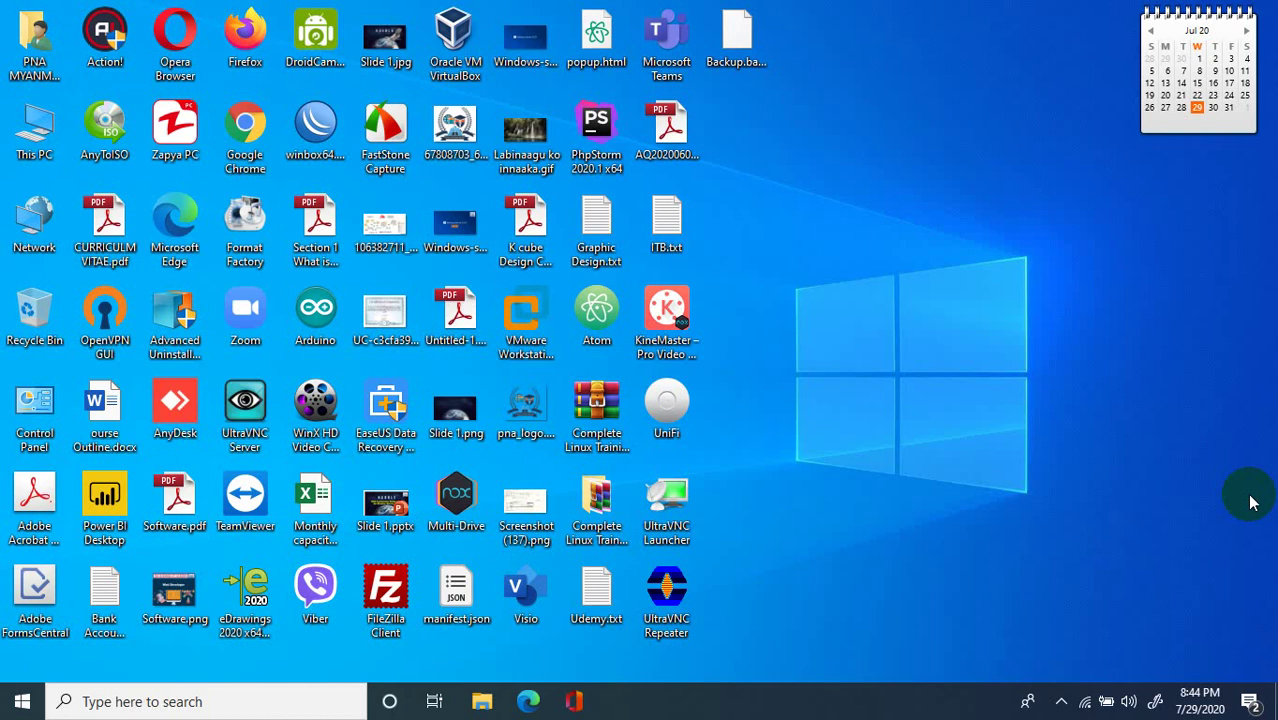
Refresh the local desktop twice.
right_click(982, 349)
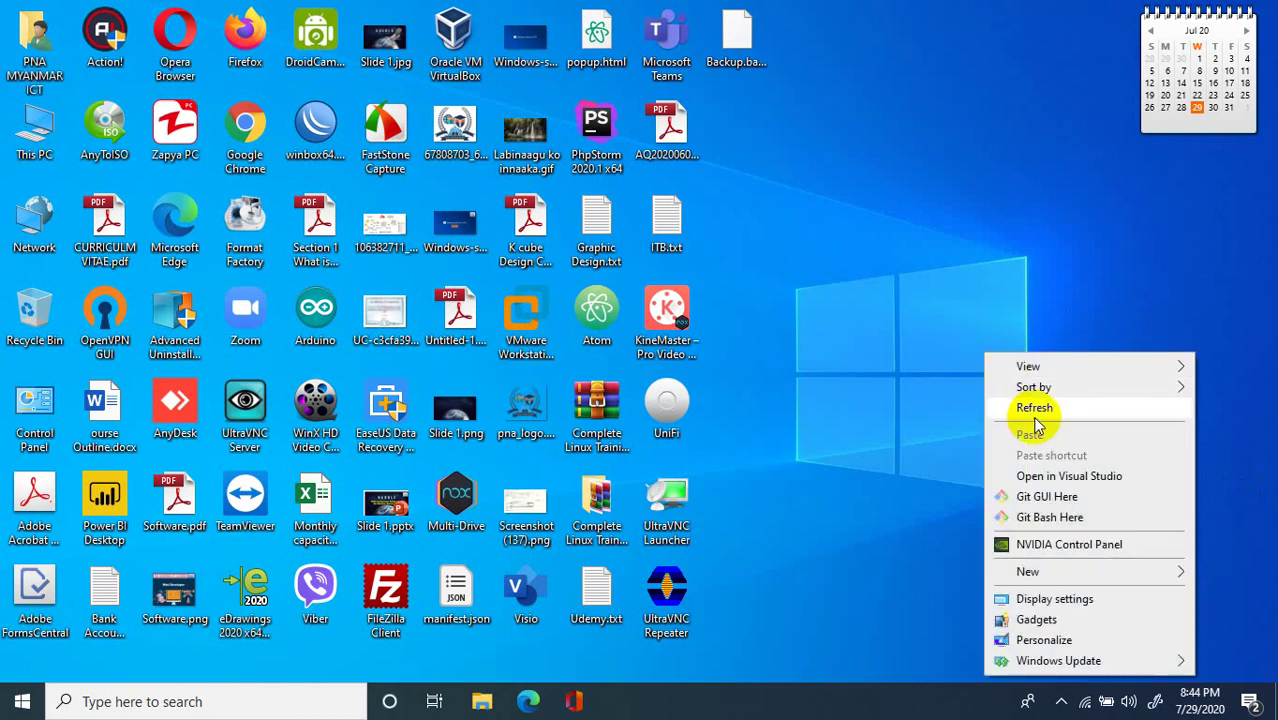
left_click(1031, 410)
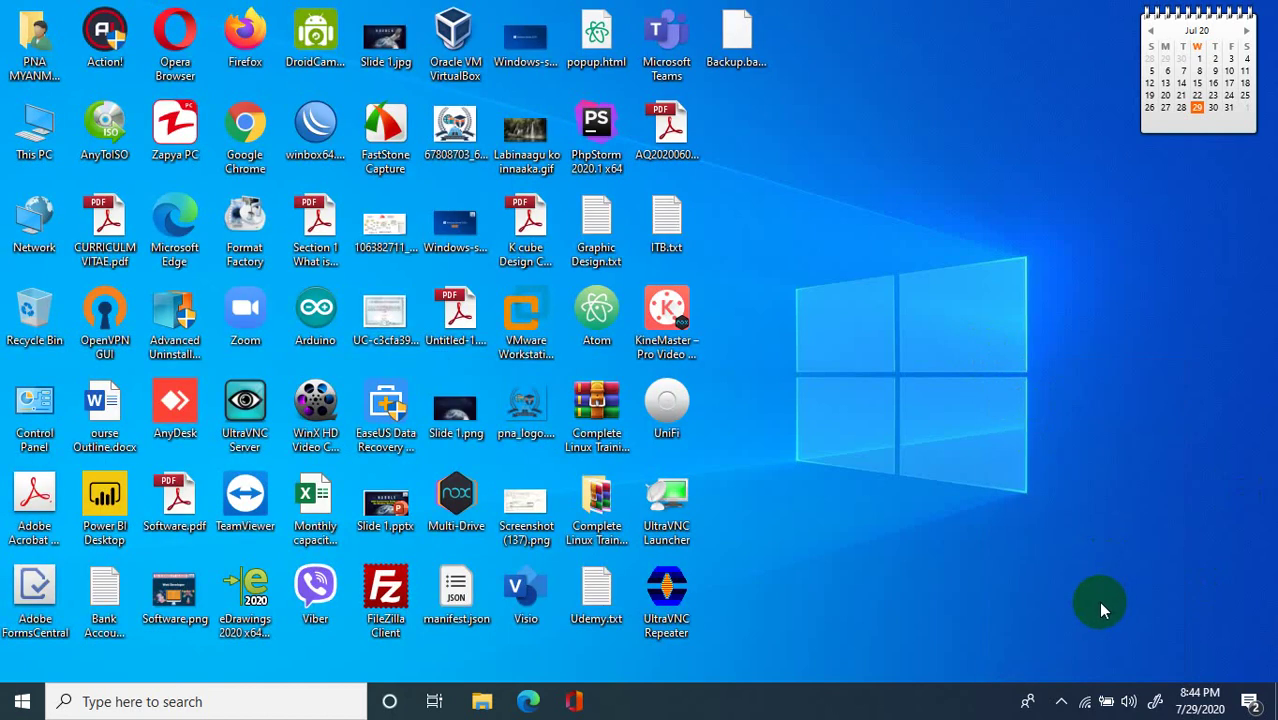
right_click(946, 296)
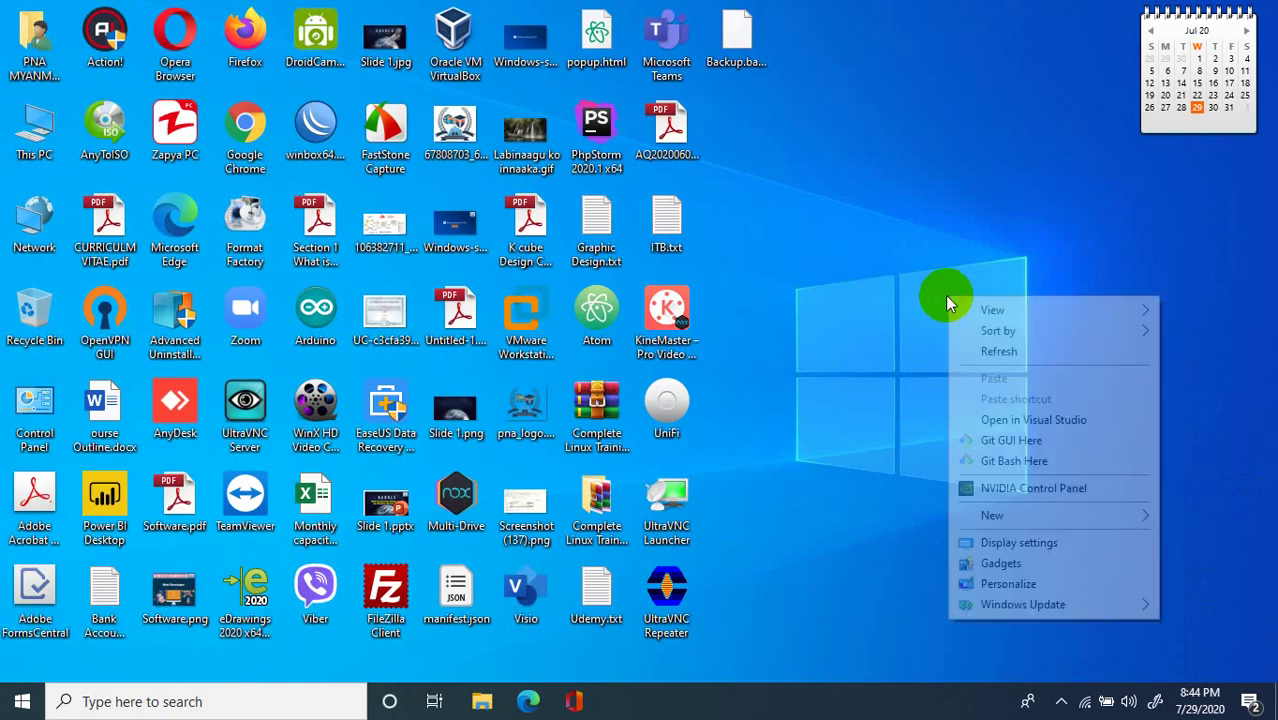
left_click(972, 348)
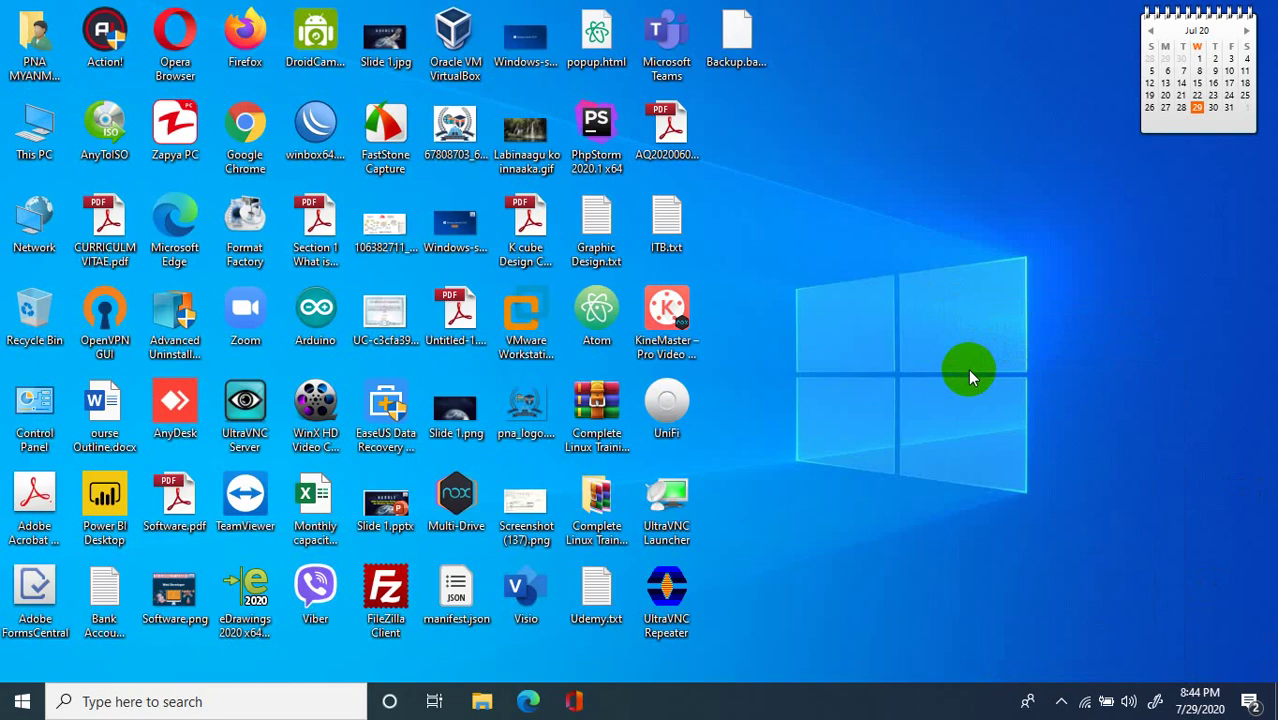
Launch Remote Desktop Connection by running mstsc from the Run box.
key("super+r")
type("ms")
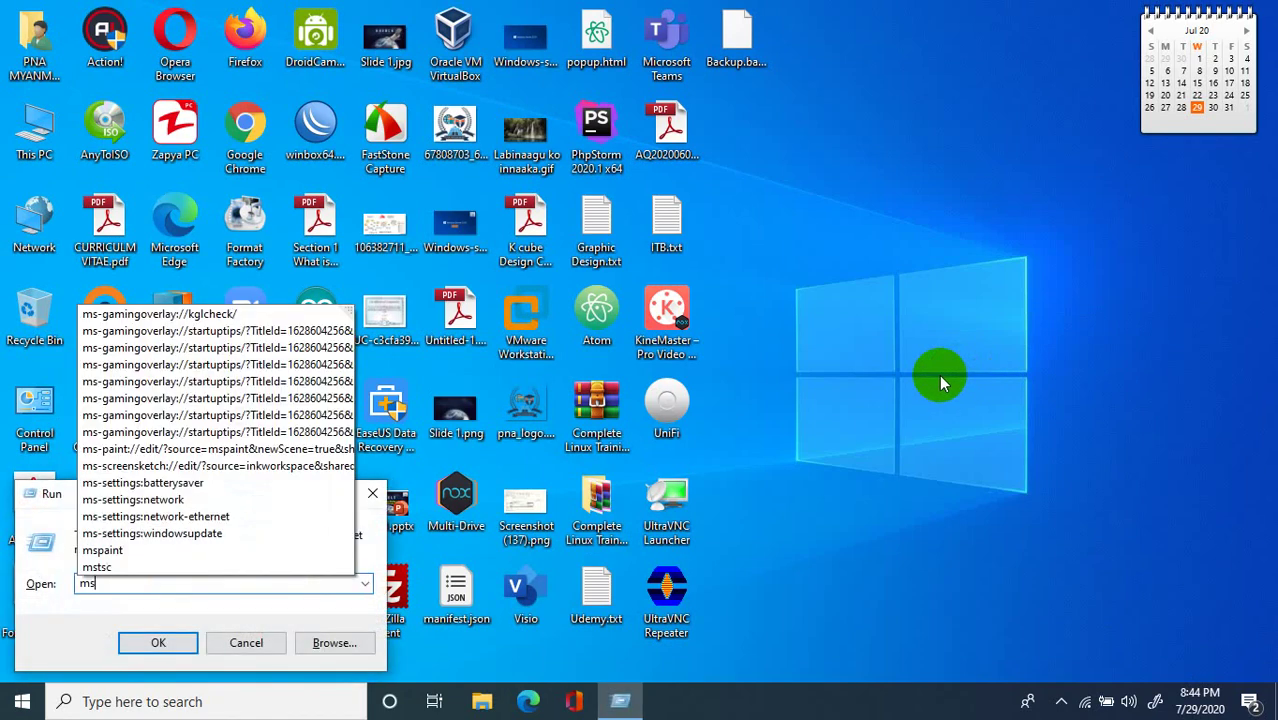
type("tsc")
key("Return")
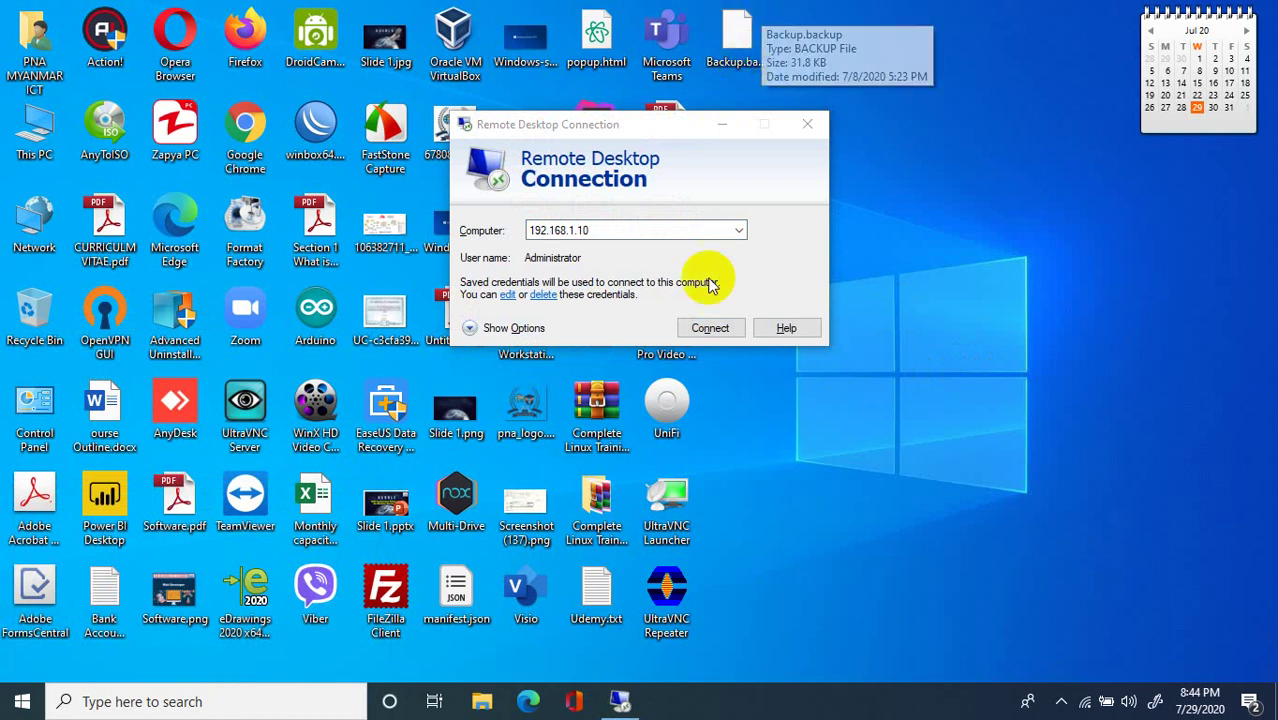
Connect to 192.168.1.10, minimize the remote Firefox and refresh the remote desktop.
left_click(710, 328)
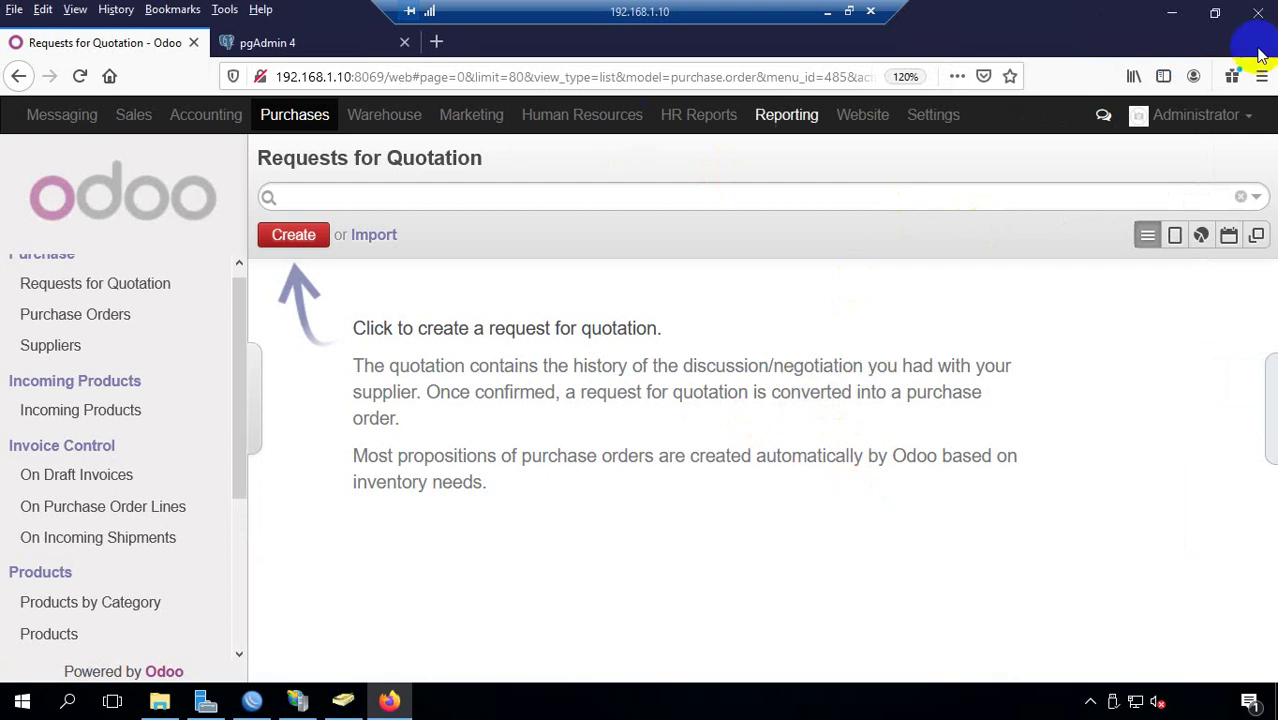
left_click(1171, 12)
right_click(473, 188)
left_click(520, 246)
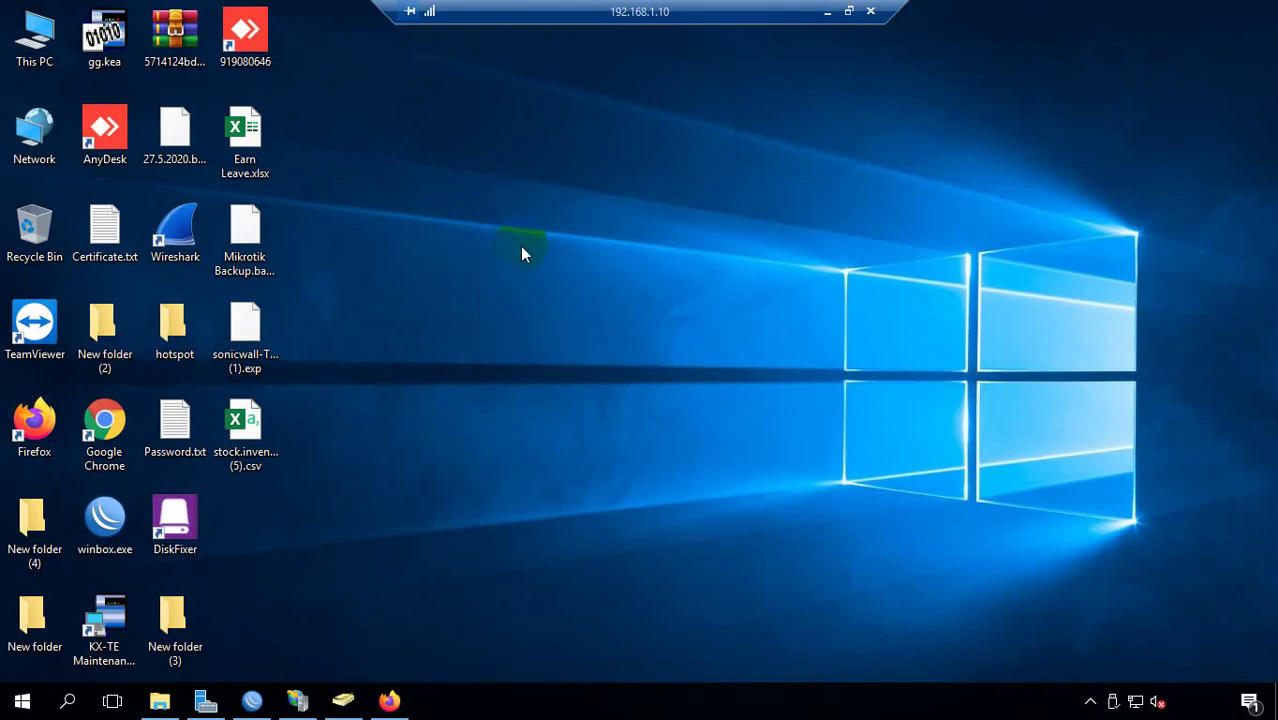
Close Firefox's Odoo quotations tab, open a blank tab, then minimize the browser.
left_click(389, 700)
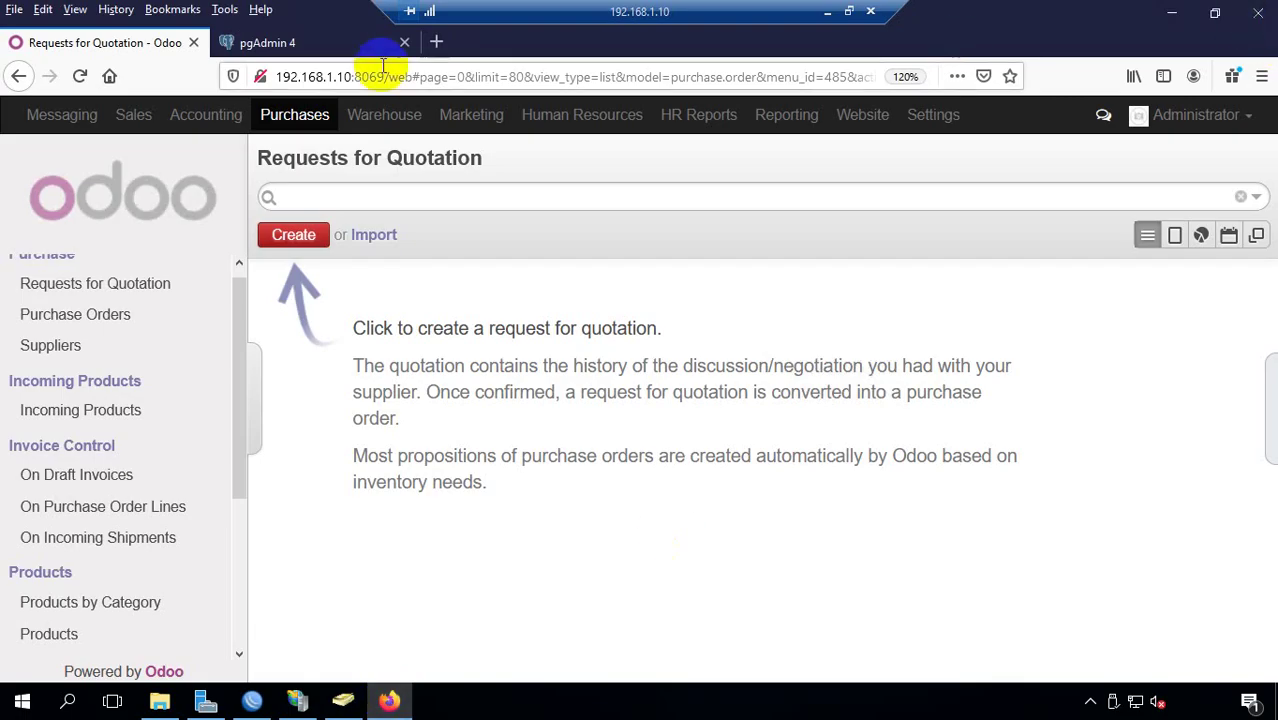
left_click(330, 46)
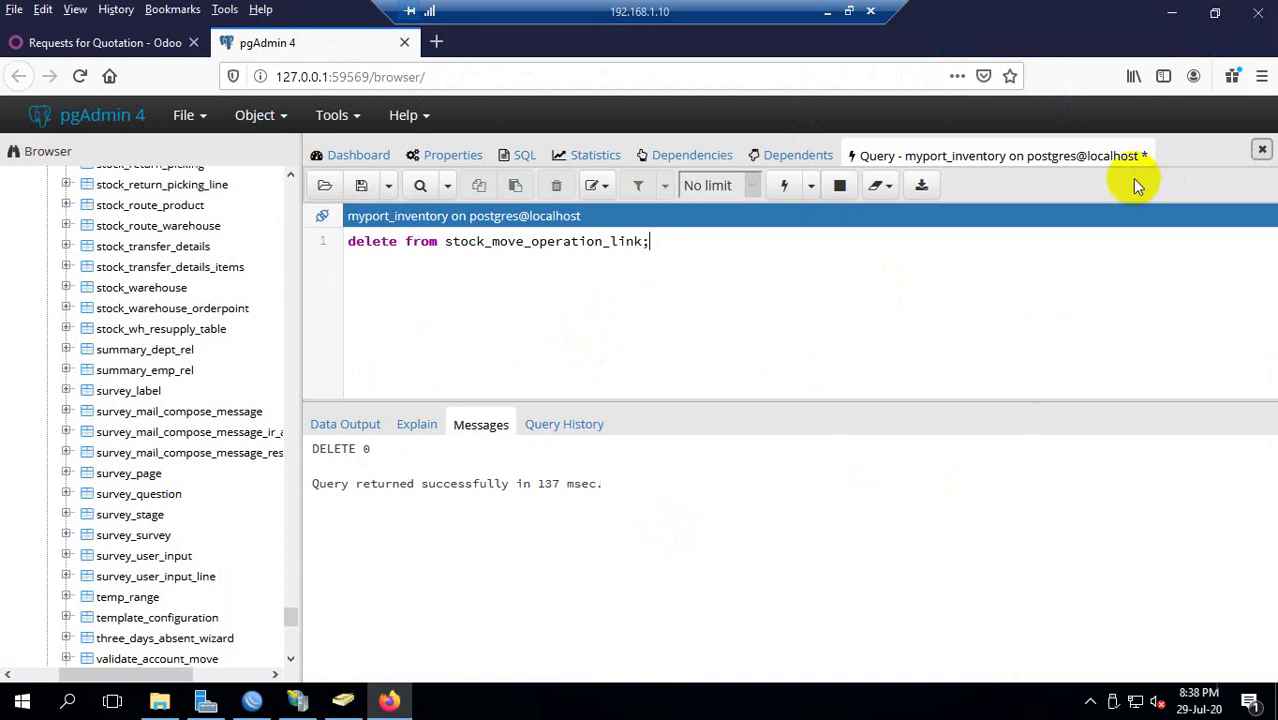
left_click(157, 44)
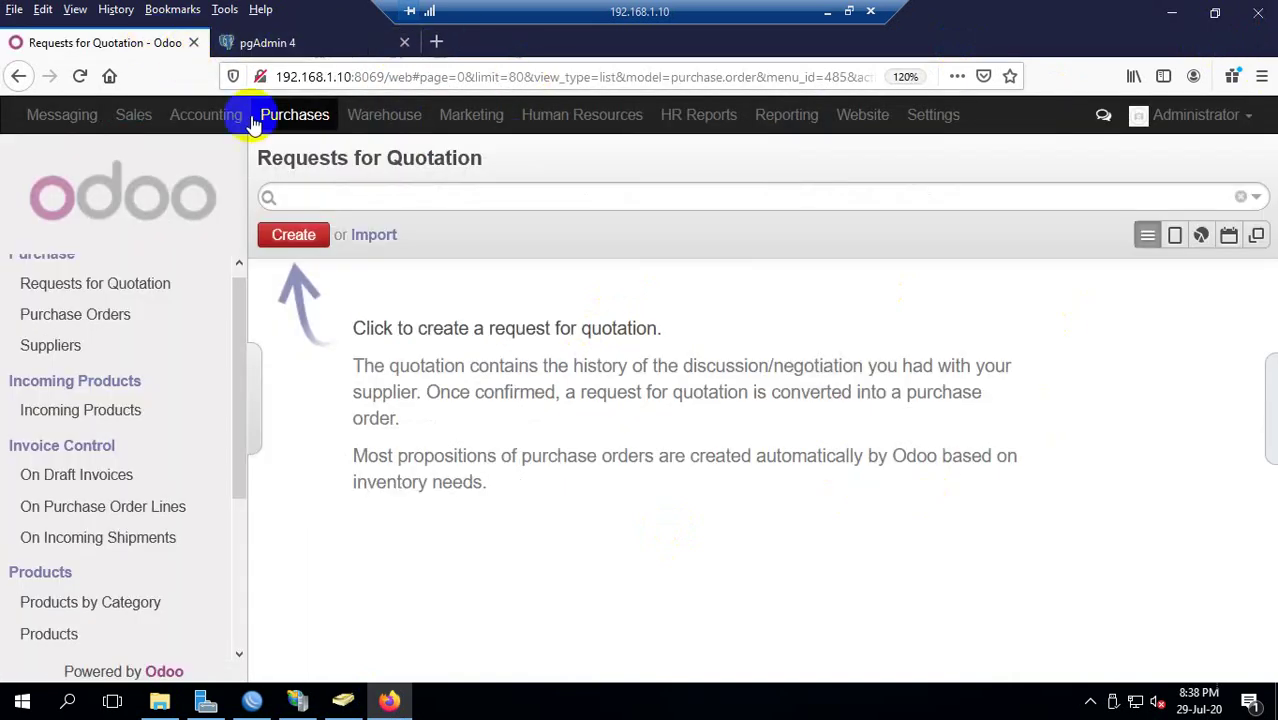
left_click(194, 42)
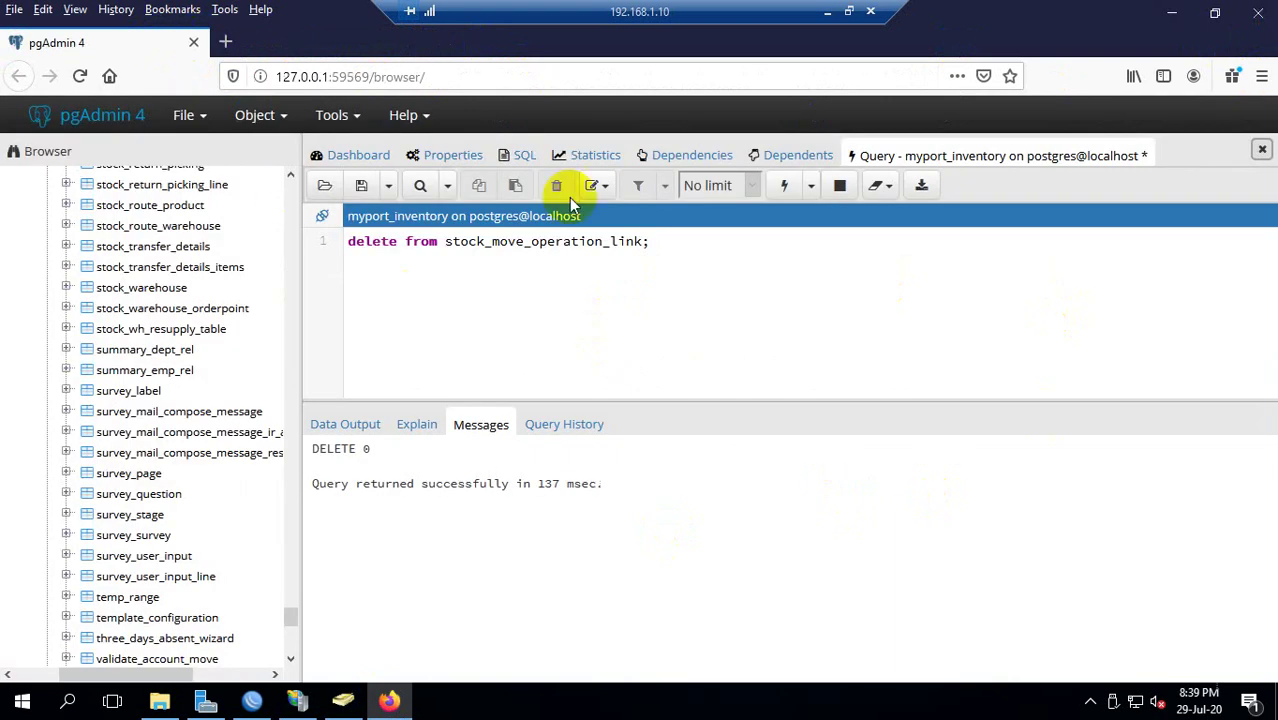
left_click(225, 41)
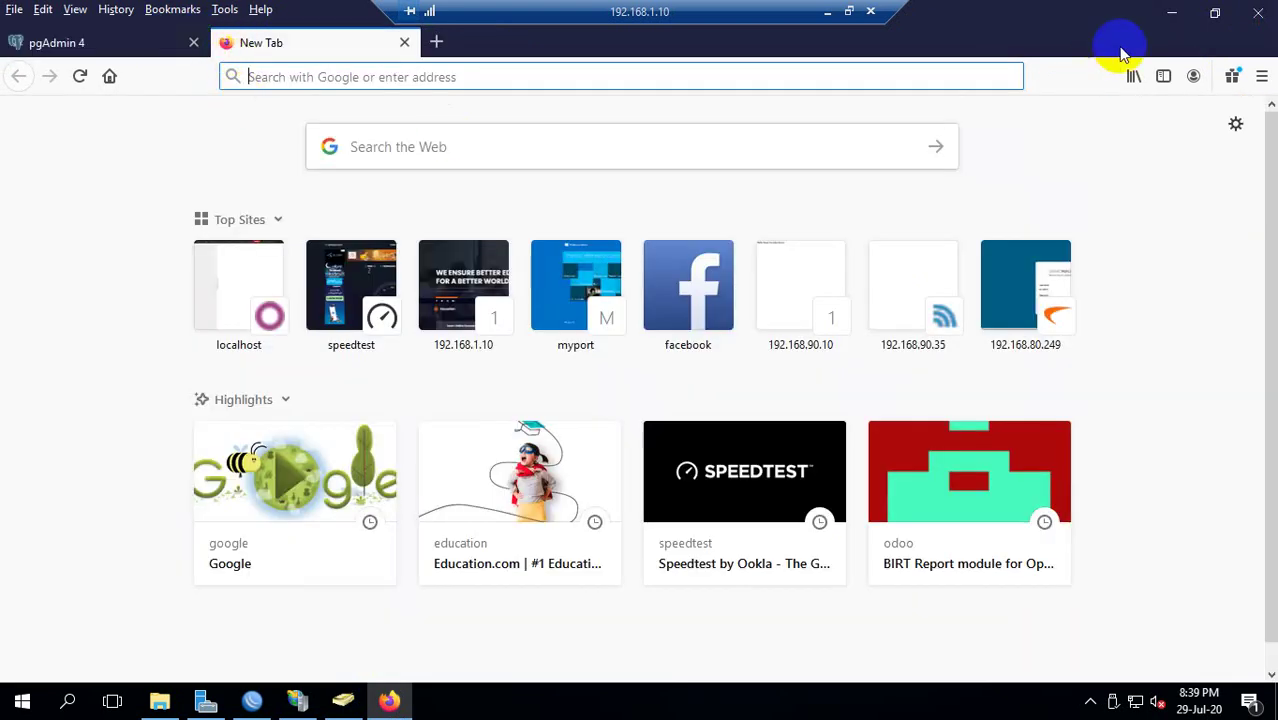
left_click(1168, 18)
right_click(745, 136)
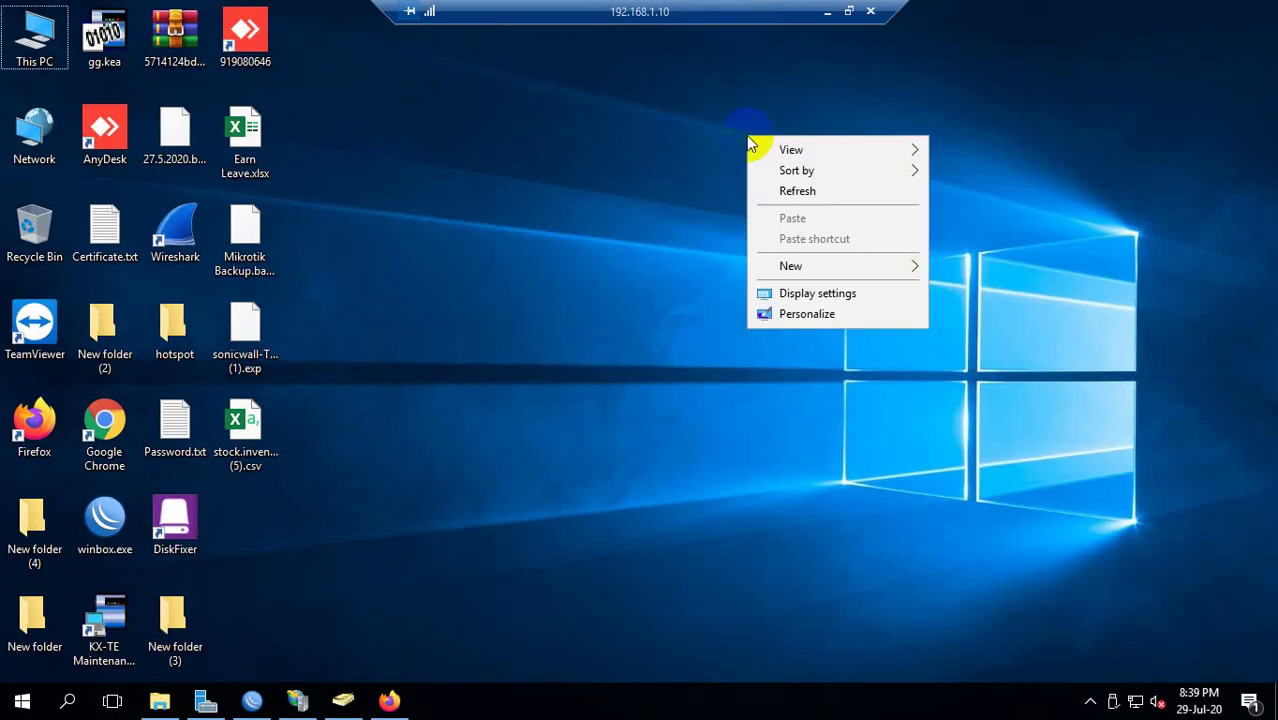
left_click(770, 192)
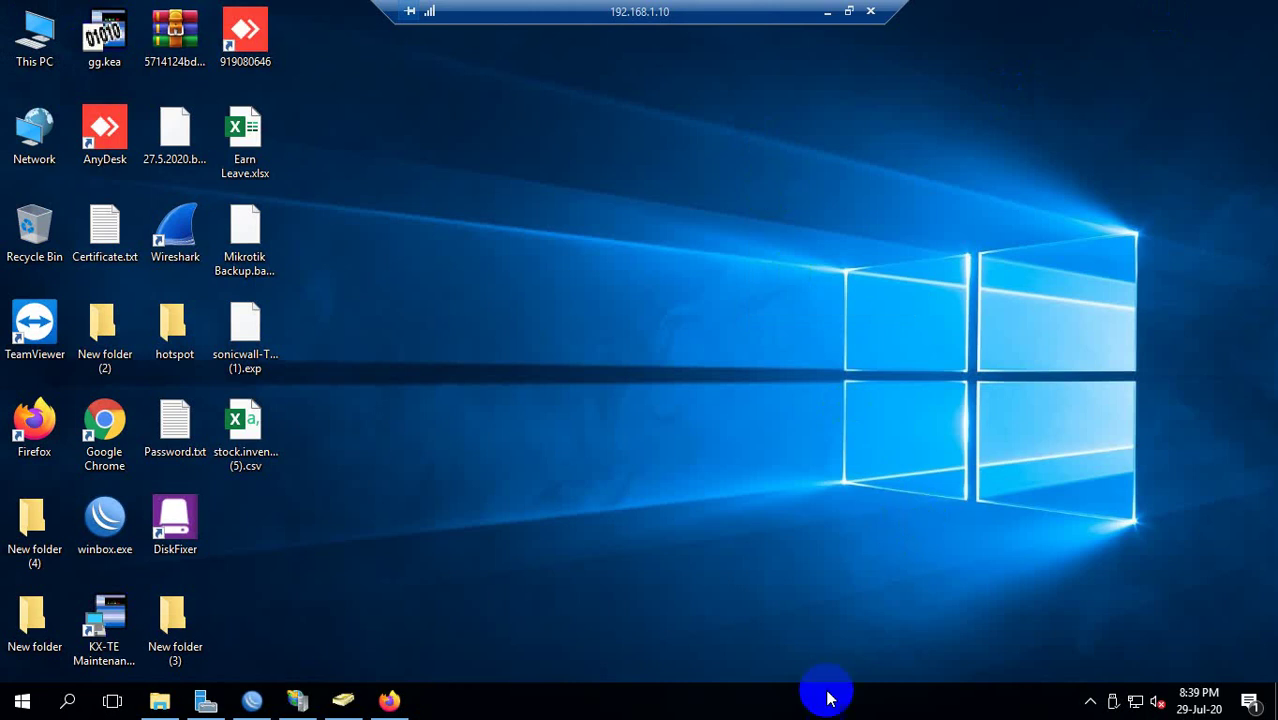
Close IIS Manager and Server Manager, then refresh the server desktop.
left_click(298, 701)
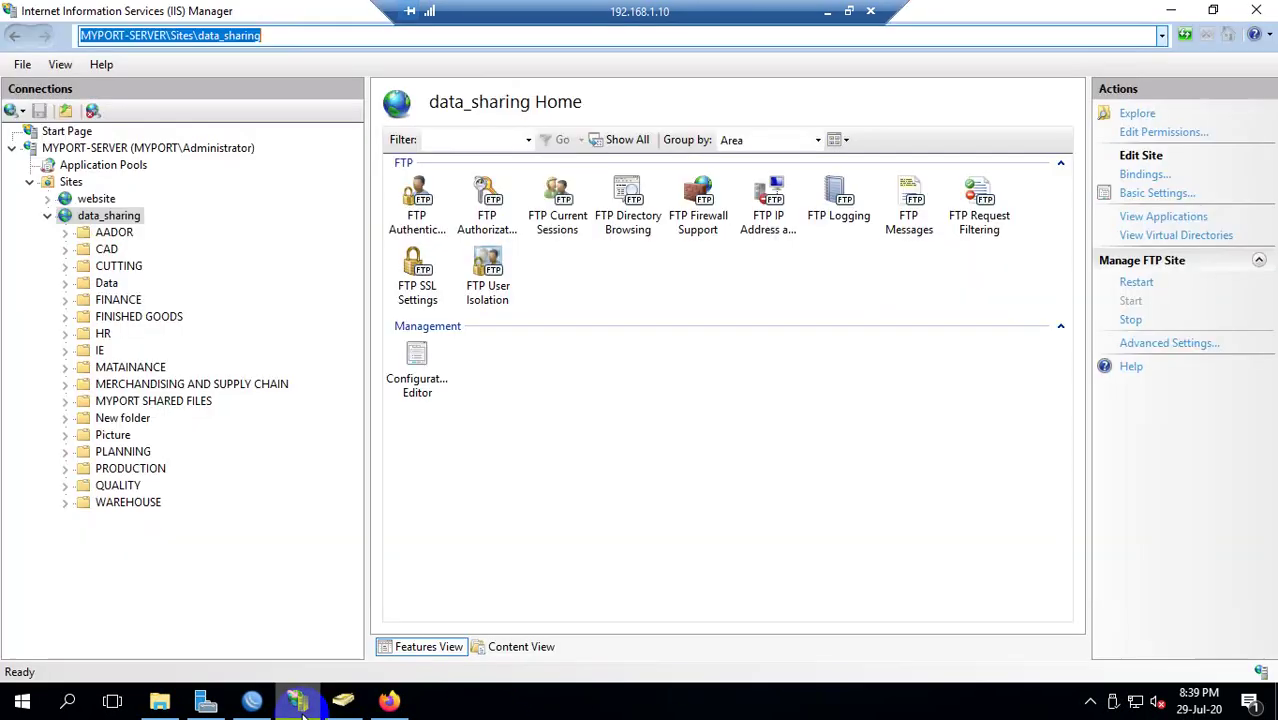
left_click(1262, 8)
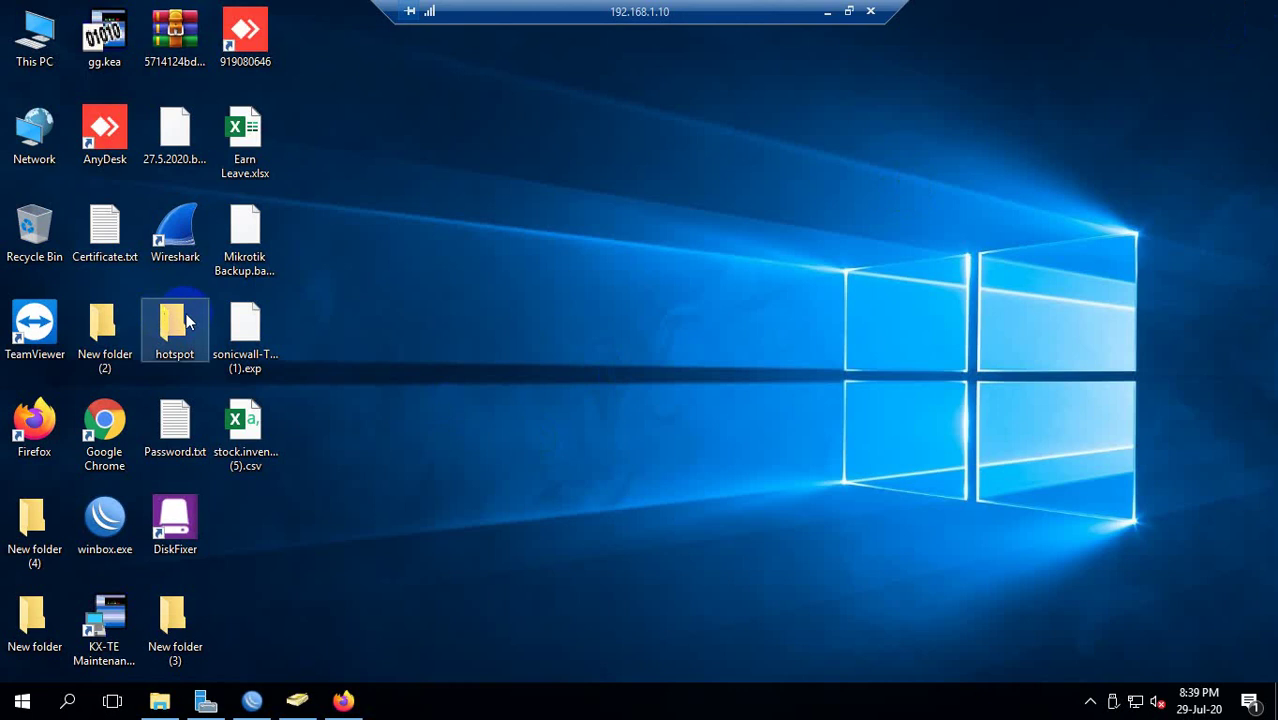
left_click(212, 702)
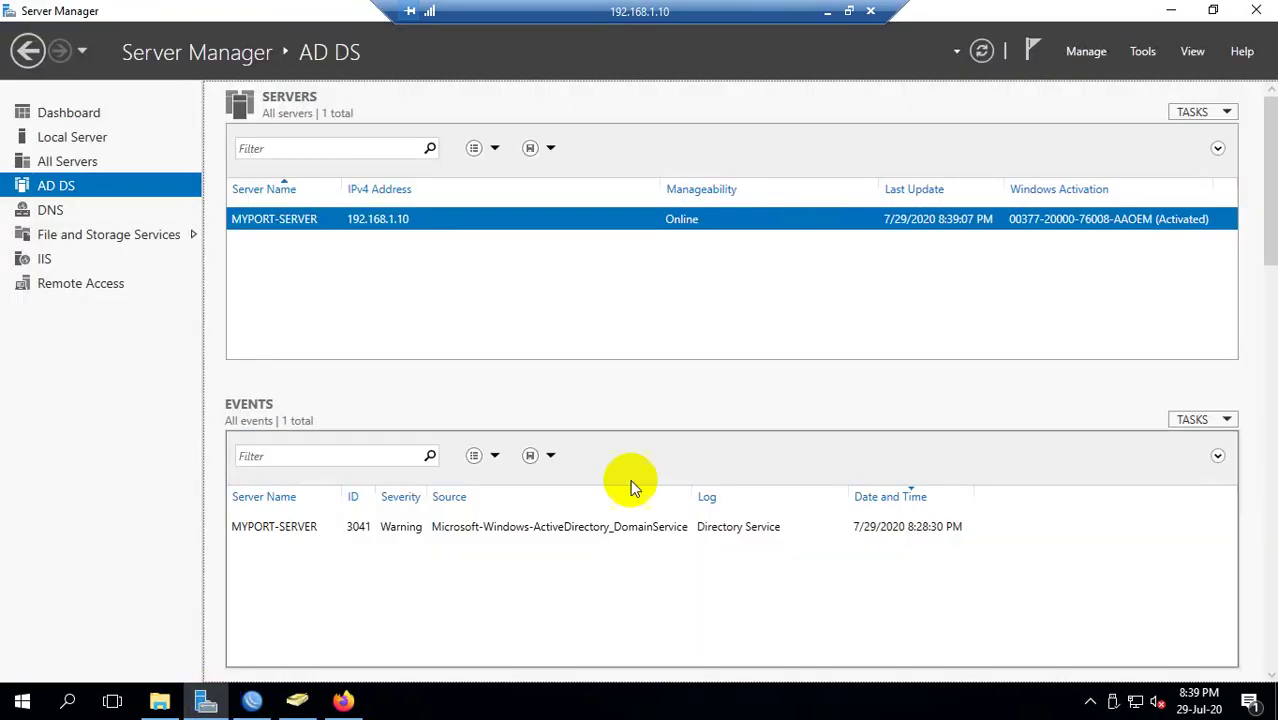
key("alt+F4")
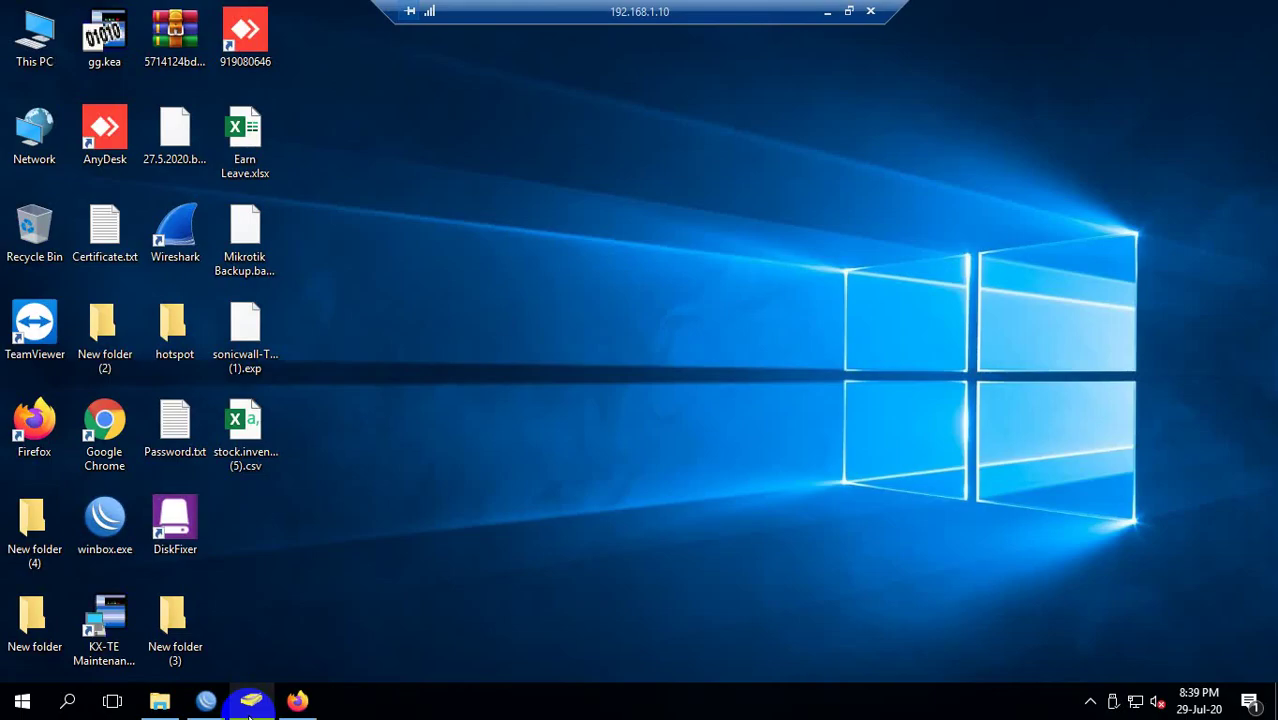
right_click(582, 391)
left_click(655, 444)
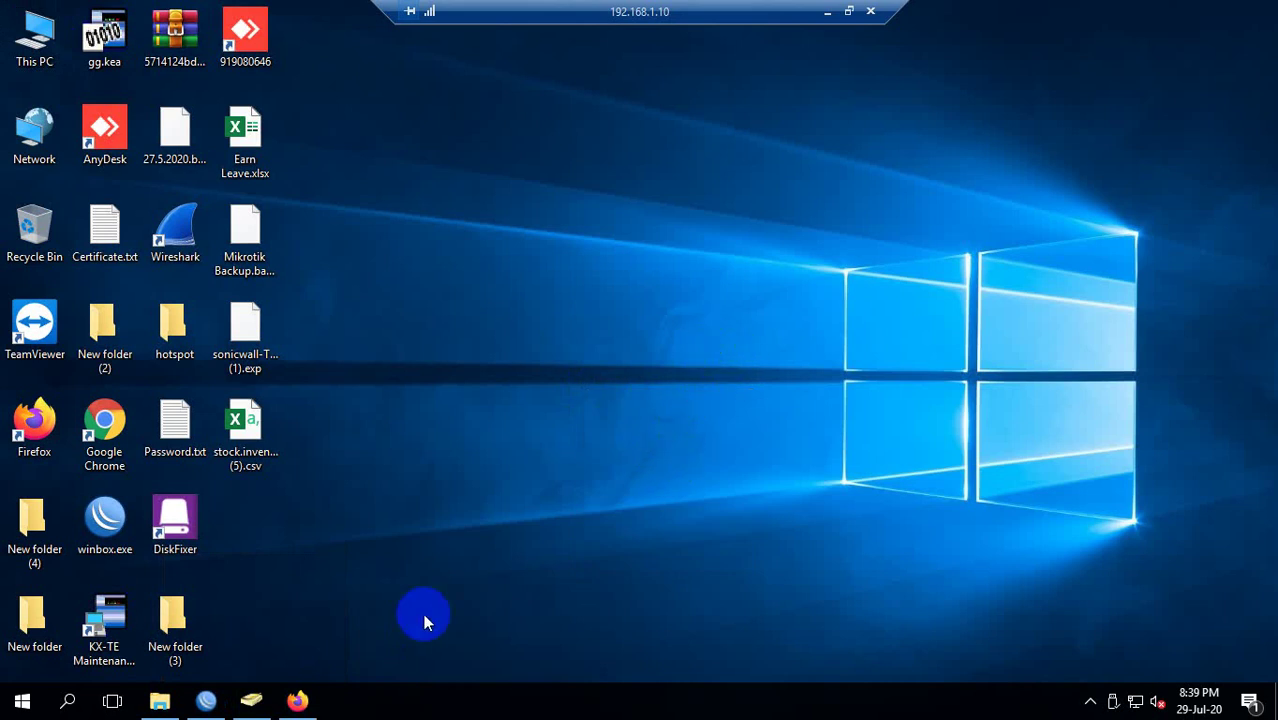
Check the network connections list, refresh the desktop, and launch a command prompt.
left_click(210, 700)
left_click(785, 338)
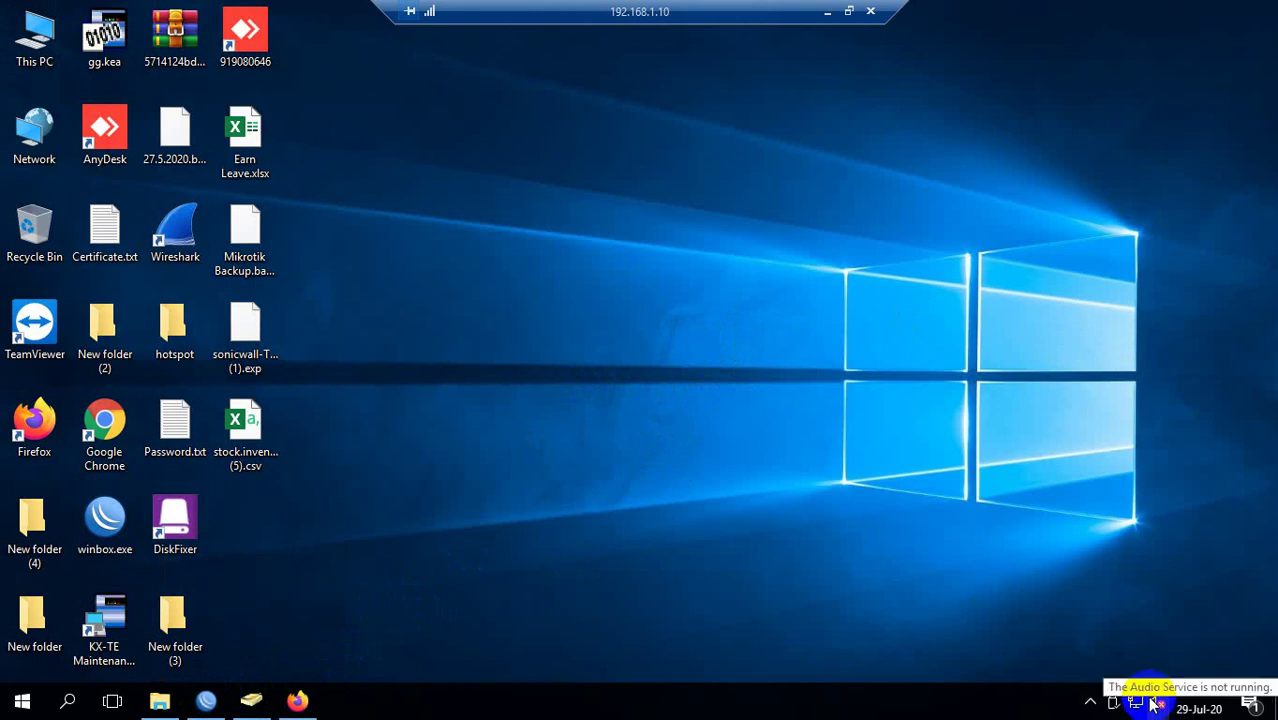
left_click(1137, 700)
left_click(810, 318)
right_click(701, 305)
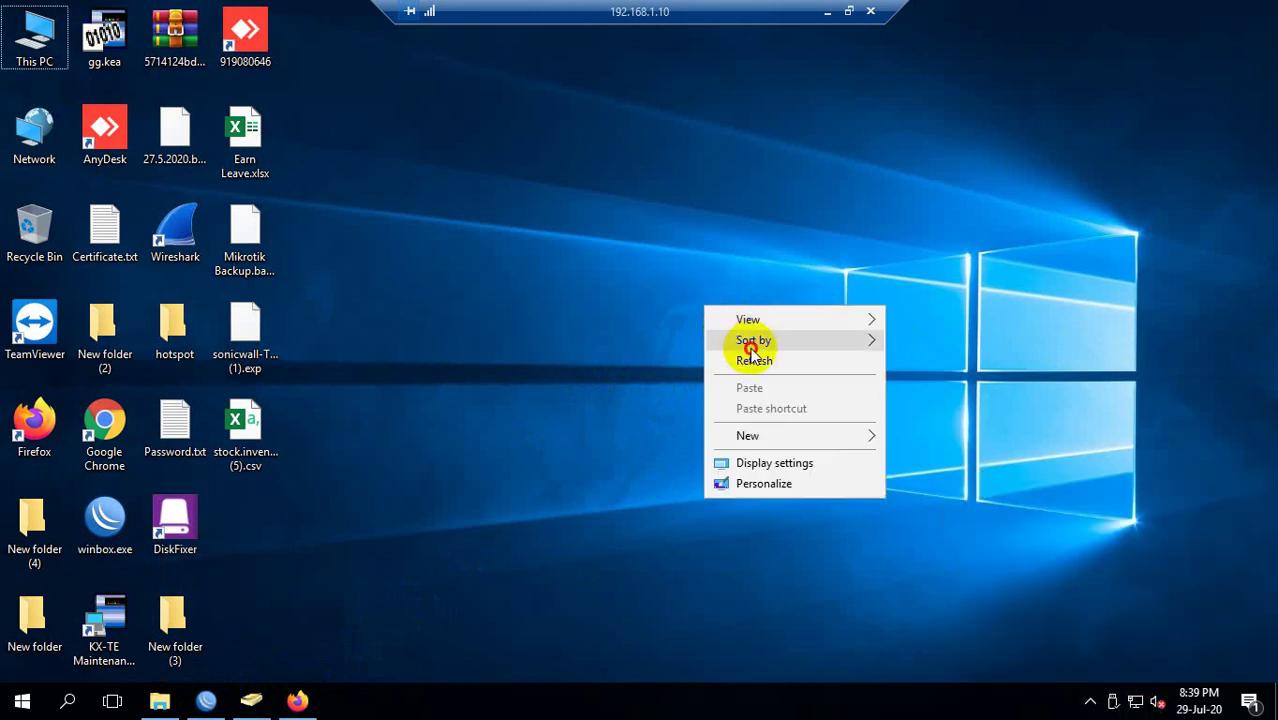
left_click(752, 366)
key("super+r")
key("Return")
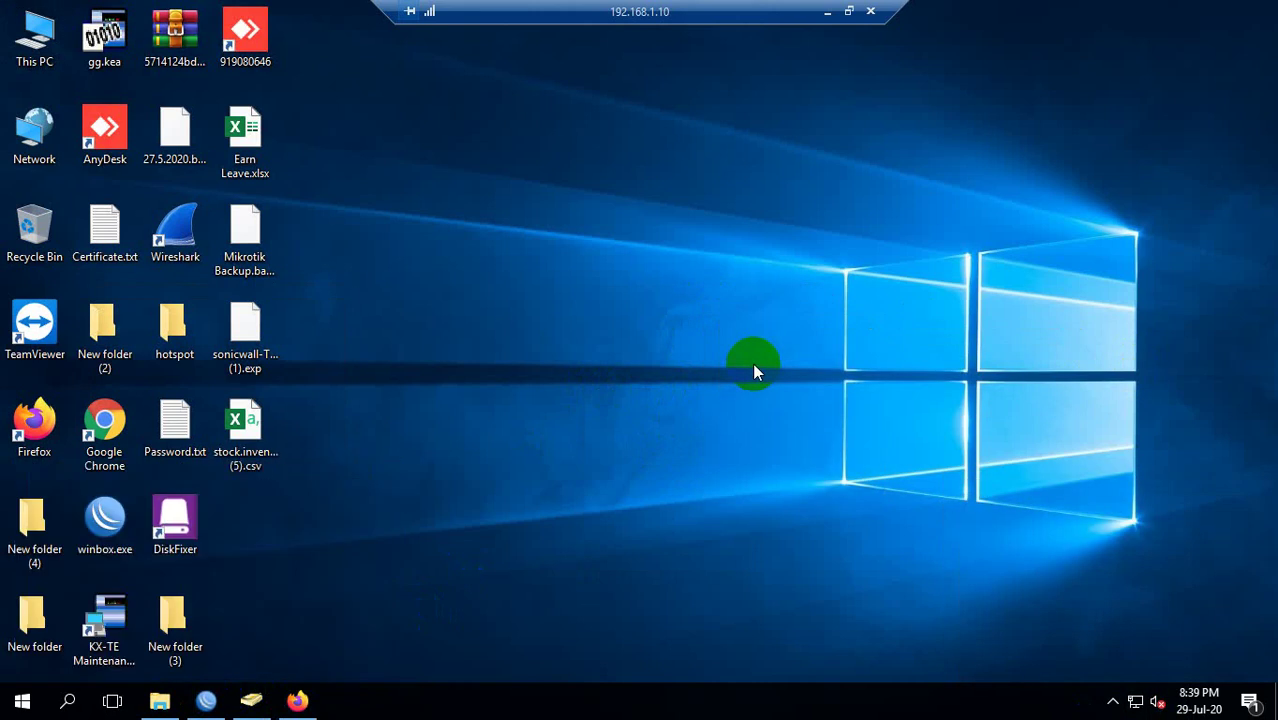
Run ipconfig to confirm gateway 192.168.1.1, close the console, and return to WinBox.
type("ipconfig")
key("Return")
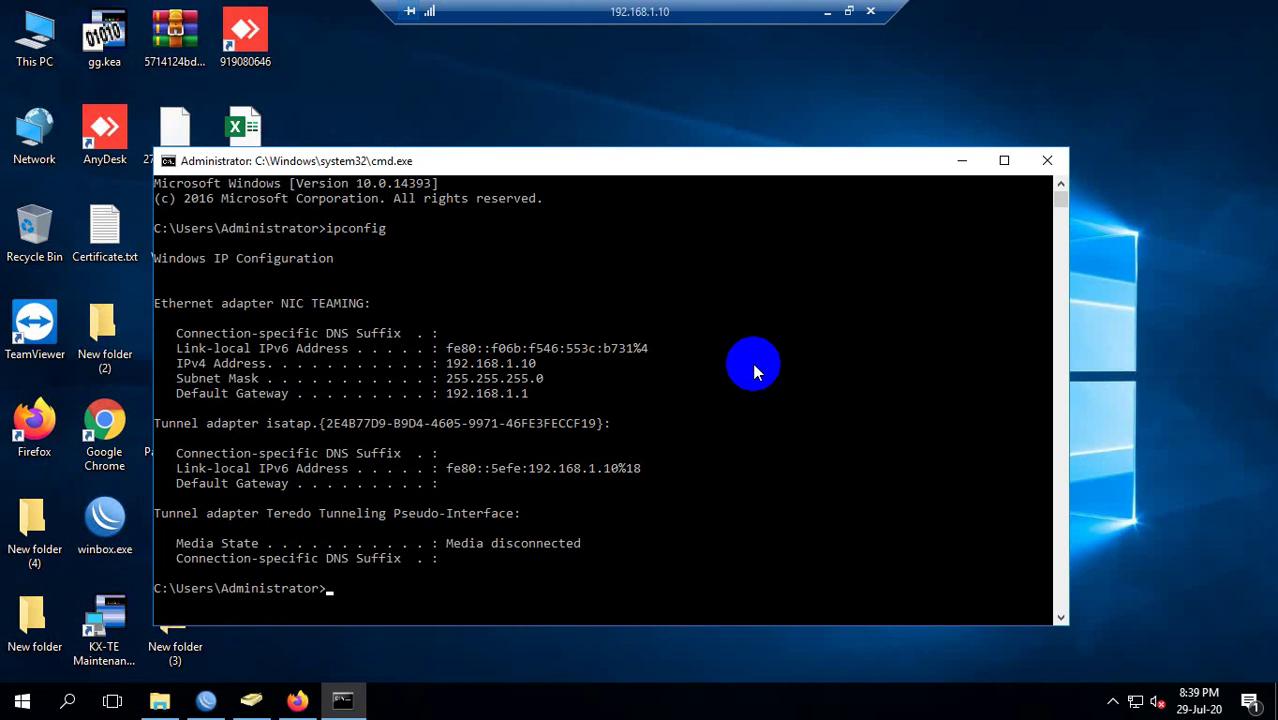
left_click_drag(471, 393, 471, 393)
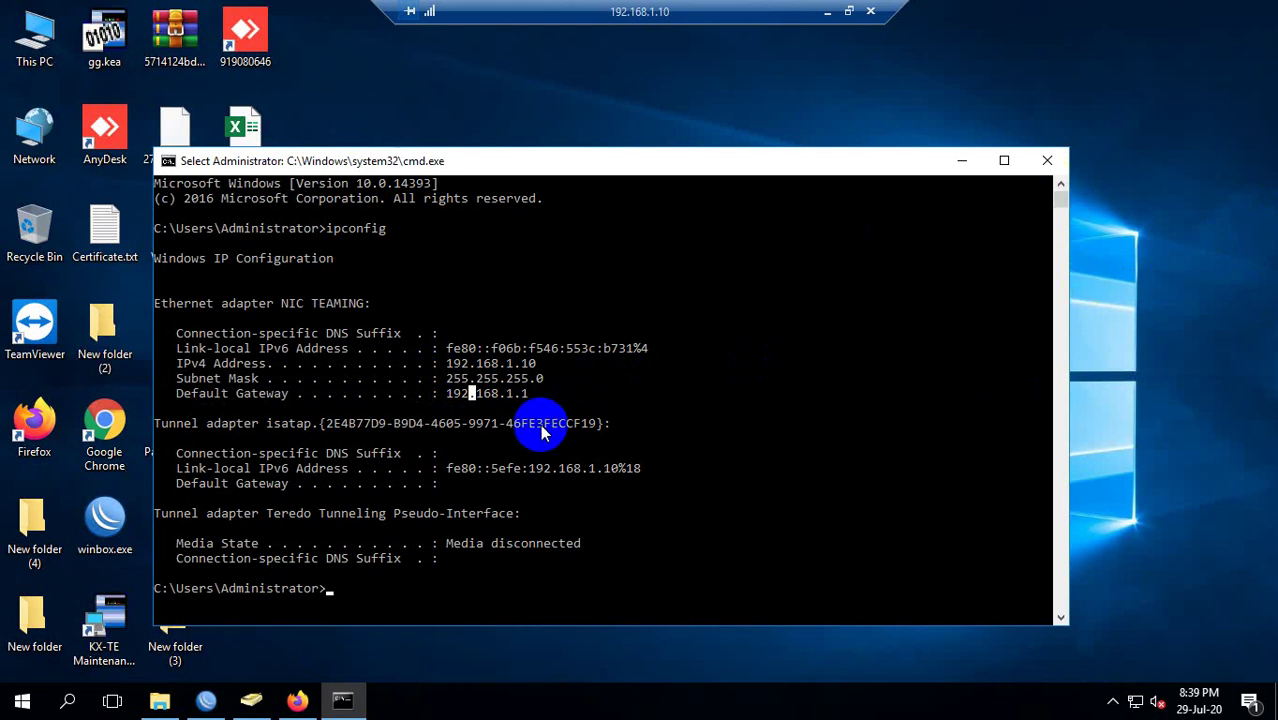
left_click(1047, 160)
left_click(206, 700)
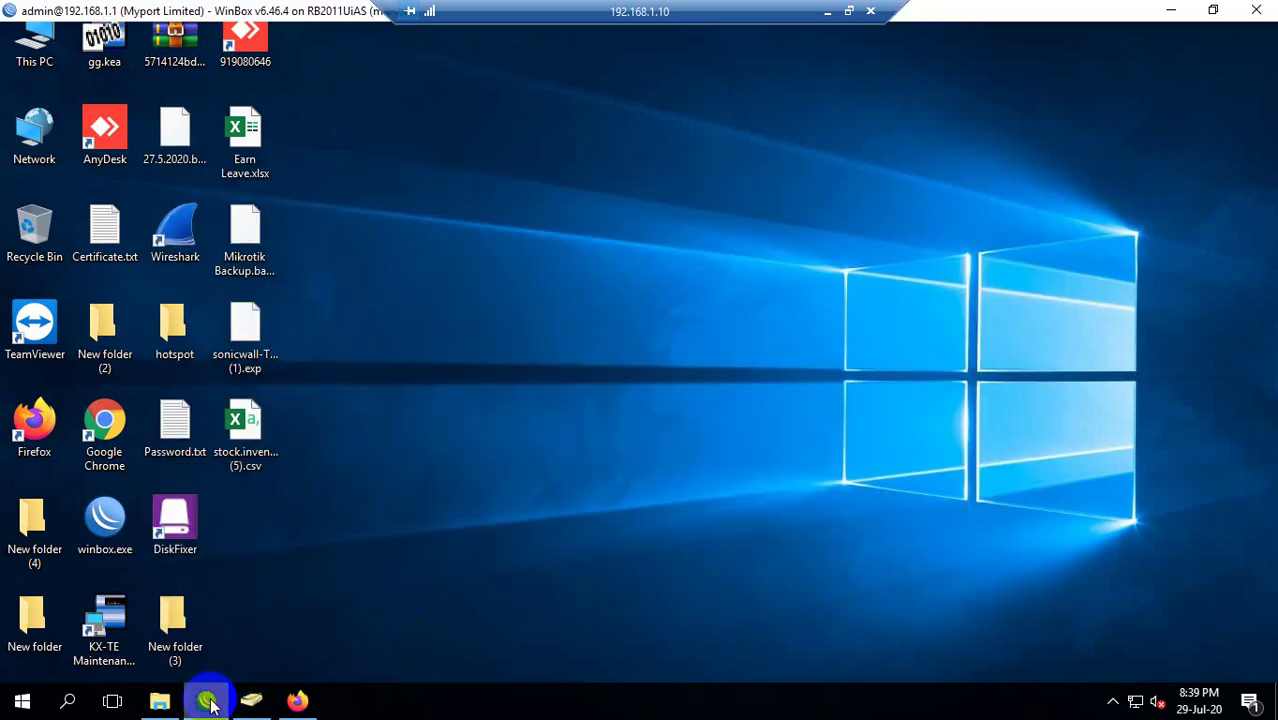
Restart winbox.exe and connect to the Myport Limited router from the Neighbors list.
left_click(1256, 10)
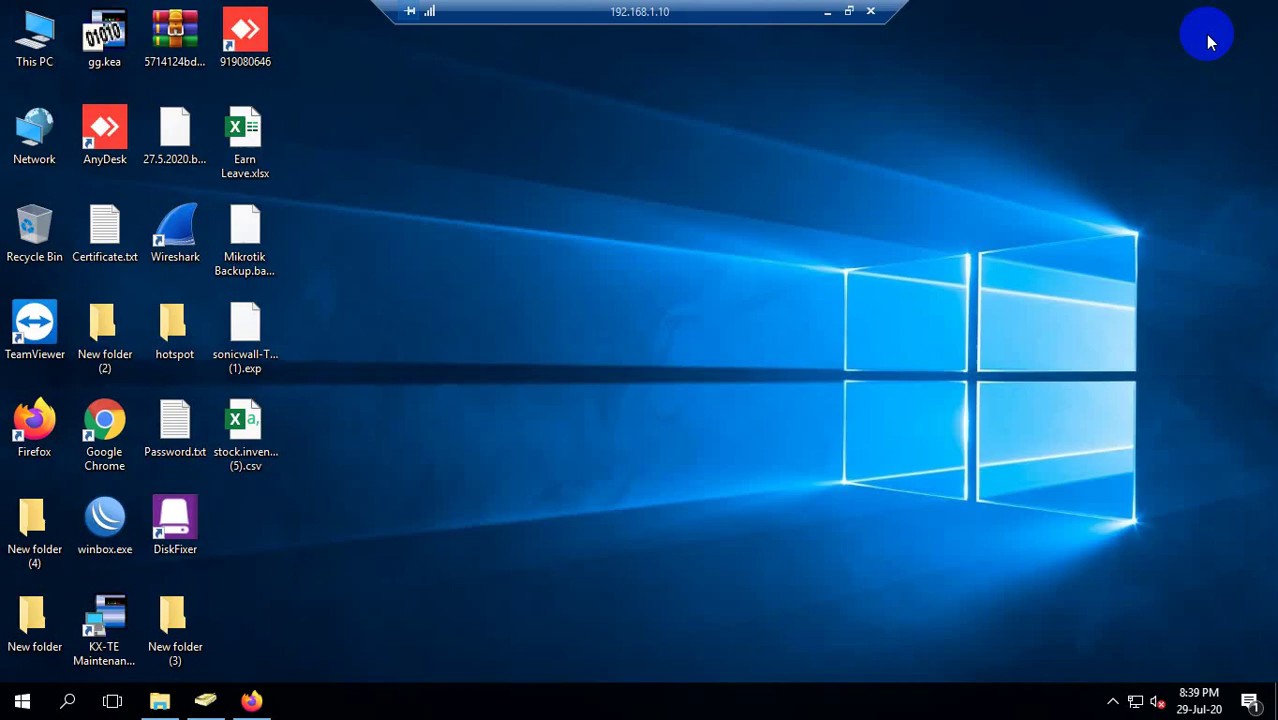
left_click(62, 703)
type("wi")
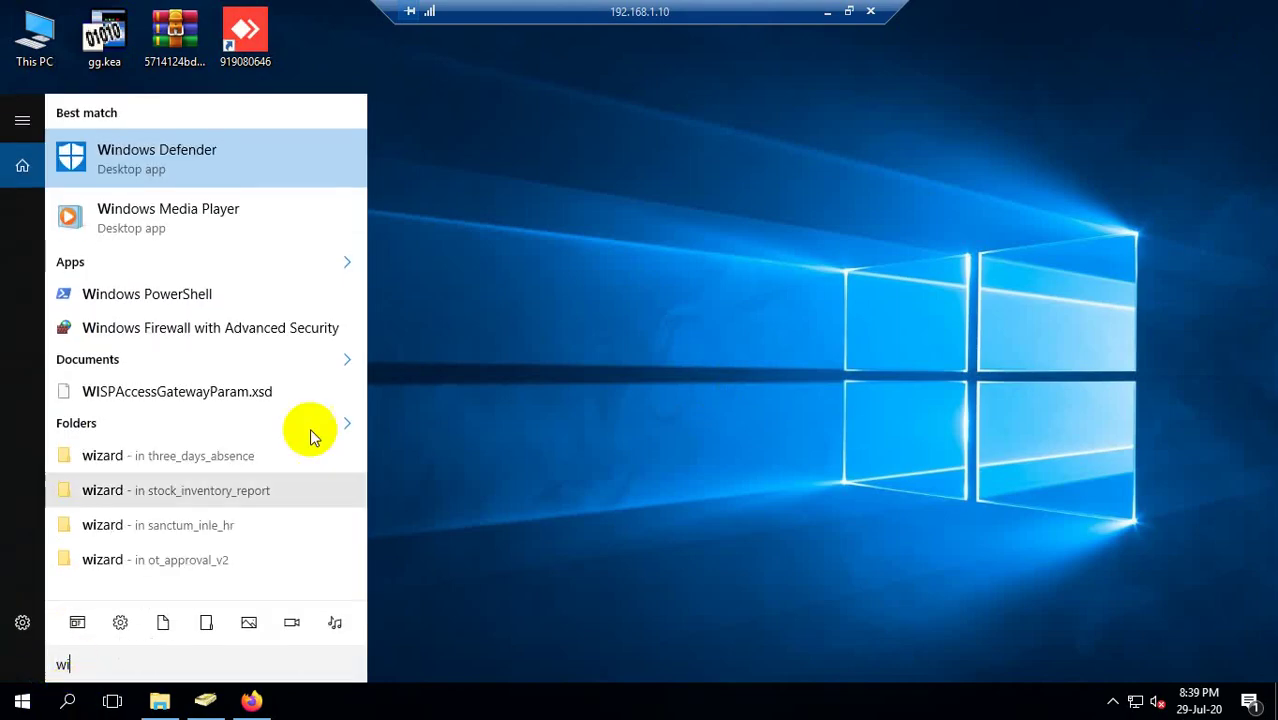
left_click(653, 302)
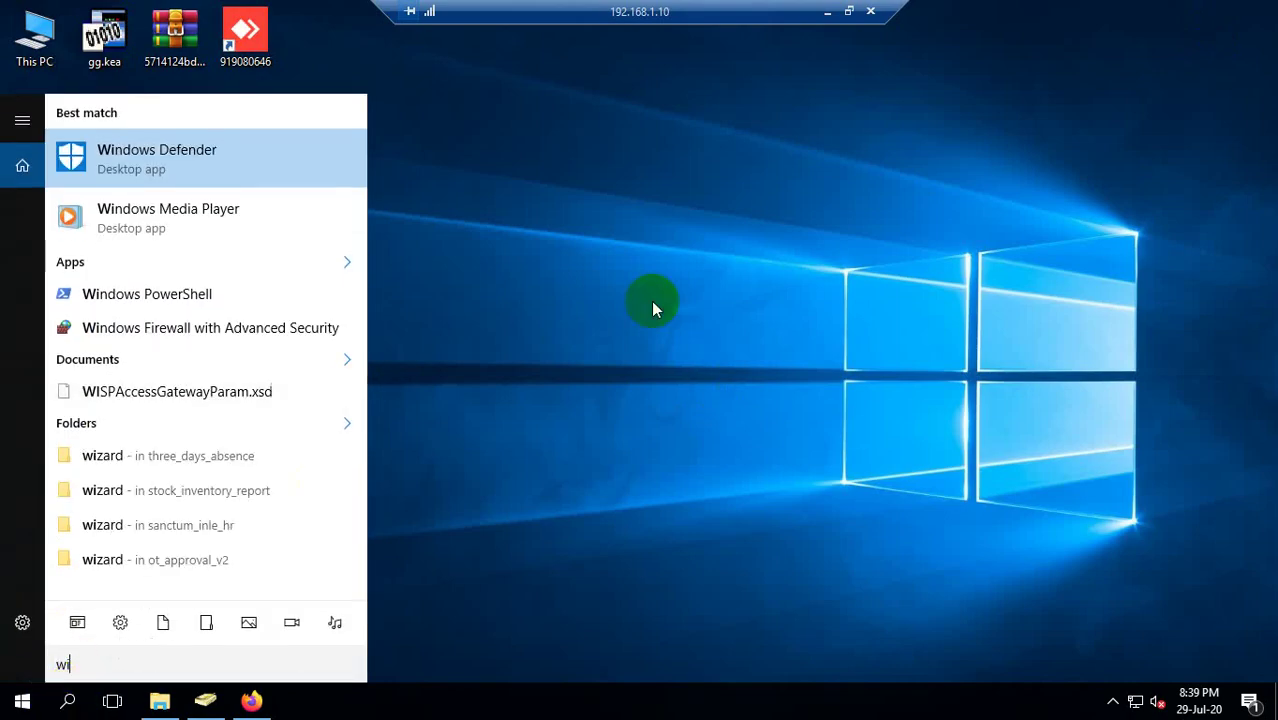
double_click(104, 517)
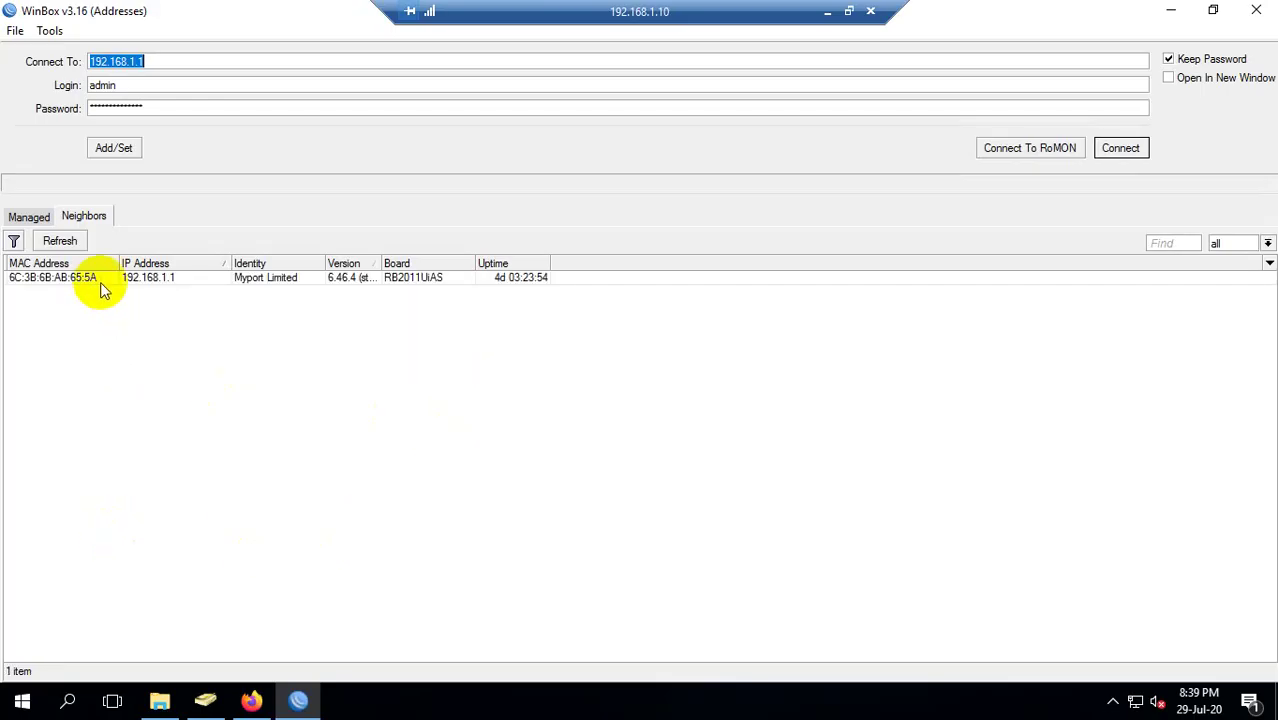
left_click(101, 280)
left_click(1128, 149)
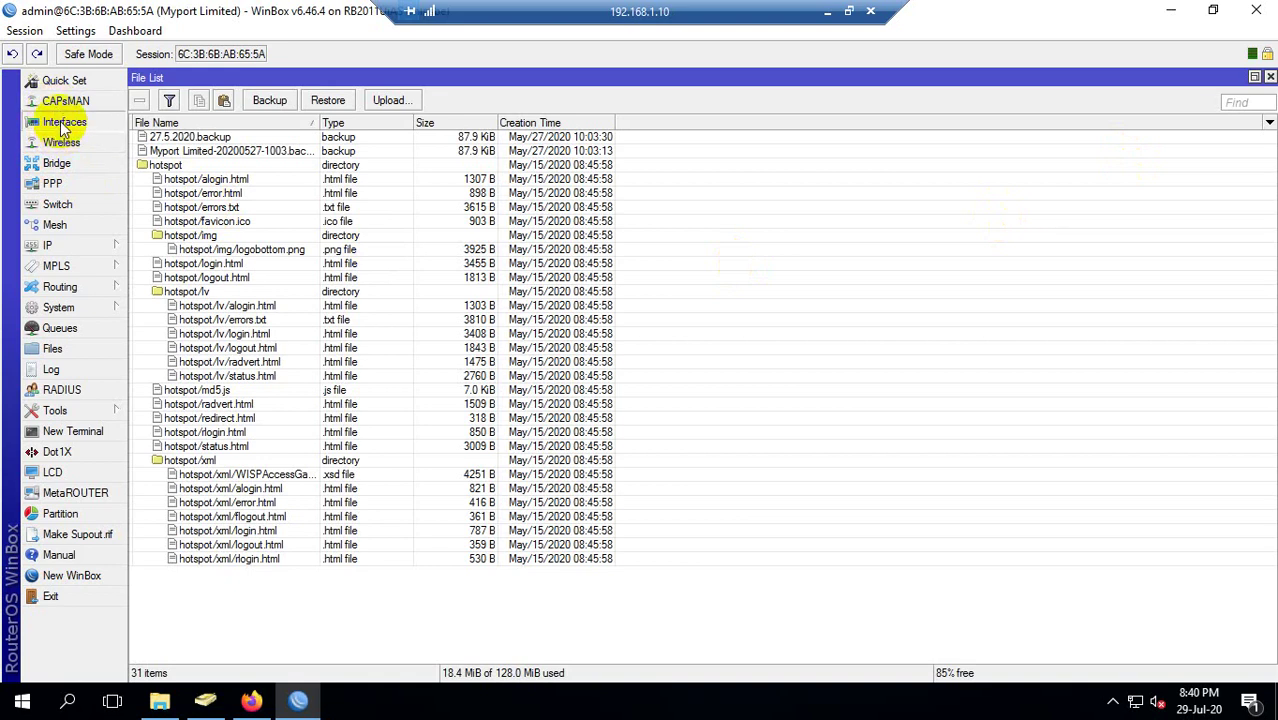
Watch ether1 and ether2 traffic in the Interface List, then close it and CAPsMAN.
left_click(60, 122)
left_click_drag(375, 364, 426, 267)
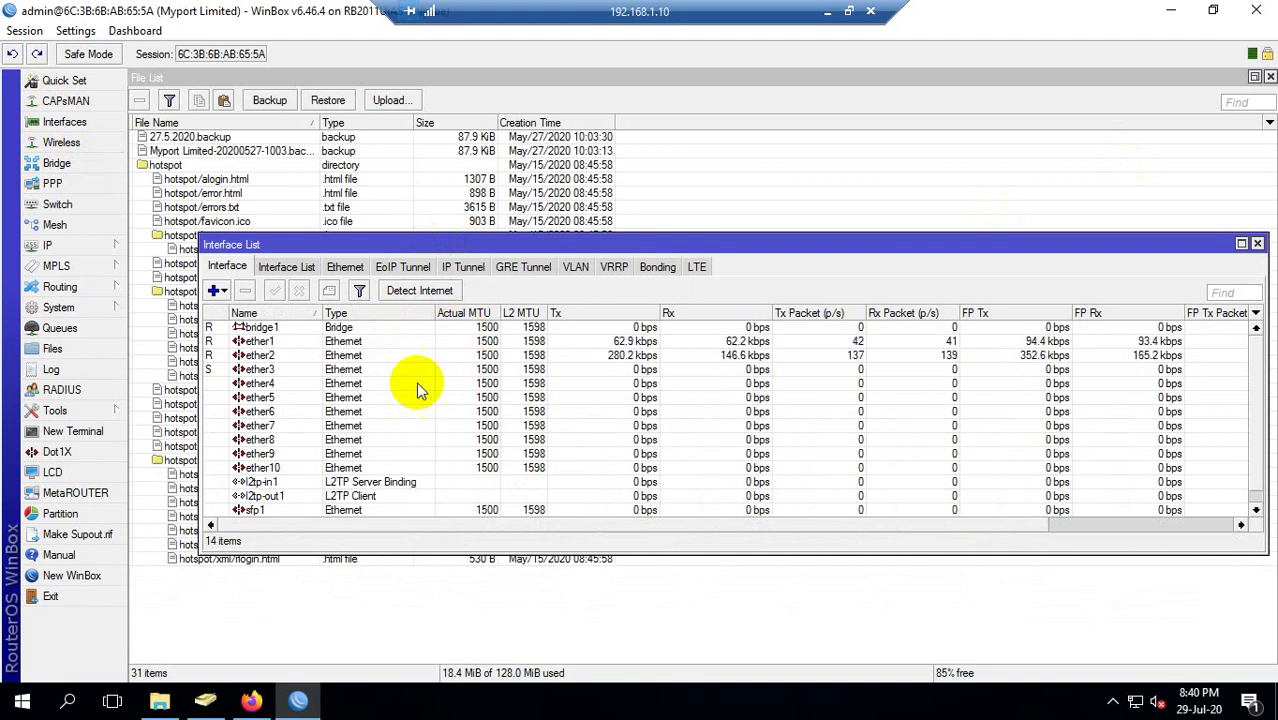
left_click(277, 343)
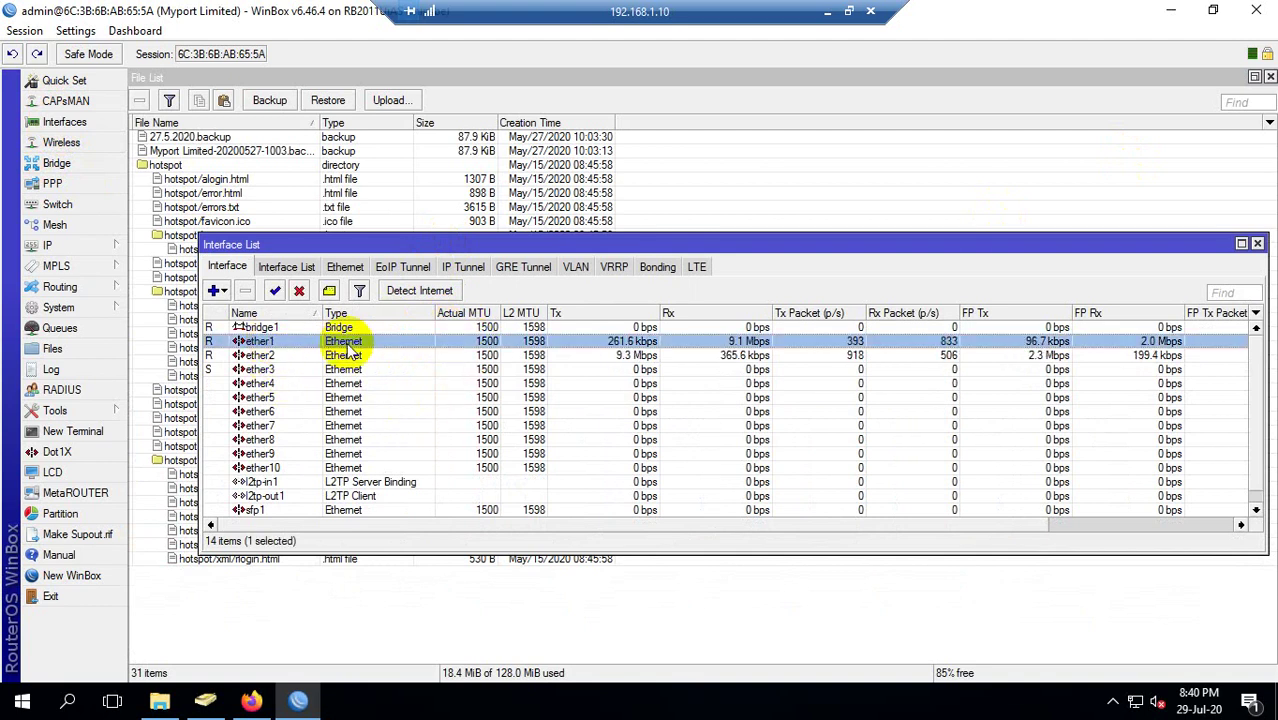
left_click(594, 358)
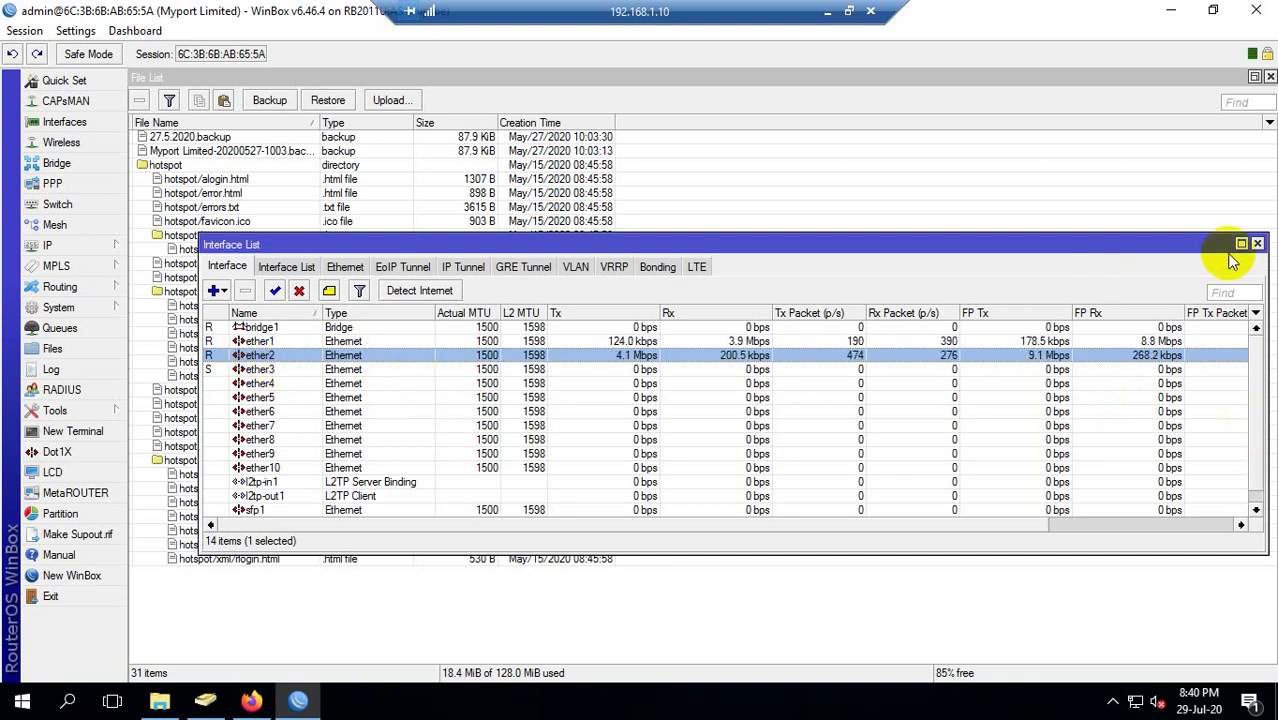
left_click(1257, 244)
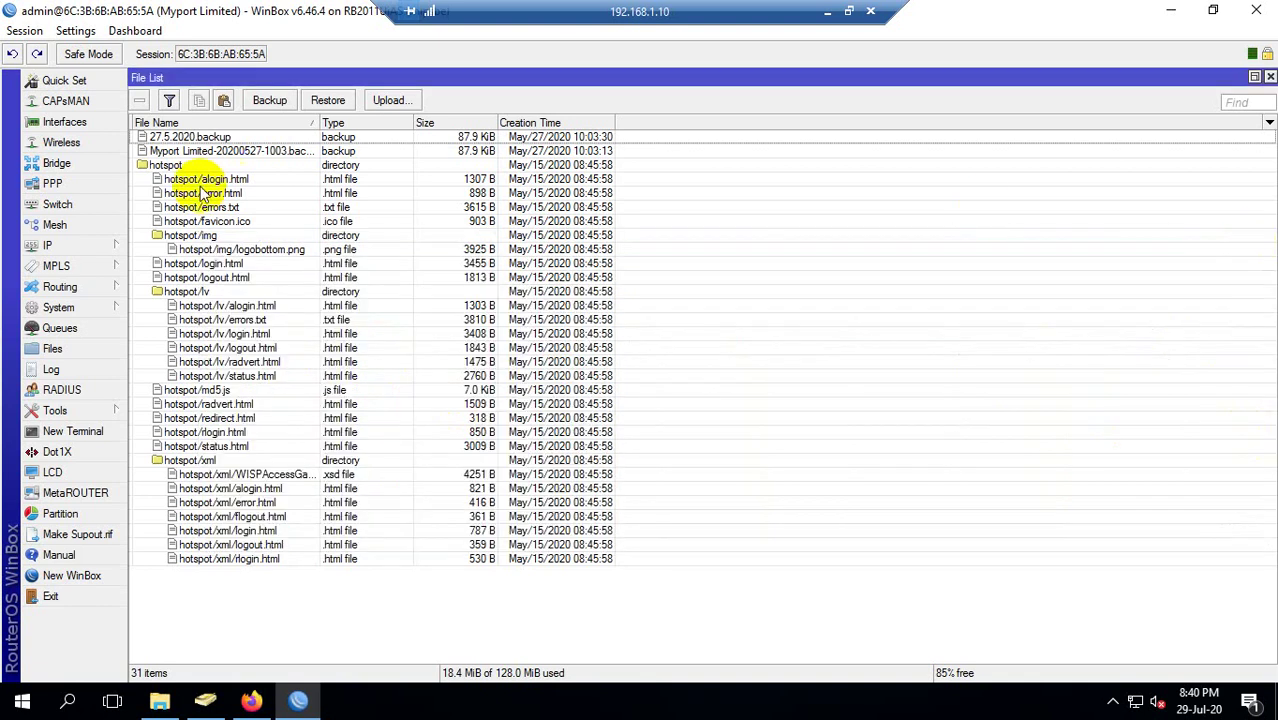
left_click(60, 103)
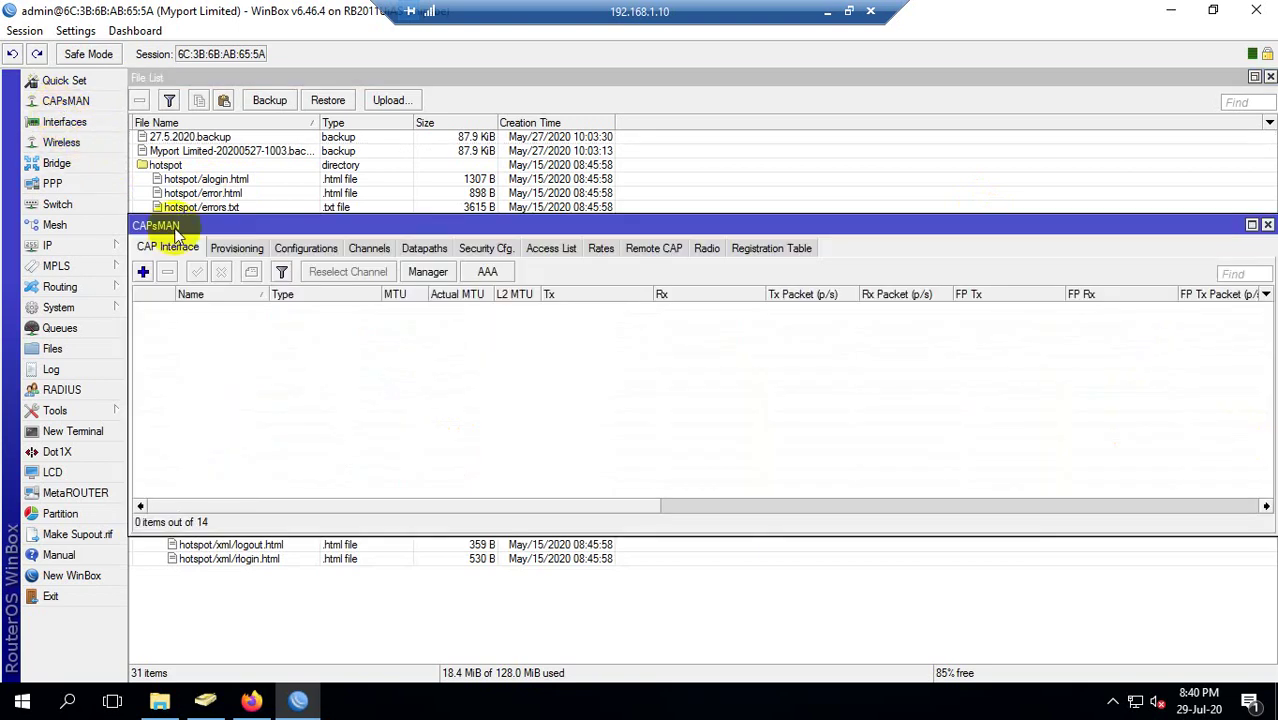
left_click(1268, 226)
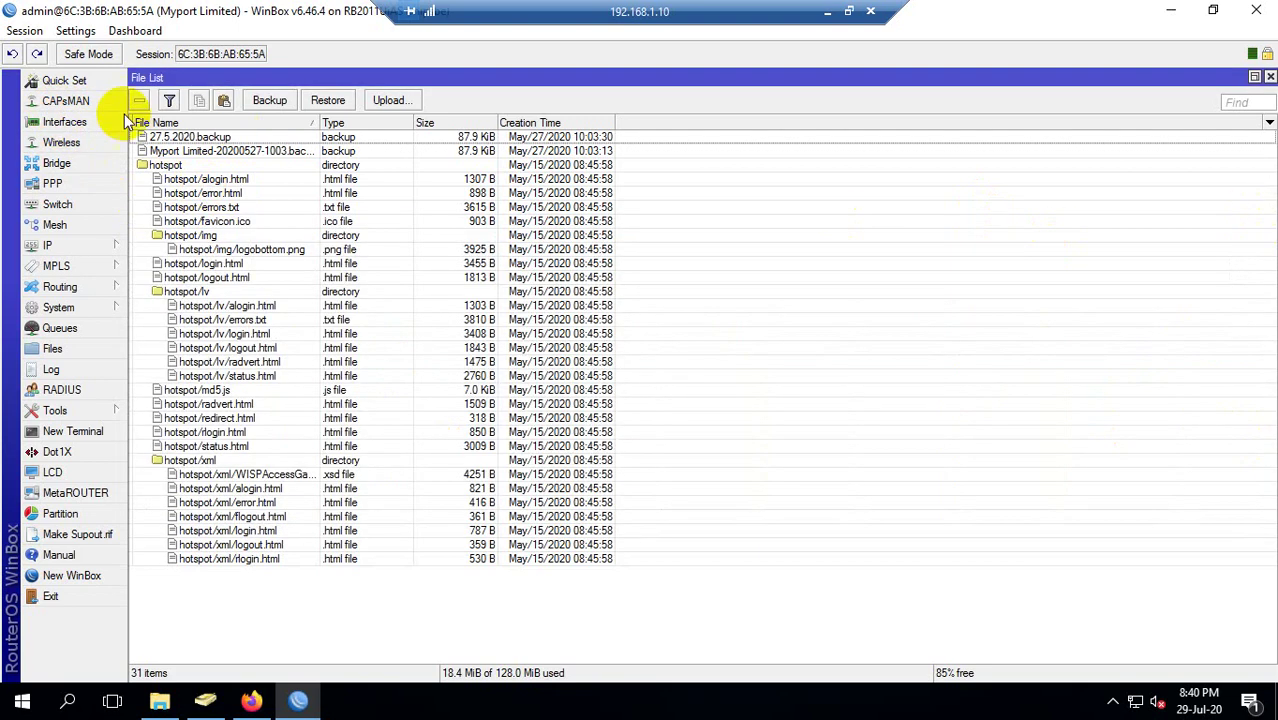
Review WAN IP 192.168.80.220 and LAN address 192.168.1.1 in Quick Set, then close it.
left_click(60, 81)
left_click_drag(800, 244, 665, 230)
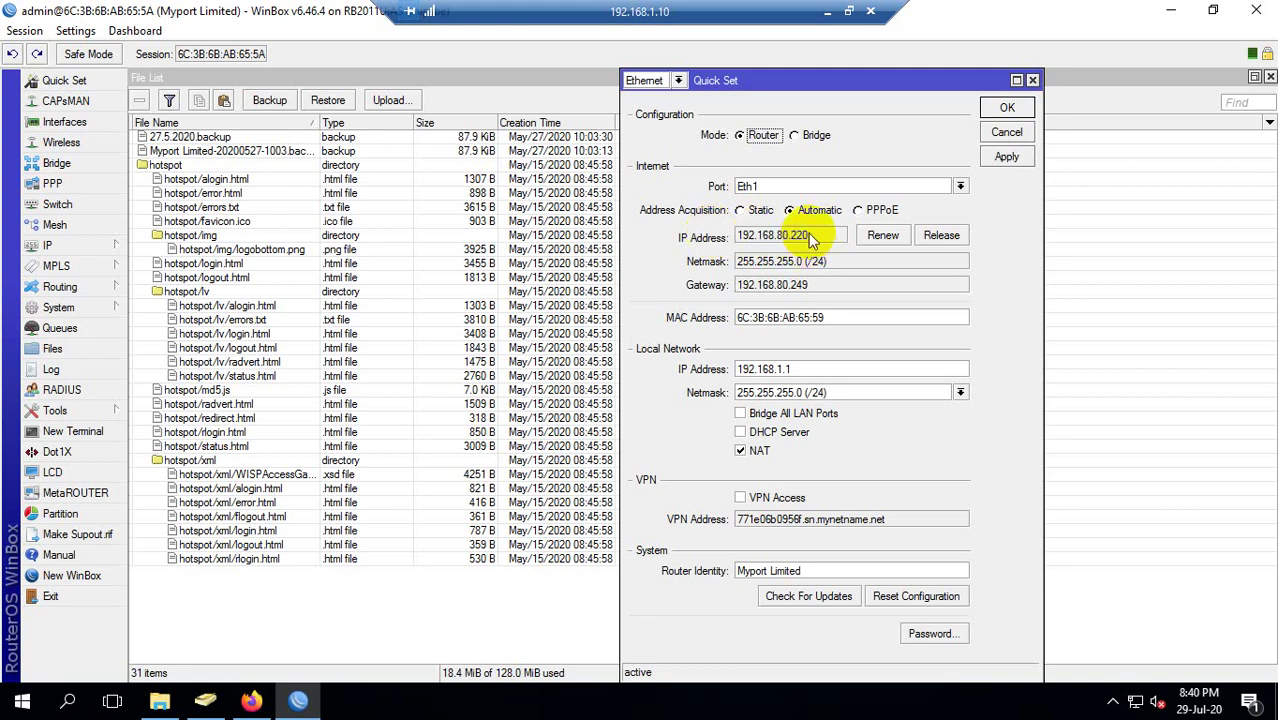
left_click_drag(806, 237, 652, 230)
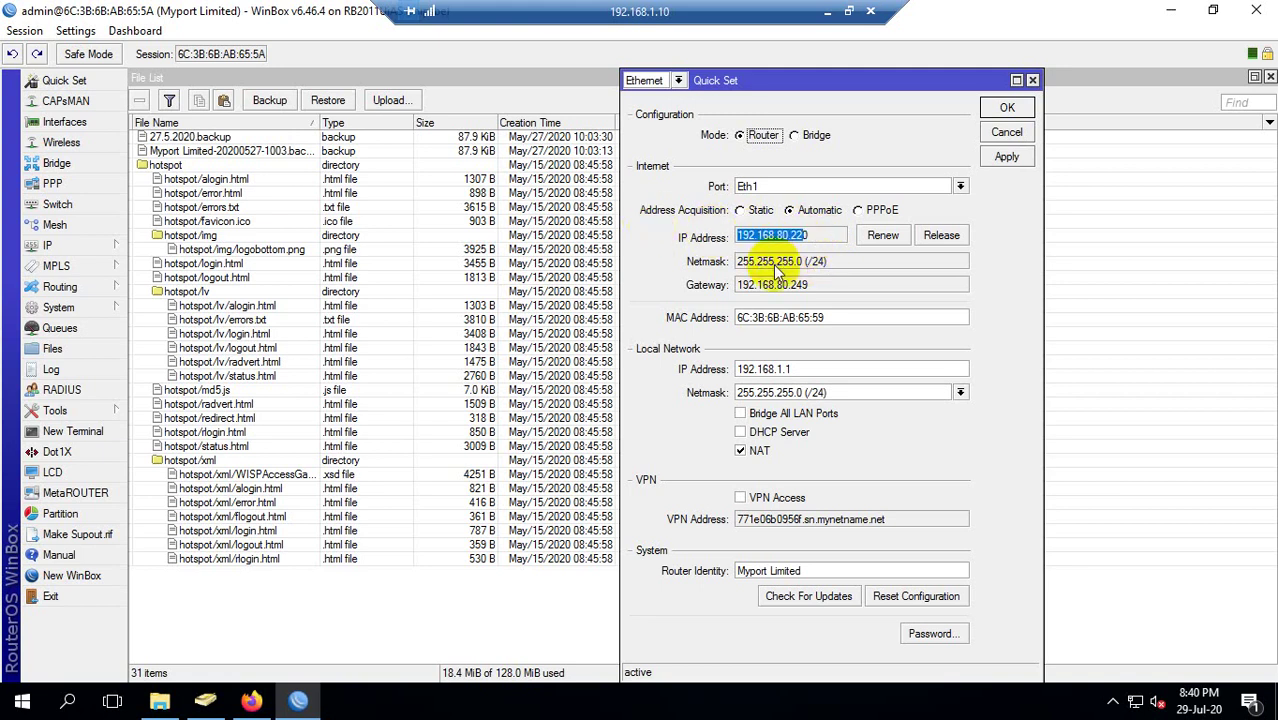
left_click_drag(807, 361, 673, 337)
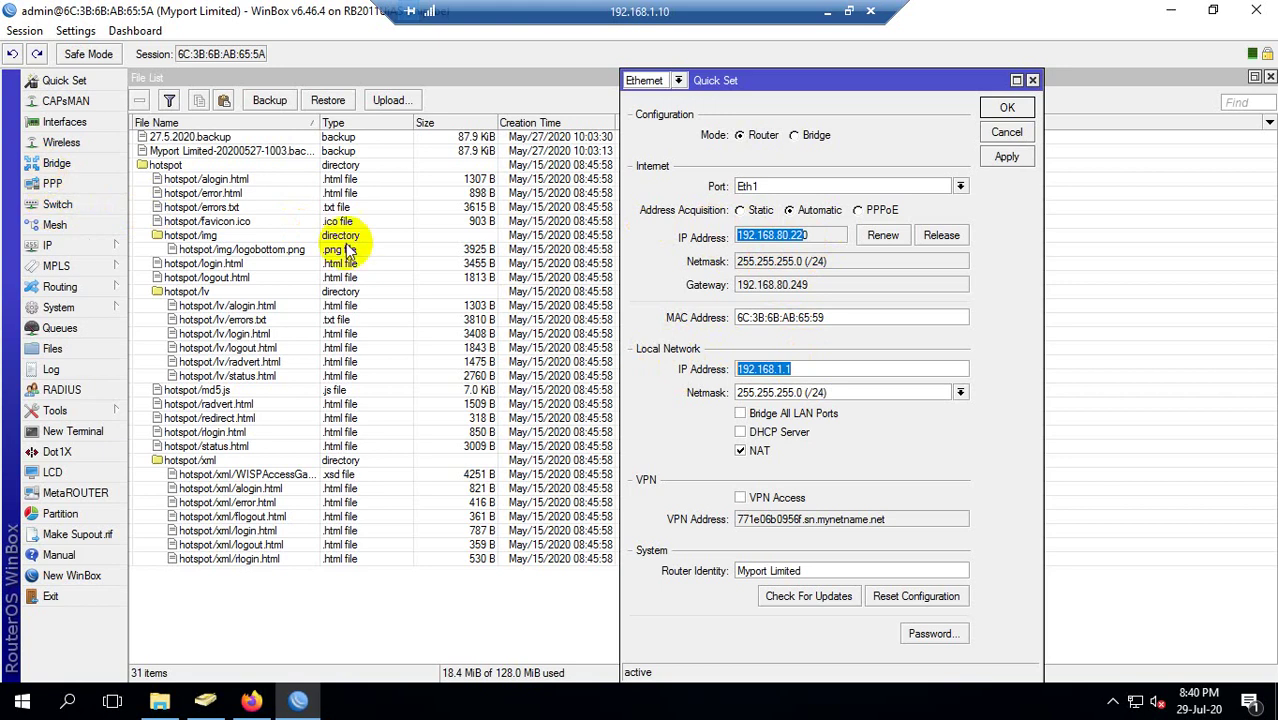
left_click(818, 373)
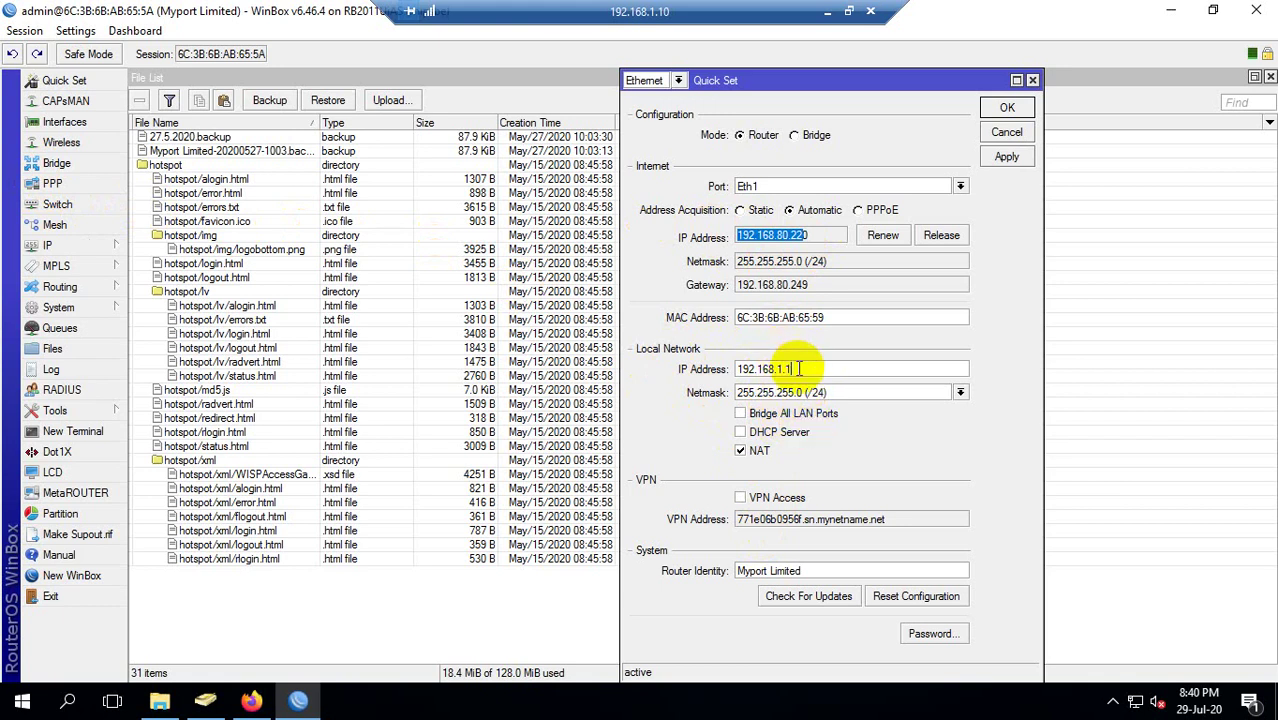
double_click(798, 369)
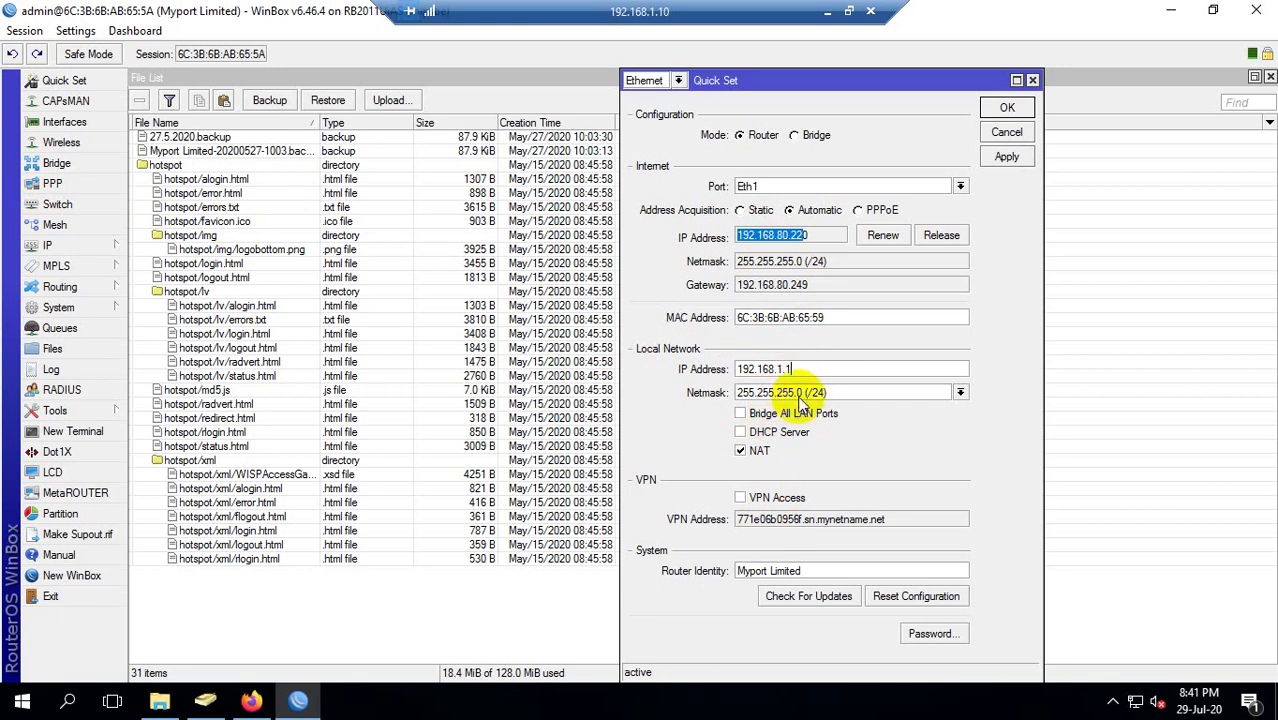
left_click(1033, 80)
left_click(71, 245)
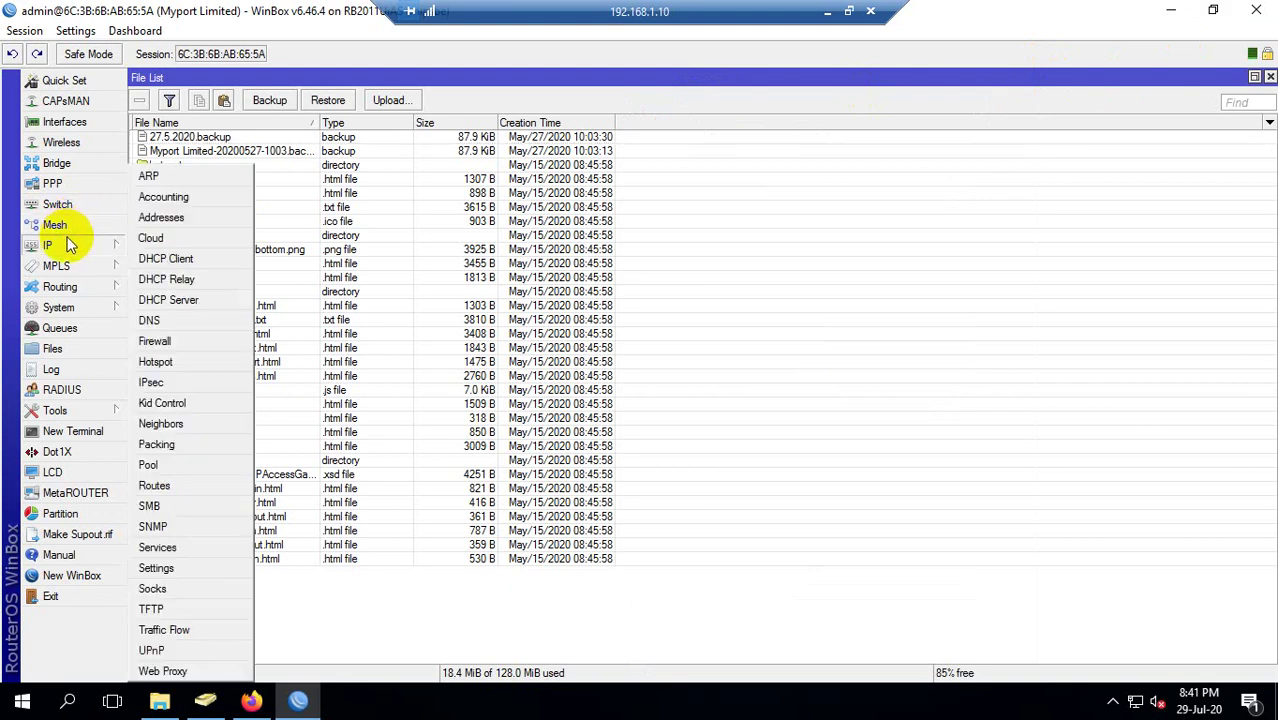
Open IP > Addresses and review the 192.168.1.1/24, 192.168.90.1/24 and 192.168.80.220/24 entries.
left_click(164, 219)
left_click(240, 166)
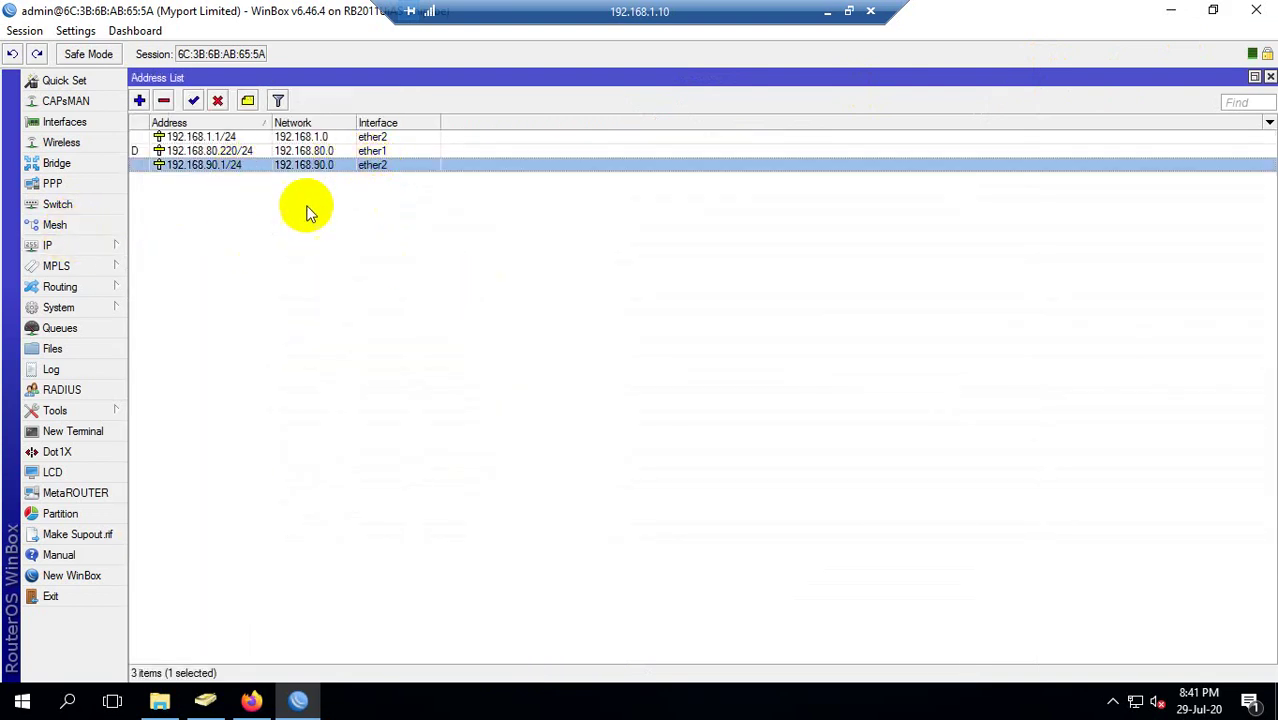
left_click(213, 141)
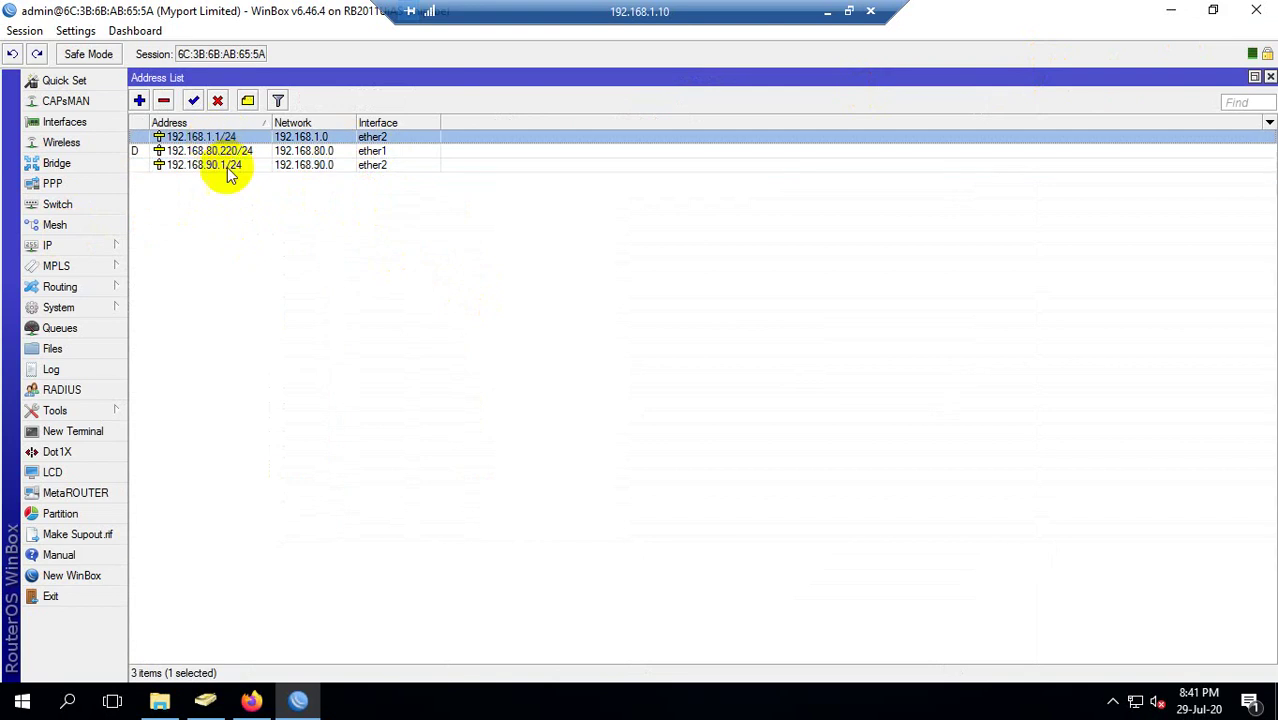
left_click(173, 165)
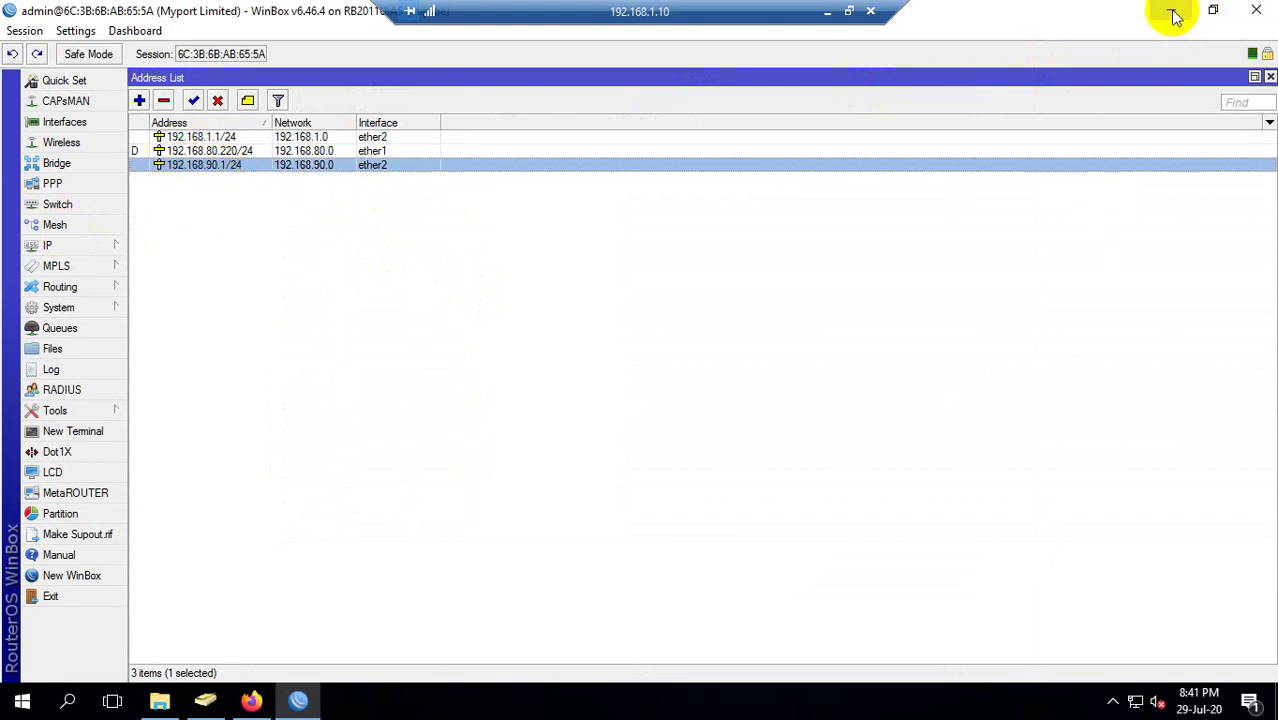
left_click(250, 699)
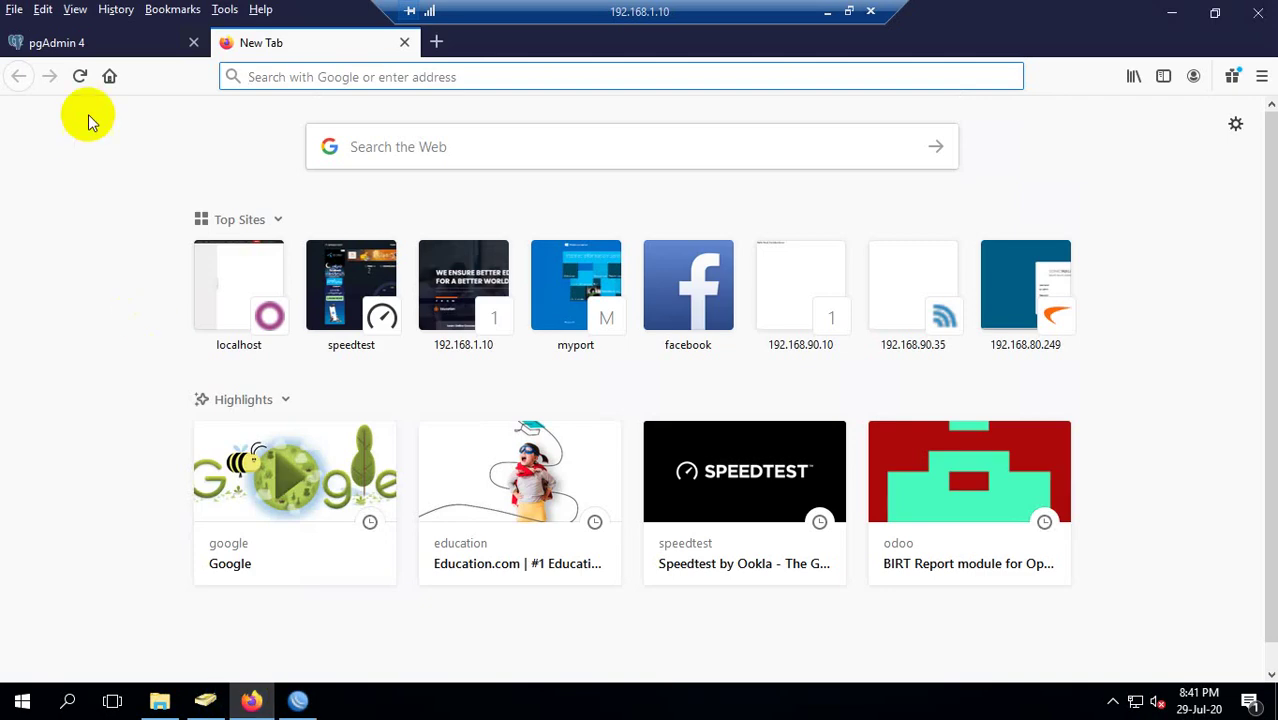
left_click(1170, 14)
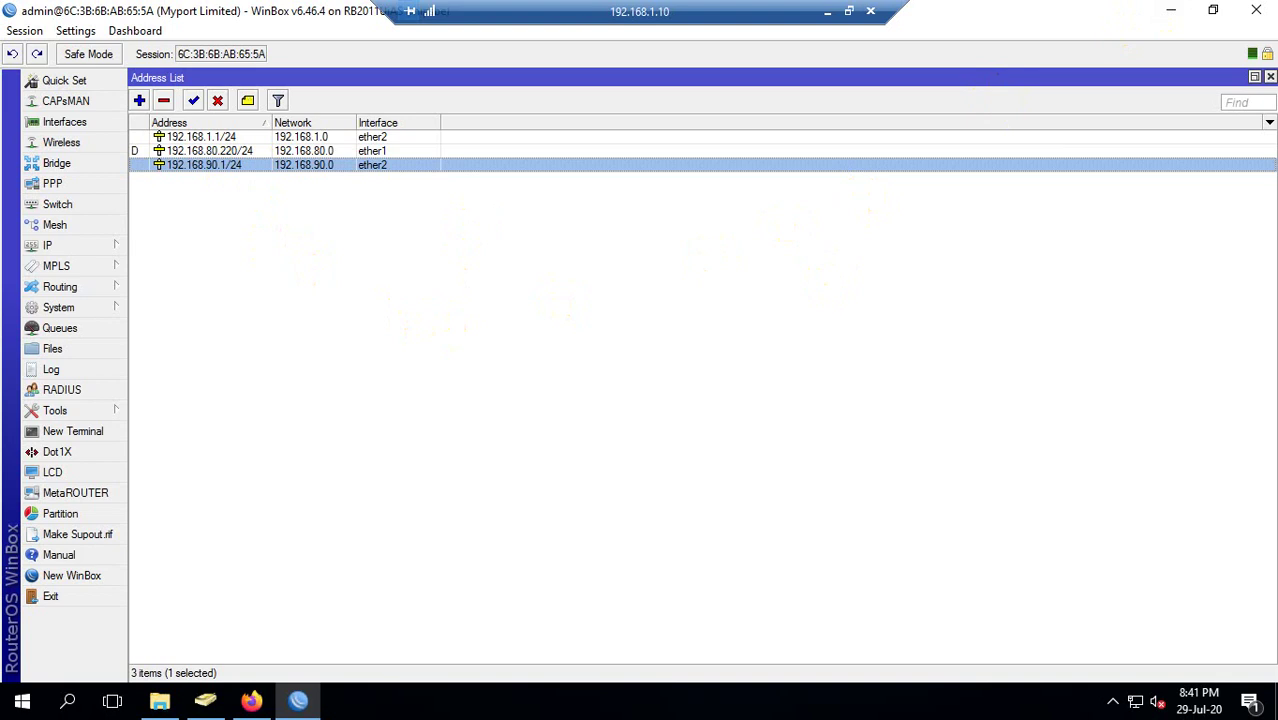
left_click(258, 136)
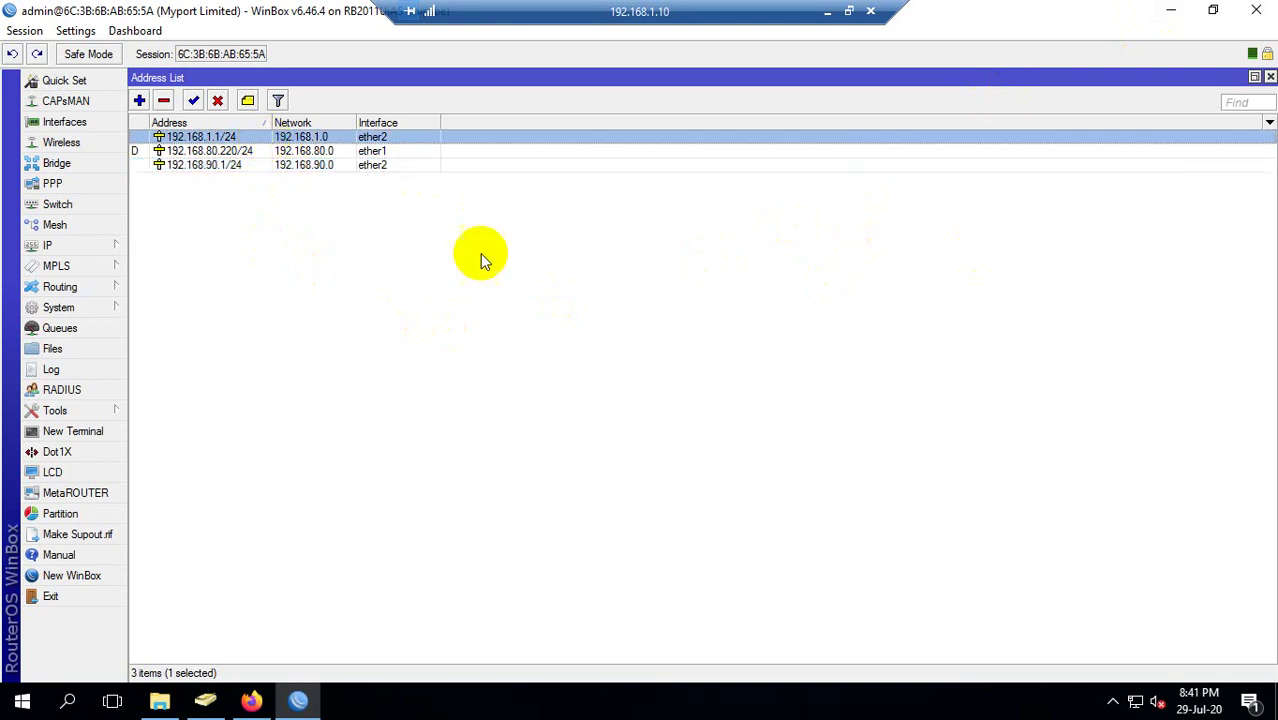
left_click(1138, 701)
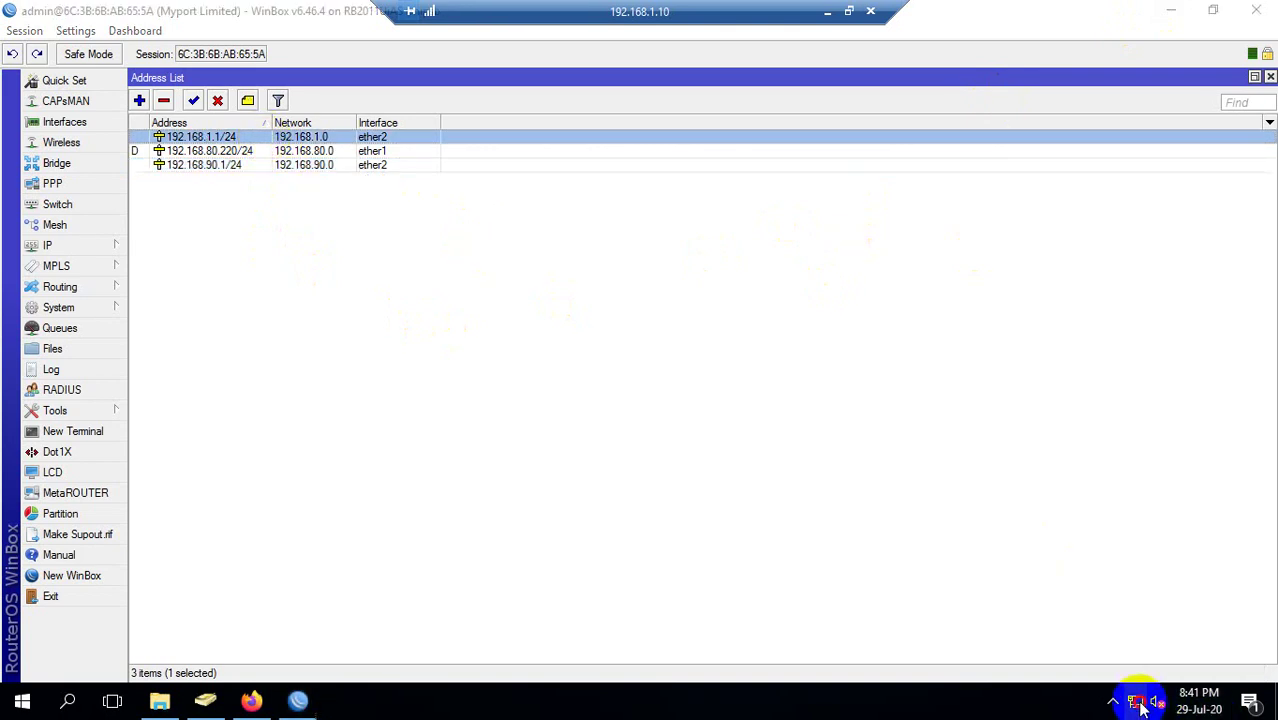
left_click(636, 578)
Open Network Connections by running ncpa.cpl.
key("super+r")
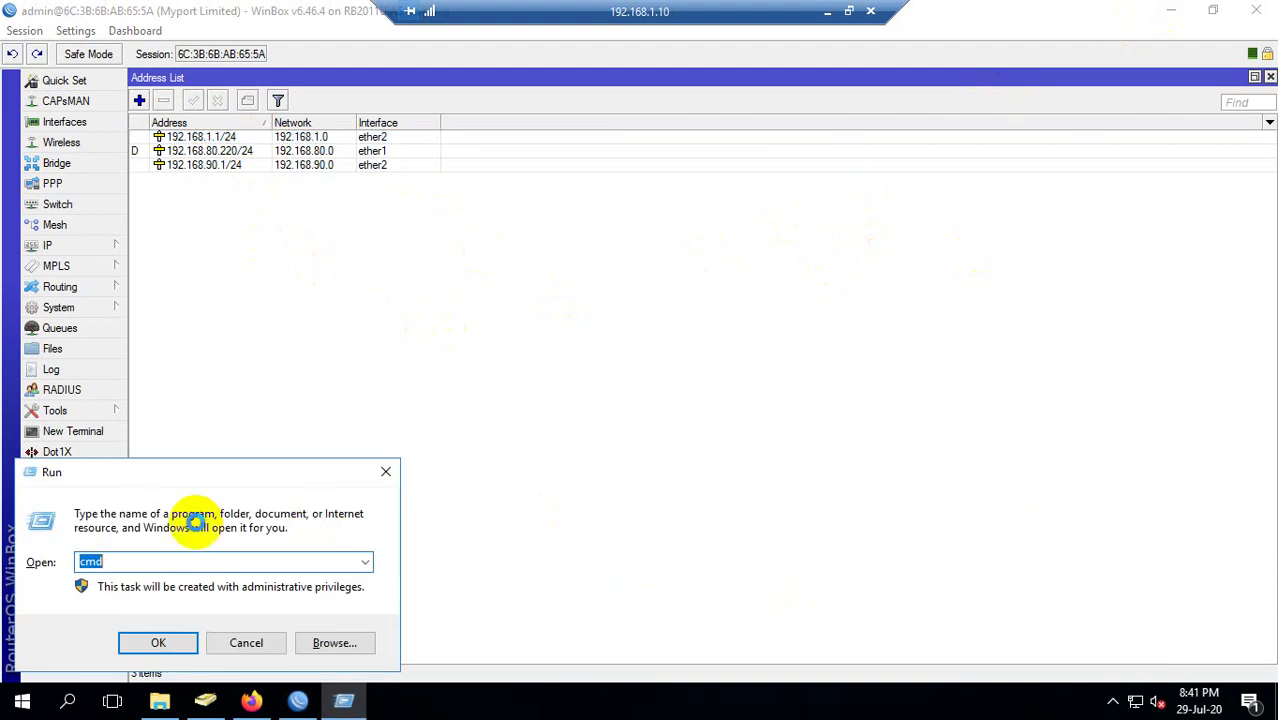
type("nc")
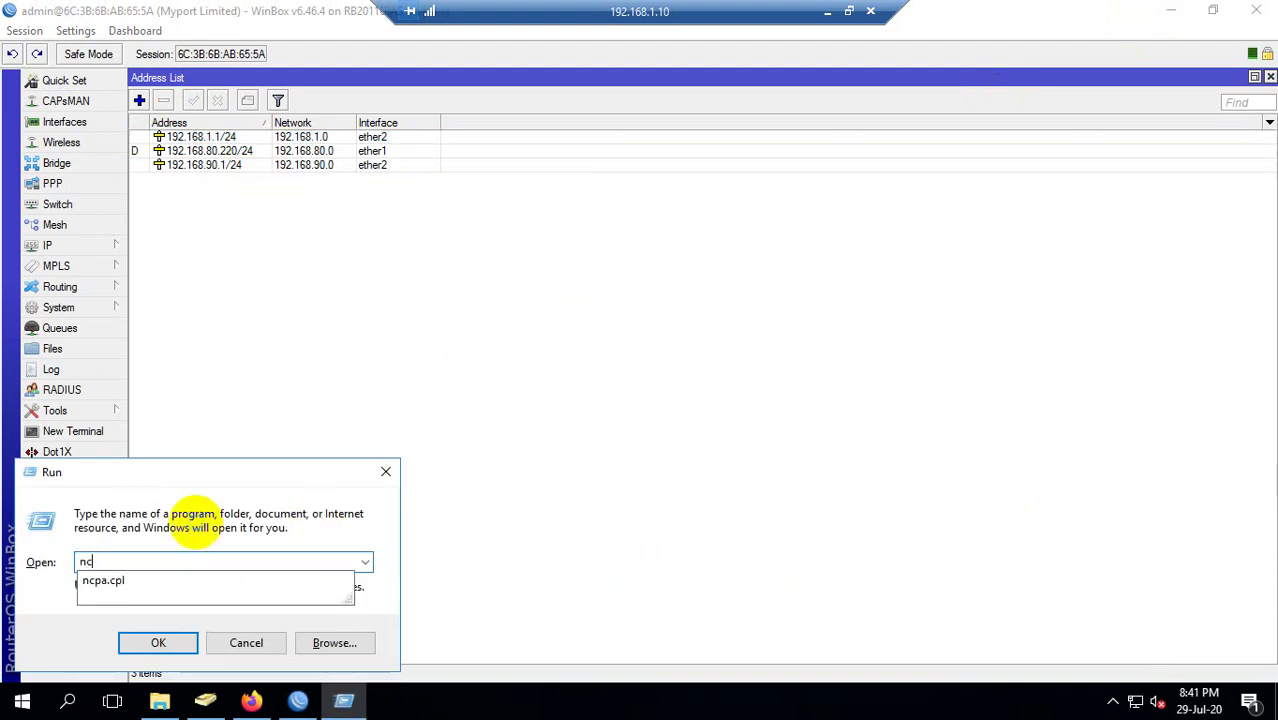
key("Down")
key("Return")
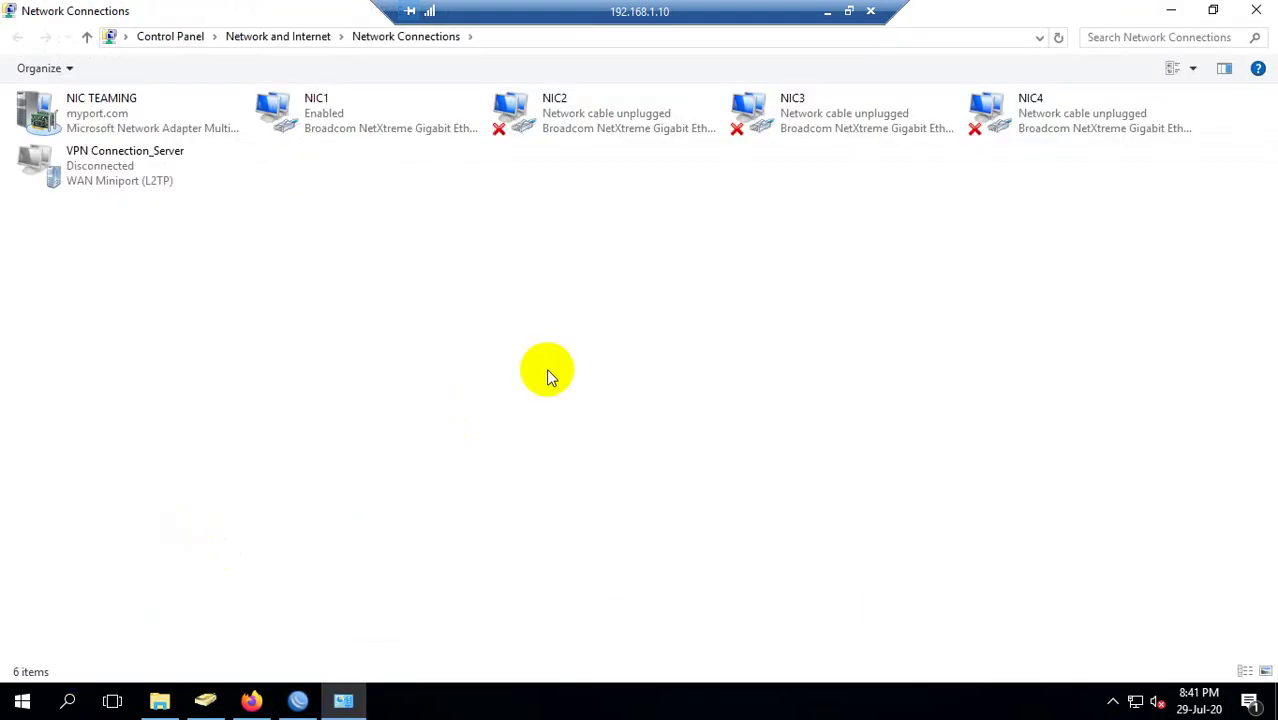
Inspect the NIC TEAMING IPv4 settings, then cancel and close its dialogs unchanged.
left_click(130, 125)
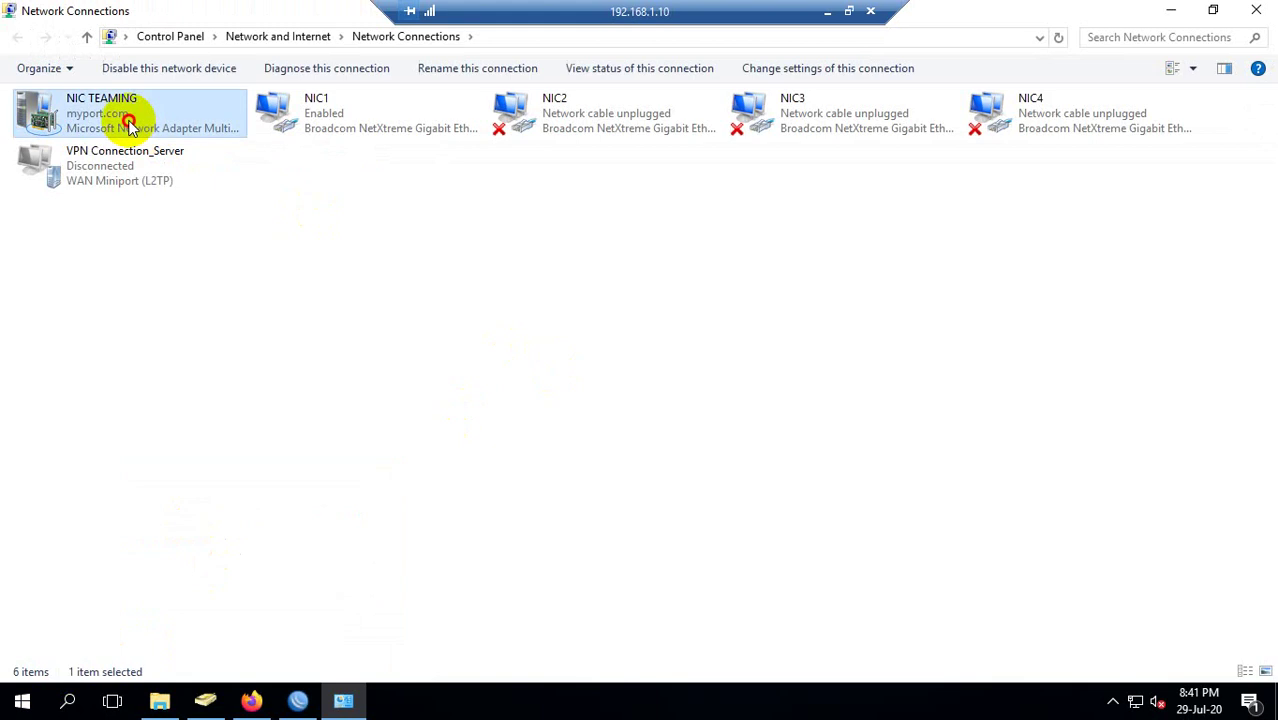
double_click(130, 125)
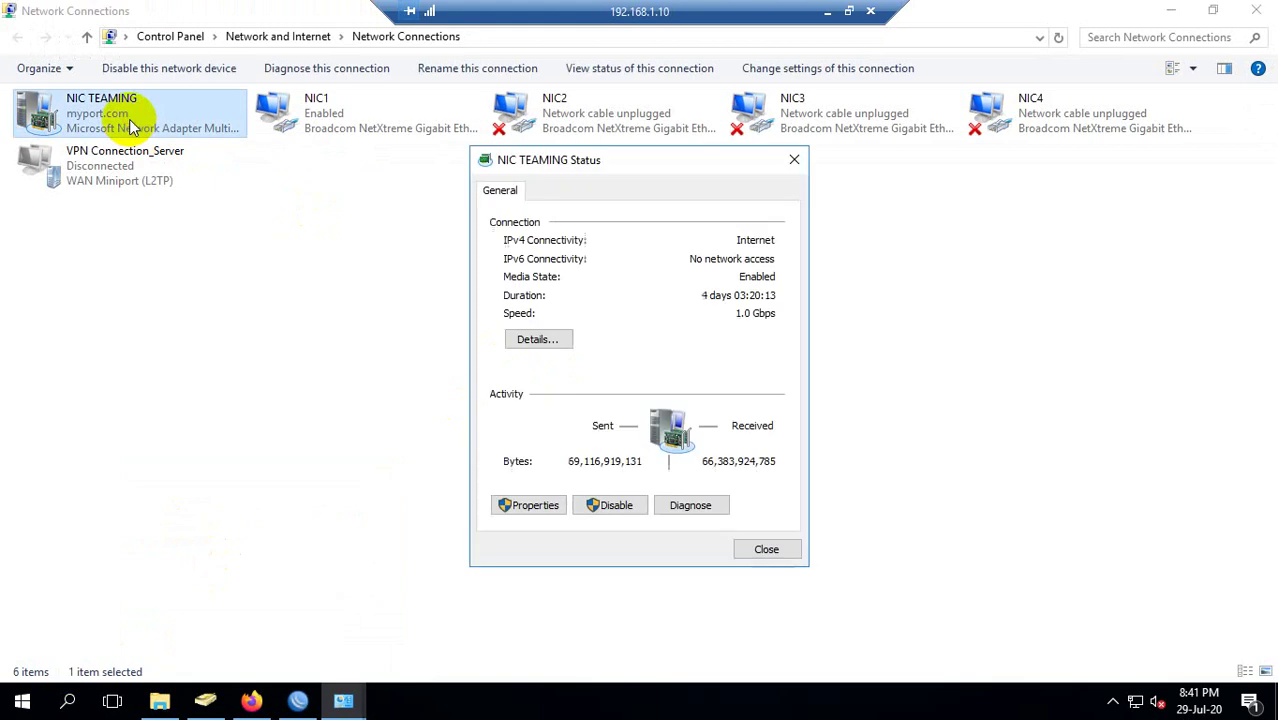
left_click(540, 505)
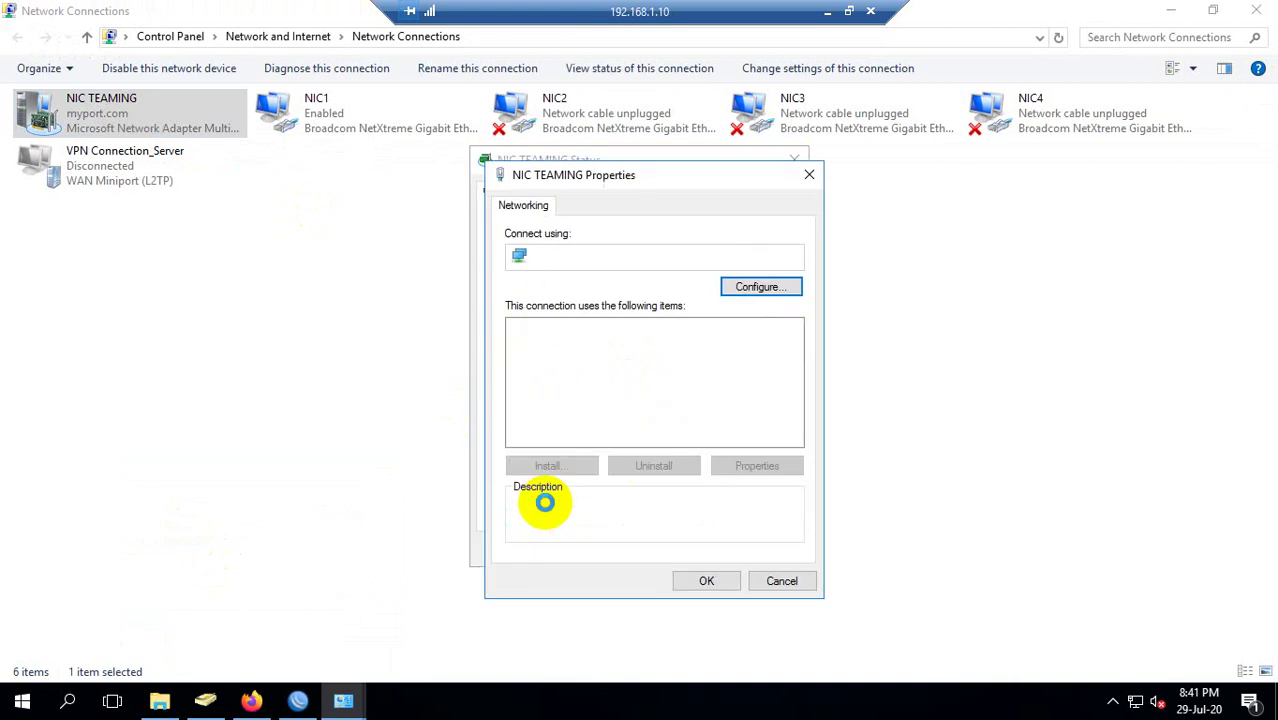
double_click(657, 422)
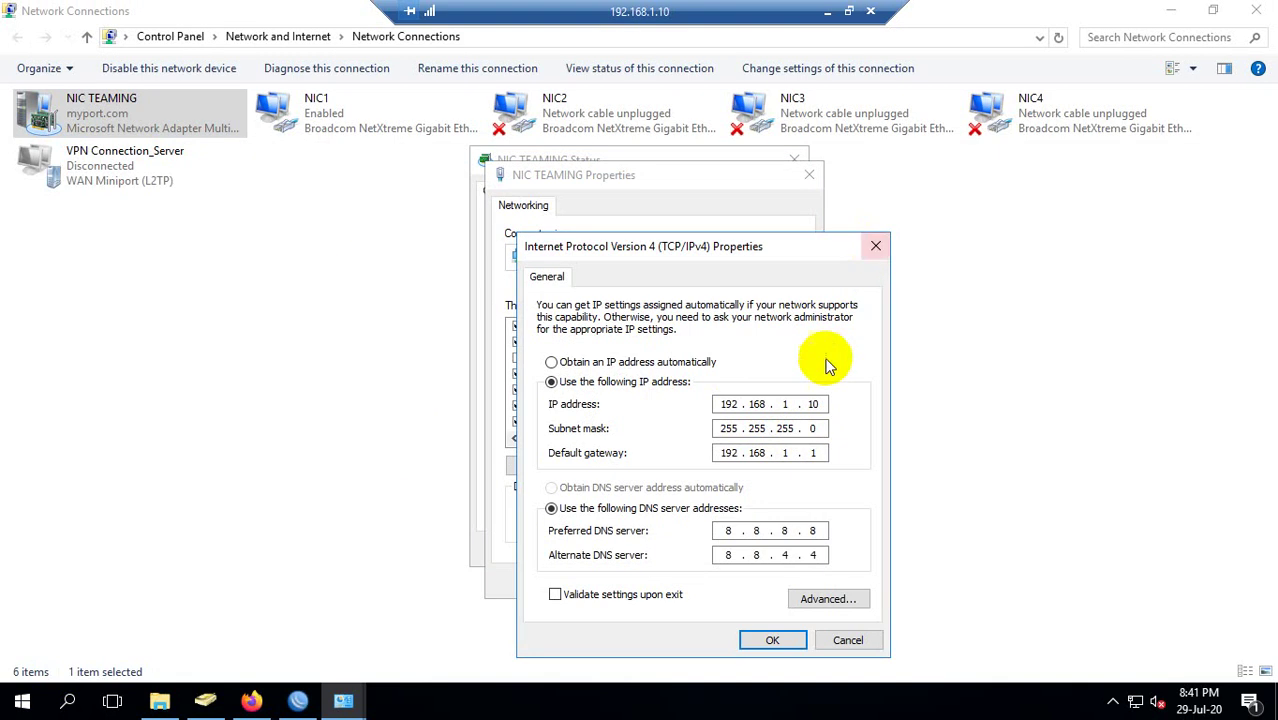
double_click(785, 404)
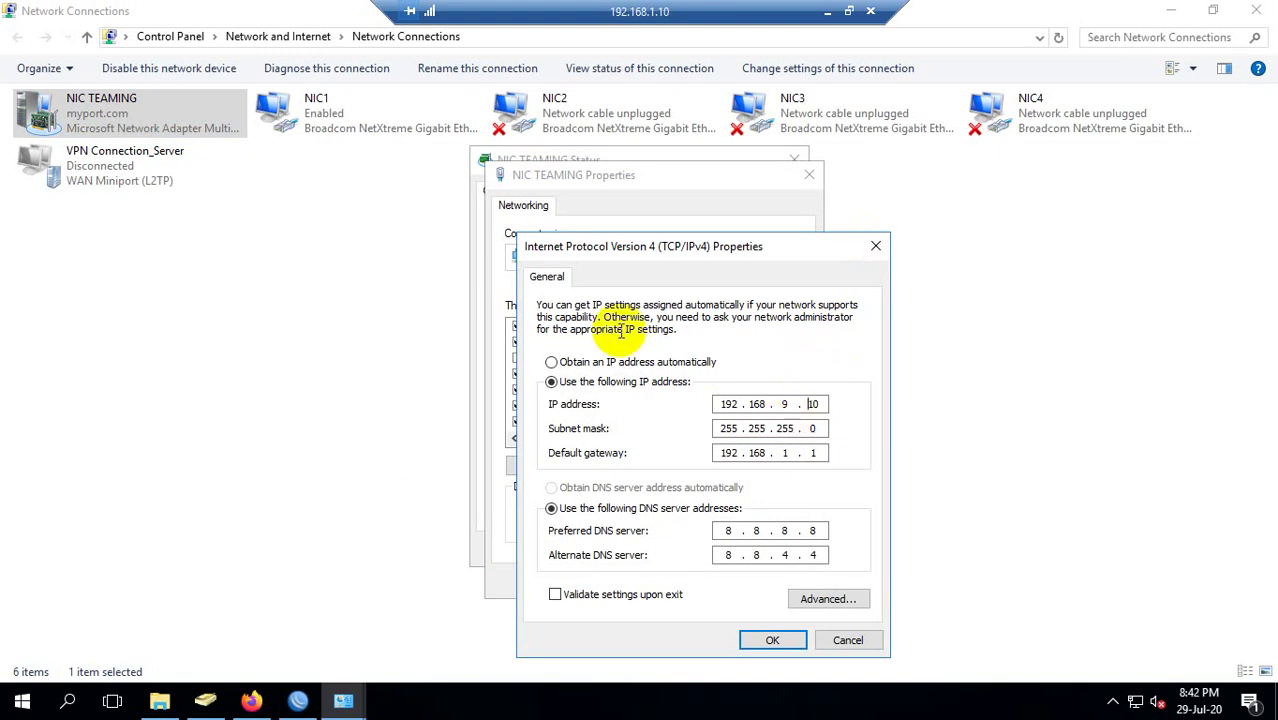
left_click(786, 404)
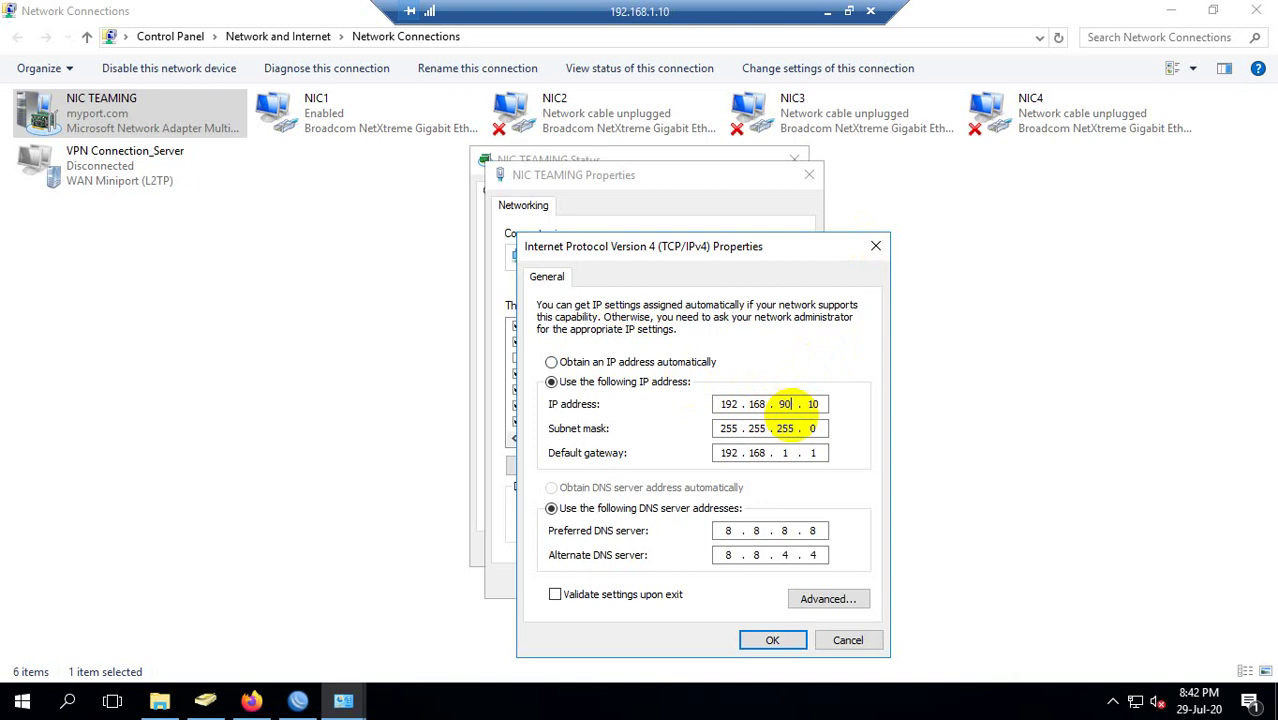
left_click(846, 638)
left_click(763, 583)
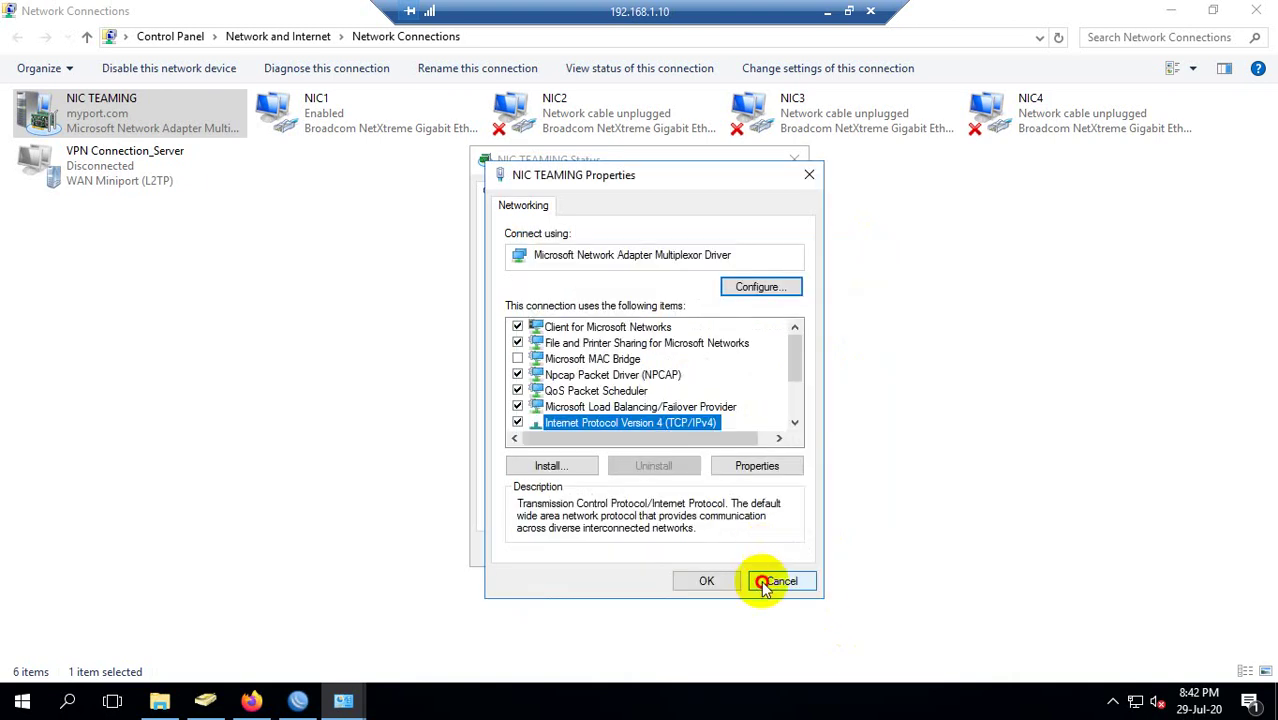
left_click(762, 543)
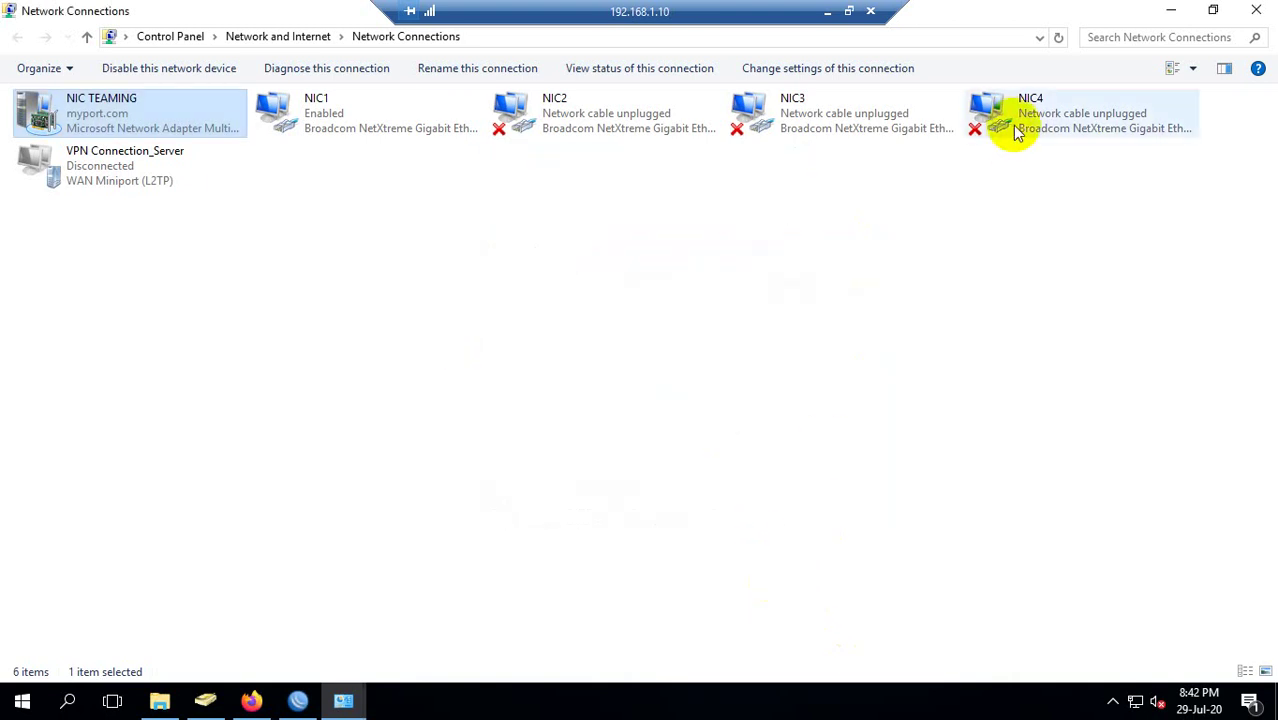
Open the 192.168.90.1/24 address entry, close it unchanged, and minimize WinBox.
left_click(1170, 10)
left_click(288, 165)
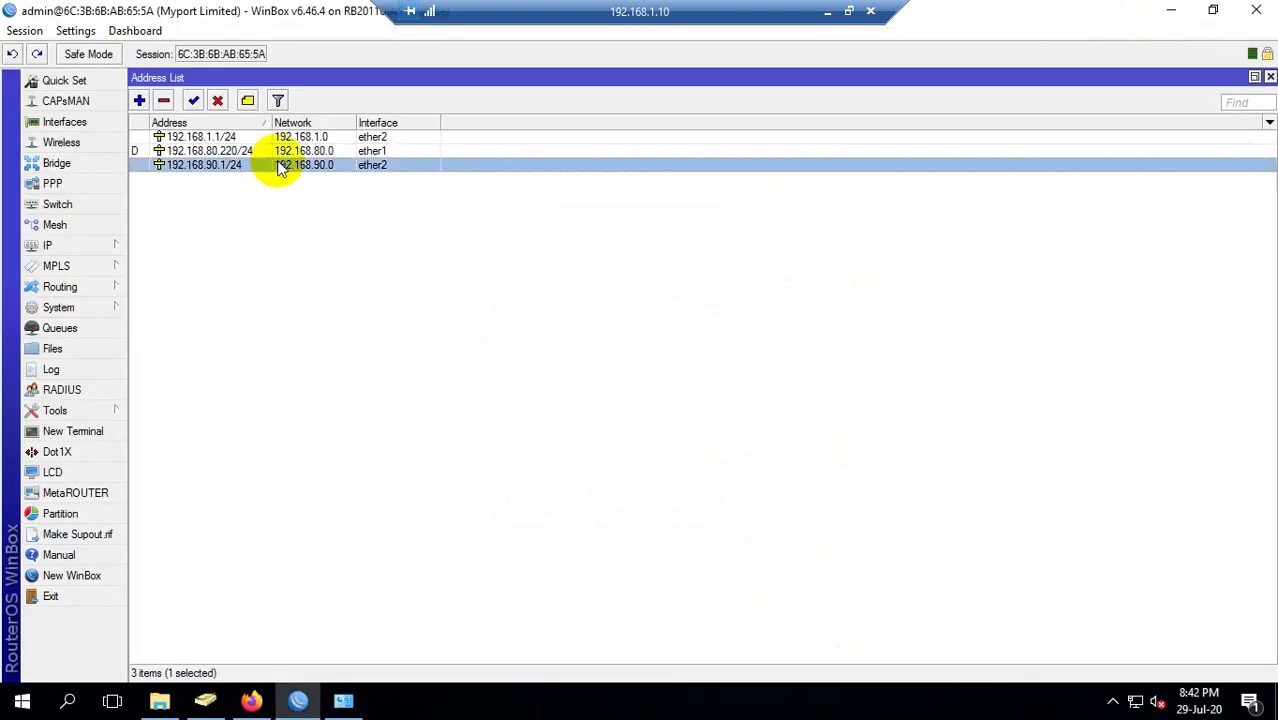
double_click(210, 168)
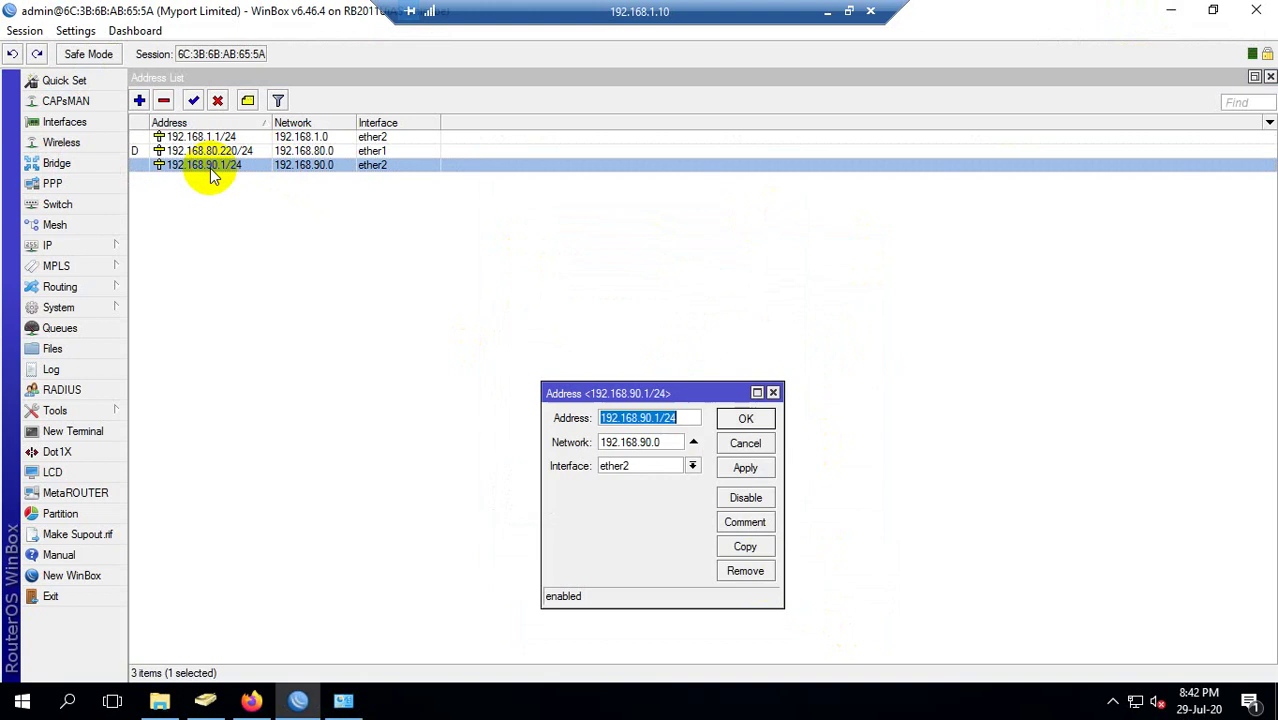
left_click(744, 444)
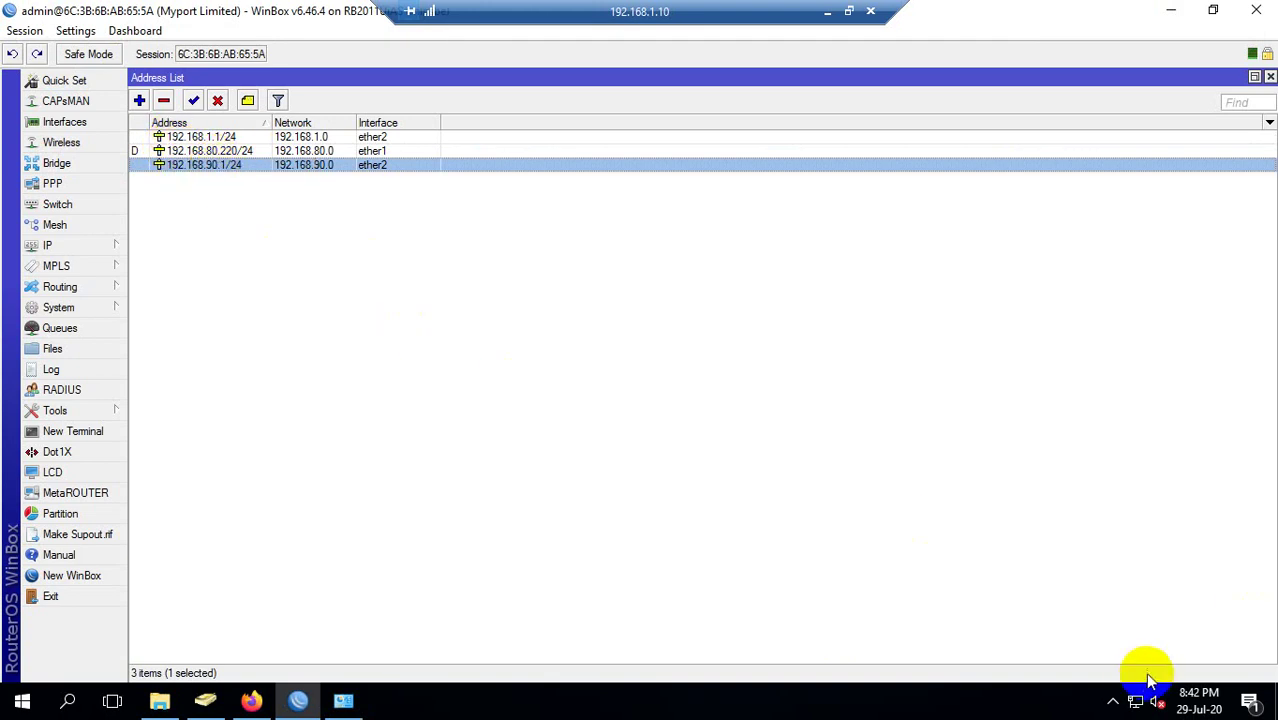
left_click(1171, 10)
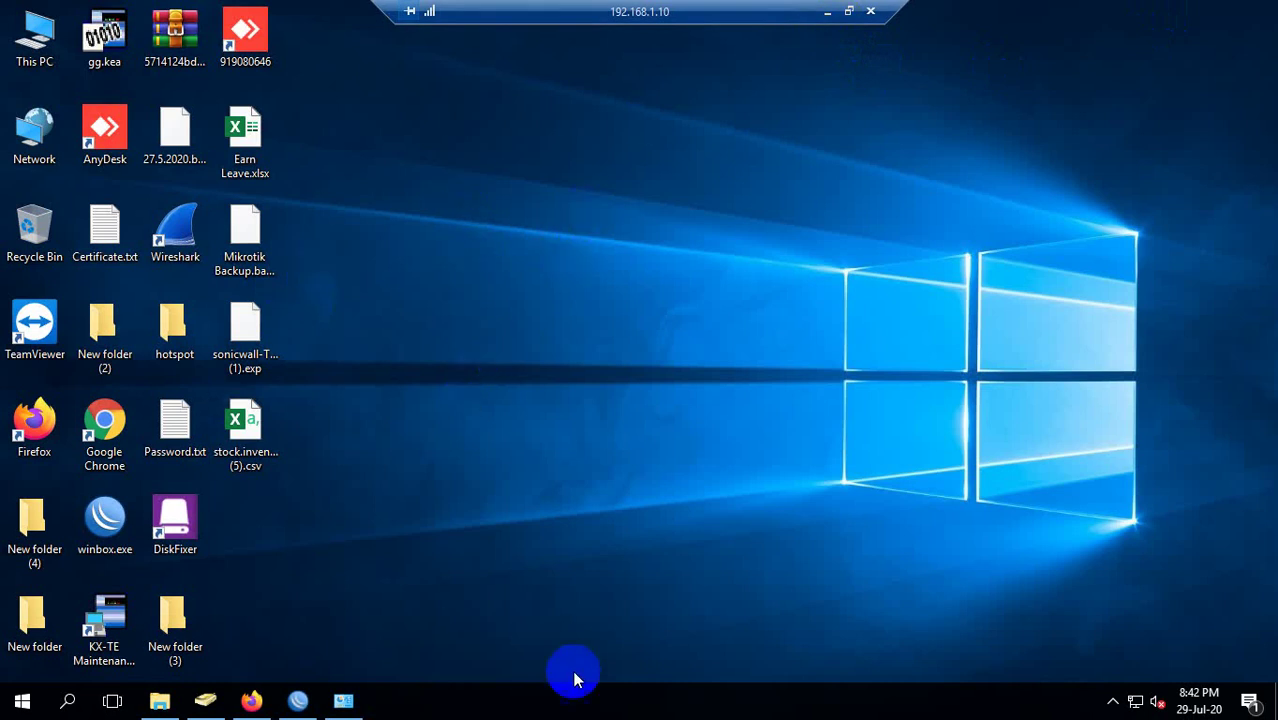
left_click(297, 700)
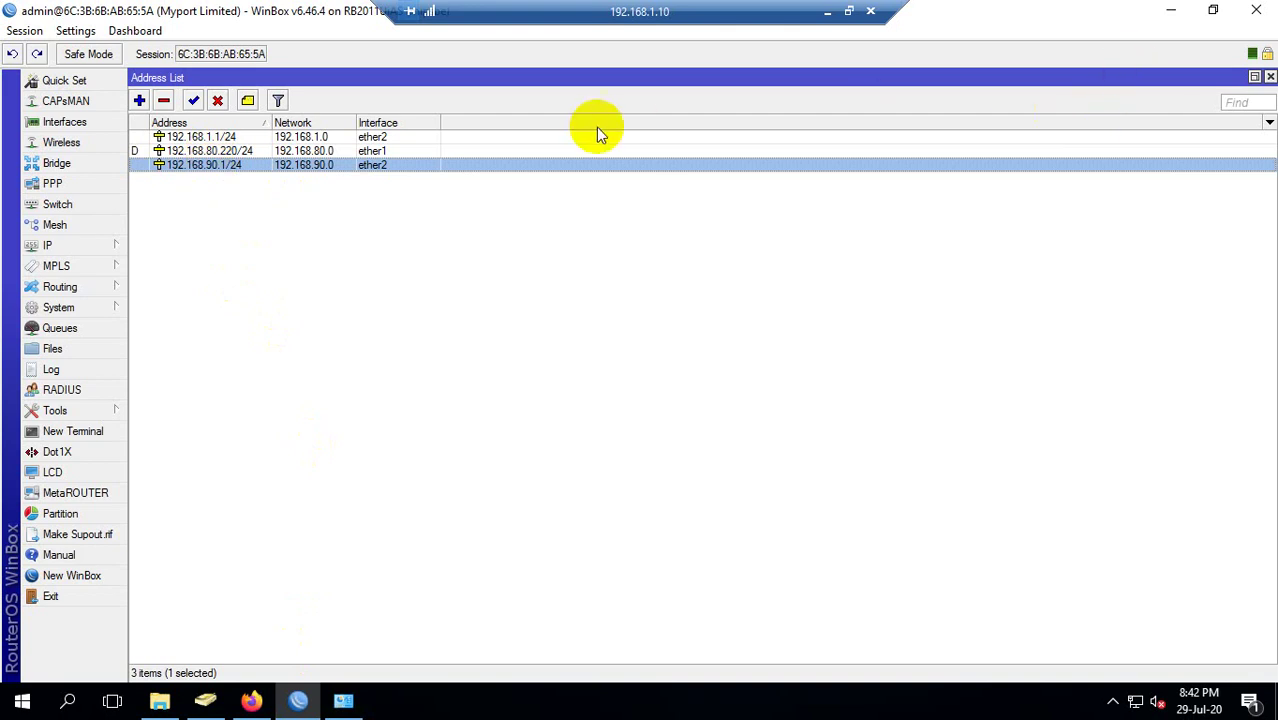
left_click(222, 138)
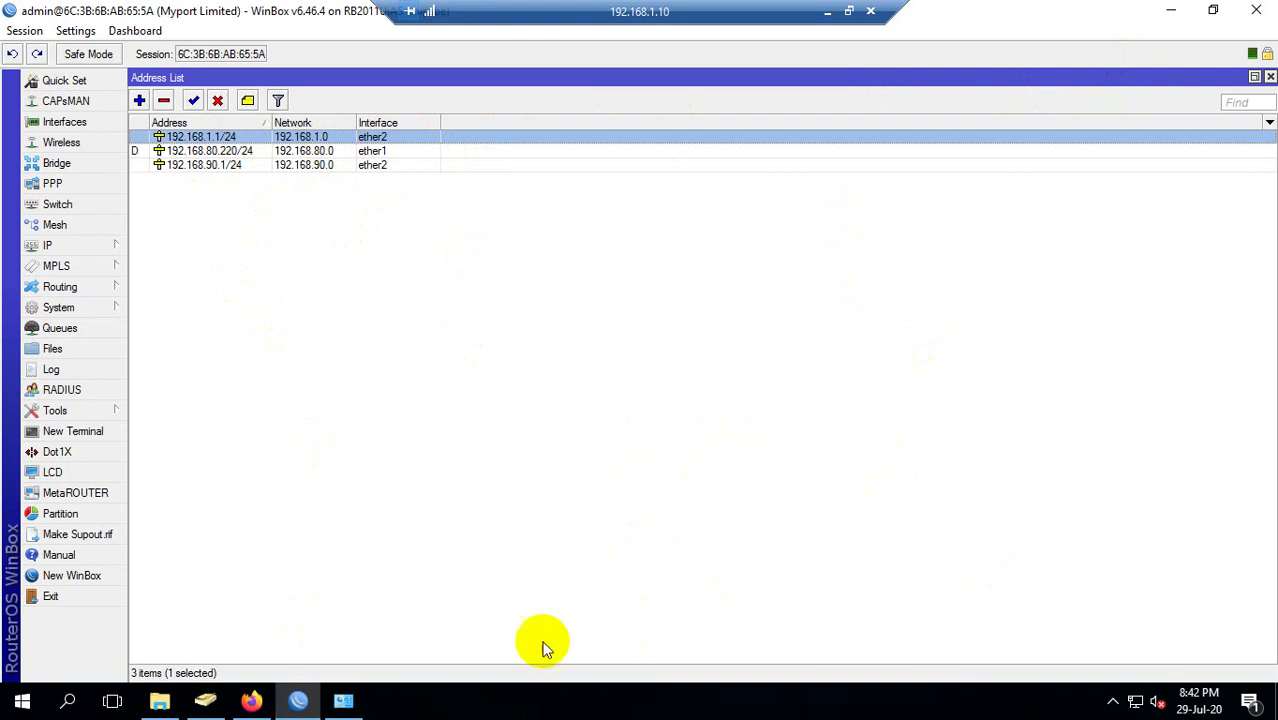
left_click(531, 452)
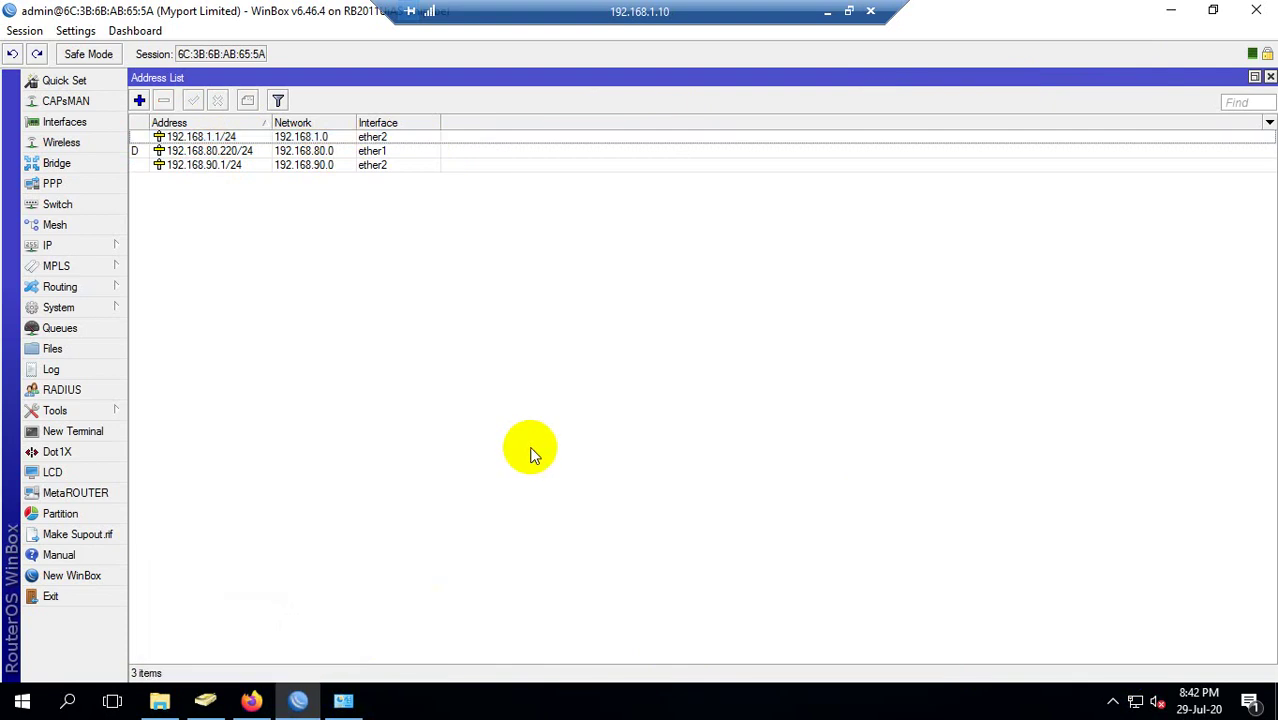
left_click(1171, 8)
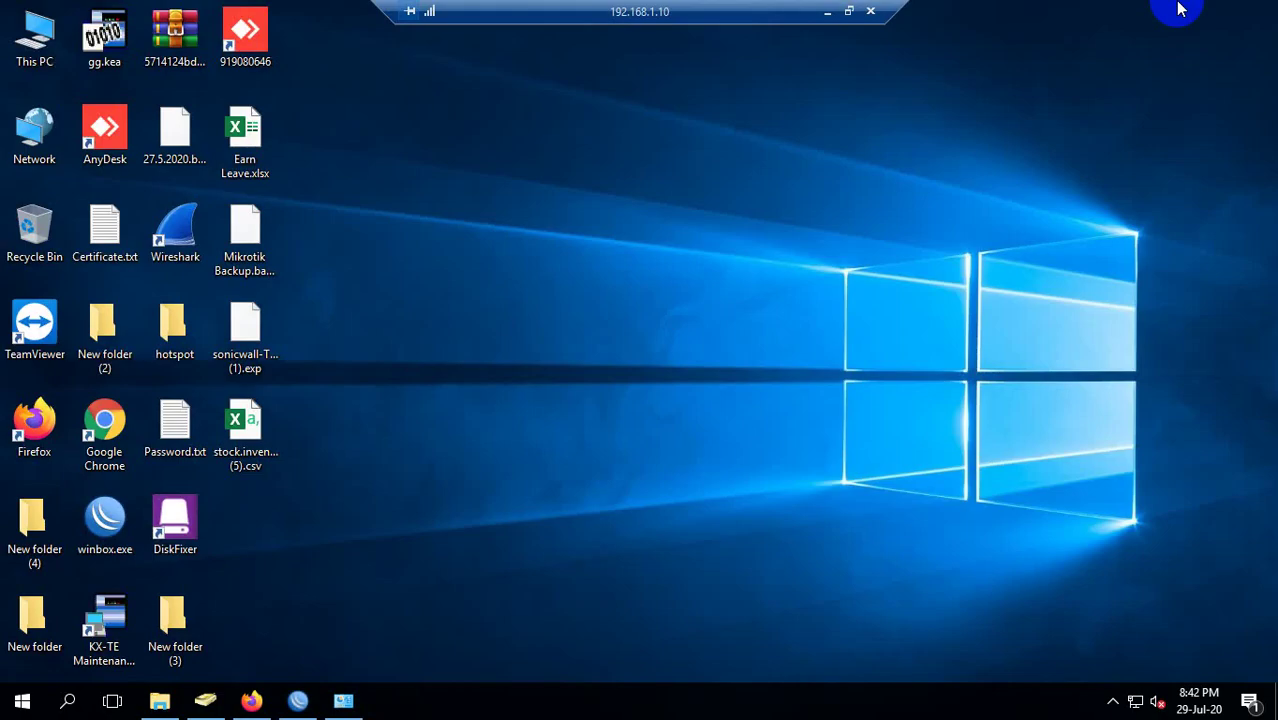
right_click(1009, 178)
left_click(1041, 236)
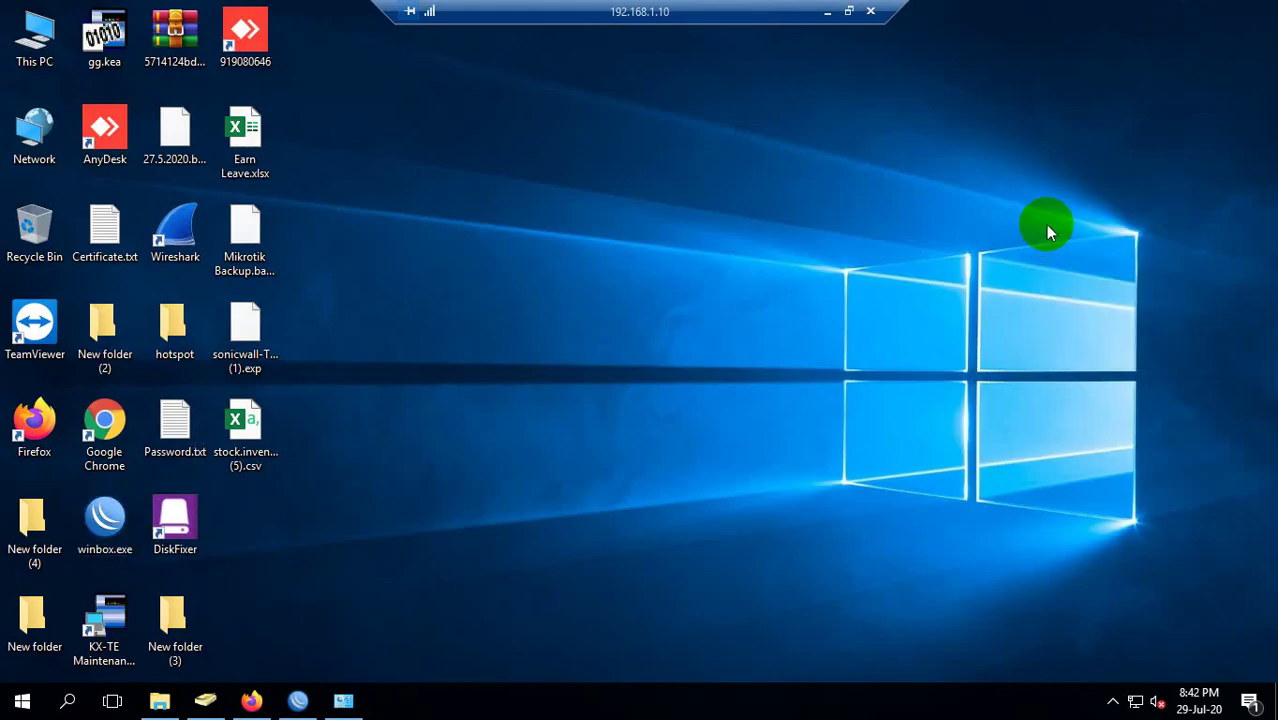
right_click(27, 50)
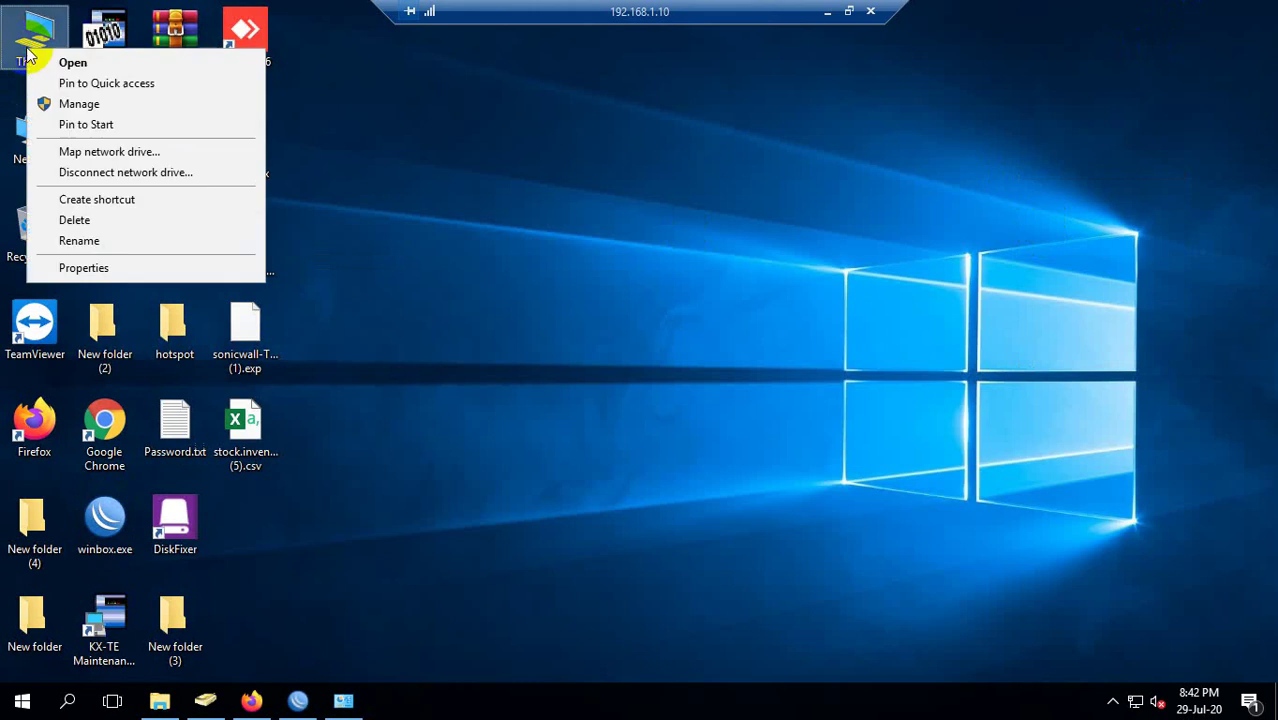
left_click(118, 267)
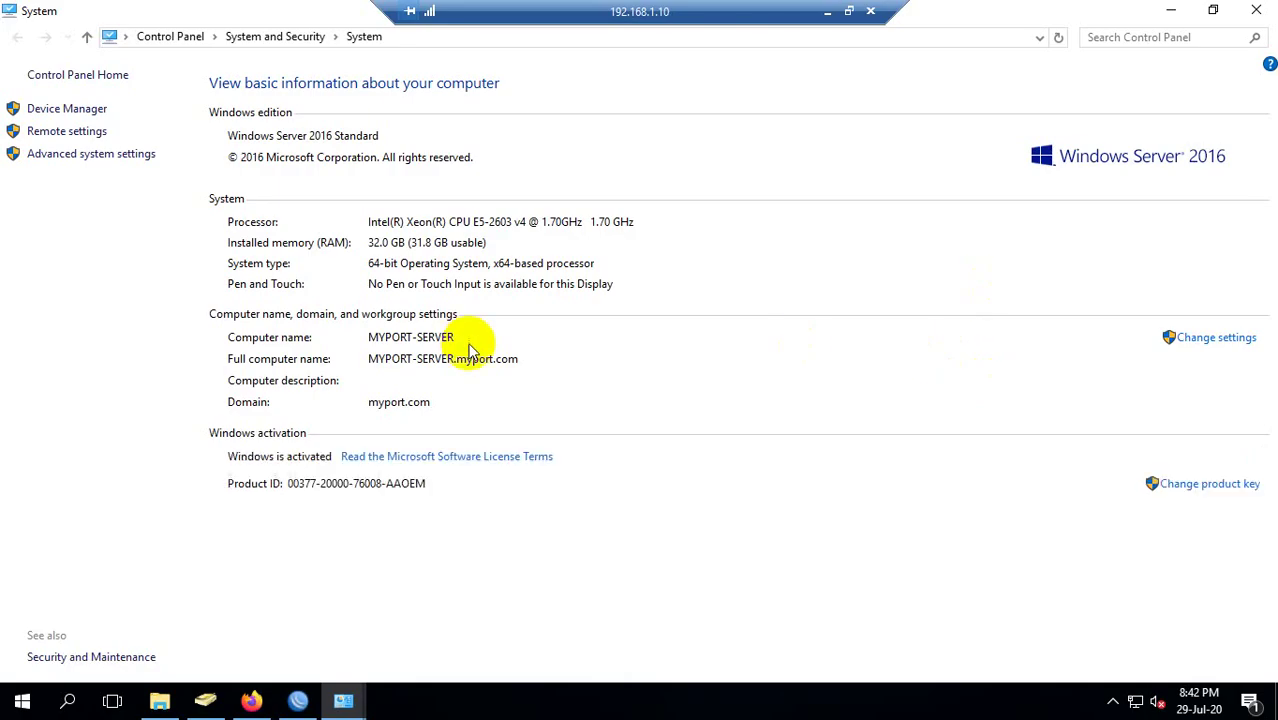
left_click(1256, 10)
right_click(662, 204)
left_click(678, 250)
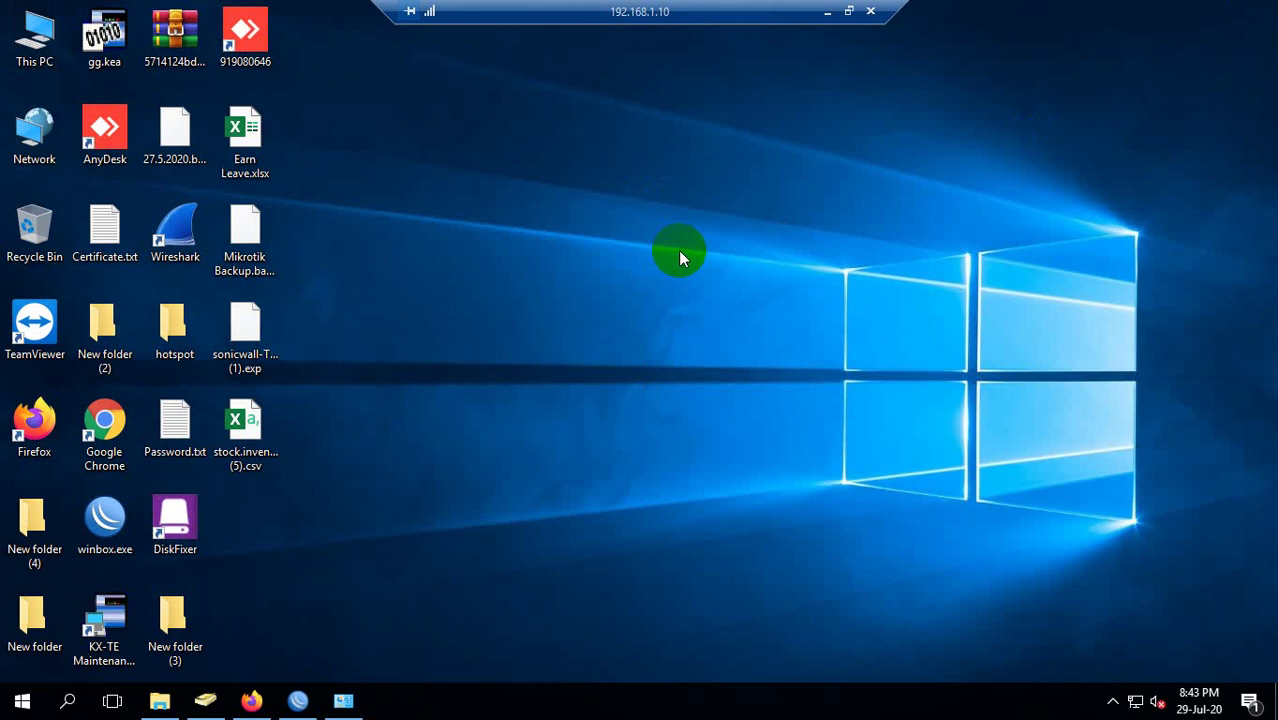
Open Active Directory Users and Computers and browse File Server Users, ForeignSecurityPrincipals, Managed Service Accounts and VPN Users.
key("super+r")
type("ds")
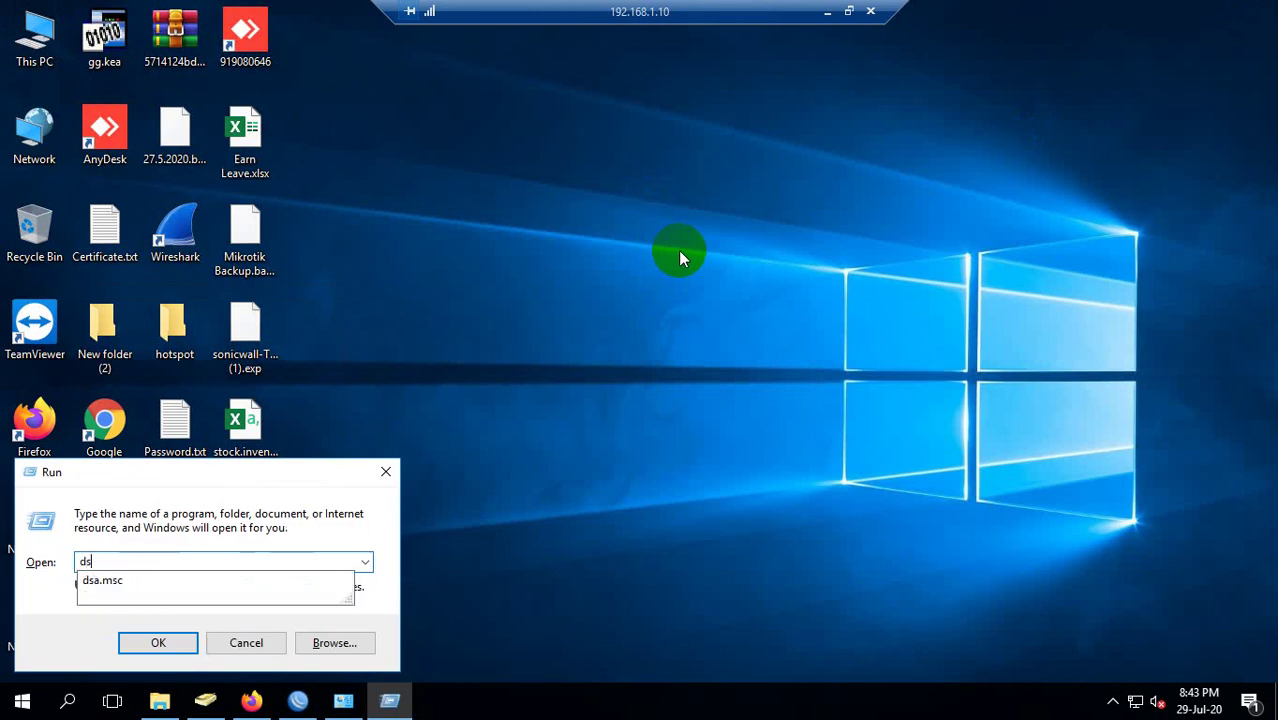
key("Escape")
key("Escape")
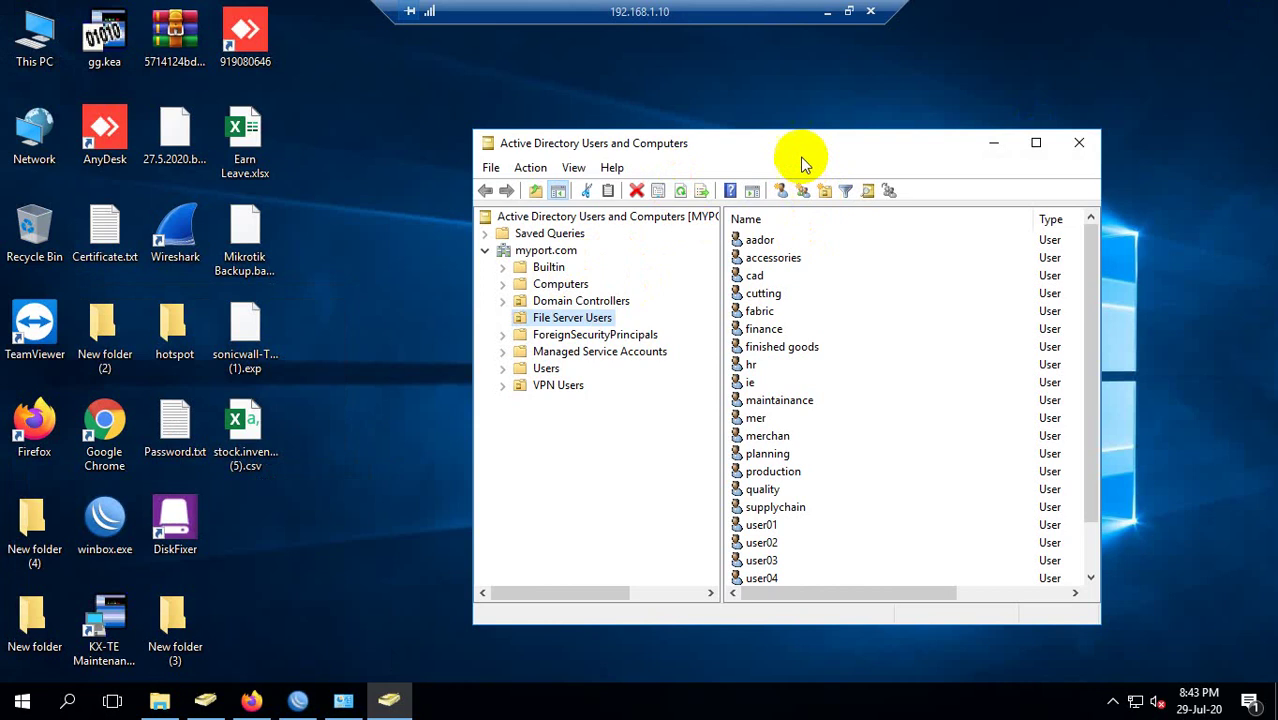
left_click_drag(804, 150, 727, 90)
left_click(520, 259)
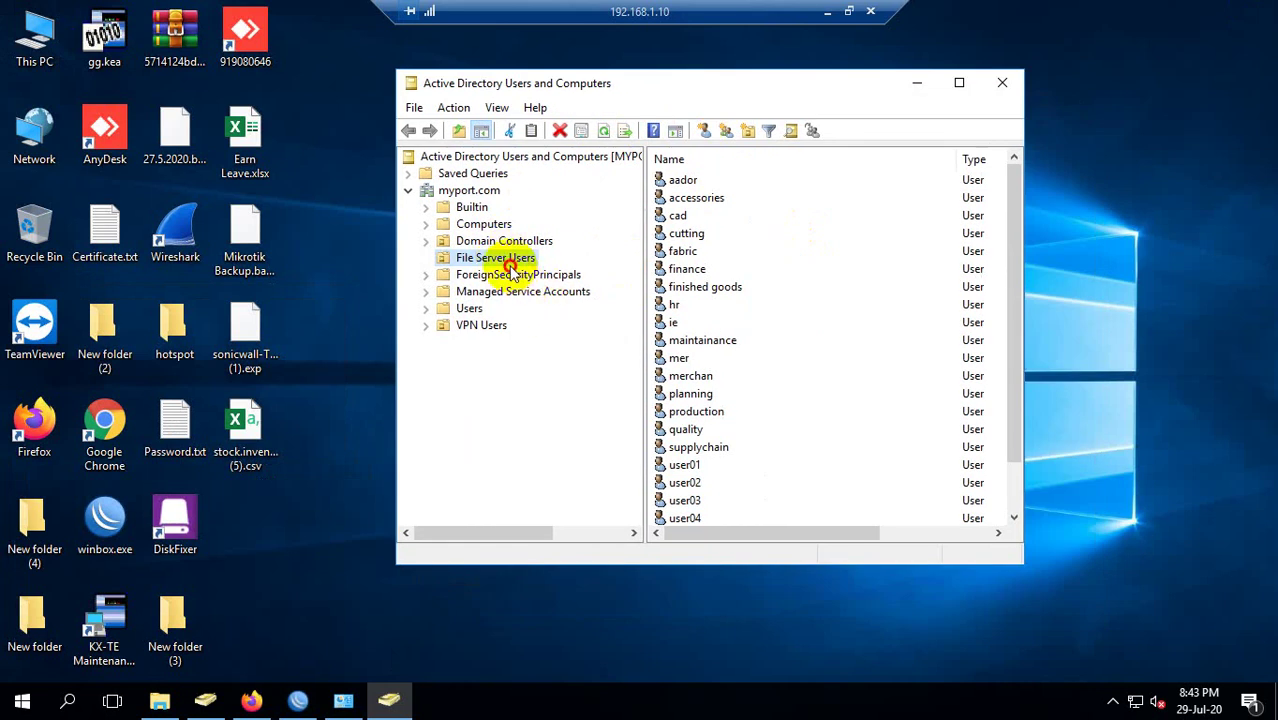
scroll(736, 280, "down", 1)
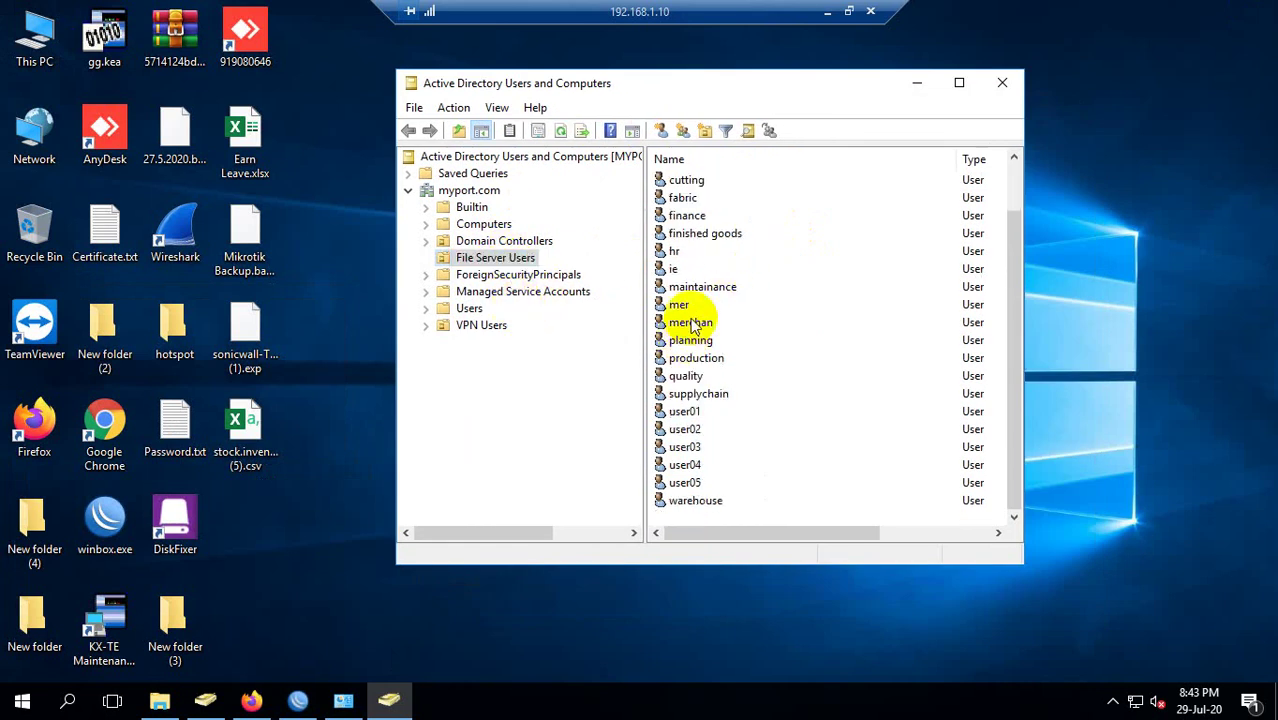
scroll(790, 318, "up", 1)
left_click(525, 275)
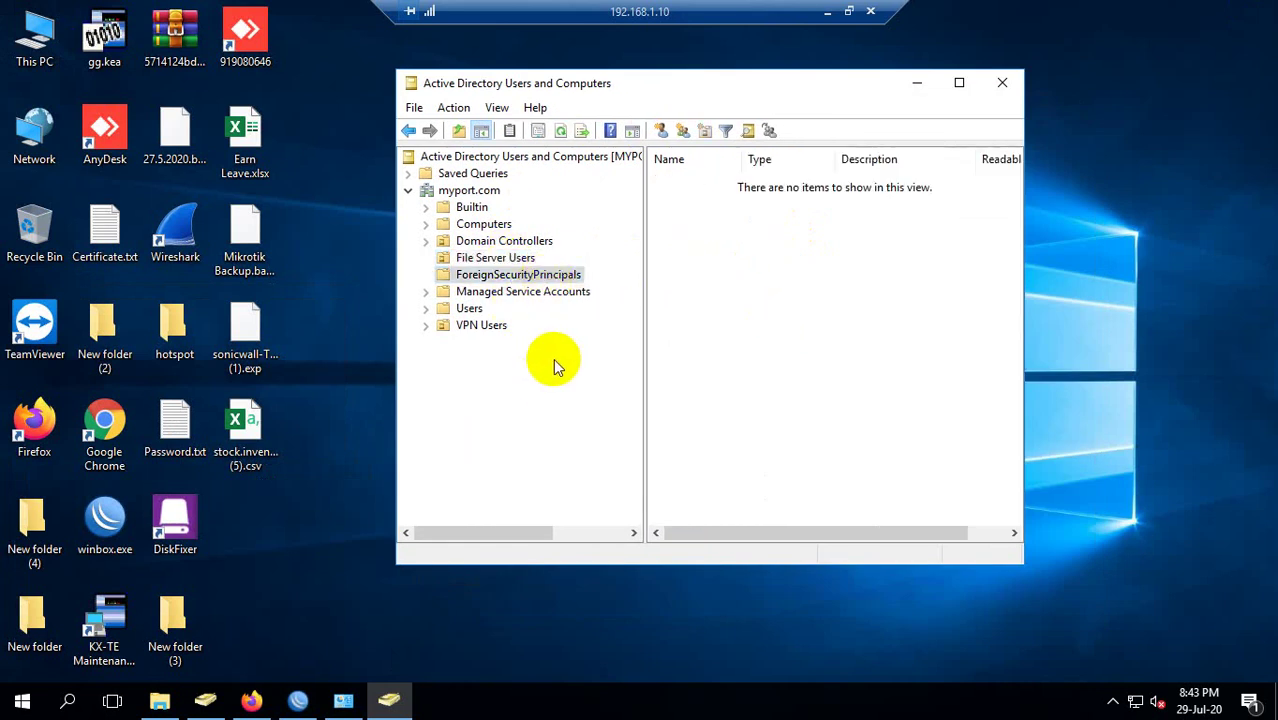
left_click(535, 293)
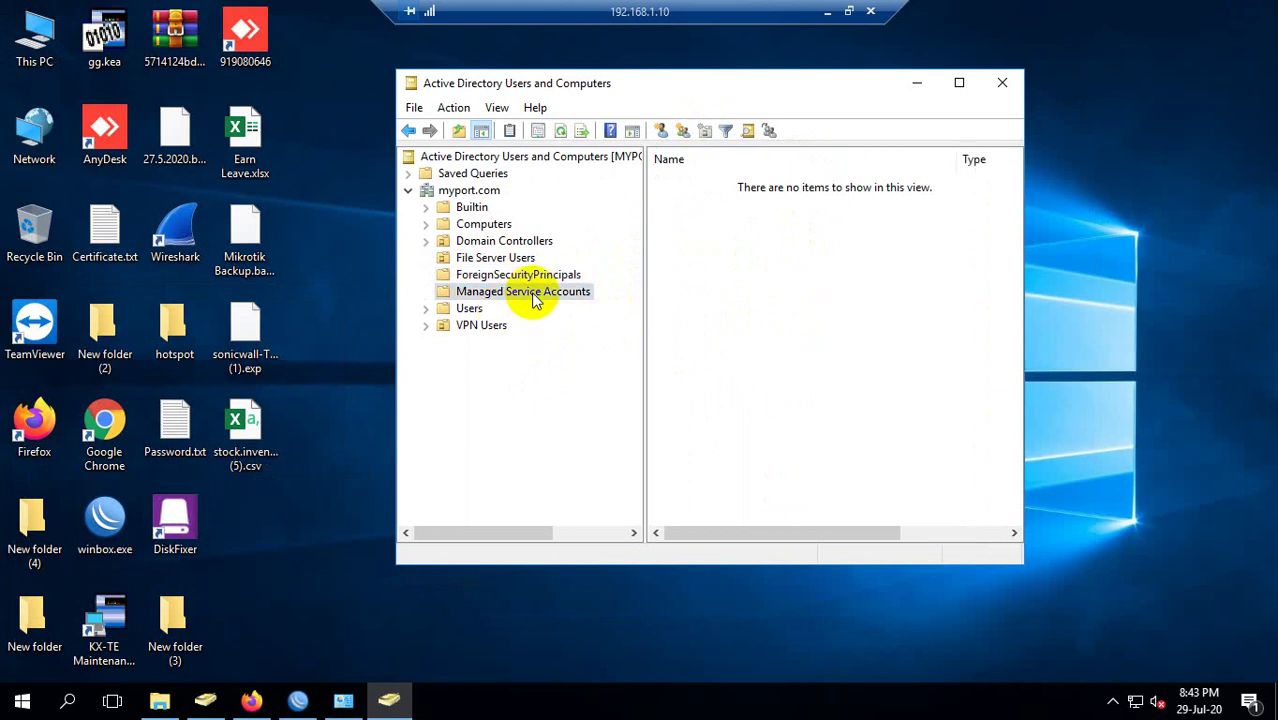
left_click(488, 325)
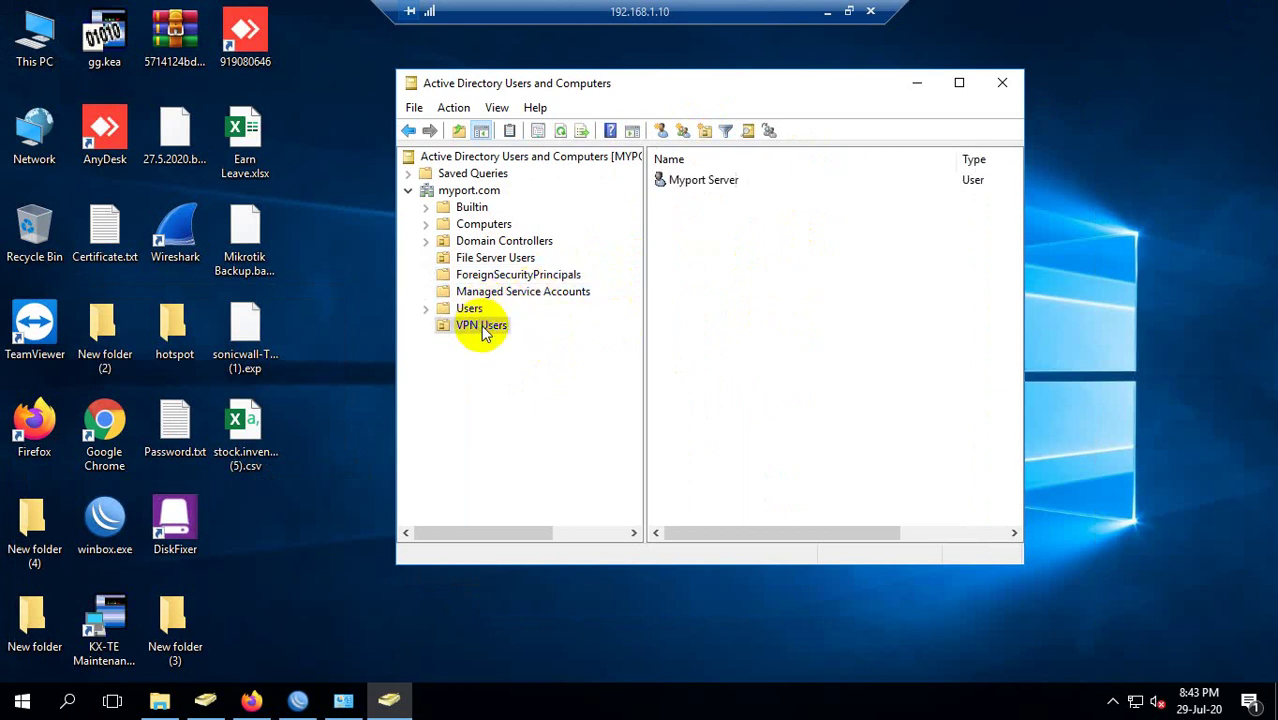
left_click(705, 183)
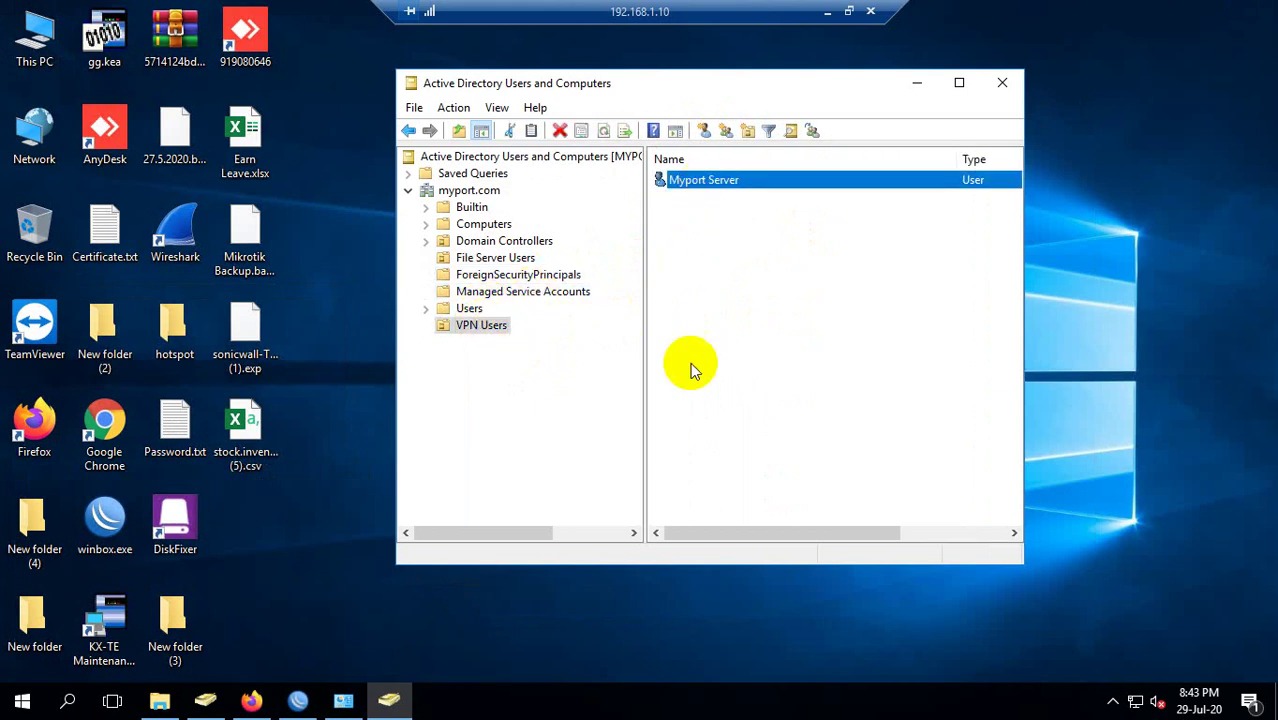
Refresh the desktop and close the second Active Directory console window.
right_click(333, 296)
left_click(358, 340)
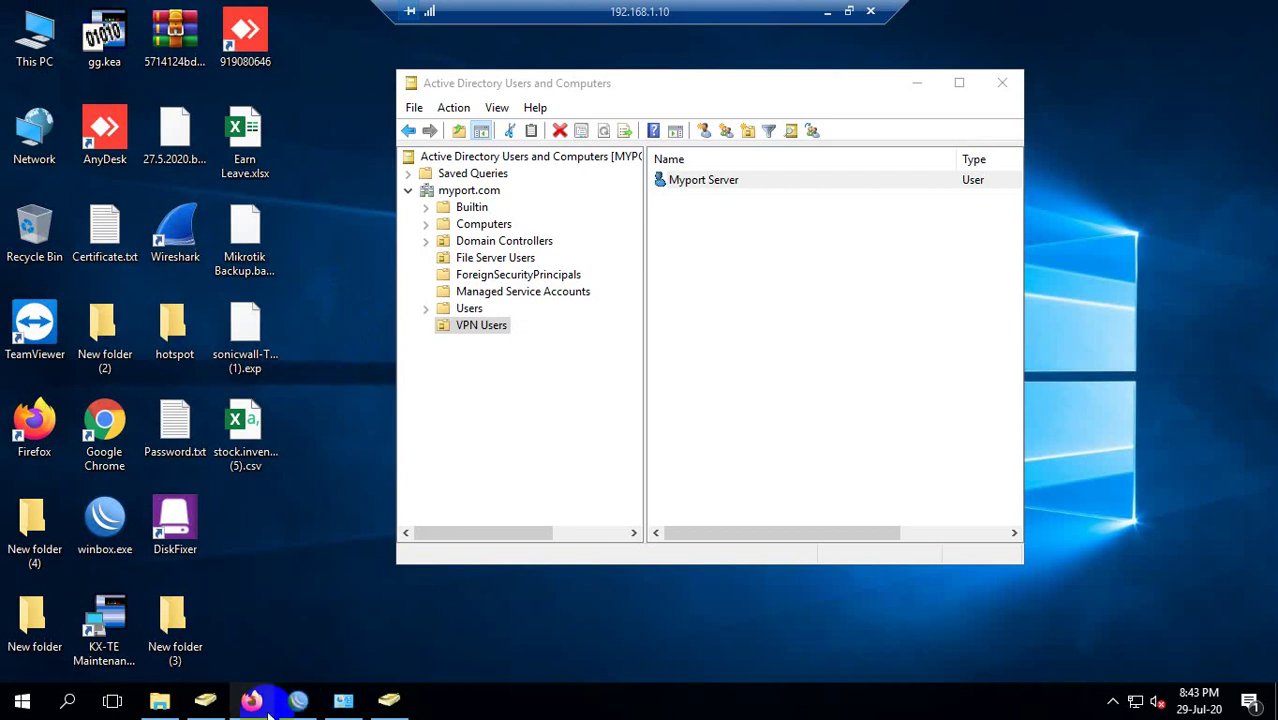
left_click(216, 705)
left_click(1002, 86)
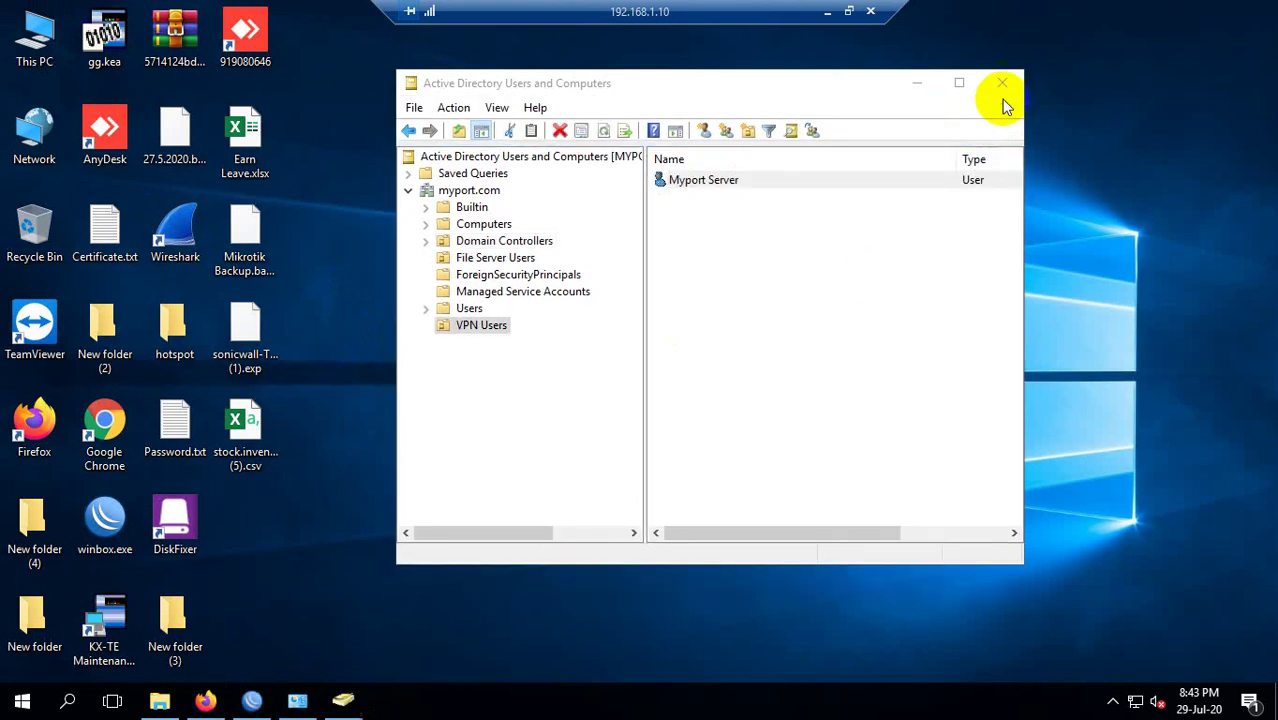
Browse Domain Controllers, Computers, Builtin and File Server Users accounts, then close the console.
left_click(500, 241)
left_click(503, 226)
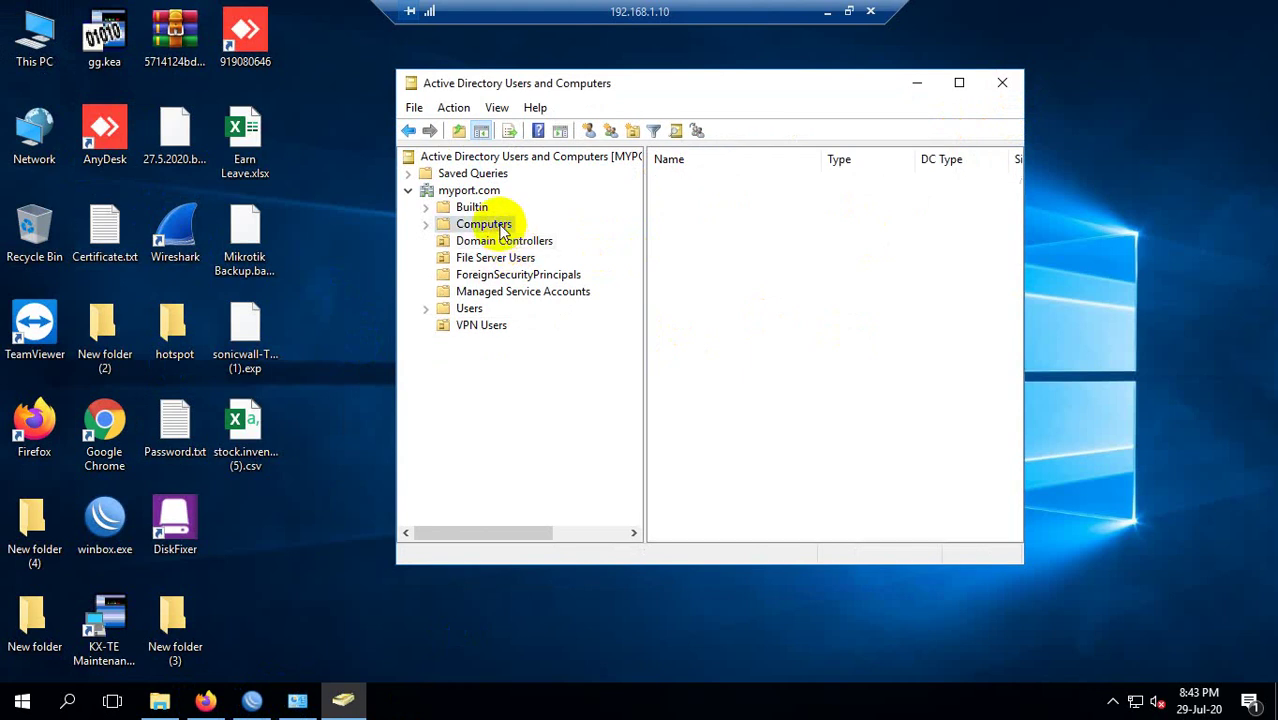
left_click(470, 208)
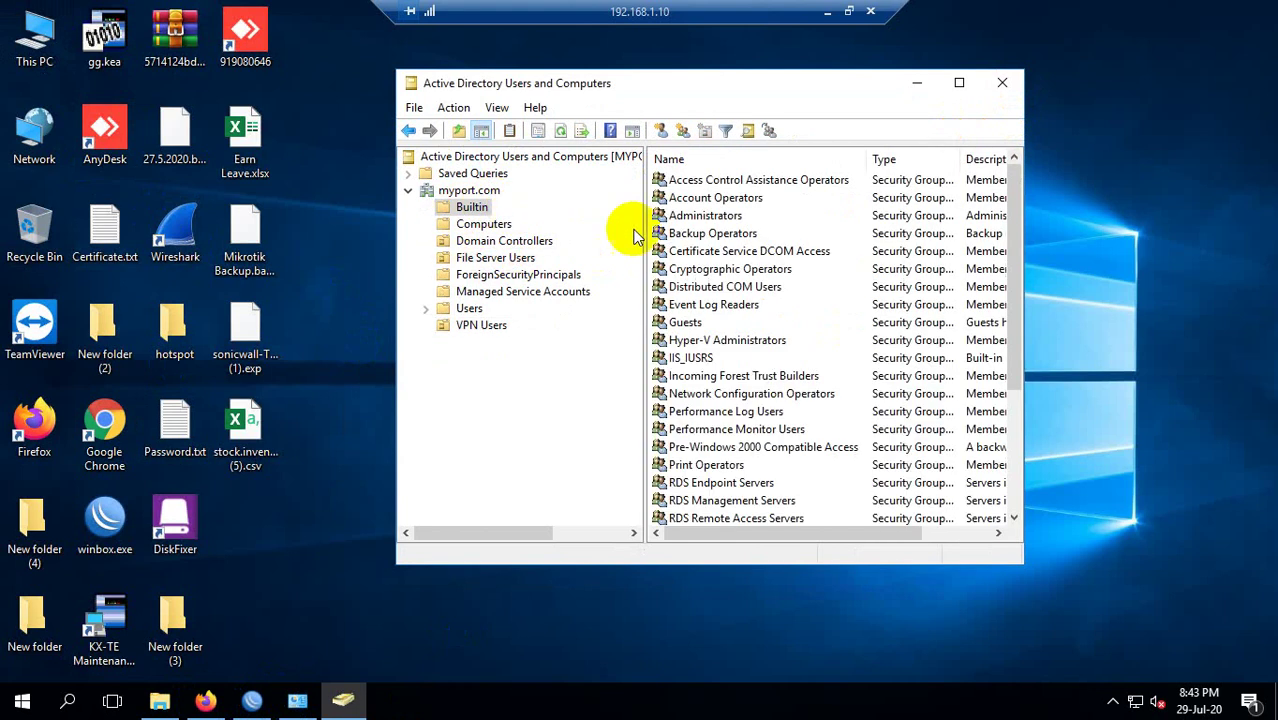
scroll(700, 355, "down", 4)
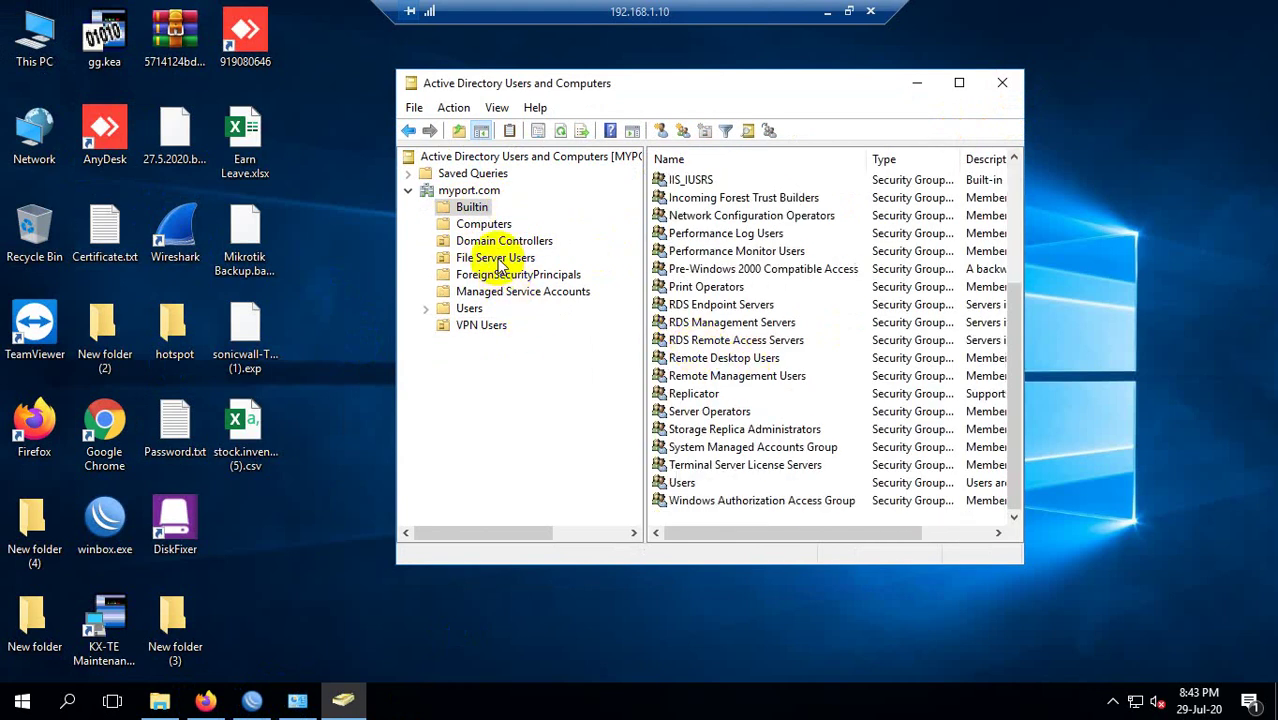
left_click(478, 257)
left_click(706, 324)
scroll(775, 282, "down", 1)
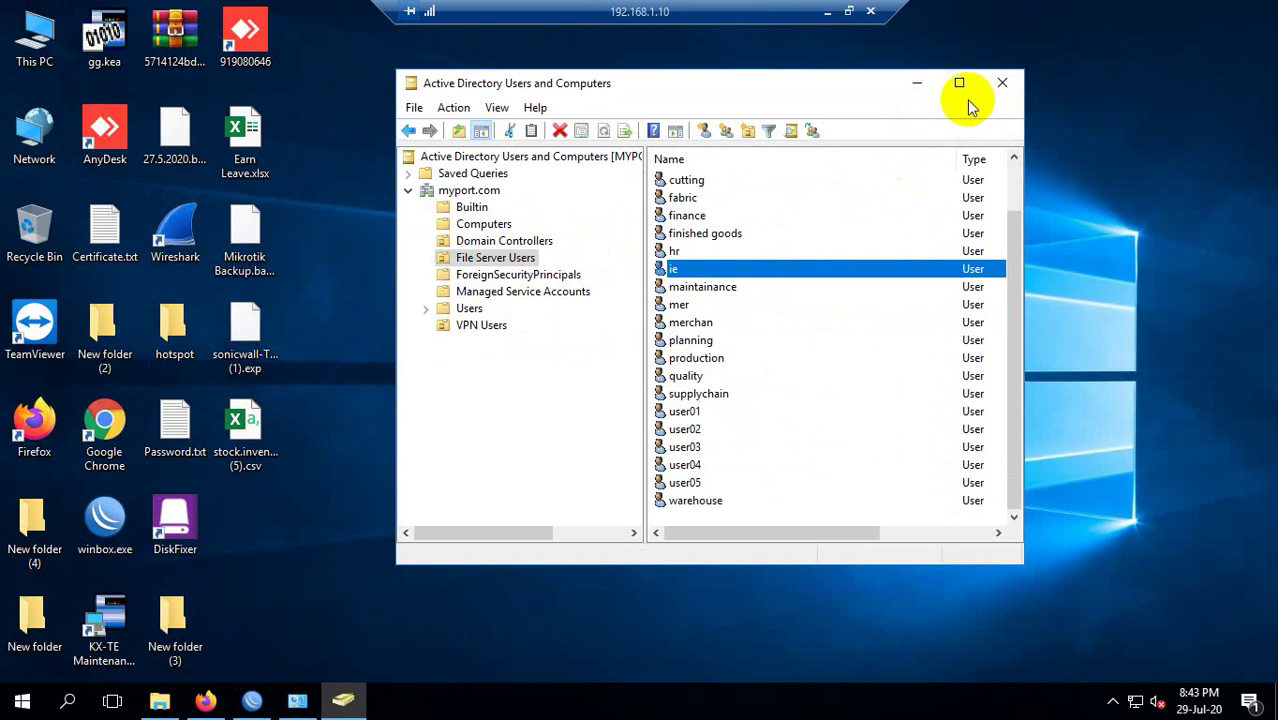
left_click(690, 360)
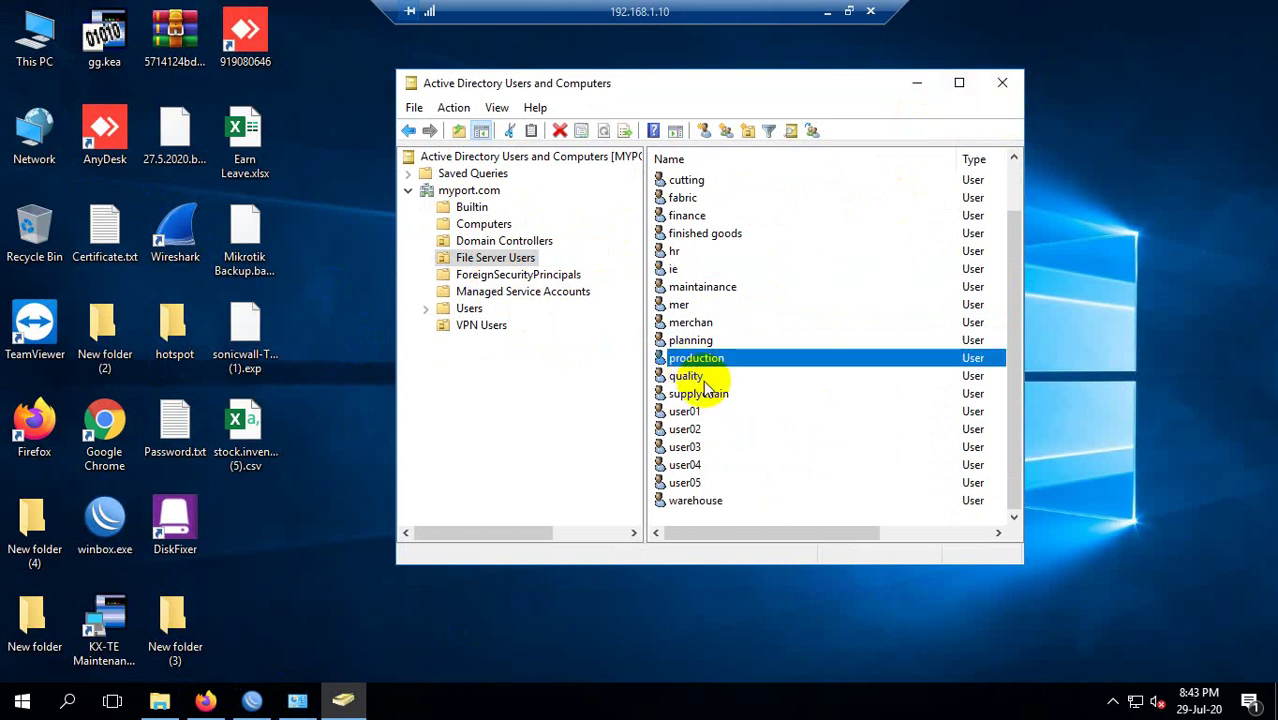
left_click(1002, 92)
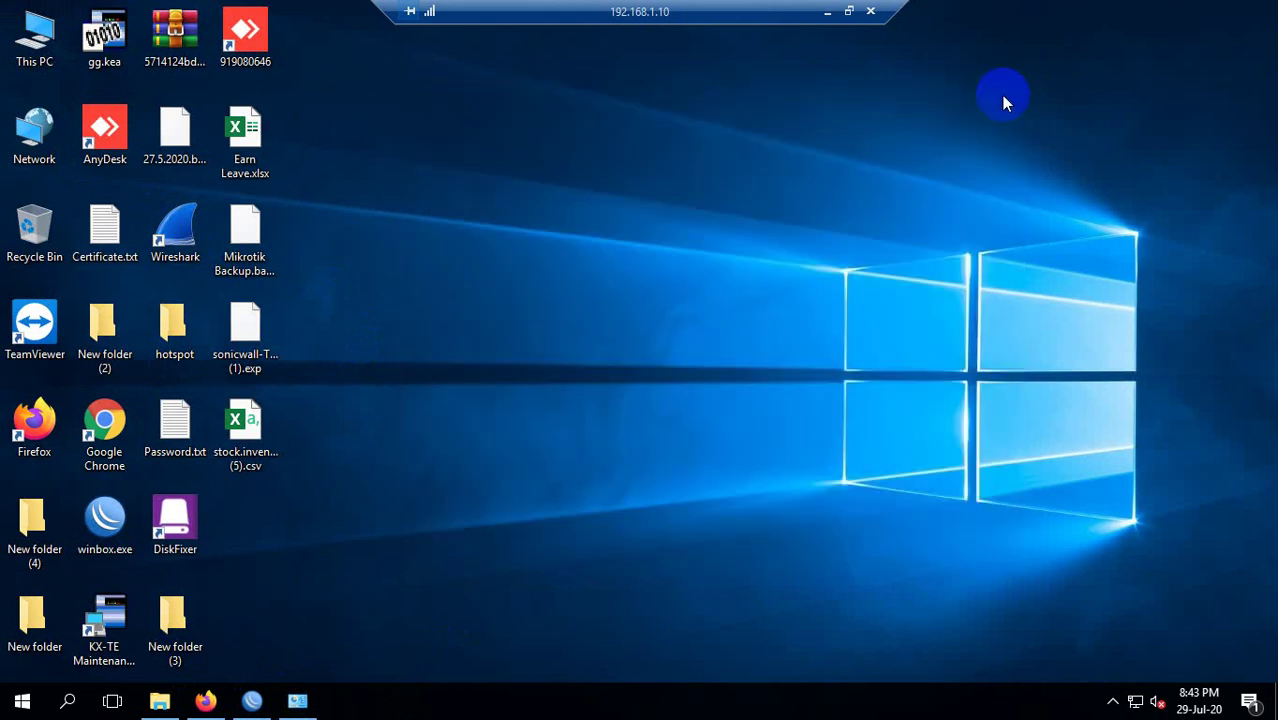
right_click(445, 138)
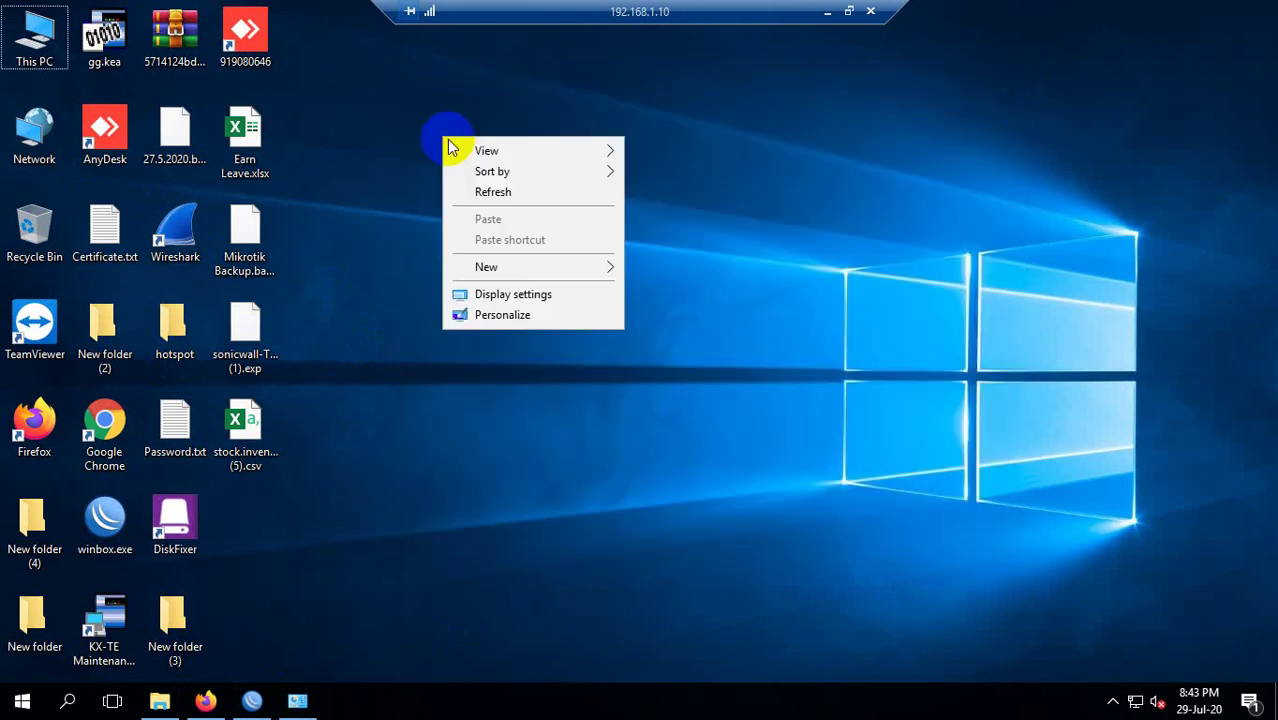
left_click(485, 195)
right_click(483, 186)
left_click(597, 244)
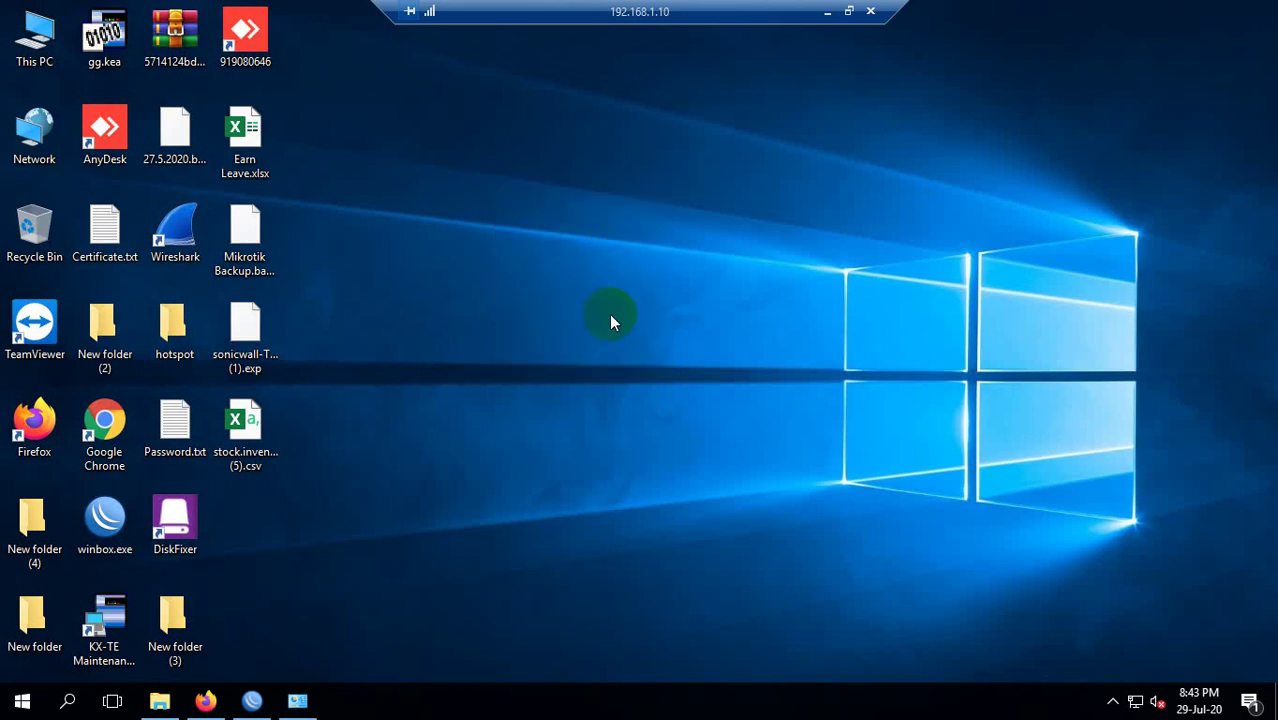
right_click(515, 236)
left_click(564, 289)
right_click(569, 288)
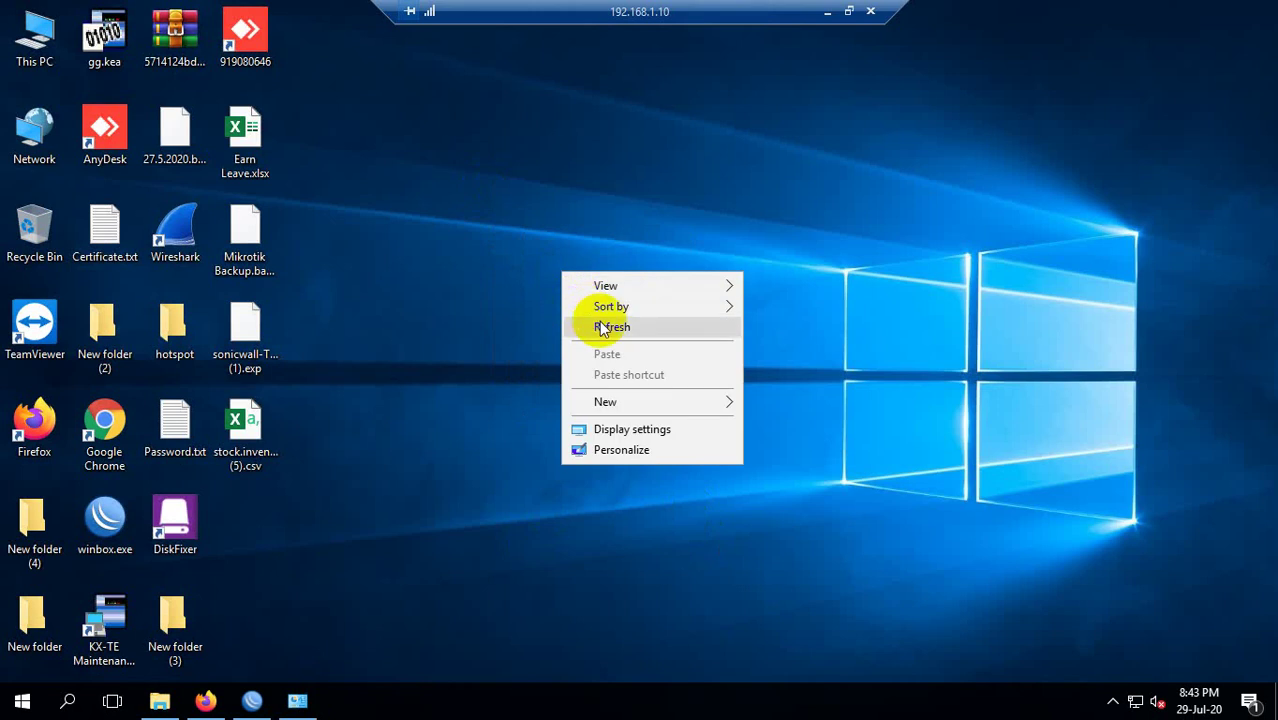
left_click(599, 320)
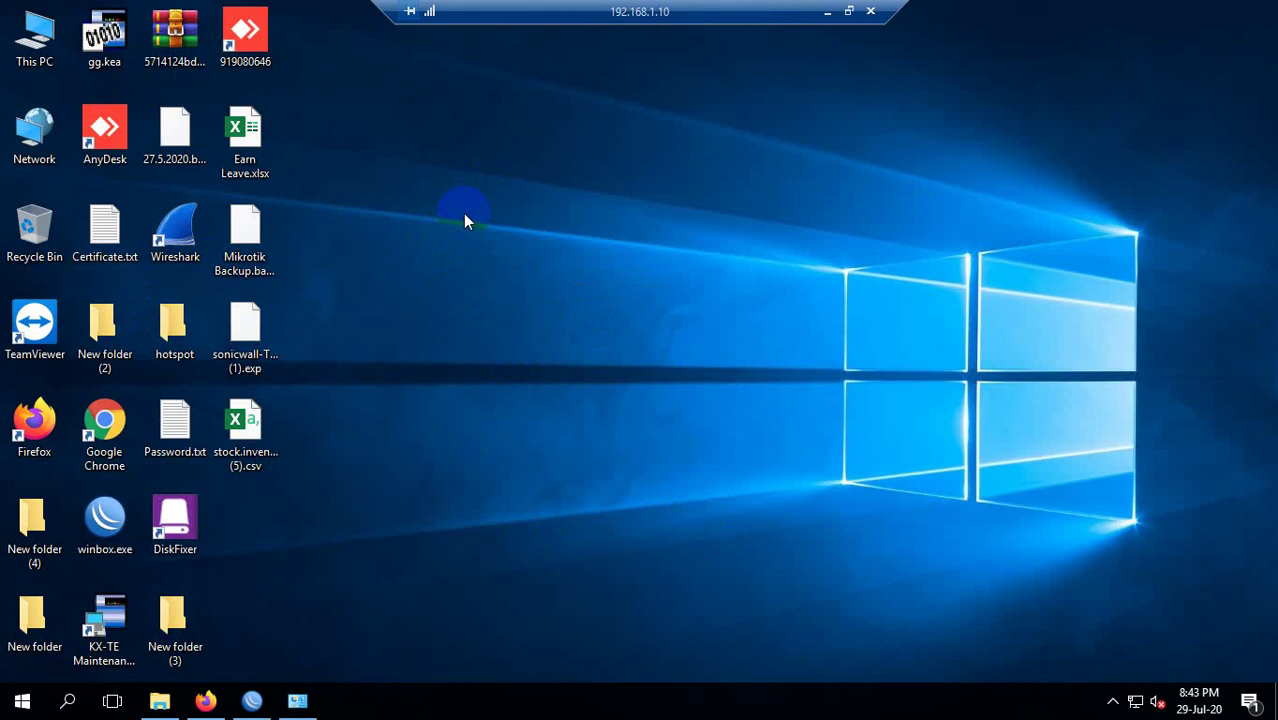
right_click(362, 165)
left_click(382, 226)
right_click(369, 212)
left_click(417, 263)
right_click(402, 210)
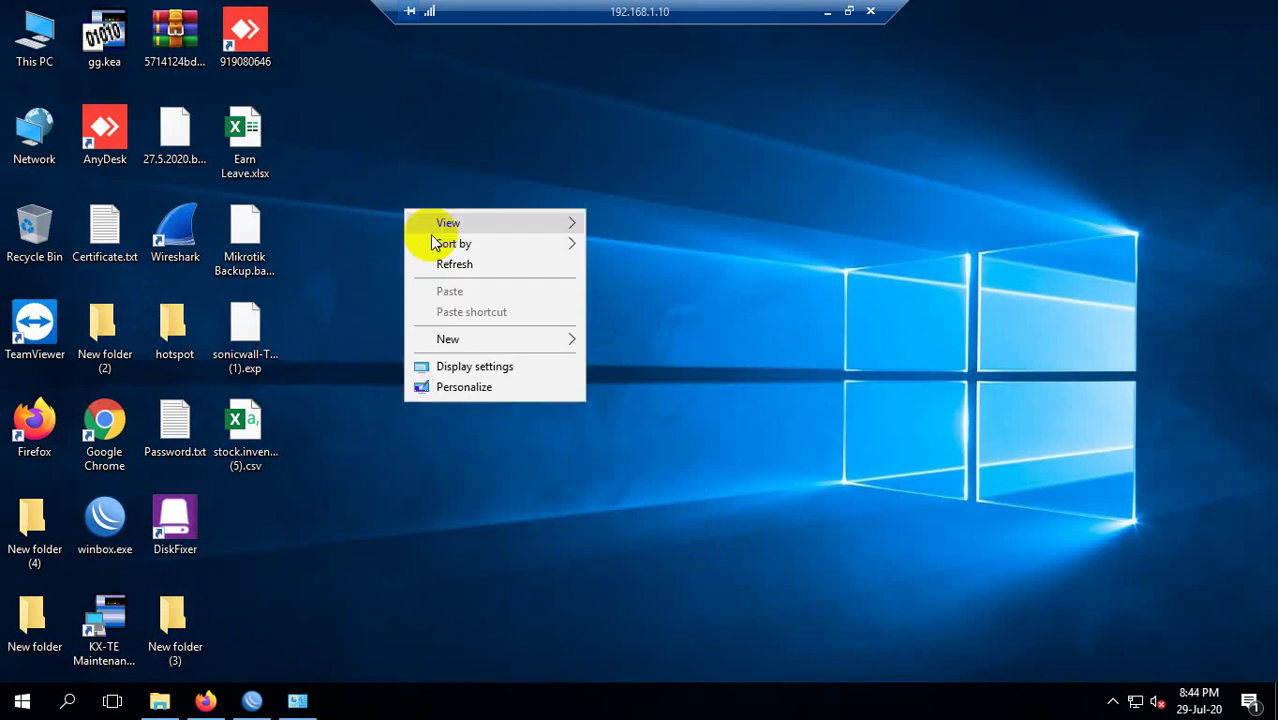
left_click(449, 263)
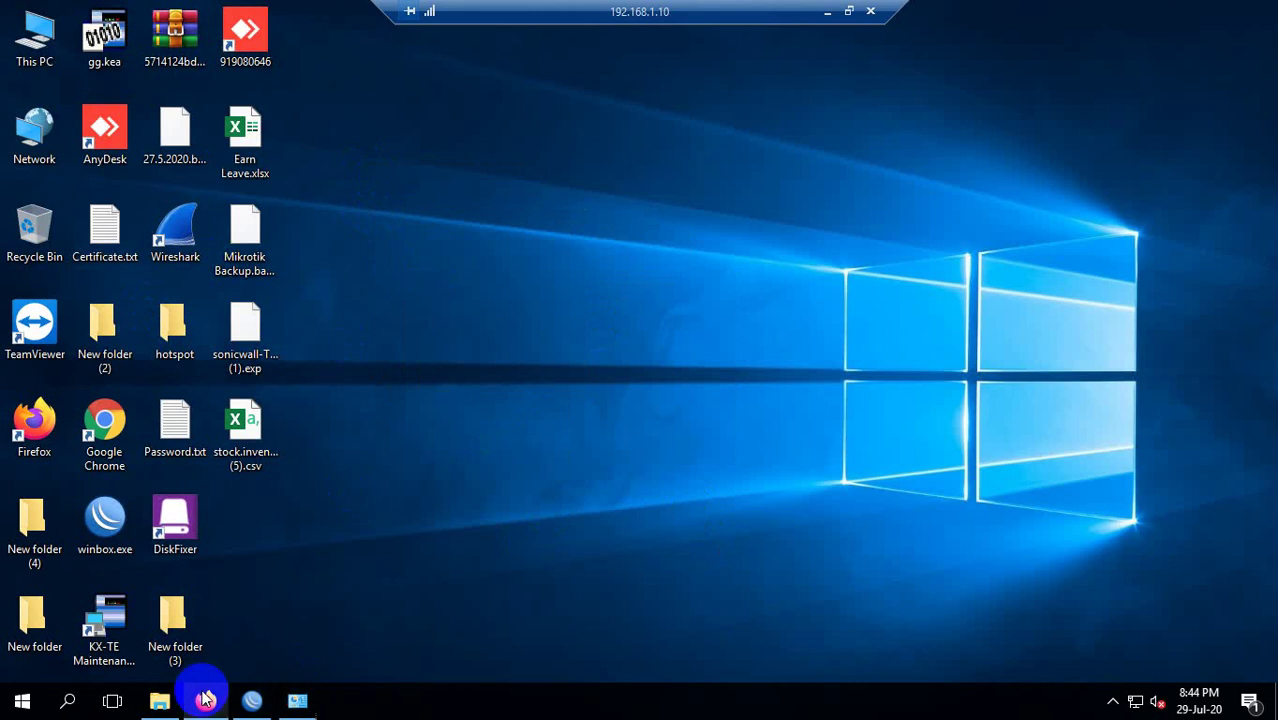
Search the Start menu for 'server' and launch Server Manager from the results.
key("super")
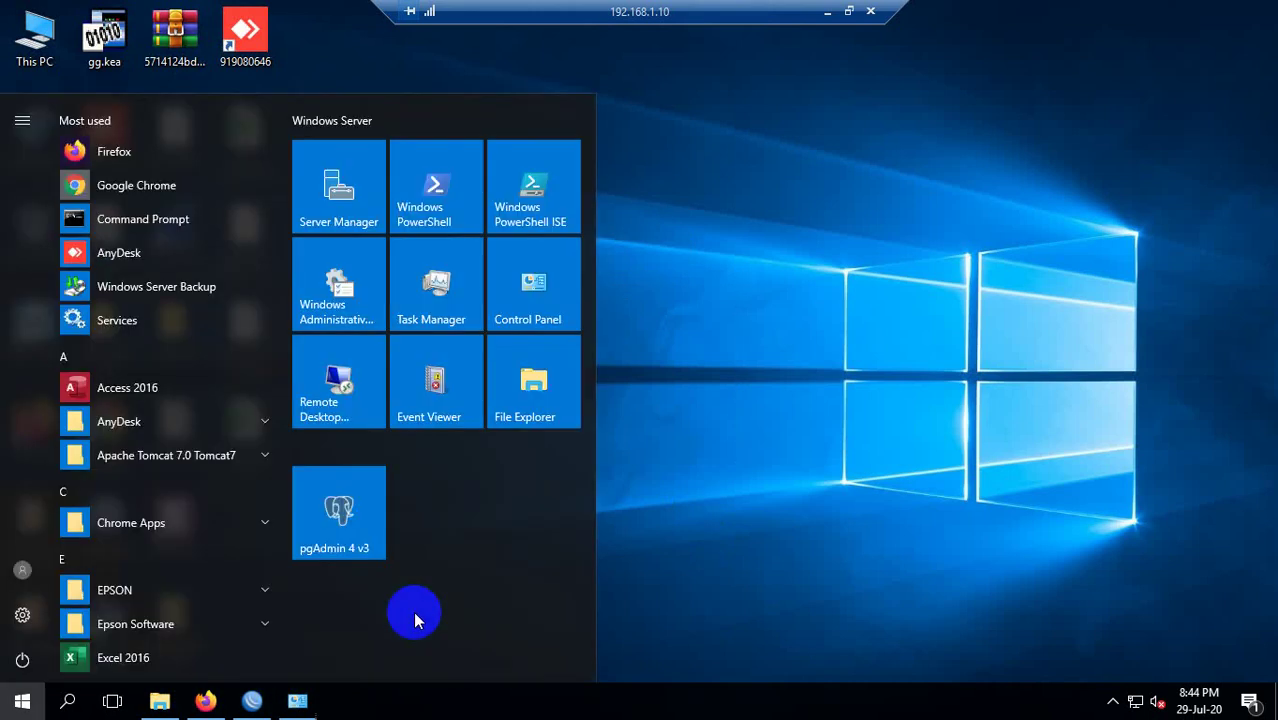
type("server")
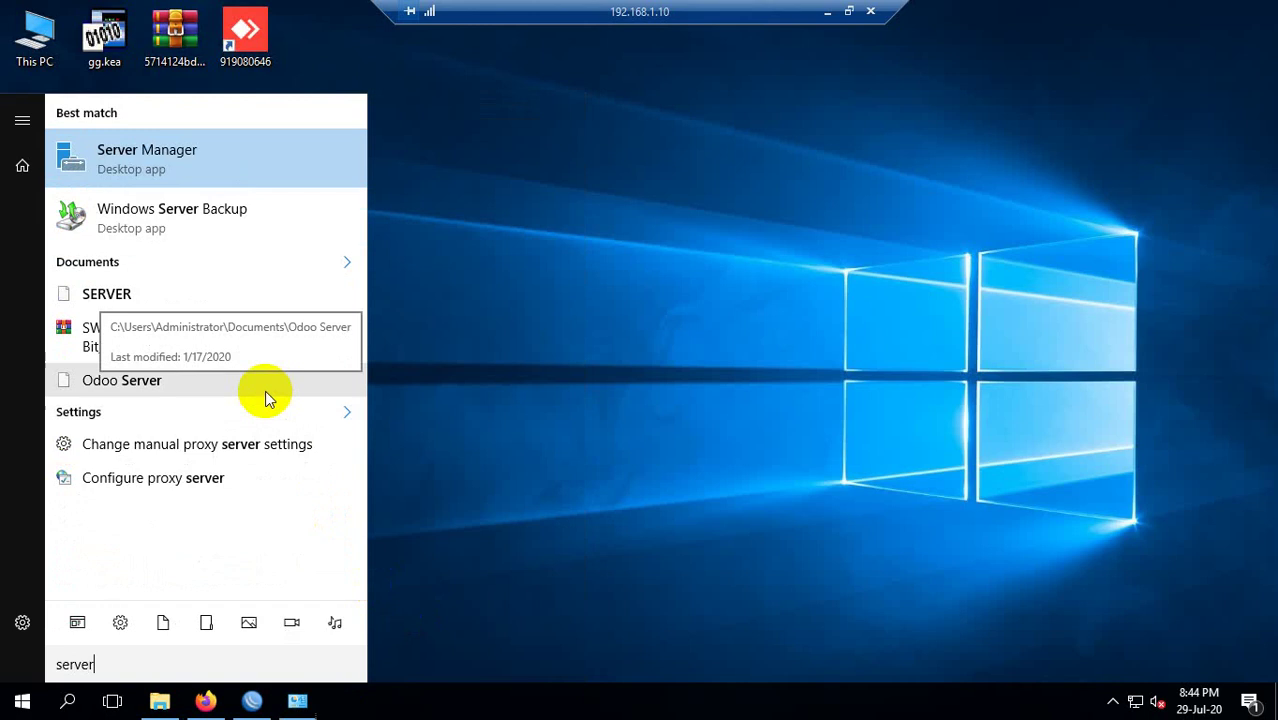
left_click(164, 174)
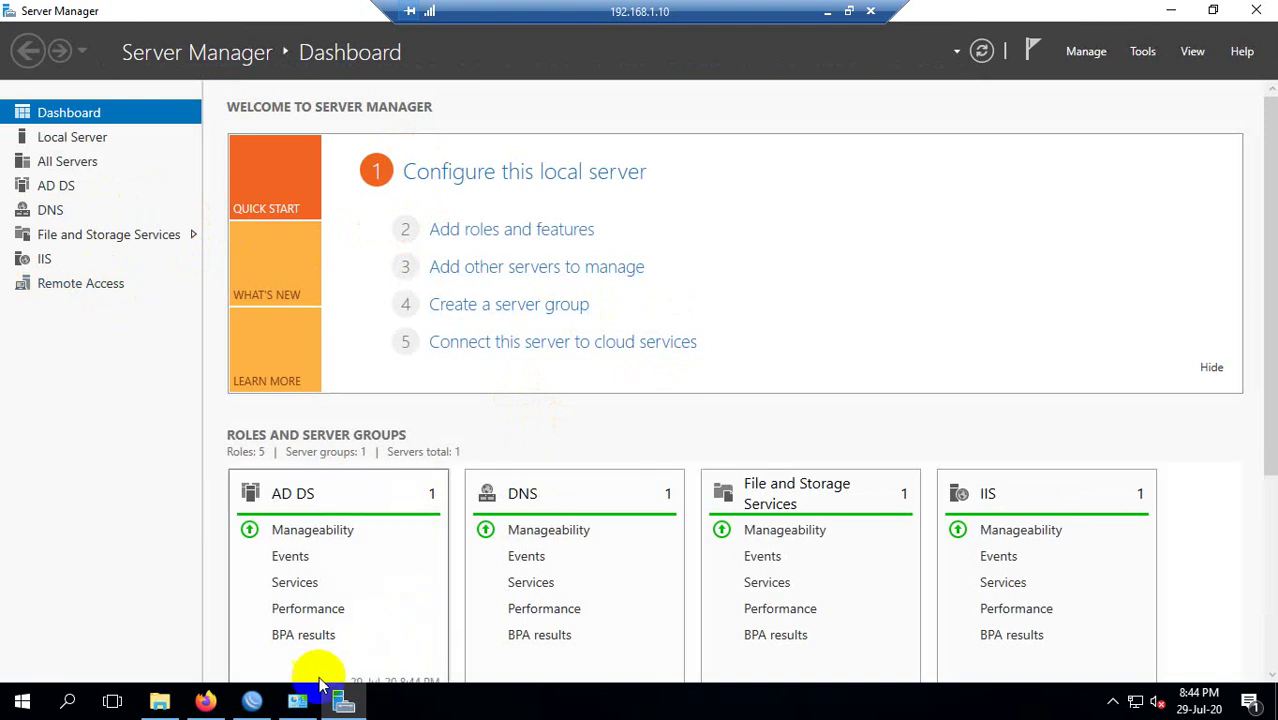
Open dsa.msc and view the VPN Users container with the Myport Server account.
mouse_move(298, 686)
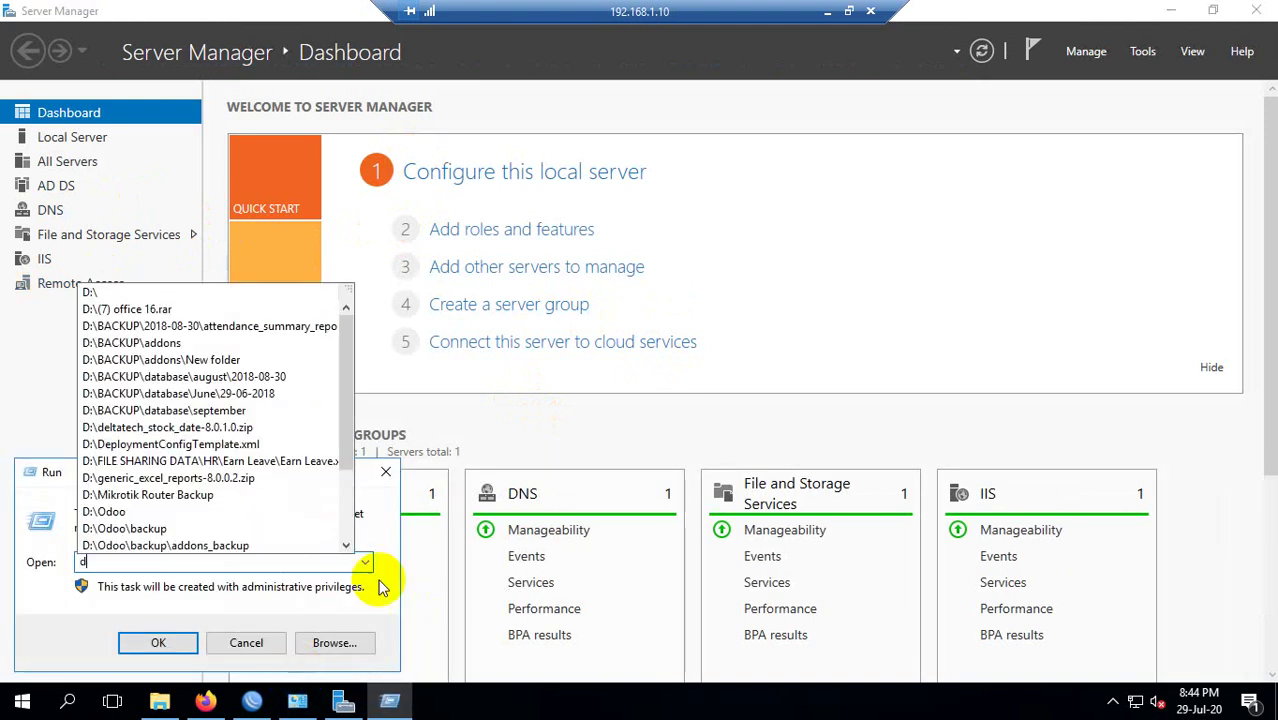
type("s")
key("Down")
key("Return")
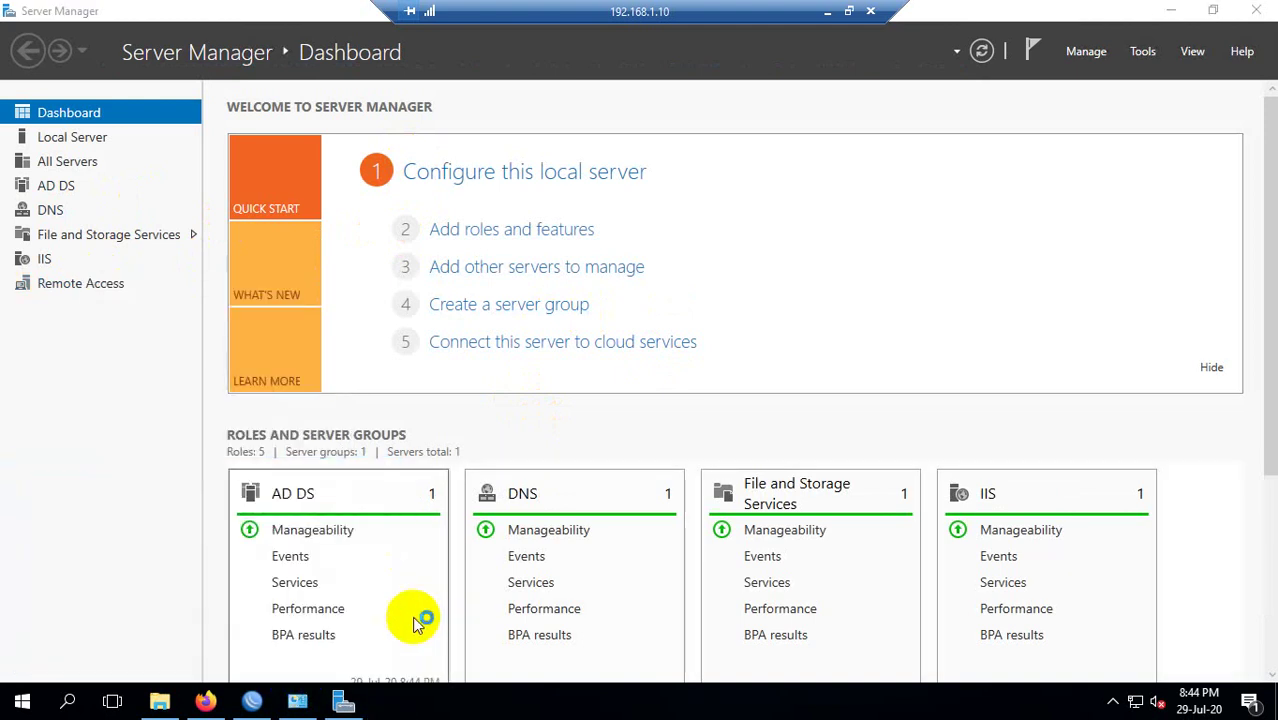
left_click(470, 325)
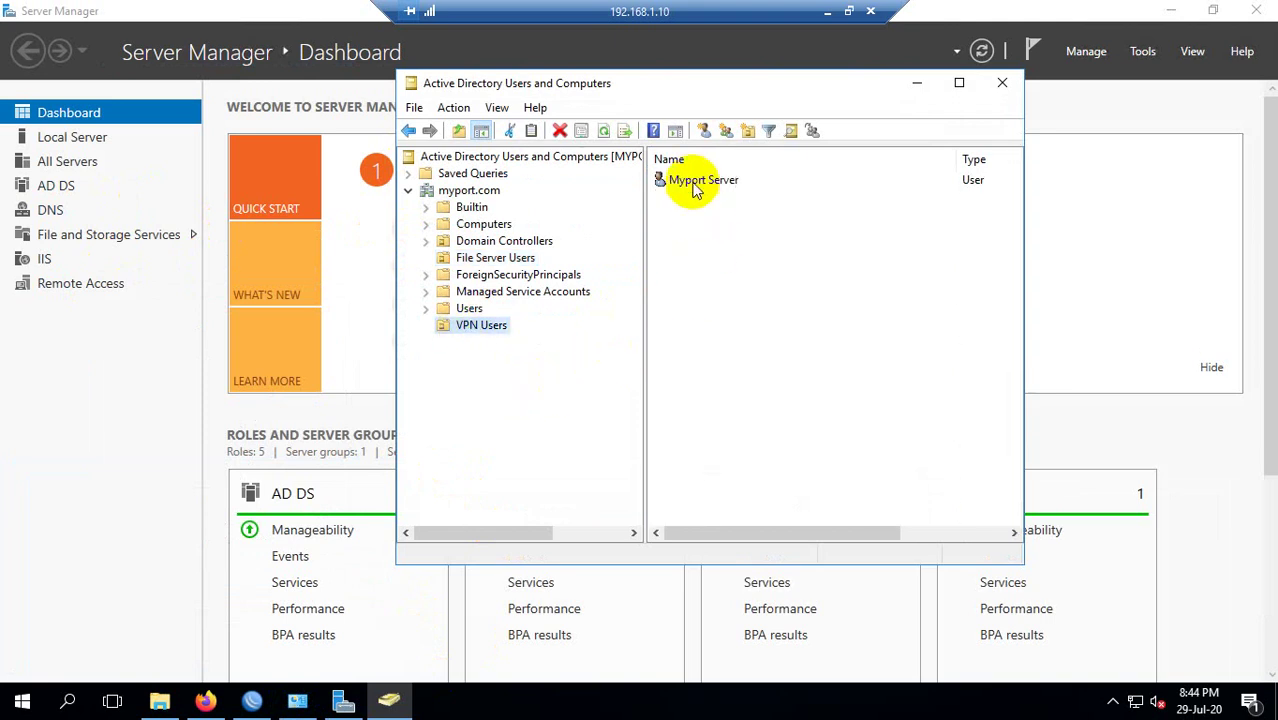
left_click(700, 182)
Return to VPN Users, minimize the directory window and show Server Manager's IIS page.
left_click(495, 325)
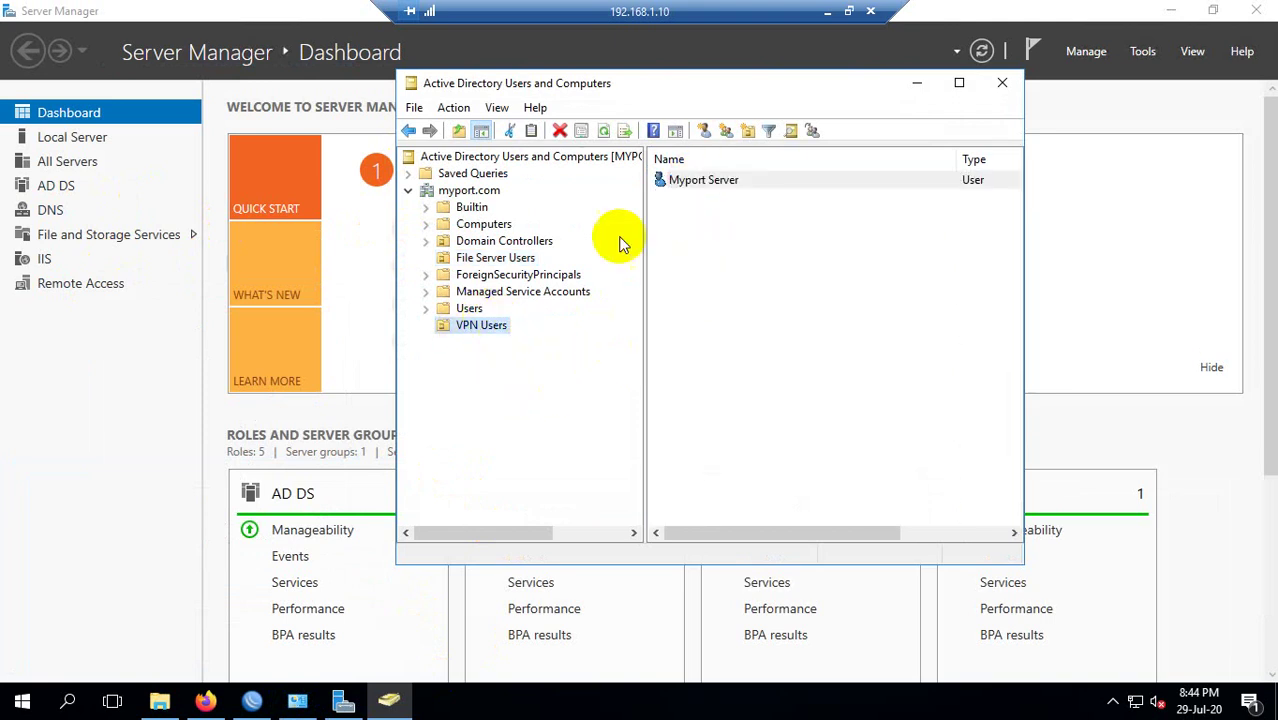
left_click(916, 83)
left_click(60, 264)
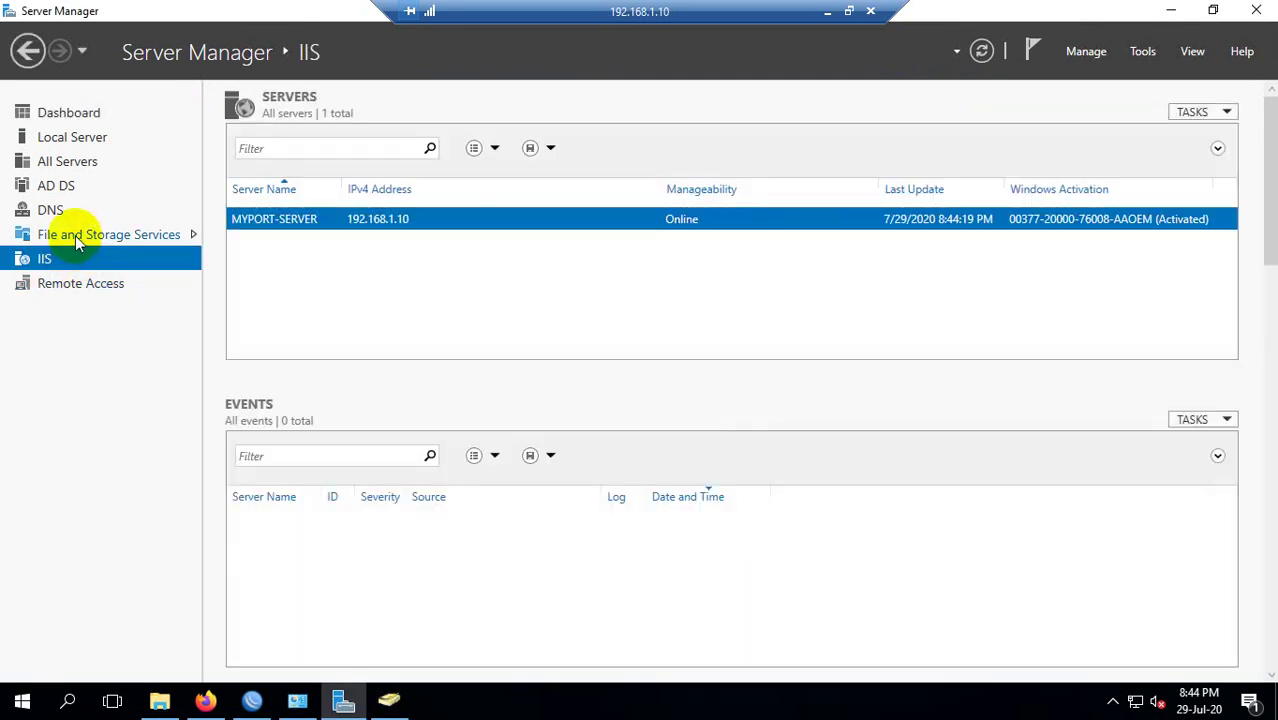
Review the File and Storage Services, DNS and IIS pages, then minimize Server Manager.
left_click(82, 236)
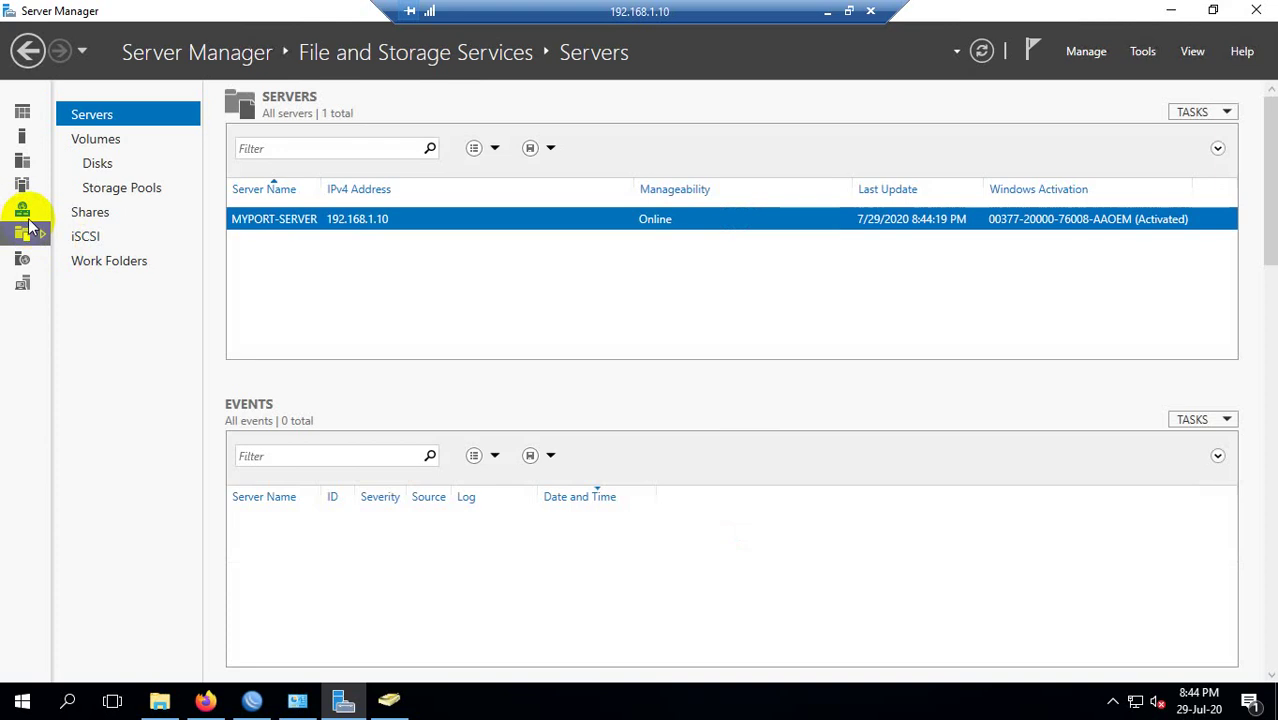
left_click(22, 209)
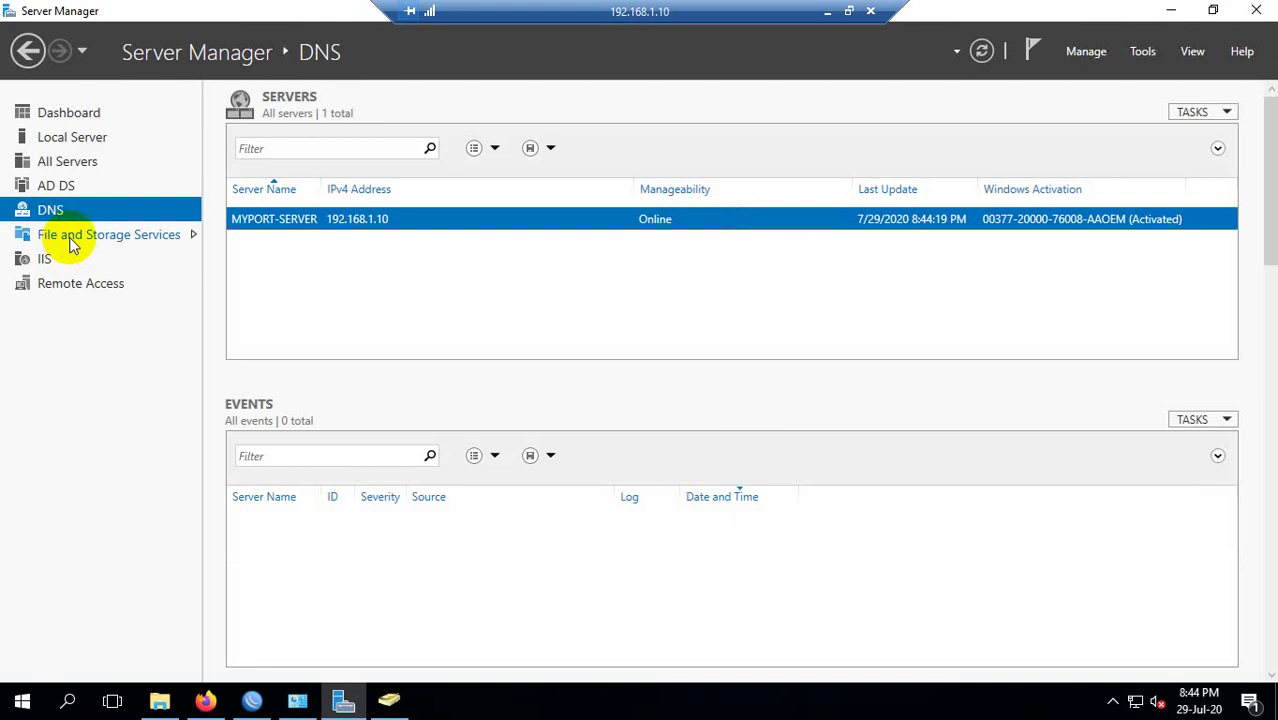
left_click(45, 259)
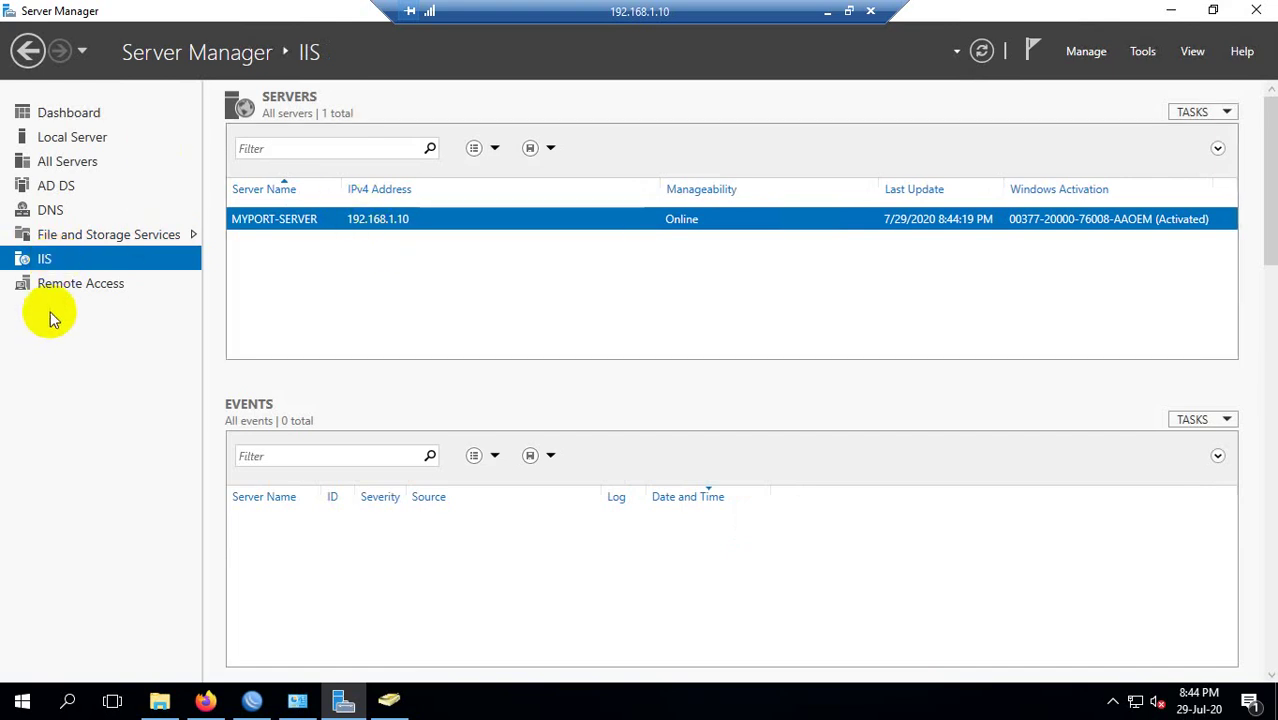
left_click(1173, 18)
right_click(711, 195)
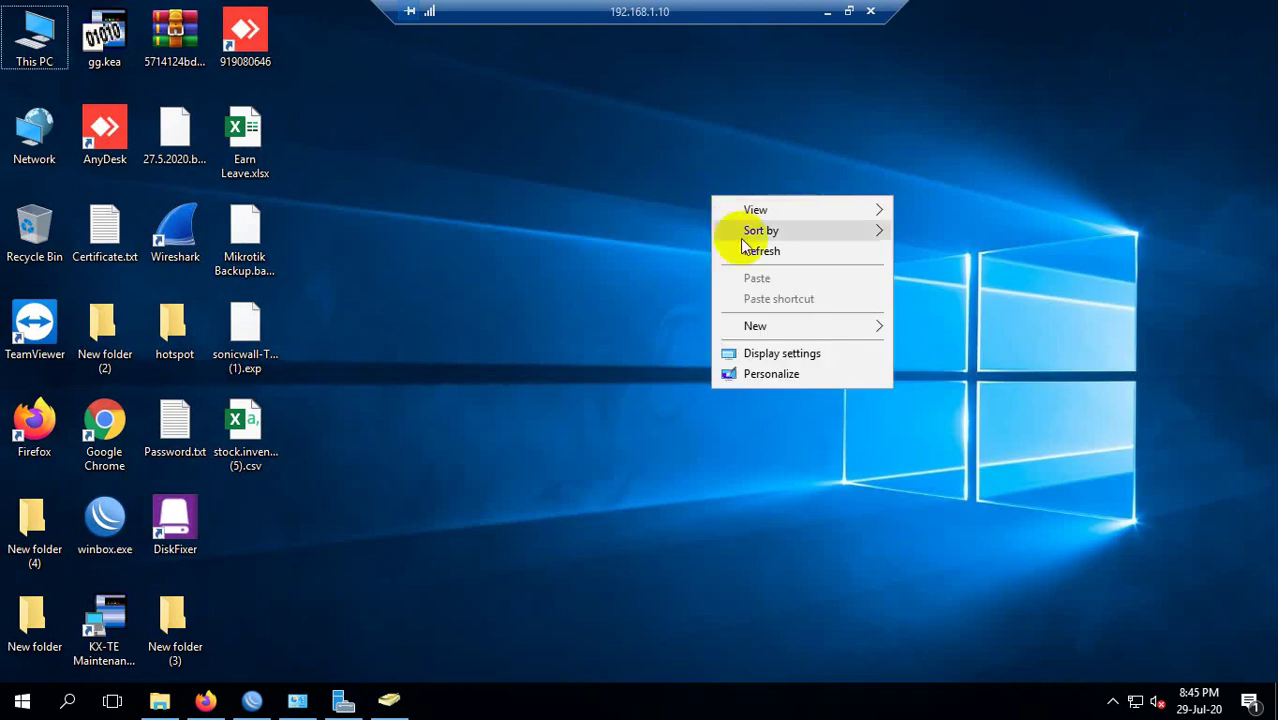
Refresh the desktop and bring back WinBox's Address List with 192.168.90.1/24 selected.
left_click(753, 250)
left_click(254, 700)
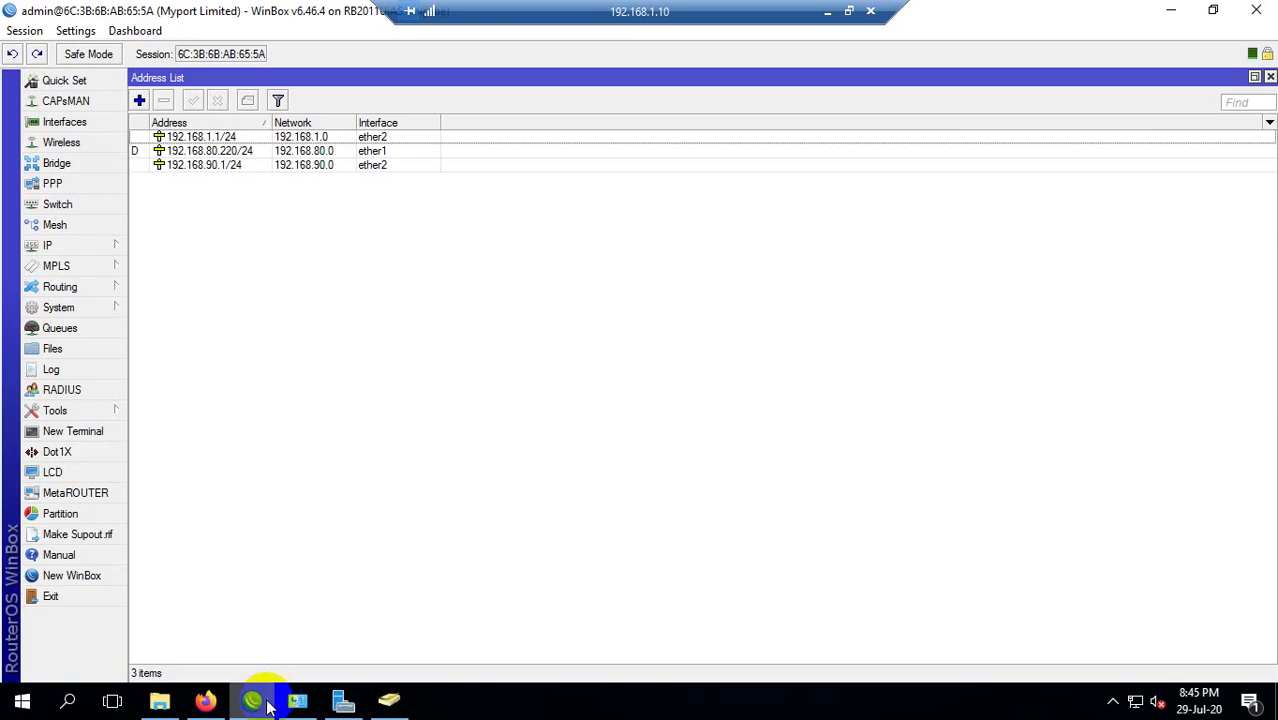
left_click(264, 166)
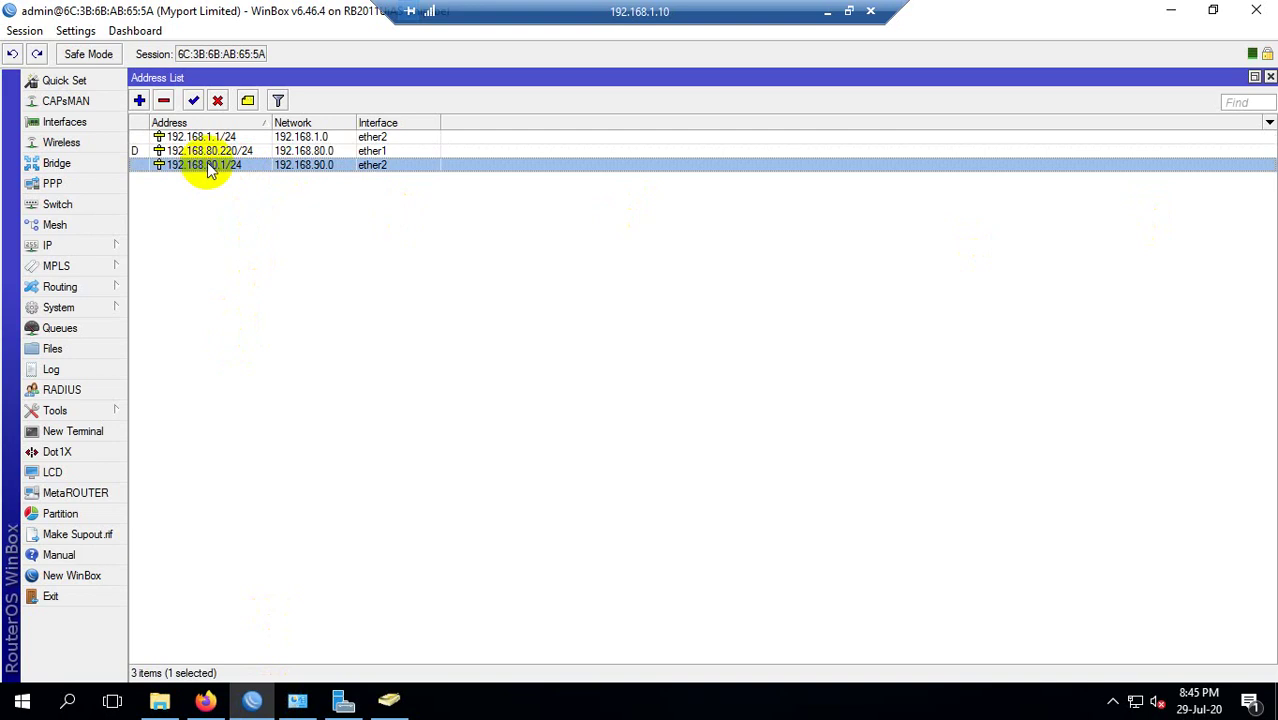
left_click(1135, 701)
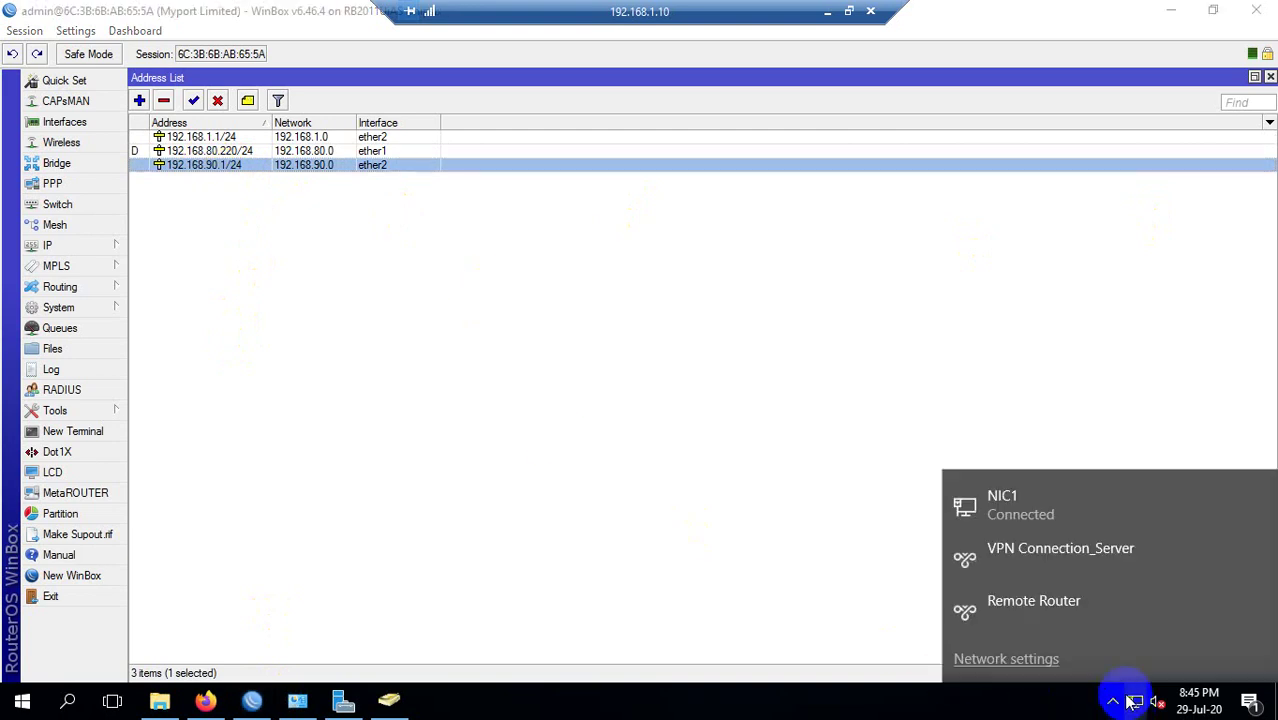
left_click(779, 374)
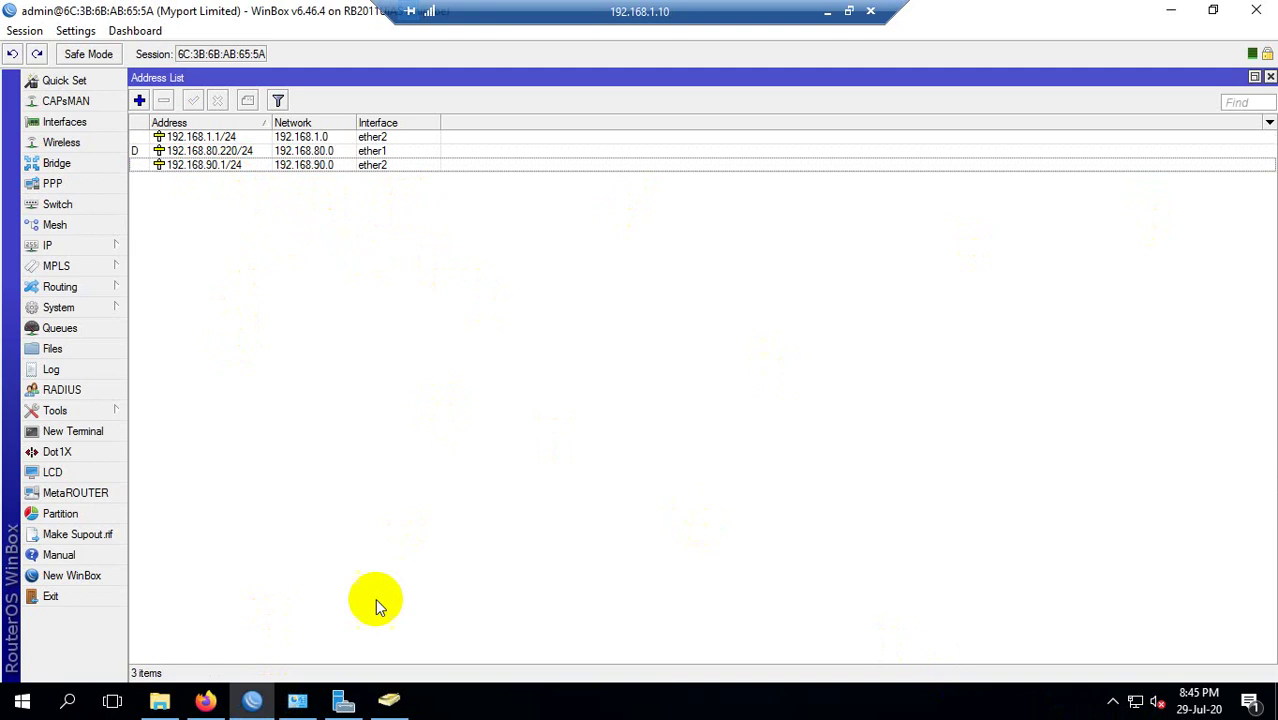
key("super+r")
Open cmd and run ipconfig to show the server's IP configuration.
type("cmd")
key("Return")
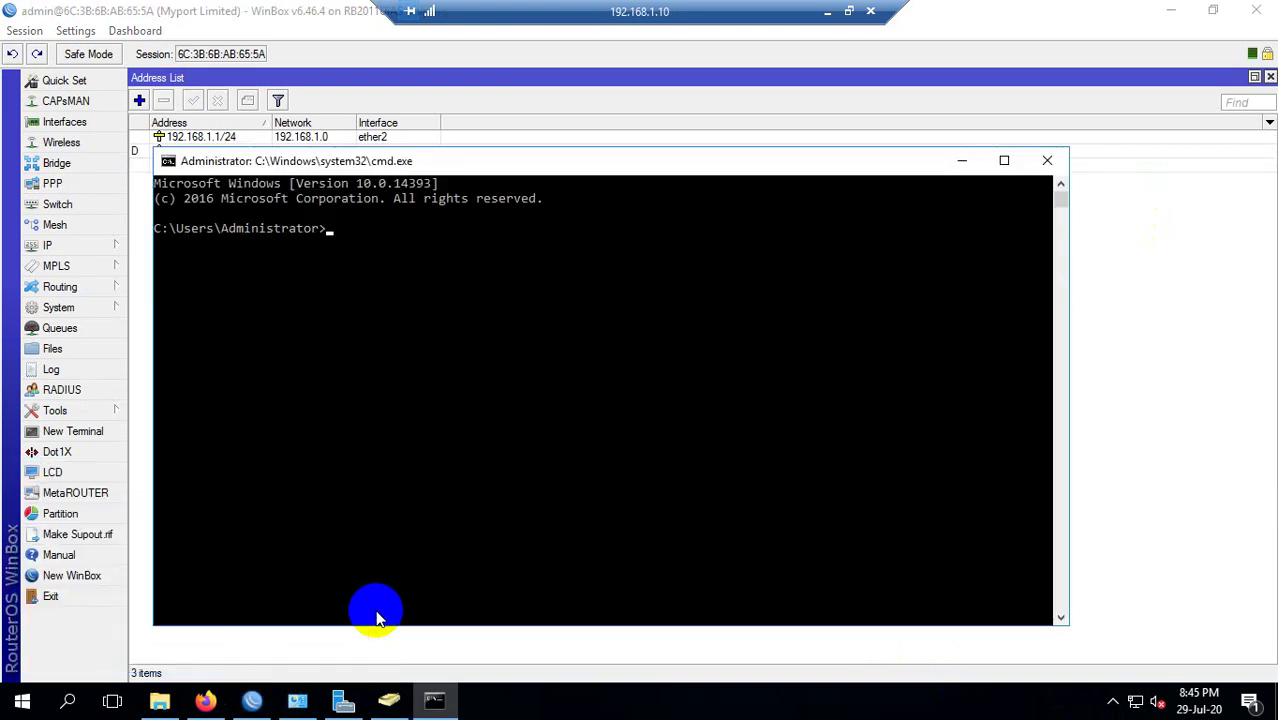
type("ipconfig")
key("Return")
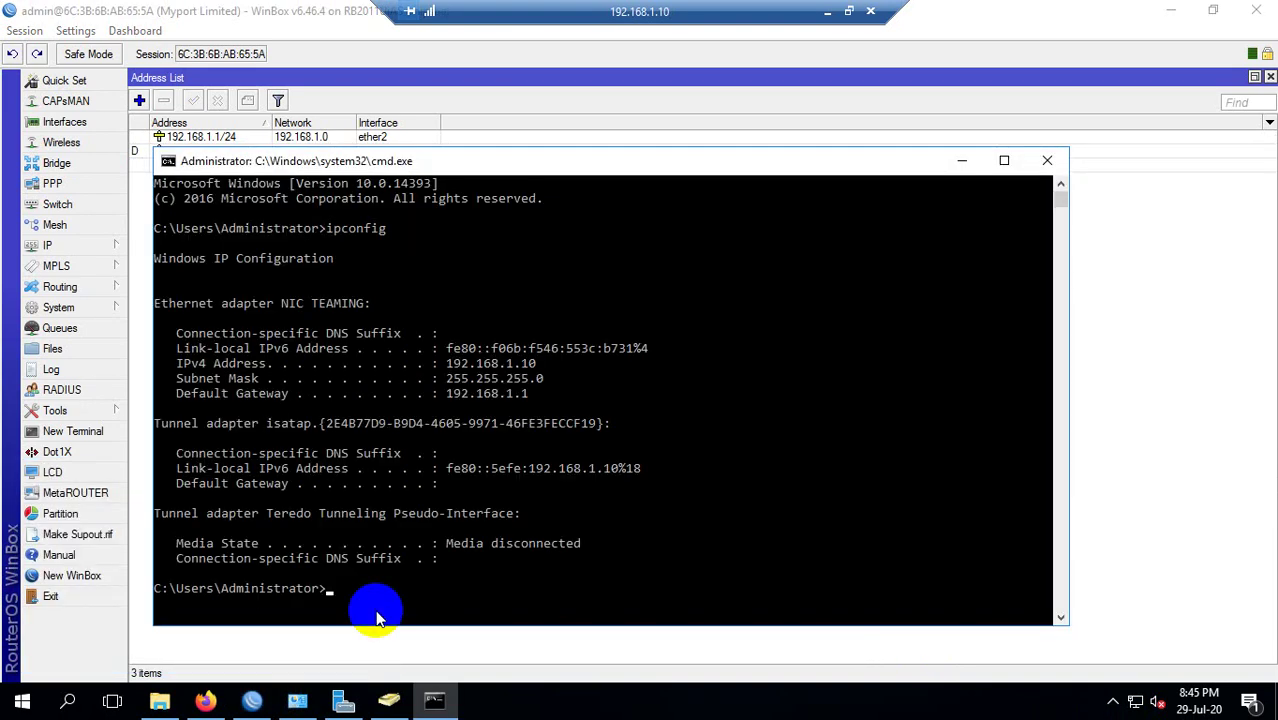
Copy the default gateway address 192.168.1.1 and move the Command Prompt window lower.
left_click_drag(505, 378, 520, 404)
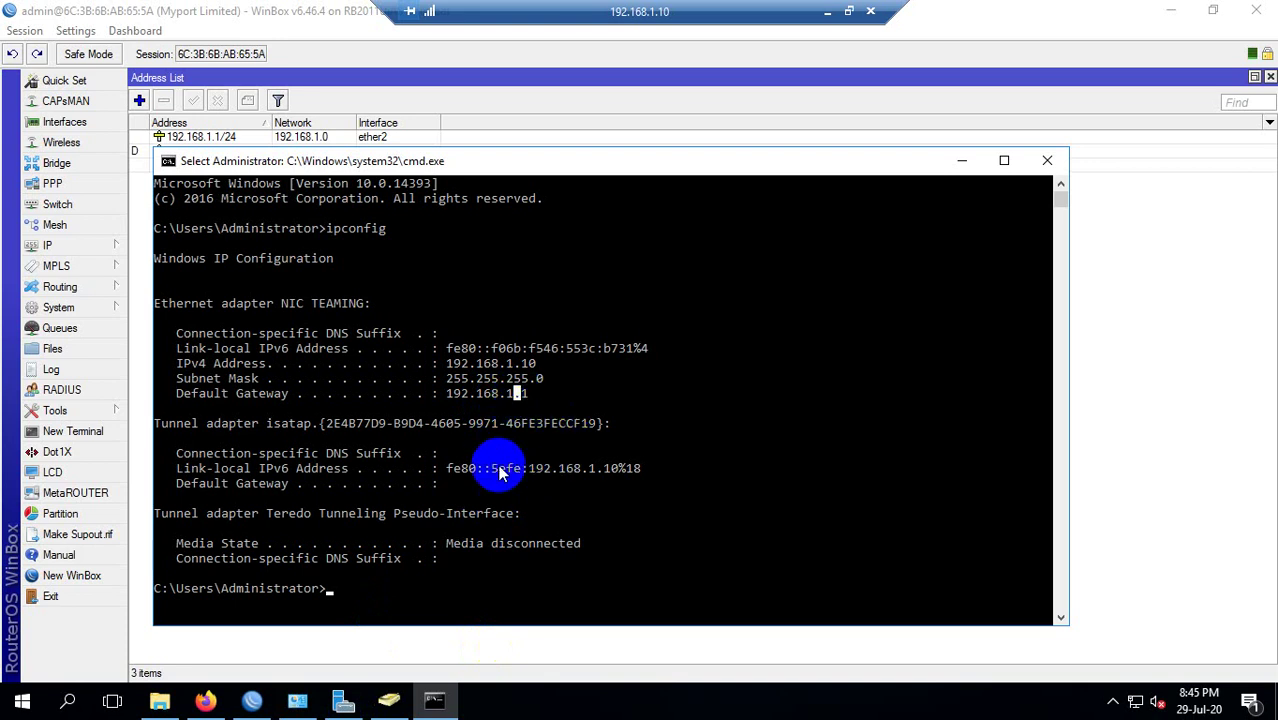
left_click(464, 453)
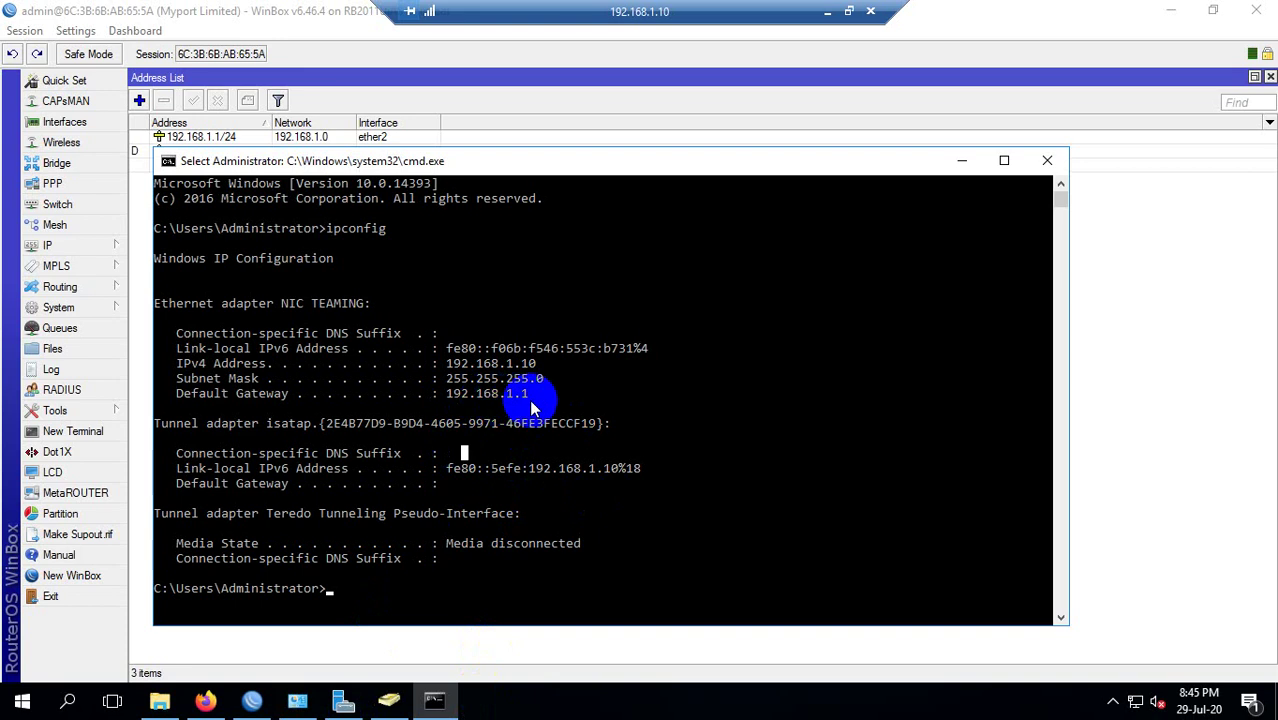
left_click_drag(532, 403, 448, 400)
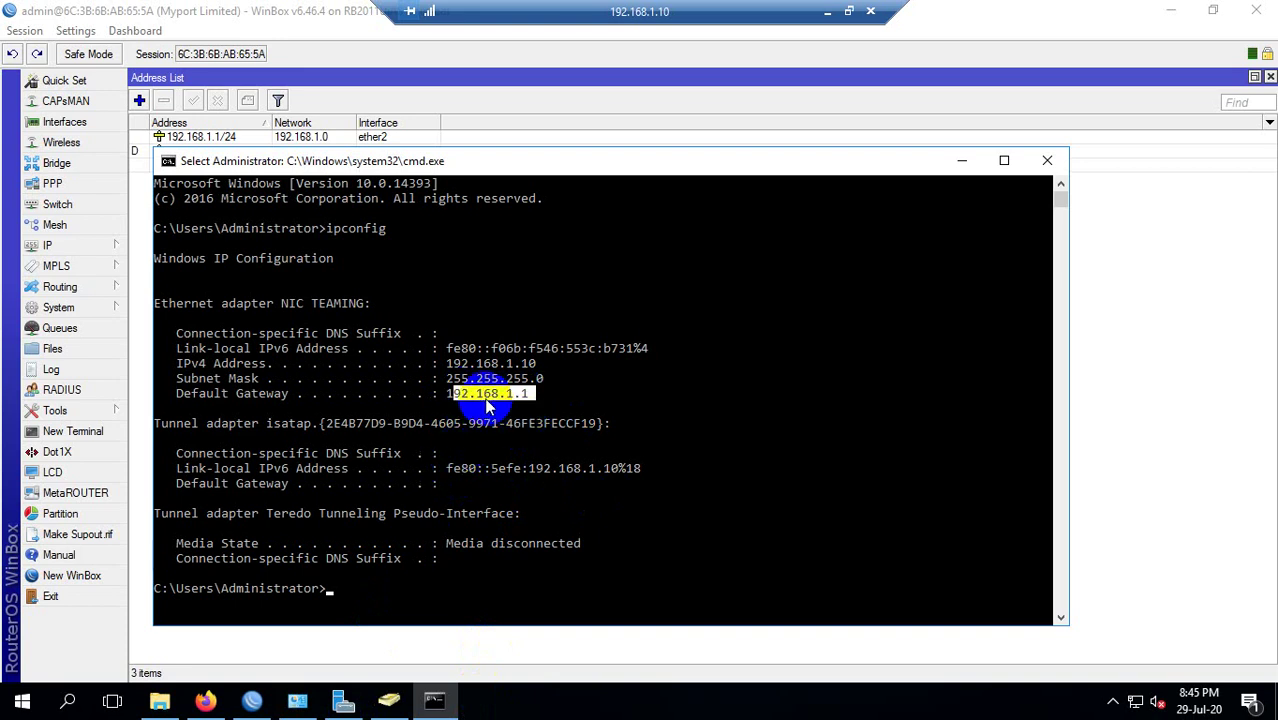
right_click(443, 393)
left_click_drag(443, 393, 535, 394)
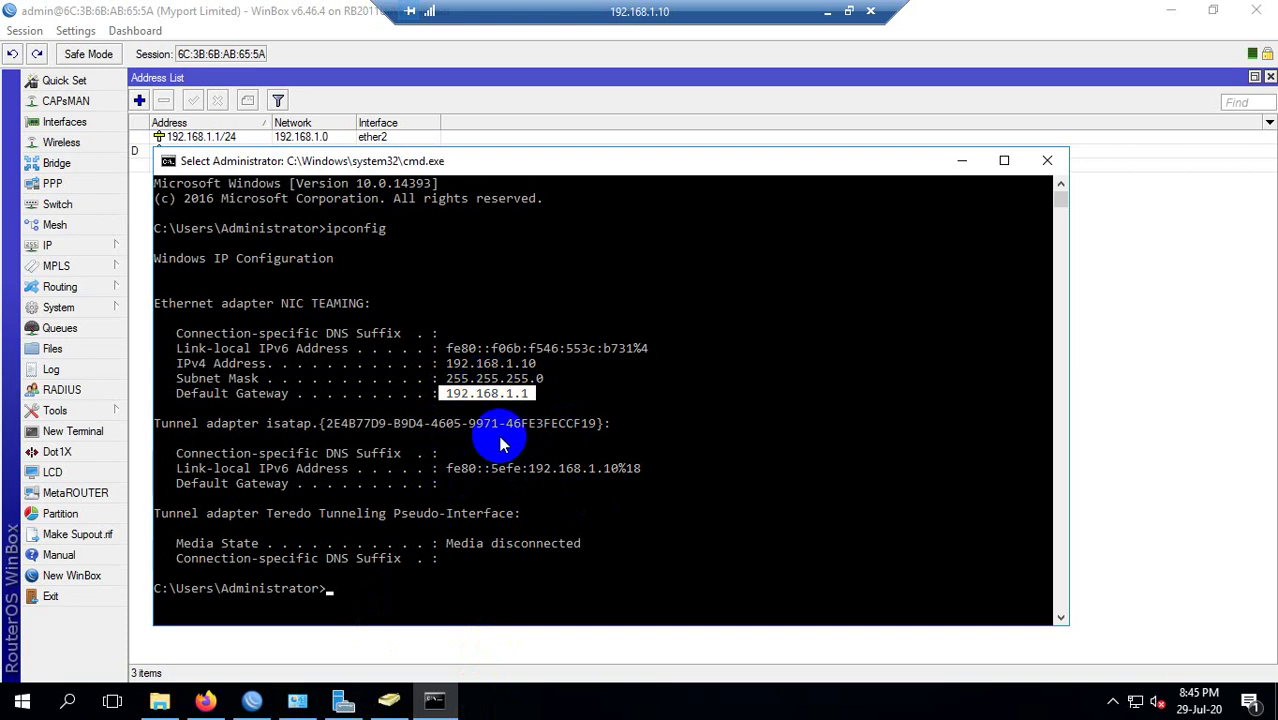
right_click(561, 393)
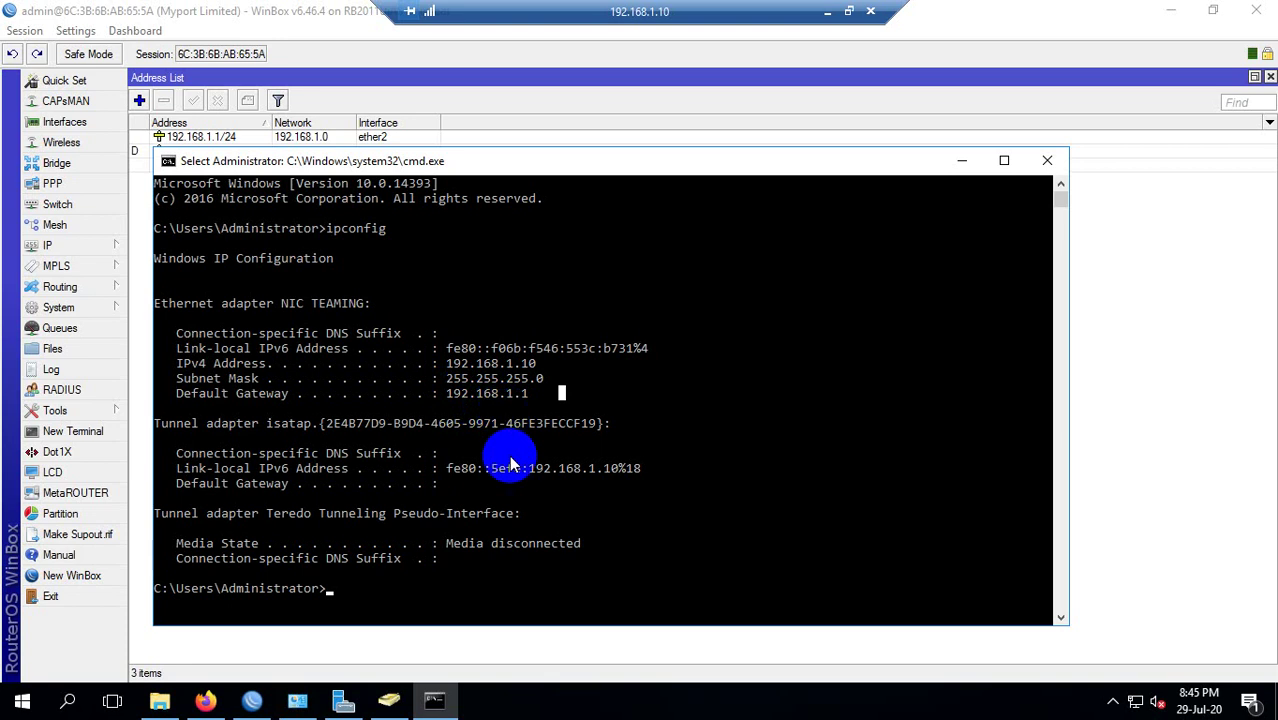
left_click_drag(555, 163, 541, 237)
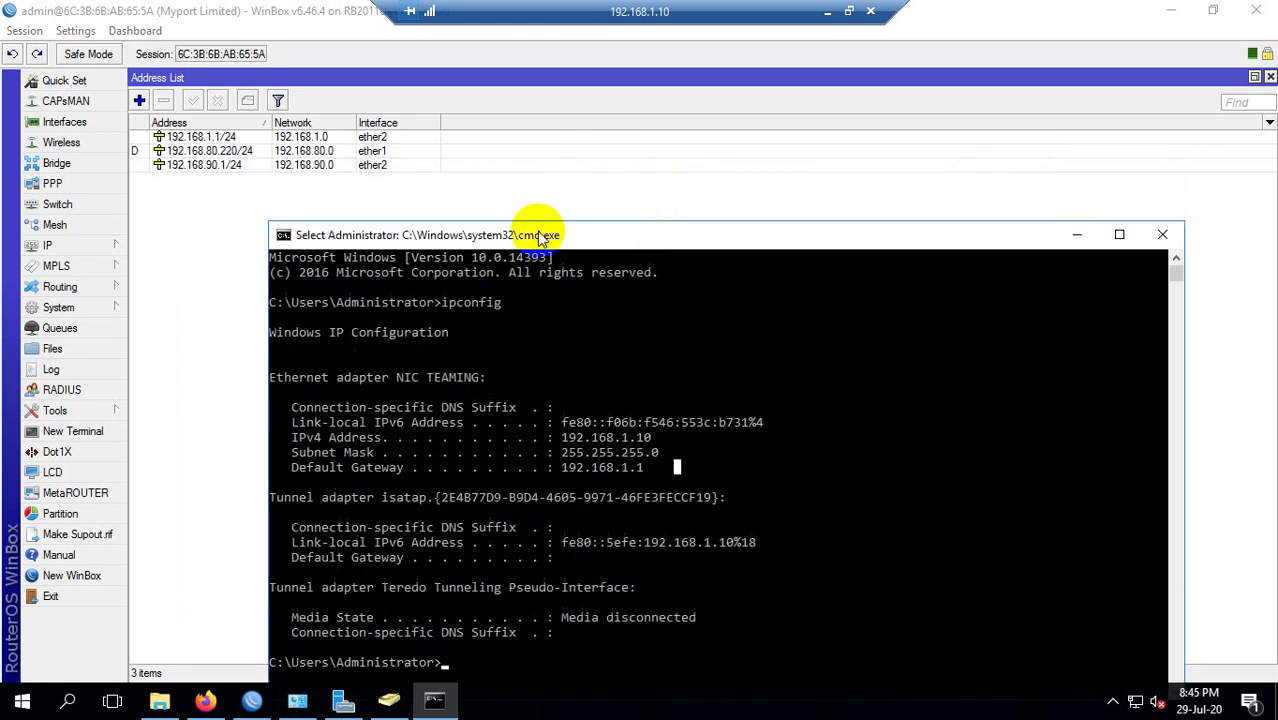
left_click(507, 234)
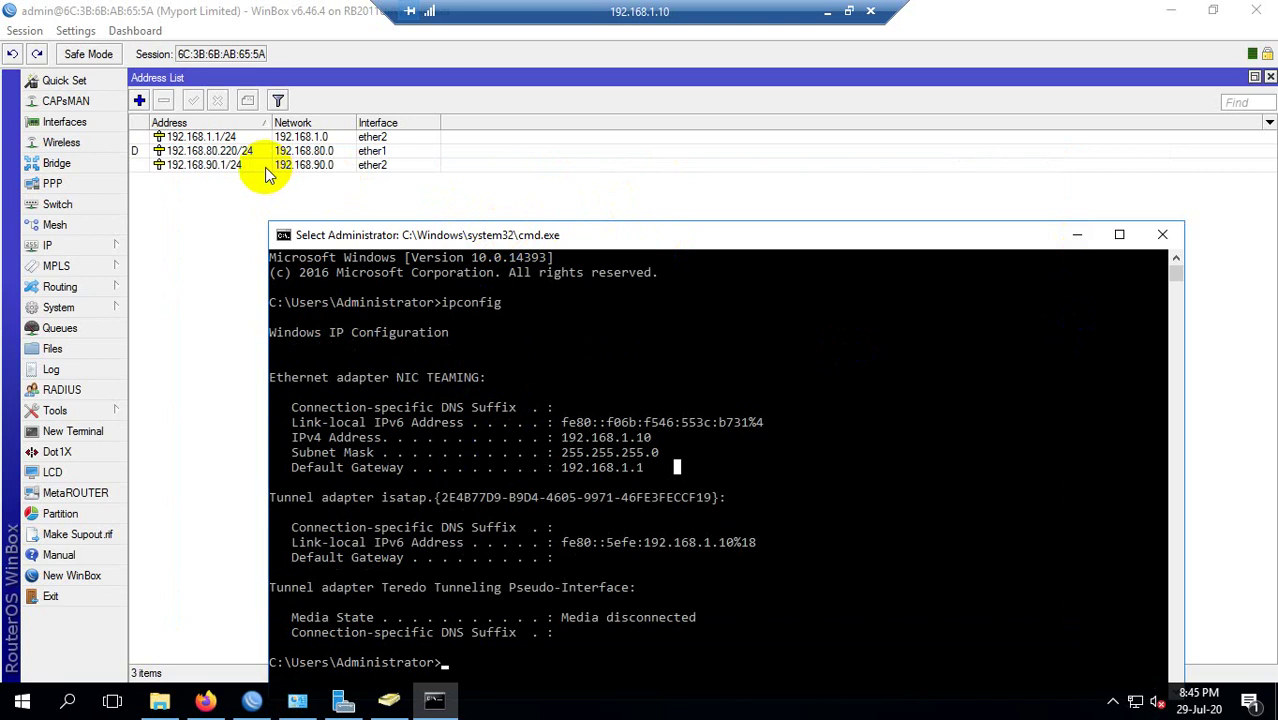
Compare WinBox's 192.168.90.1/24 entry with the ipconfig output, ending with WinBox in front.
left_click(232, 166)
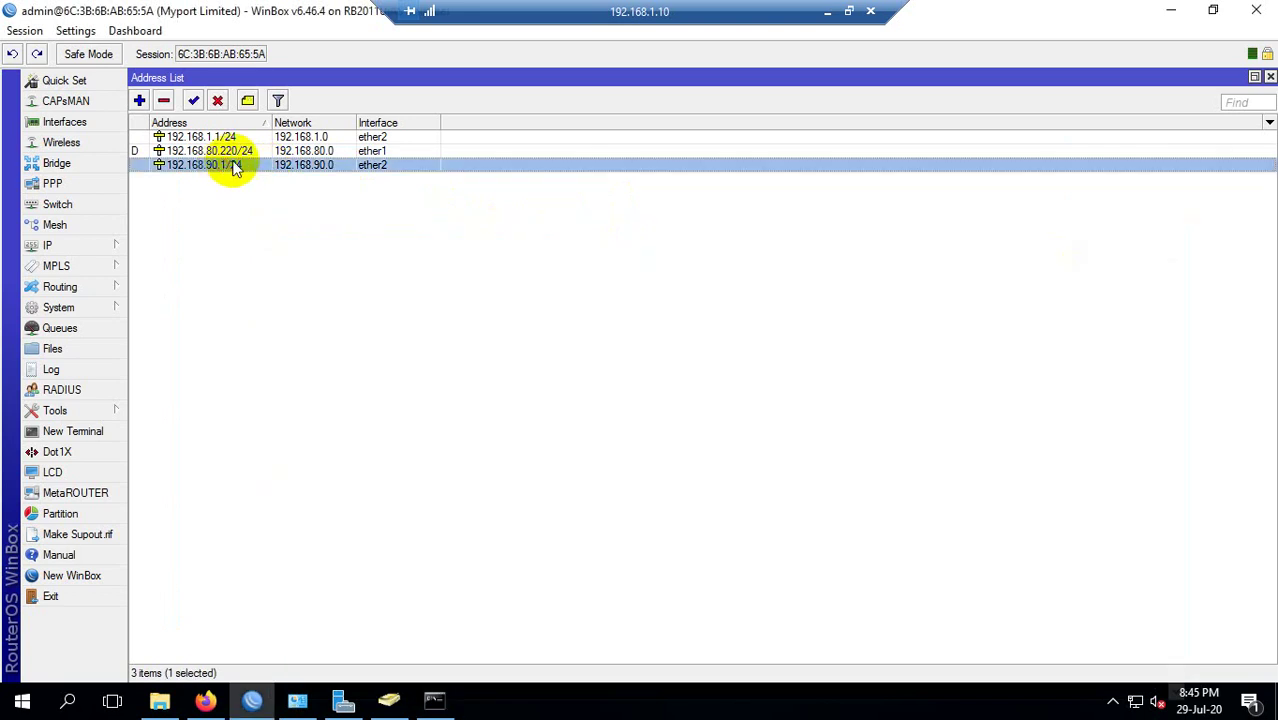
left_click(480, 703)
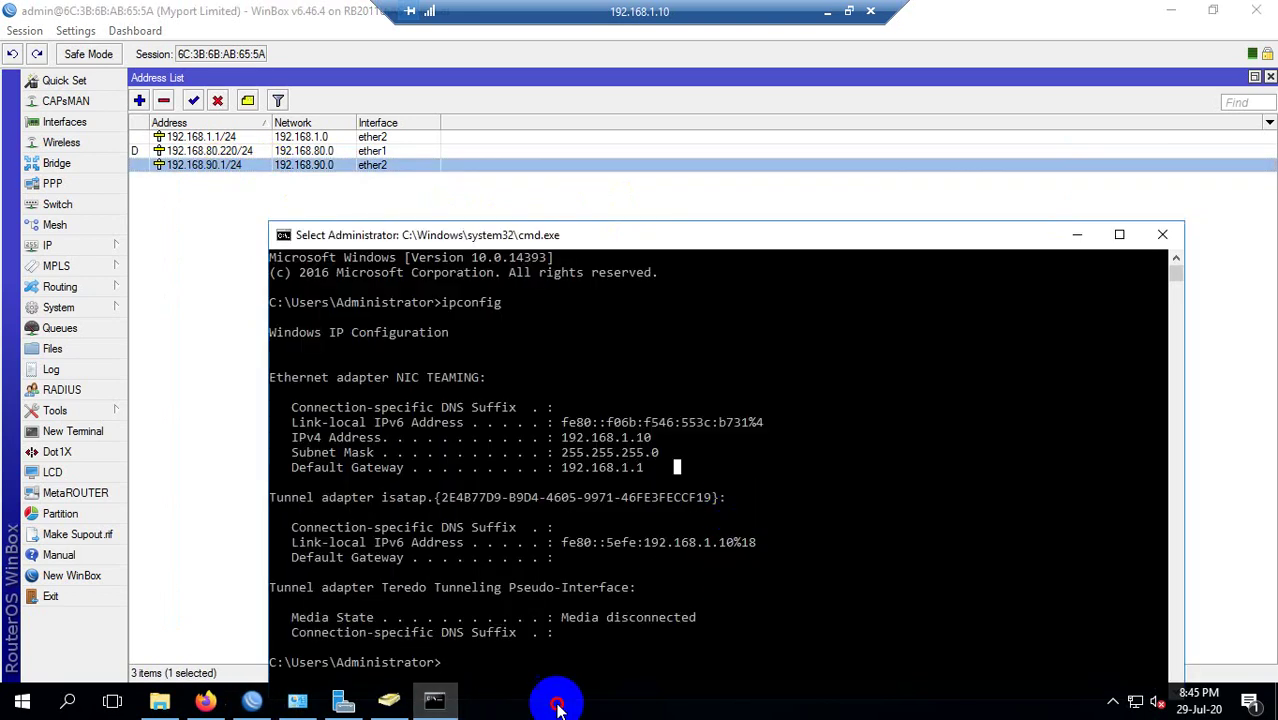
scroll(973, 525, "down", 2)
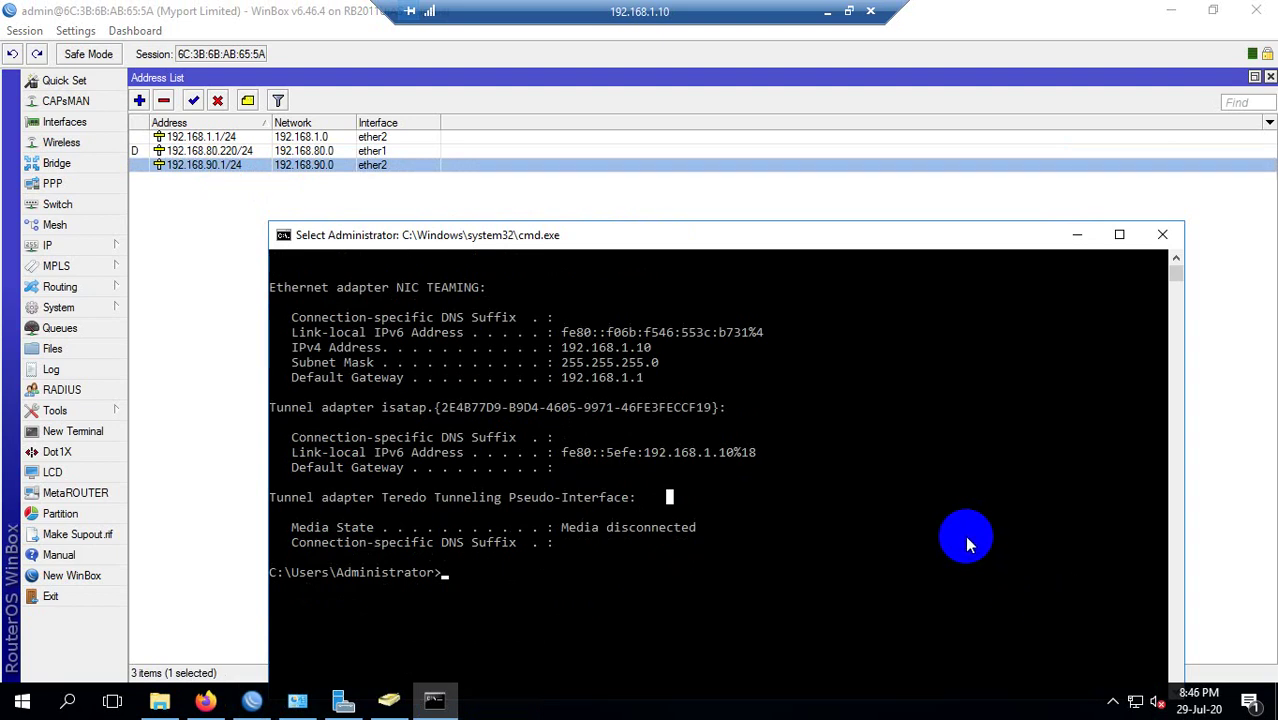
left_click(216, 178)
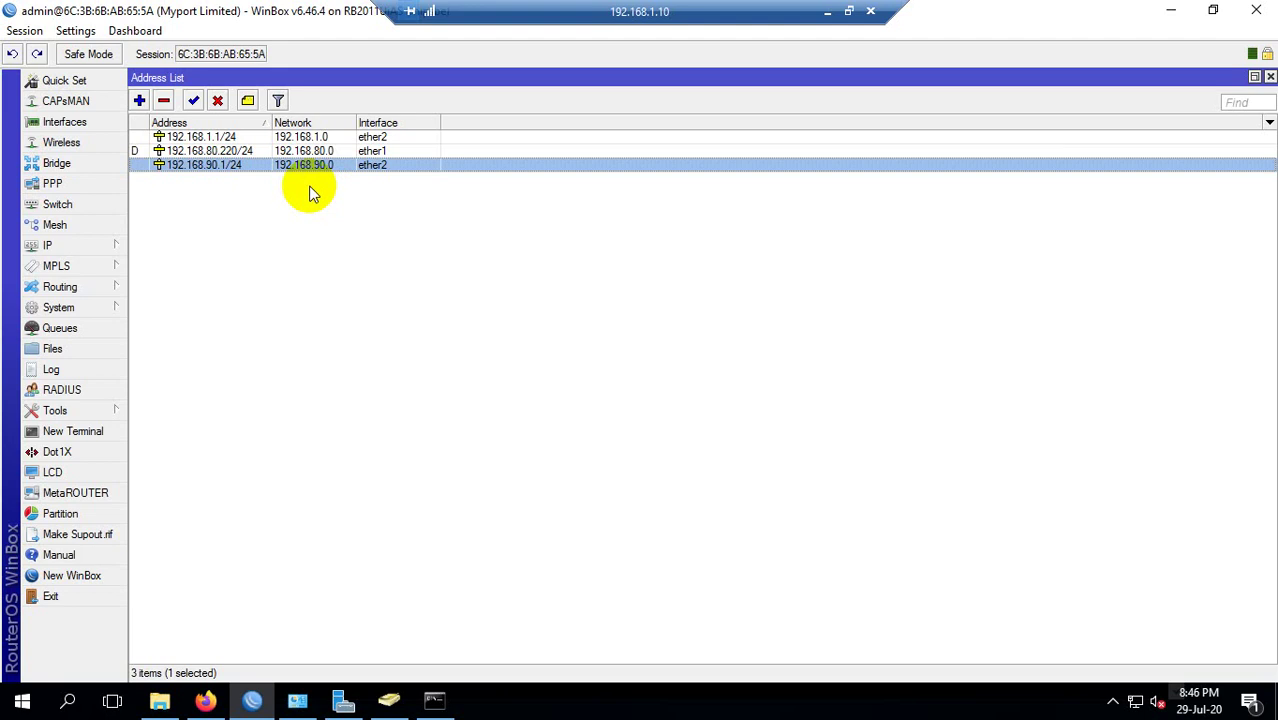
left_click(221, 173)
left_click(220, 168)
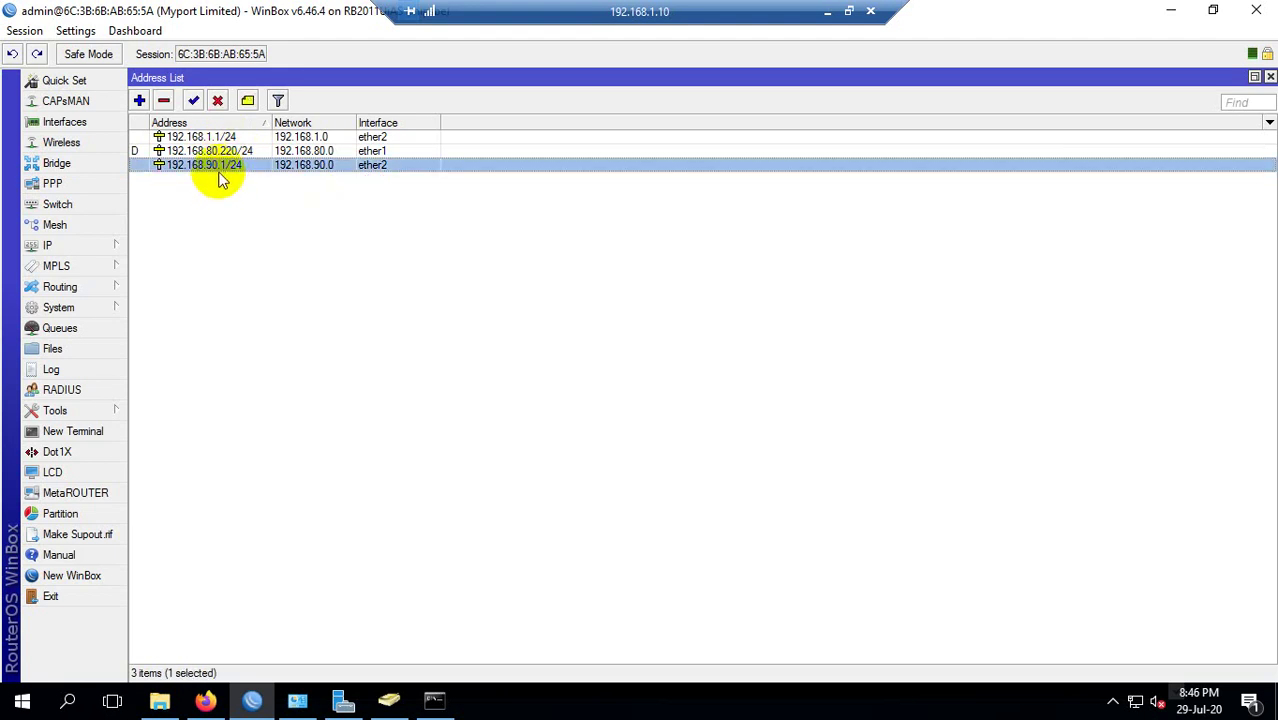
left_click(203, 137)
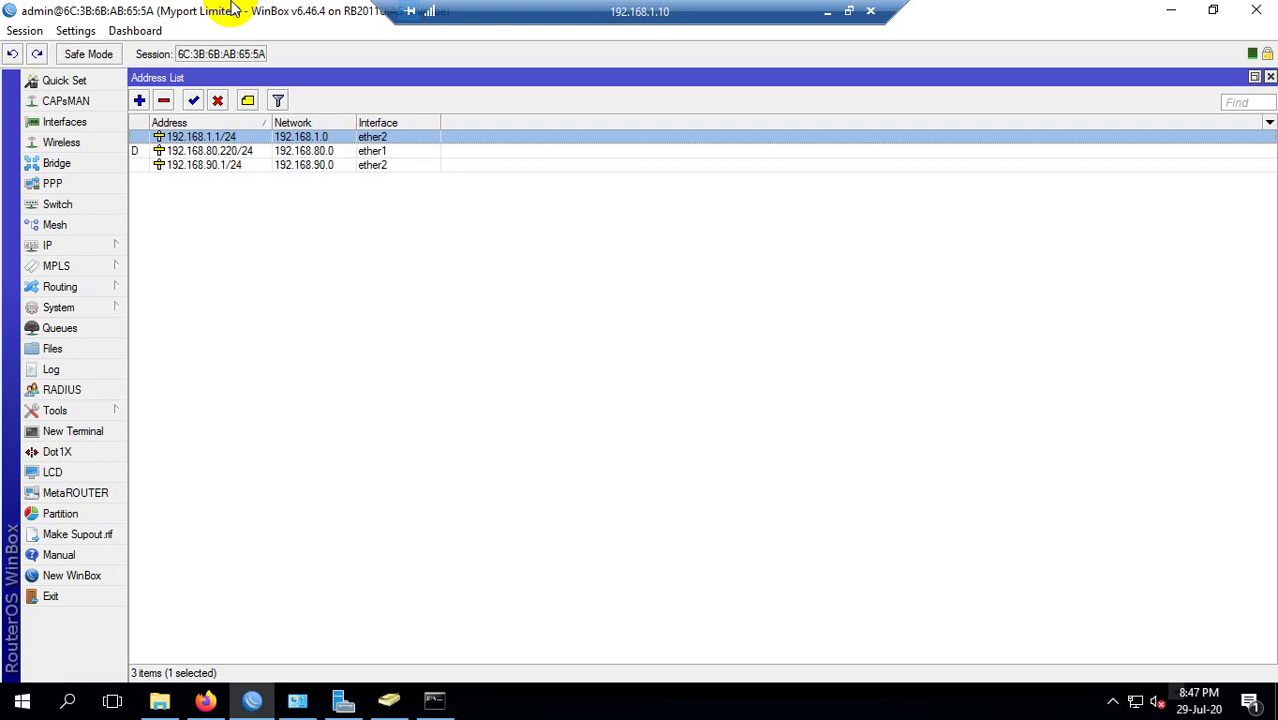
left_click(288, 167)
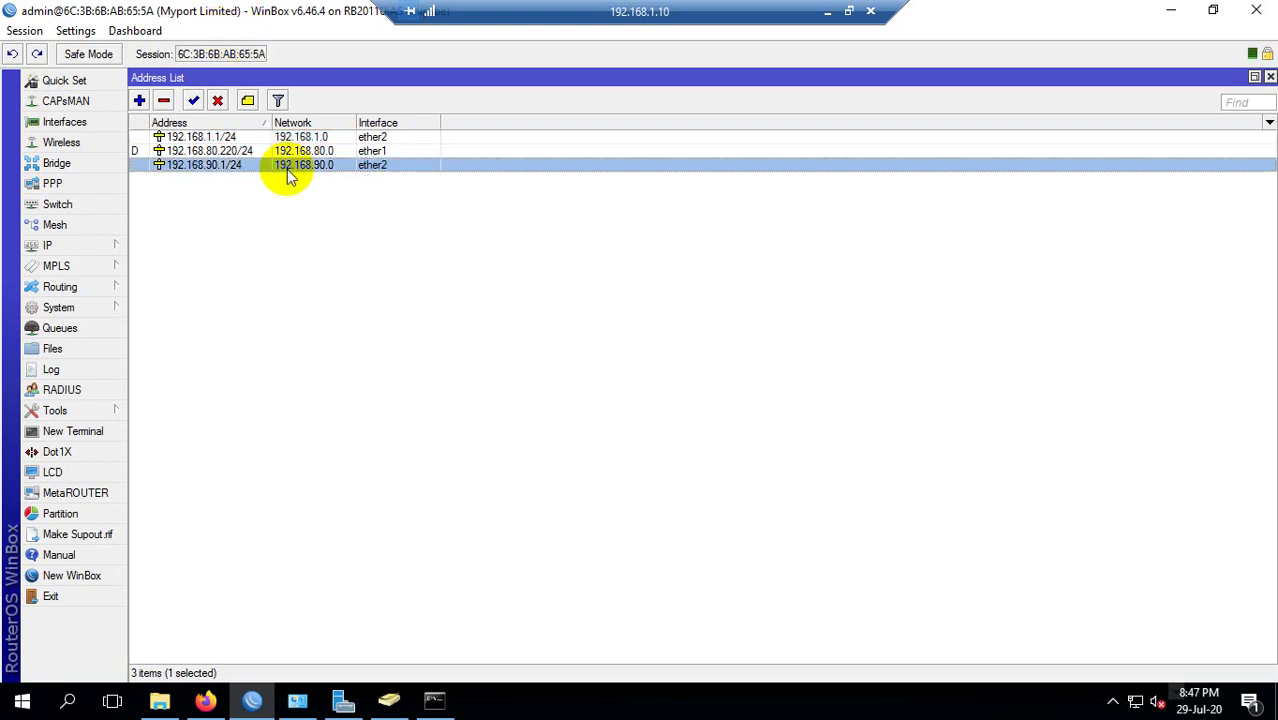
left_click(48, 245)
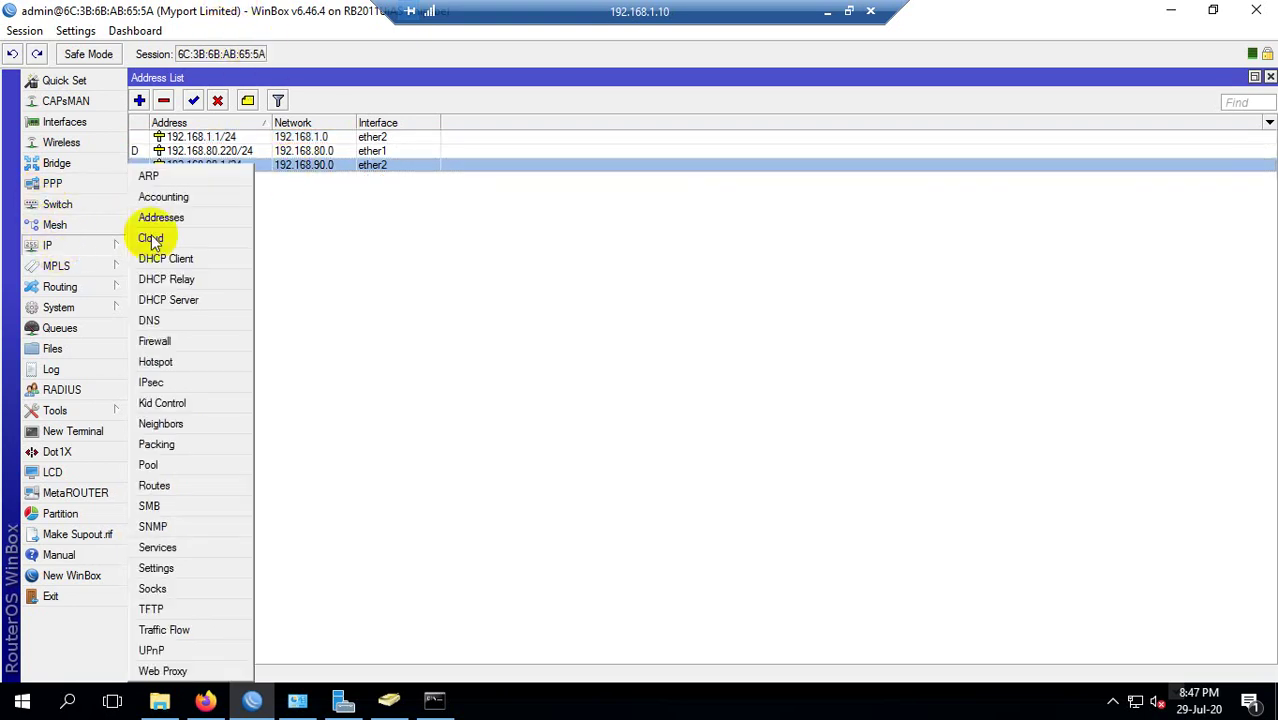
left_click(168, 343)
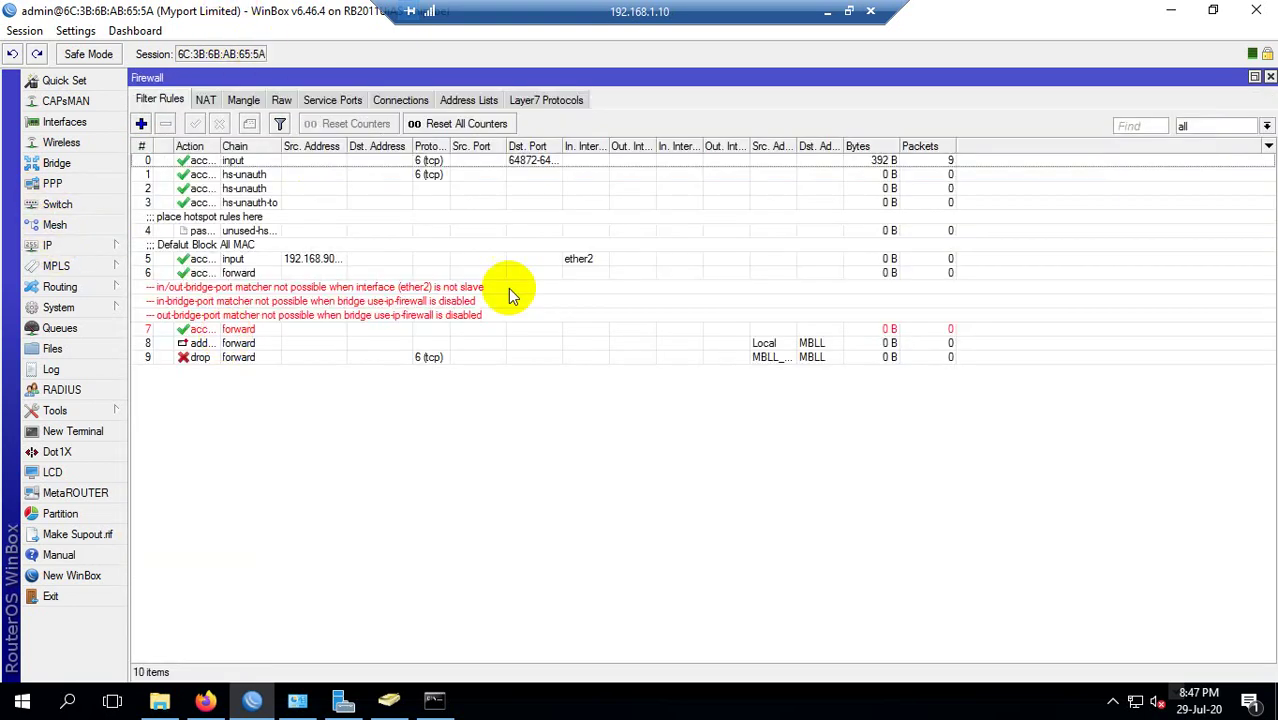
left_click(202, 102)
left_click(242, 102)
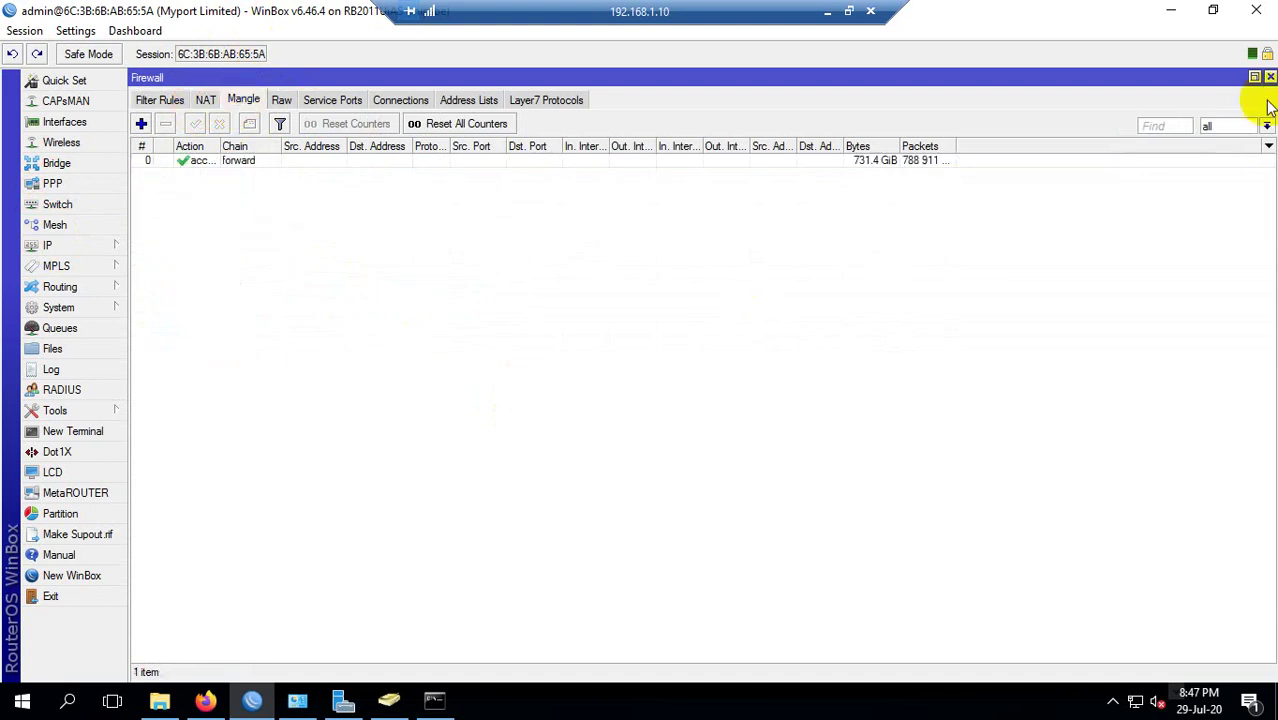
left_click(1270, 77)
left_click(250, 136)
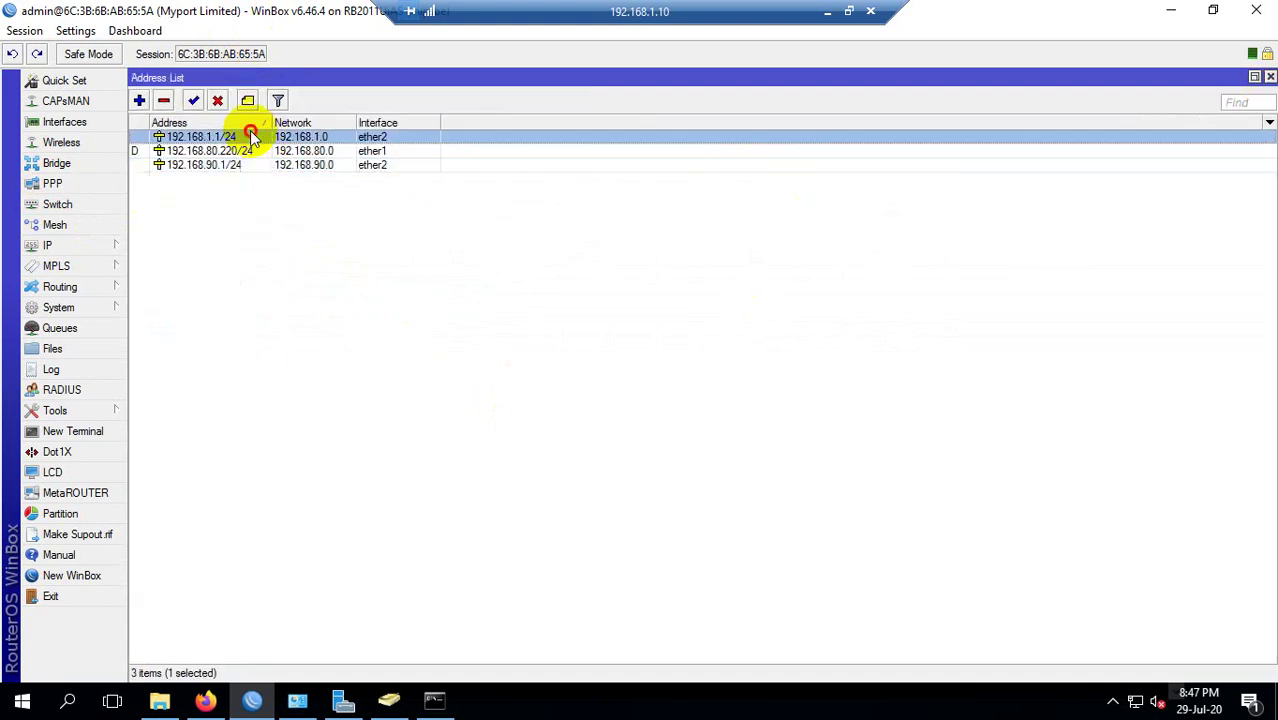
left_click(240, 185)
left_click(234, 166)
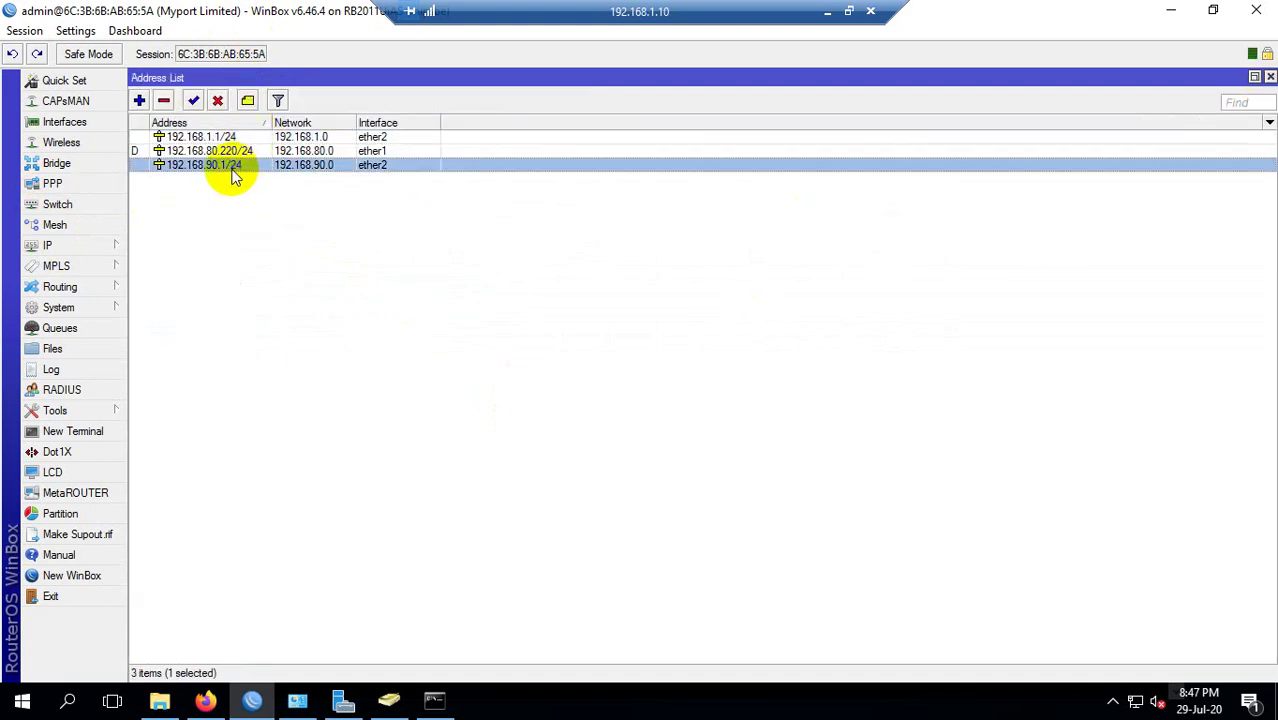
left_click(215, 137)
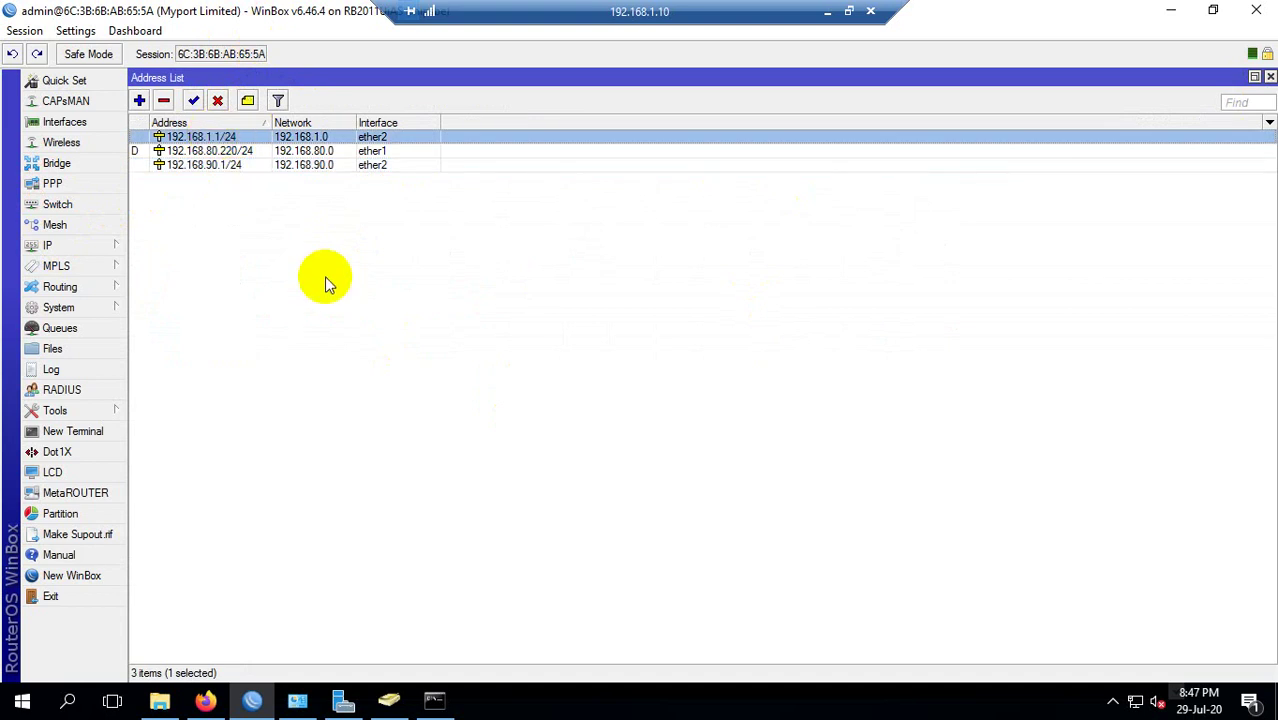
left_click(230, 166)
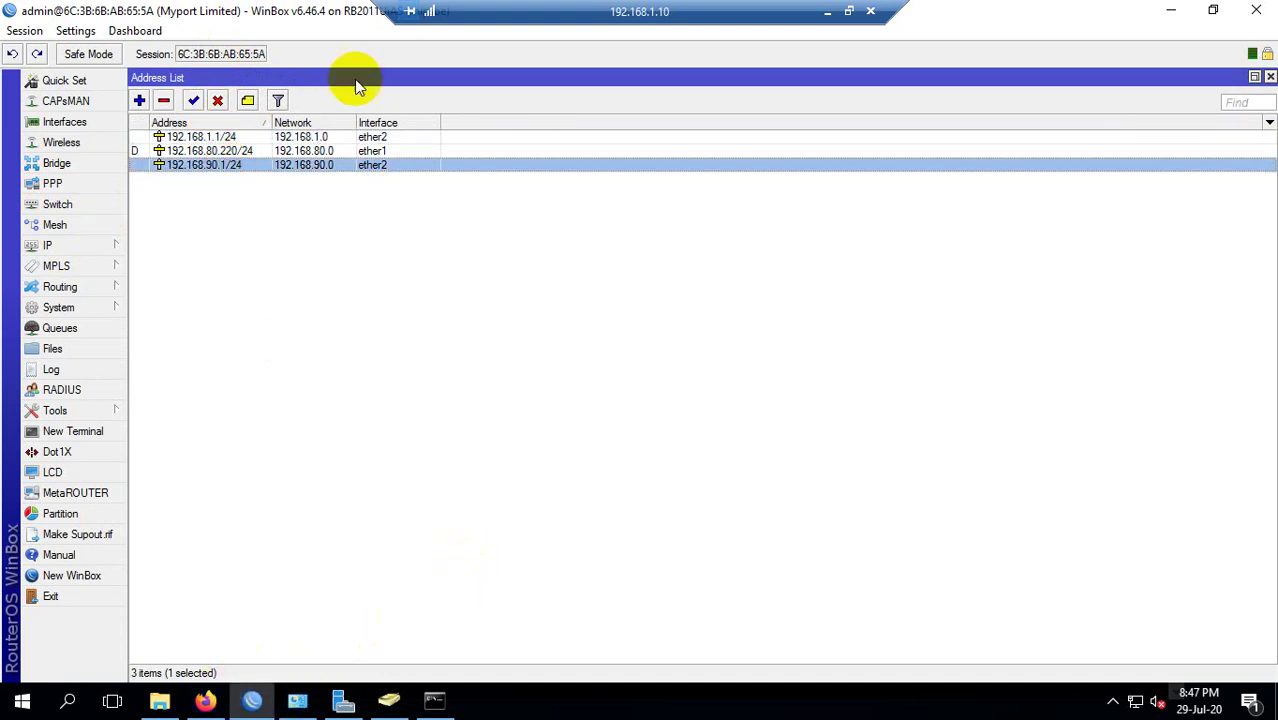
key("alt+Tab")
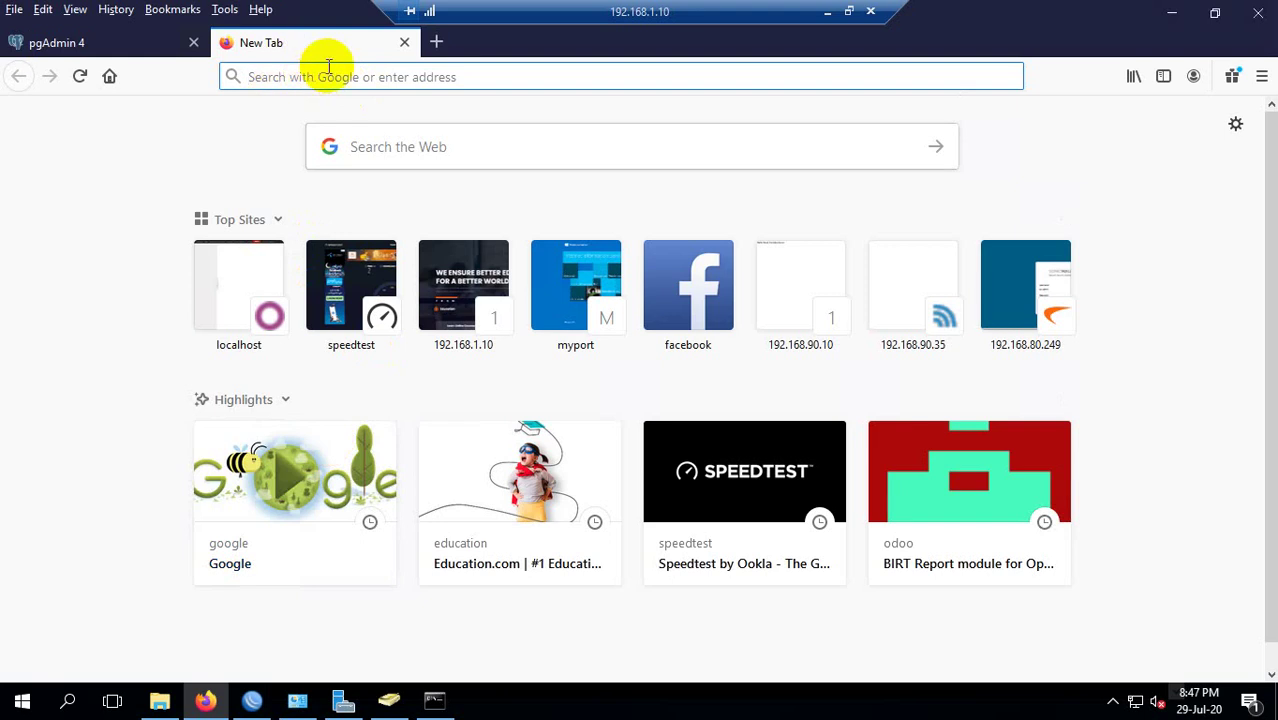
type("m")
key("BackSpace")
type("fh")
key("BackSpace")
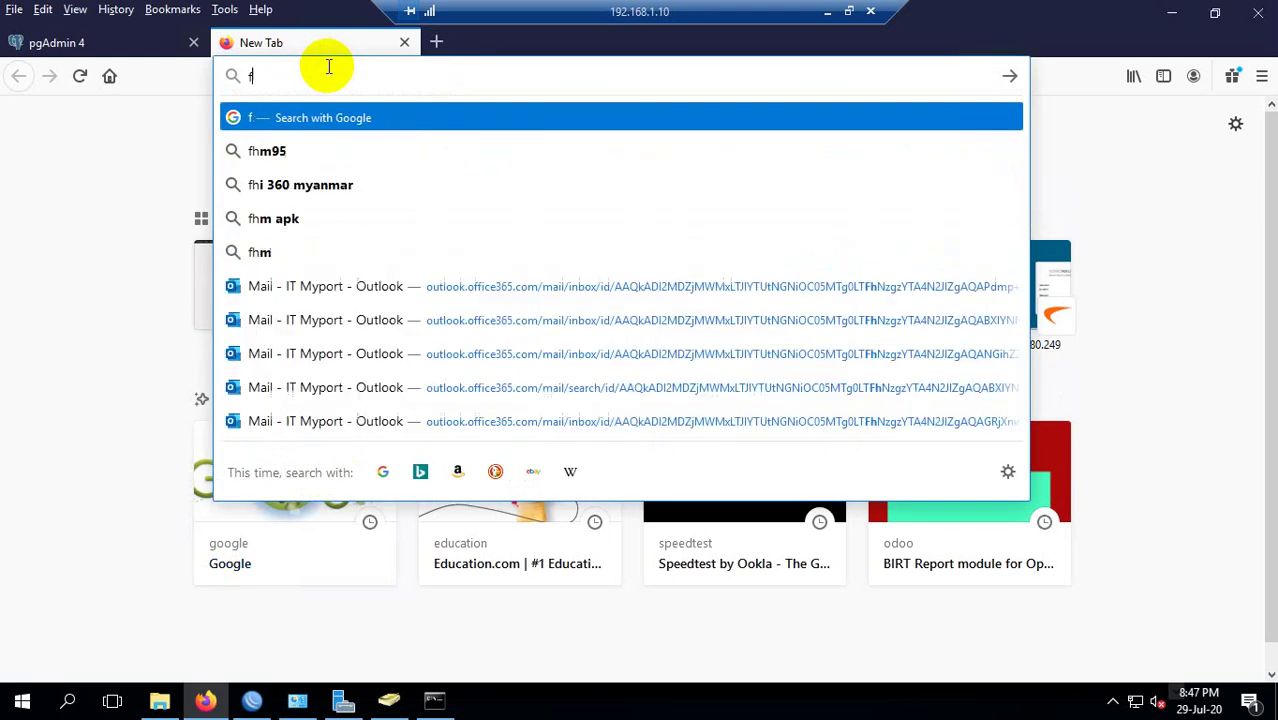
type("192")
key("BackSpace")
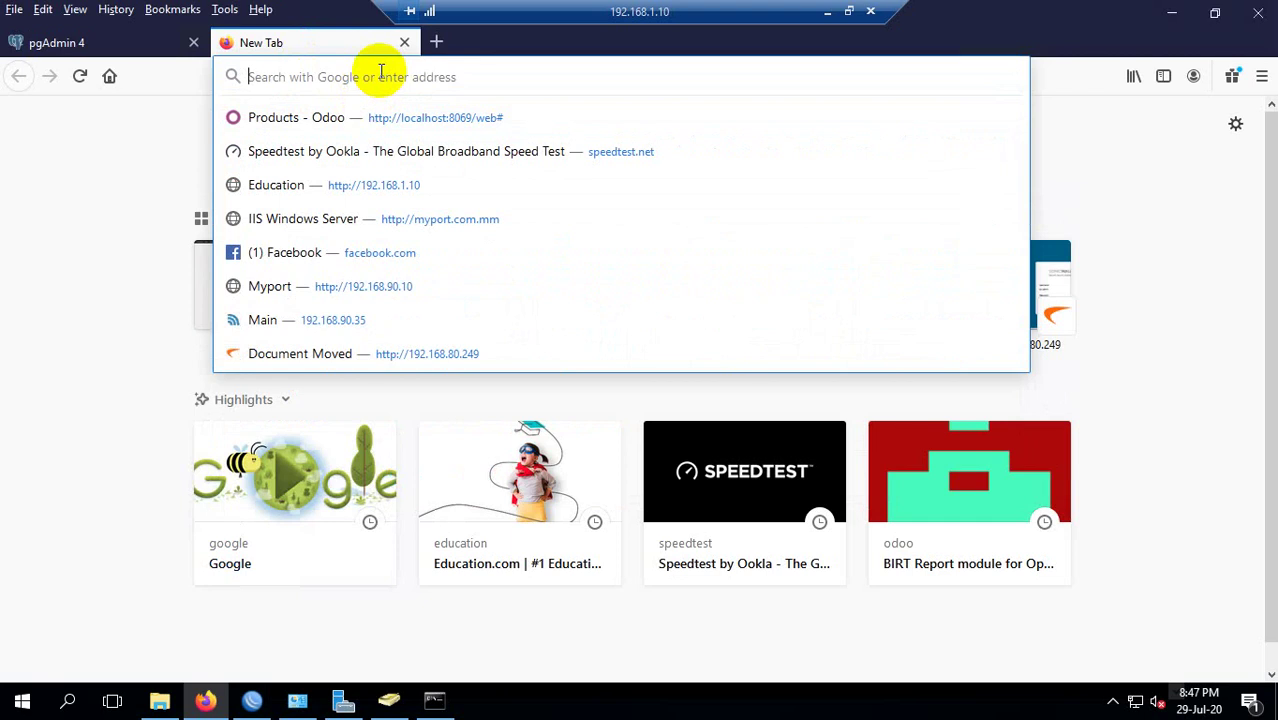
left_click(1171, 12)
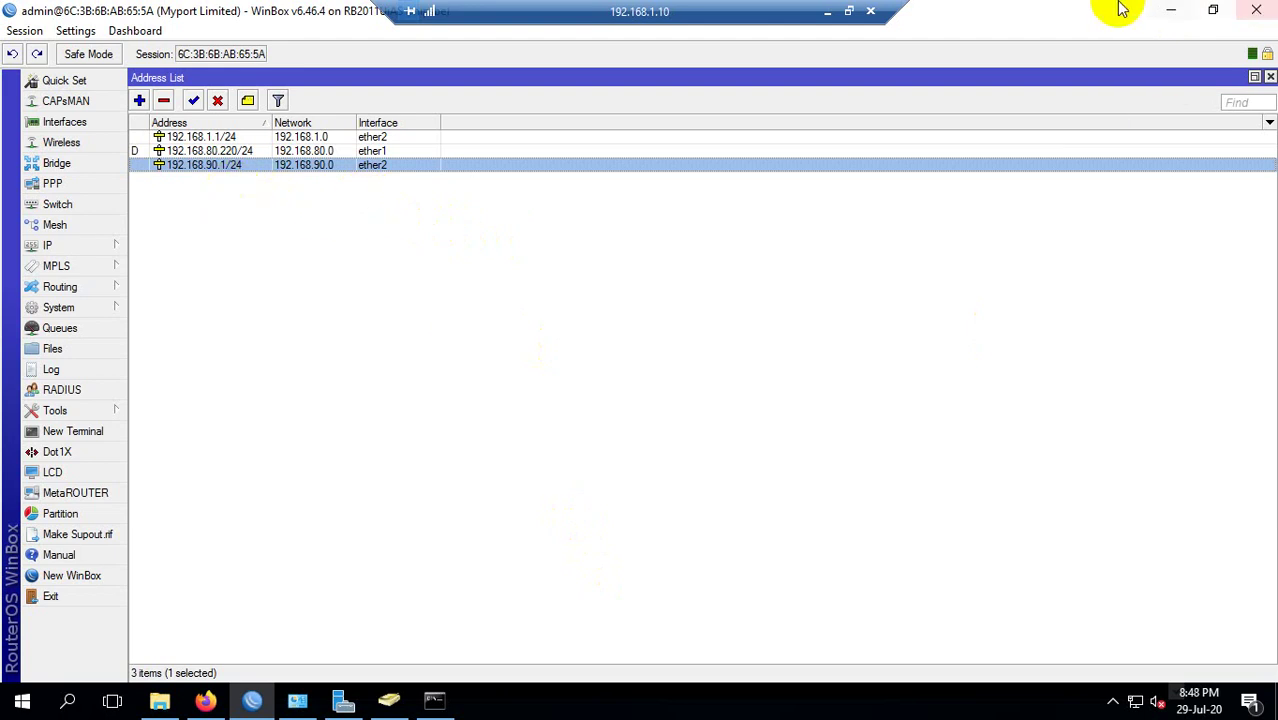
Go to This PC > D: > FILE SHARING DATA > MYPORT SHARED FILES > IT > M3 and right-click M3 link.docx.
left_click(1168, 12)
double_click(34, 40)
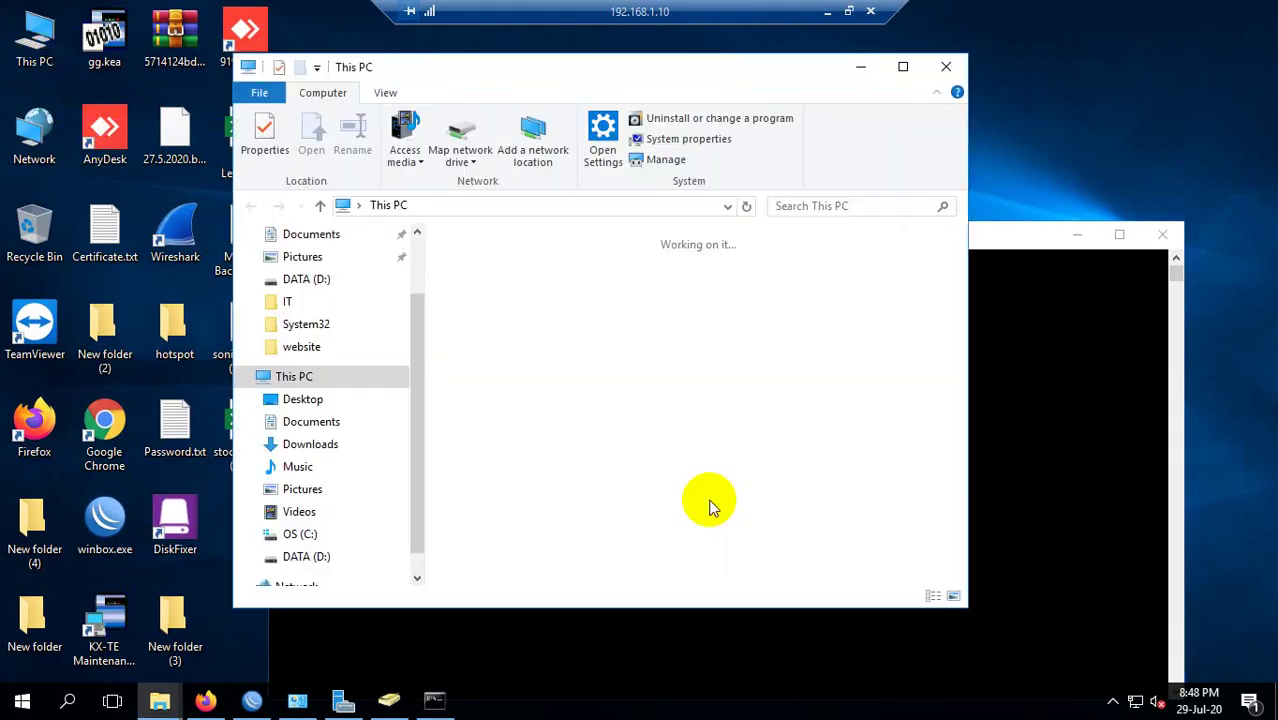
double_click(702, 479)
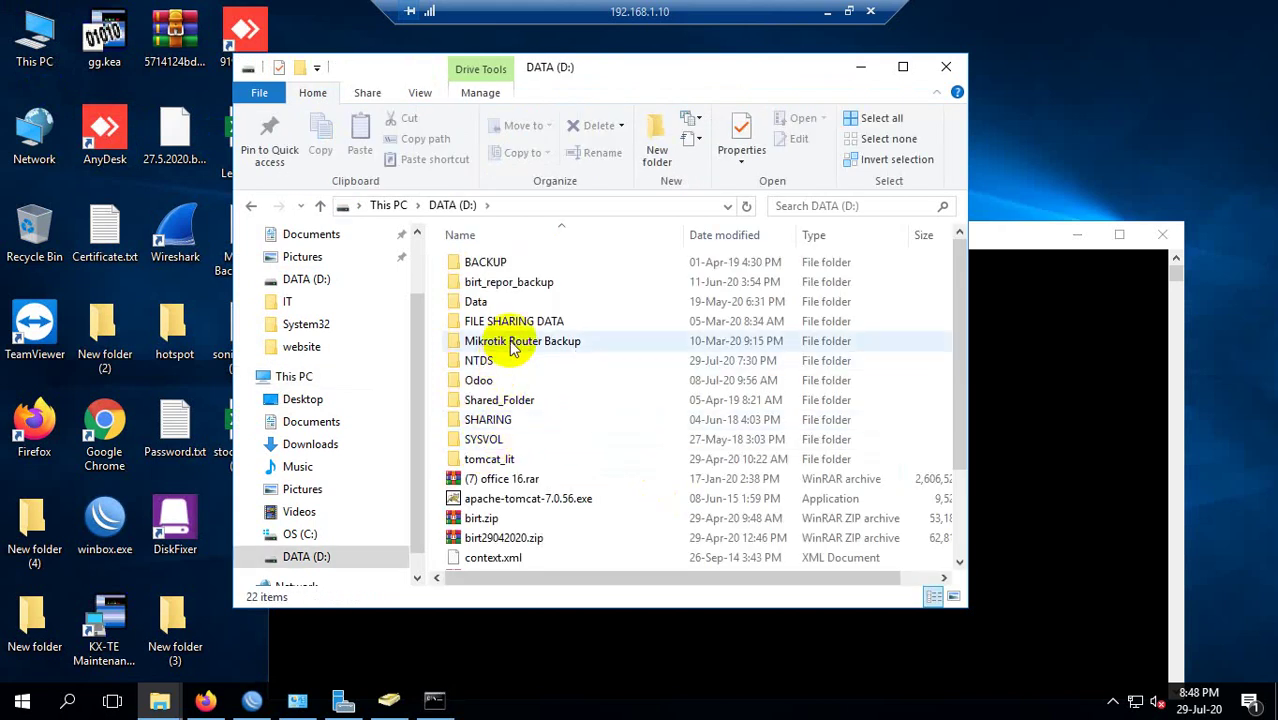
left_click(513, 325)
double_click(513, 325)
scroll(495, 415, "down", 1)
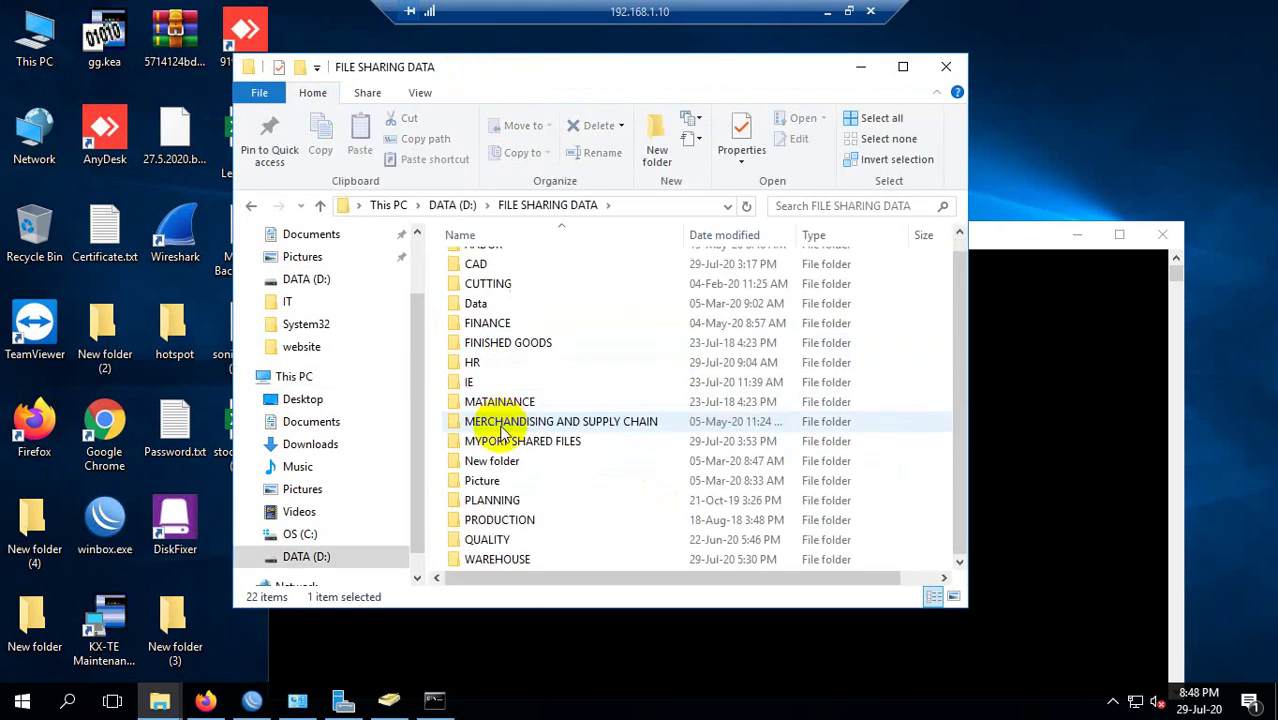
scroll(508, 400, "up", 1)
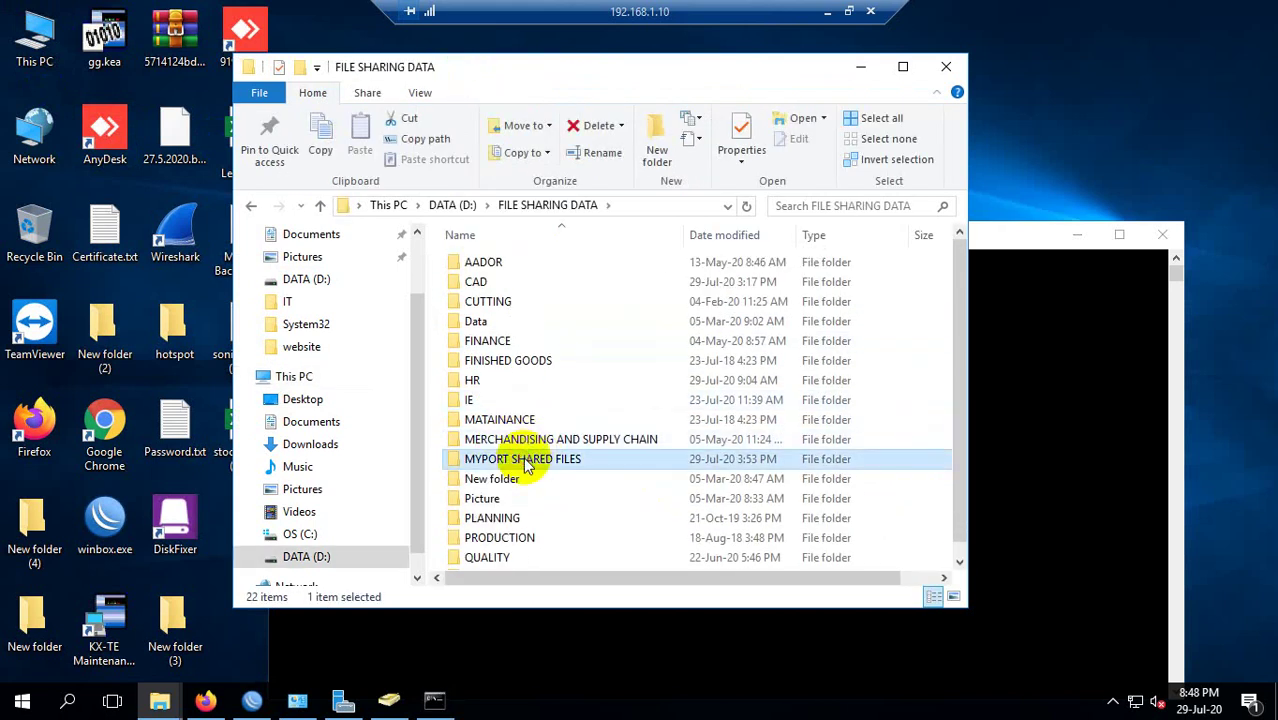
double_click(525, 460)
double_click(480, 398)
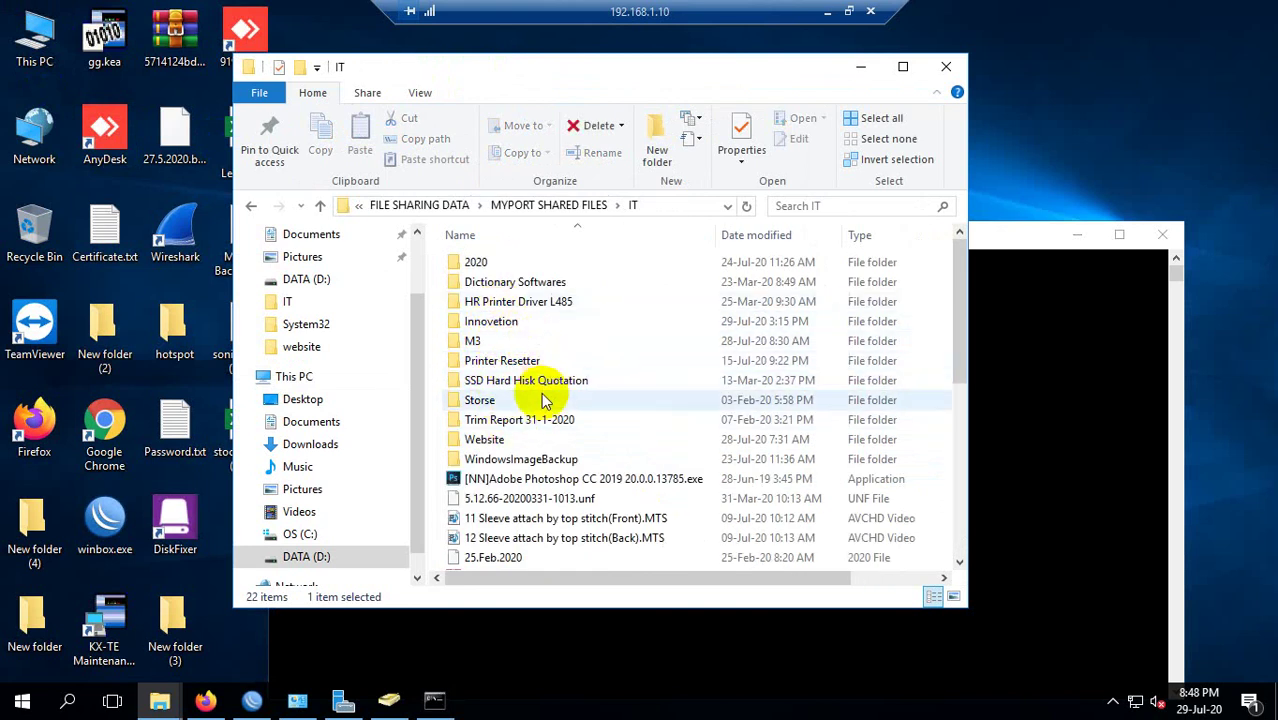
double_click(540, 340)
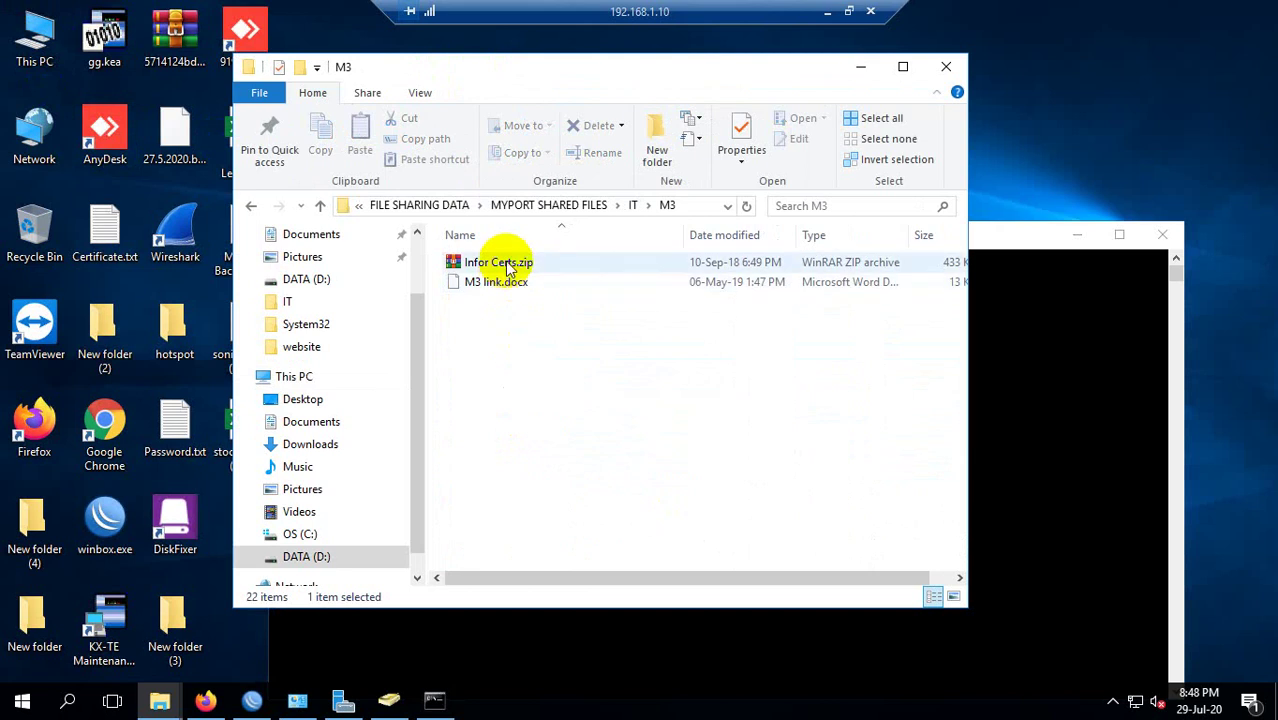
right_click(536, 288)
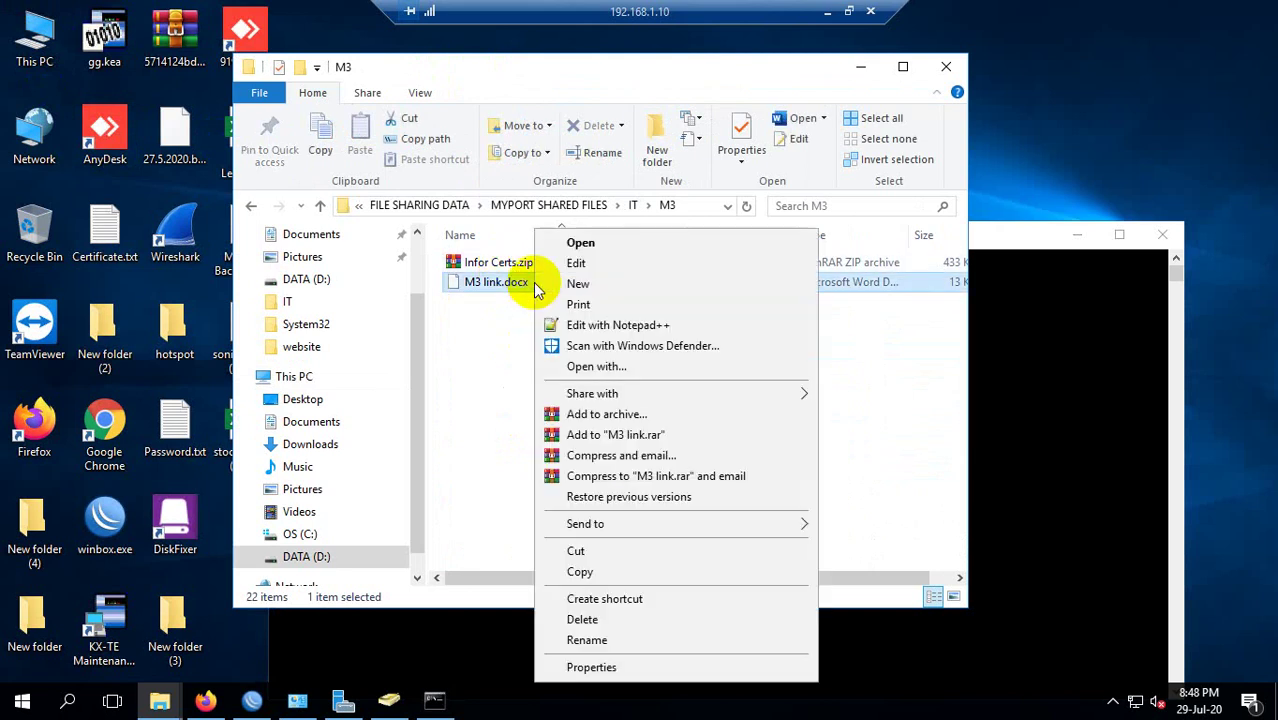
View M3 link.docx in Notepad++, close it, and drop to the local desktop.
left_click(577, 281)
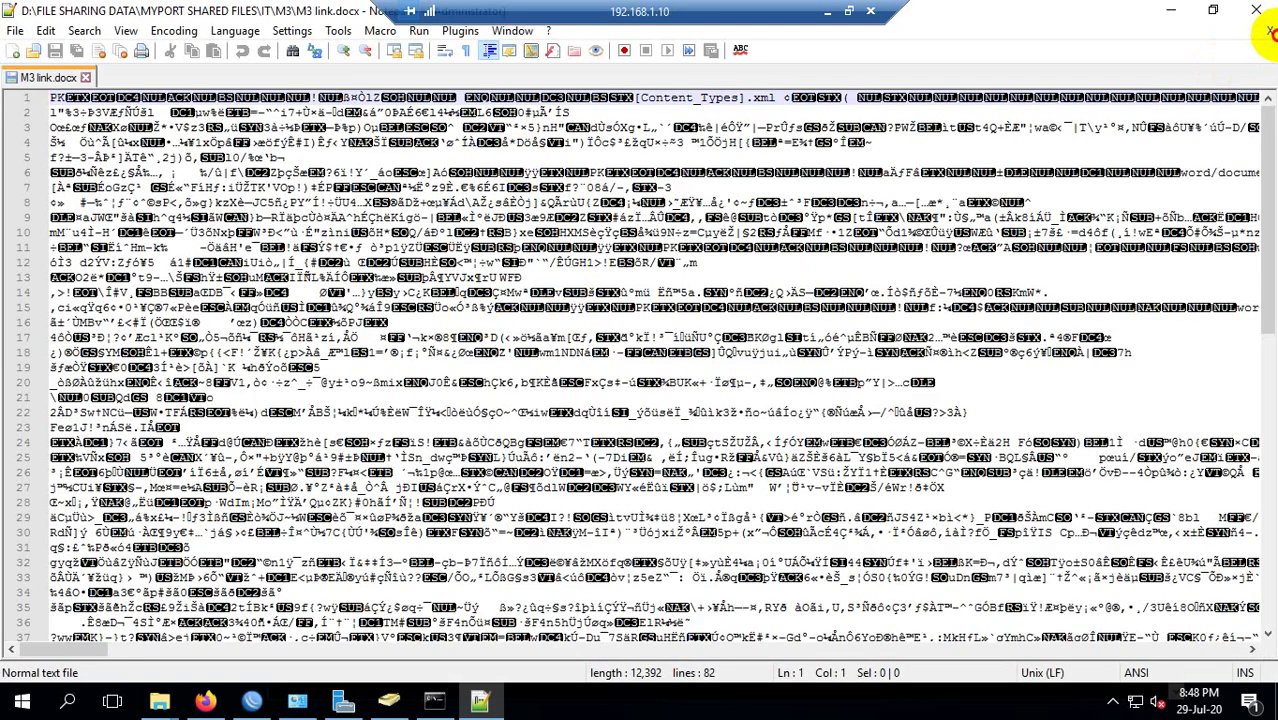
left_click(1262, 12)
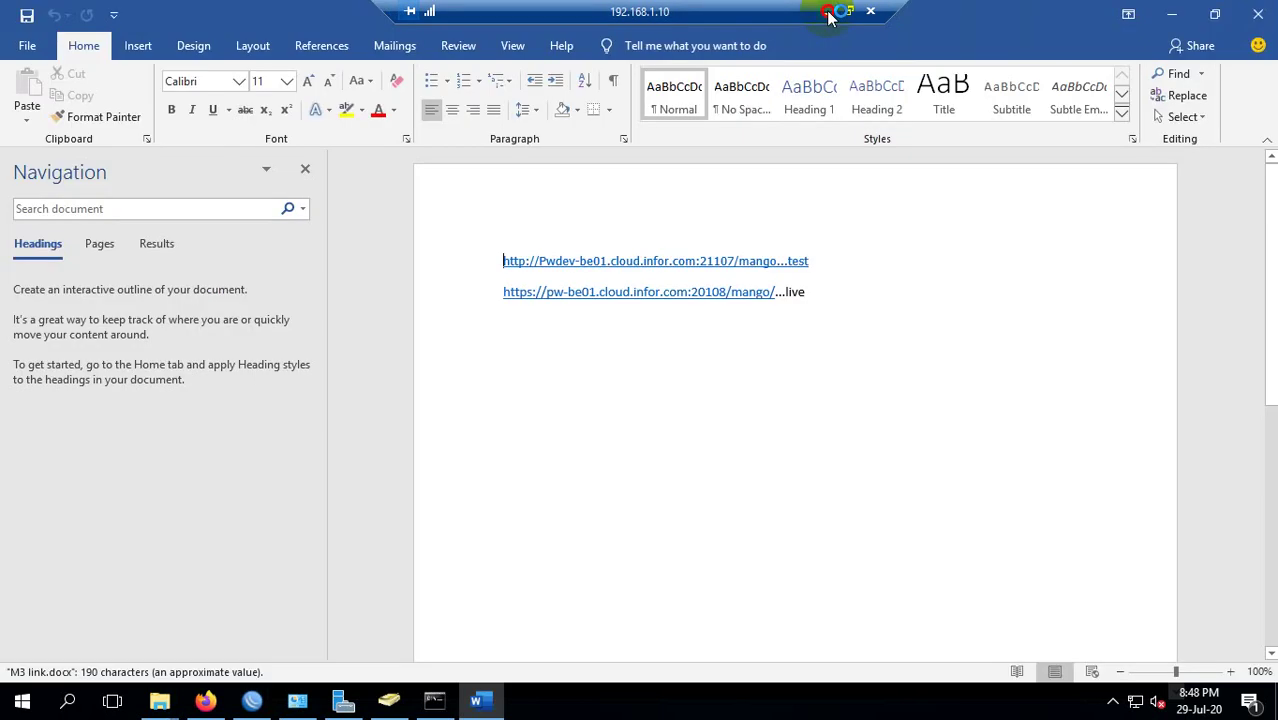
left_click(828, 16)
key("super+d")
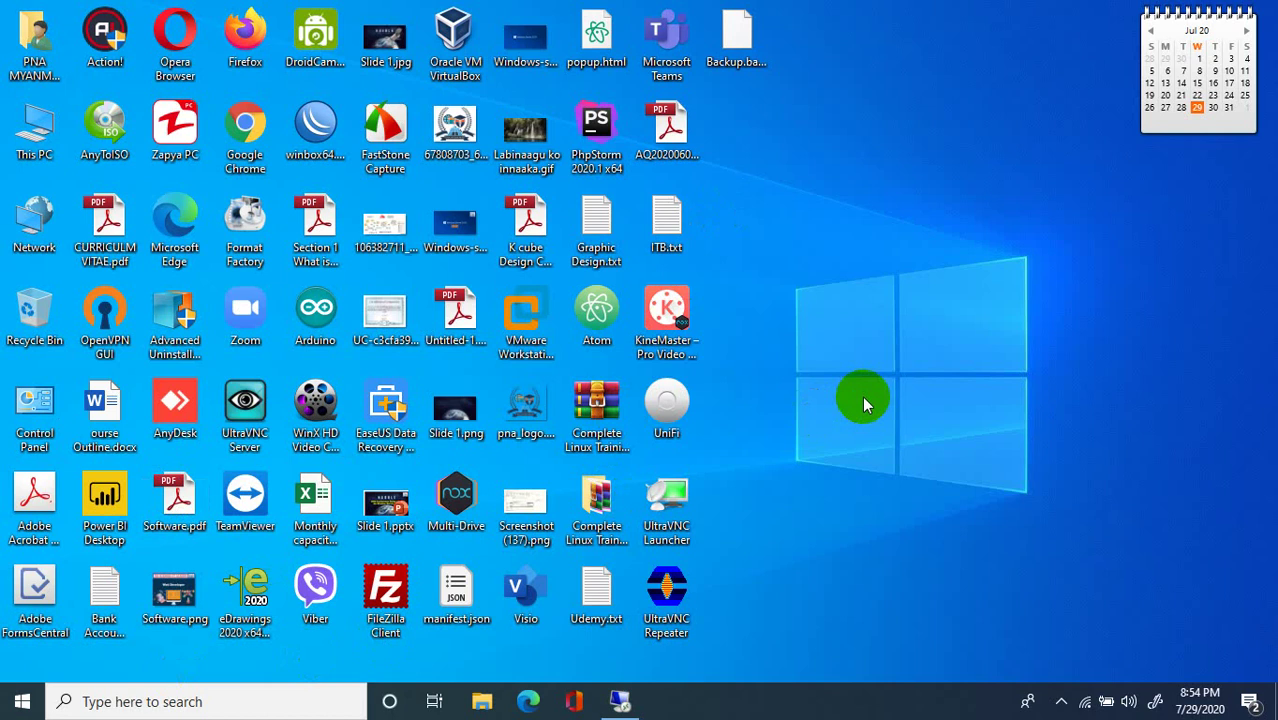
key("super+r")
Launch winword, create a Whitepaper with cover image document, then return to the remote session.
type("w")
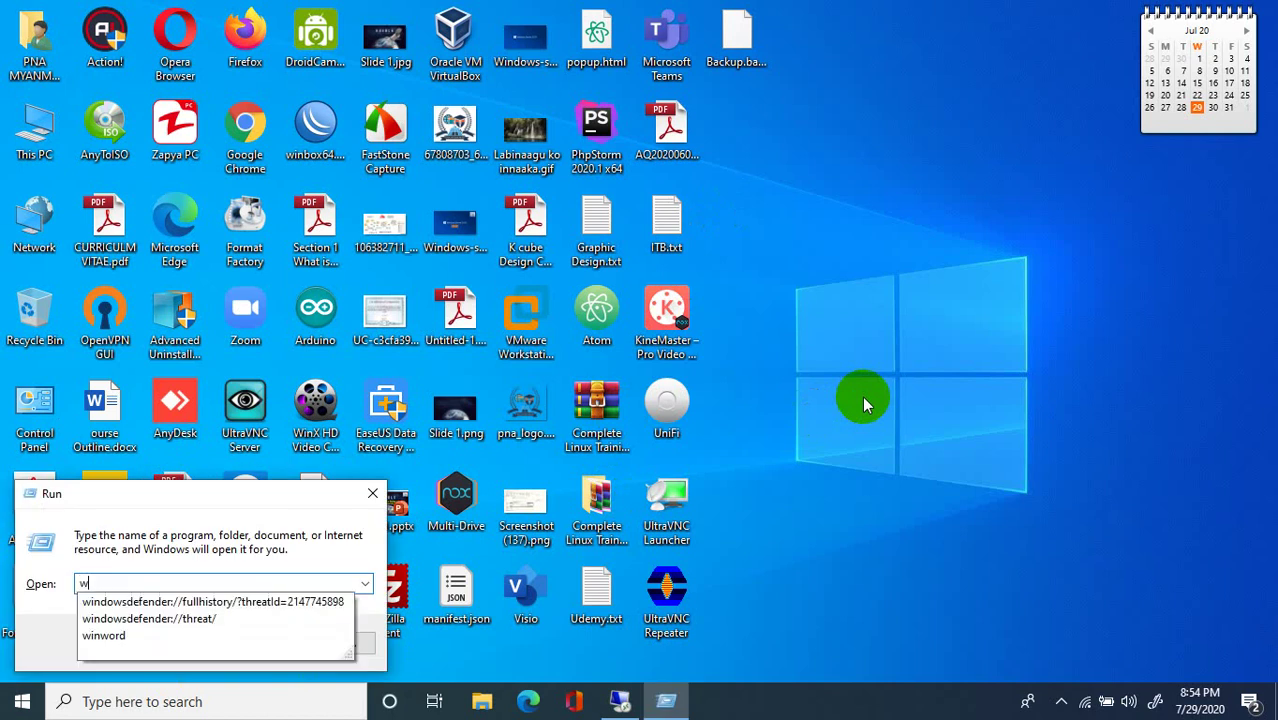
type("inword")
key("Return")
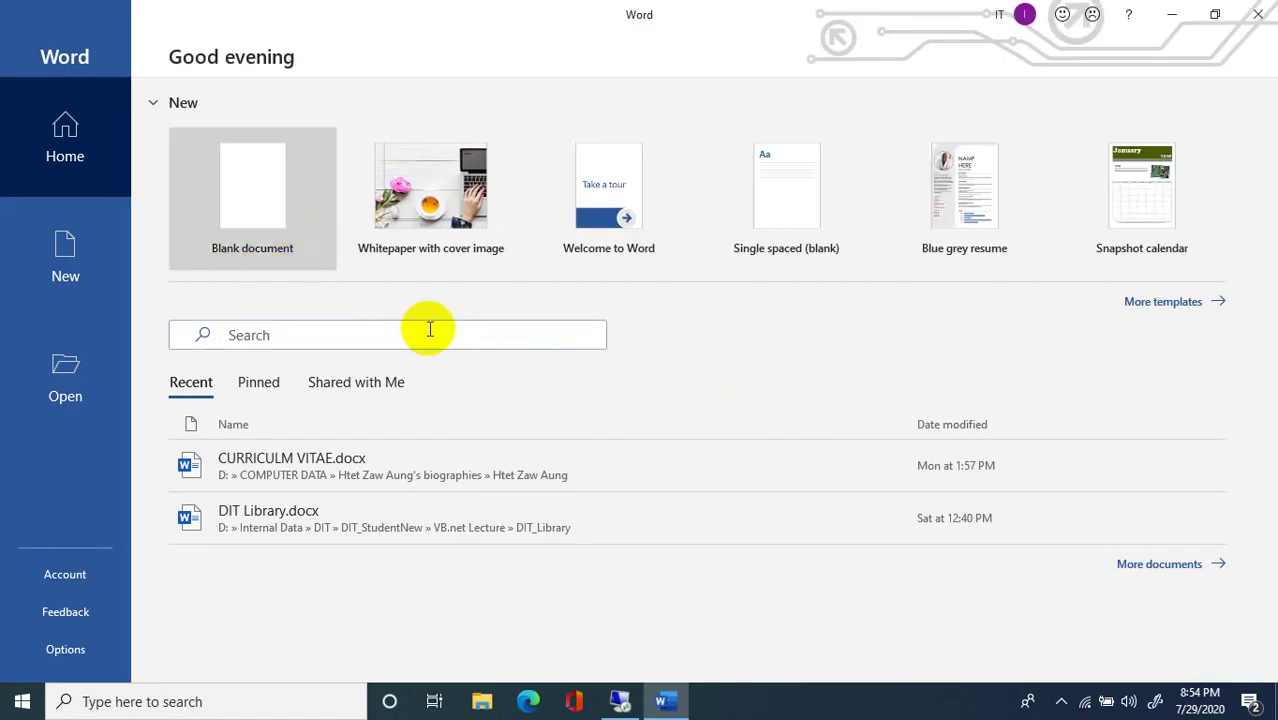
left_click(468, 212)
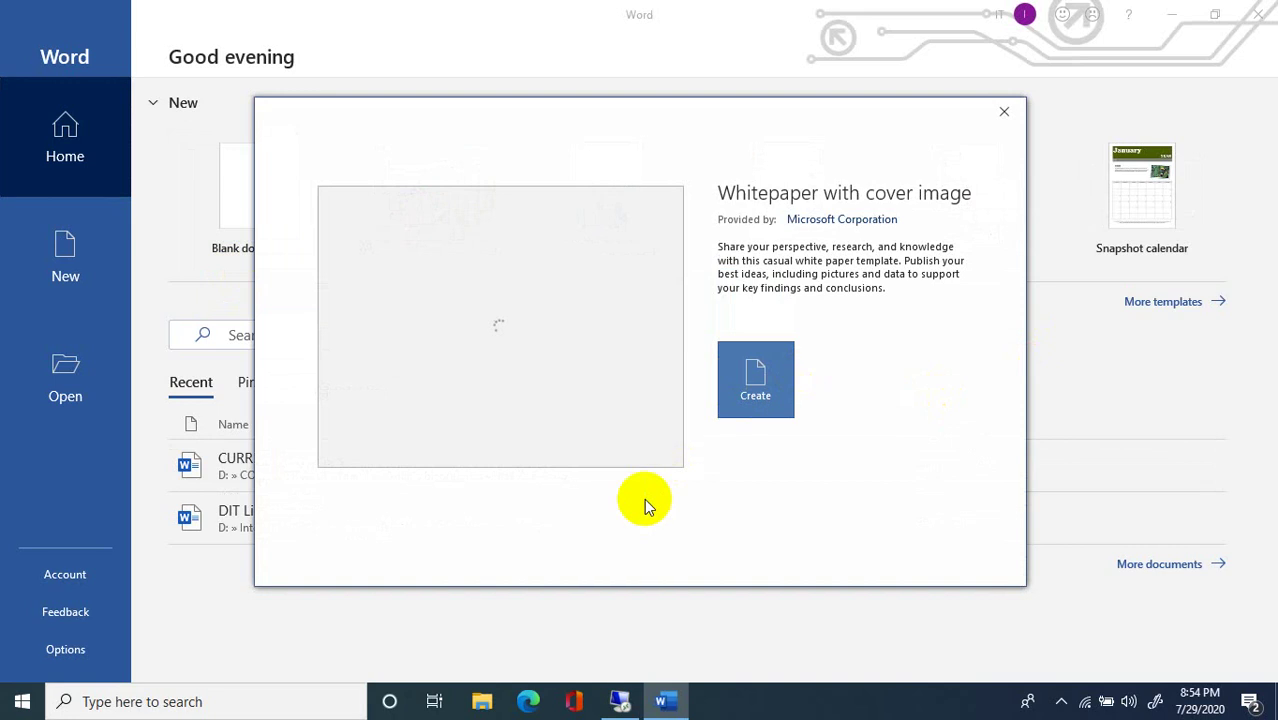
left_click(772, 402)
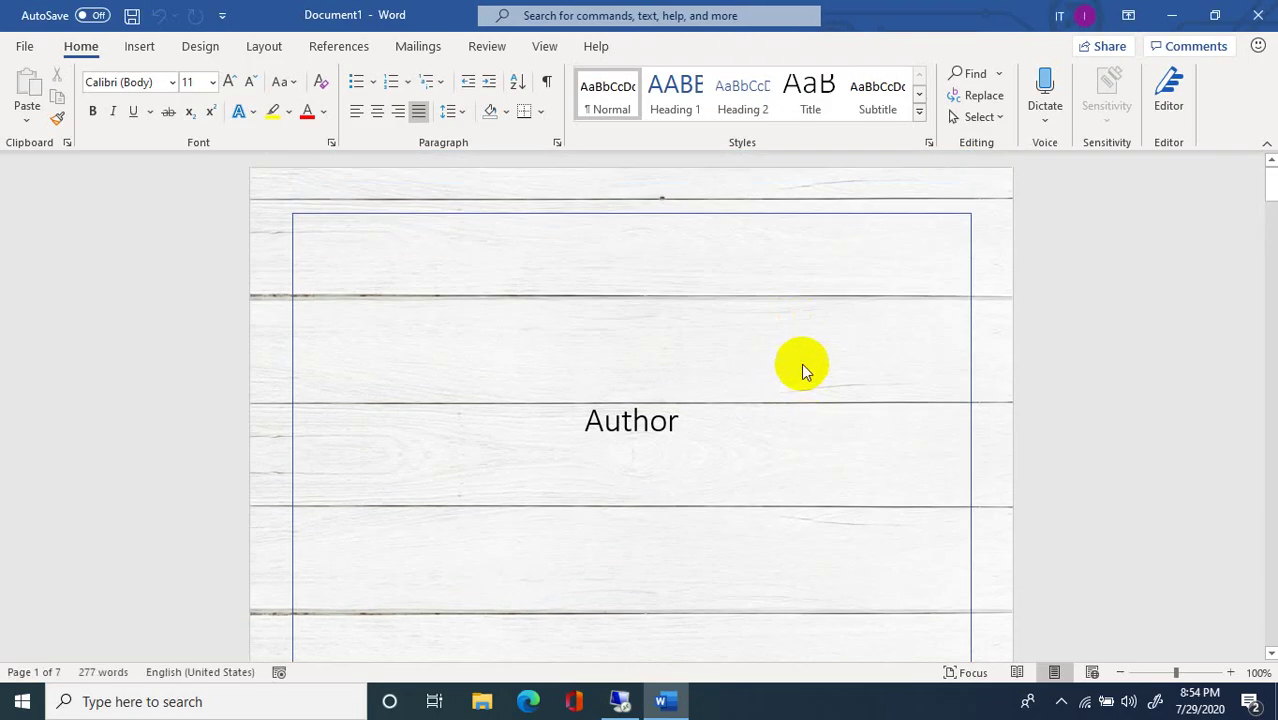
scroll(801, 363, "down", 8)
left_click(1171, 15)
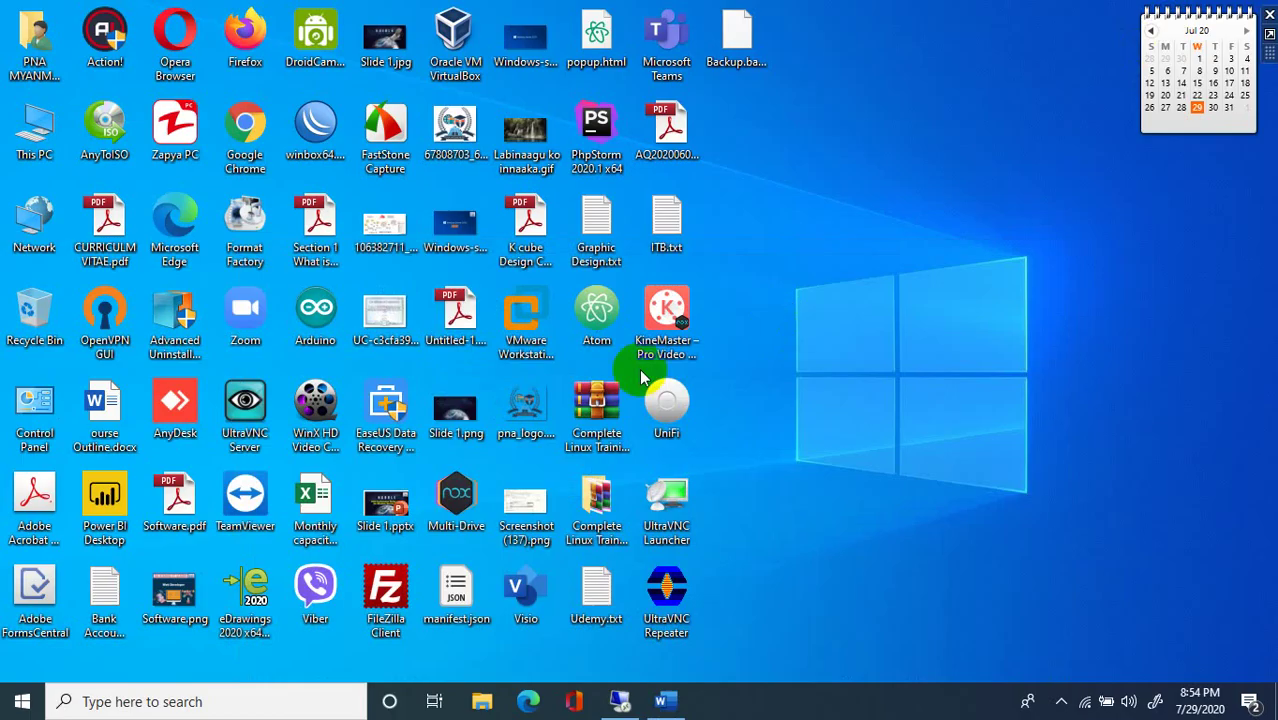
left_click(620, 701)
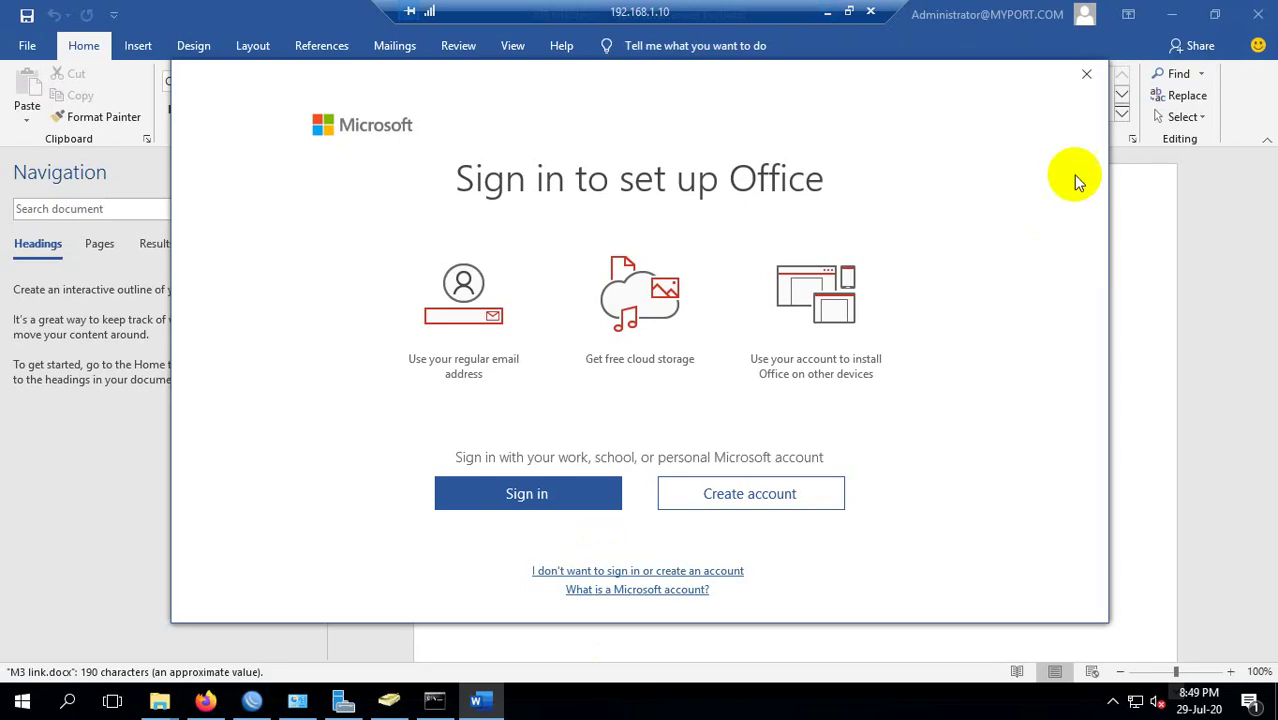
Close Word's sign-in prompt, select the live Infor link's address, and minimize Word.
left_click(1085, 78)
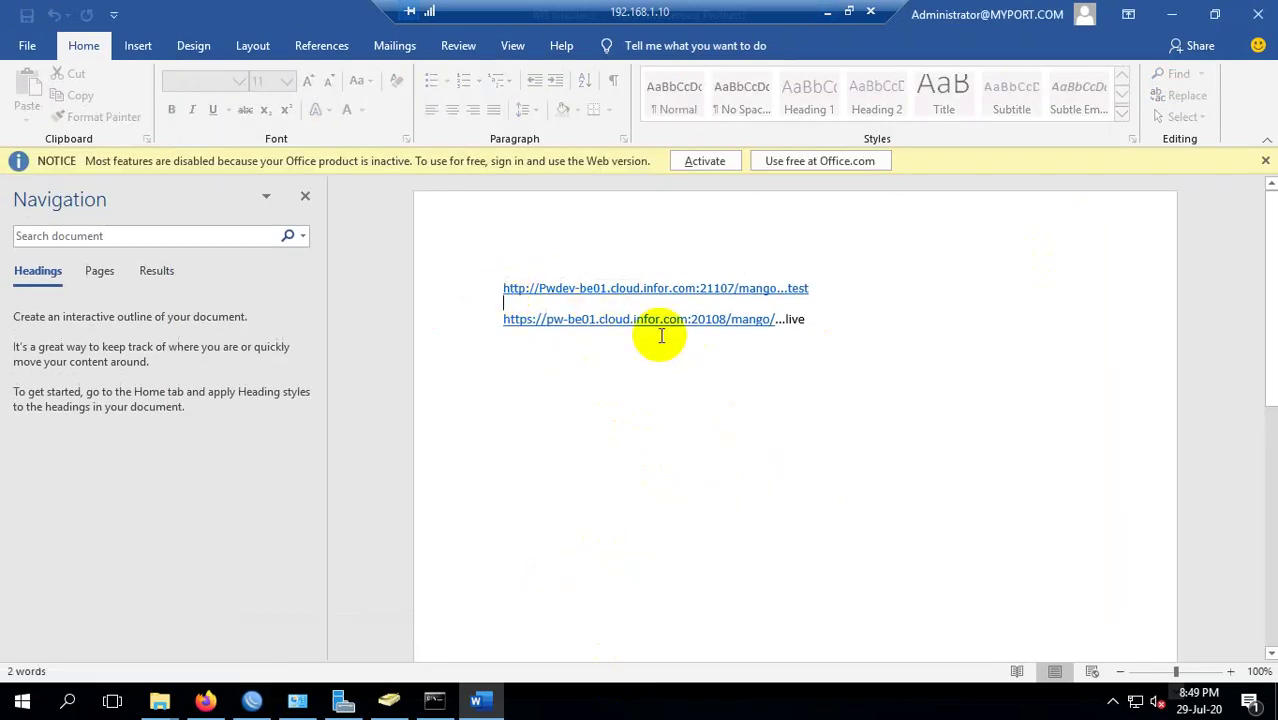
left_click_drag(503, 316, 779, 322)
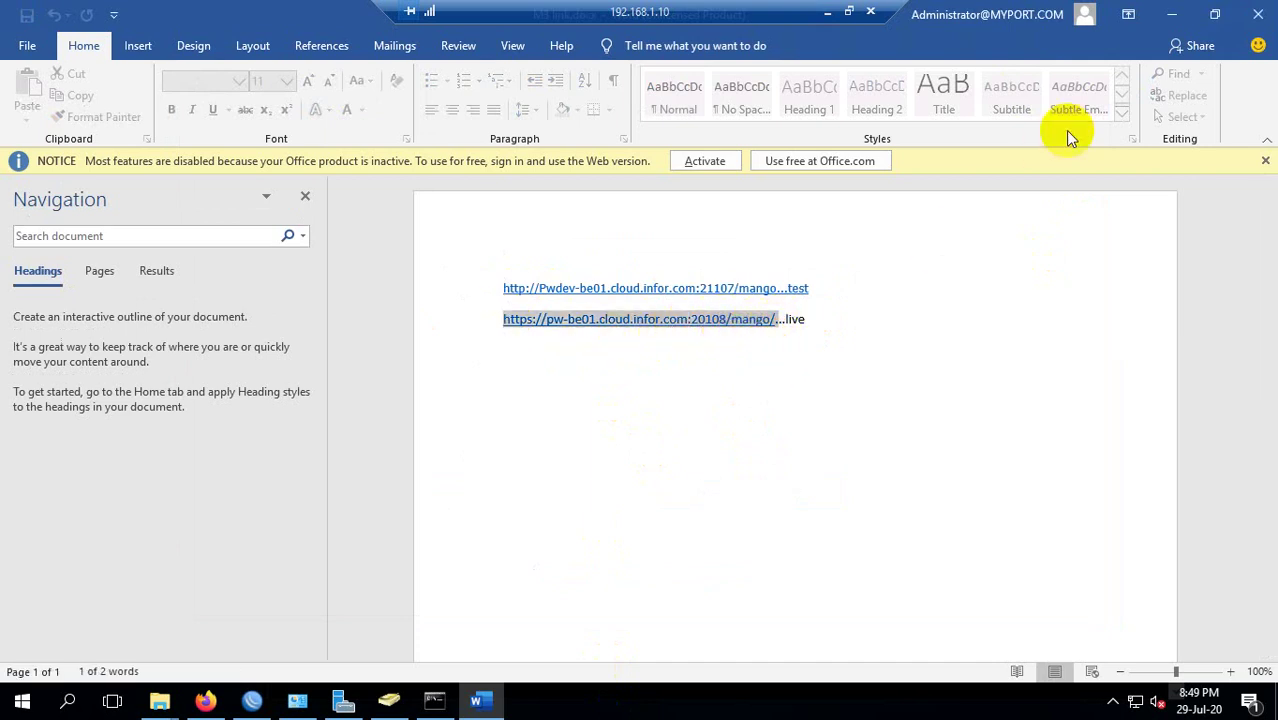
left_click(1173, 14)
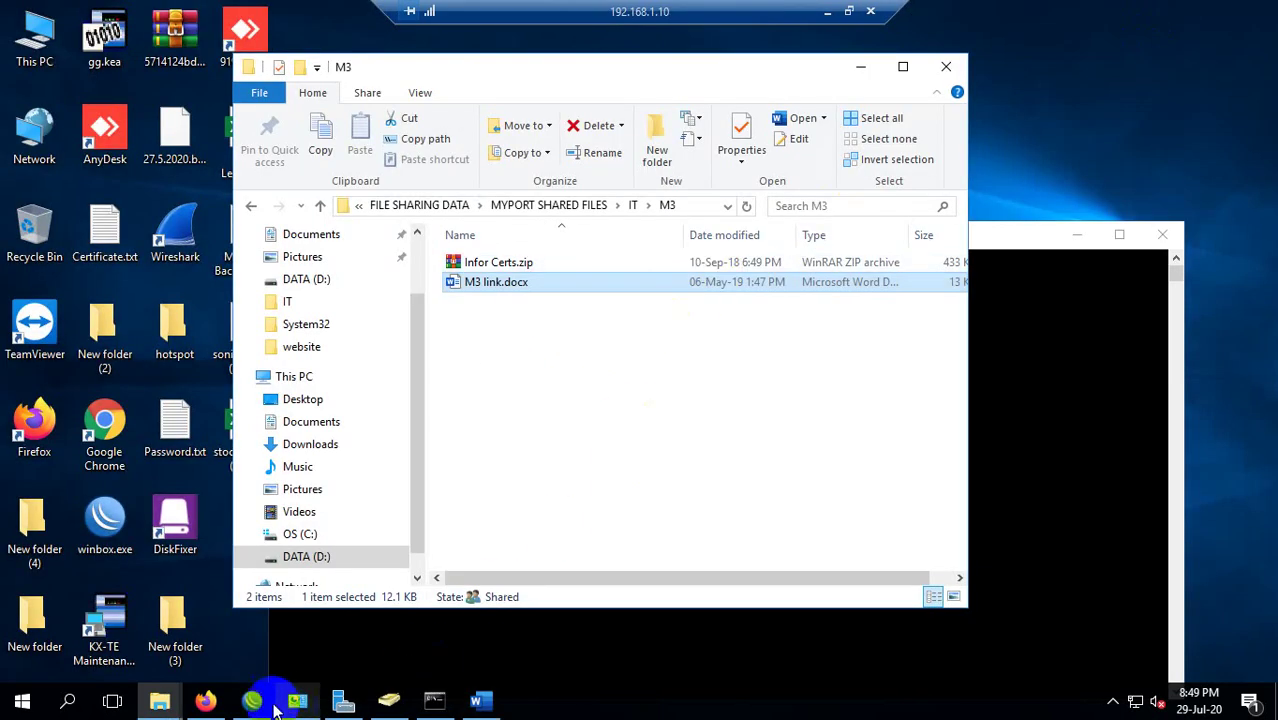
Show the address suggestions on Firefox's new tab, then return to M3 link.docx in Word.
left_click(205, 700)
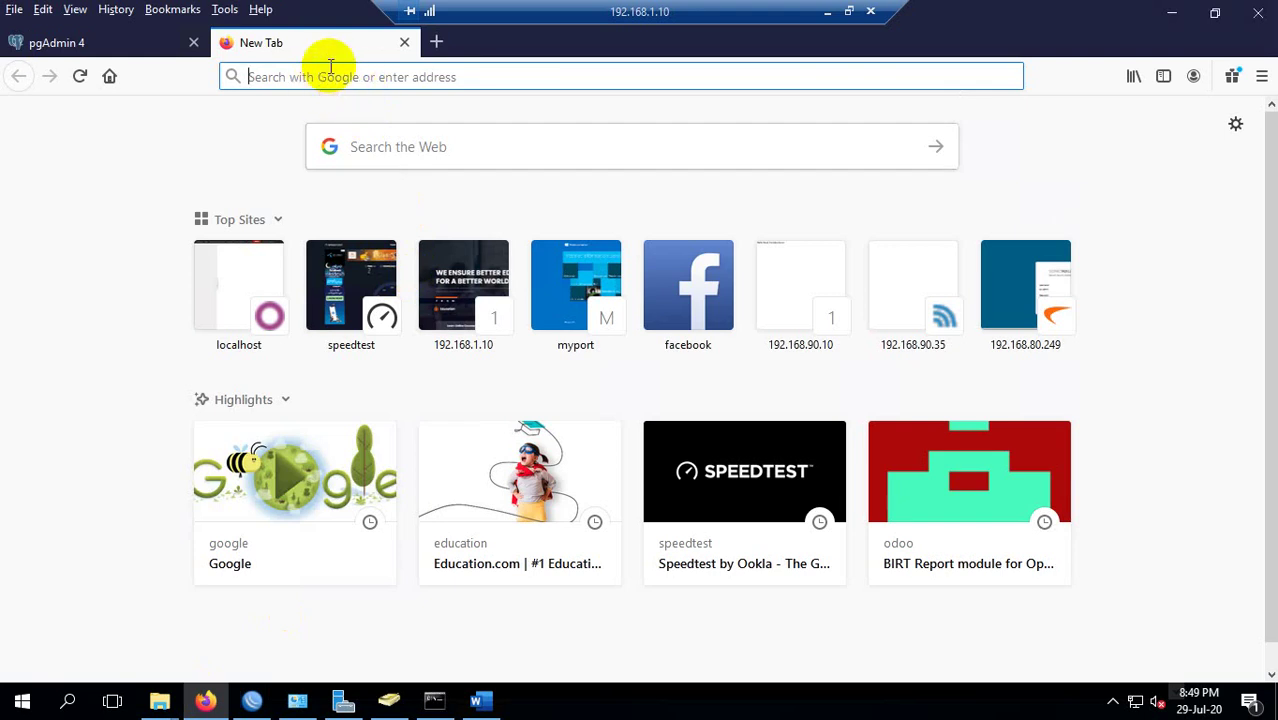
left_click(315, 80)
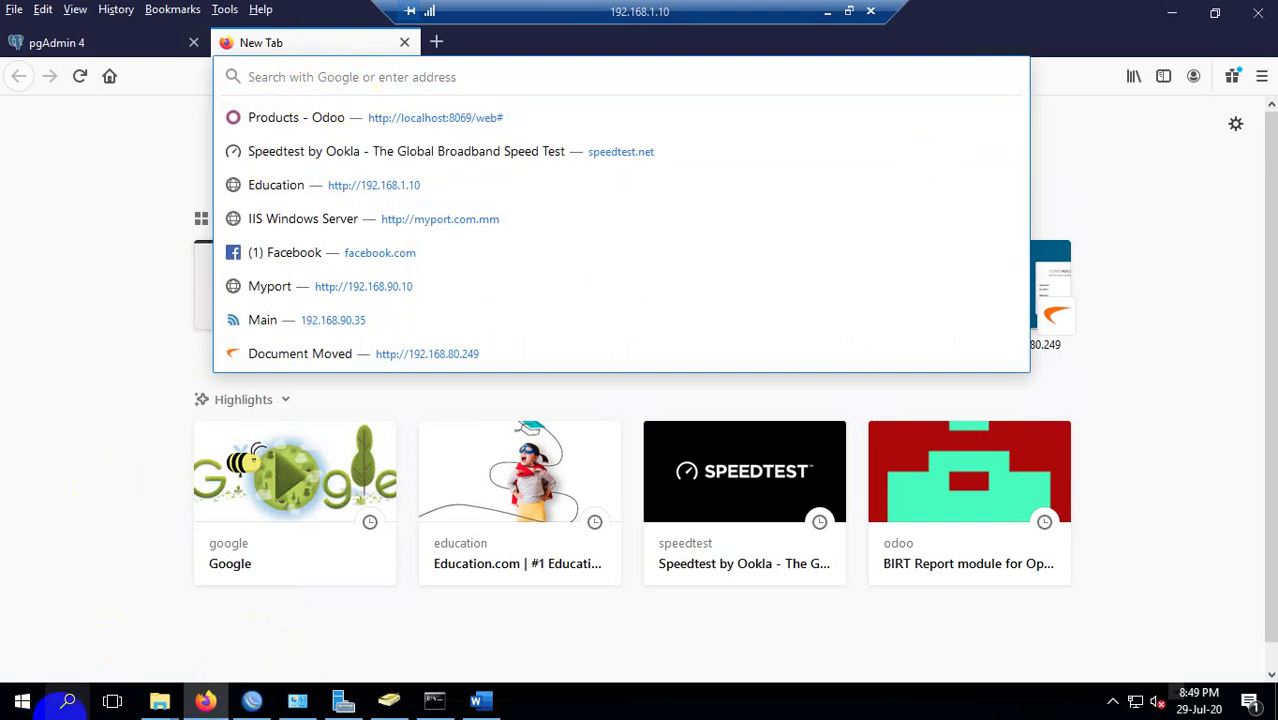
left_click(480, 697)
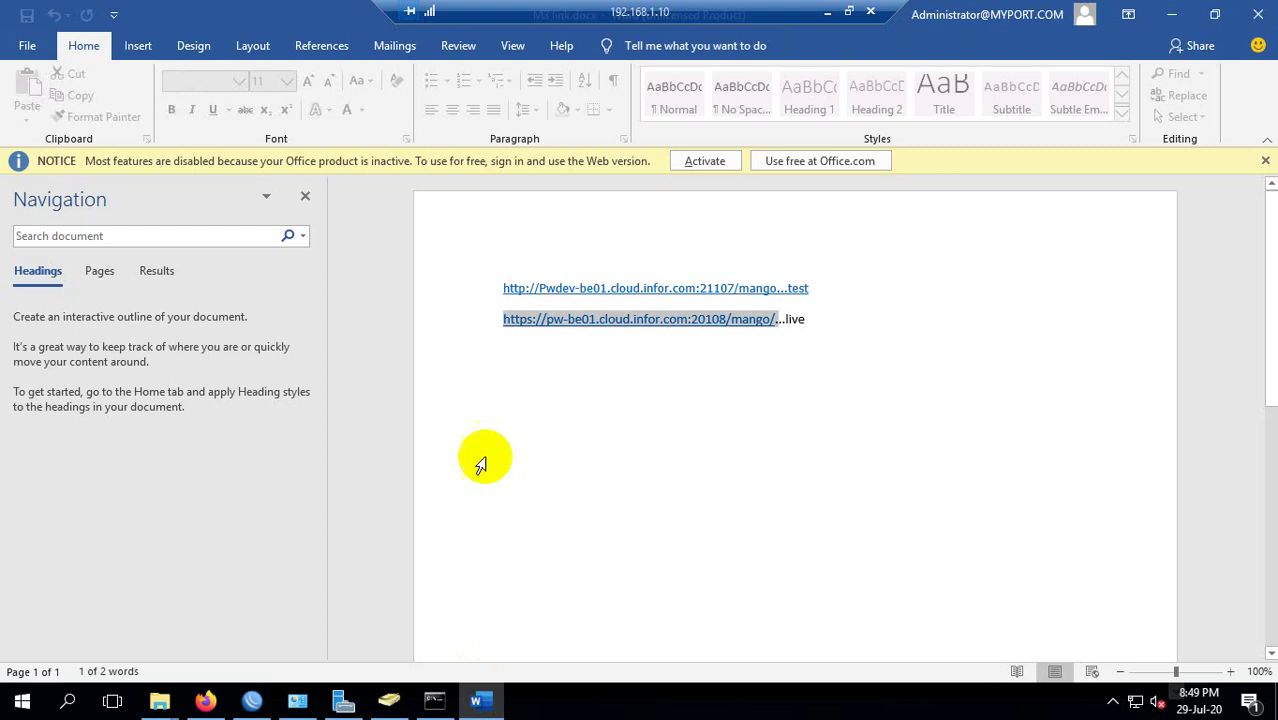
Select the second link's address through mango/ and dismiss the inactive-product notice.
left_click(565, 325)
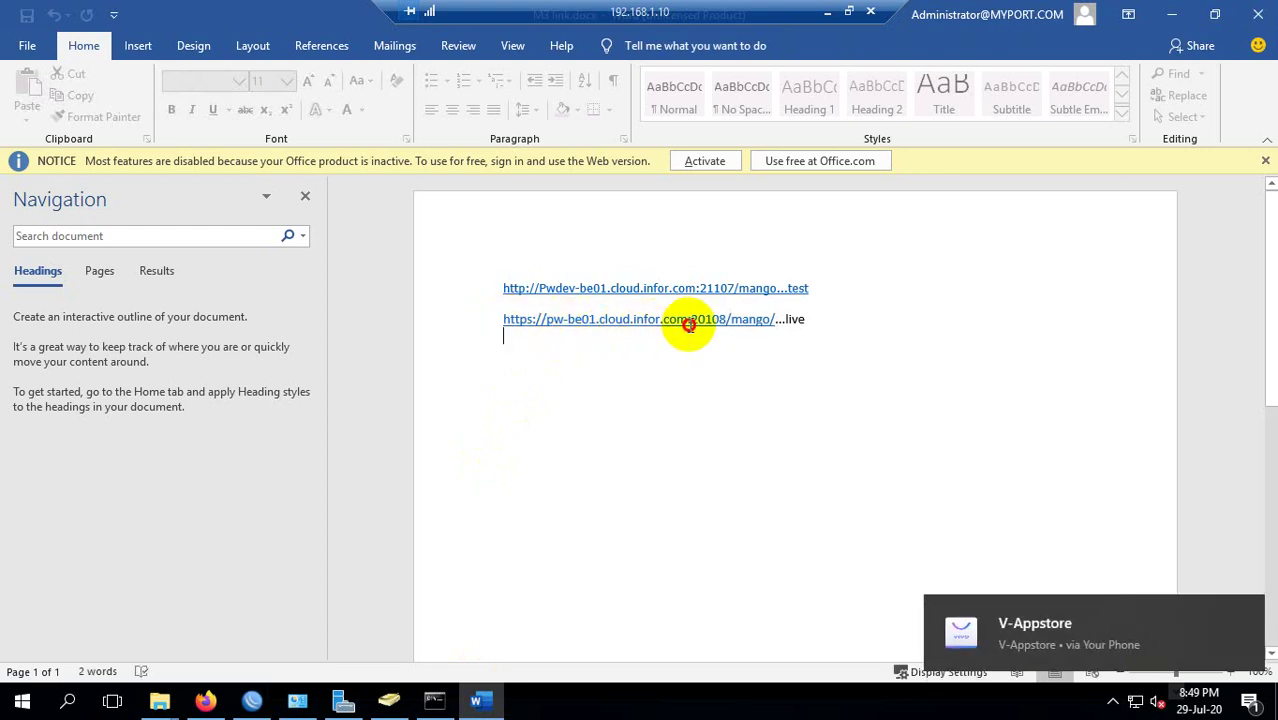
left_click_drag(497, 318, 750, 319)
right_click(740, 318)
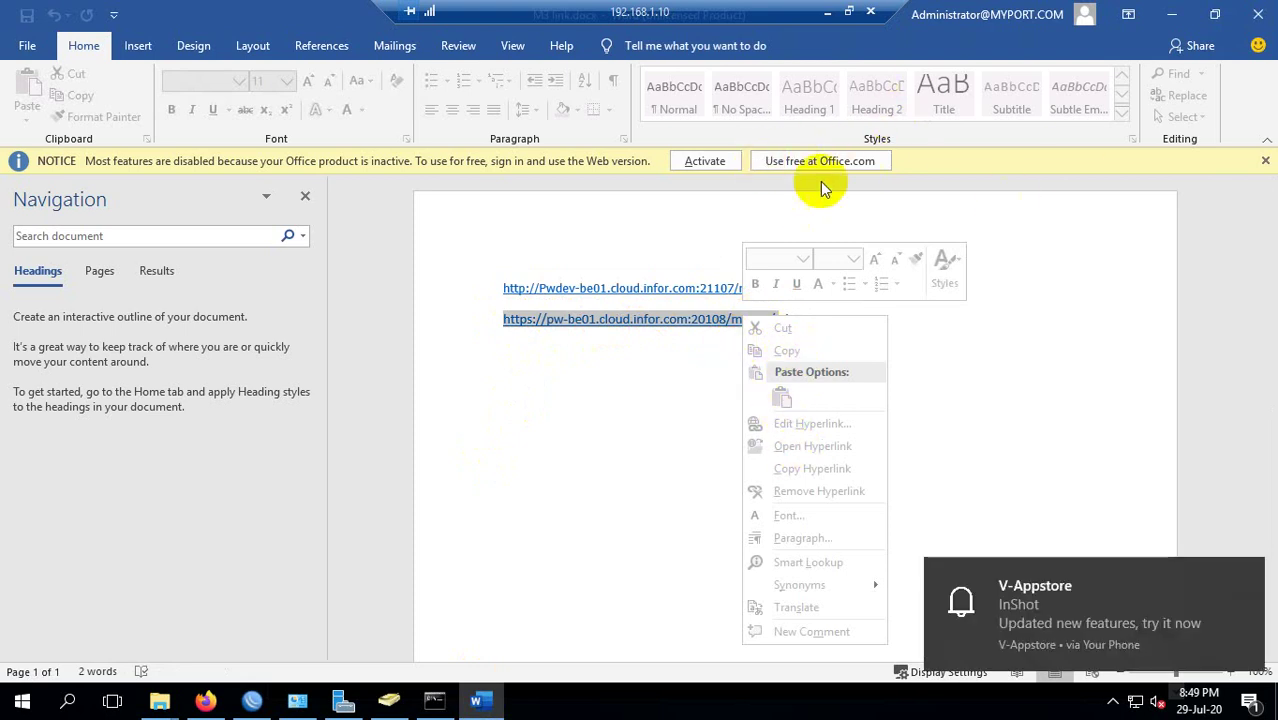
left_click(1261, 160)
left_click(1265, 160)
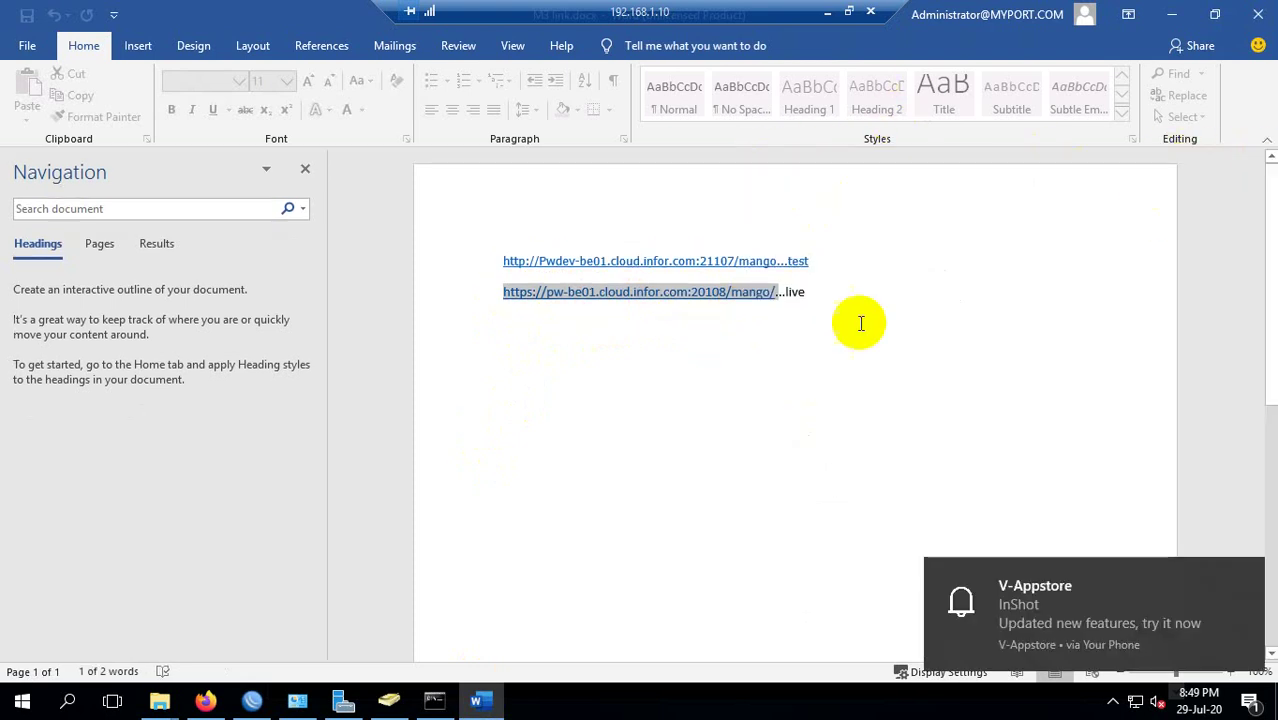
double_click(752, 294)
left_click_drag(503, 293, 776, 291)
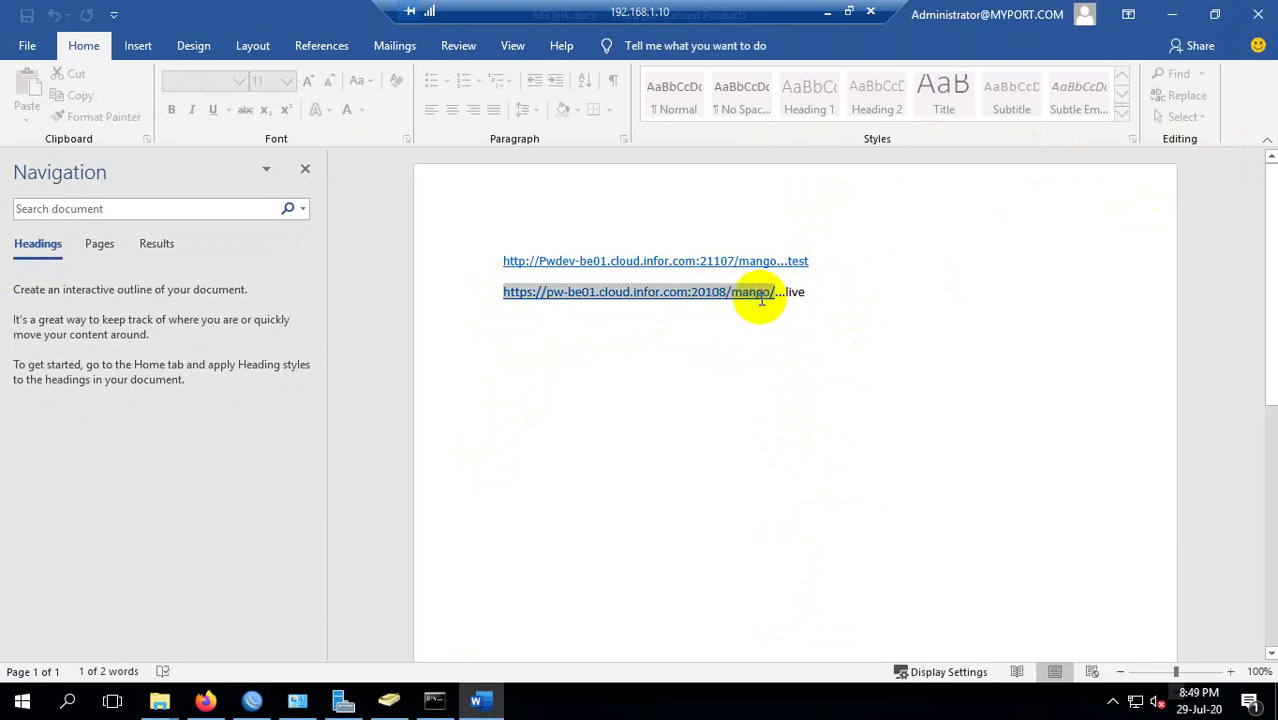
right_click(757, 298)
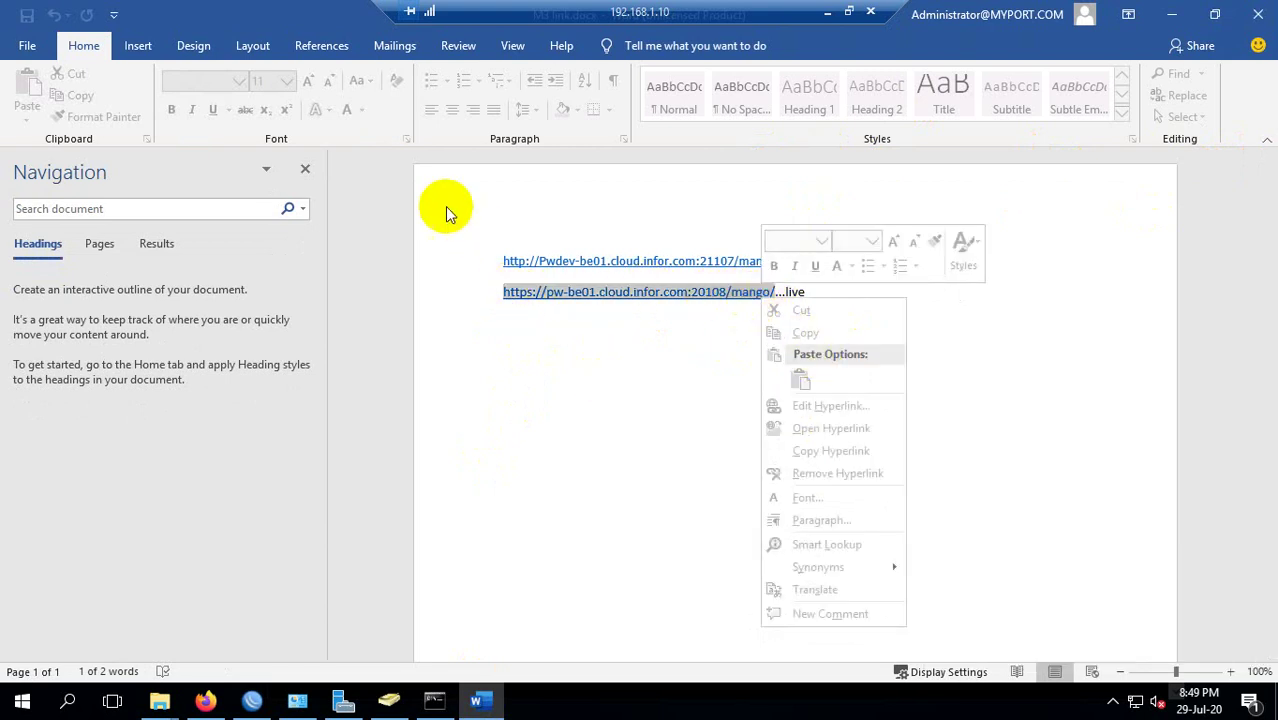
key("Escape")
Close the Navigation pane and view File > Account's Office product status.
left_click(306, 170)
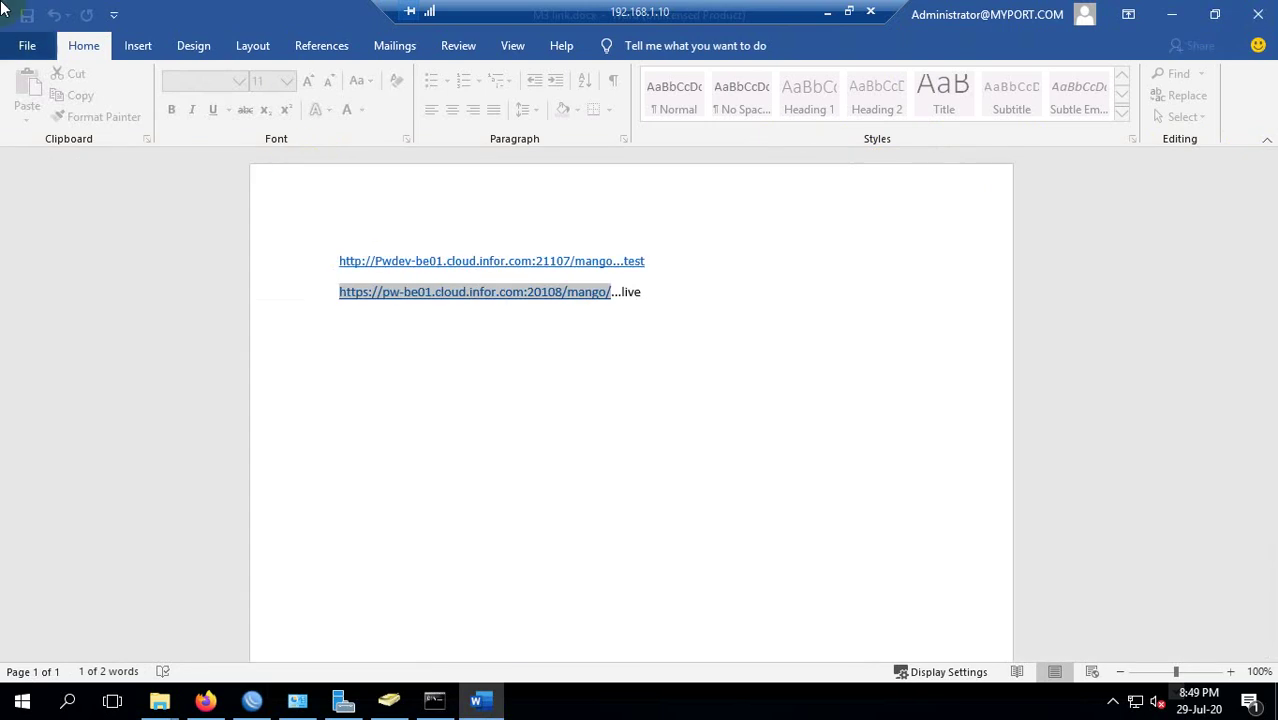
left_click(28, 47)
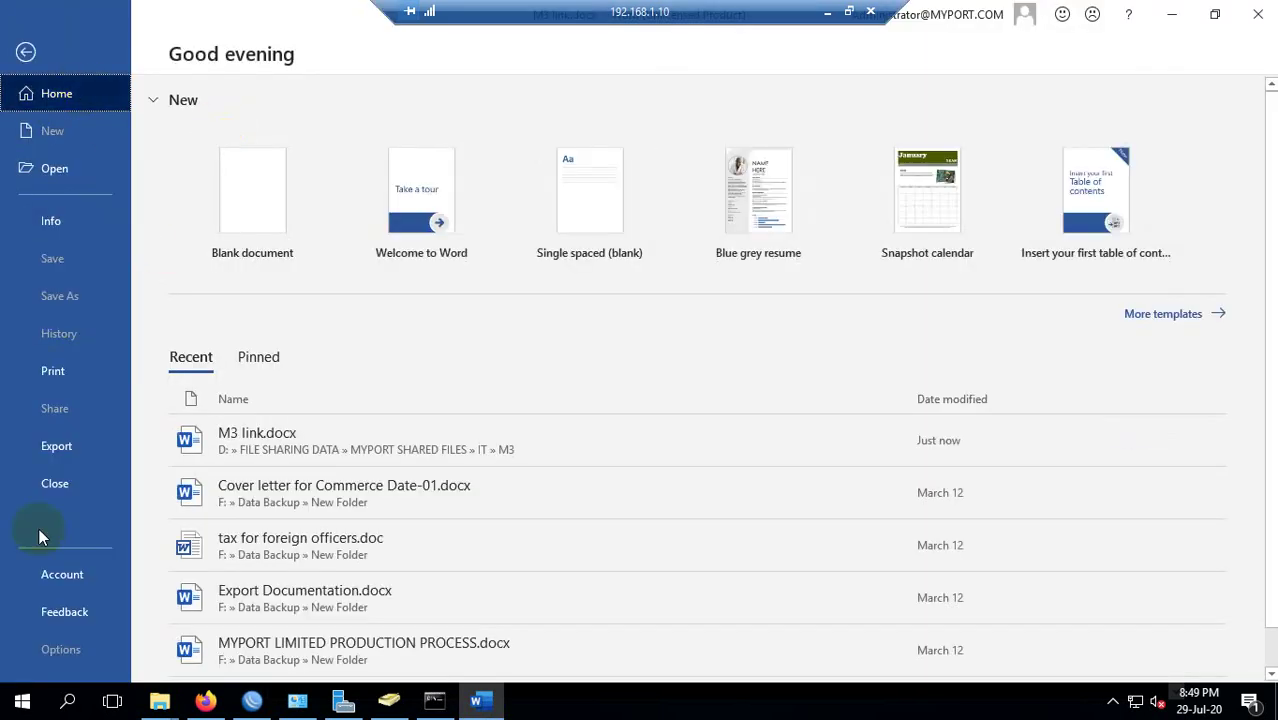
left_click(85, 591)
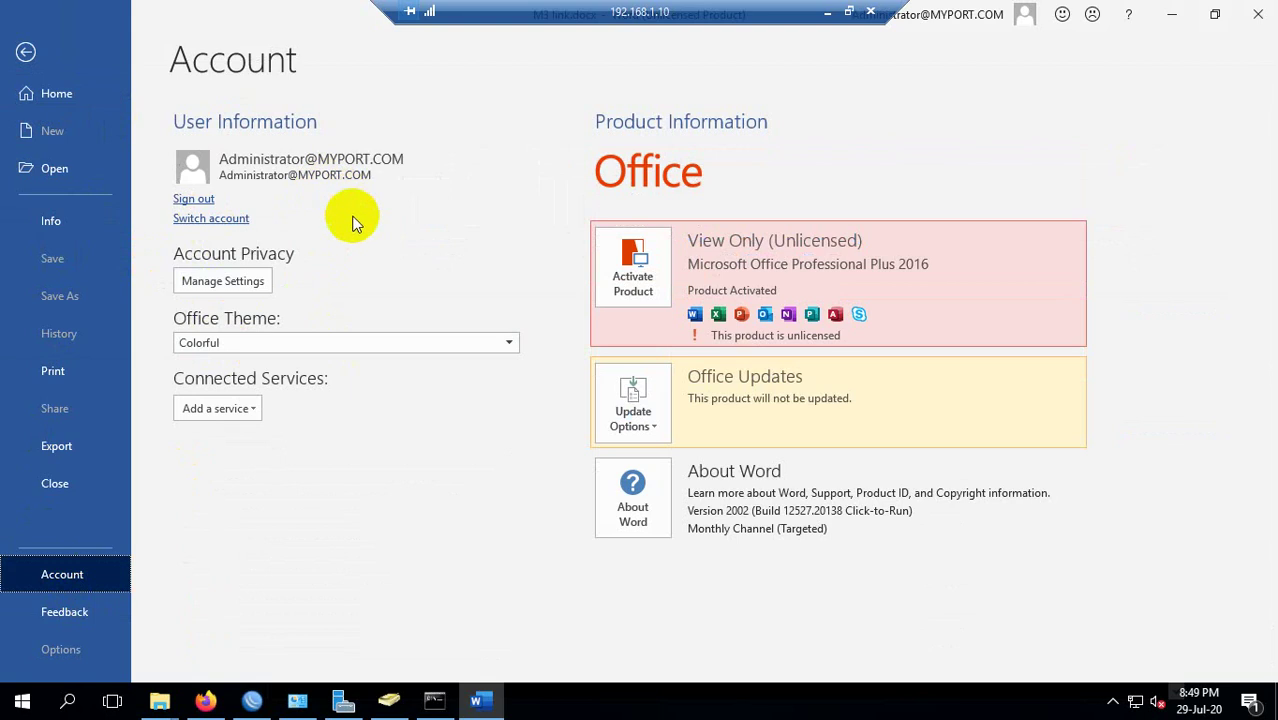
Sign out of Office, then retry sign-in with the account email until the blocked-cookies error.
left_click(194, 198)
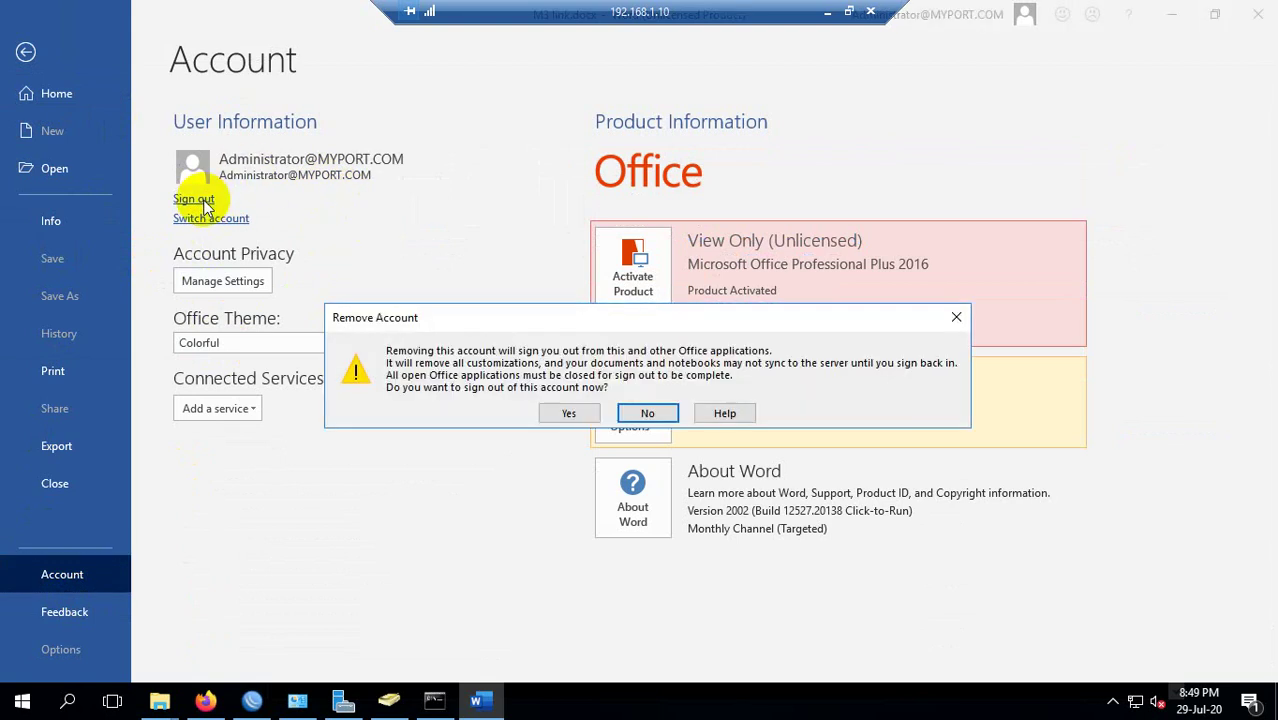
left_click(569, 414)
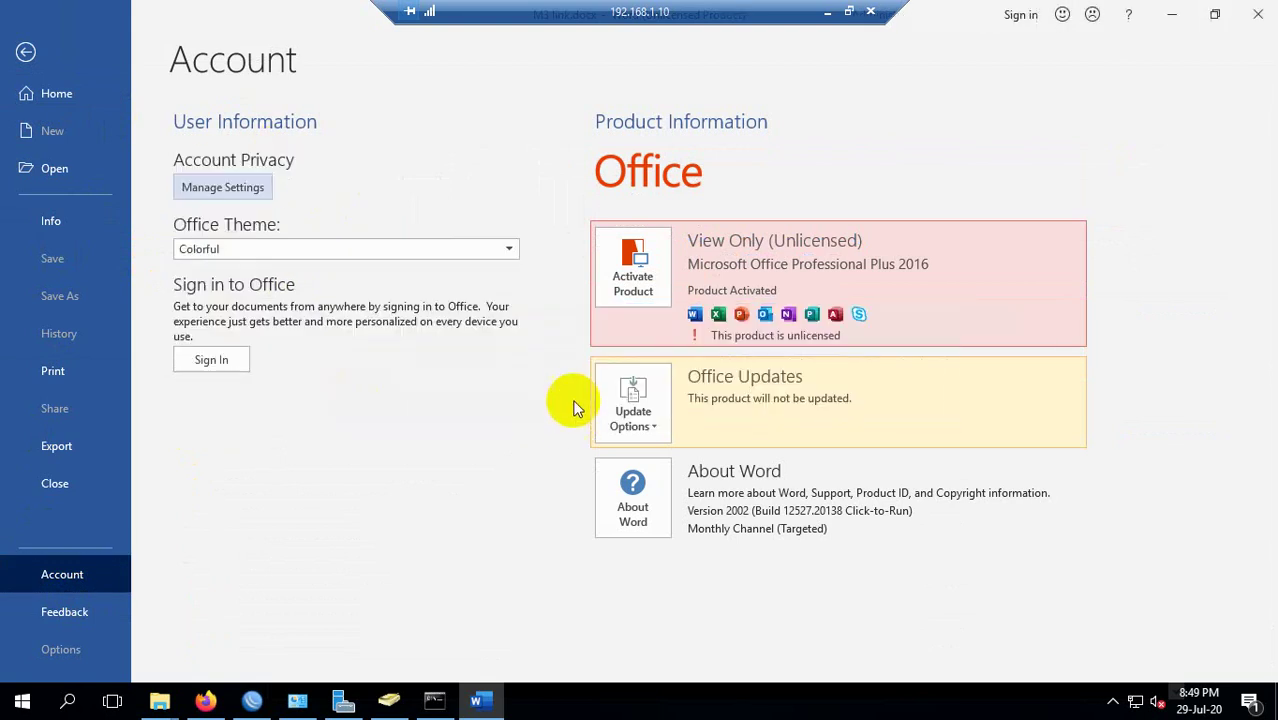
left_click(218, 362)
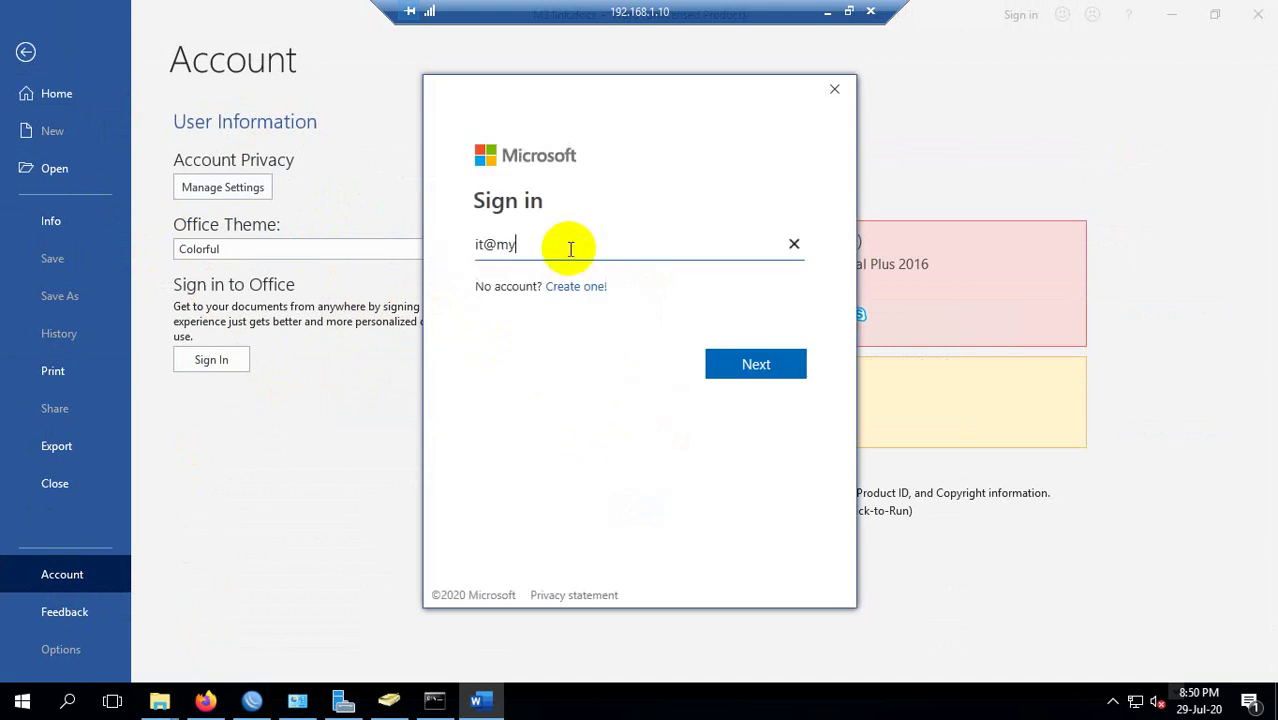
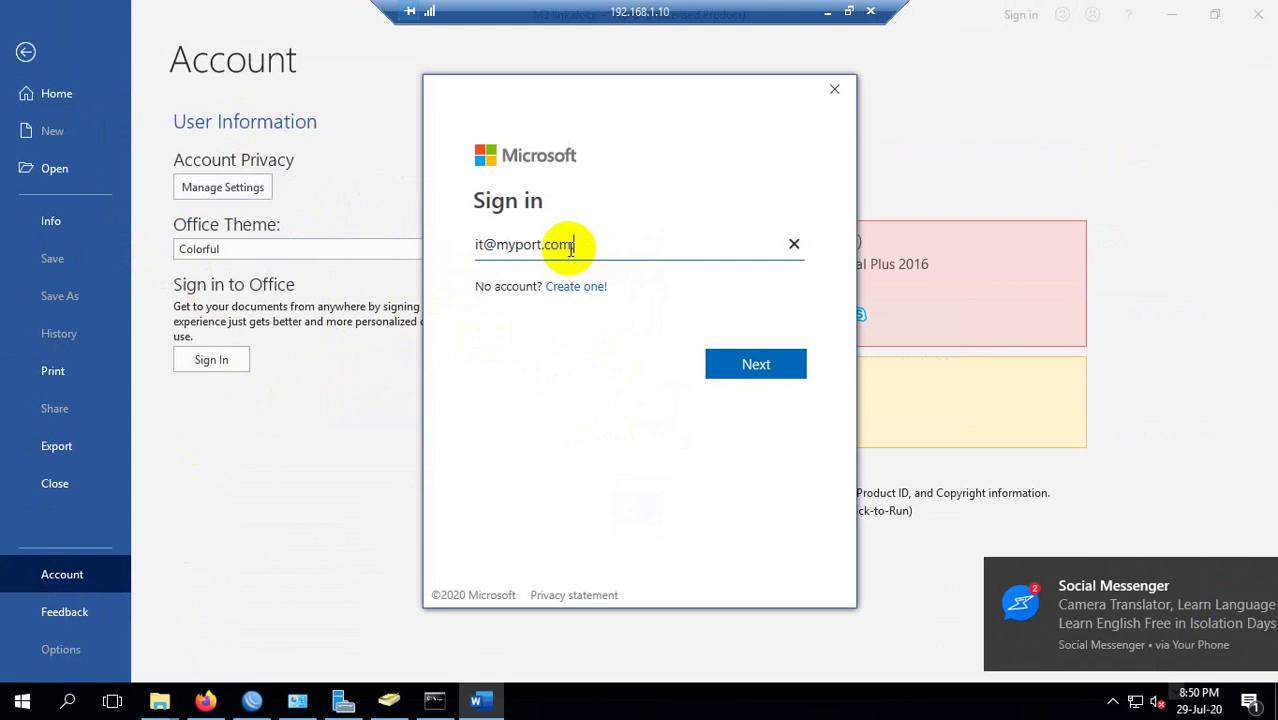
type("mm")
key("Return")
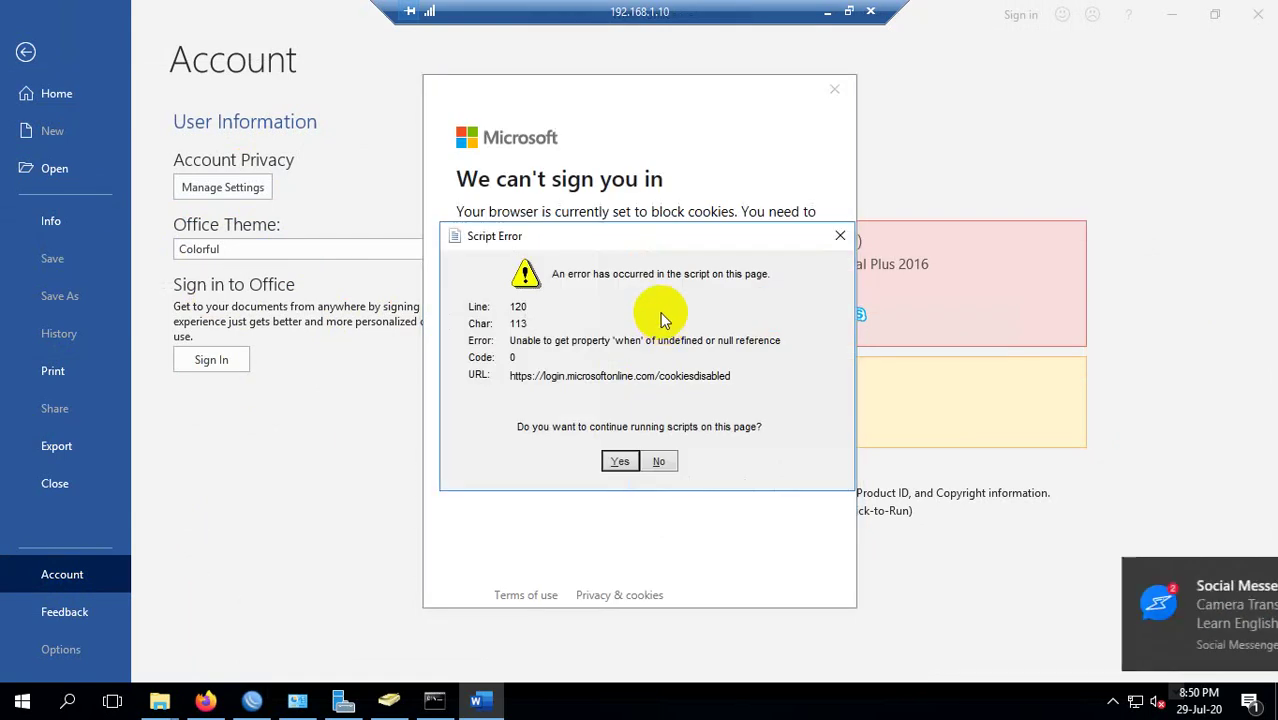
left_click(621, 461)
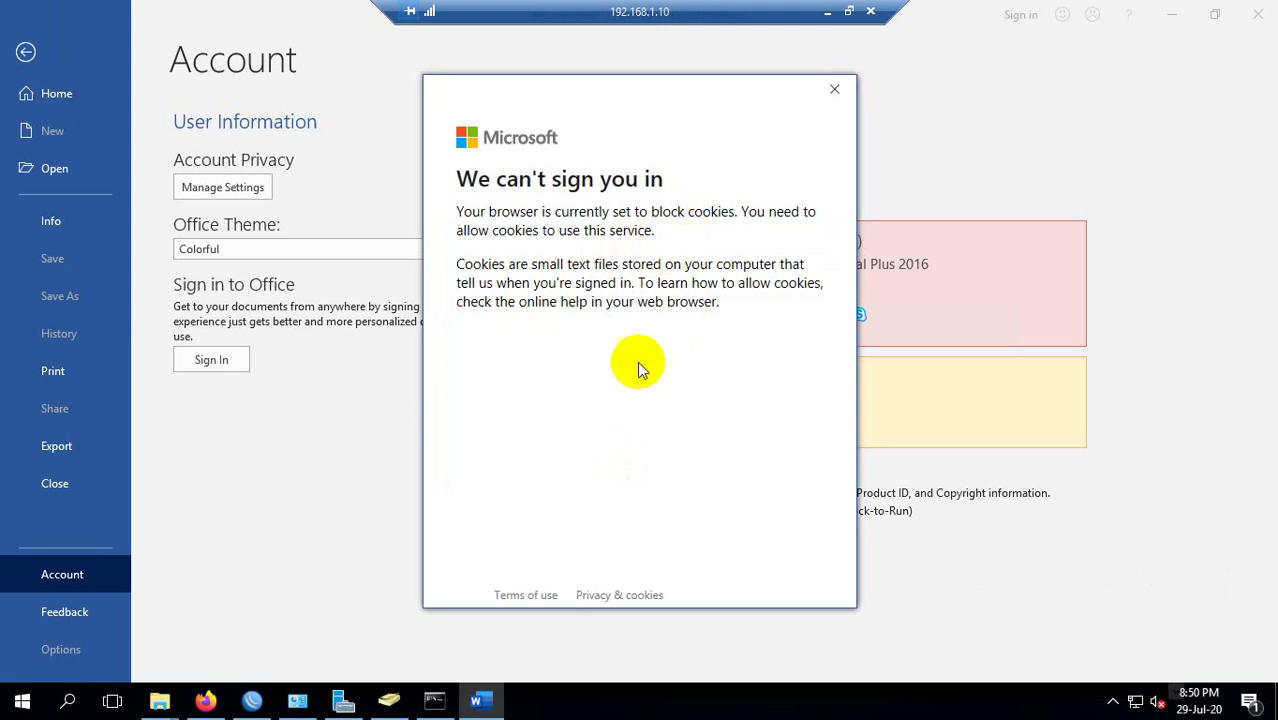
left_click(834, 89)
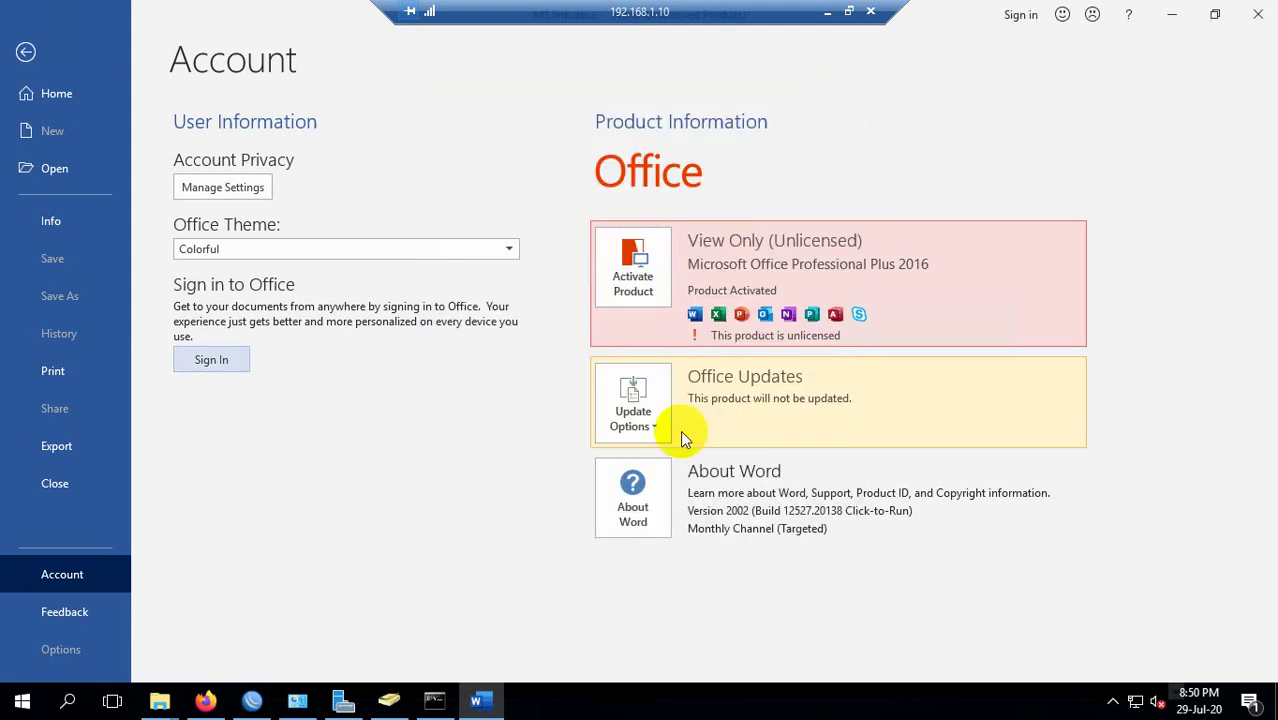
Leave the Account page and close Word.
left_click(26, 52)
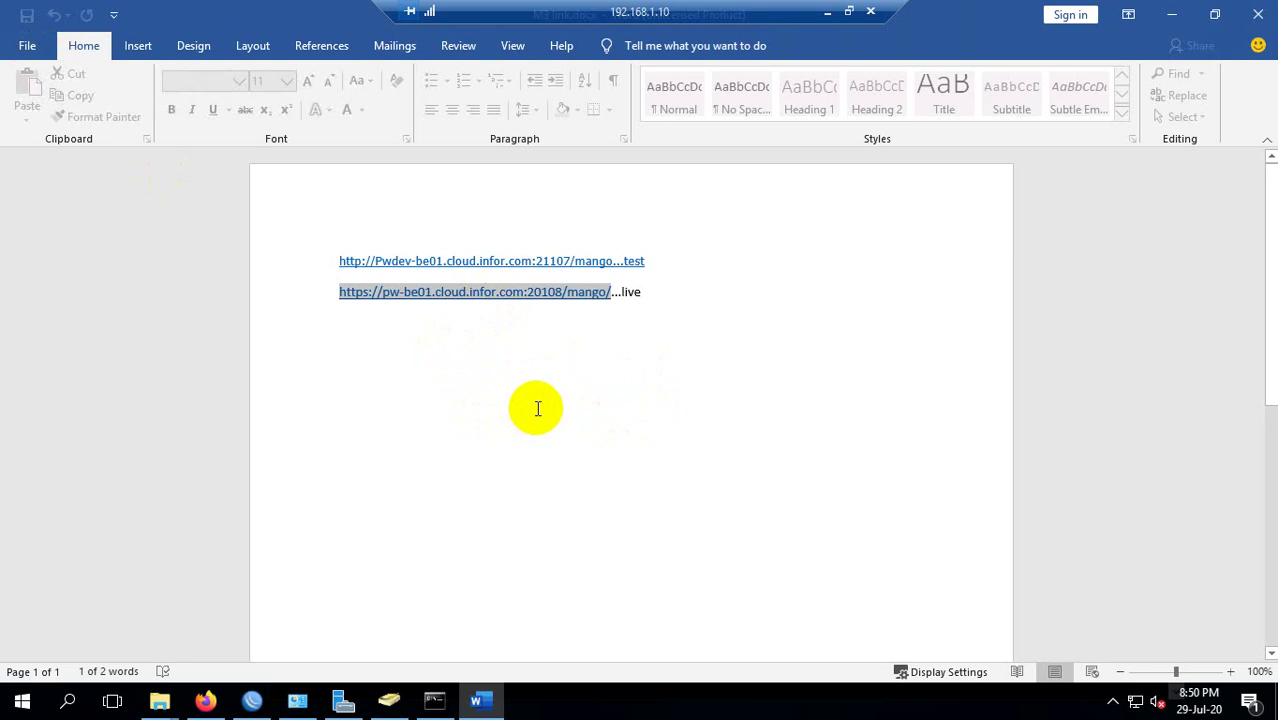
right_click(410, 293)
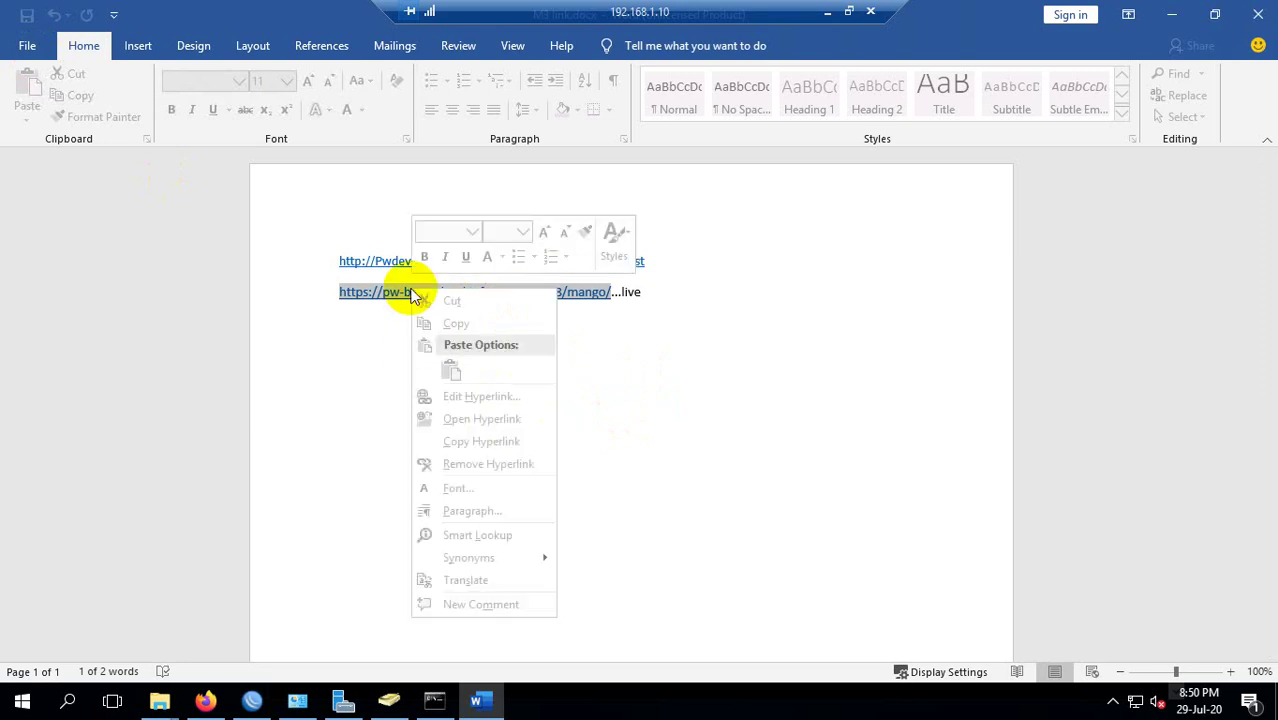
left_click(450, 317)
left_click(1258, 14)
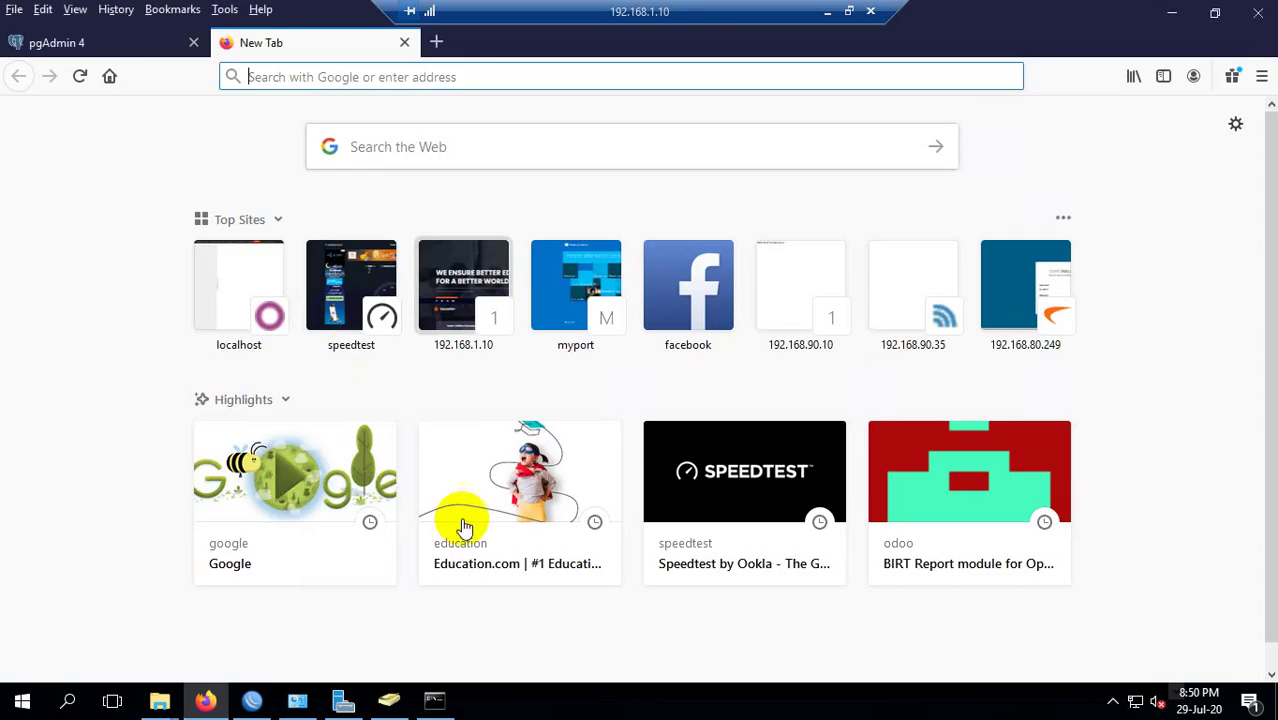
Open M3 link.docx from the M3 folder with WordPad via Open with > More apps.
mouse_move(160, 699)
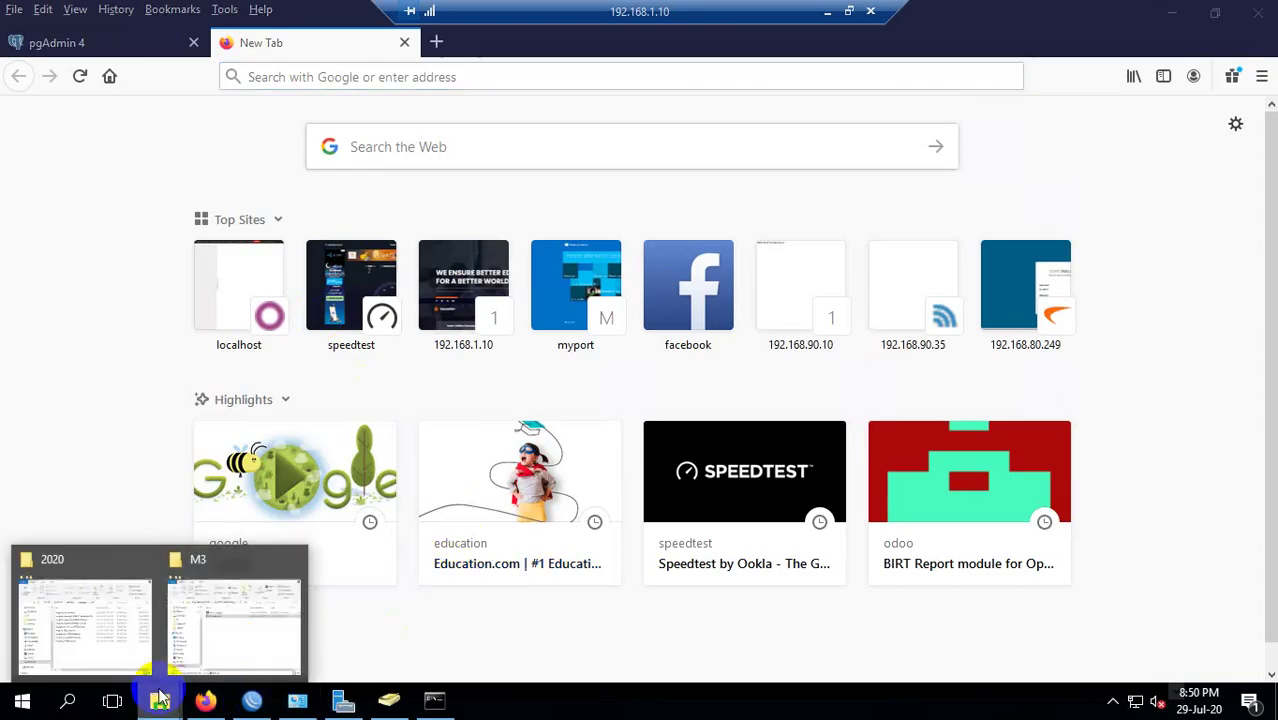
left_click(228, 635)
right_click(465, 288)
key("Escape")
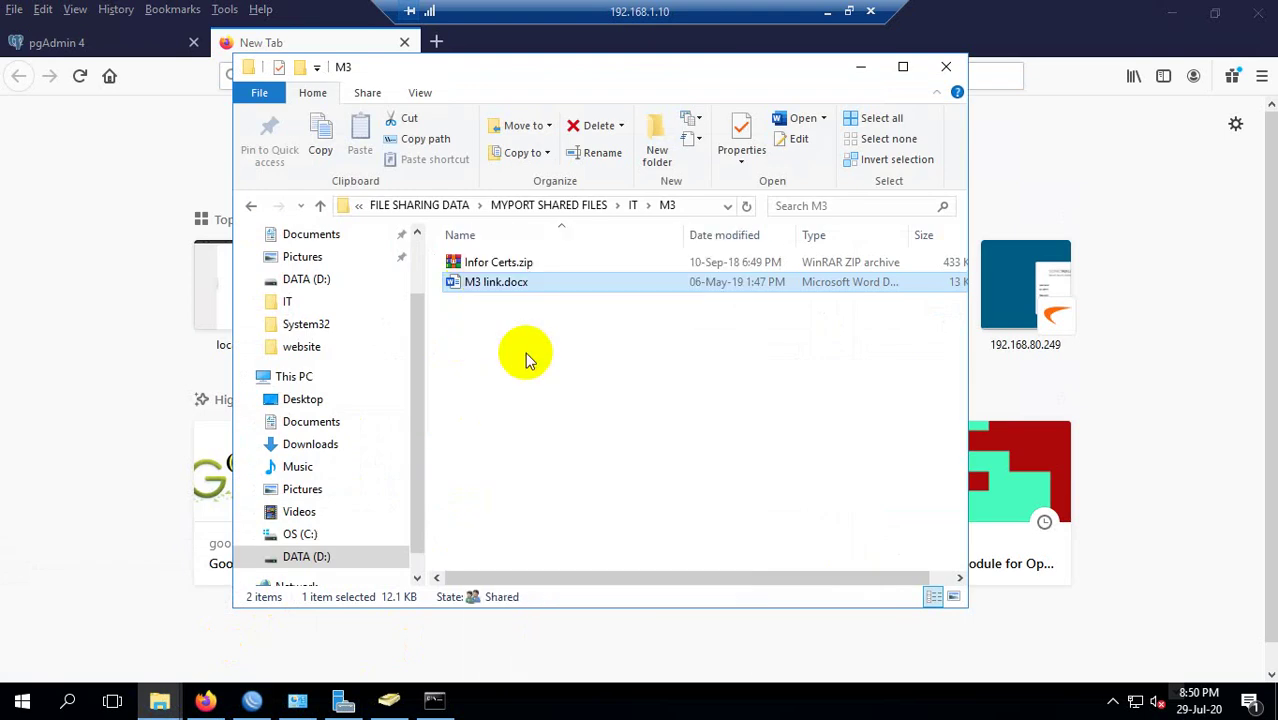
right_click(480, 285)
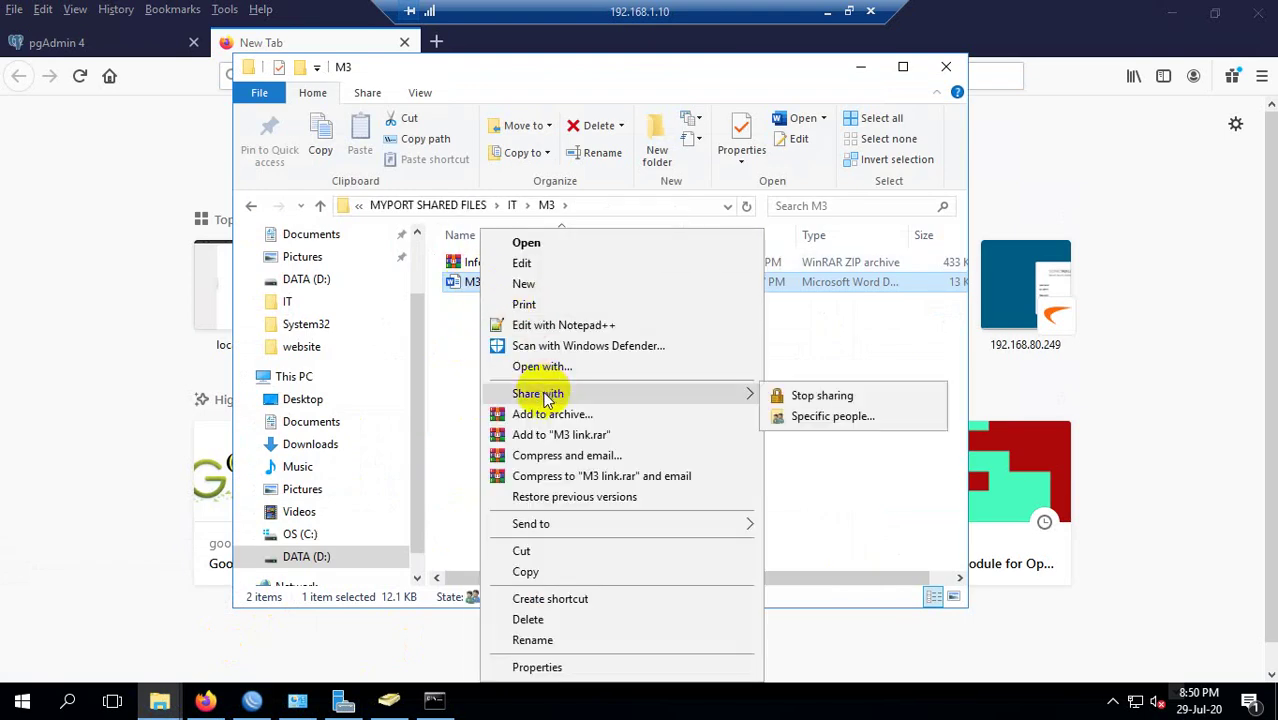
left_click(542, 366)
left_click(545, 370)
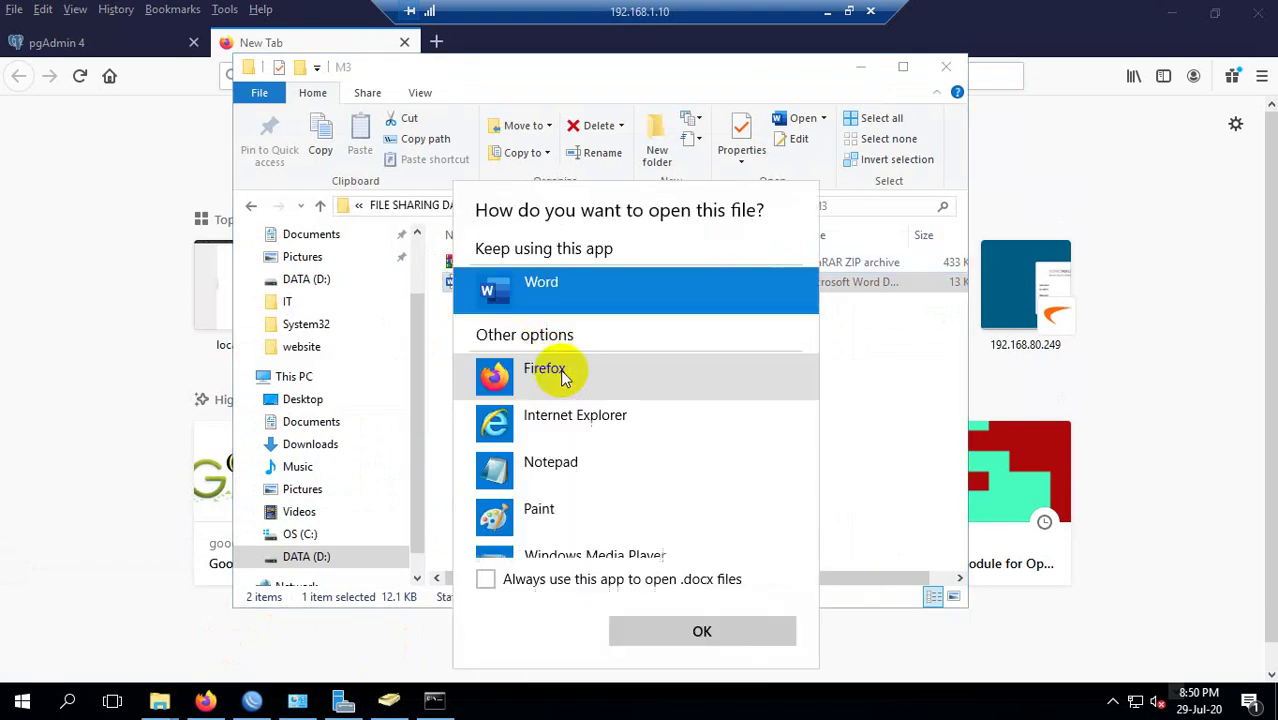
scroll(596, 368, "down", 3)
left_click(551, 500)
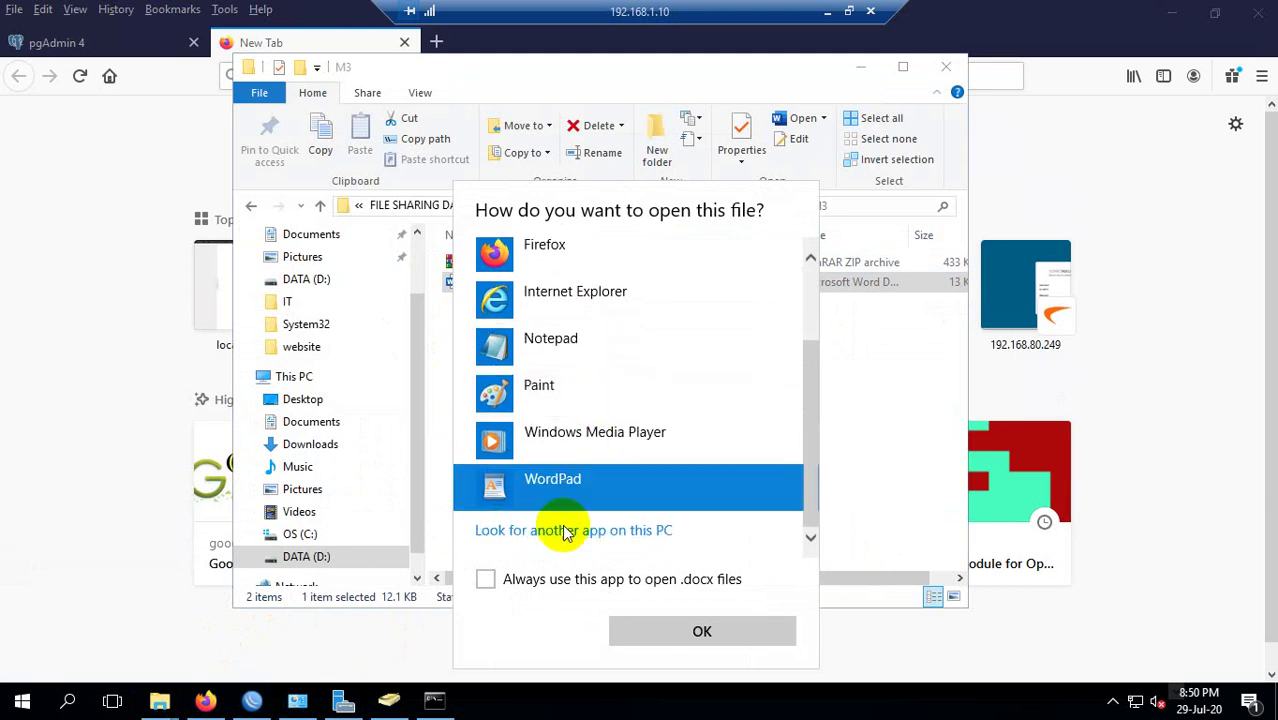
left_click(665, 630)
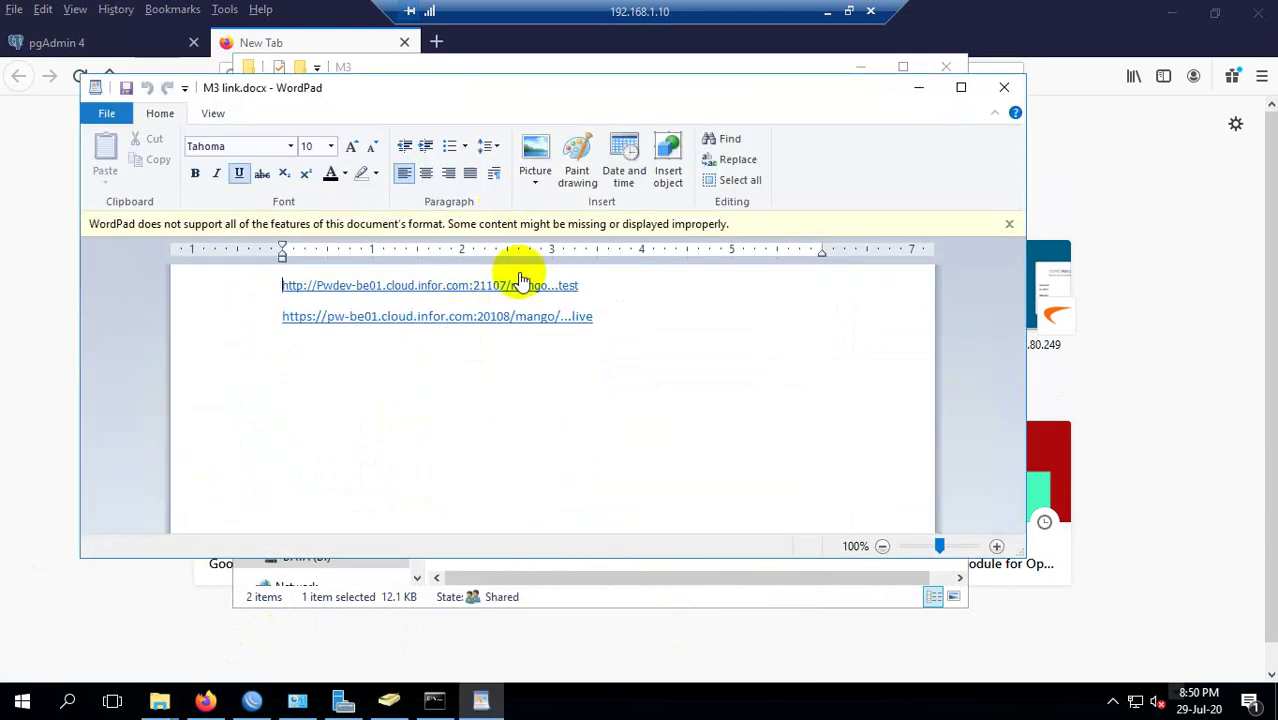
Select and copy the second link in WordPad.
double_click(279, 318)
left_click(285, 317)
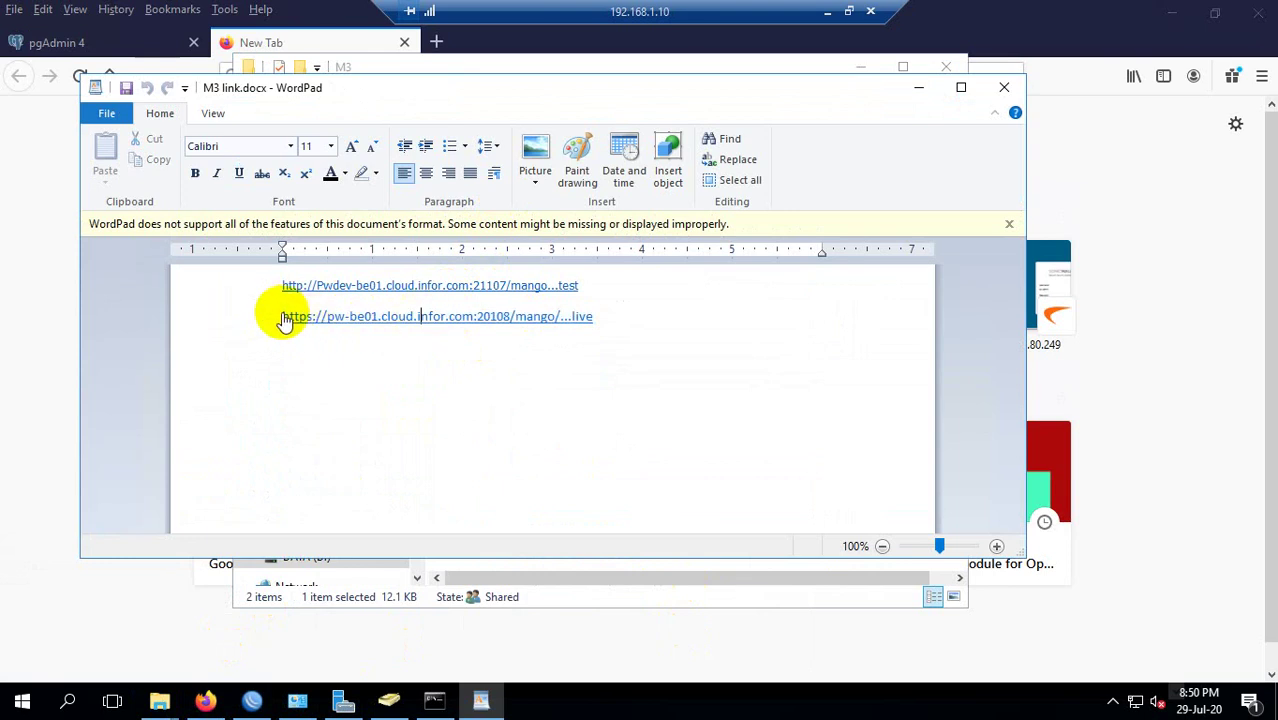
double_click(285, 317)
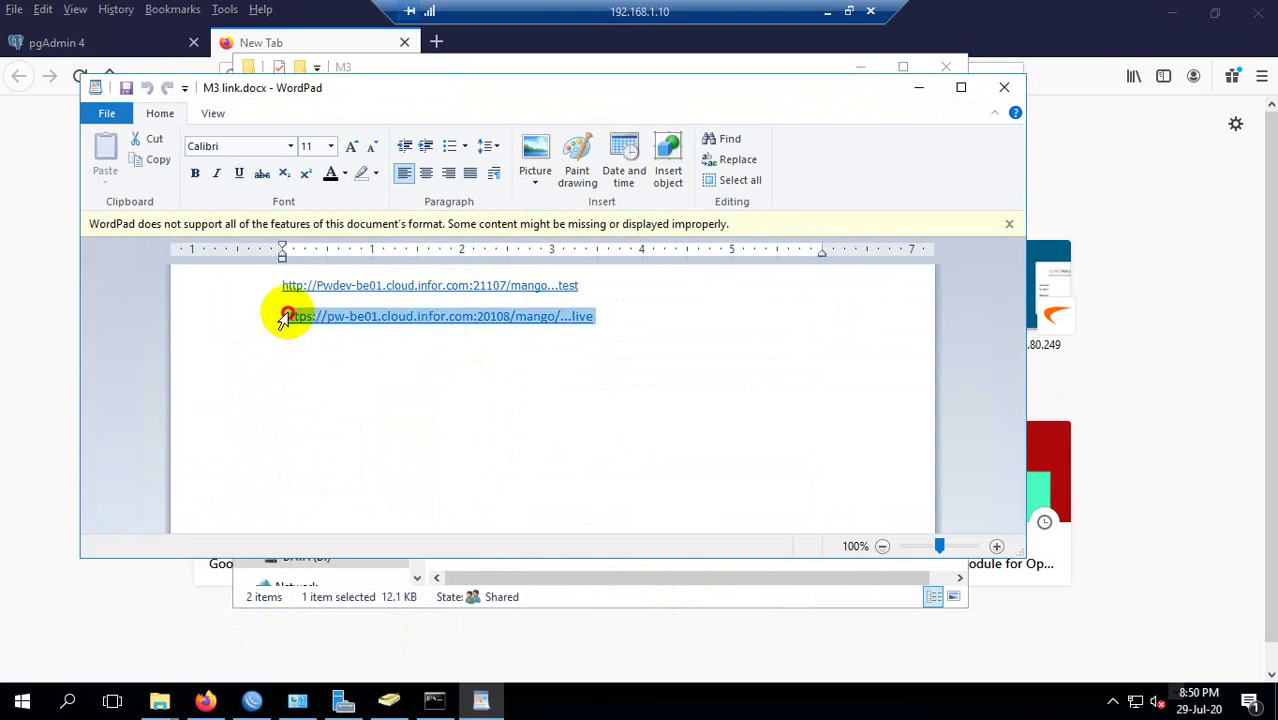
right_click(470, 326)
left_click(500, 353)
left_click(551, 340)
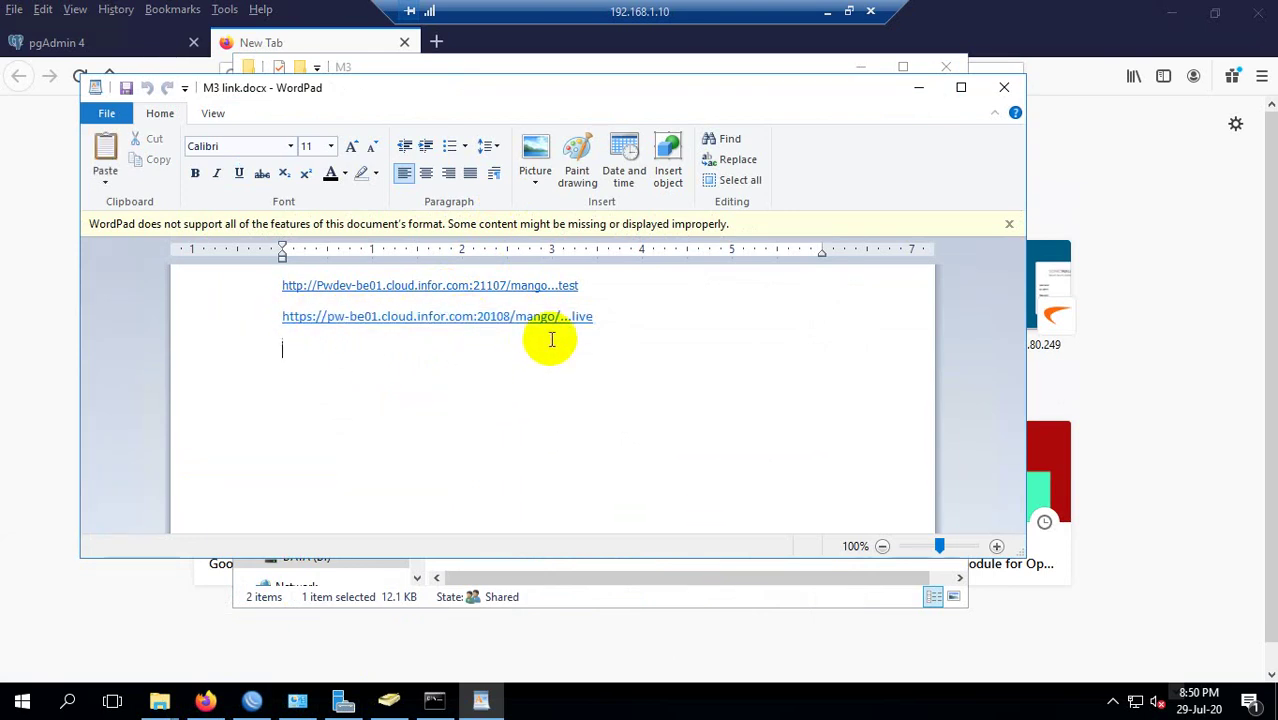
left_click(515, 320)
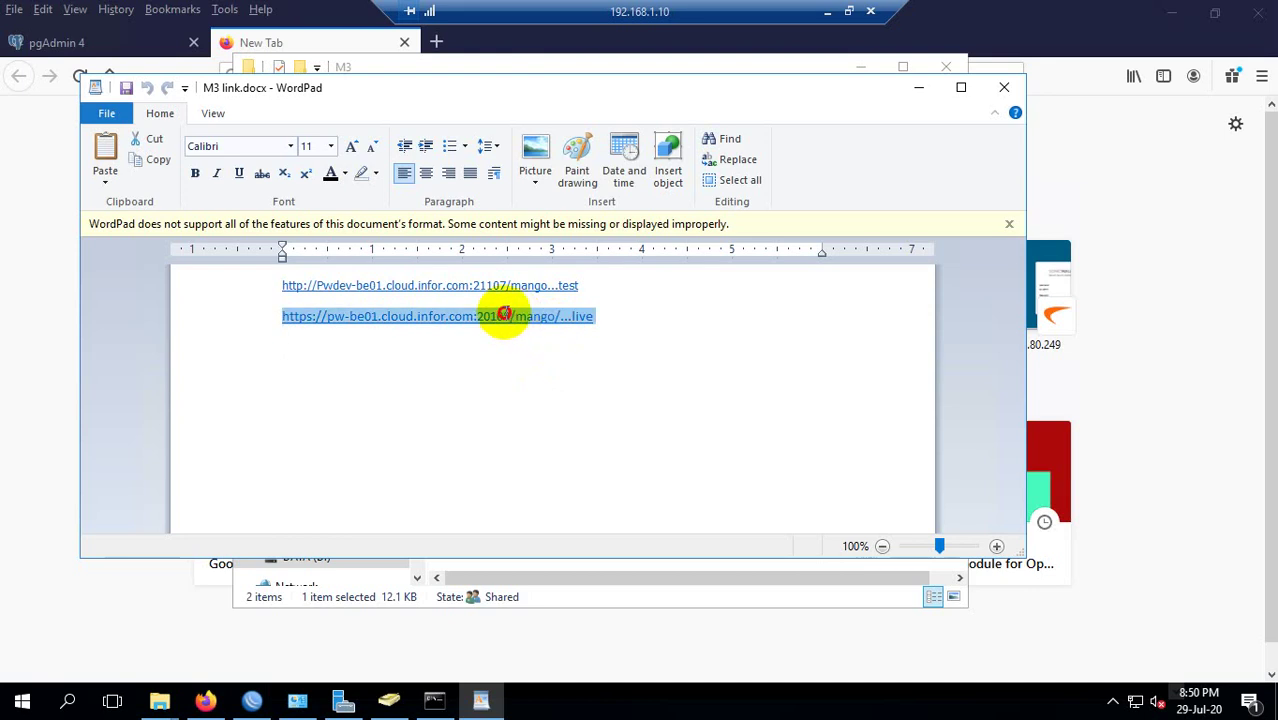
left_click(400, 385)
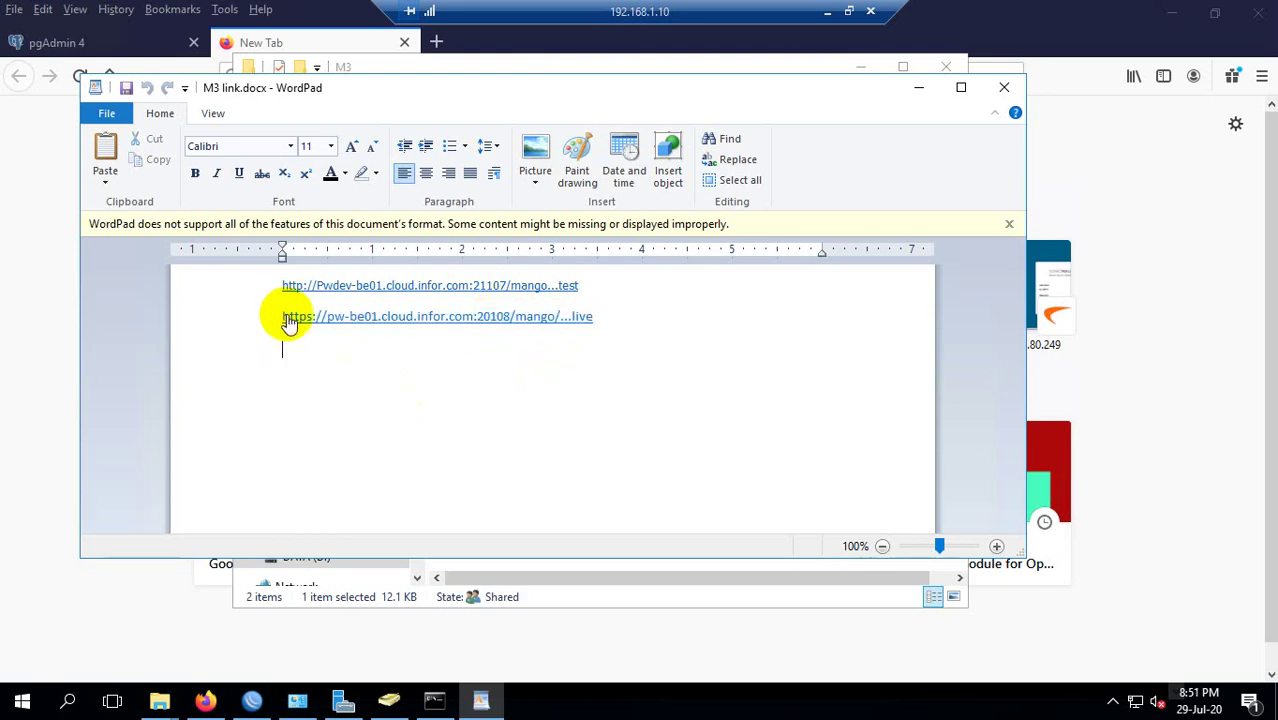
Maximize WordPad, copy the whole live mango link again, and close the document.
left_click(961, 87)
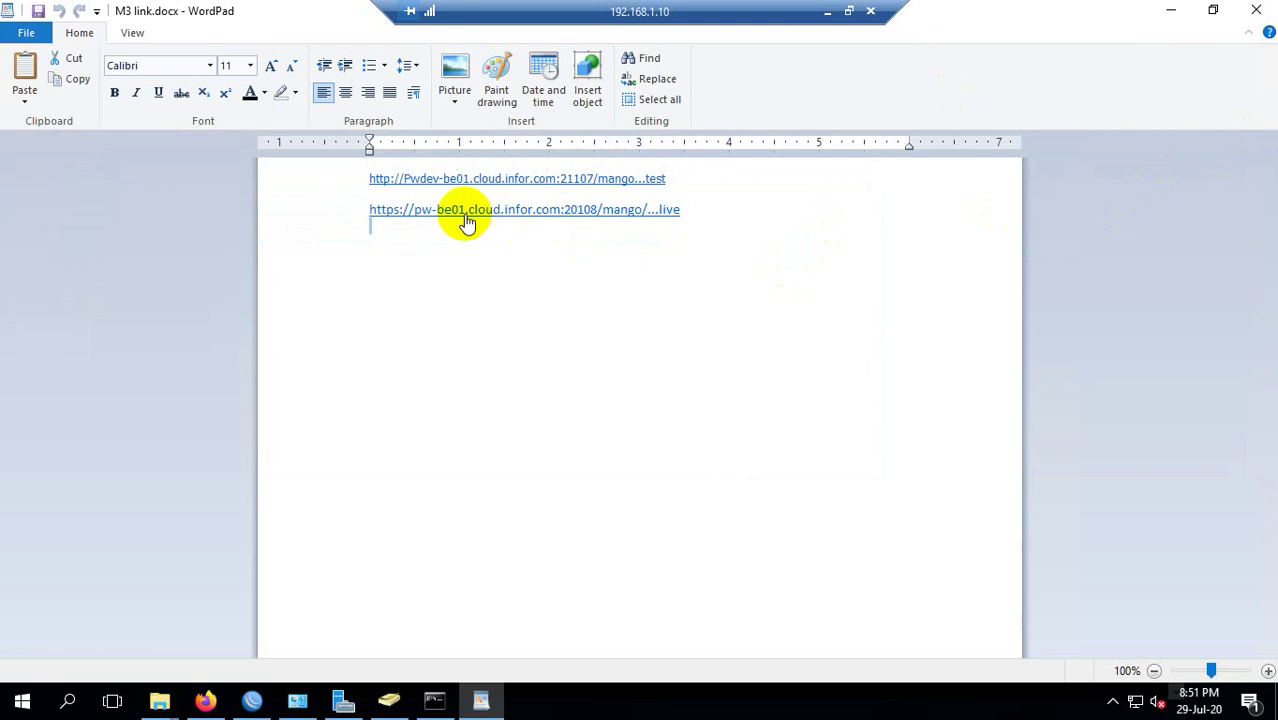
left_click(381, 211)
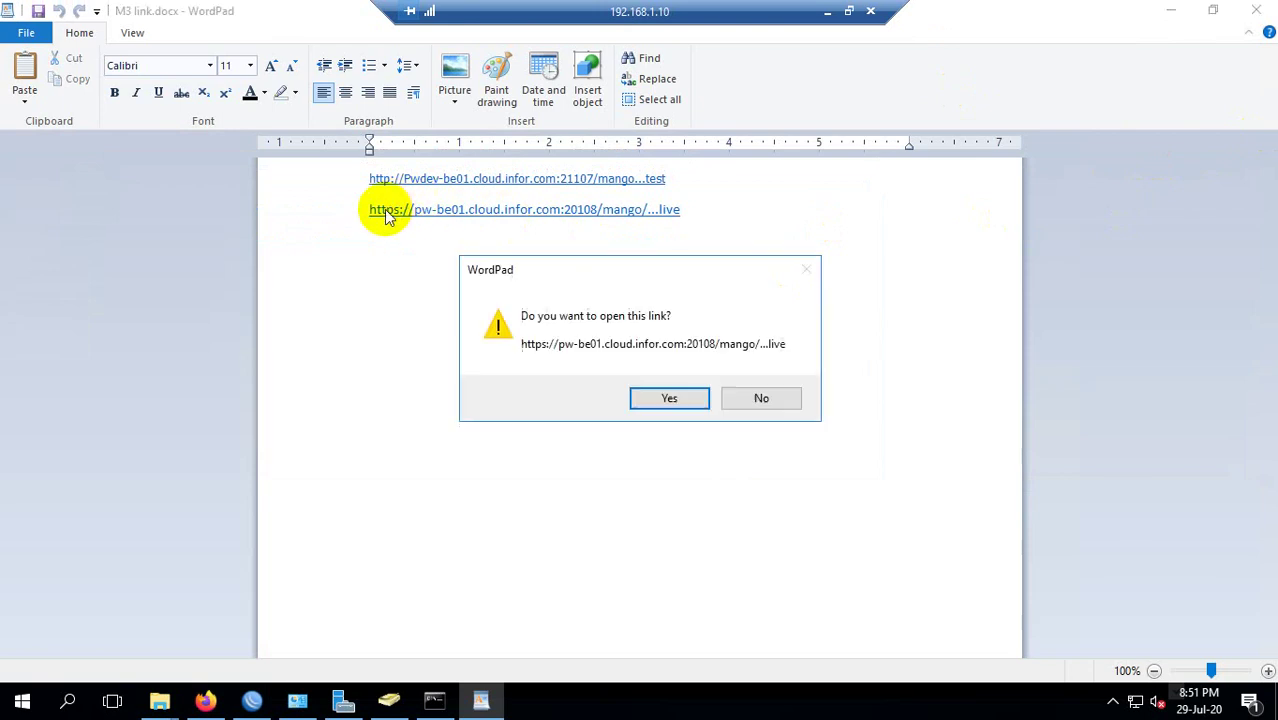
left_click(740, 396)
left_click_drag(374, 214, 365, 218)
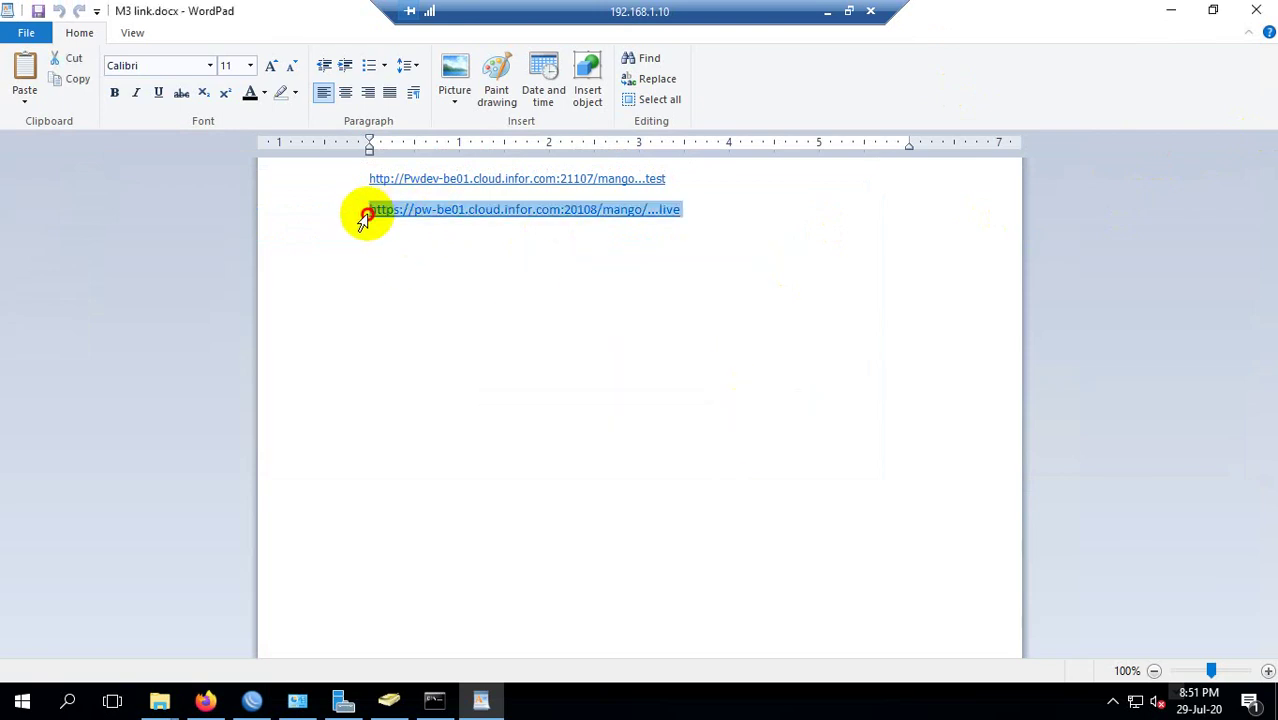
right_click(577, 210)
left_click(612, 240)
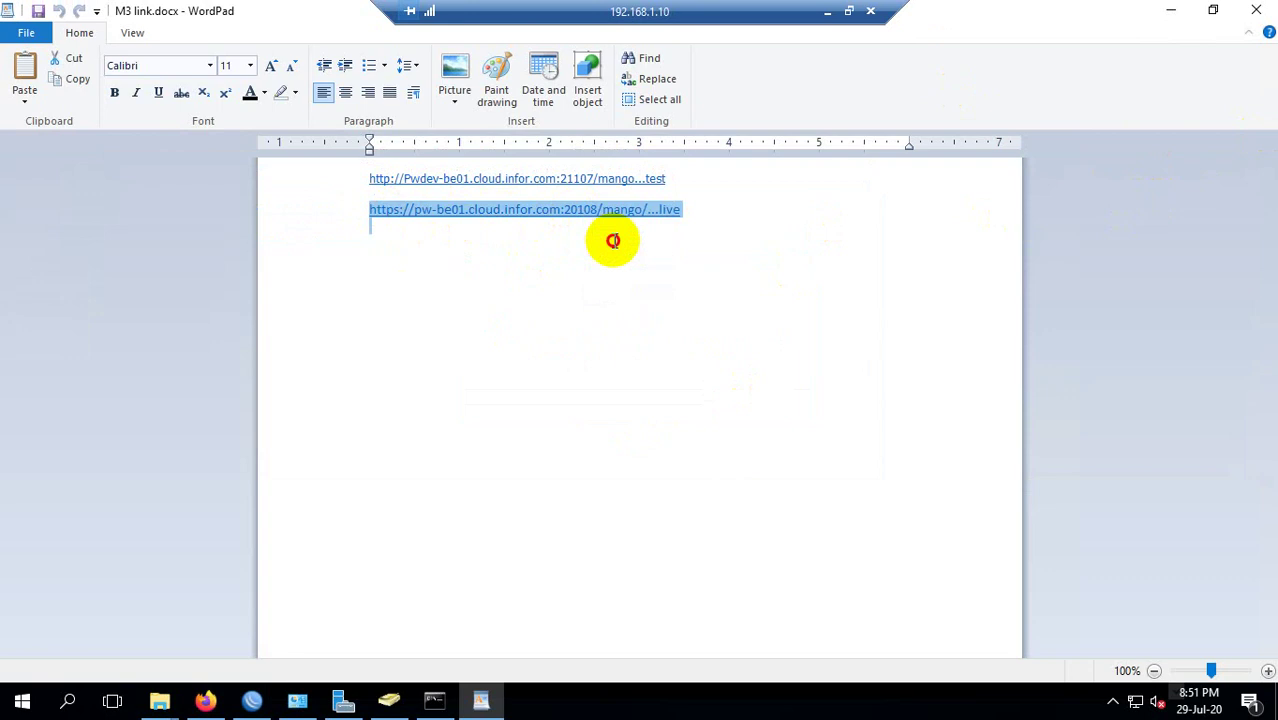
left_click(1262, 14)
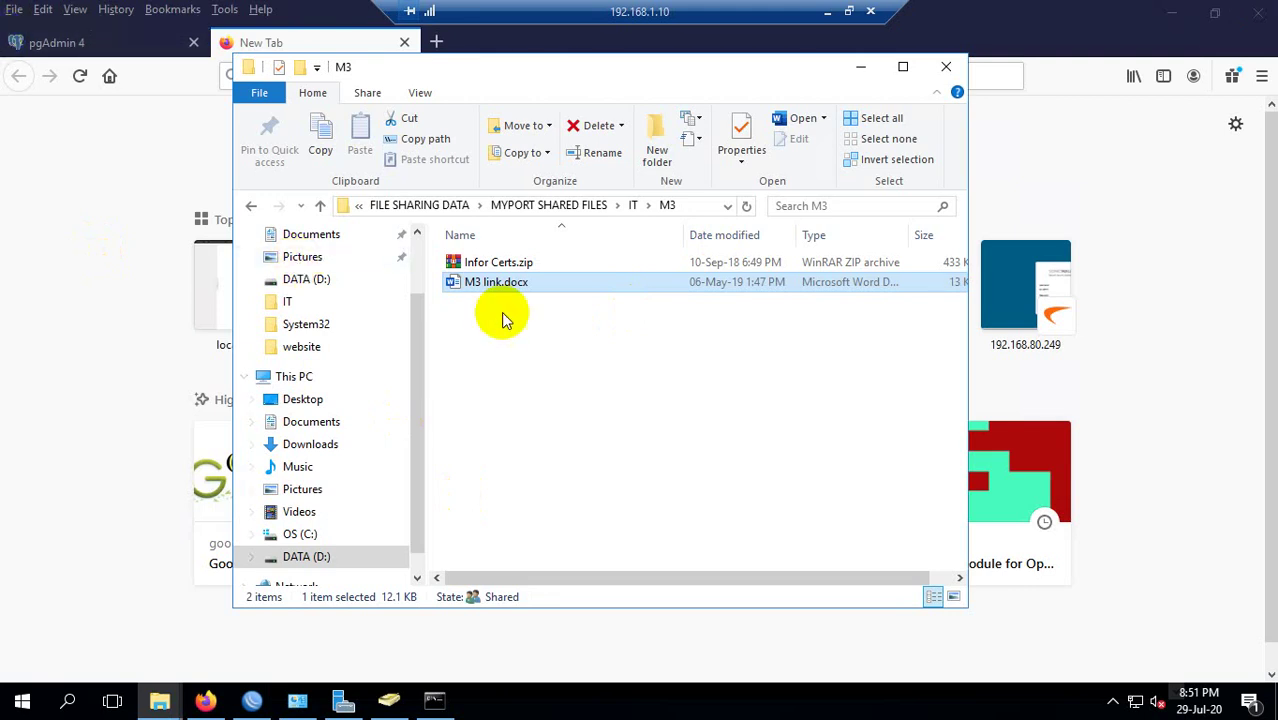
Paste the copied link into Firefox, trim it to pw-be01.cloud.infor.com:20108/mango/, and load it.
left_click(98, 177)
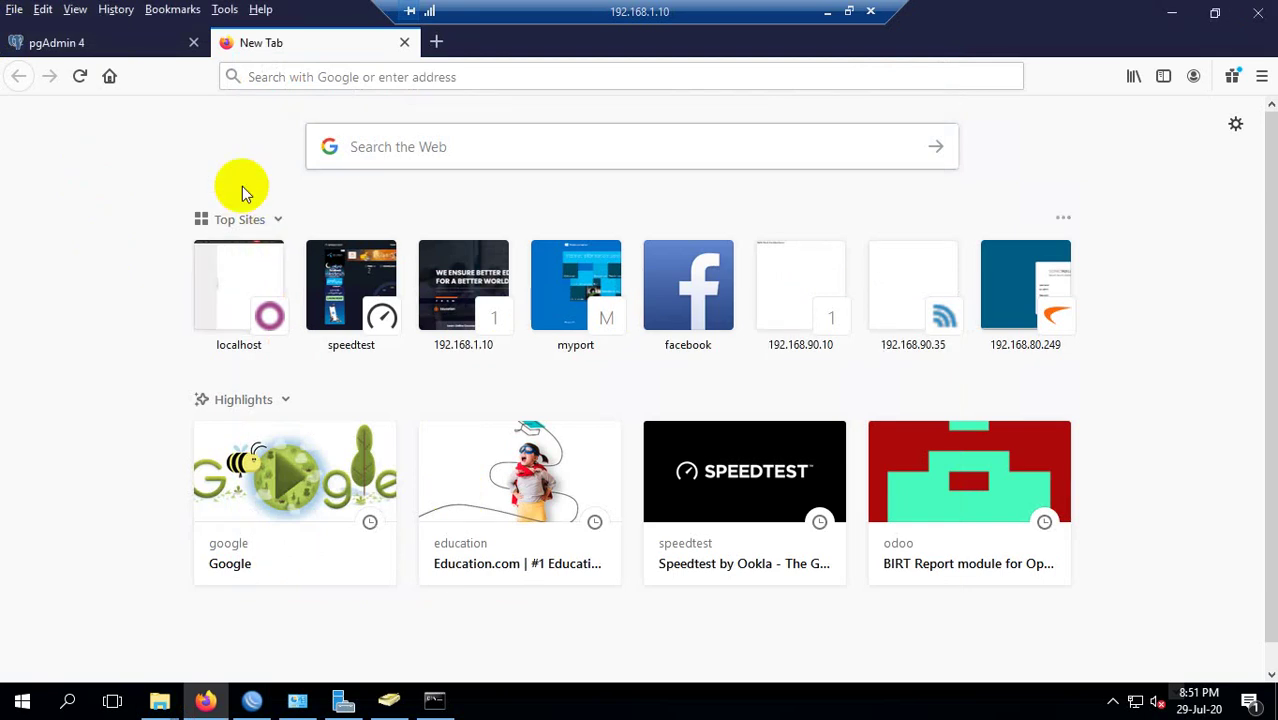
left_click(362, 119)
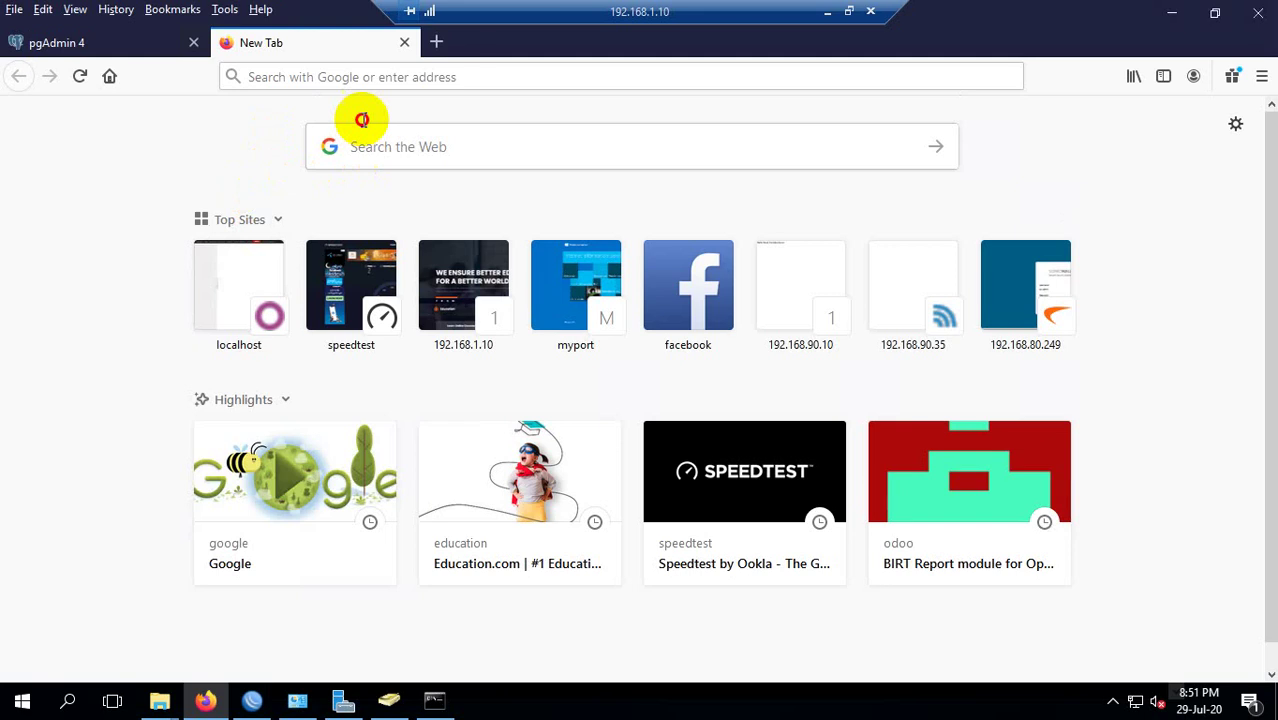
left_click(340, 77)
key("ctrl+v")
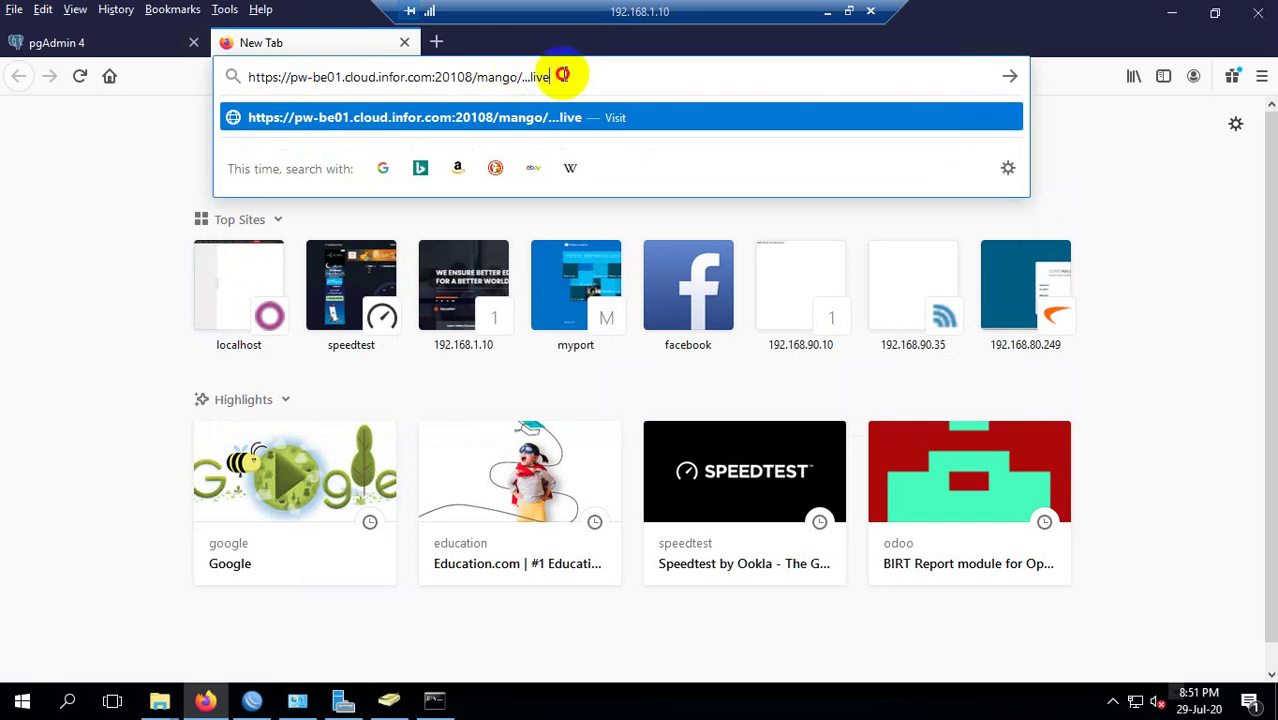
left_click_drag(562, 77, 519, 78)
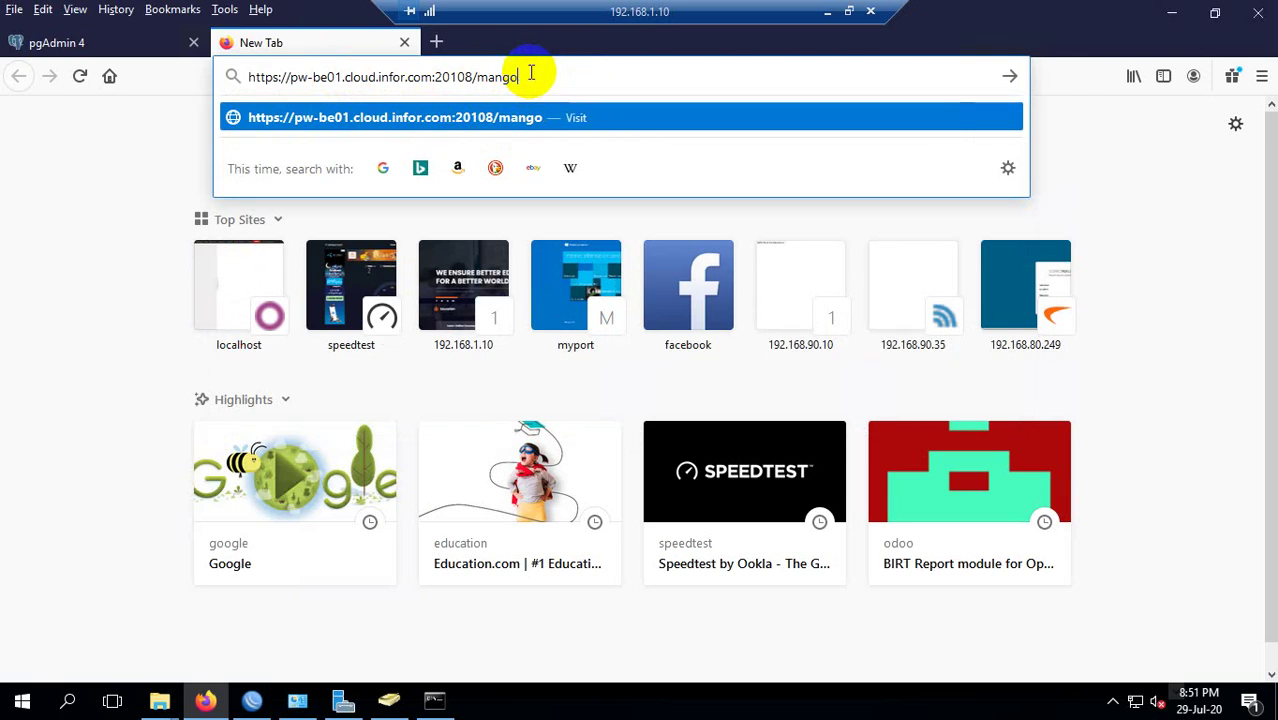
key("Return")
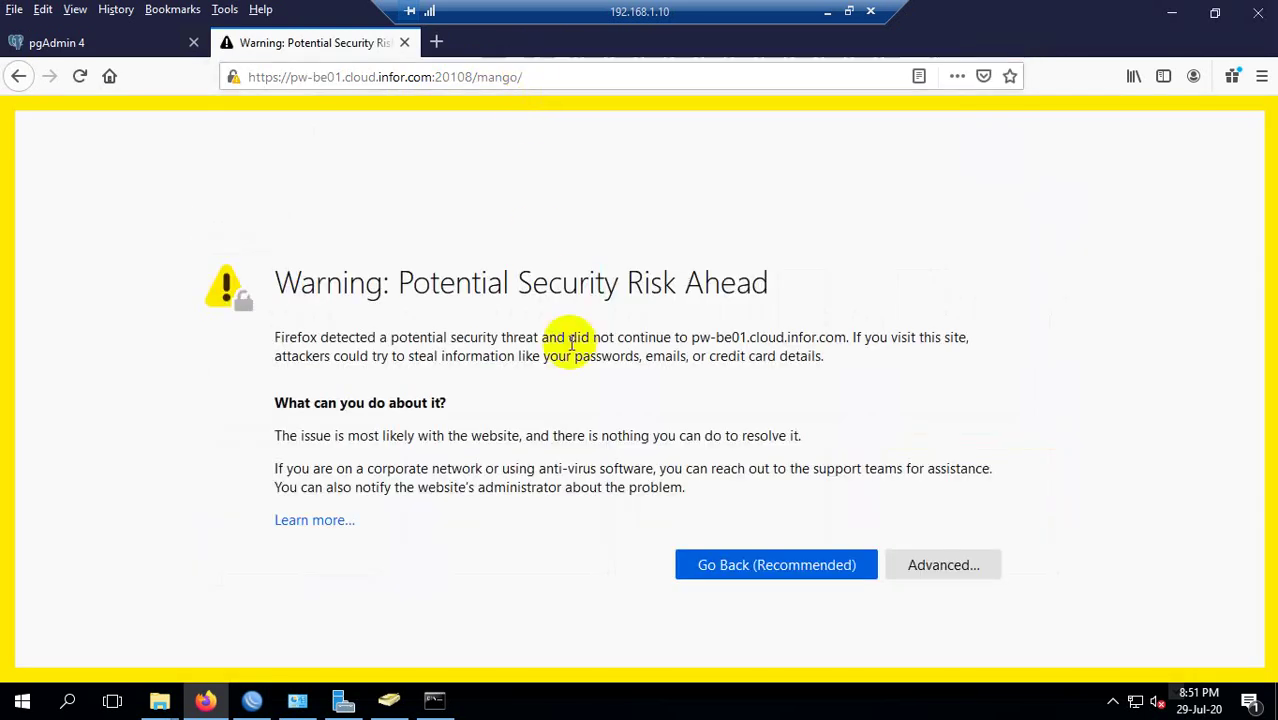
Accept the certificate risk warning to reach the Install Infor Smart Office page.
left_click(958, 568)
scroll(659, 590, "down", 3)
left_click(884, 612)
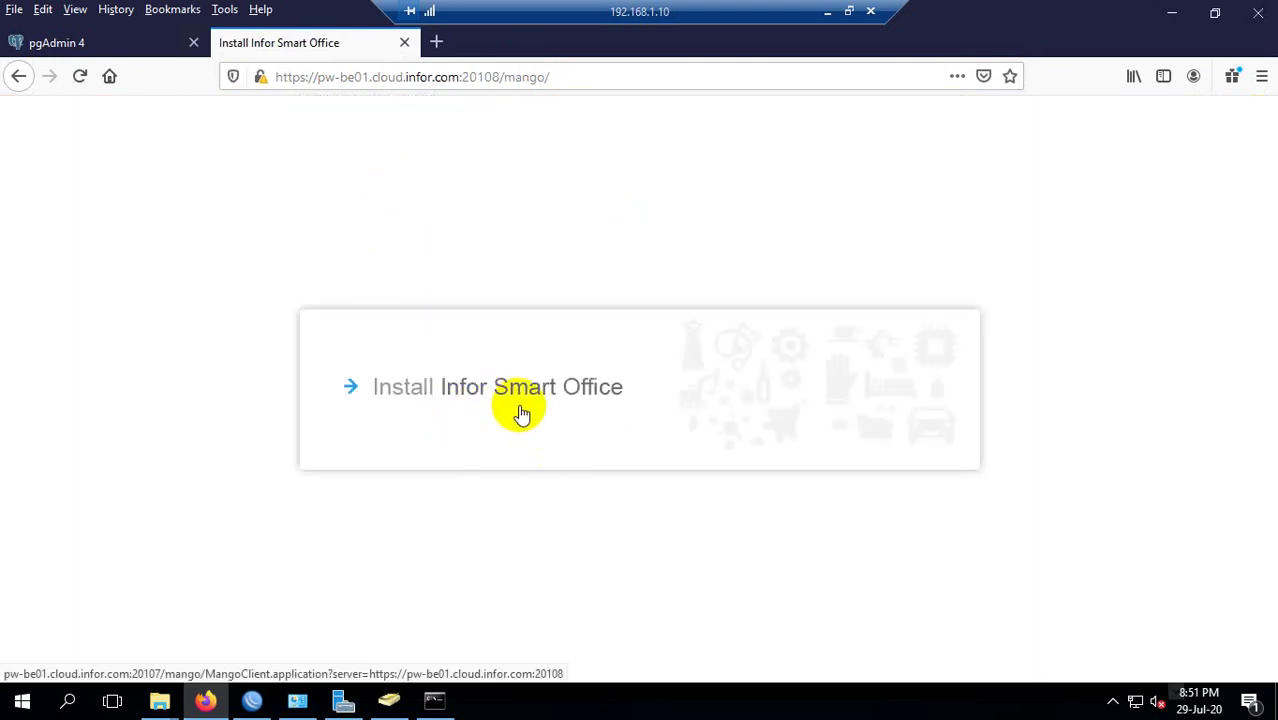
left_click(254, 700)
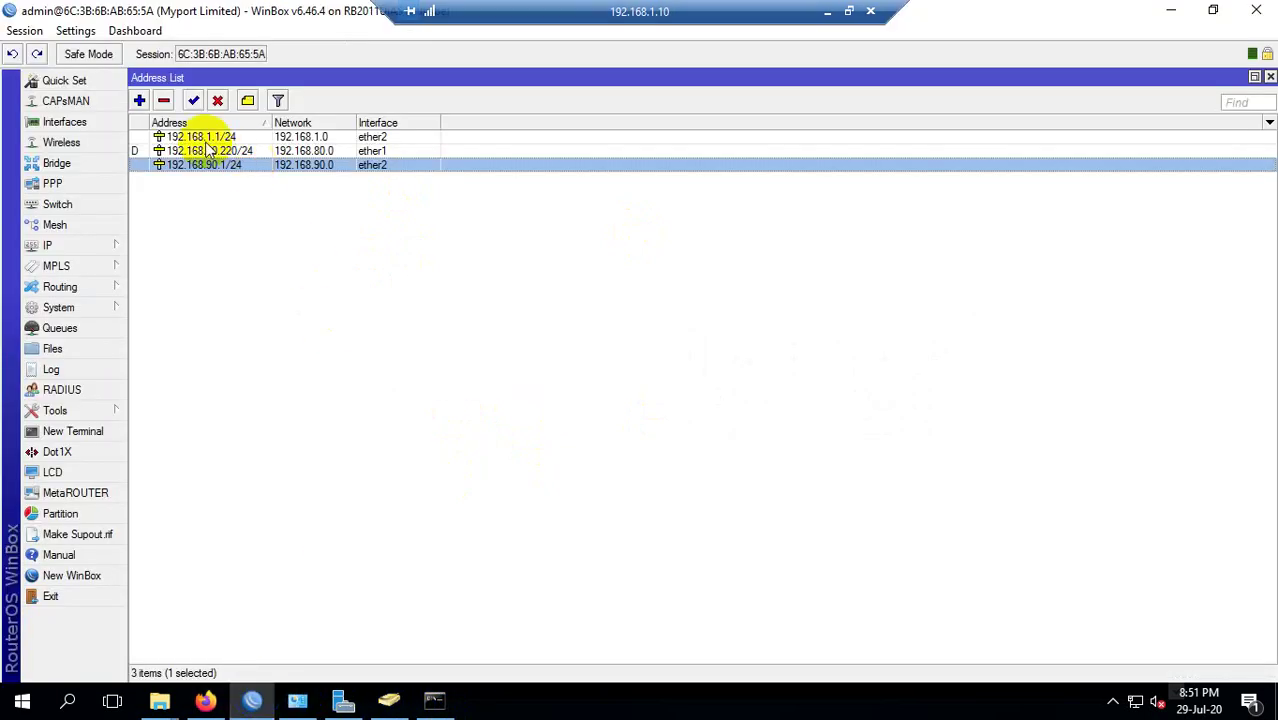
Inspect the 192.168.80.220/24 and 192.168.90.1/24 addresses and the bridge list, then minimize WinBox.
left_click(252, 151)
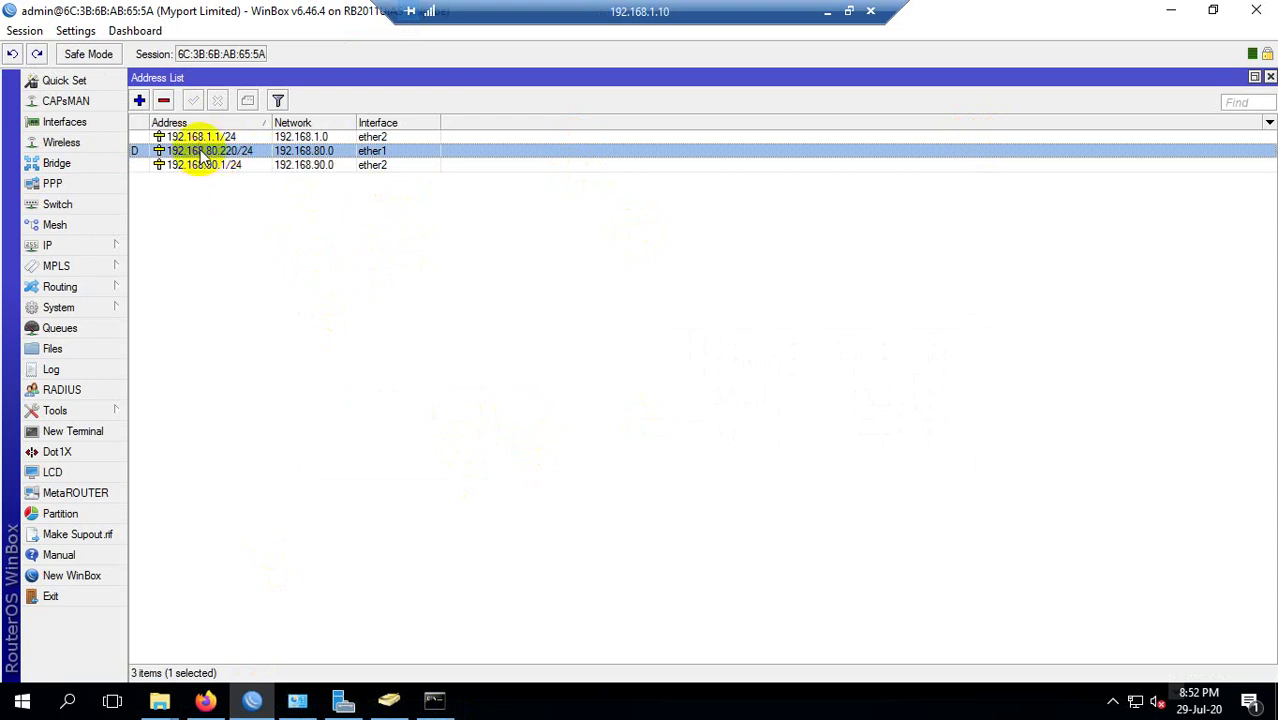
left_click(232, 166)
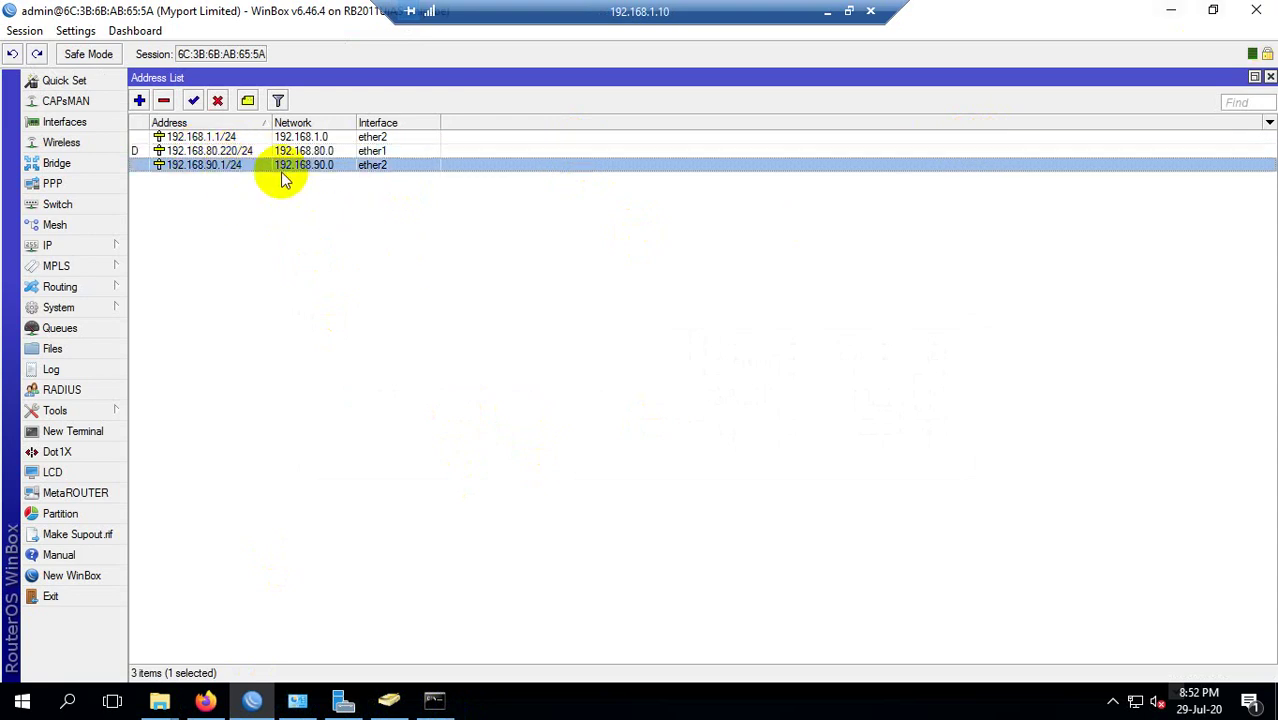
left_click(222, 152)
left_click(56, 163)
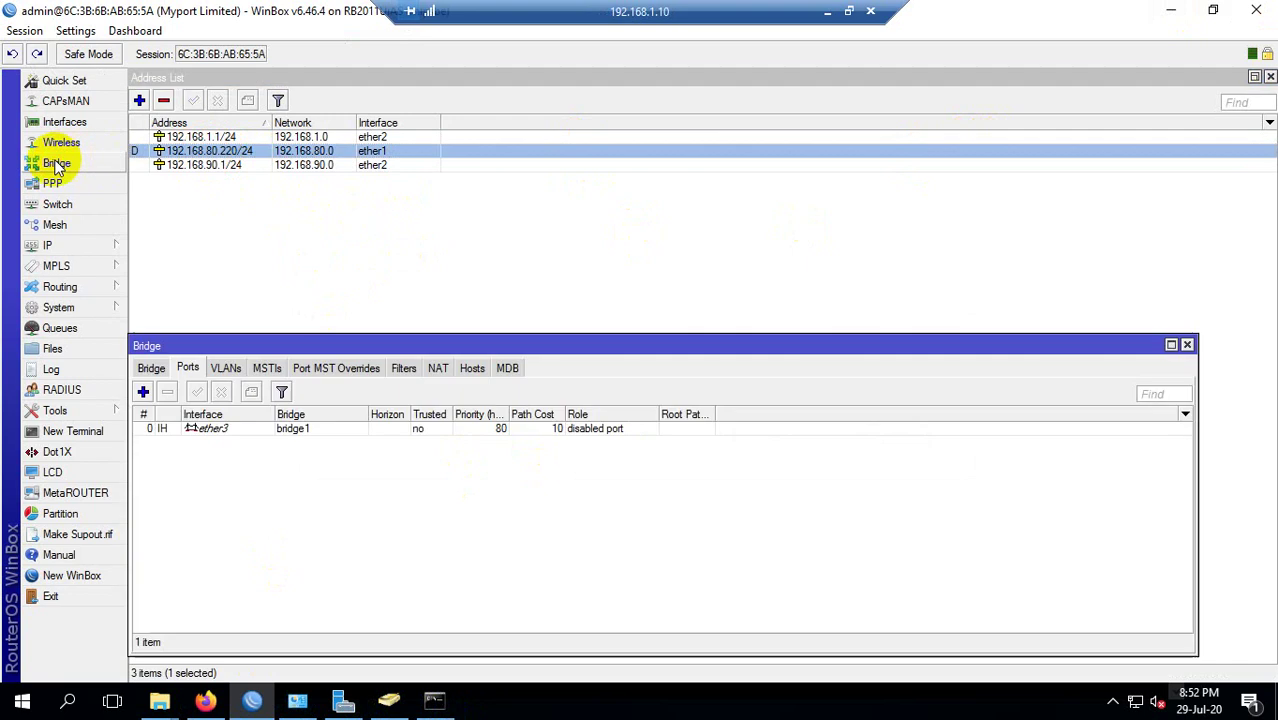
left_click(160, 367)
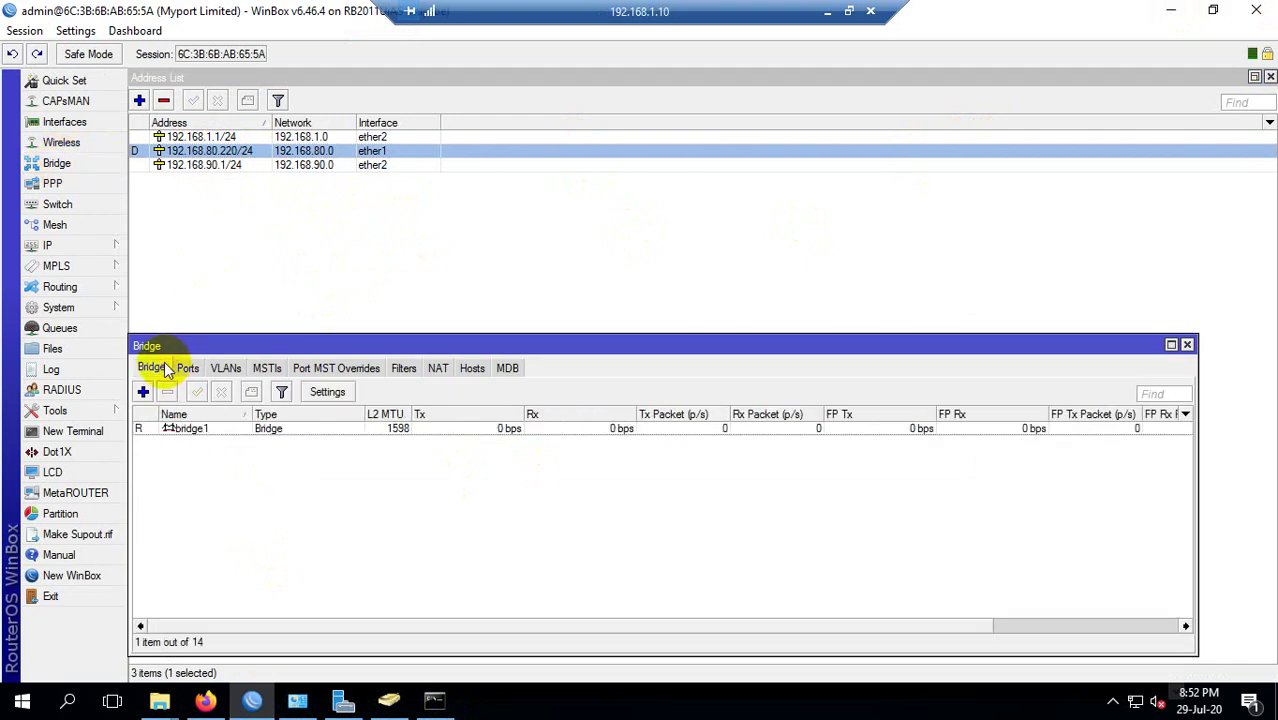
left_click_drag(337, 344, 364, 244)
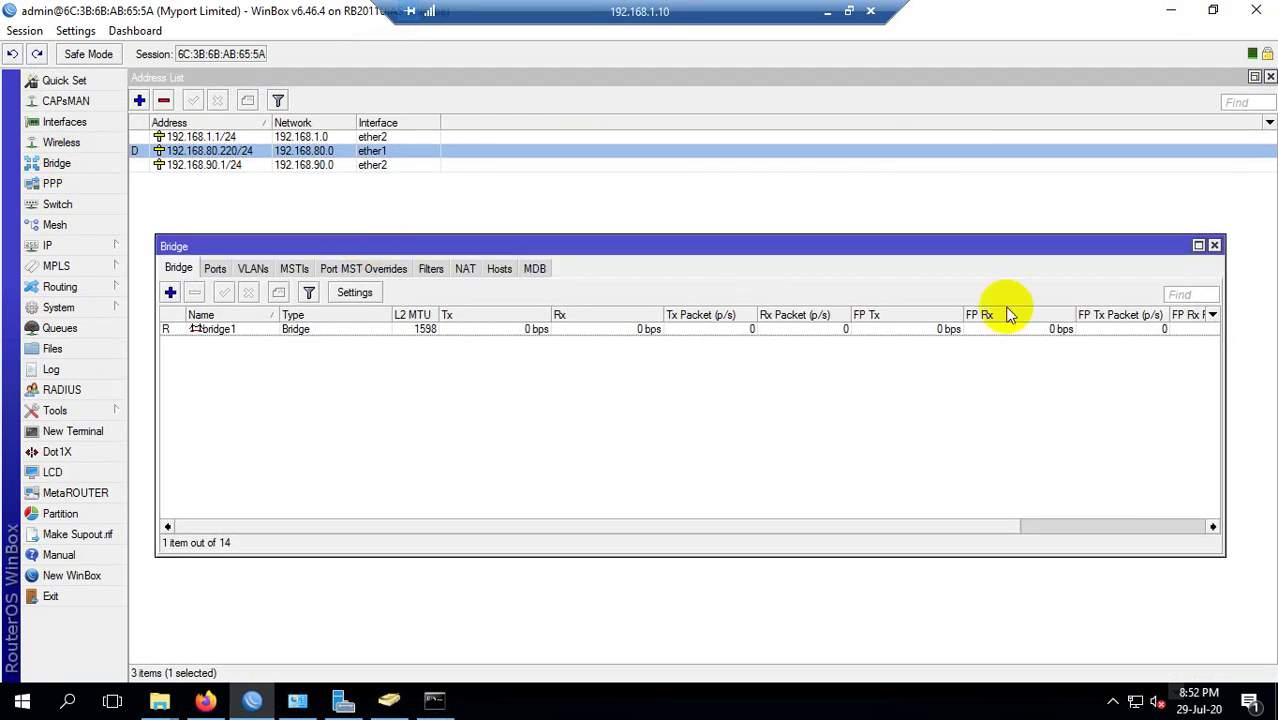
left_click(1214, 246)
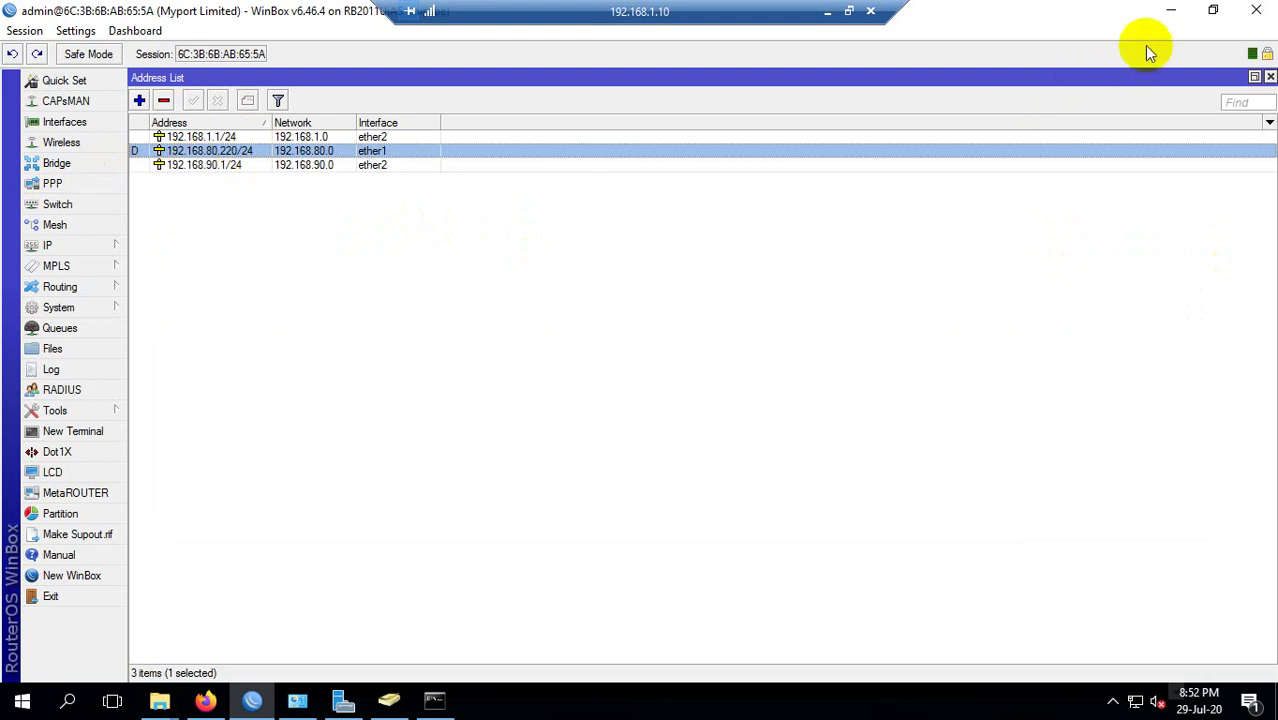
left_click(1163, 14)
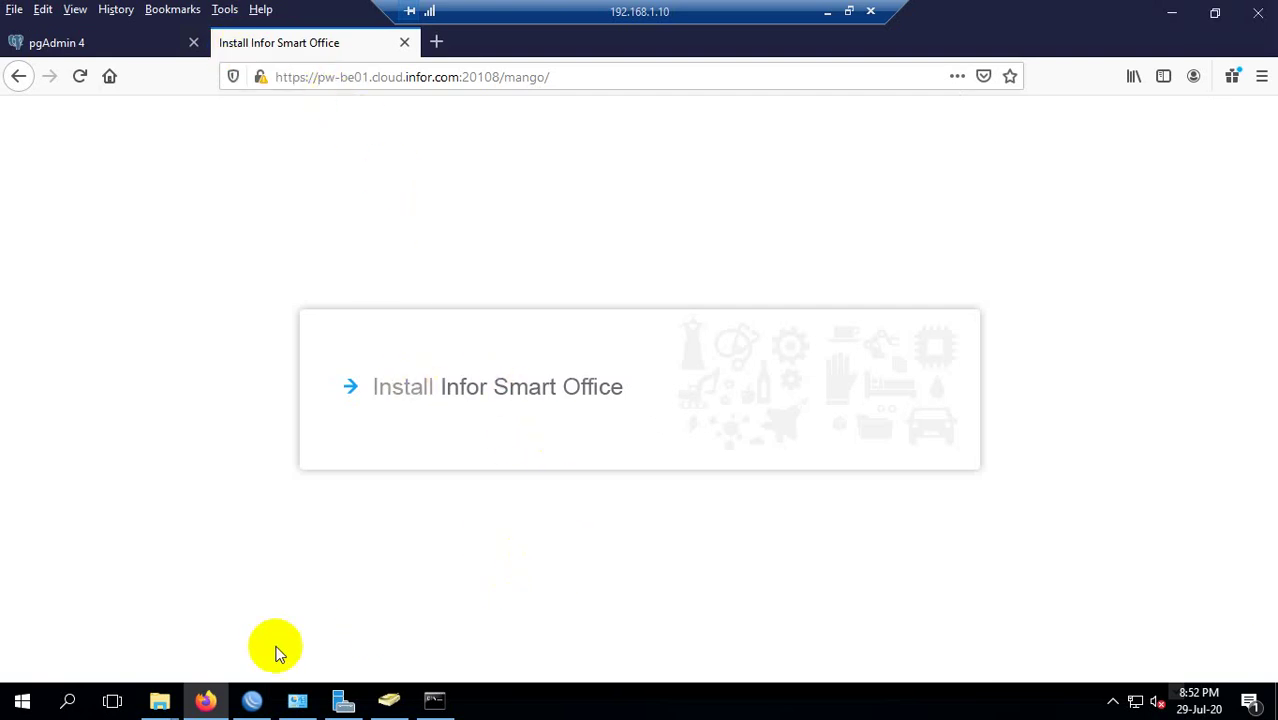
left_click(70, 702)
type("iex")
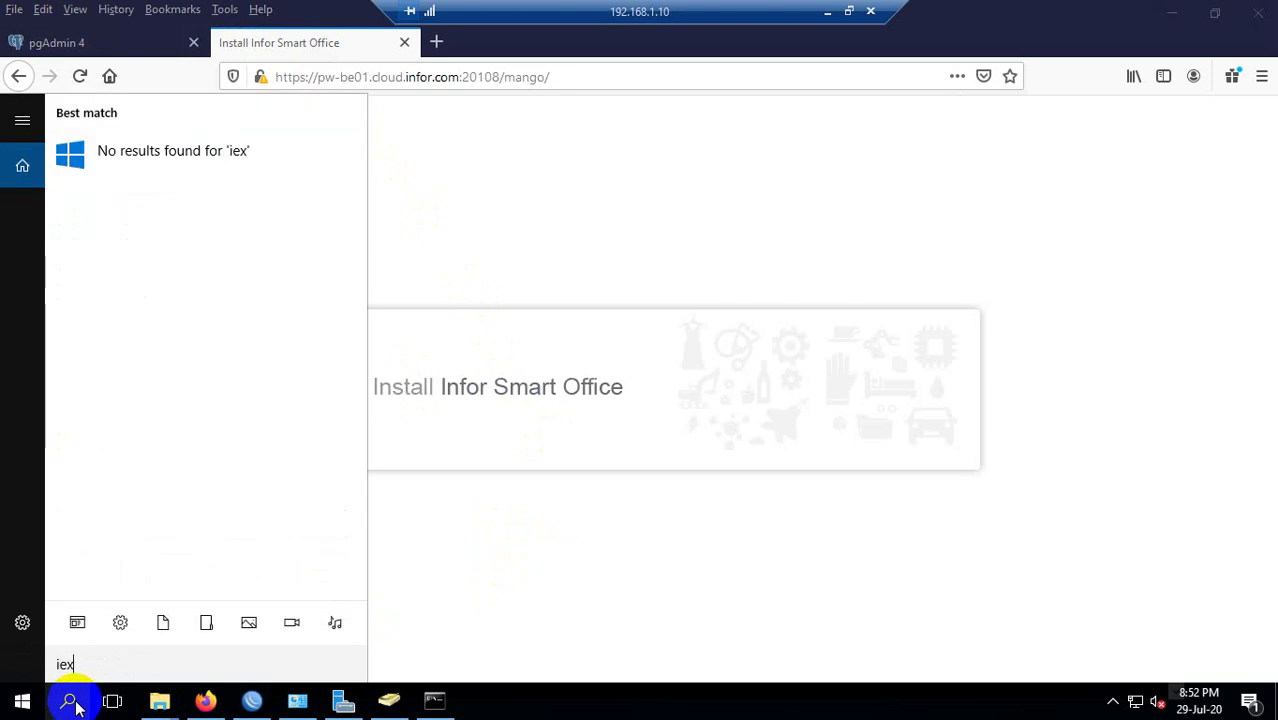
key("BackSpace")
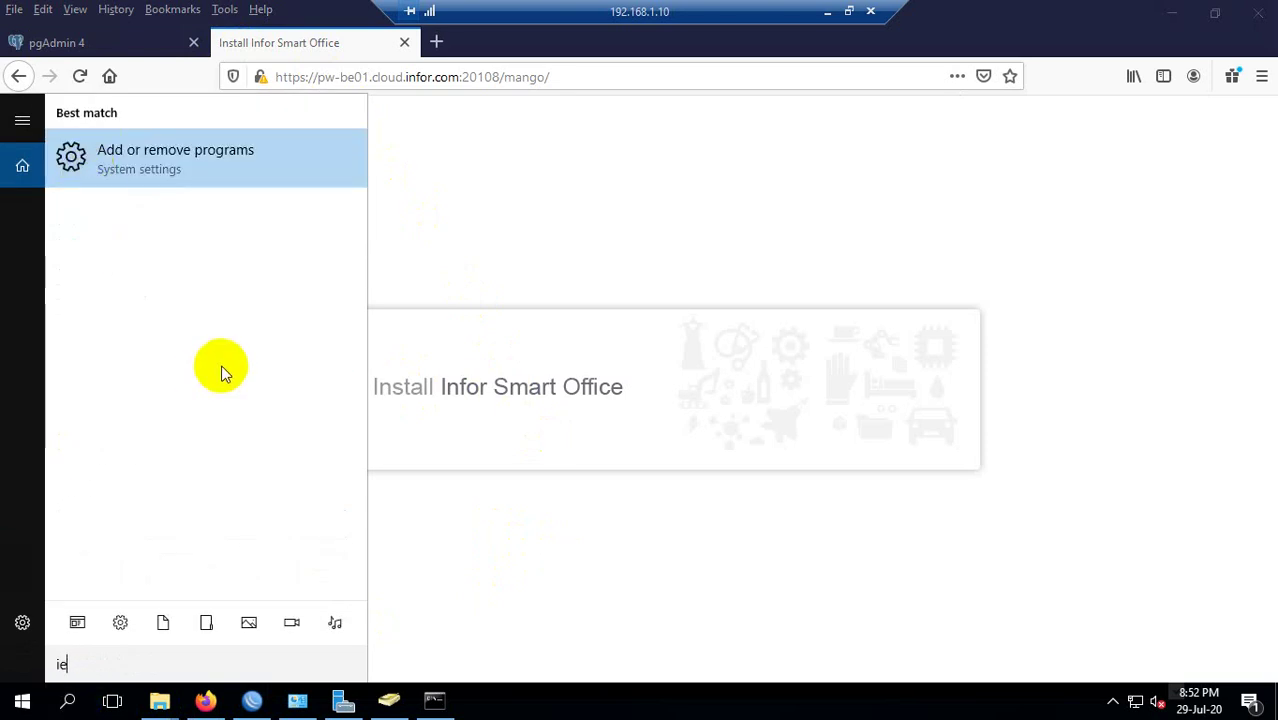
key("BackSpace")
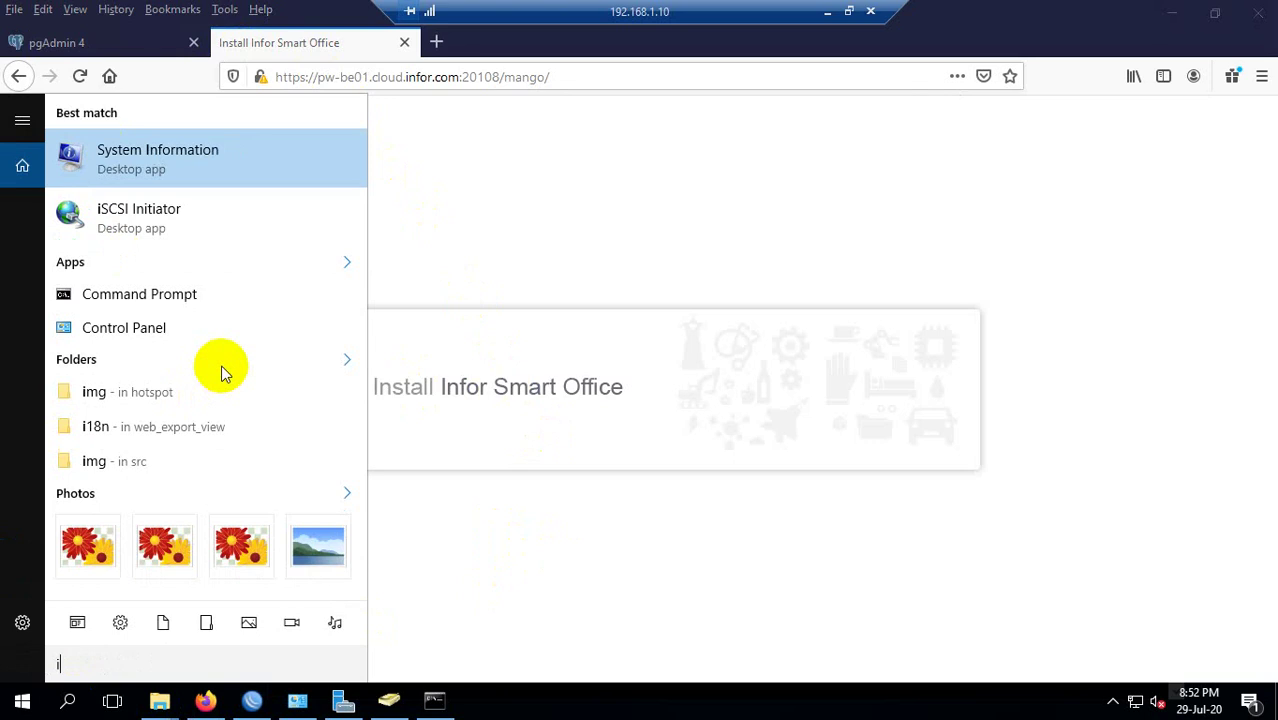
type("explo")
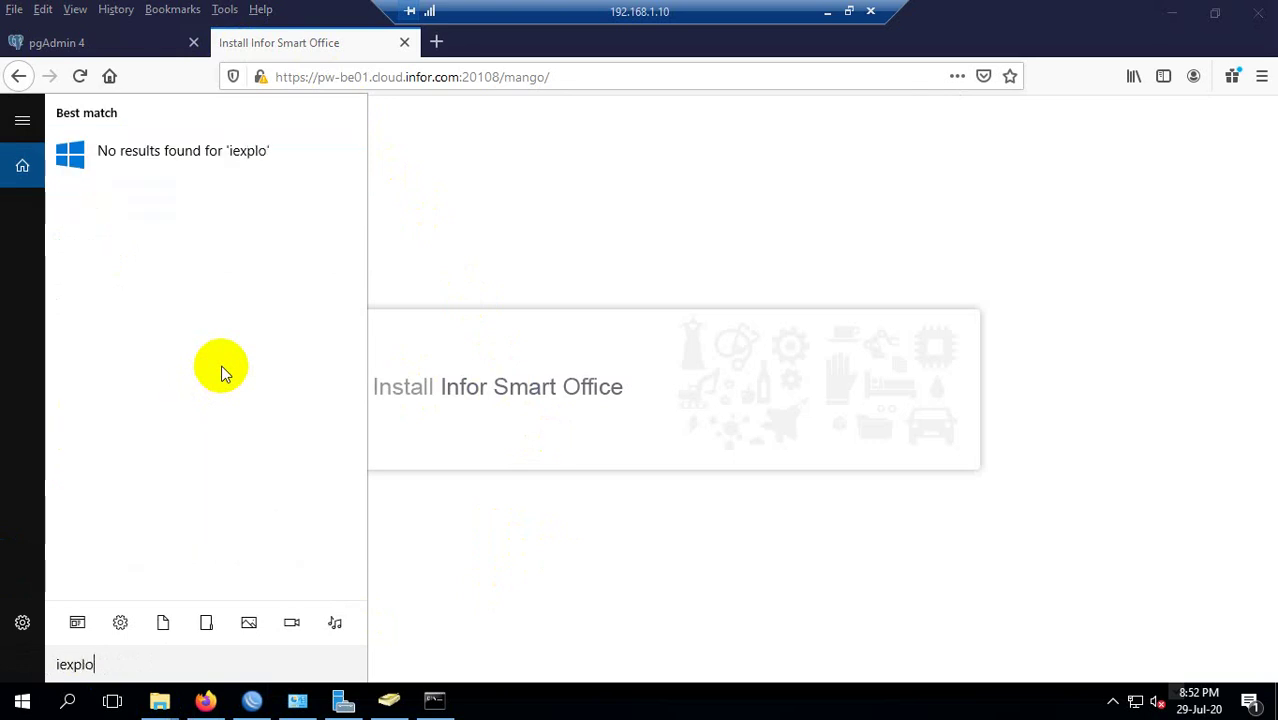
type("r")
left_click(10, 704)
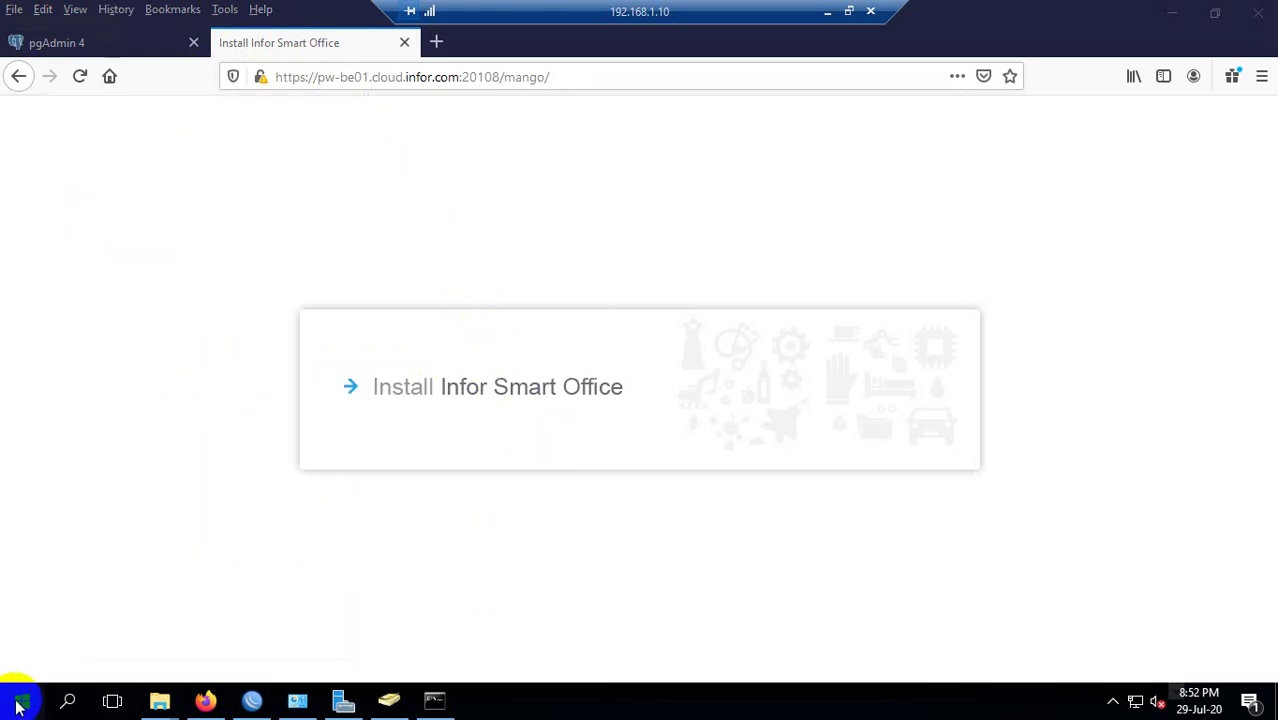
Scroll through the Start menu's installed apps, then close it.
left_click(18, 705)
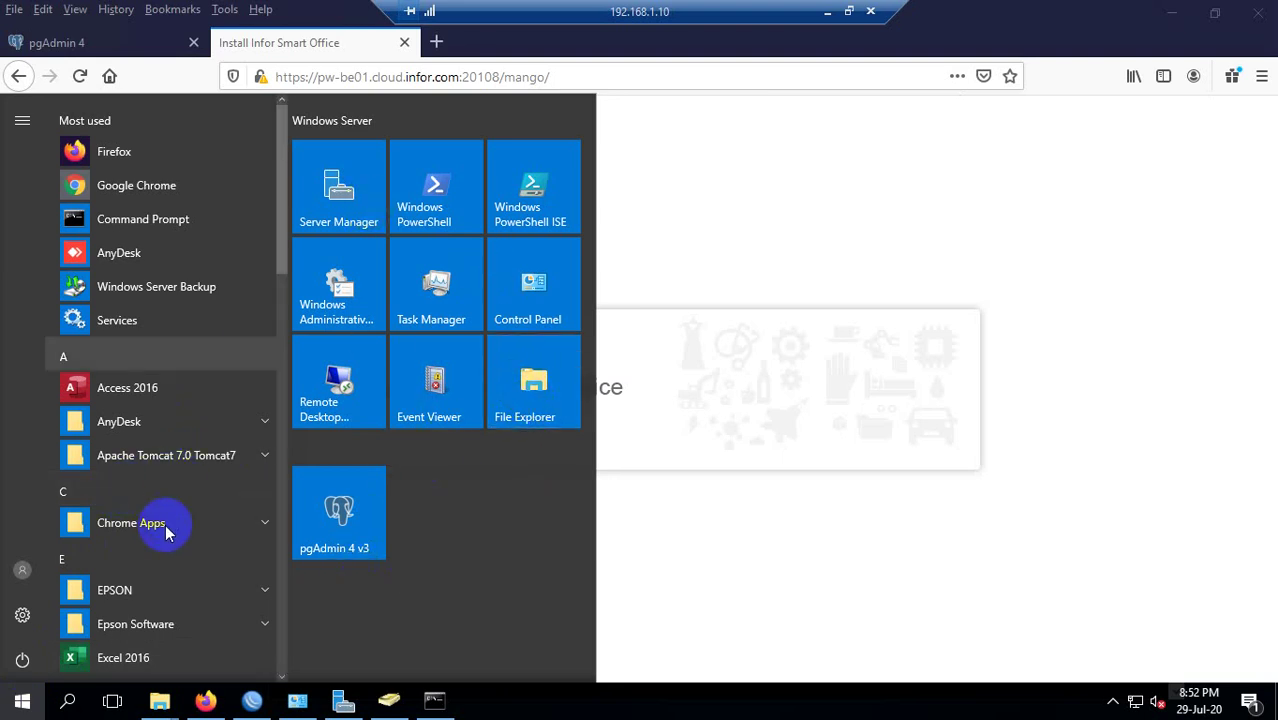
scroll(164, 508, "down", 1)
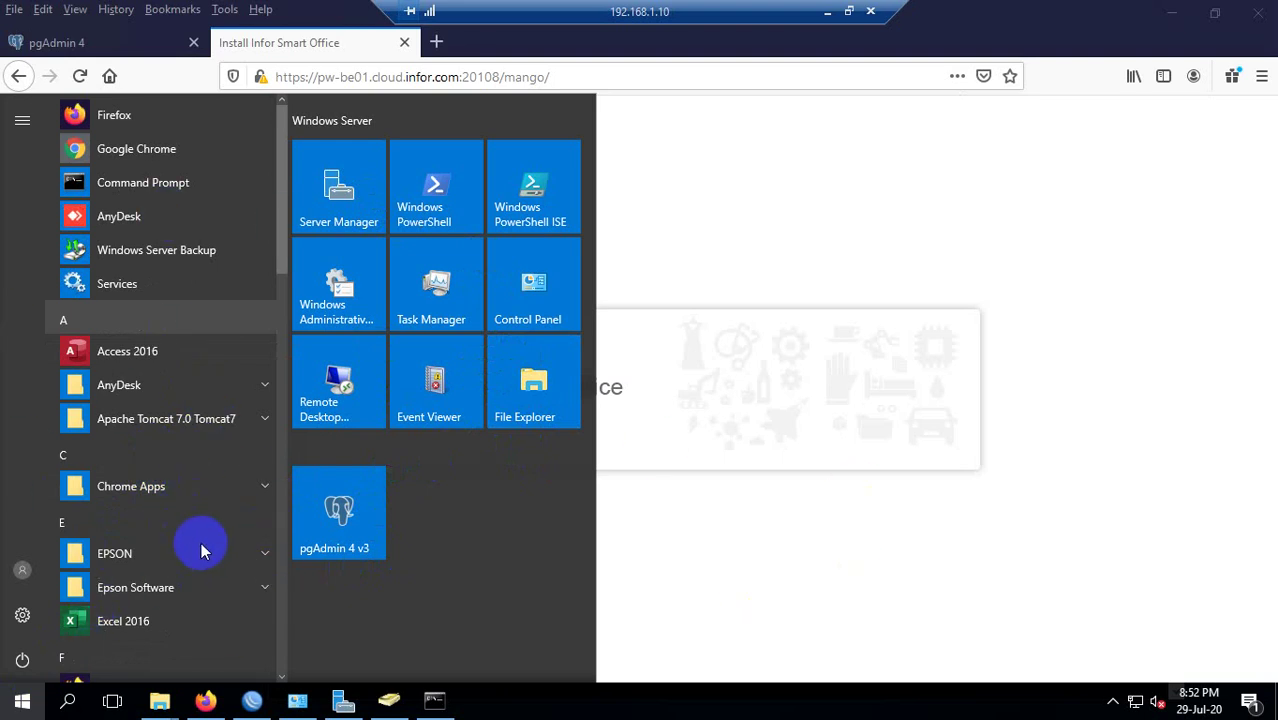
scroll(216, 490, "down", 1)
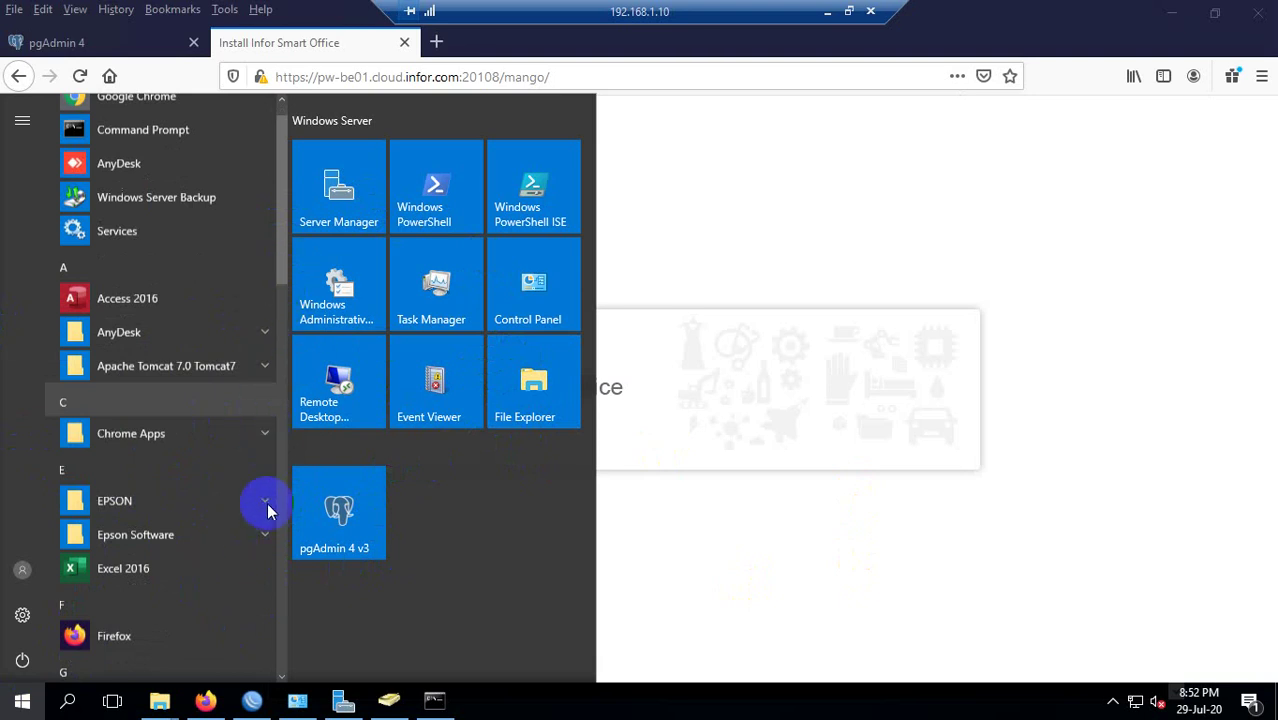
scroll(625, 300, "down", 1)
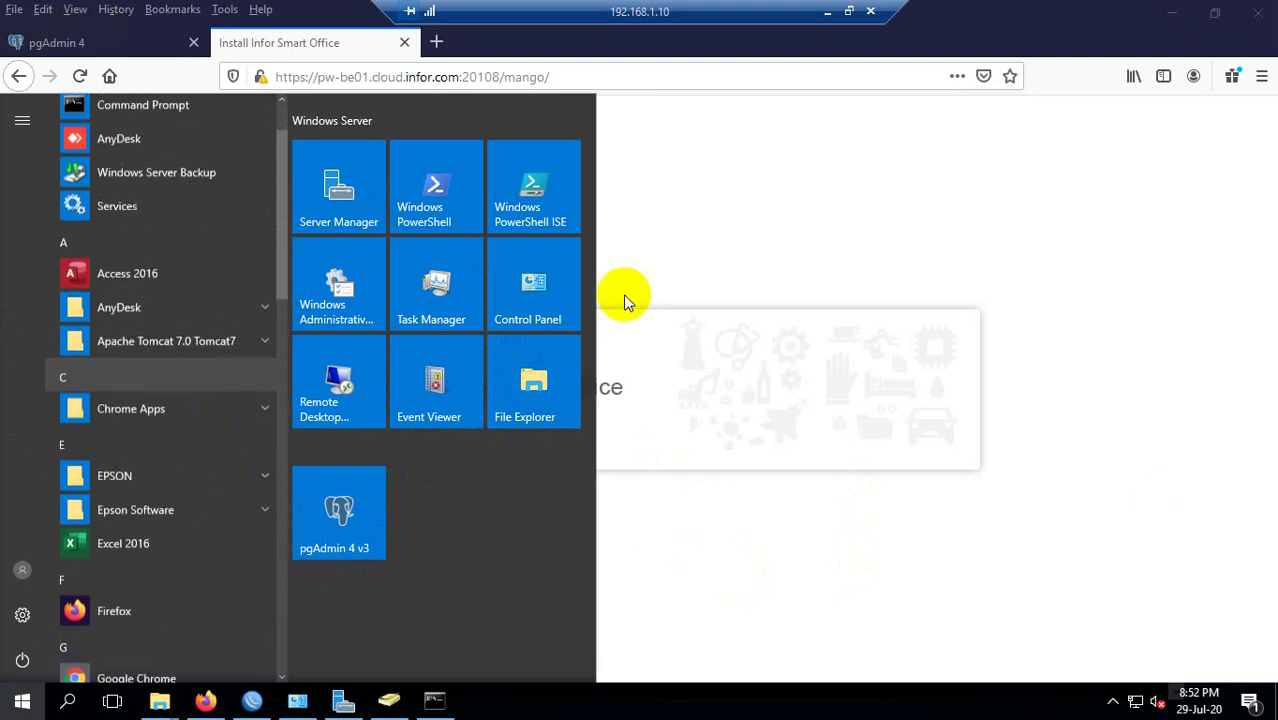
scroll(271, 462, "down", 2)
key("Escape")
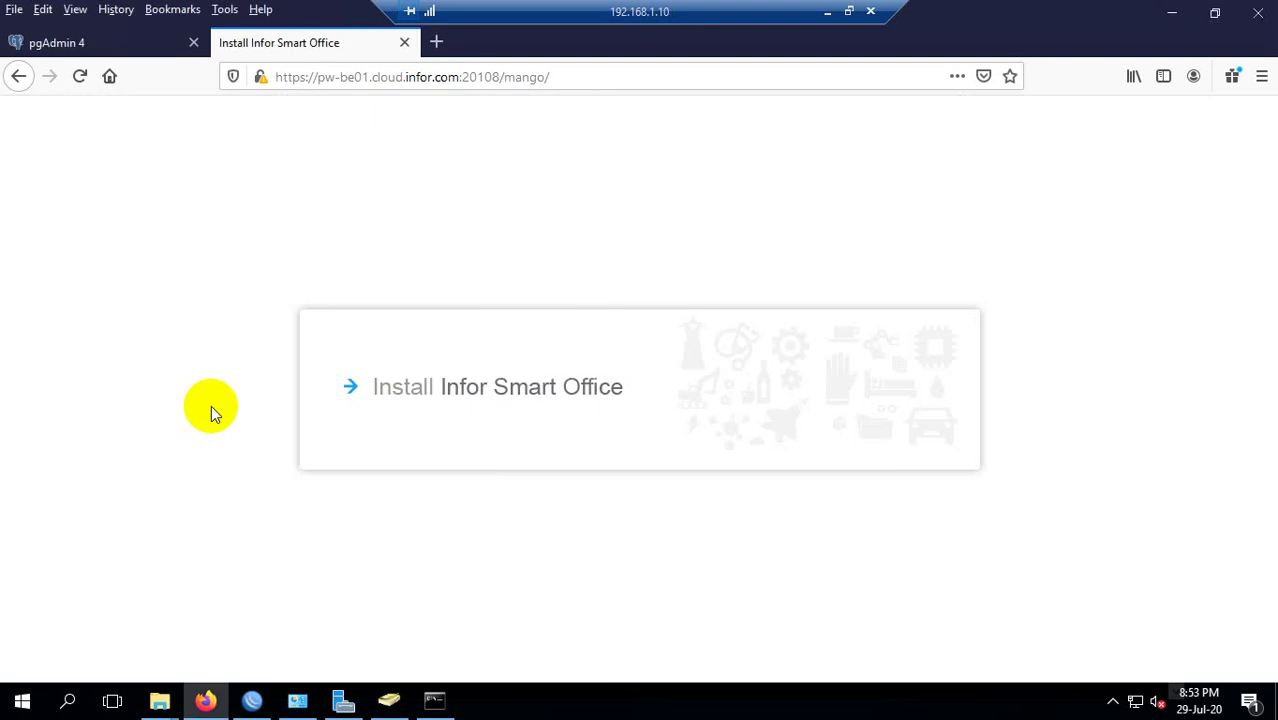
Browse the Start menu again, close it without launching anything, and minimize the remote session.
left_click(22, 703)
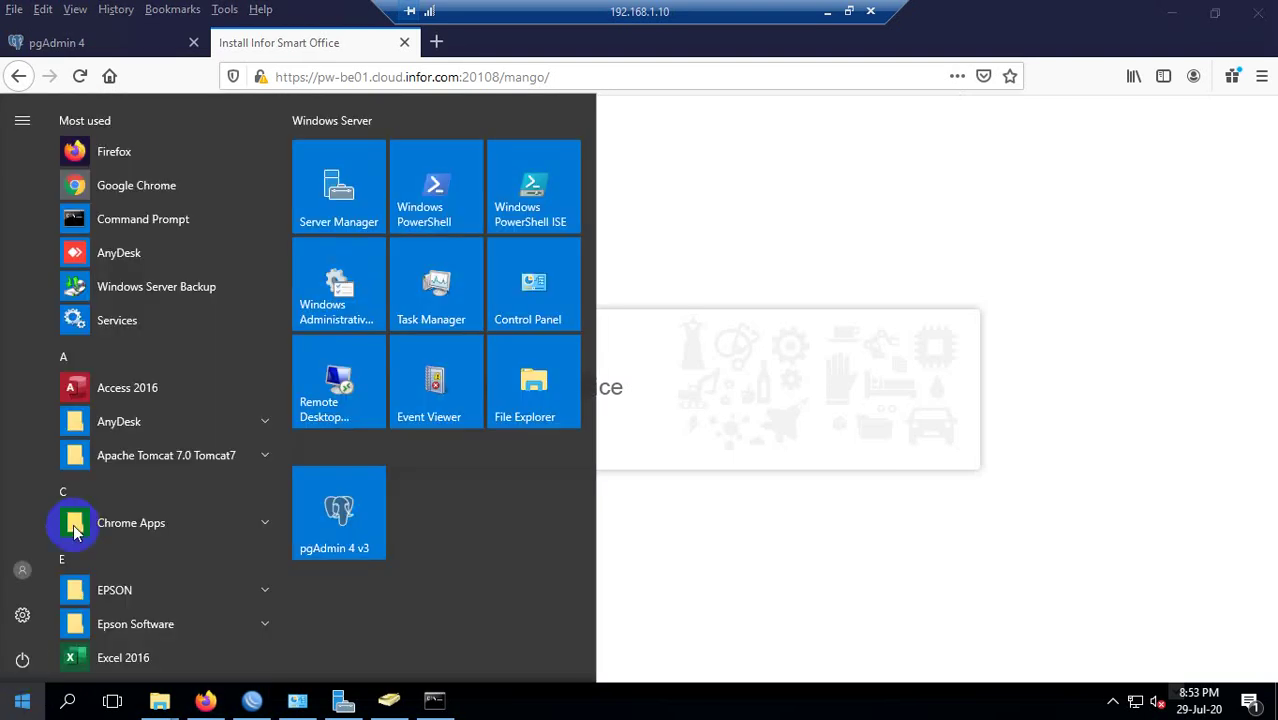
left_click(373, 369)
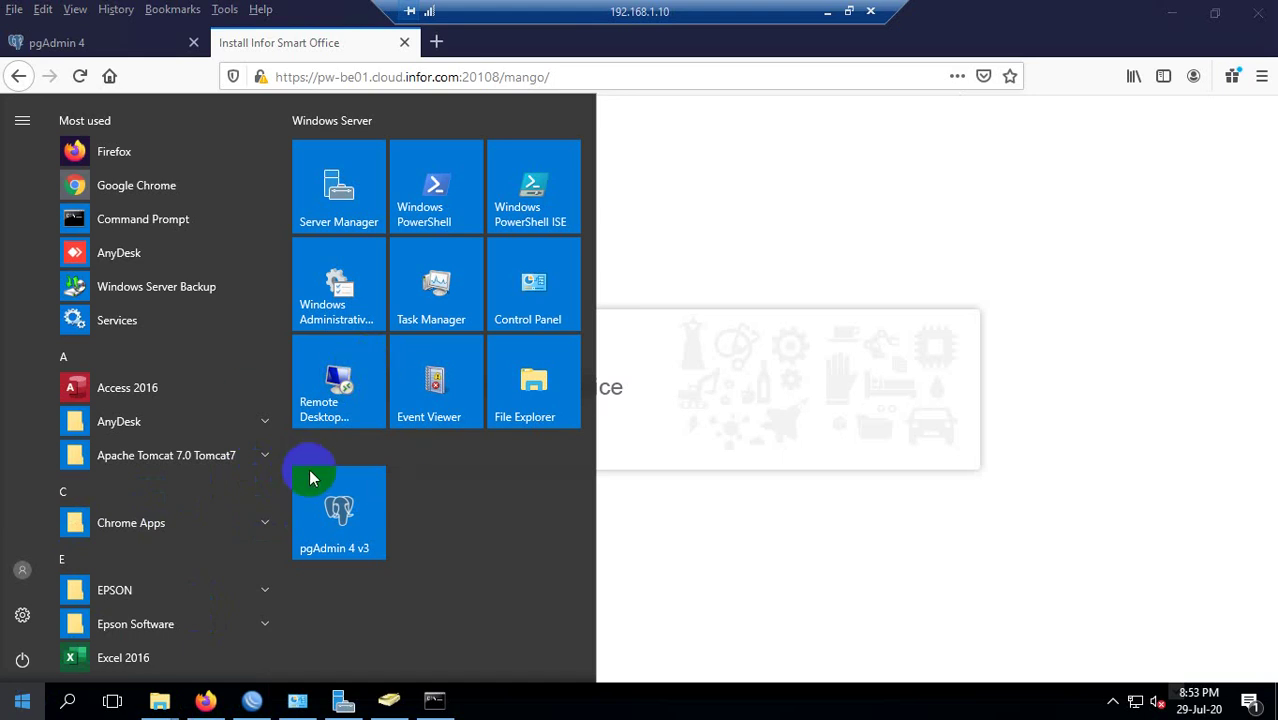
scroll(234, 450, "down", 10)
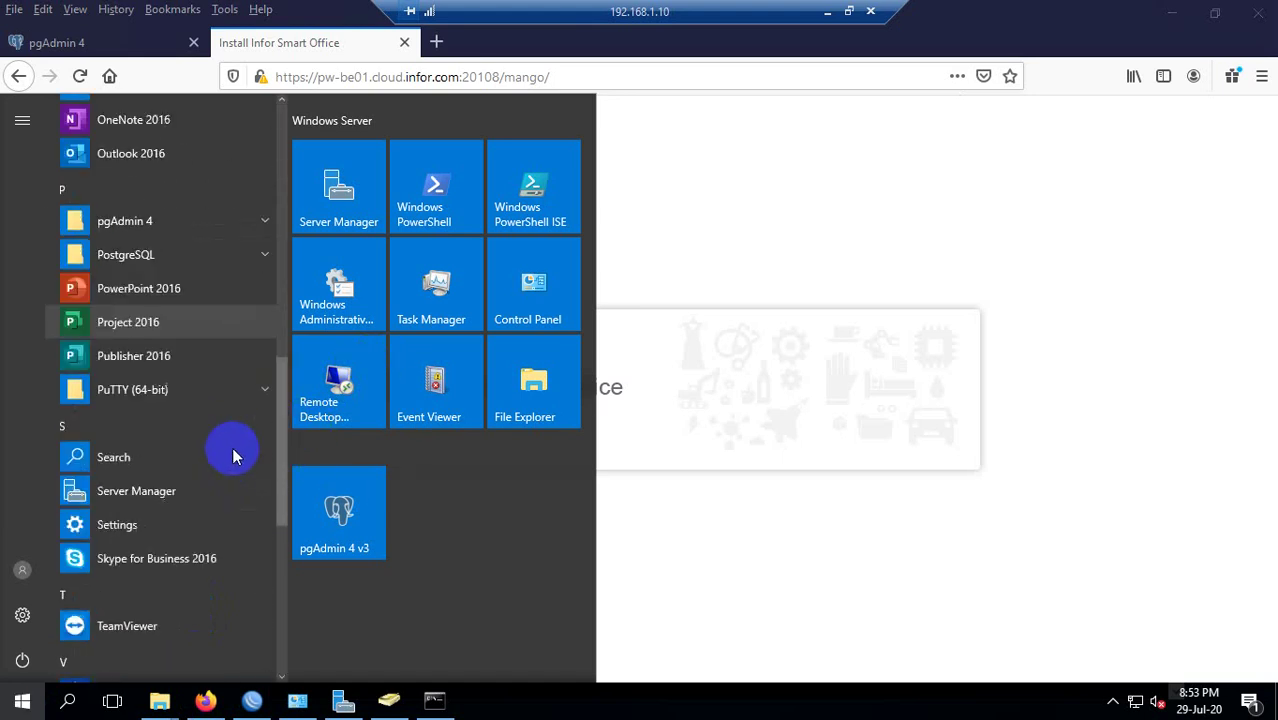
scroll(234, 457, "up", 5)
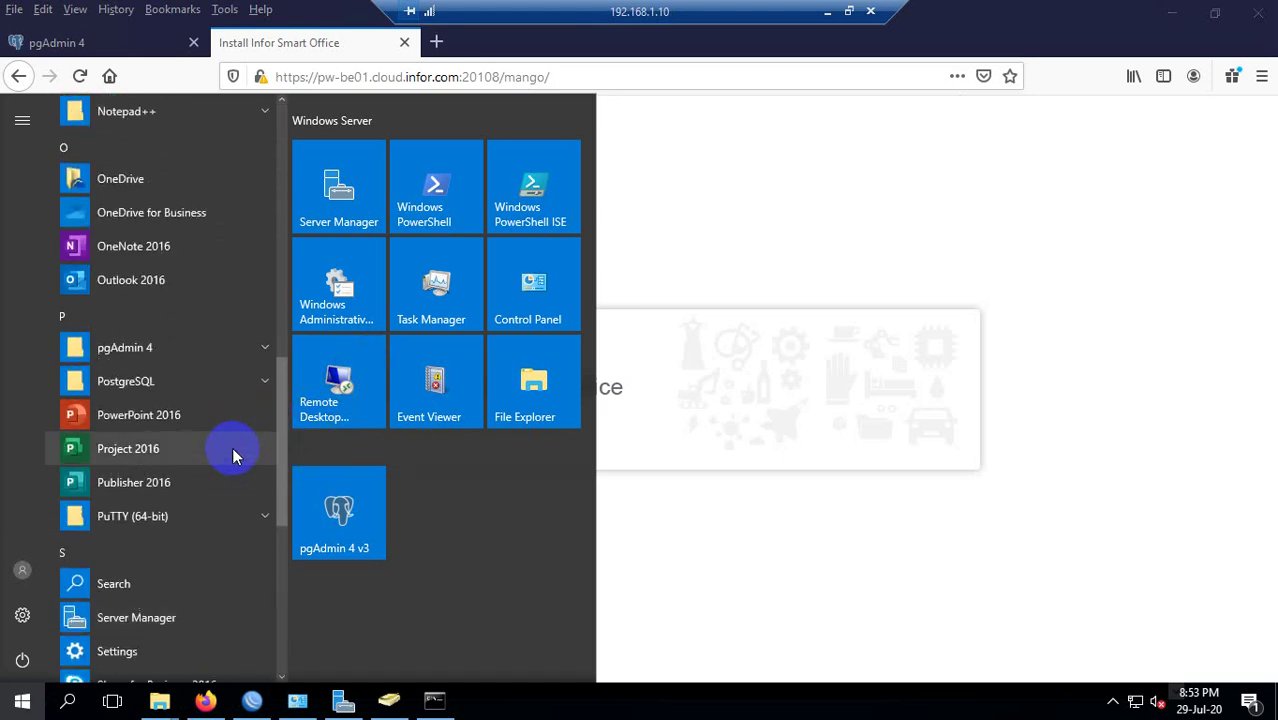
scroll(234, 457, "up", 4)
scroll(234, 457, "down", 5)
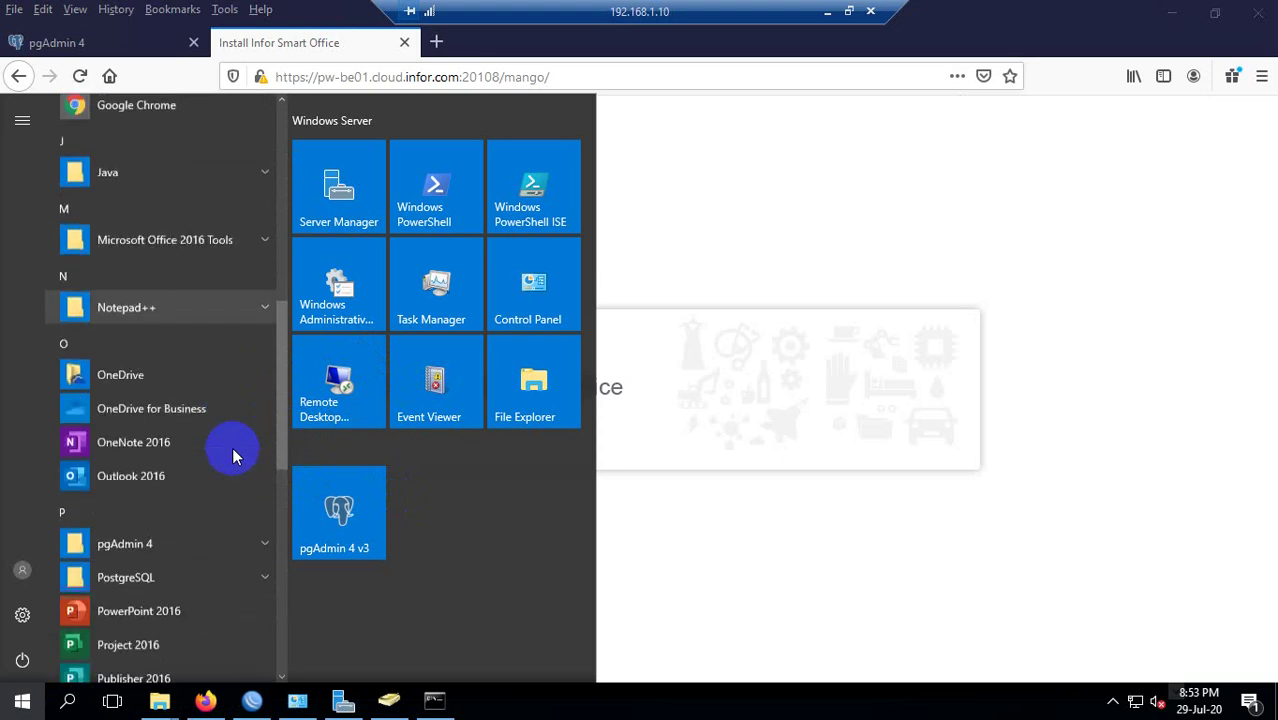
scroll(234, 457, "down", 5)
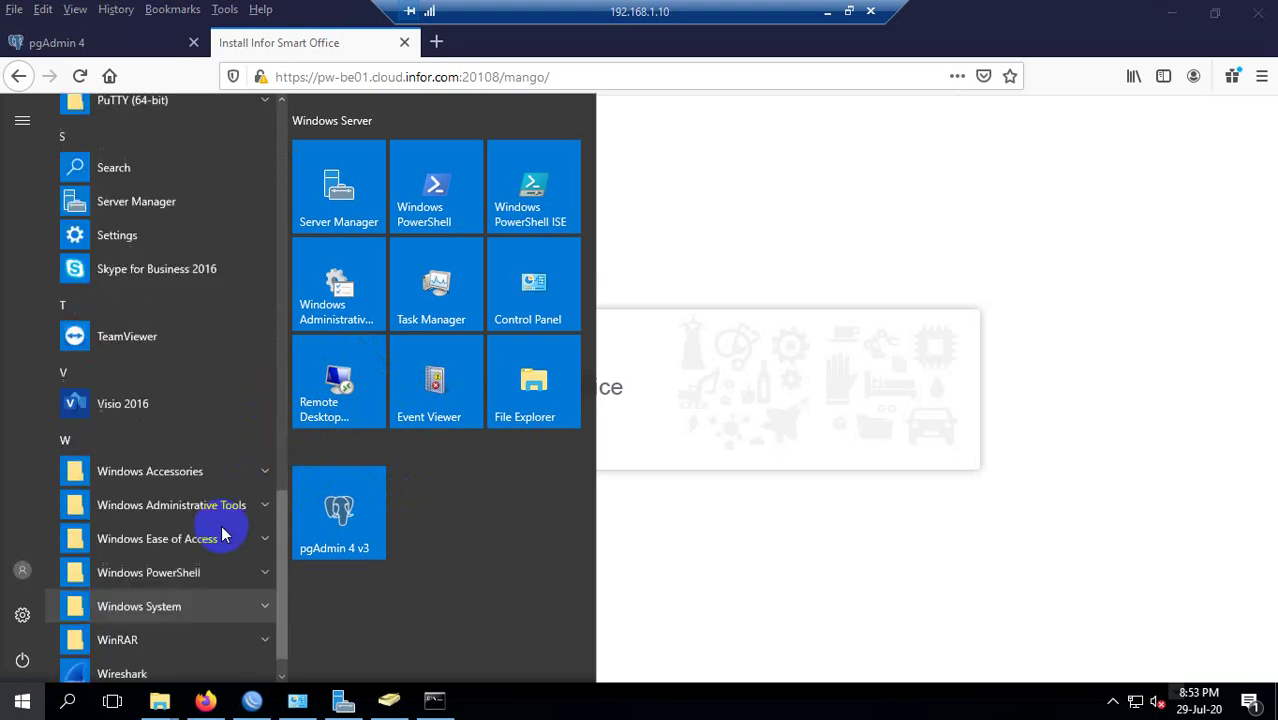
scroll(222, 535, "up", 2)
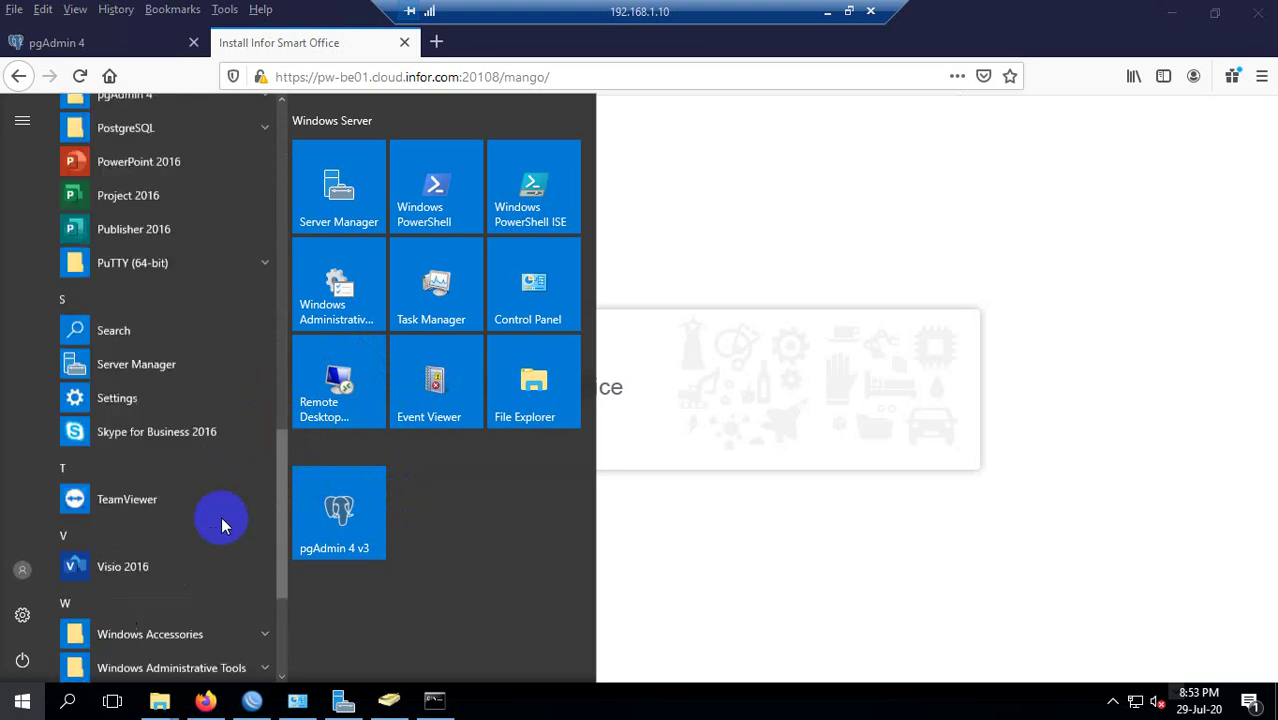
scroll(221, 516, "down", 2)
scroll(227, 517, "down", 1)
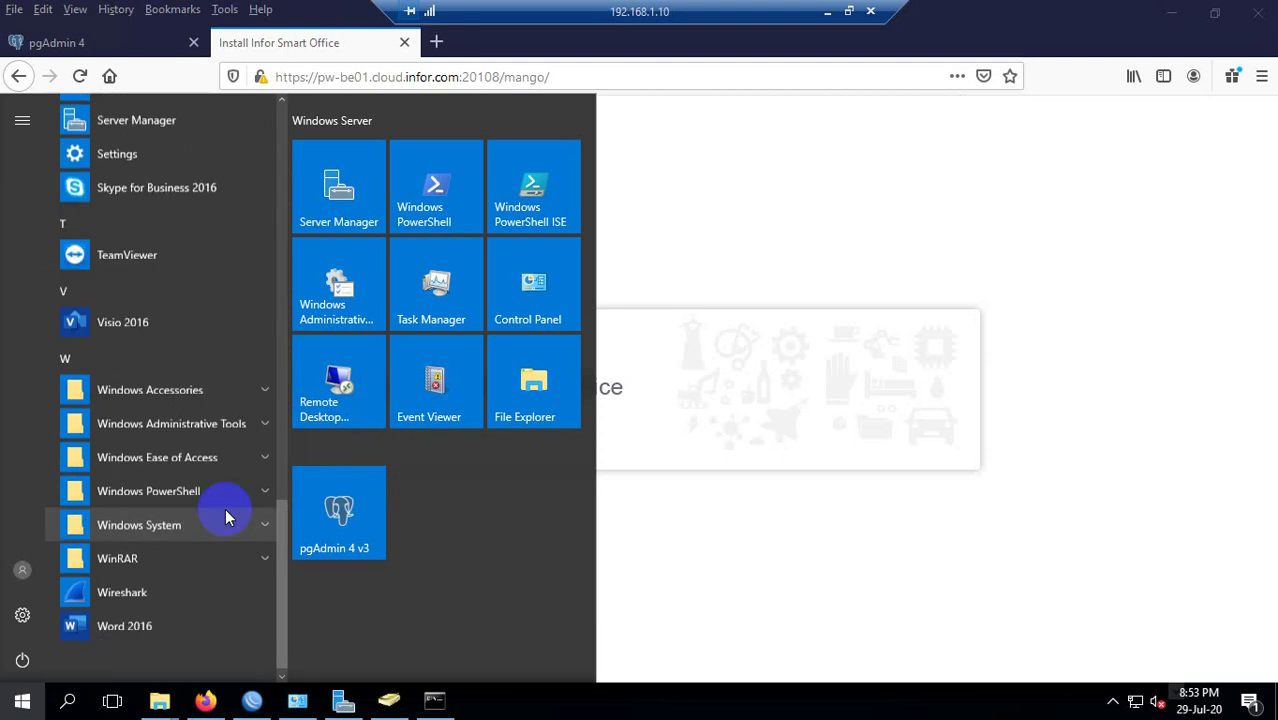
scroll(222, 505, "down", 1)
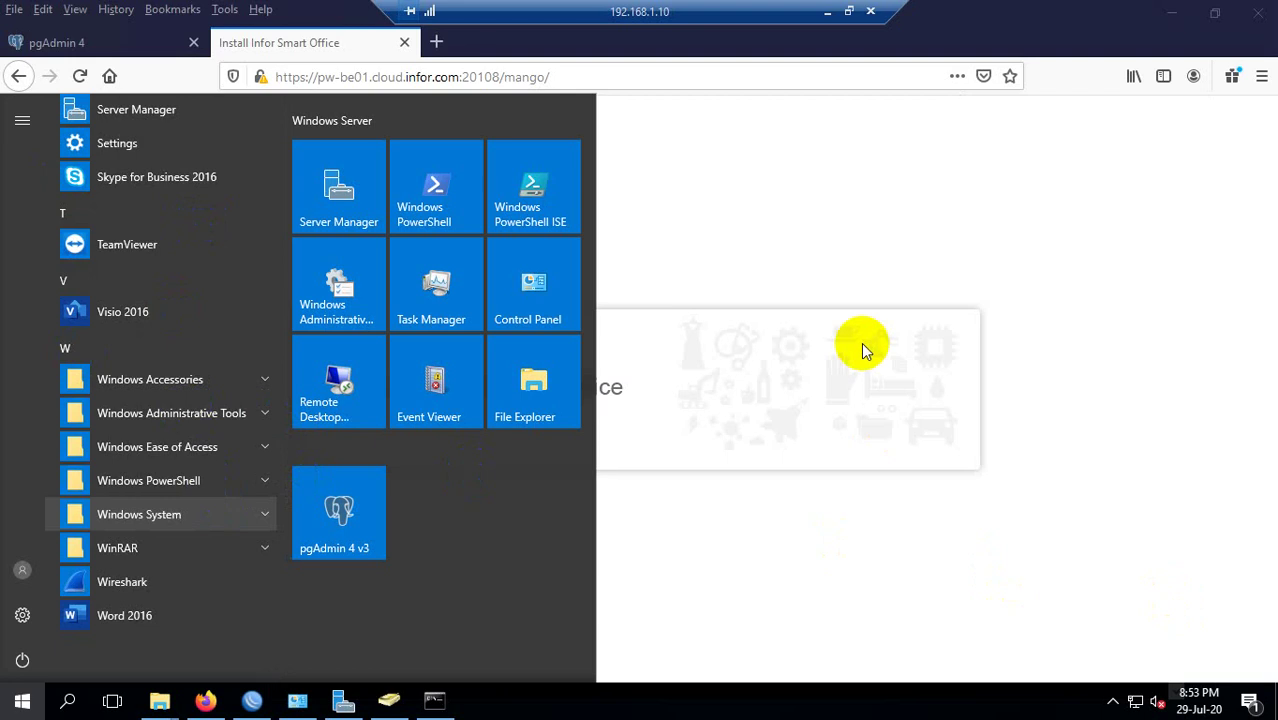
scroll(836, 408, "up", 10)
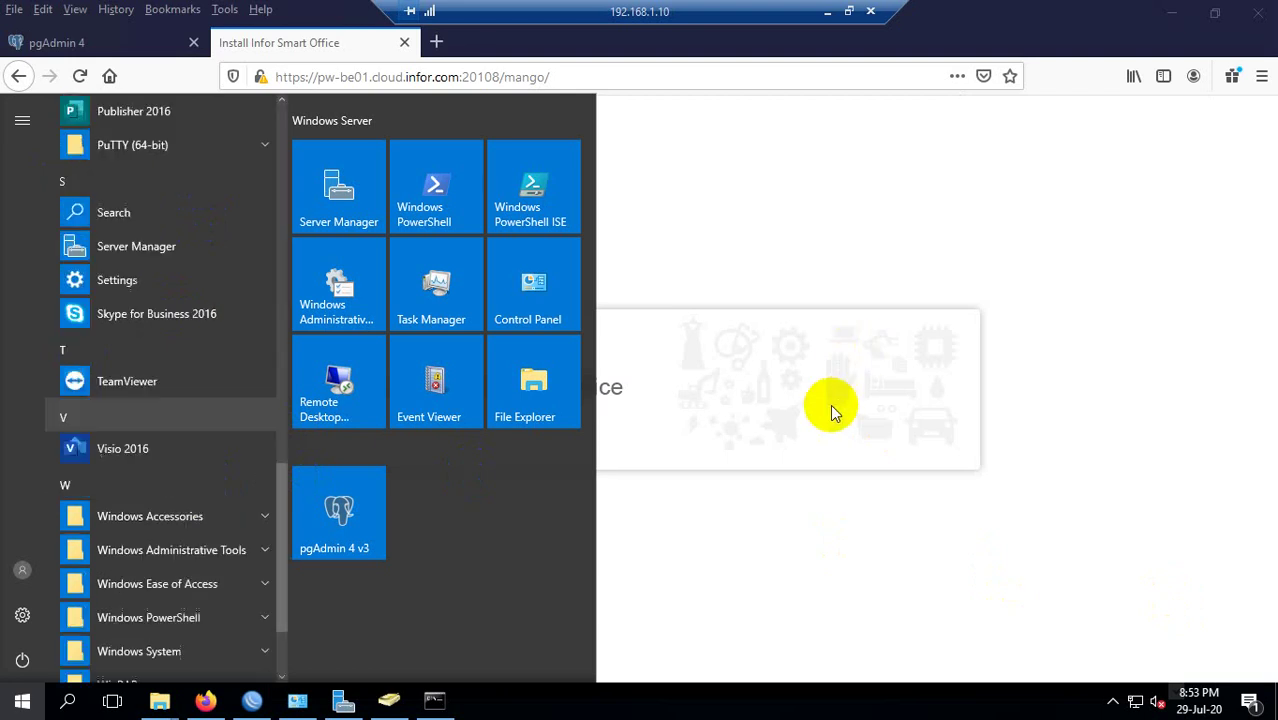
left_click(340, 278)
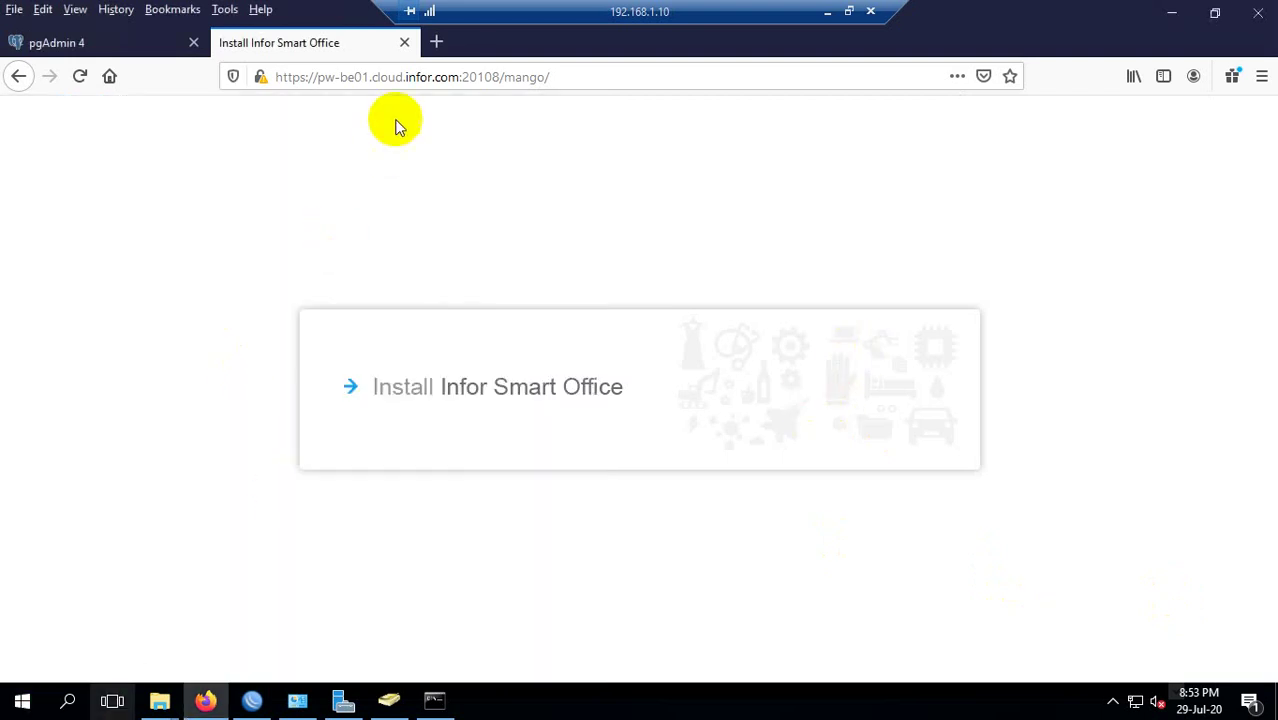
left_click(828, 12)
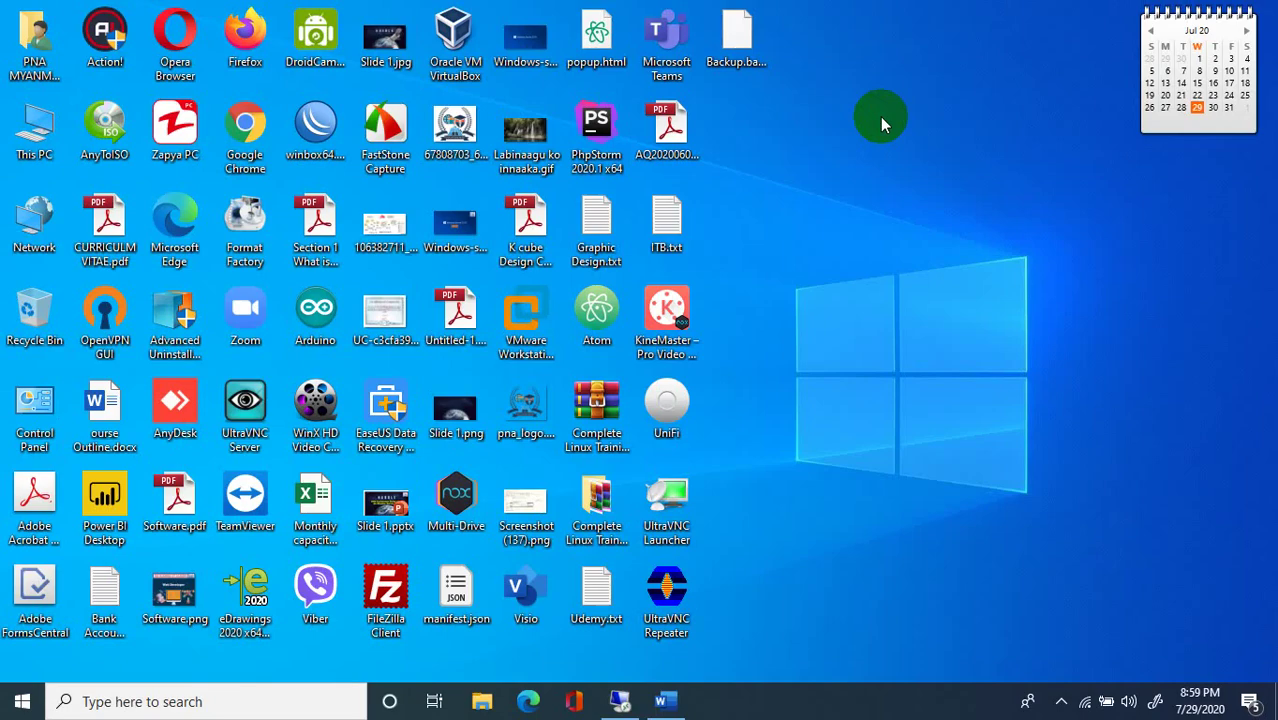
Refresh the local desktop several times from its context menu.
right_click(935, 178)
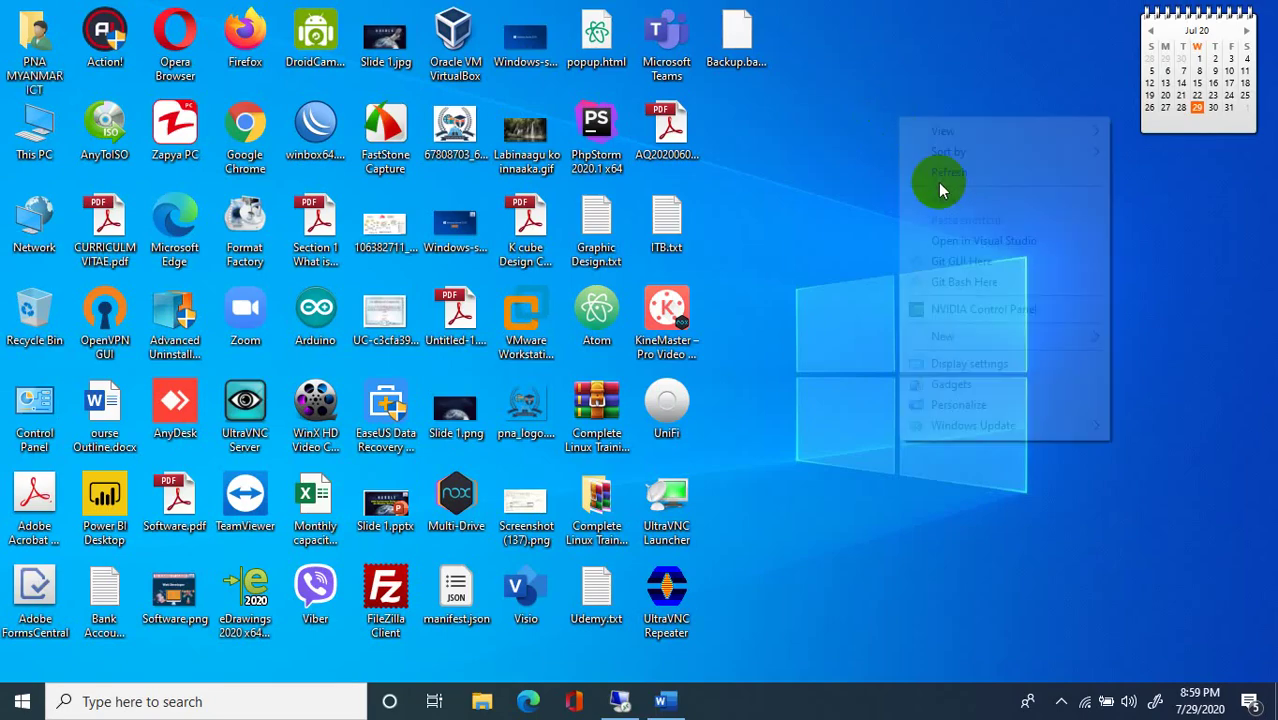
left_click(960, 176)
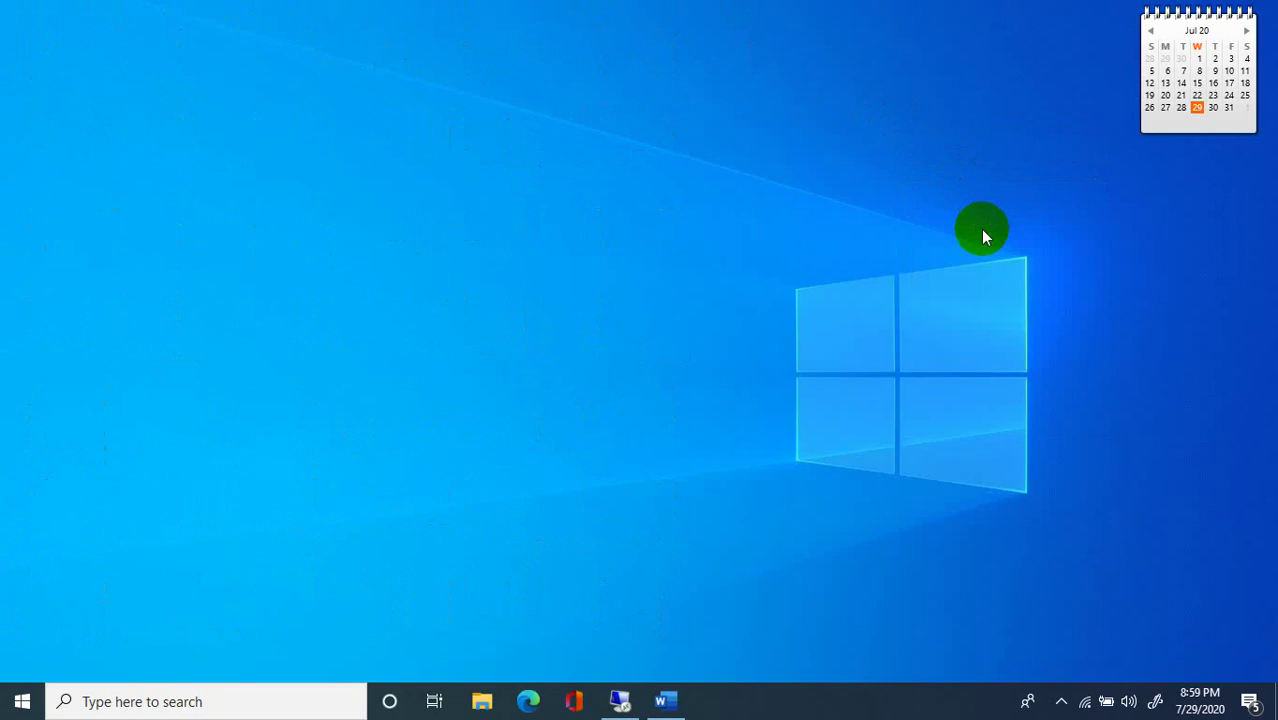
right_click(982, 232)
left_click(982, 232)
right_click(934, 229)
left_click(965, 278)
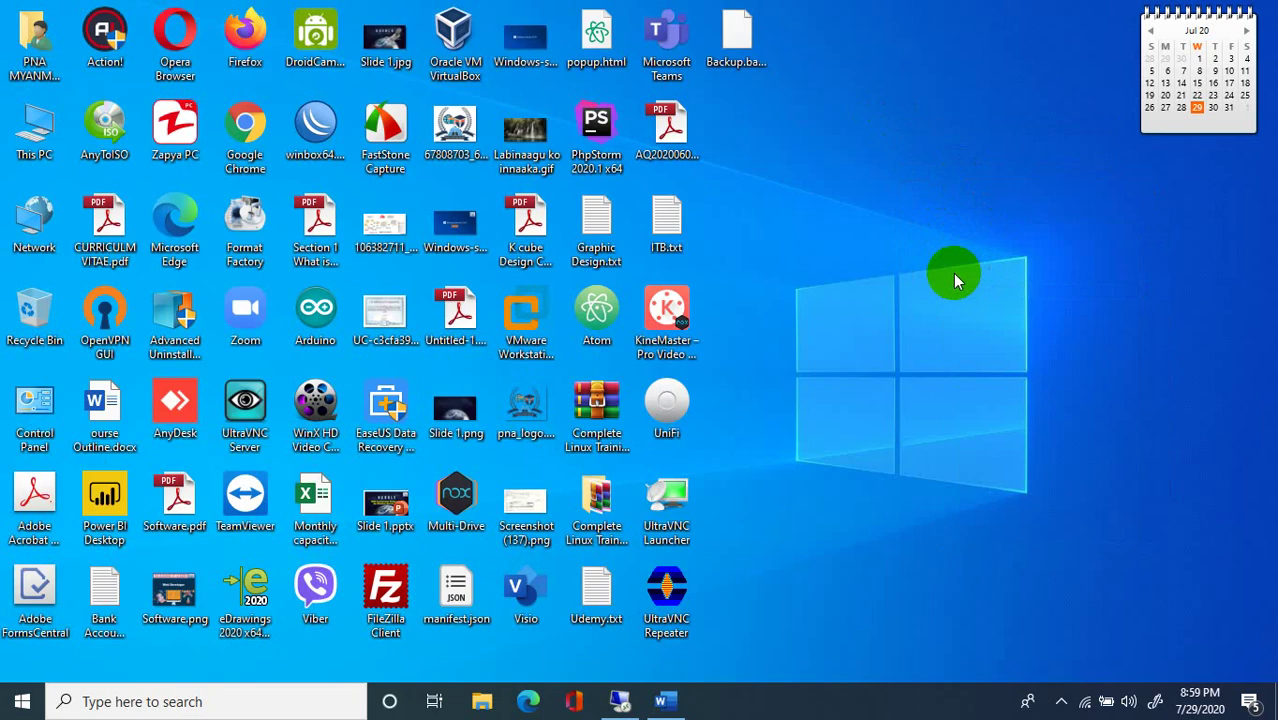
right_click(932, 272)
left_click(965, 330)
right_click(907, 263)
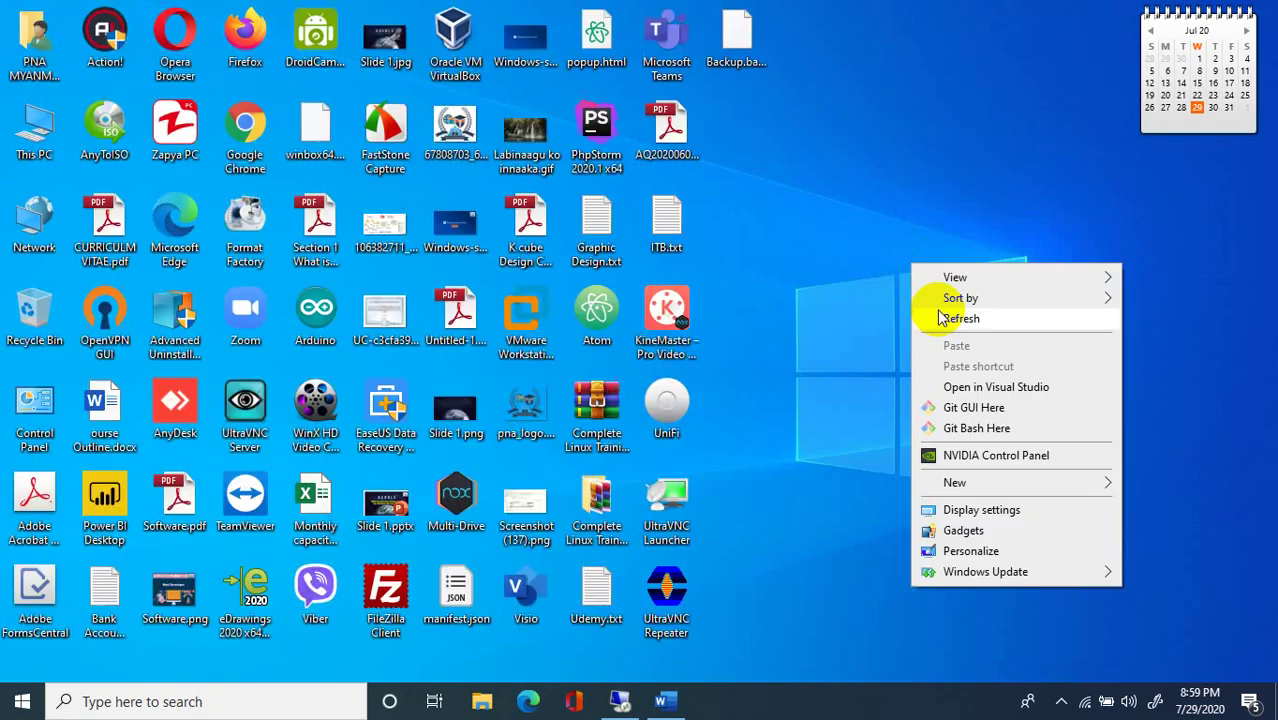
left_click(947, 317)
right_click(895, 313)
Open This PC, look over its drives including Local Disk (C:), and close it.
left_click(56, 113)
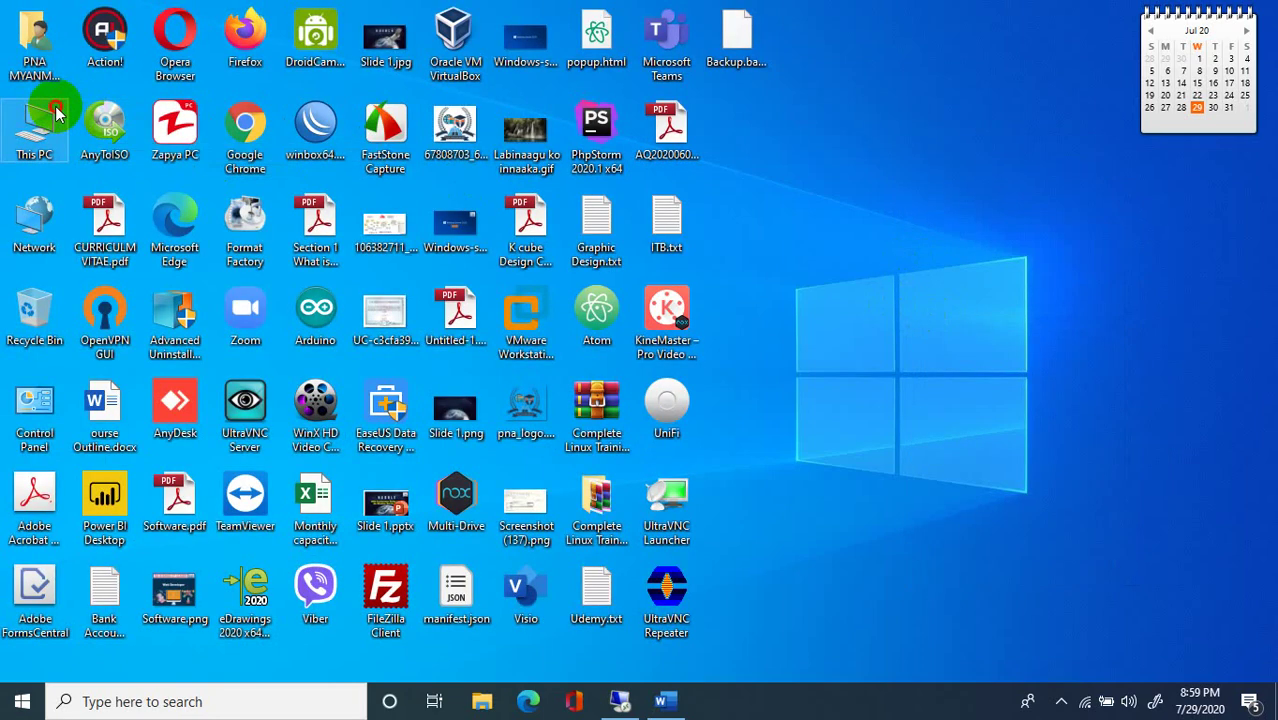
double_click(56, 113)
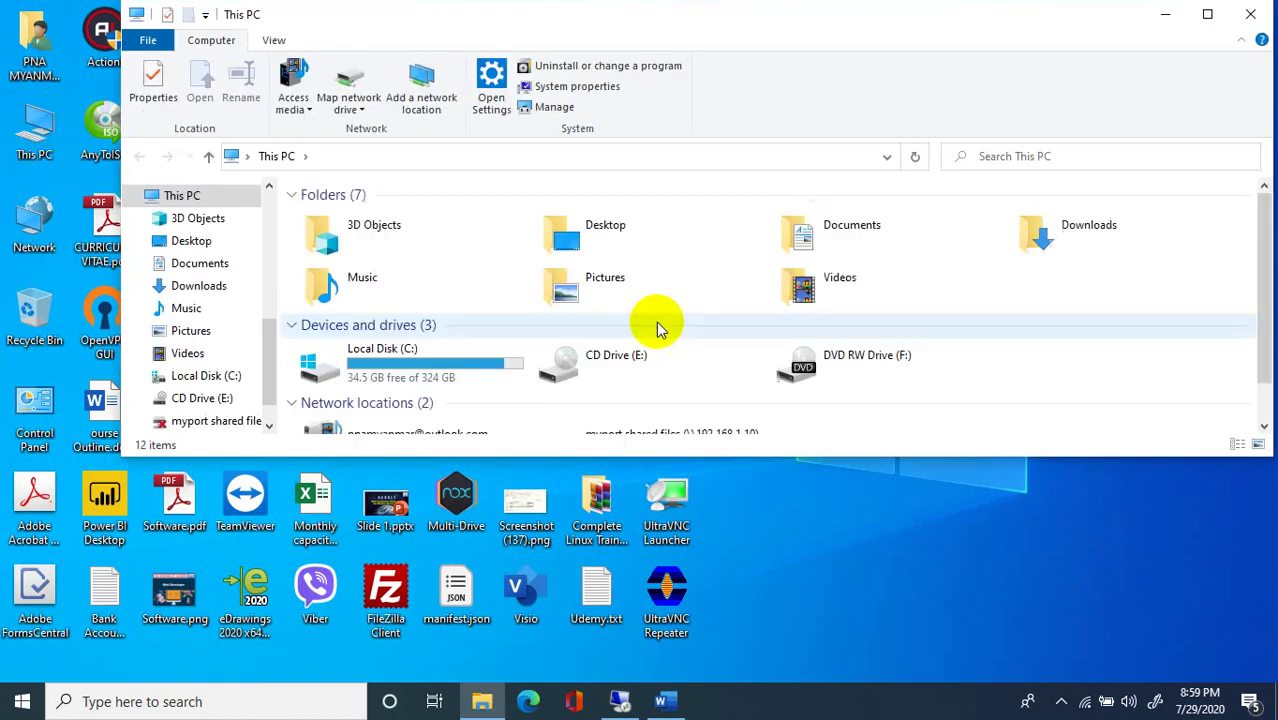
scroll(600, 340, "down", 1)
scroll(495, 352, "up", 1)
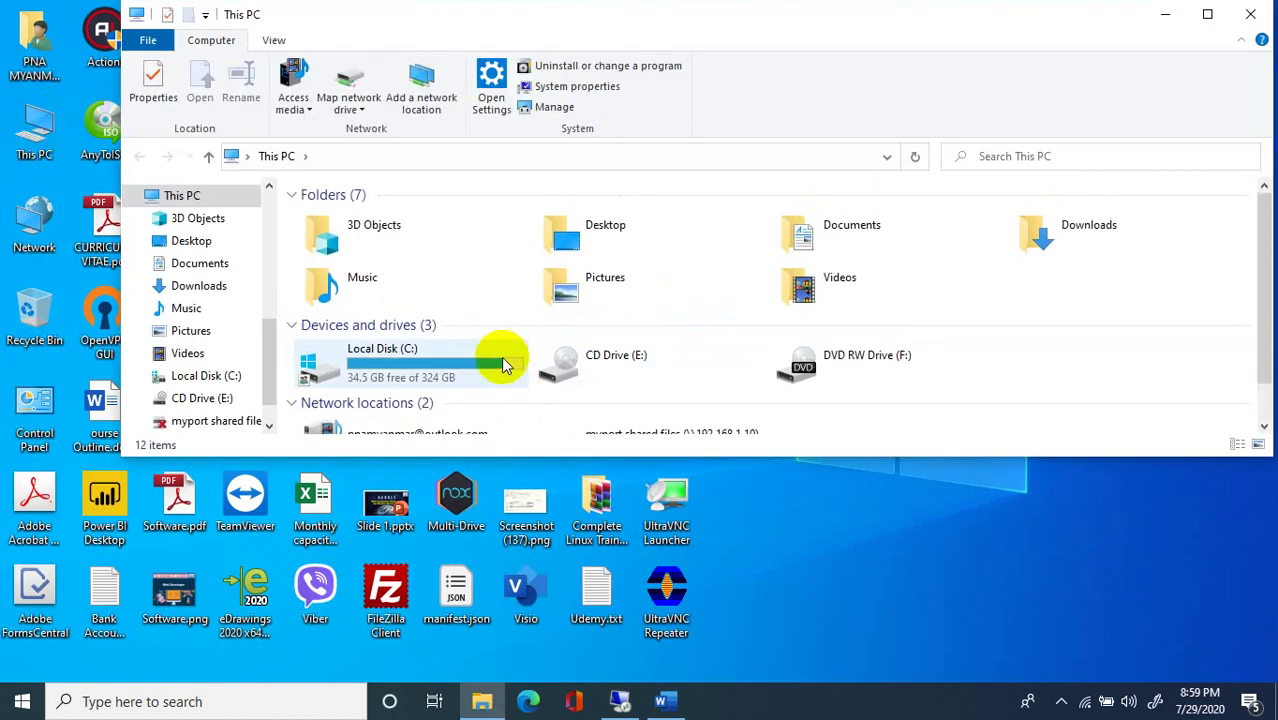
left_click(470, 360)
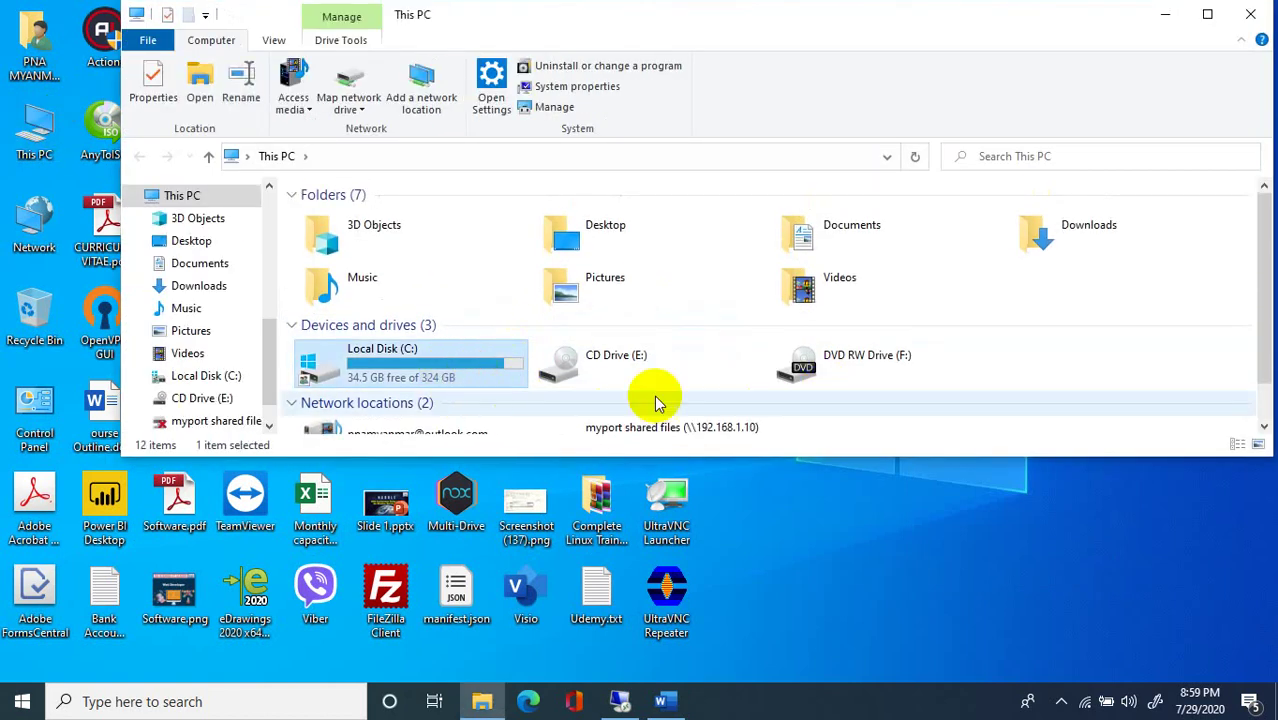
left_click(1250, 14)
Refresh the desktop twice more and return to the remote server session.
right_click(814, 207)
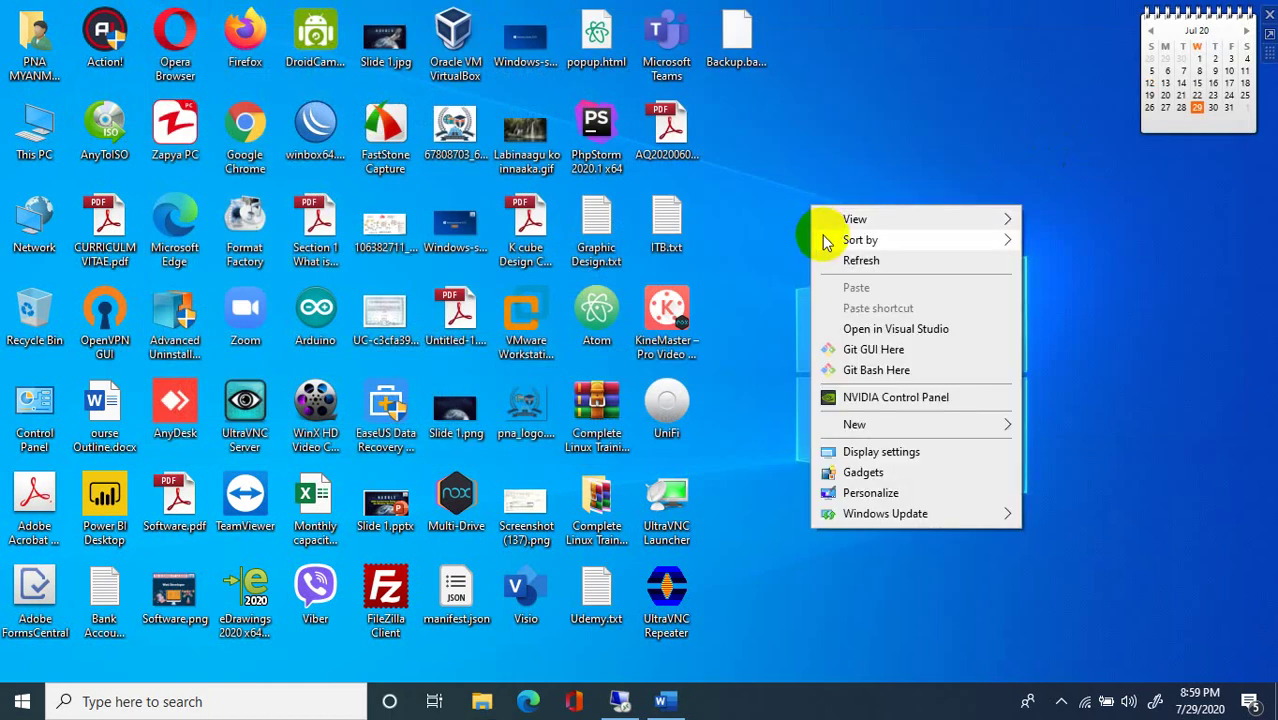
left_click(836, 258)
right_click(842, 254)
left_click(872, 307)
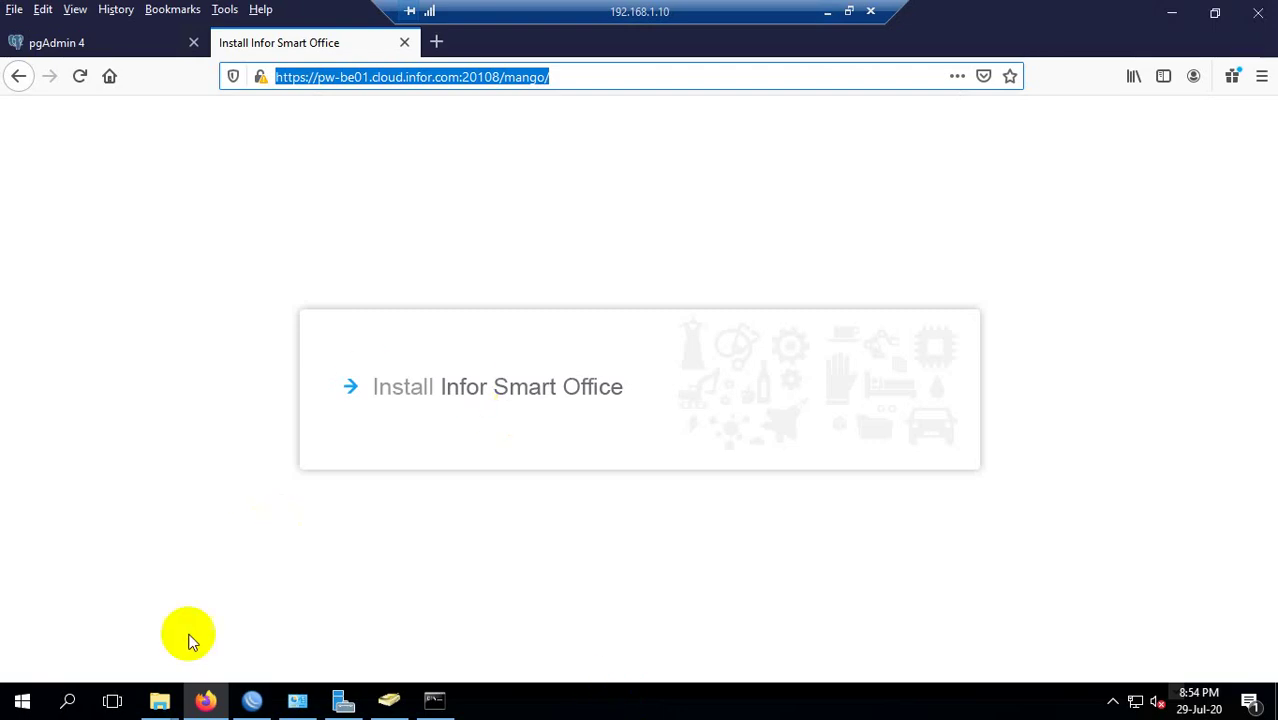
left_click(68, 698)
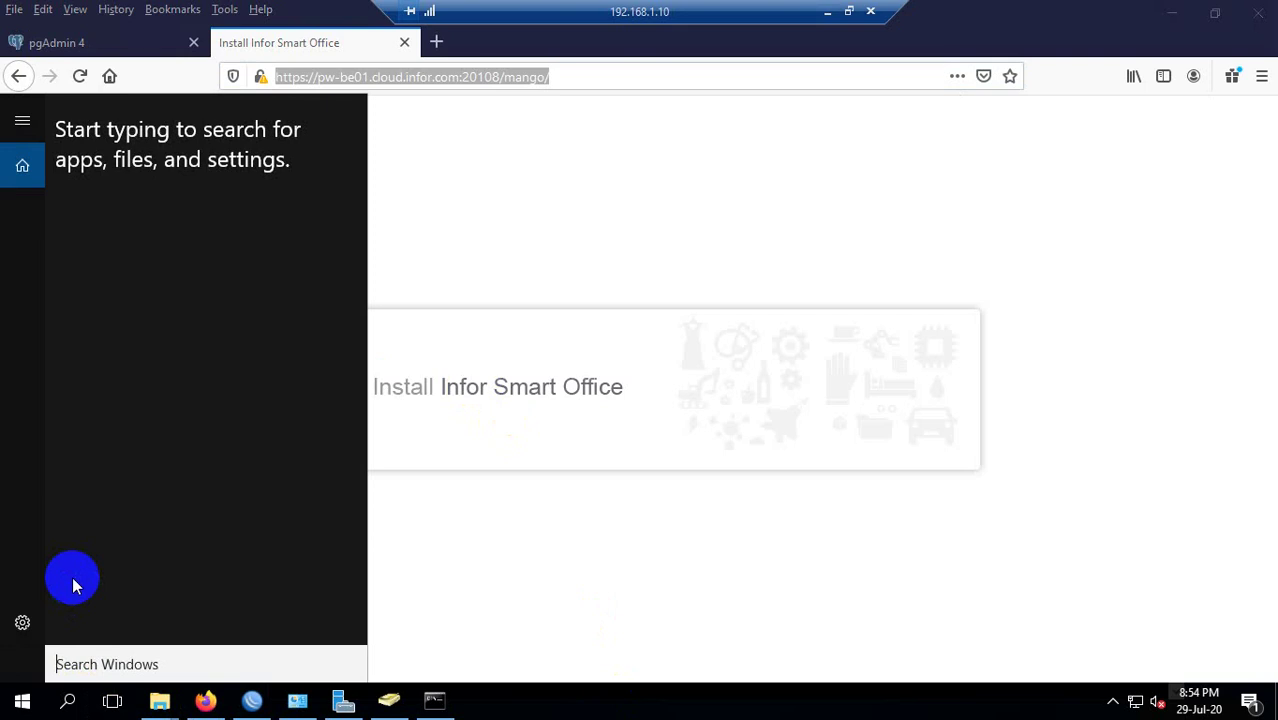
Dismiss the Windows search panel on the remote server after typing 'ex'.
type("ex")
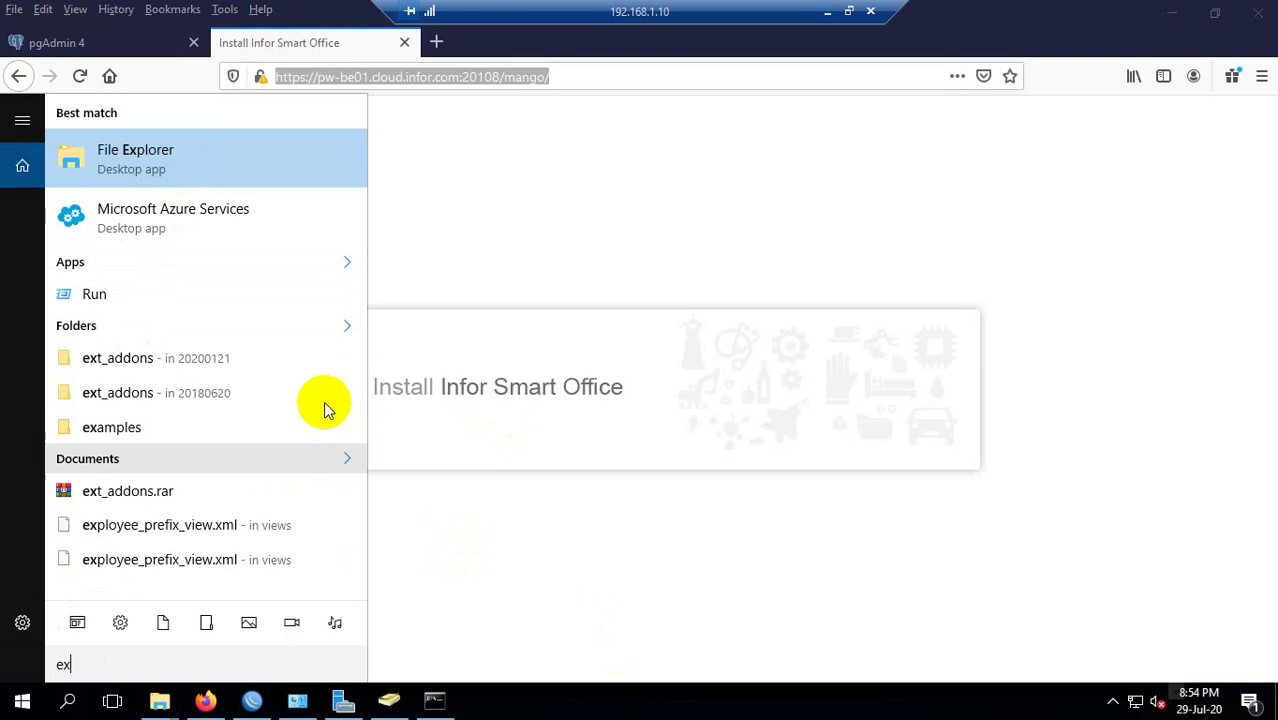
left_click(69, 703)
left_click(69, 703)
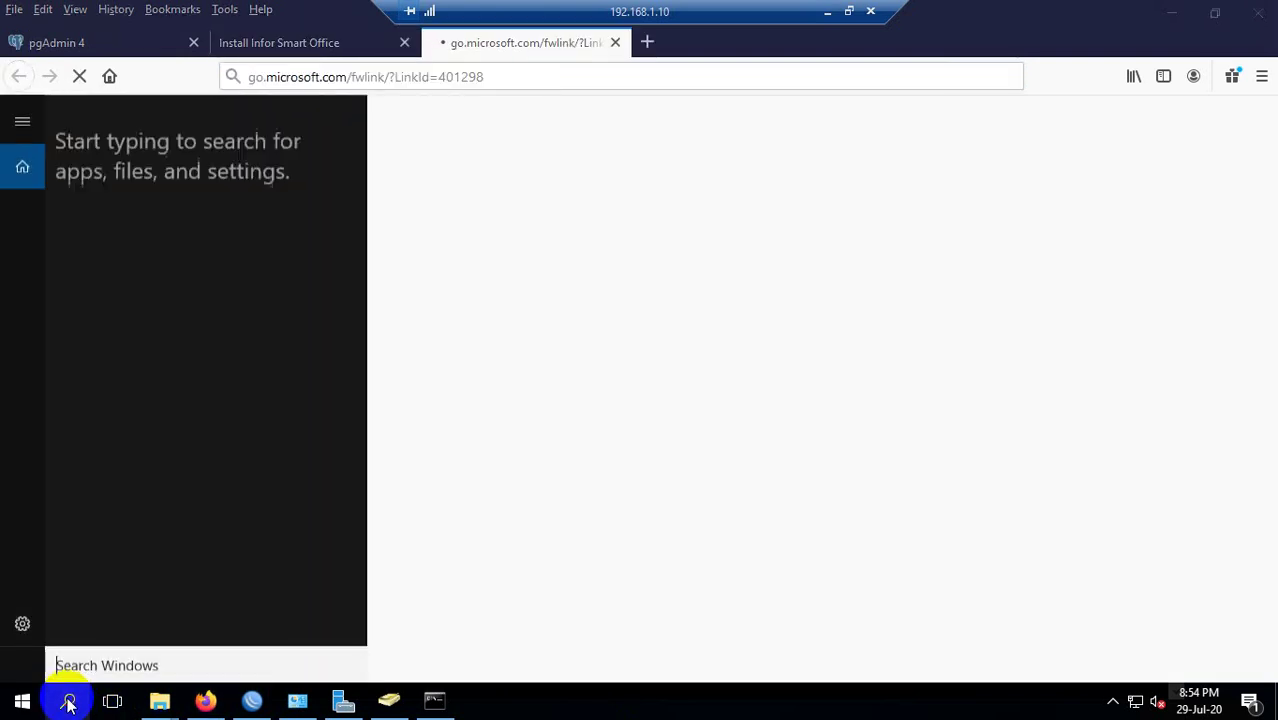
left_click(593, 465)
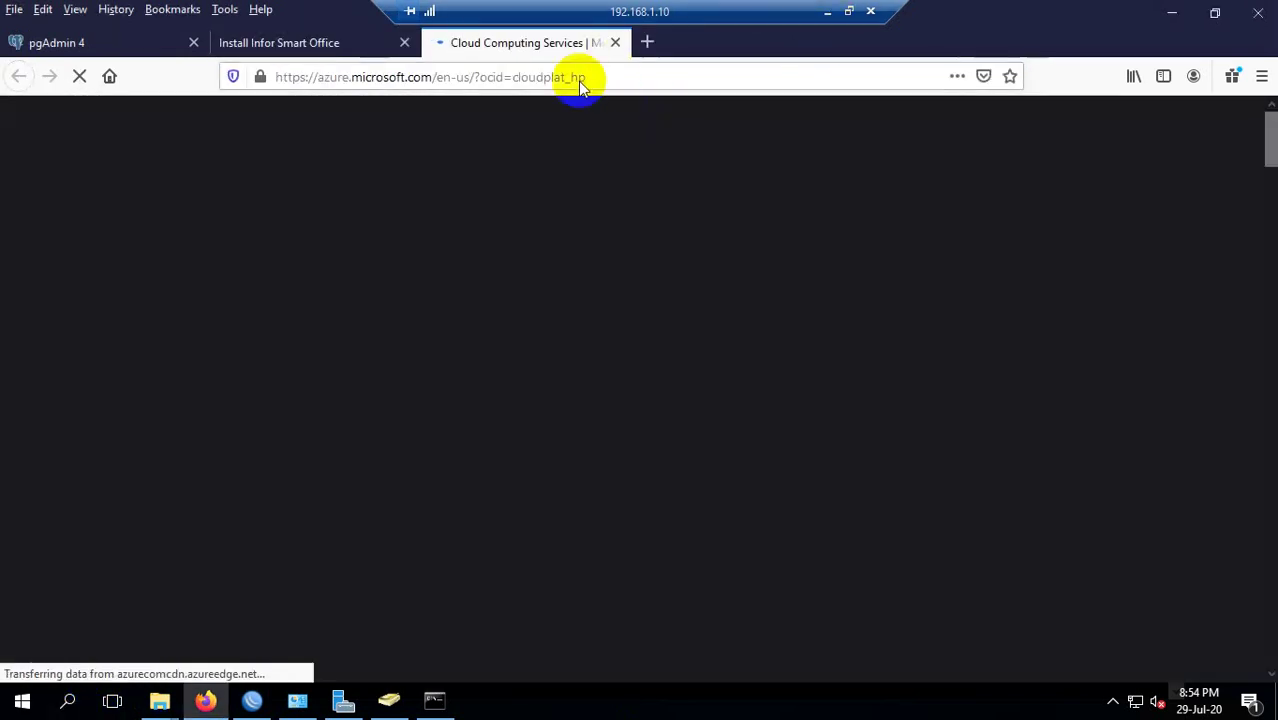
Return to the Install Infor Smart Office tab, select its URL, and minimize the remote session.
left_click(379, 46)
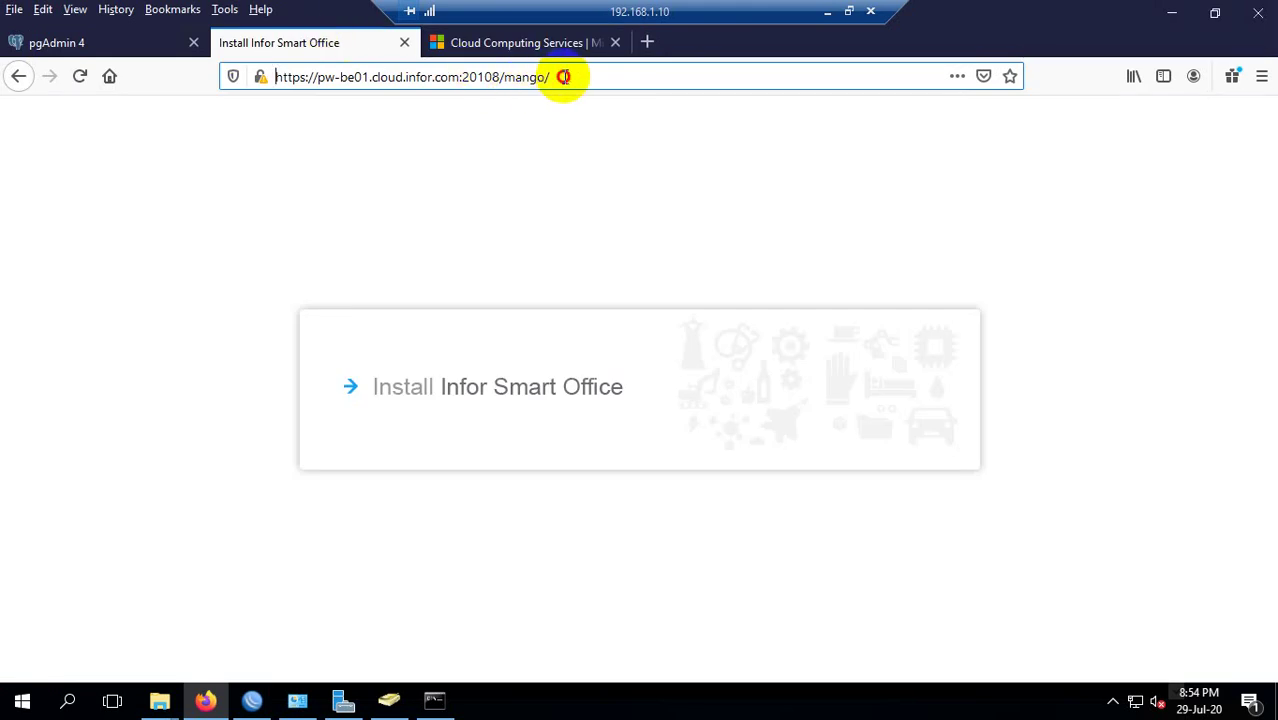
left_click_drag(563, 76, 285, 80)
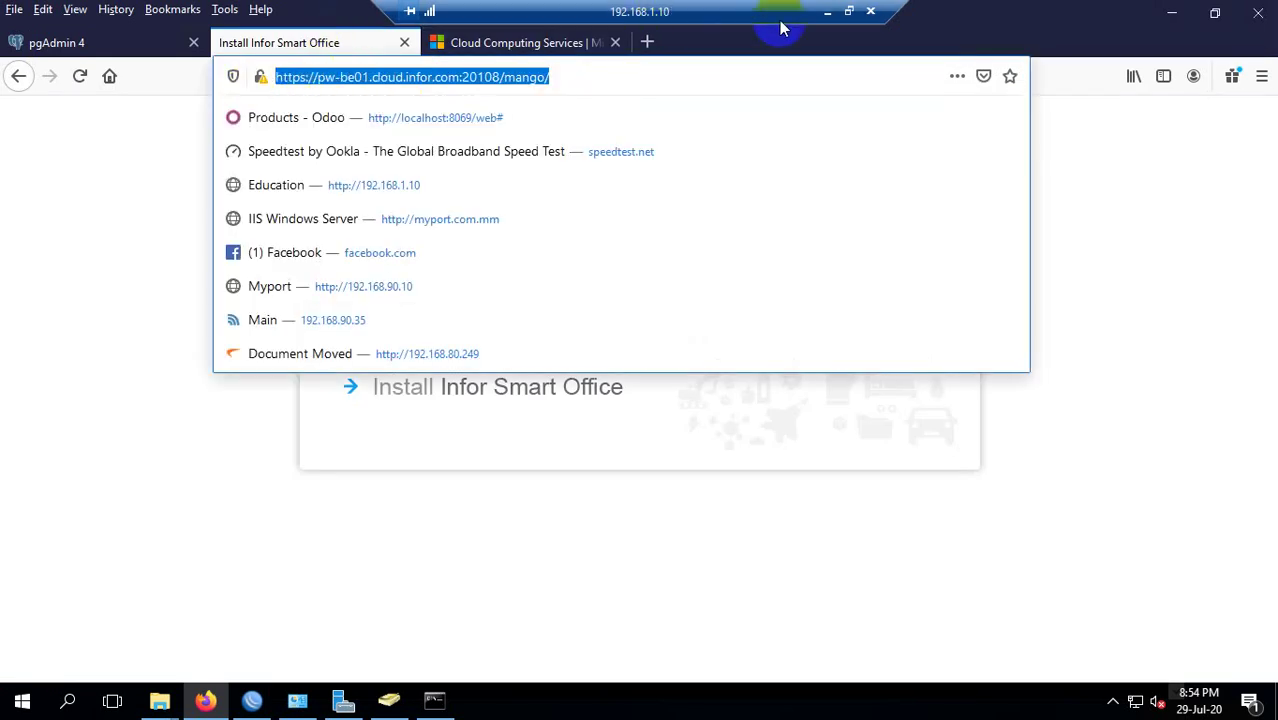
left_click(829, 12)
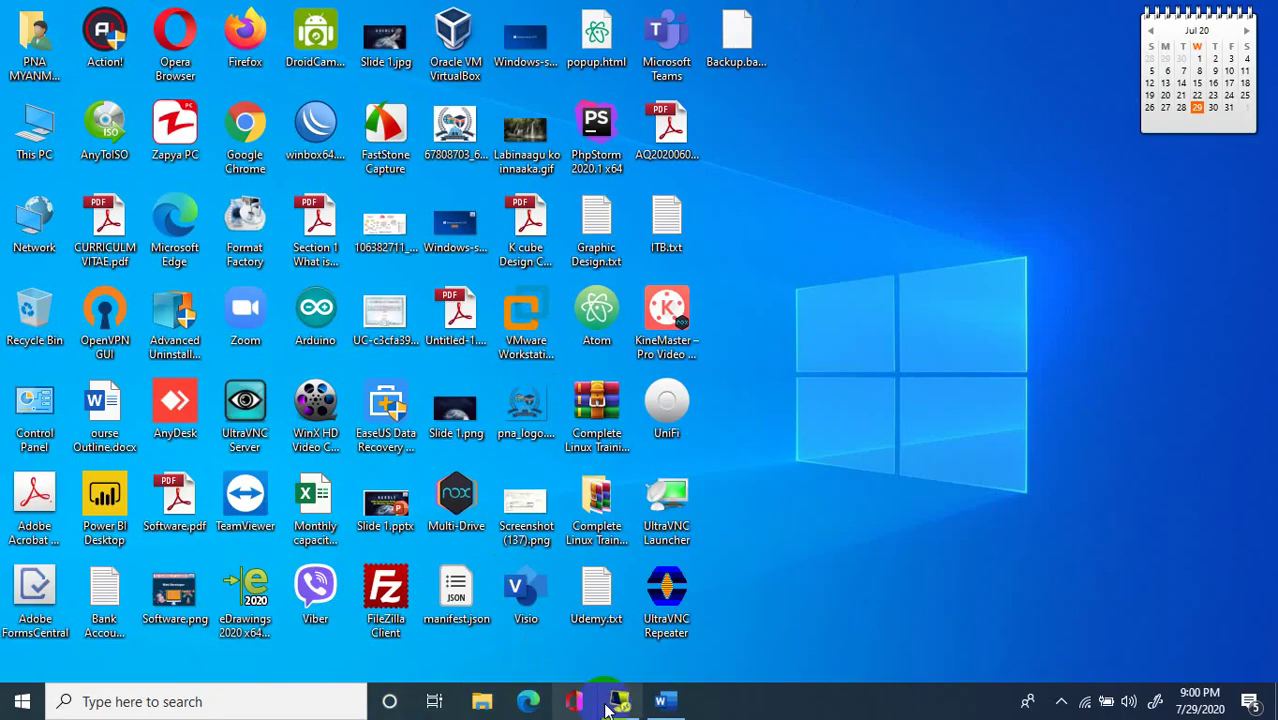
Search the local Start menu for 'iex' and launch Internet Explorer.
left_click(24, 700)
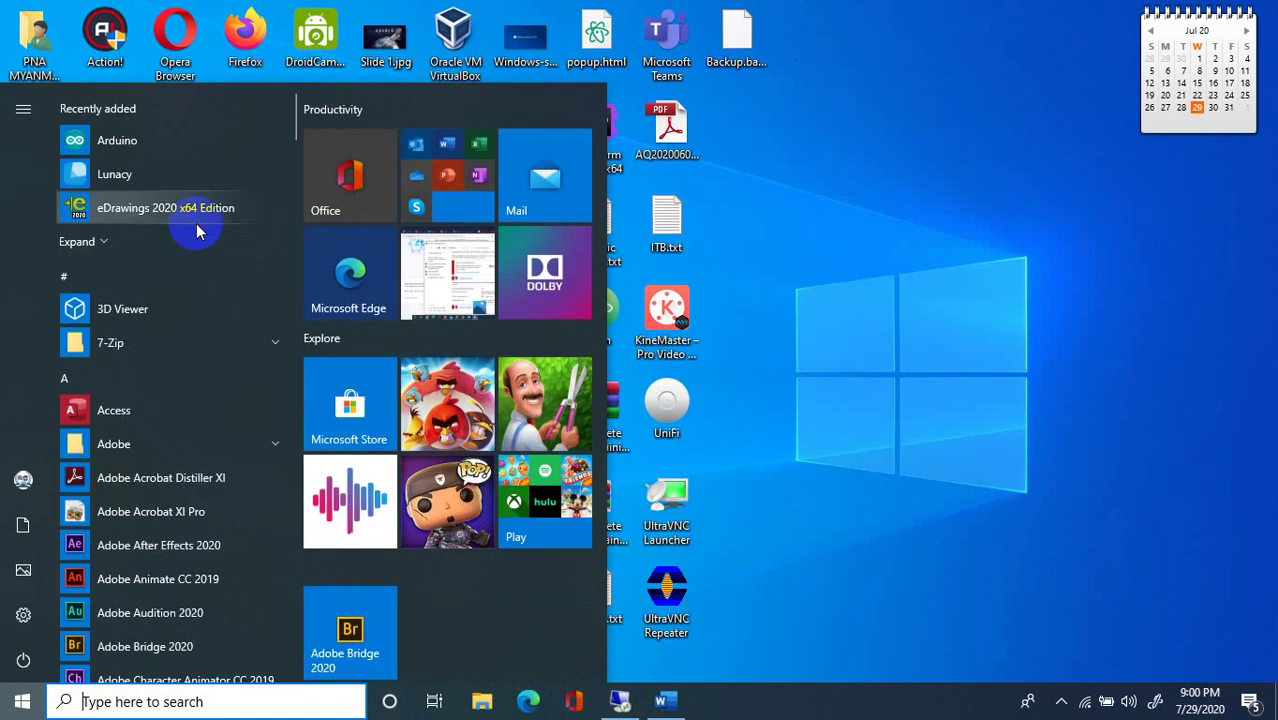
scroll(291, 320, "down", 4)
scroll(285, 345, "up", 4)
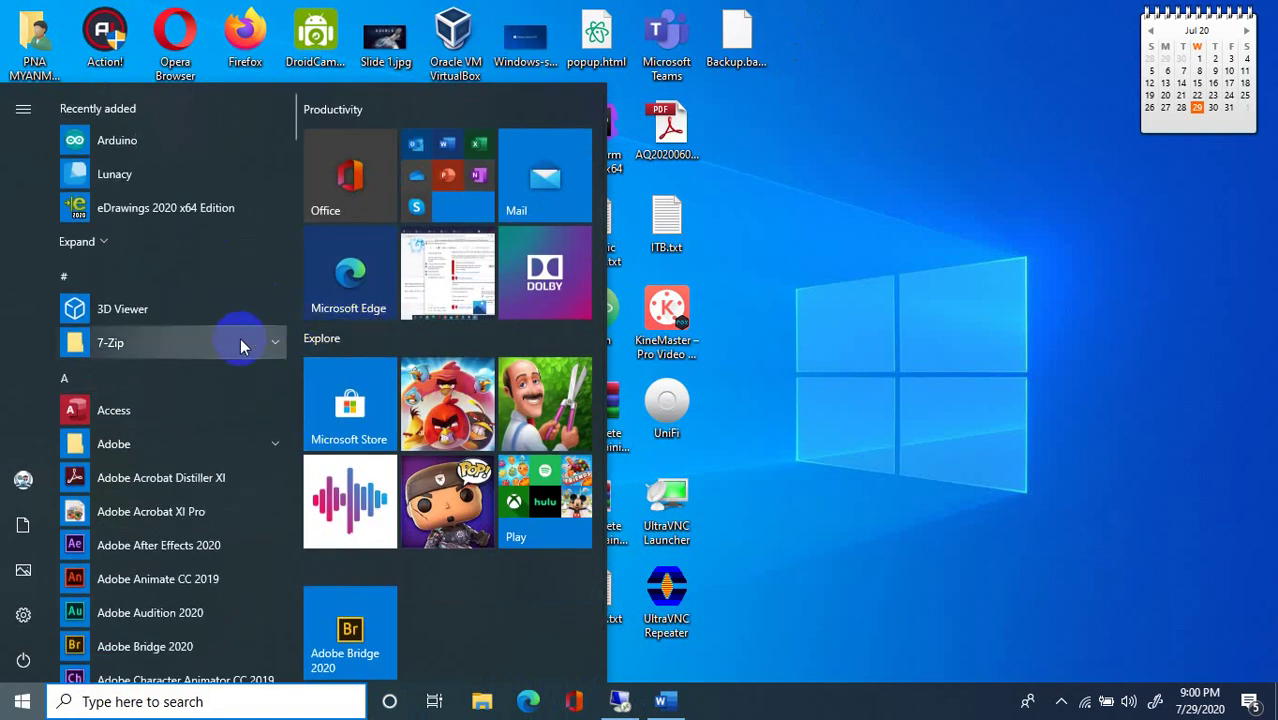
type("iex")
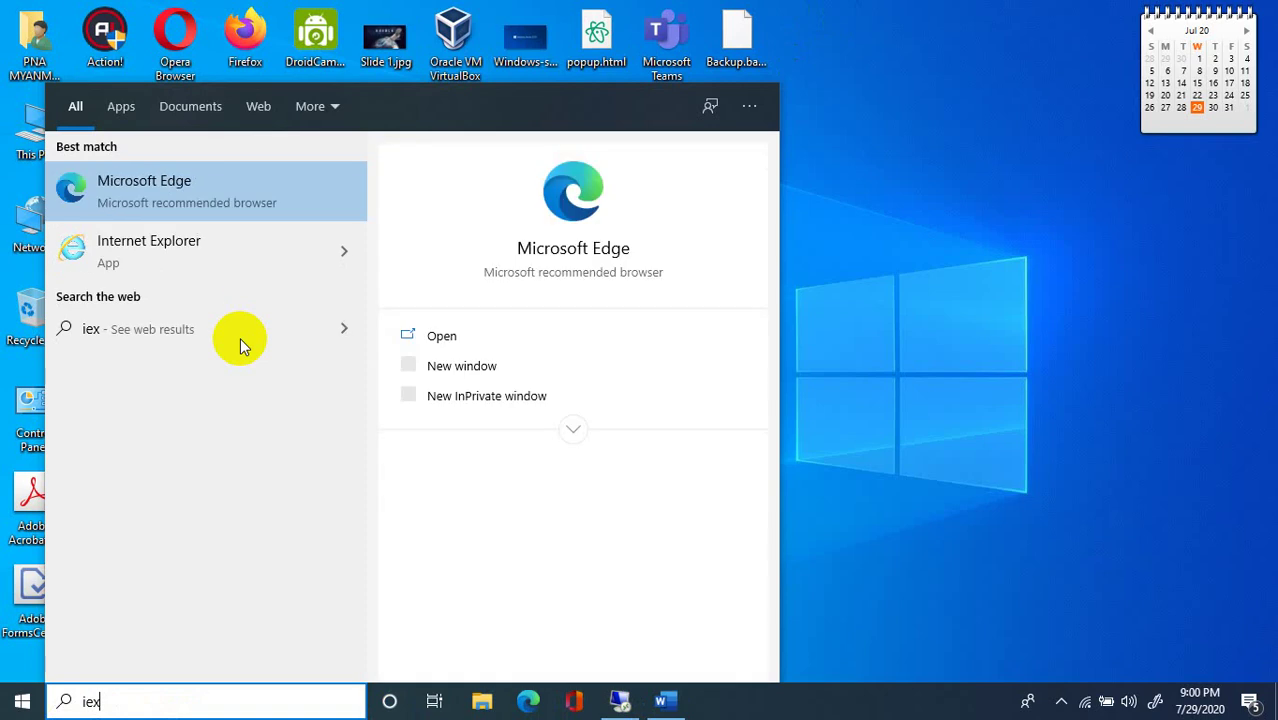
left_click(125, 258)
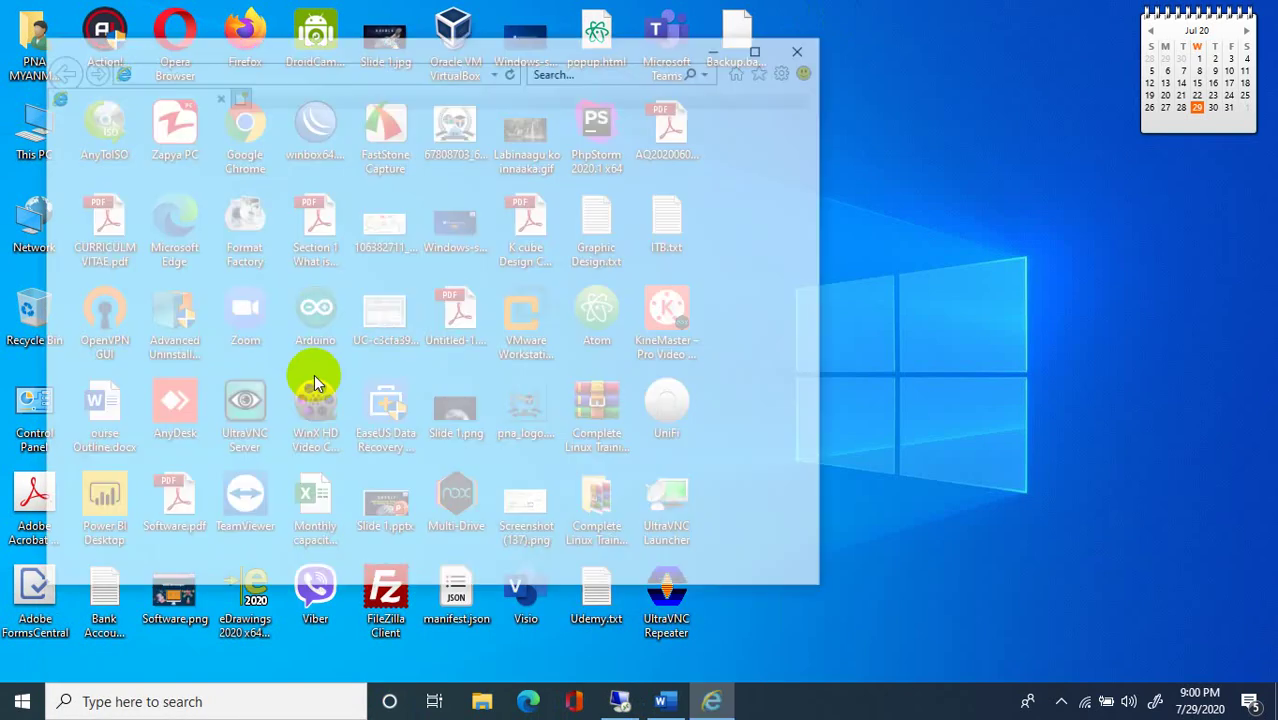
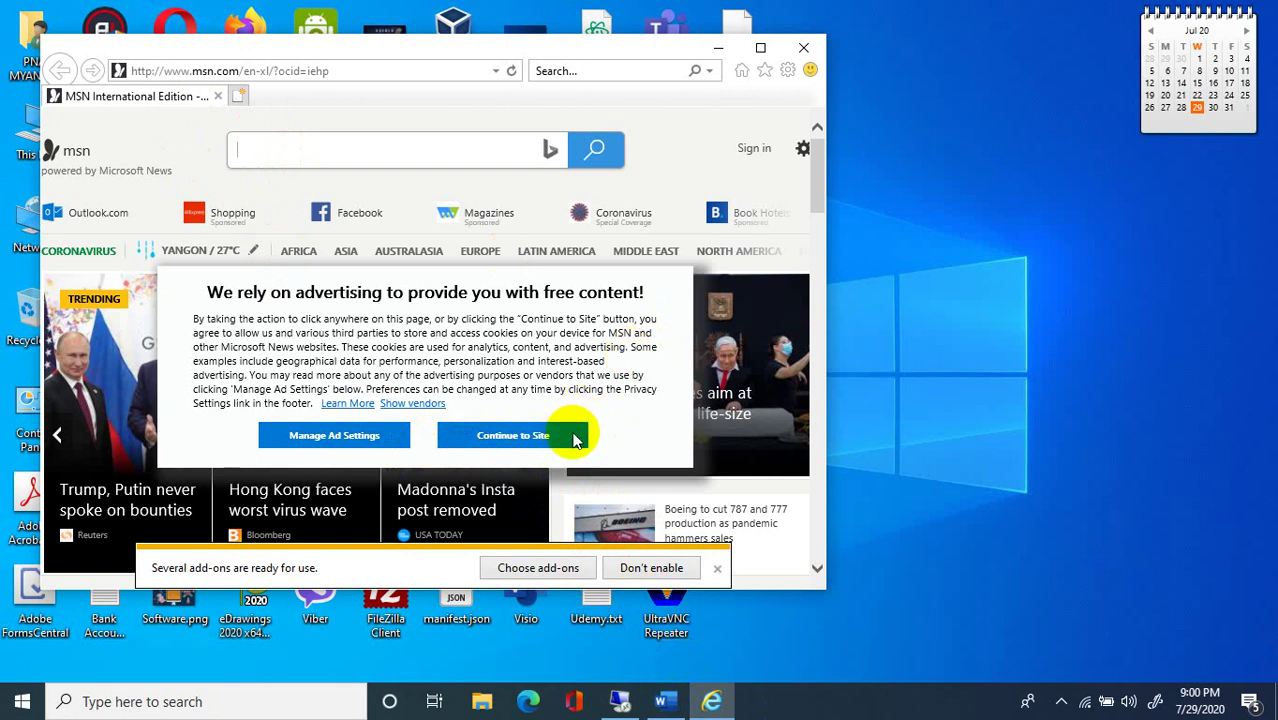
right_click(1016, 178)
left_click(1060, 256)
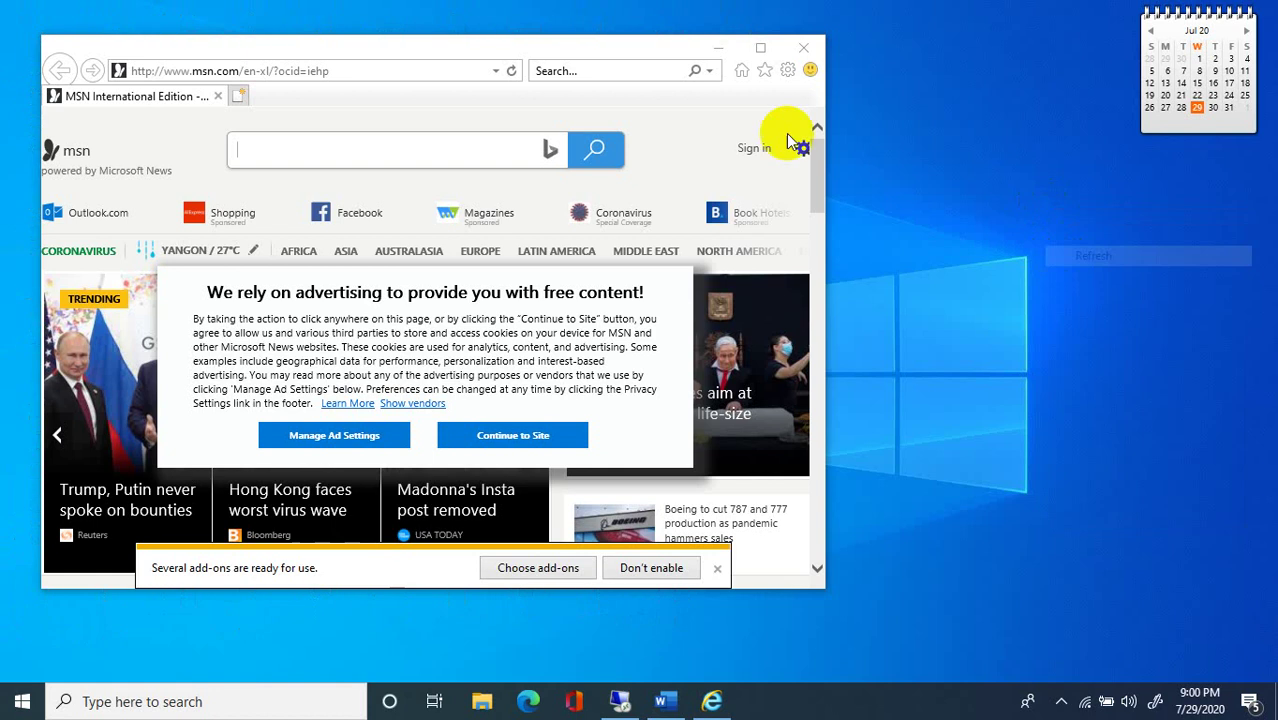
left_click(758, 49)
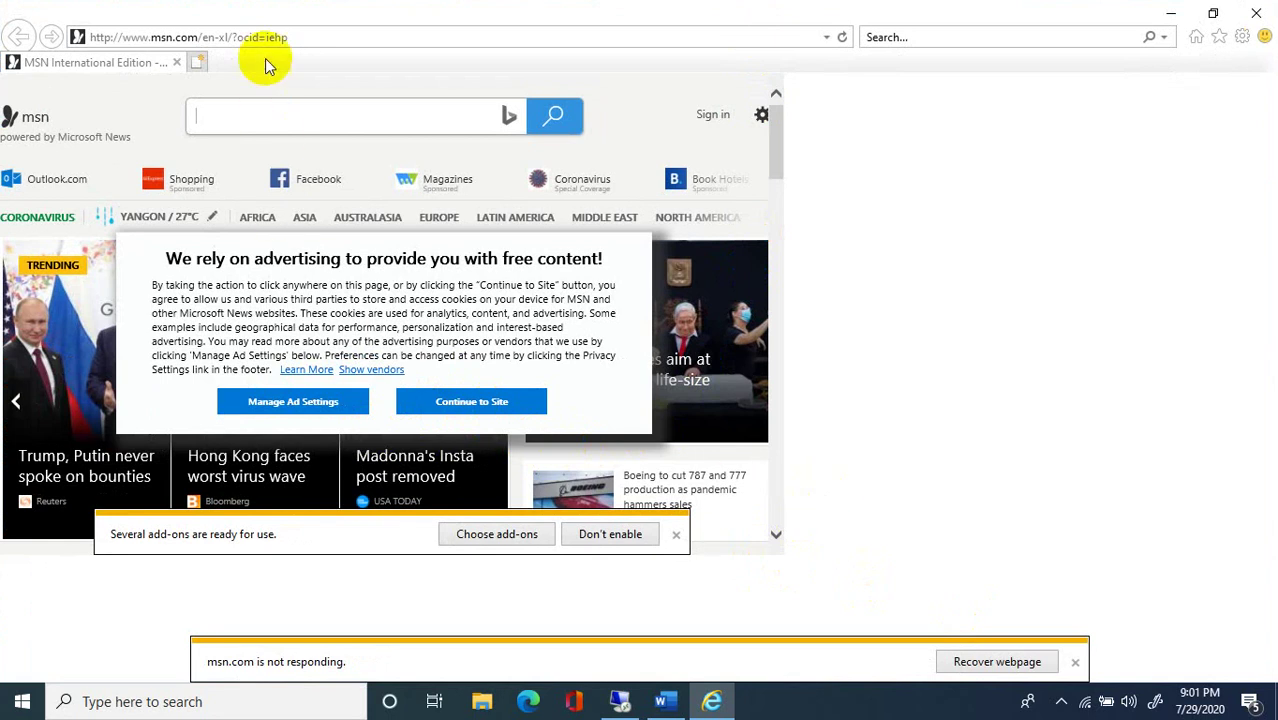
type("https://pw-be01.cloud.infor.com:20108/mango/")
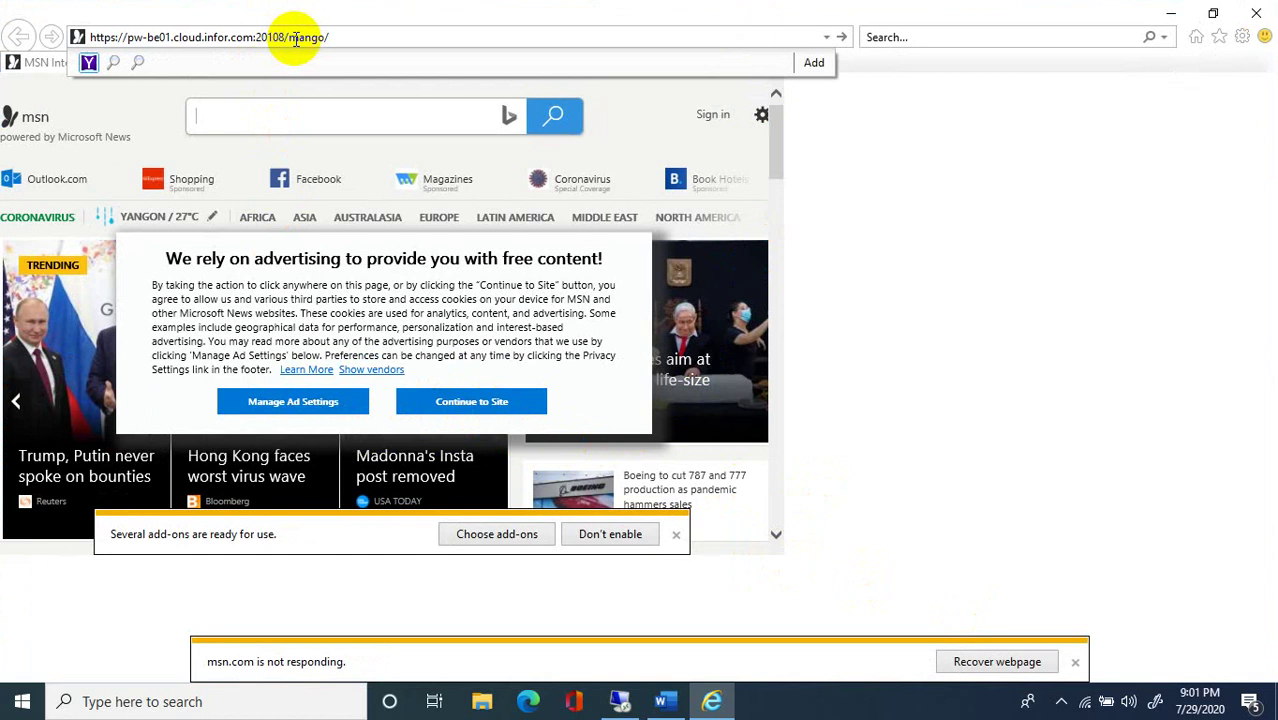
key("Return")
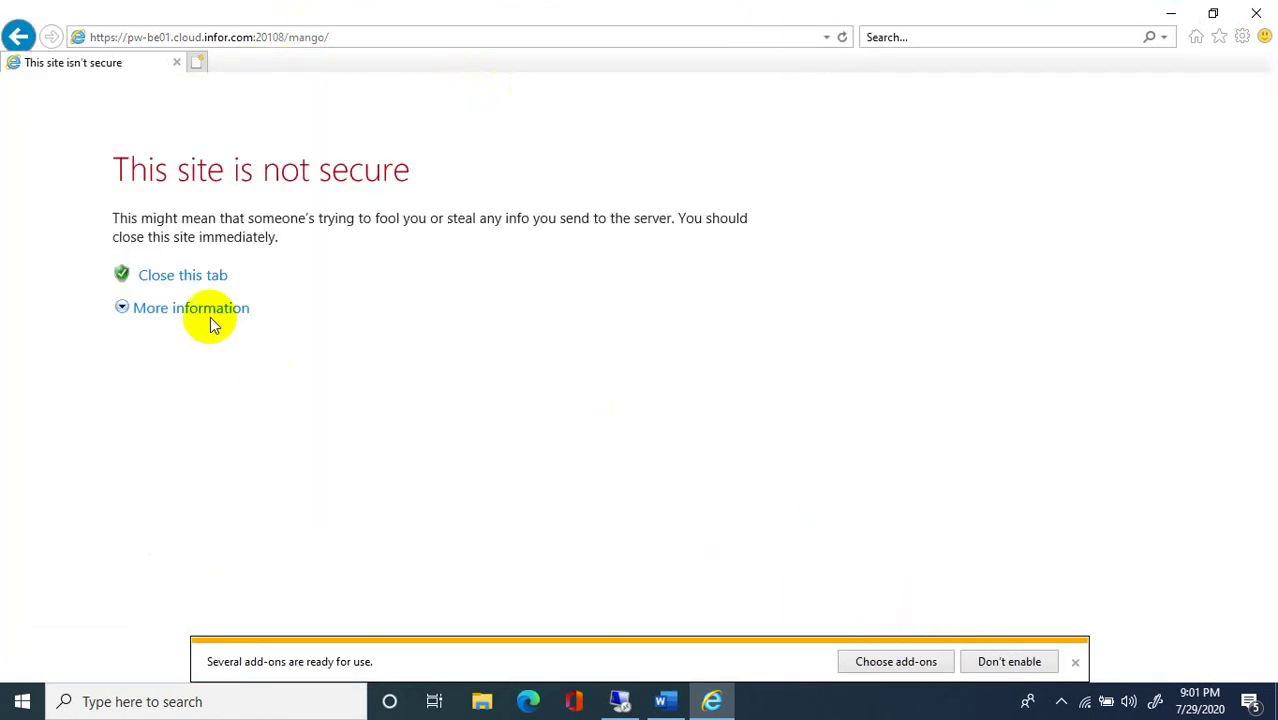
Bypass the certificate warning and install Infor Smart Office - PRD, accepting the security prompt.
left_click(212, 318)
left_click(333, 428)
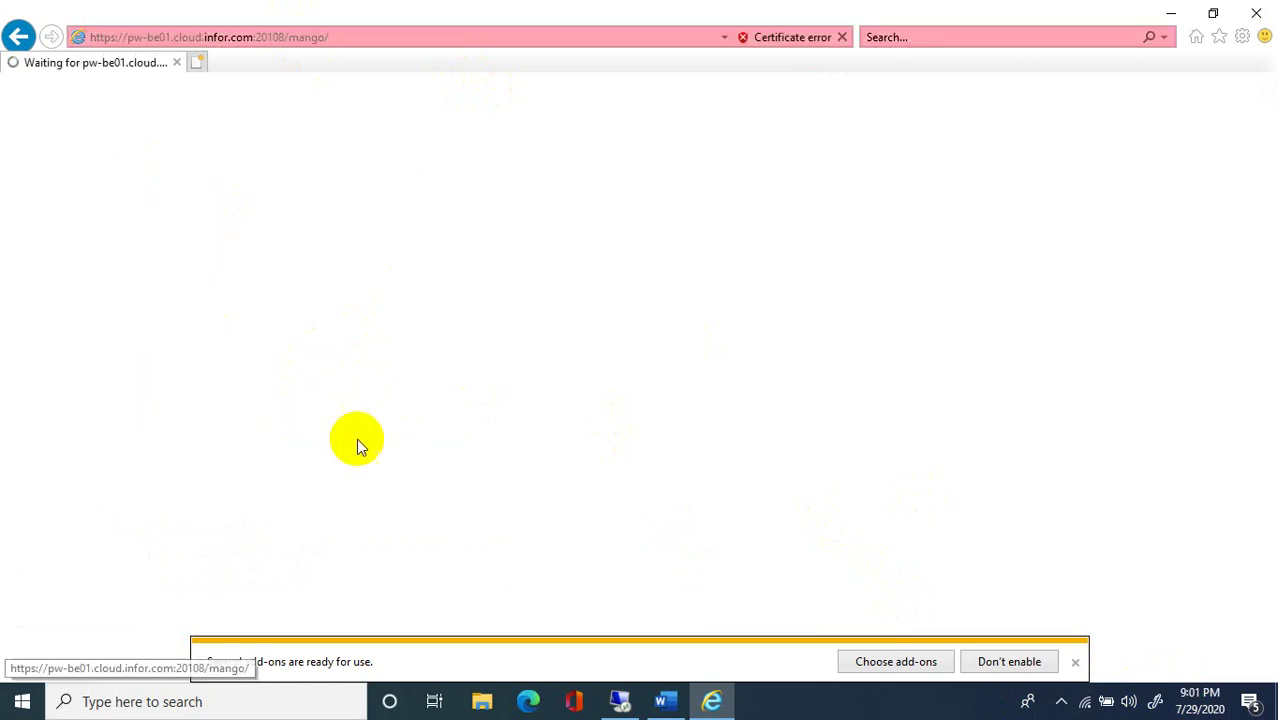
left_click(479, 379)
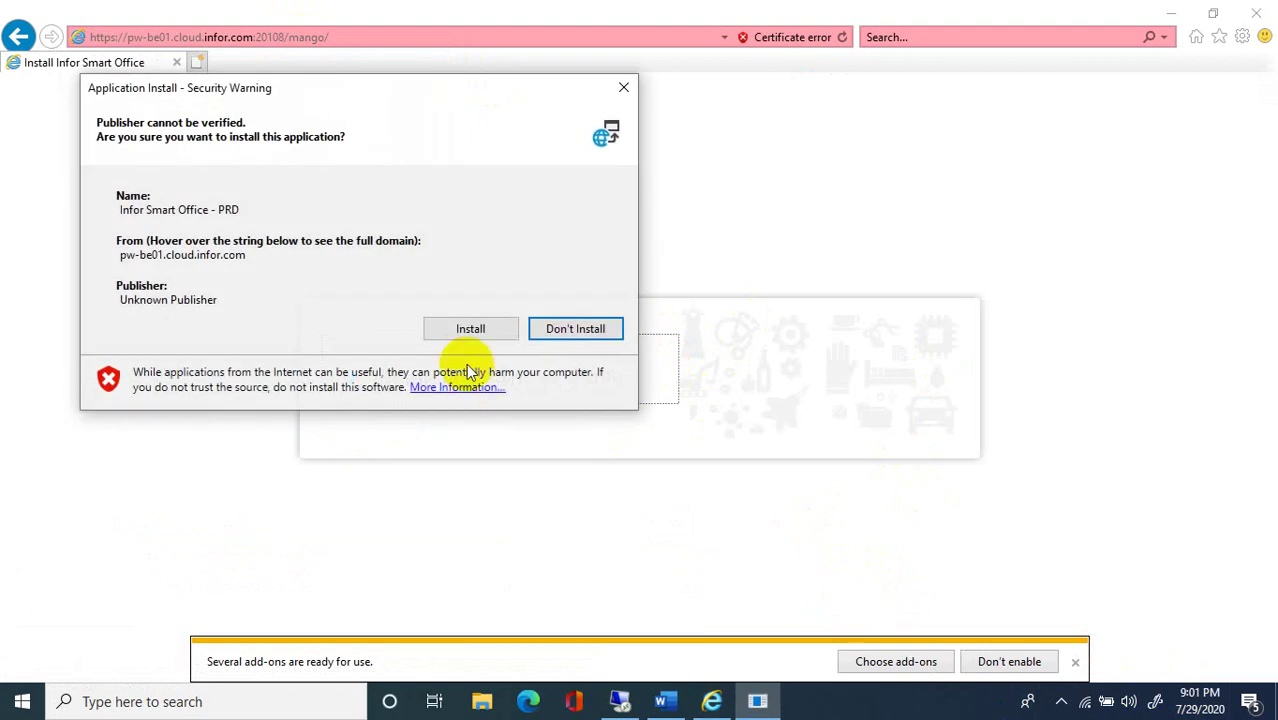
left_click(470, 329)
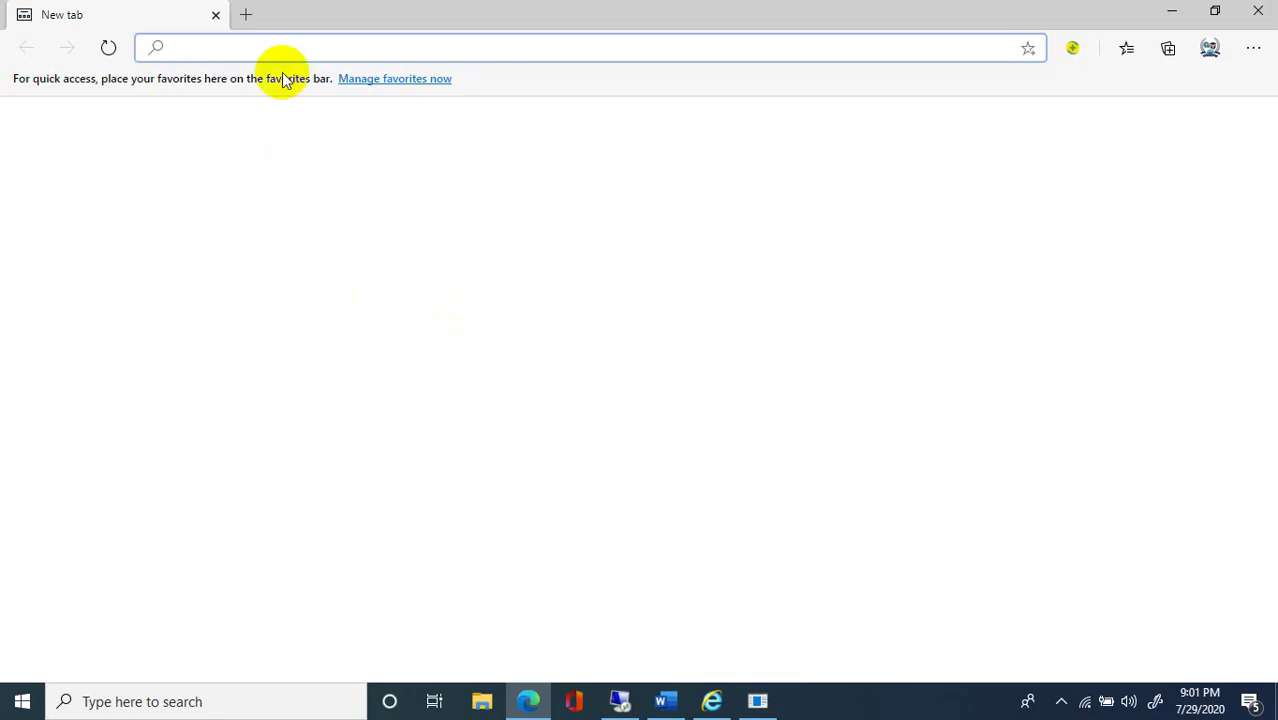
Run a connection speed test on speedtest.net in Edge, then minimize Edge.
type("speedtest.net")
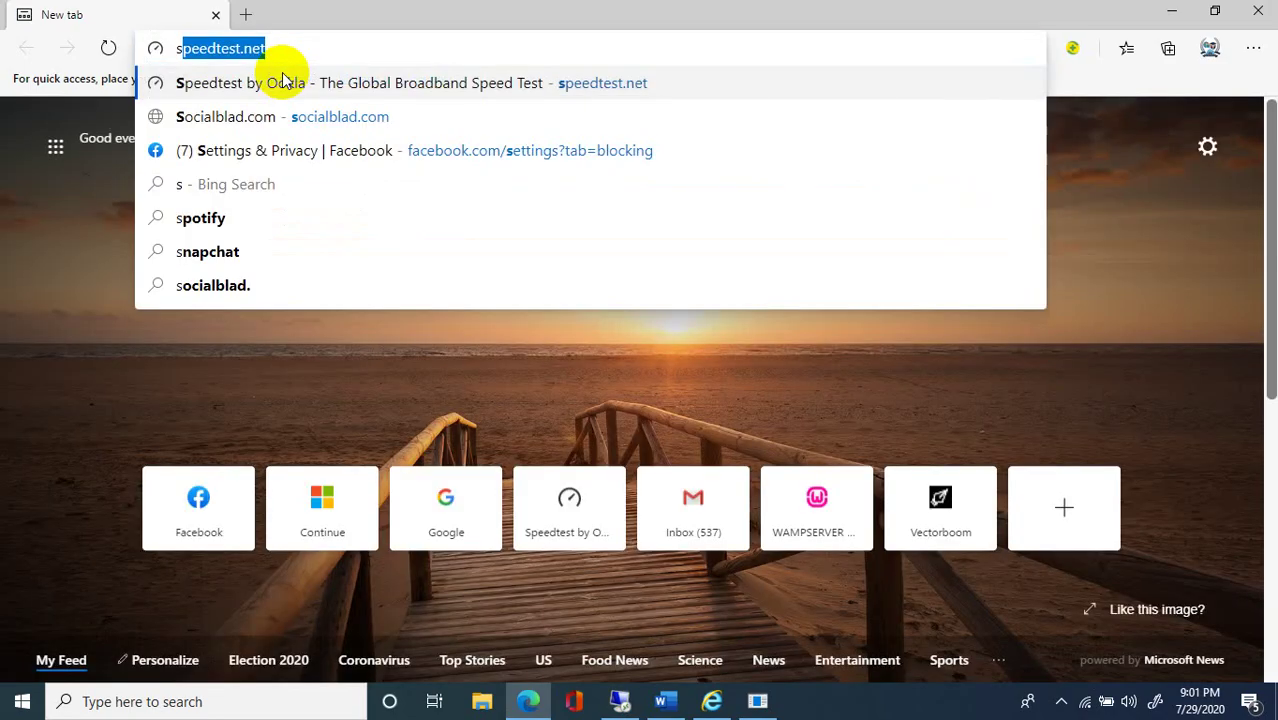
left_click(283, 80)
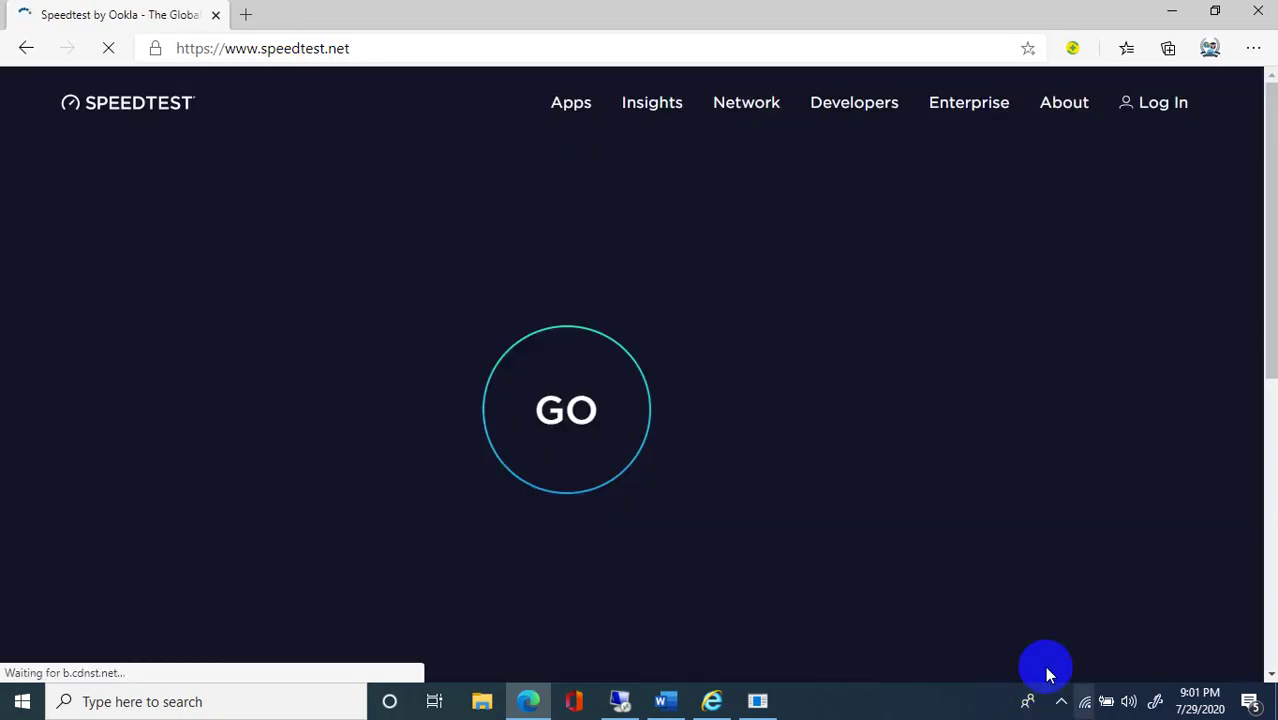
left_click(645, 443)
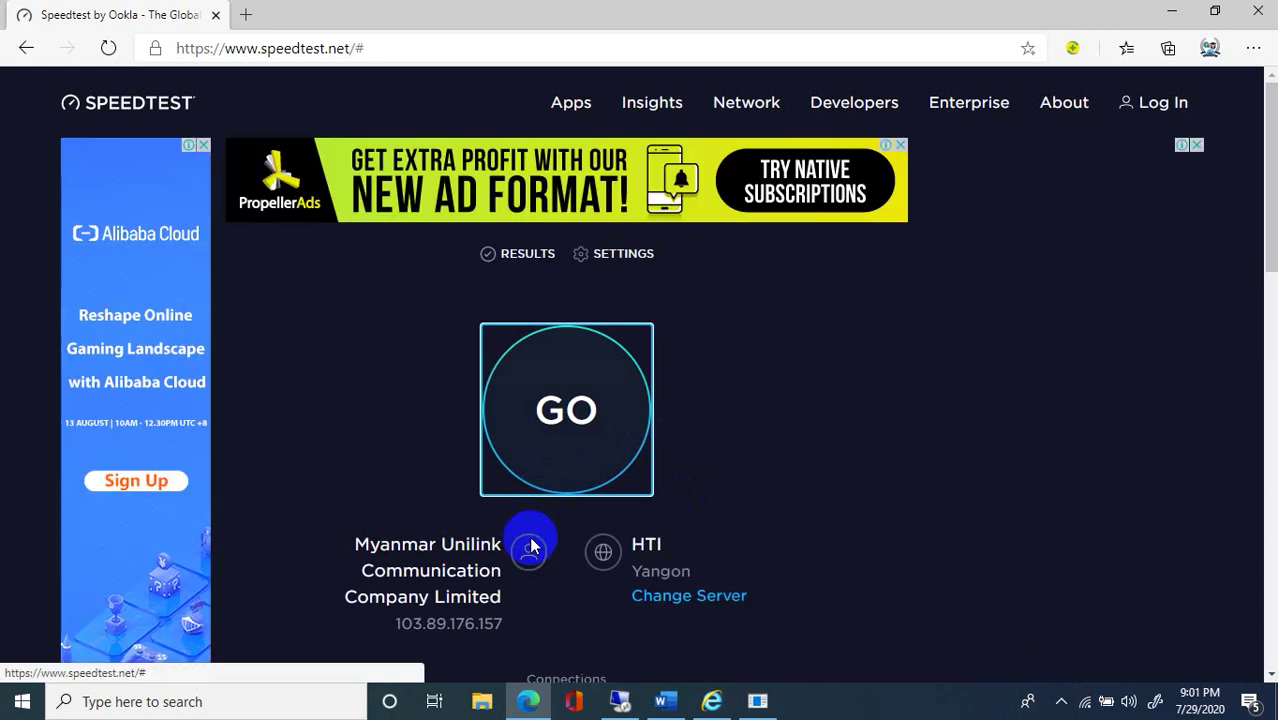
left_click(593, 459)
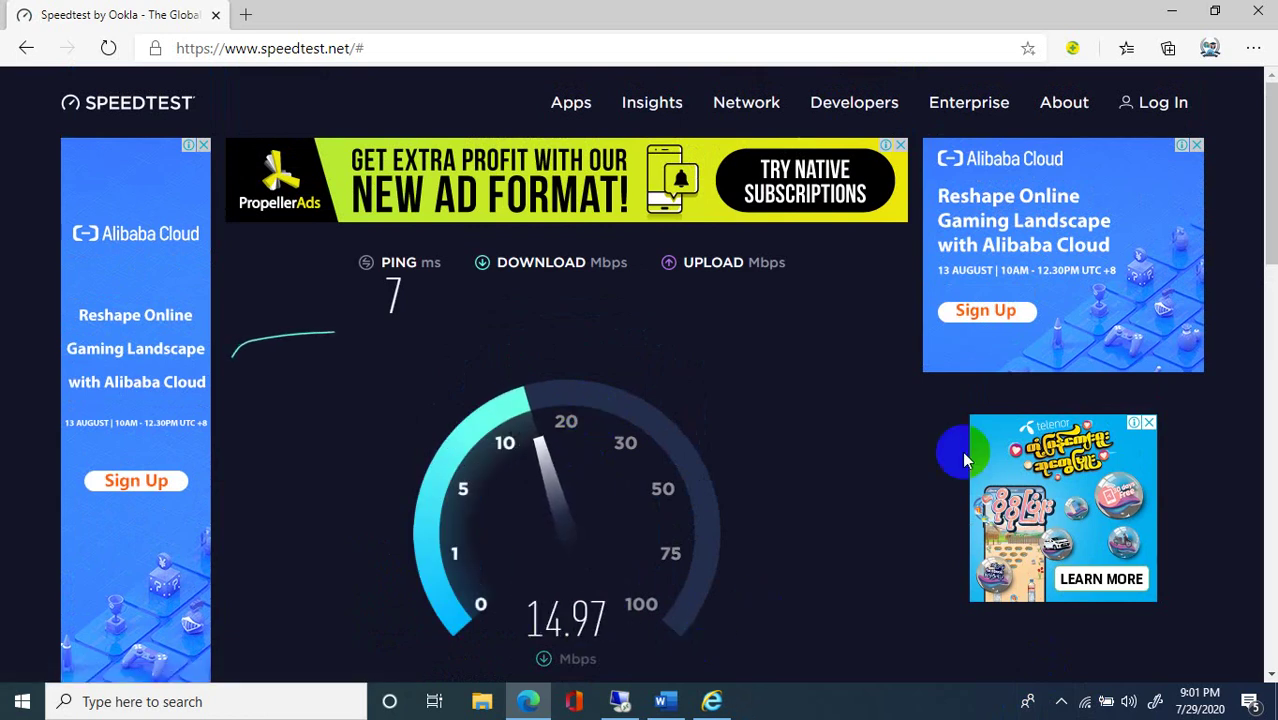
left_click(1166, 9)
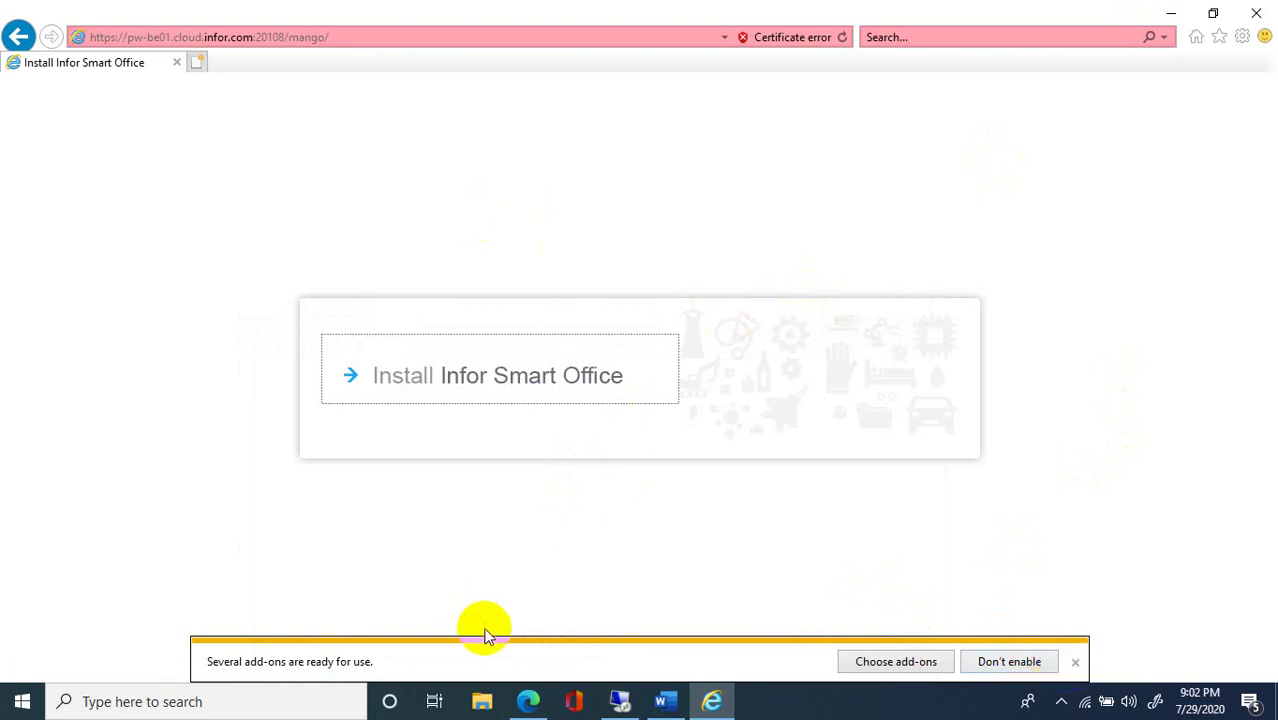
Close the add-ons notice, minimize Internet Explorer and dismiss the SSL certificate error.
left_click(1073, 663)
left_click(712, 702)
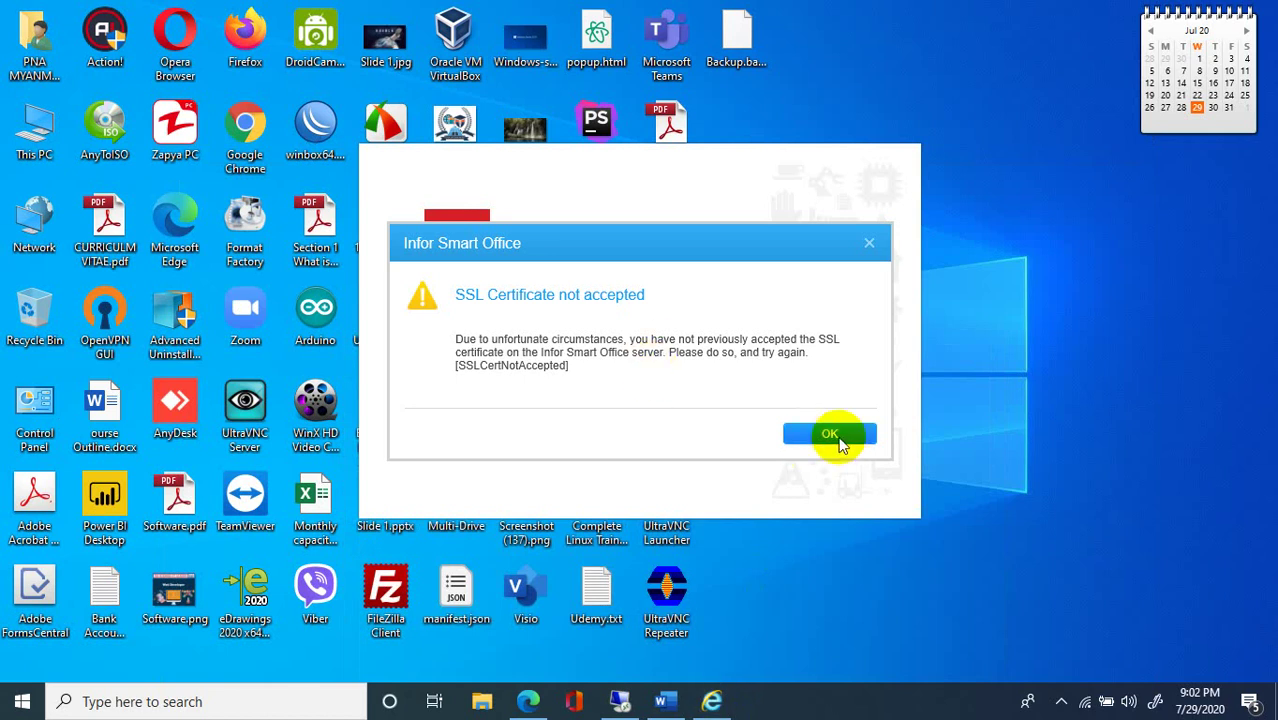
left_click(816, 435)
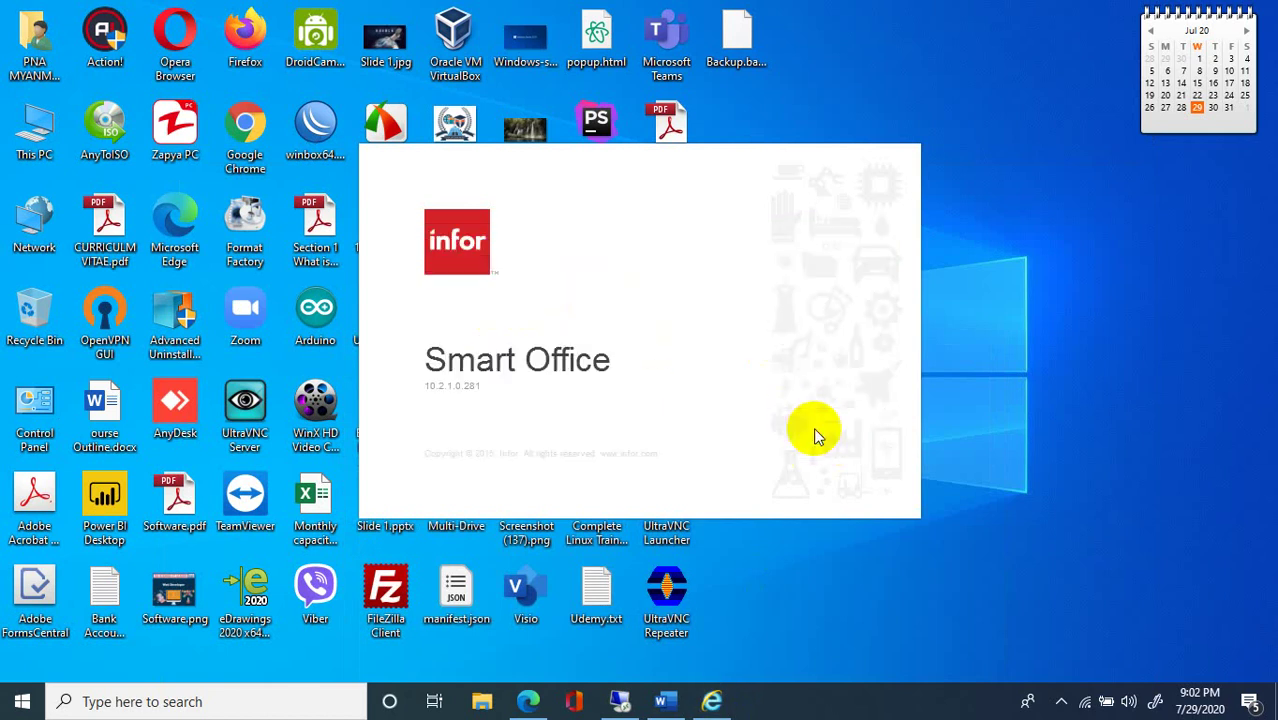
Relaunch Infor Smart Office - PRD from the Start menu and dismiss the SSL error again.
left_click(199, 700)
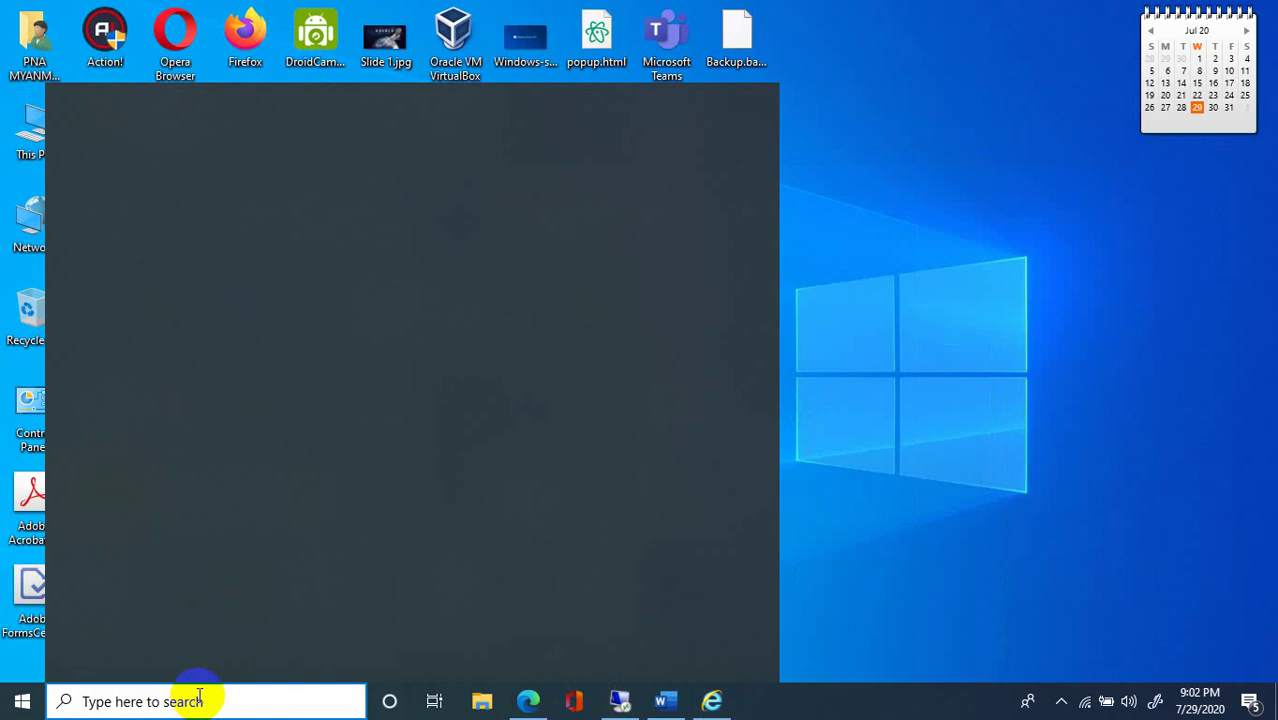
type("inf")
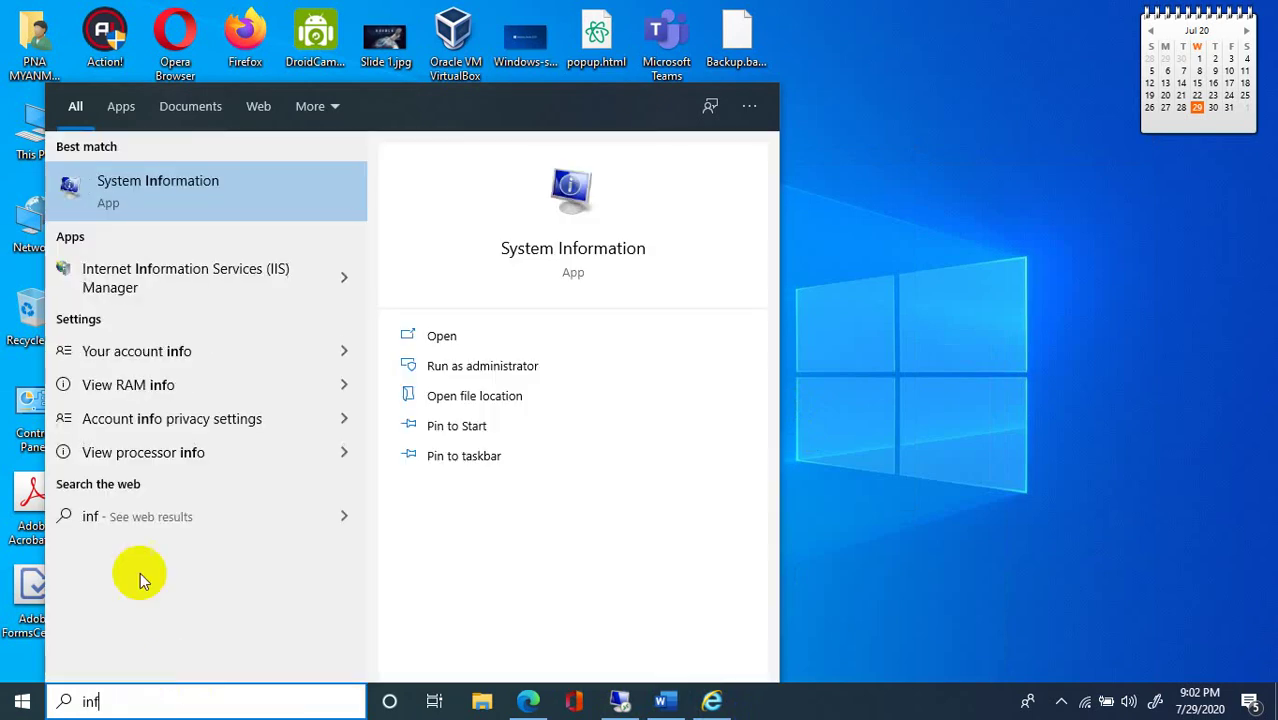
key("BackSpace")
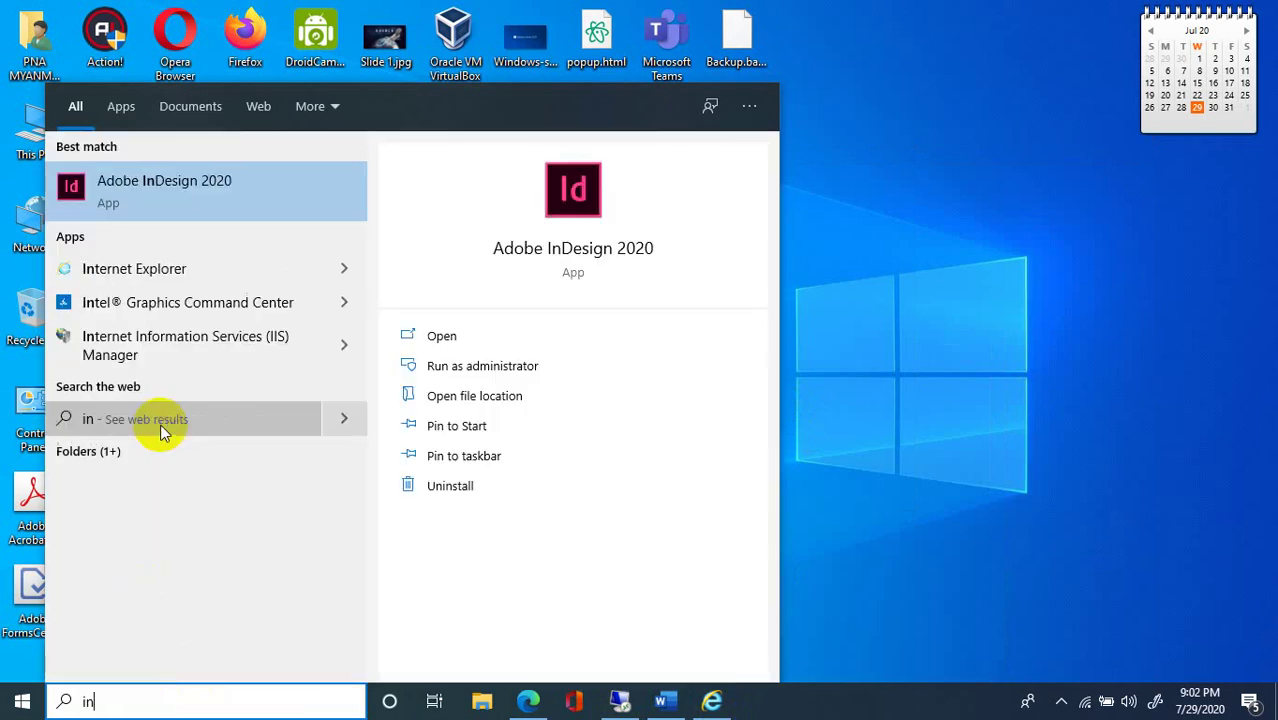
key("BackSpace")
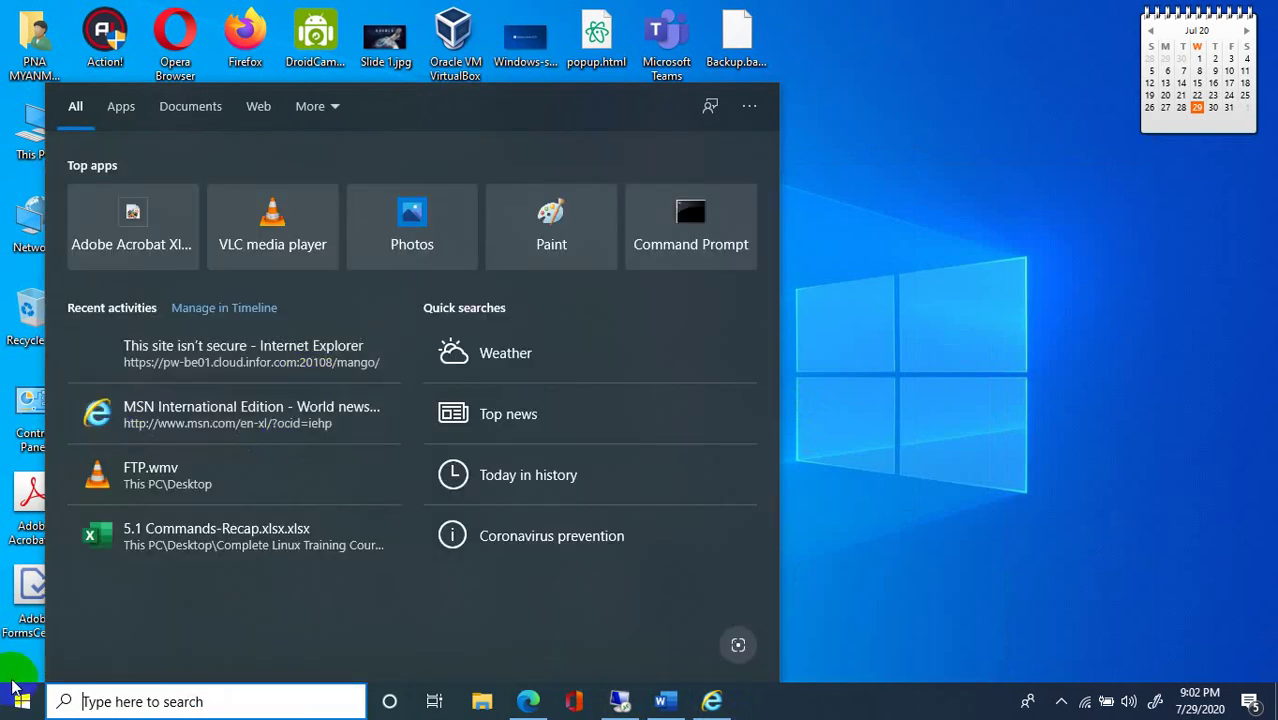
left_click(24, 702)
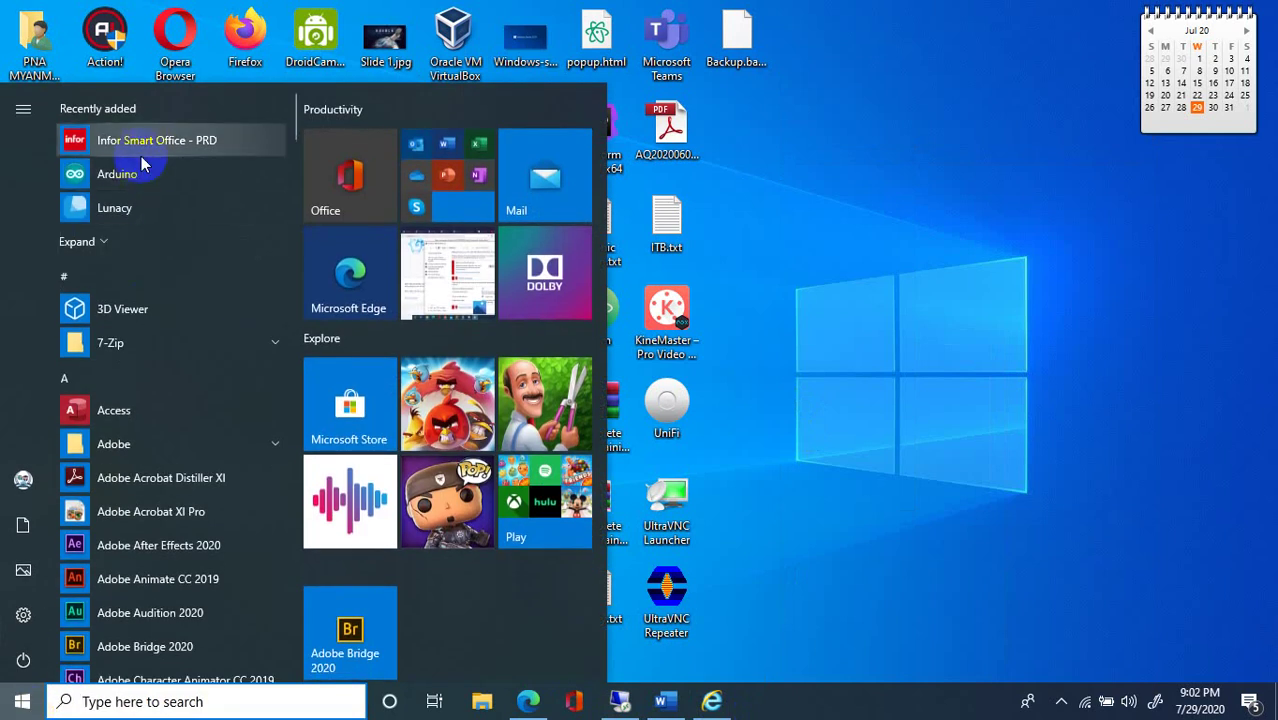
left_click(145, 150)
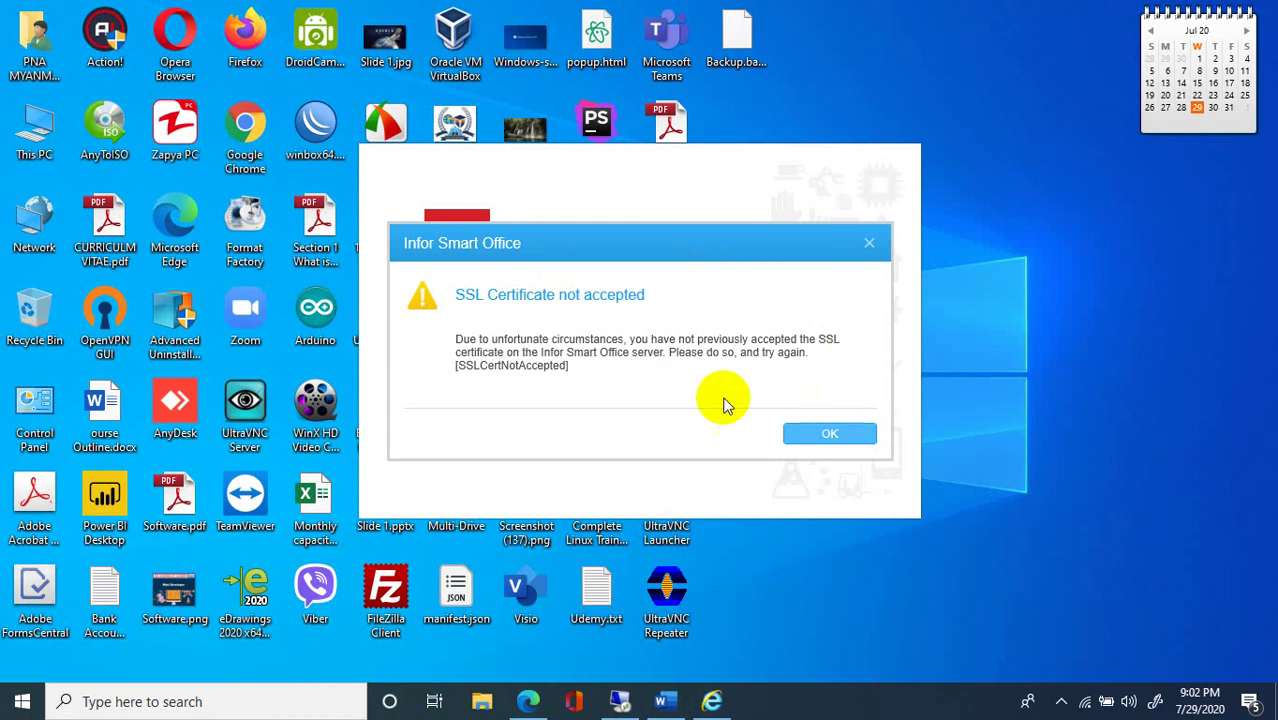
left_click(813, 431)
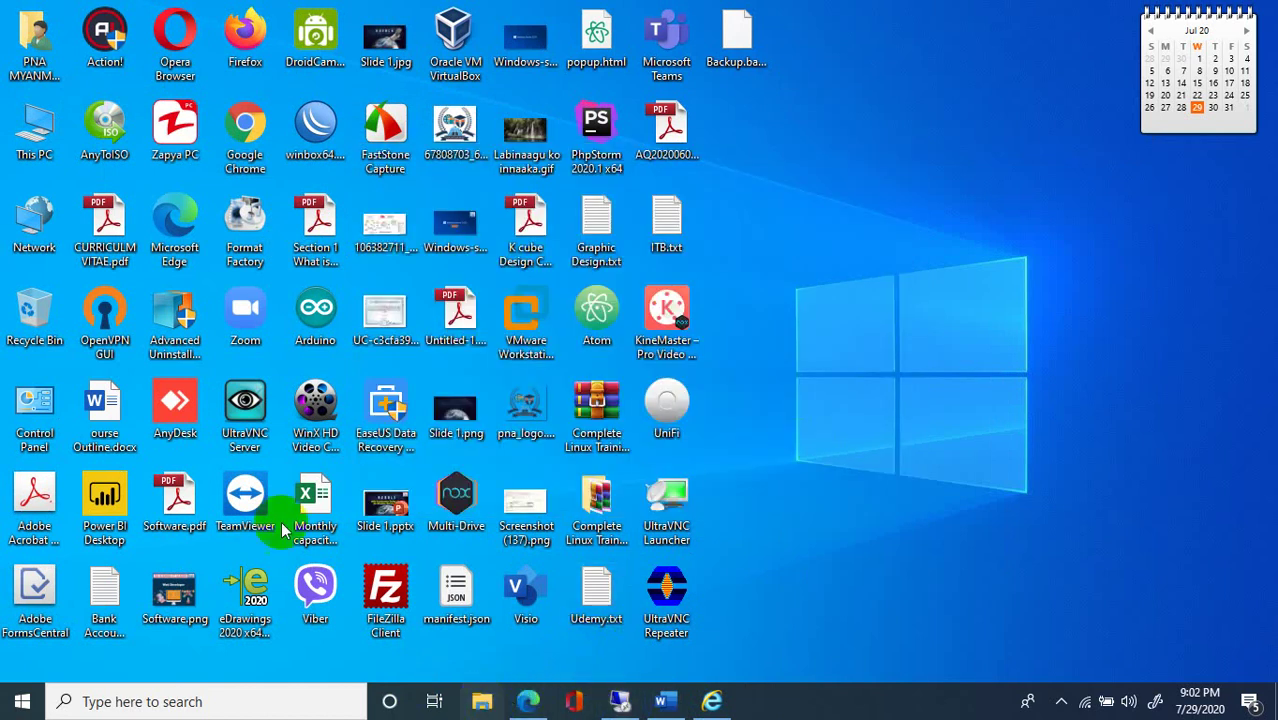
Browse This PC to the myport shared files drive's IT\M3 folder.
double_click(38, 143)
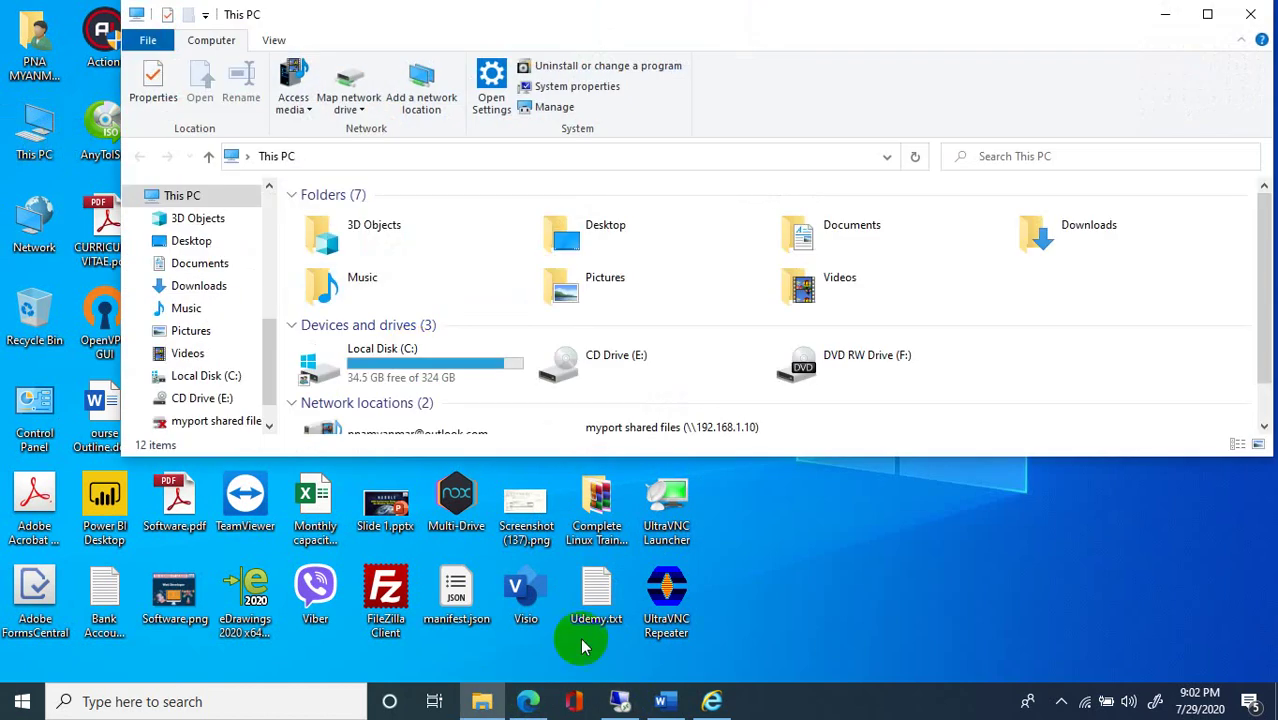
scroll(833, 397, "down", 1)
double_click(662, 403)
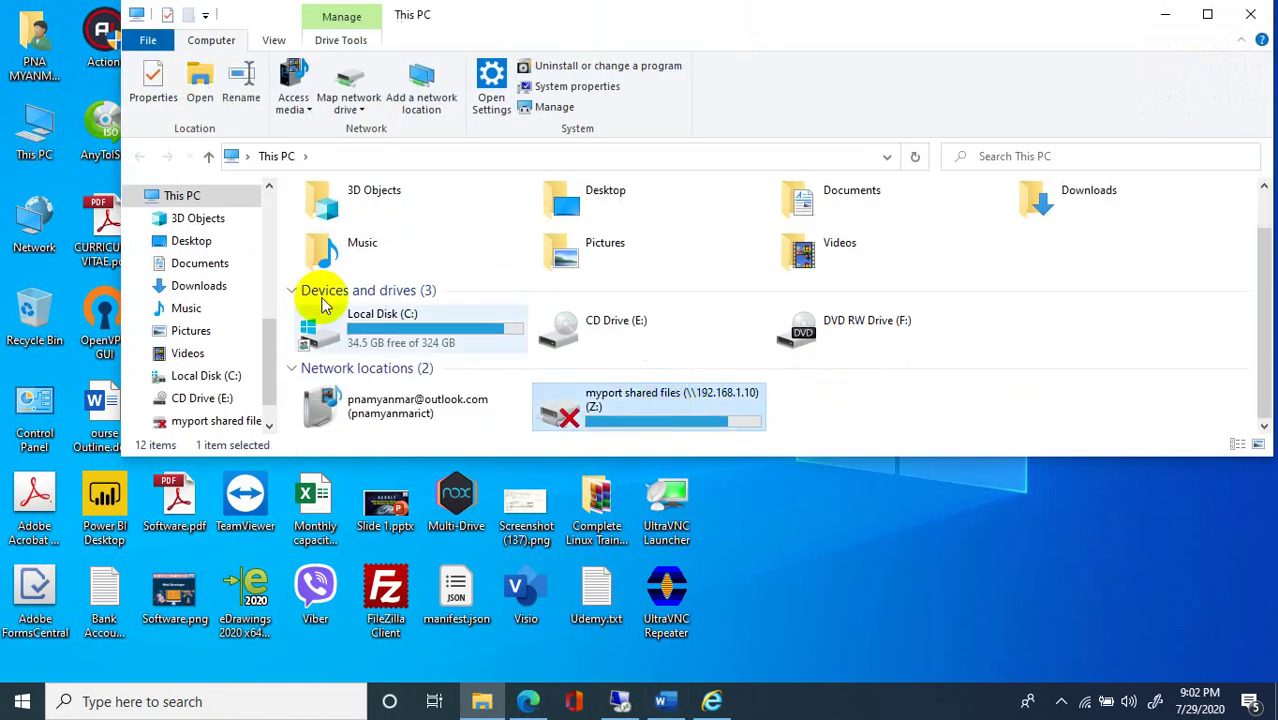
left_click(358, 334)
double_click(362, 334)
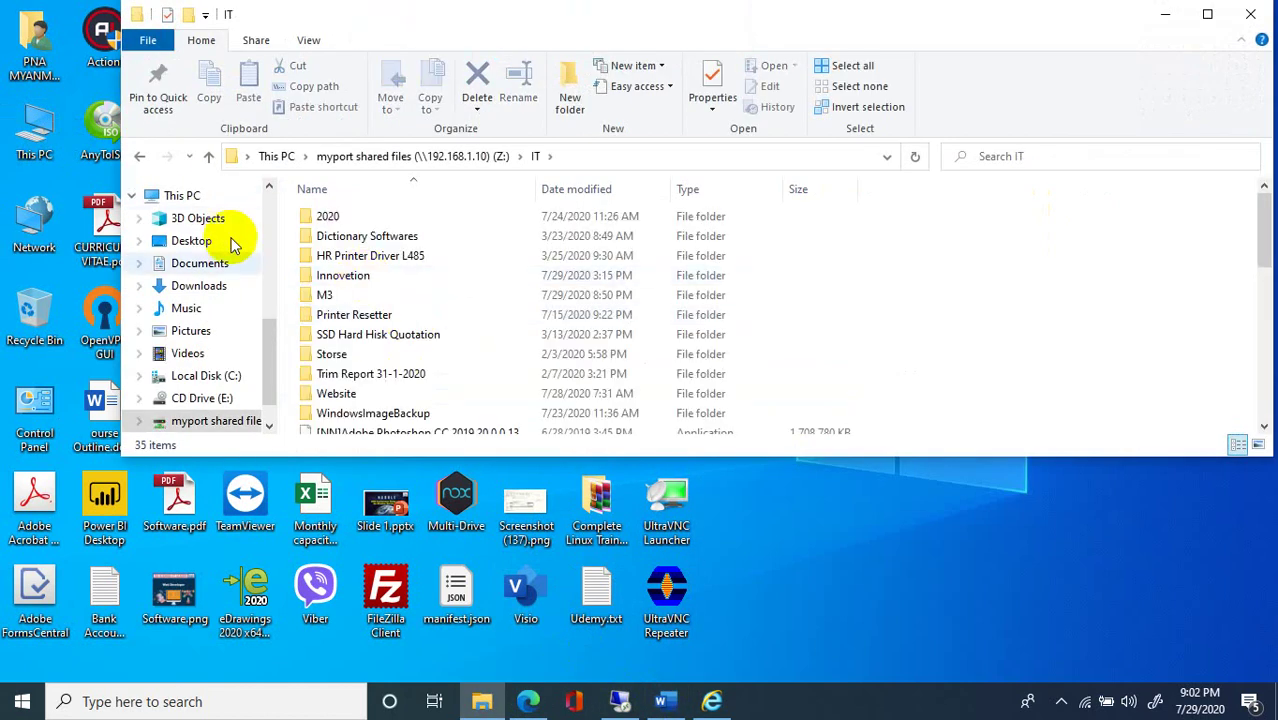
double_click(330, 278)
key("alt+Left")
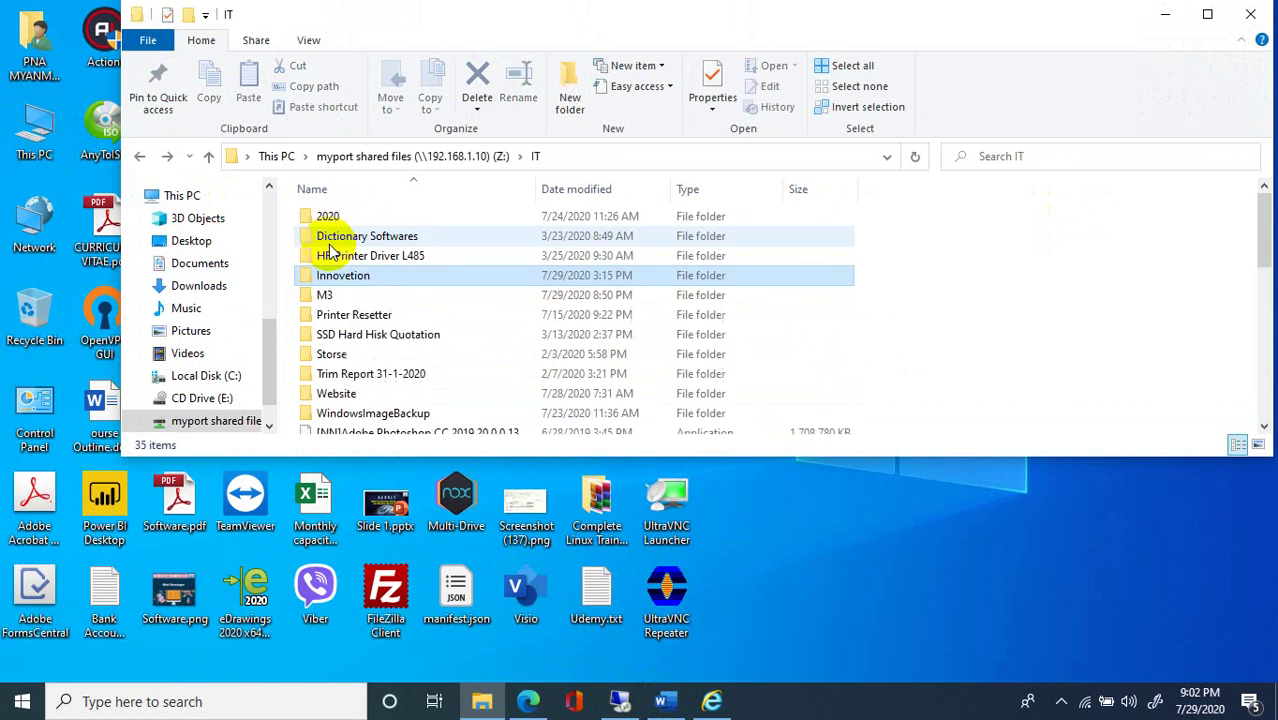
double_click(326, 291)
Open M3 link.docx, then close Word without saving Document1.
double_click(337, 239)
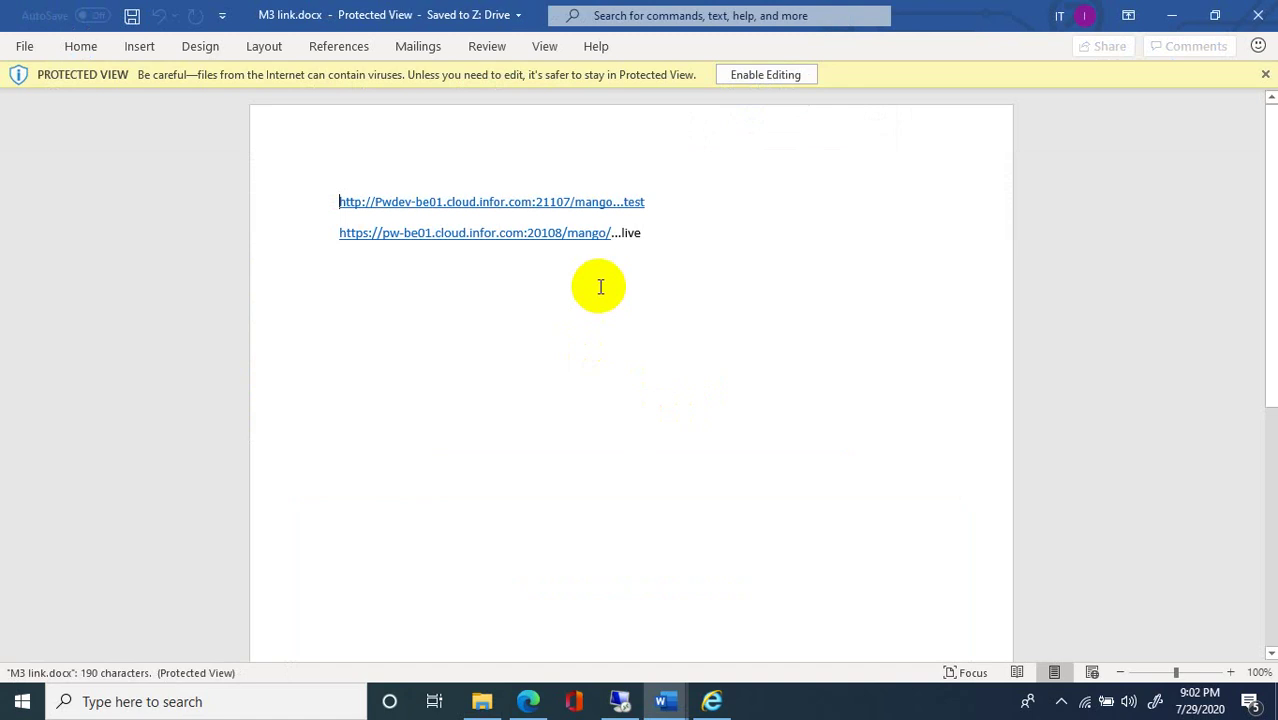
left_click(1256, 16)
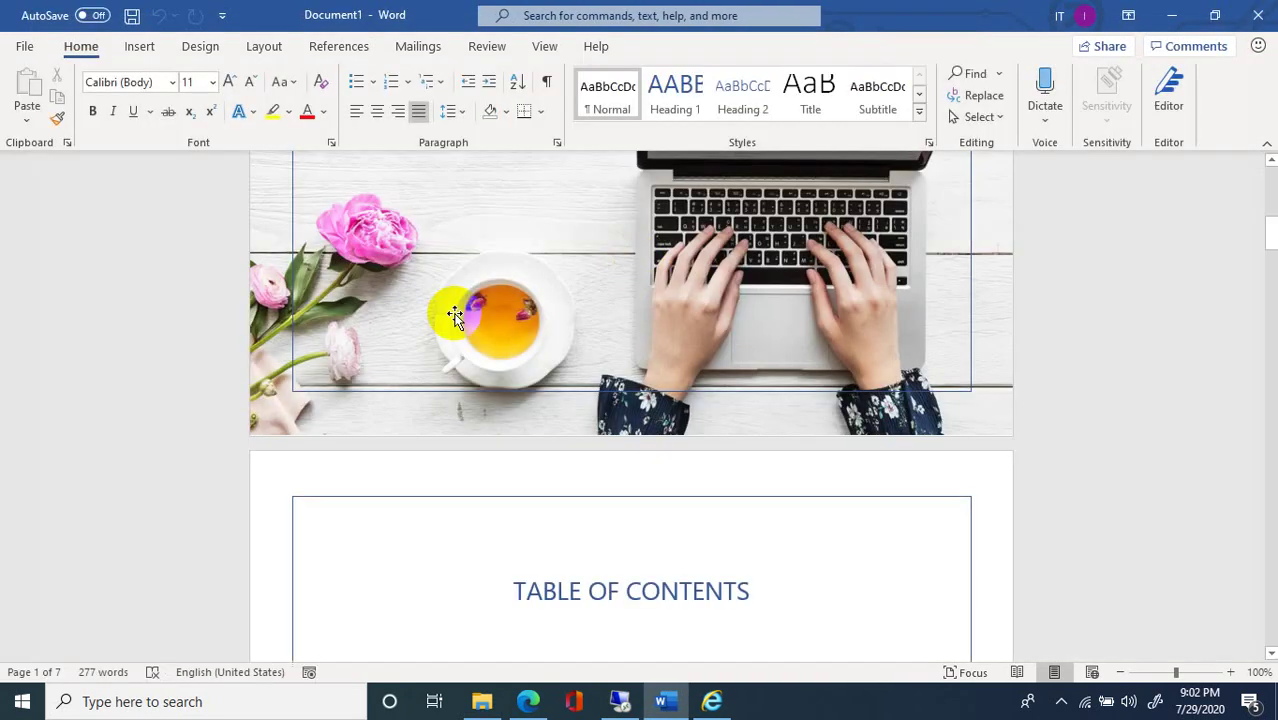
left_click(1256, 16)
left_click(712, 461)
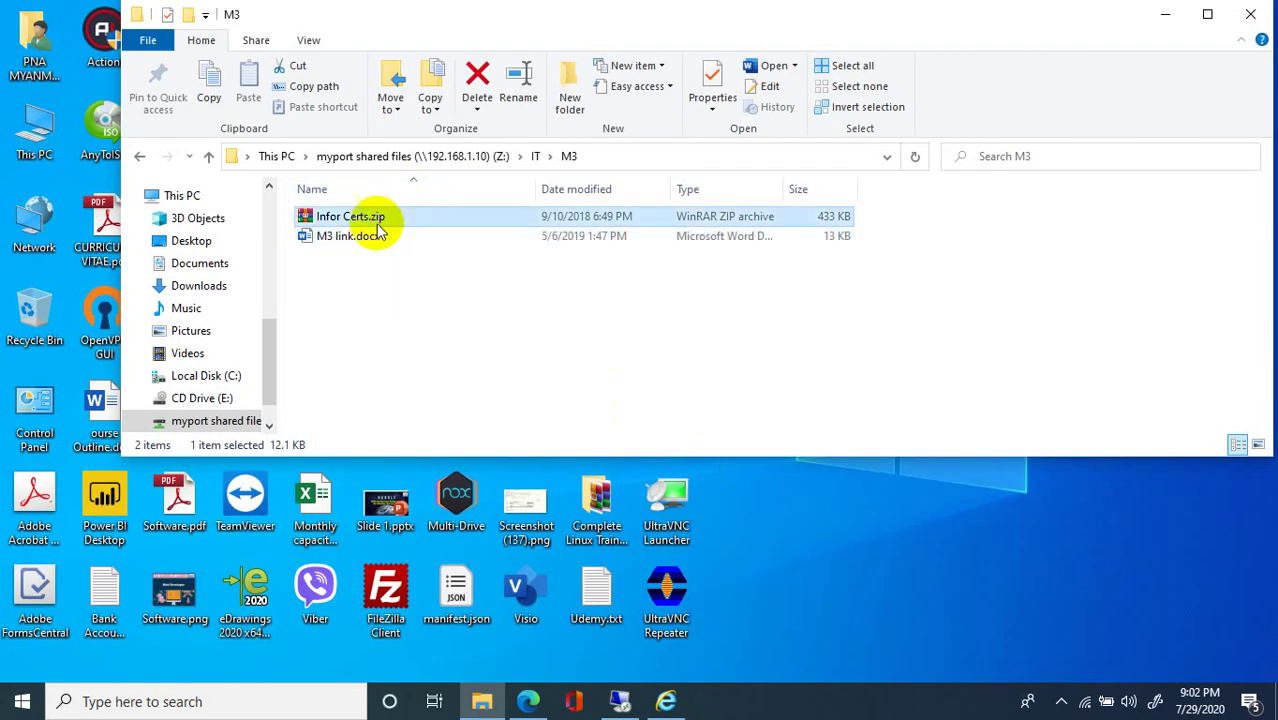
Open Infor Certs.zip and allow the blocked files to open.
left_click(365, 217)
double_click(370, 220)
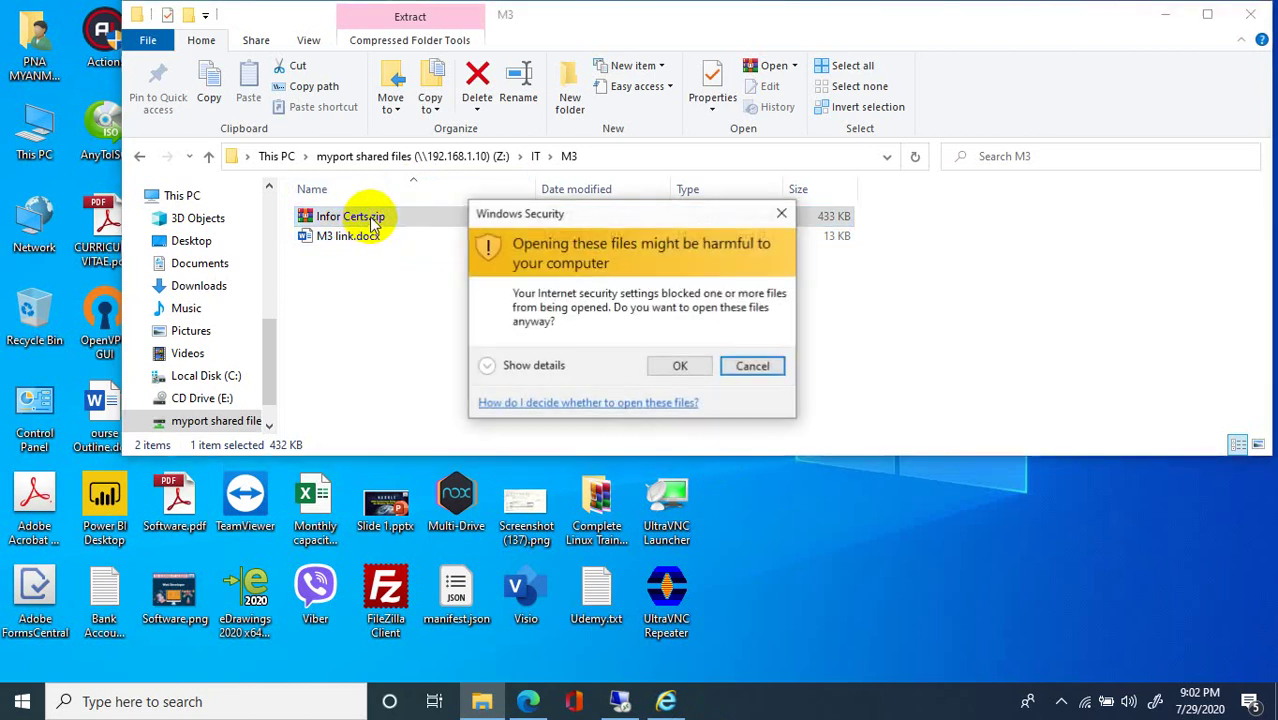
left_click(672, 365)
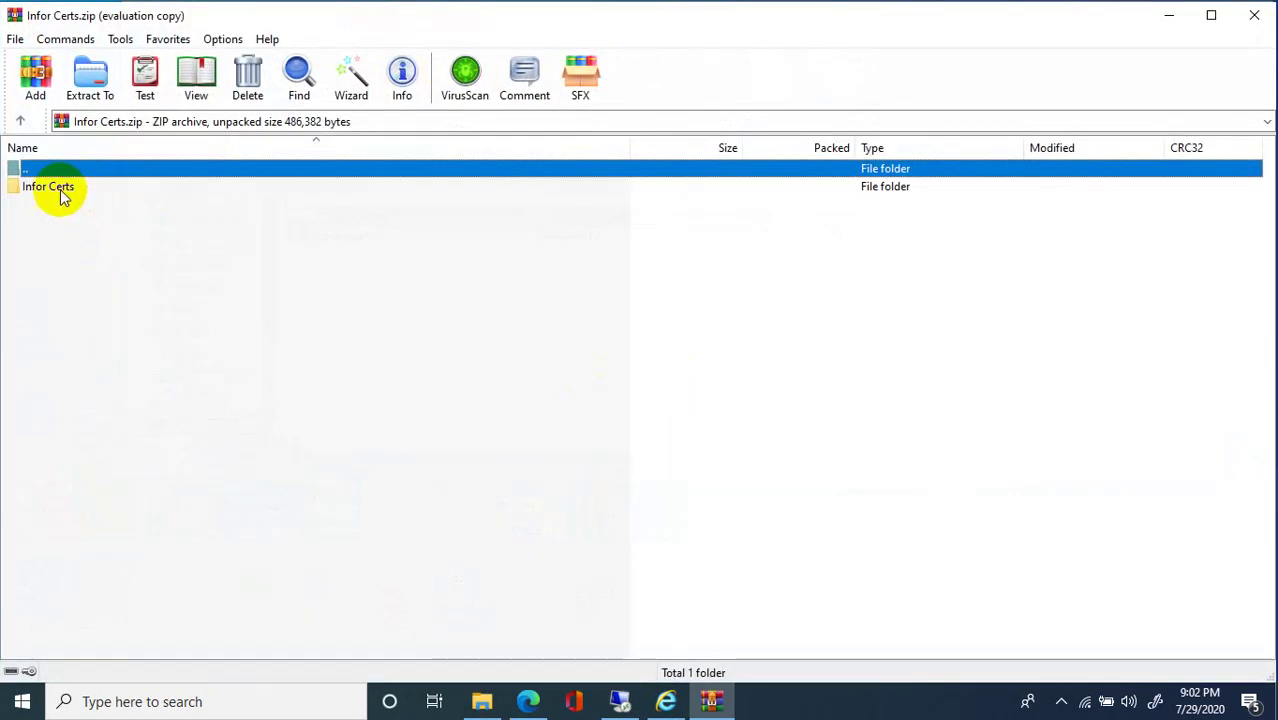
Open the archive's Infor Certs\Infor Live folder, dismissing WinRAR's evaluation reminder.
double_click(60, 192)
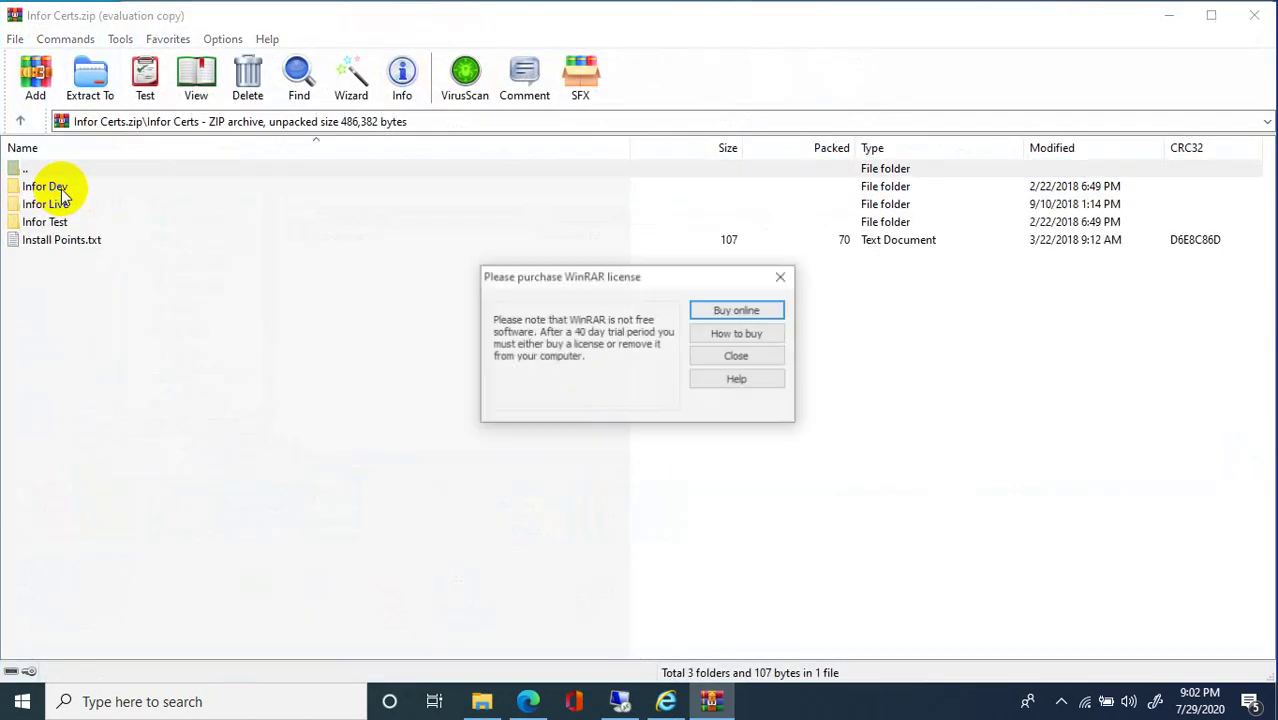
left_click(702, 360)
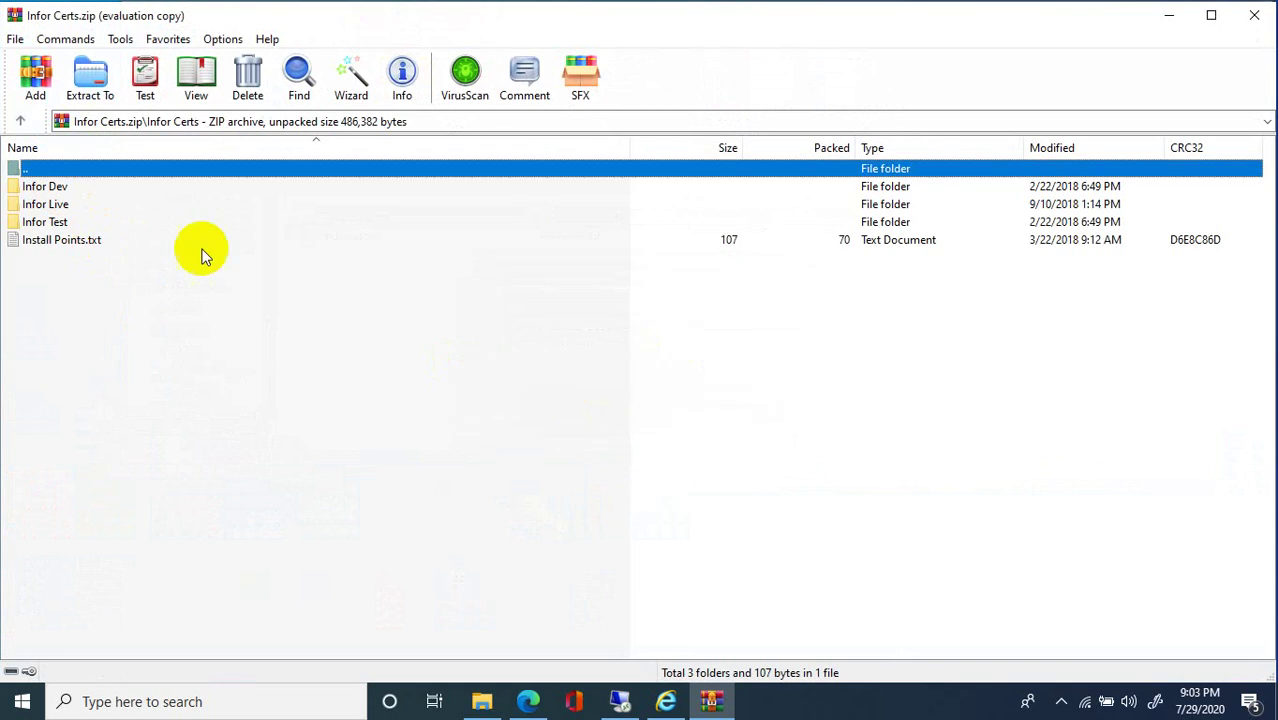
left_click(83, 206)
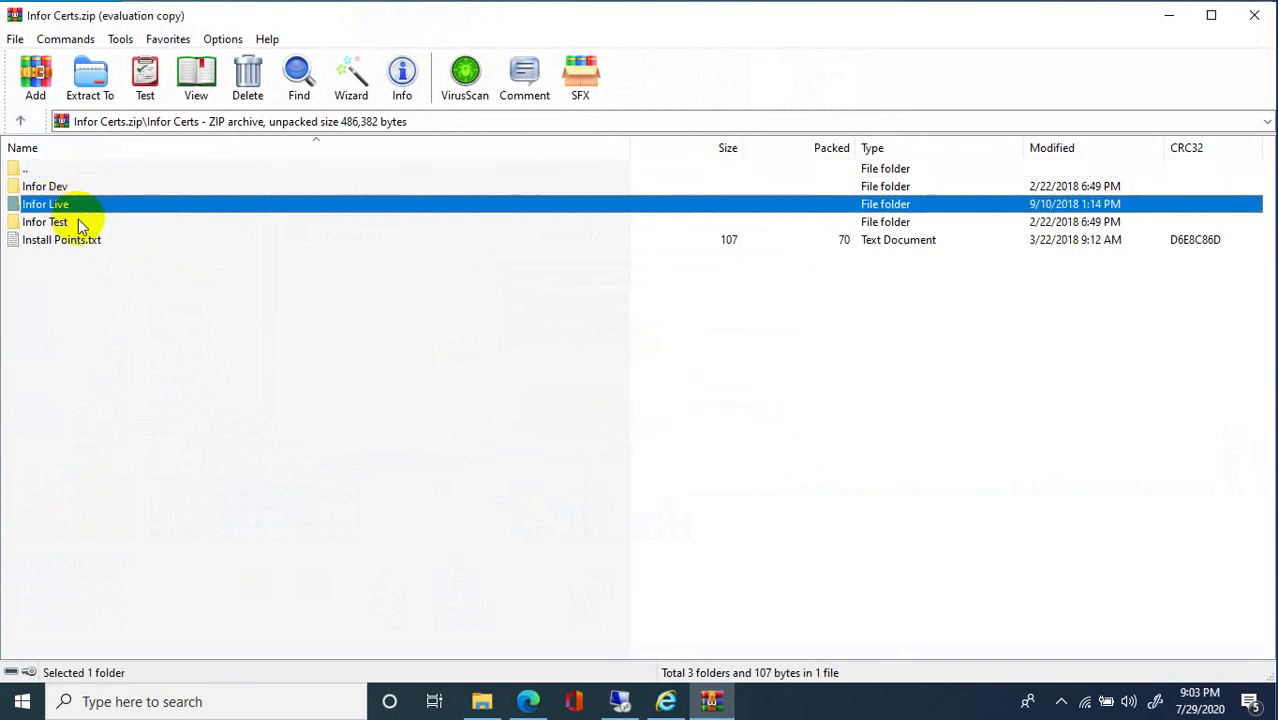
left_click(80, 224)
left_click(66, 206)
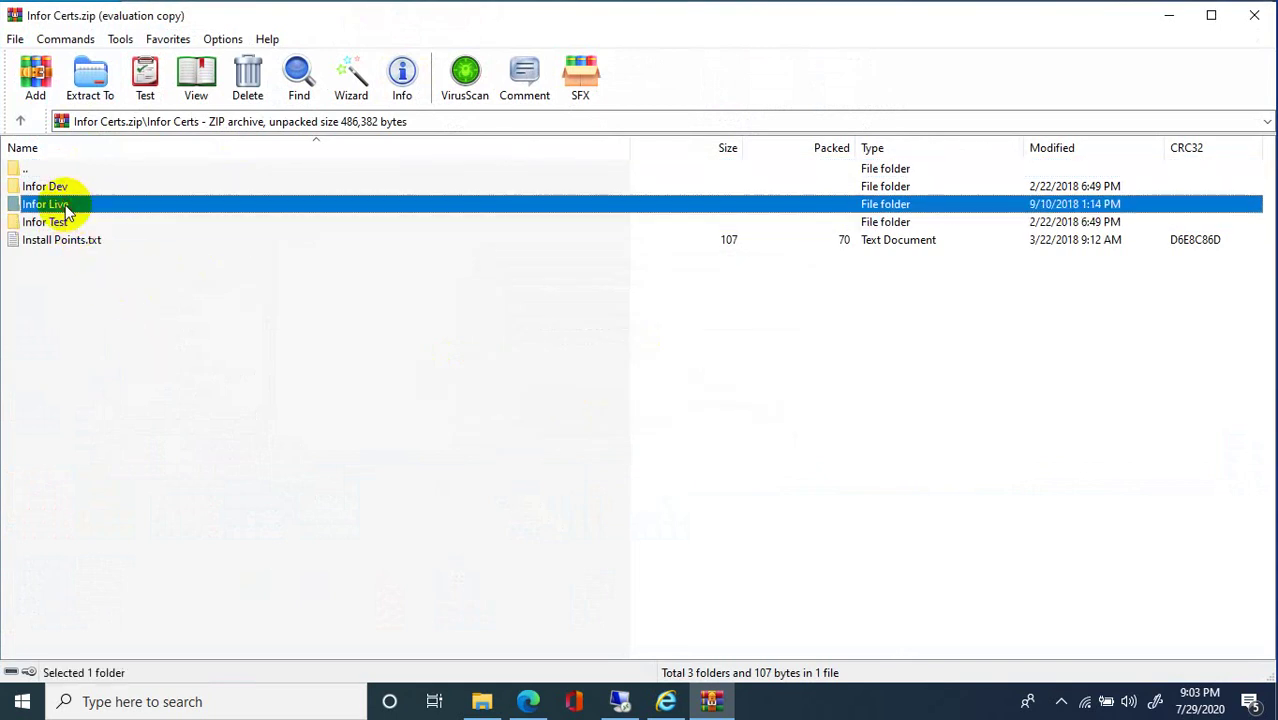
double_click(66, 206)
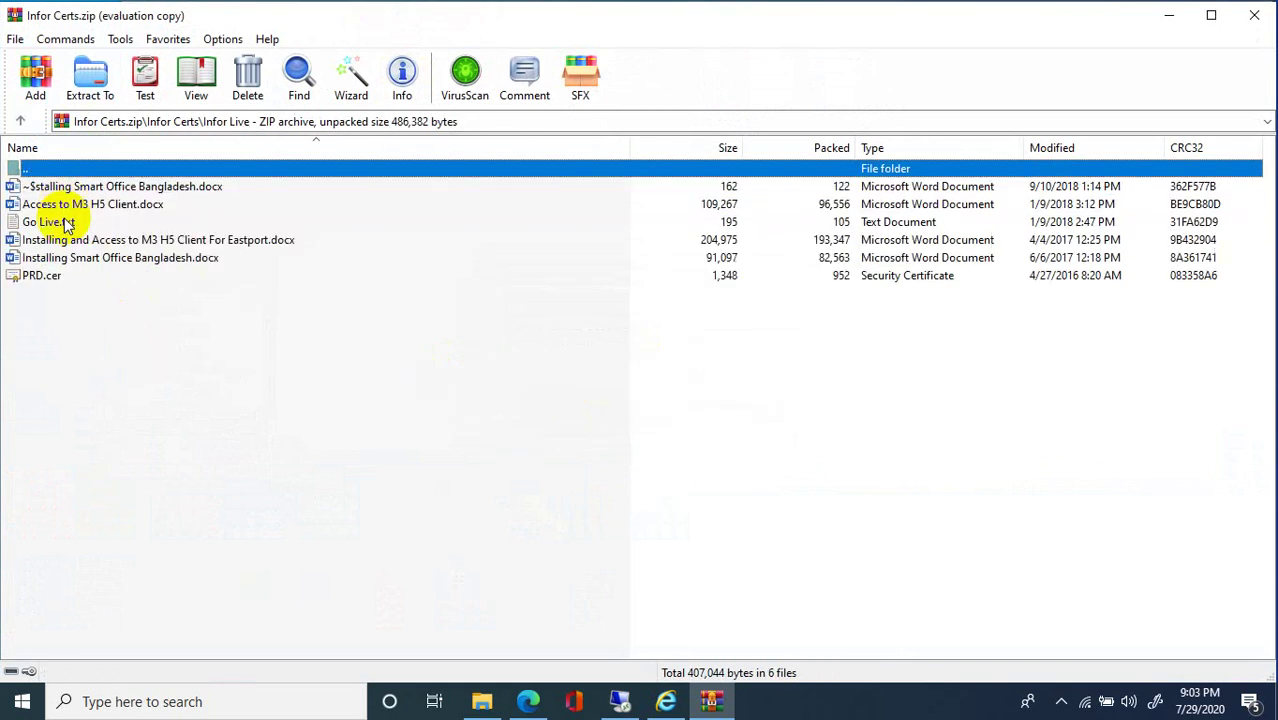
Open PRD.cer and review its Certification Path and Details tabs, ending on General.
double_click(45, 277)
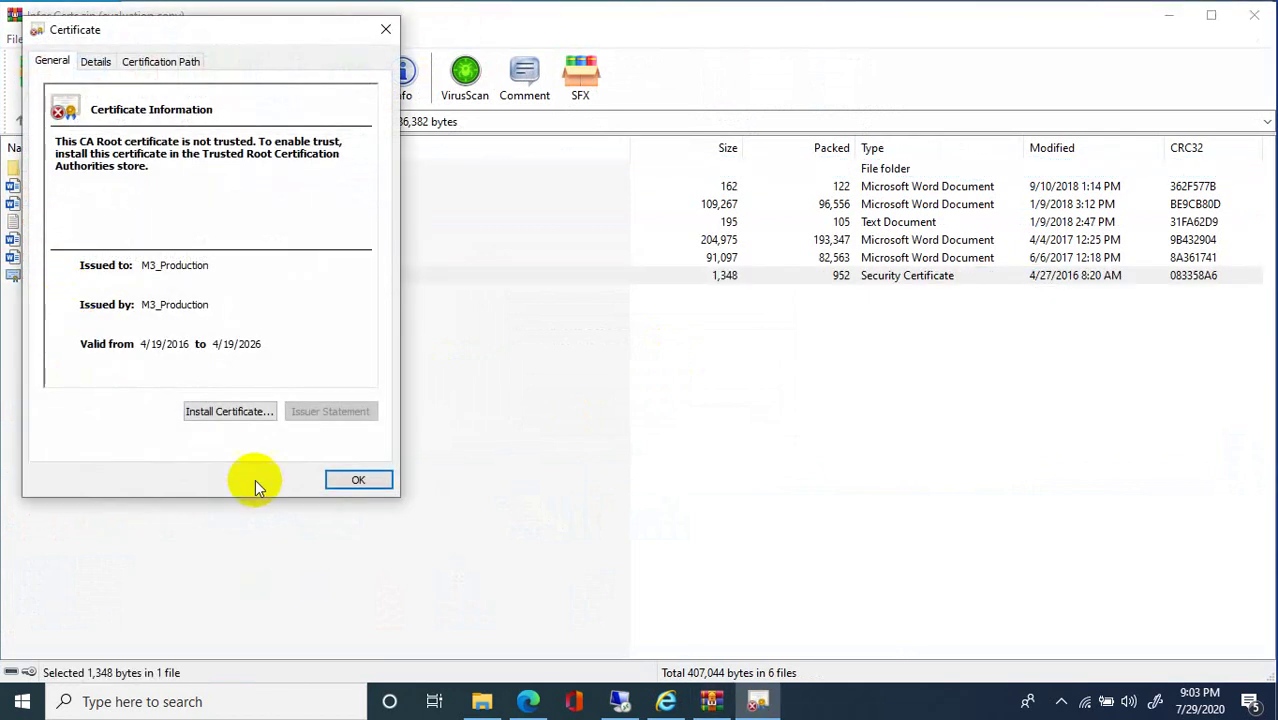
left_click_drag(218, 38, 678, 113)
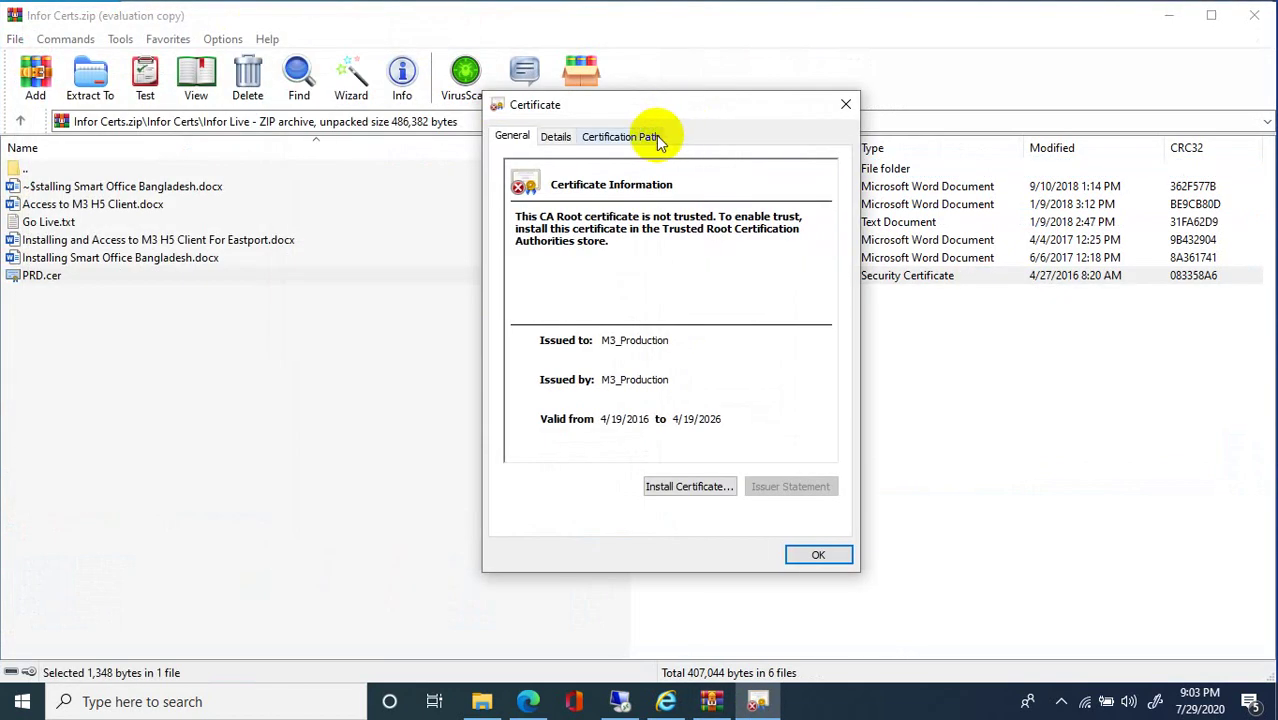
left_click(655, 138)
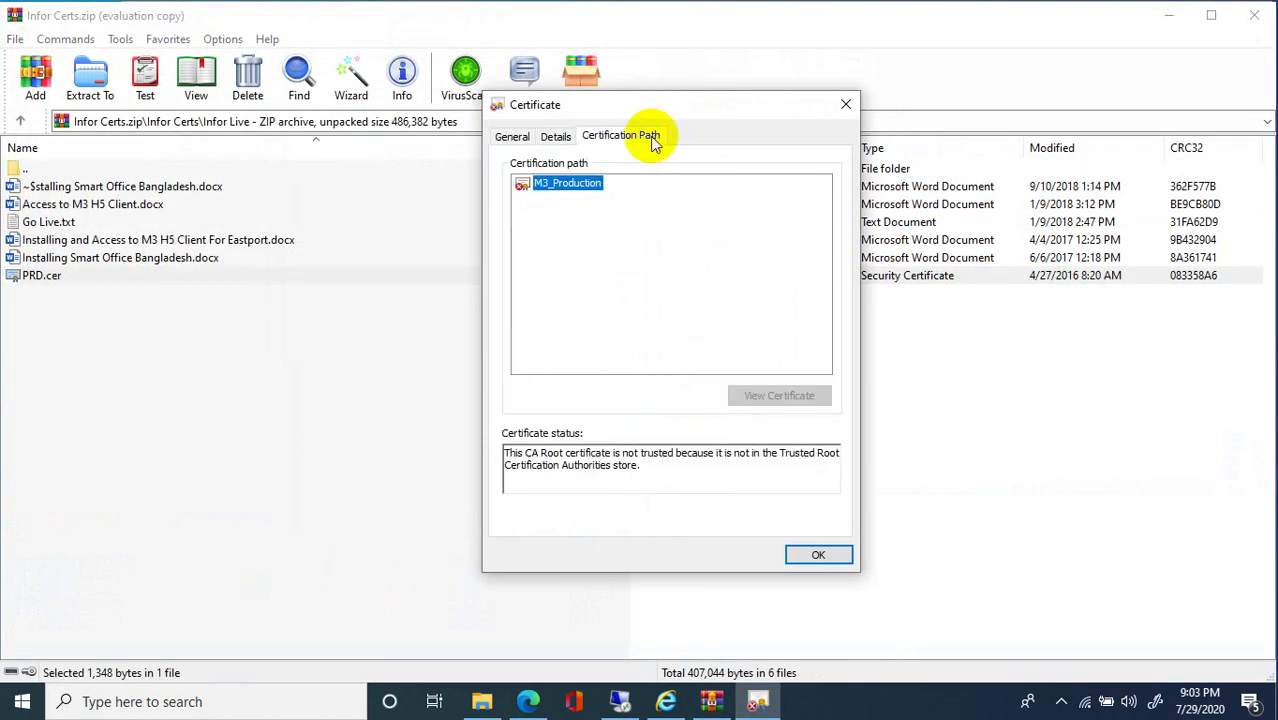
left_click(511, 137)
left_click(550, 137)
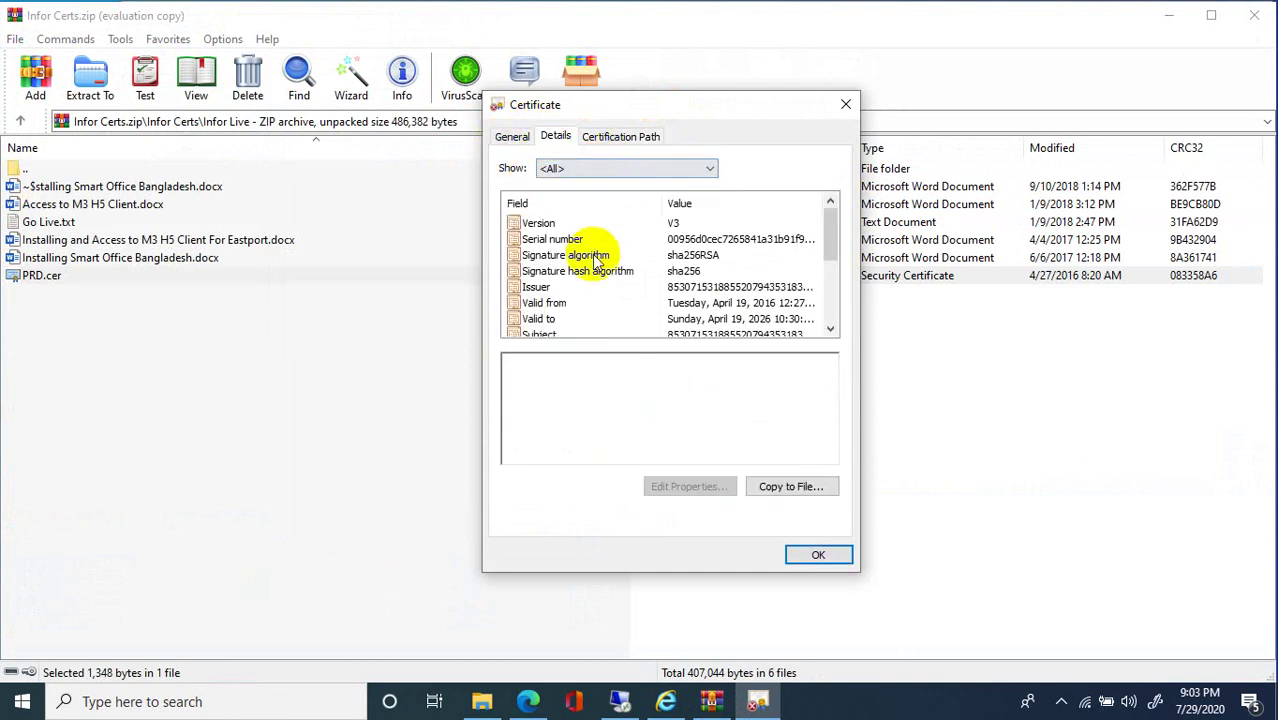
left_click(511, 138)
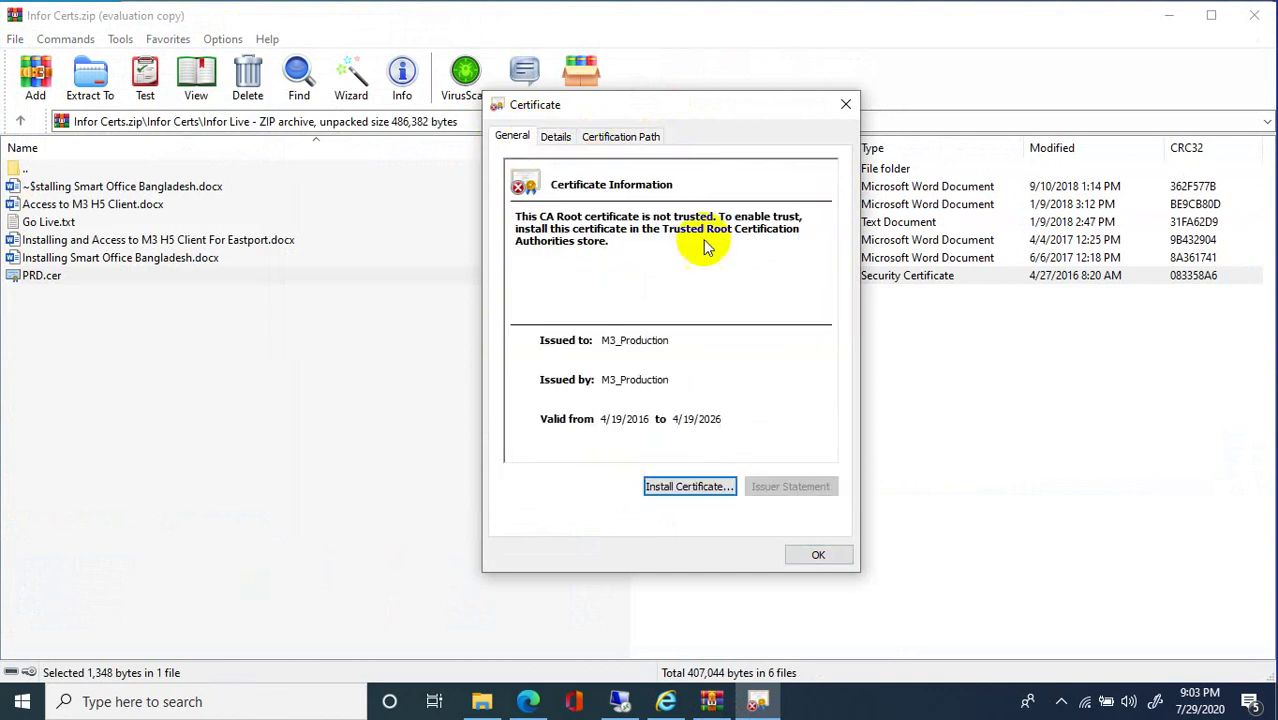
Import PRD.cer for Local Machine into Trusted Root Certification Authorities, then close the certificate.
left_click(688, 487)
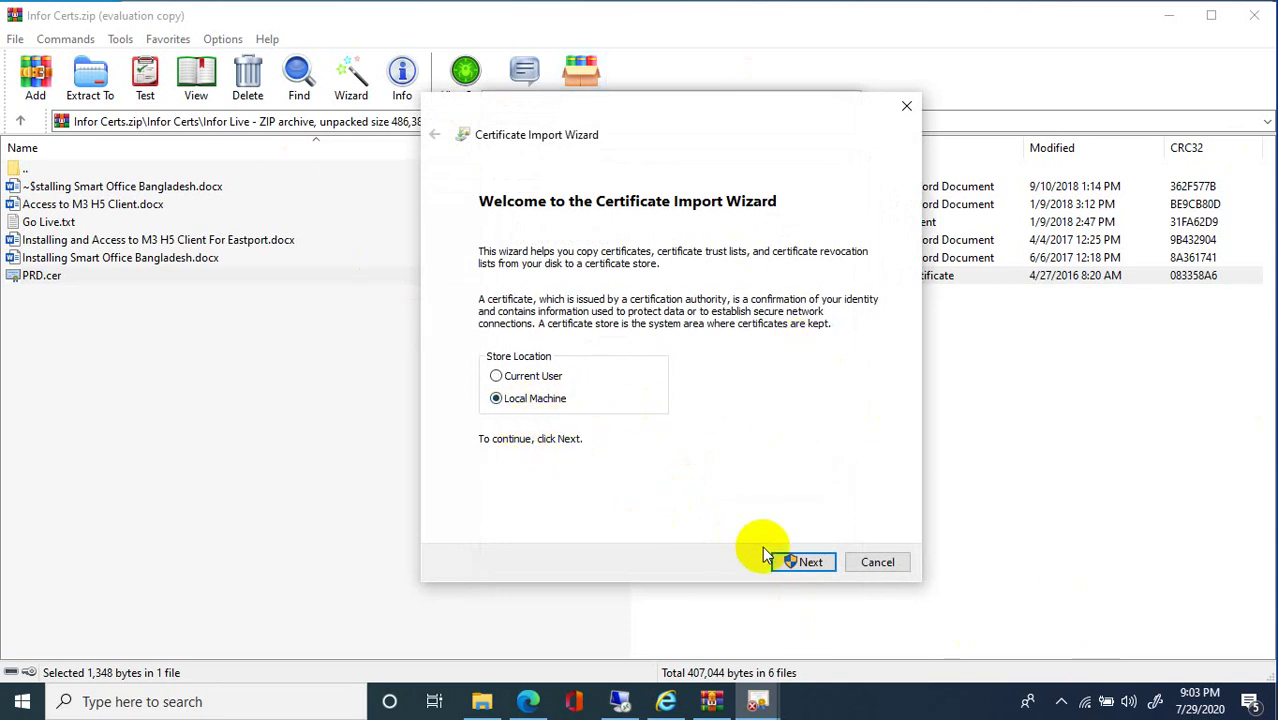
left_click(808, 563)
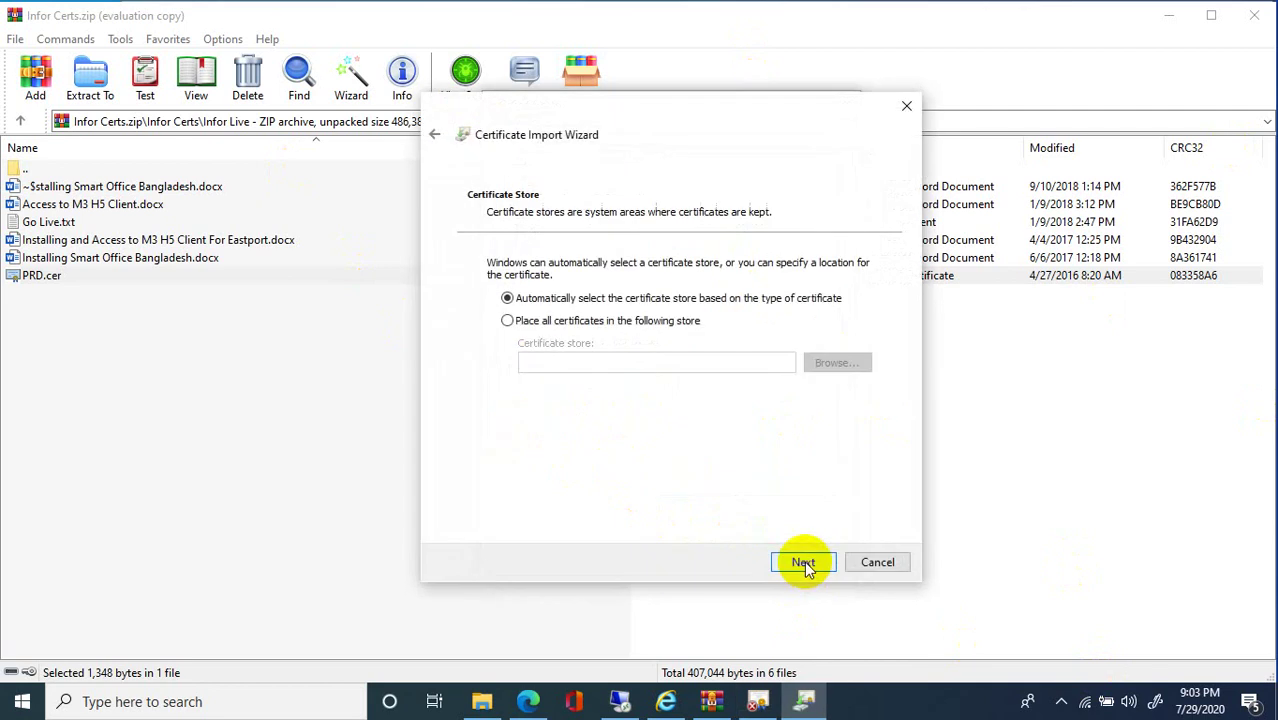
left_click(585, 327)
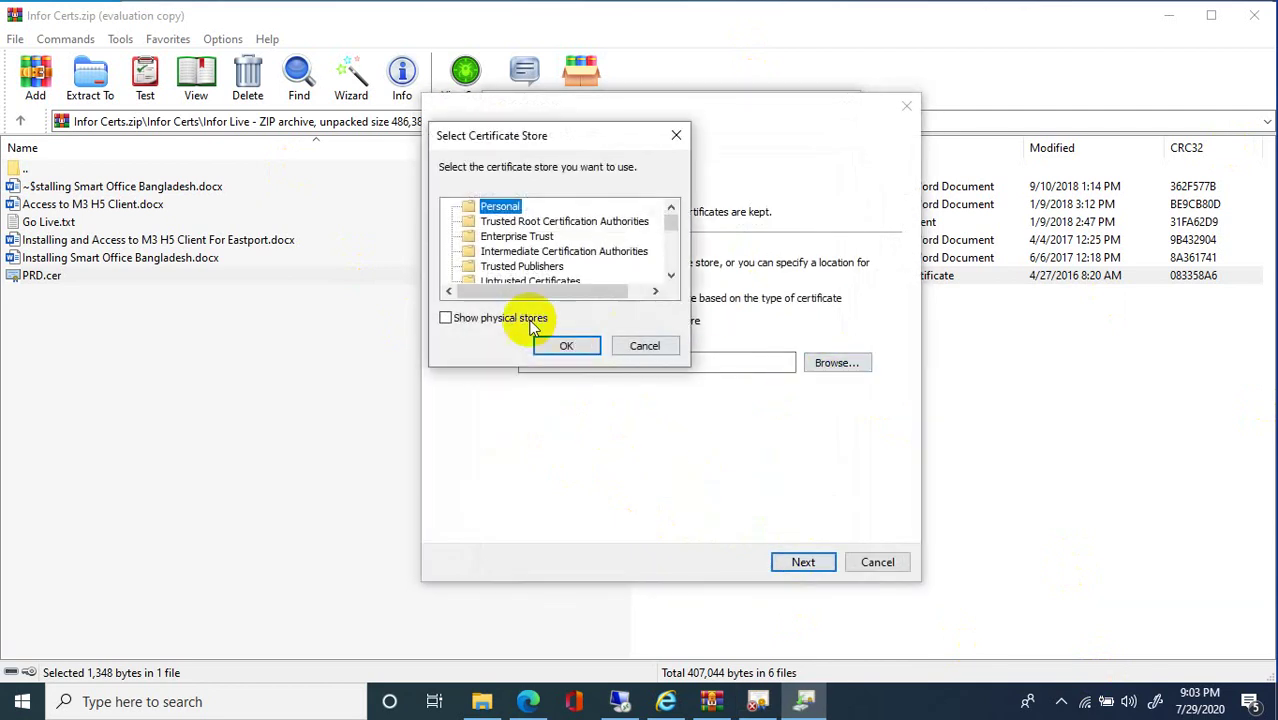
left_click(545, 222)
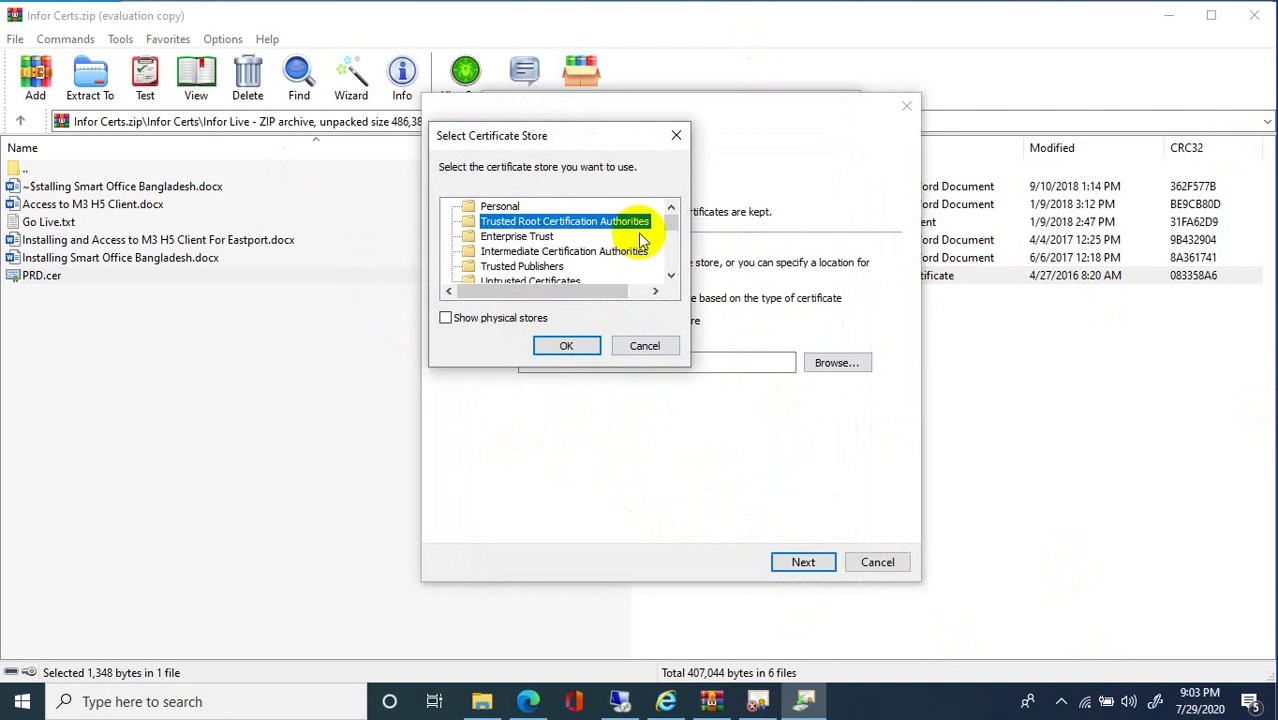
left_click(566, 345)
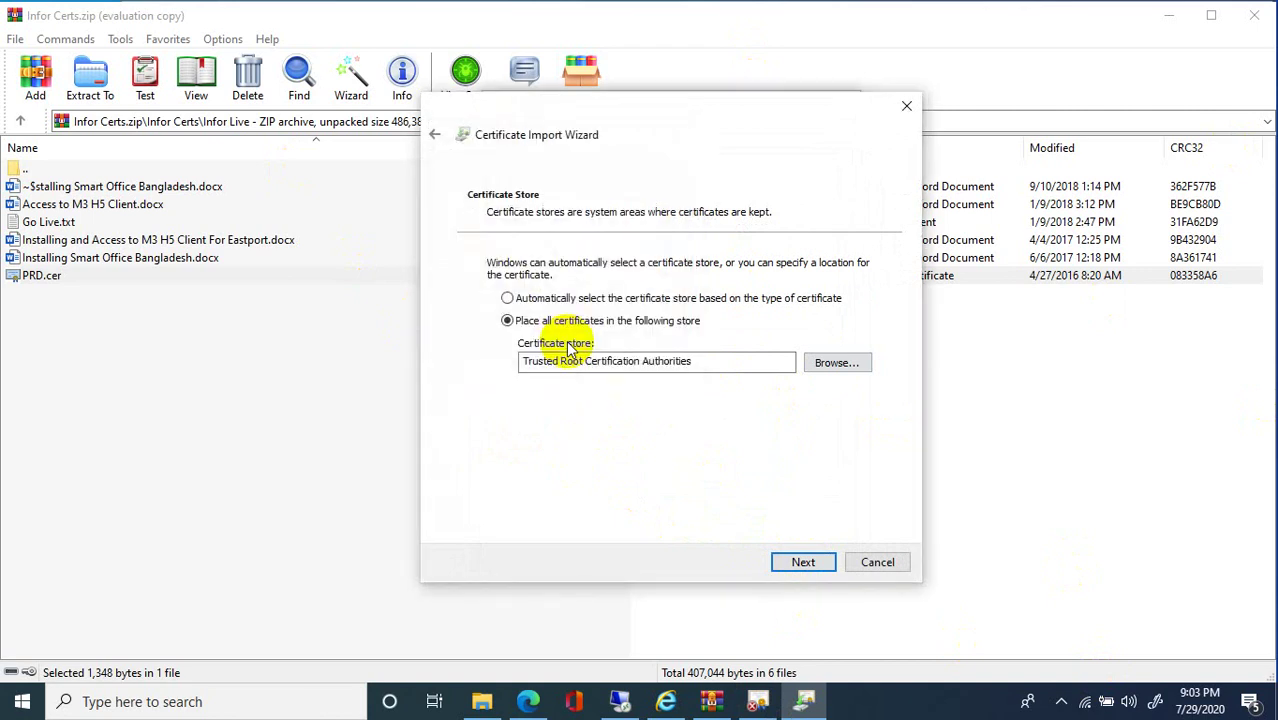
left_click(804, 562)
left_click(802, 560)
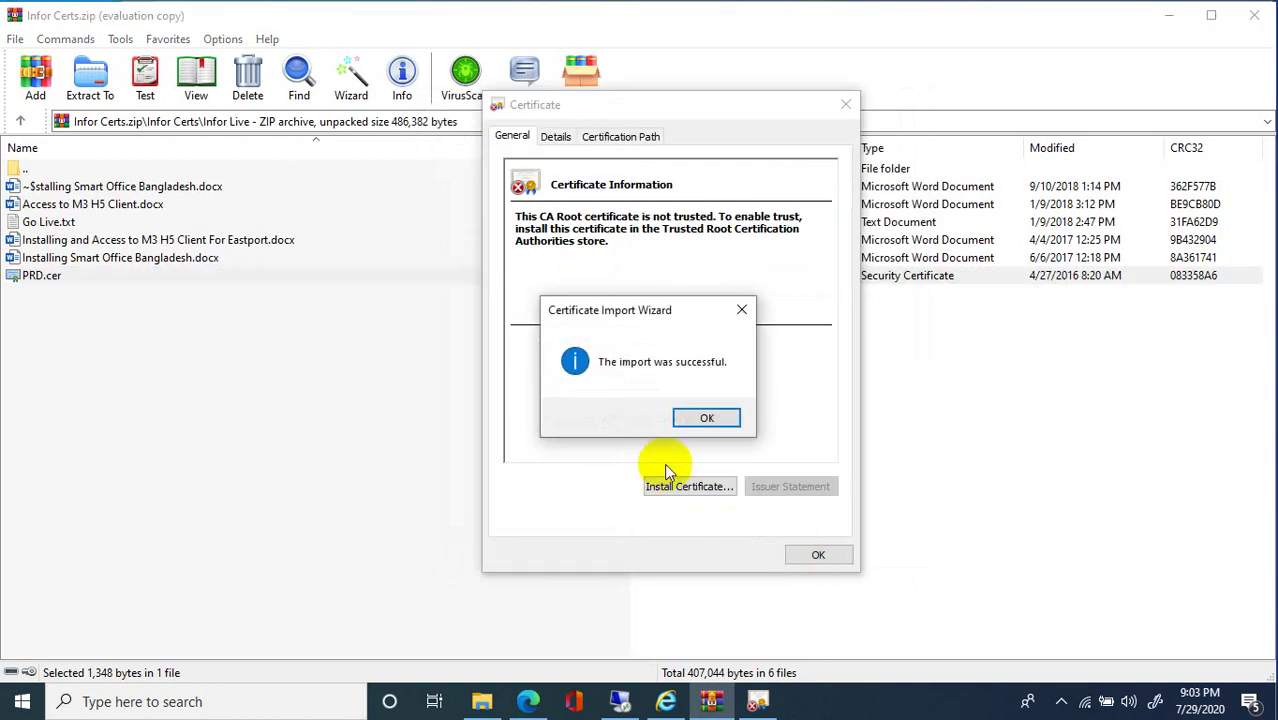
left_click(720, 421)
left_click(818, 554)
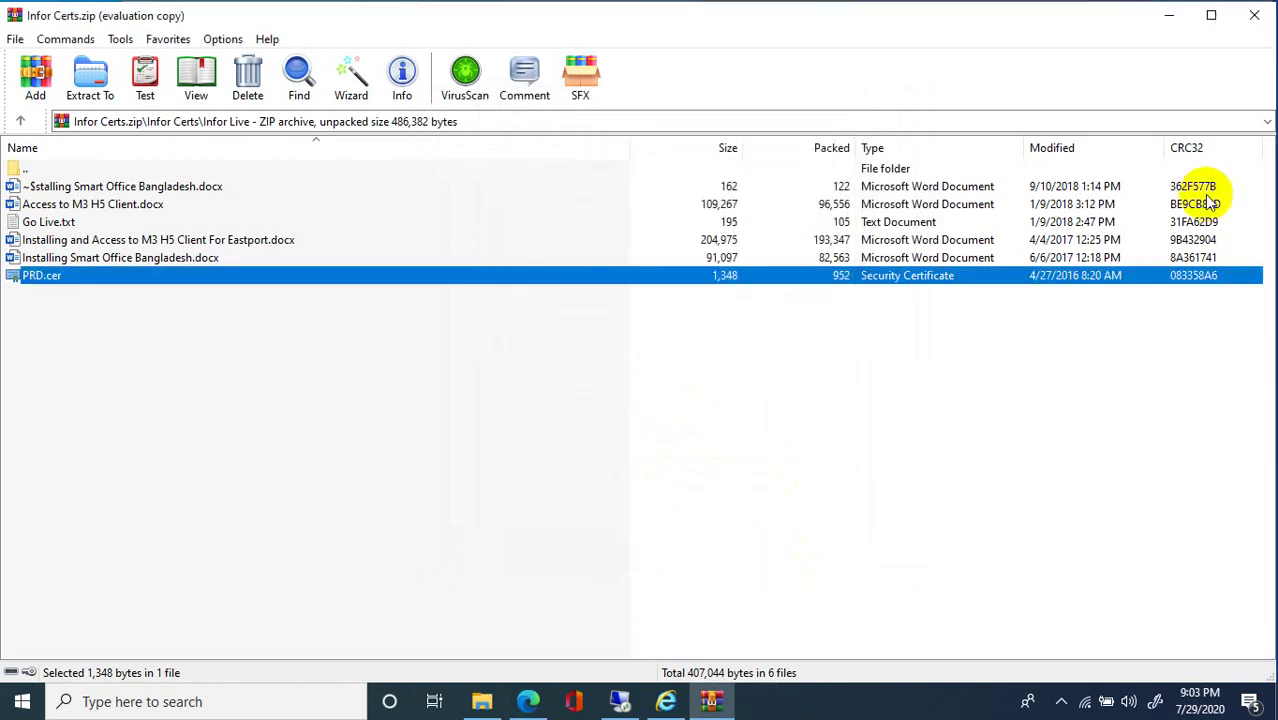
Close WinRAR and the M3 folder, then launch Infor Smart Office - PRD from Start.
left_click(1254, 15)
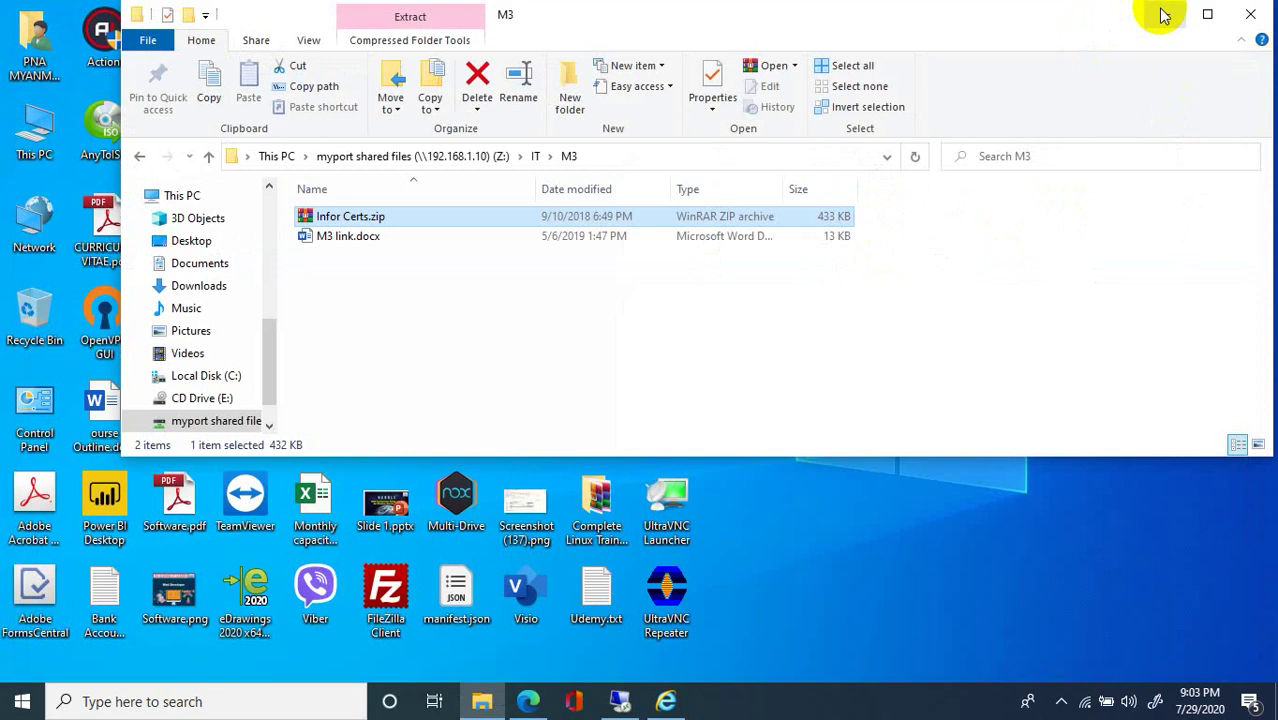
left_click(1250, 14)
left_click(22, 701)
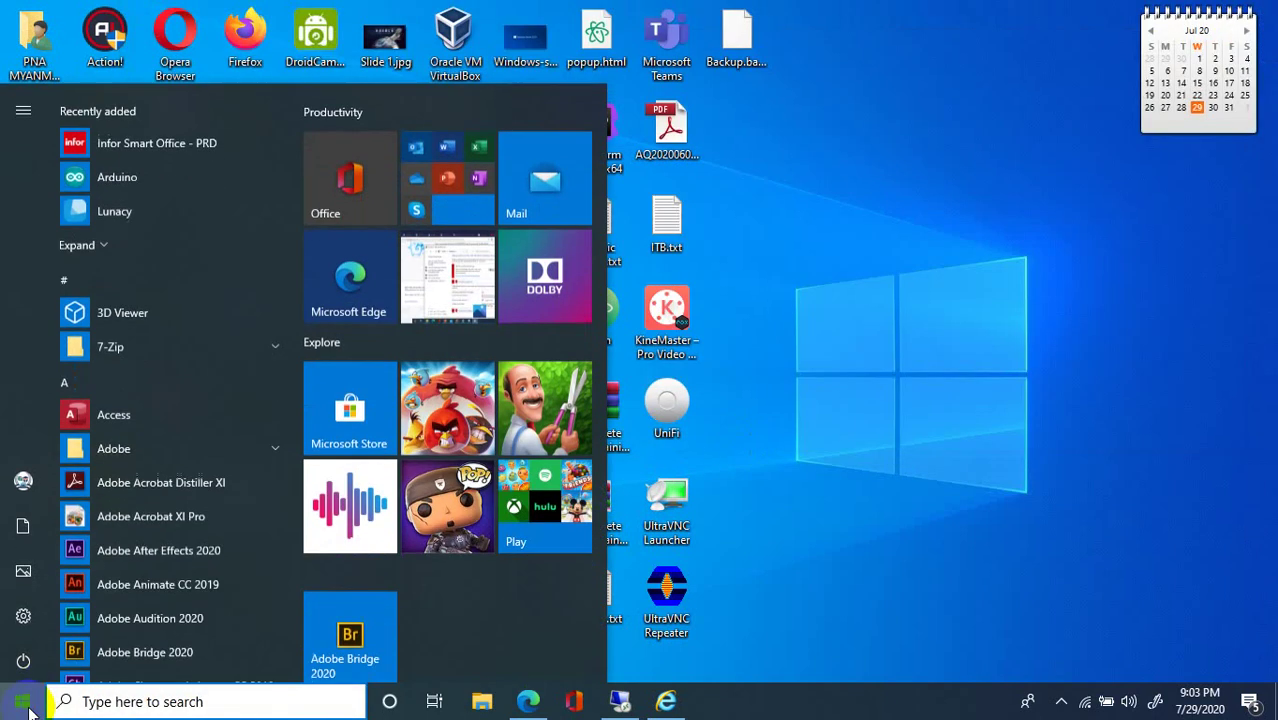
left_click(125, 150)
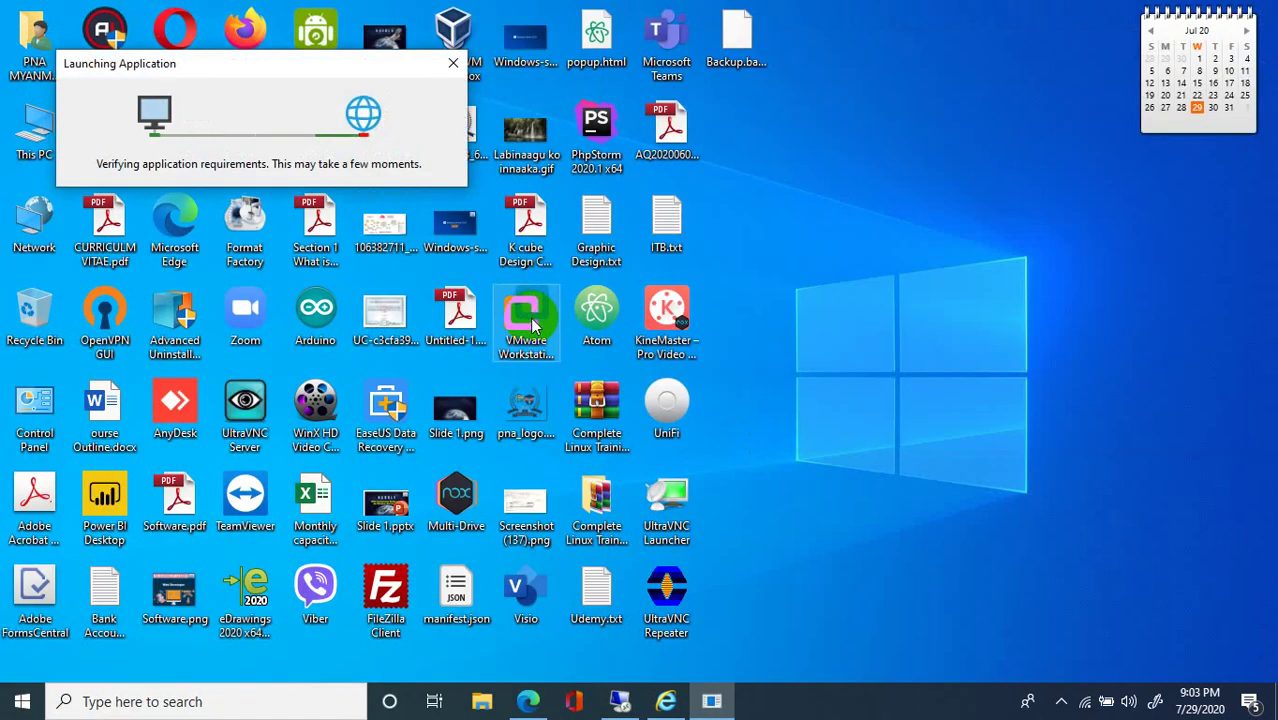
right_click(915, 196)
left_click(958, 249)
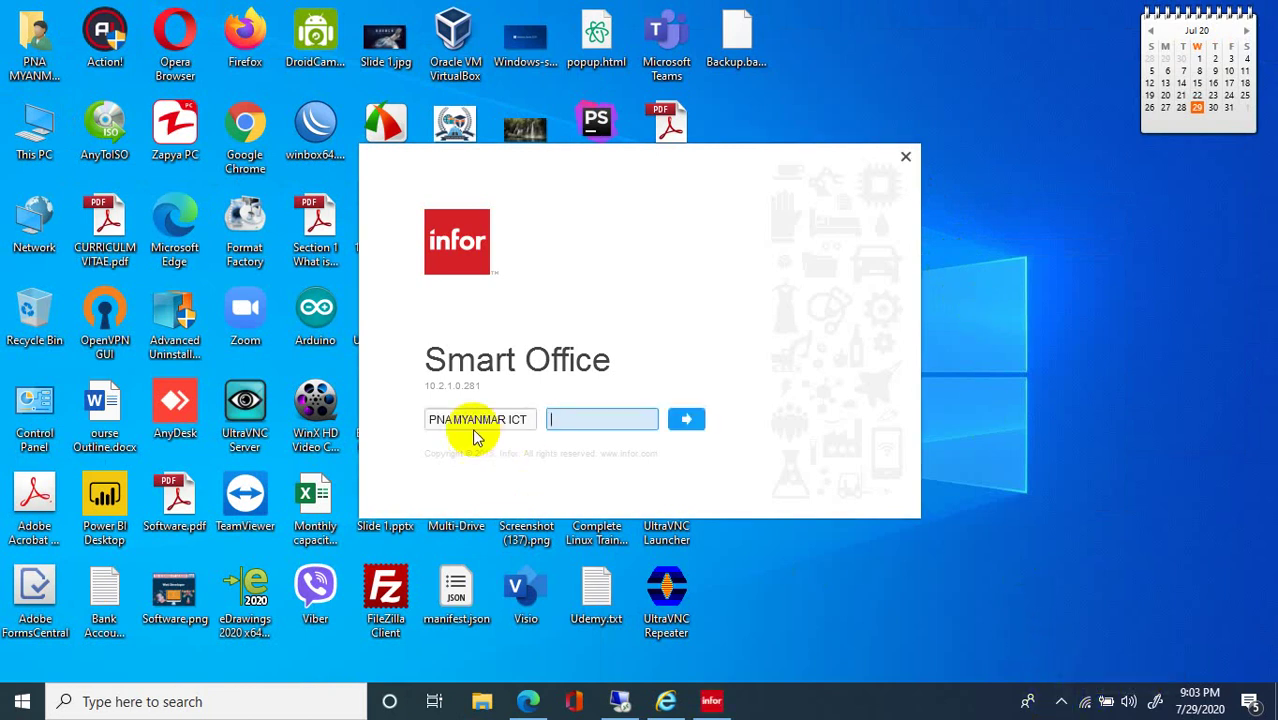
Fill in the username and password on the Smart Office sign-in screen.
left_click(537, 418)
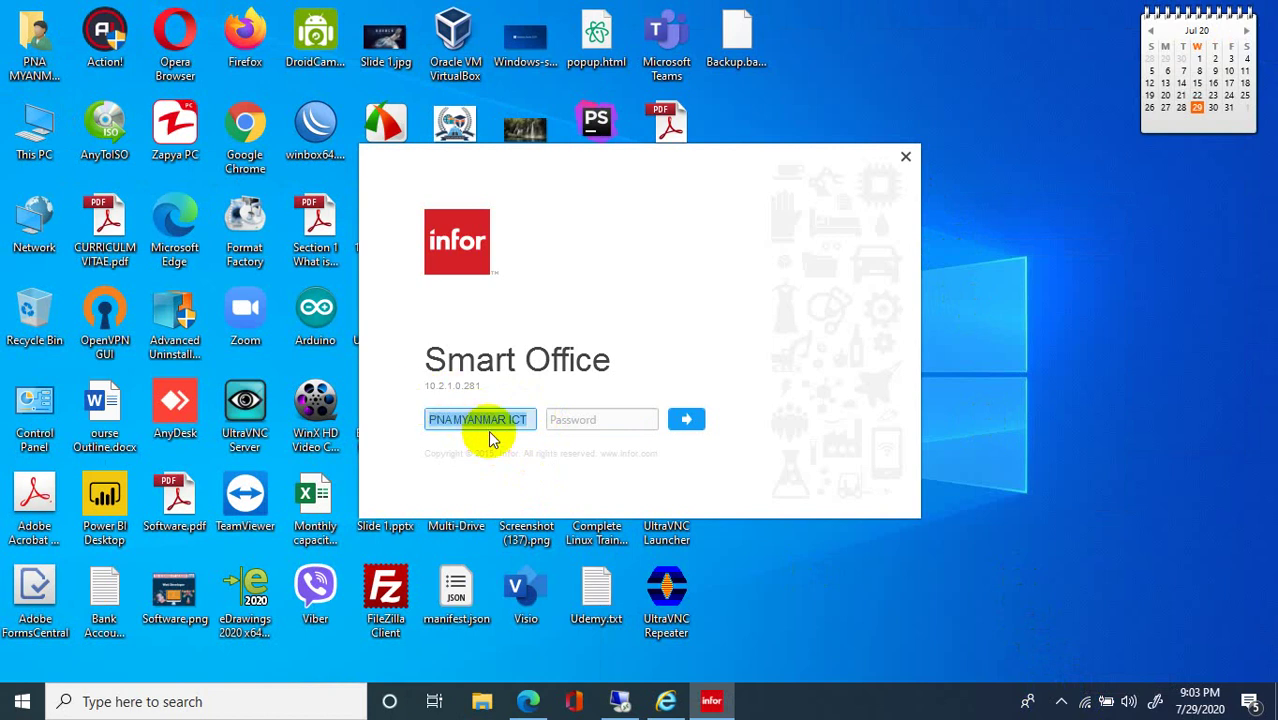
left_click(551, 416)
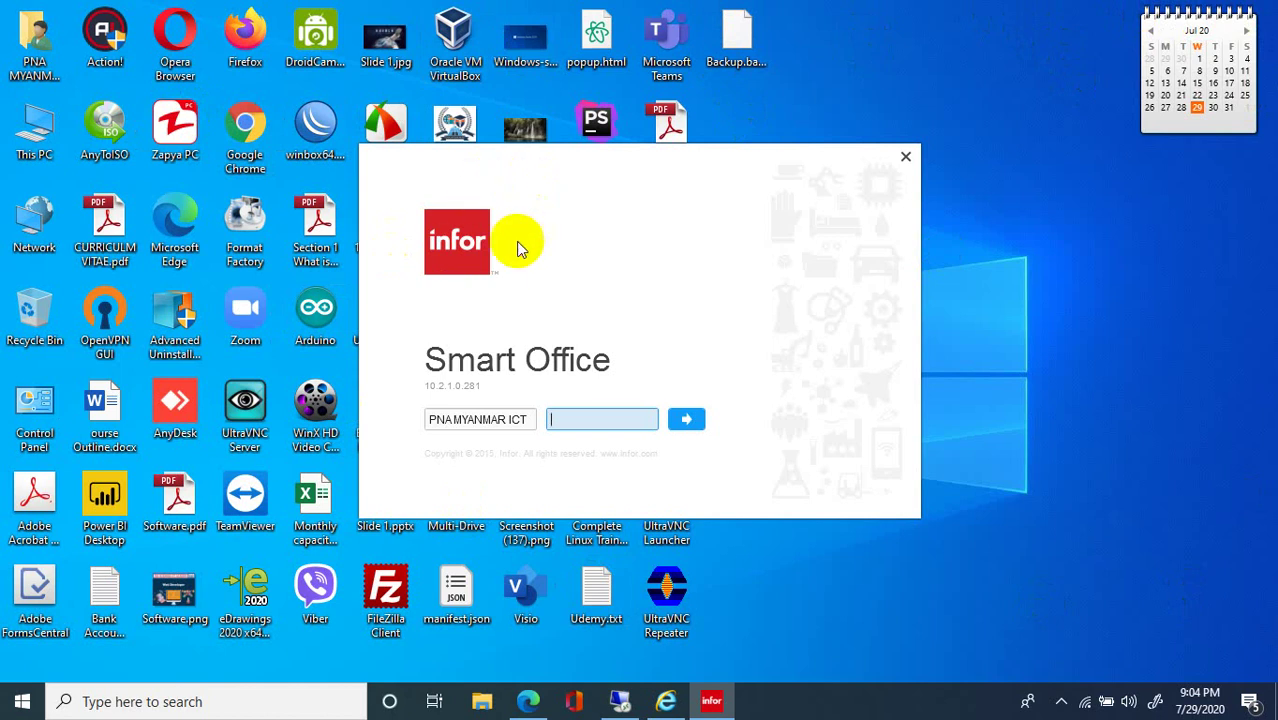
left_click(173, 220)
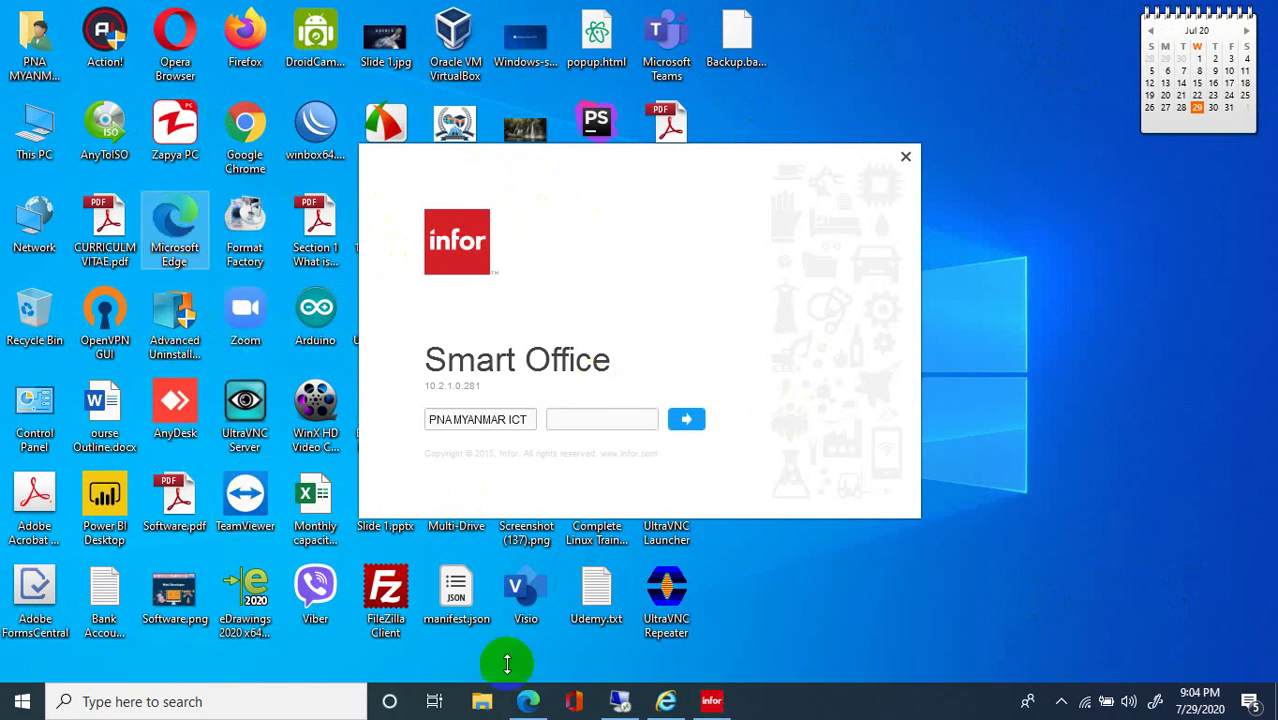
left_click(22, 701)
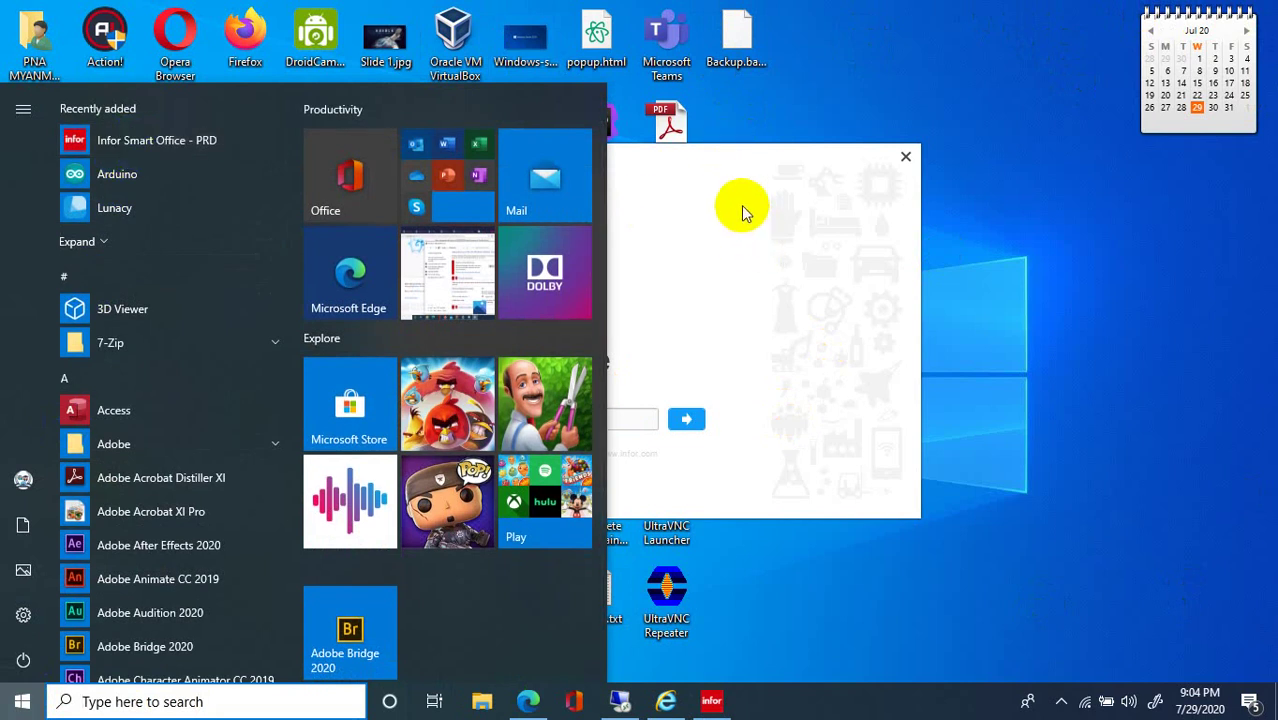
right_click(865, 46)
left_click(890, 97)
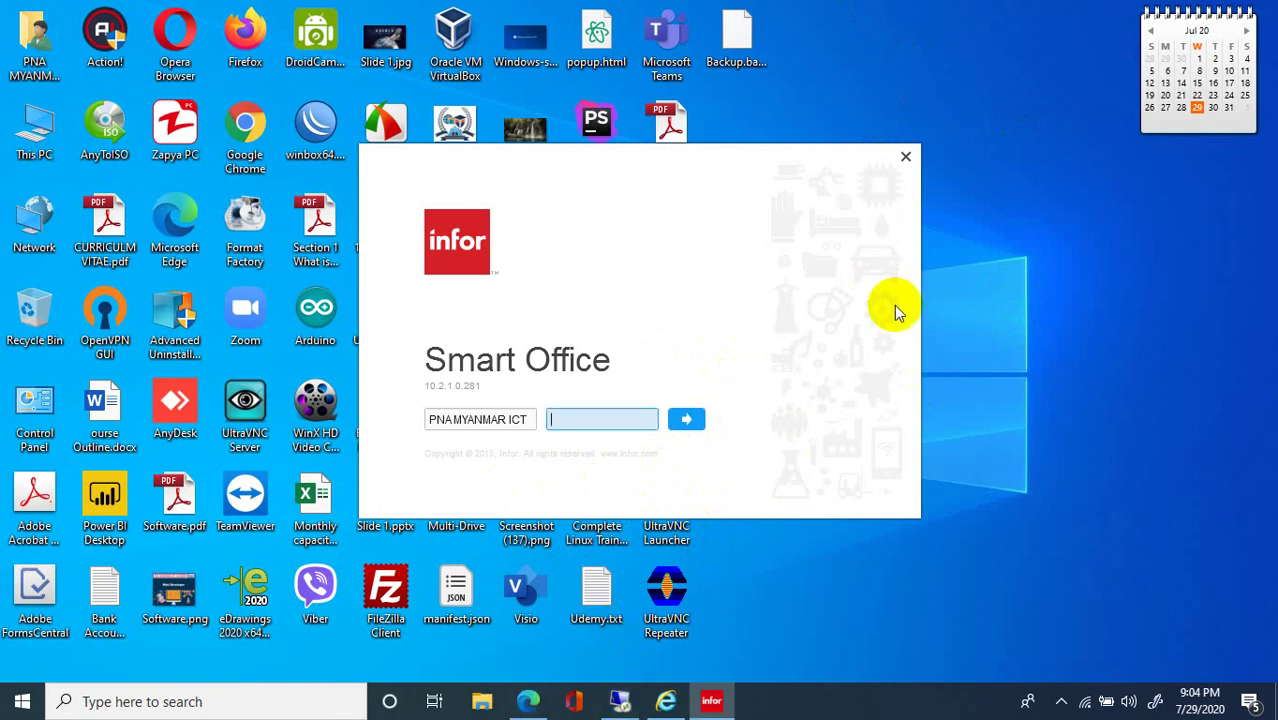
Submit the Smart Office sign-in, then close the login window.
left_click_drag(519, 419, 425, 419)
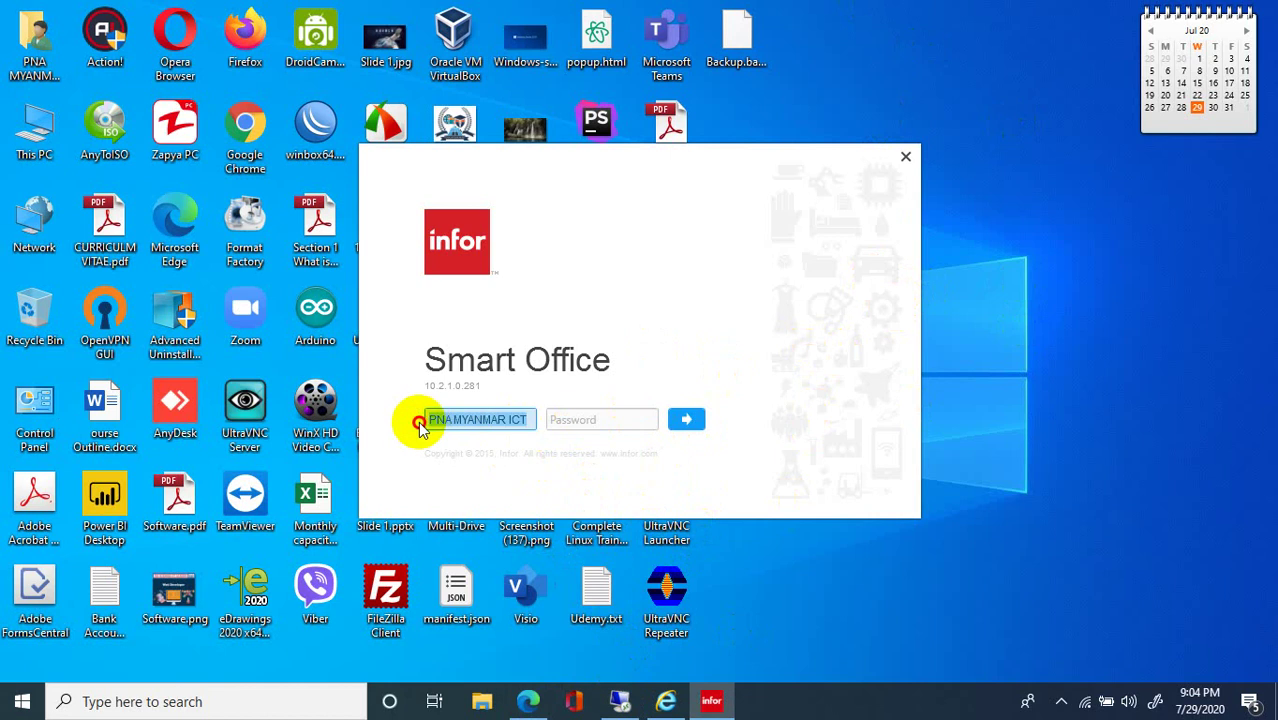
left_click(713, 417)
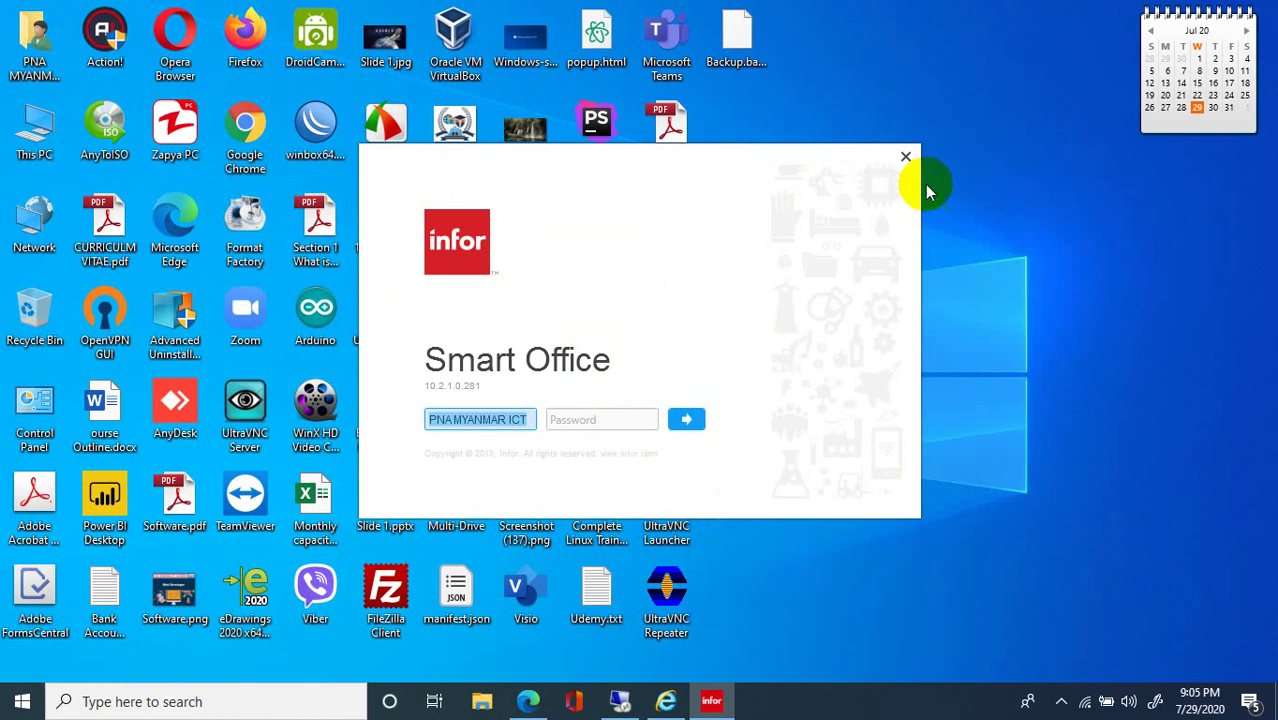
left_click(906, 160)
right_click(906, 158)
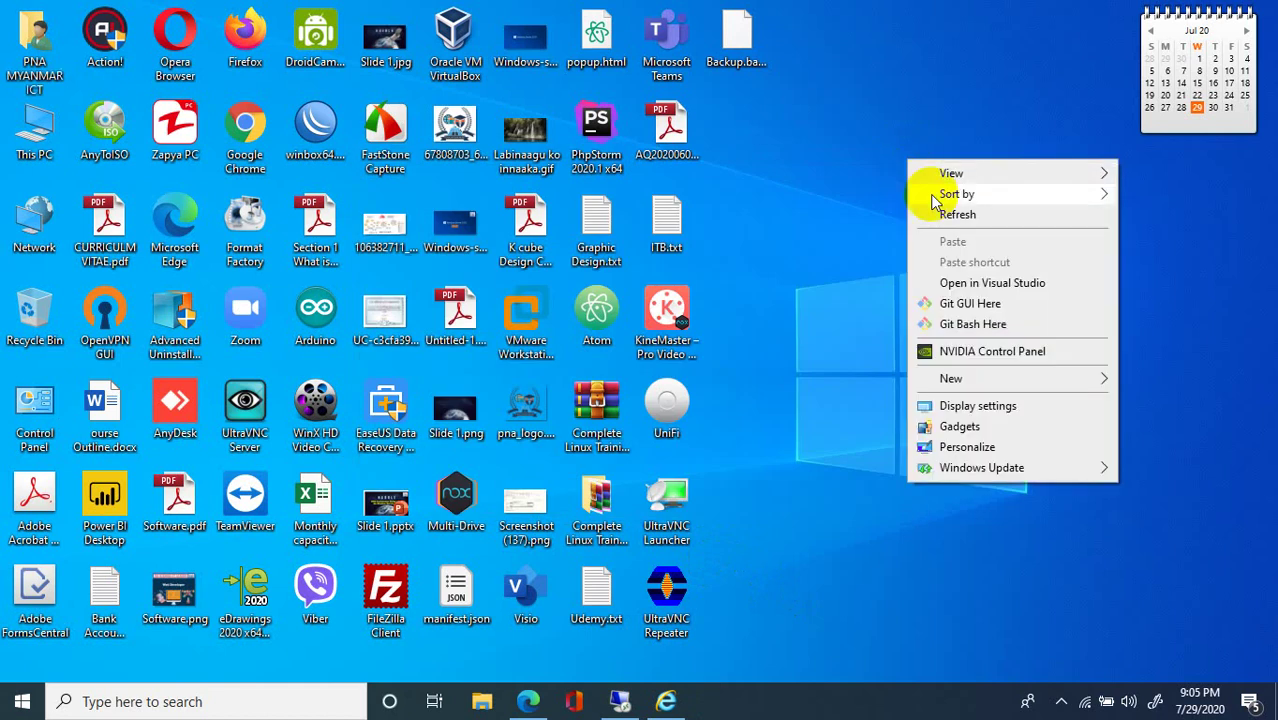
Refresh the desktop and close the Install Infor Smart Office page in Internet Explorer.
left_click(946, 215)
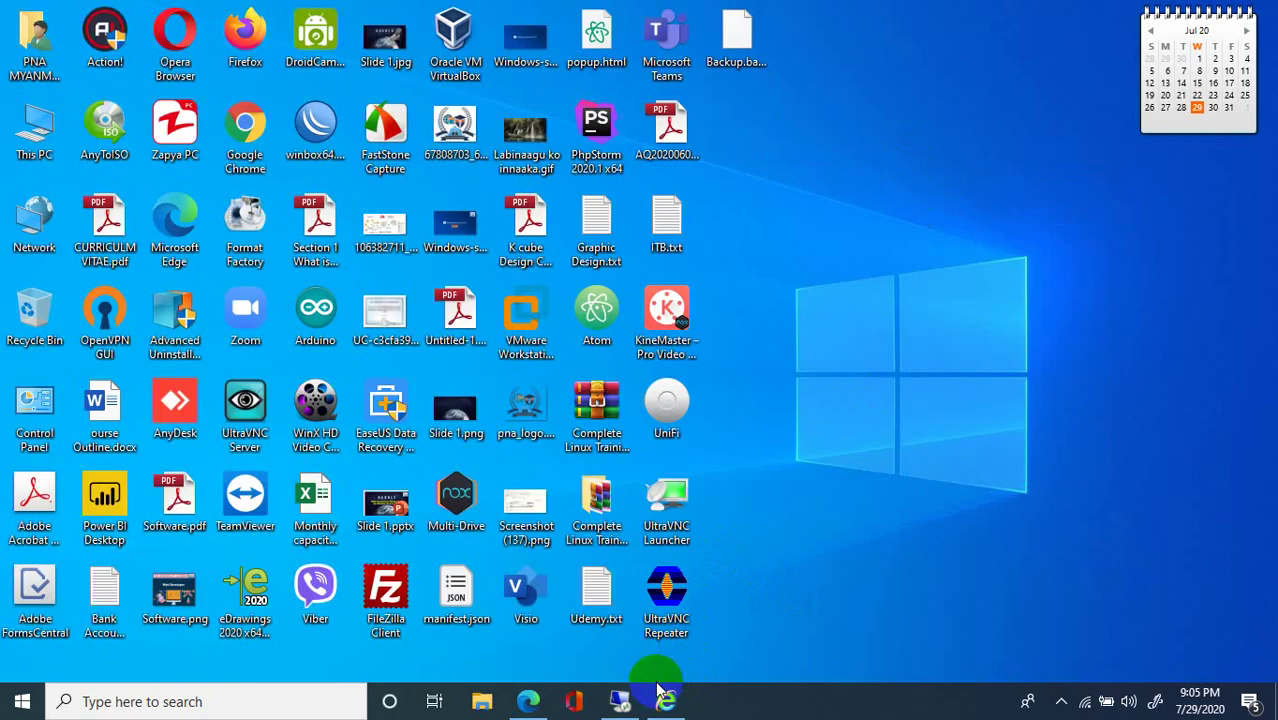
mouse_move(634, 703)
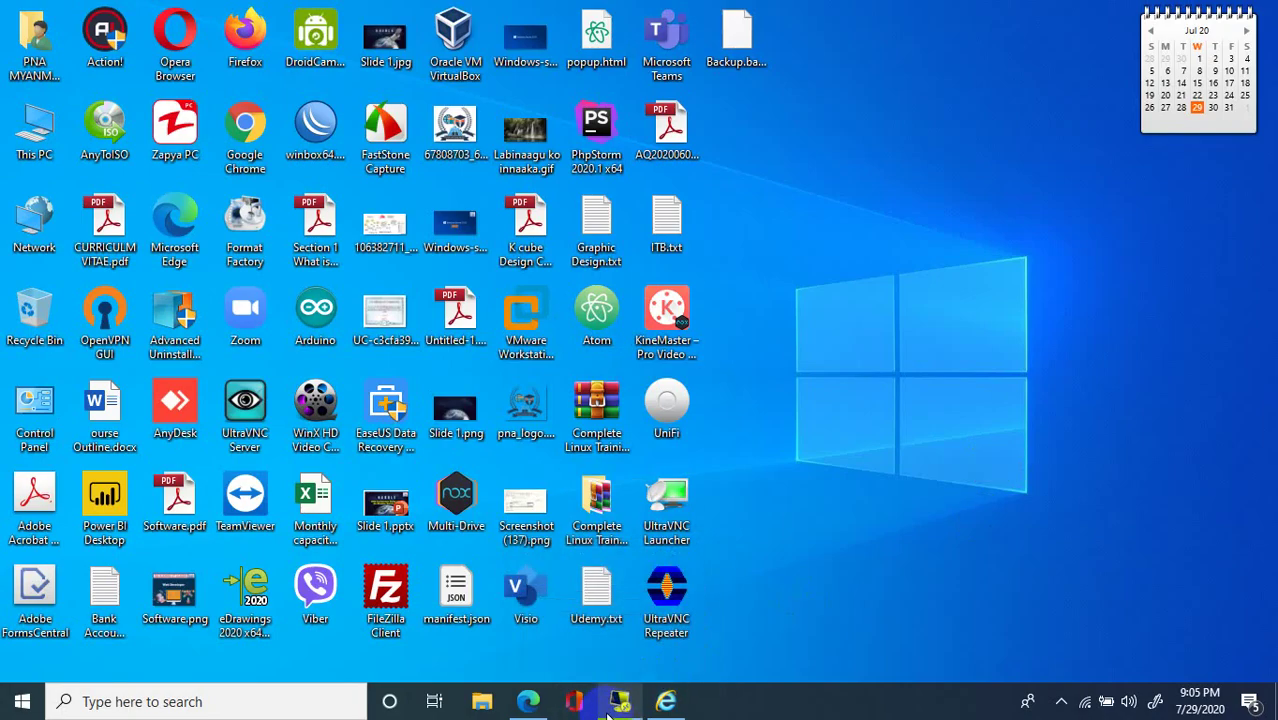
right_click(918, 181)
left_click(705, 665)
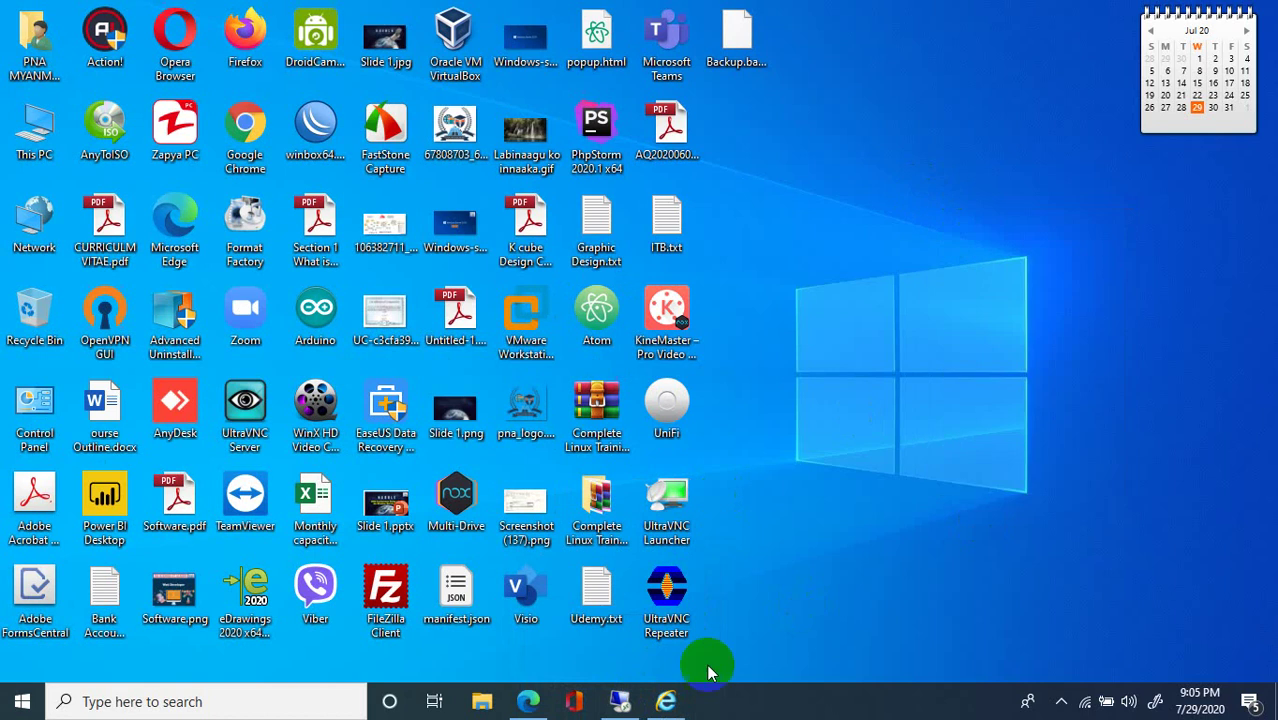
left_click(660, 703)
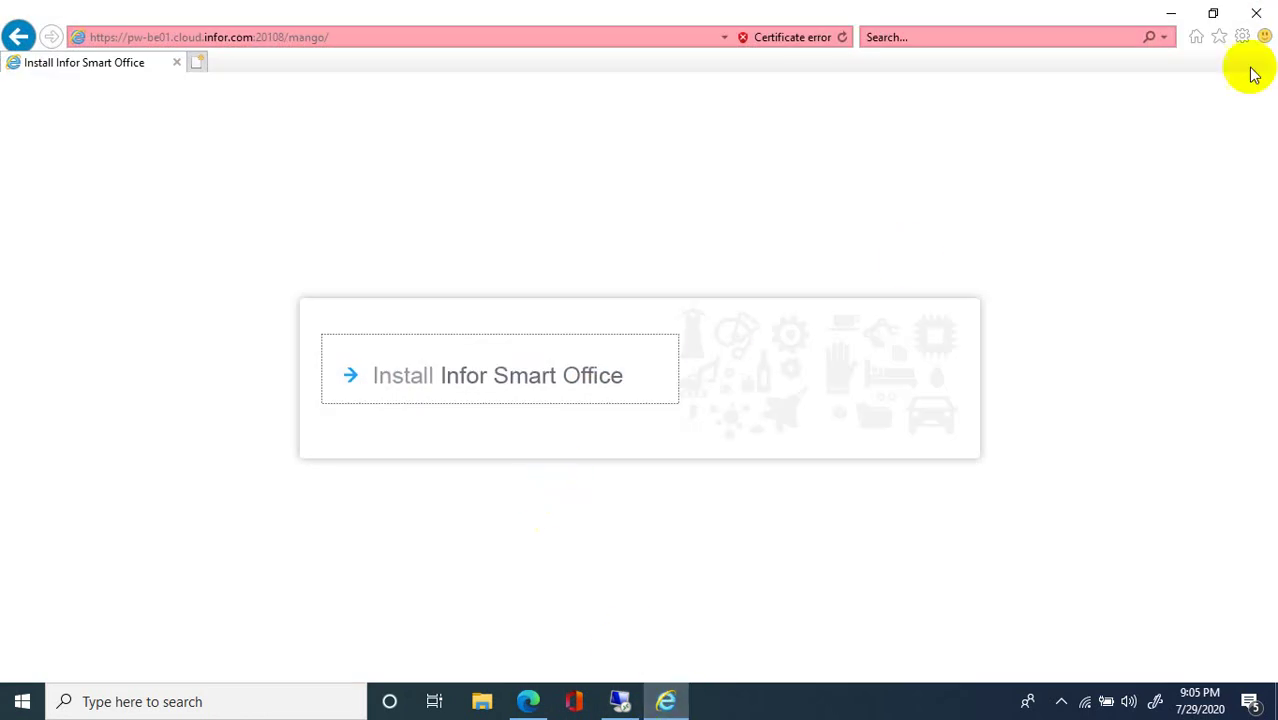
left_click(1263, 24)
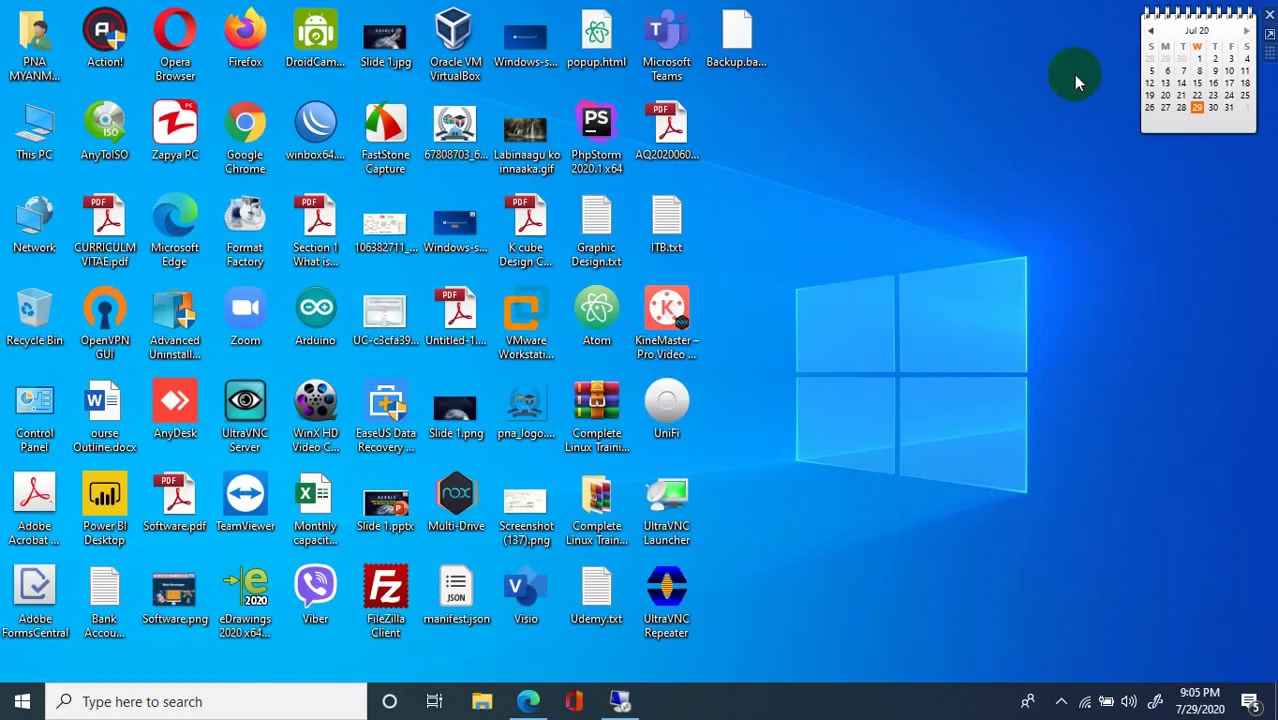
Refresh the desktop several times and launch Infor Smart Office - PRD from Start.
right_click(1002, 102)
left_click(1050, 157)
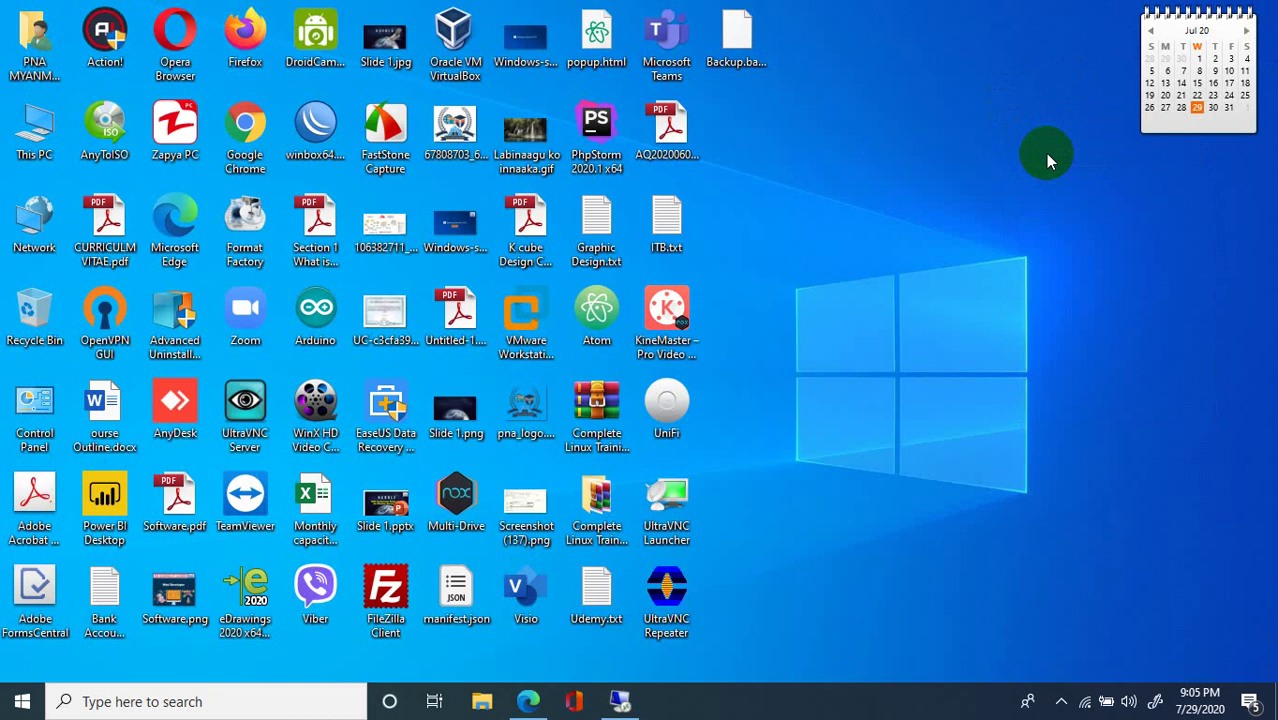
right_click(905, 150)
left_click(920, 203)
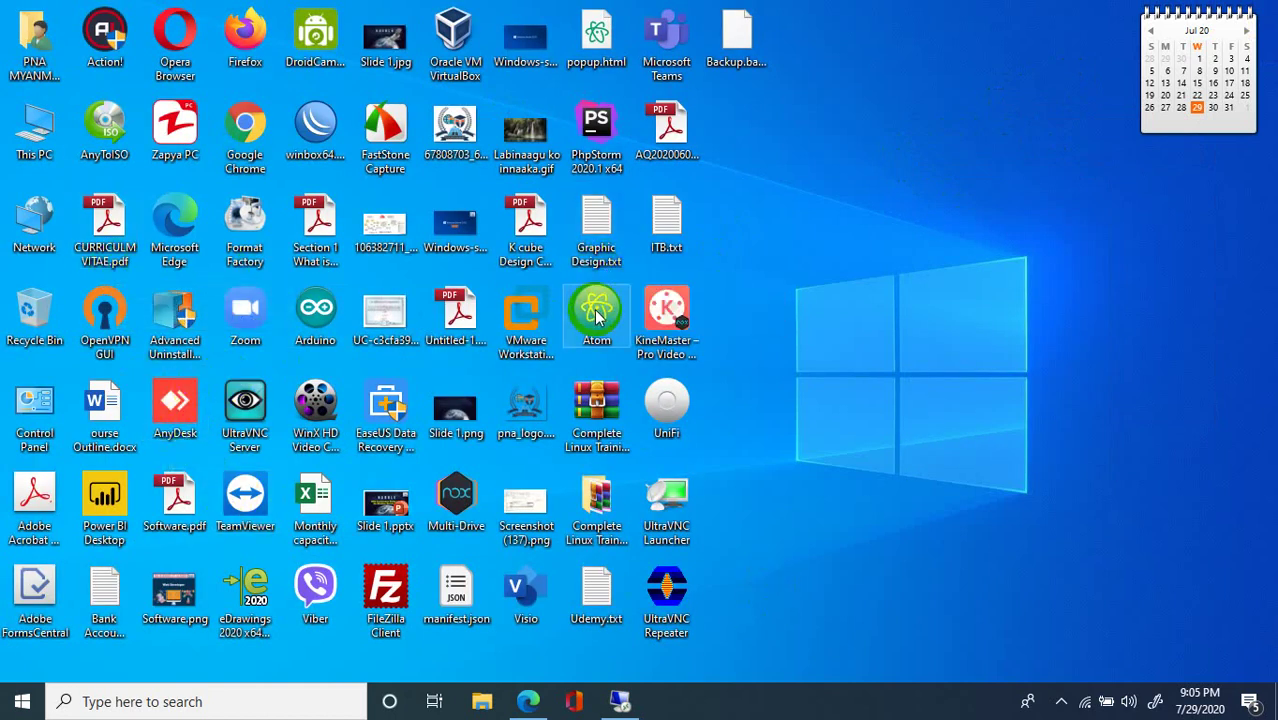
right_click(756, 218)
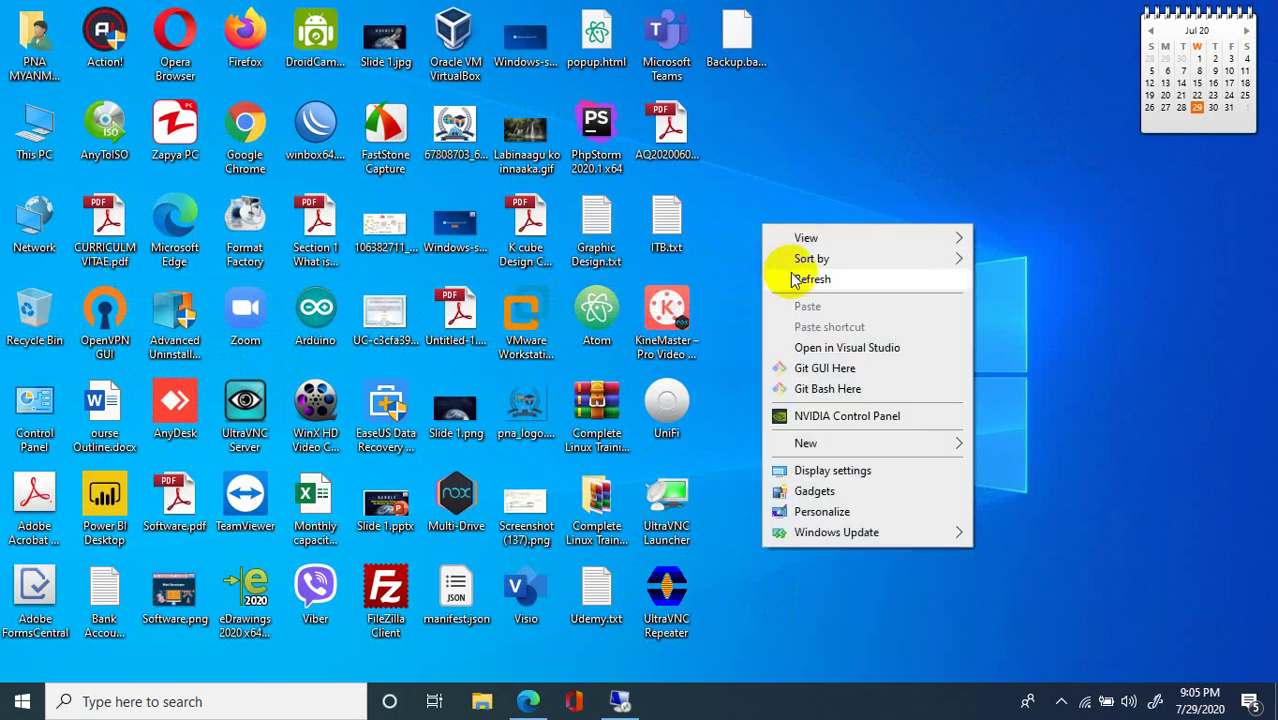
left_click(790, 275)
left_click(22, 701)
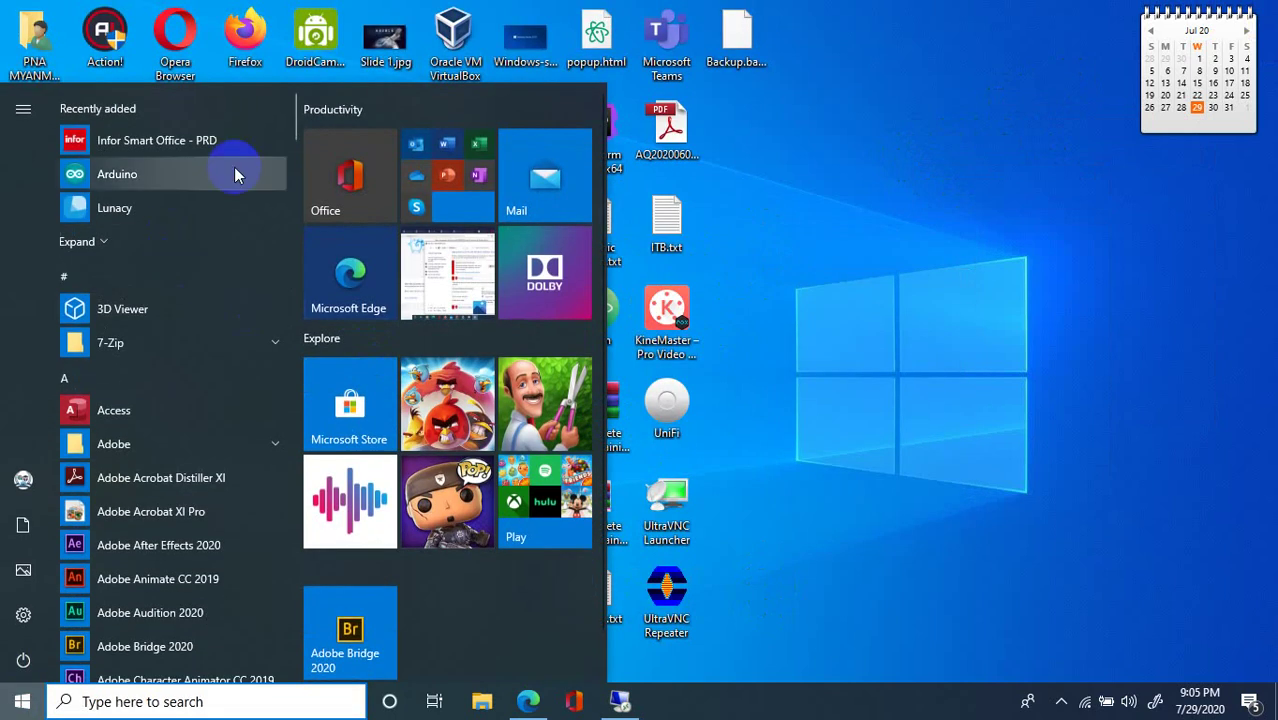
left_click(140, 142)
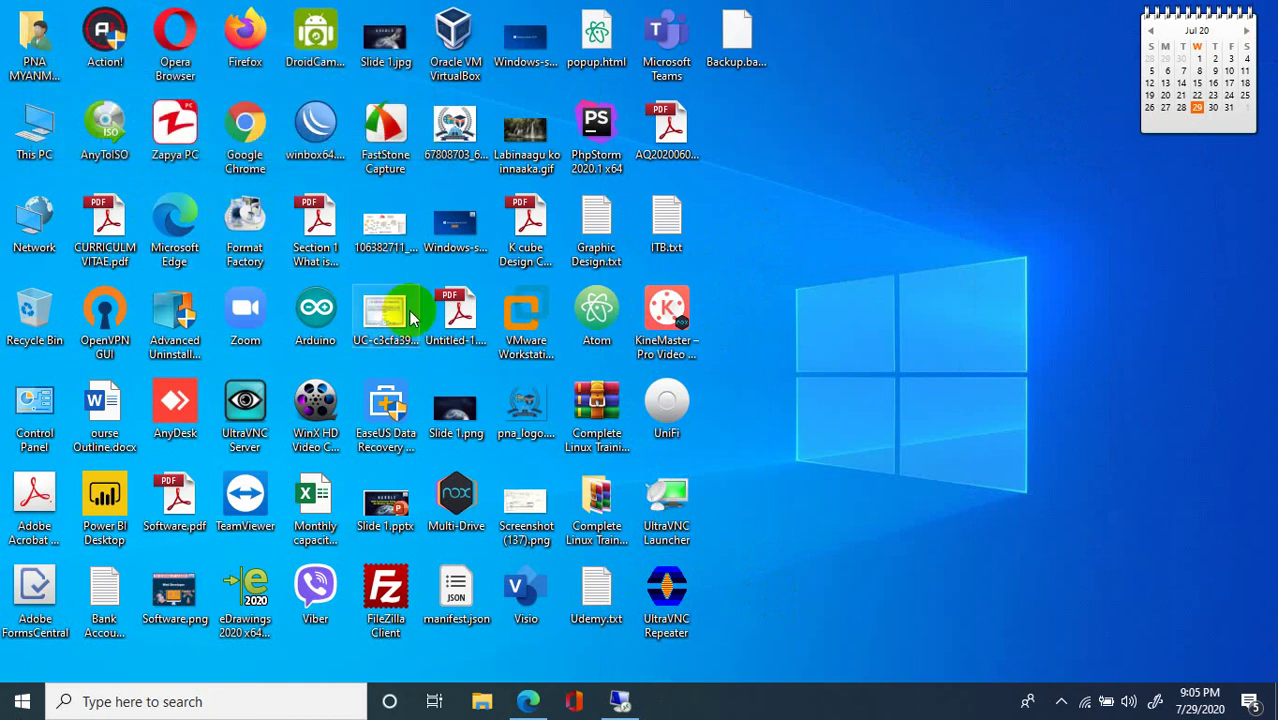
right_click(1038, 176)
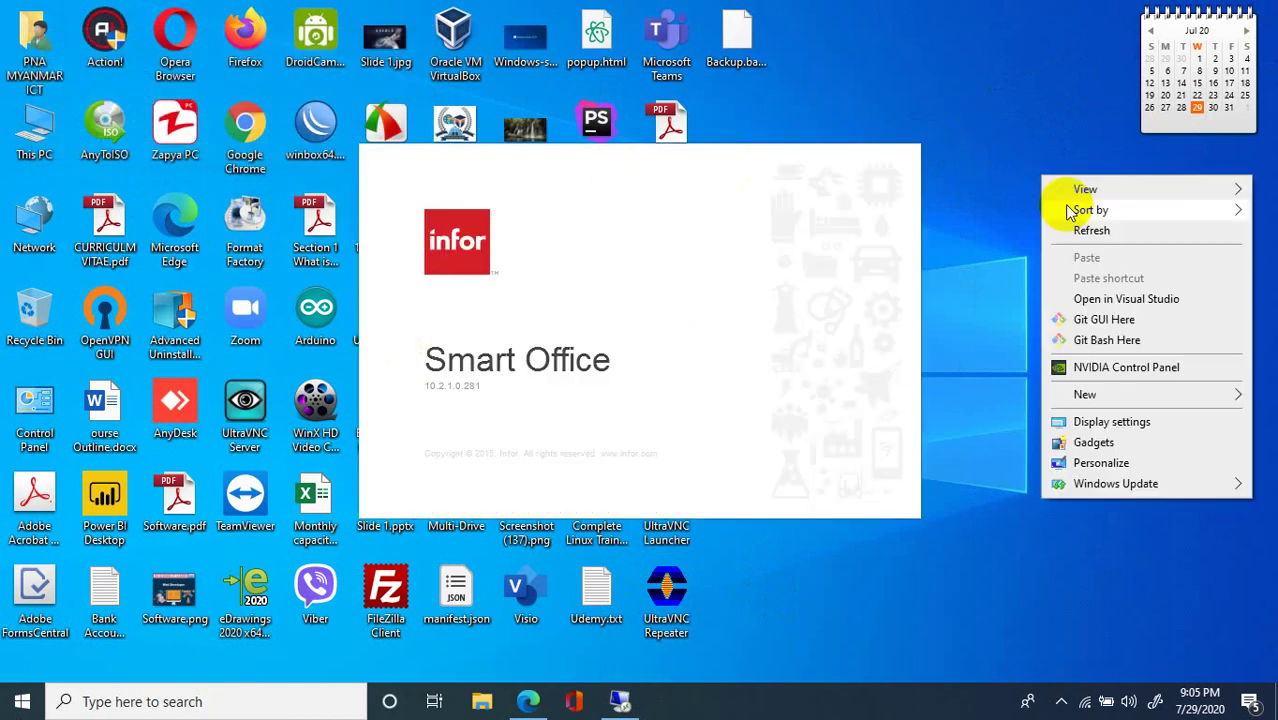
Refresh the desktop repeatedly and close the Smart Office sign-in window without logging in.
left_click(1085, 230)
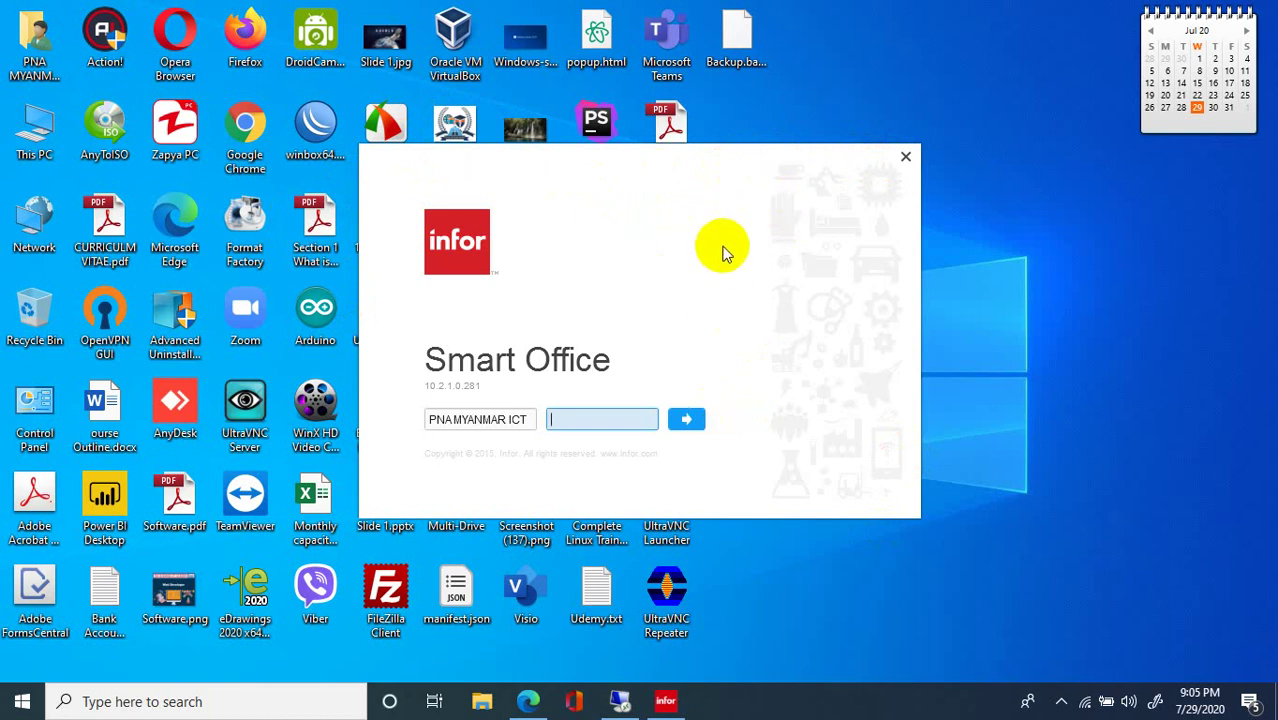
right_click(881, 52)
left_click(909, 108)
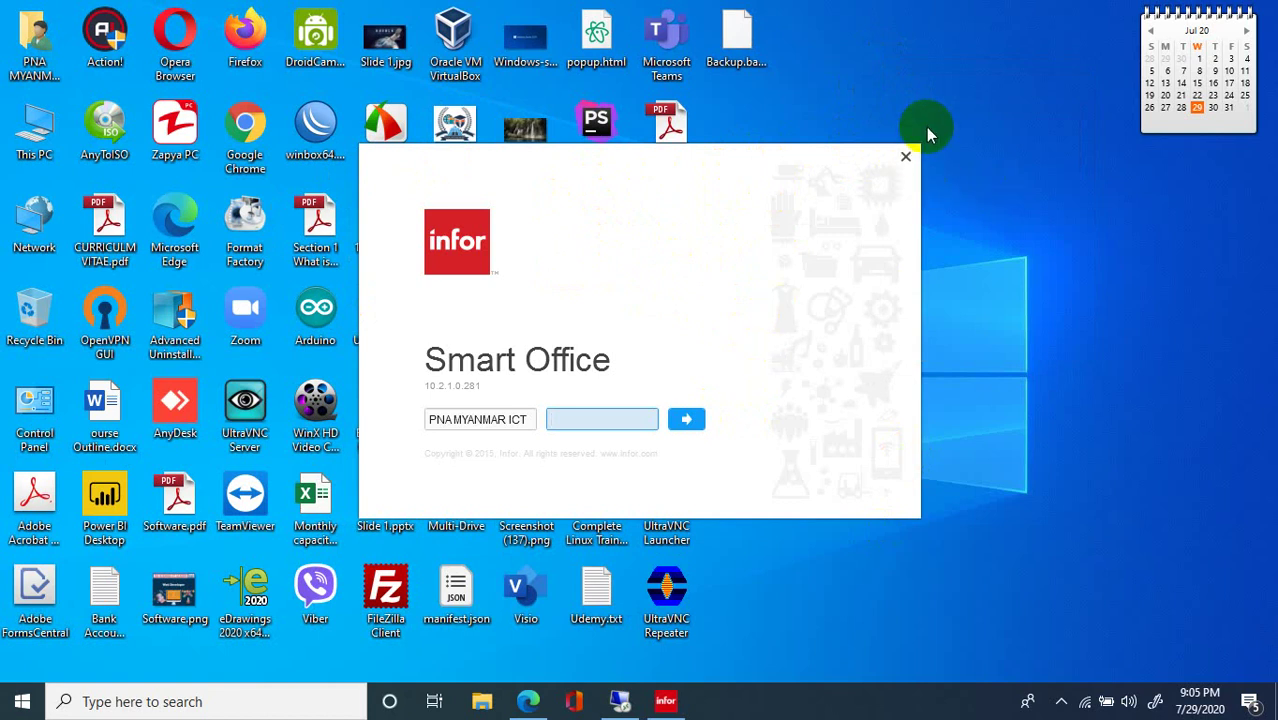
right_click(836, 8)
left_click(870, 66)
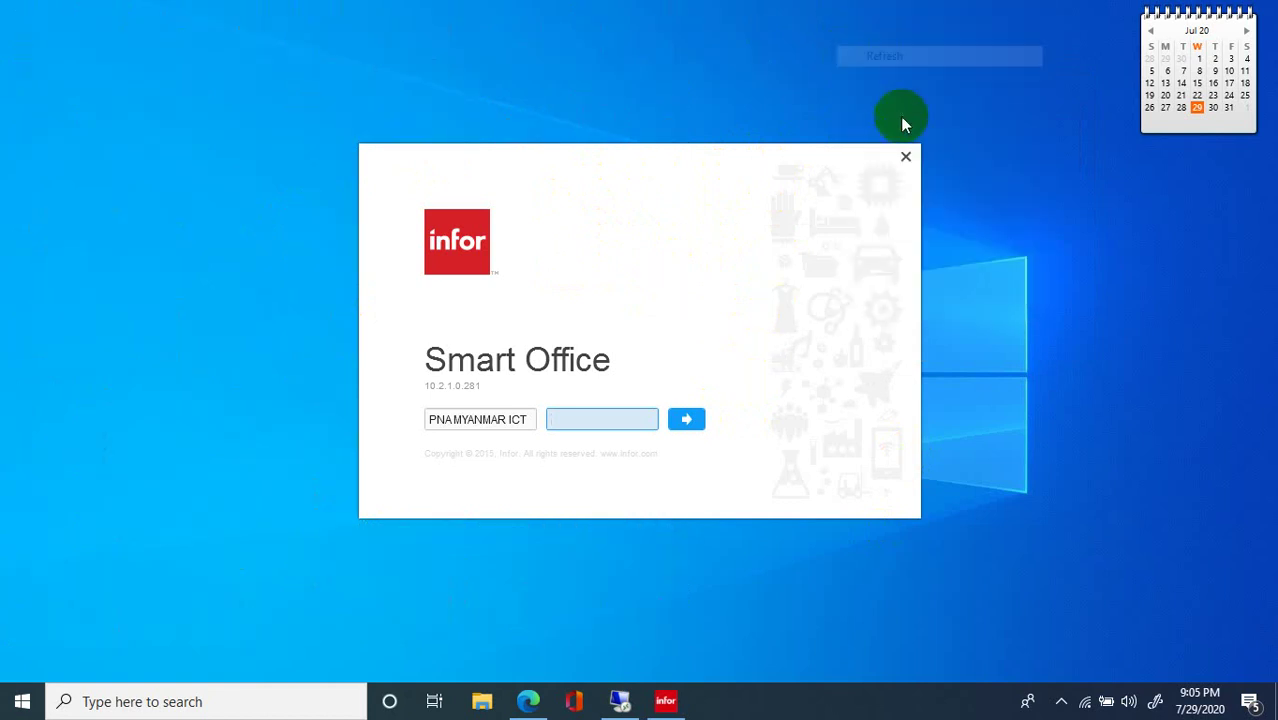
left_click(905, 156)
right_click(867, 145)
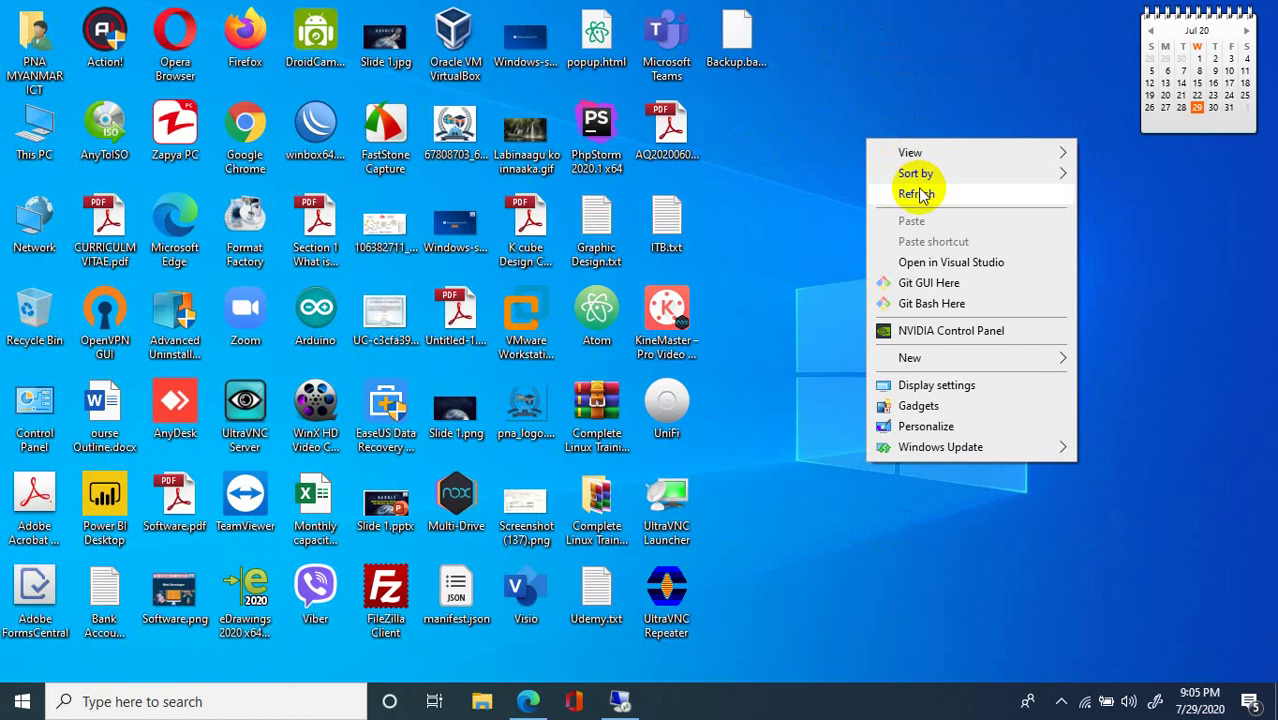
left_click(918, 190)
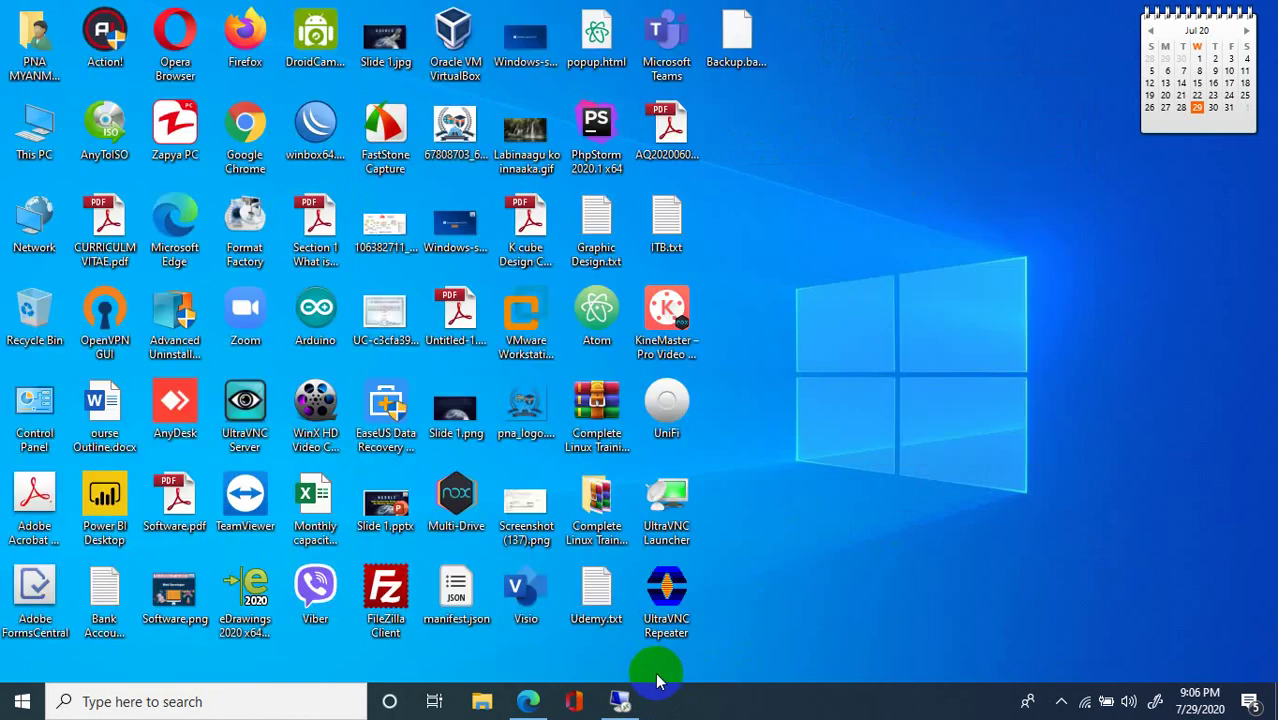
Close the Install Infor Smart Office and Azure tabs and minimize Firefox in the remote session.
left_click(648, 698)
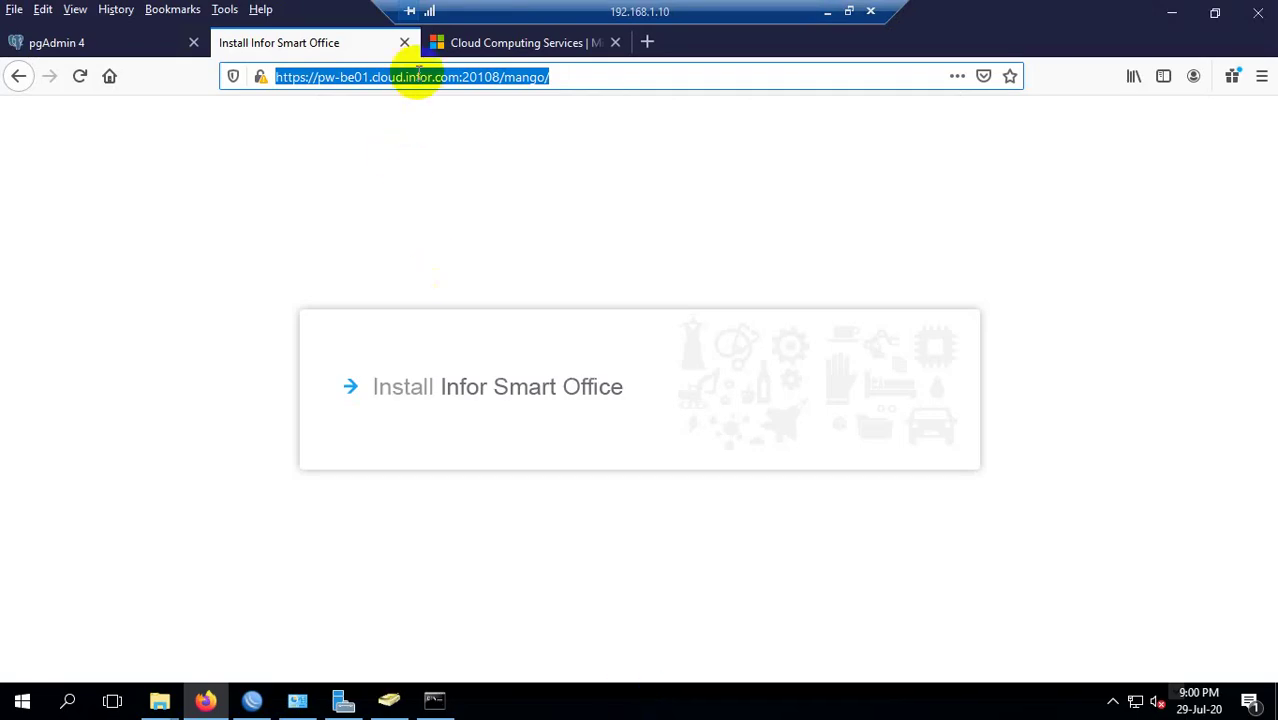
left_click(405, 45)
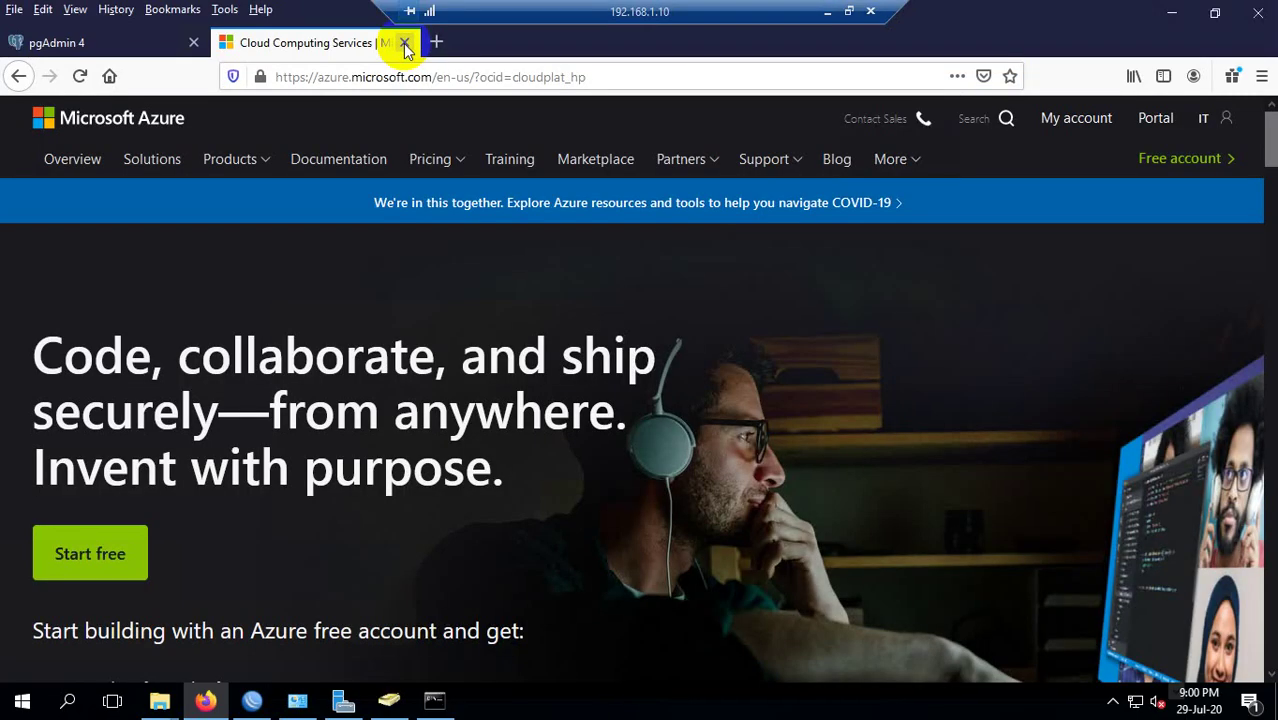
left_click(405, 45)
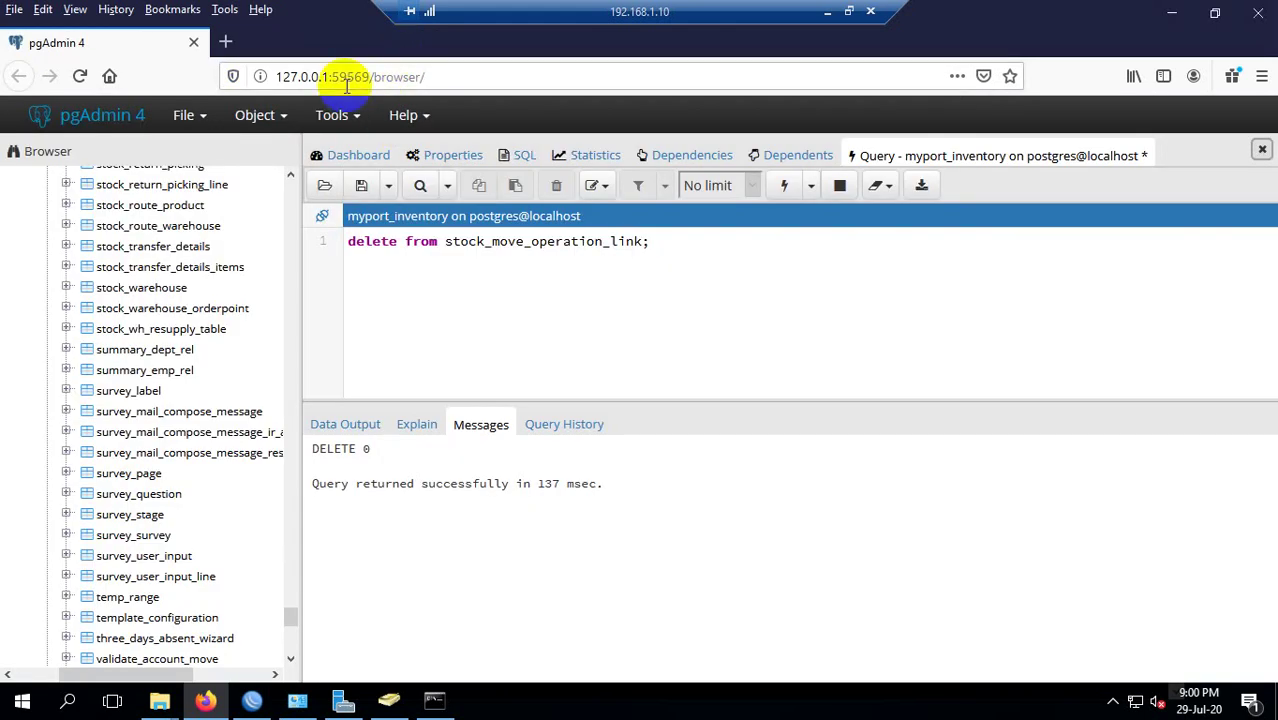
left_click(223, 42)
left_click(1172, 12)
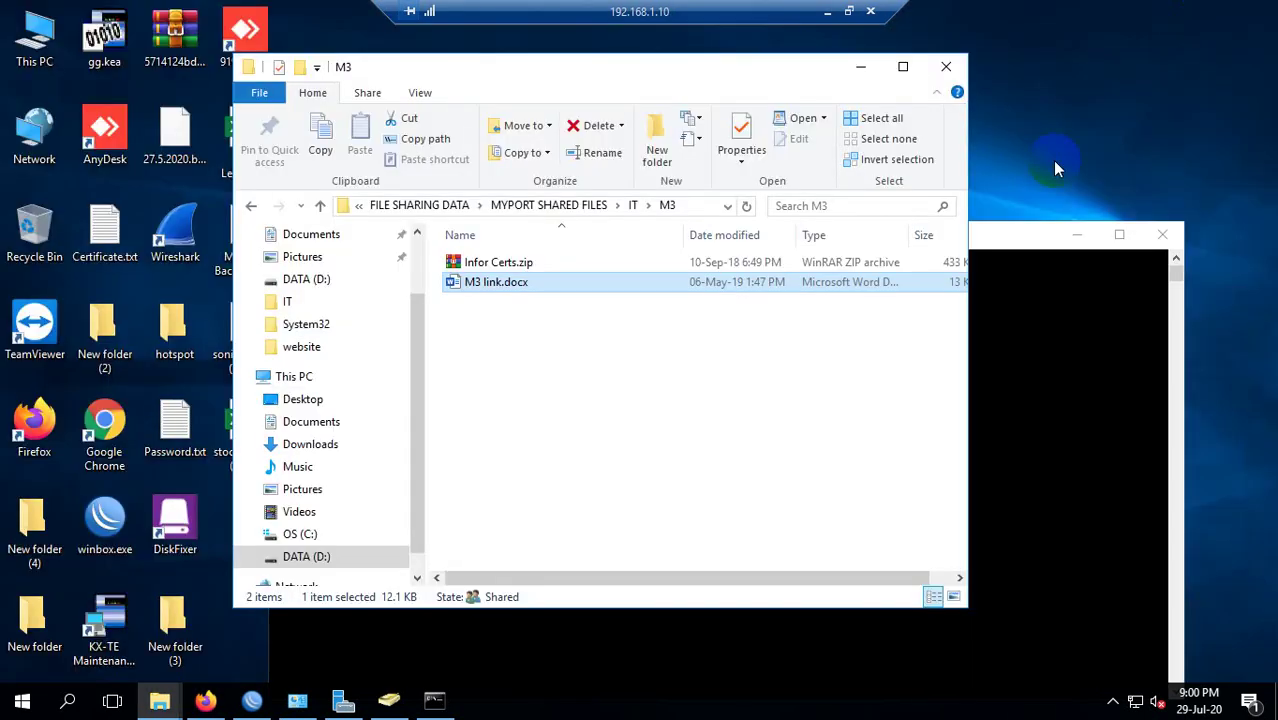
Bring WinBox forward and select the 192.168.90.1/24 and 192.168.1.1/24 address entries.
left_click(245, 700)
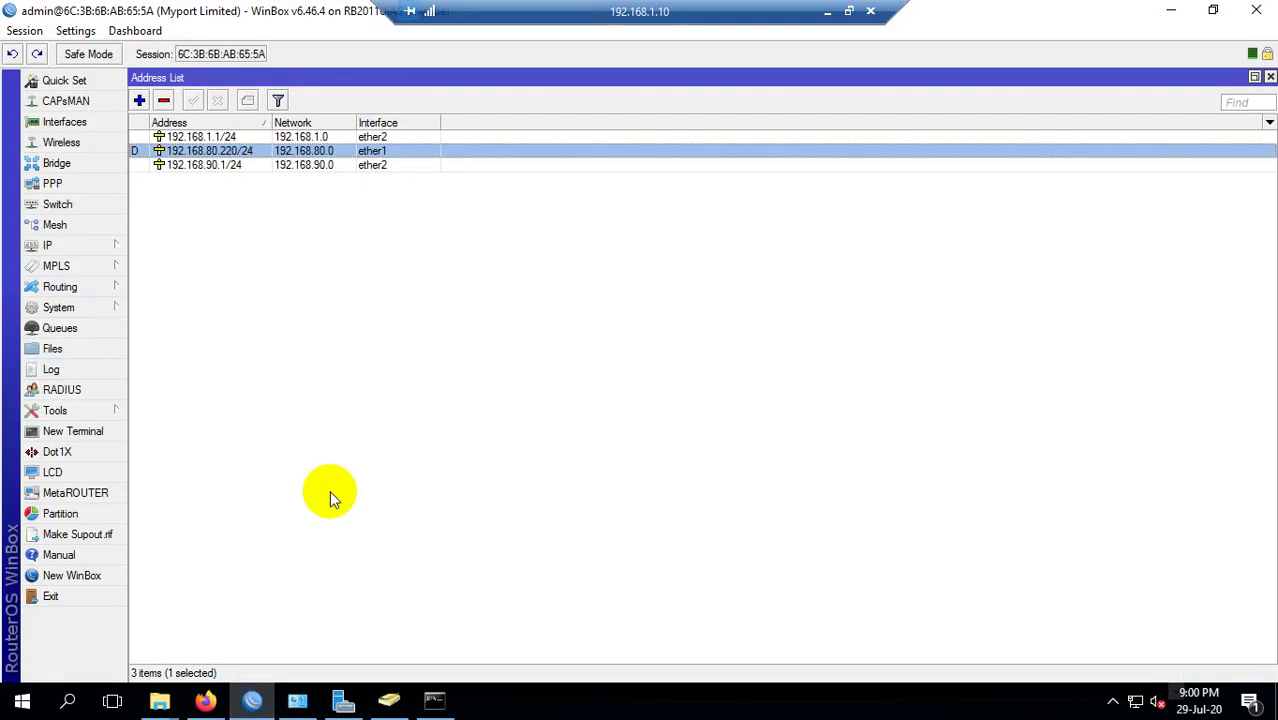
left_click(218, 167)
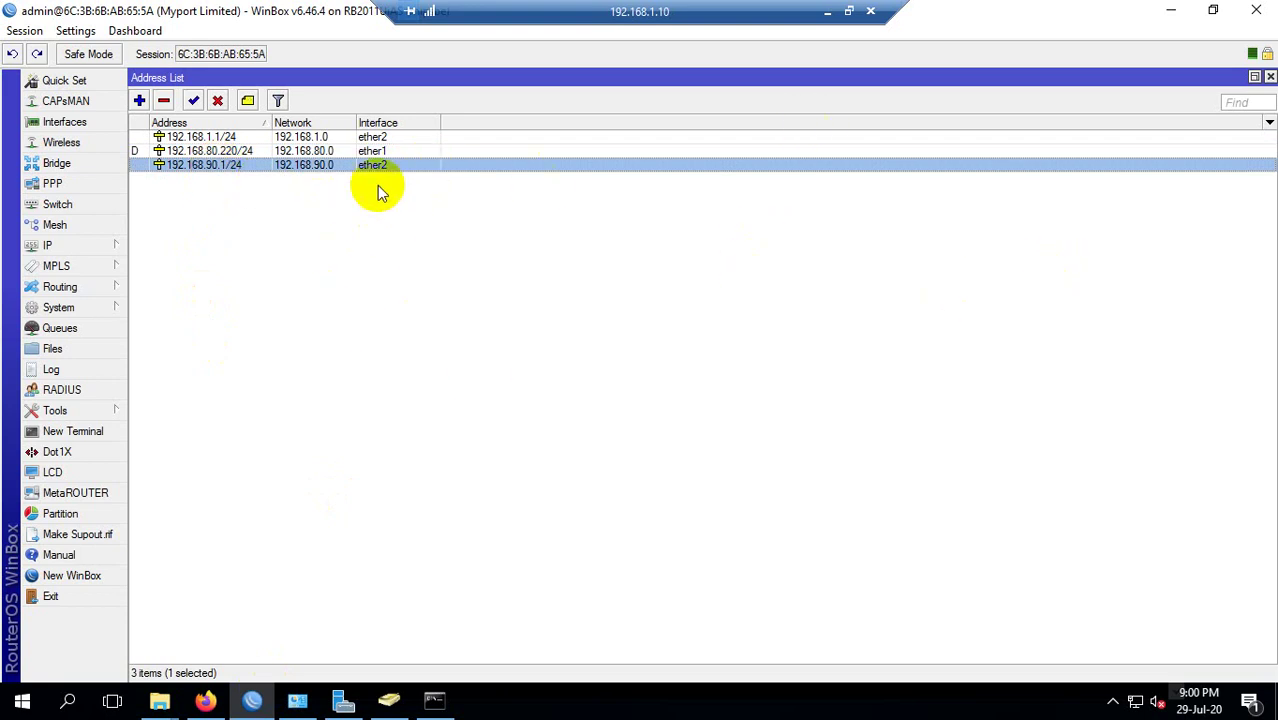
left_click(255, 137)
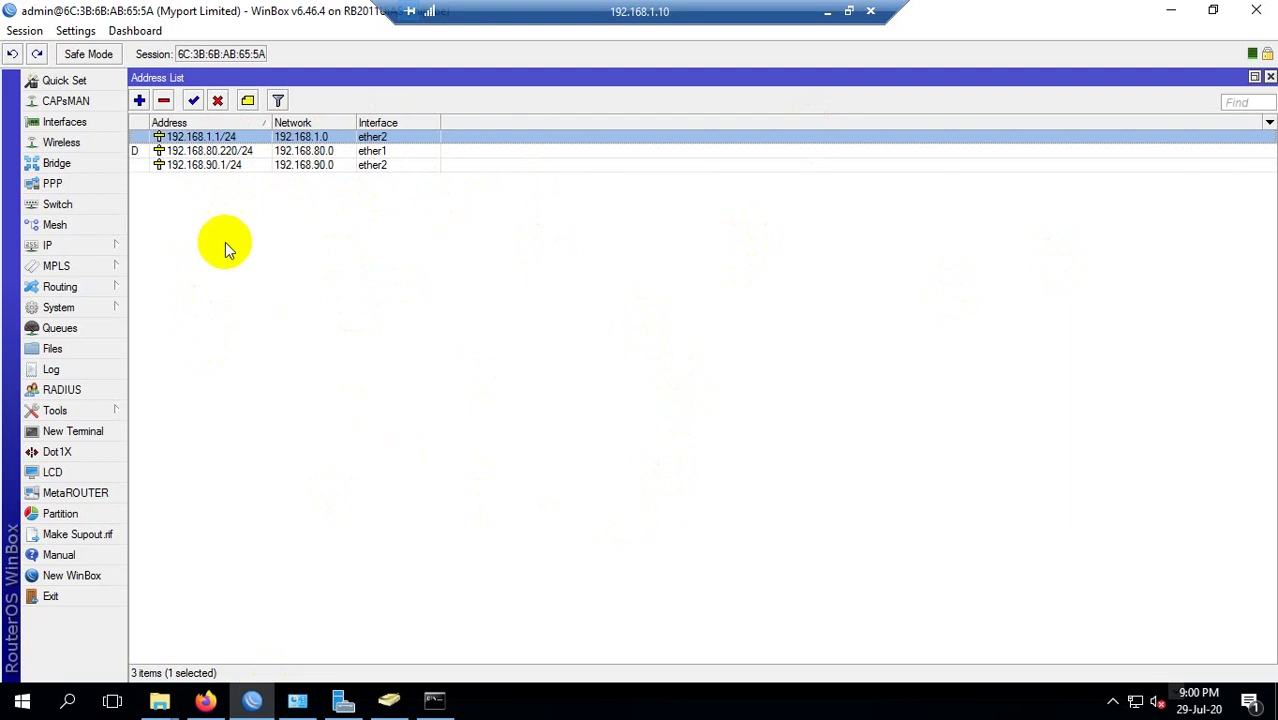
On the local desktop, open the myport shared files drive from This PC, then close it.
left_click(828, 12)
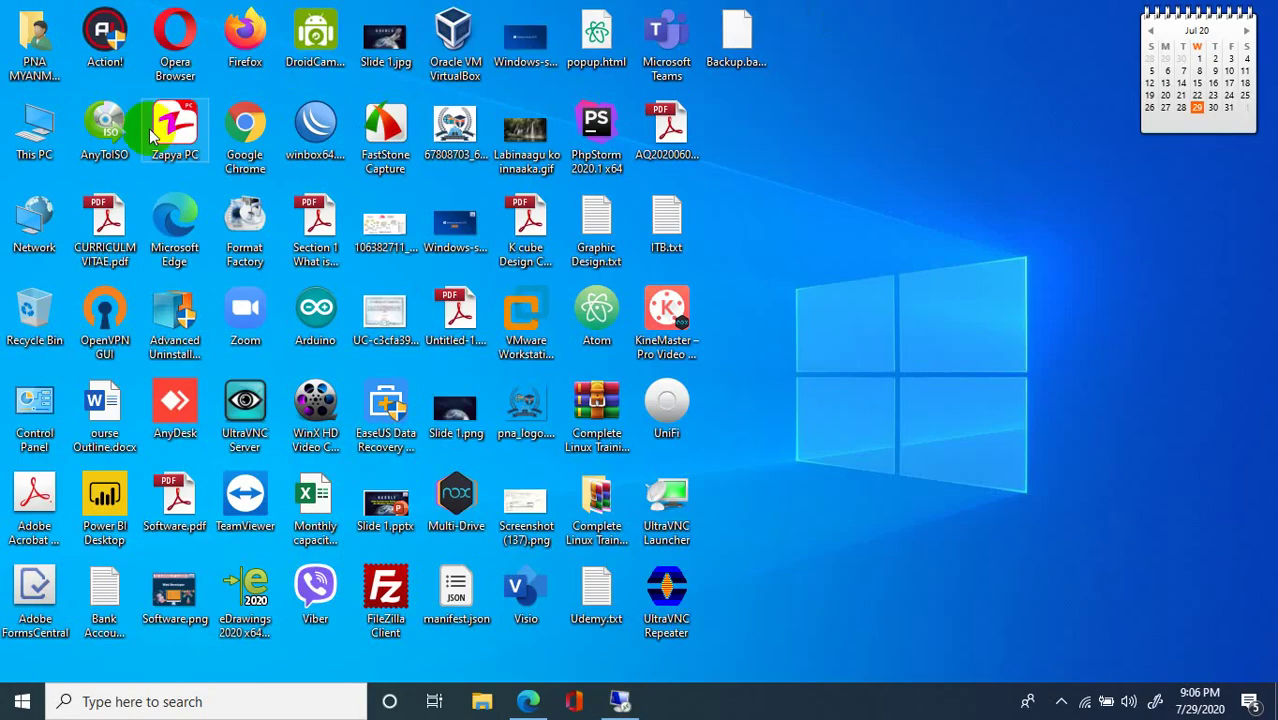
double_click(32, 122)
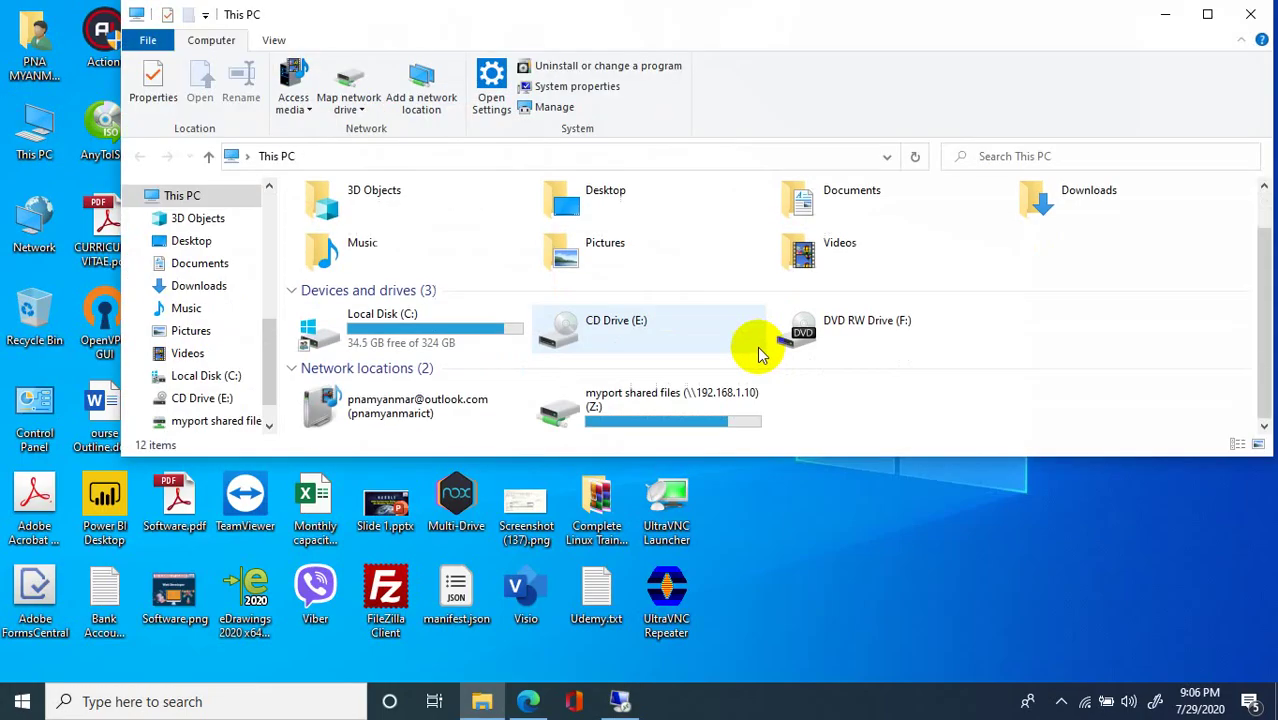
left_click(675, 420)
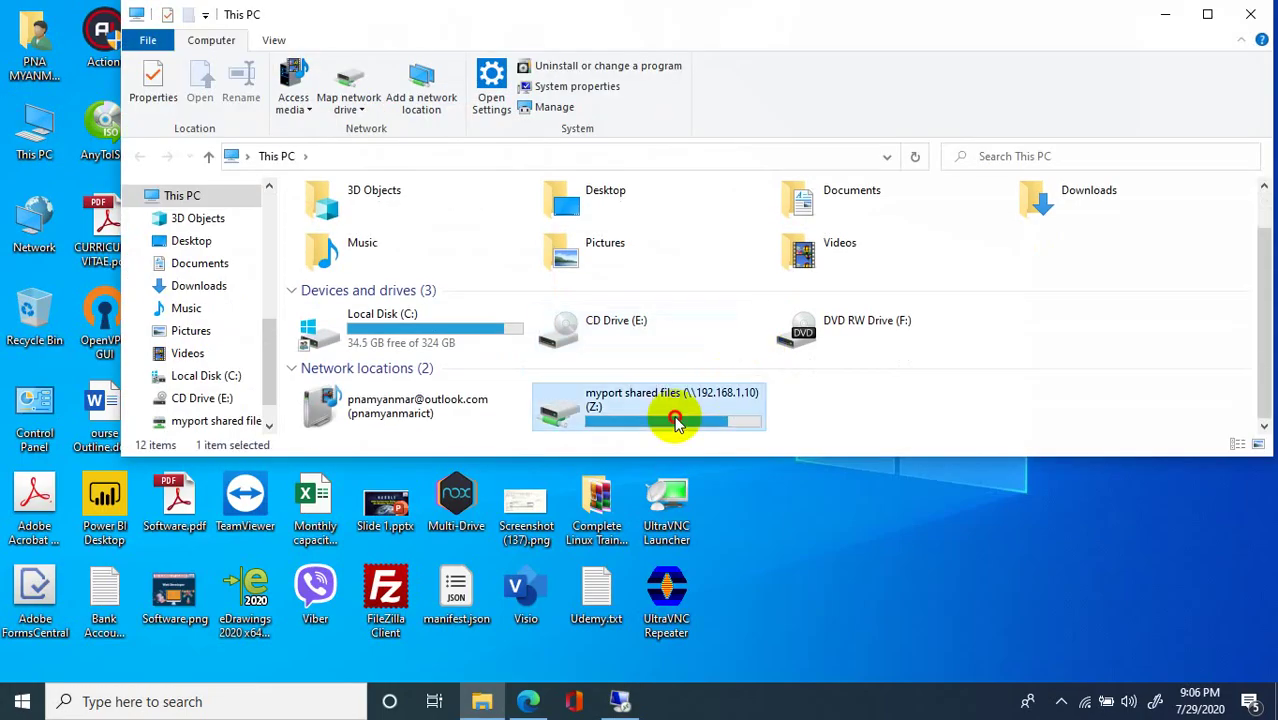
double_click(675, 420)
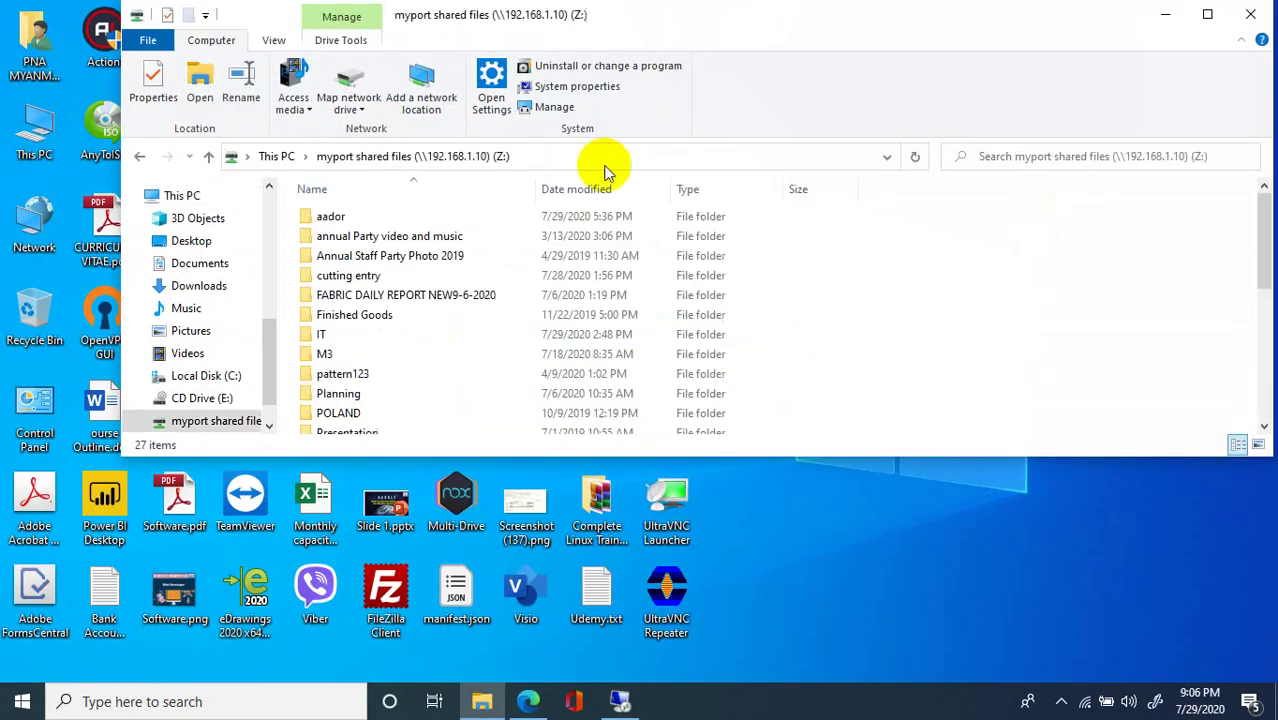
left_click(1251, 18)
left_click(616, 701)
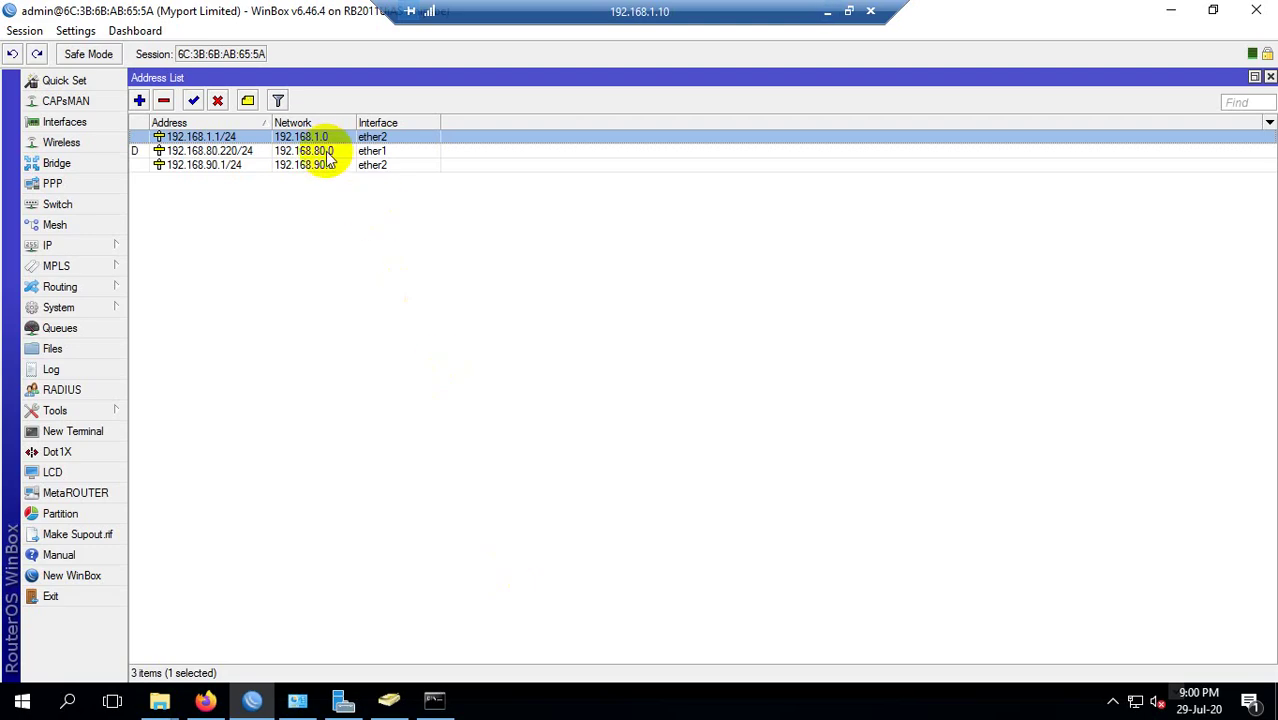
left_click(827, 11)
Launch cmd from the Run box and run ipconfig locally.
key("super+r")
type("cmd")
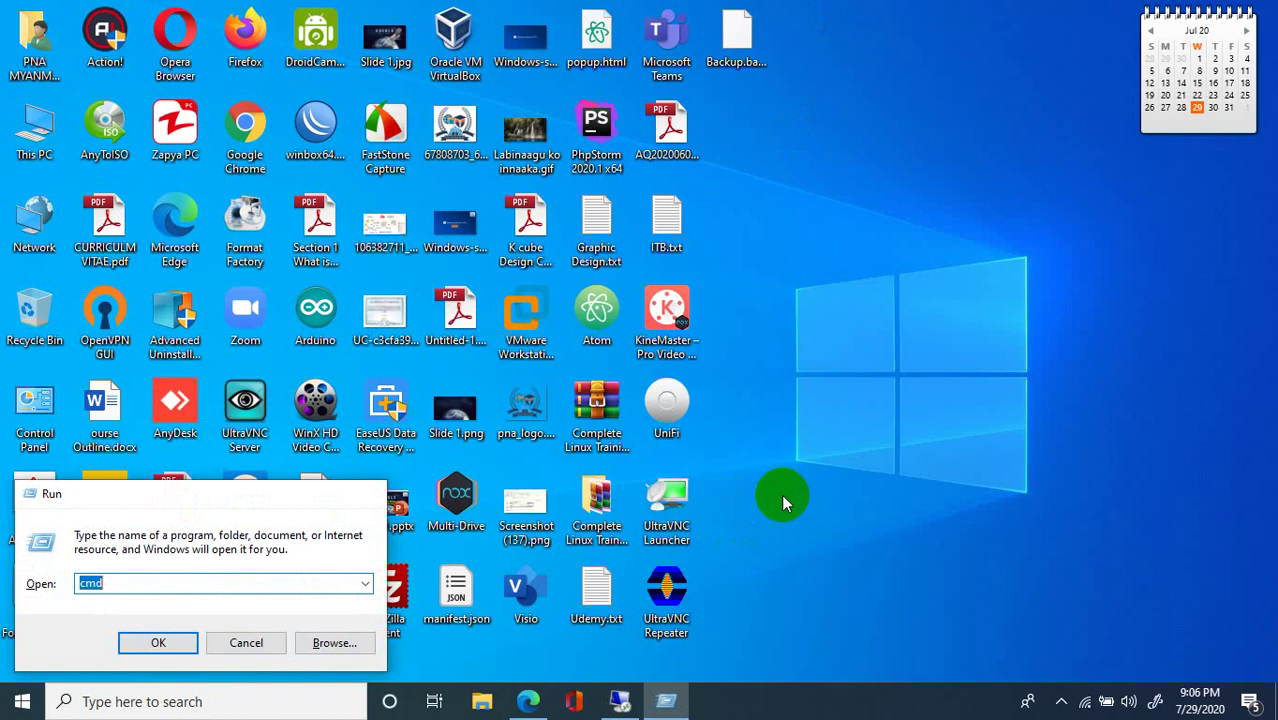
key("Return")
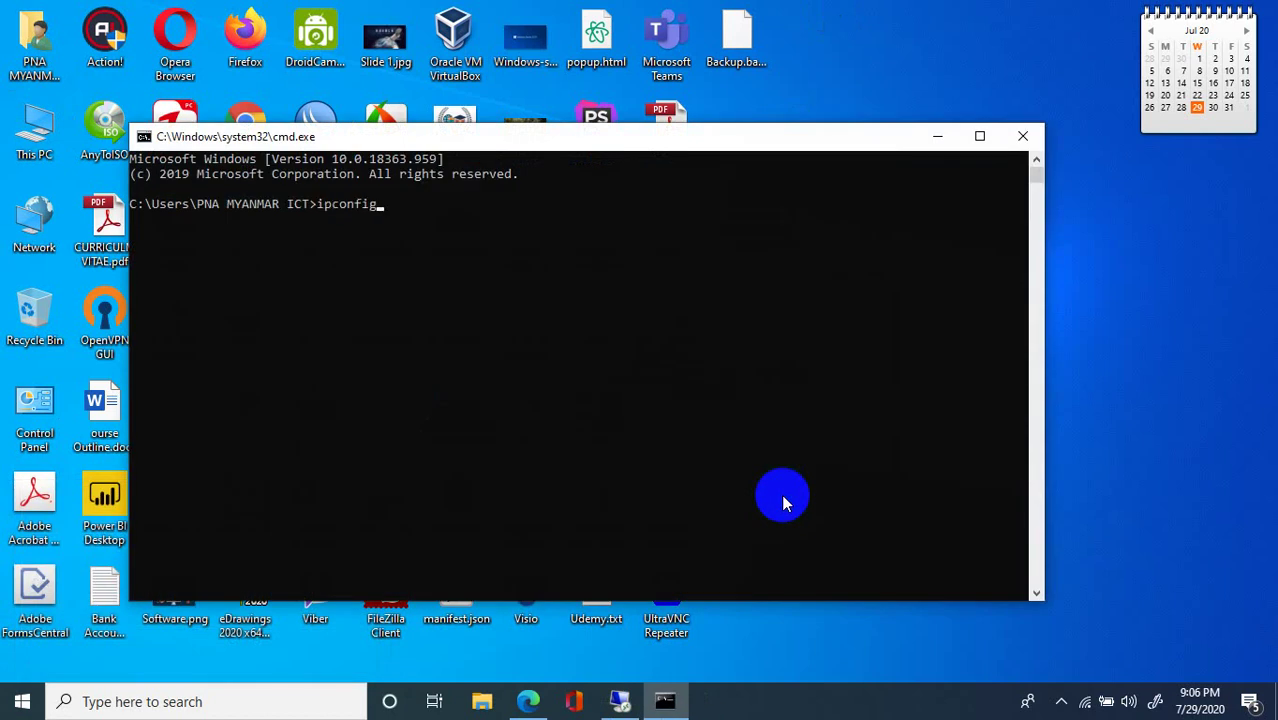
key("Return")
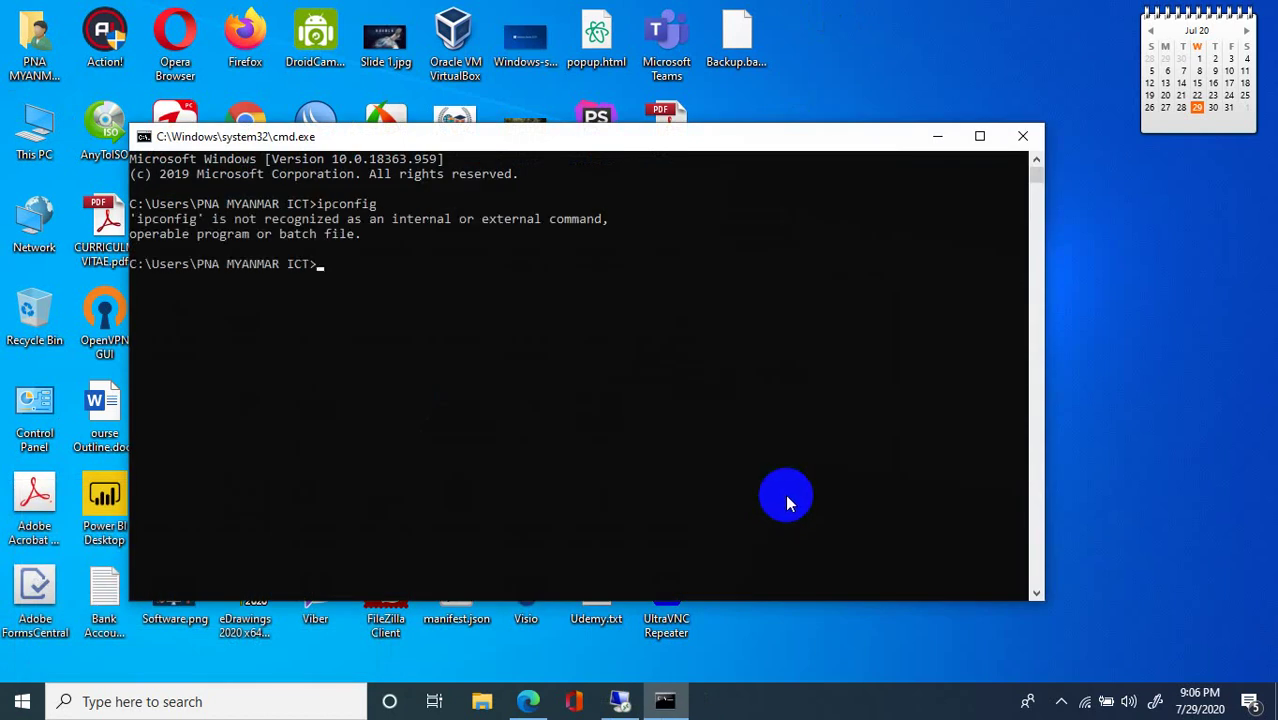
Start another Command Prompt from the taskbar, then one with administrator rights.
right_click(659, 708)
left_click(639, 604)
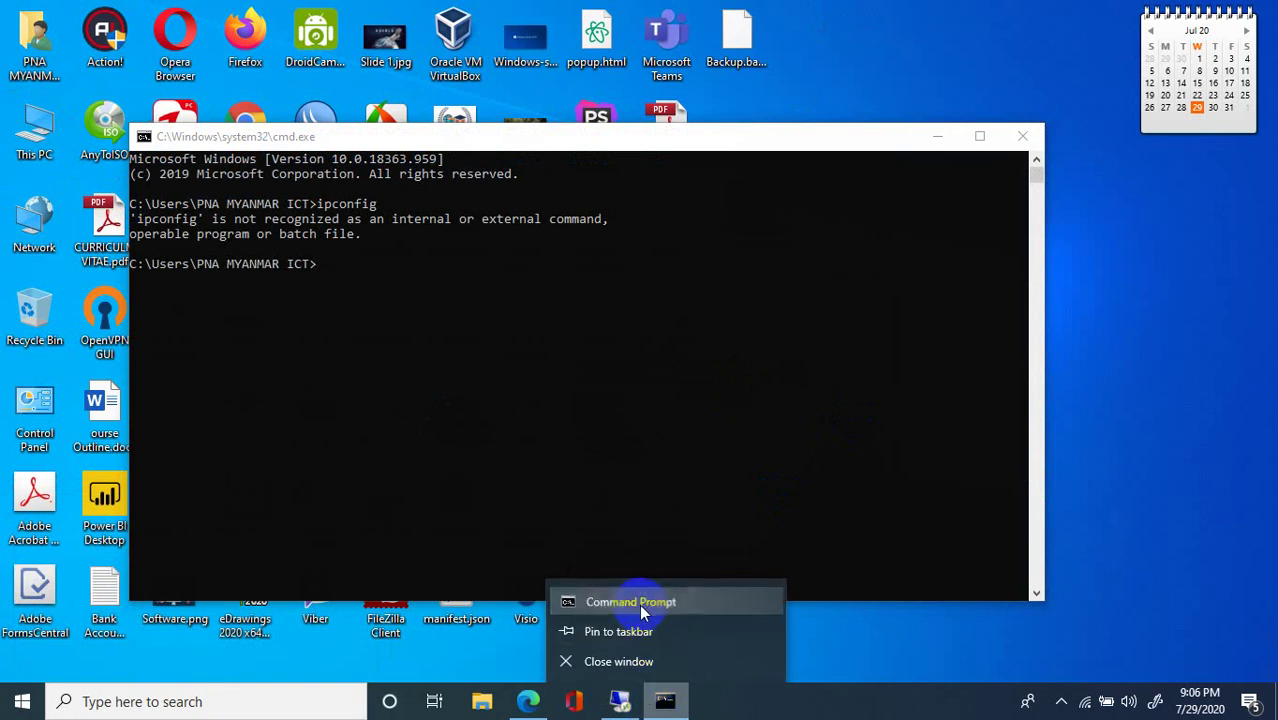
left_click(640, 600)
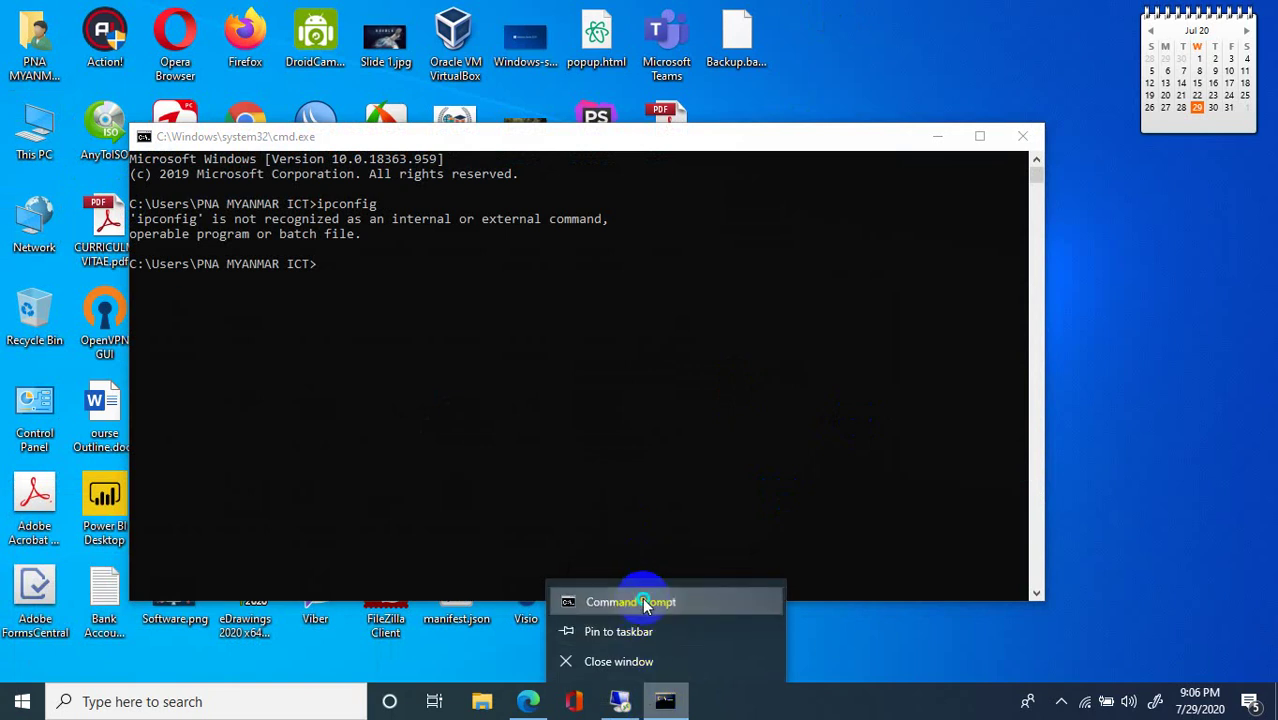
right_click(645, 600)
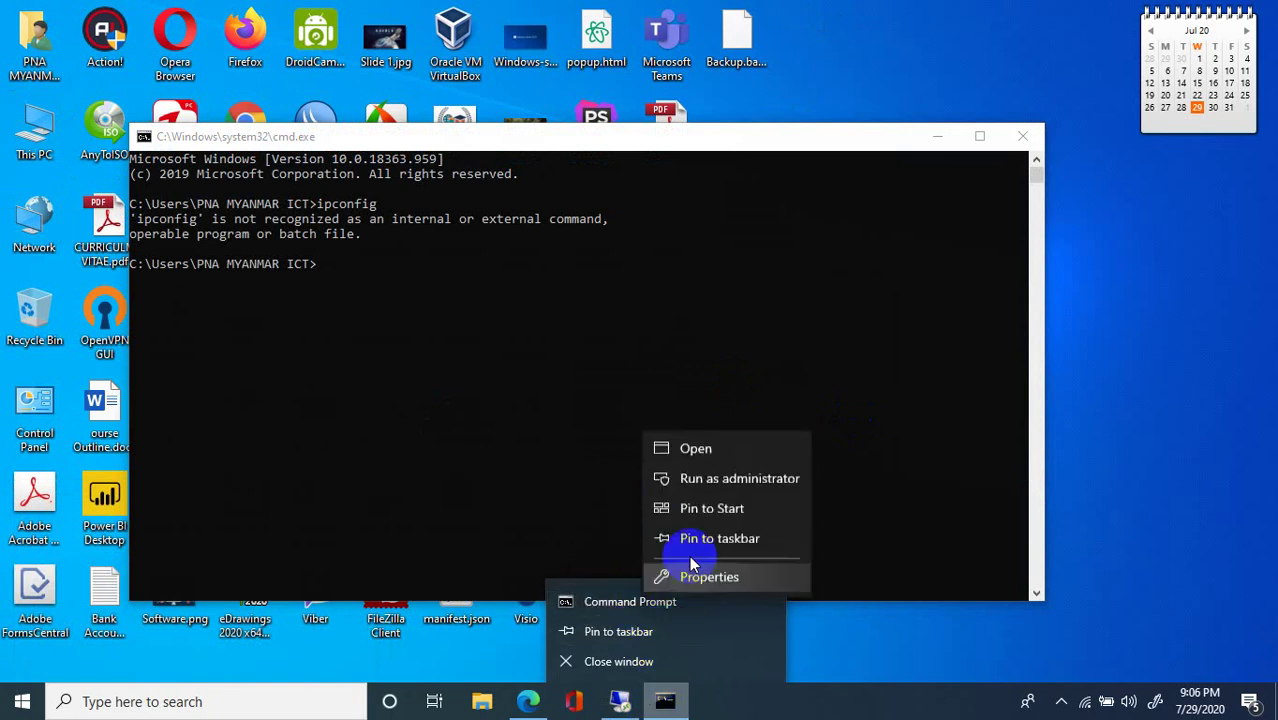
left_click(717, 485)
Run ipconfig in the administrator console and mark the Wi-Fi default gateway 192.168.90.1.
left_click(540, 333)
type("ip")
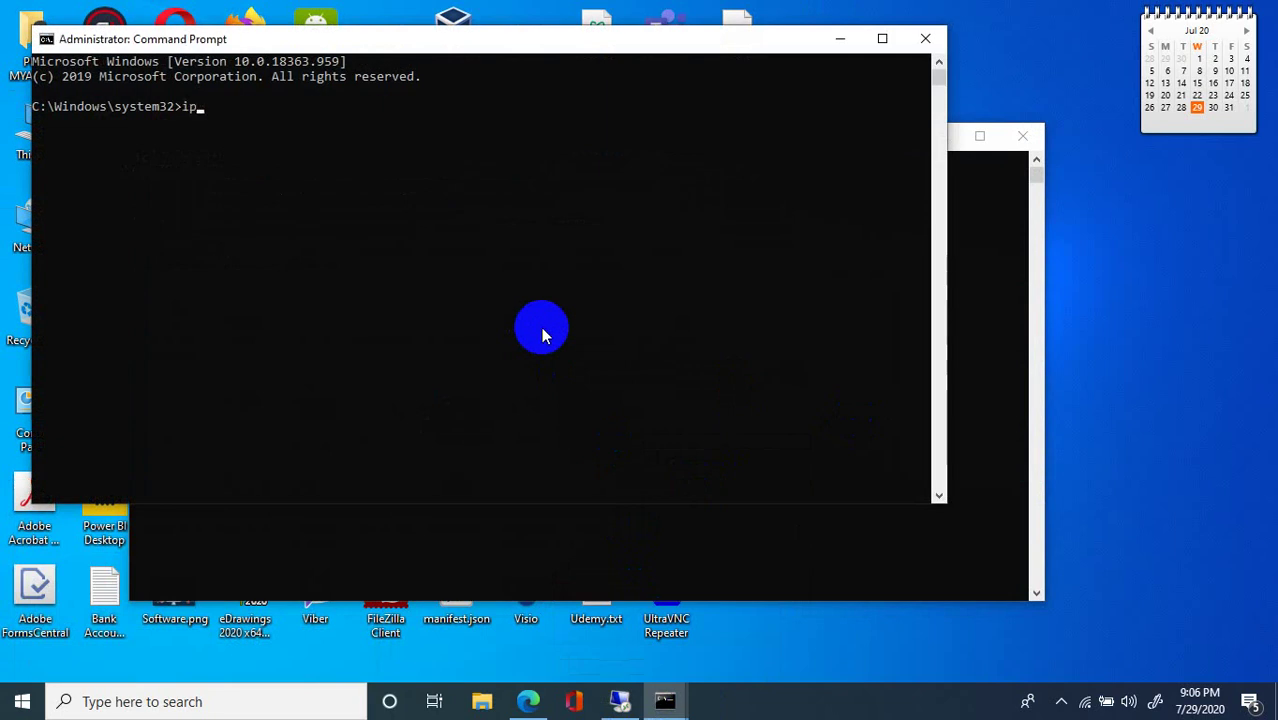
type("config")
key("Return")
scroll(513, 338, "down", 1)
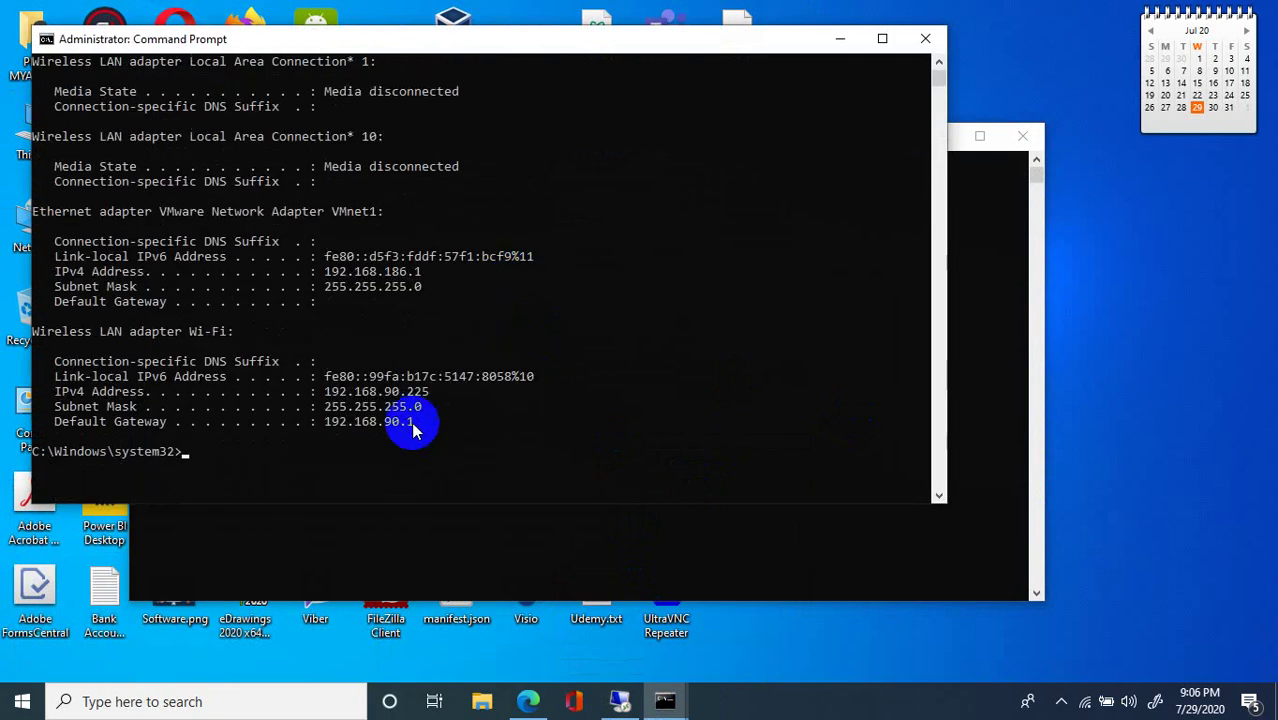
double_click(349, 422)
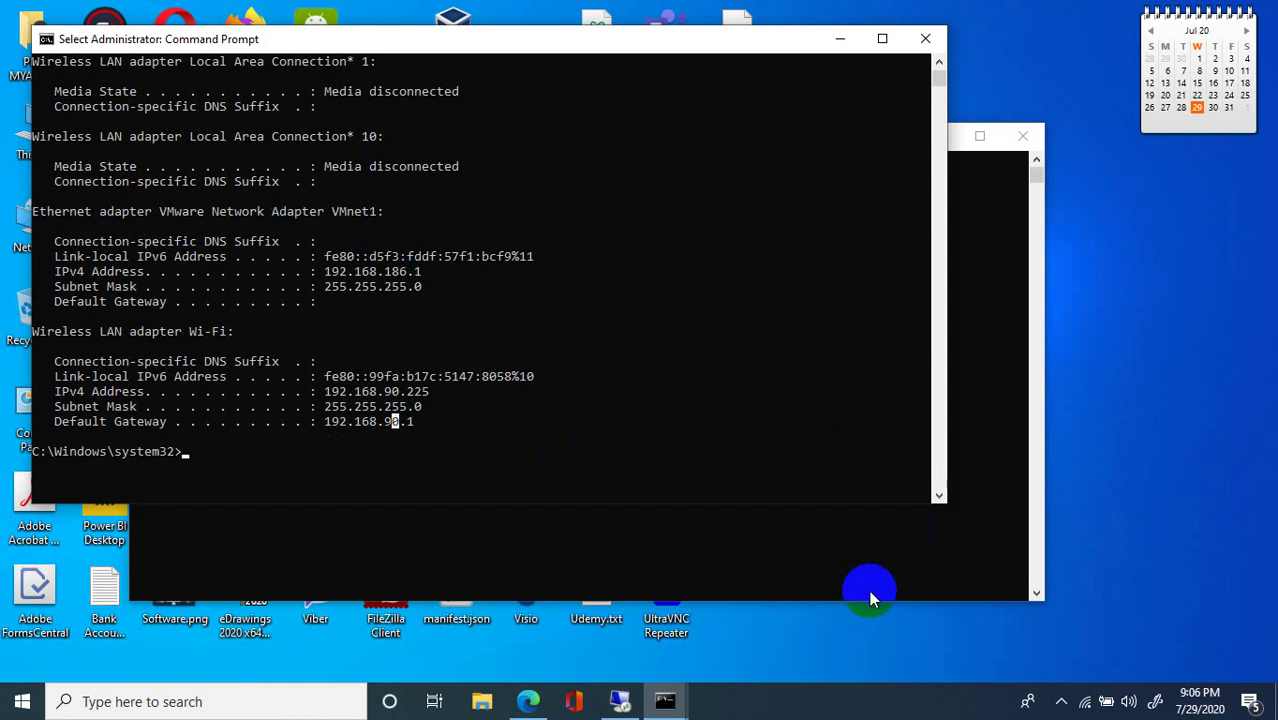
left_click(620, 701)
Select the 192.168.90.1/24 address in WinBox, then scroll through the ipconfig output in Command Prompt.
left_click(237, 185)
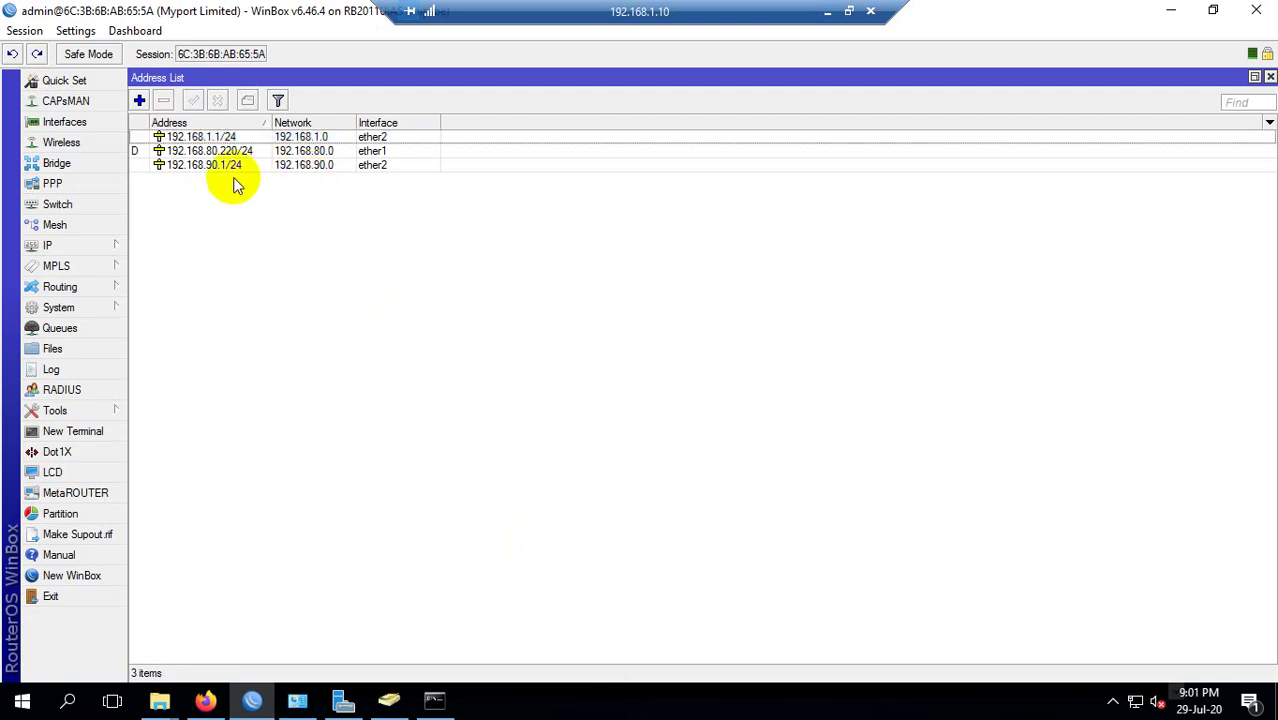
left_click(205, 166)
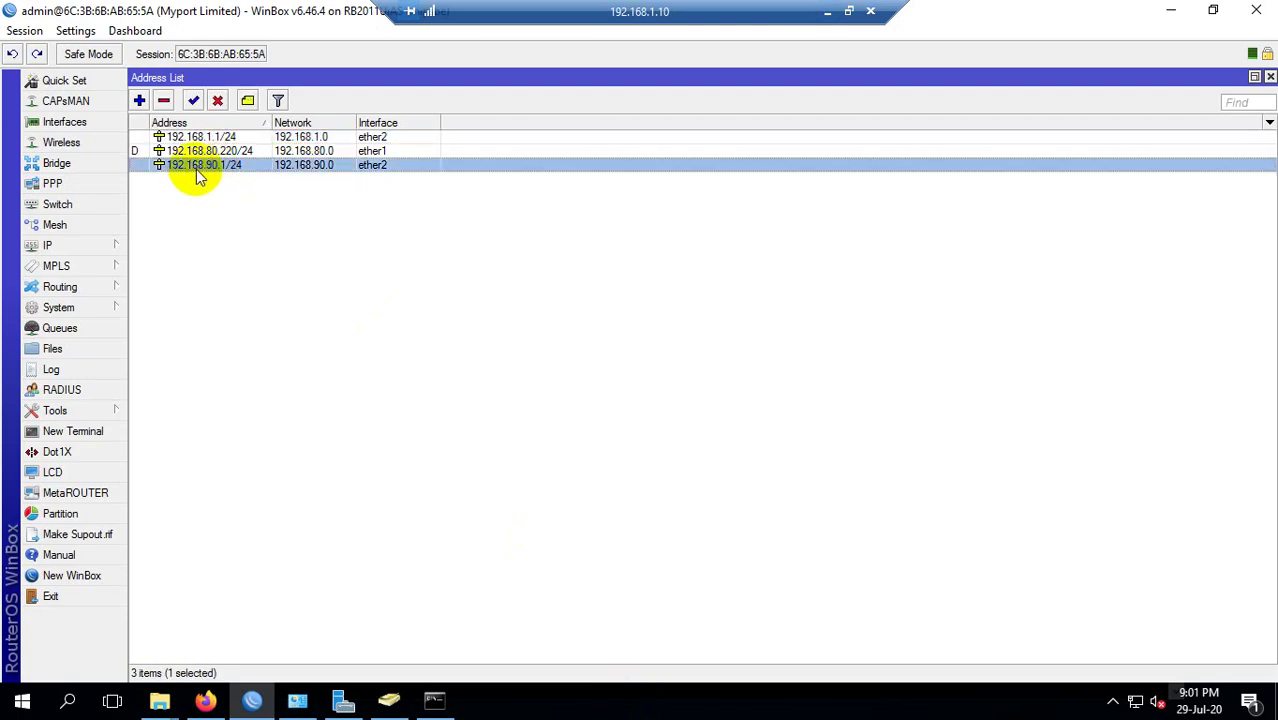
left_click(434, 701)
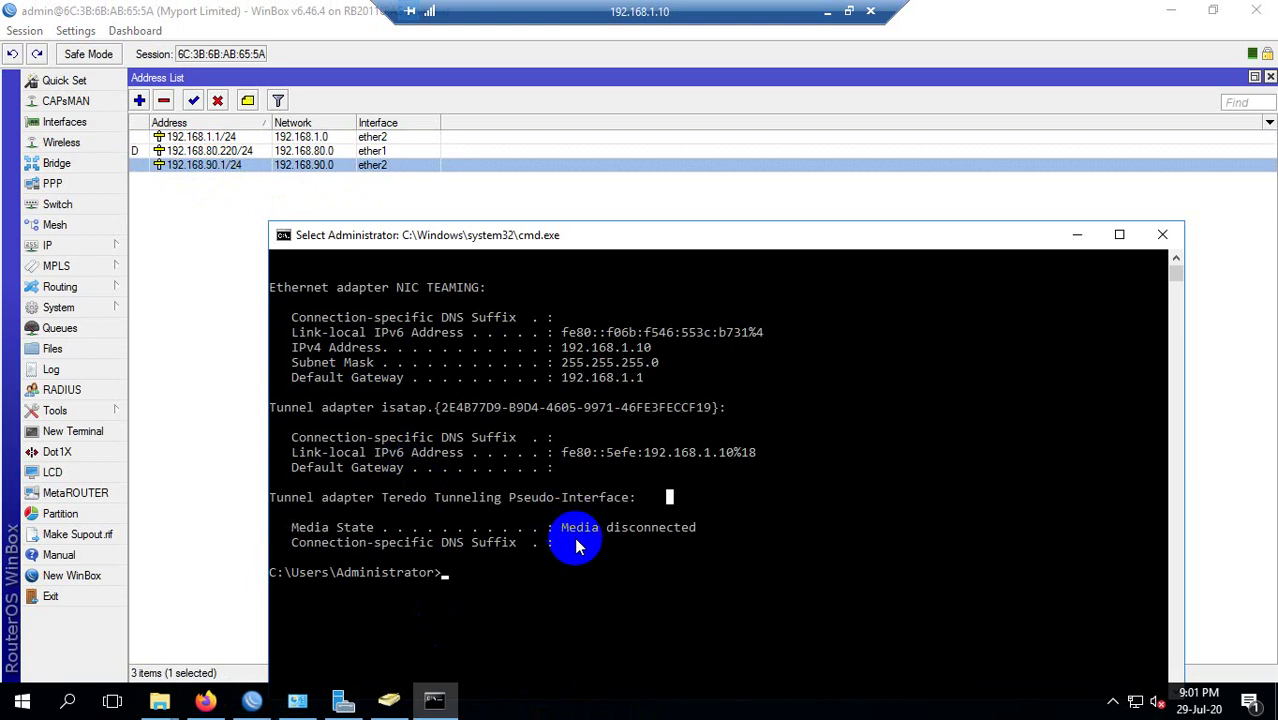
scroll(570, 510, "down", 2)
scroll(645, 370, "up", 2)
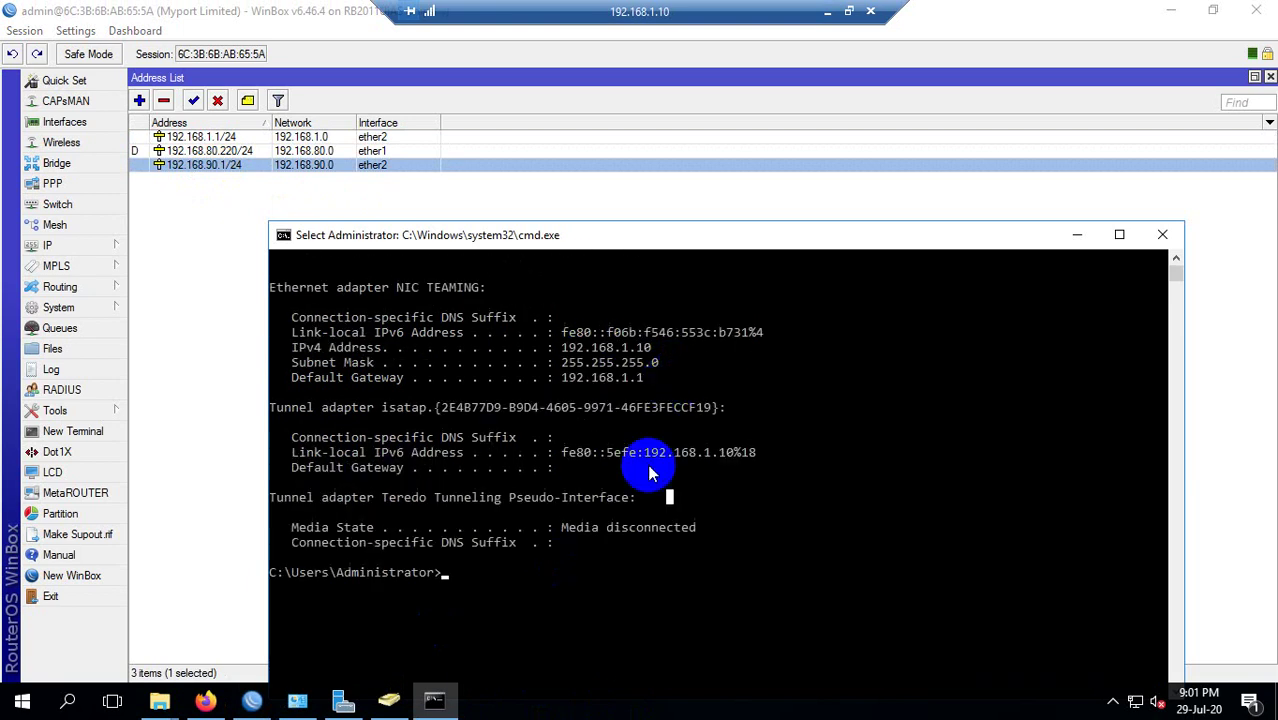
scroll(612, 425, "up", 2)
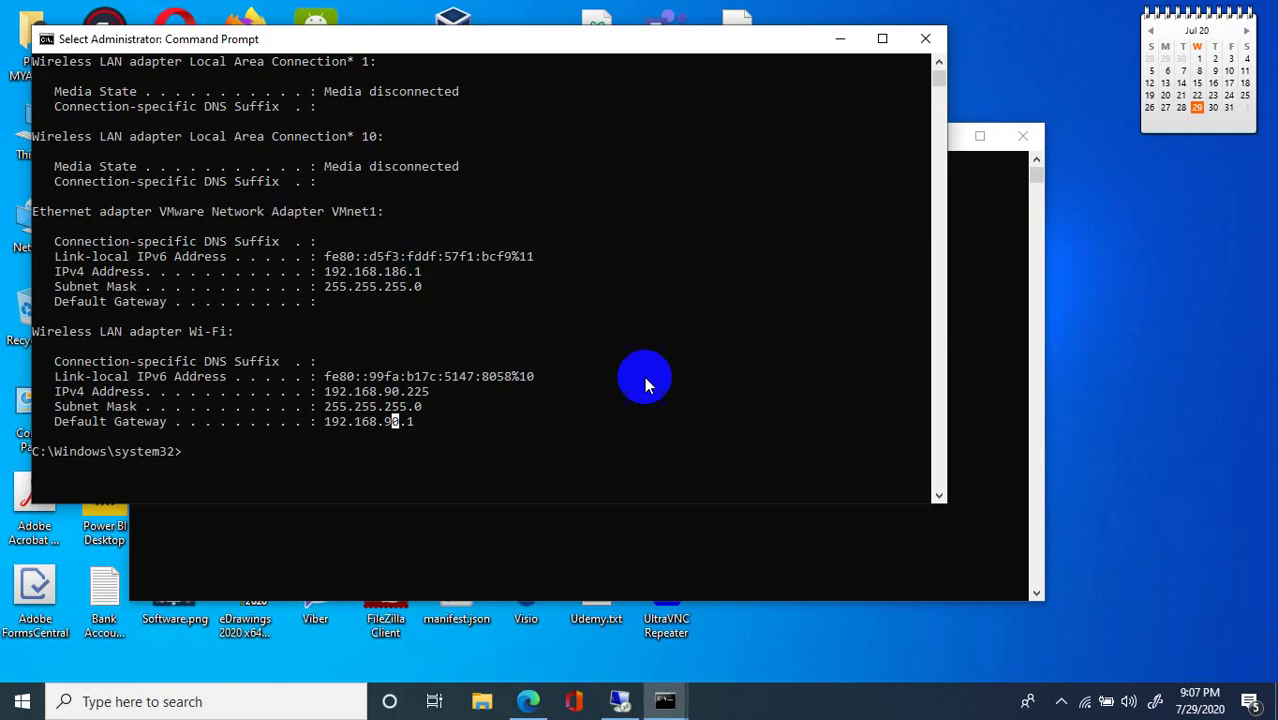
scroll(592, 383, "down", 3)
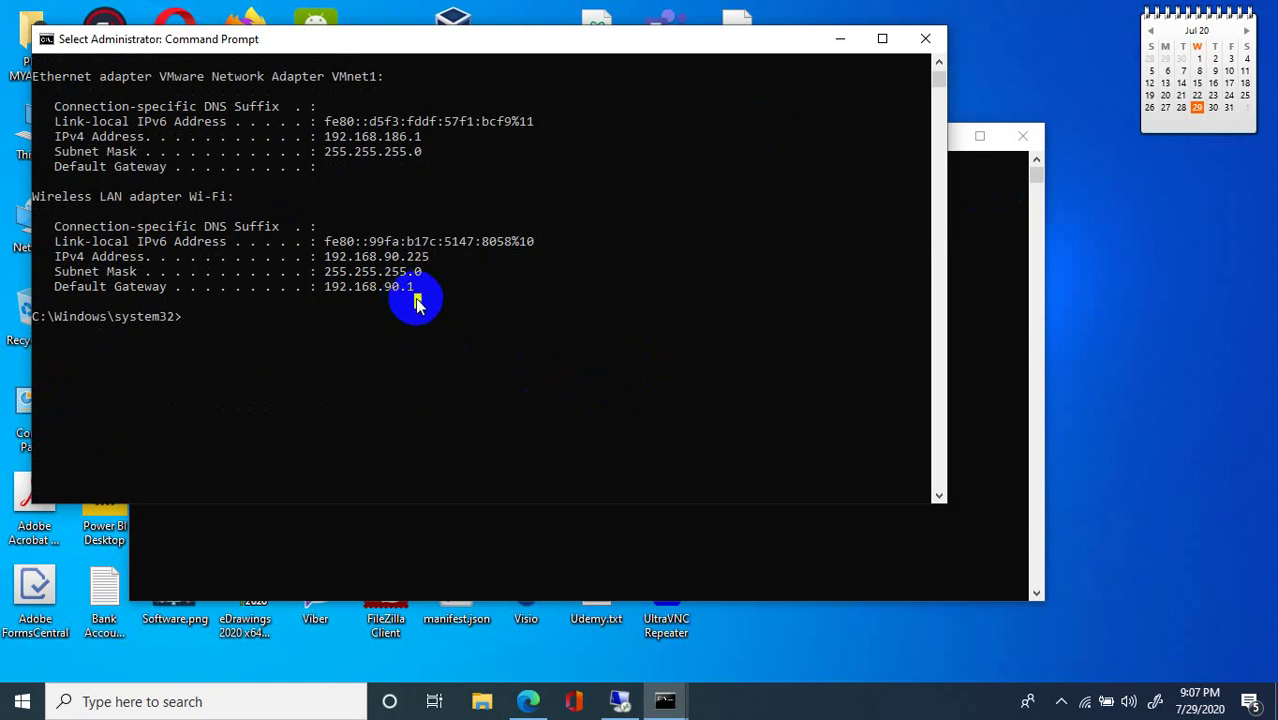
Ping 192.168.1.1, stop it with Ctrl+C, then ping 192.168.1.10 and mark the output.
type("ping")
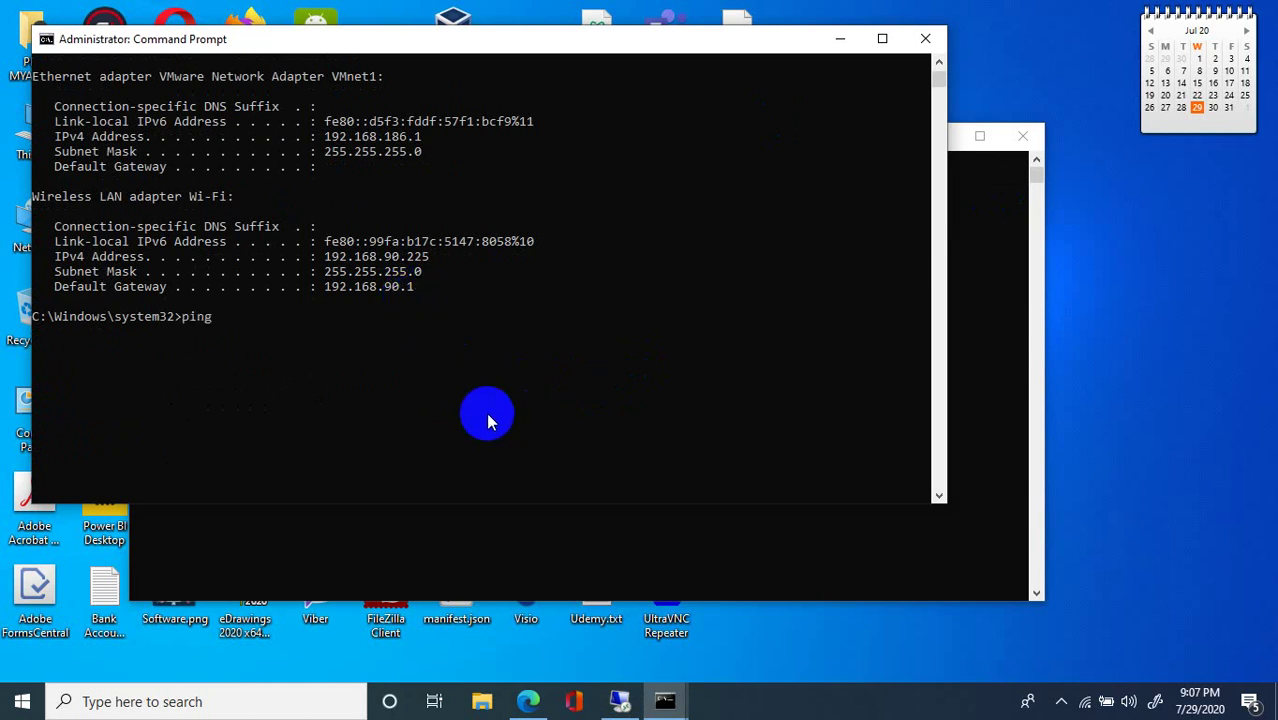
type(" 192.168.1.1")
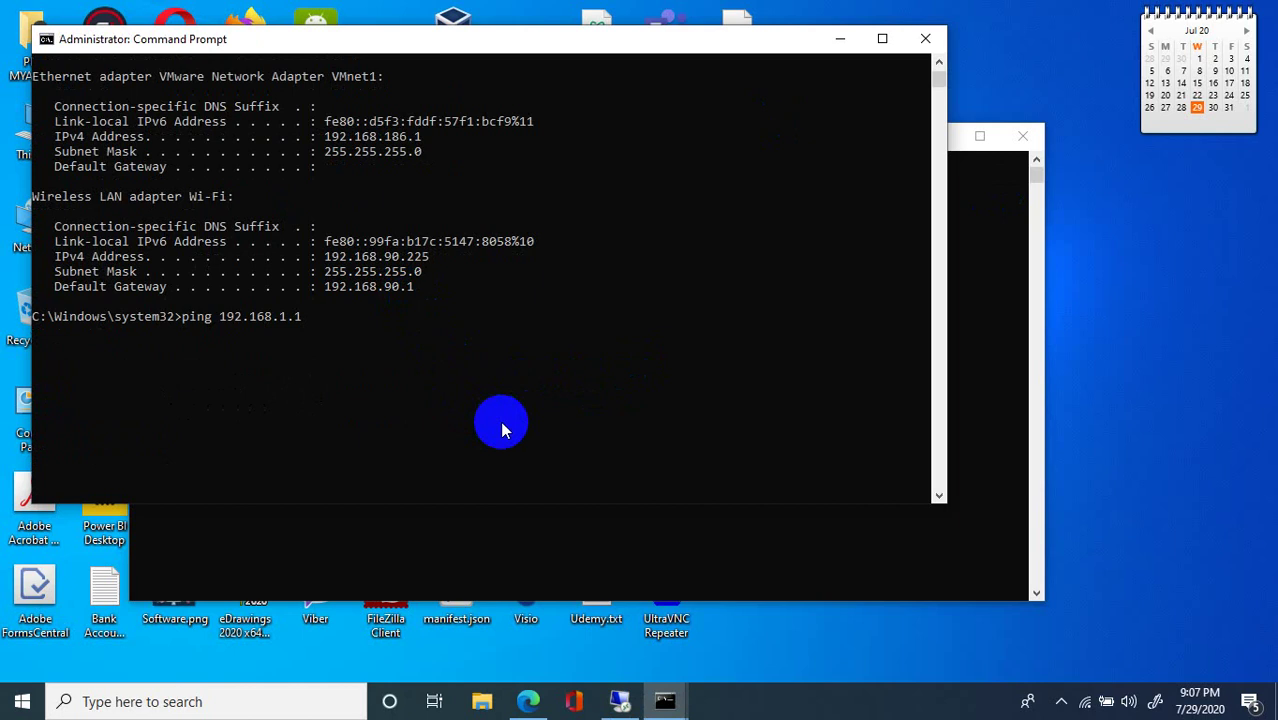
key("Return")
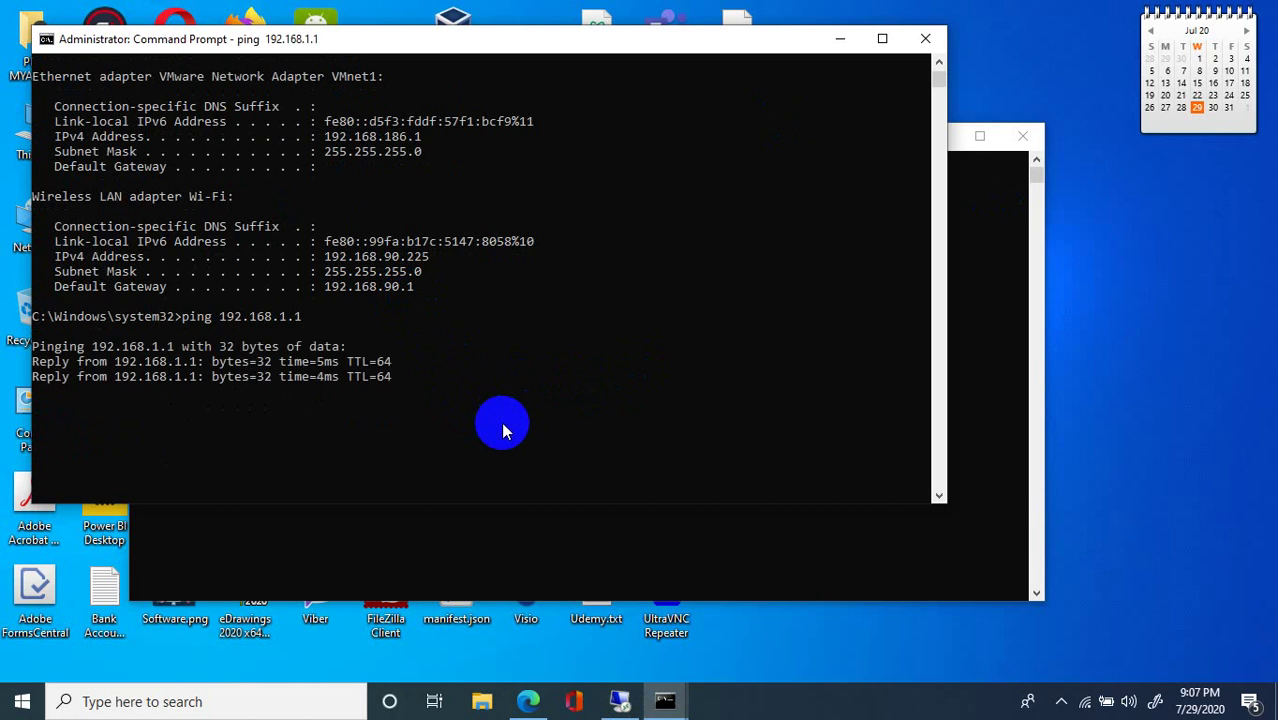
key("ctrl+c")
scroll(436, 307, "down", 1)
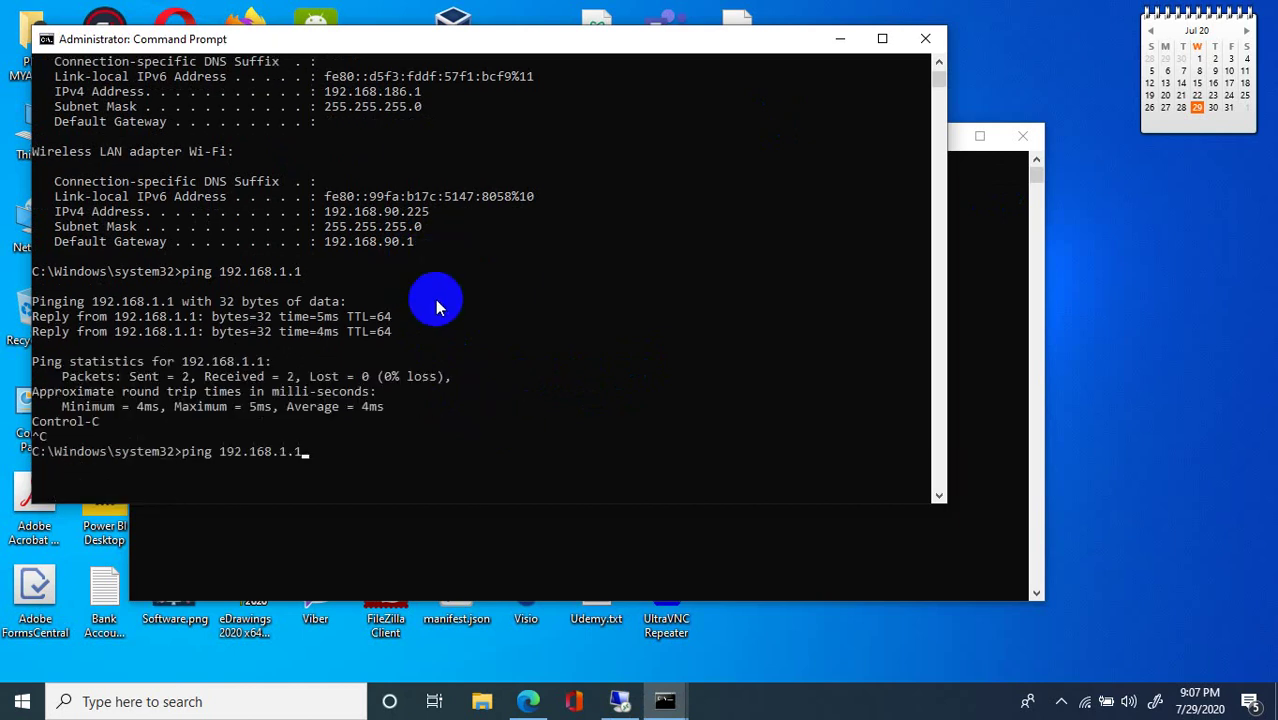
key("Return")
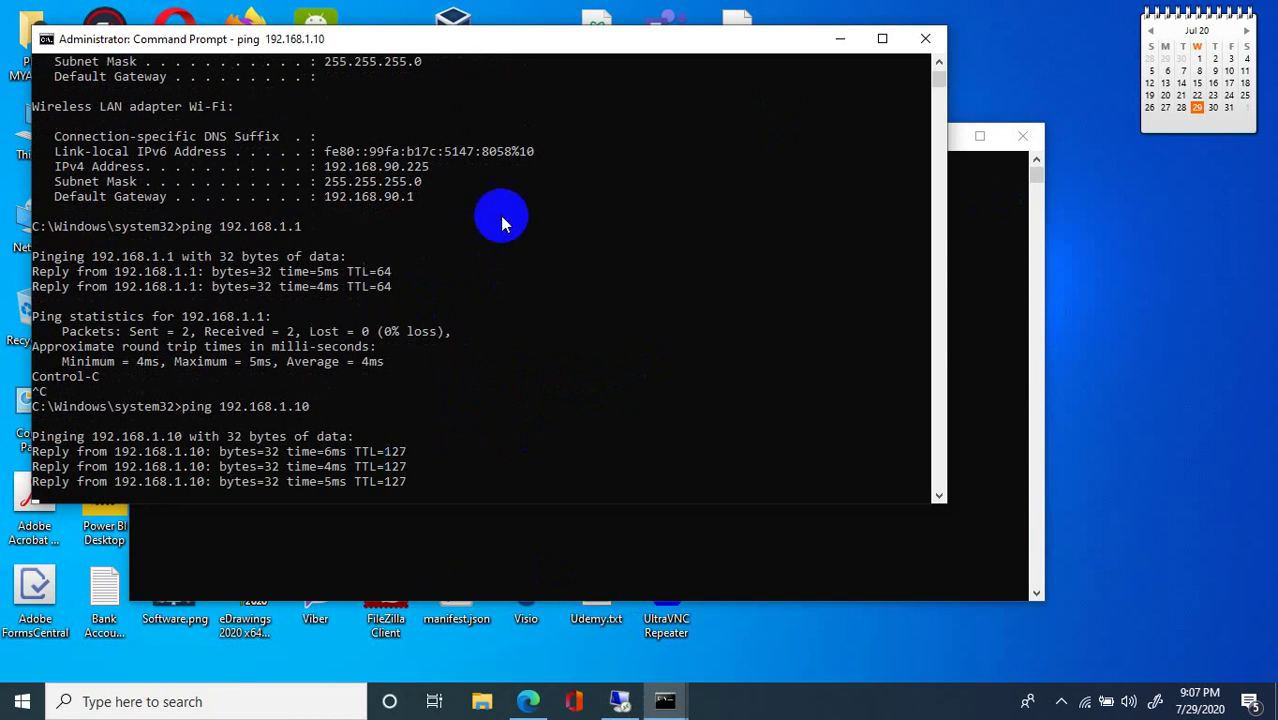
left_click(418, 181)
left_click_drag(436, 112, 414, 120)
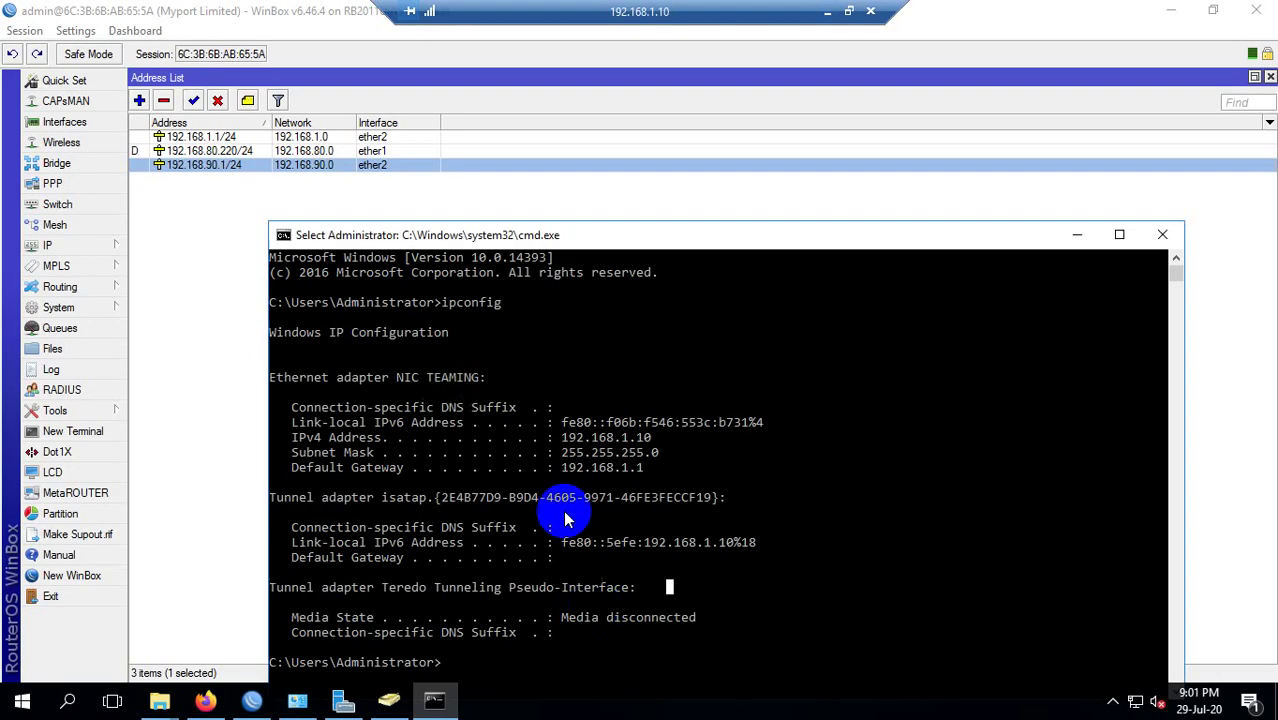
Re-sort the WinBox address list by Address and select the dynamic 192.168.80.220/24 entry.
left_click(592, 407)
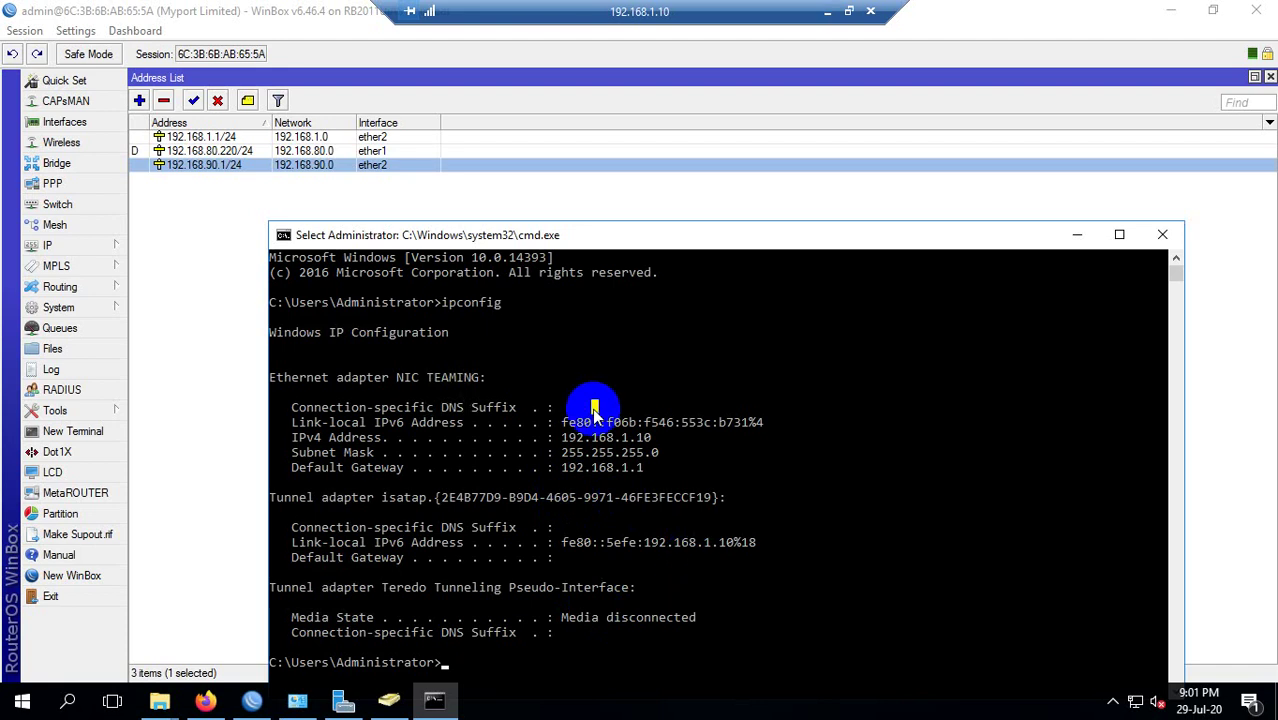
left_click(250, 122)
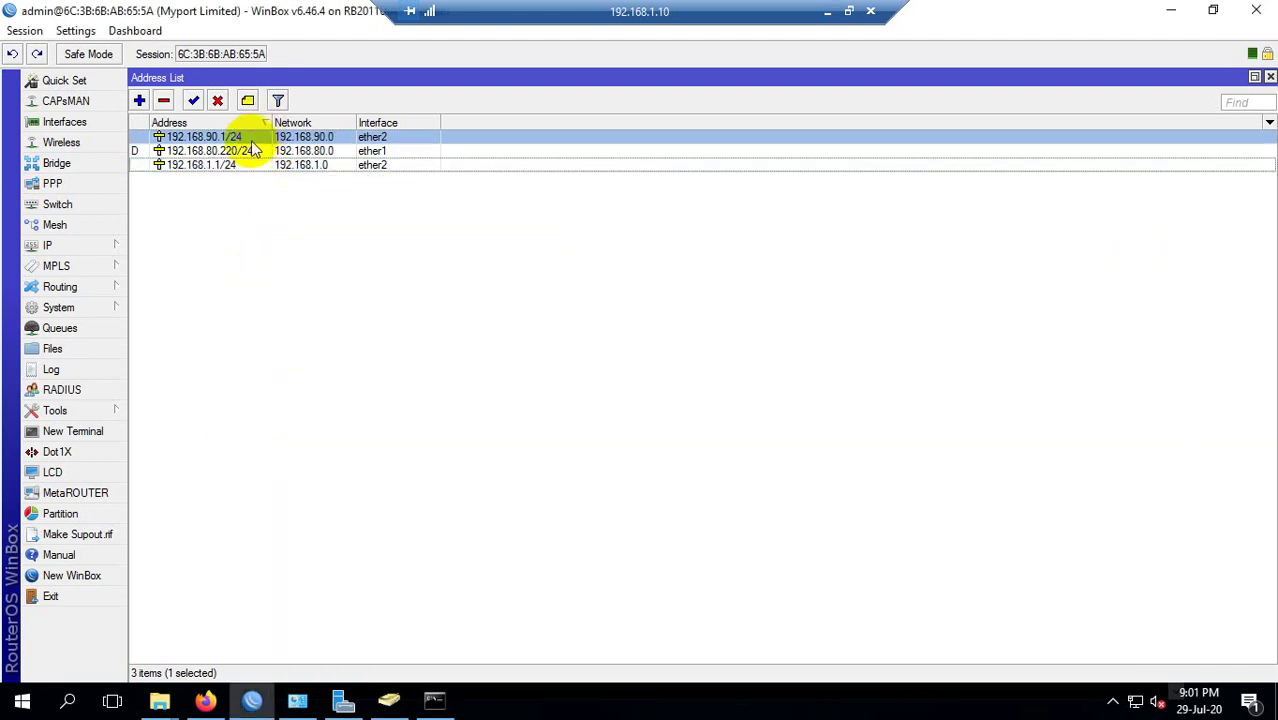
left_click(250, 122)
left_click(248, 122)
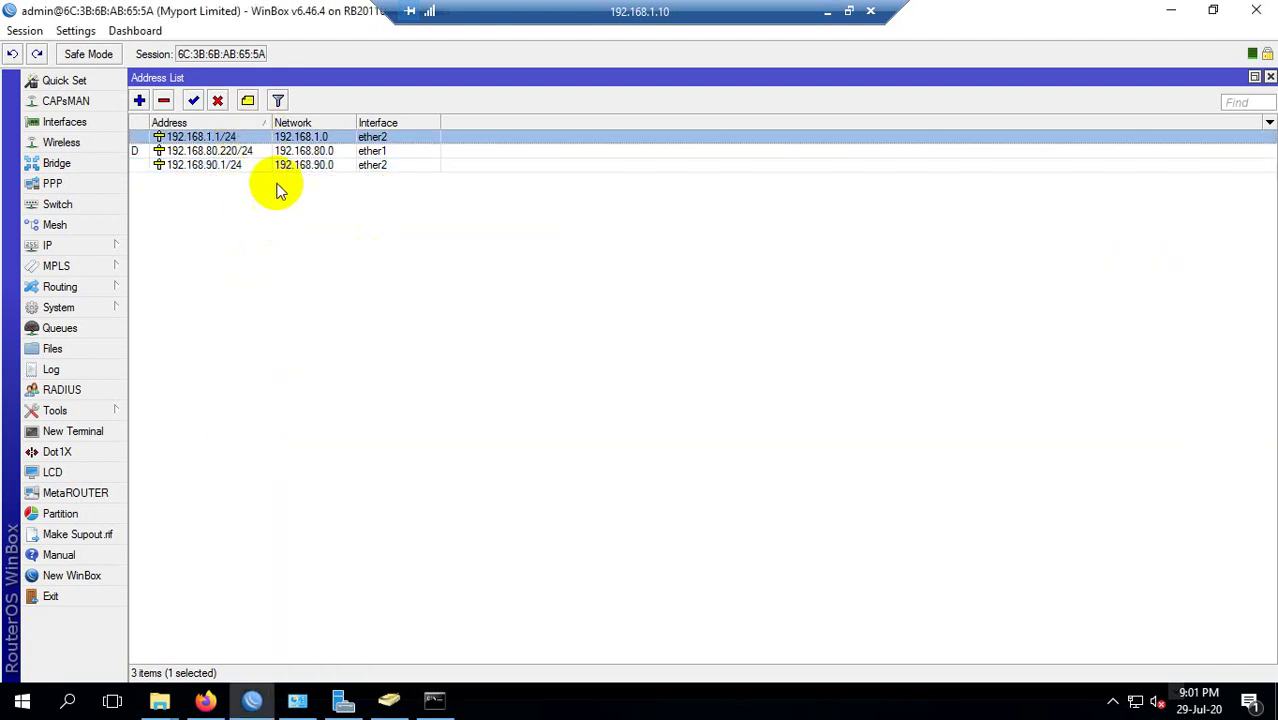
left_click(255, 122)
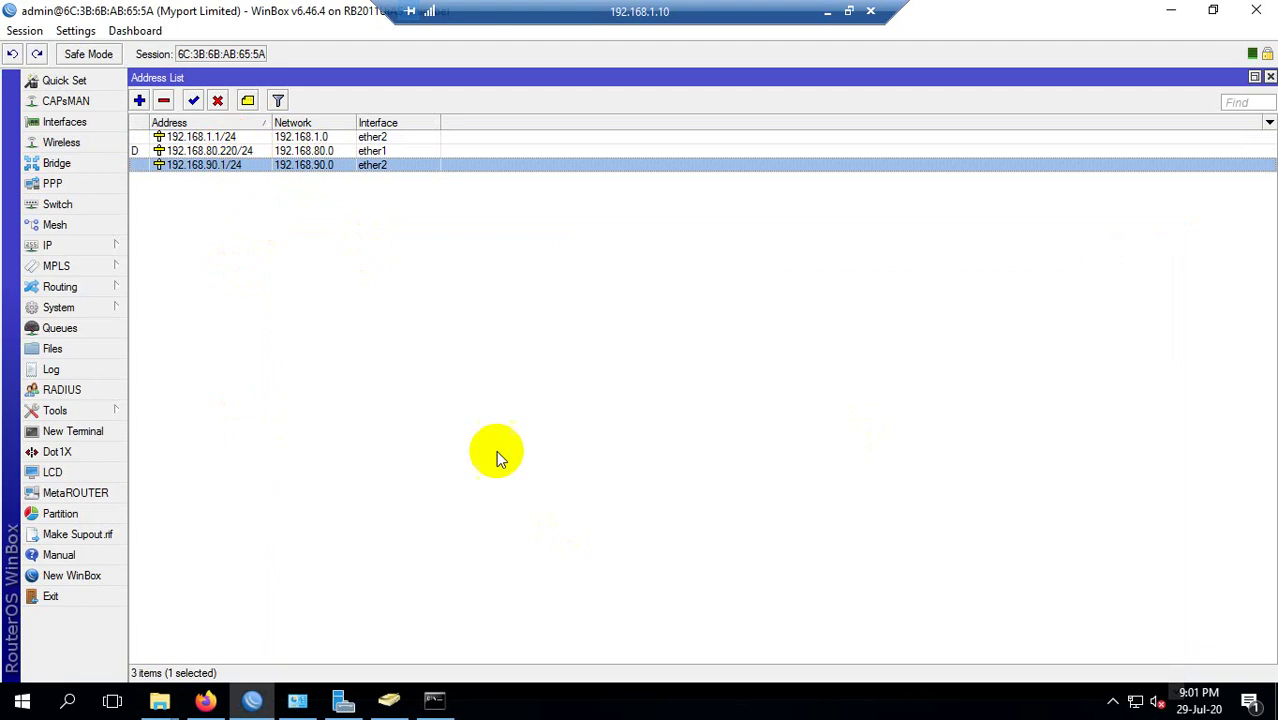
left_click(215, 150)
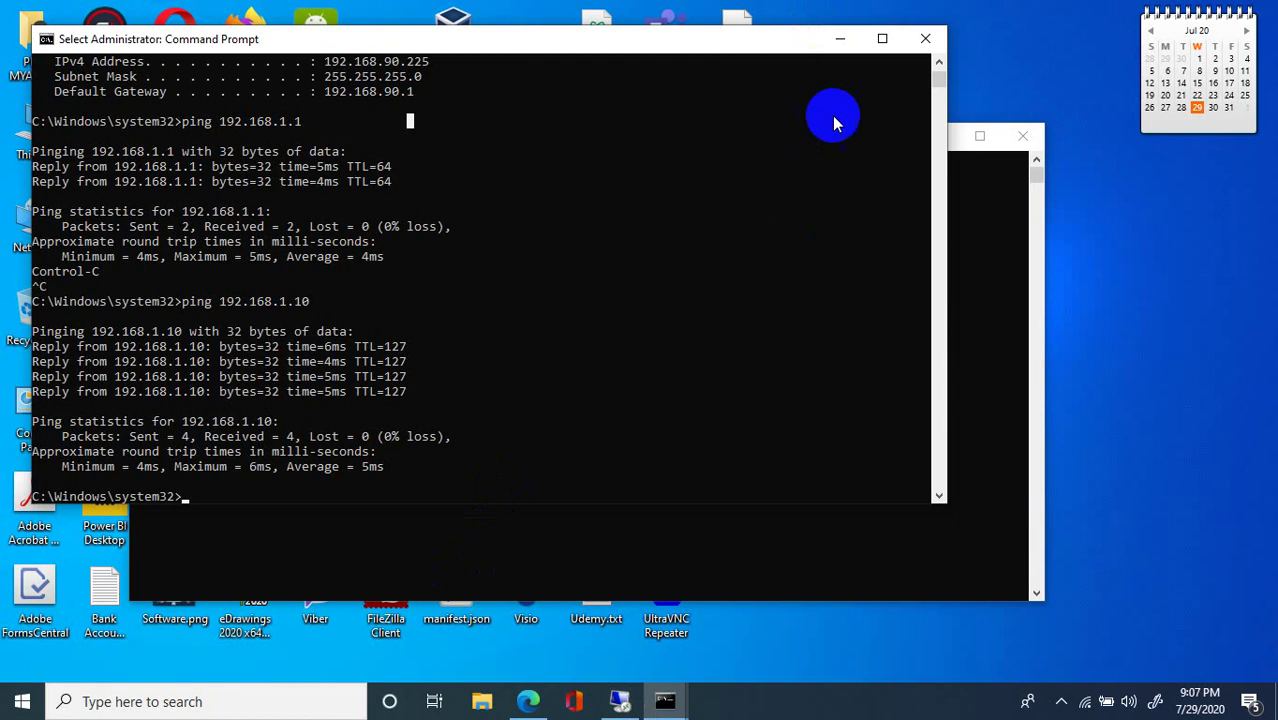
Close both local Command Prompt windows and minimise WinBox in the restored server session.
left_click(925, 38)
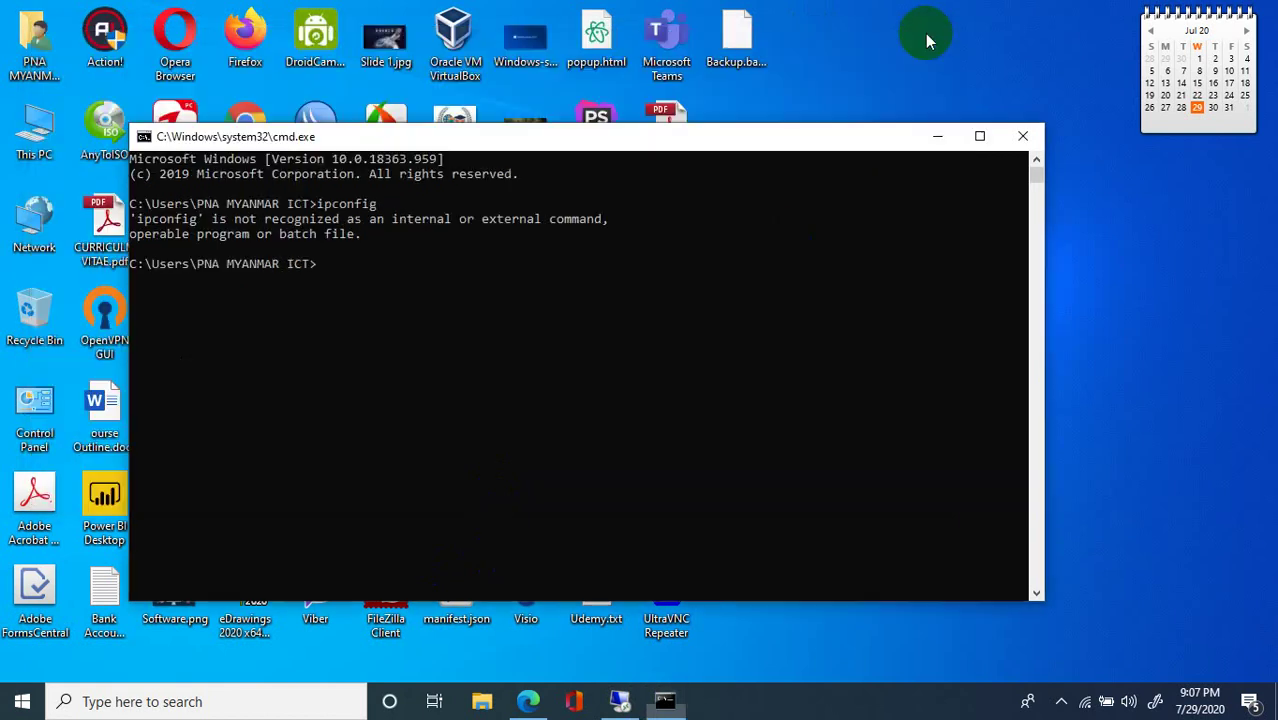
left_click(1022, 135)
mouse_move(528, 701)
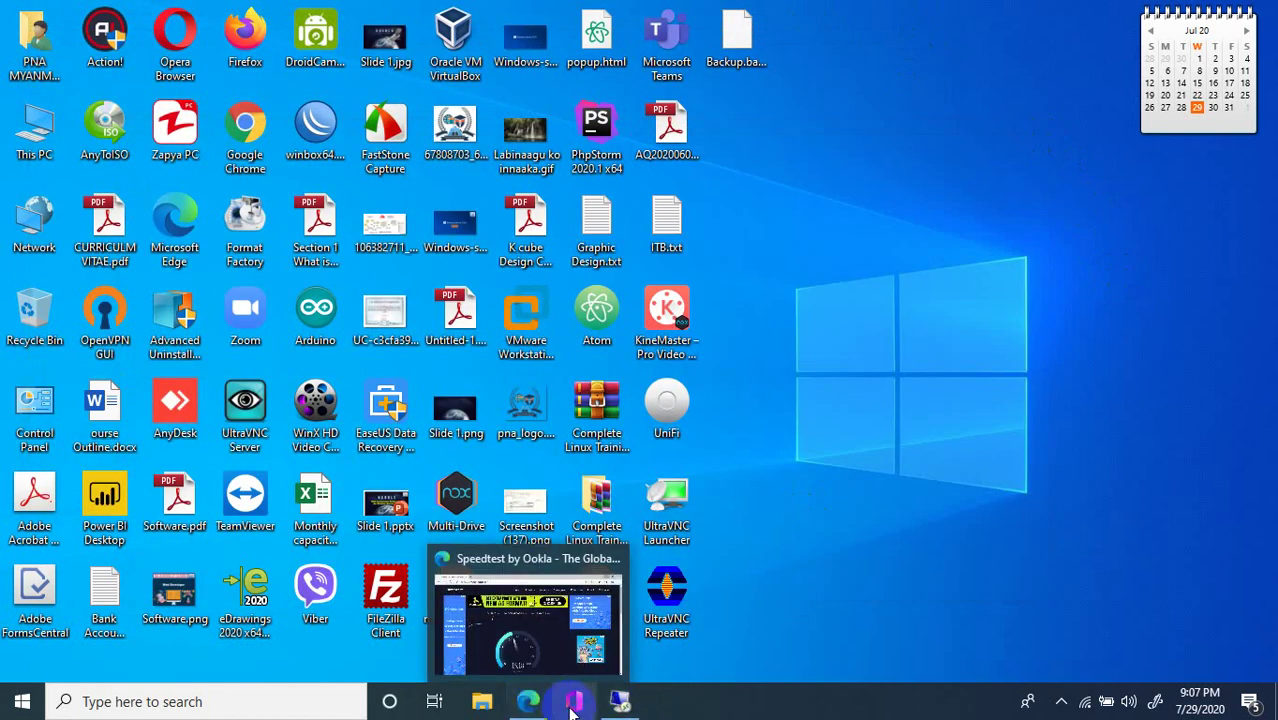
left_click(643, 708)
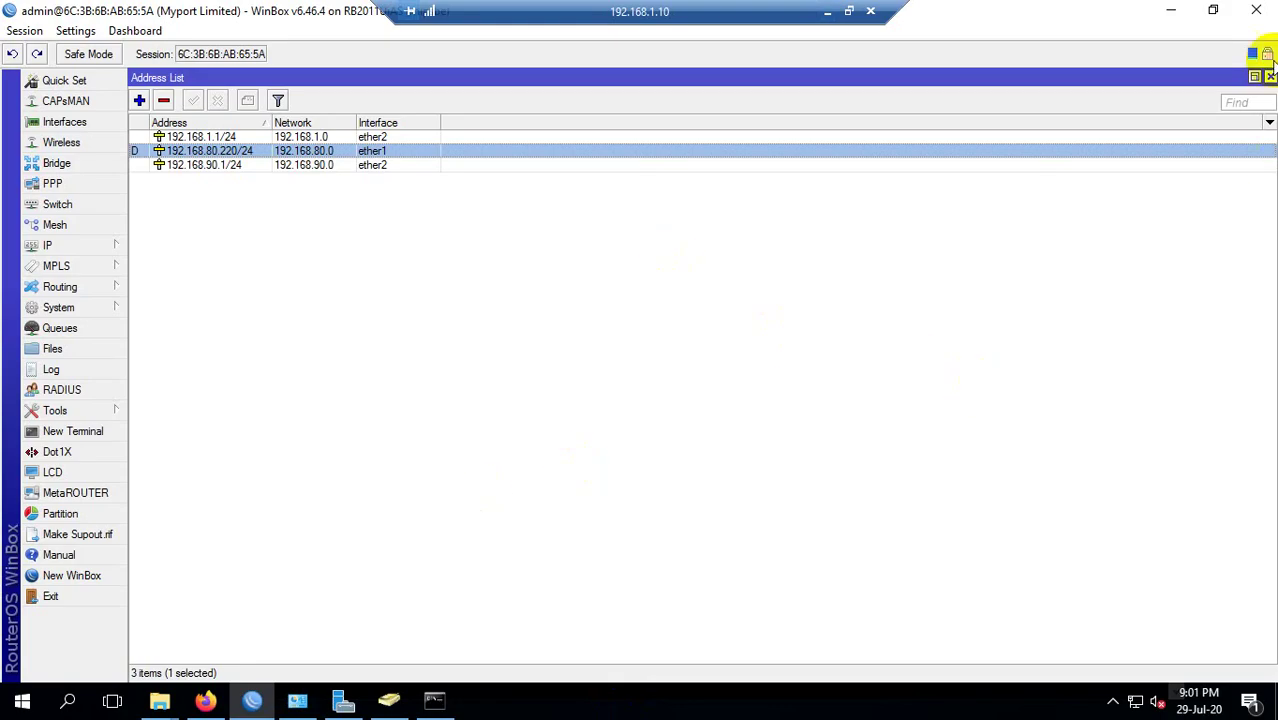
left_click(1172, 12)
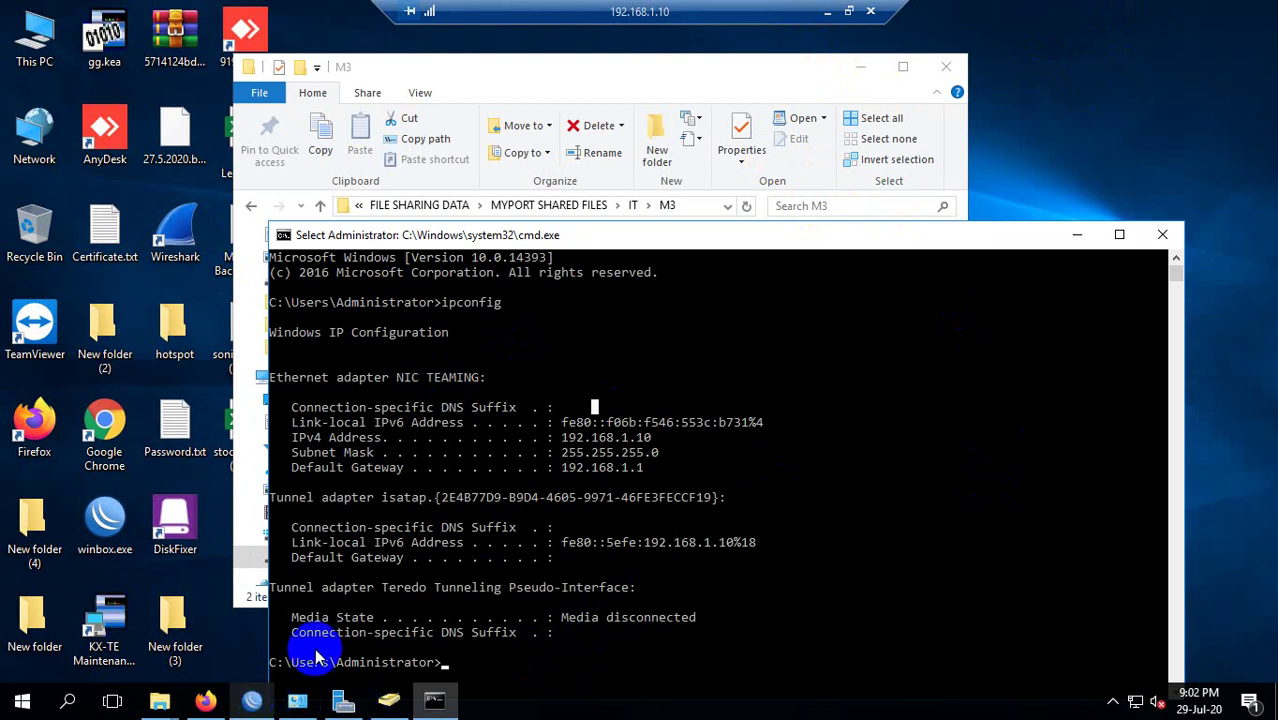
Close the local Speedtest Edge window and refresh the local desktop.
left_click(824, 11)
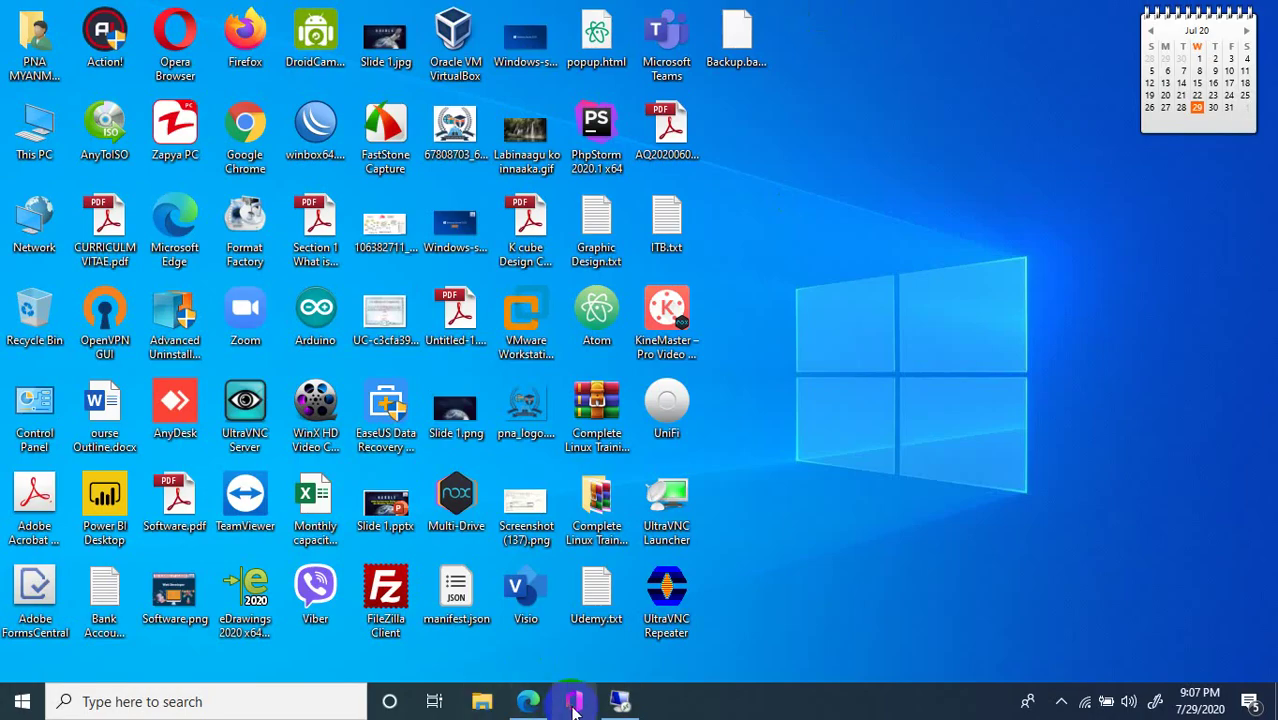
left_click(528, 701)
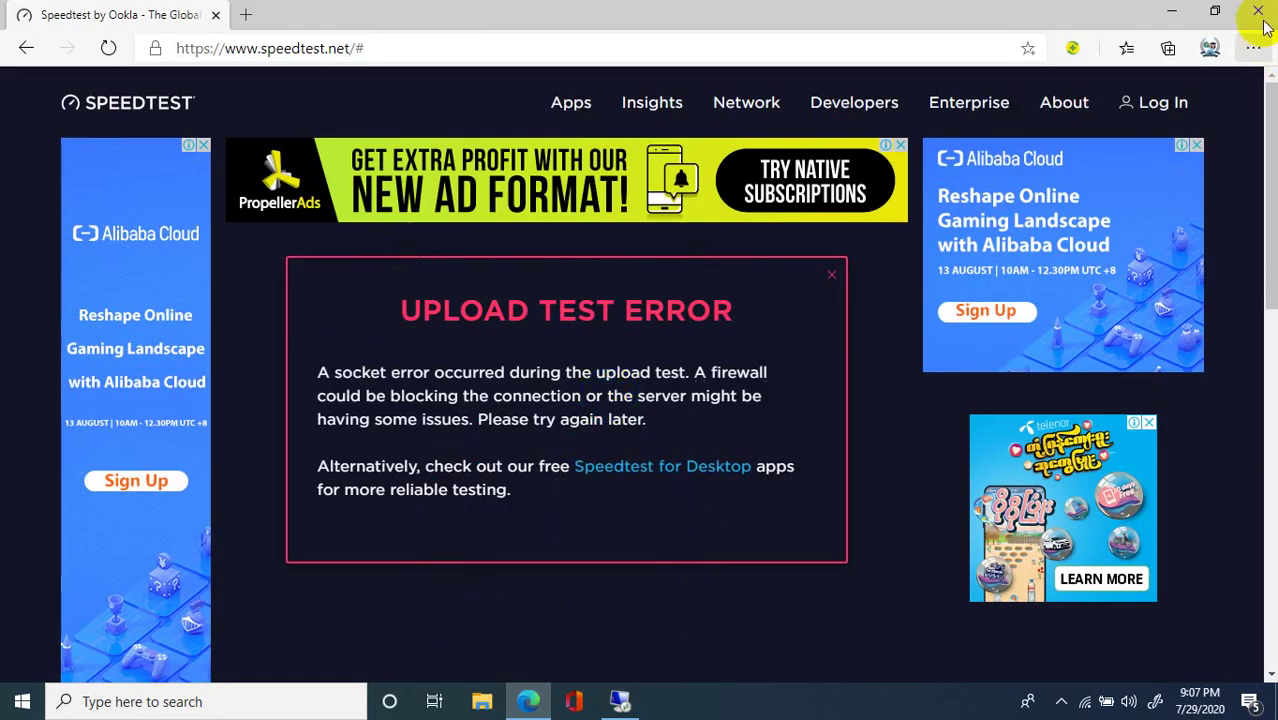
left_click(1257, 12)
right_click(956, 164)
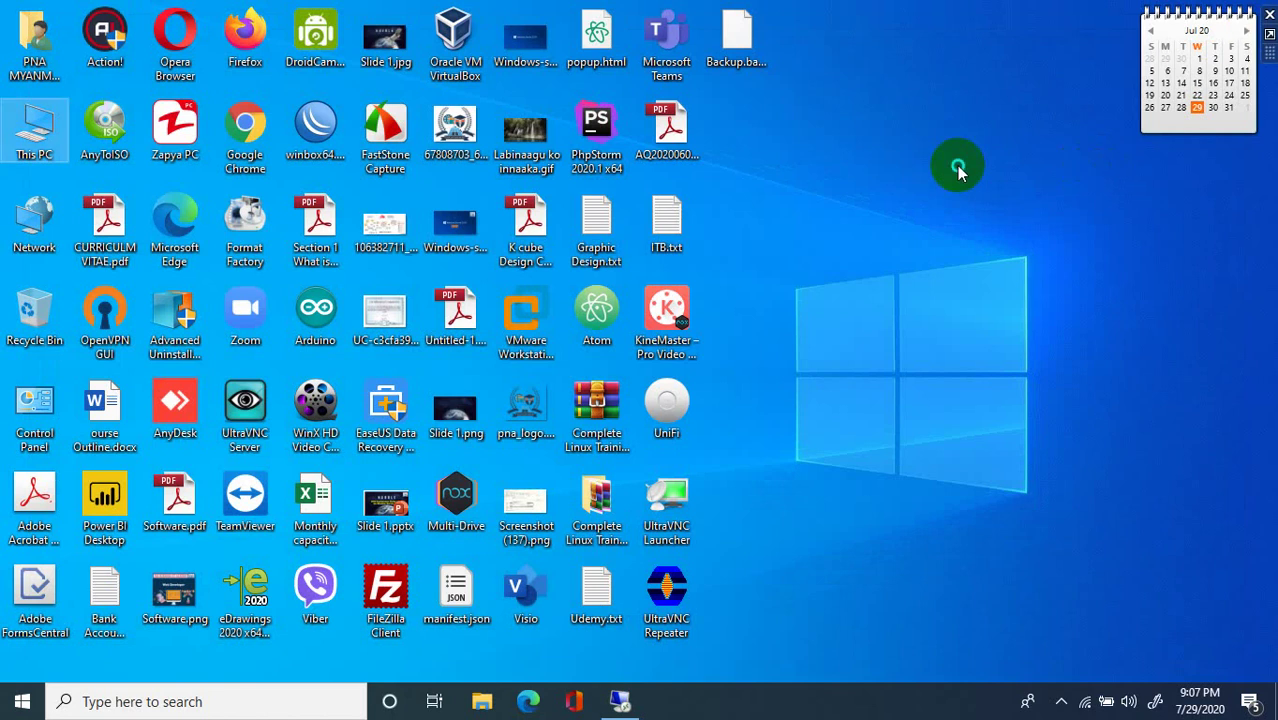
left_click(1000, 222)
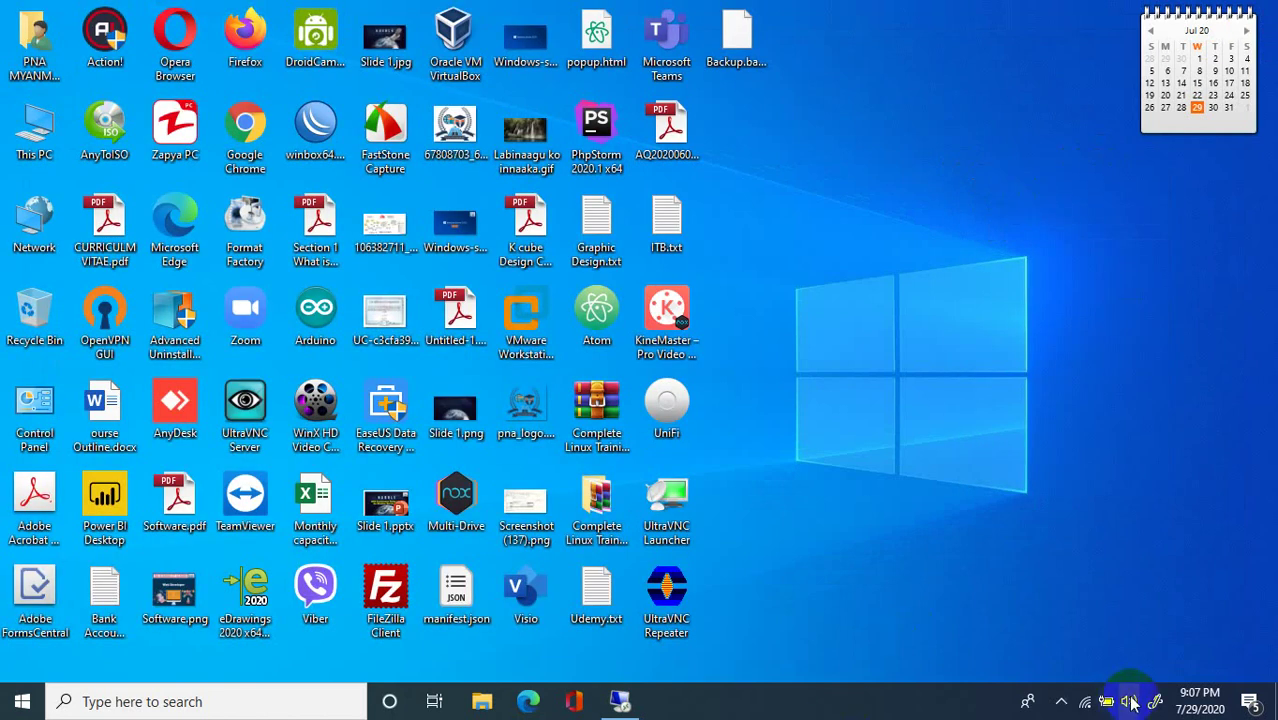
Dismiss the Wi-Fi network list, move the command prompt window, and refresh the desktop several times.
left_click(1085, 701)
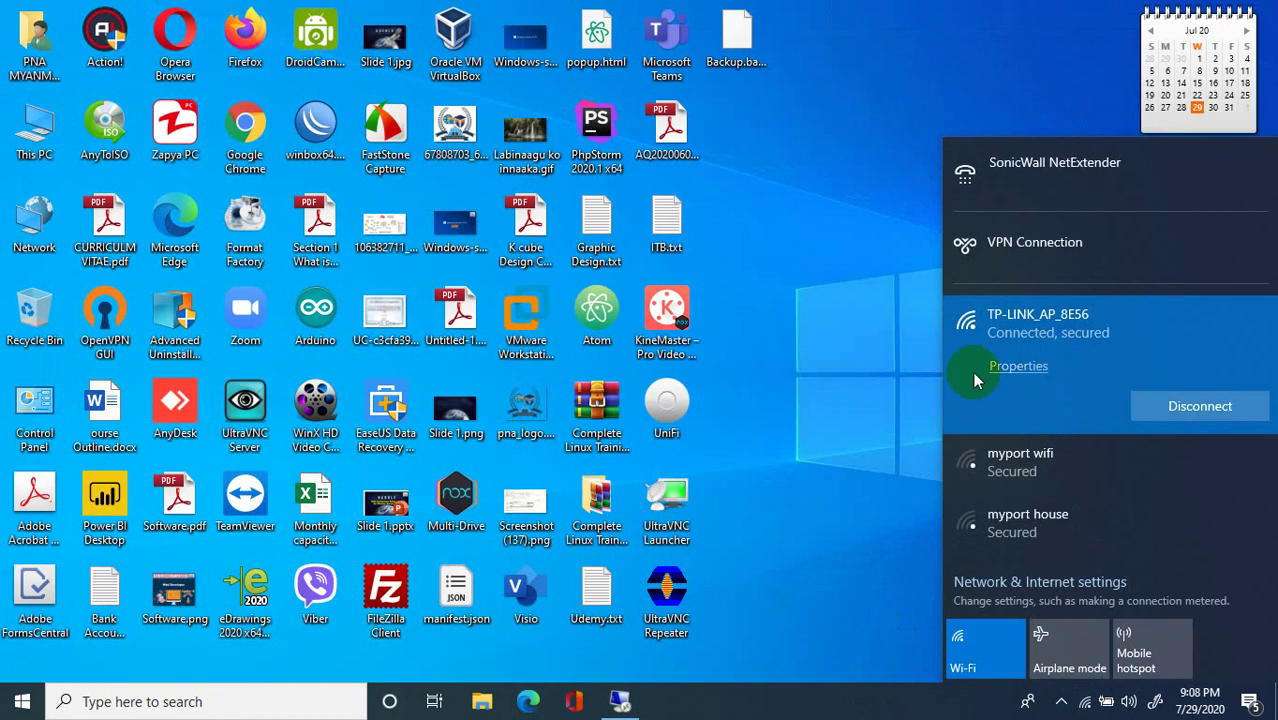
left_click(870, 294)
right_click(870, 300)
left_click(921, 352)
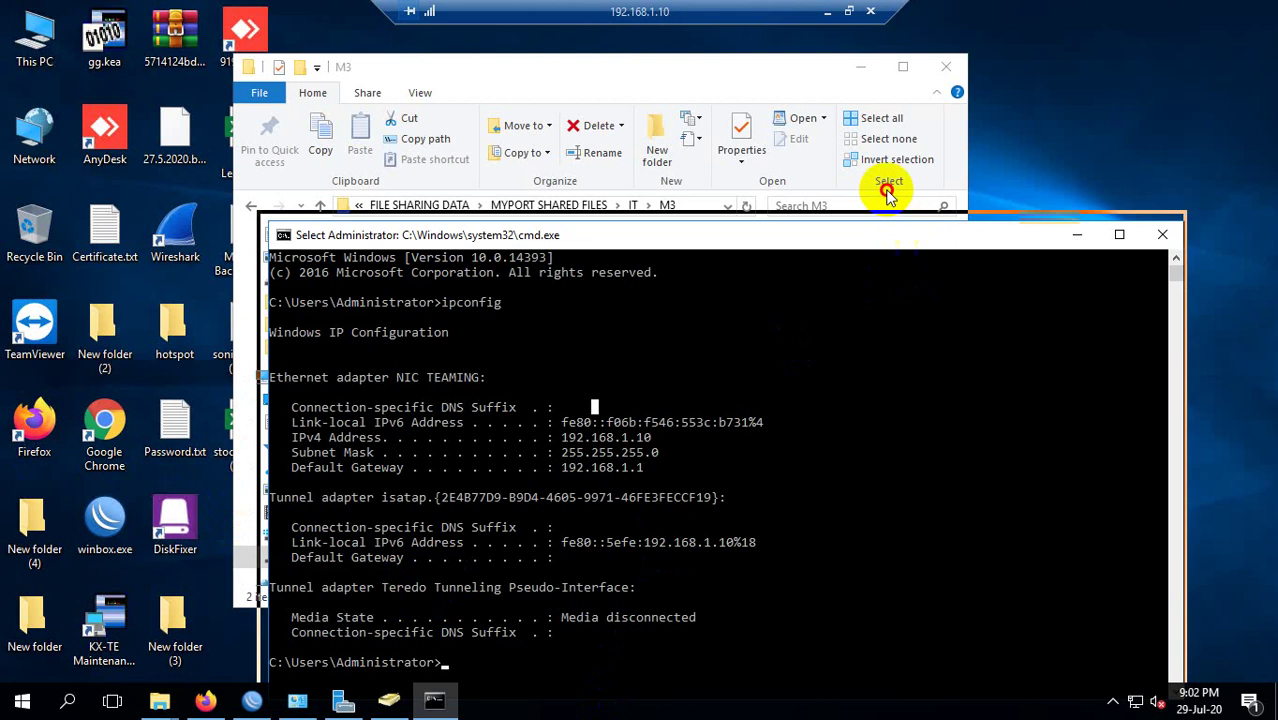
left_click_drag(819, 235, 787, 169)
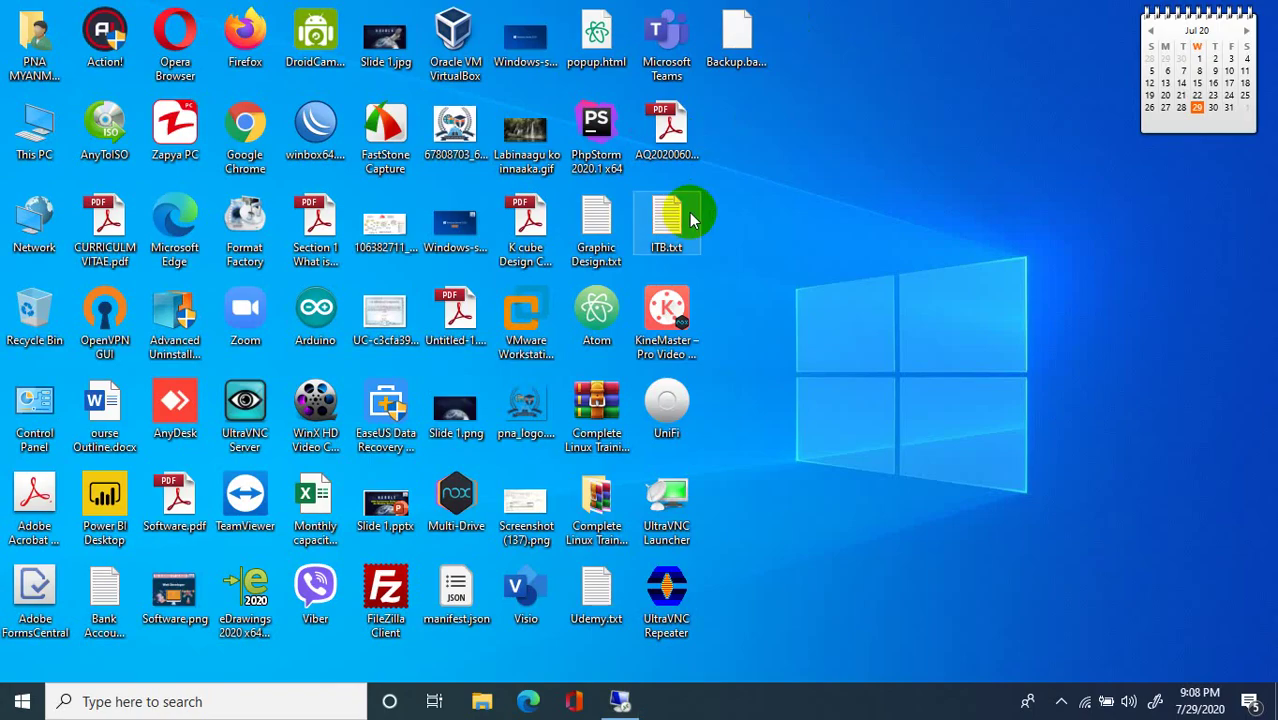
right_click(816, 208)
left_click(835, 252)
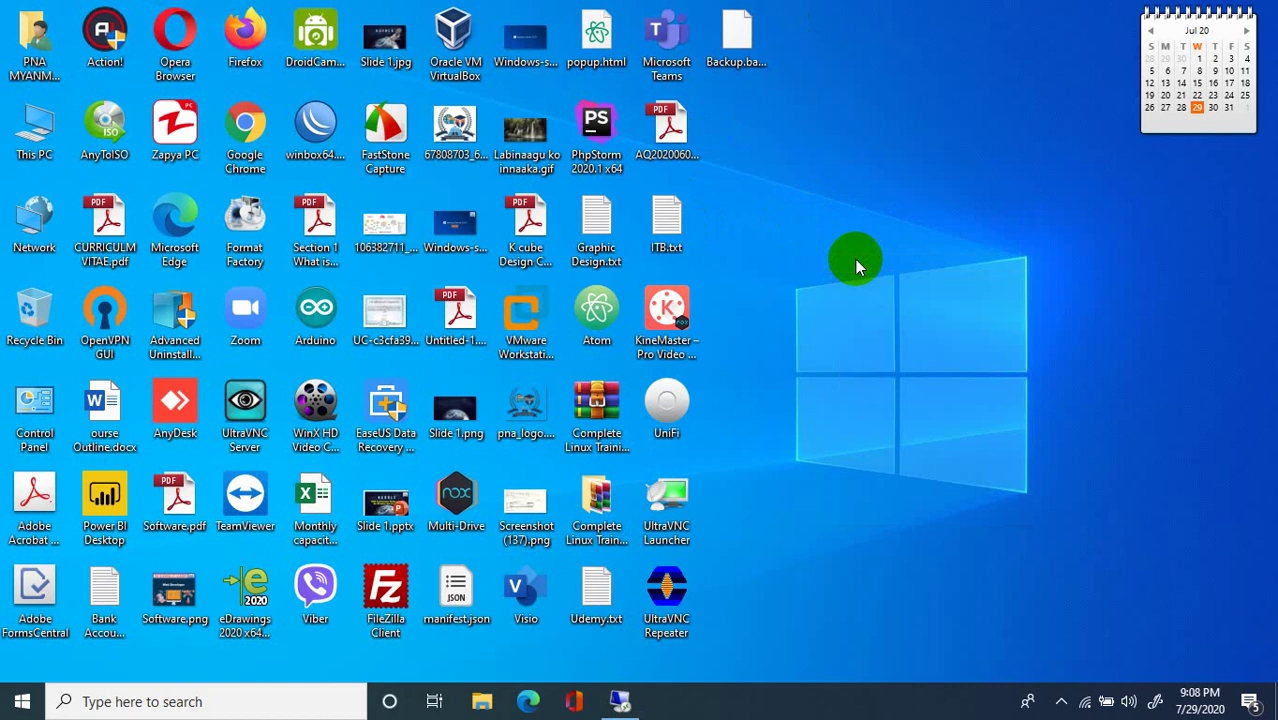
right_click(765, 254)
left_click(800, 305)
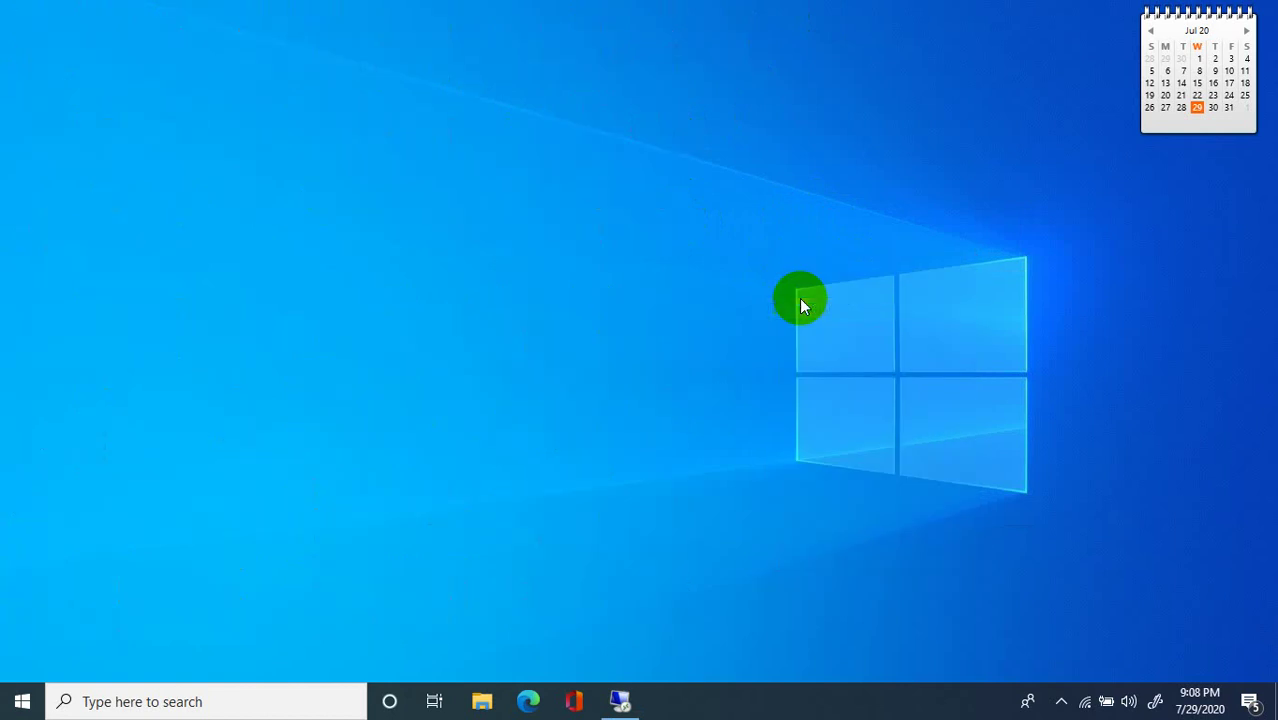
right_click(799, 298)
left_click(842, 349)
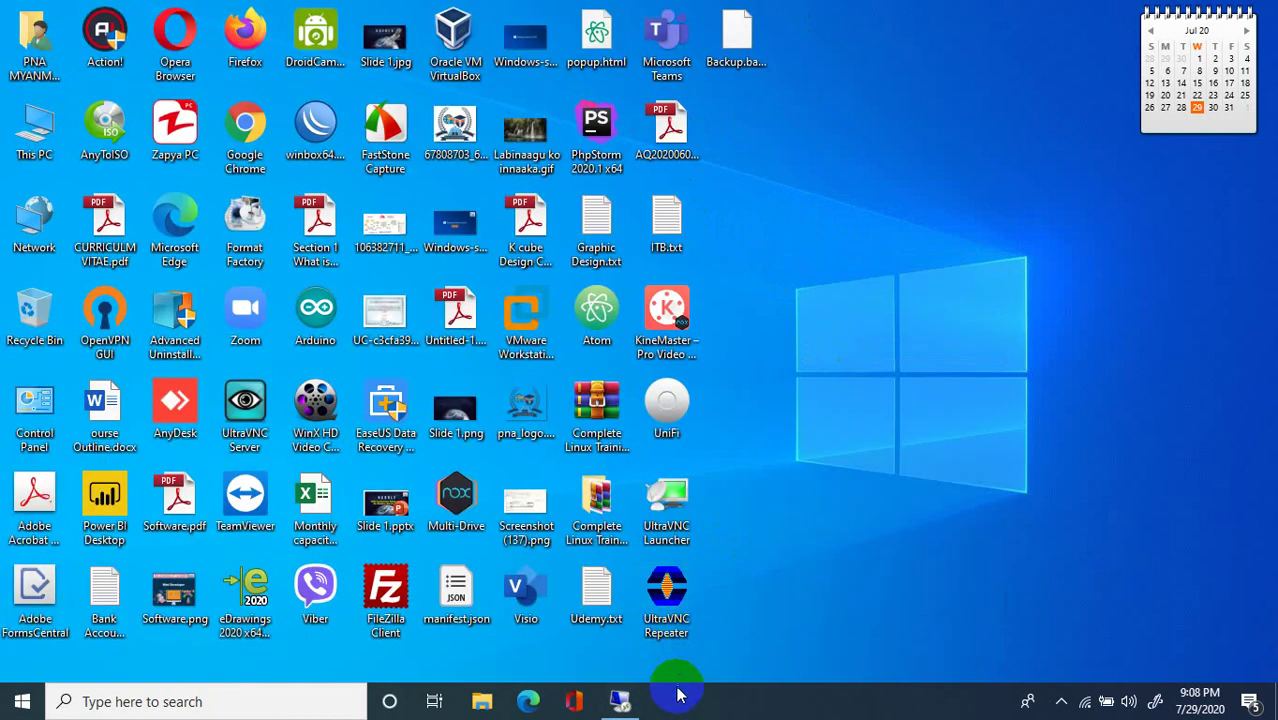
On the server, close the Command Prompt and Explorer windows and refresh the desktop.
left_click(625, 703)
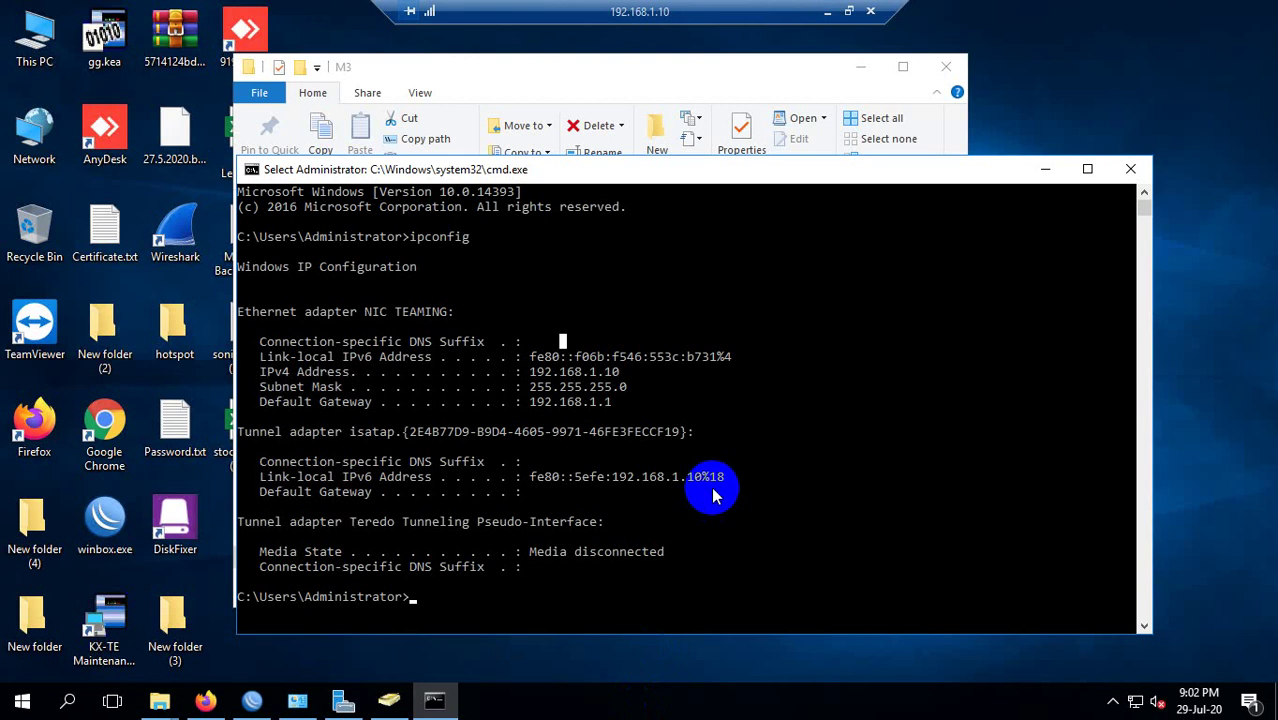
left_click(1128, 170)
right_click(1118, 240)
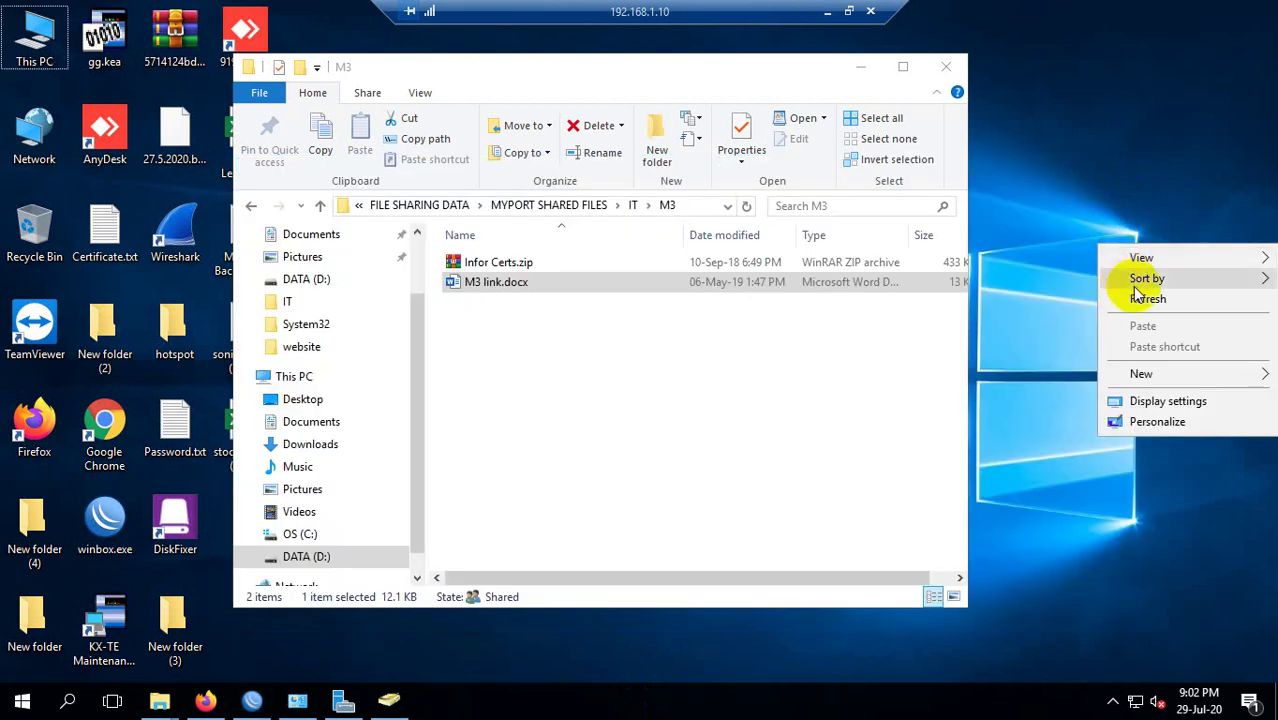
left_click(1145, 294)
left_click(946, 66)
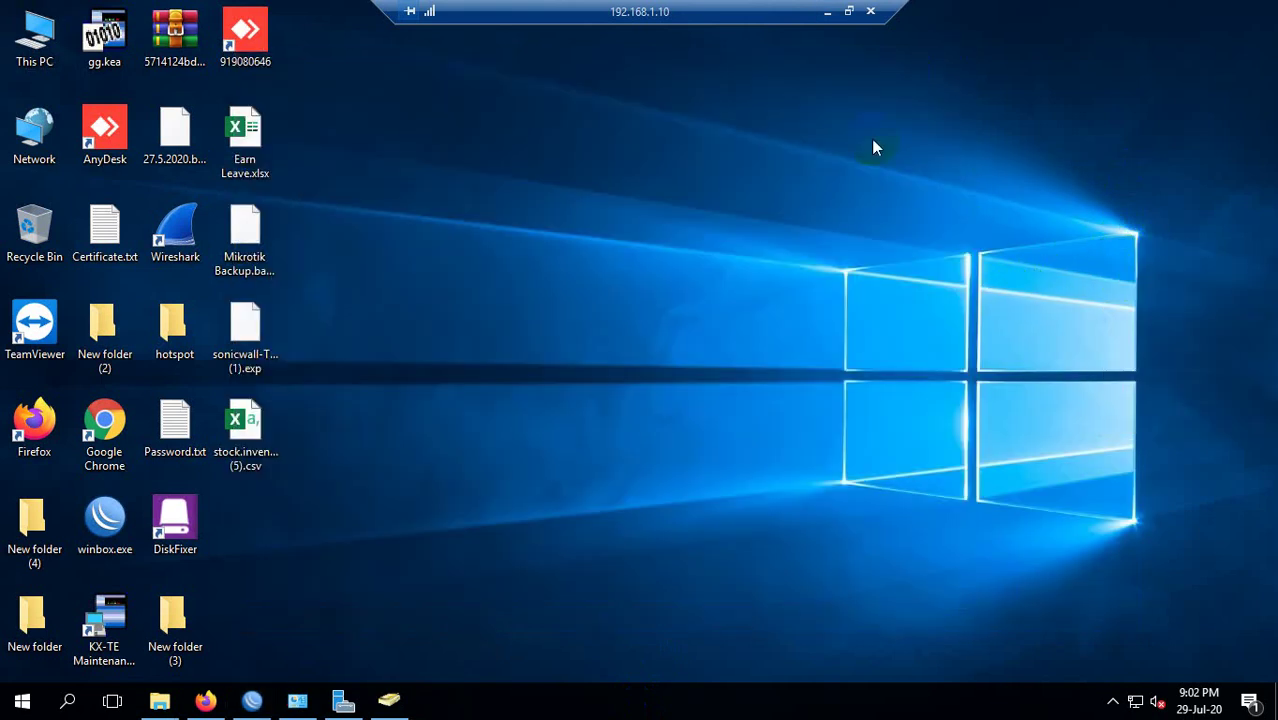
right_click(812, 172)
left_click(891, 233)
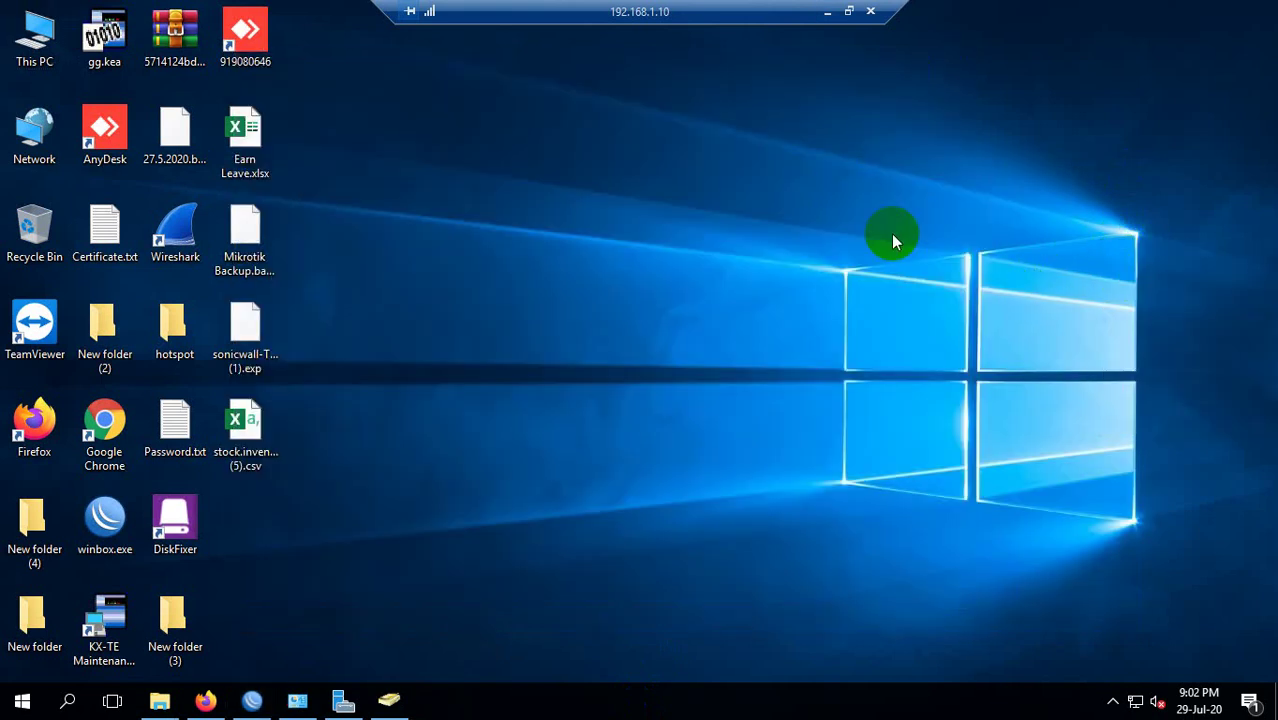
Refresh the desktop, bring Server Manager forward and close Active Directory Users and Computers.
right_click(749, 182)
left_click(805, 239)
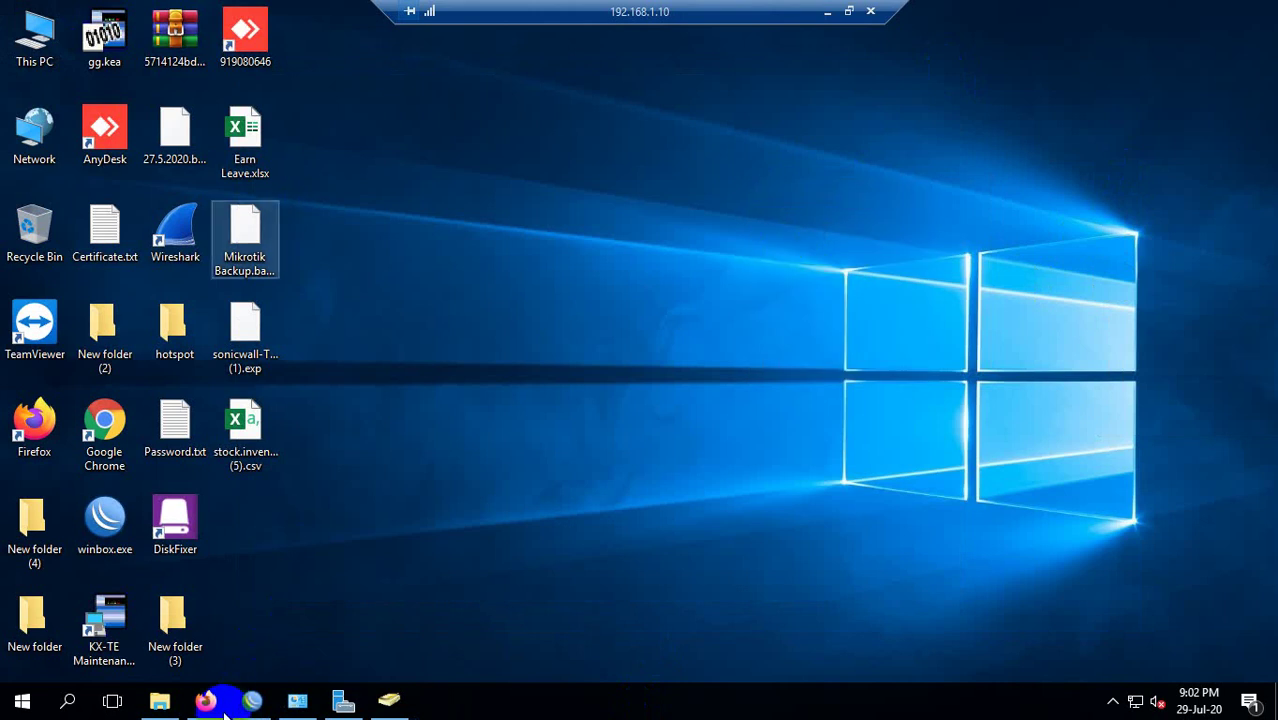
left_click(358, 704)
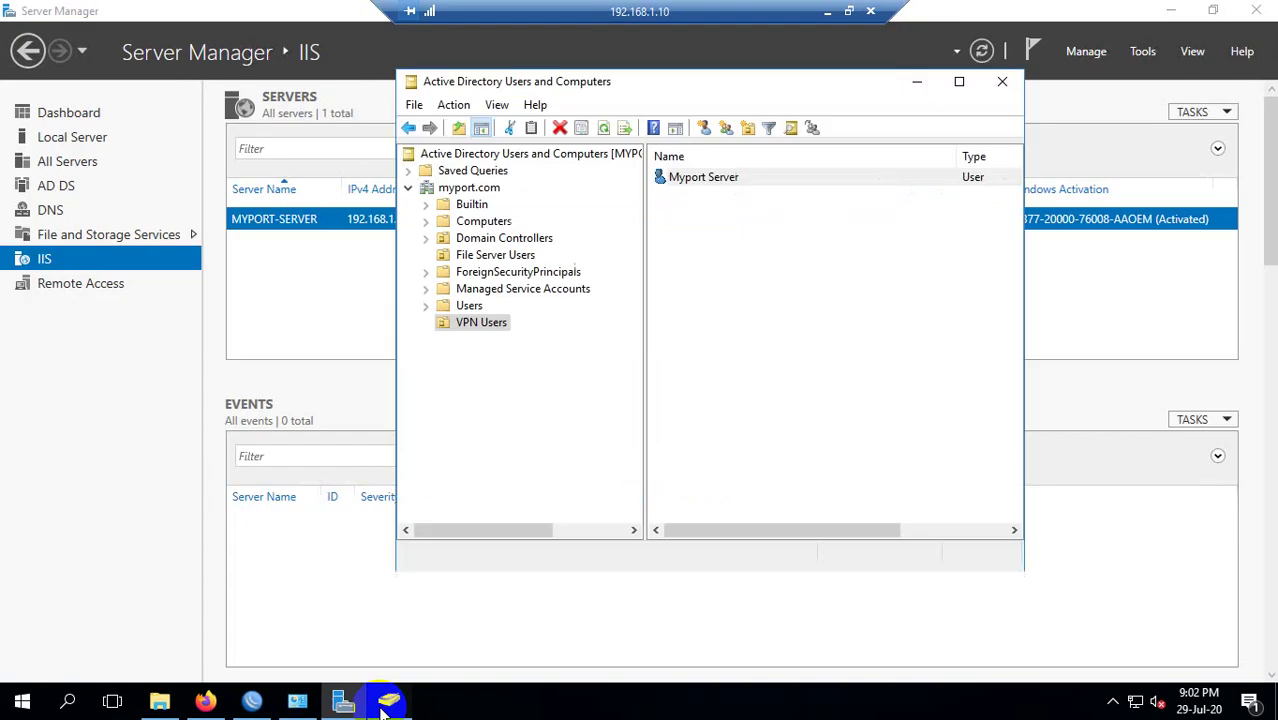
left_click(1002, 86)
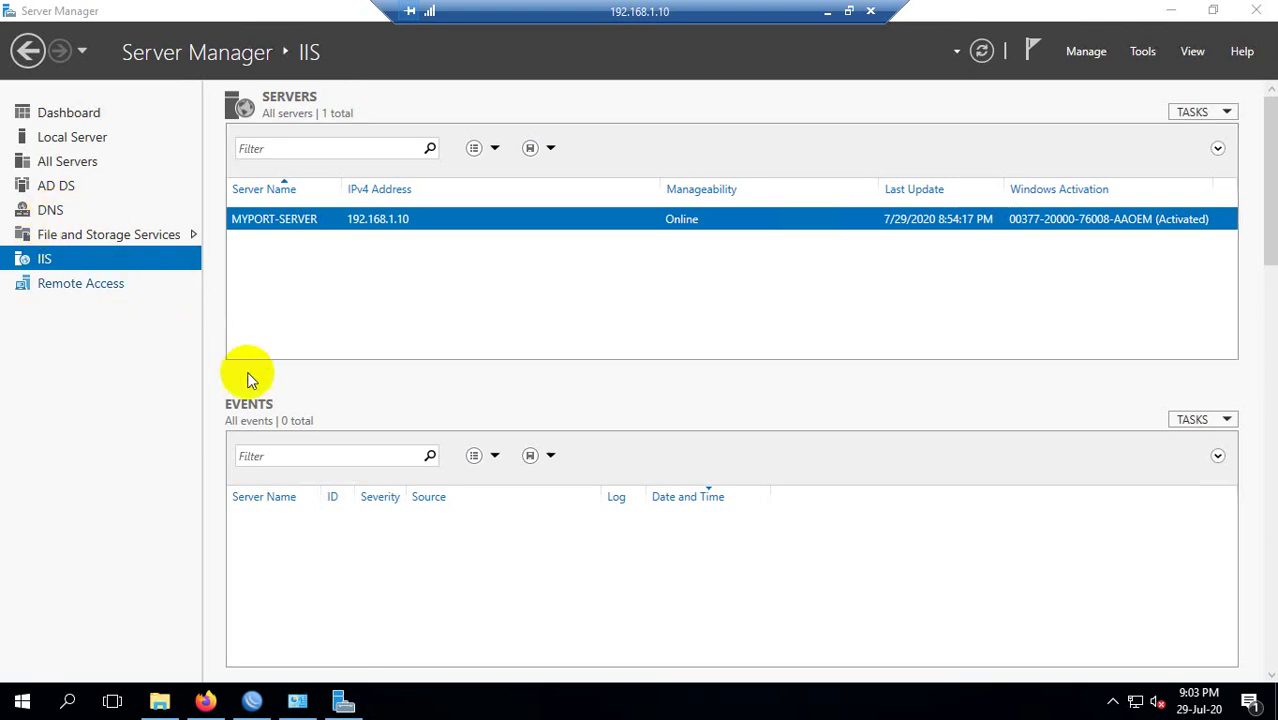
On the local PC, run nslookup in an administrator Command Prompt, showing default server 192.168.1.1.
left_click(826, 11)
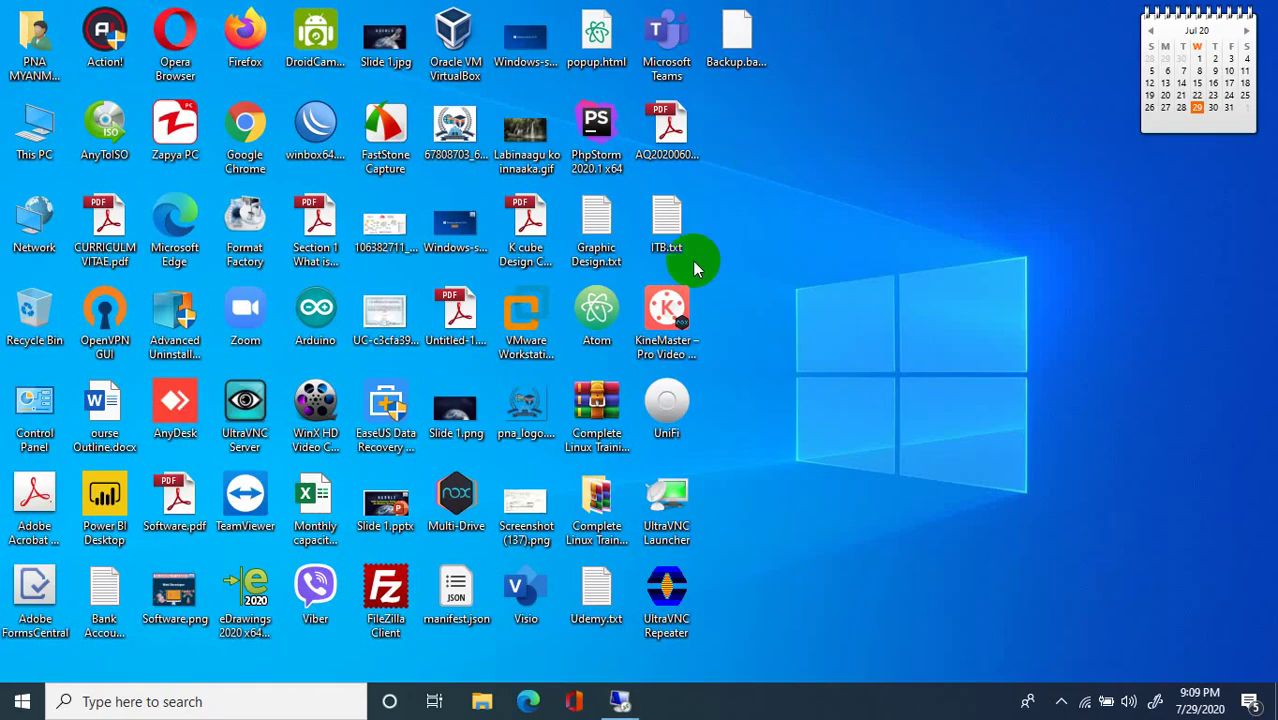
key("super+r")
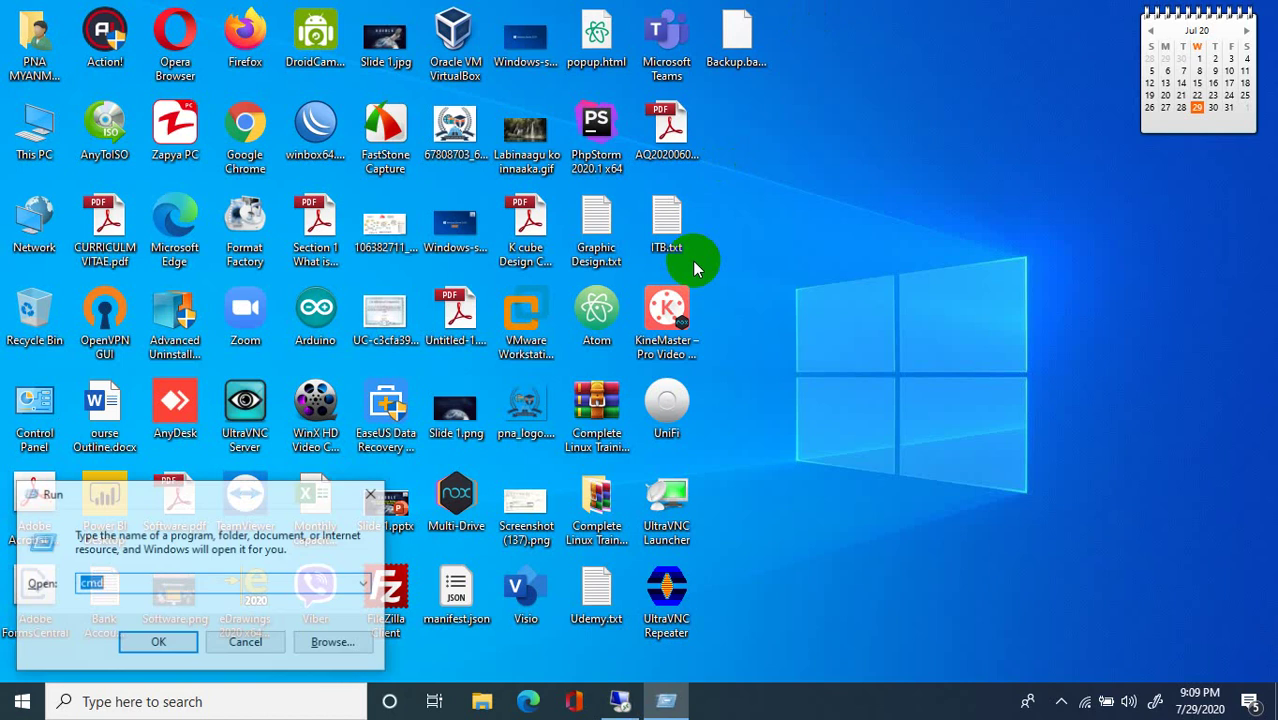
key("Return")
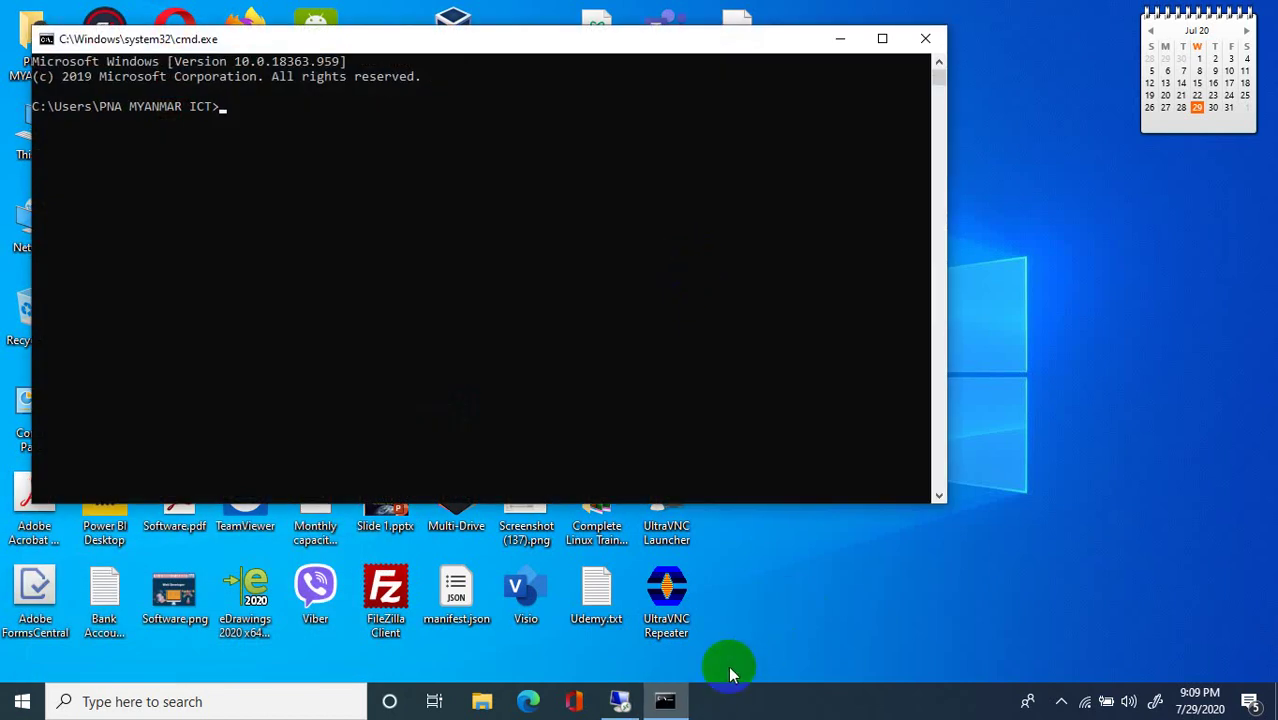
right_click(665, 700)
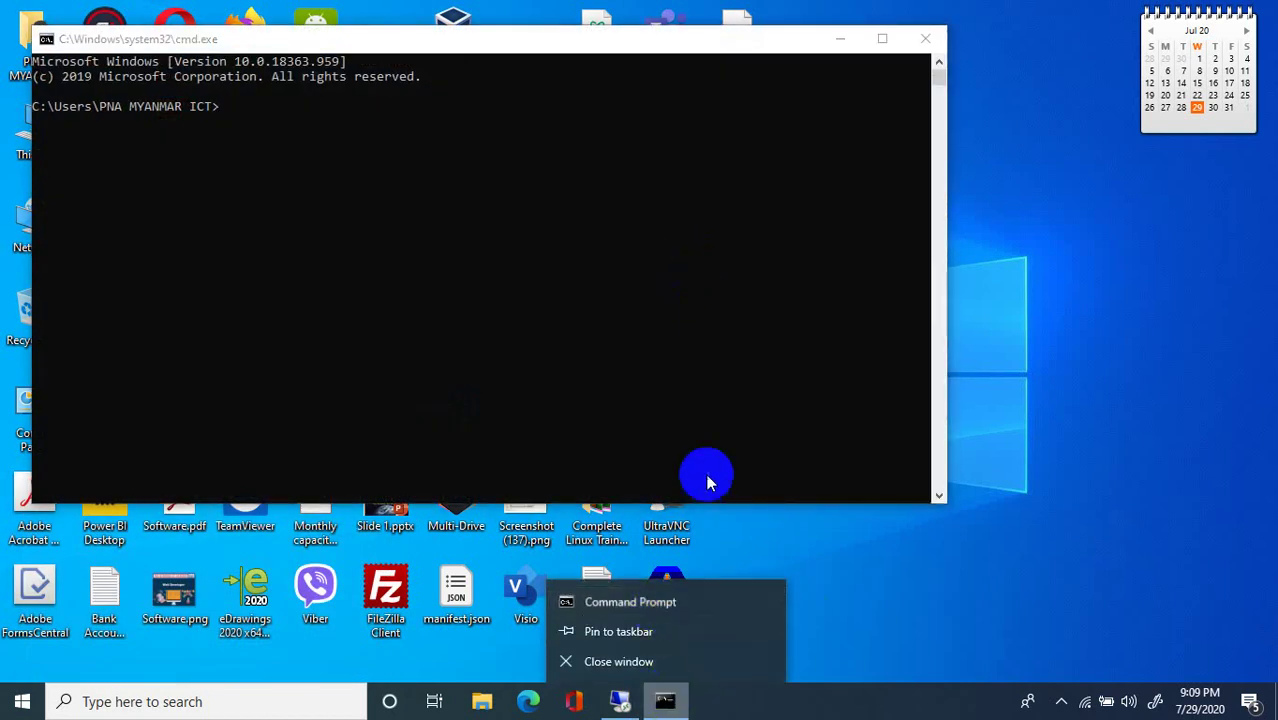
right_click(657, 606)
left_click(692, 495)
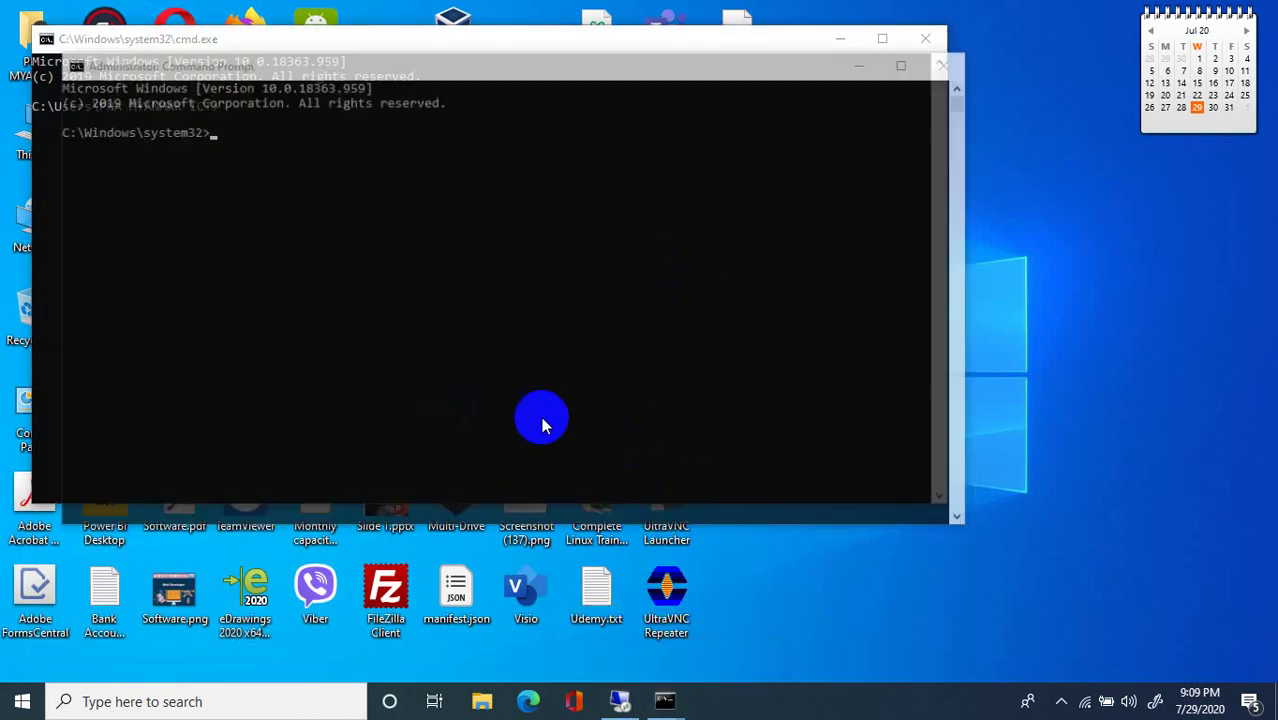
left_click(515, 398)
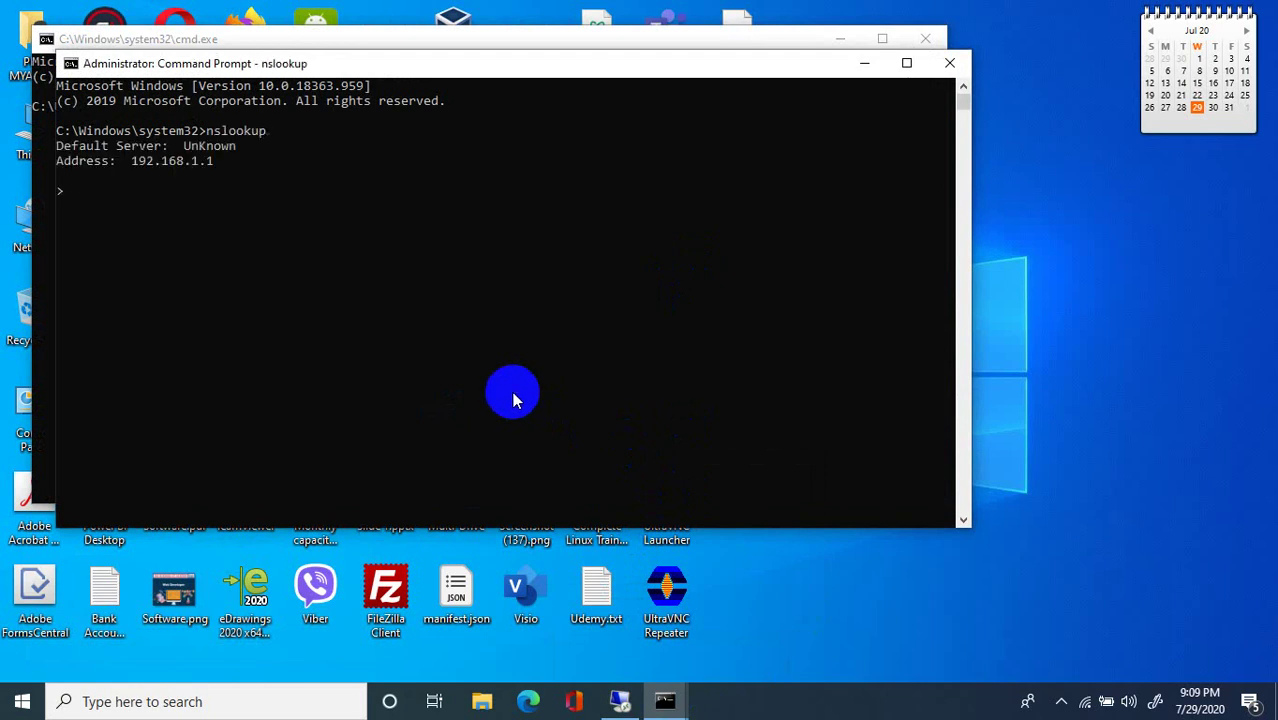
left_click_drag(228, 163, 143, 163)
left_click(140, 162)
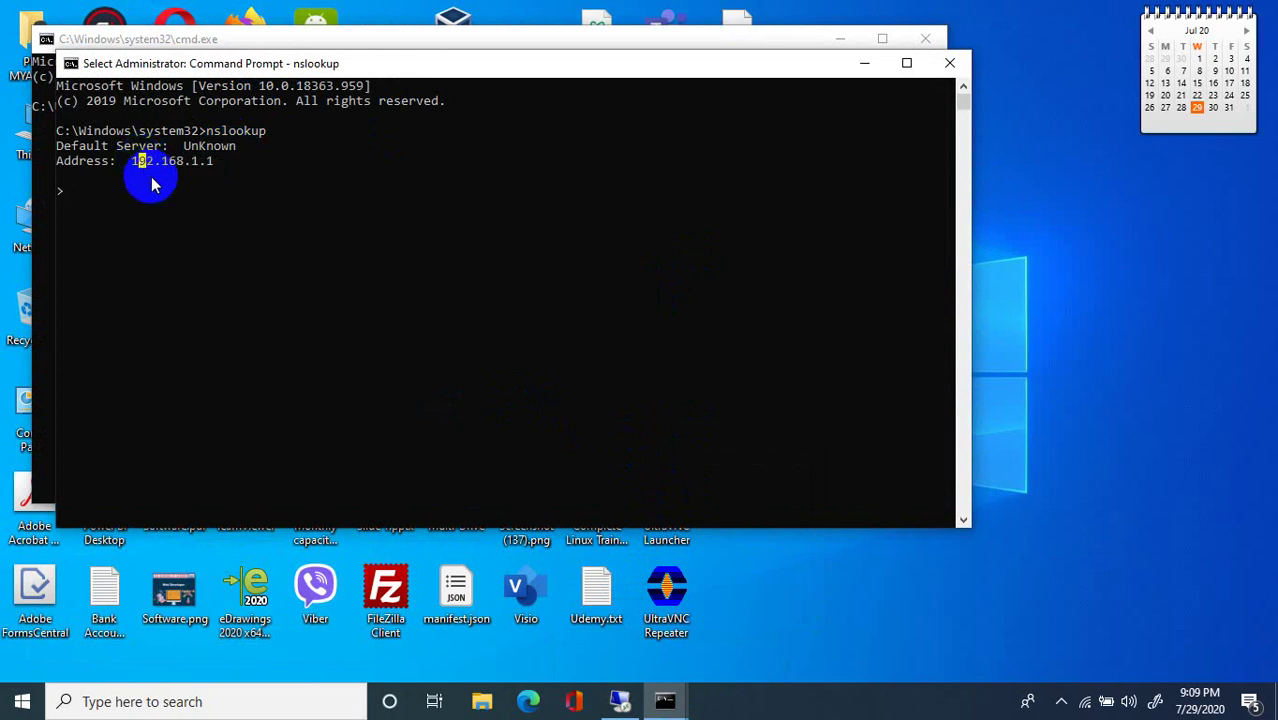
On the server, run nslookup showing dns.google at 8.8.8.8, then bring Server Manager back.
left_click(621, 702)
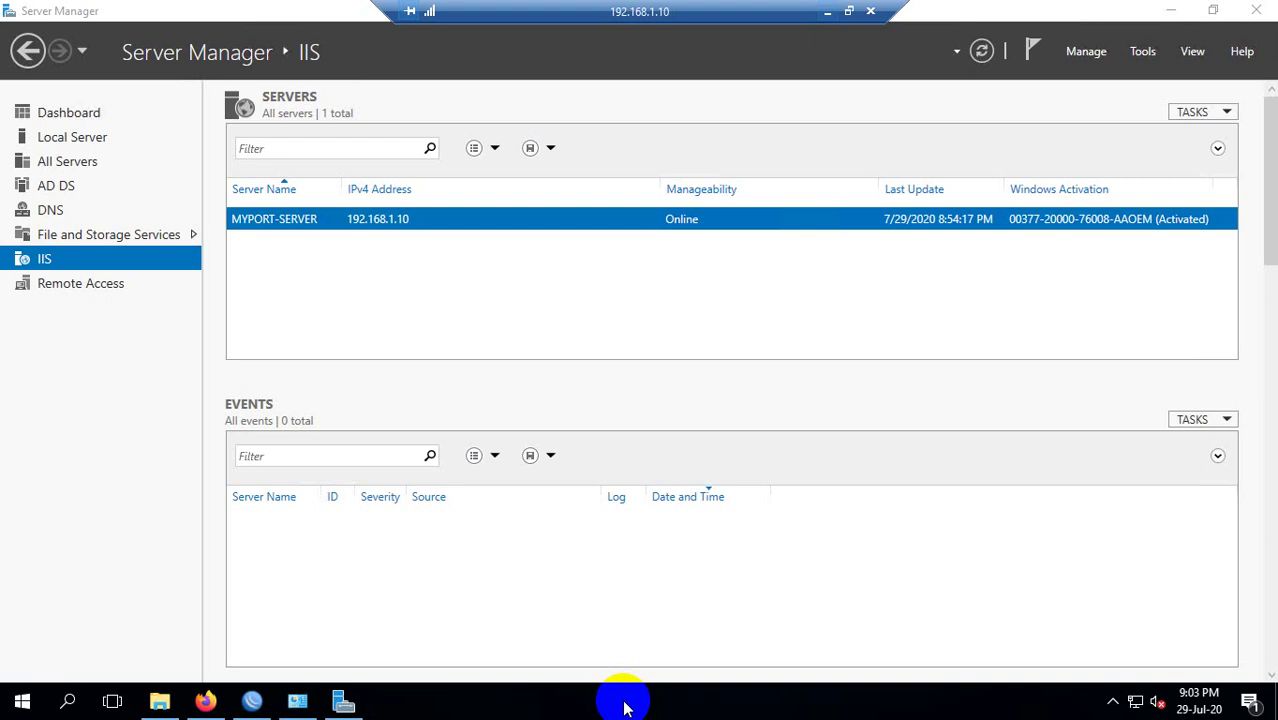
key("super+r")
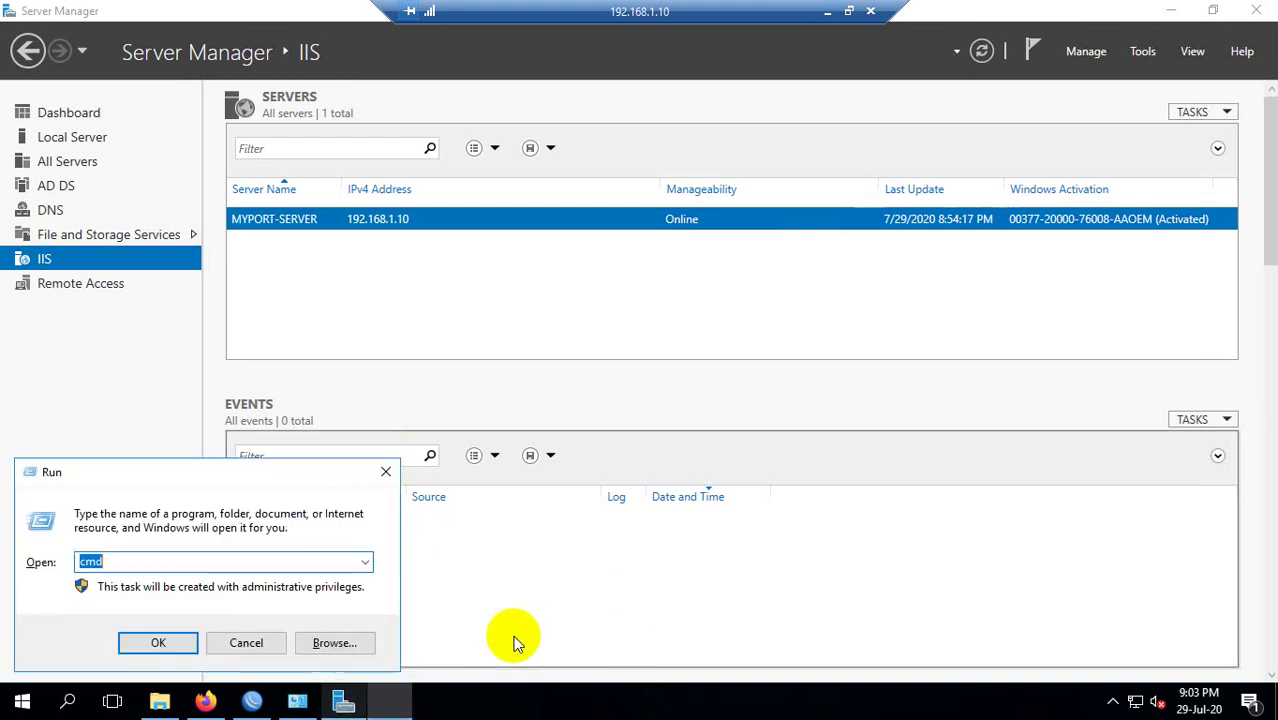
key("Return")
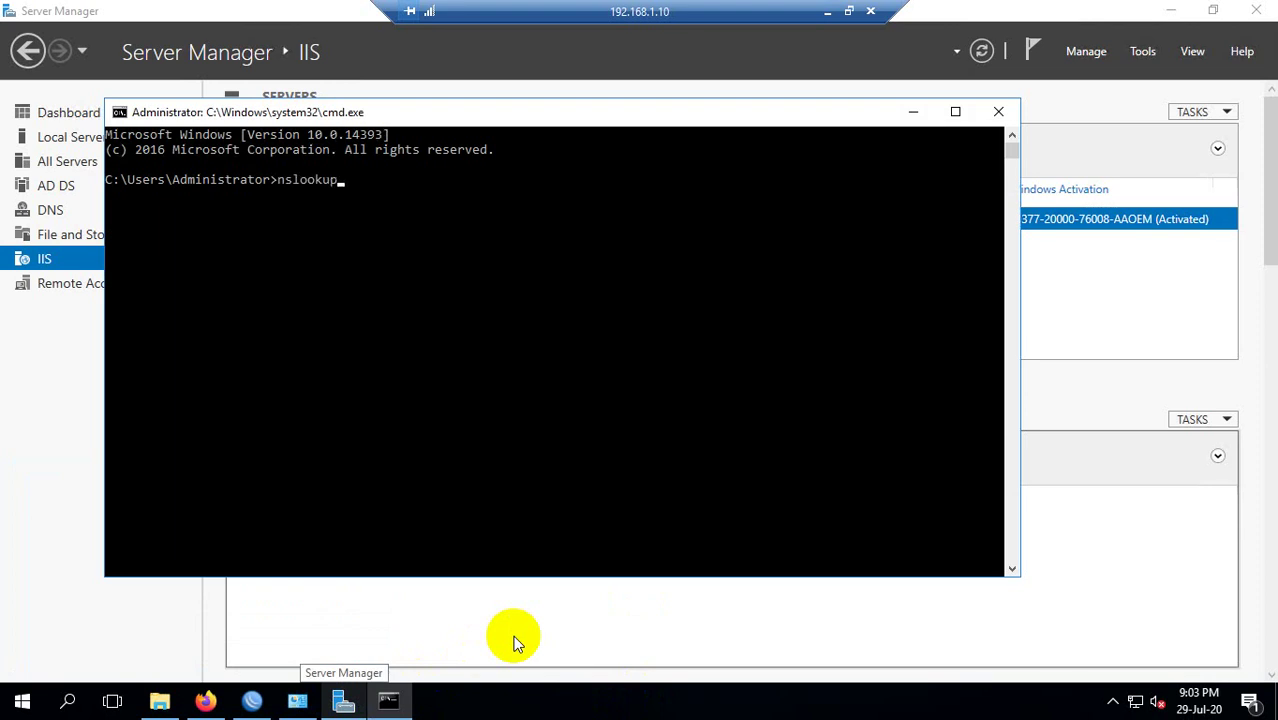
key("Return")
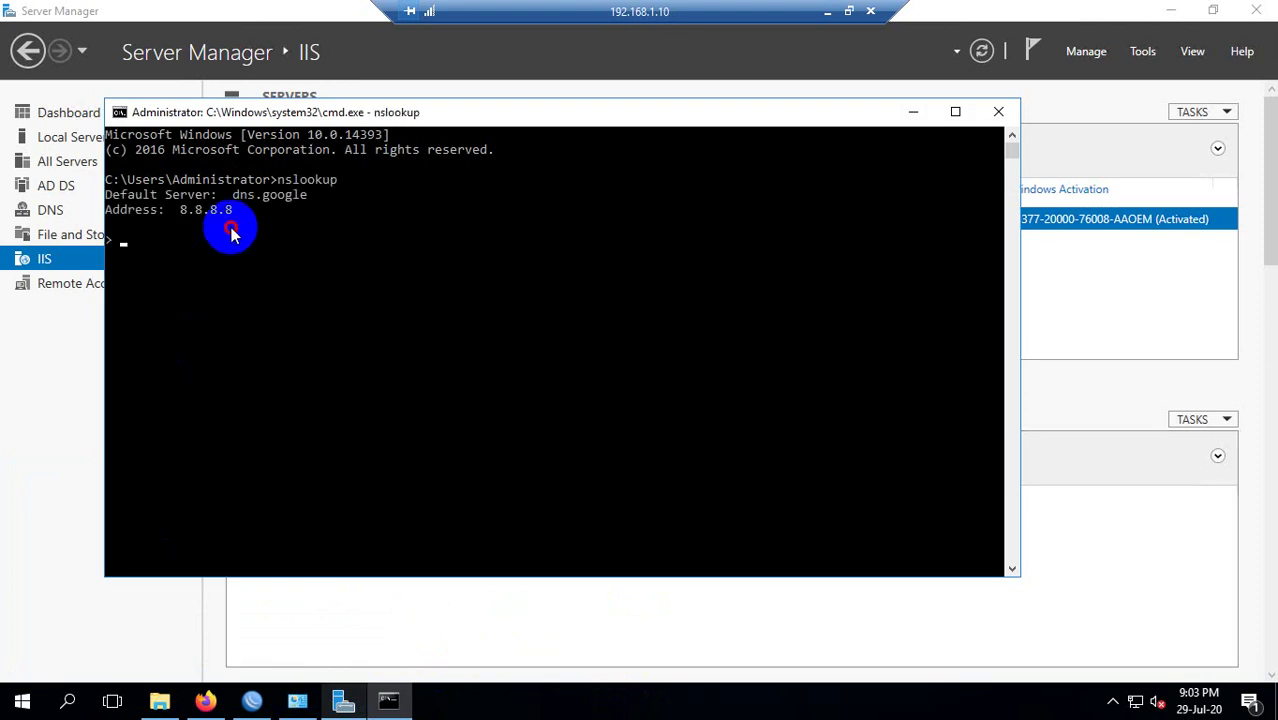
left_click(183, 209)
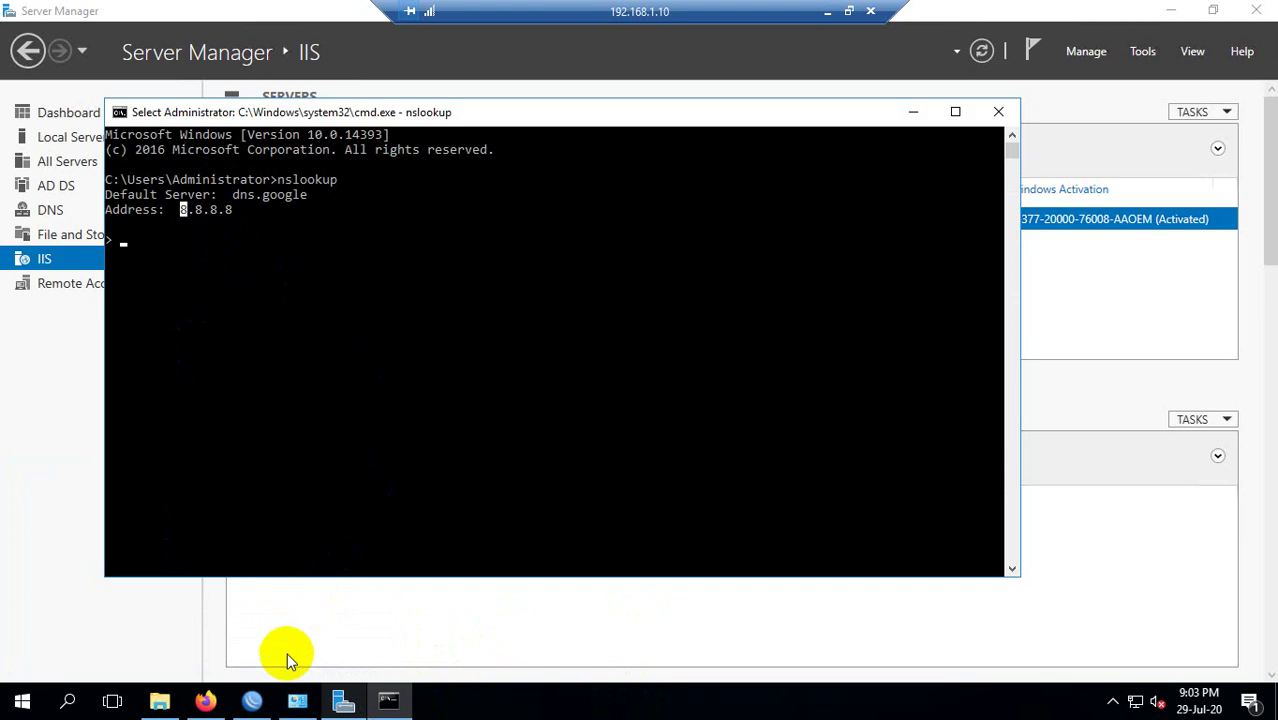
left_click(221, 268)
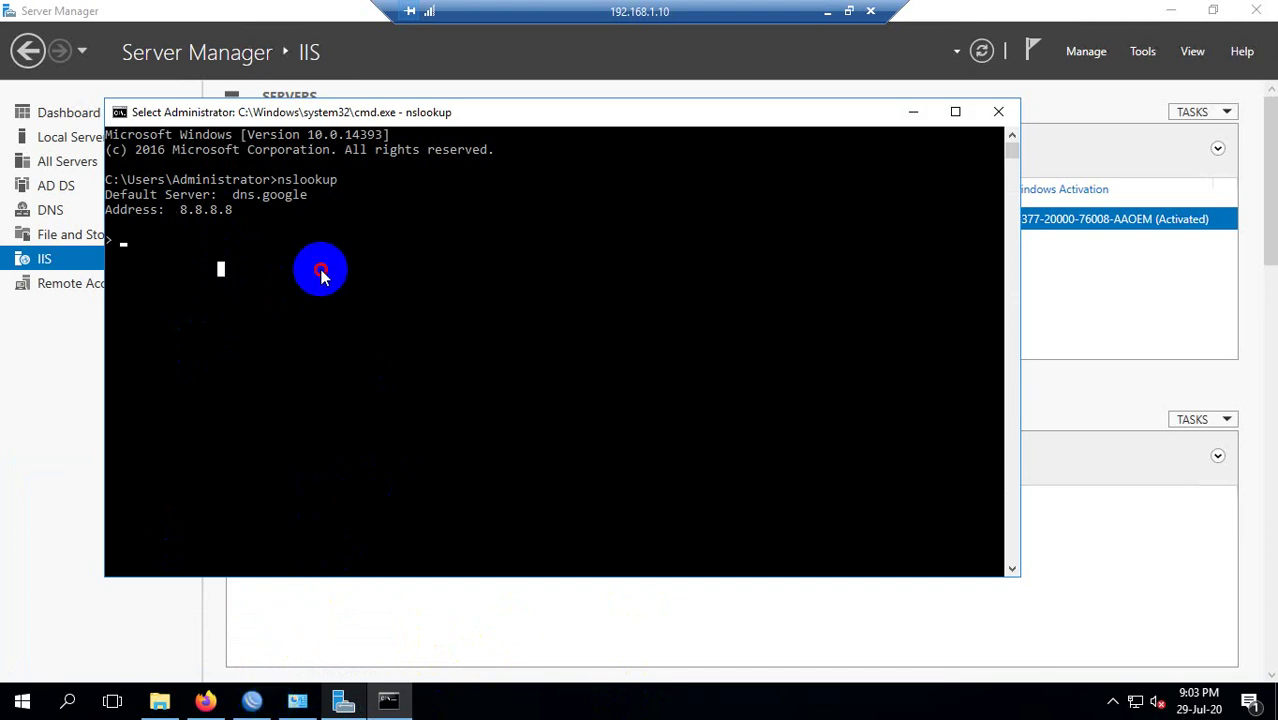
key("alt+Tab")
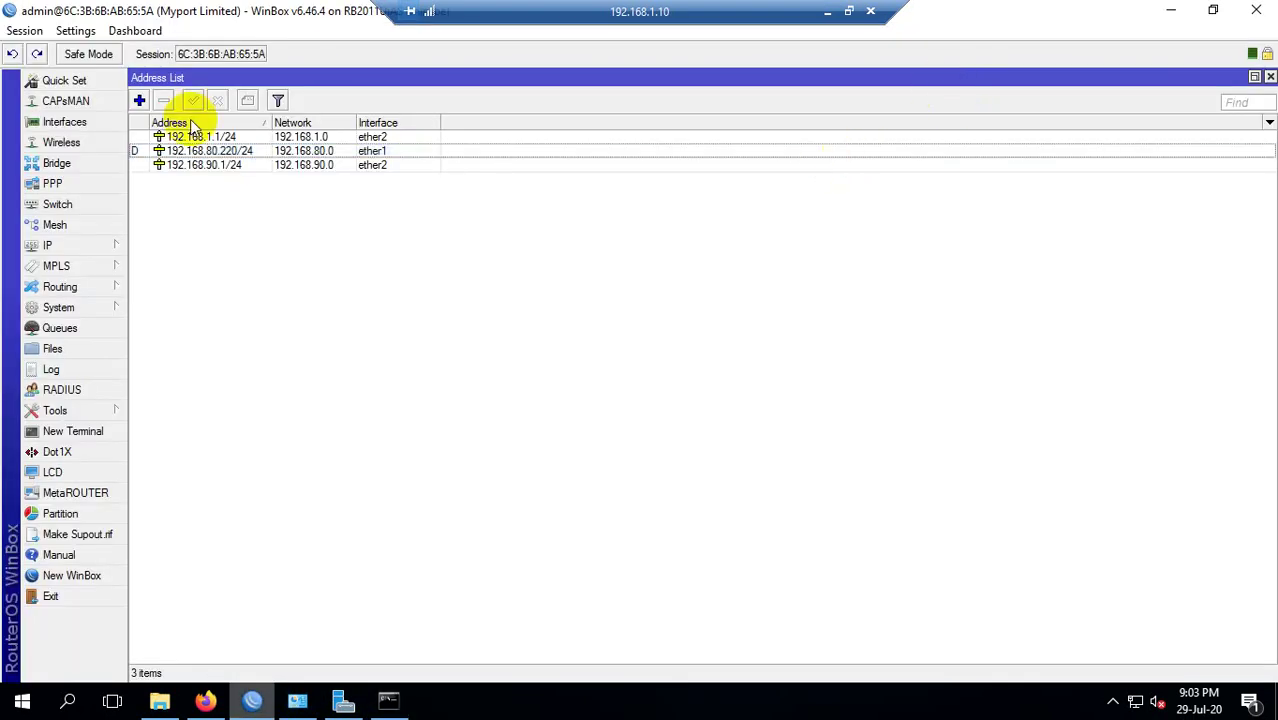
left_click(1170, 10)
left_click(60, 330)
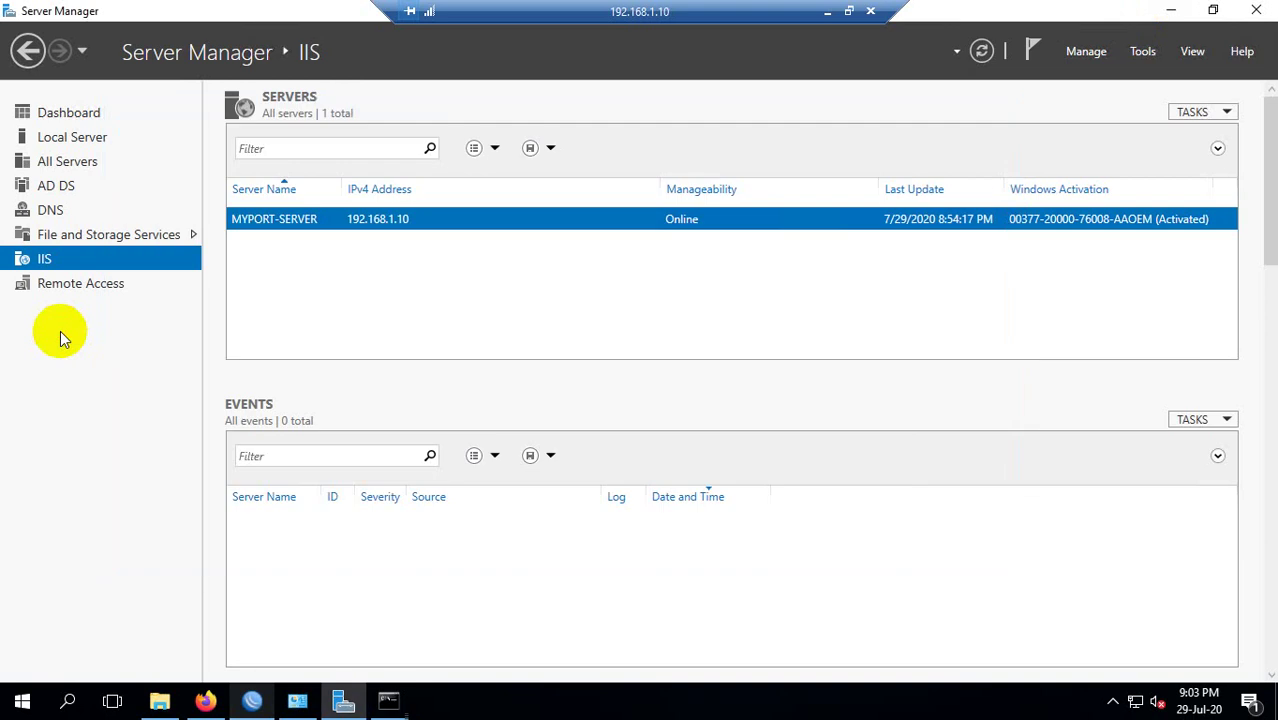
Minimize the remote session and highlight the local default DNS address 192.168.1.1.
left_click(827, 11)
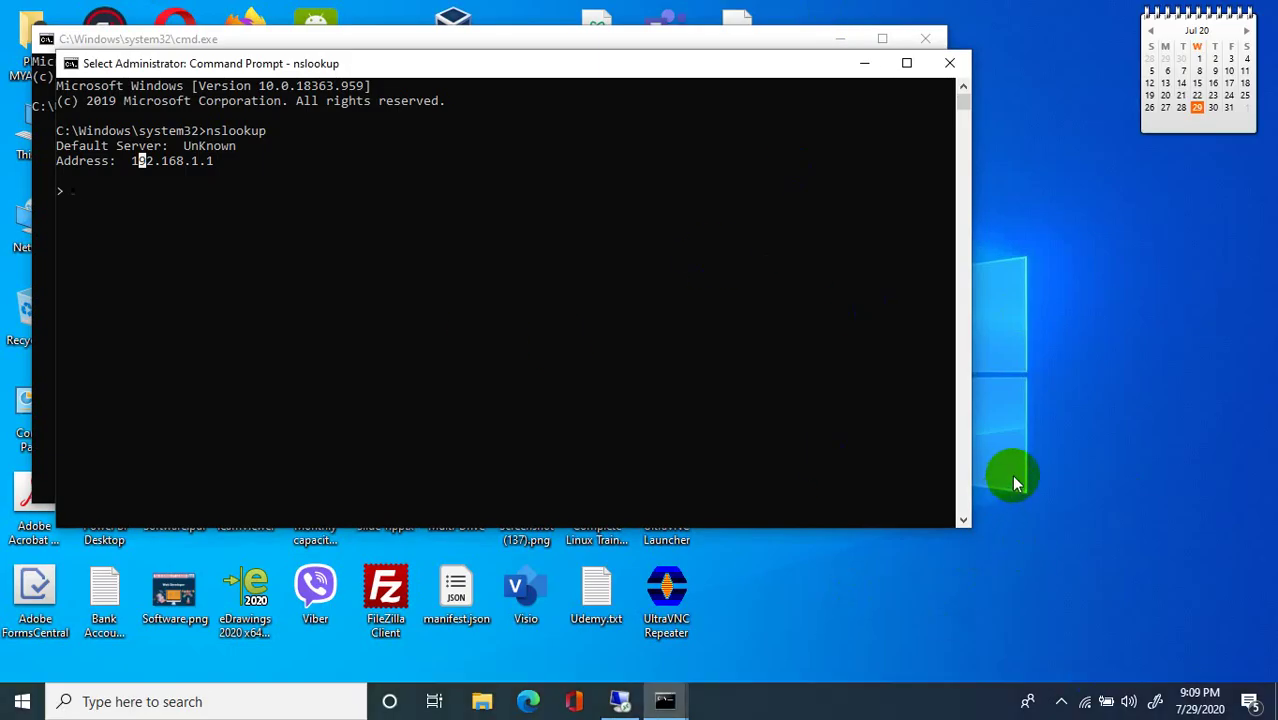
left_click(287, 228)
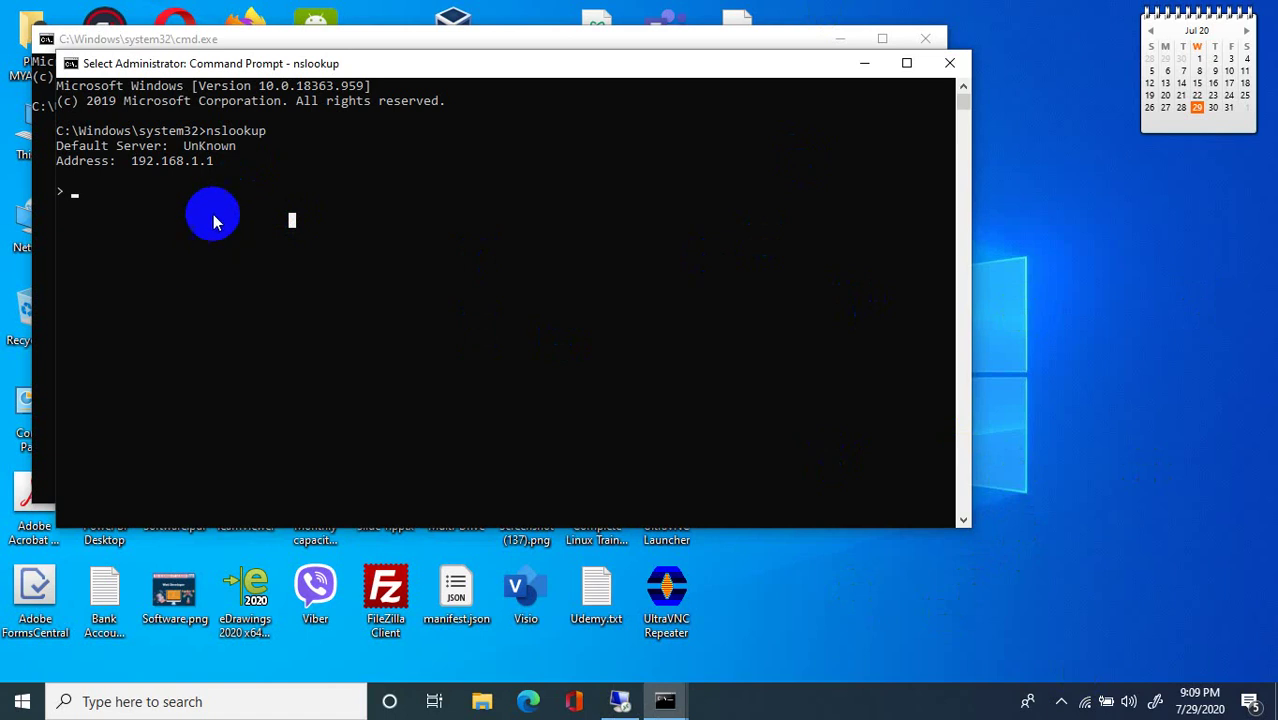
left_click_drag(143, 162, 277, 180)
left_click(254, 190)
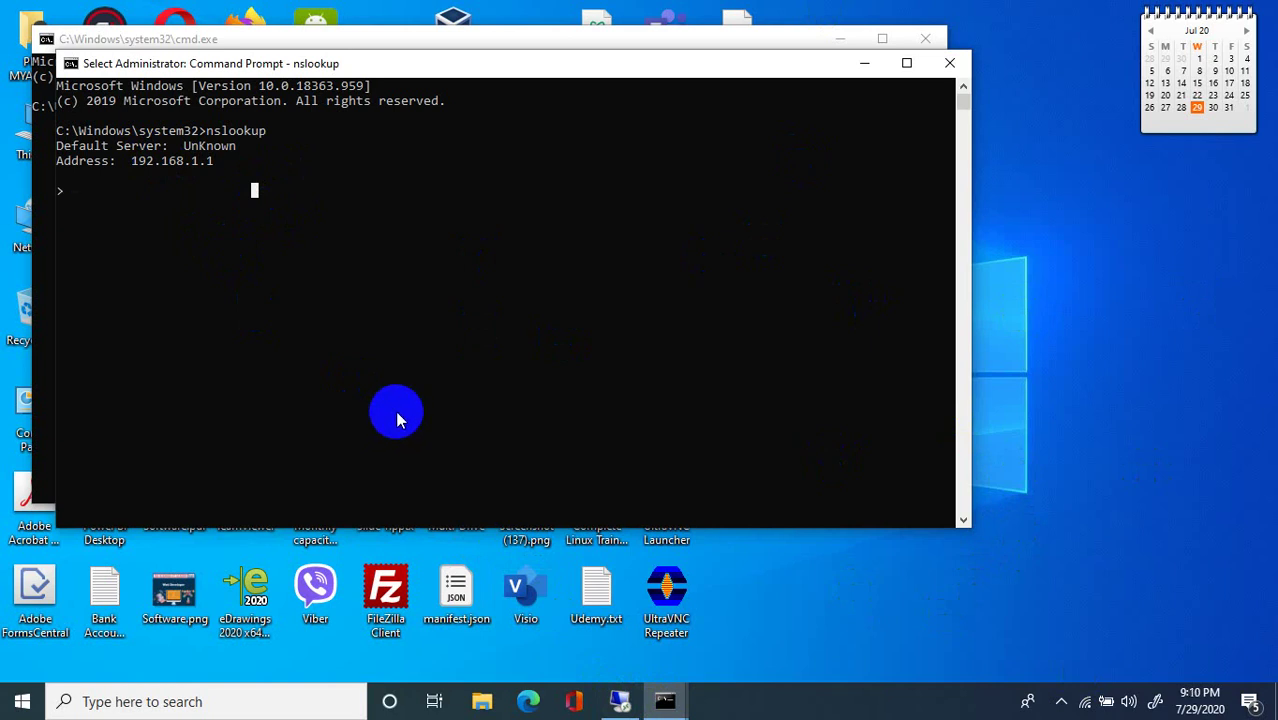
left_click(1020, 437)
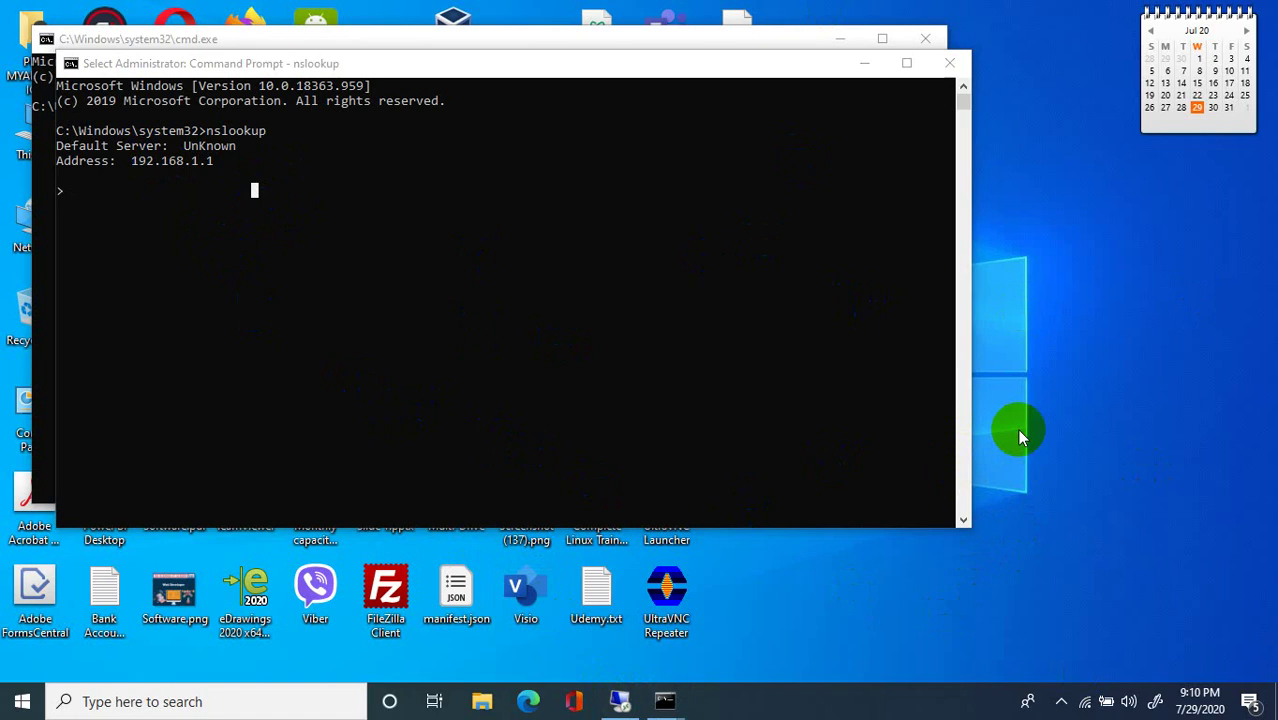
Note 203.81.64.18 and 203.81.64.19 in a new Notepad document, then return to the server.
key("super+r")
type("note")
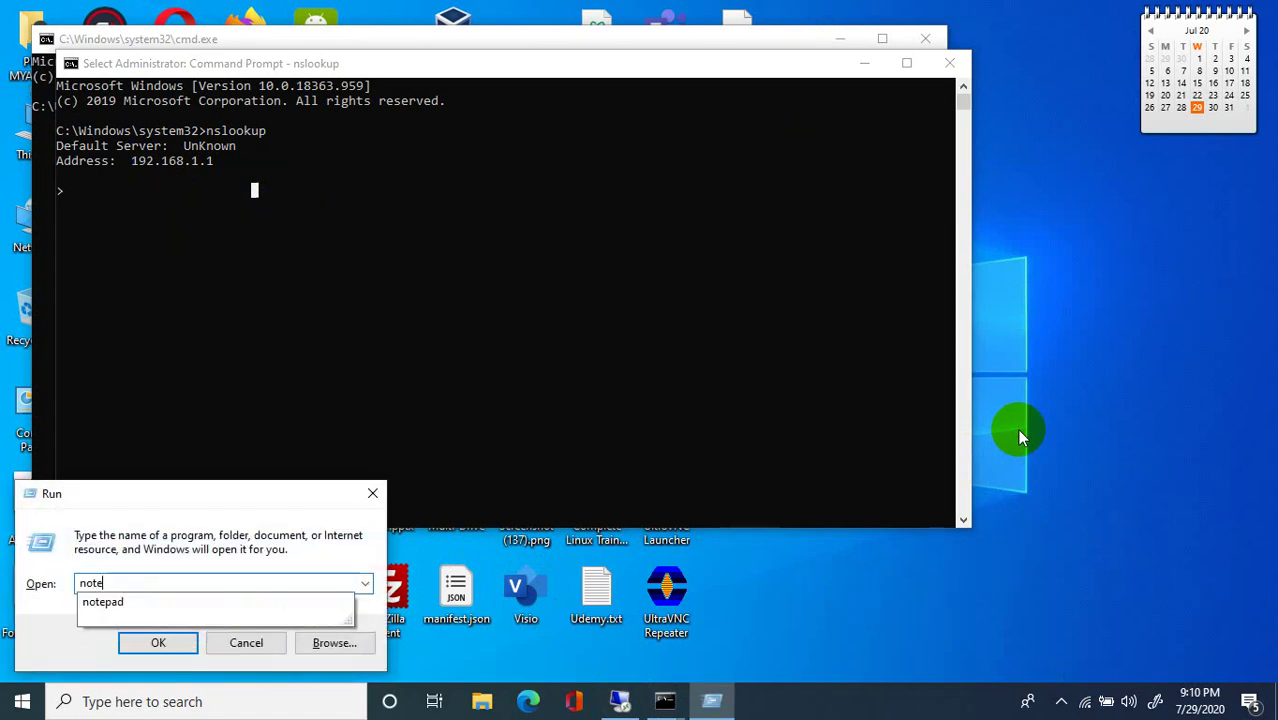
type("pad")
key("Return")
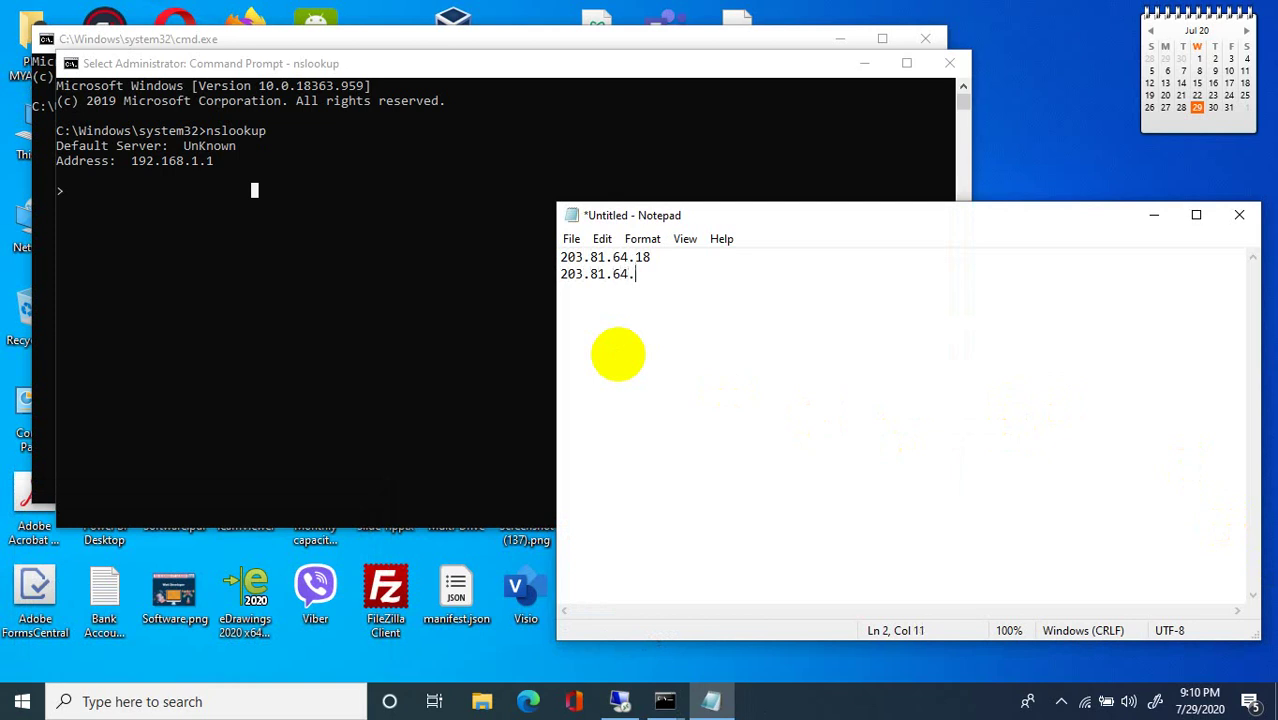
left_click_drag(660, 274, 583, 275)
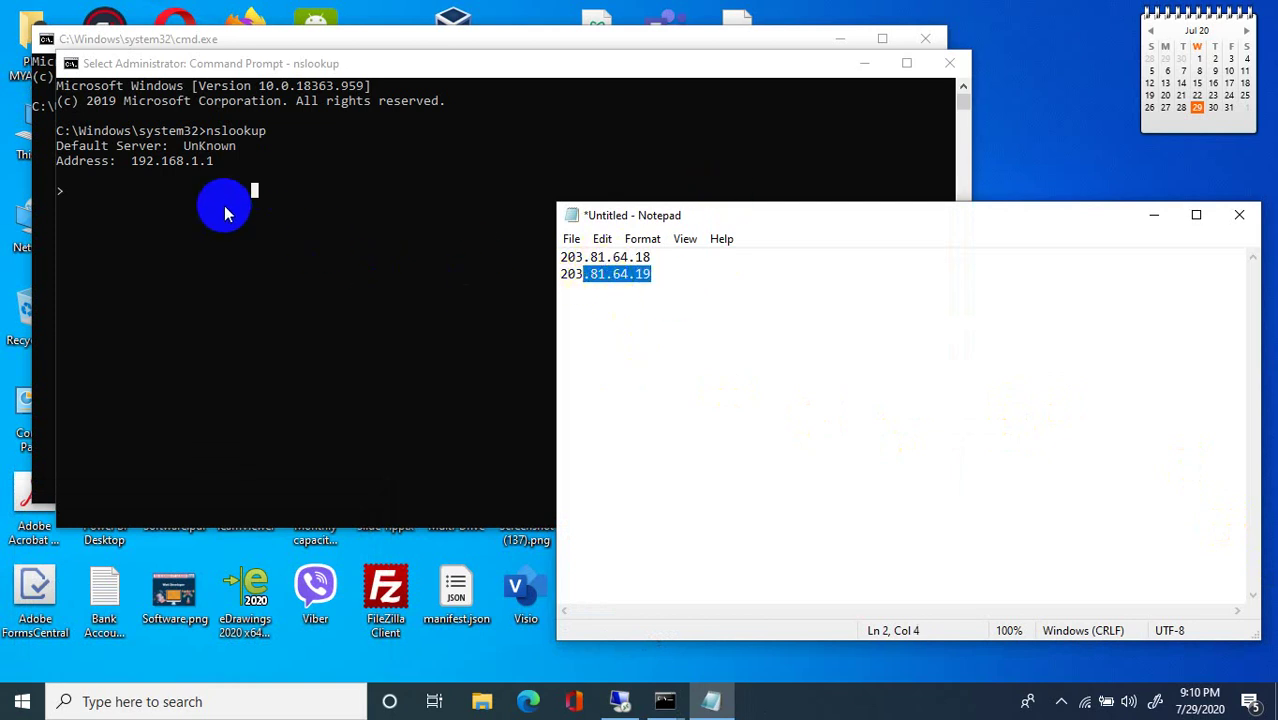
left_click(635, 275)
left_click(280, 207)
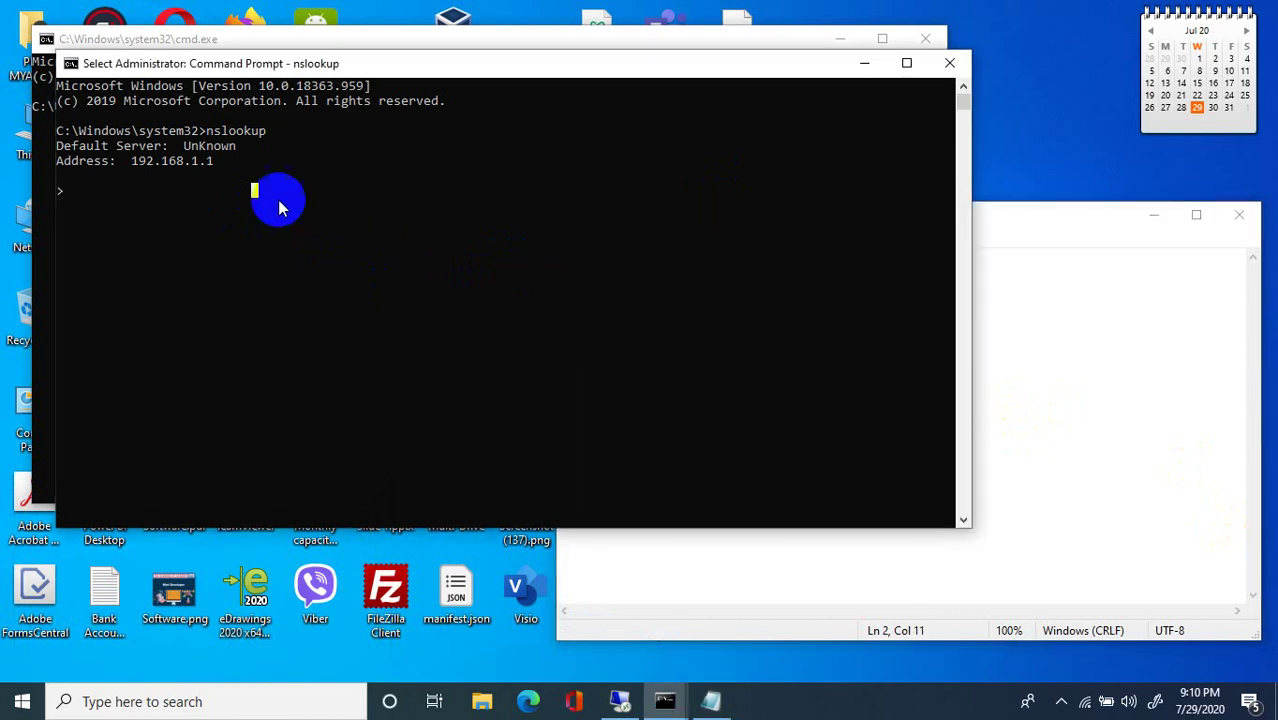
left_click_drag(234, 163, 208, 172)
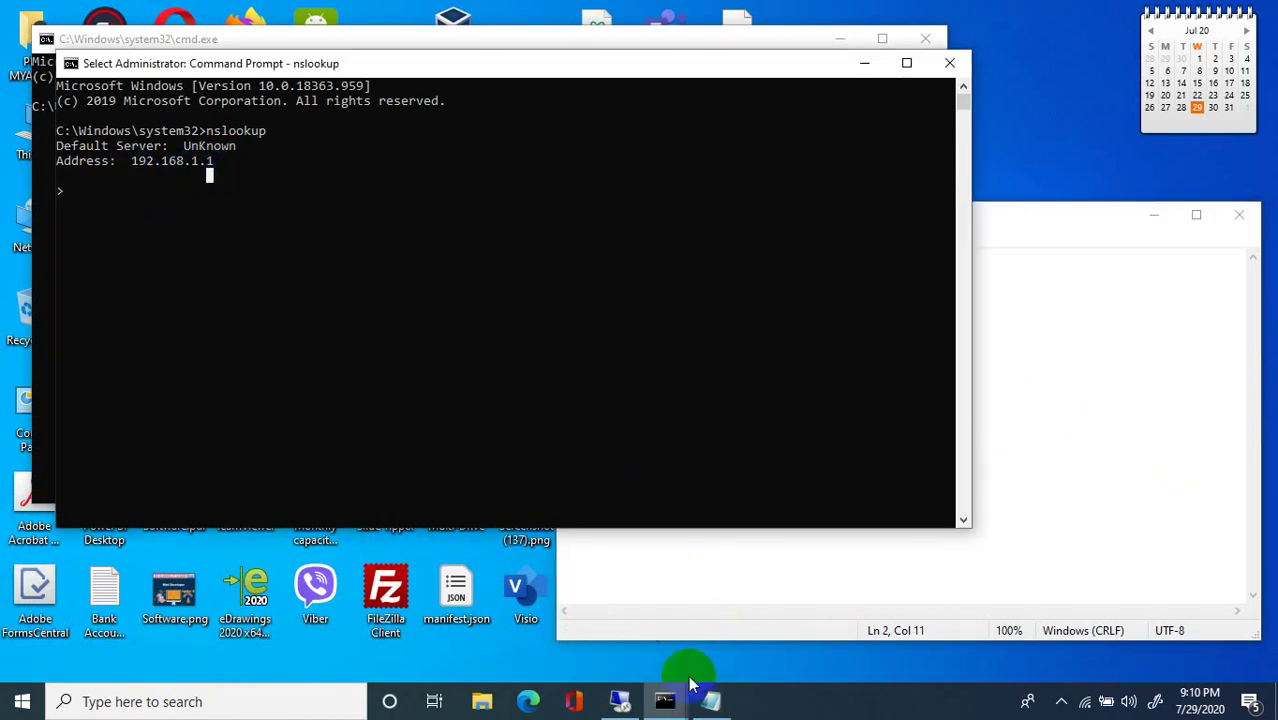
mouse_move(627, 710)
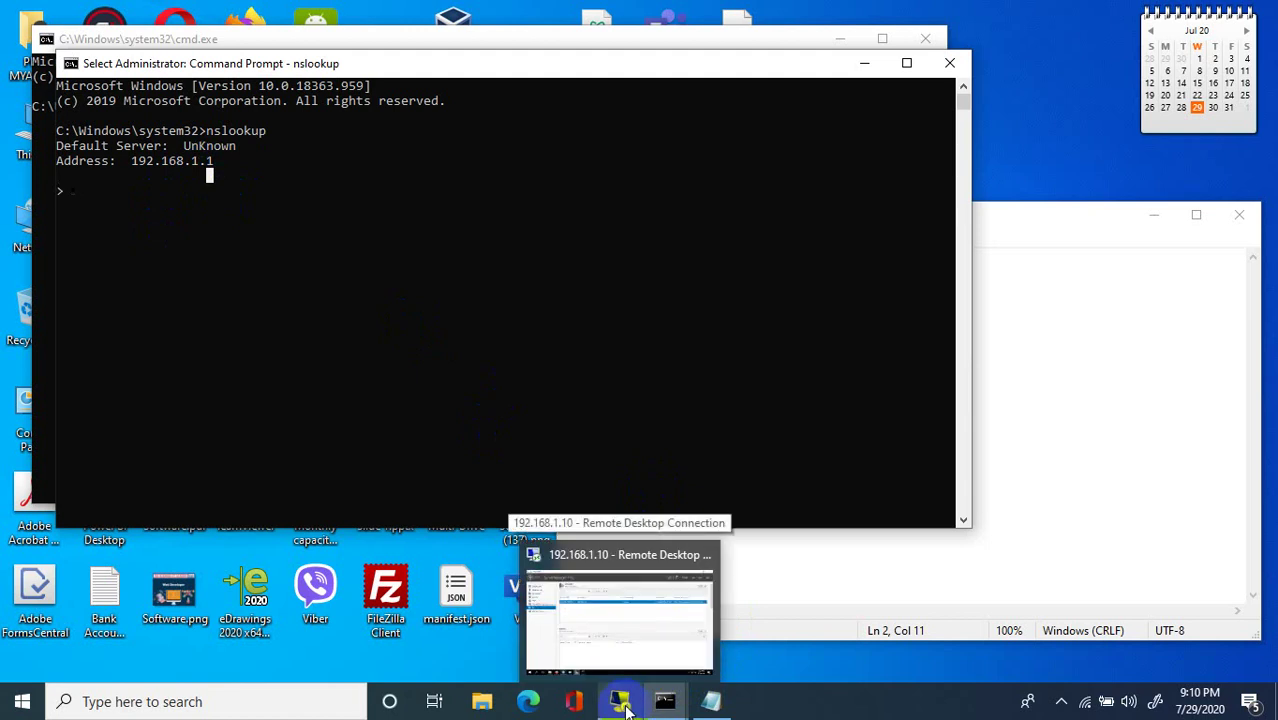
left_click(624, 706)
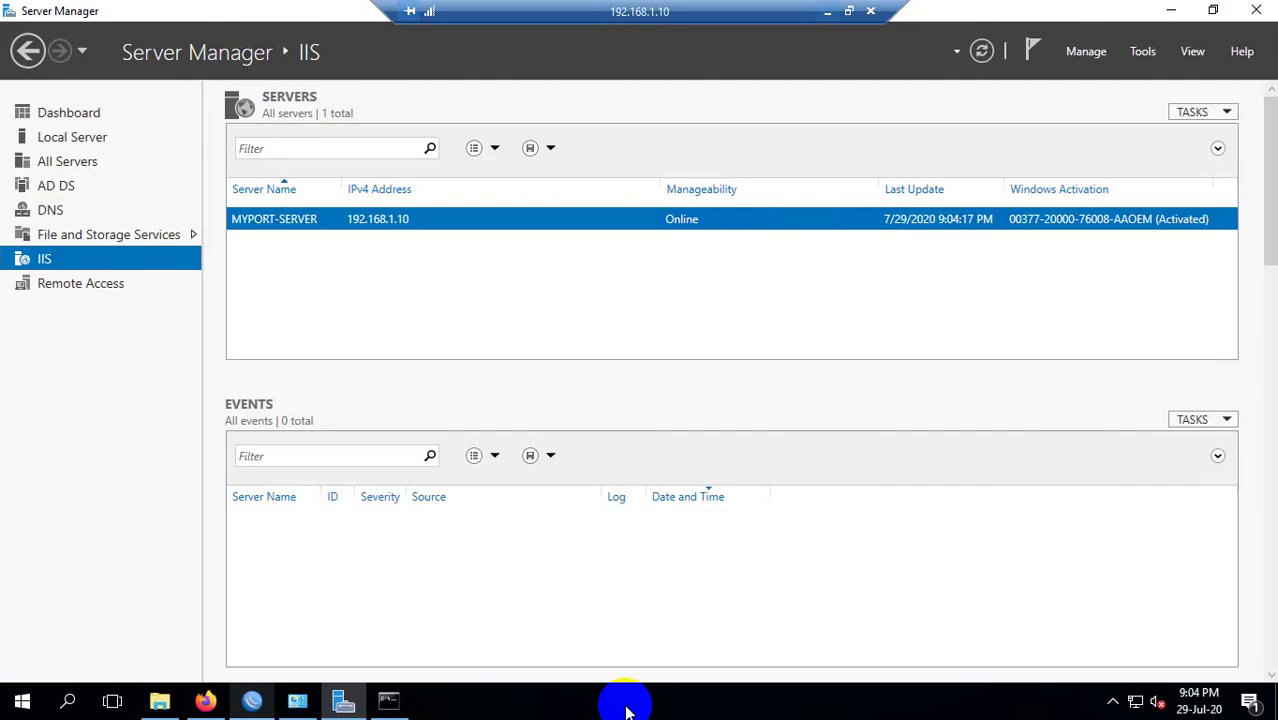
Review the WinBox IP DNS settings with servers 8.8.8.8 and 8.8.4.4, then close with OK.
left_click(256, 704)
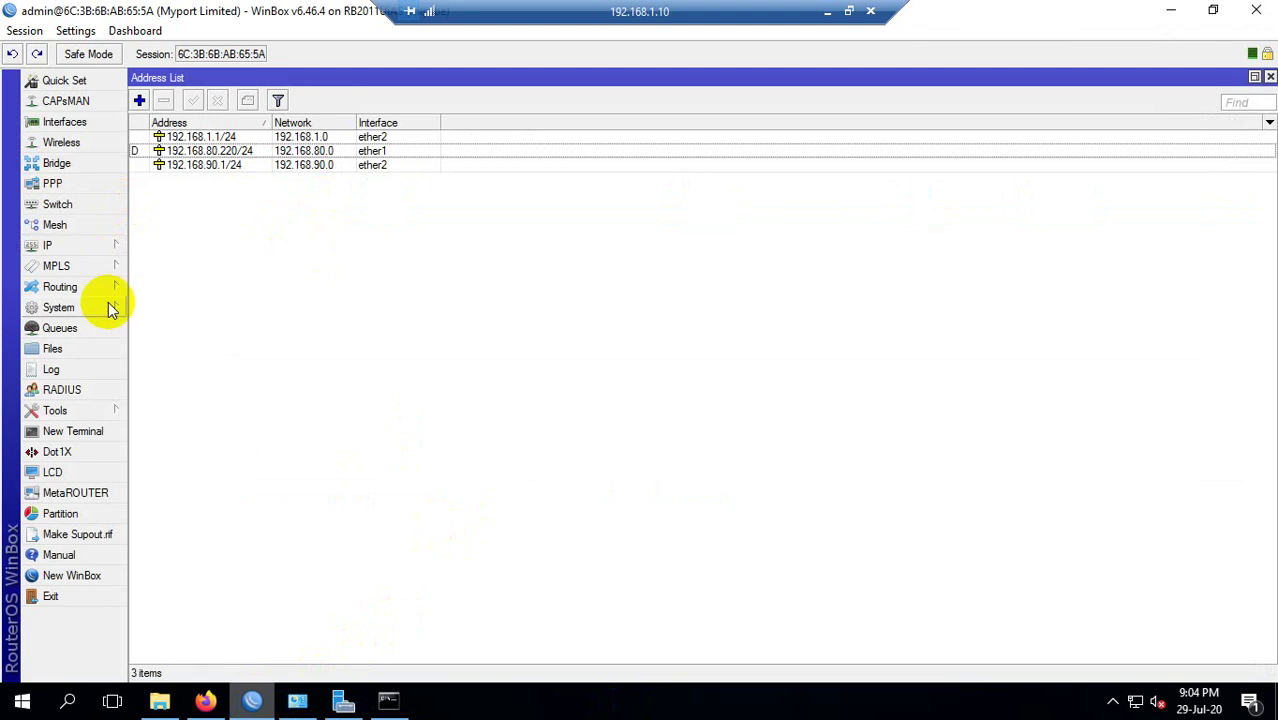
left_click(48, 247)
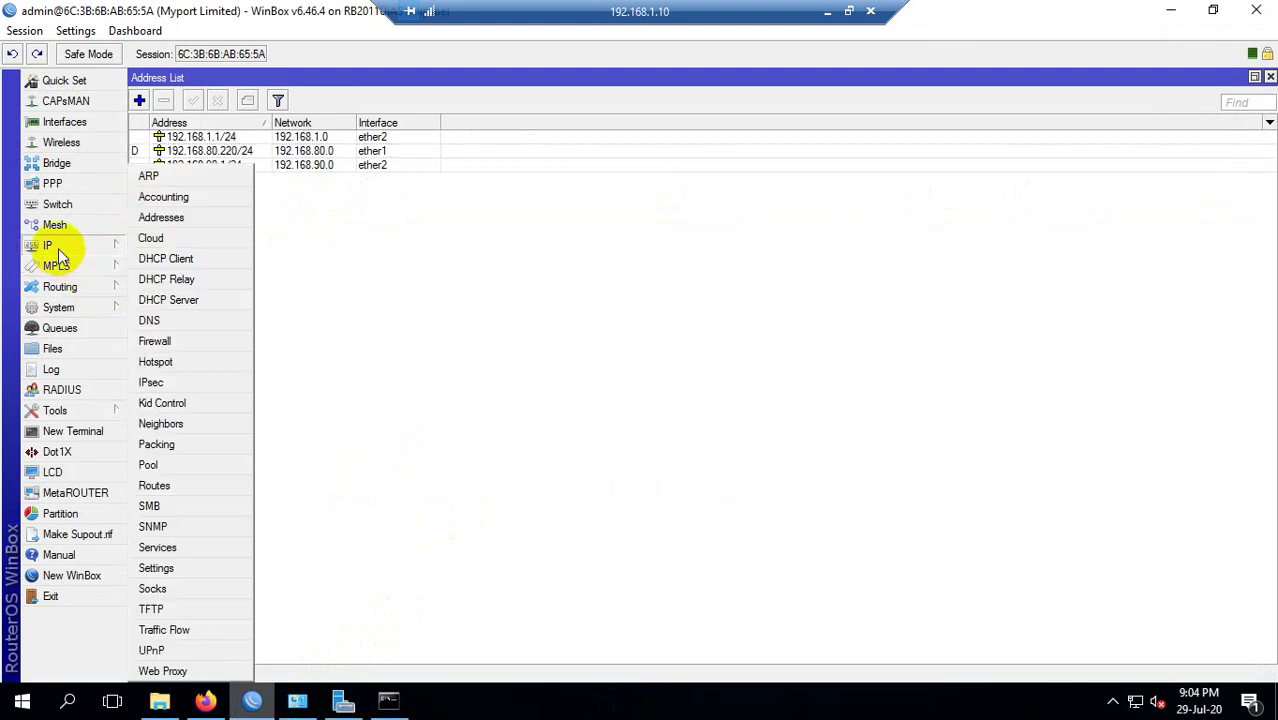
left_click(160, 324)
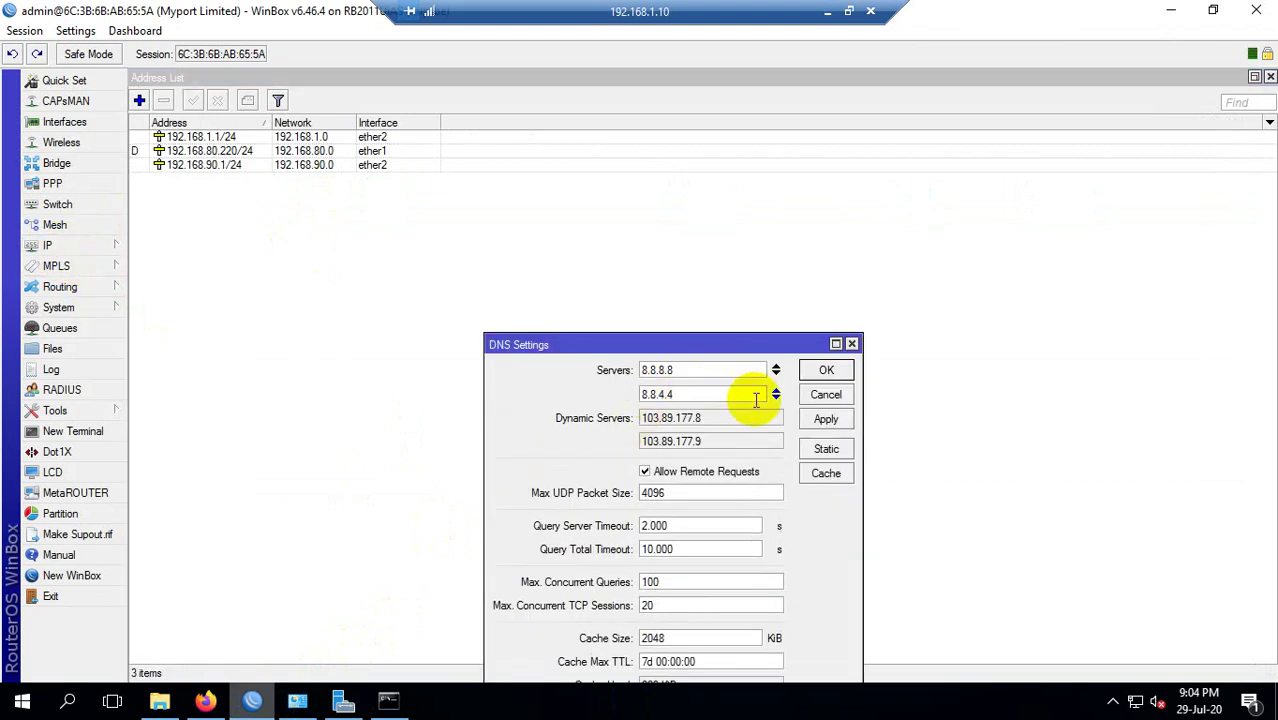
left_click_drag(699, 421, 599, 418)
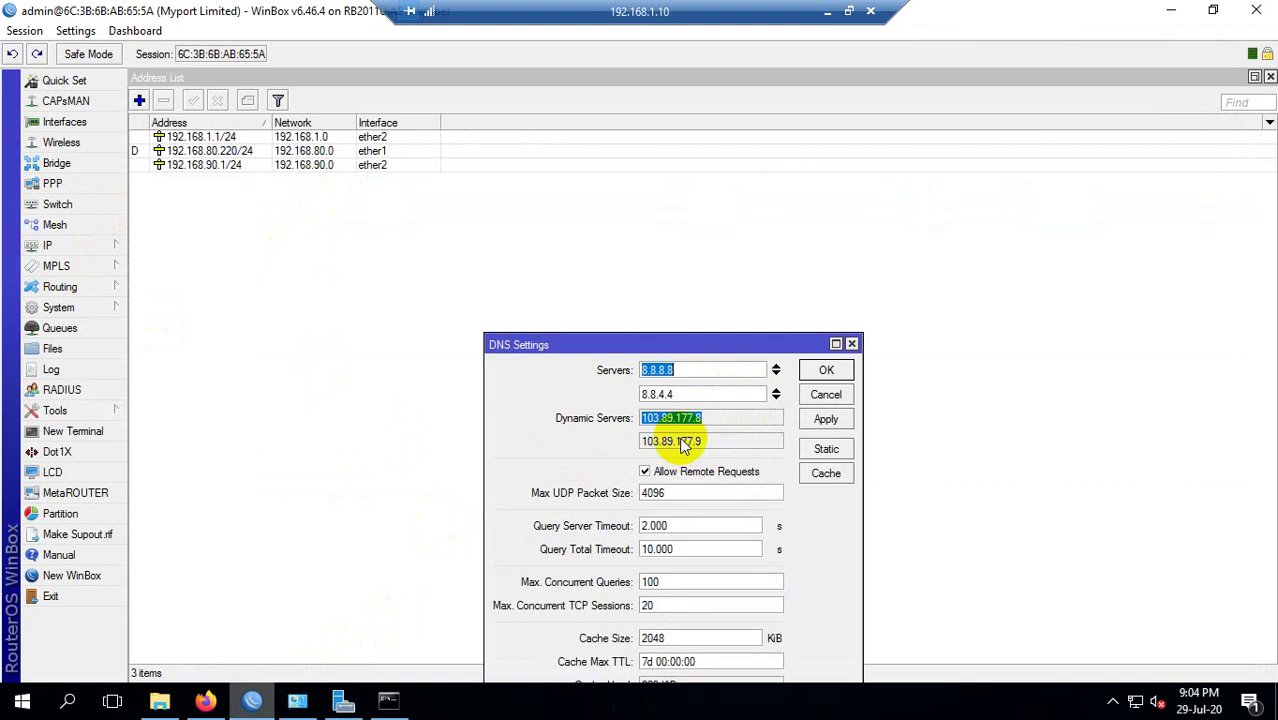
left_click(826, 371)
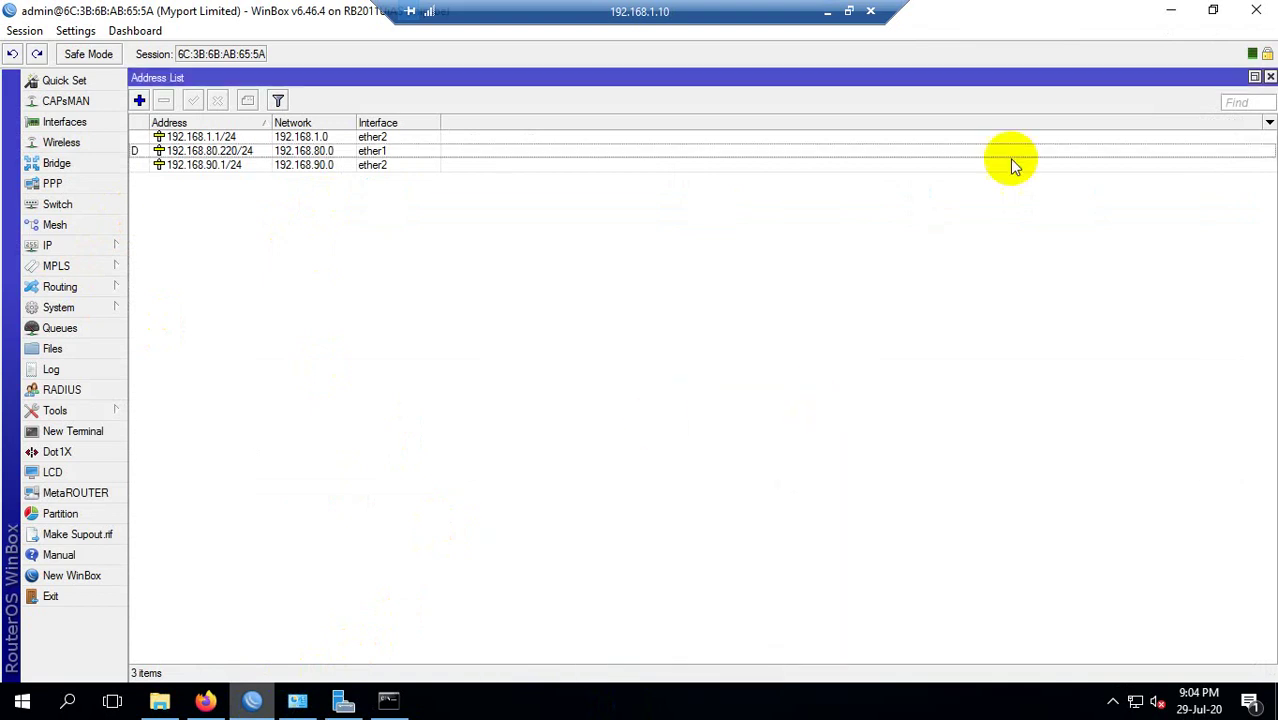
Minimize WinBox and reposition the server's nslookup console showing default server 8.8.8.8.
left_click(1170, 10)
left_click(392, 696)
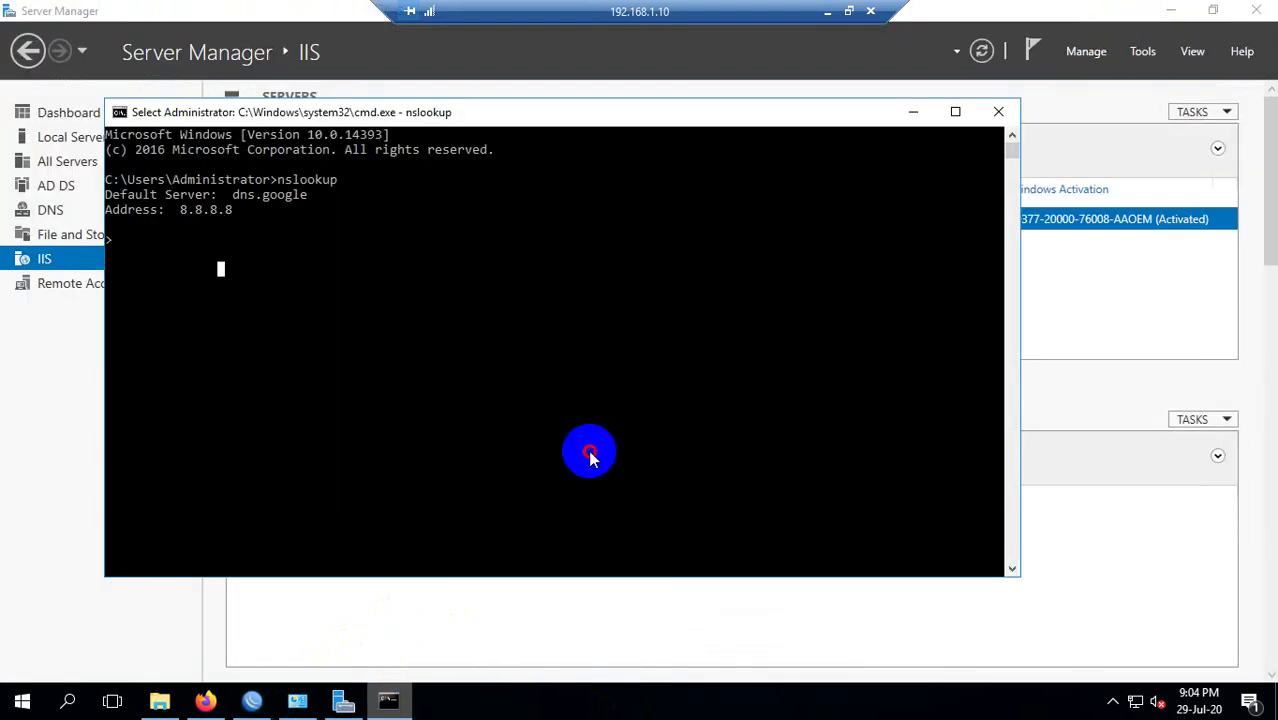
left_click_drag(268, 208, 194, 216)
left_click(184, 212)
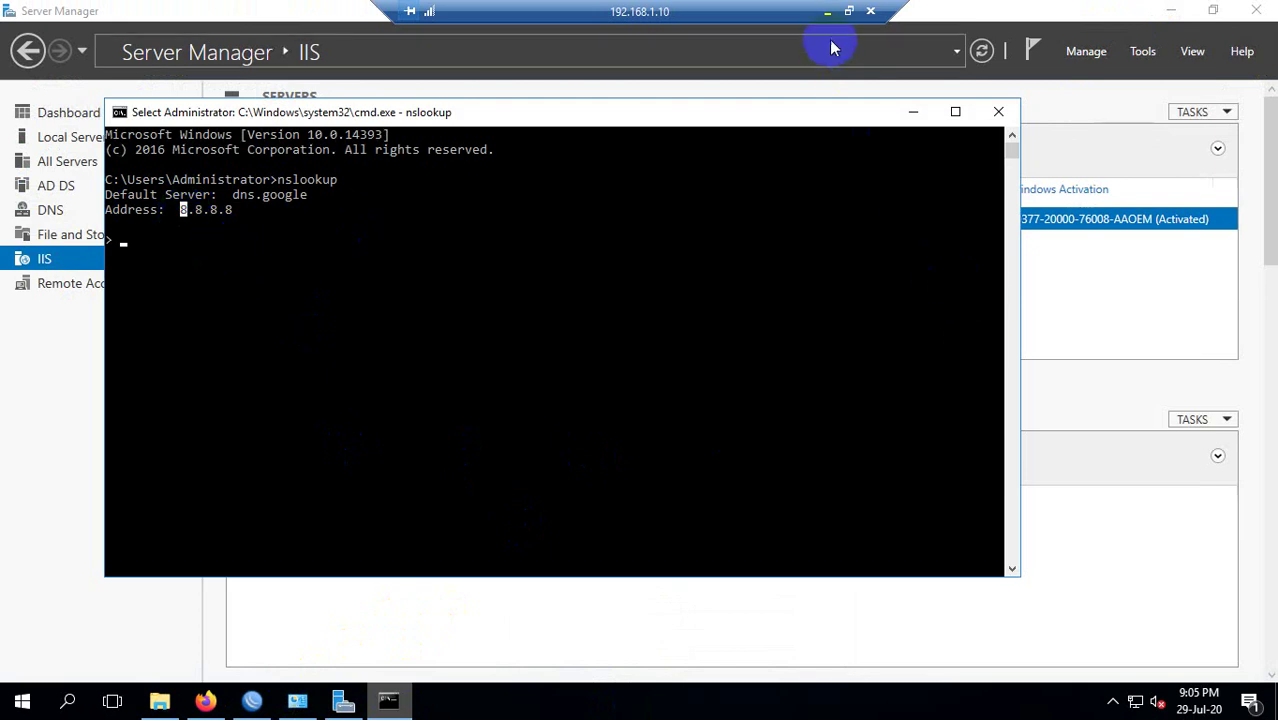
left_click_drag(485, 112, 624, 109)
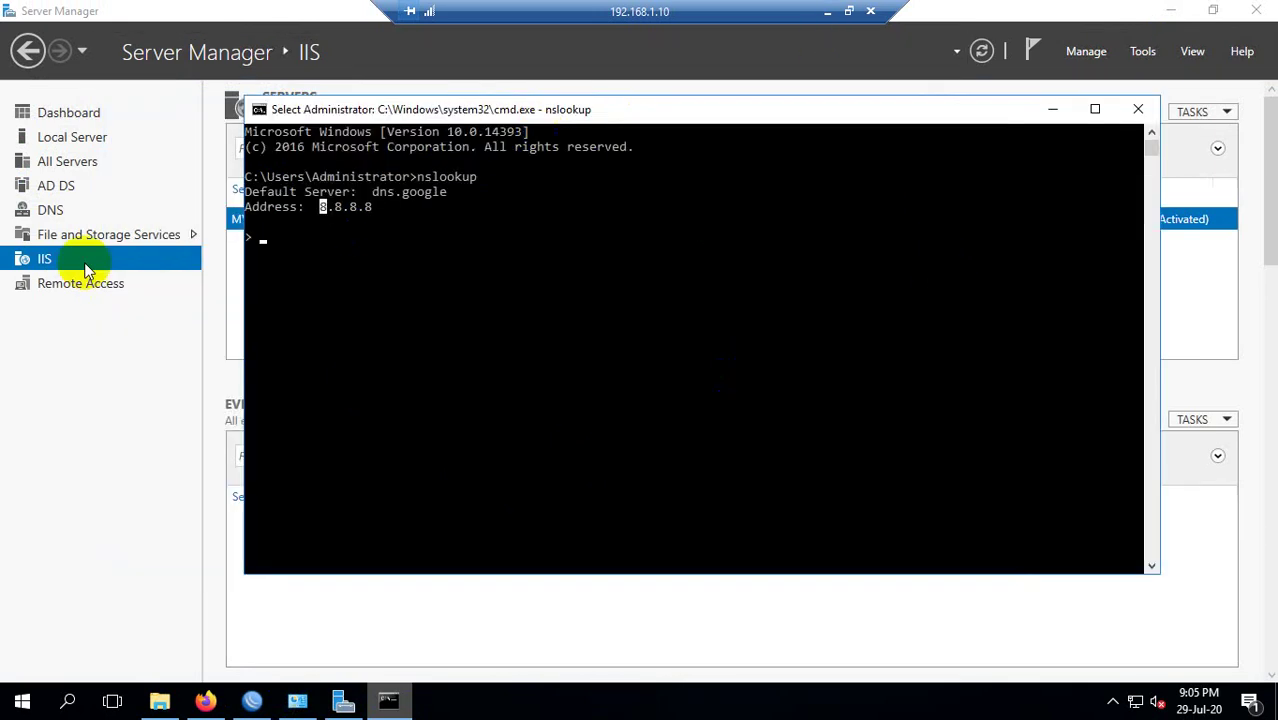
left_click(346, 331)
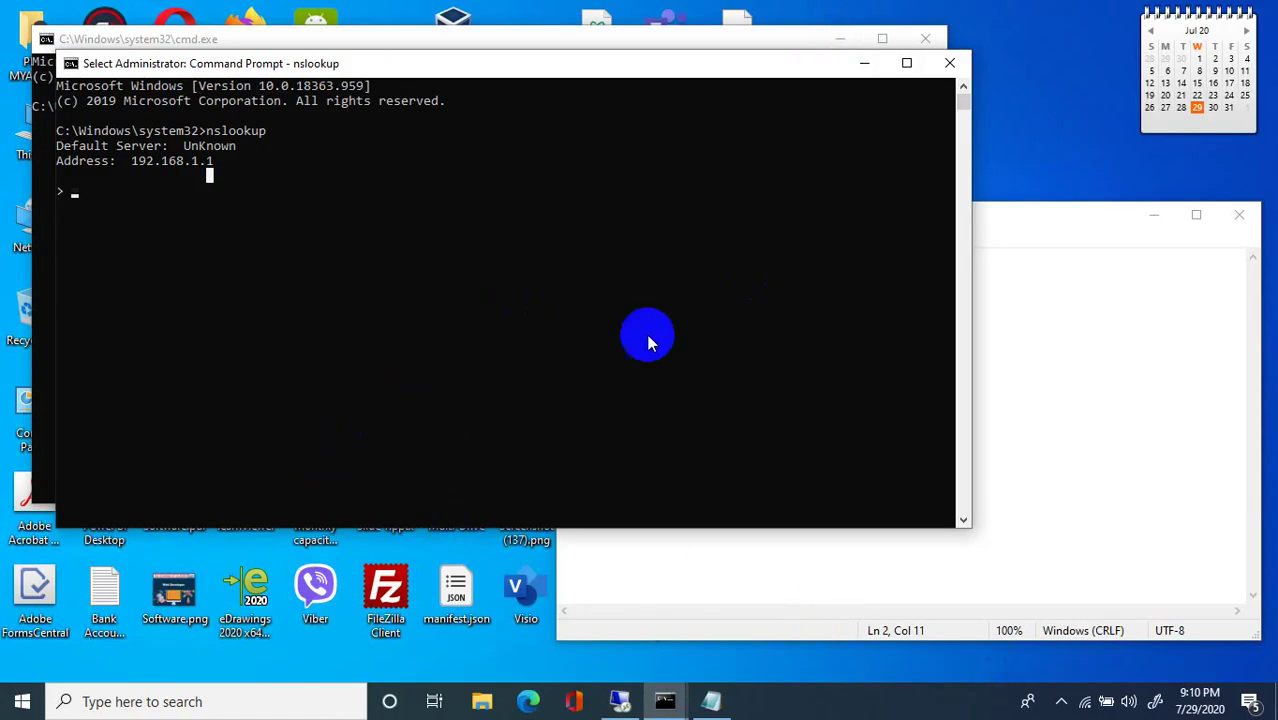
Refresh the desktop and run an nslookup of google.com in the local console.
right_click(1021, 108)
left_click(1048, 163)
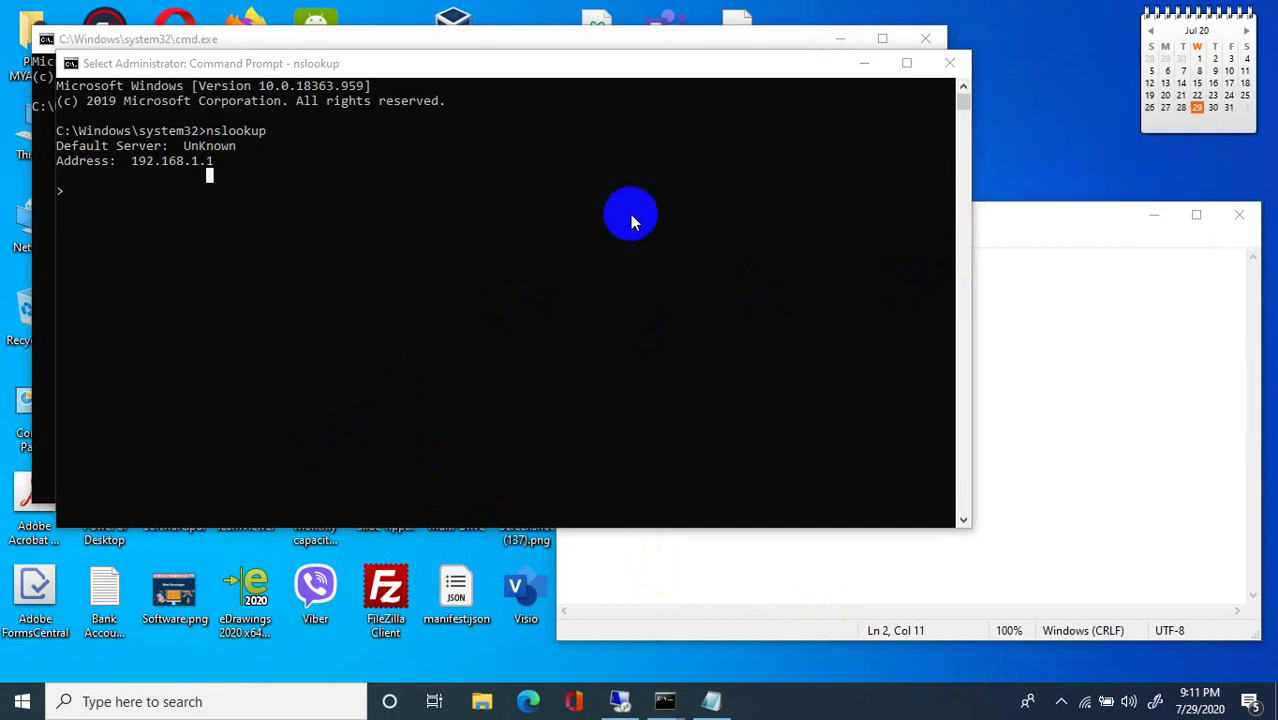
left_click(632, 215)
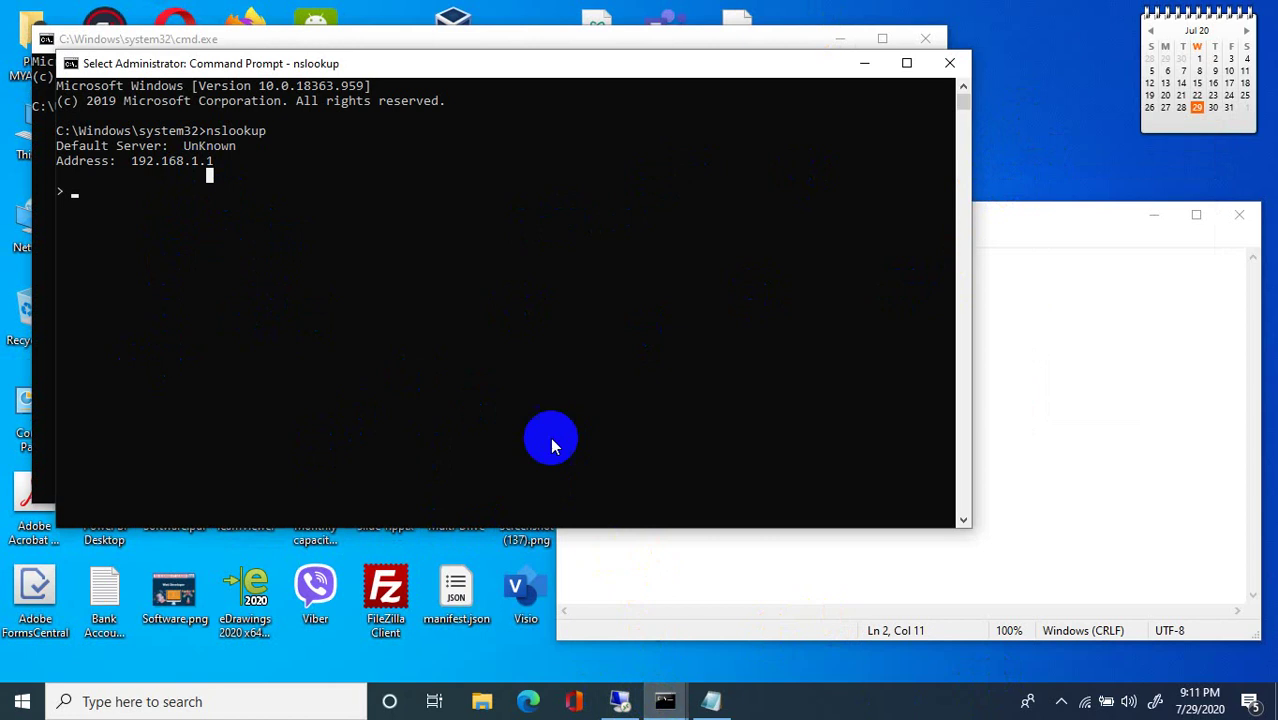
left_click(542, 408)
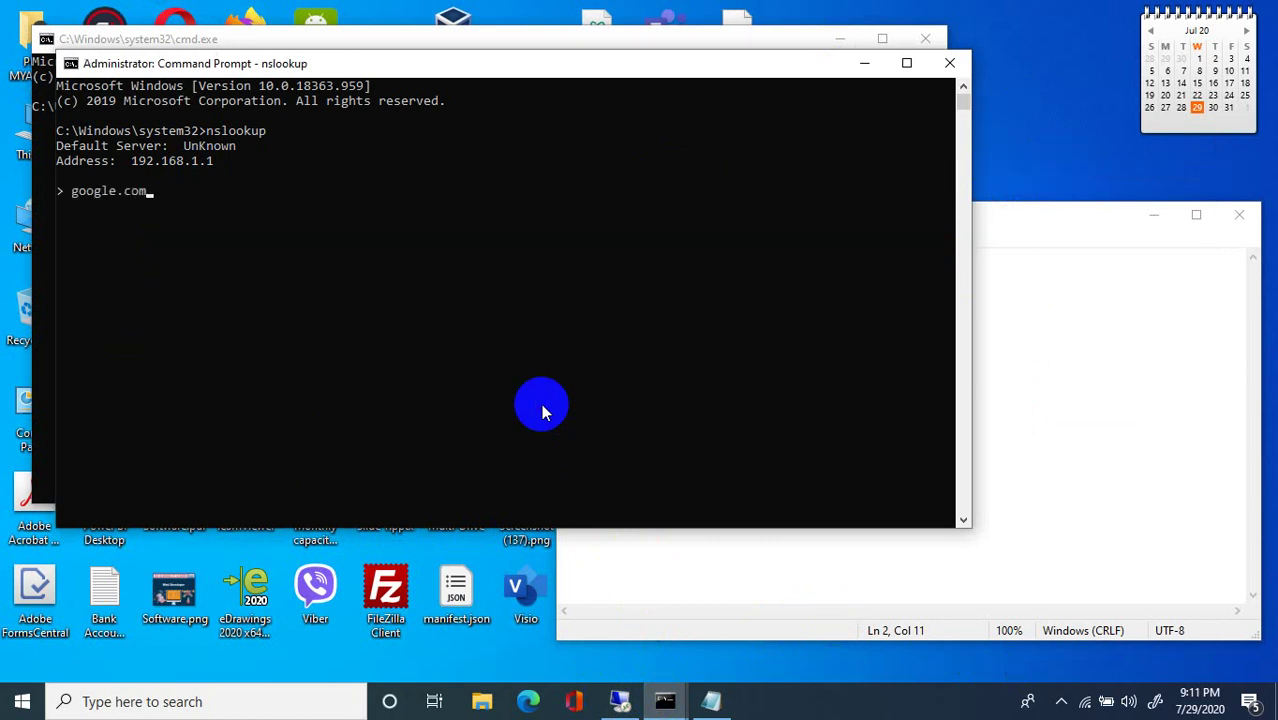
type("google.com")
key("Return")
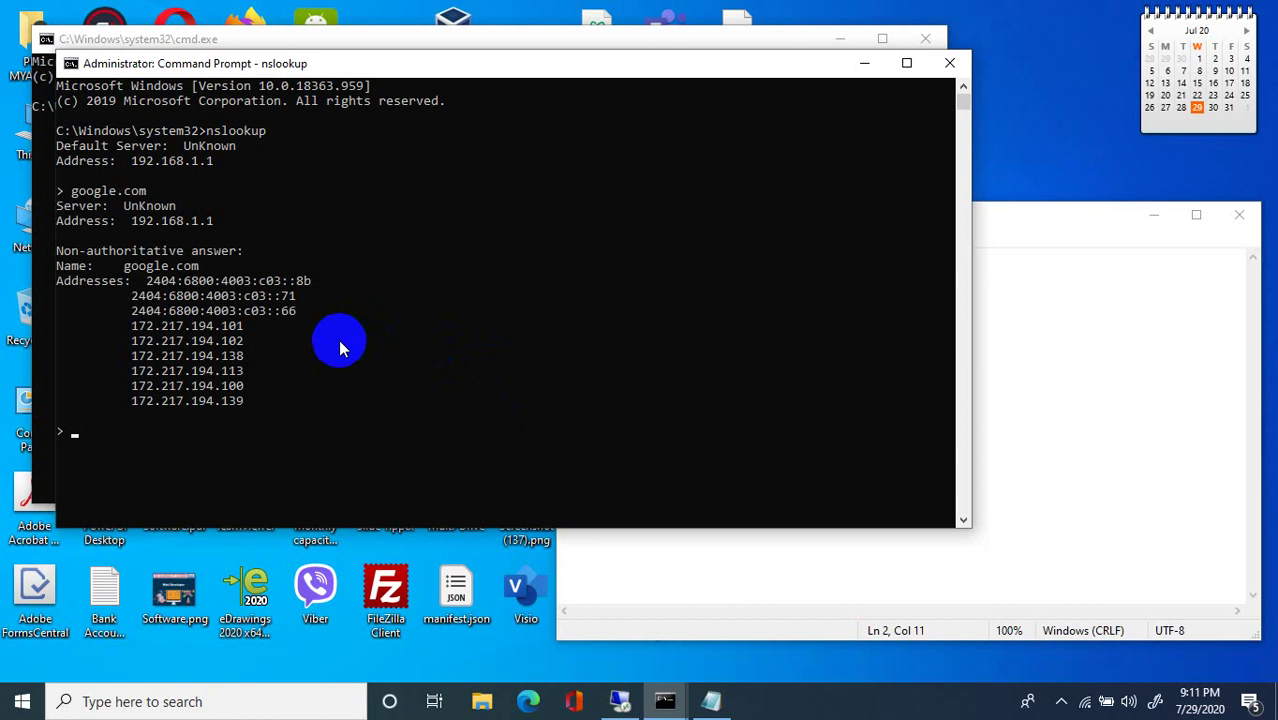
Highlight the answering server UnKnown at 192.168.1.1 and a returned google.com address.
left_click_drag(117, 370, 183, 372)
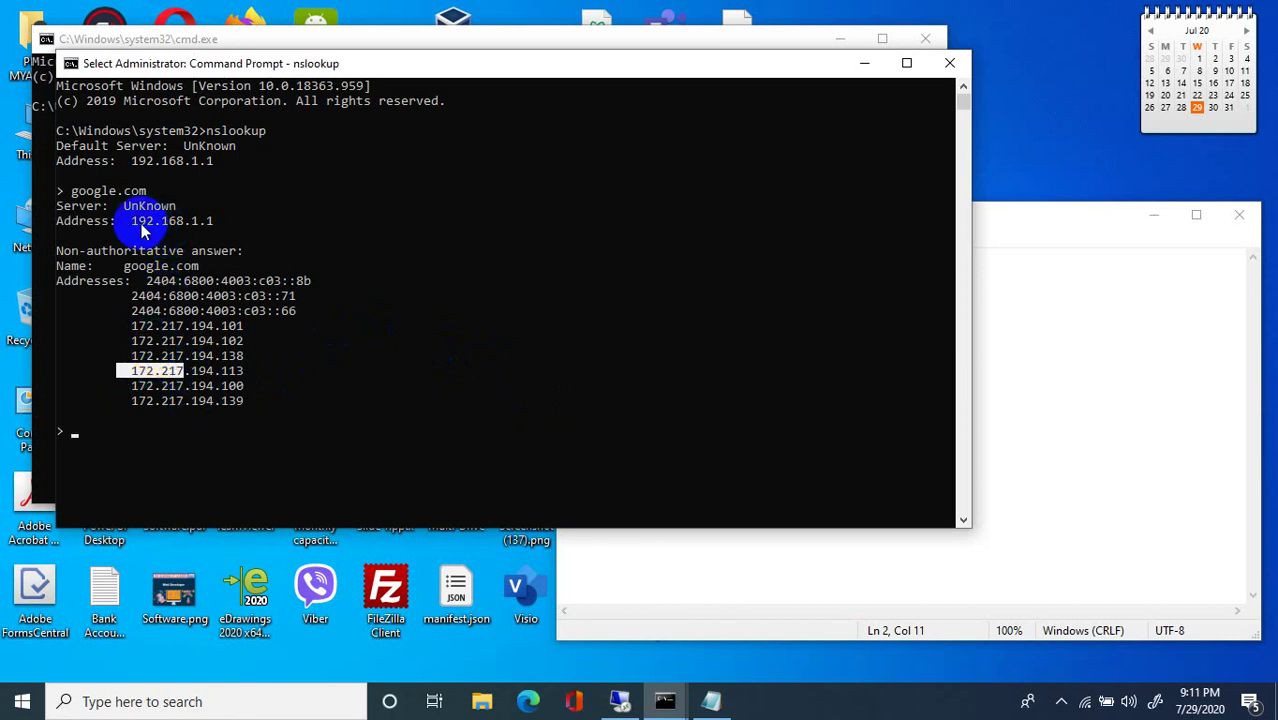
left_click_drag(218, 220, 14, 200)
left_click(165, 205)
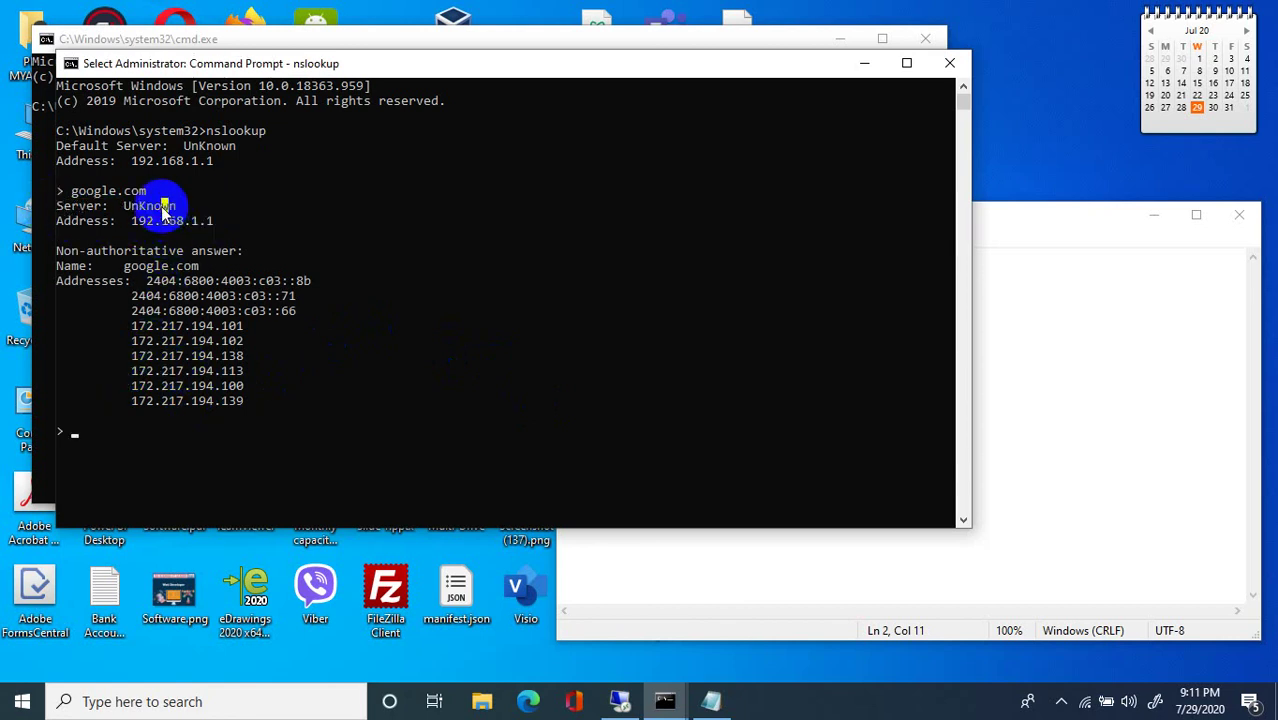
left_click_drag(118, 205, 182, 213)
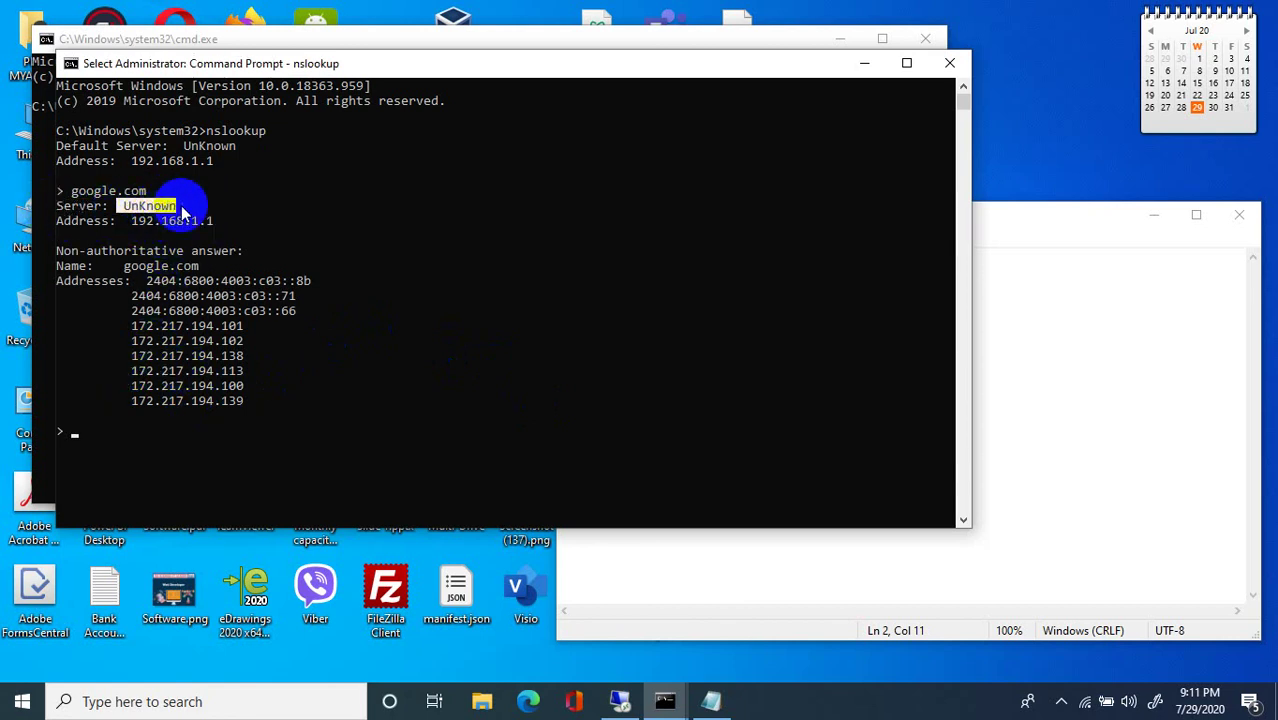
left_click(619, 701)
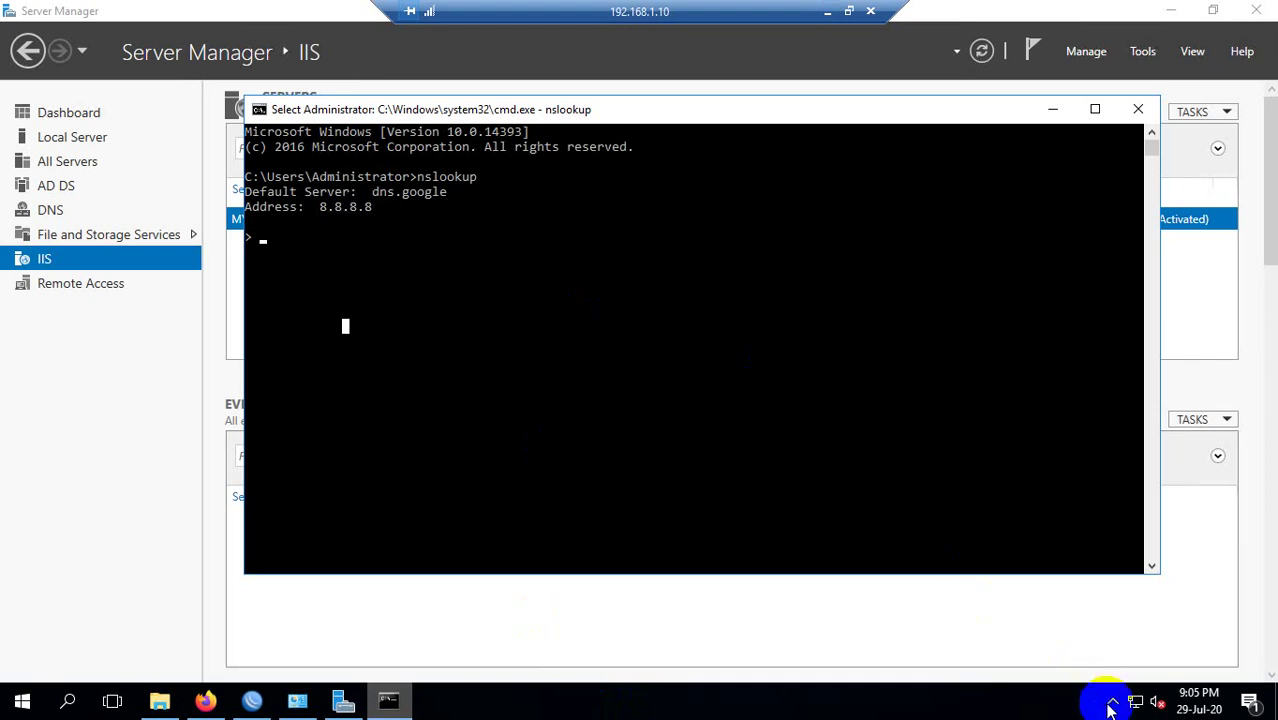
left_click(826, 12)
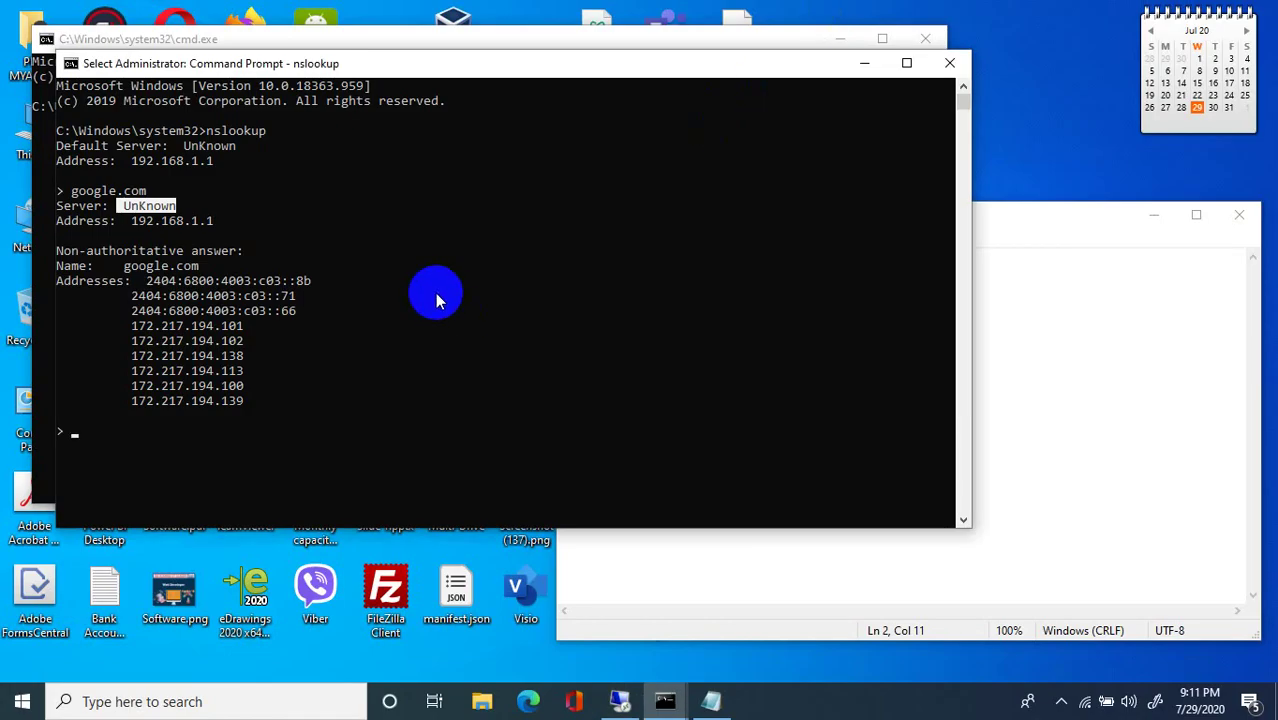
Point out the 192.168.1.1 server address and the returned google.com address rows.
double_click(168, 221)
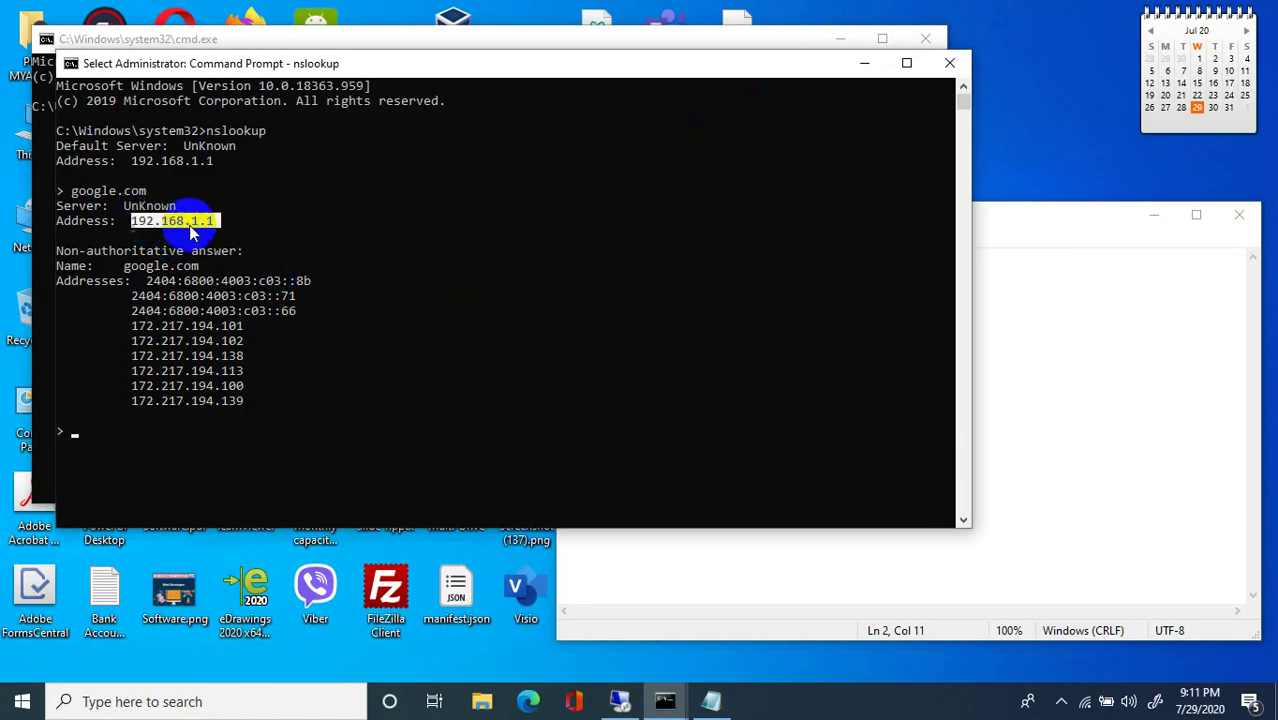
left_click(195, 284)
left_click_drag(200, 322, 243, 337)
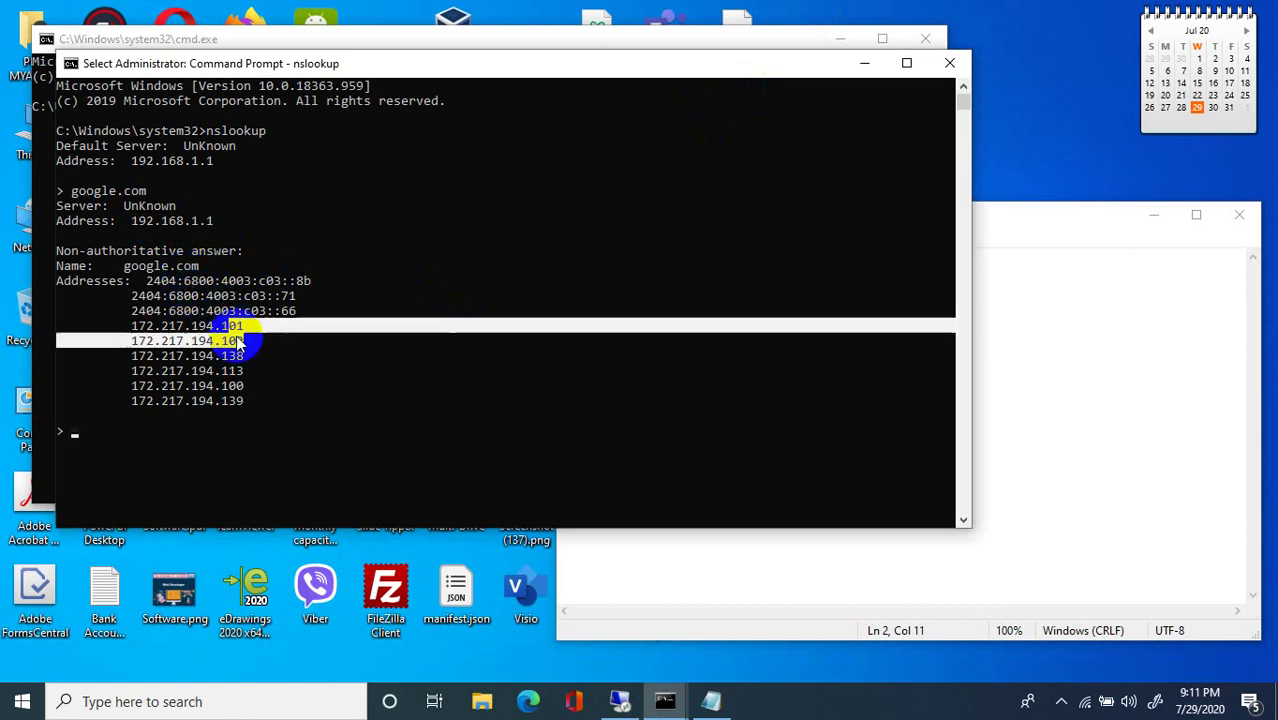
left_click(226, 430)
scroll(318, 305, "down", 2)
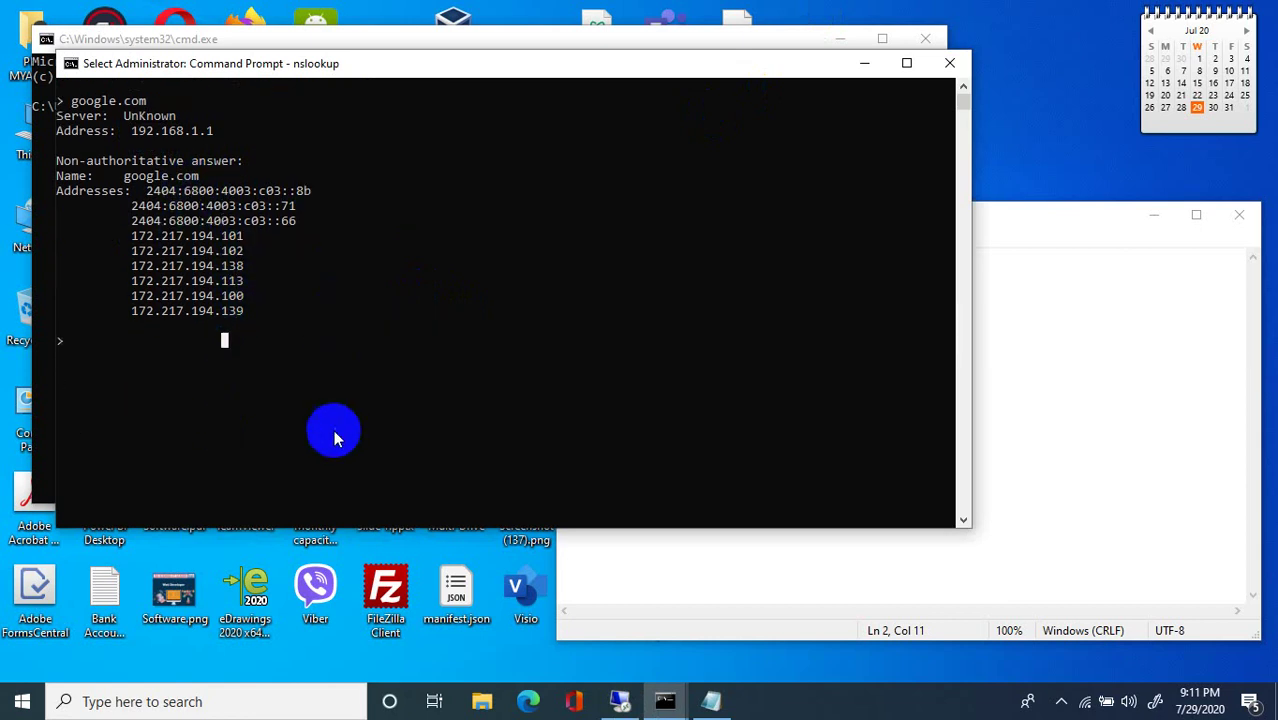
left_click_drag(134, 266, 258, 288)
left_click(226, 325)
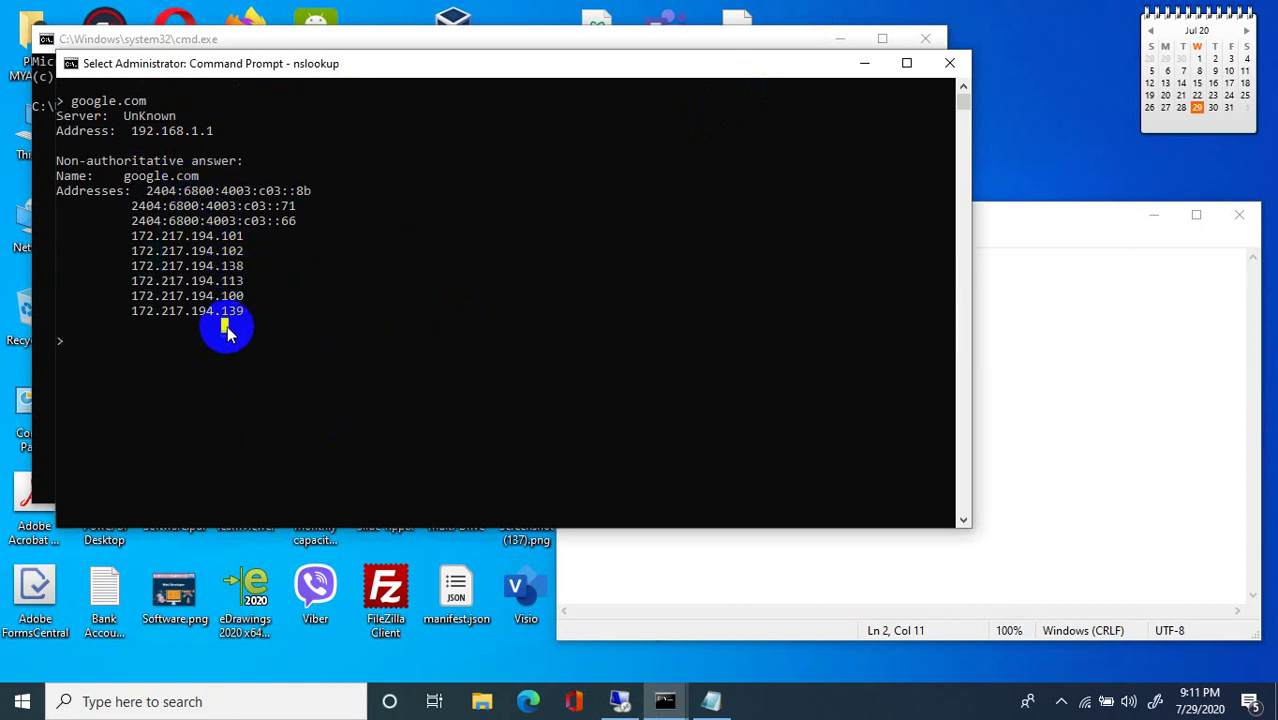
scroll(228, 329, "up", 2)
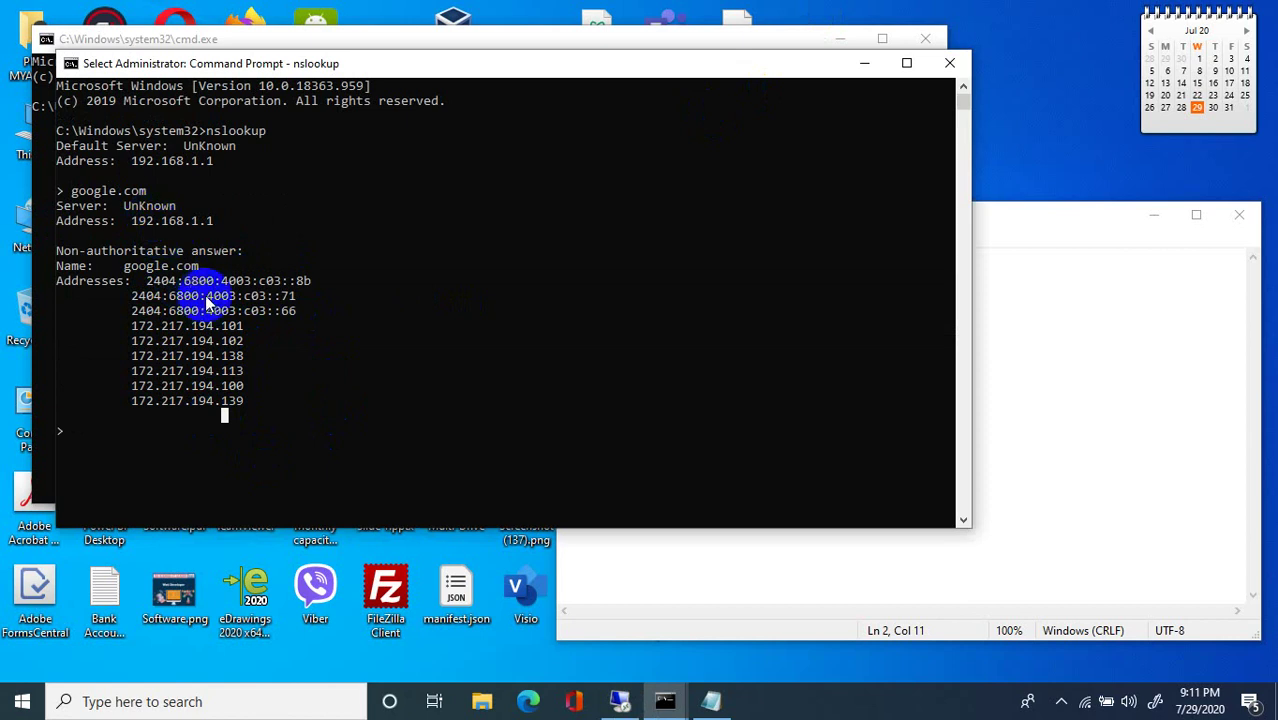
Run the facebook.com lookup in nslookup and highlight its query line.
type("facebook.com")
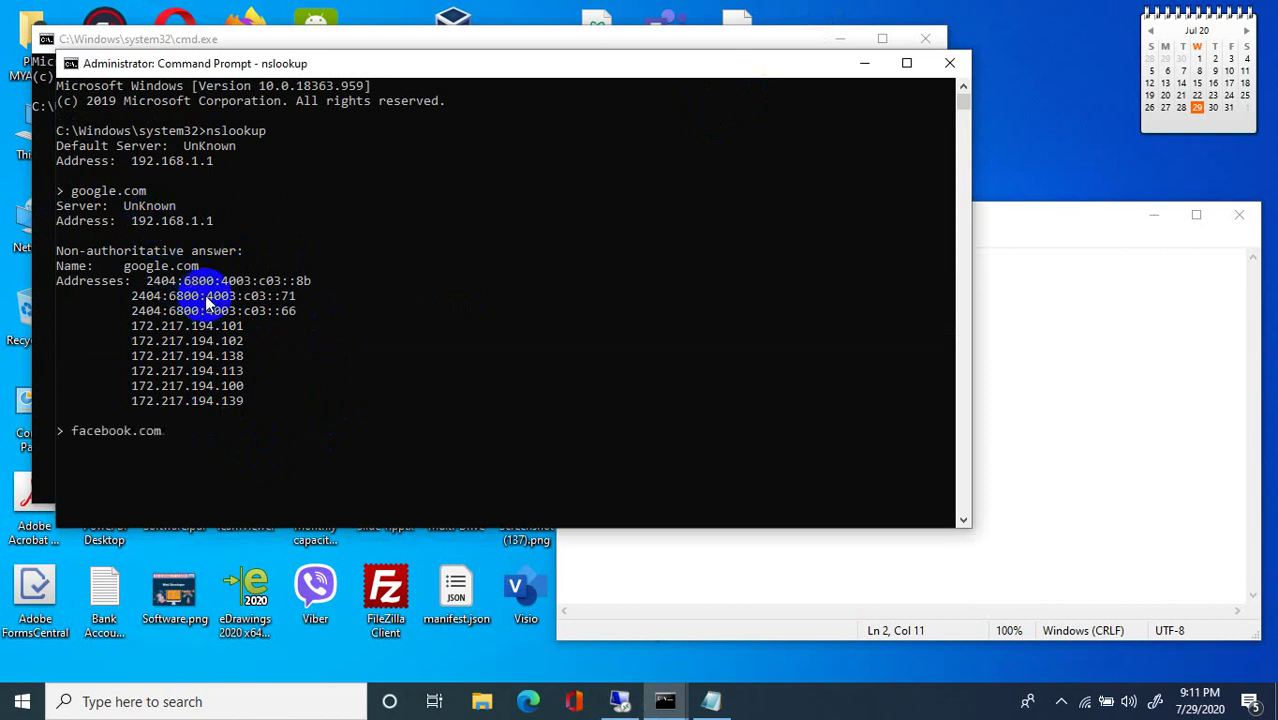
key("Return")
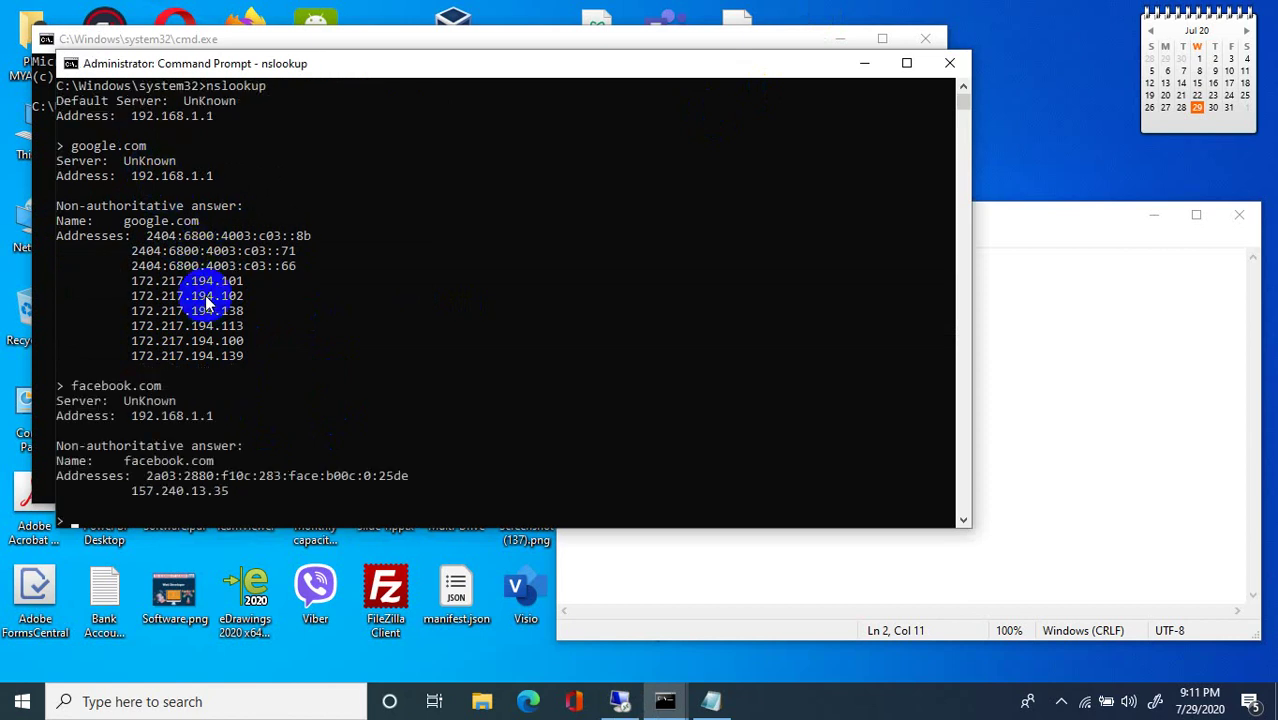
scroll(114, 456, "down", 1)
left_click(150, 348)
left_click(104, 345)
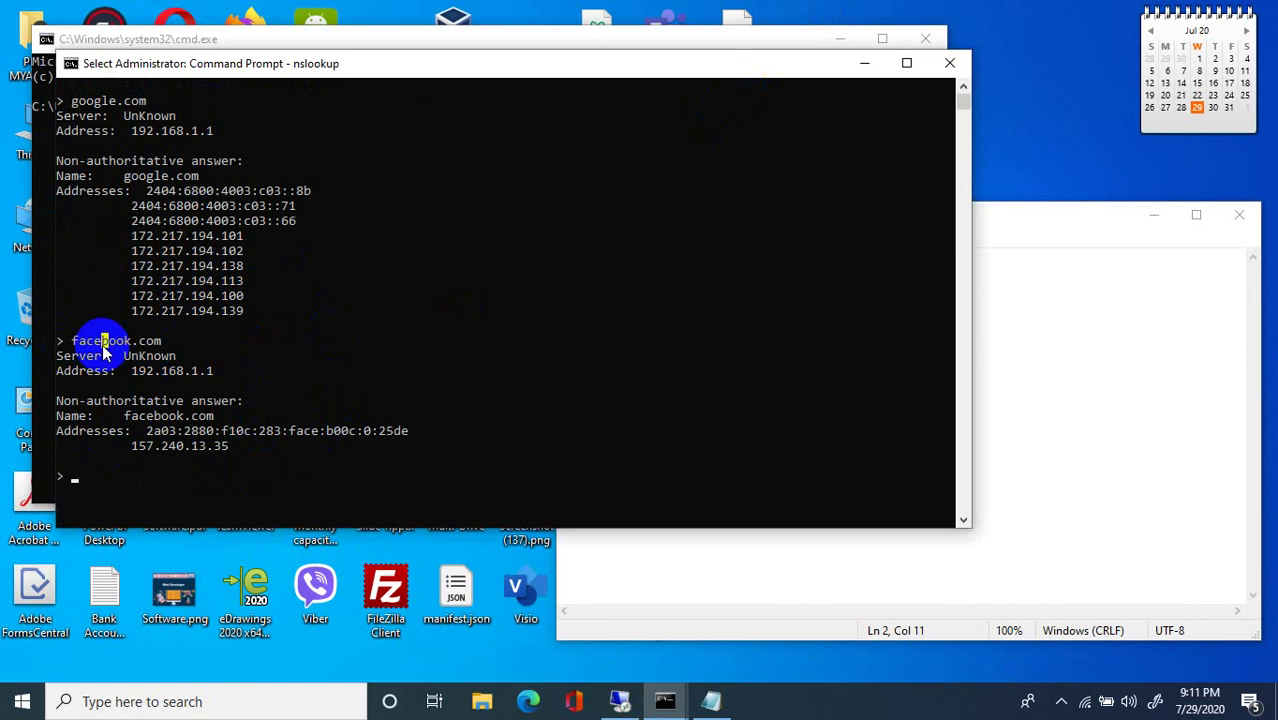
left_click_drag(160, 342, 92, 347)
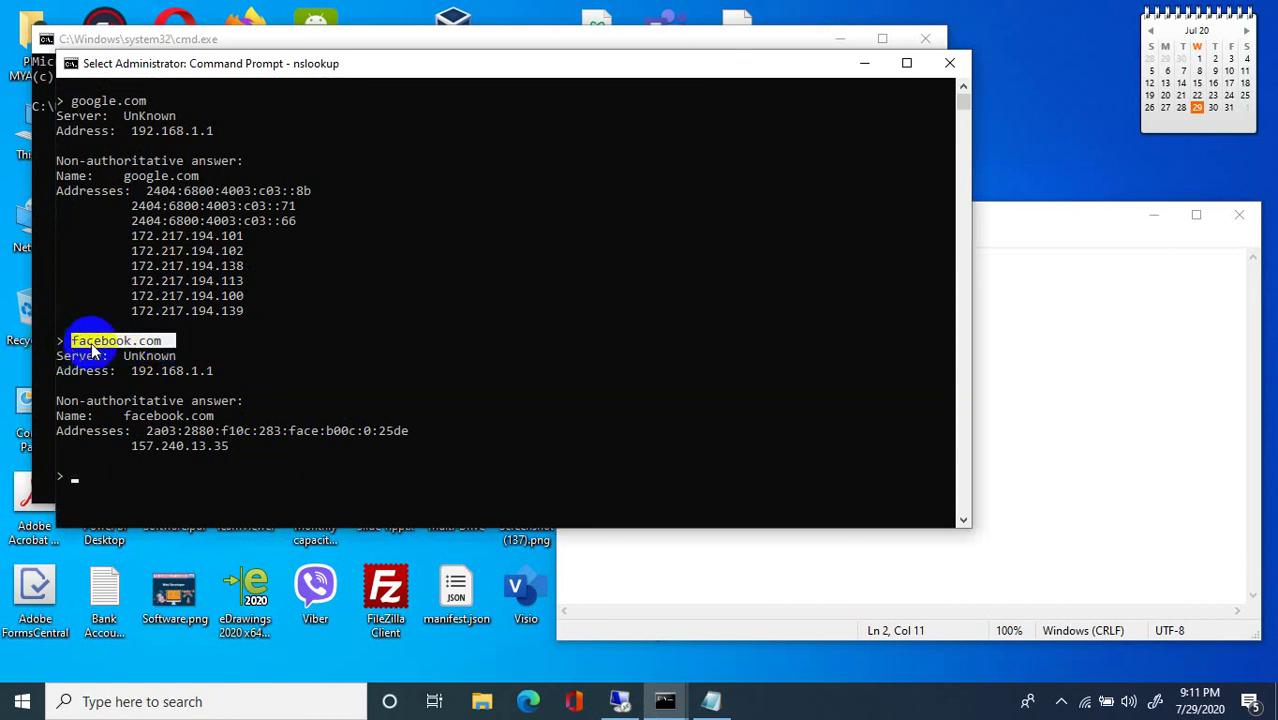
Highlight and copy facebook.com's IPv4 address 157.240.13.35.
left_click_drag(177, 343, 80, 338)
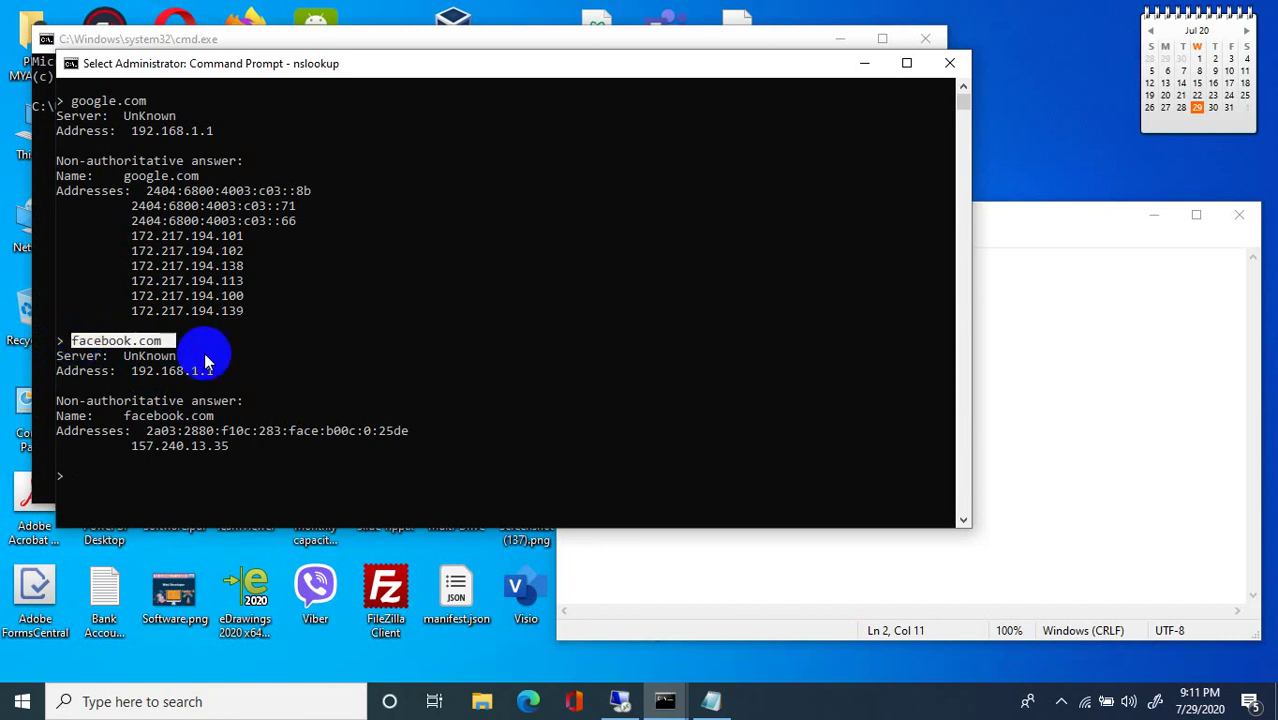
left_click_drag(205, 296, 169, 296)
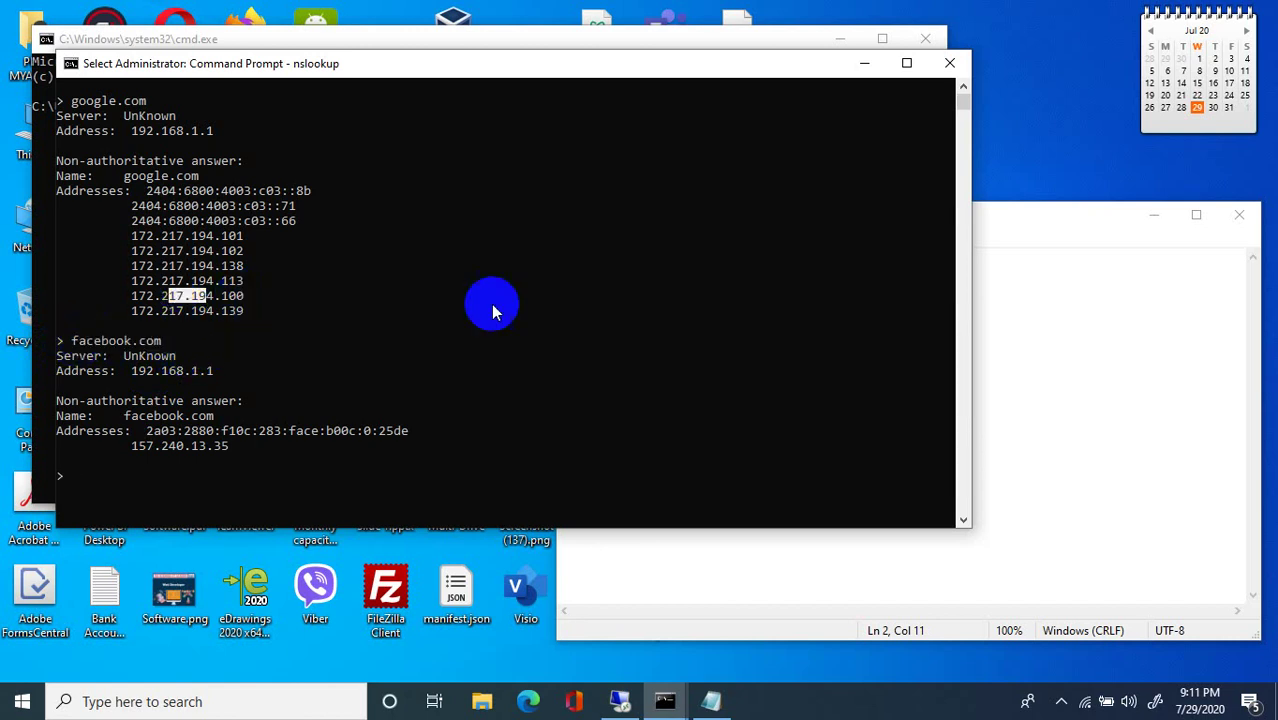
left_click_drag(128, 452, 228, 450)
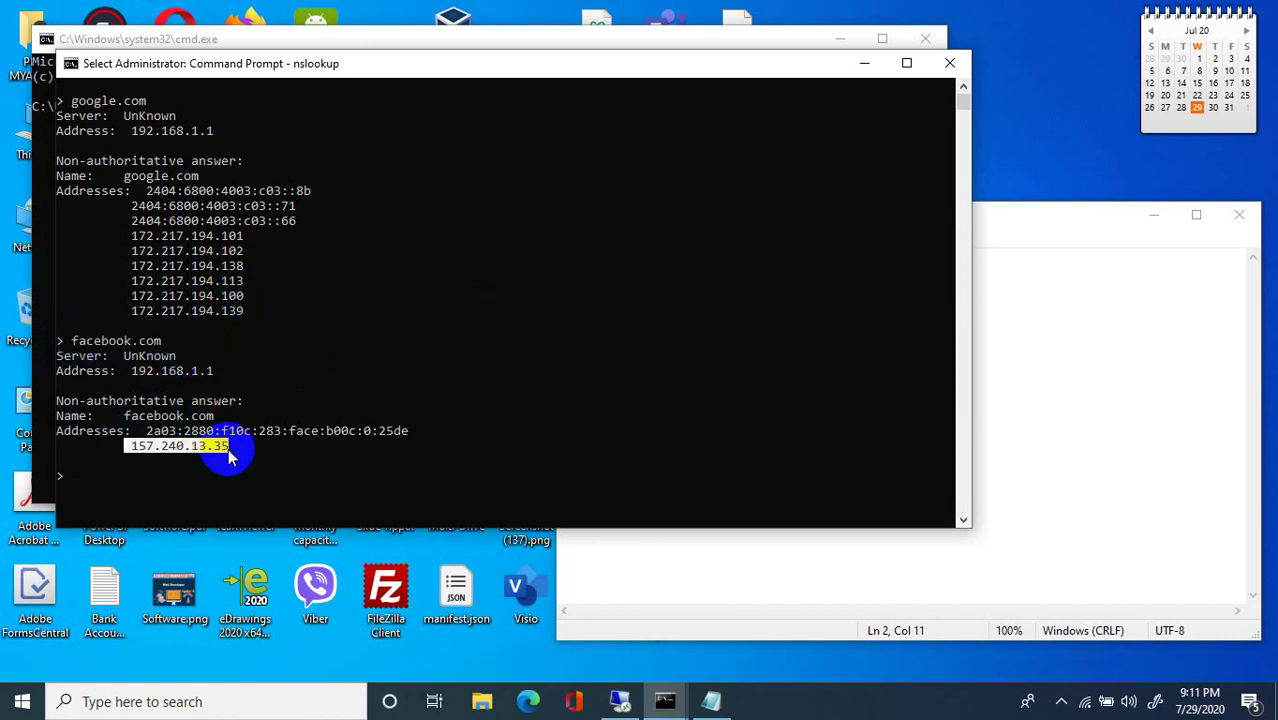
right_click(212, 458)
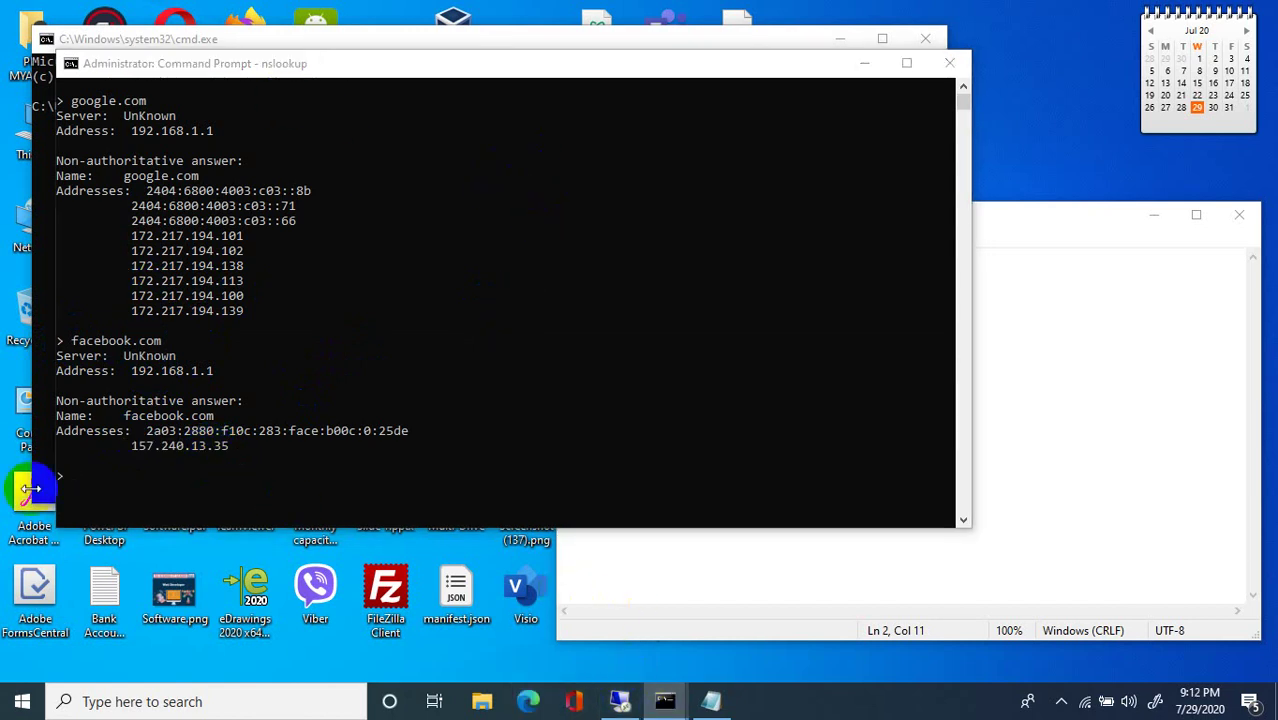
Look up youtube.com, then switch to the remote server session.
scroll(300, 435, "down", 1)
scroll(272, 415, "up", 1)
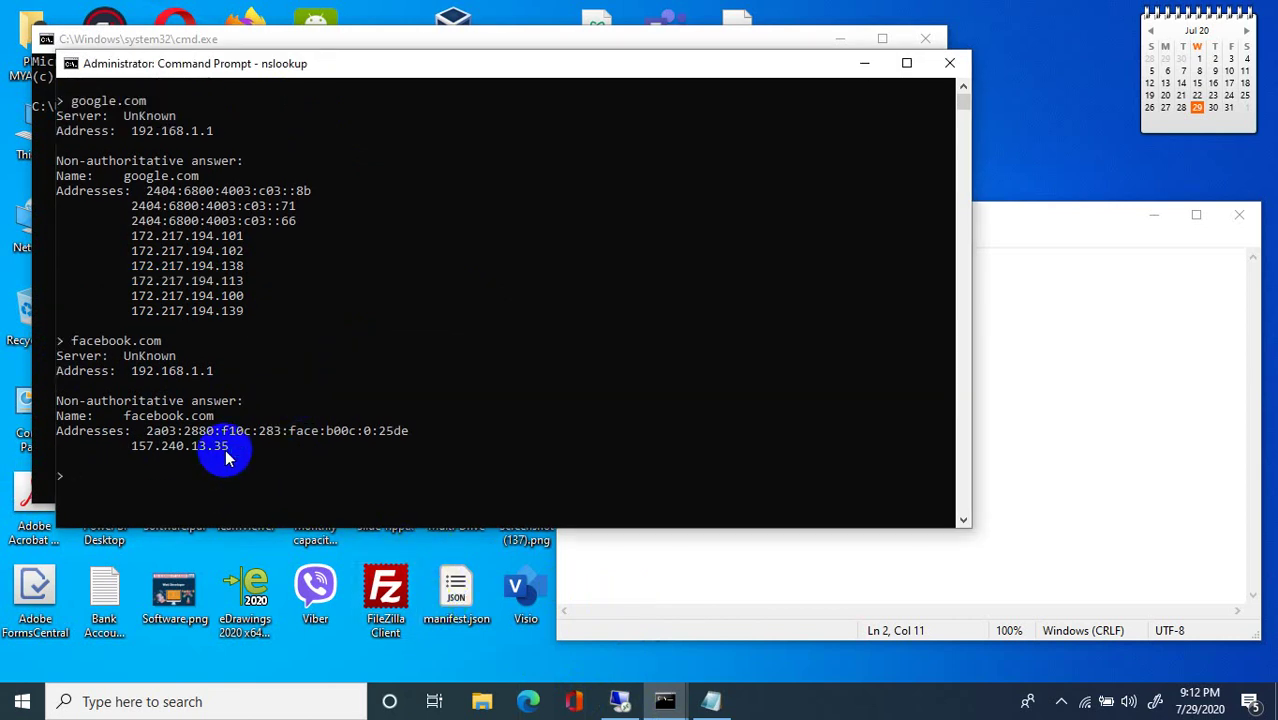
type("youtube.com")
key("Return")
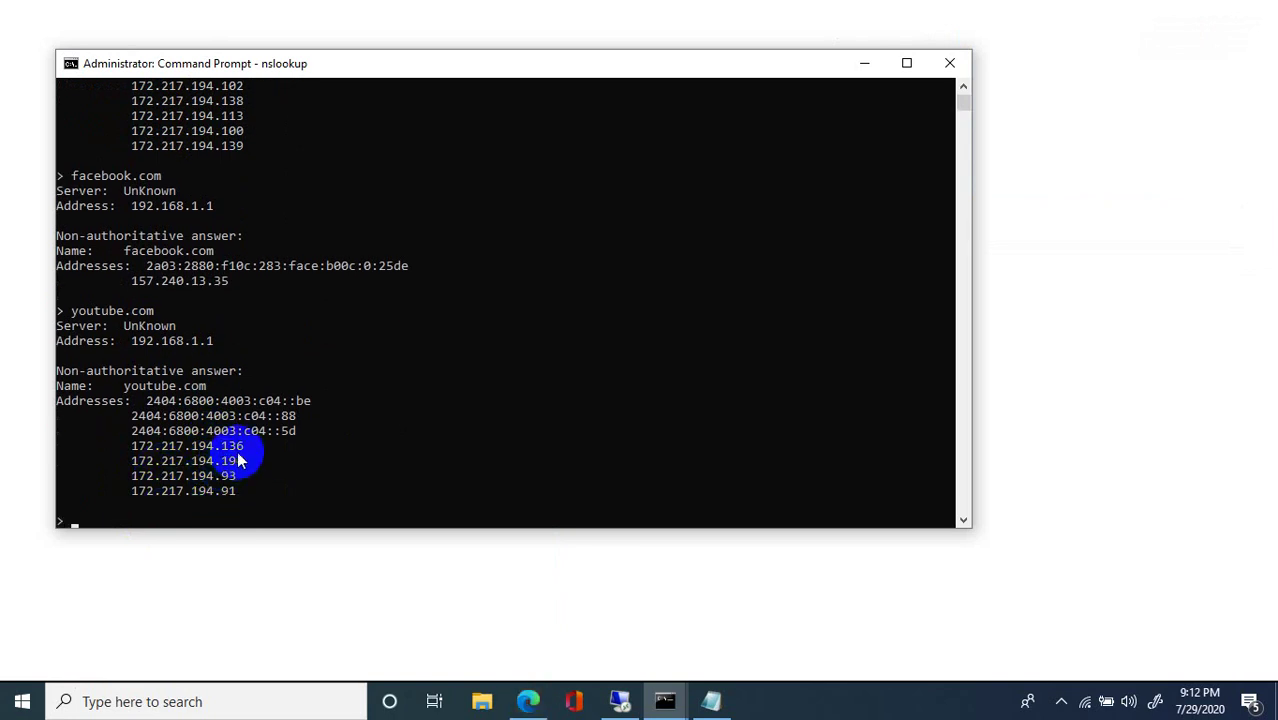
left_click(632, 703)
left_click(622, 702)
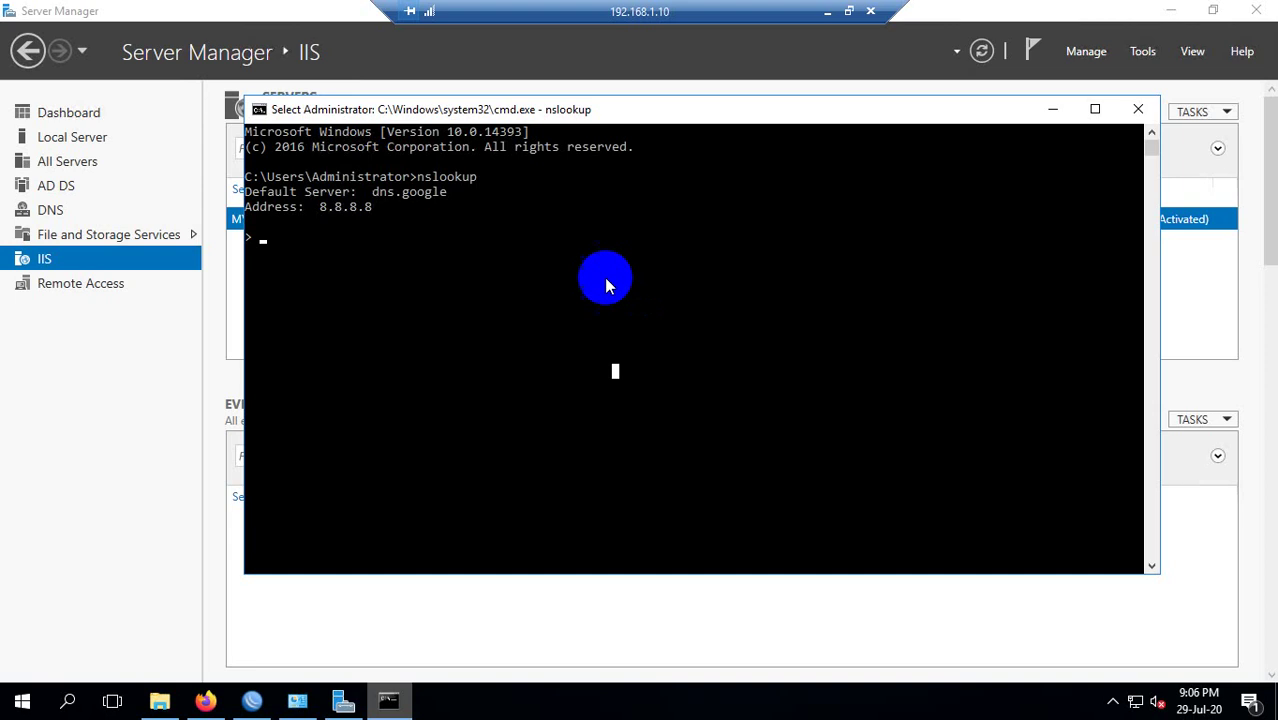
Look up facebook.com on the server via 8.8.8.8, marking the answer 209.15.13.134.
type("fa")
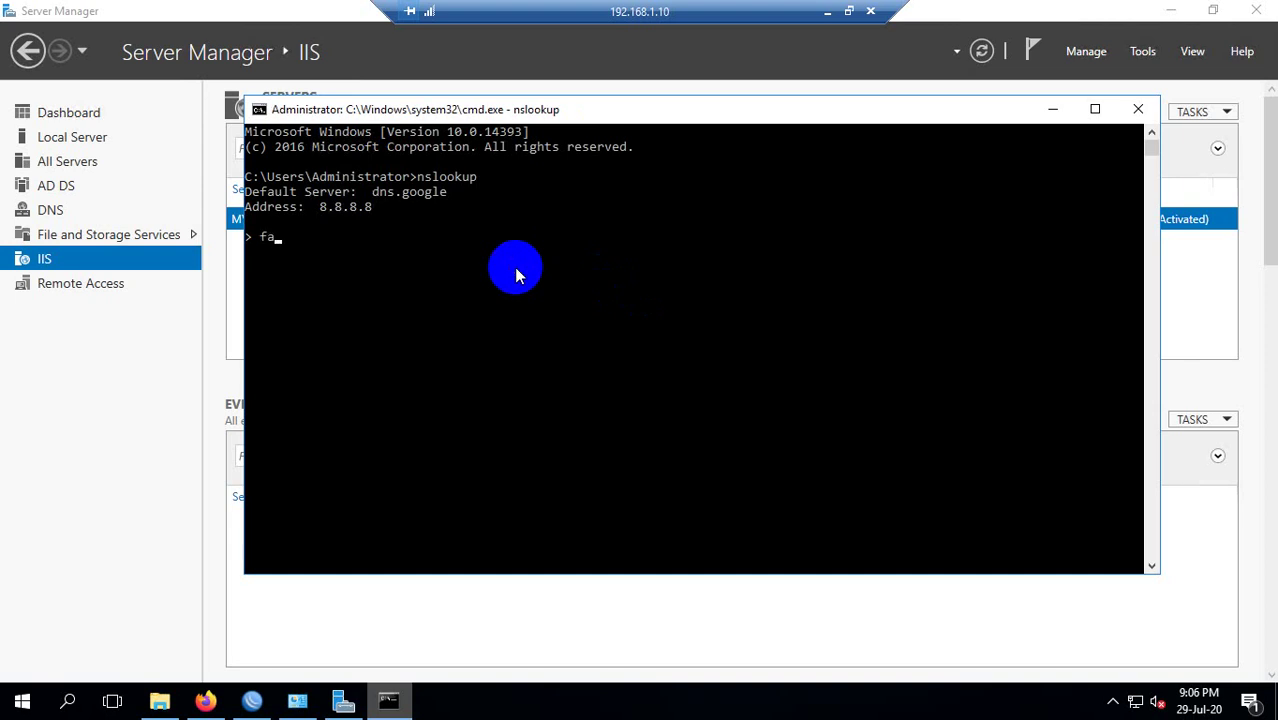
type("cebook.com")
key("Return")
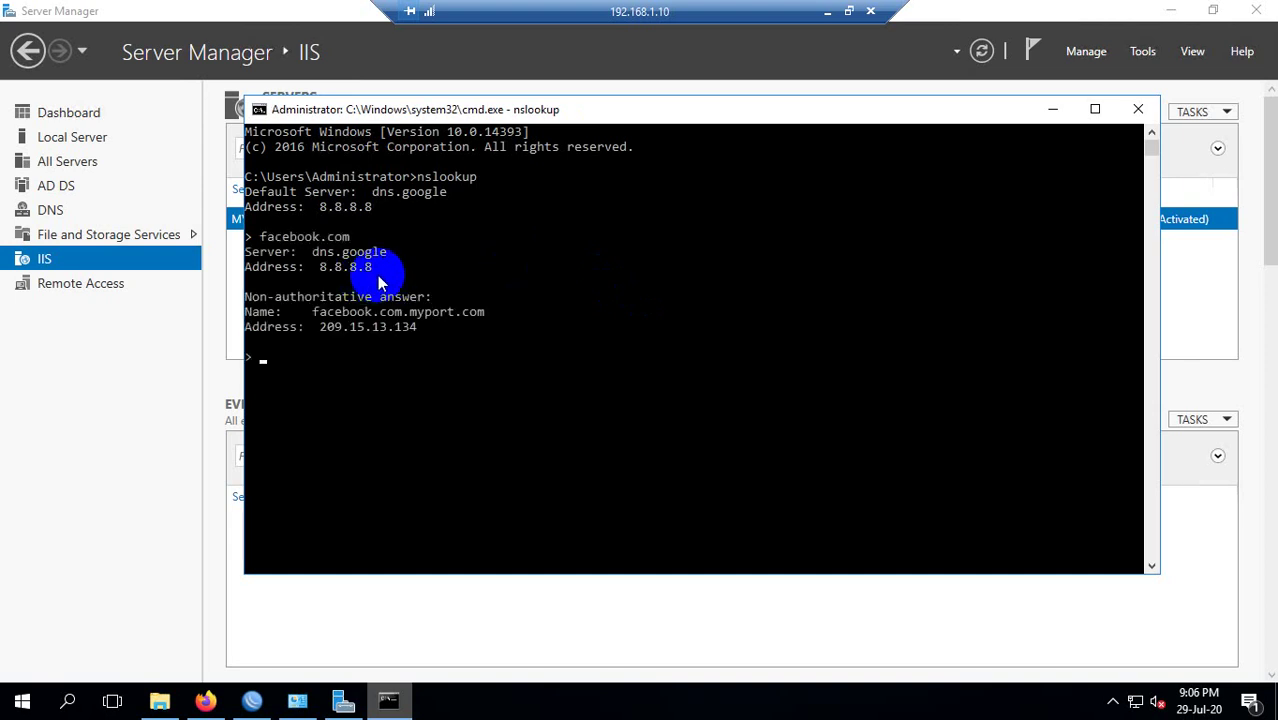
left_click_drag(380, 272, 326, 276)
left_click_drag(418, 328, 412, 332)
left_click(382, 340)
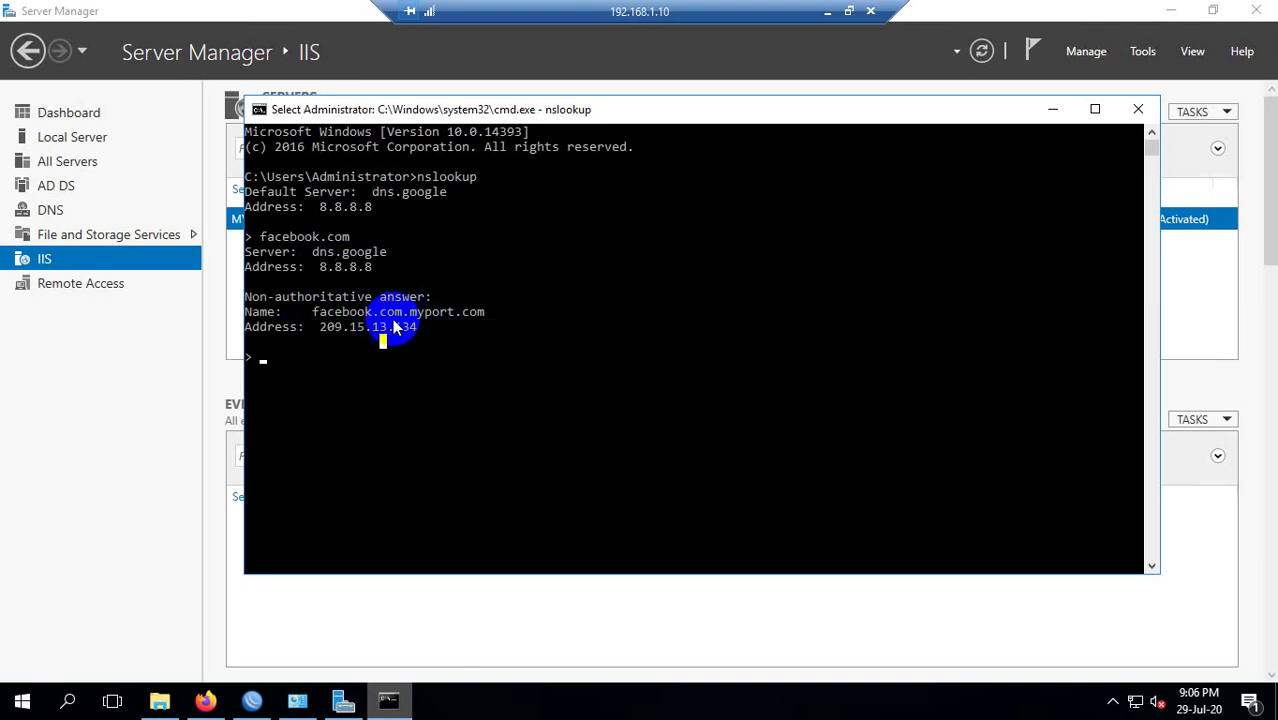
Select the facebook.com.myport.com name and address lines, then minimize the console.
left_click(481, 312)
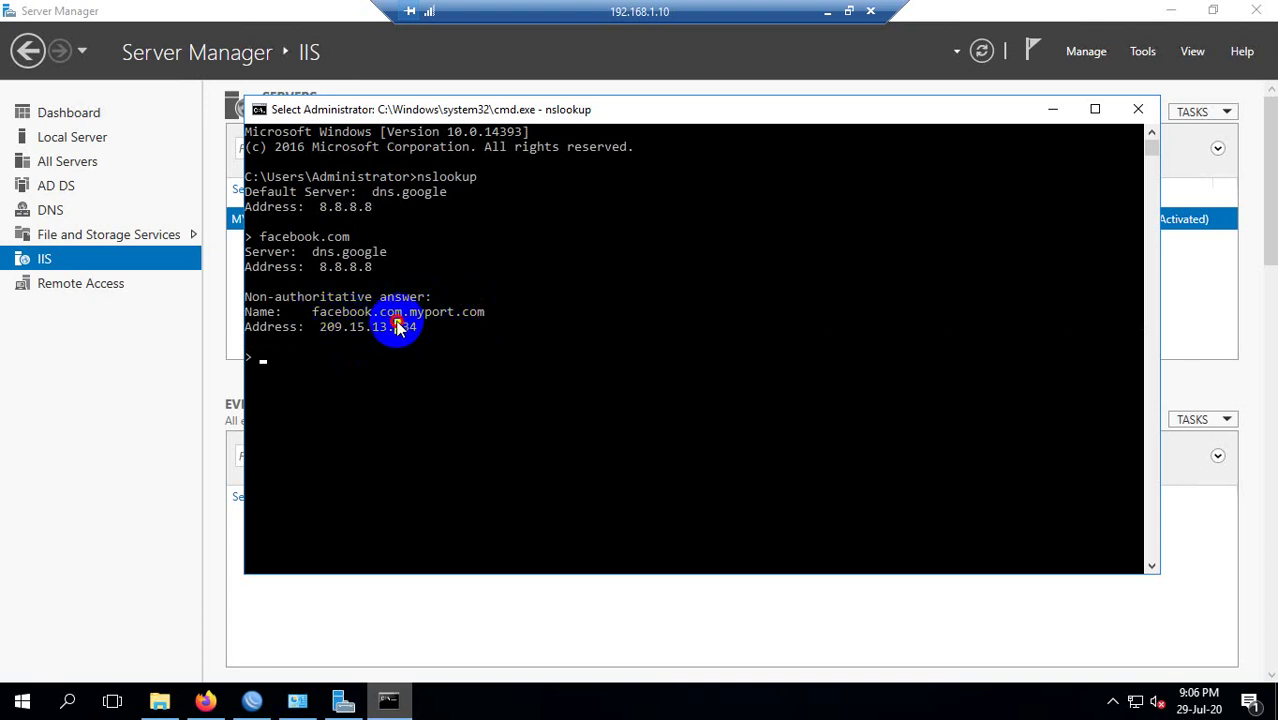
left_click_drag(399, 322, 456, 318)
left_click(456, 313)
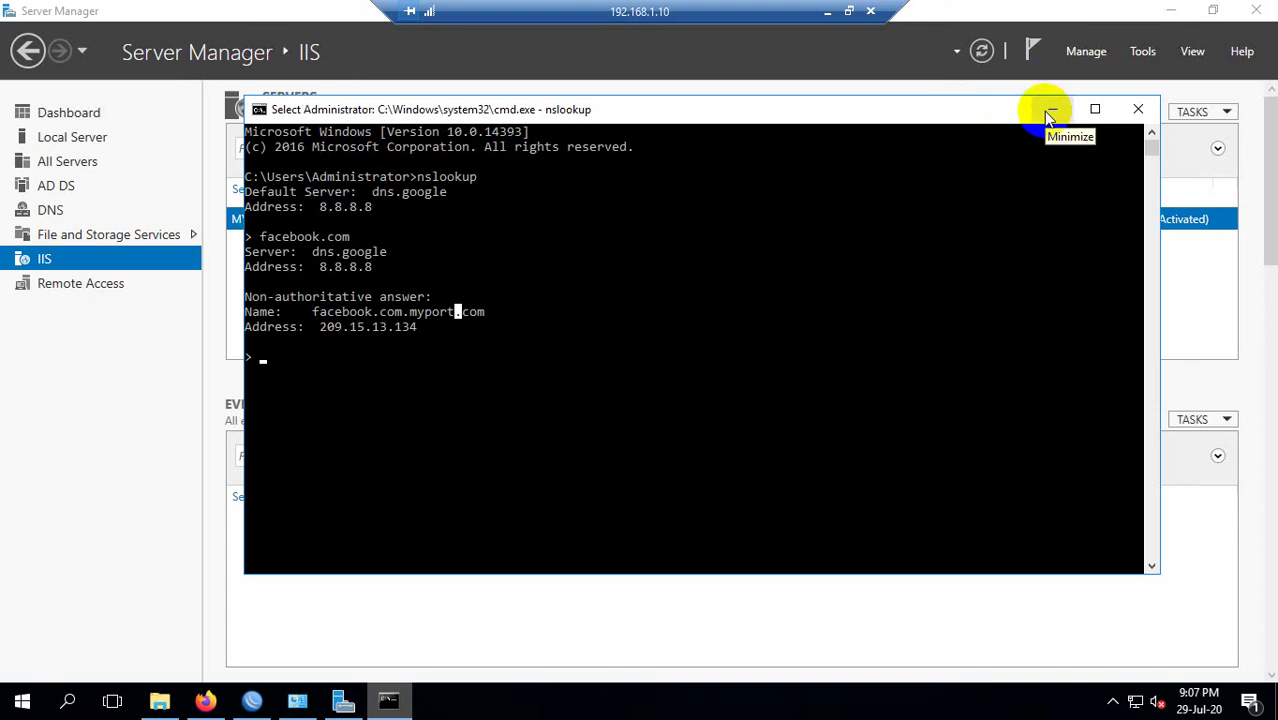
left_click(1049, 112)
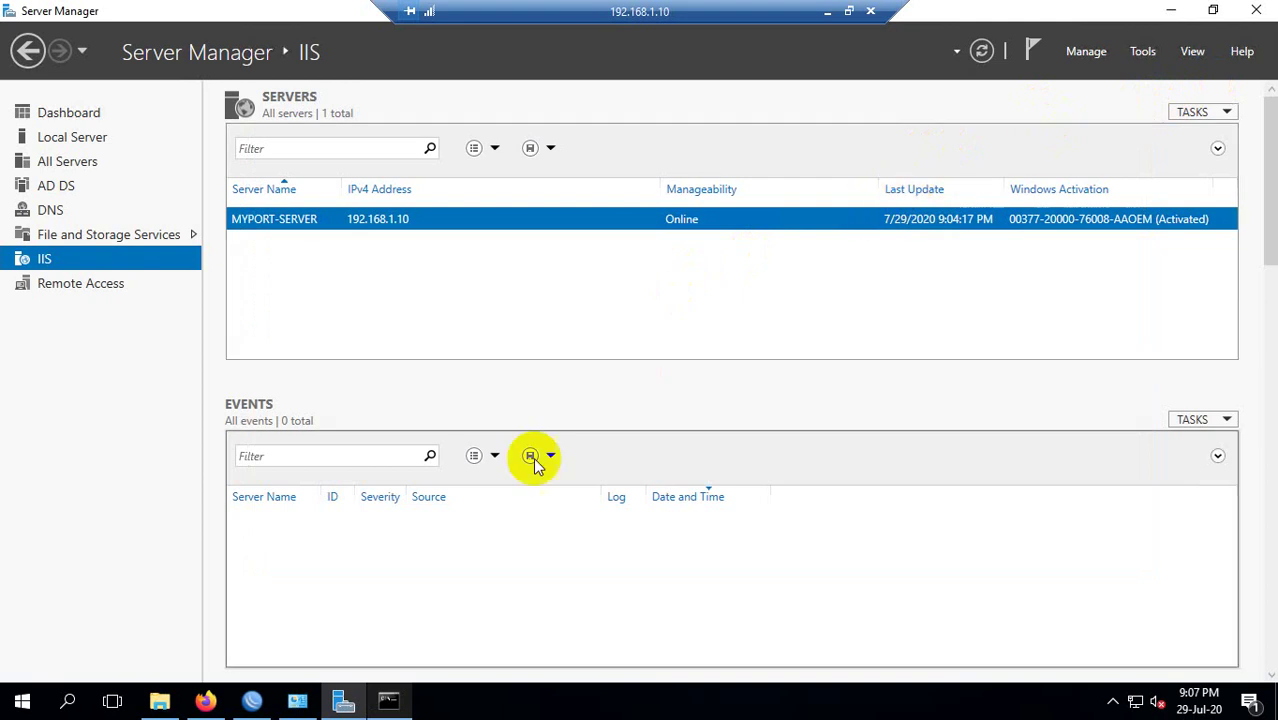
Back on the local desktop, open the pasted address 157.240.13.35 in Edge.
left_click(827, 12)
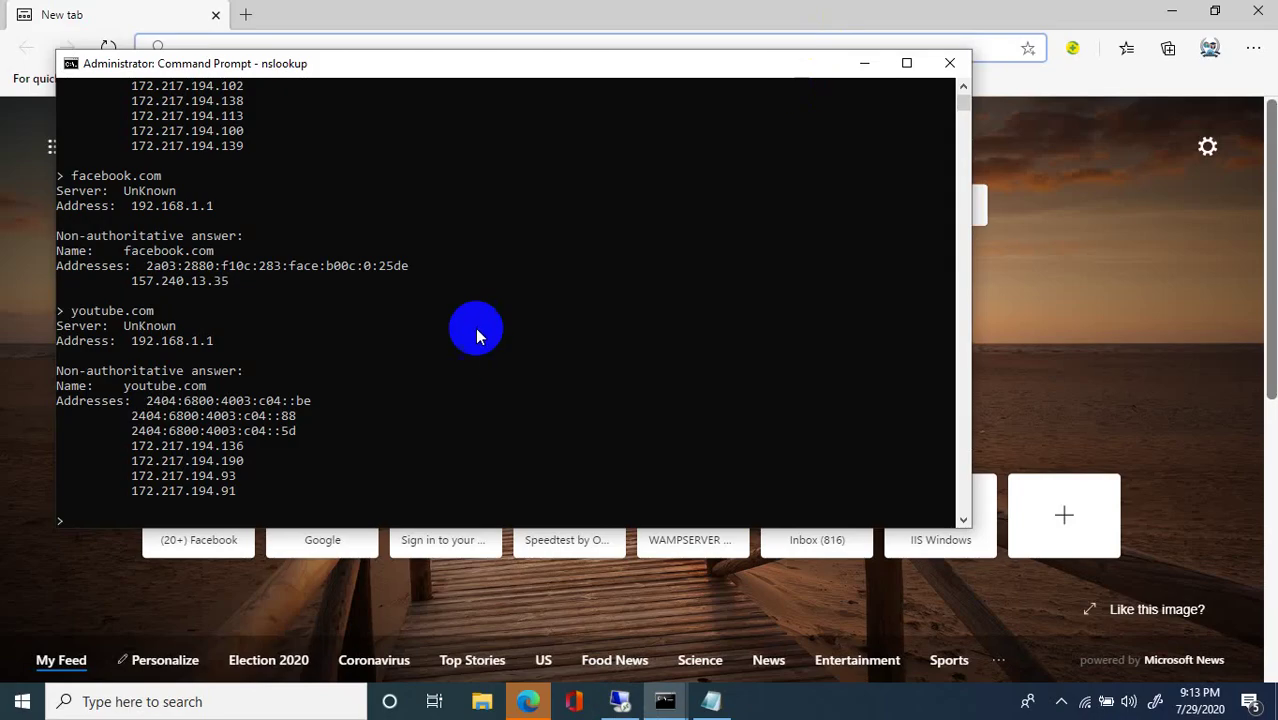
left_click(494, 289)
left_click(338, 18)
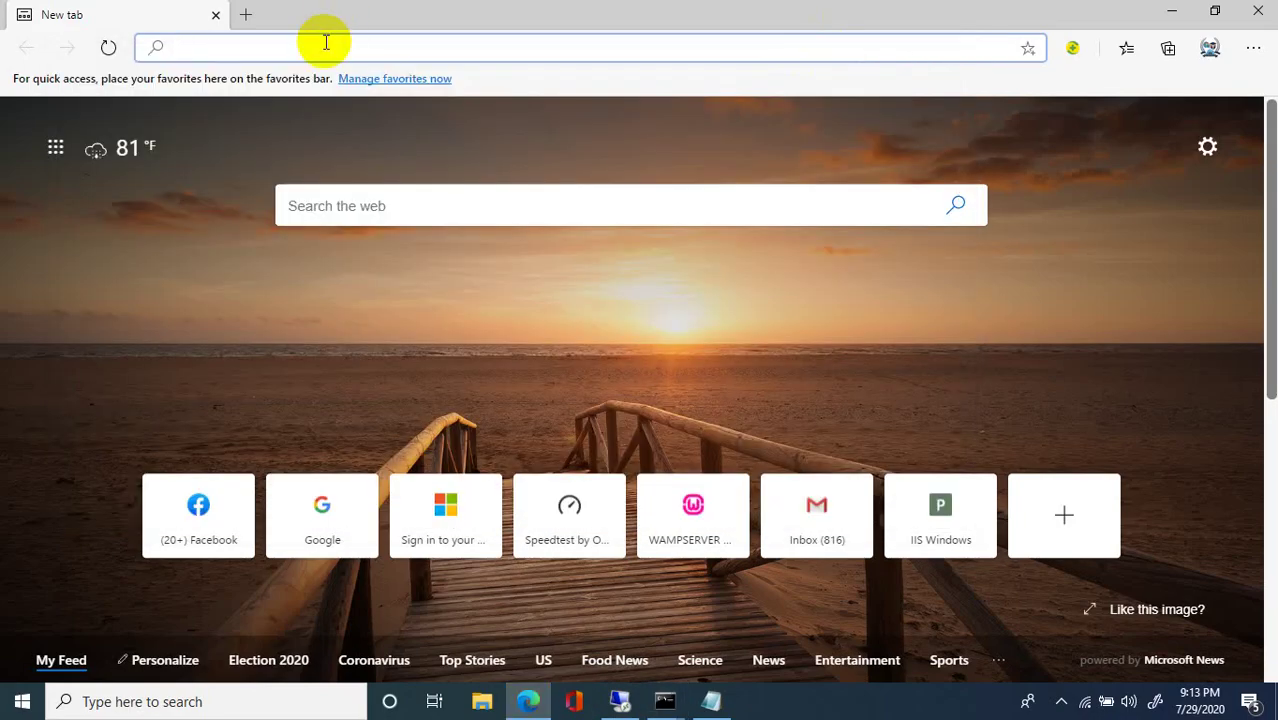
type("157.240.13.35")
key("Return")
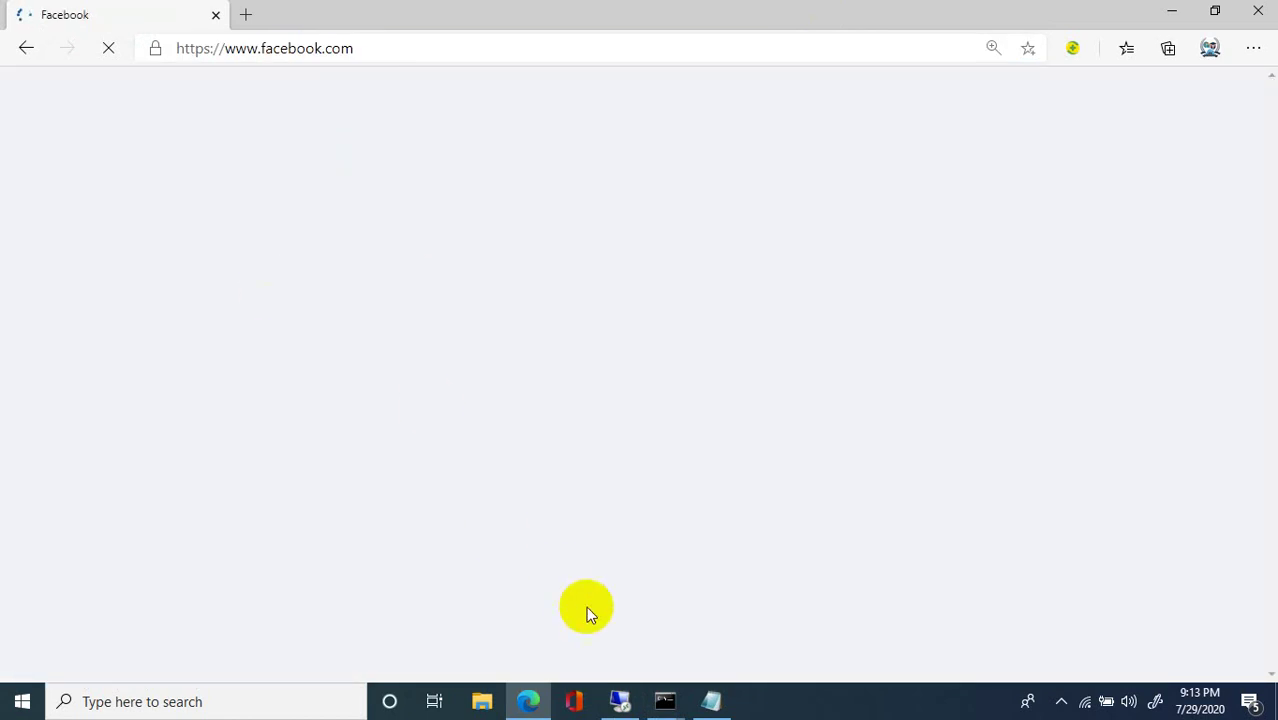
Bring the local nslookup console forward, check the remote console, and return locally.
mouse_move(665, 700)
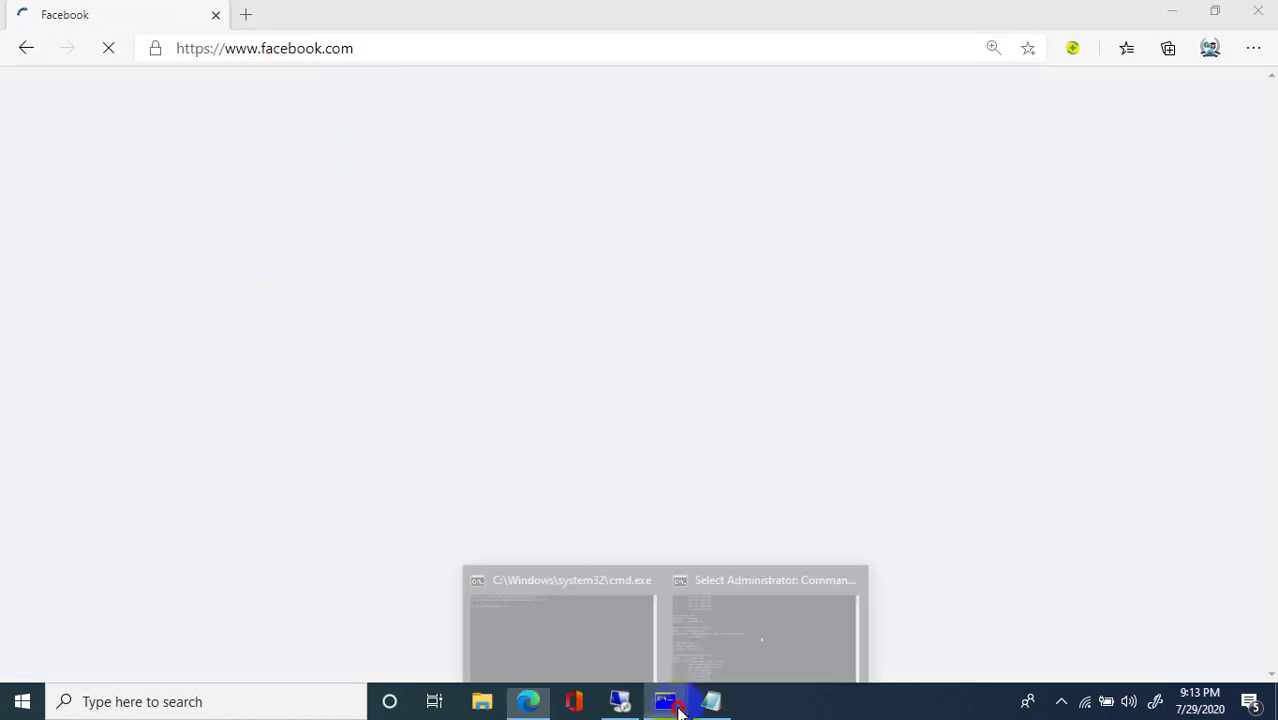
left_click(672, 629)
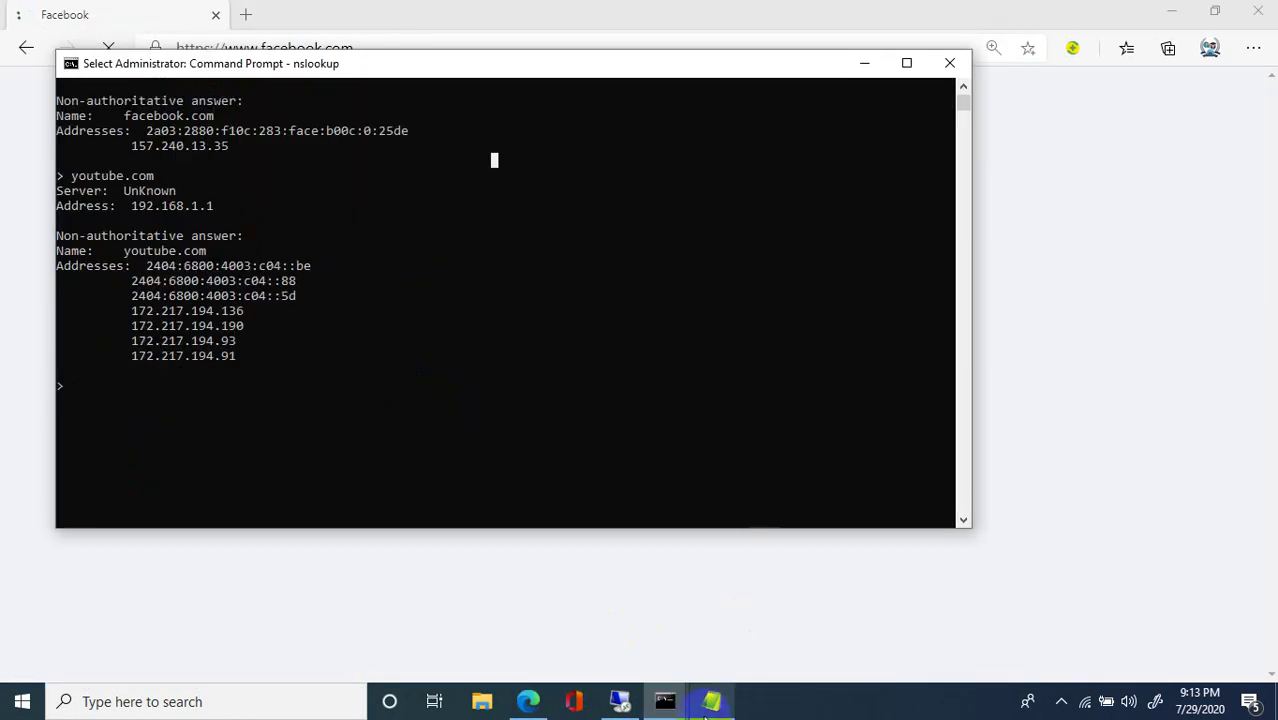
left_click(622, 702)
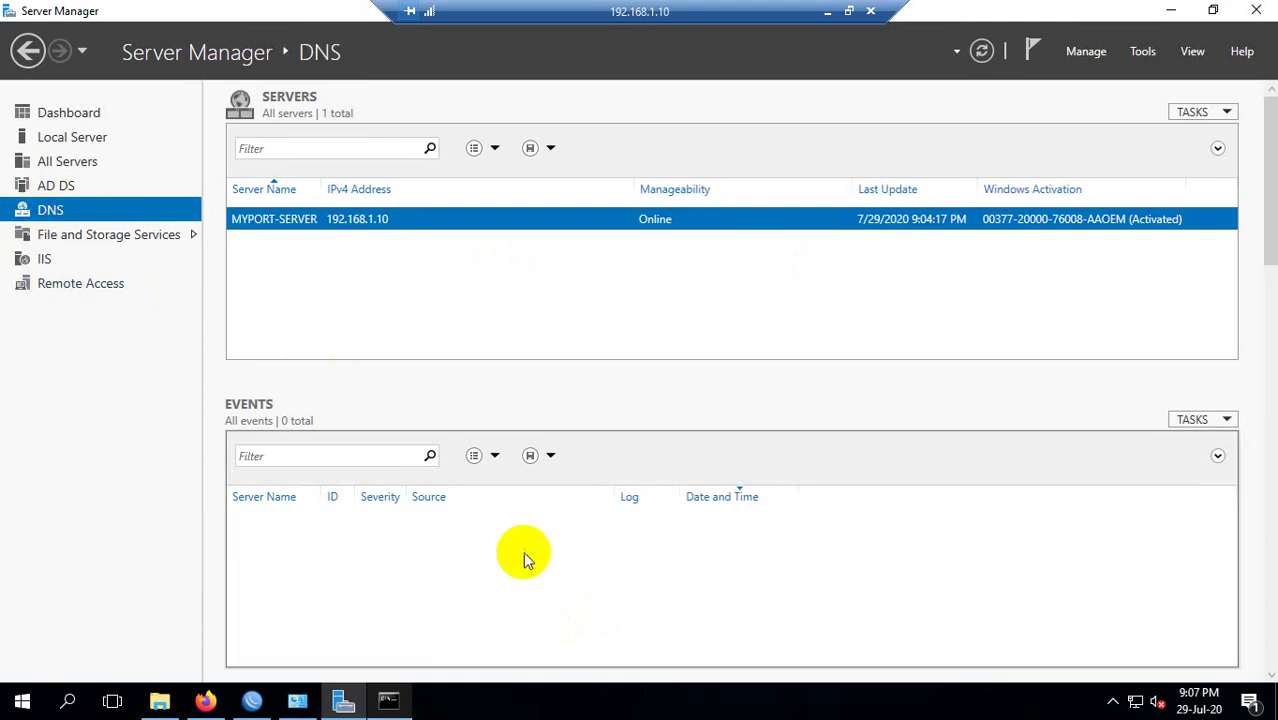
left_click(404, 700)
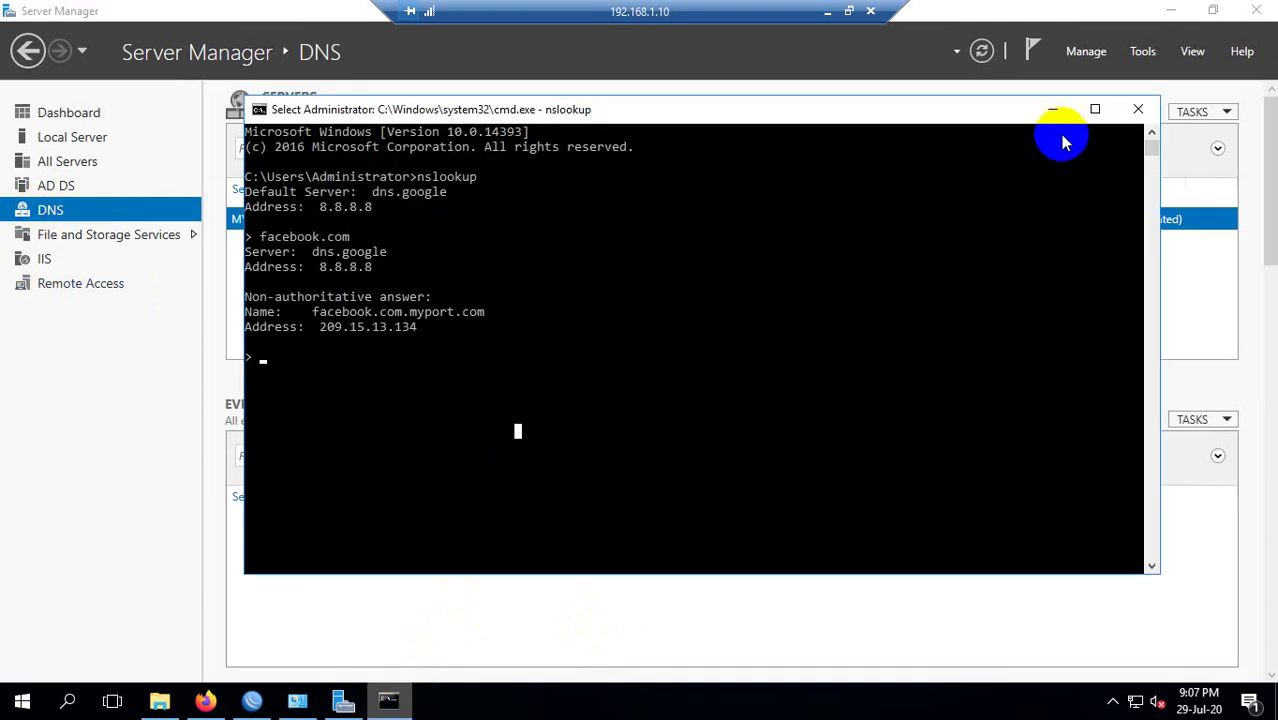
left_click(827, 11)
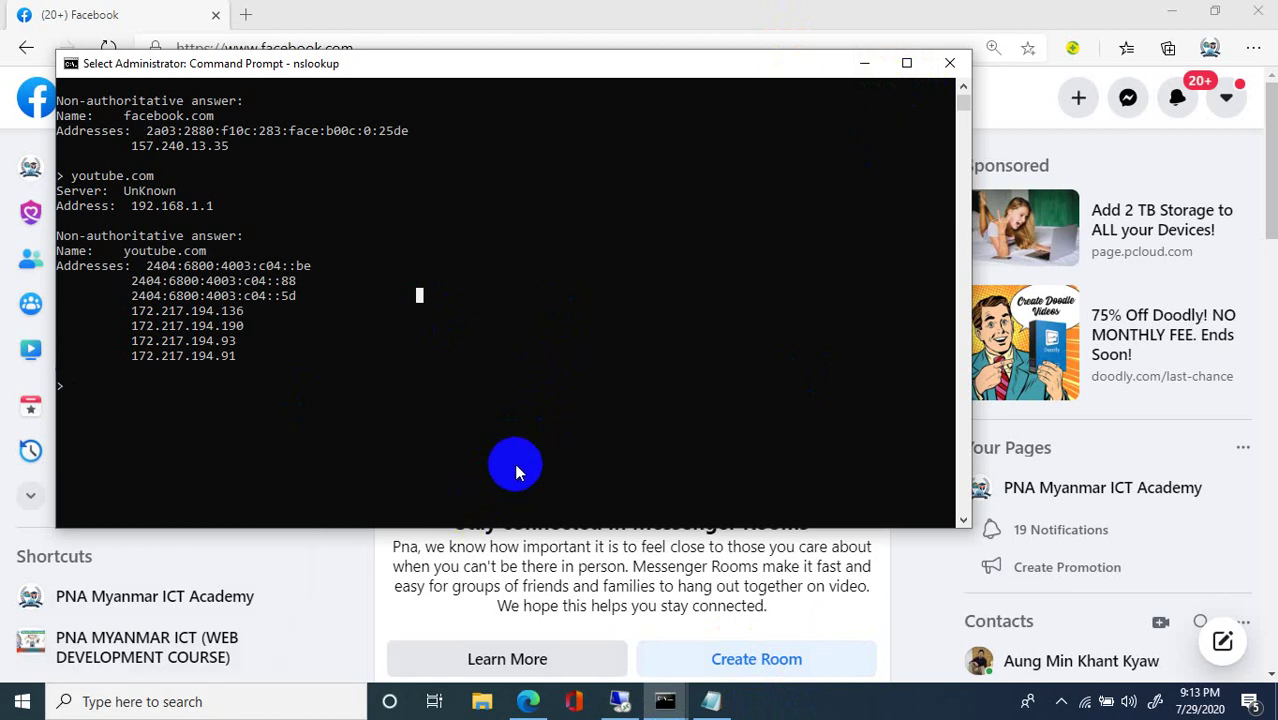
Close the local console and scroll through the Facebook news feed.
left_click(950, 63)
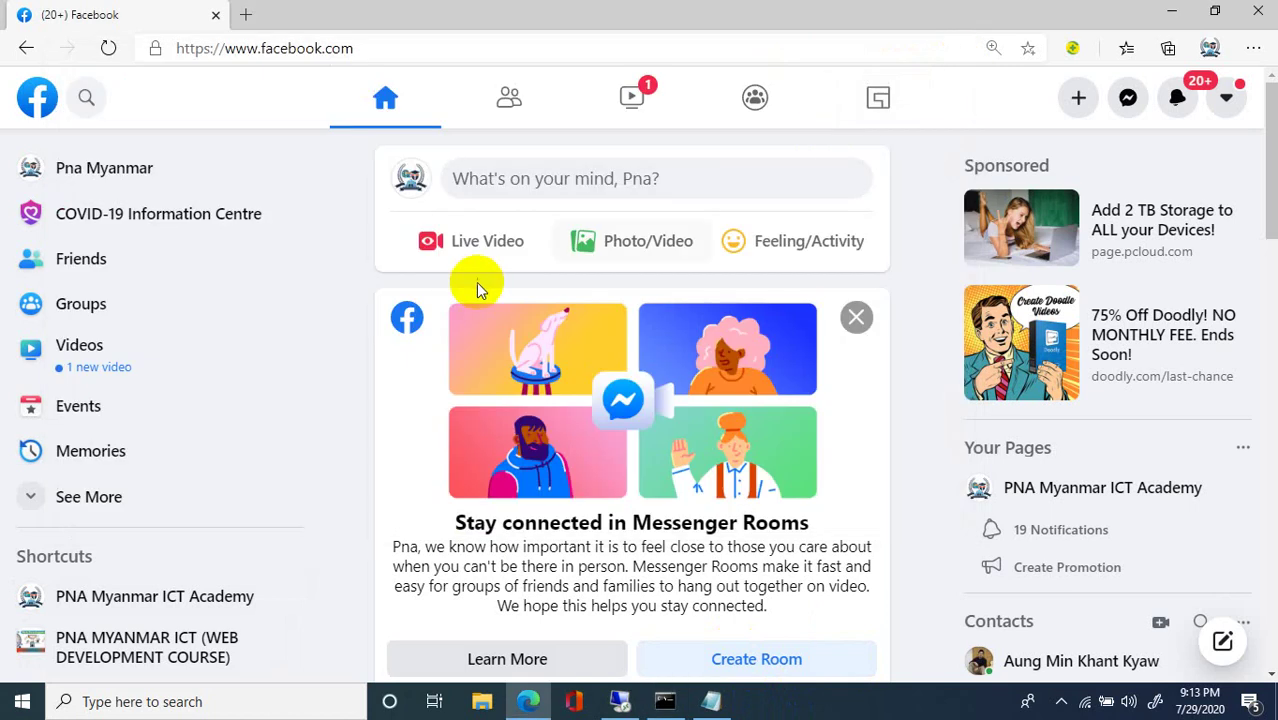
scroll(478, 290, "down", 1)
scroll(476, 294, "down", 10)
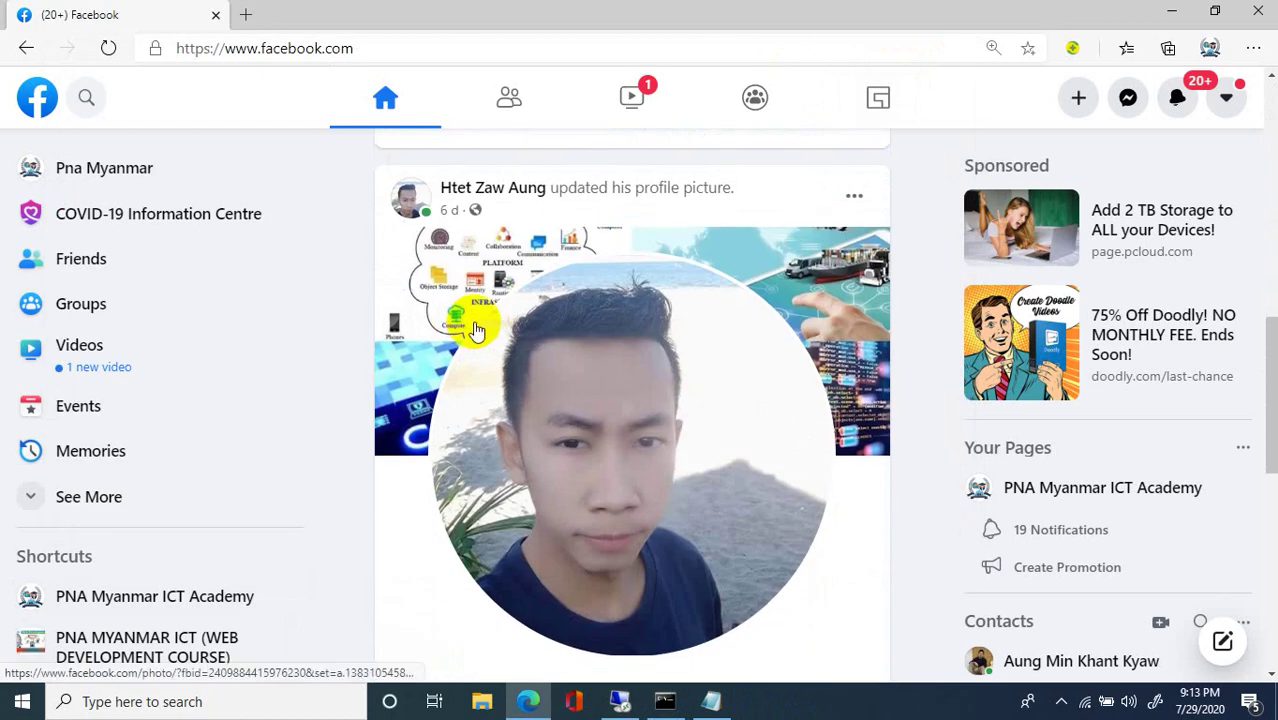
scroll(477, 330, "down", 4)
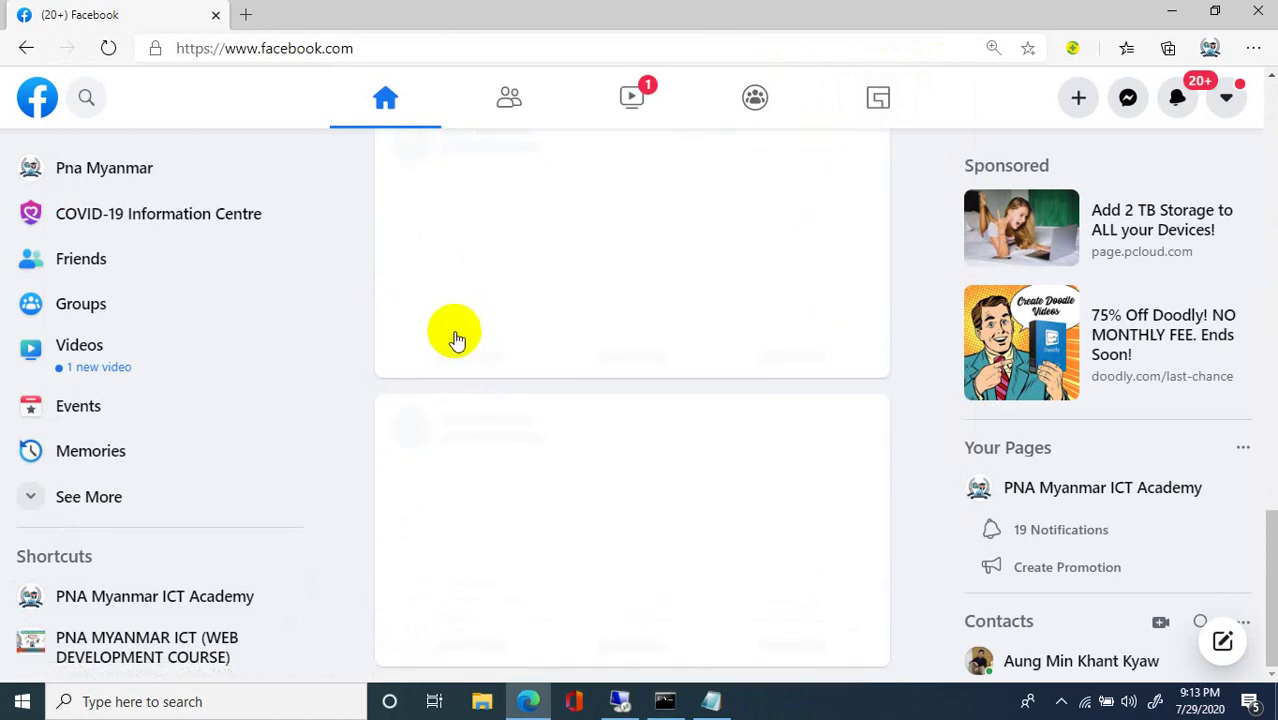
scroll(455, 343, "down", 8)
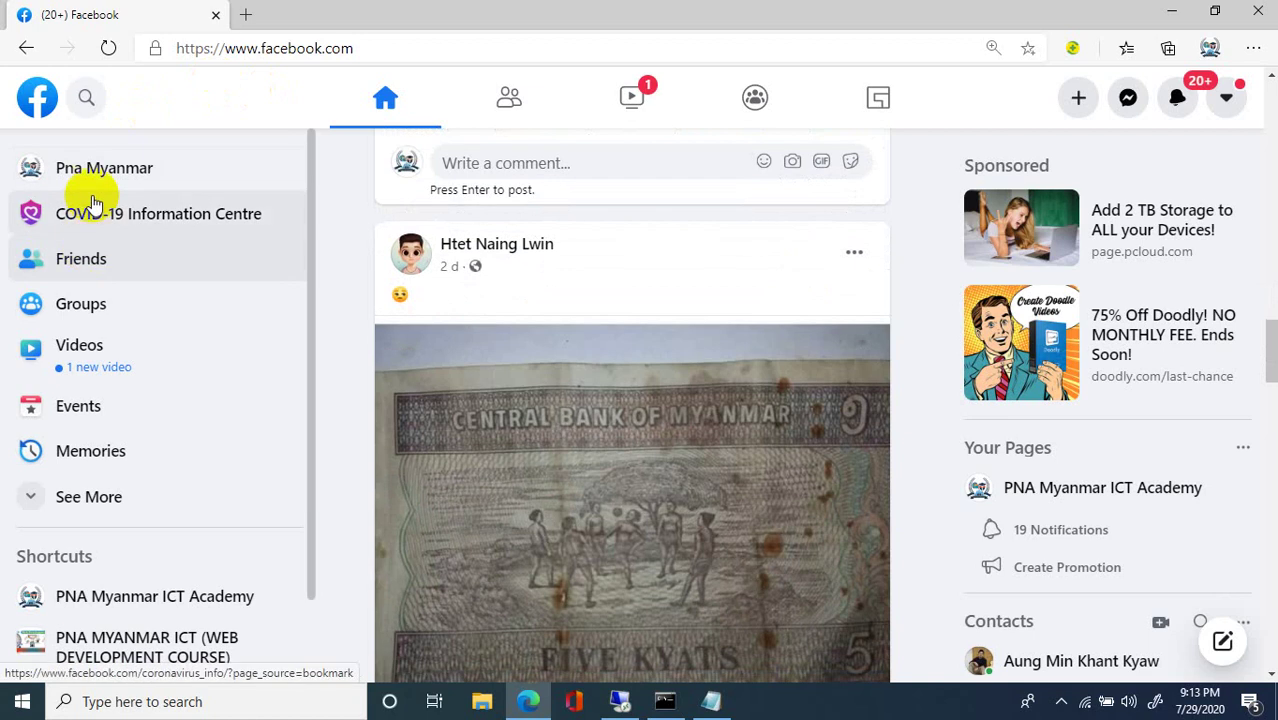
Open the account's own profile and scroll down to its posts.
left_click(98, 192)
left_click(100, 185)
scroll(351, 354, "down", 5)
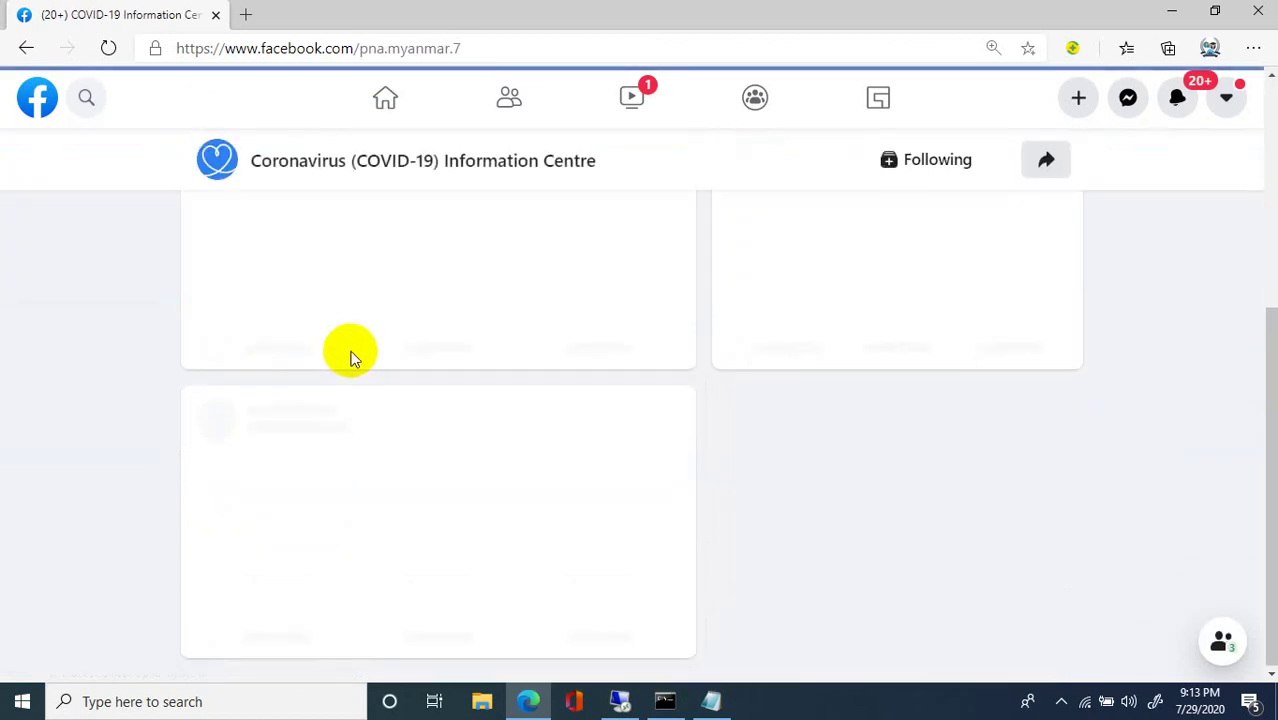
scroll(603, 360, "down", 5)
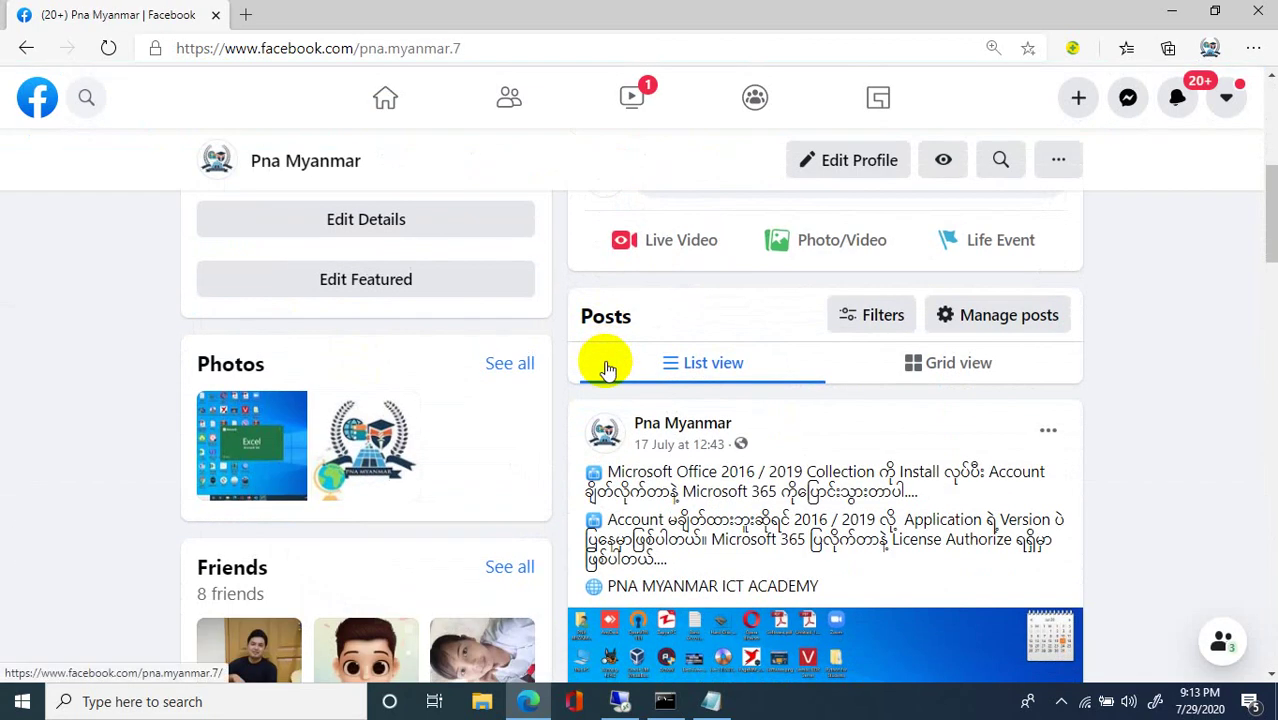
scroll(619, 368, "down", 10)
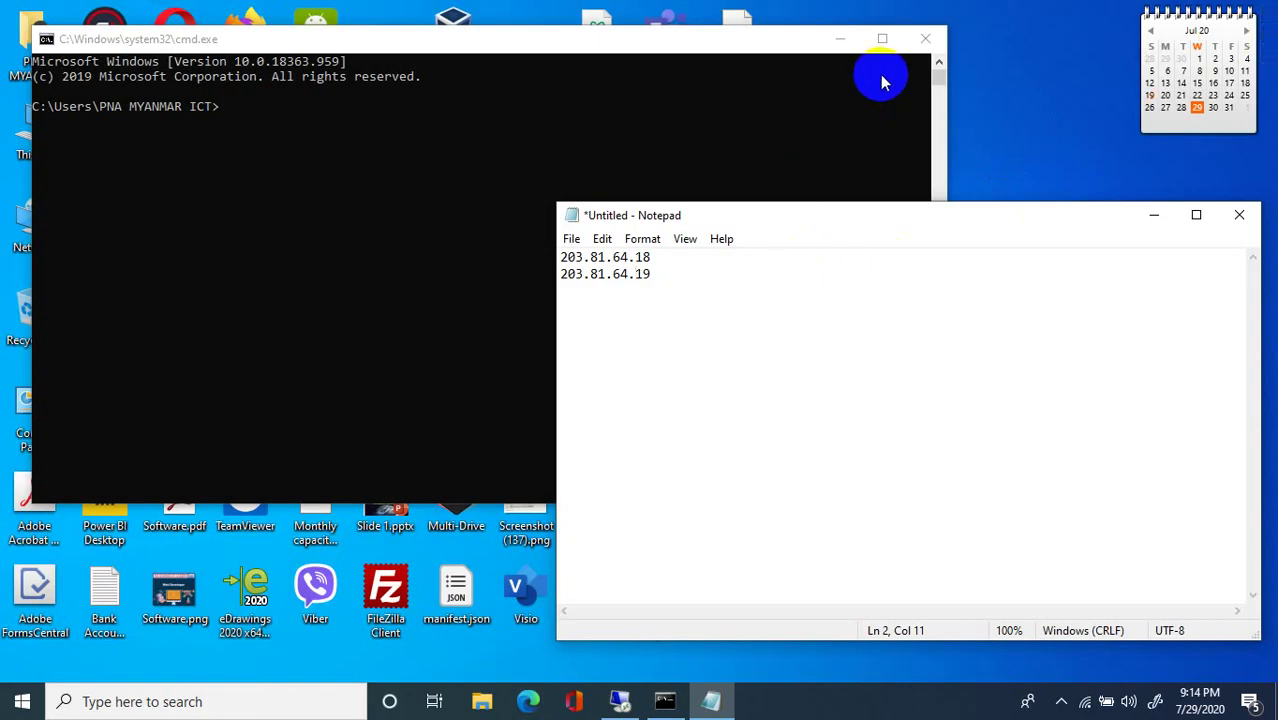
Close cmd and Notepad without saving, then refresh the desktop.
left_click(925, 42)
left_click_drag(884, 214, 740, 150)
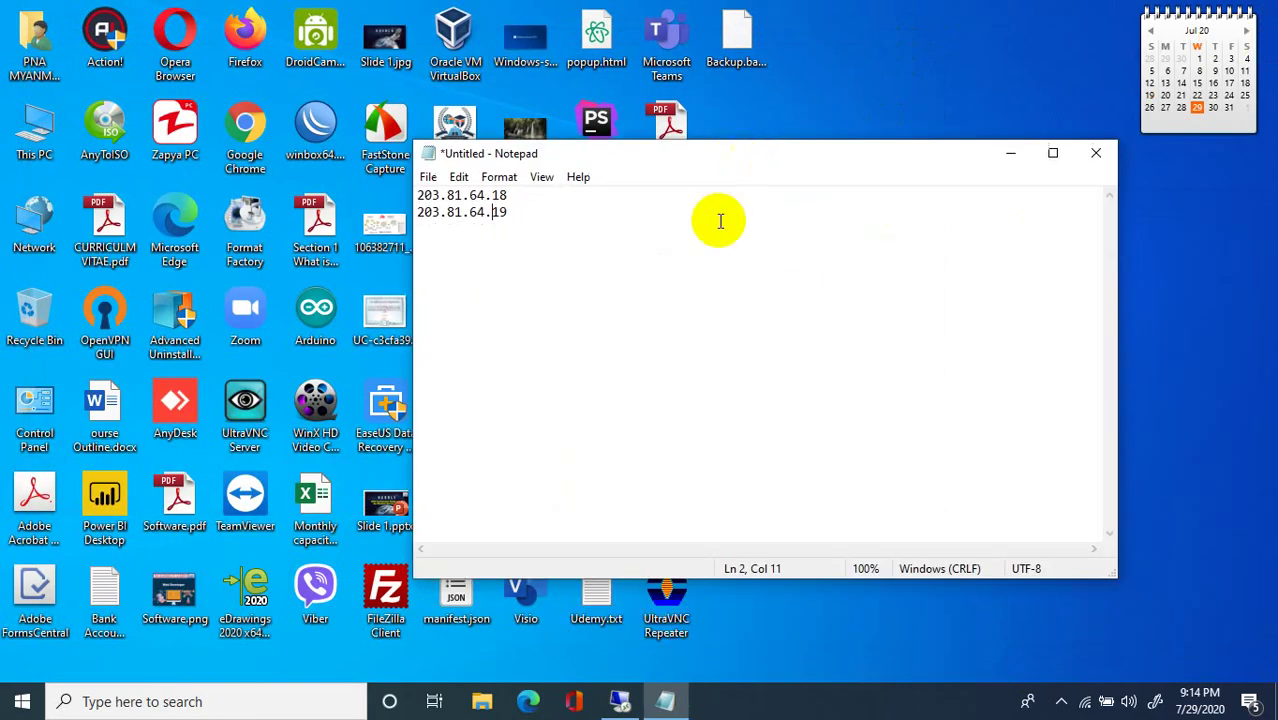
left_click(1096, 153)
left_click(673, 350)
right_click(924, 97)
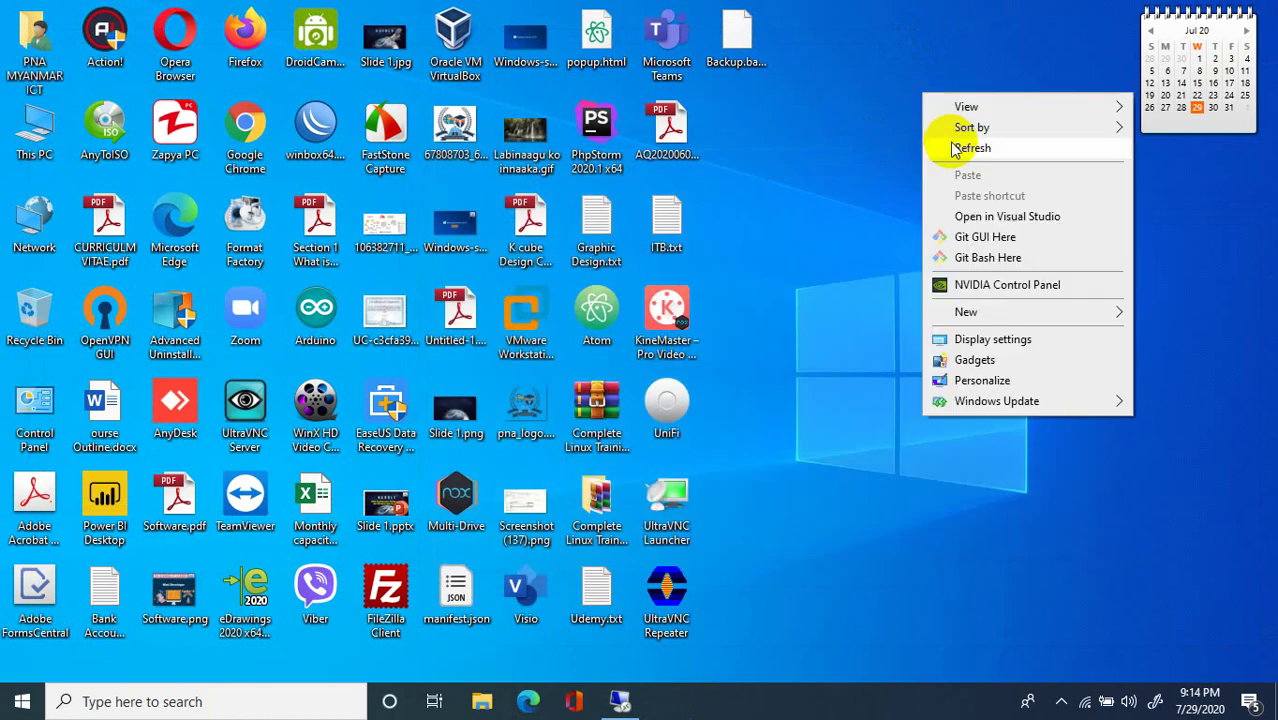
left_click(961, 148)
left_click(822, 533)
In the remote session close the nslookup console and network connections window, then return locally.
left_click(622, 703)
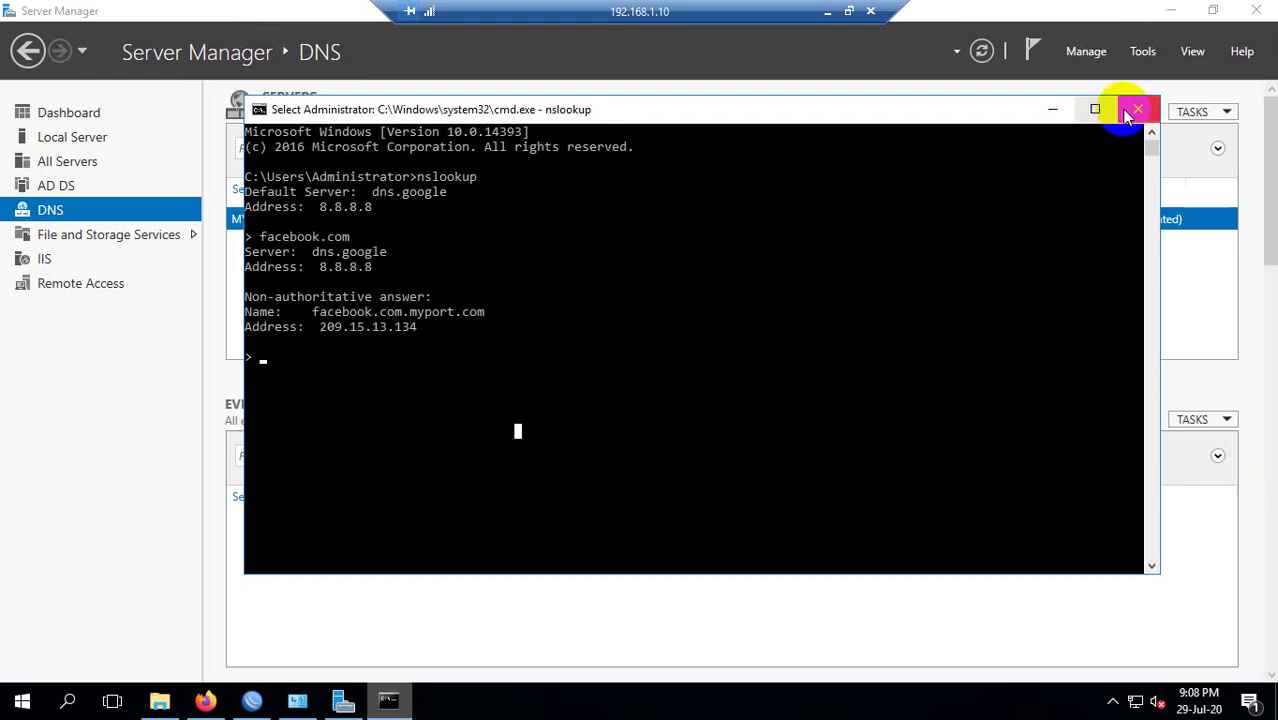
left_click(1133, 111)
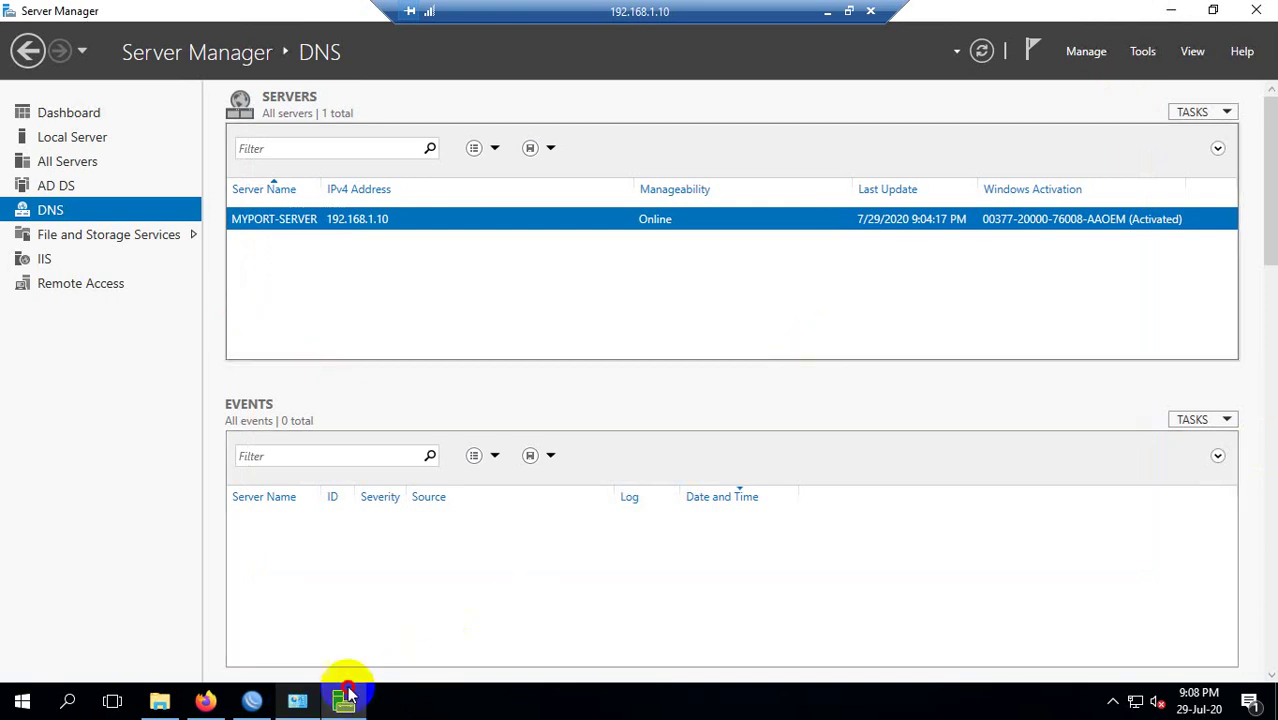
left_click(300, 703)
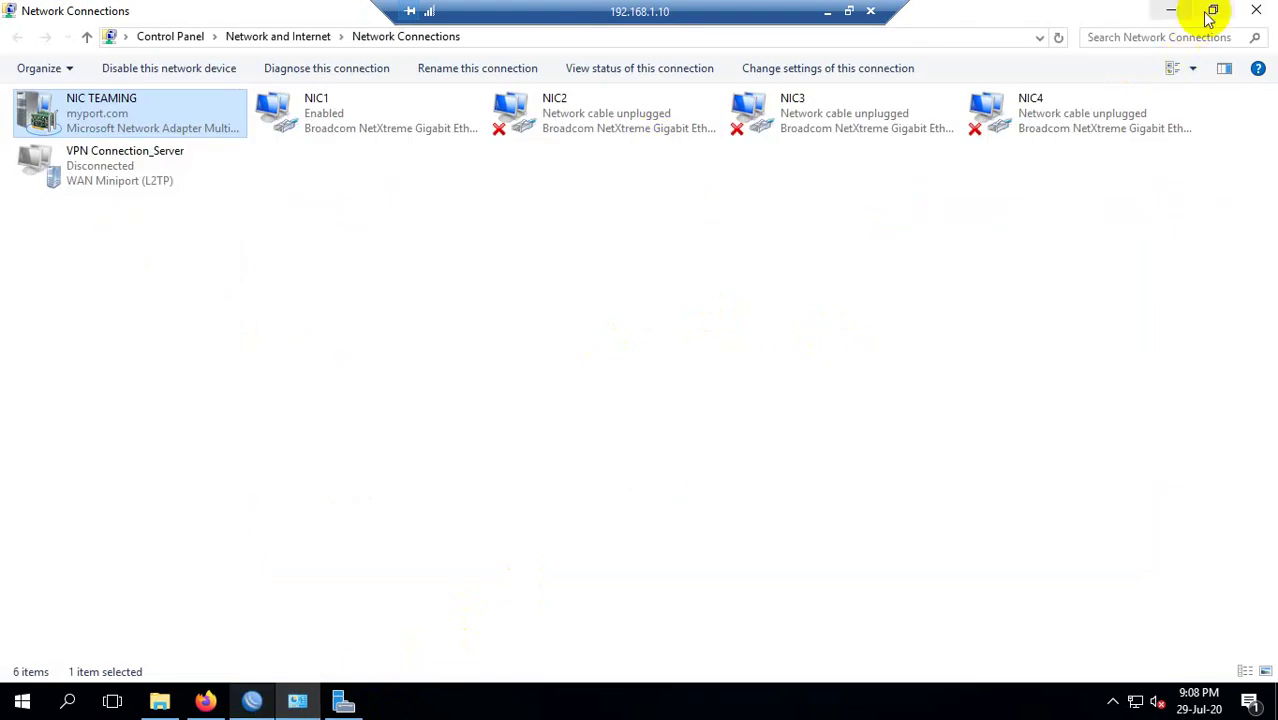
left_click(1250, 12)
left_click(254, 703)
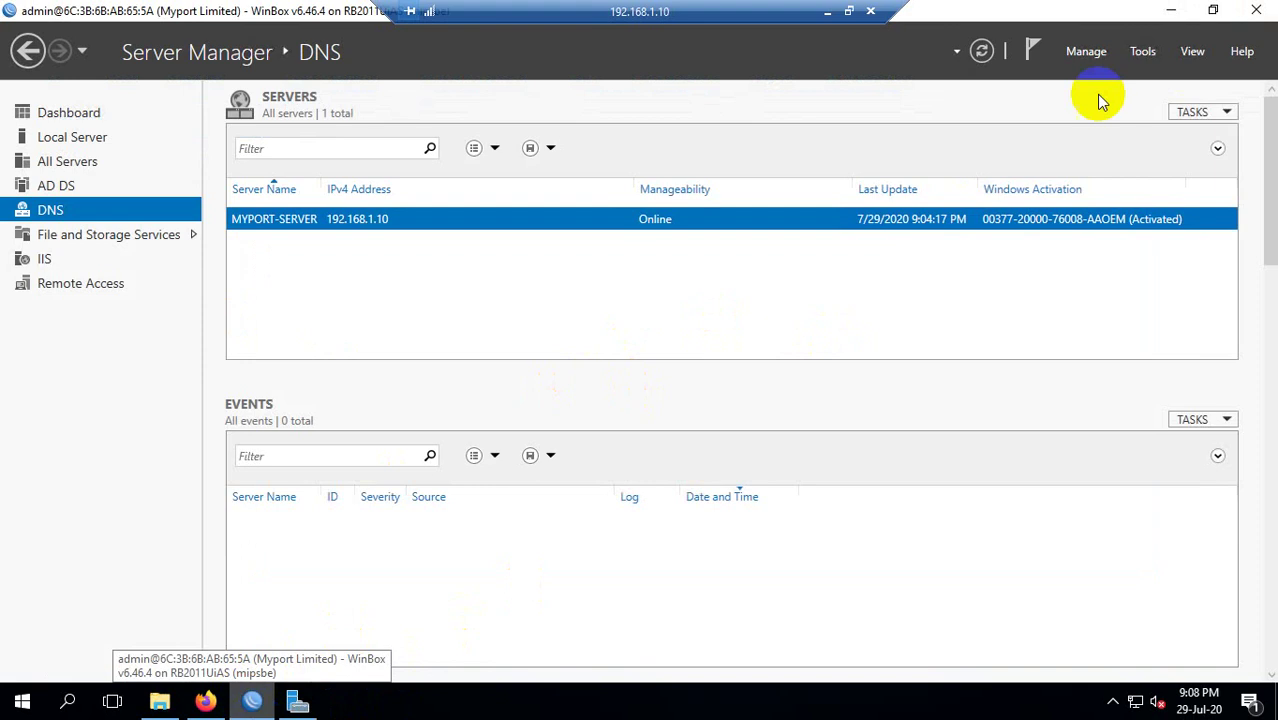
left_click(841, 17)
left_click(827, 14)
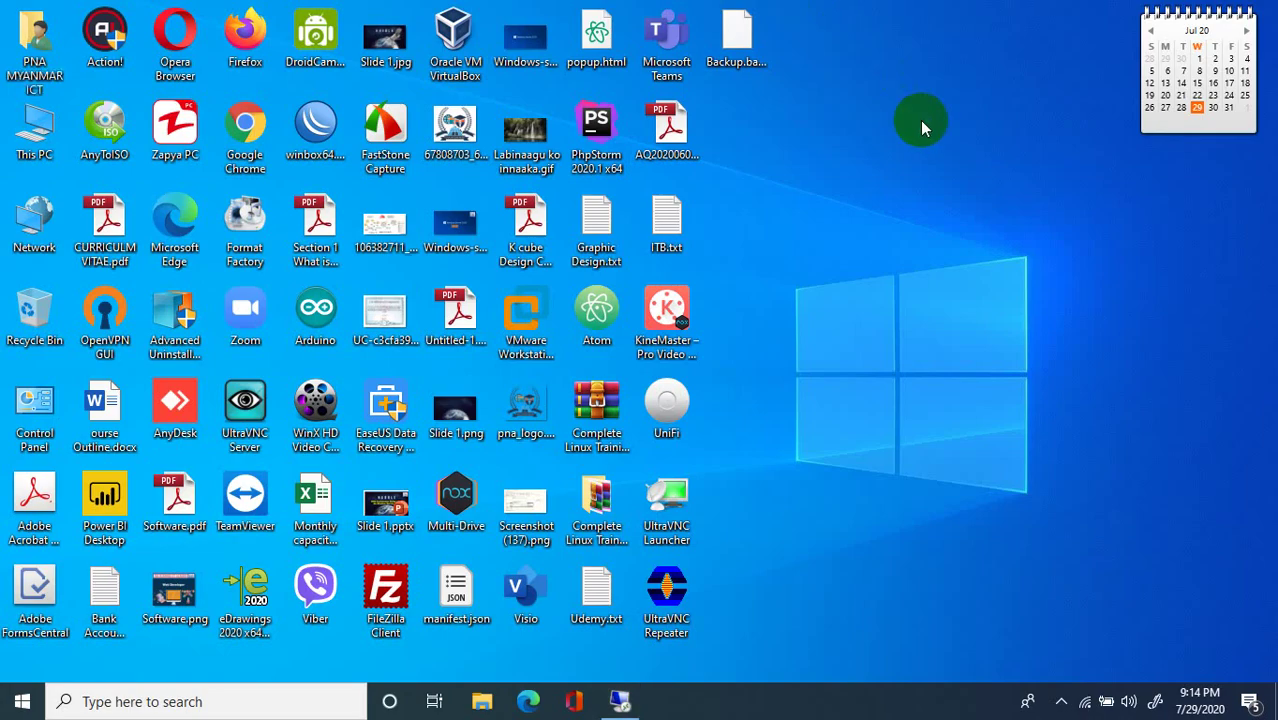
Refresh the local desktop several times and restore the full-screen remote session.
right_click(893, 95)
left_click(933, 155)
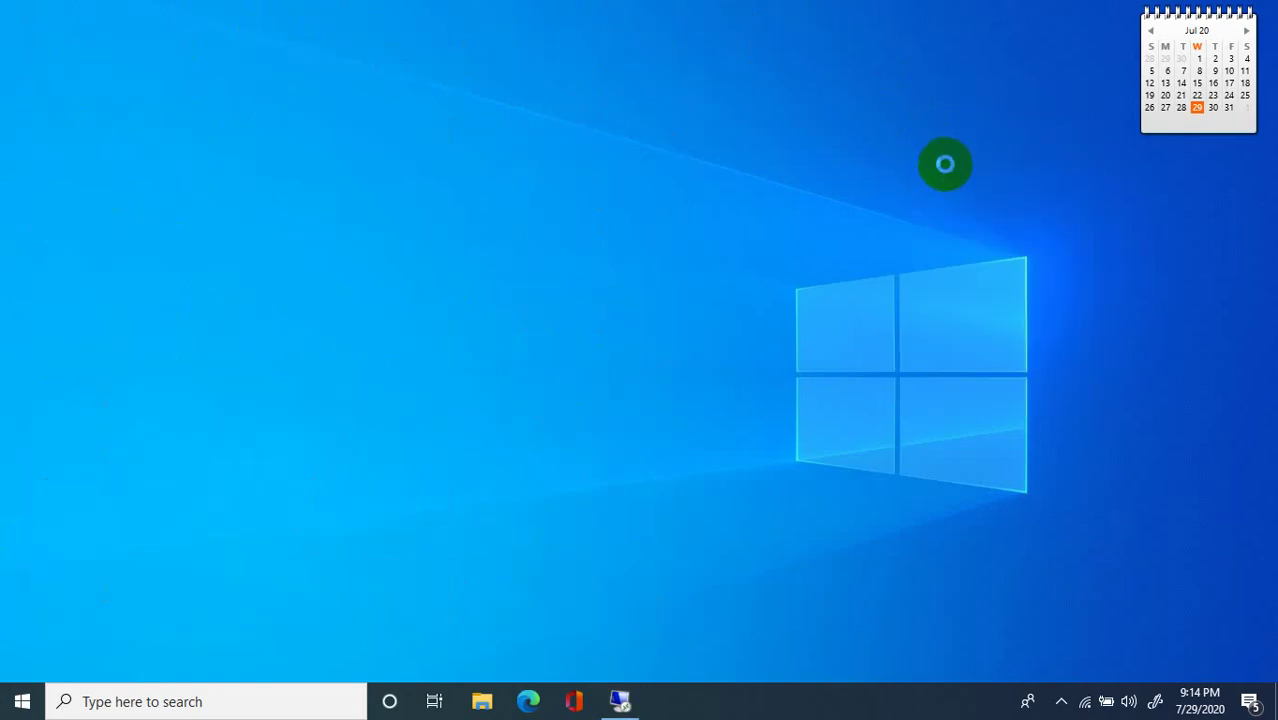
right_click(918, 121)
left_click(946, 174)
right_click(940, 163)
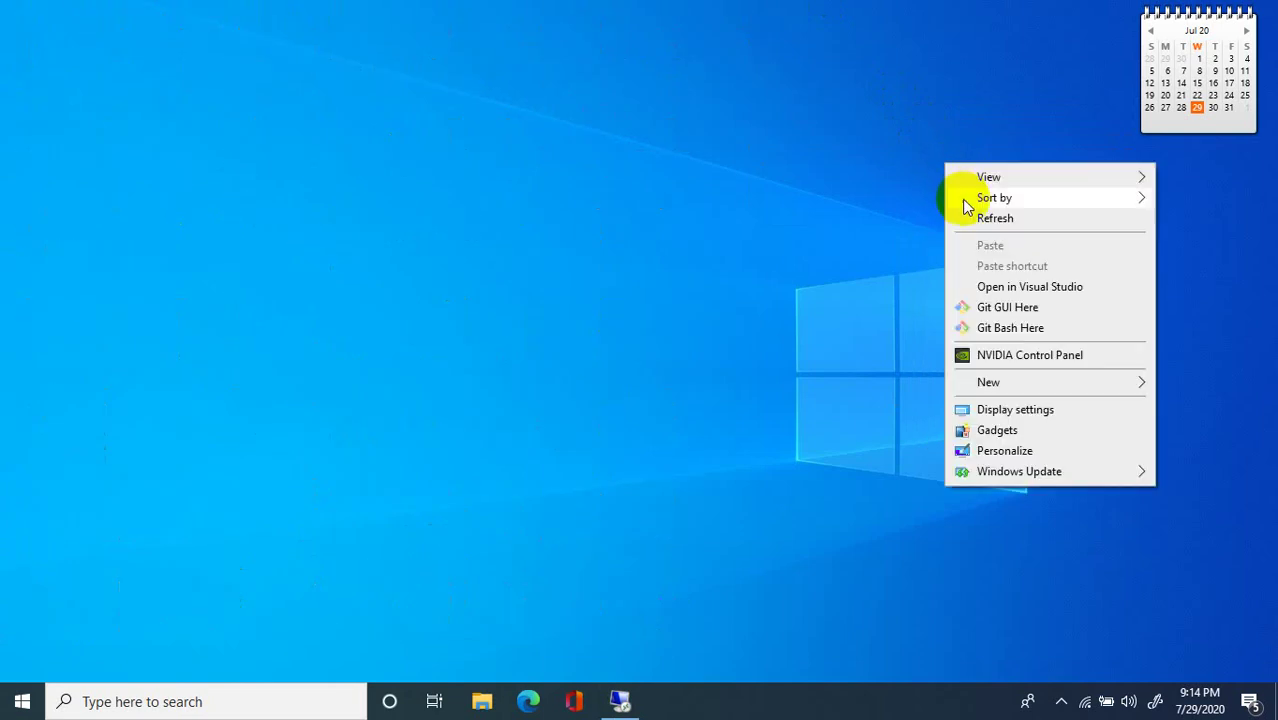
left_click(975, 219)
right_click(968, 203)
left_click(972, 252)
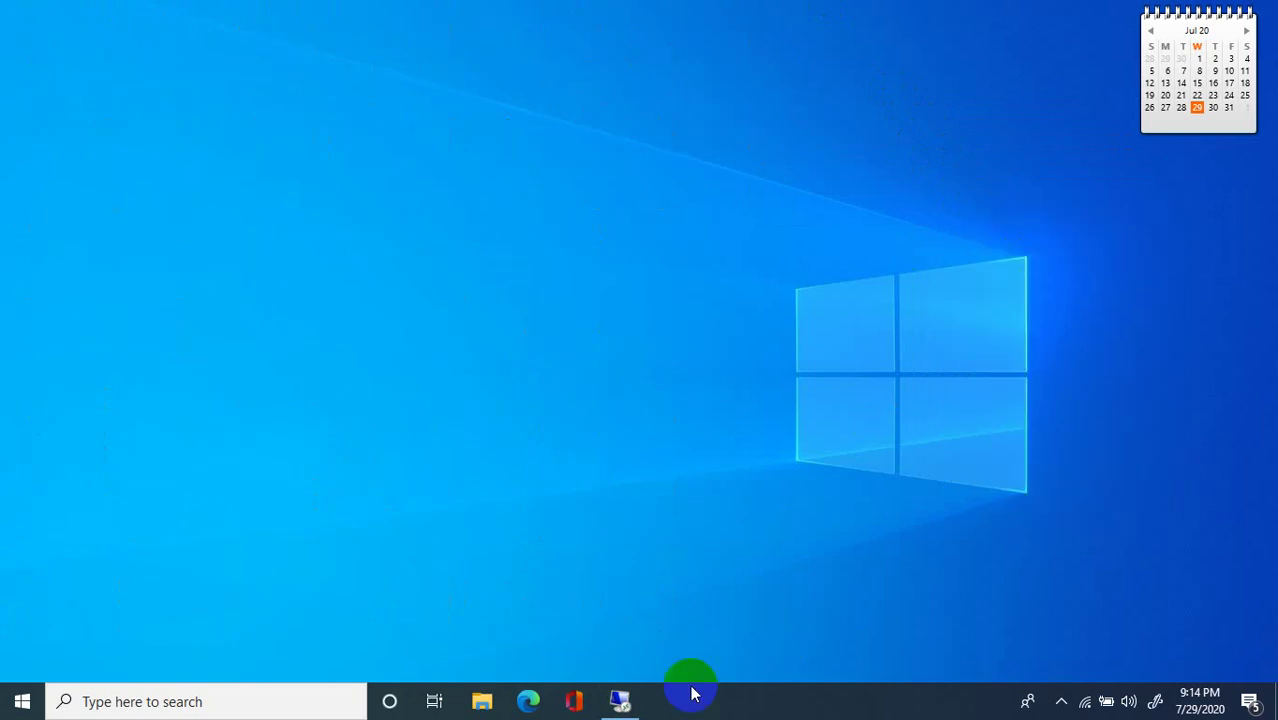
left_click(625, 702)
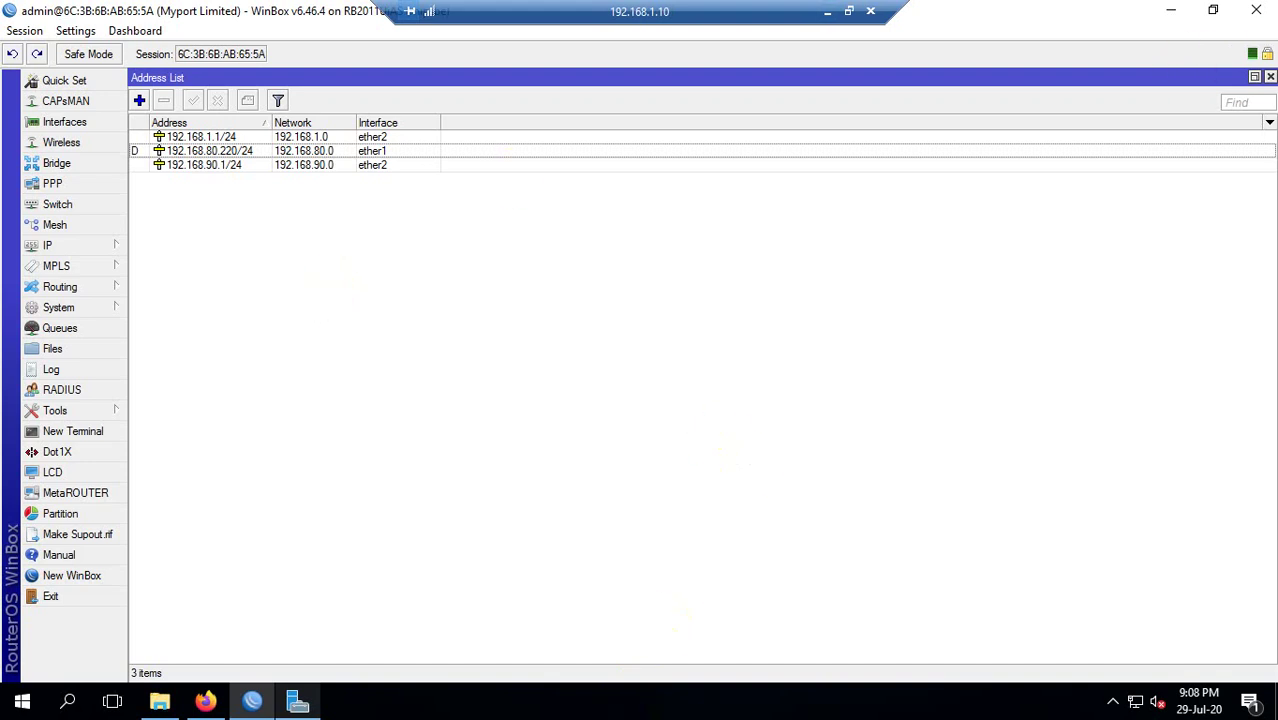
Close the WinBox address list window to reveal Server Manager's DNS page.
left_click(1262, 12)
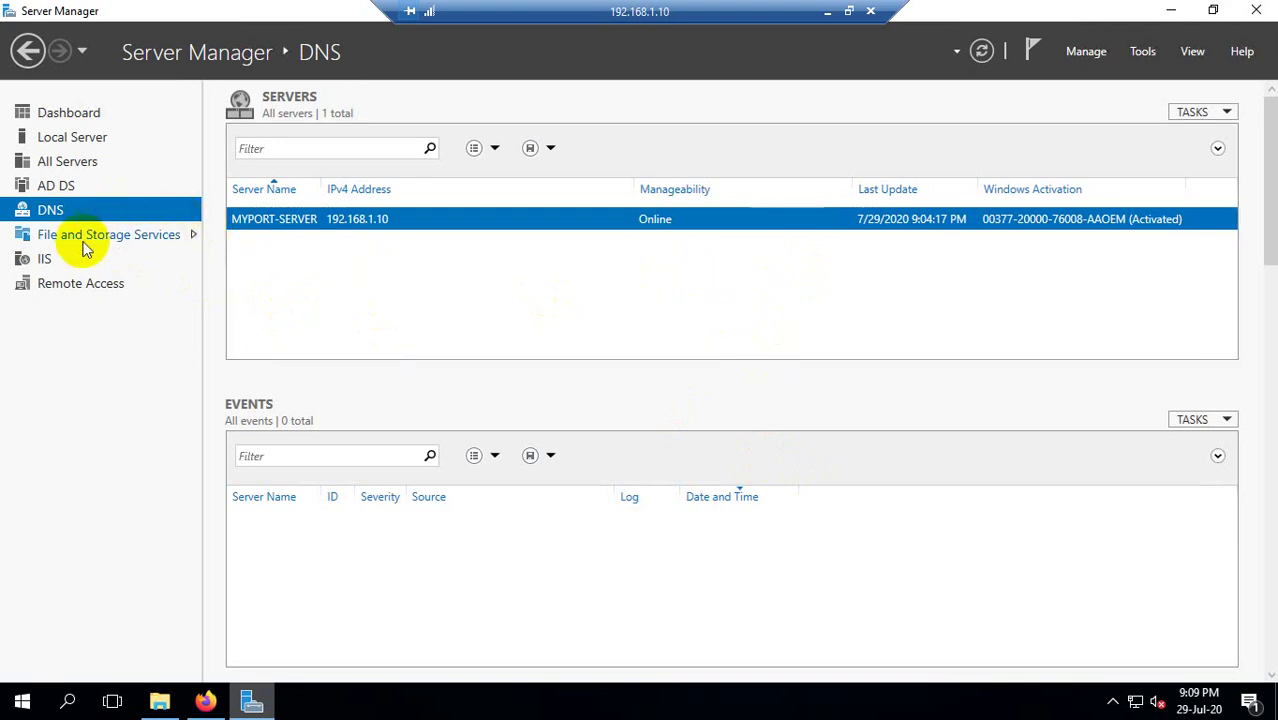
Launch IIS Manager for MYPORT-SERVER from Server Manager's IIS page and expand Sites.
left_click(52, 258)
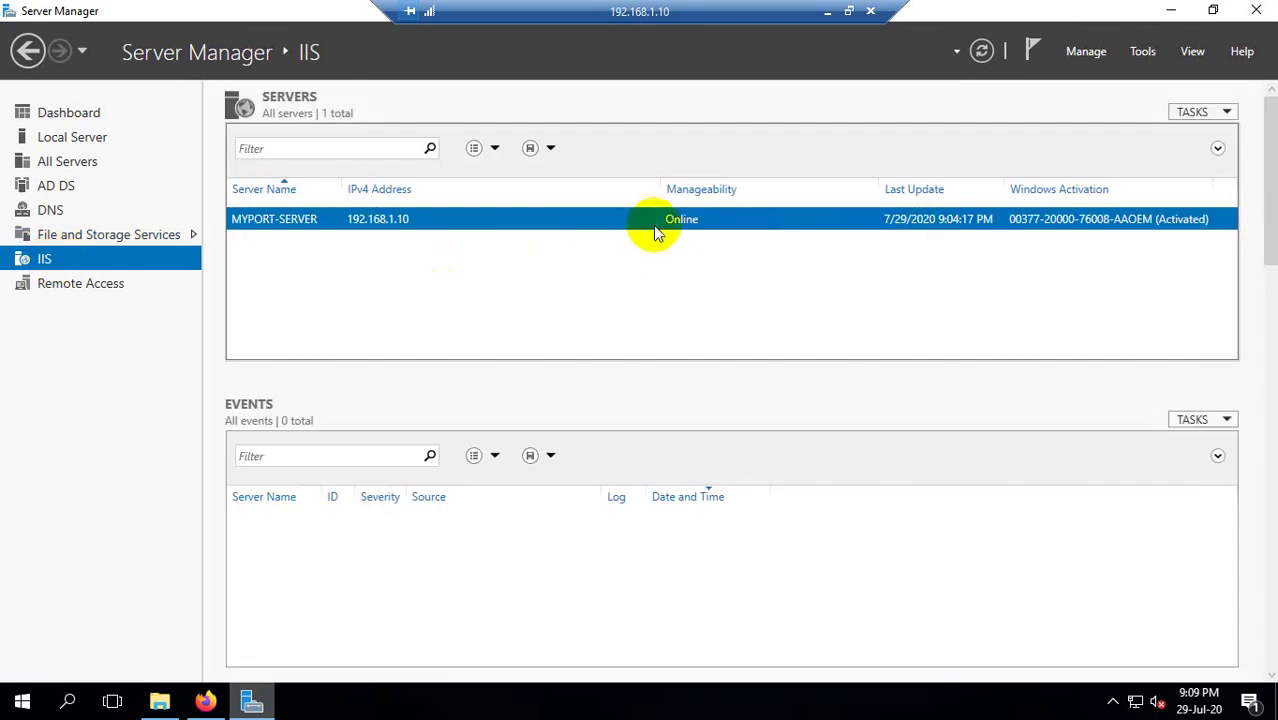
right_click(658, 226)
left_click(750, 369)
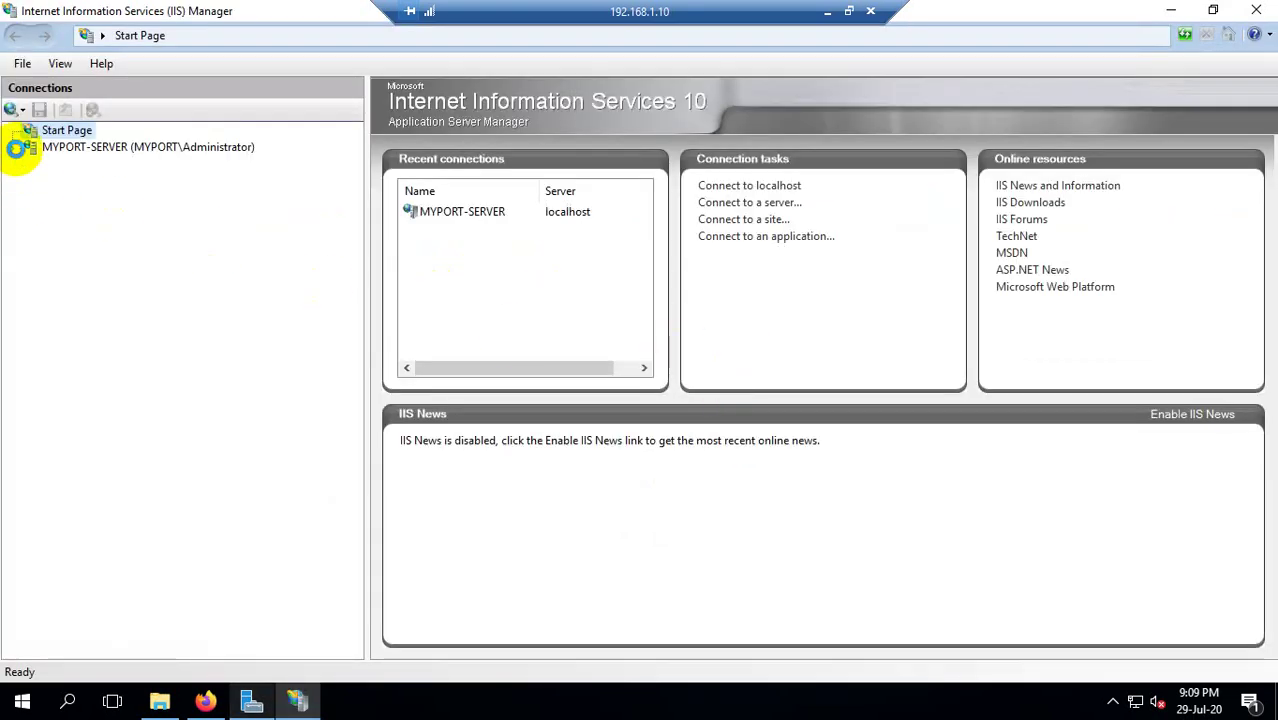
left_click(45, 150)
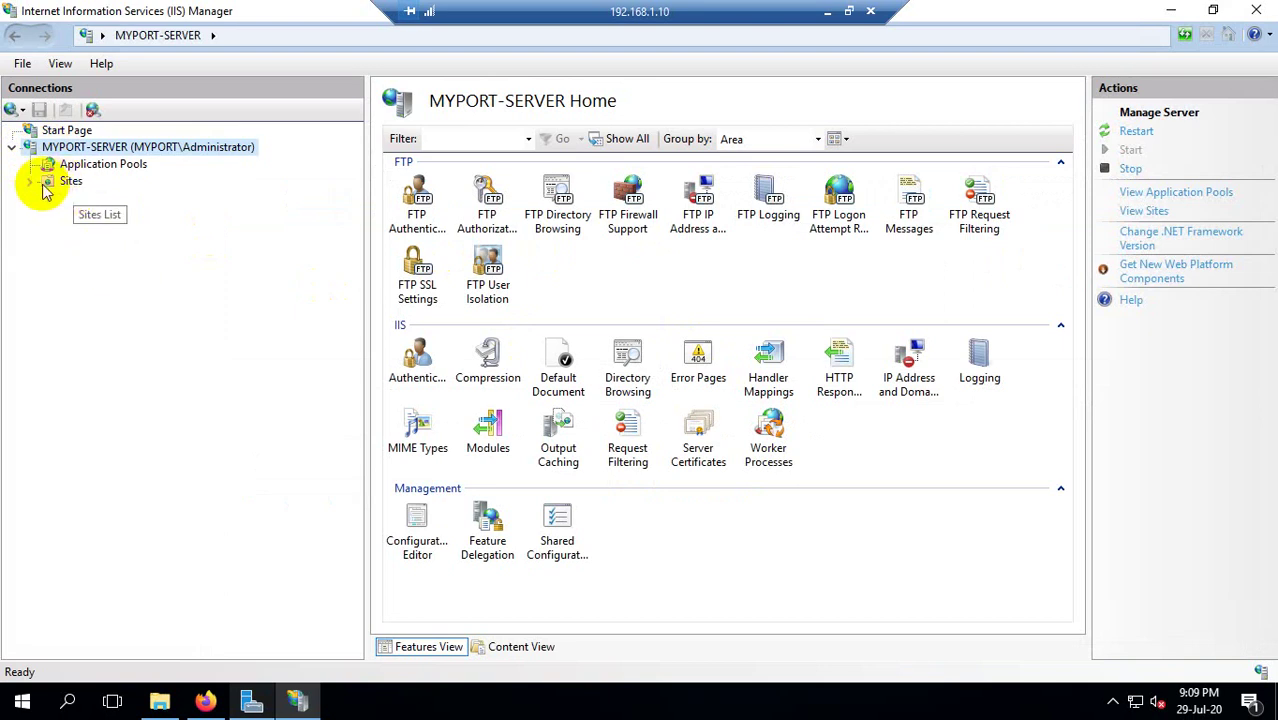
left_click(30, 181)
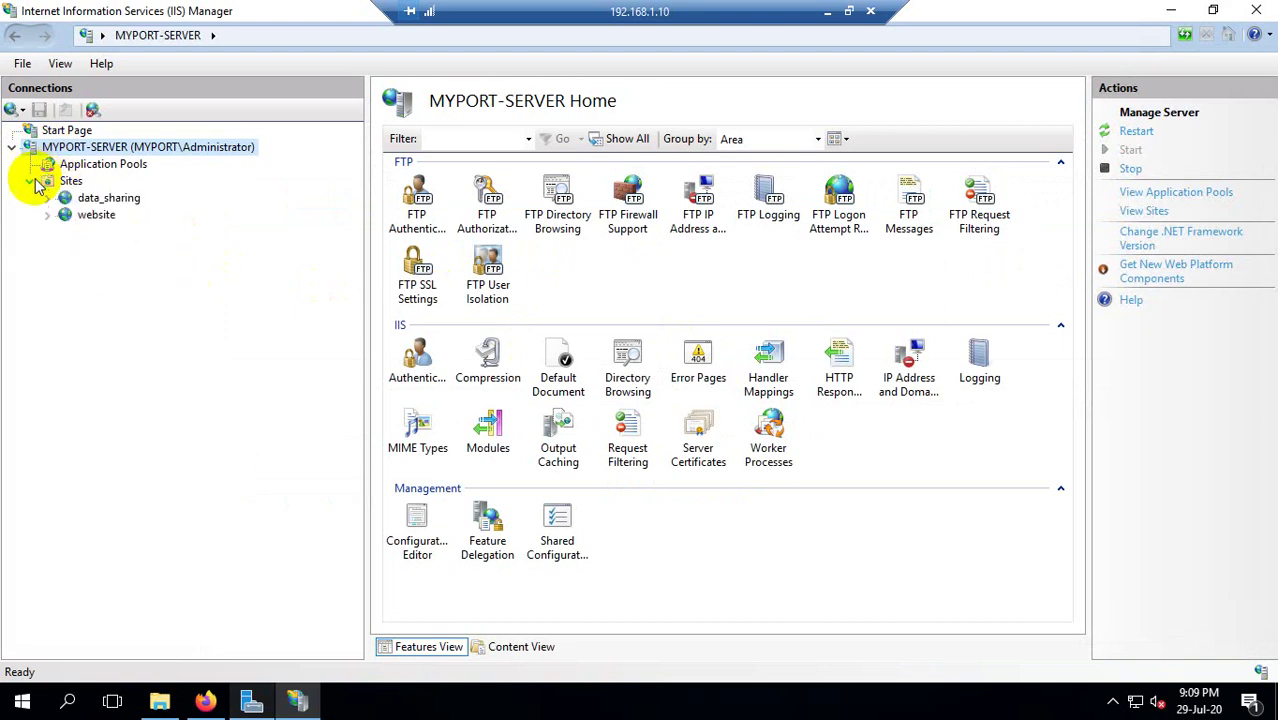
Remove the data_sharing and website sites, confirming Yes for each.
left_click(85, 200)
right_click(87, 203)
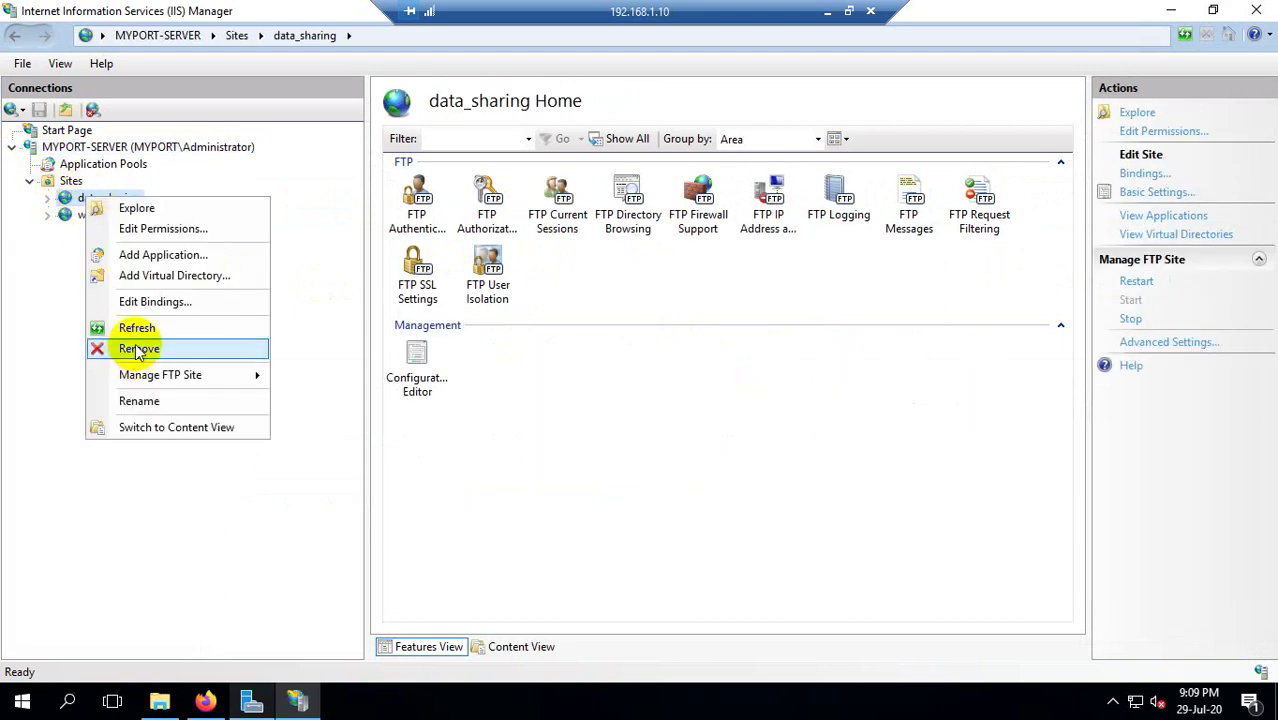
left_click(125, 346)
left_click(592, 420)
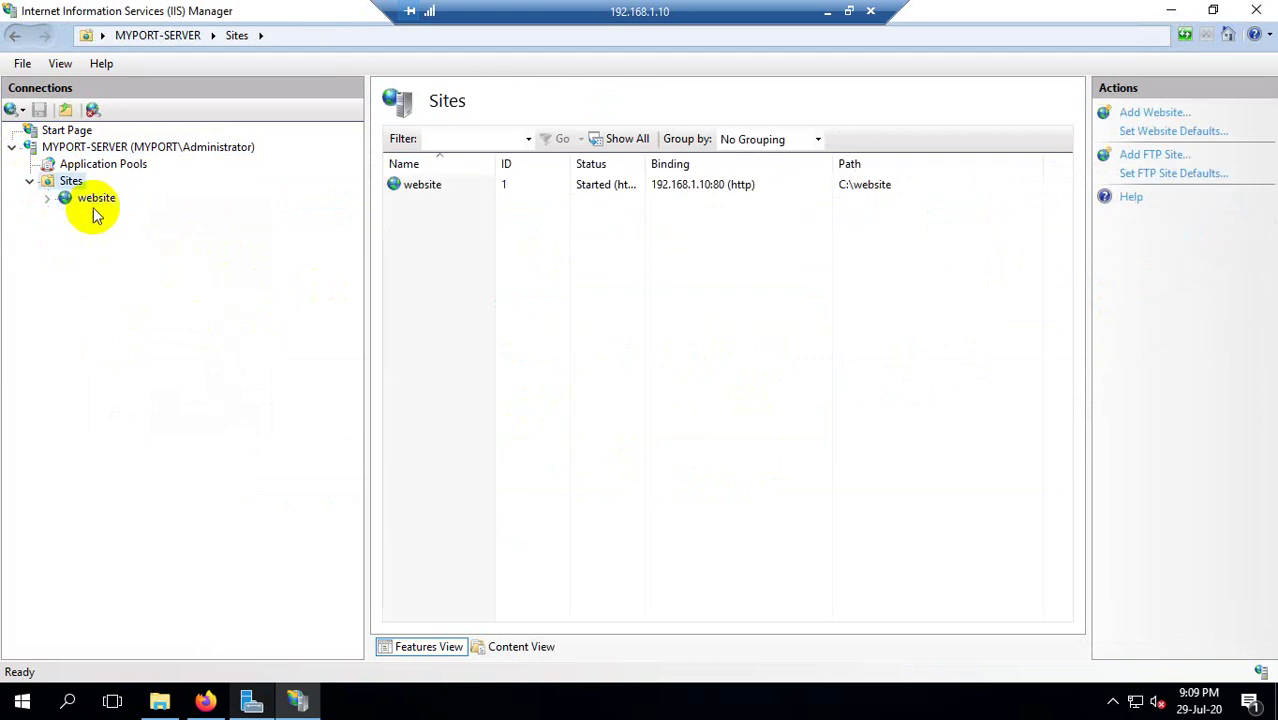
left_click(94, 200)
right_click(93, 200)
left_click(158, 380)
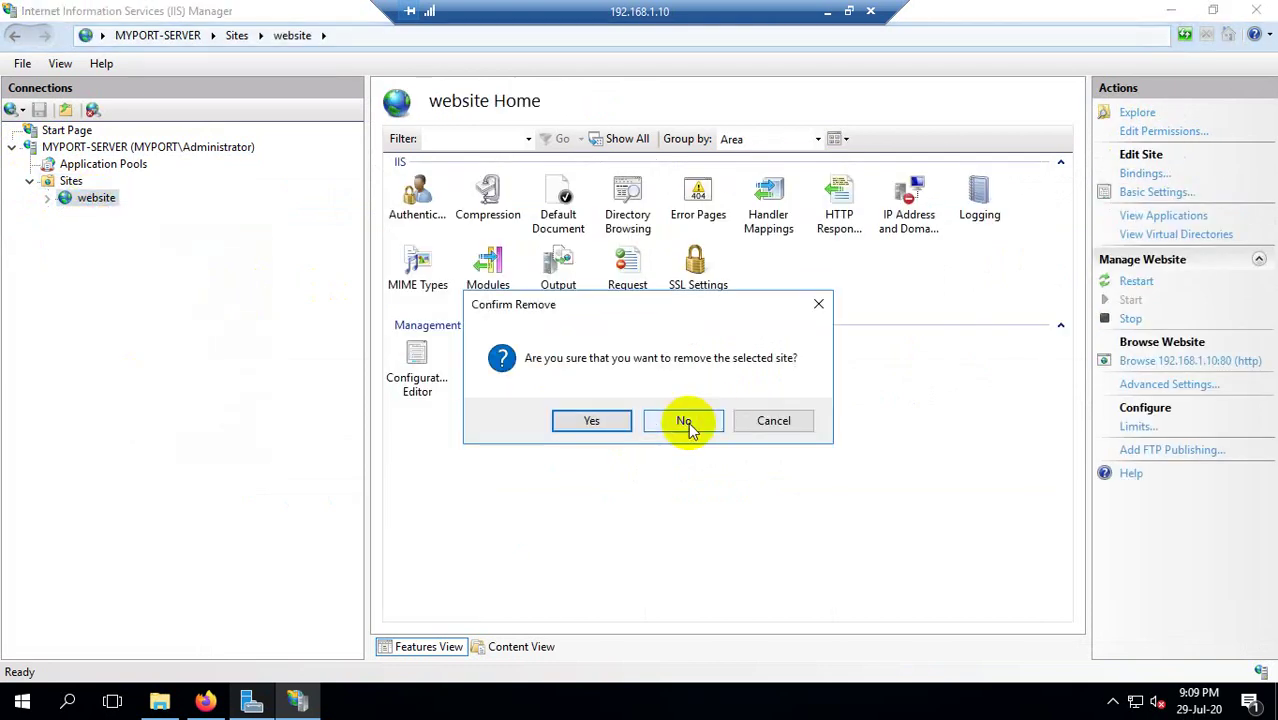
left_click(686, 422)
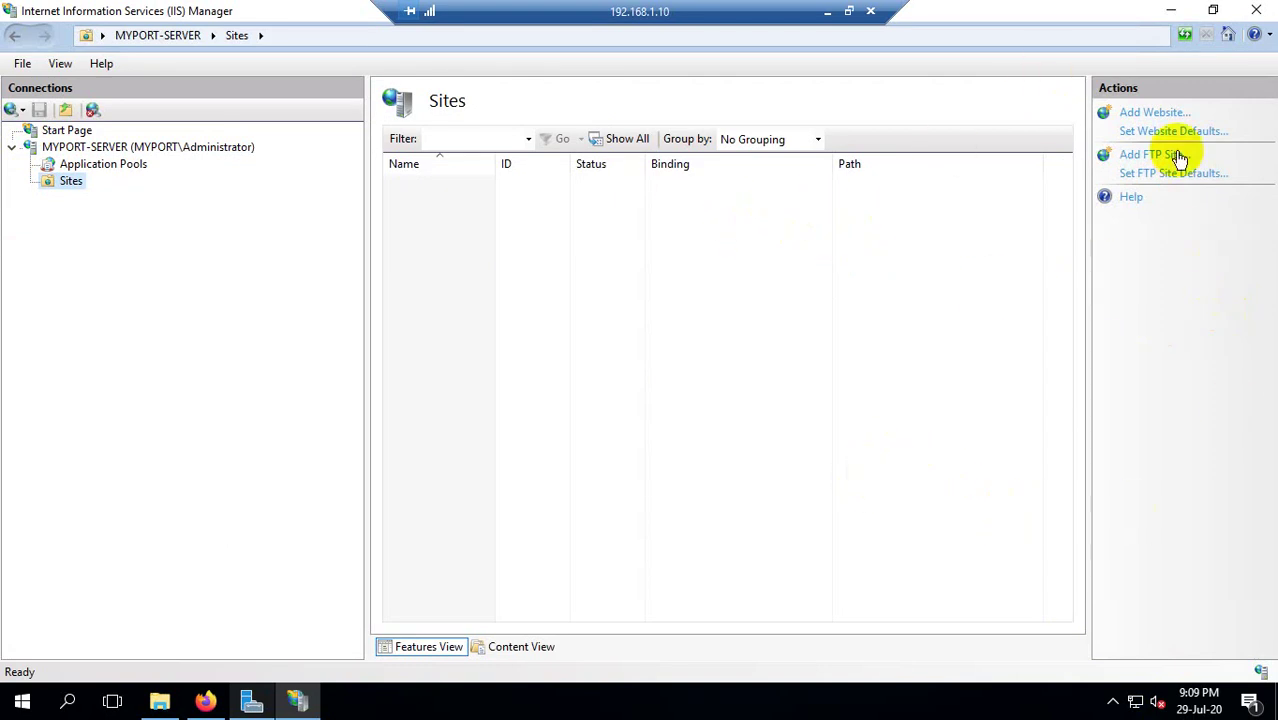
left_click(1213, 10)
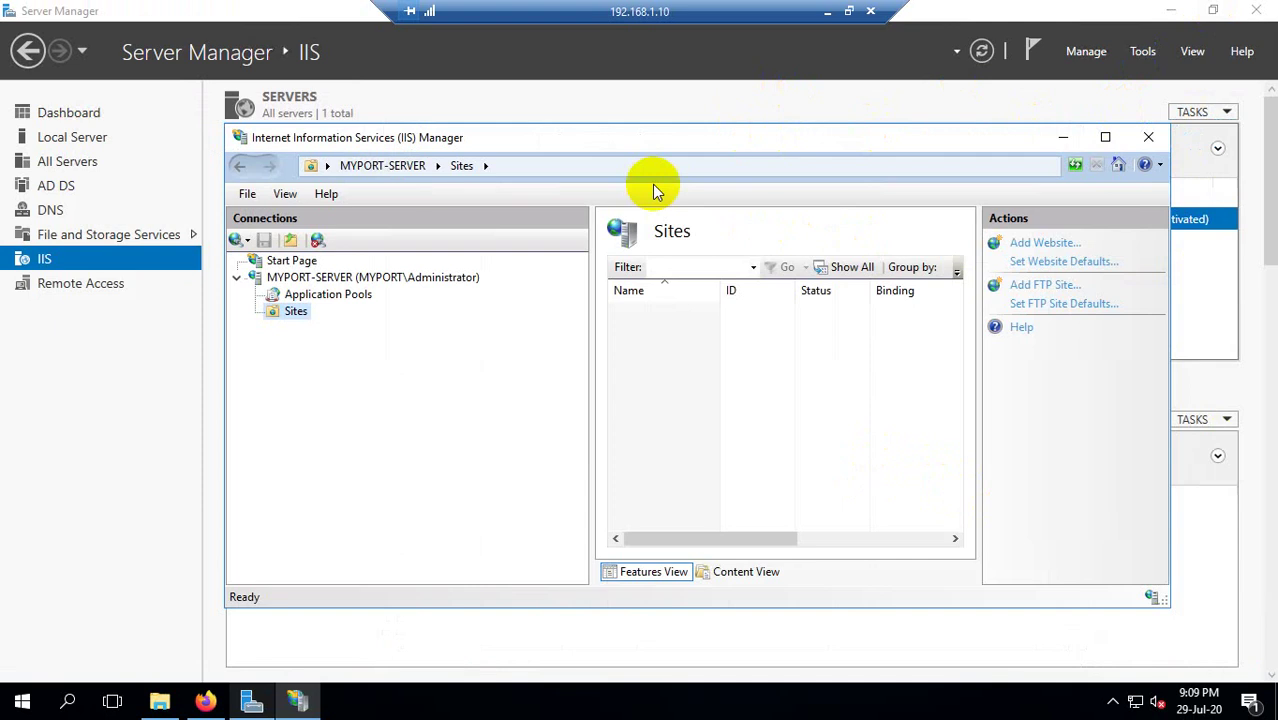
Maximize IIS Manager and open the Sites node's context menu.
left_click(1106, 137)
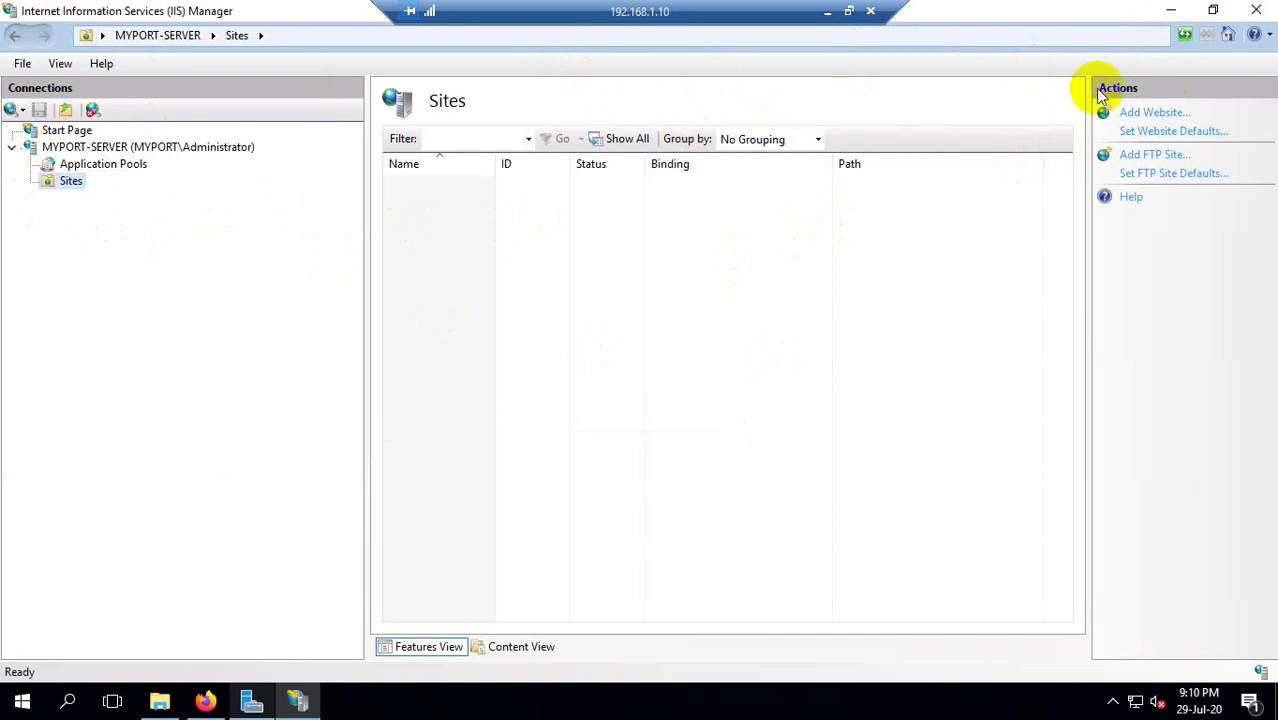
right_click(63, 186)
left_click(58, 188)
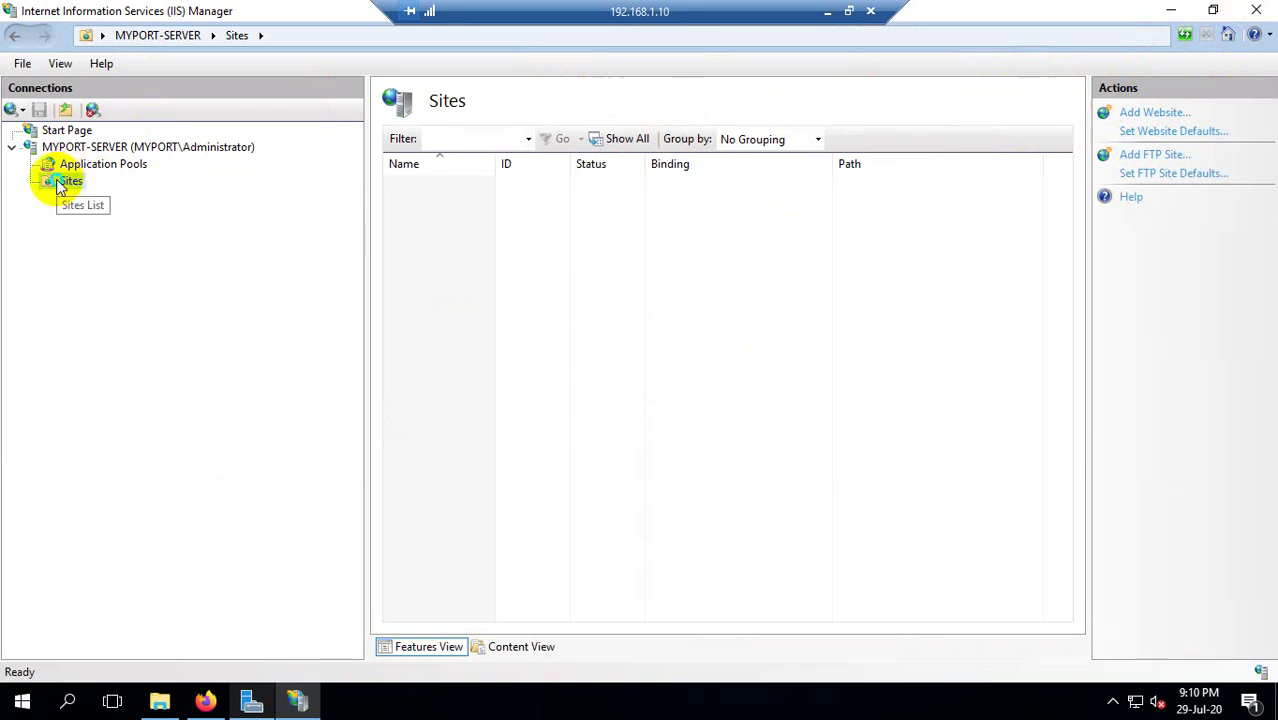
right_click(63, 184)
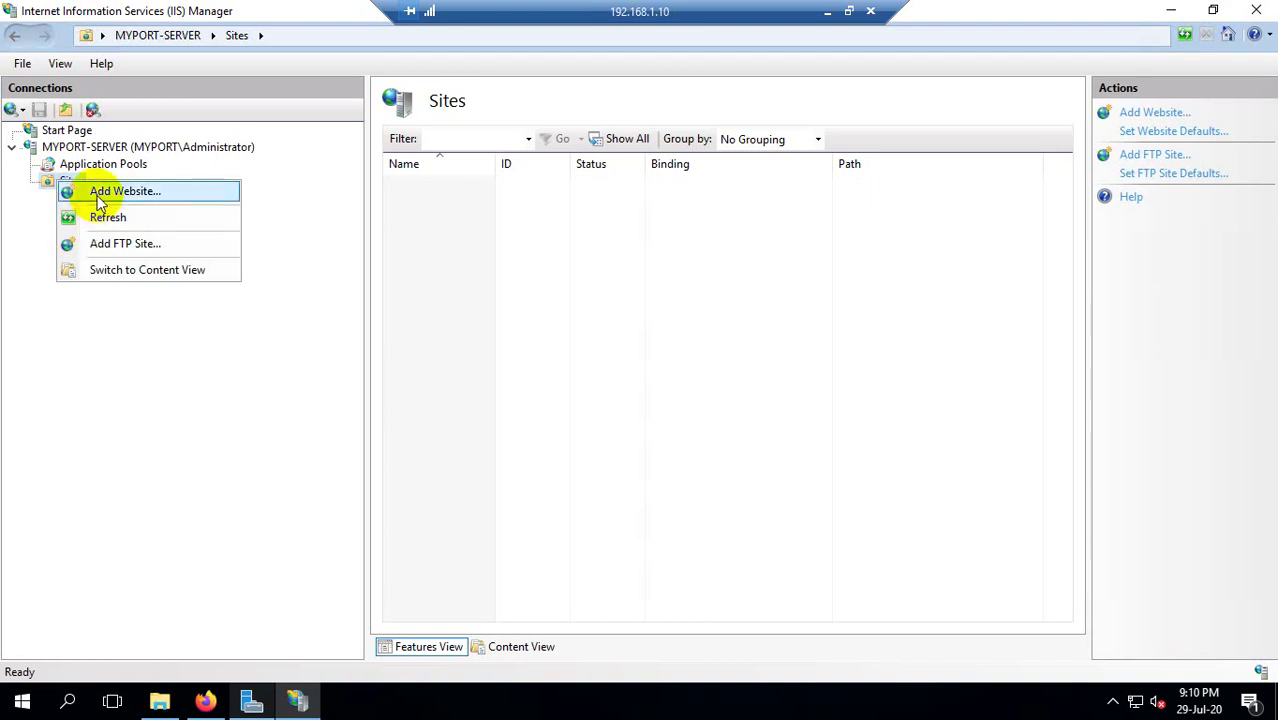
Choose Add Website, then browse File Explorer from the database backups up to This PC.
left_click(100, 198)
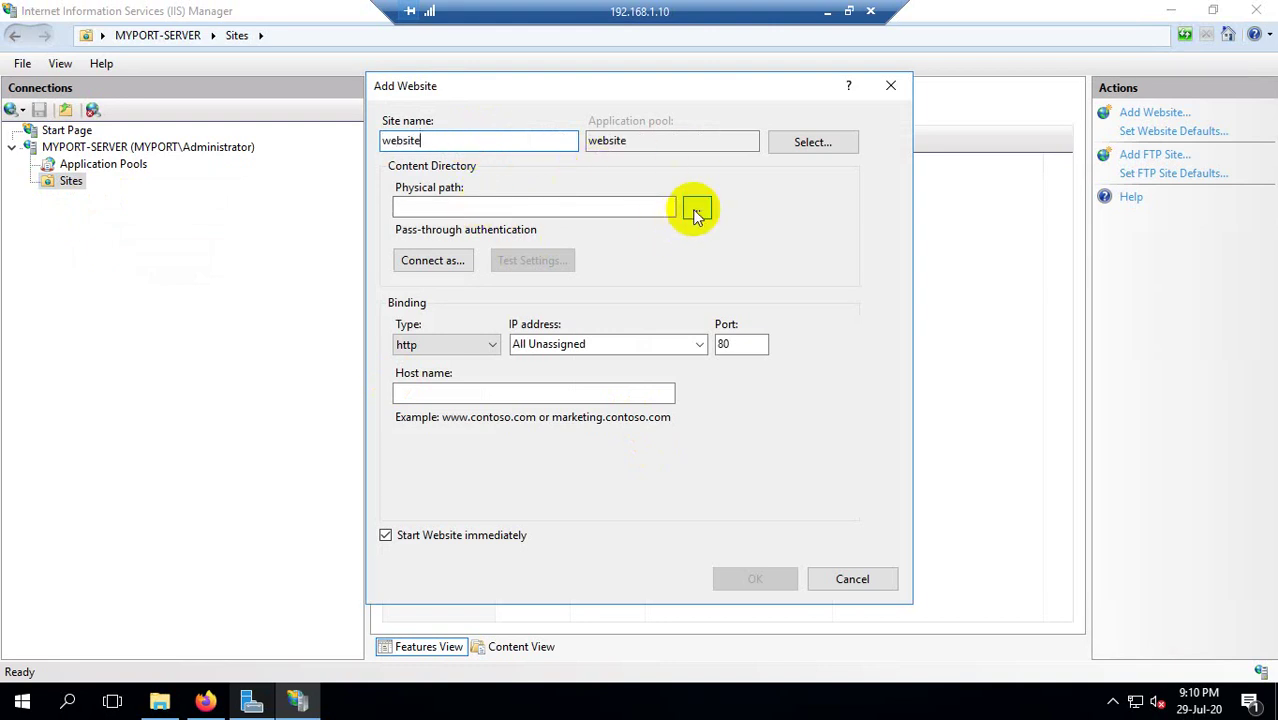
left_click(160, 701)
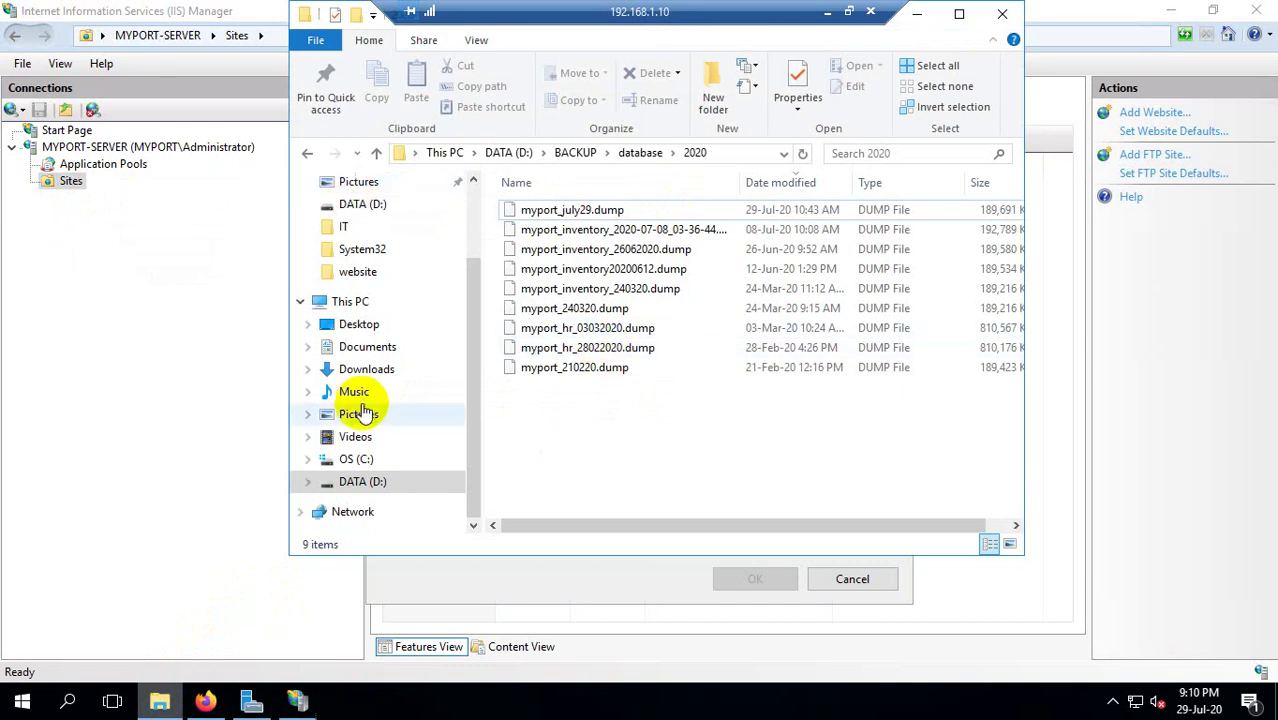
left_click(693, 250)
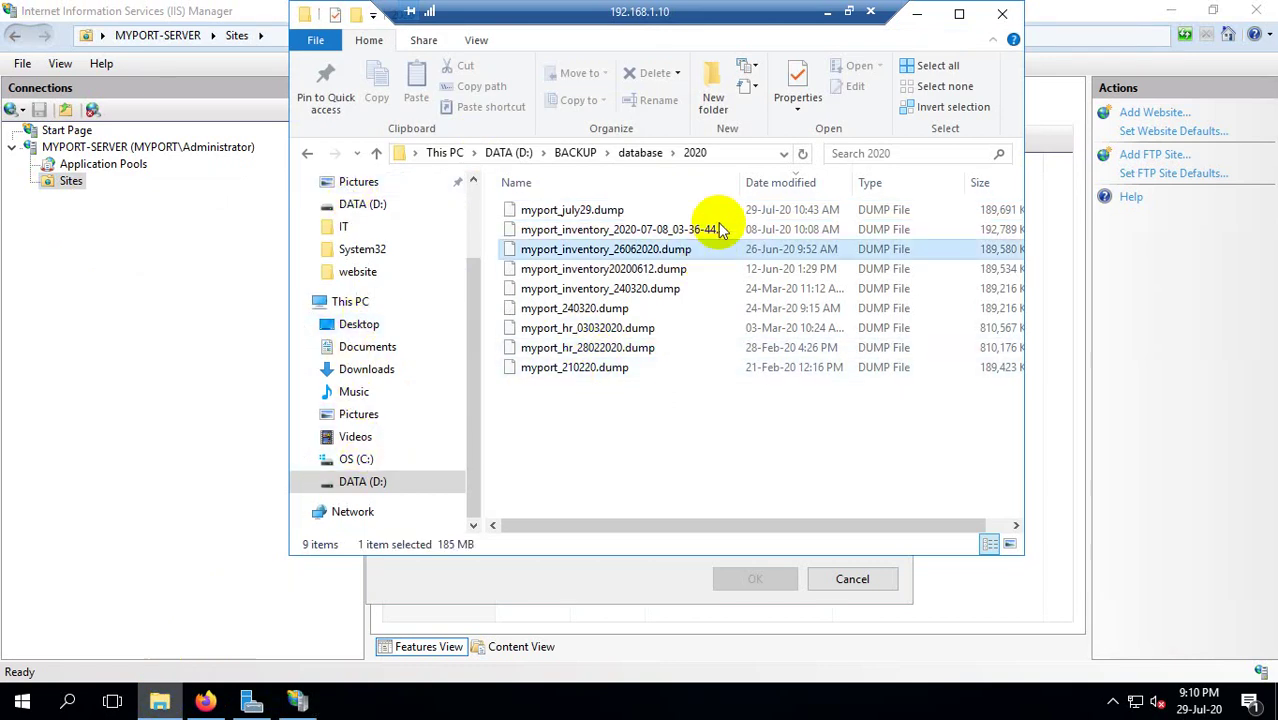
left_click(640, 160)
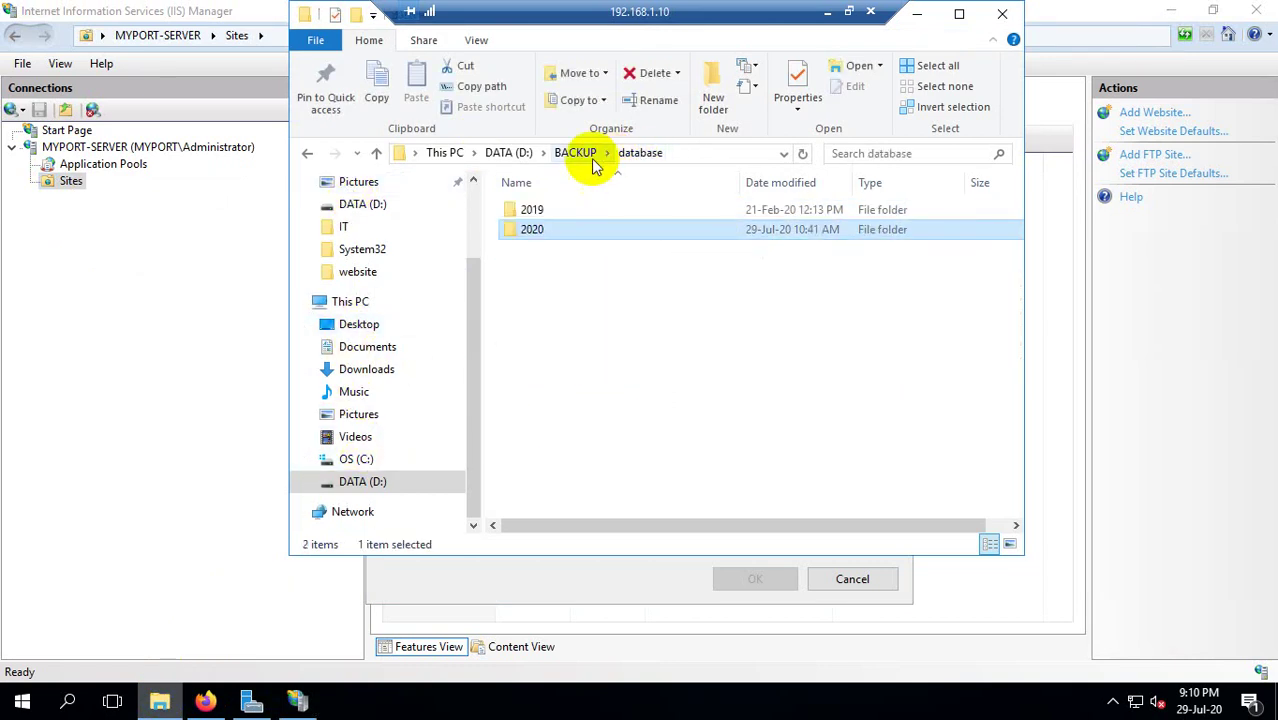
left_click(500, 155)
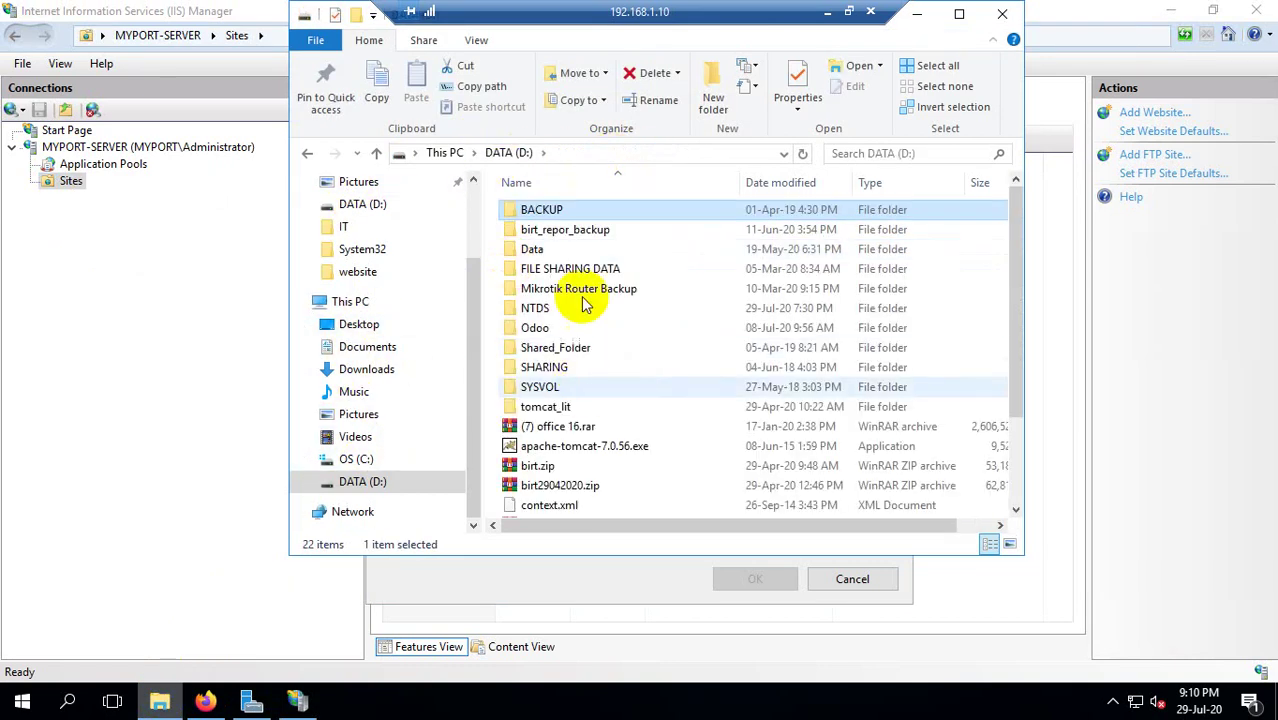
left_click(445, 153)
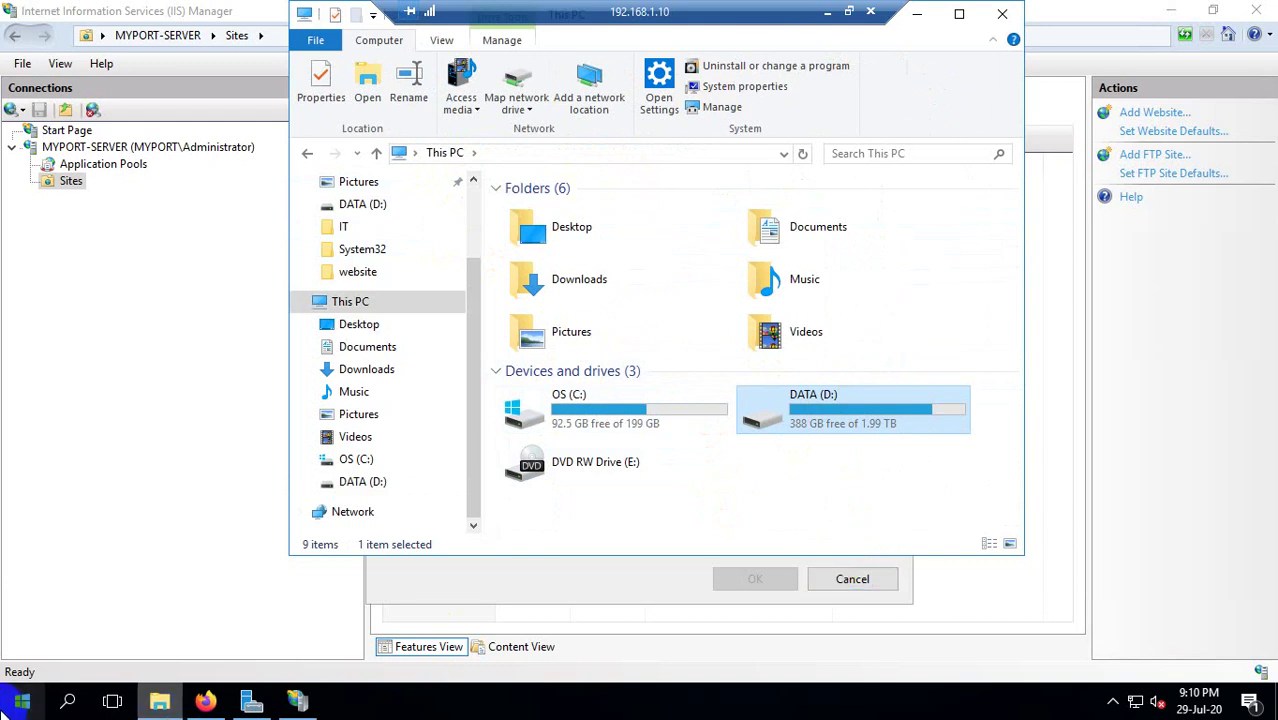
Search the Start menu for 'backup' and launch Windows Server Backup.
left_click(70, 703)
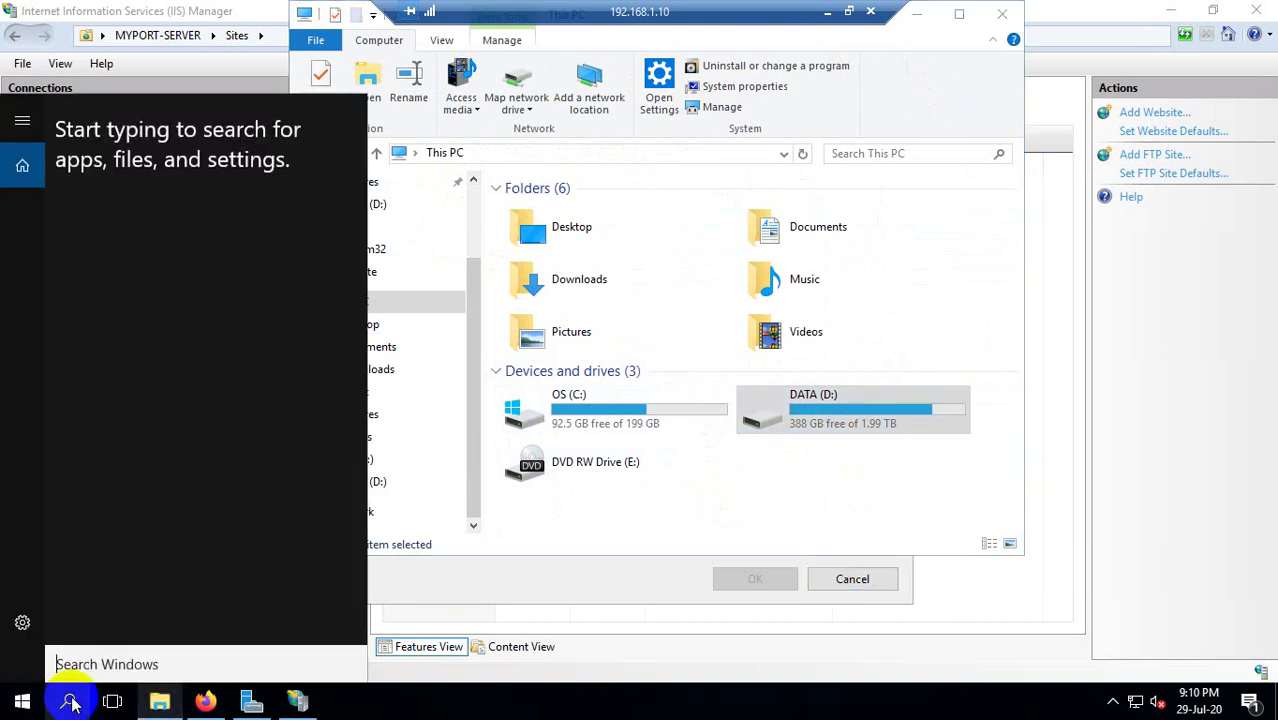
type("window")
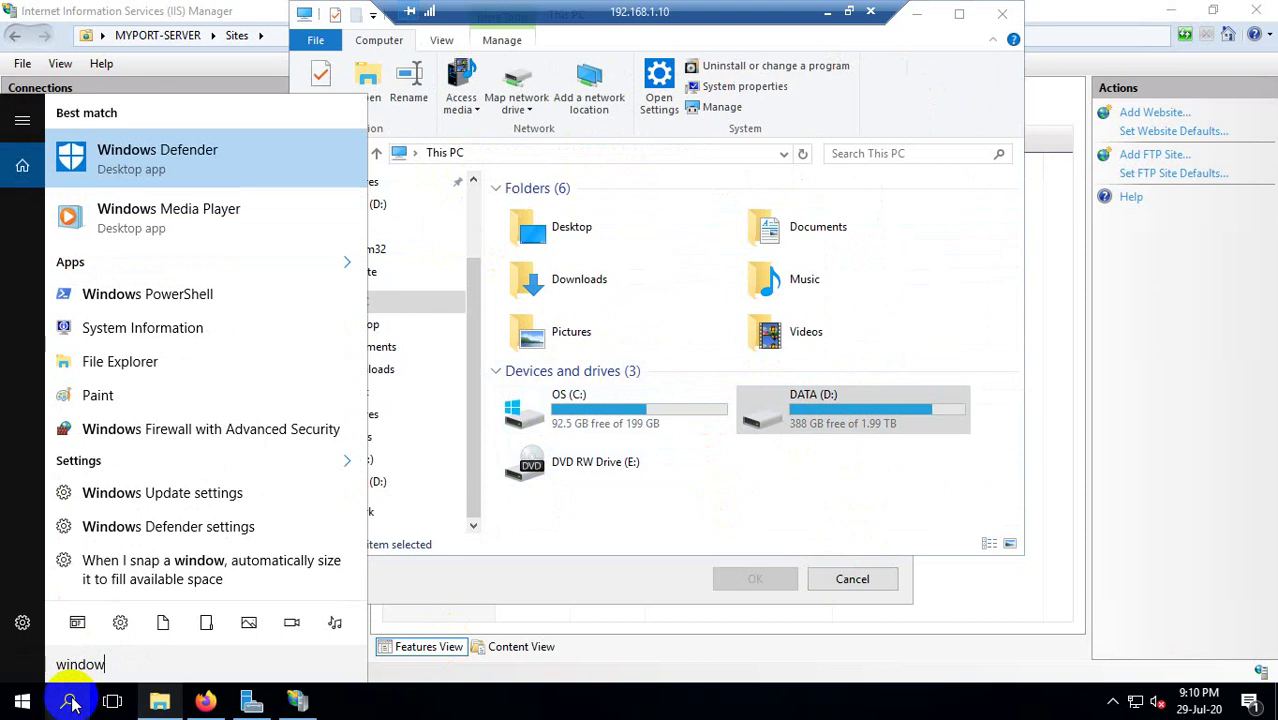
key("BackSpace")
key("BackSpace")
key("BackSpace")
key("BackSpace")
key("BackSpace")
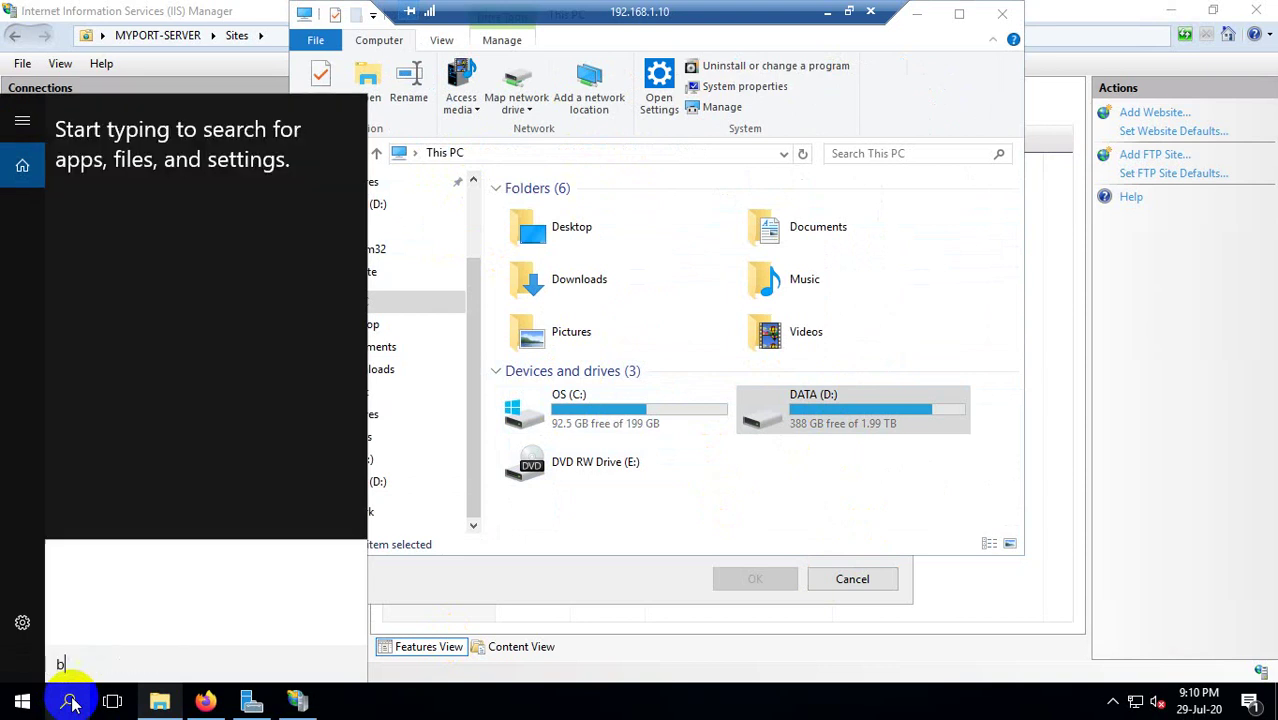
type("backup")
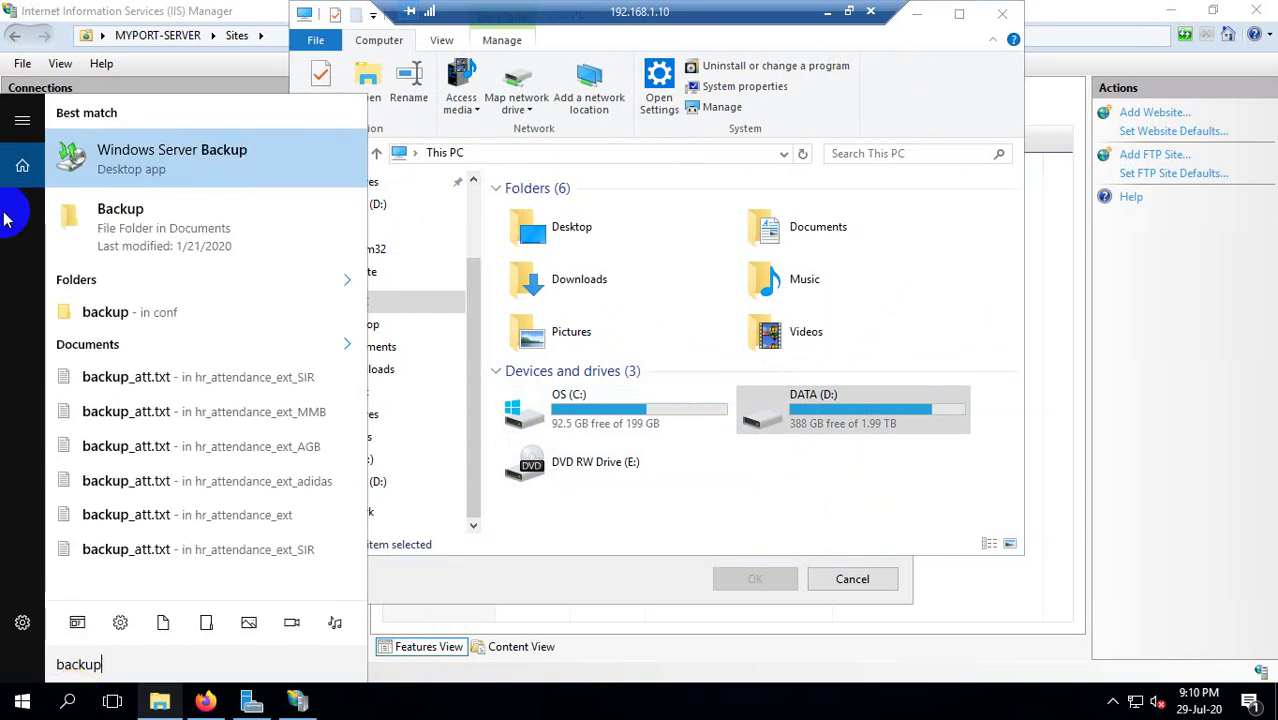
left_click(105, 150)
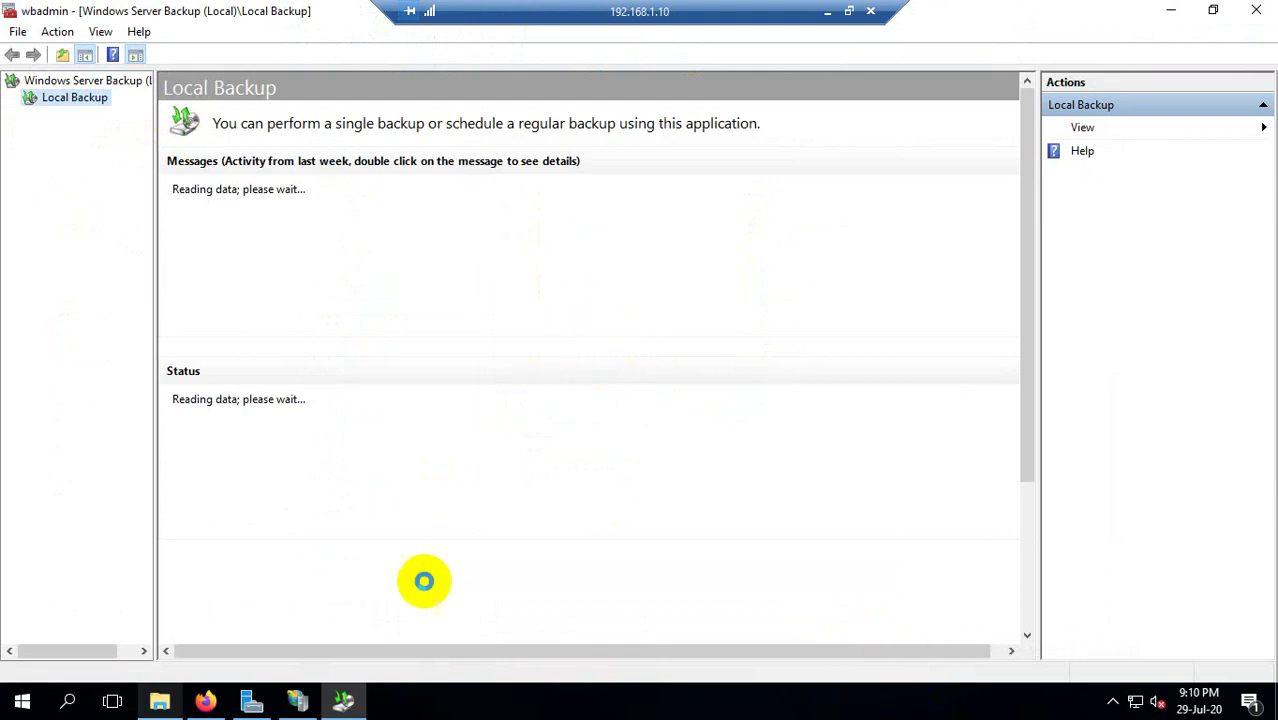
Inspect the 29-Jul-20 backup message and check the DATA (D:) drive in File Explorer.
right_click(75, 97)
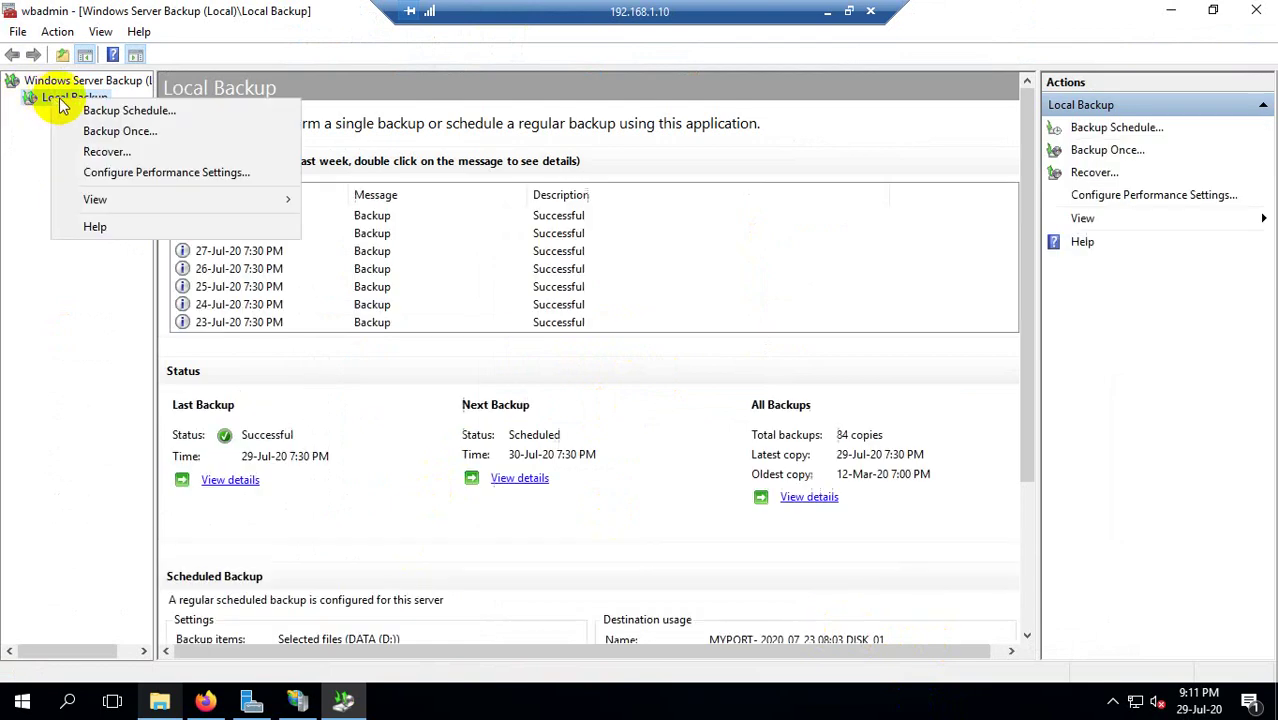
left_click(51, 257)
left_click(455, 215)
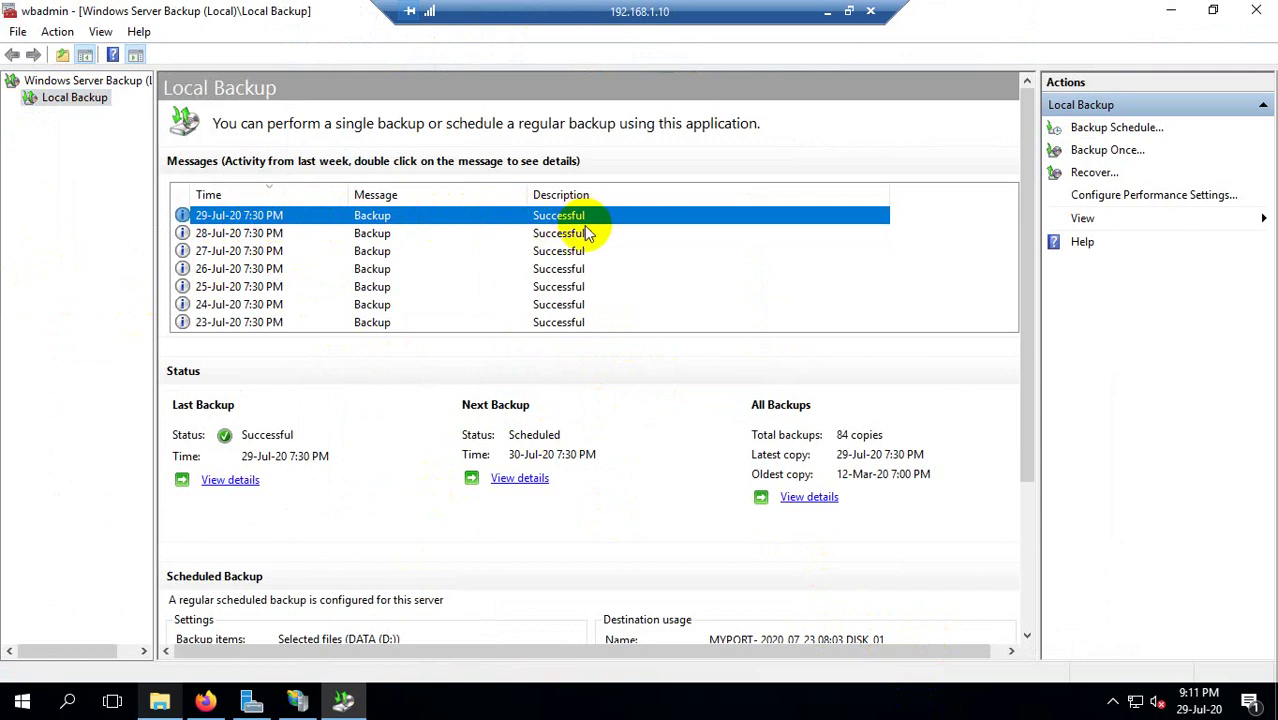
left_click(160, 701)
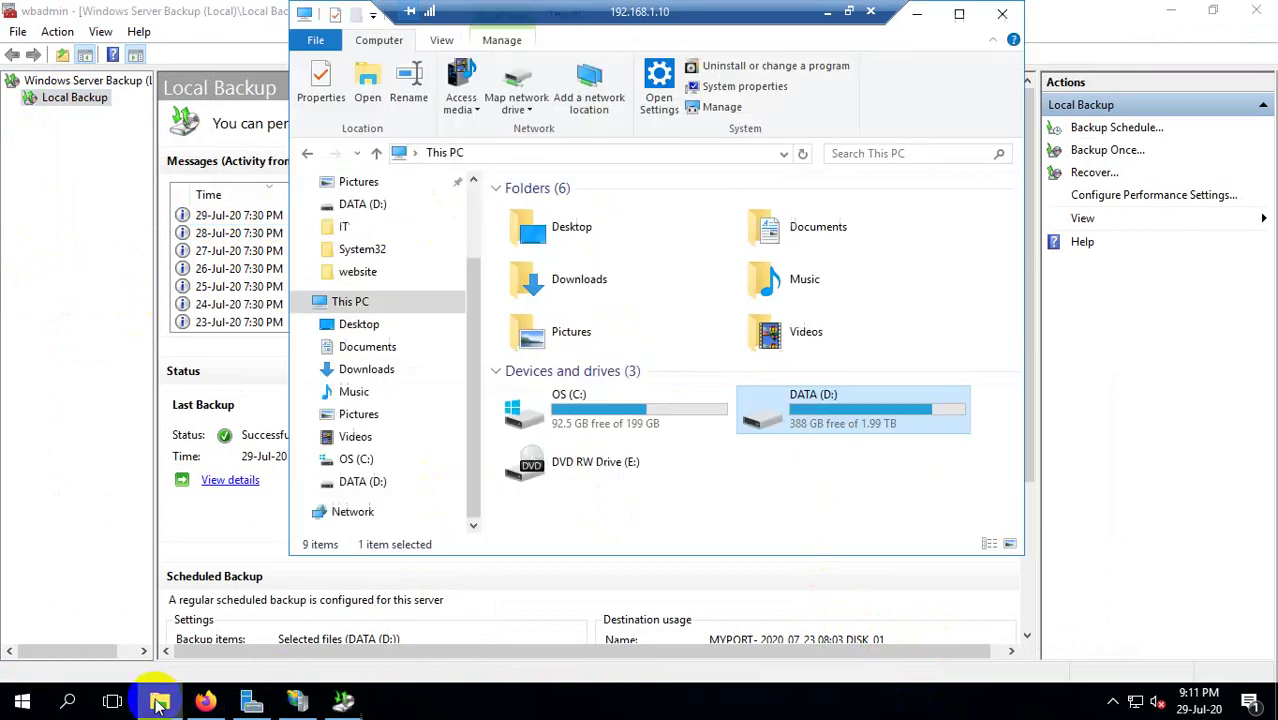
left_click(866, 420)
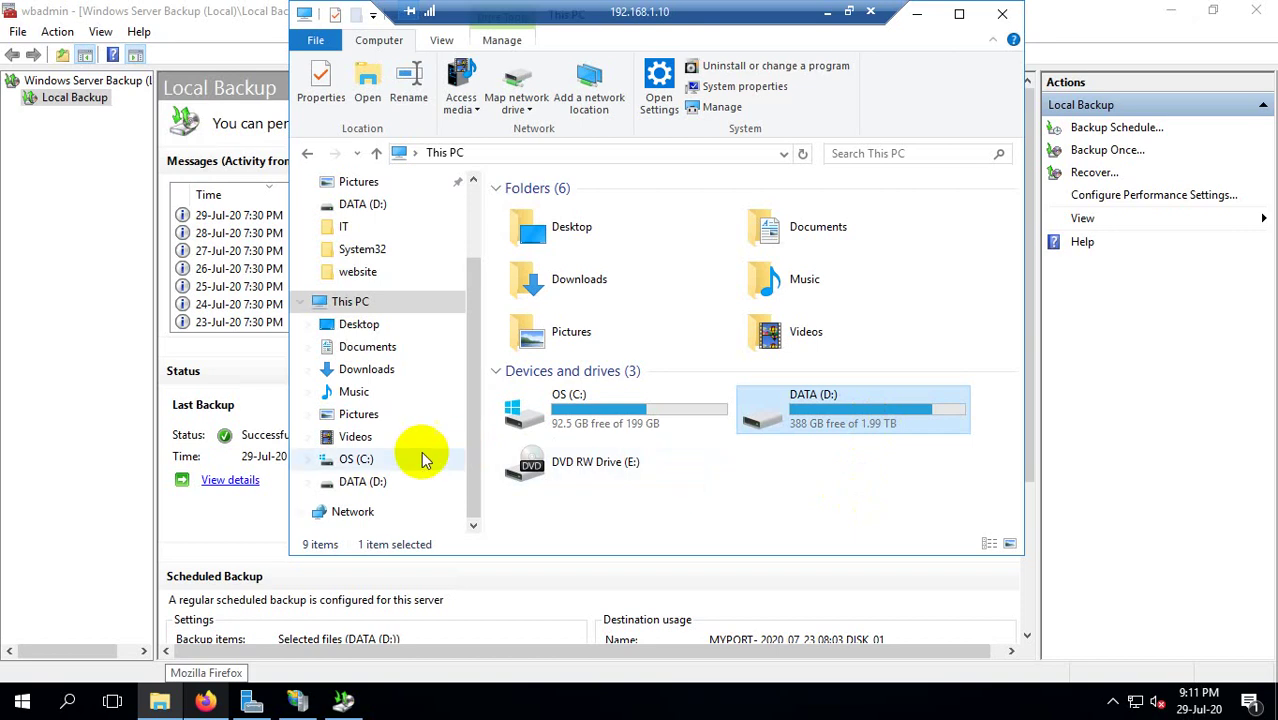
Review the 27-Jul, 28-Jul and 29-Jul-20 backup messages in Windows Server Backup.
left_click(210, 251)
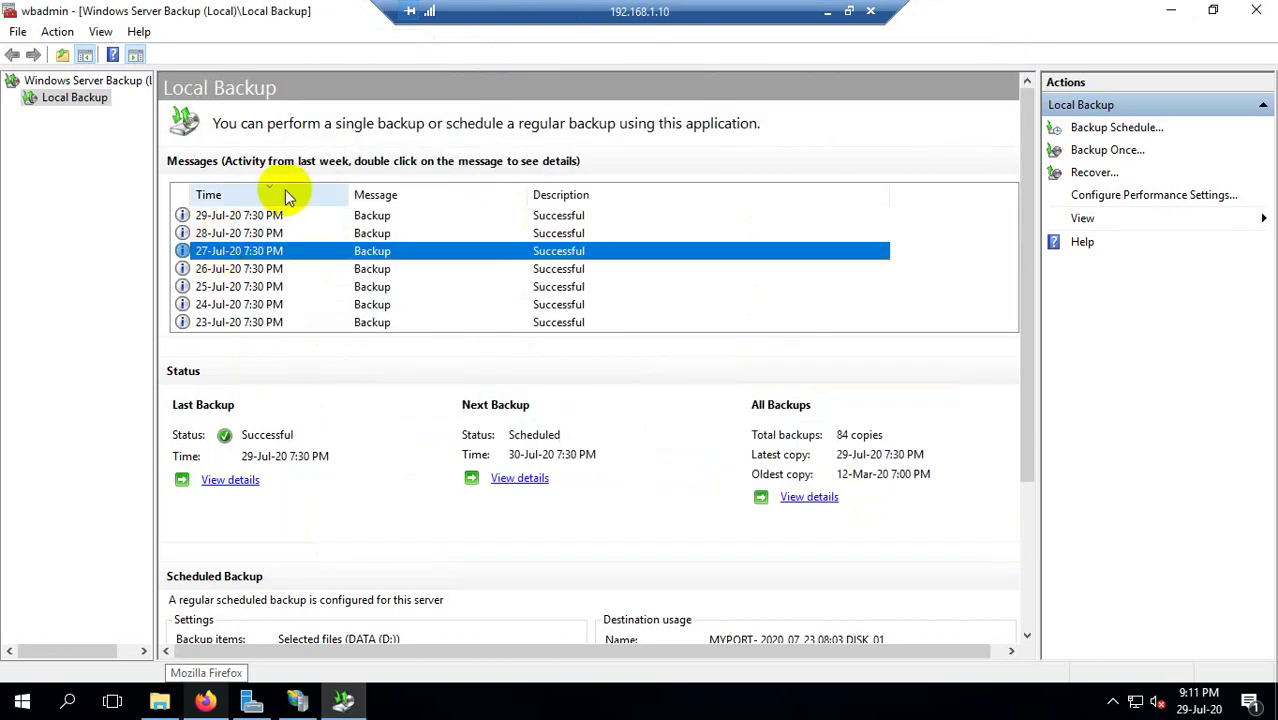
left_click(299, 702)
left_click(343, 701)
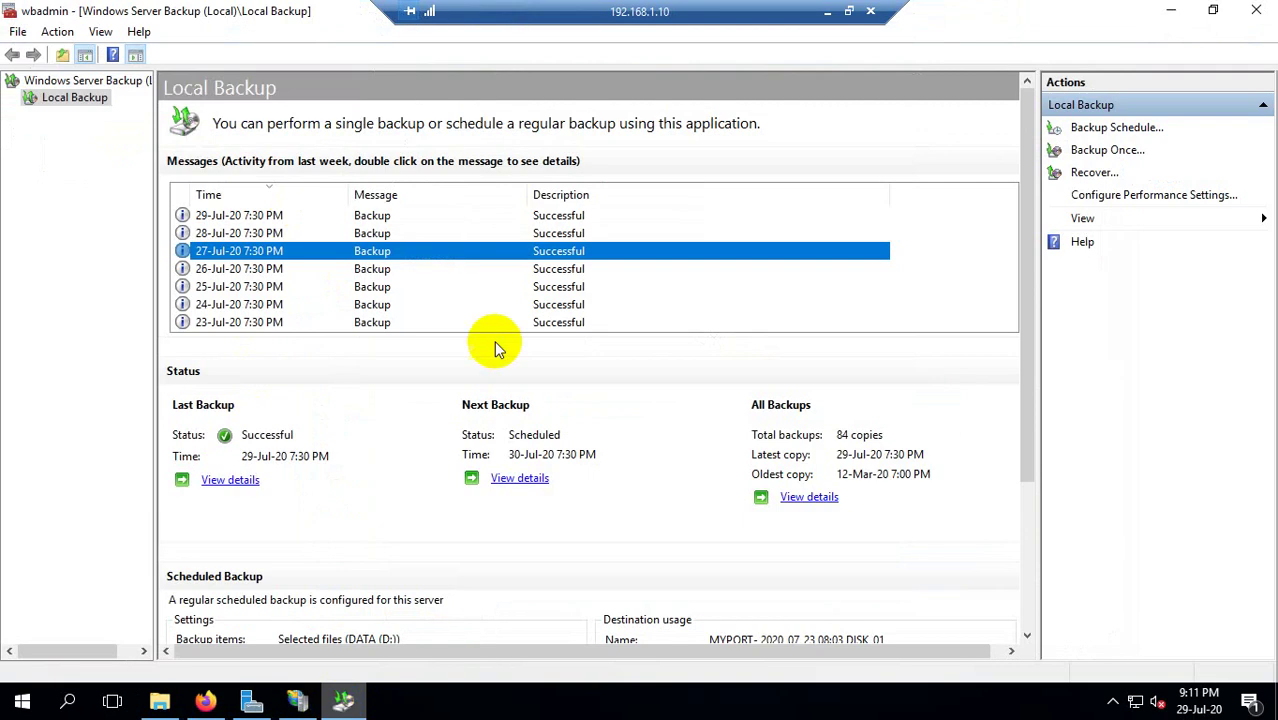
left_click(240, 233)
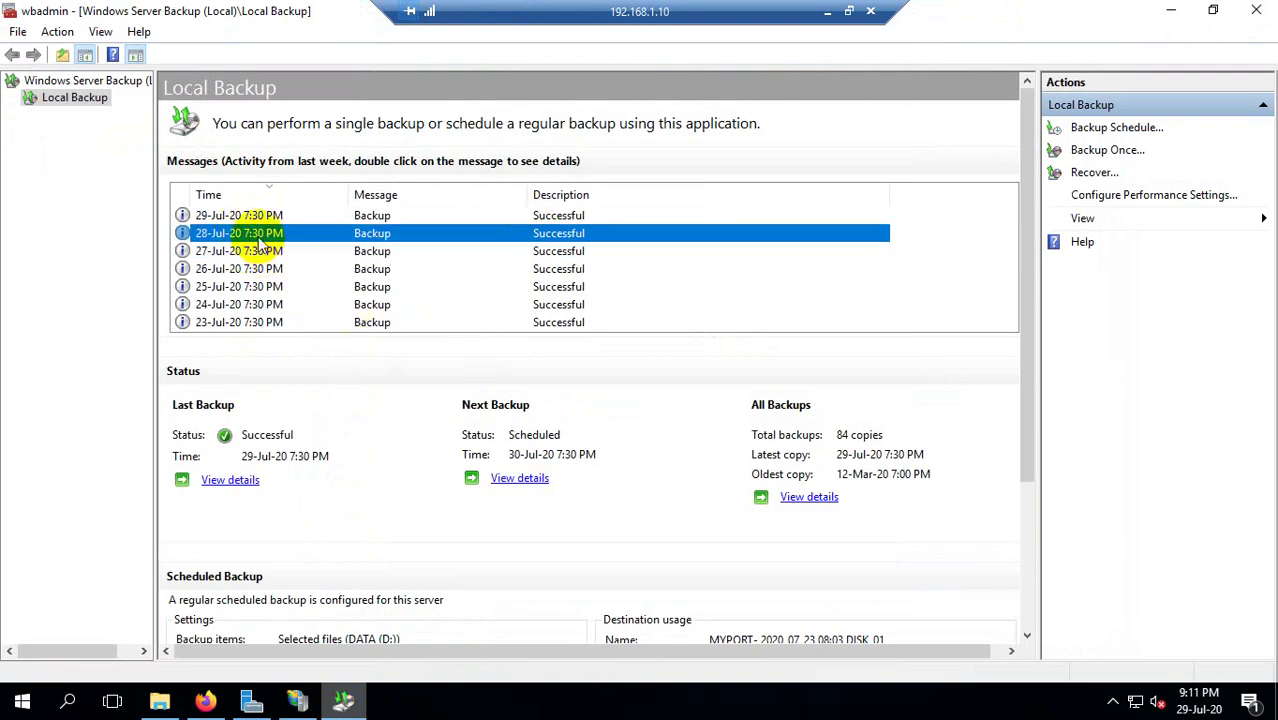
left_click(270, 216)
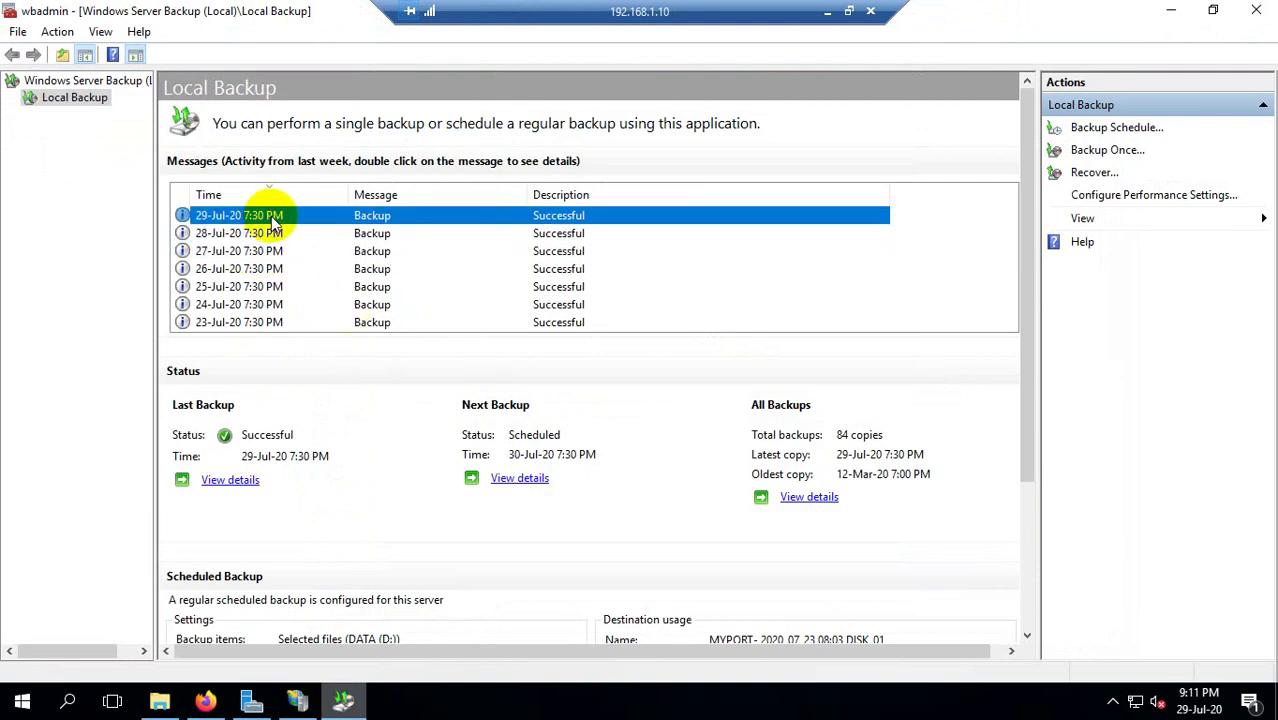
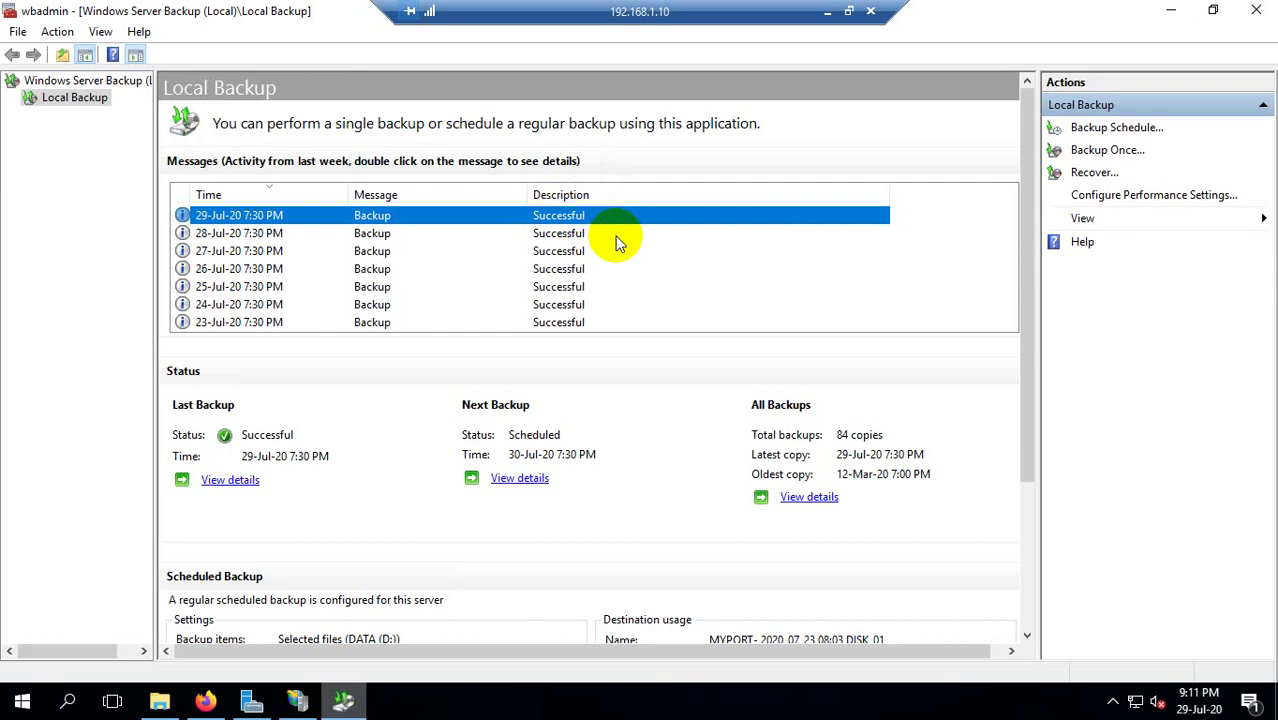
Review the 28-Jul-20 and 29-Jul-20 successful backup messages in Windows Server Backup.
left_click(374, 236)
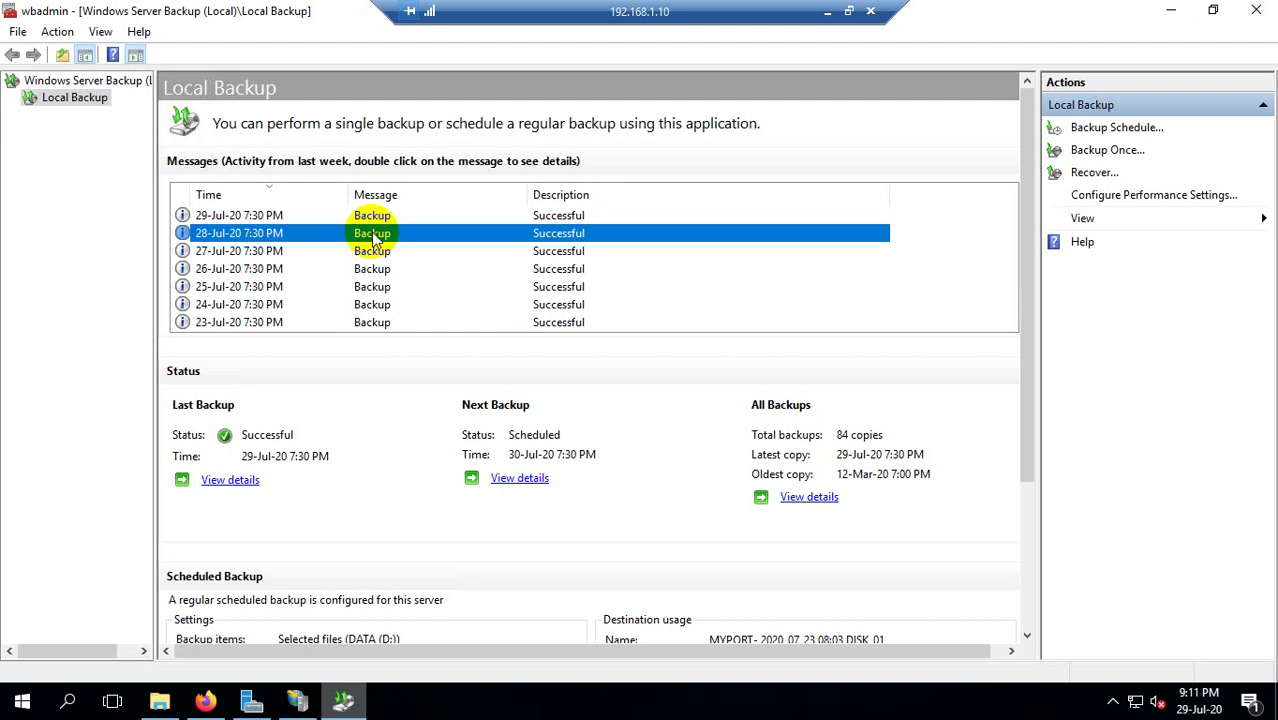
left_click(382, 223)
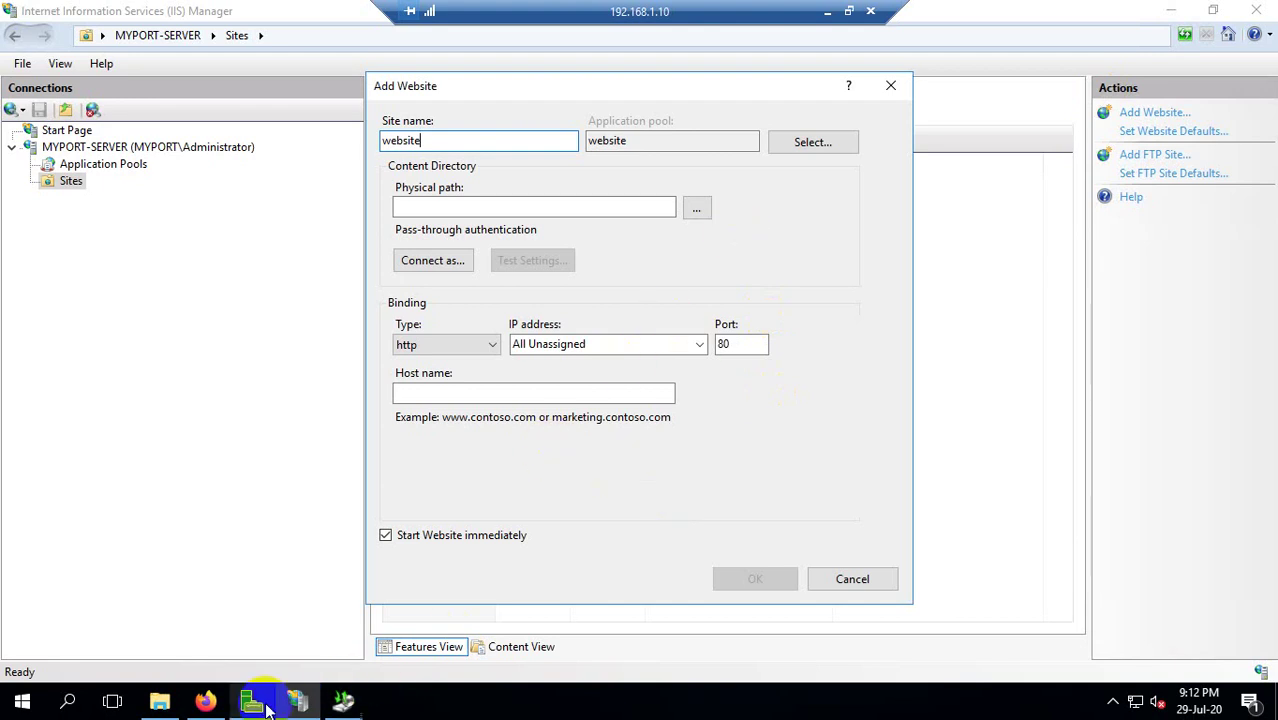
left_click(161, 700)
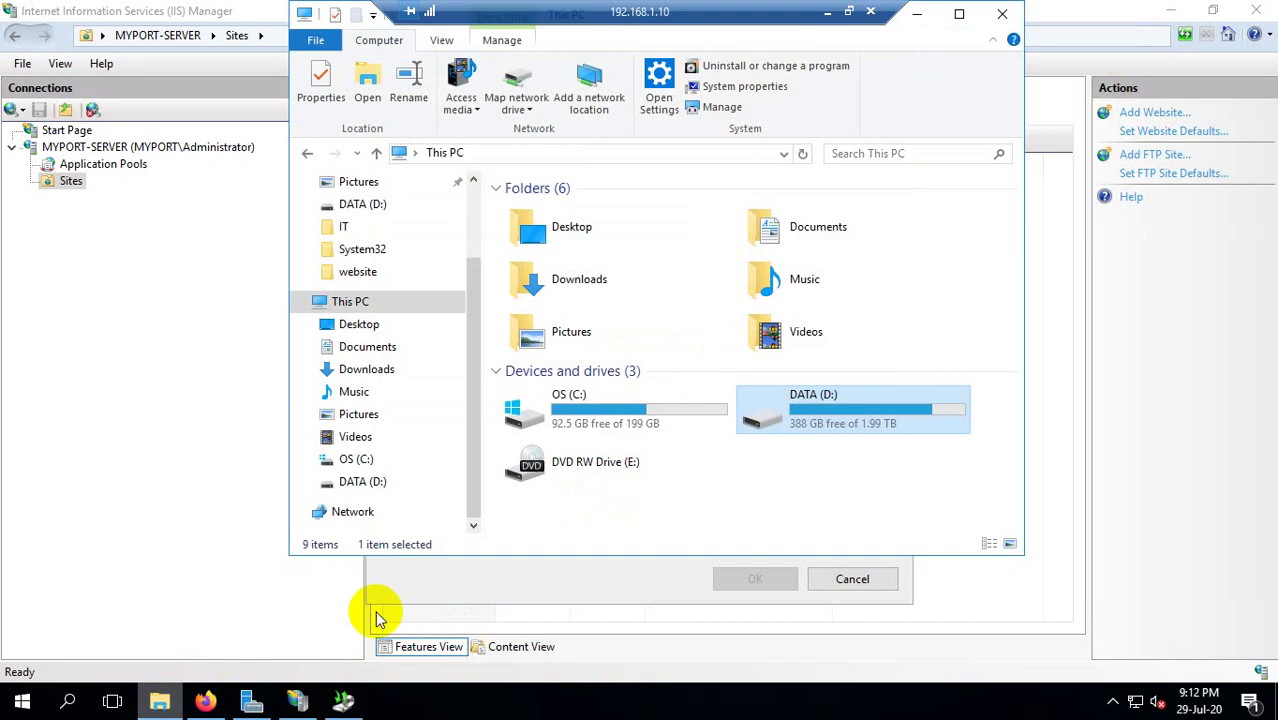
left_click(325, 690)
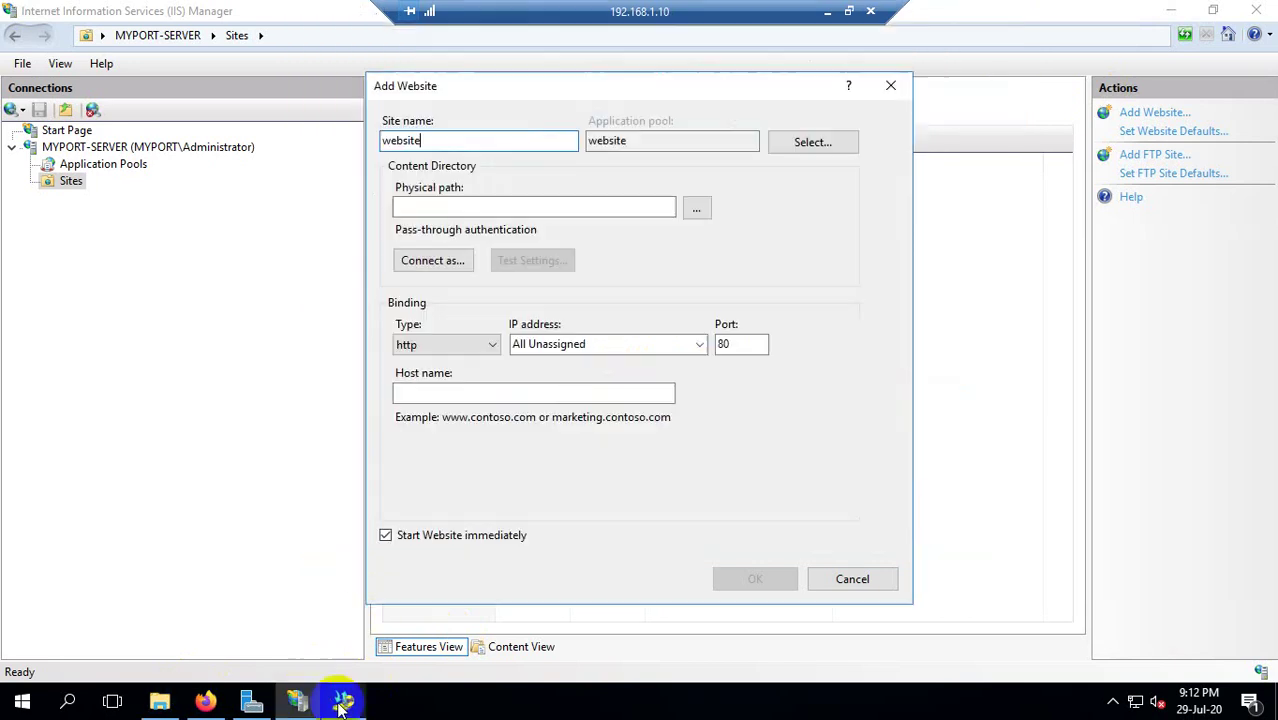
left_click(340, 698)
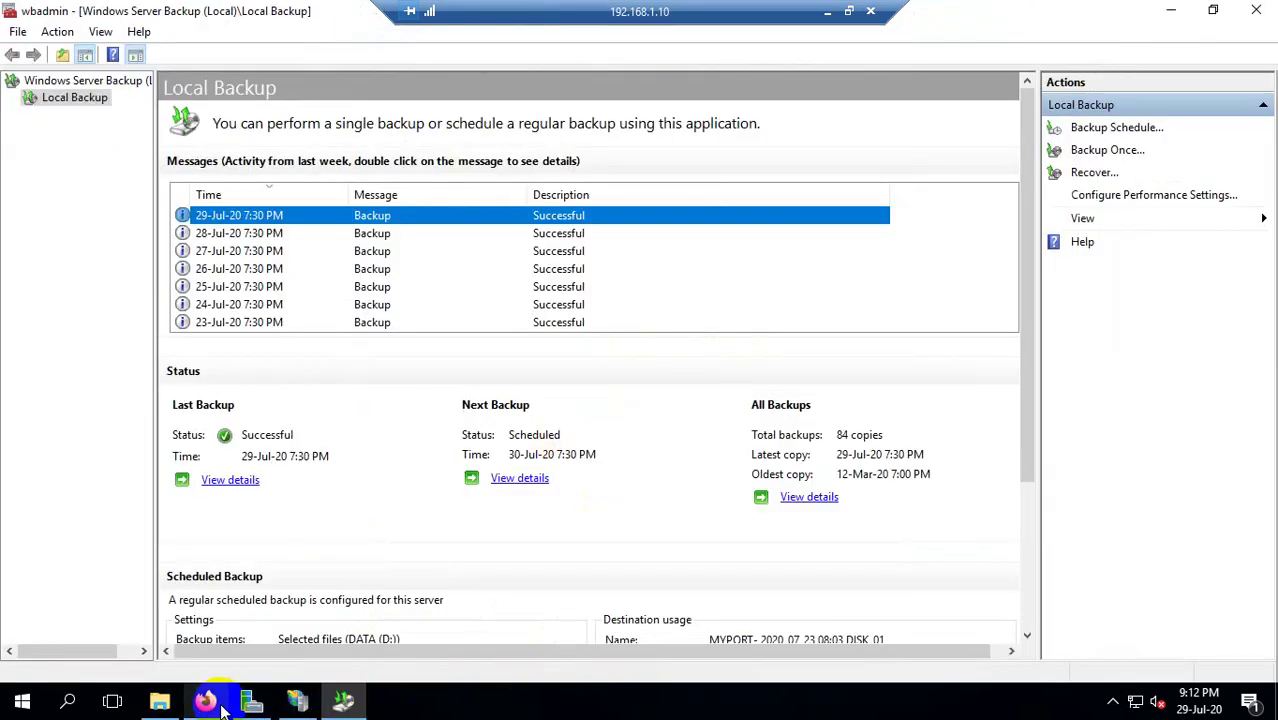
Bring up This PC, refresh it, and select DATA (D:), showing 388 GB free of 1.99 TB.
left_click(146, 711)
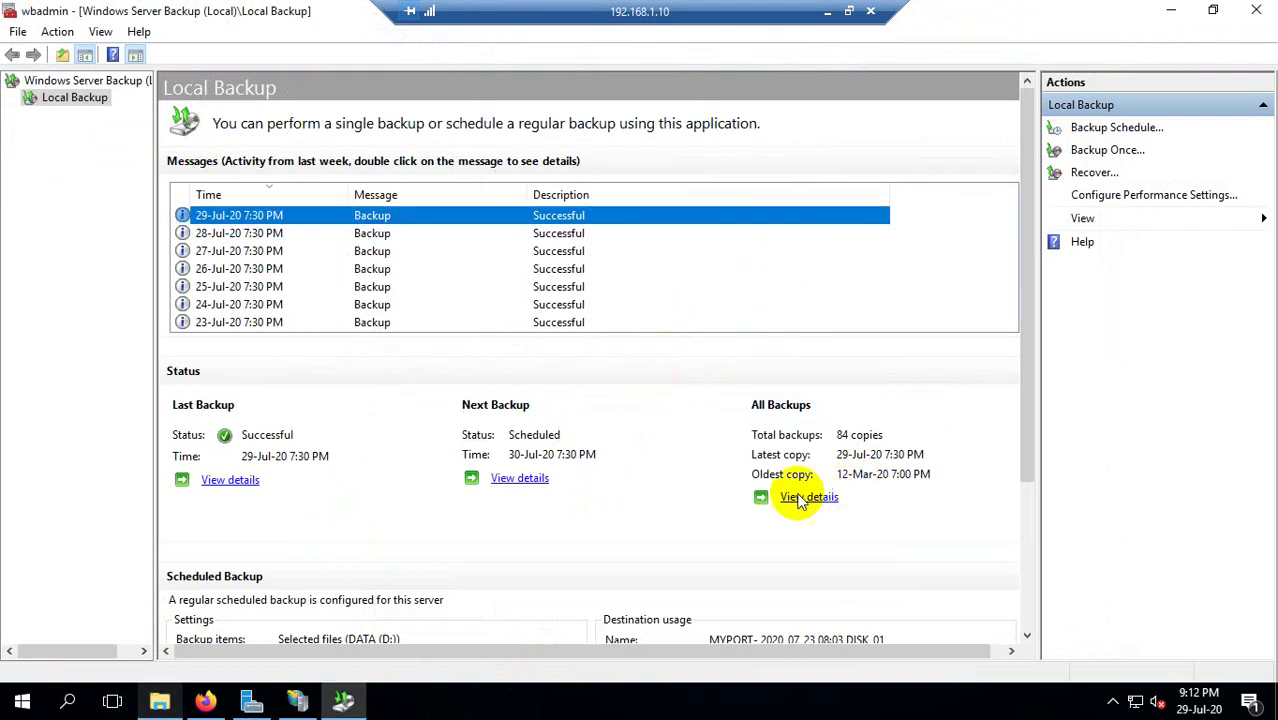
left_click(162, 703)
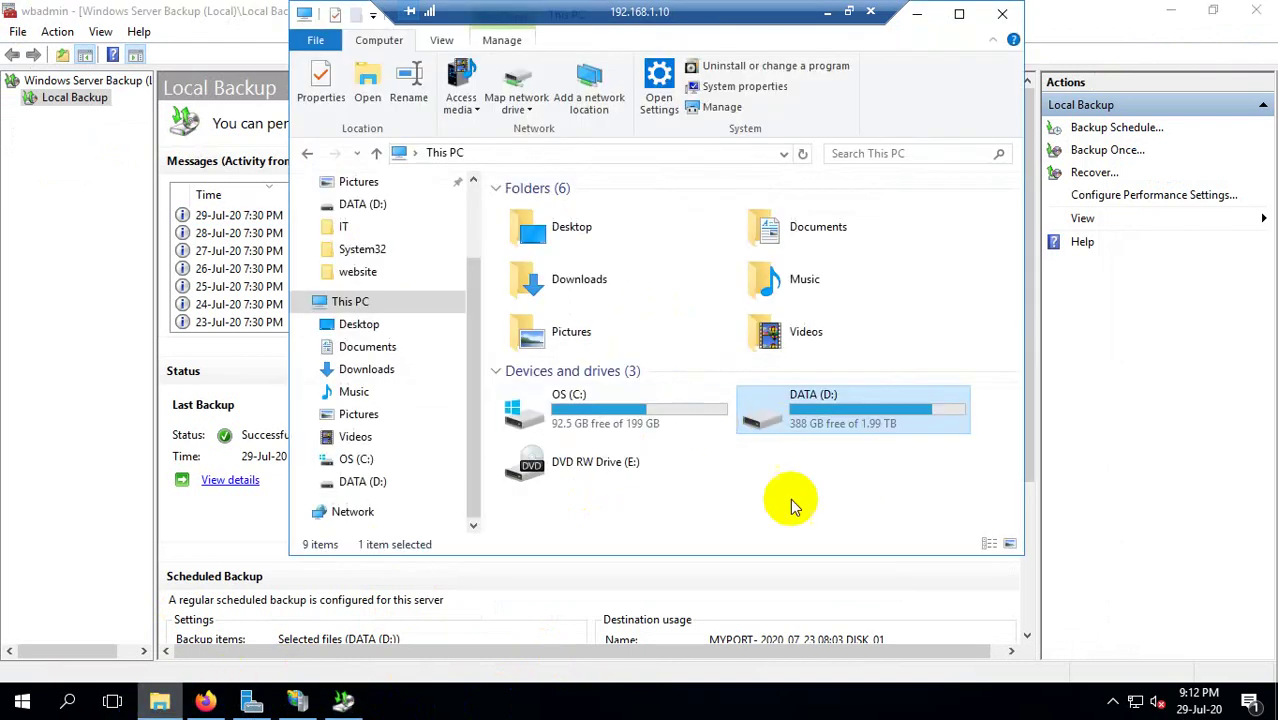
right_click(797, 480)
left_click(830, 546)
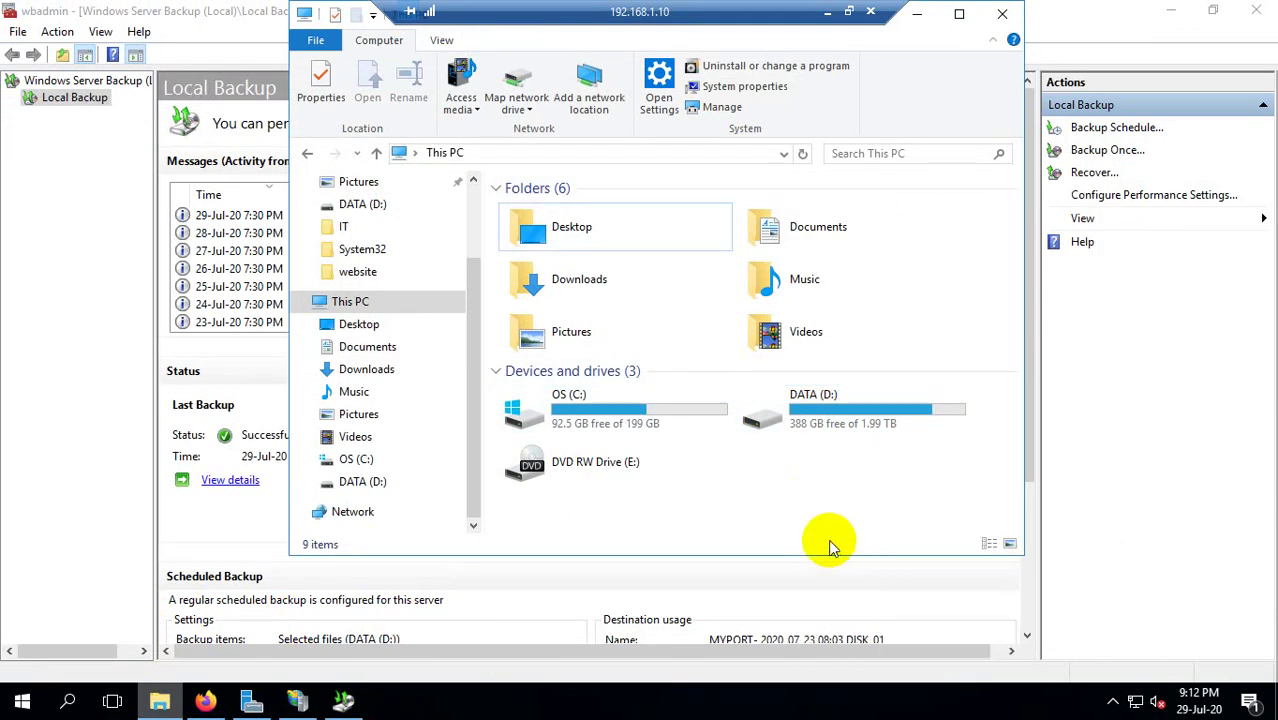
left_click(836, 440)
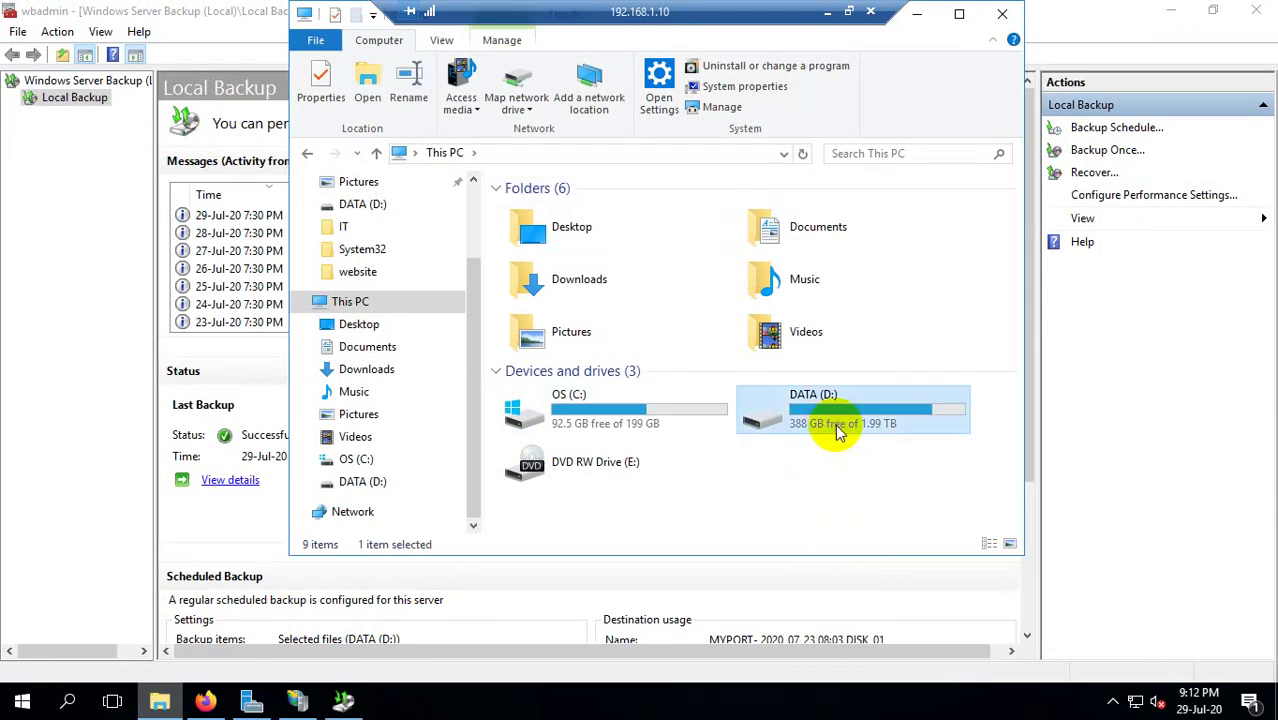
left_click(628, 414)
left_click(768, 406)
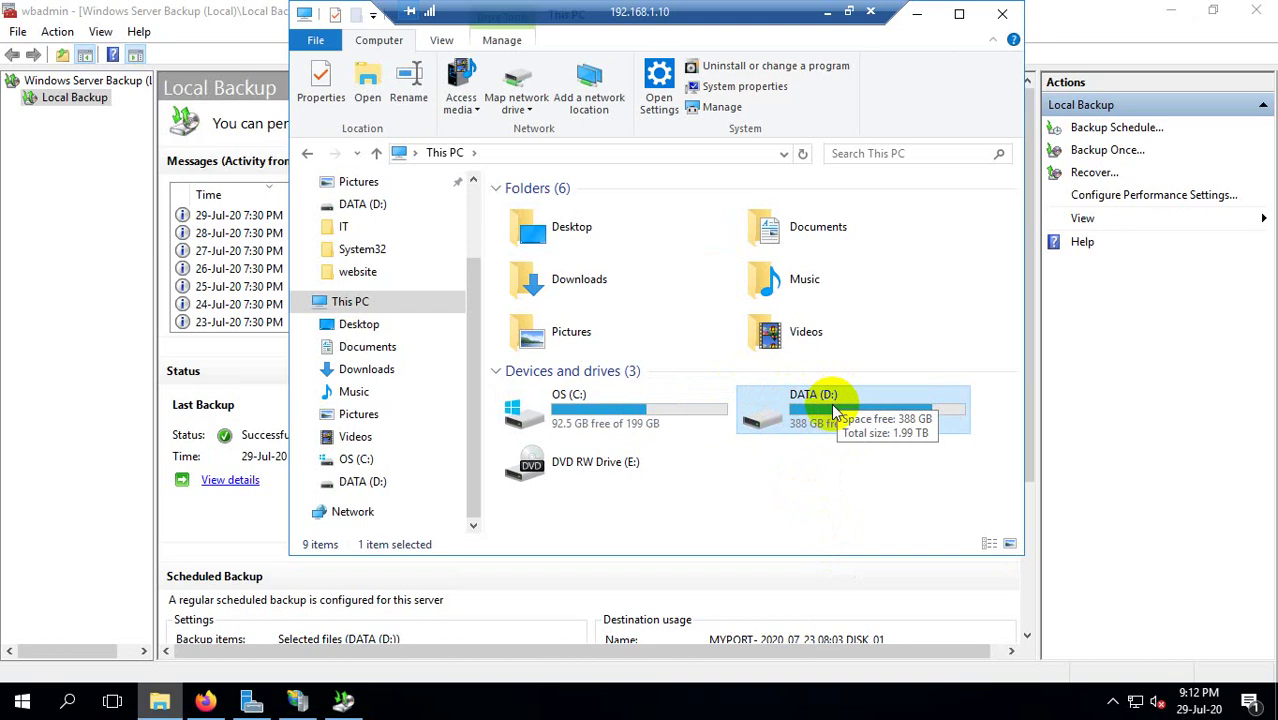
left_click(656, 422)
left_click(843, 424)
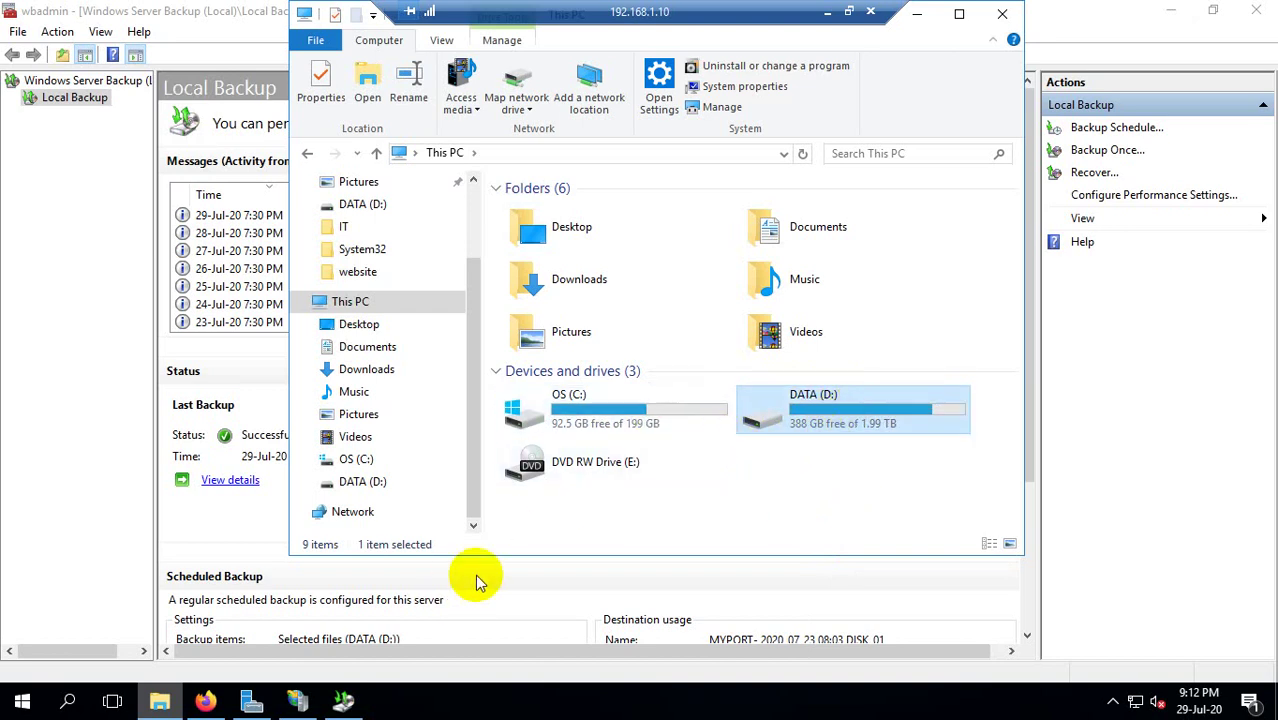
Run diskmgmt.msc, inspect the MYPORT backup partition on Disk 2, and close Disk Management.
key("super+r")
type("dis")
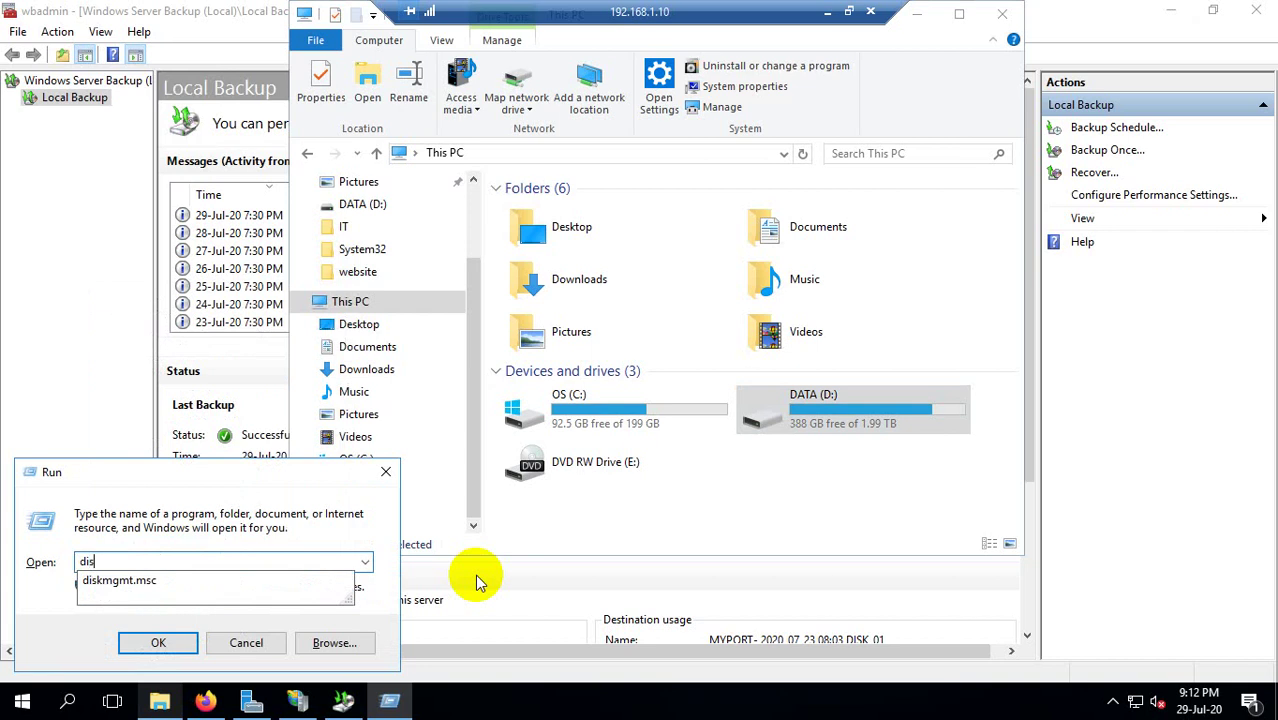
key("Down")
key("Return")
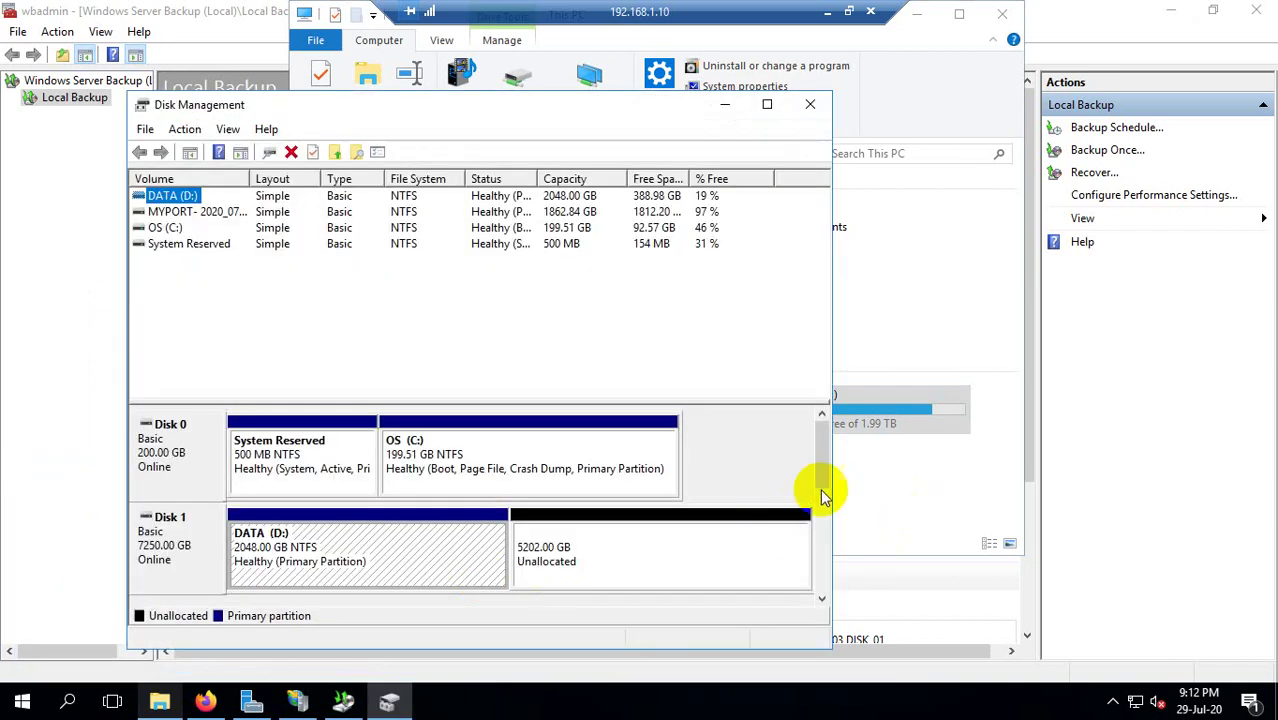
scroll(822, 495, "down", 2)
left_click(428, 549)
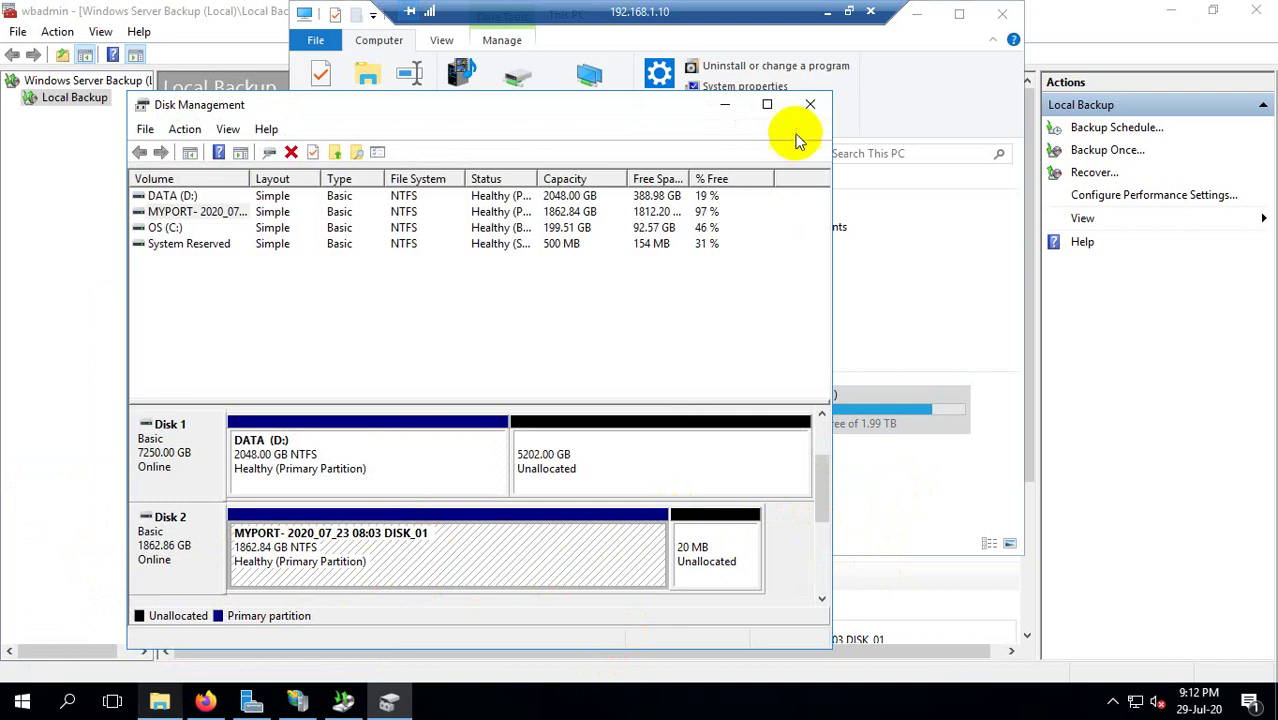
left_click(810, 104)
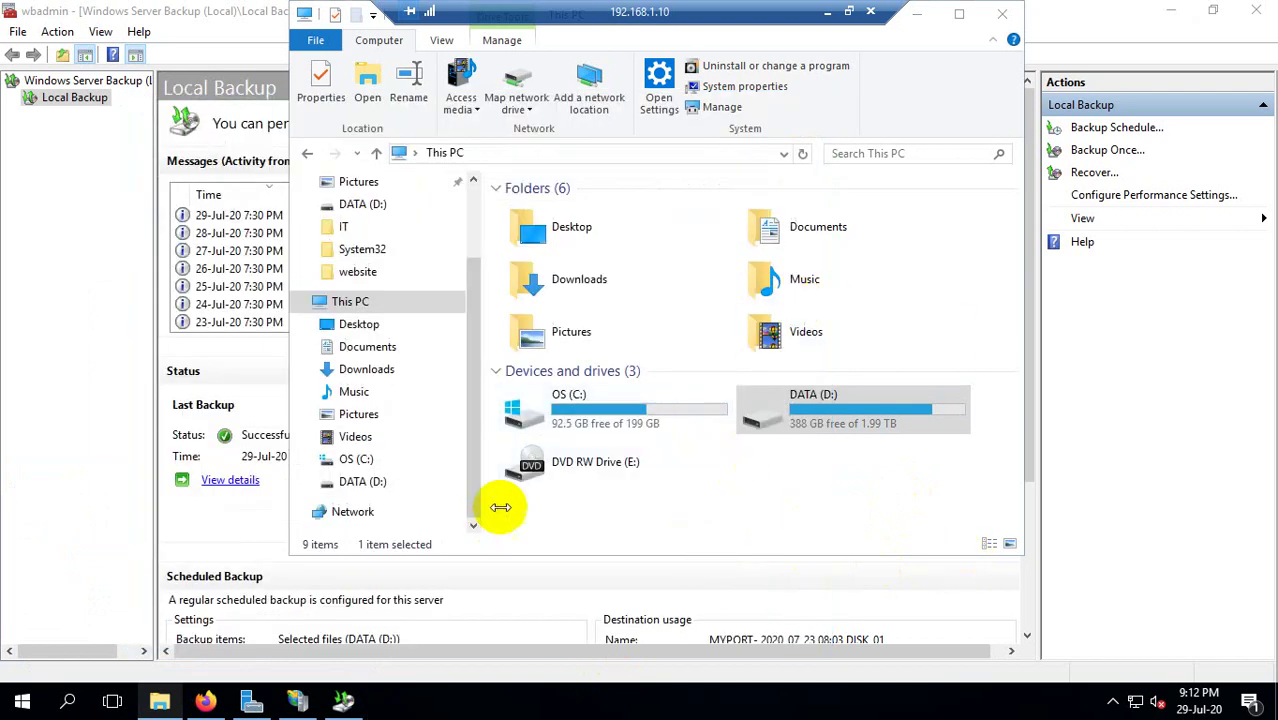
Recheck the 28-Jul-20 backup message and close Windows Server Backup.
right_click(810, 502)
key("Escape")
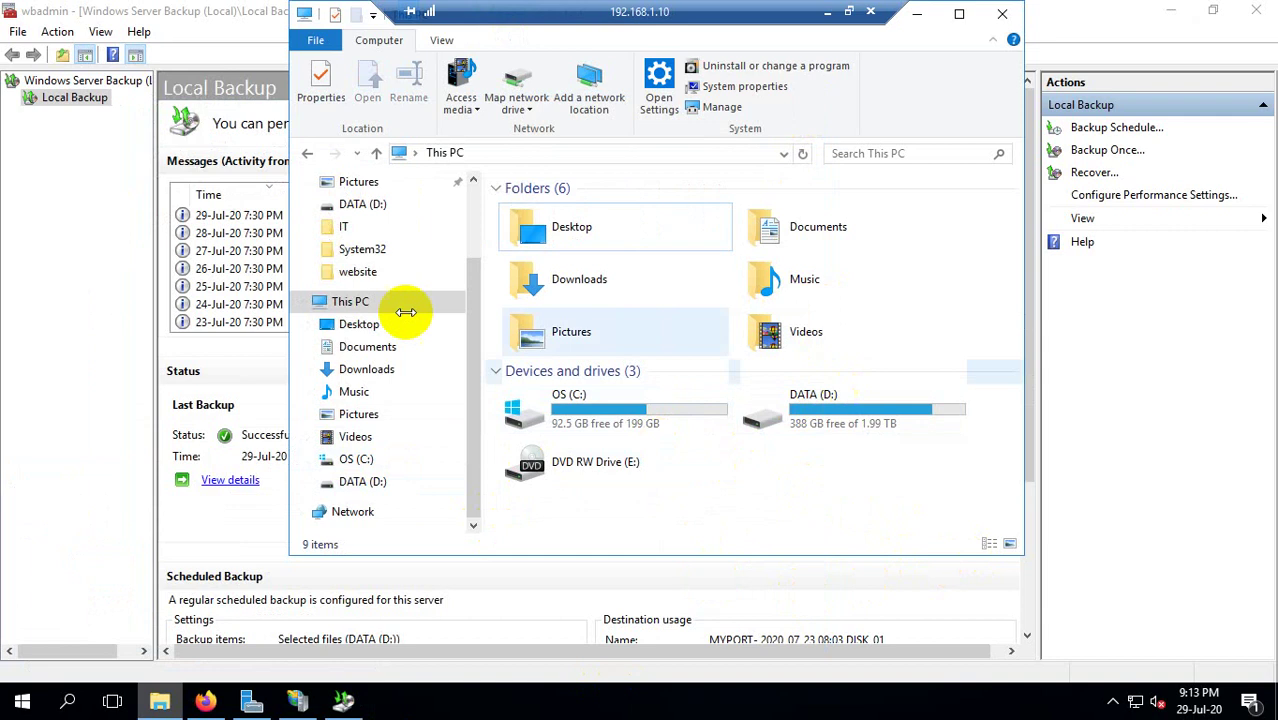
left_click(57, 245)
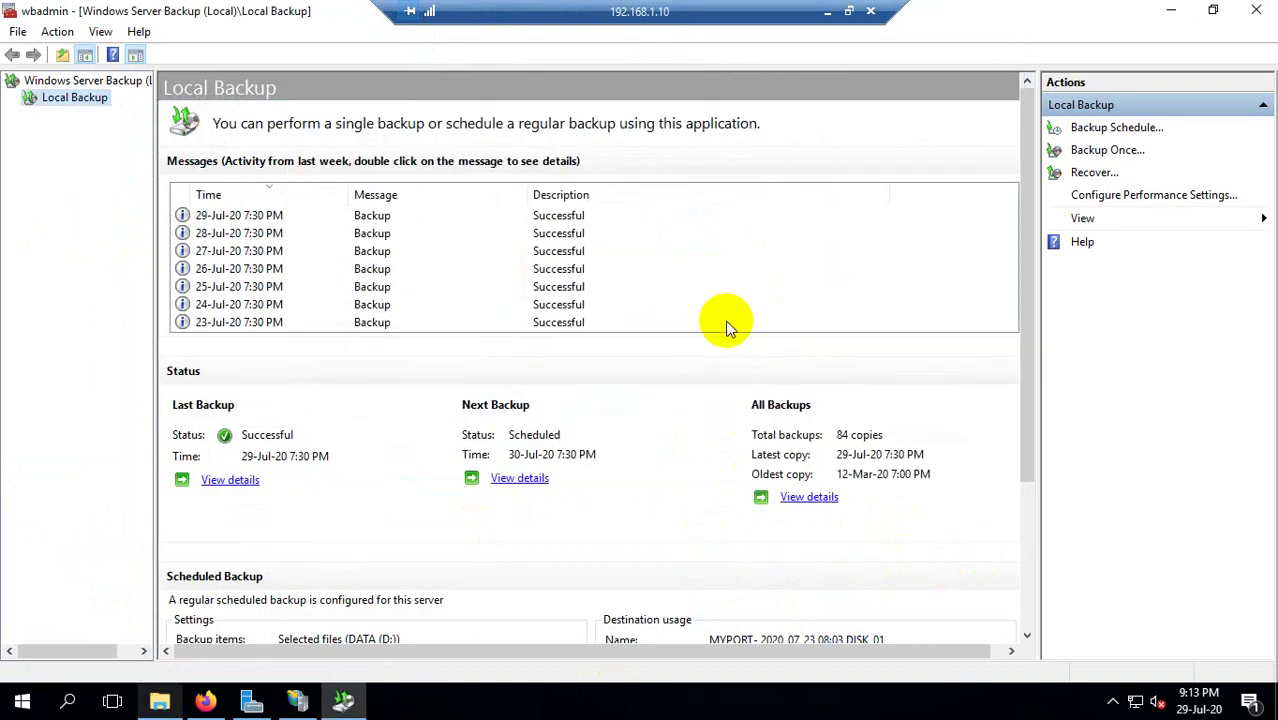
left_click(225, 237)
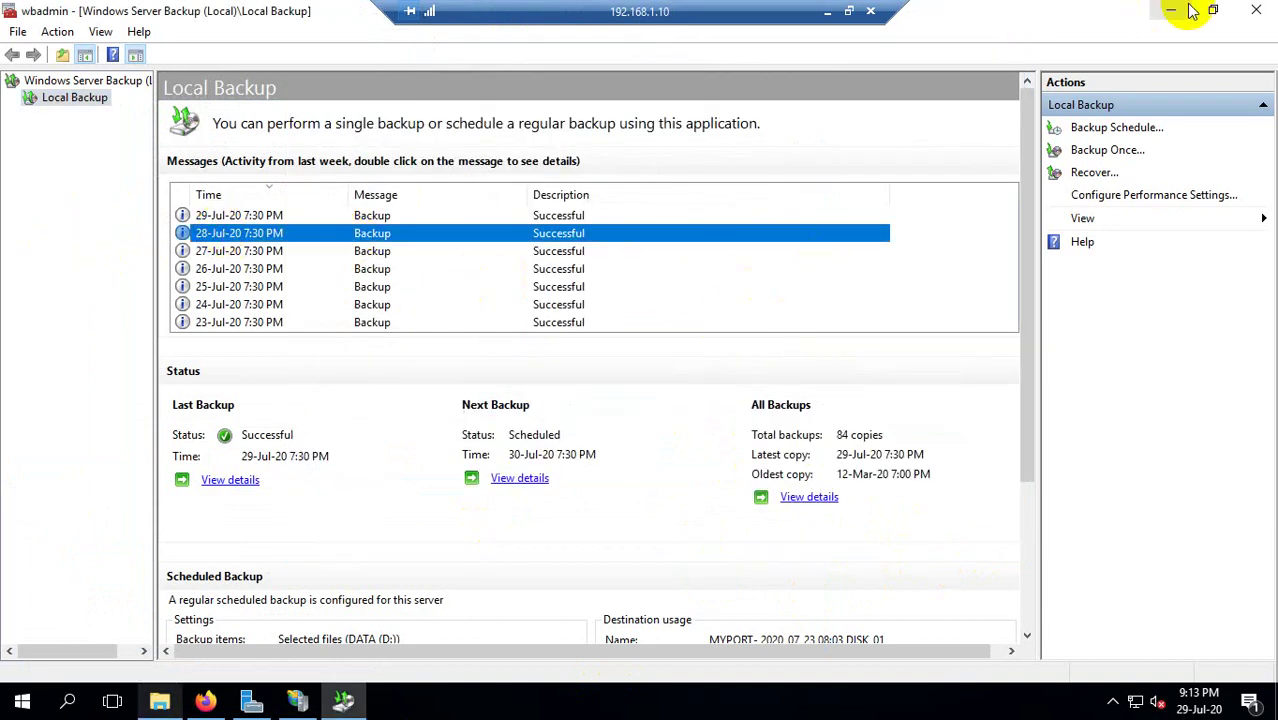
left_click(1256, 10)
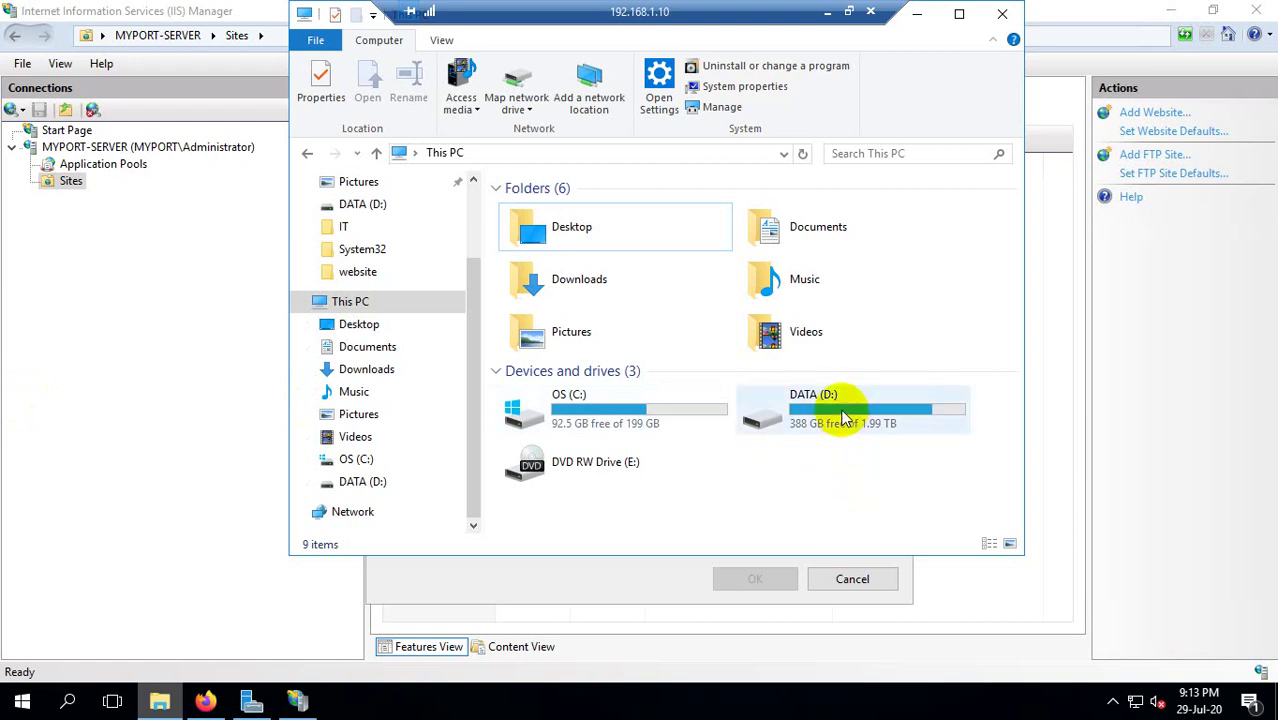
Navigate into C:\website and its css folder.
double_click(608, 420)
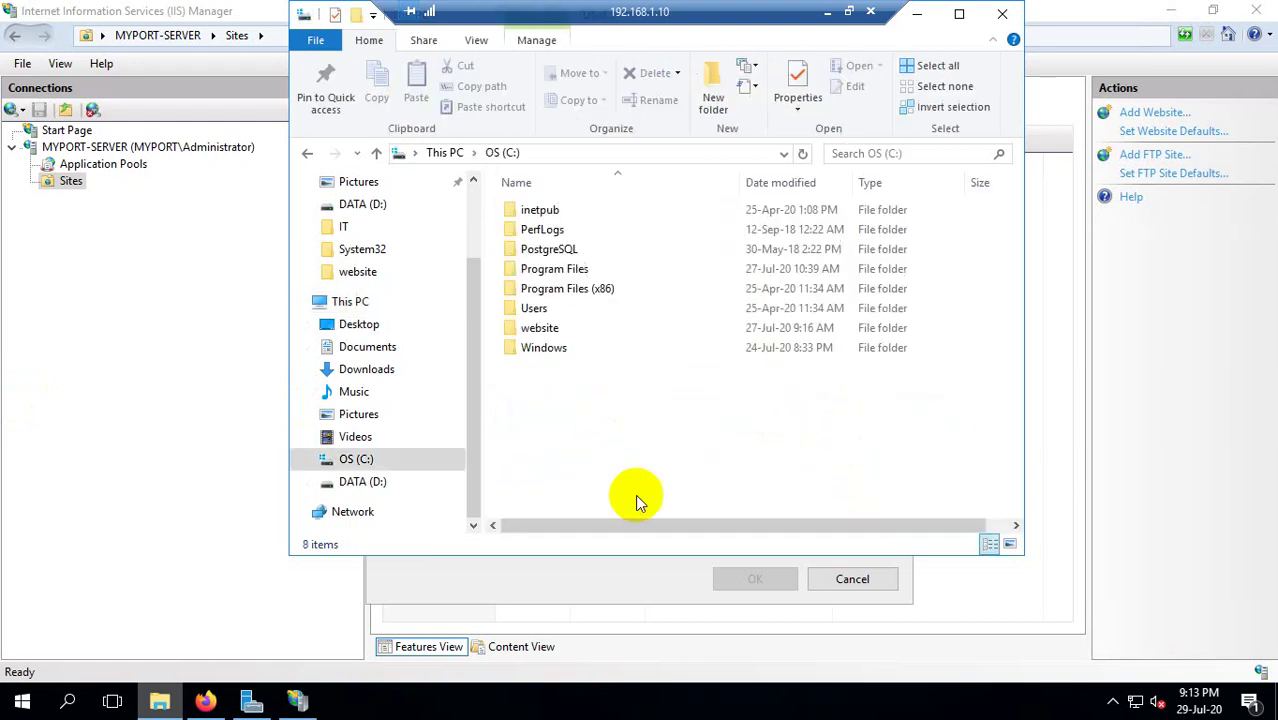
double_click(536, 330)
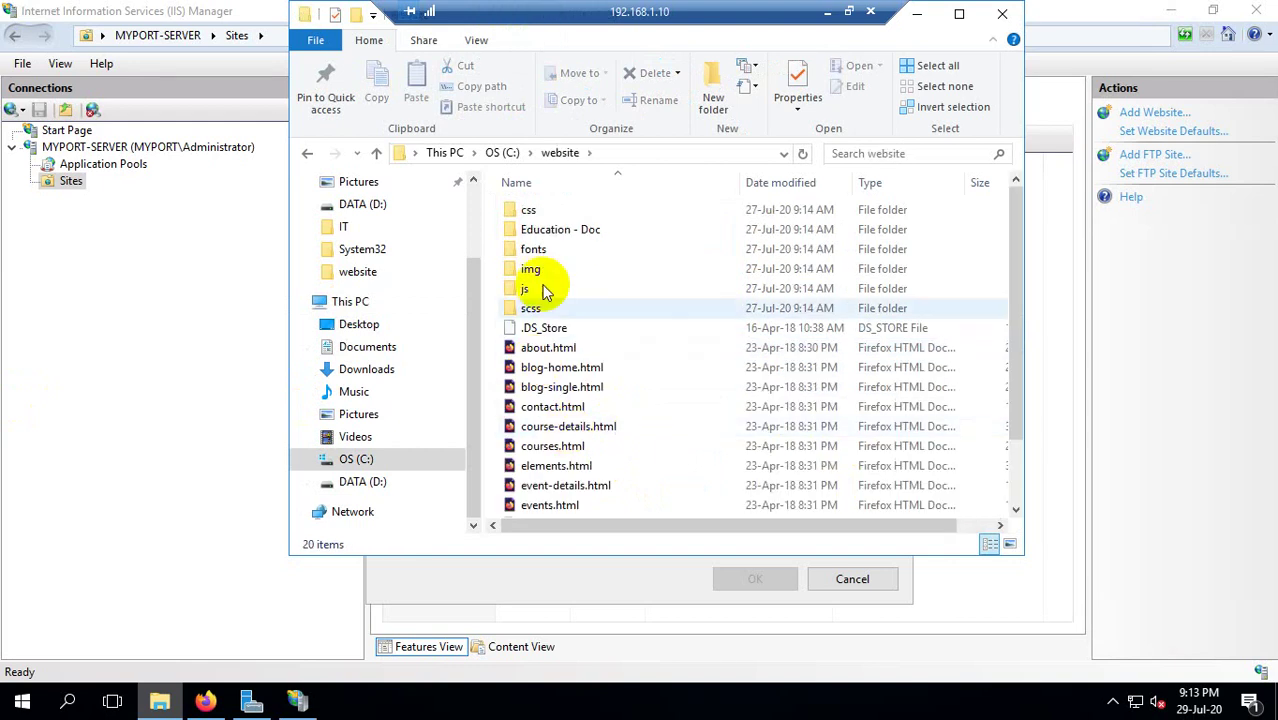
scroll(540, 290, "down", 2)
scroll(540, 305, "up", 2)
left_click(530, 212)
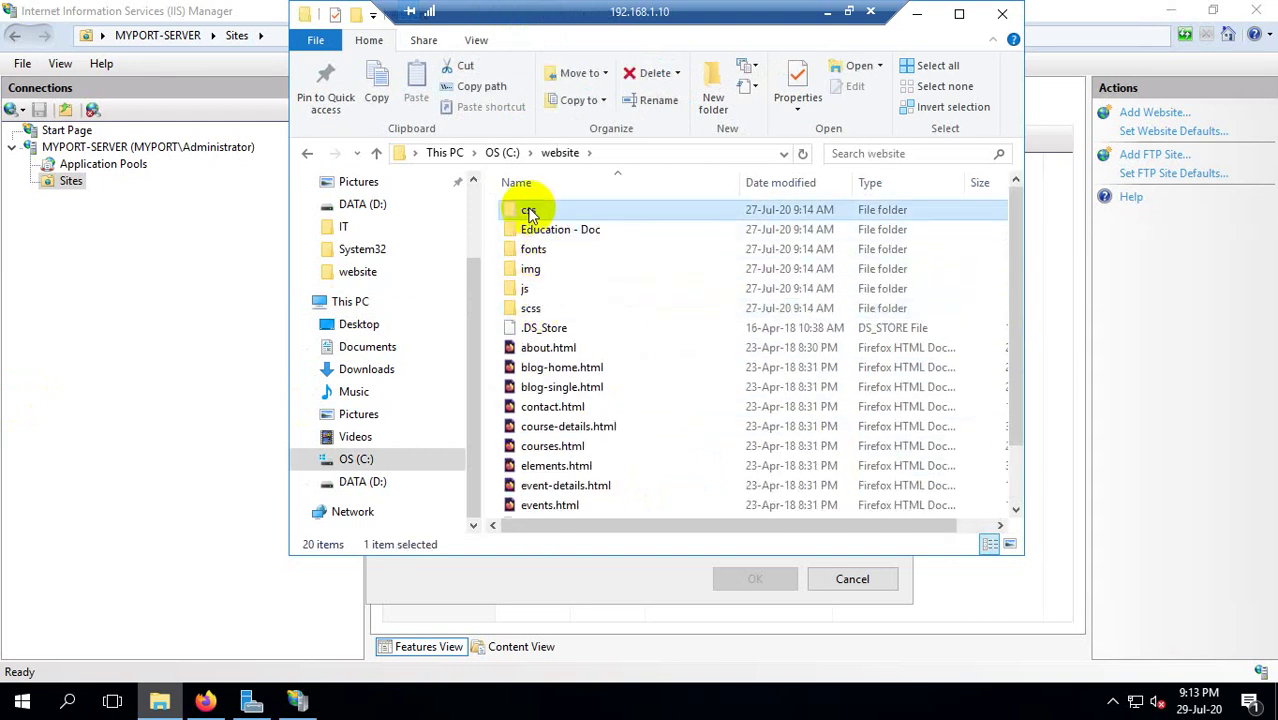
double_click(530, 212)
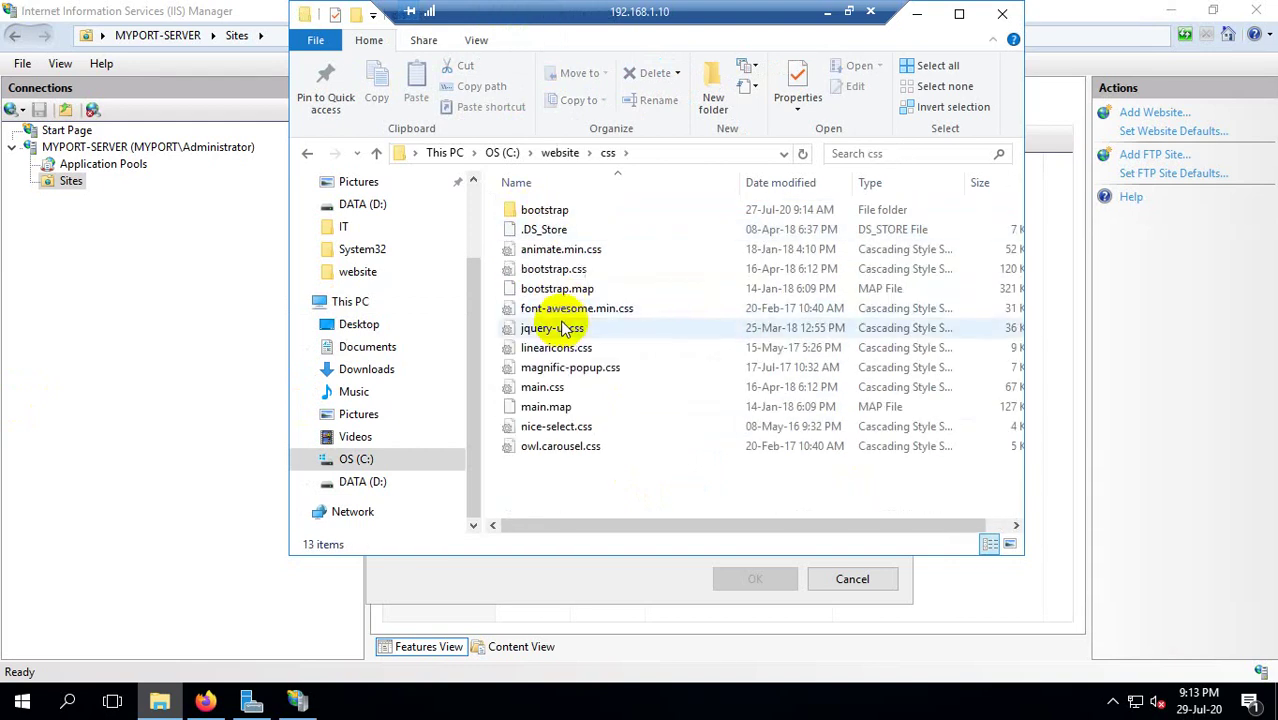
Inspect main.map, main.css and bootstrap.map, then open the website's index.html in Firefox.
left_click(546, 406)
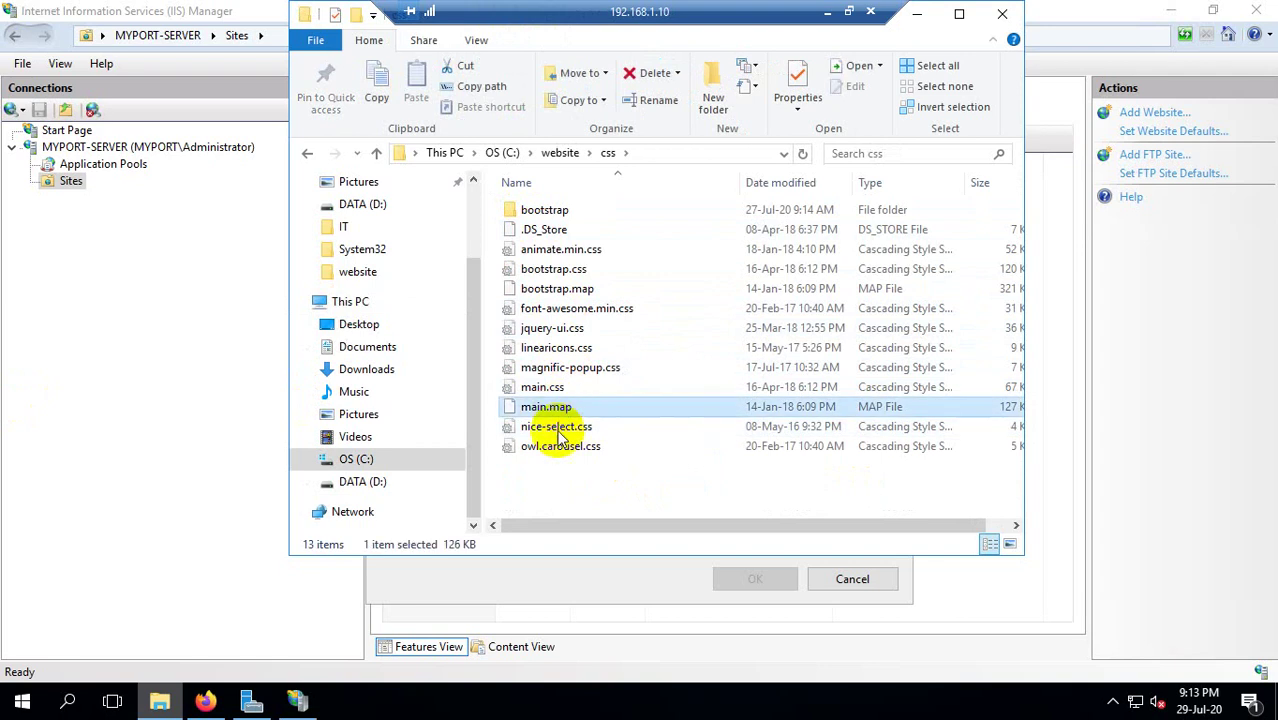
left_click(543, 389)
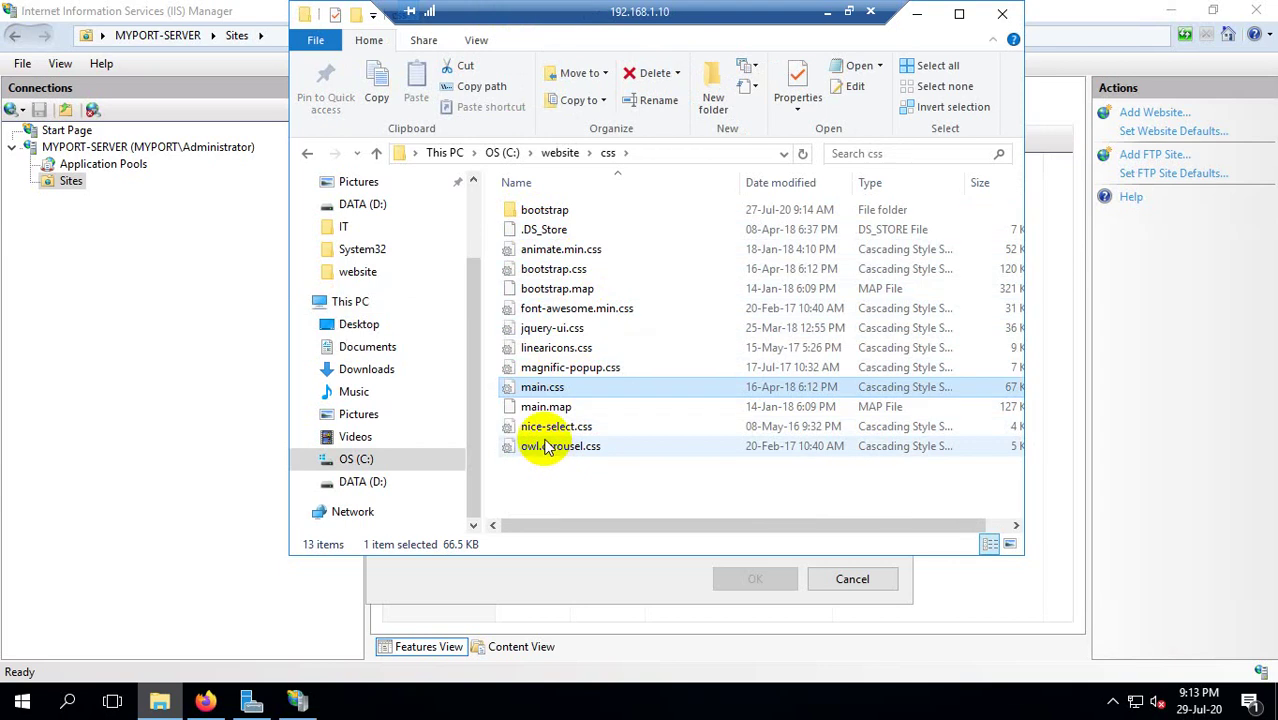
left_click(570, 288)
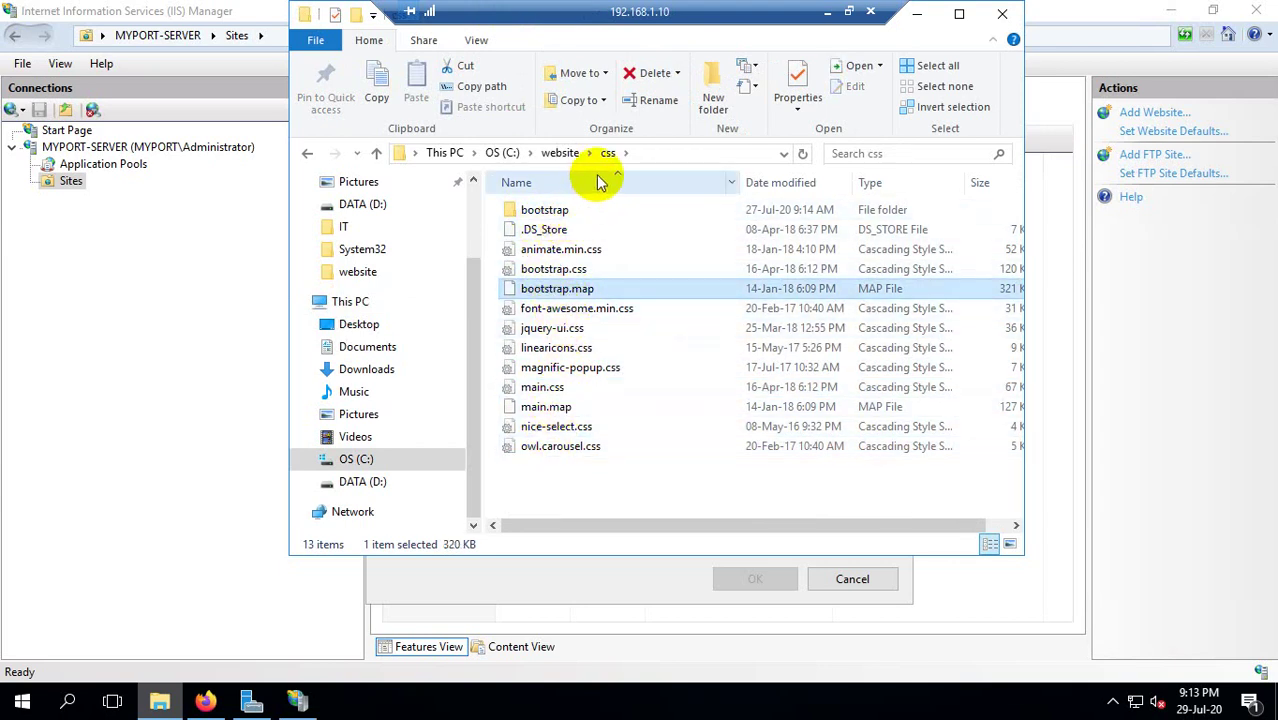
left_click(640, 286)
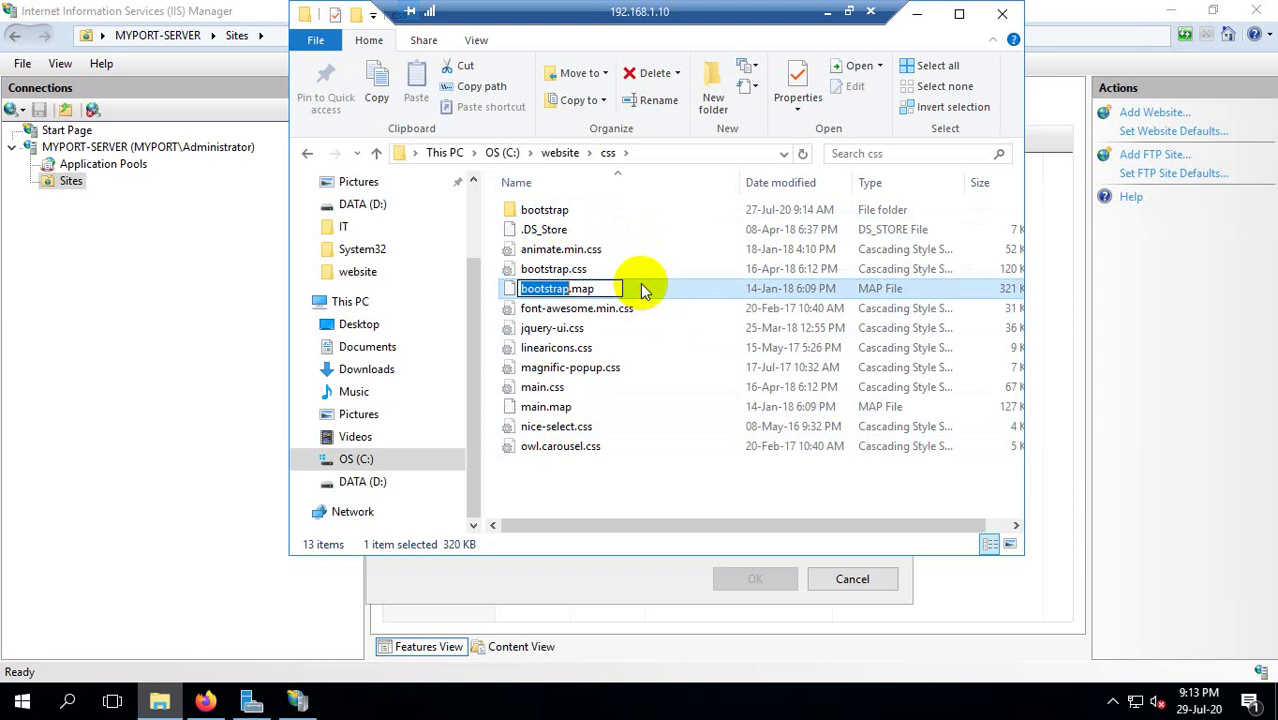
left_click(644, 327)
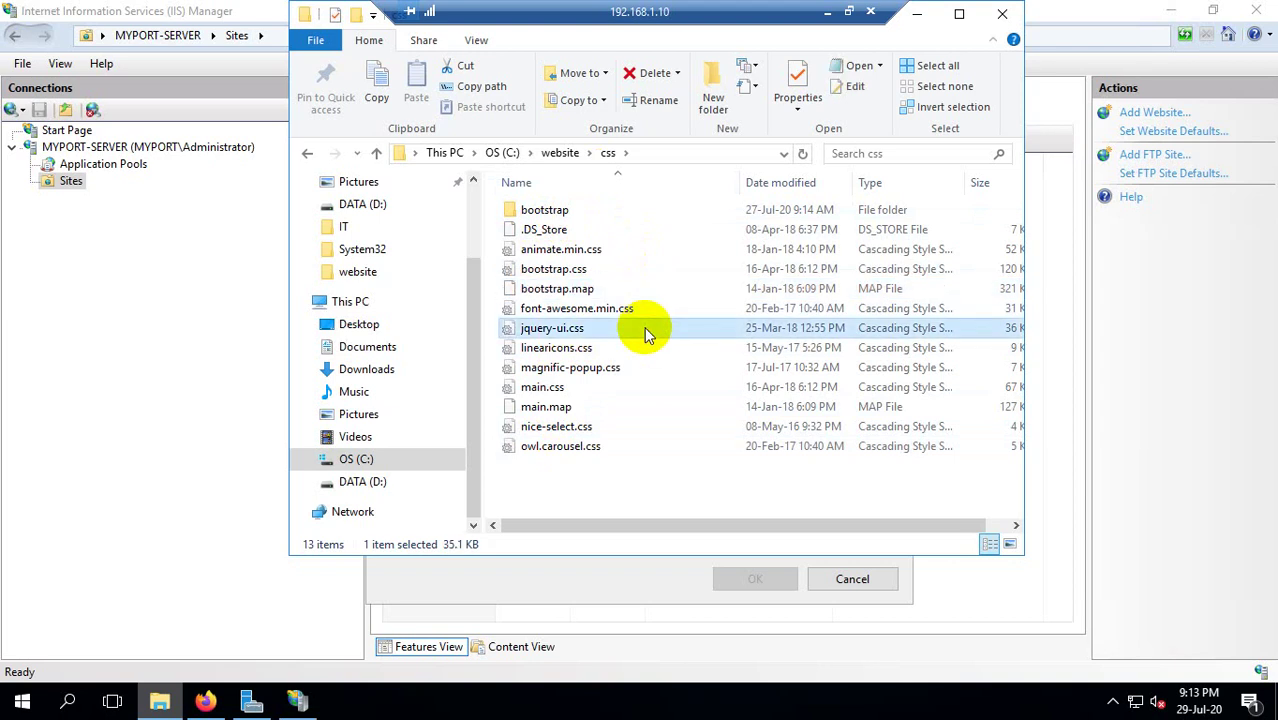
key("BackSpace")
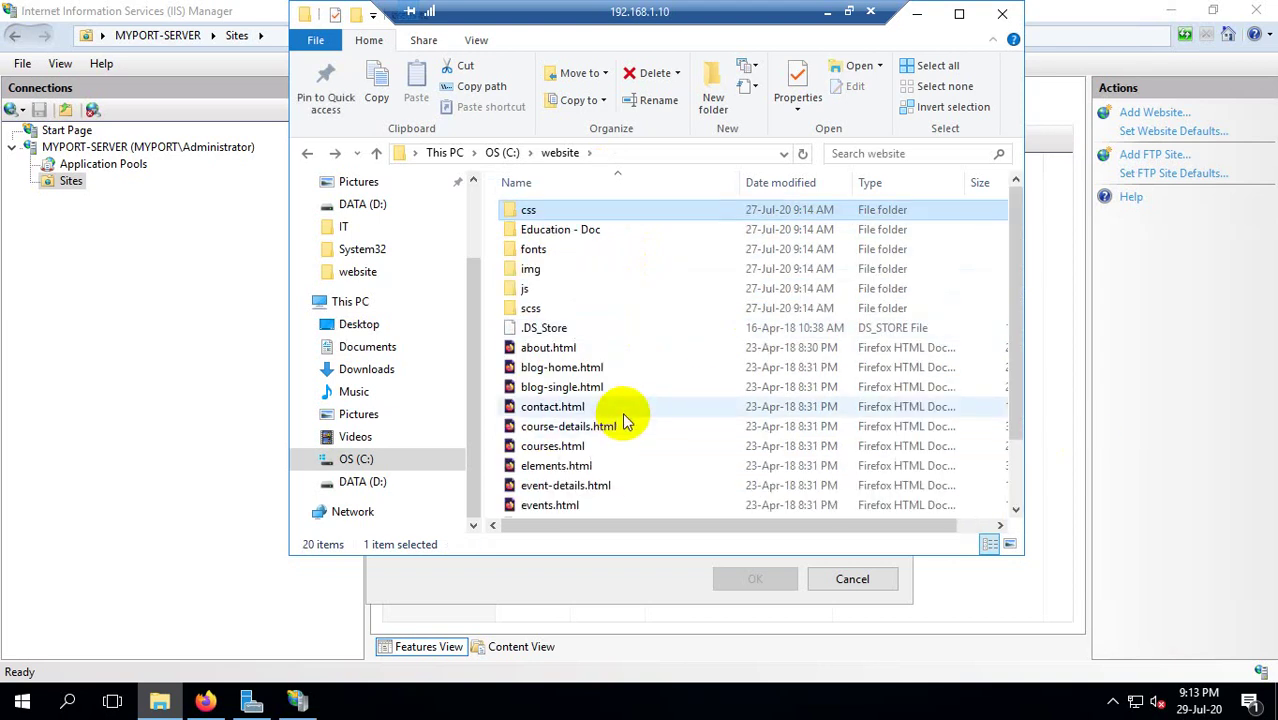
scroll(622, 418, "down", 1)
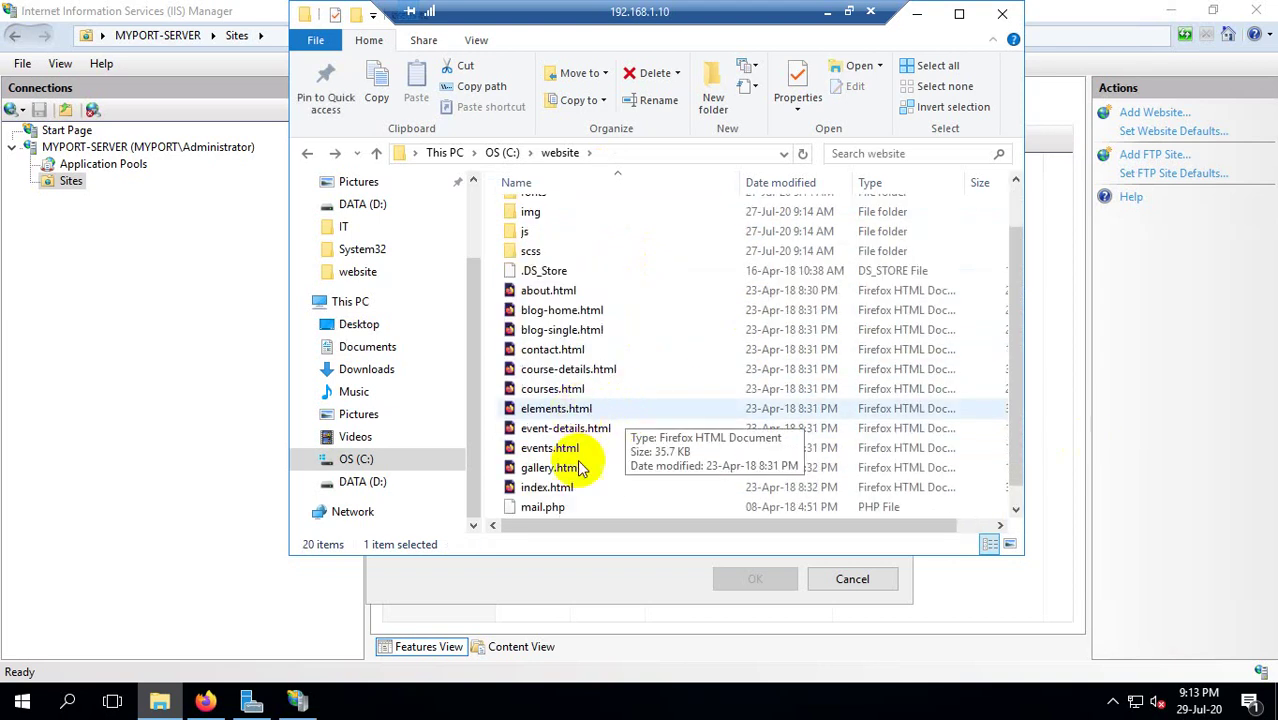
double_click(556, 488)
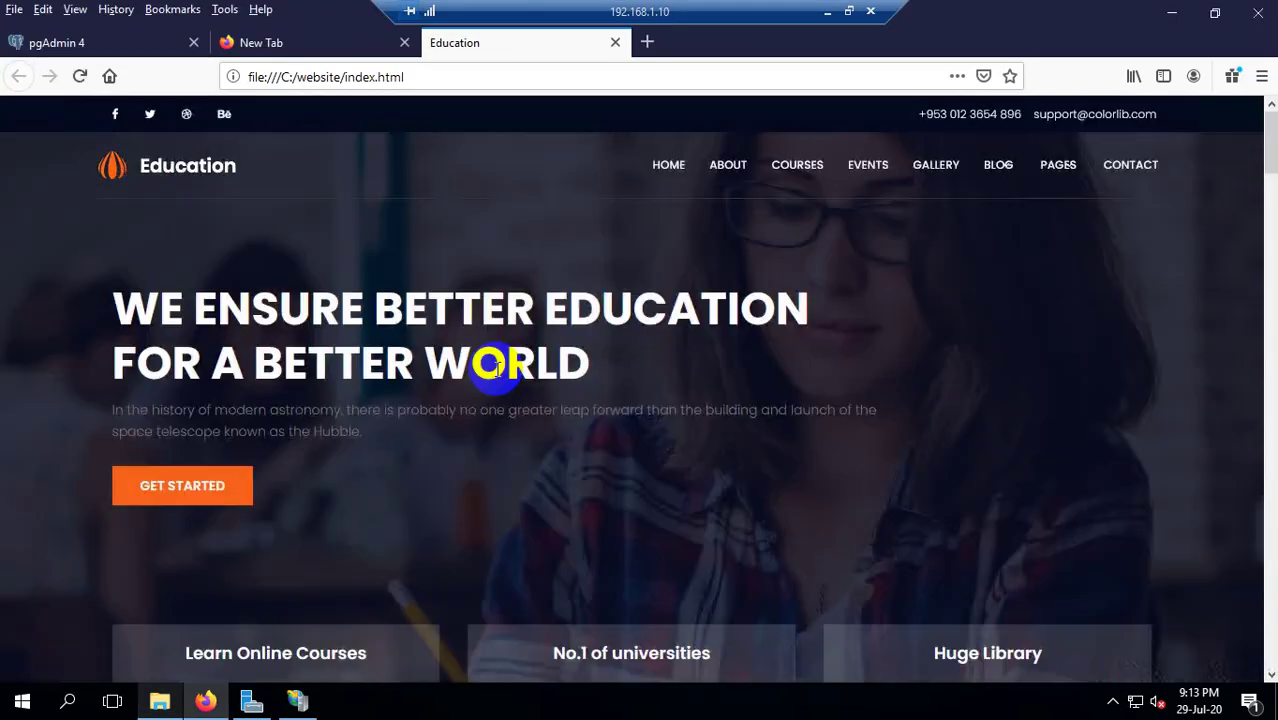
scroll(785, 322, "down", 5)
scroll(941, 291, "up", 5)
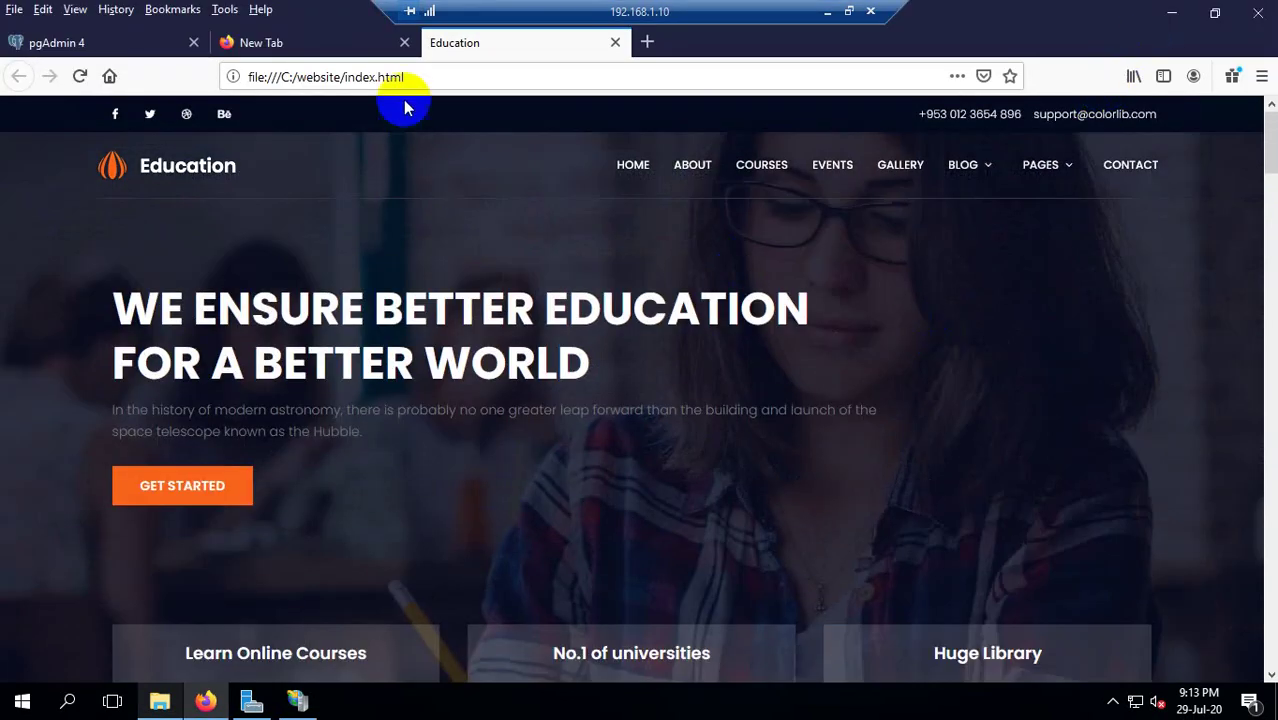
left_click(314, 76)
left_click_drag(258, 77, 424, 70)
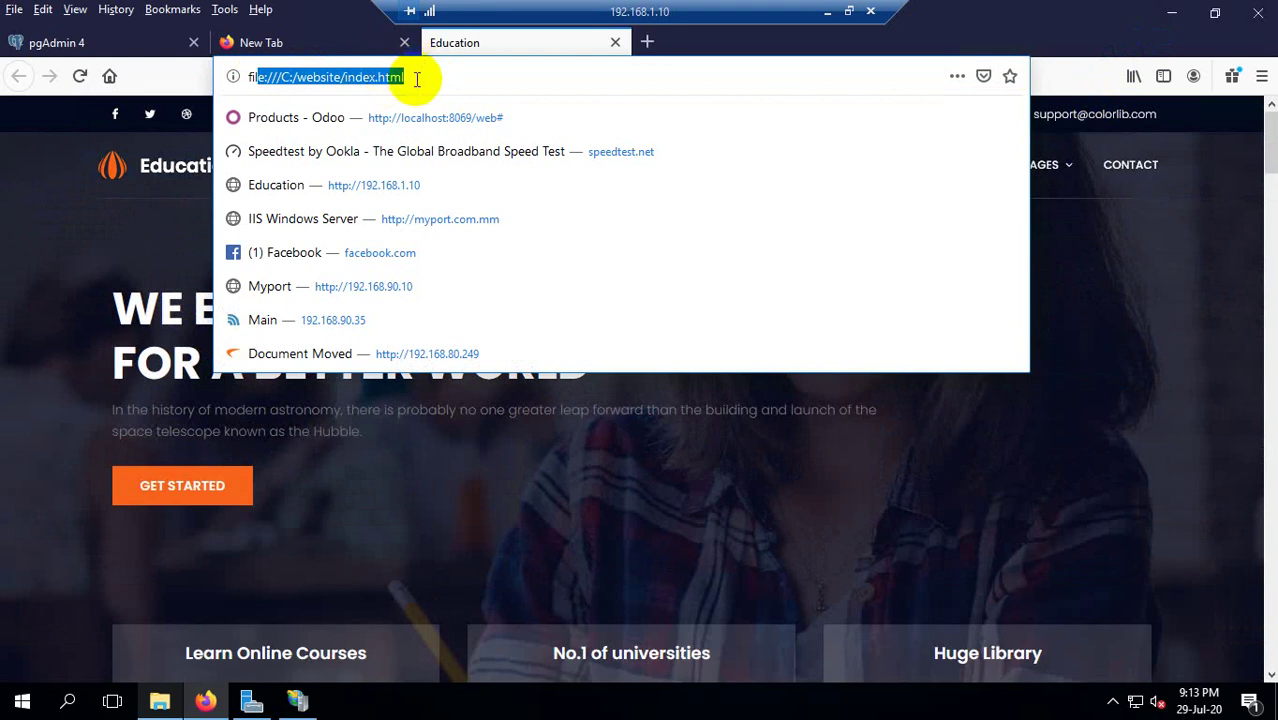
left_click(263, 228)
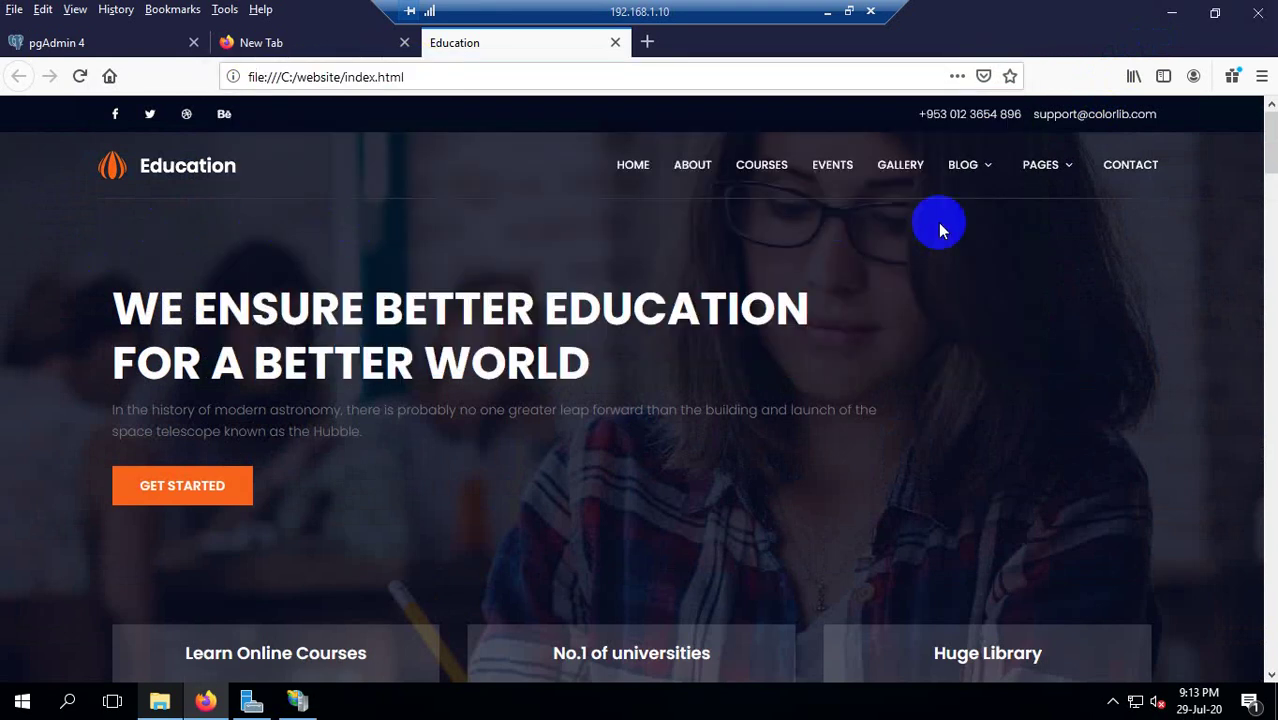
left_click(1215, 12)
left_click_drag(1058, 177, 446, 139)
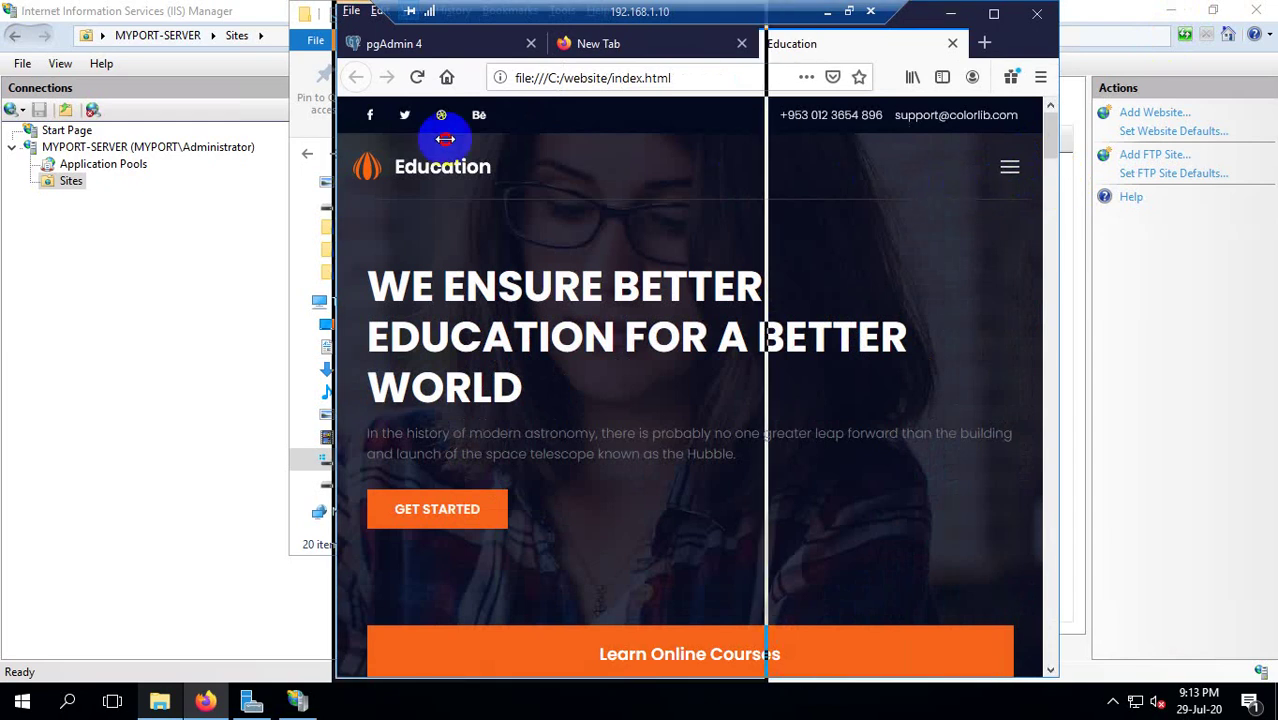
left_click(714, 166)
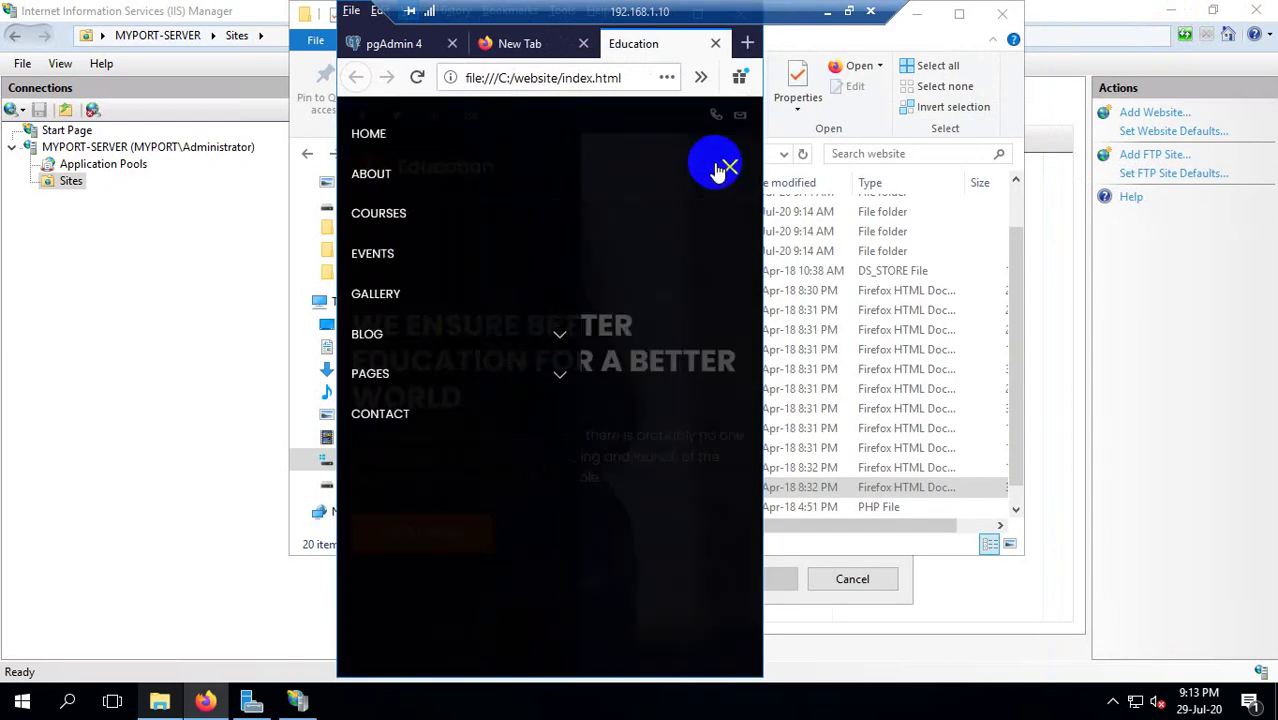
left_click(716, 170)
left_click_drag(760, 177, 990, 237)
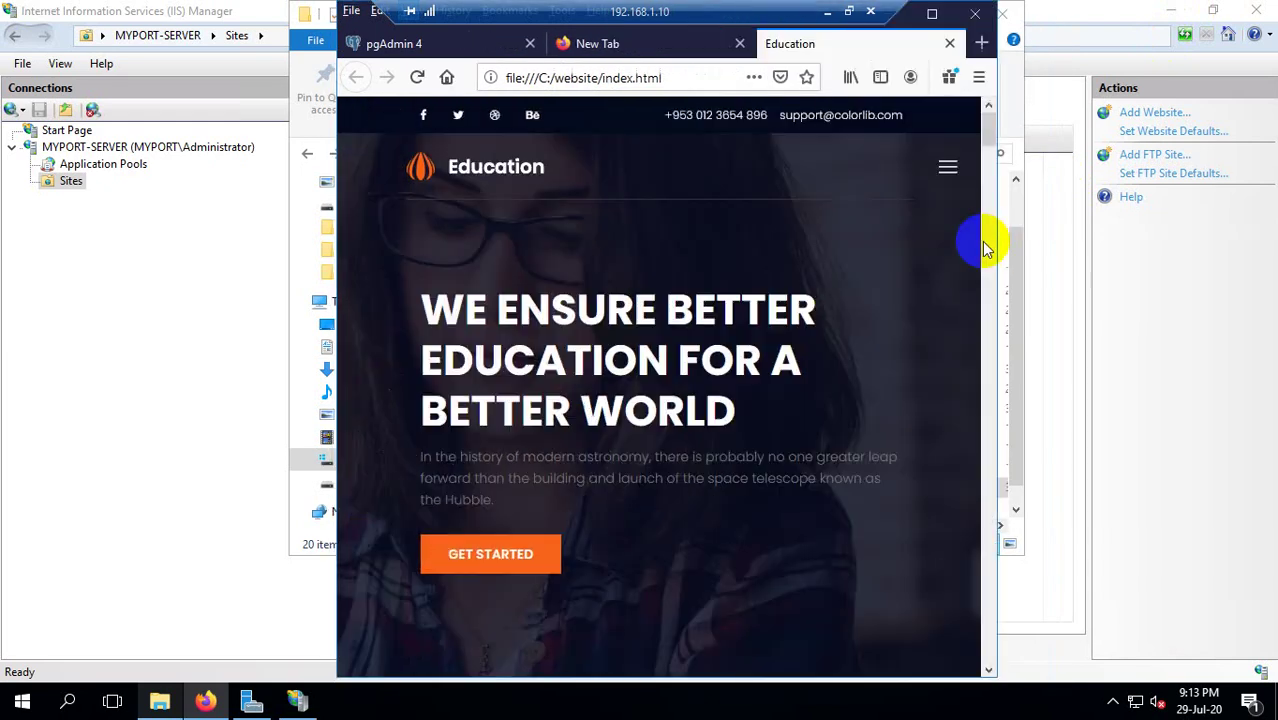
left_click(932, 13)
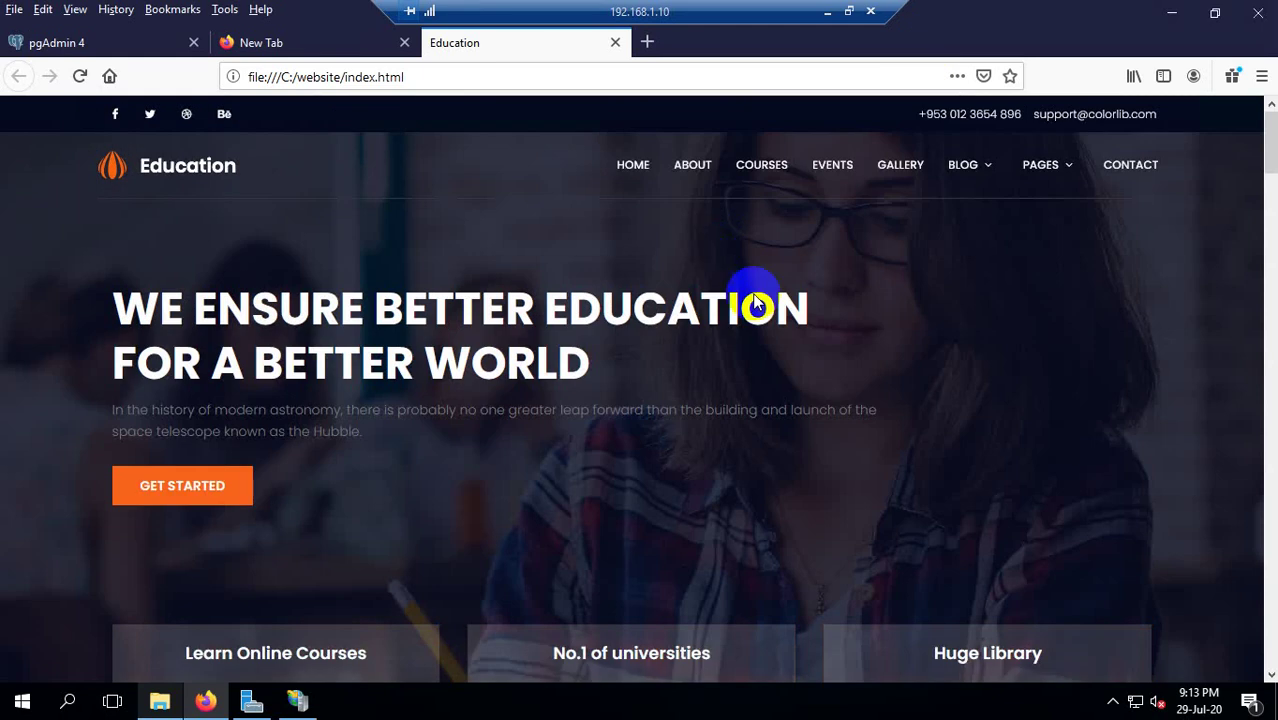
scroll(820, 340, "down", 5)
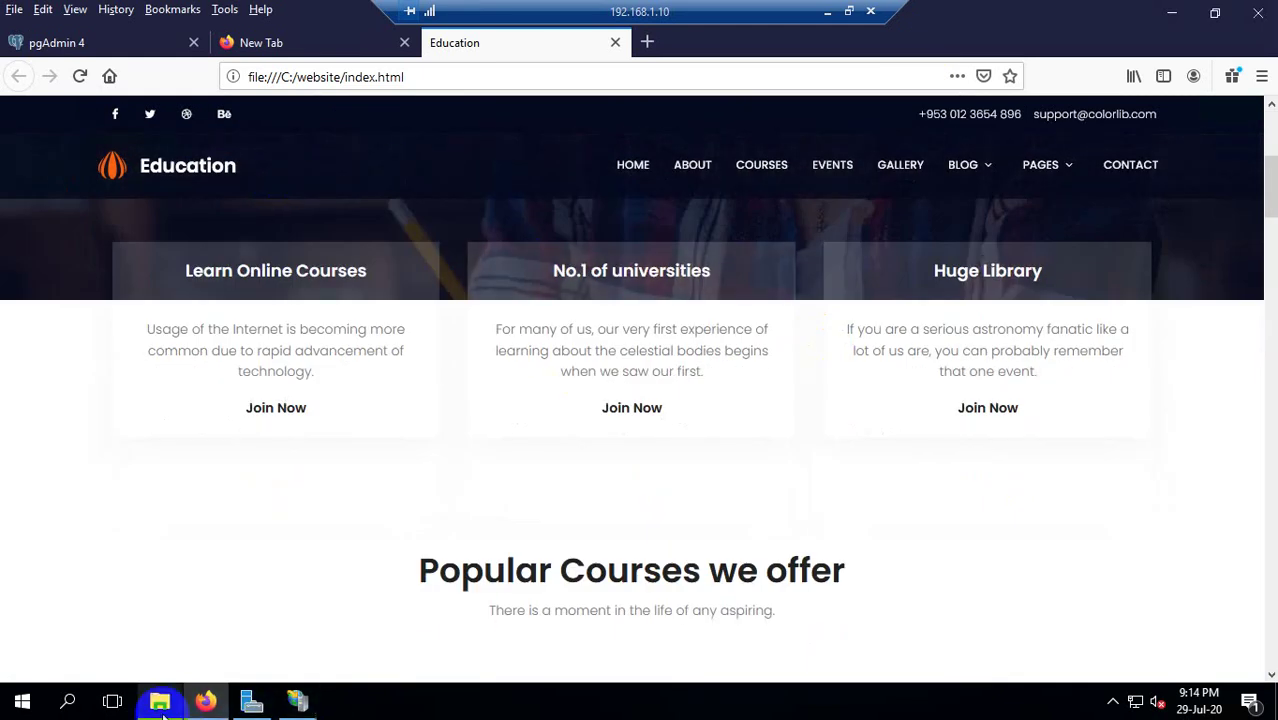
left_click(163, 717)
scroll(560, 420, "down", 1)
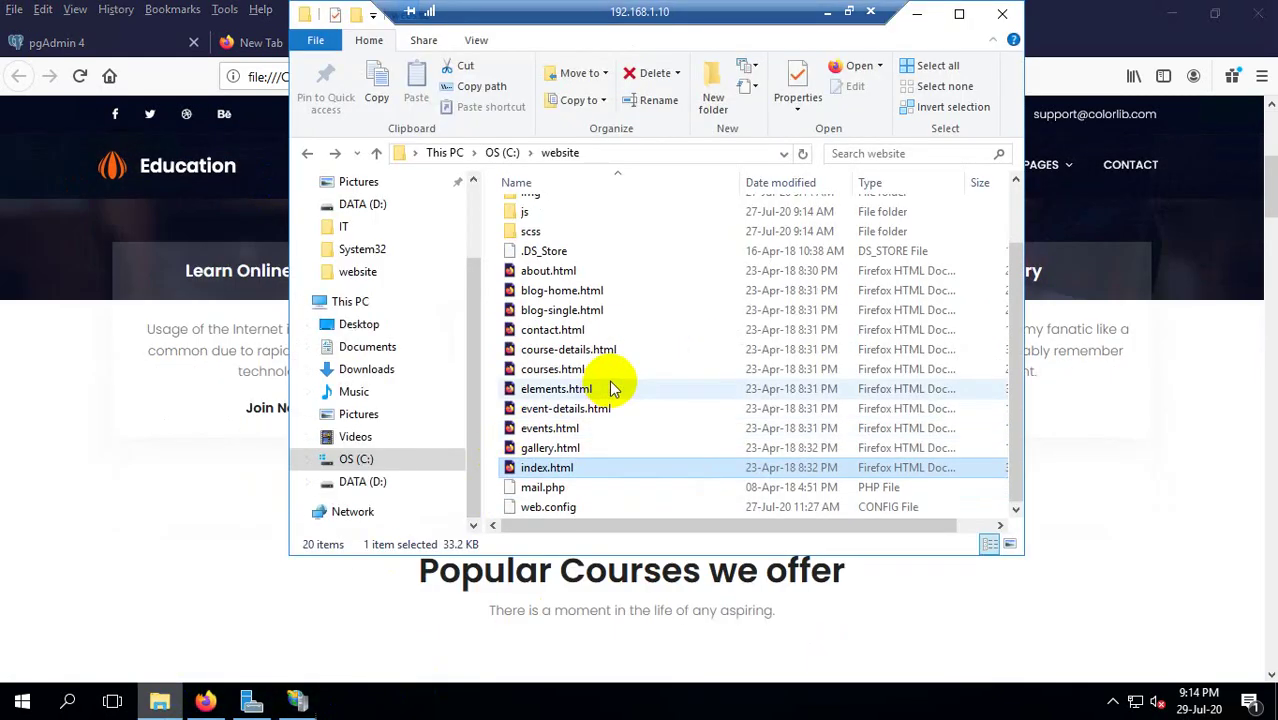
left_click(550, 428)
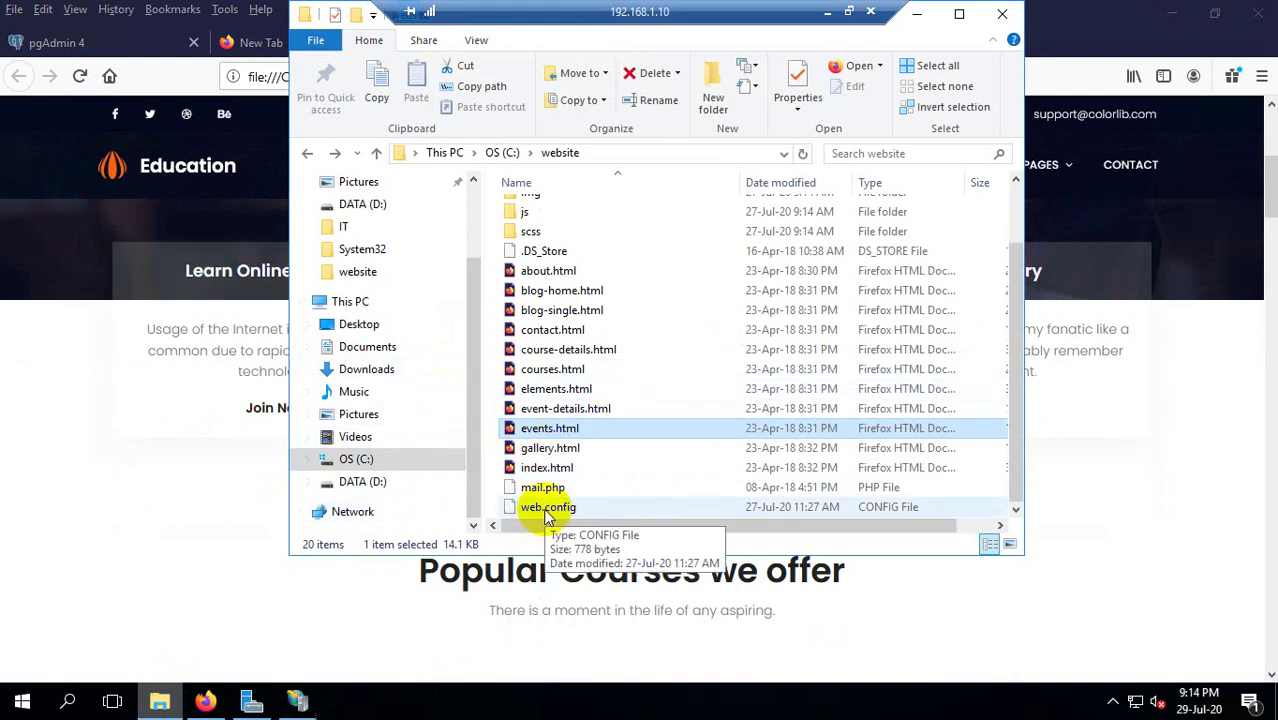
left_click(550, 448)
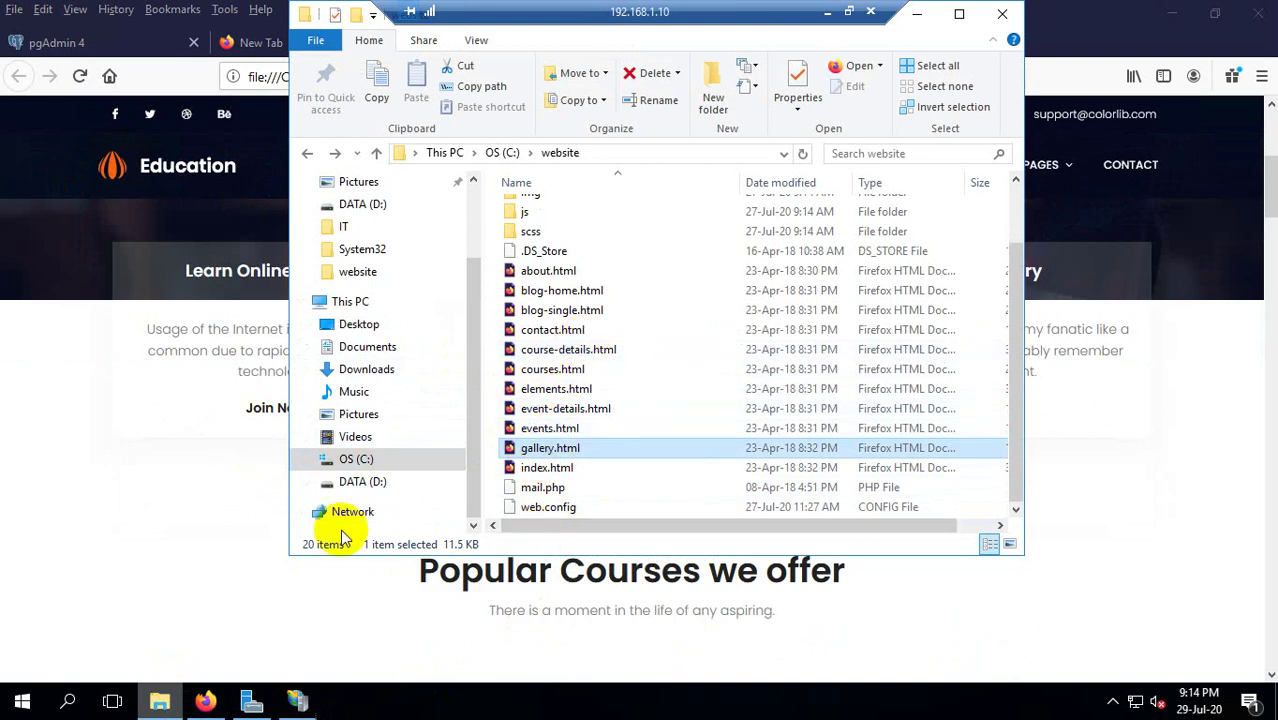
left_click(574, 369)
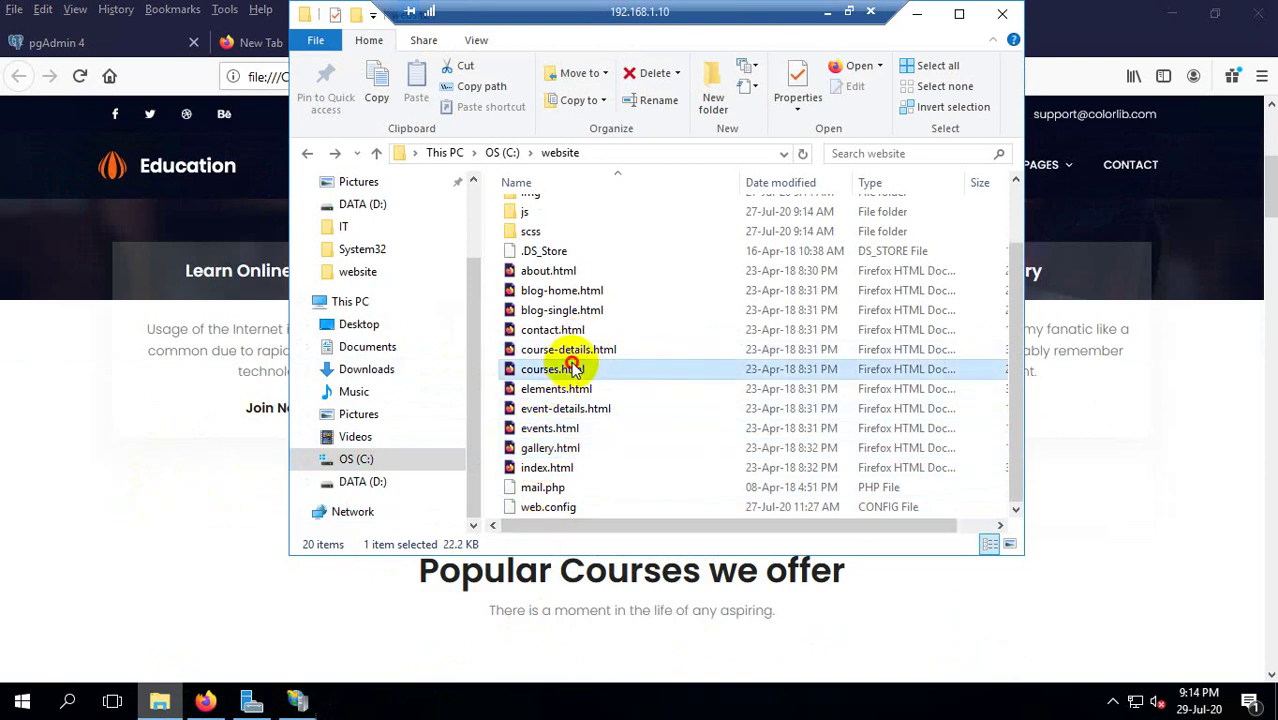
left_click(120, 428)
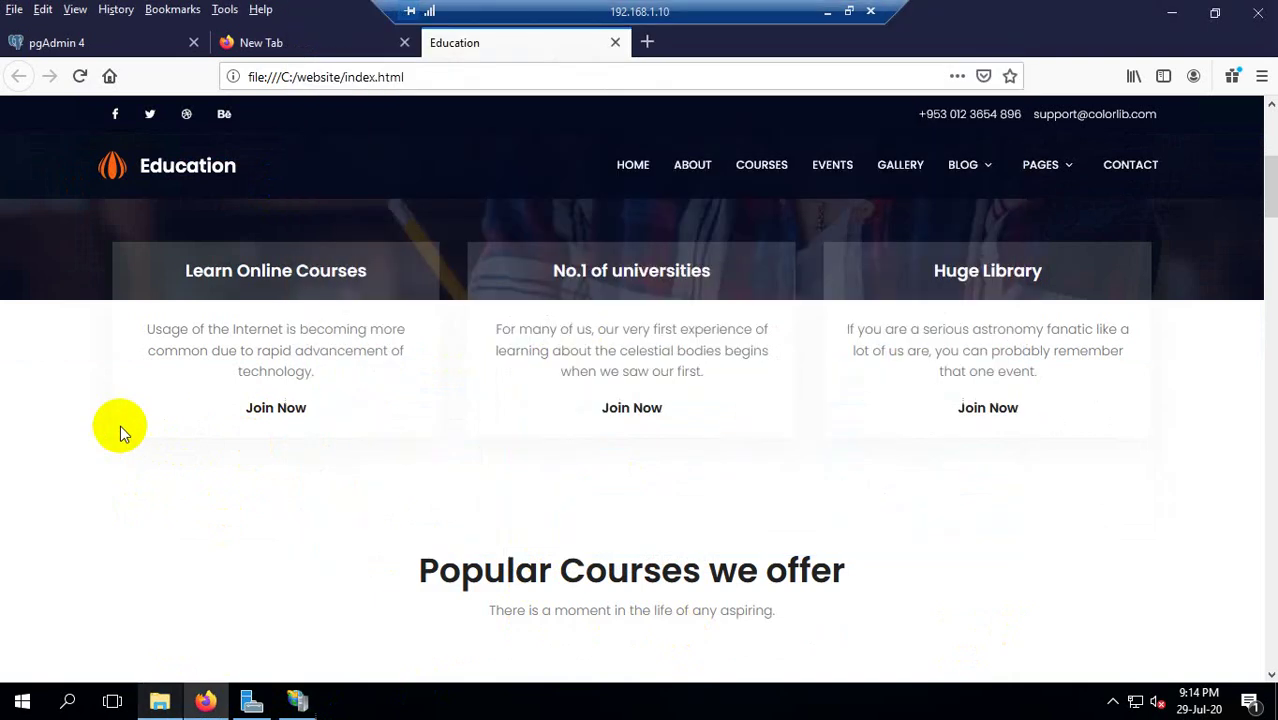
left_click(387, 80)
type("google.com")
key("Return")
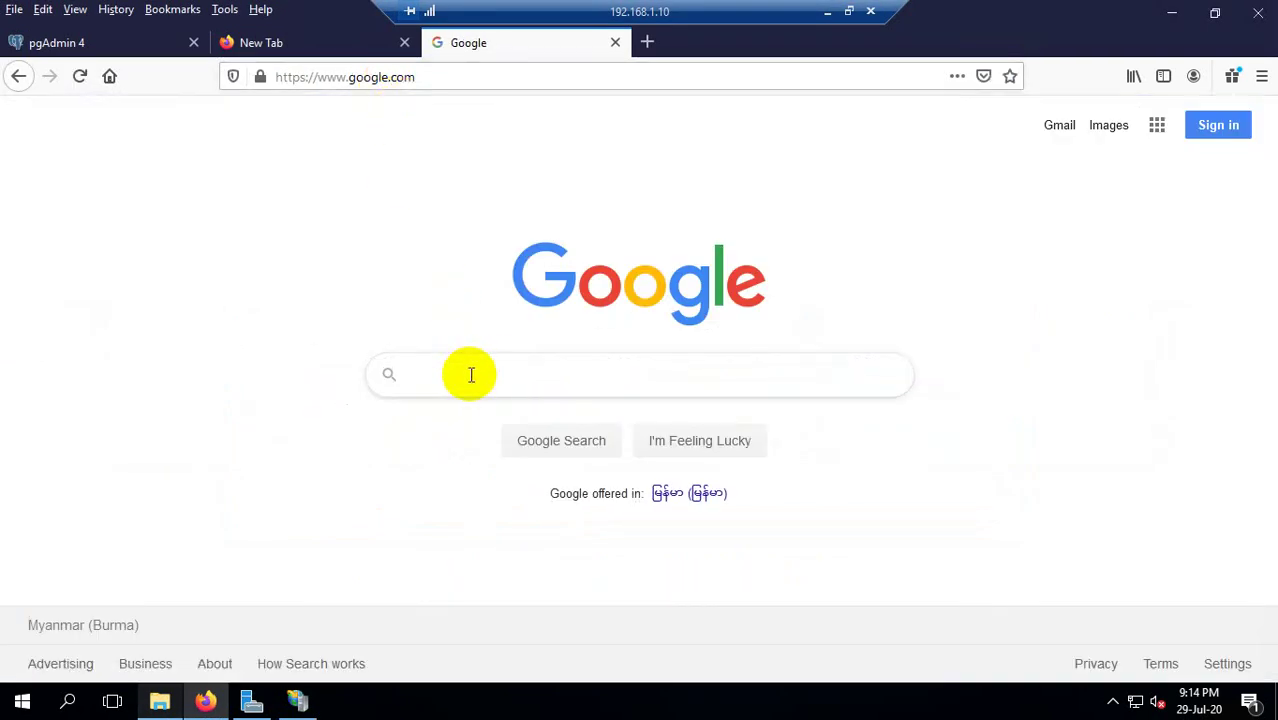
Search Google for 'xampp server' and browse its image results, previewing the XAMPP logo.
type("z")
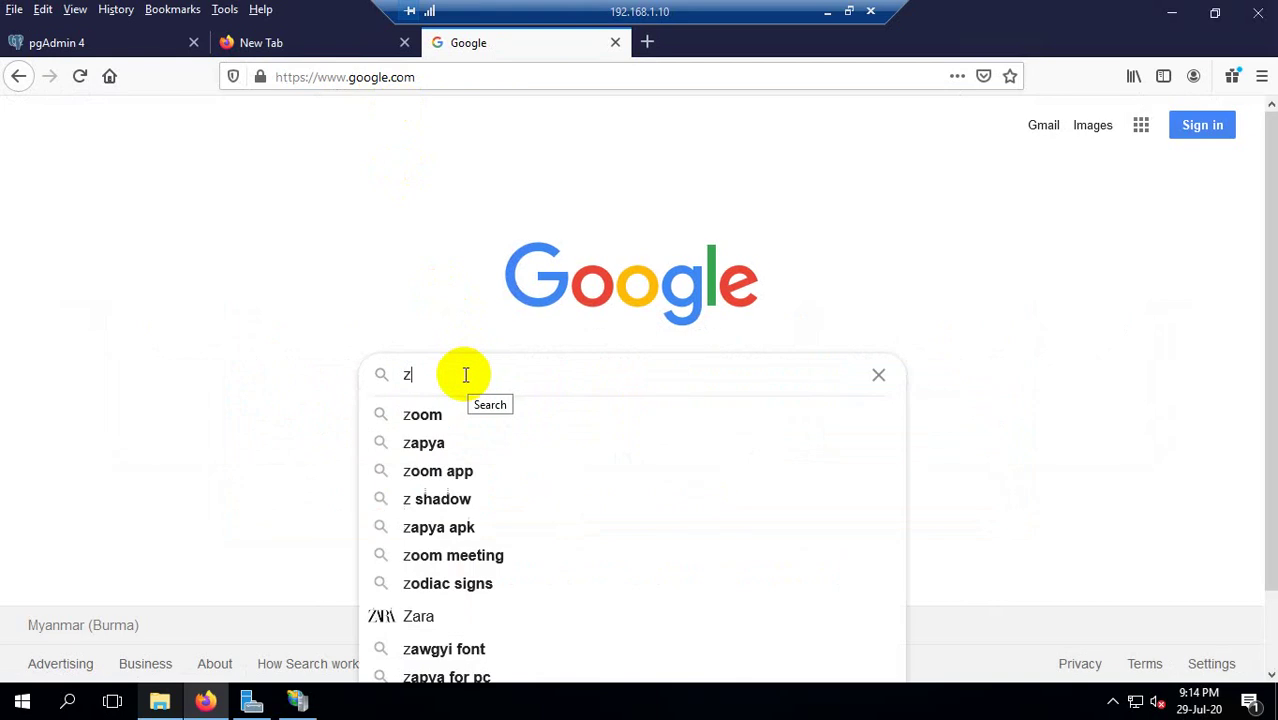
type("we")
key("BackSpace")
key("BackSpace")
key("BackSpace")
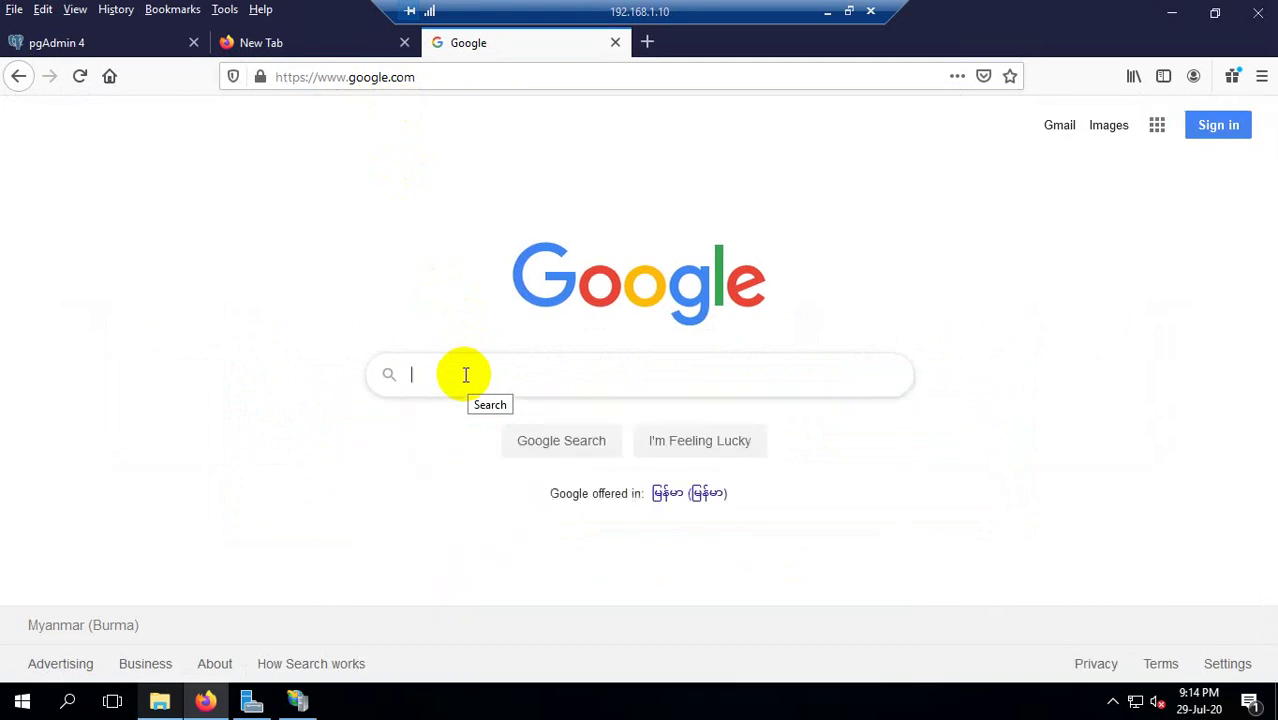
type("xamp")
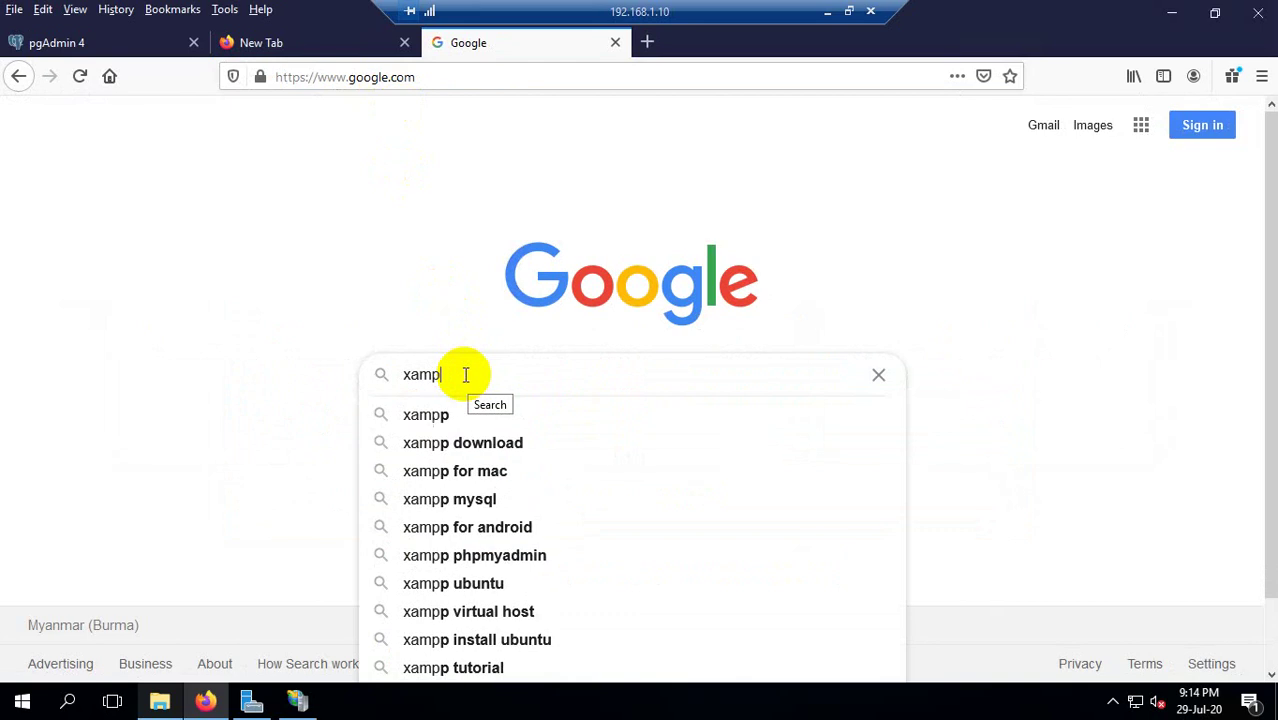
type("p server")
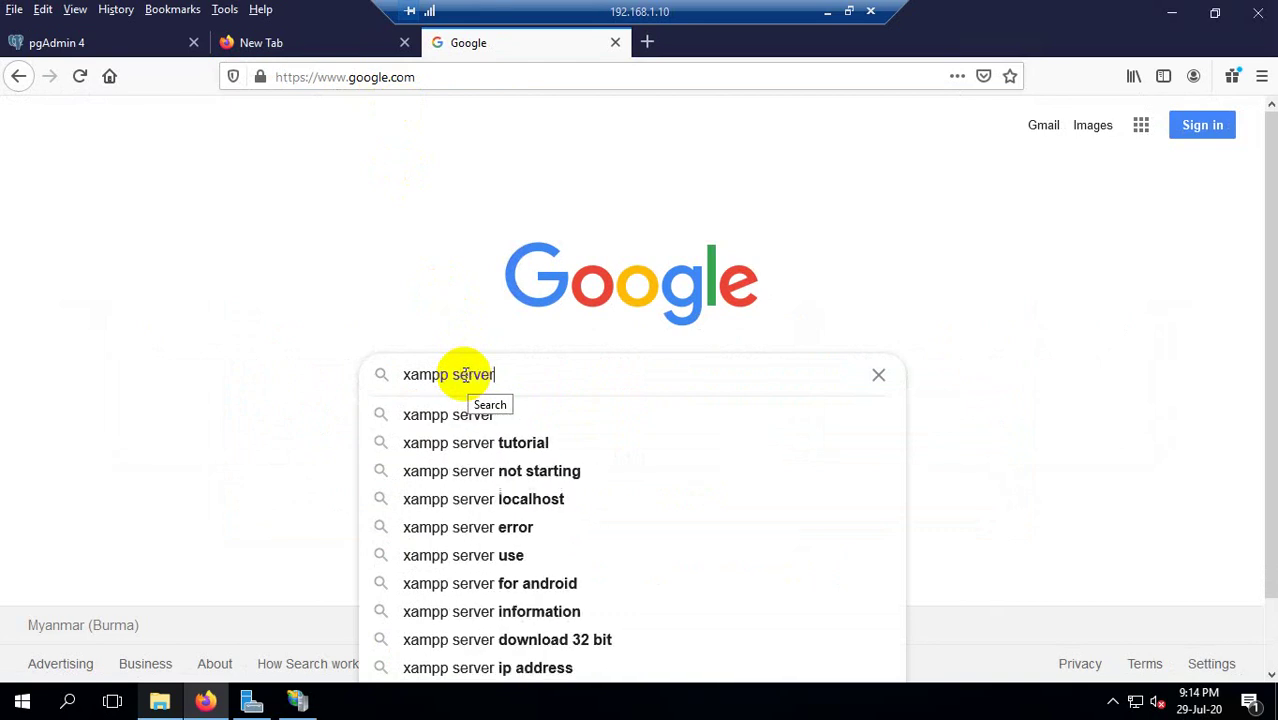
key("Return")
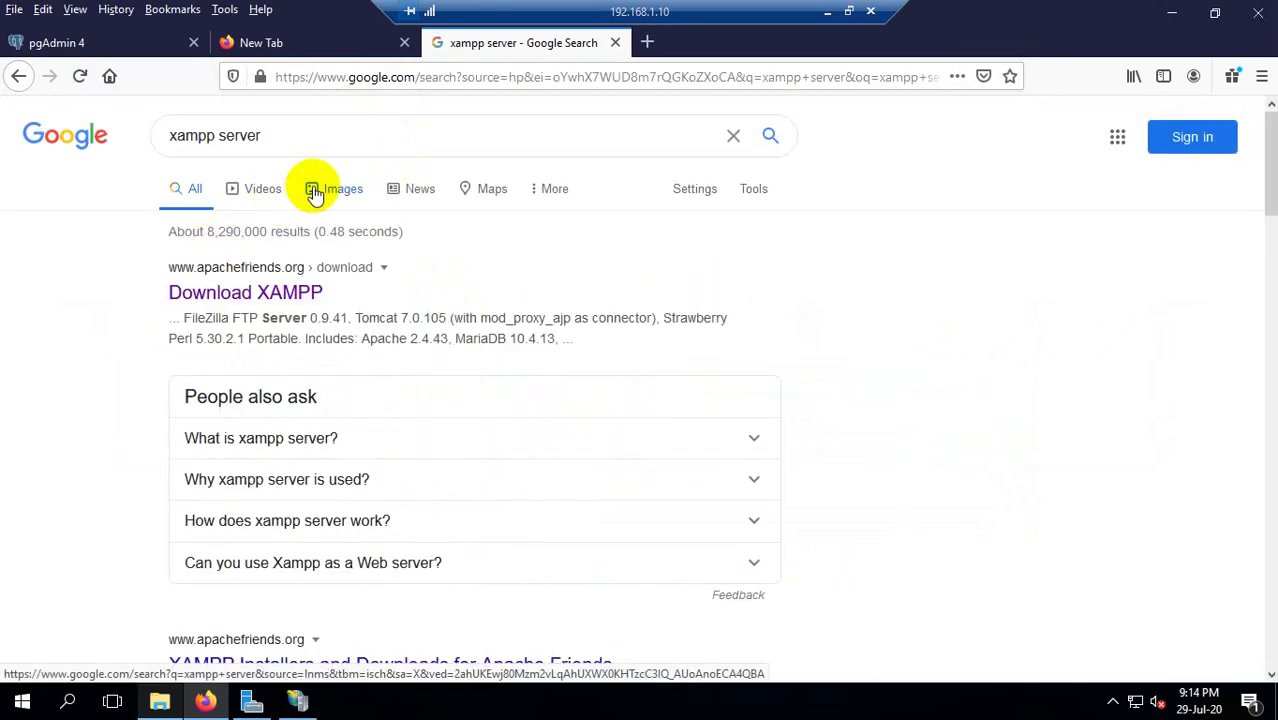
left_click(320, 191)
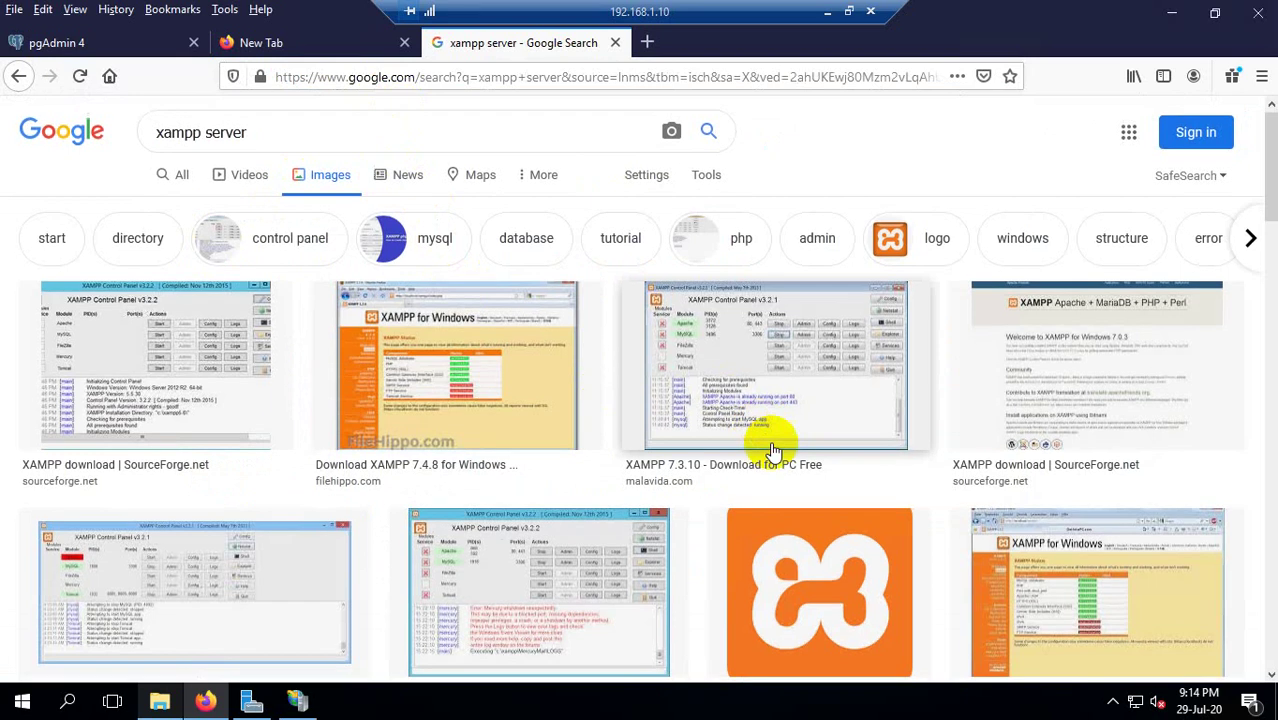
scroll(765, 434, "down", 3)
left_click(807, 337)
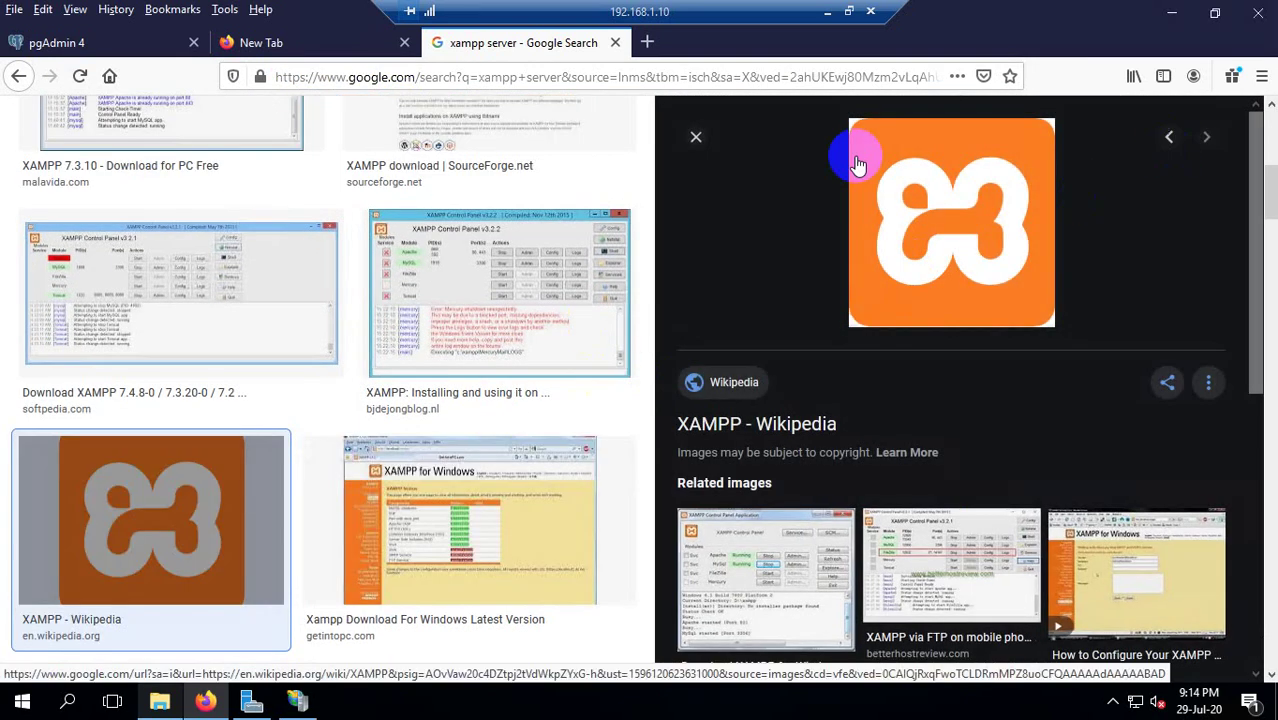
left_click(702, 150)
Search Google images for 'wamp', then close the search tab and the empty new tab.
left_click(466, 78)
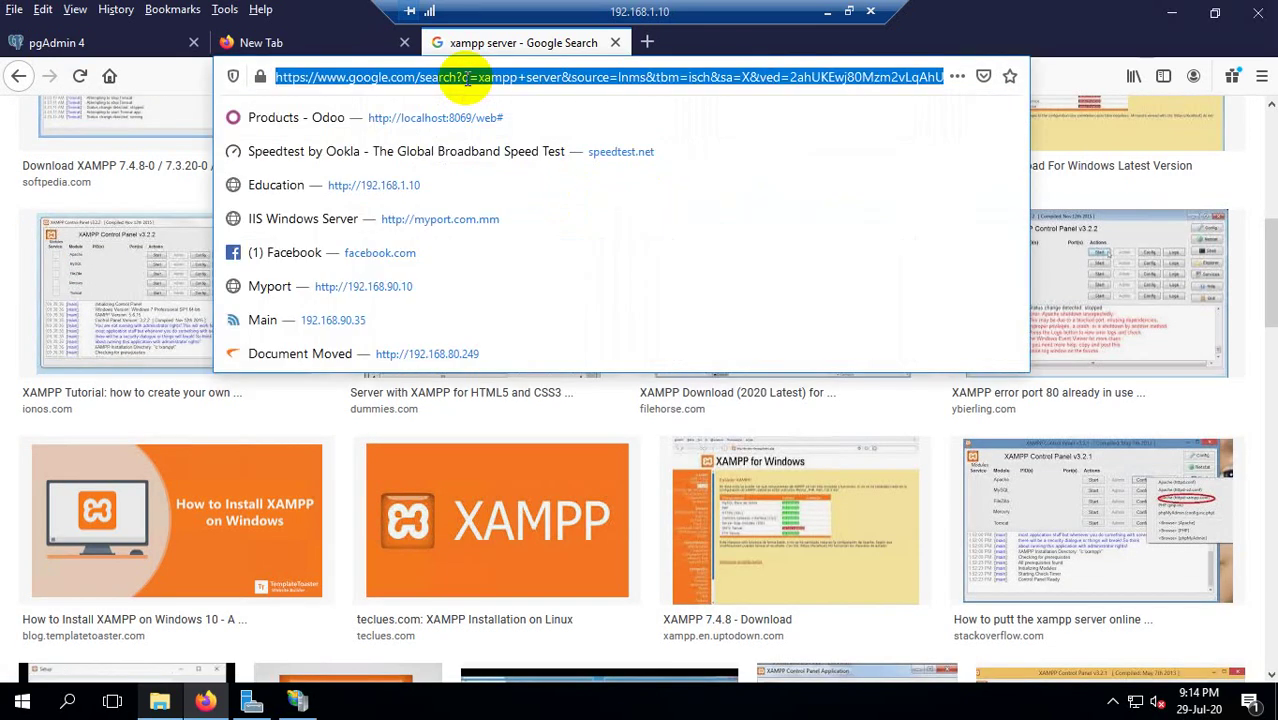
type("google.com")
key("Return")
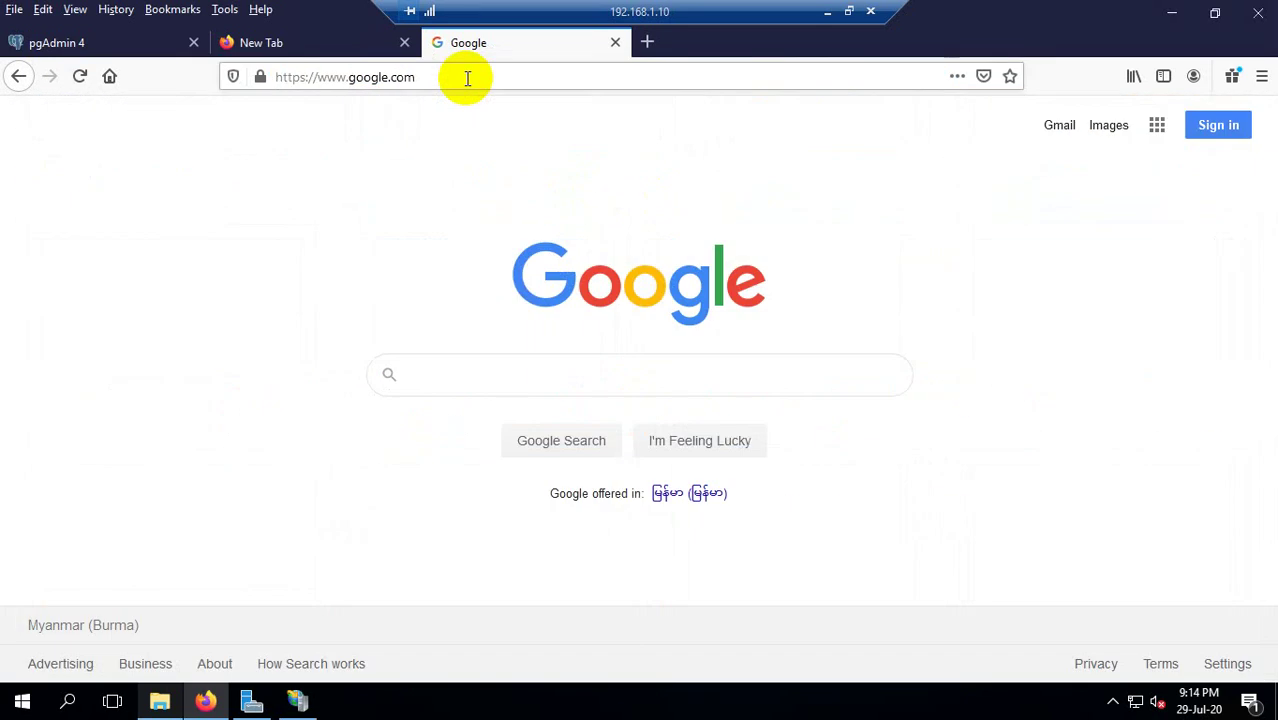
type("wamp")
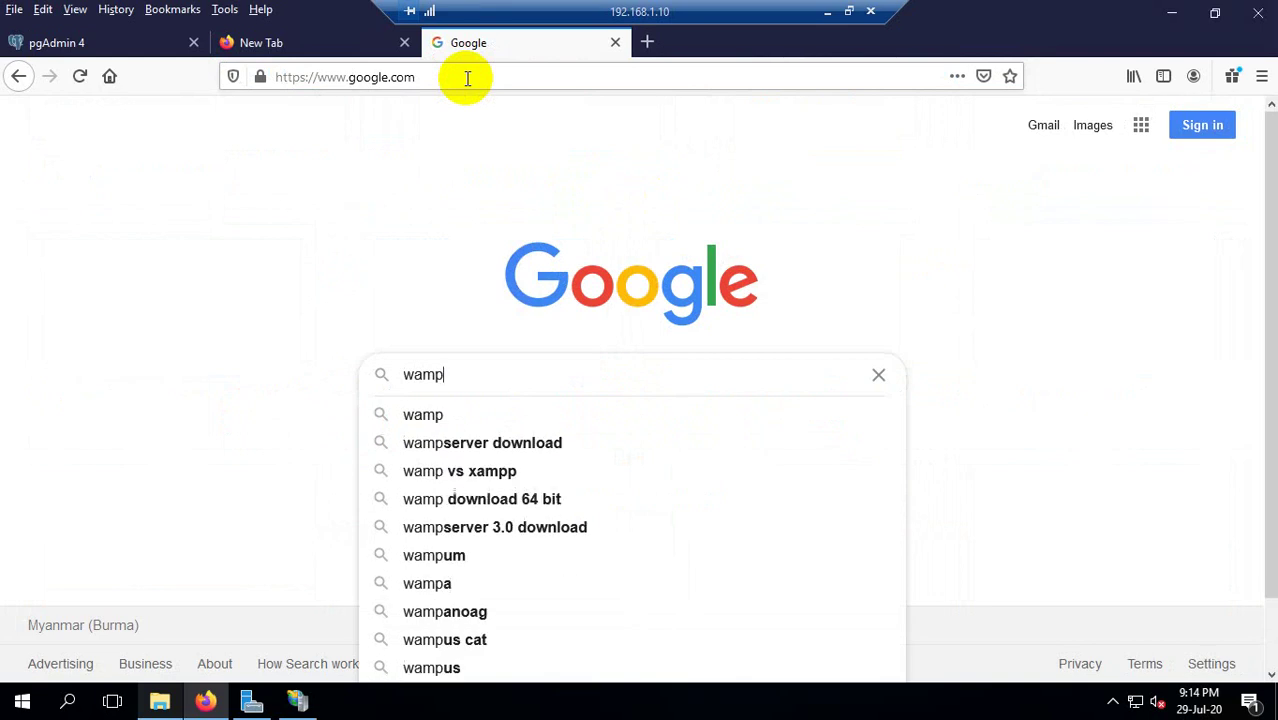
key("Return")
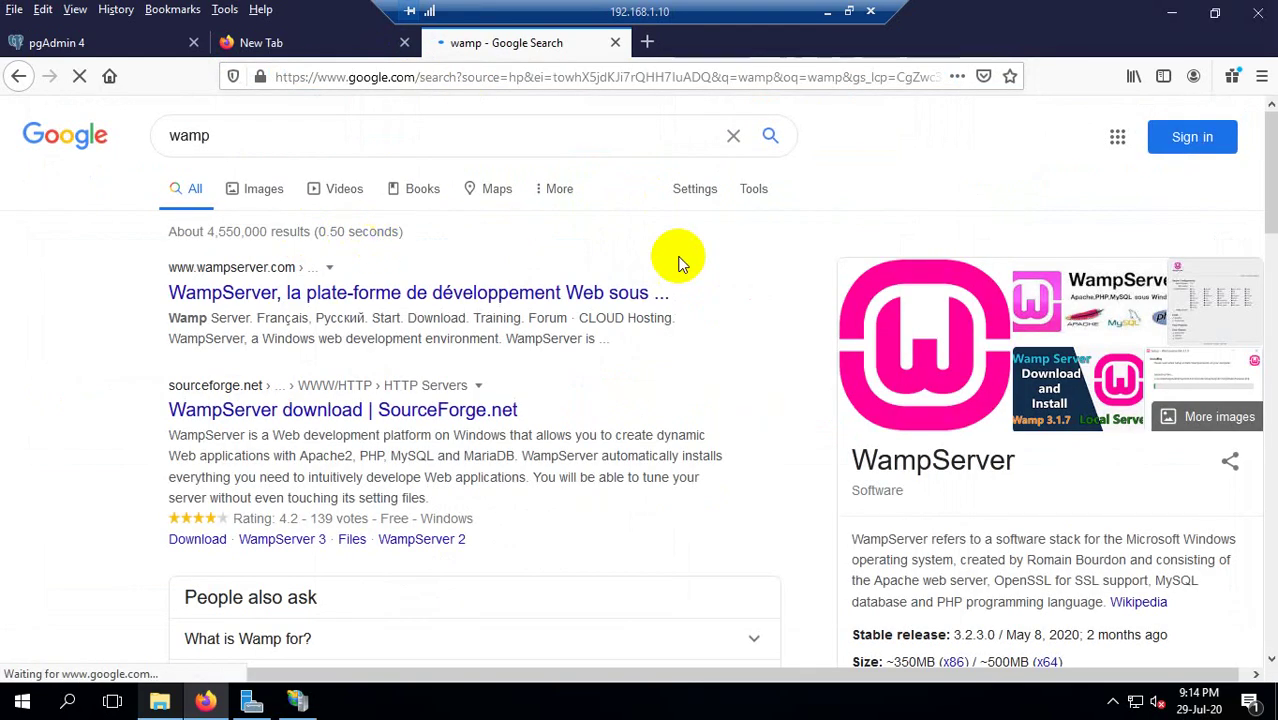
left_click(270, 191)
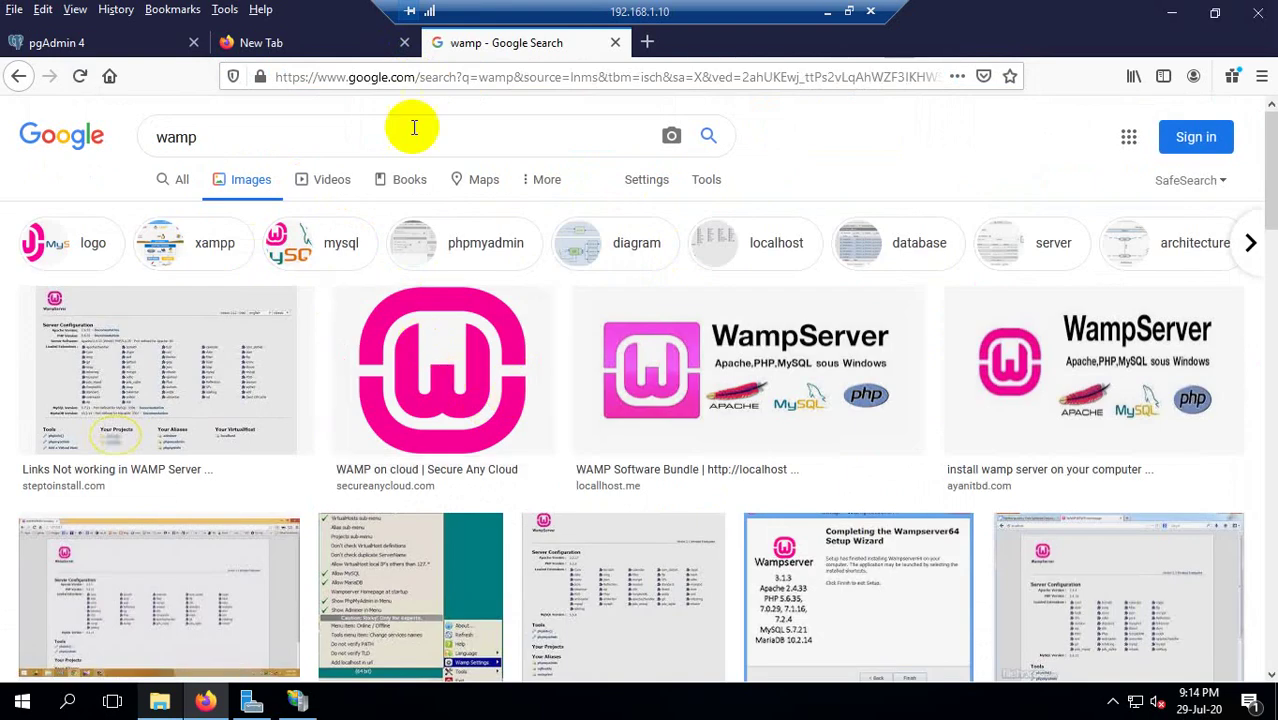
left_click(613, 44)
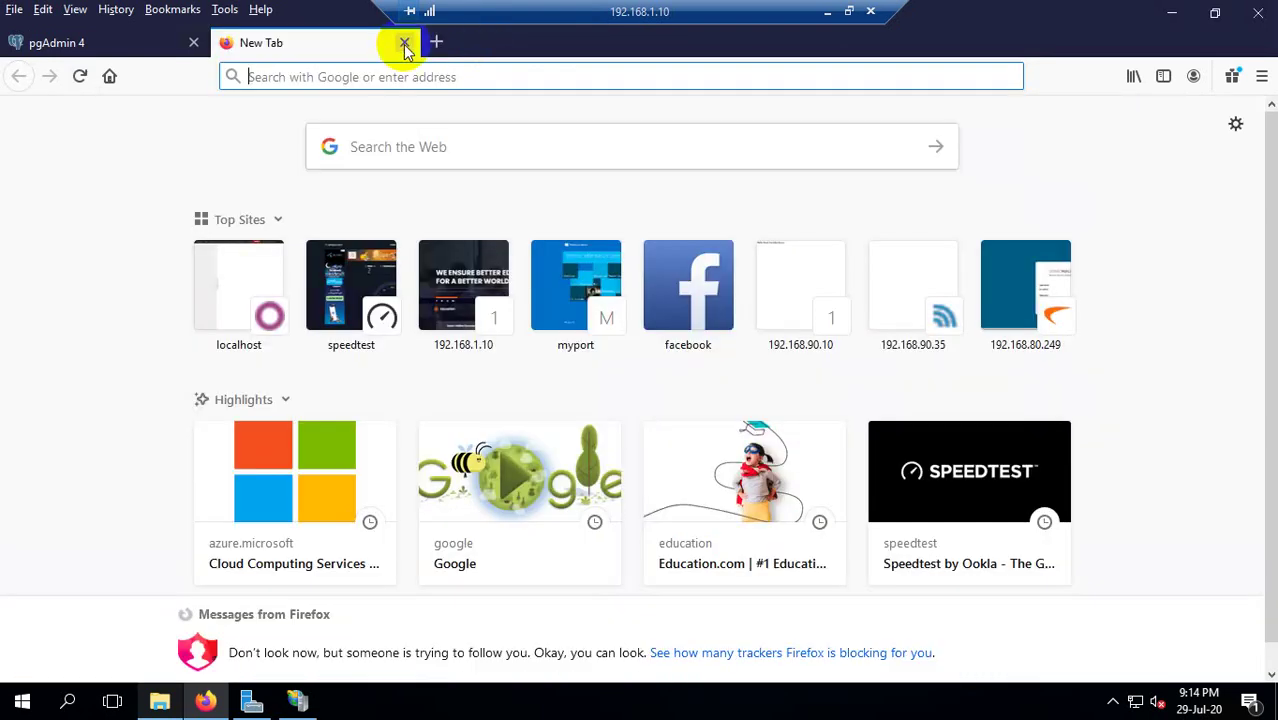
left_click(405, 43)
Minimize Firefox, look over contact.html, index.html and elements.html, then go up to the OS (C:) root.
left_click(1171, 12)
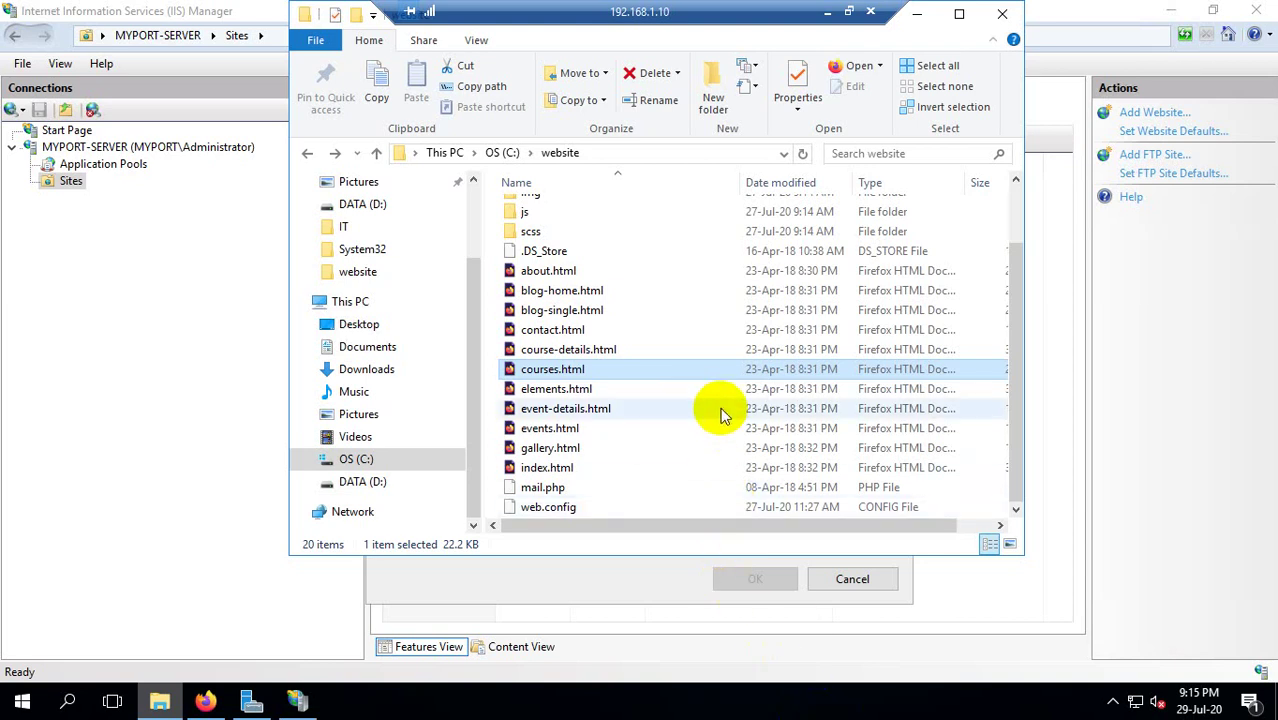
left_click(576, 334)
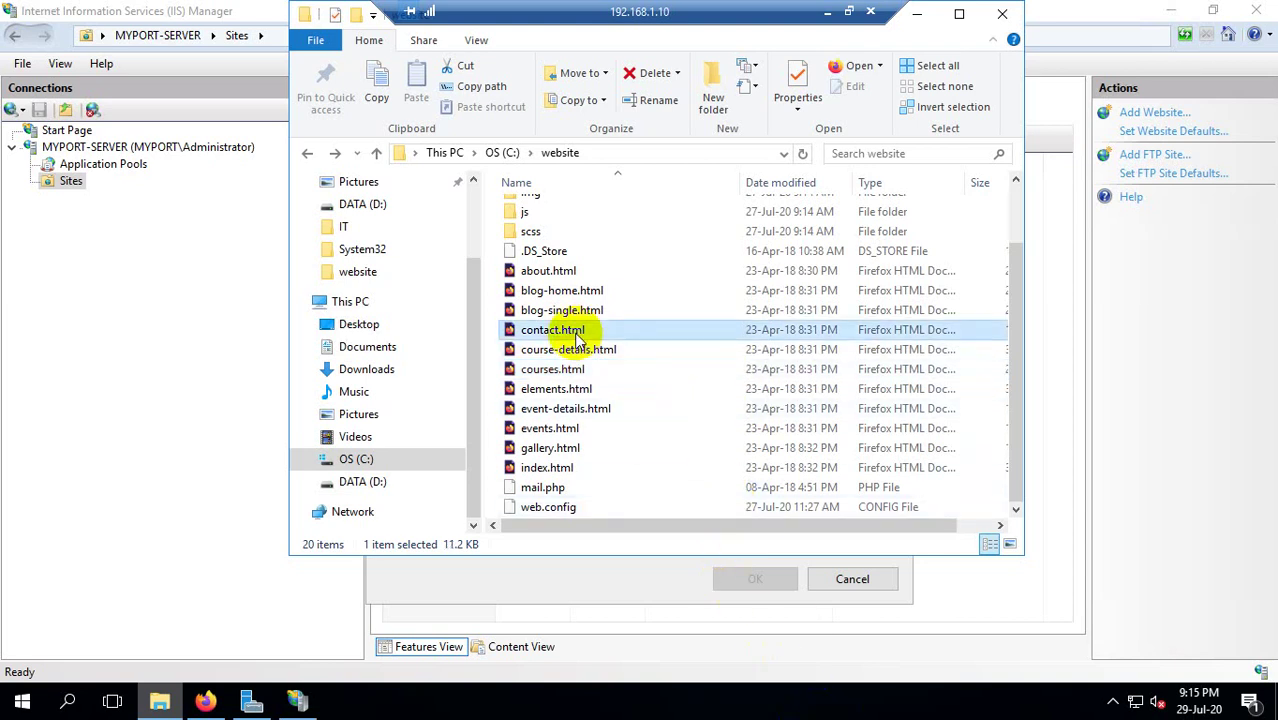
left_click(633, 466)
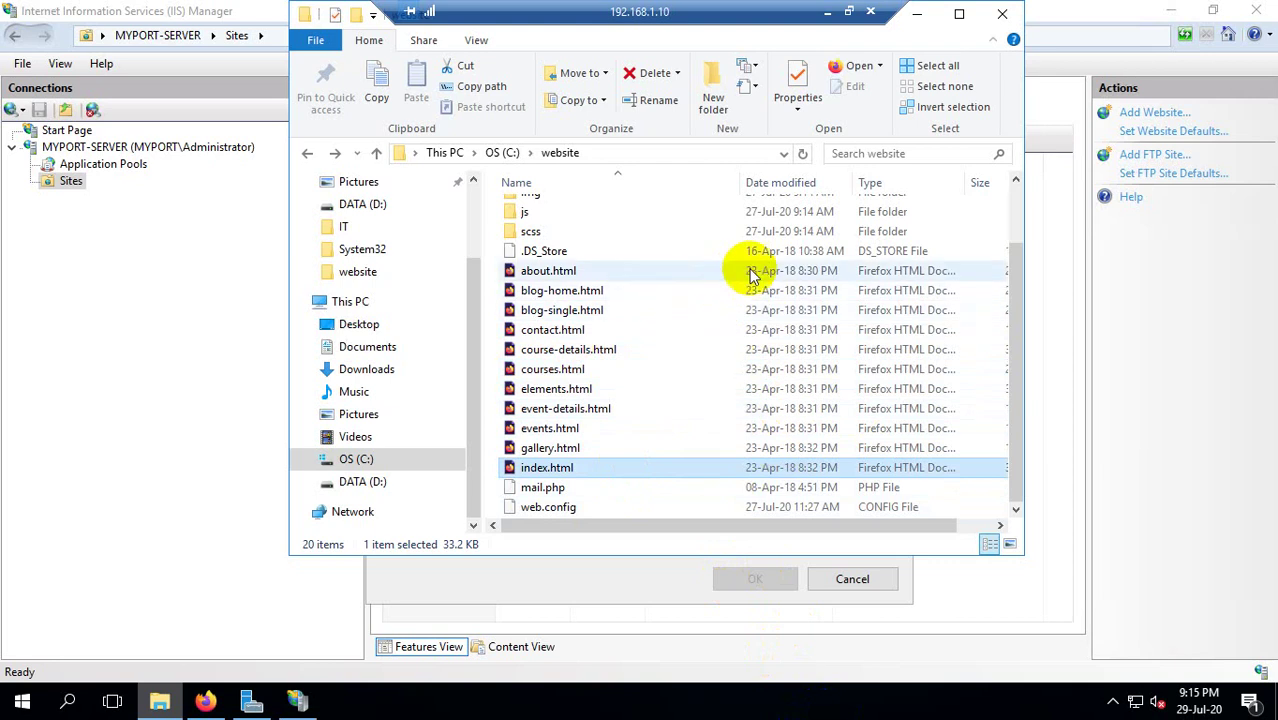
scroll(585, 320, "up", 1)
scroll(565, 360, "down", 1)
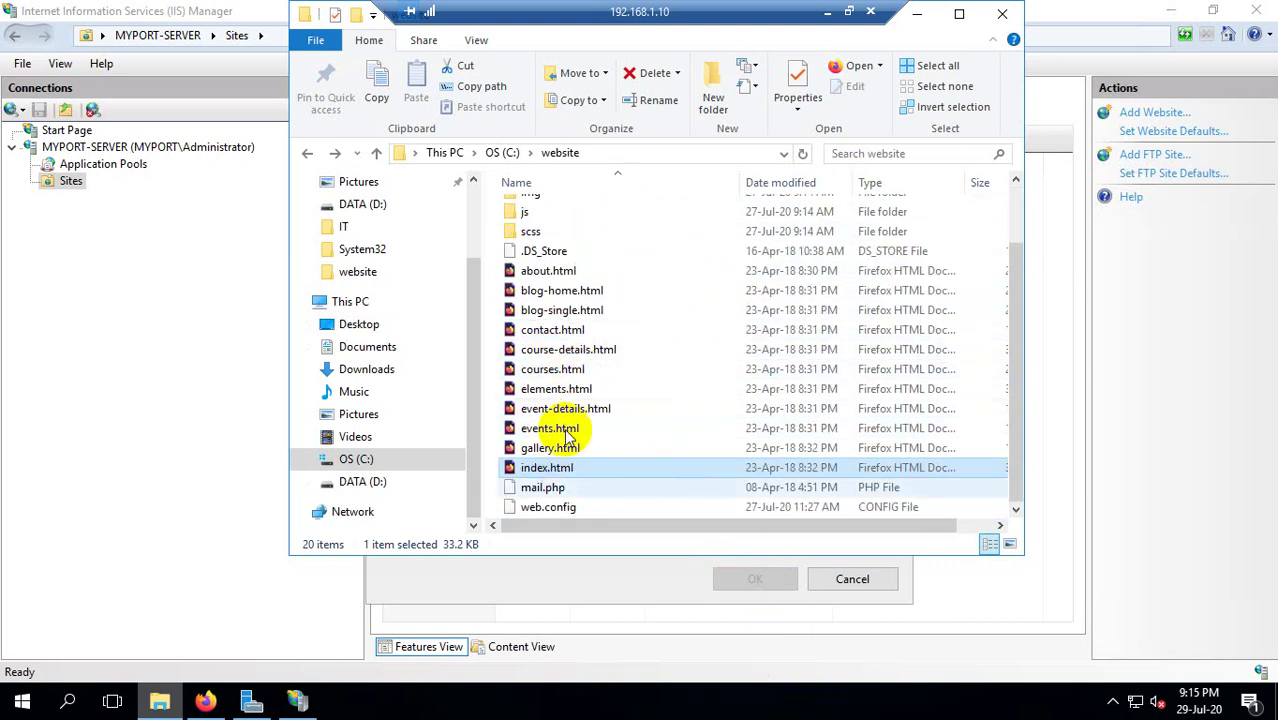
left_click(572, 390)
scroll(560, 400, "up", 2)
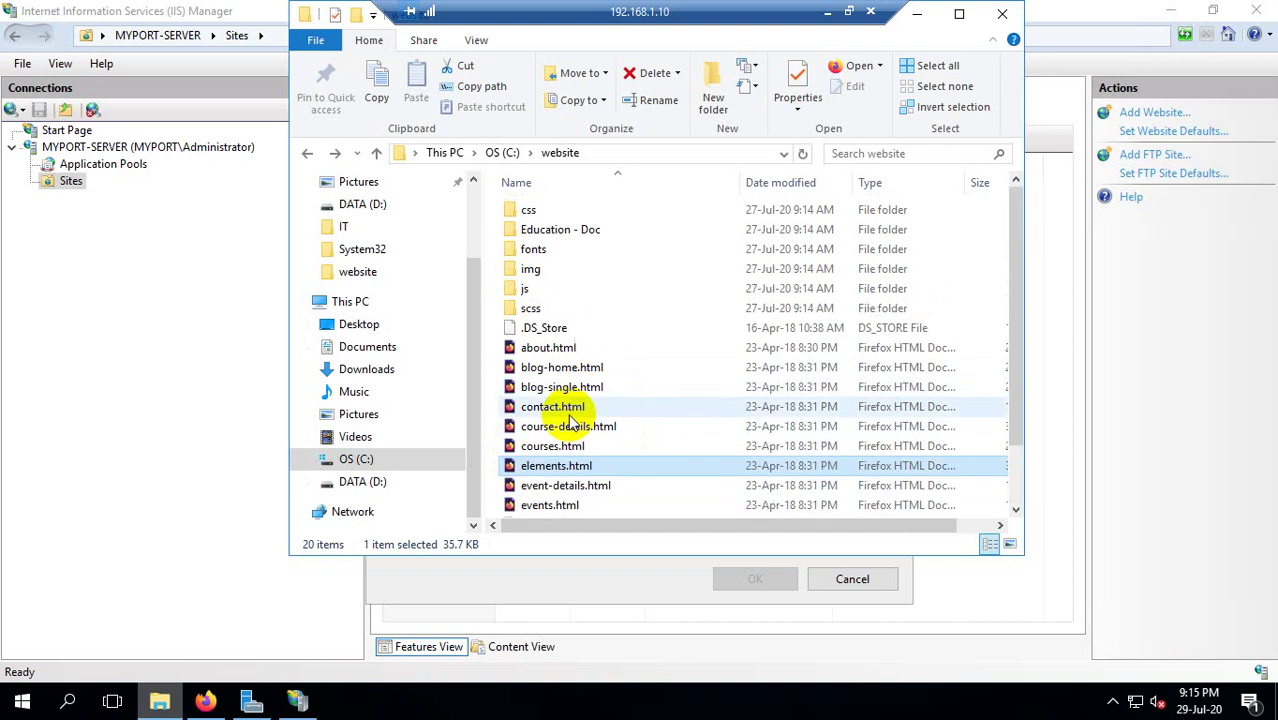
left_click(500, 152)
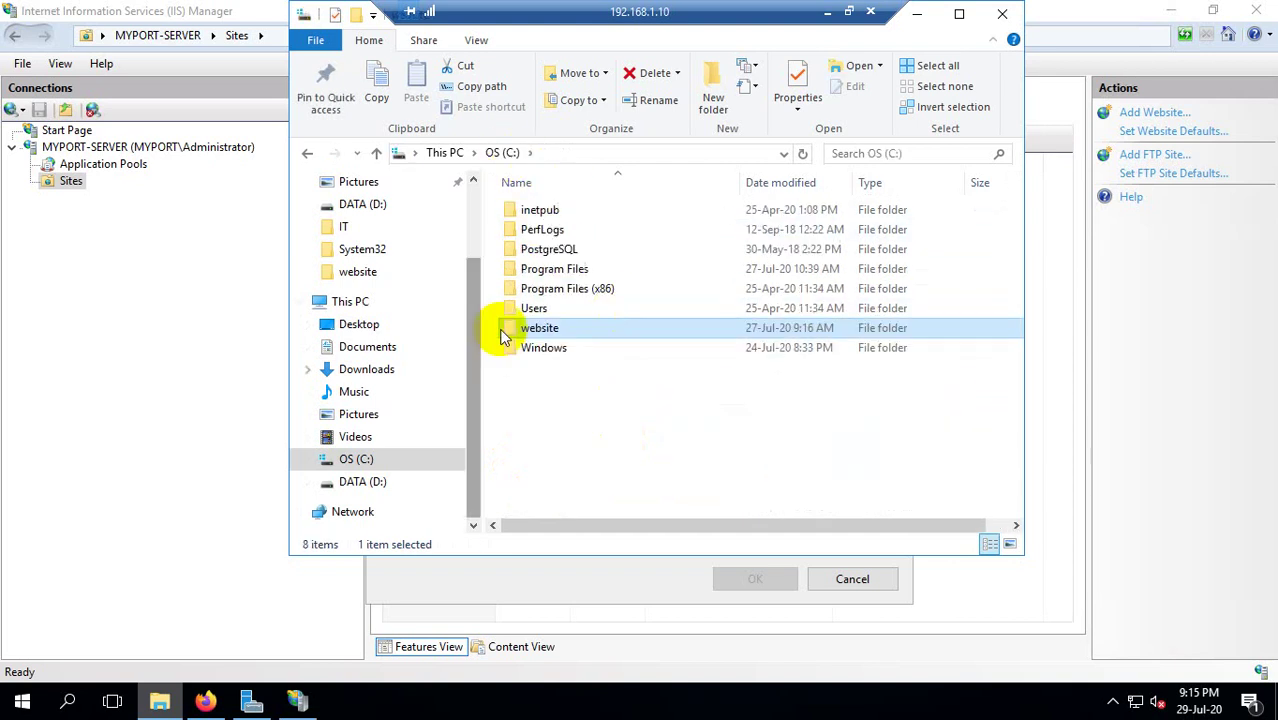
Set the new site's physical path to C:\website using the folder browser.
left_click(88, 214)
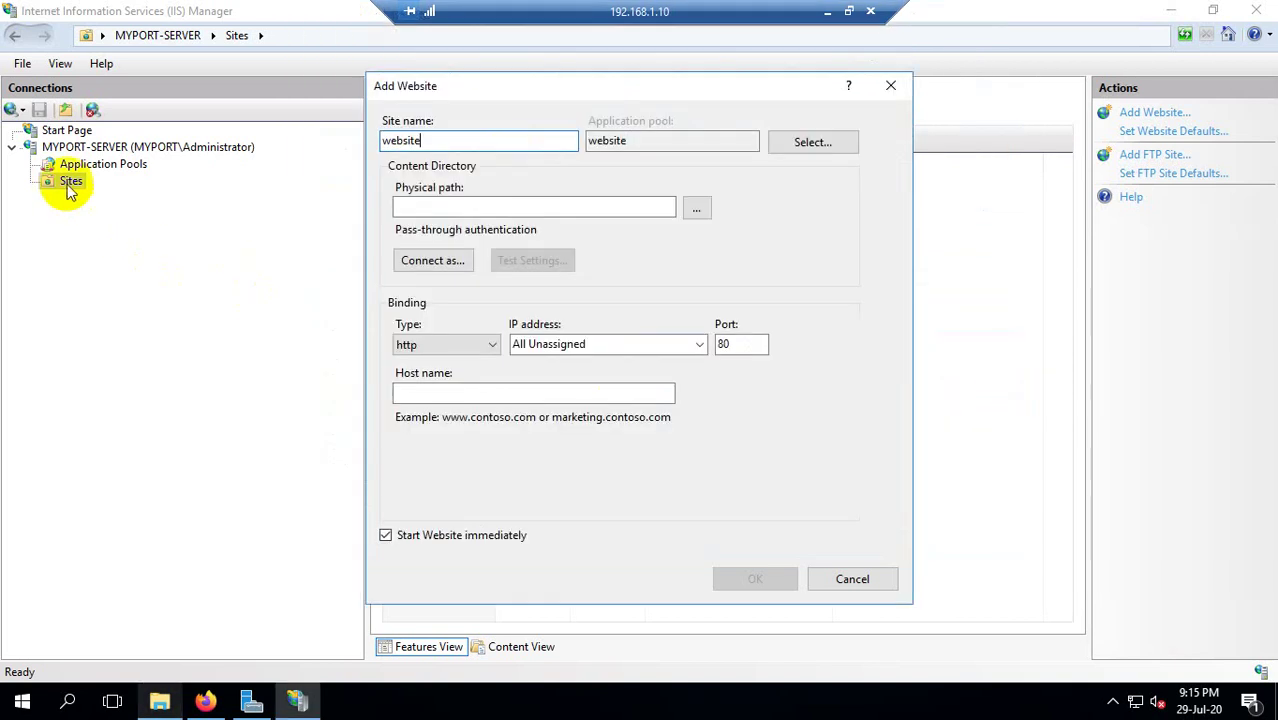
left_click(697, 208)
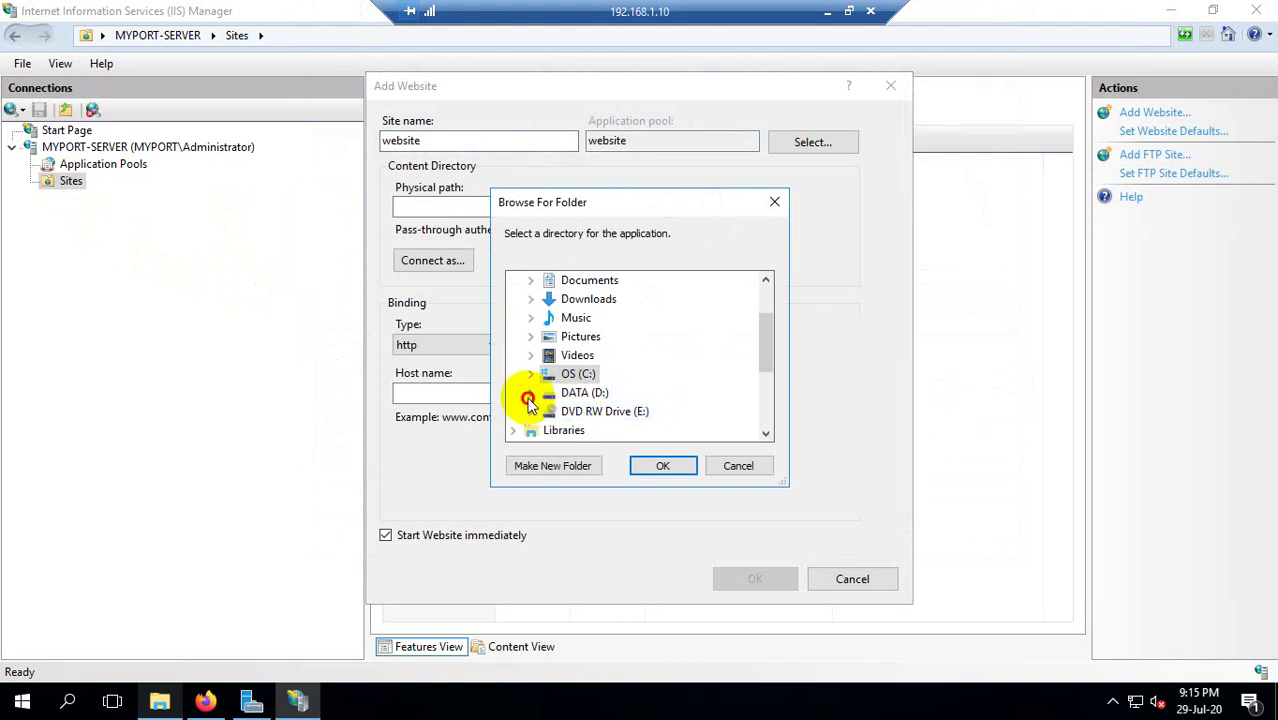
left_click(530, 392)
scroll(632, 404, "down", 1)
scroll(633, 400, "up", 3)
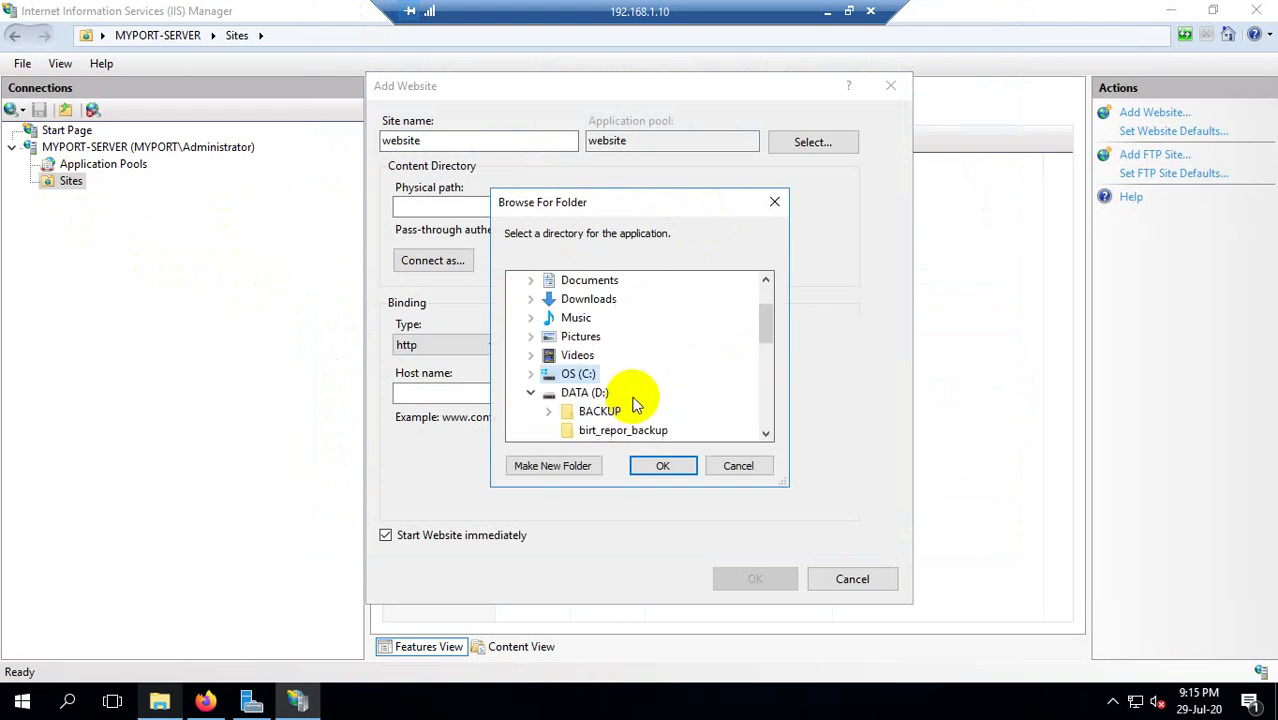
left_click(531, 376)
scroll(678, 390, "down", 2)
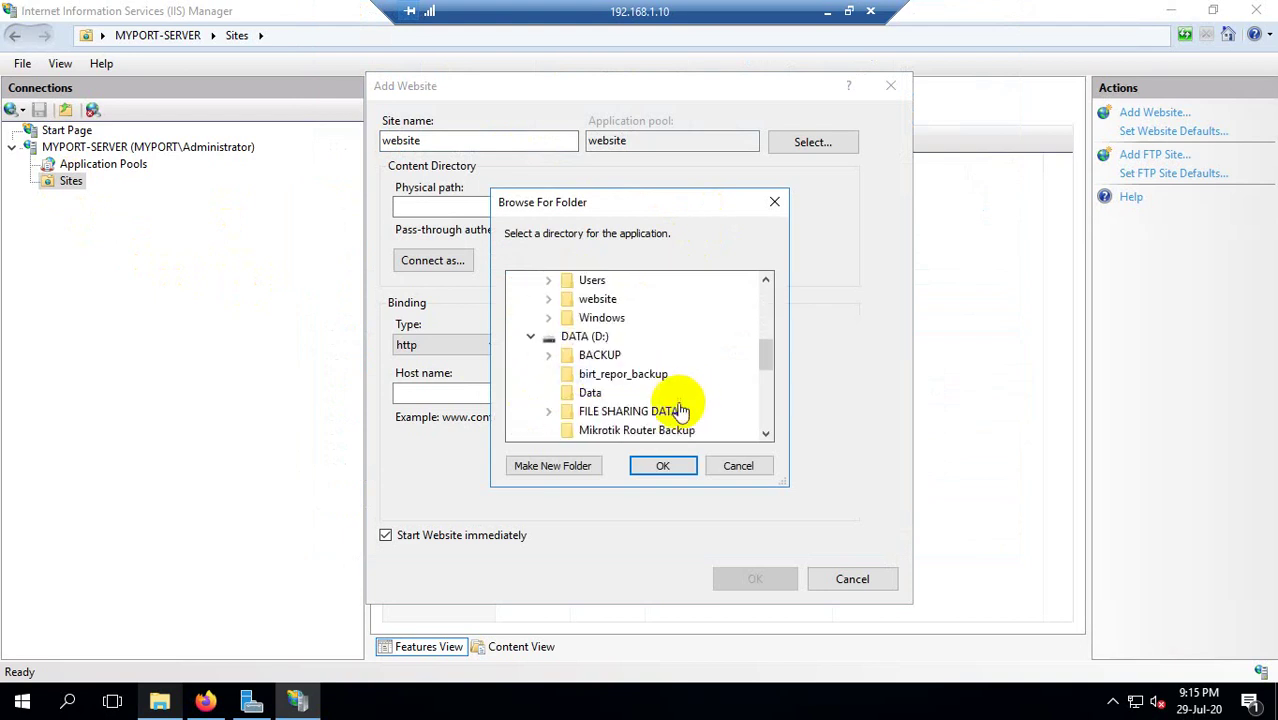
double_click(597, 299)
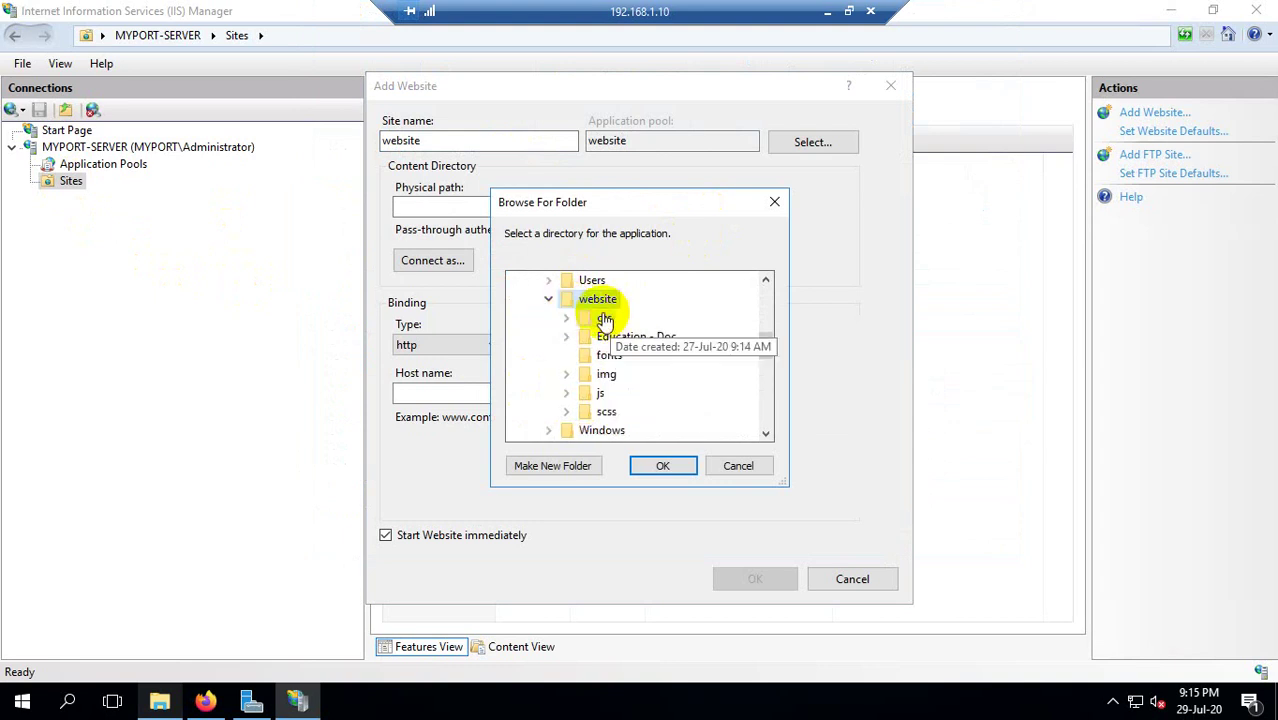
left_click(663, 468)
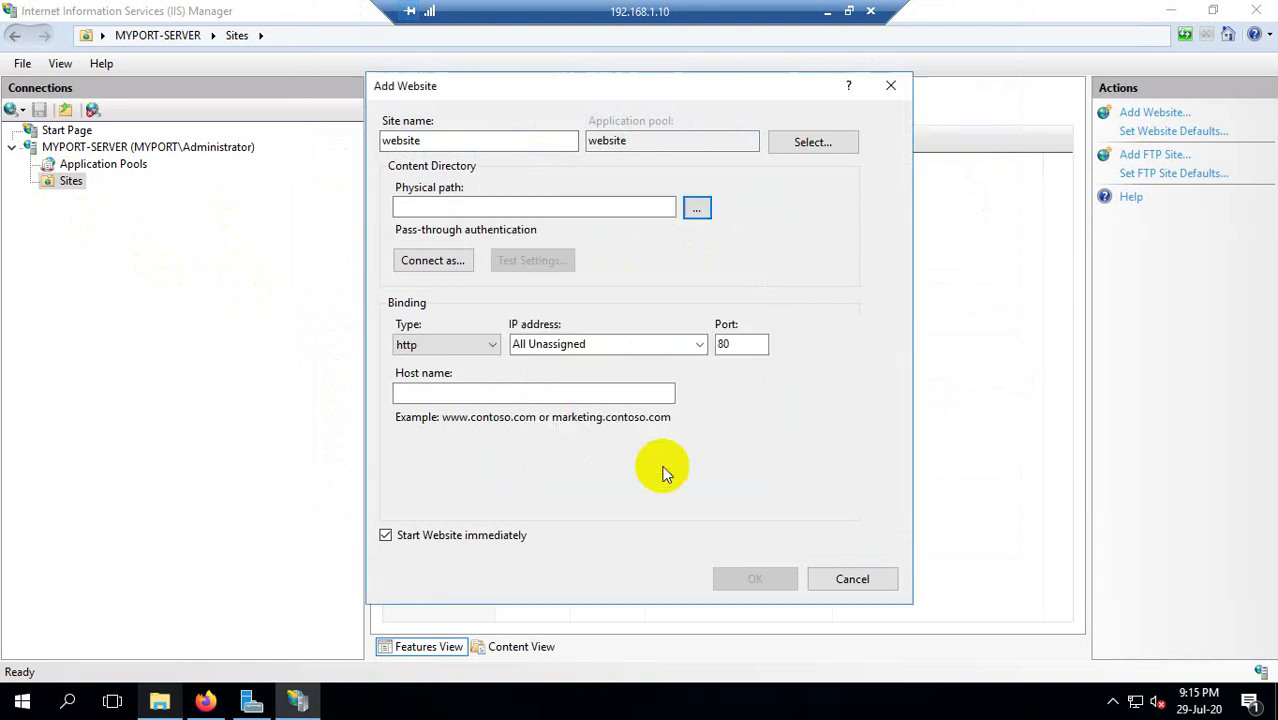
Bind the site to 192.168.1.10 with binding type https on port 443.
left_click(698, 344)
left_click(558, 376)
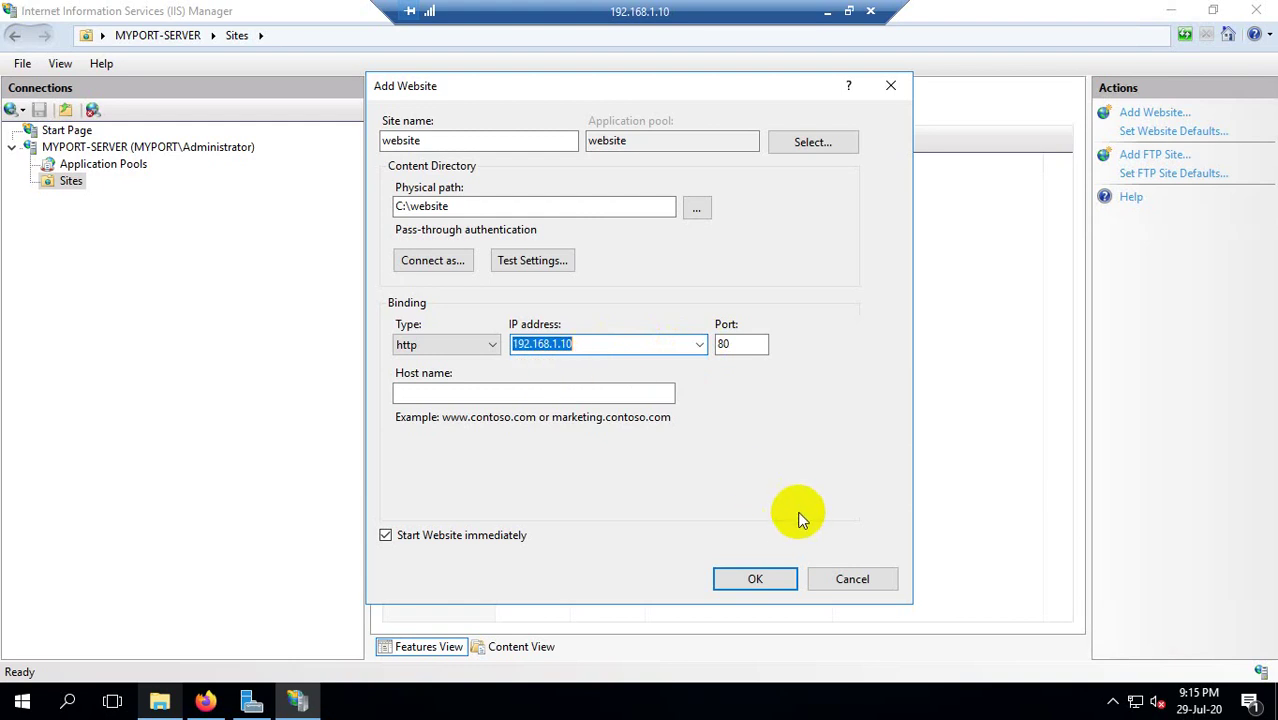
left_click(599, 345)
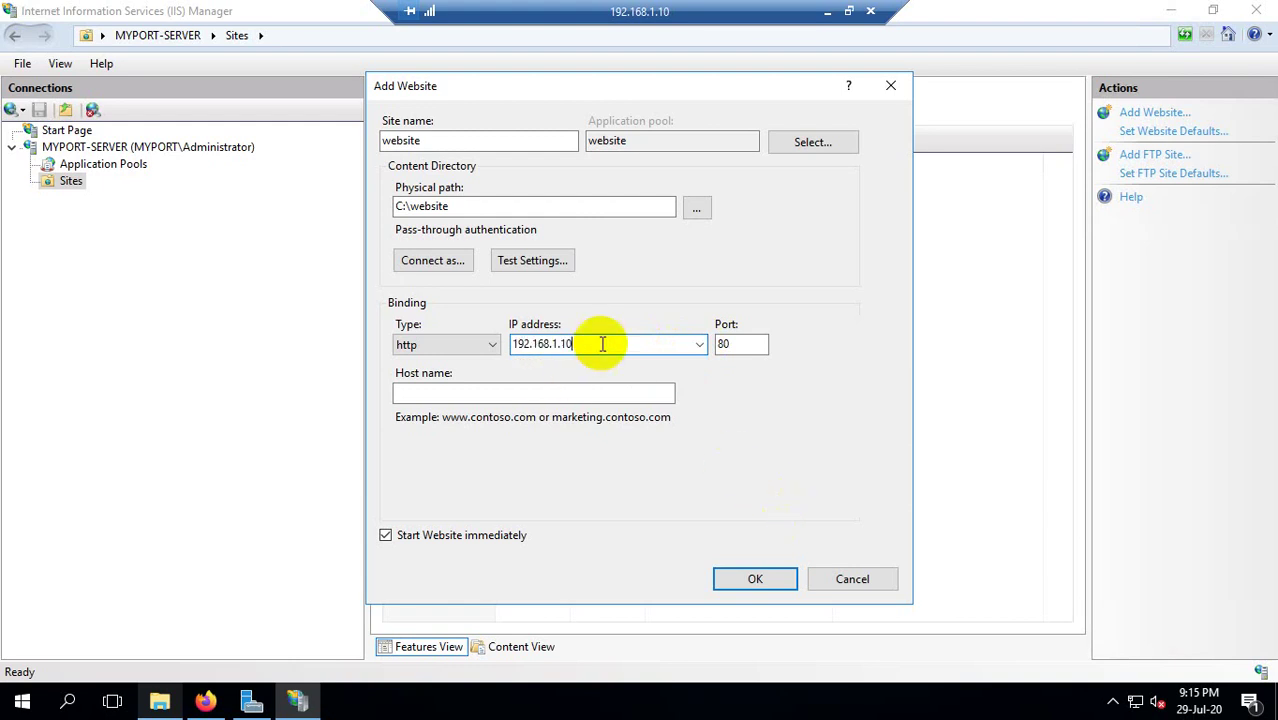
left_click(493, 344)
left_click(445, 368)
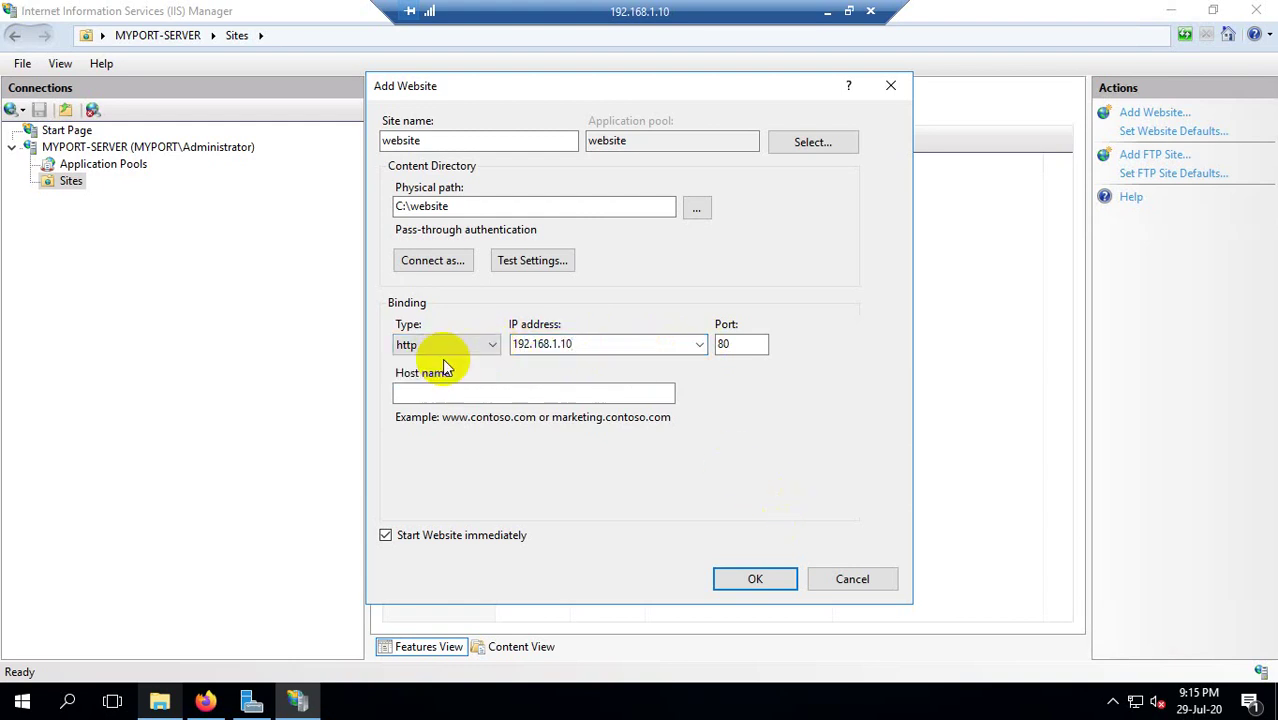
left_click(468, 344)
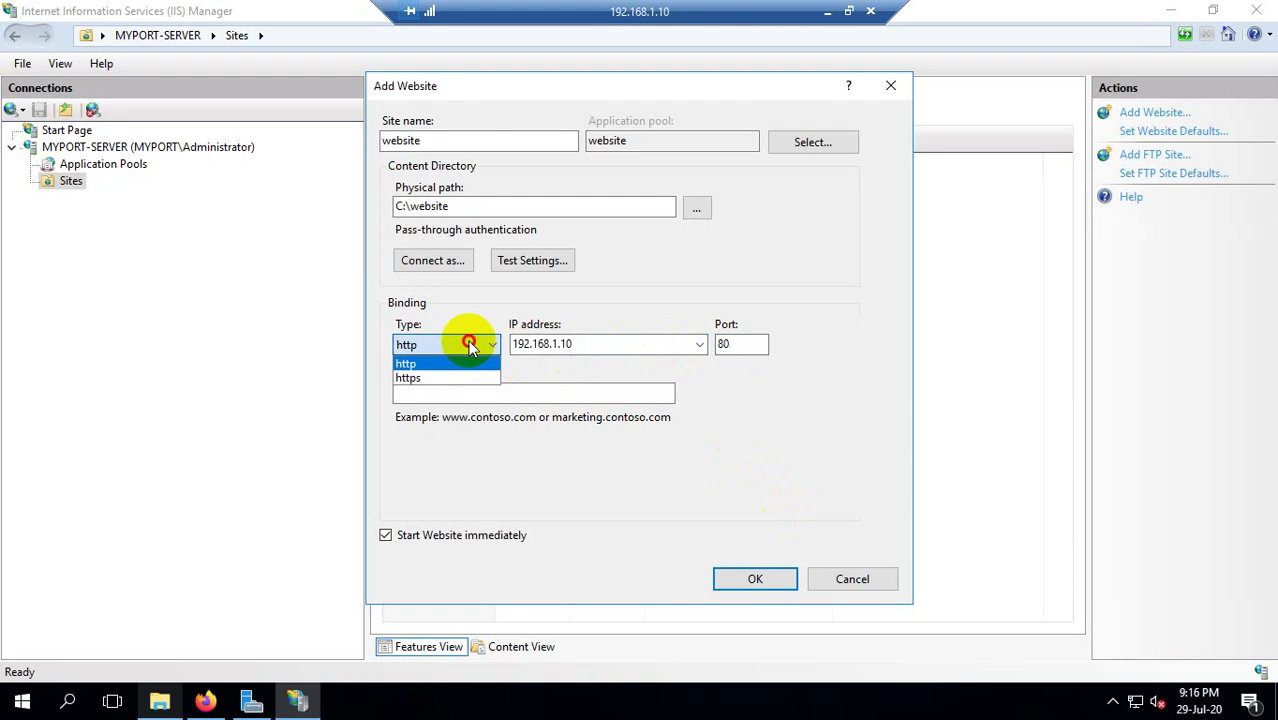
left_click(433, 378)
left_click(740, 344)
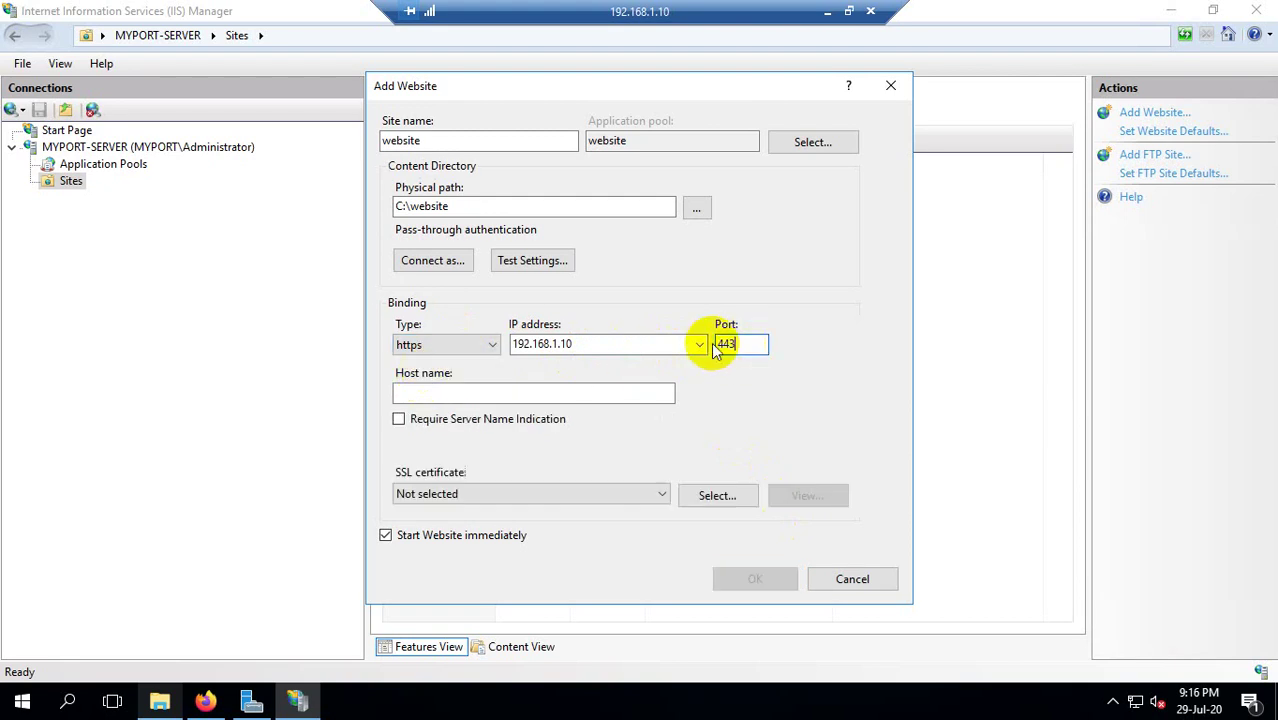
left_click(474, 391)
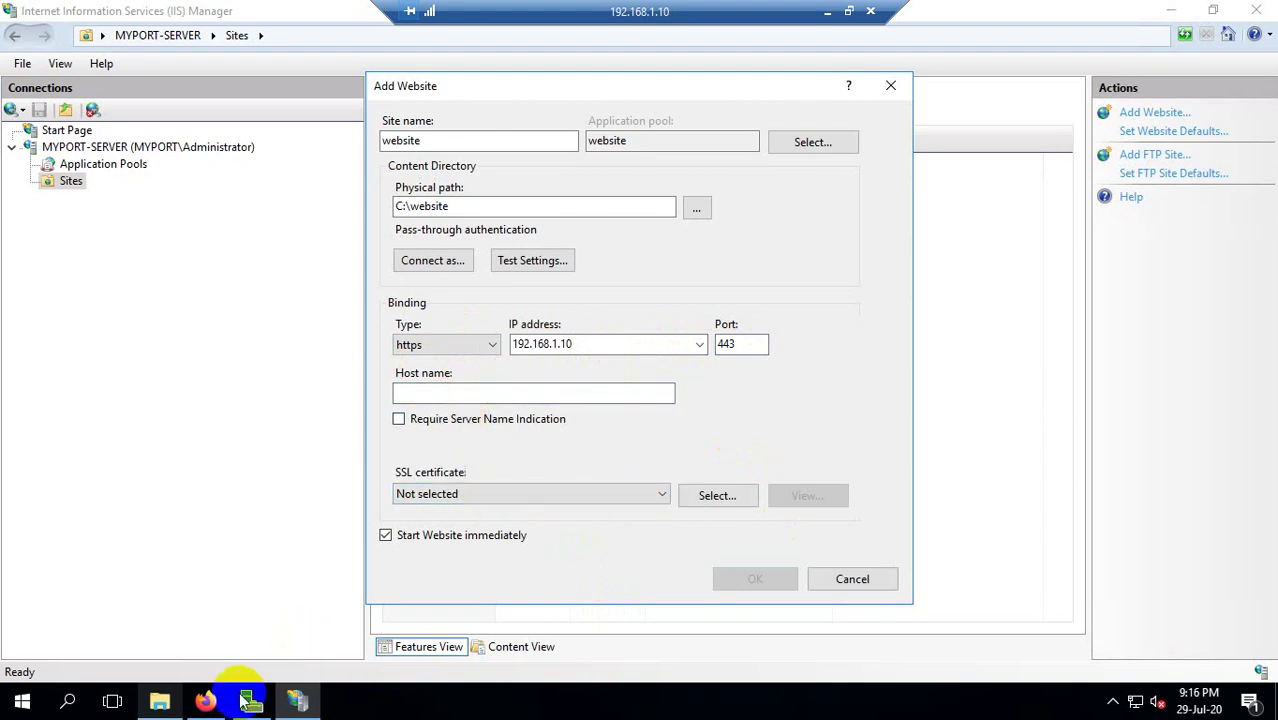
left_click(199, 704)
left_click(225, 41)
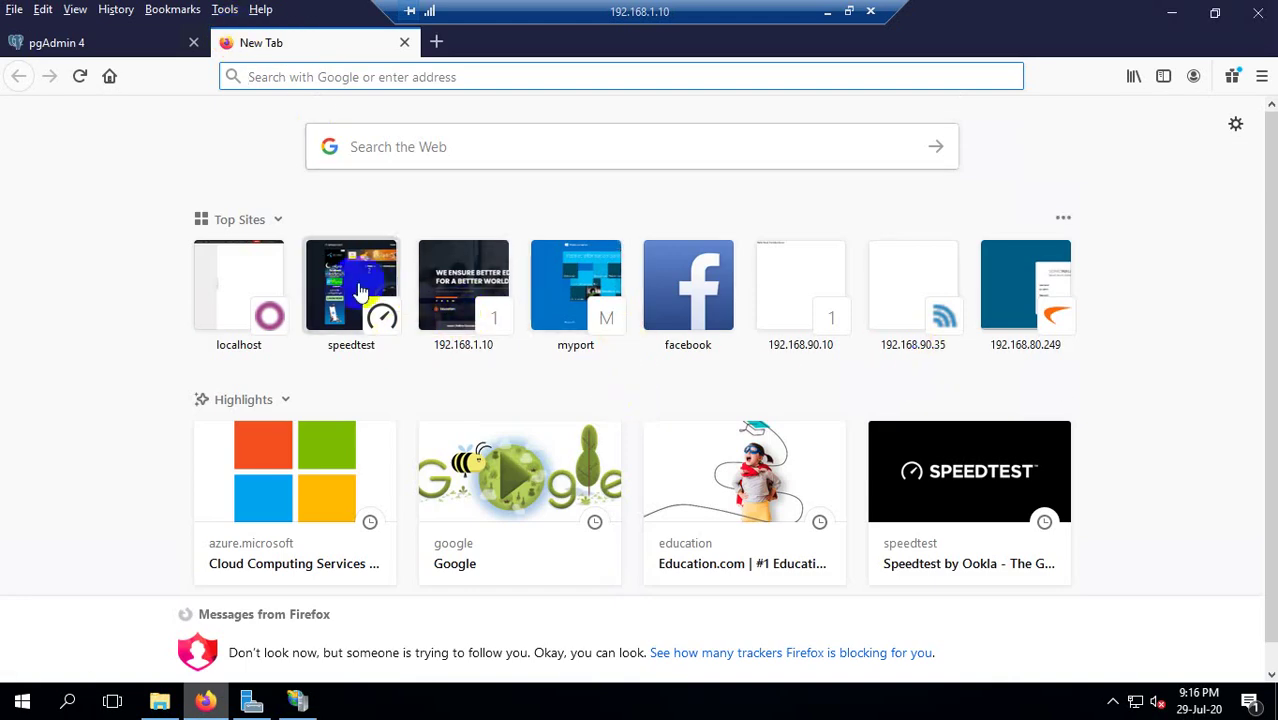
Load the site at 192.168.1.10 and check its connection info, which shows it isn't secure.
left_click(474, 305)
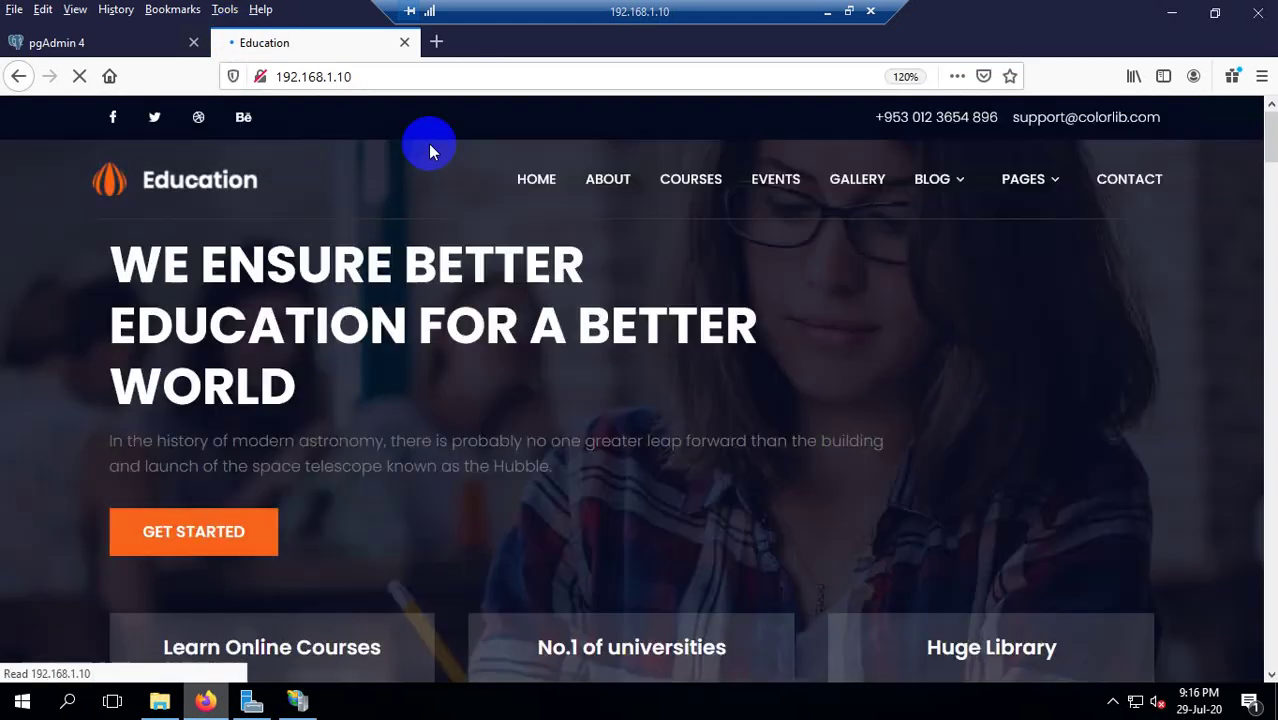
left_click(262, 77)
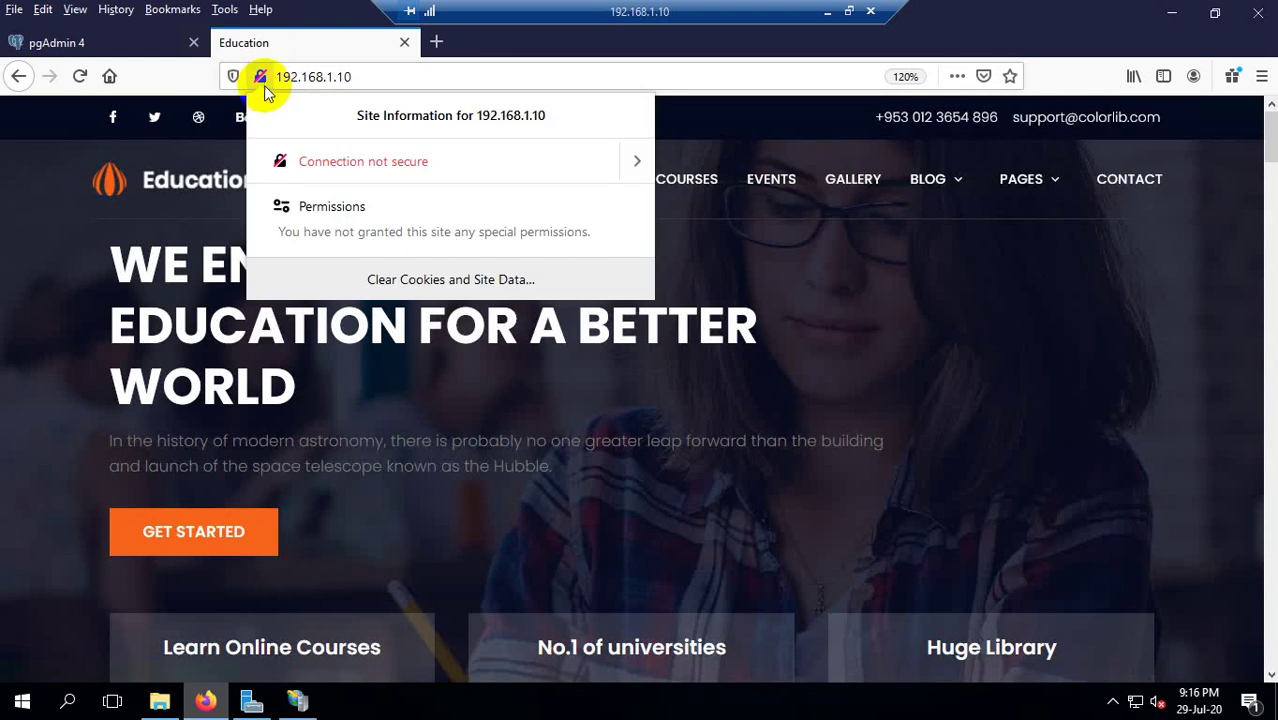
left_click(274, 79)
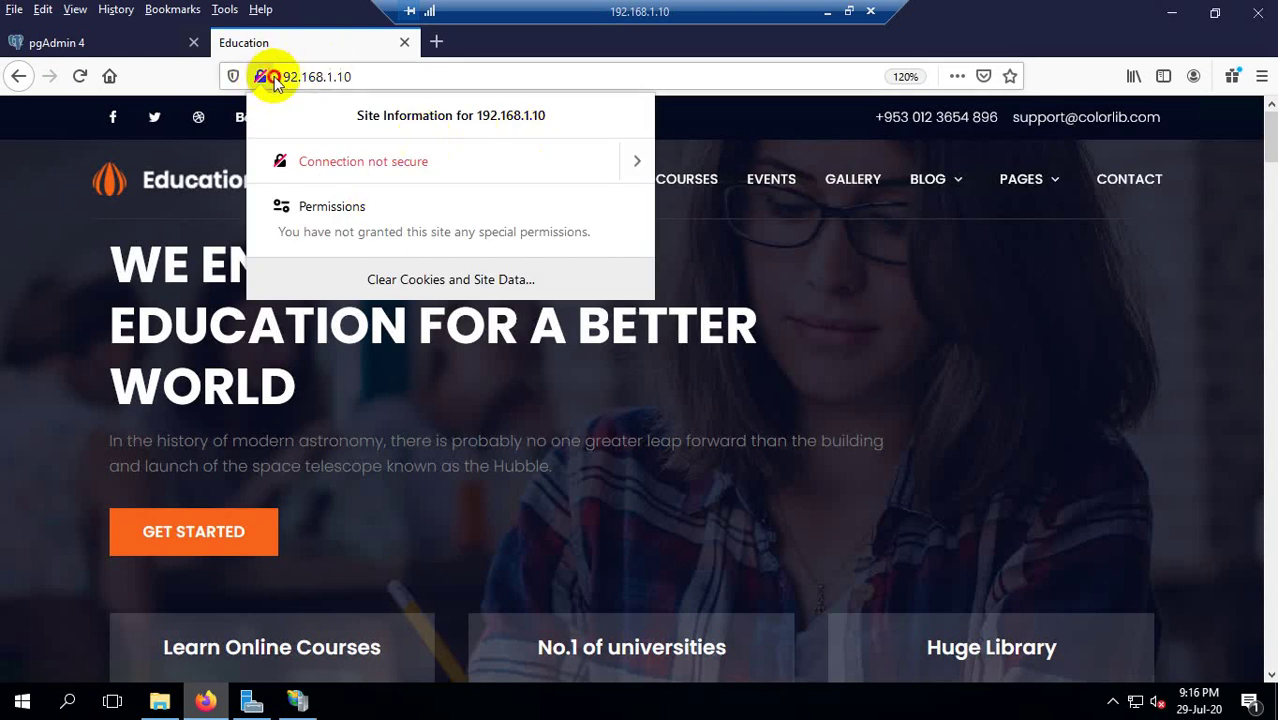
Open Google in a new tab and check its secure https connection info.
left_click(436, 42)
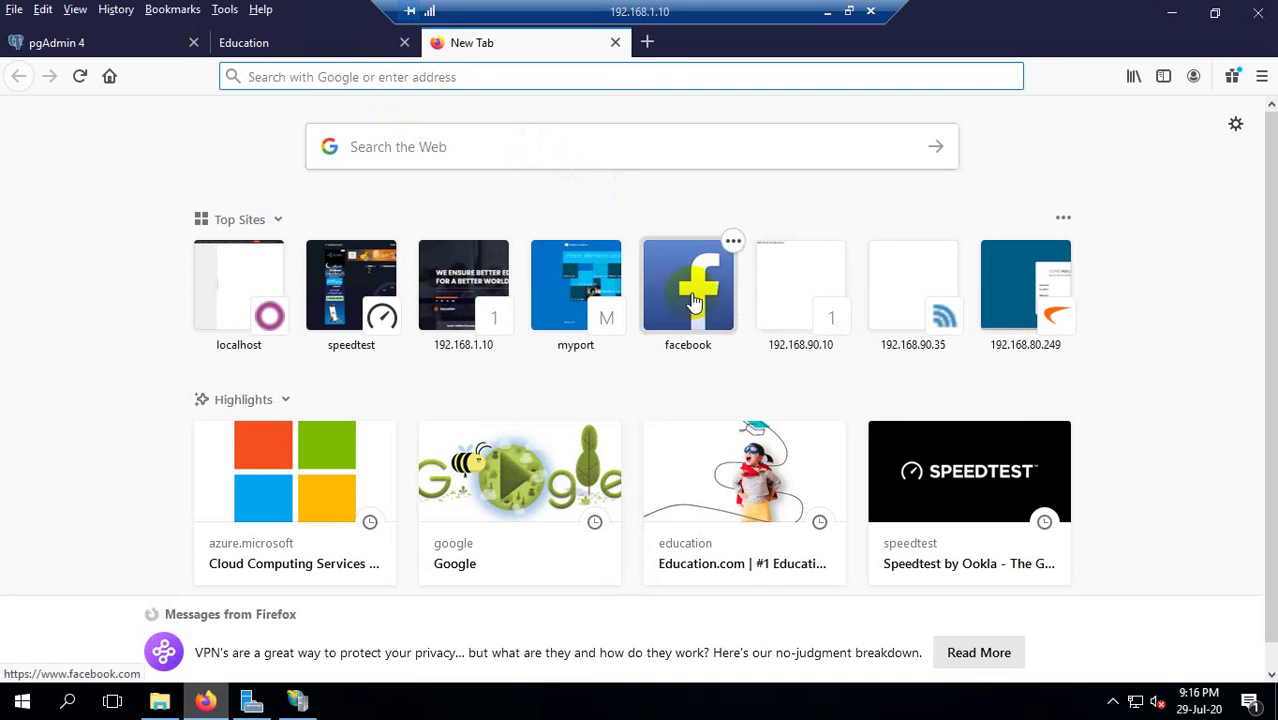
left_click(485, 522)
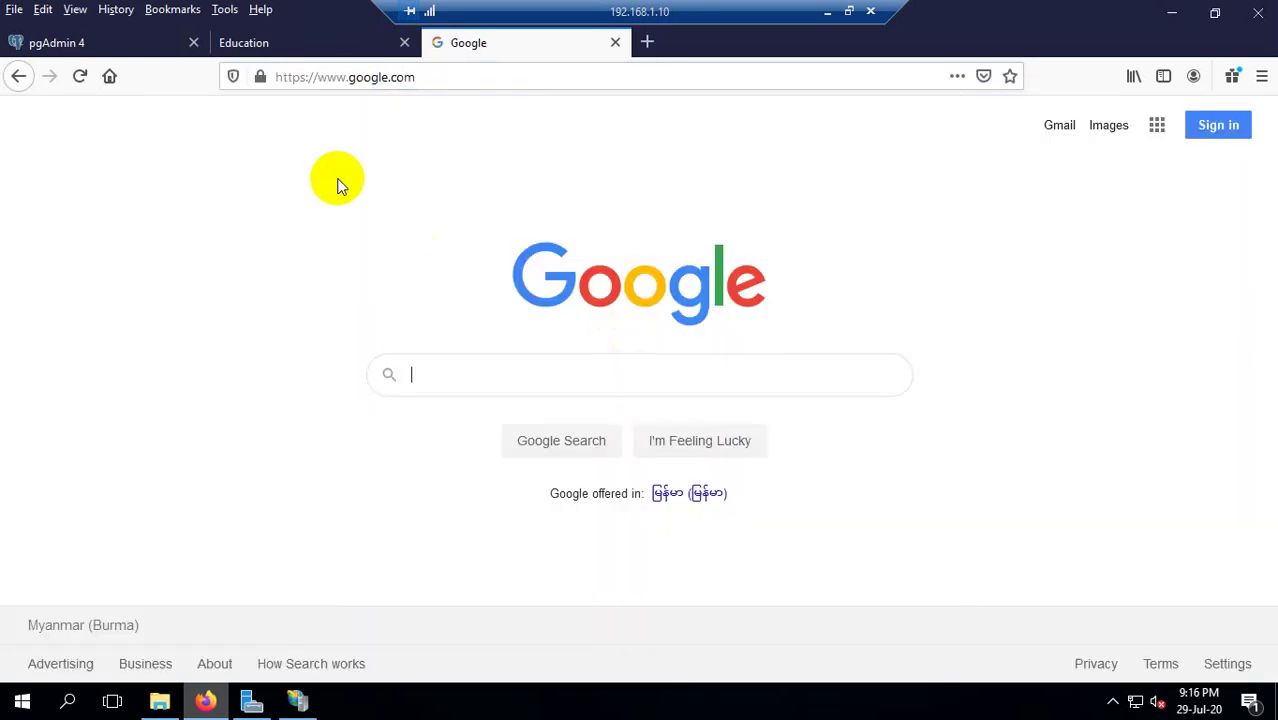
left_click(262, 79)
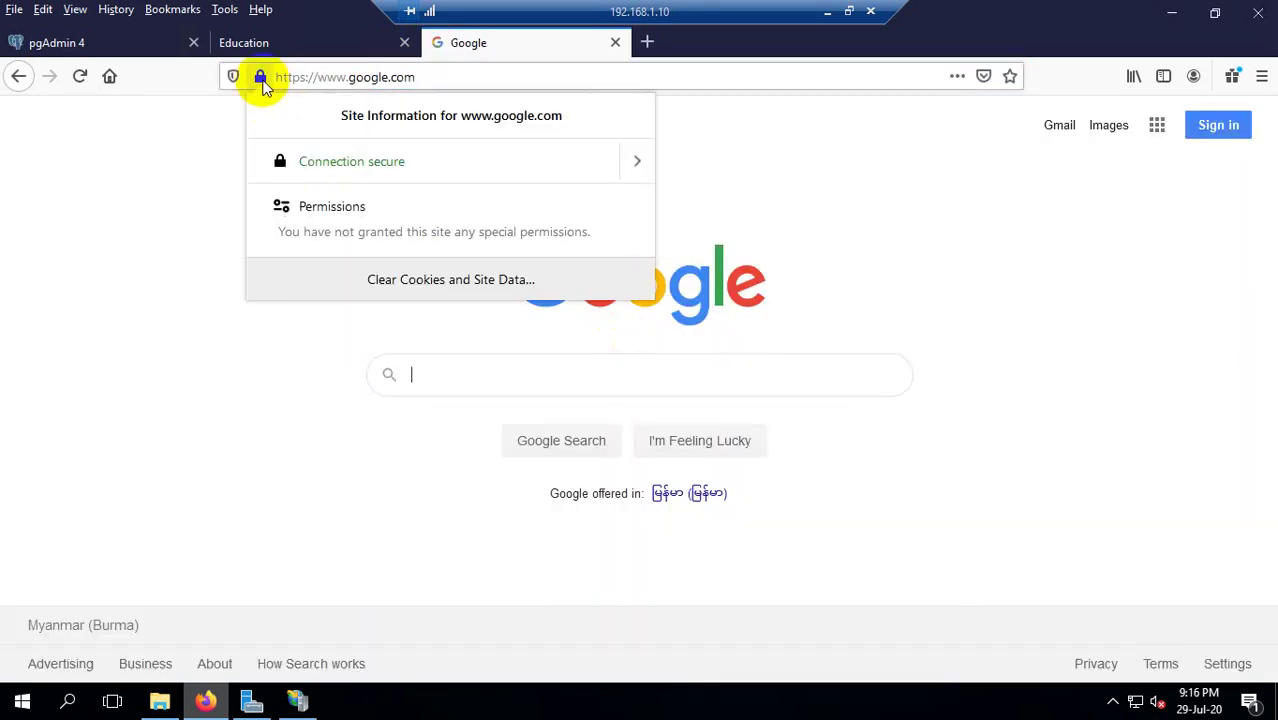
left_click_drag(266, 77, 300, 79)
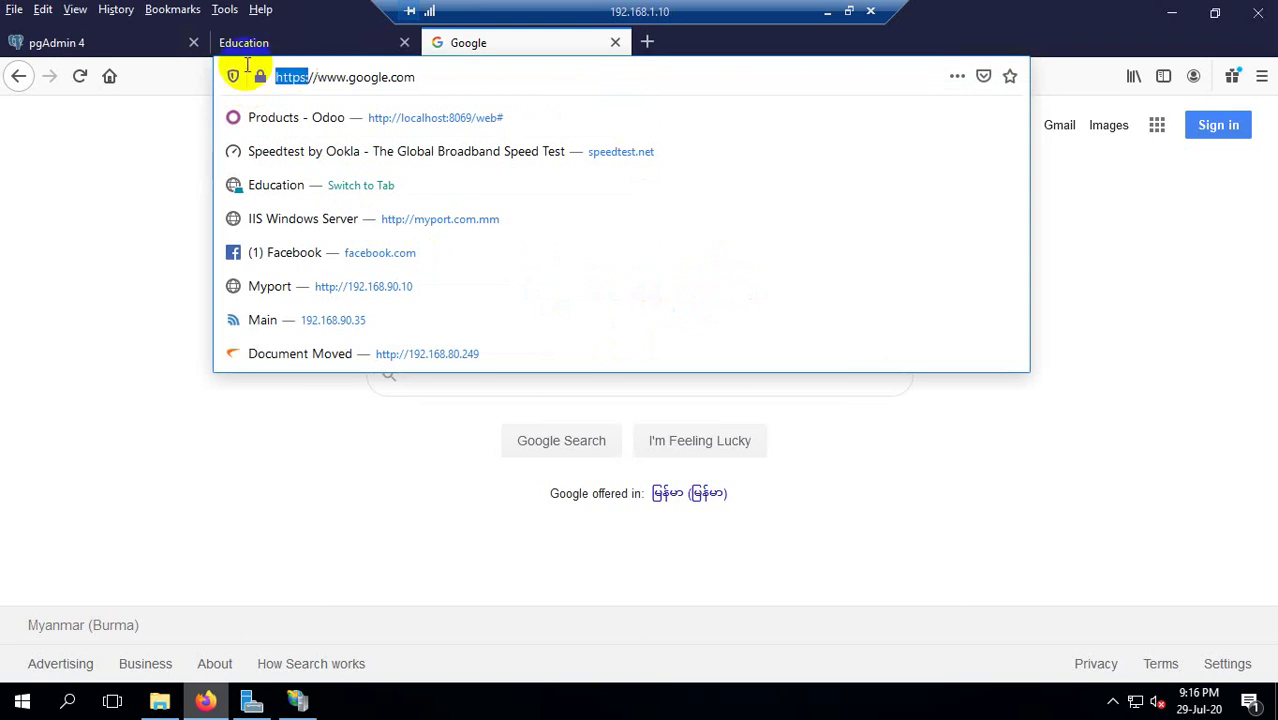
Close the new tab, the Education and Google tabs, and restore the Firefox window size.
left_click(300, 45)
left_click(648, 45)
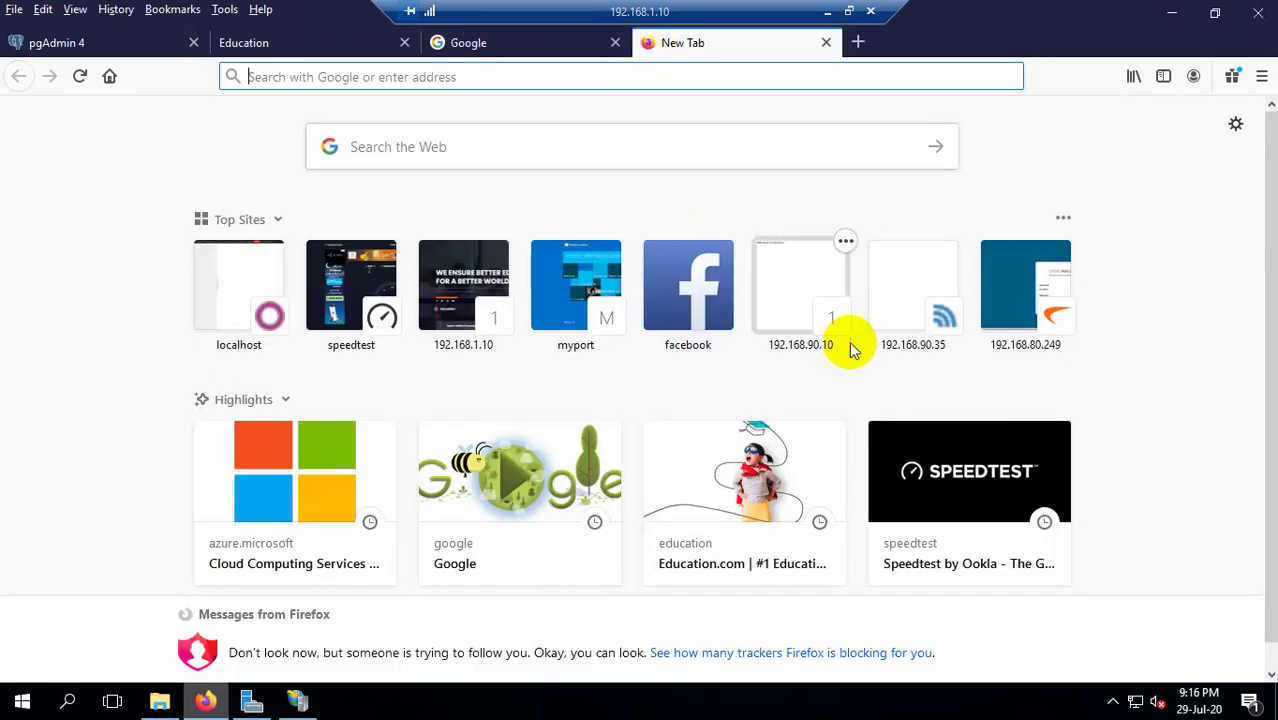
left_click(308, 42)
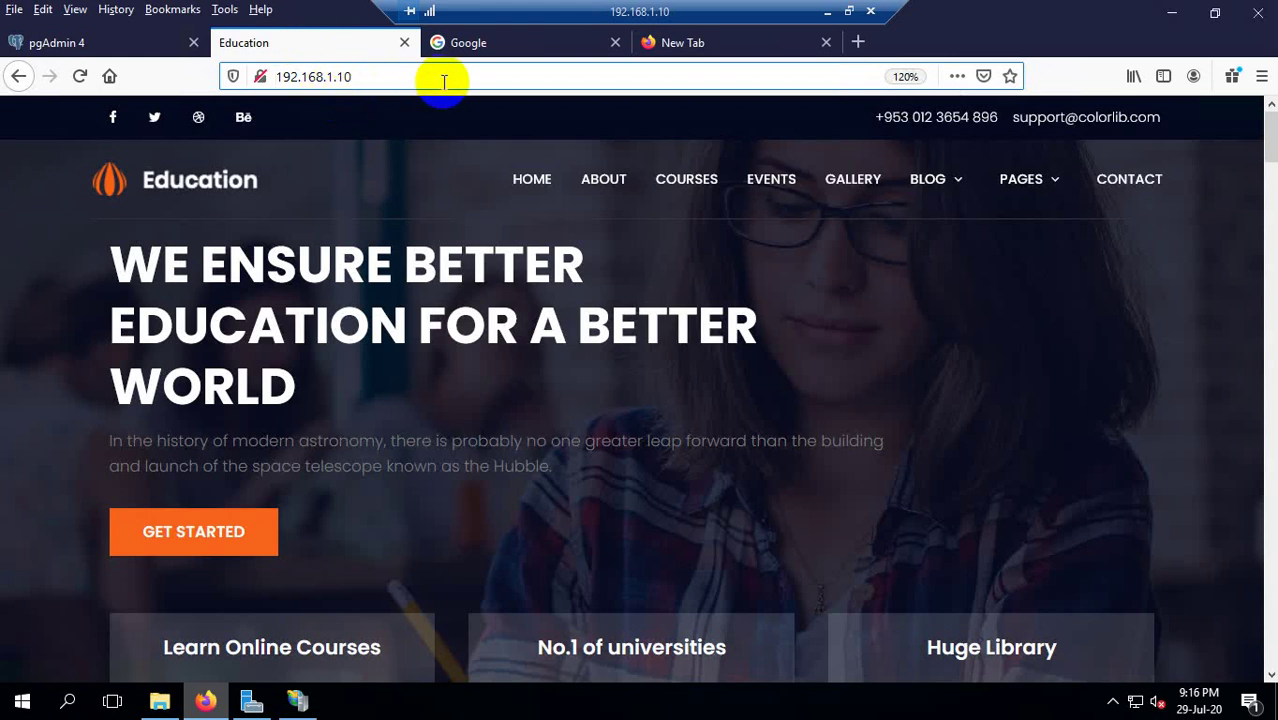
left_click(826, 42)
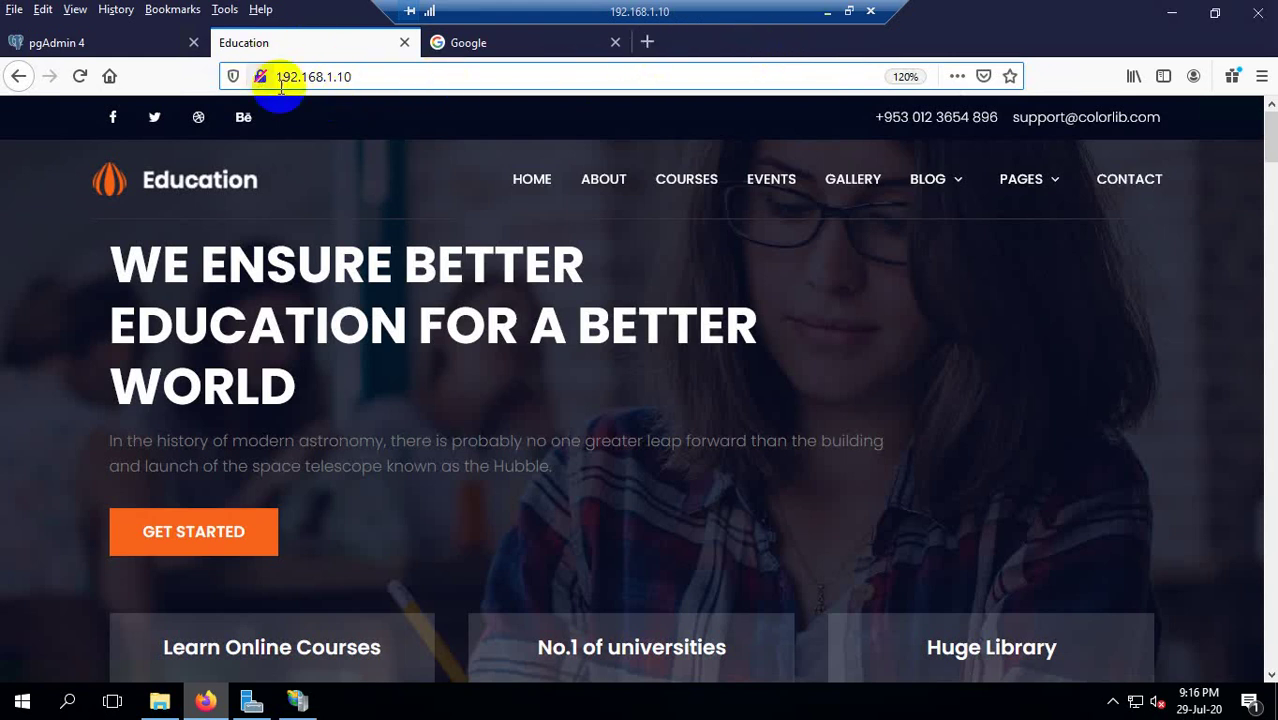
left_click(366, 84)
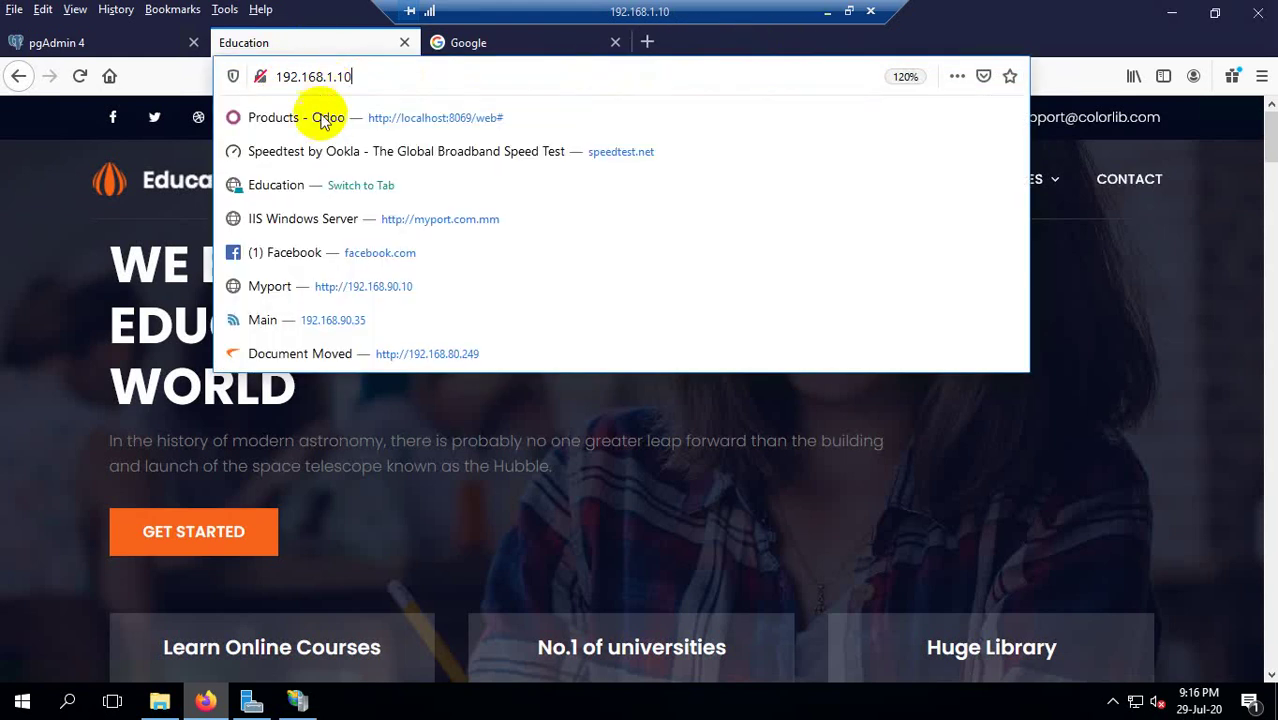
left_click(406, 43)
left_click(405, 42)
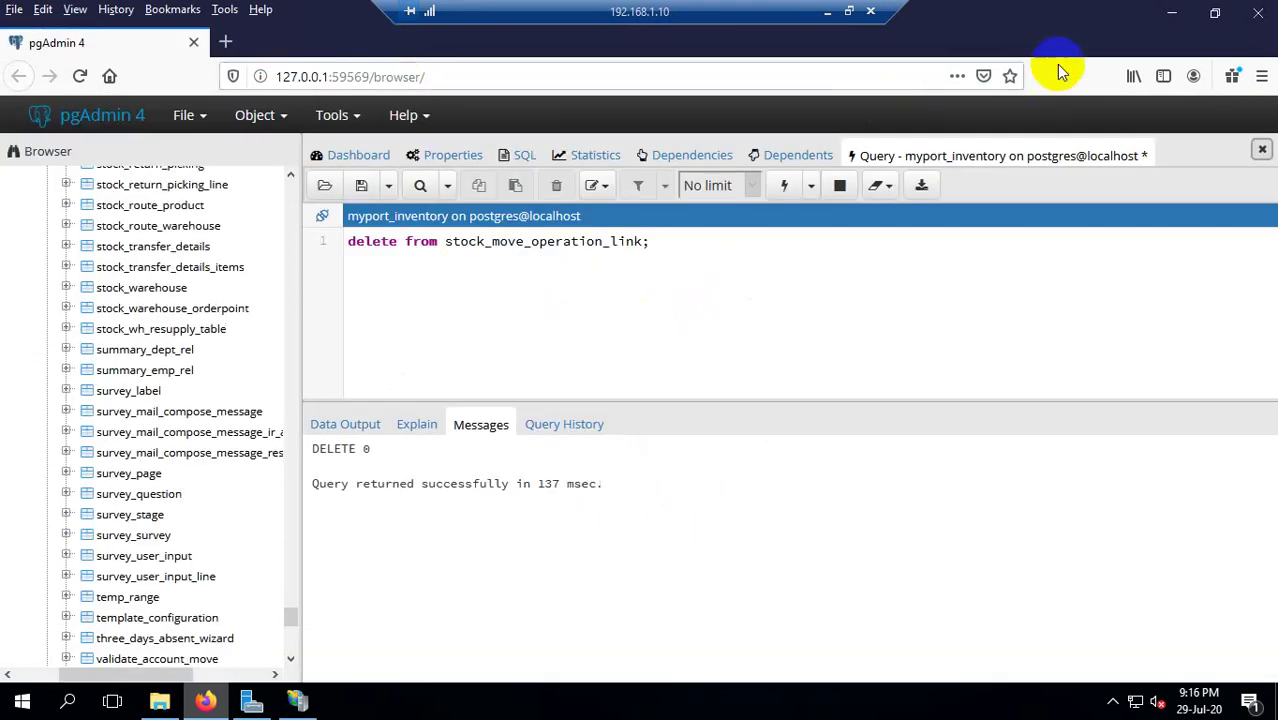
double_click(1152, 14)
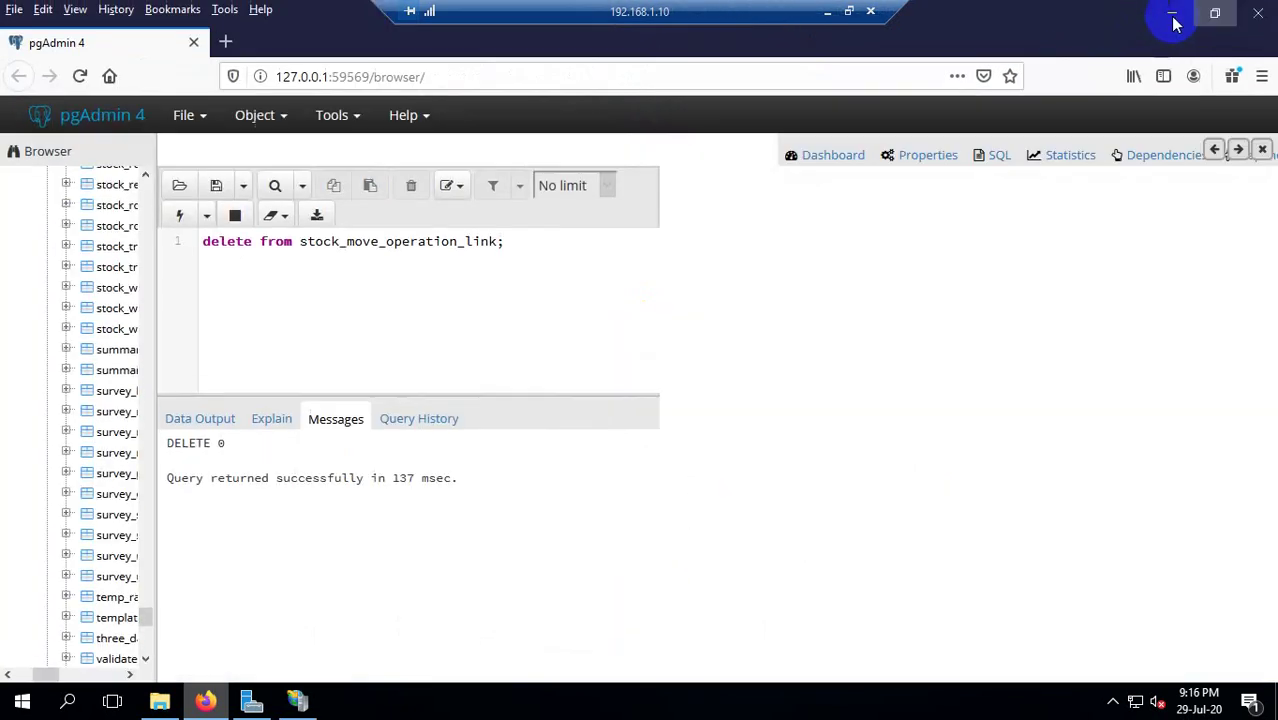
Switch the binding back to http on 192.168.1.10 port 80 and create the site 'website'.
left_click(1170, 14)
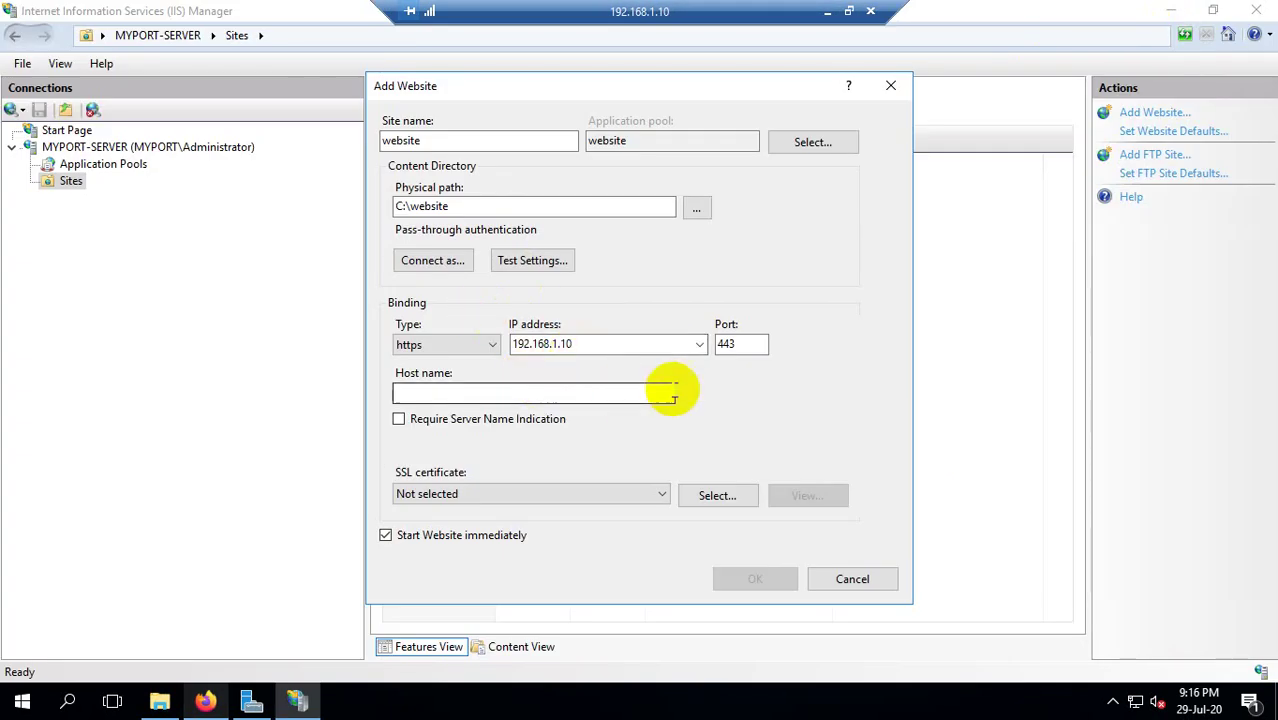
left_click(465, 347)
left_click(438, 361)
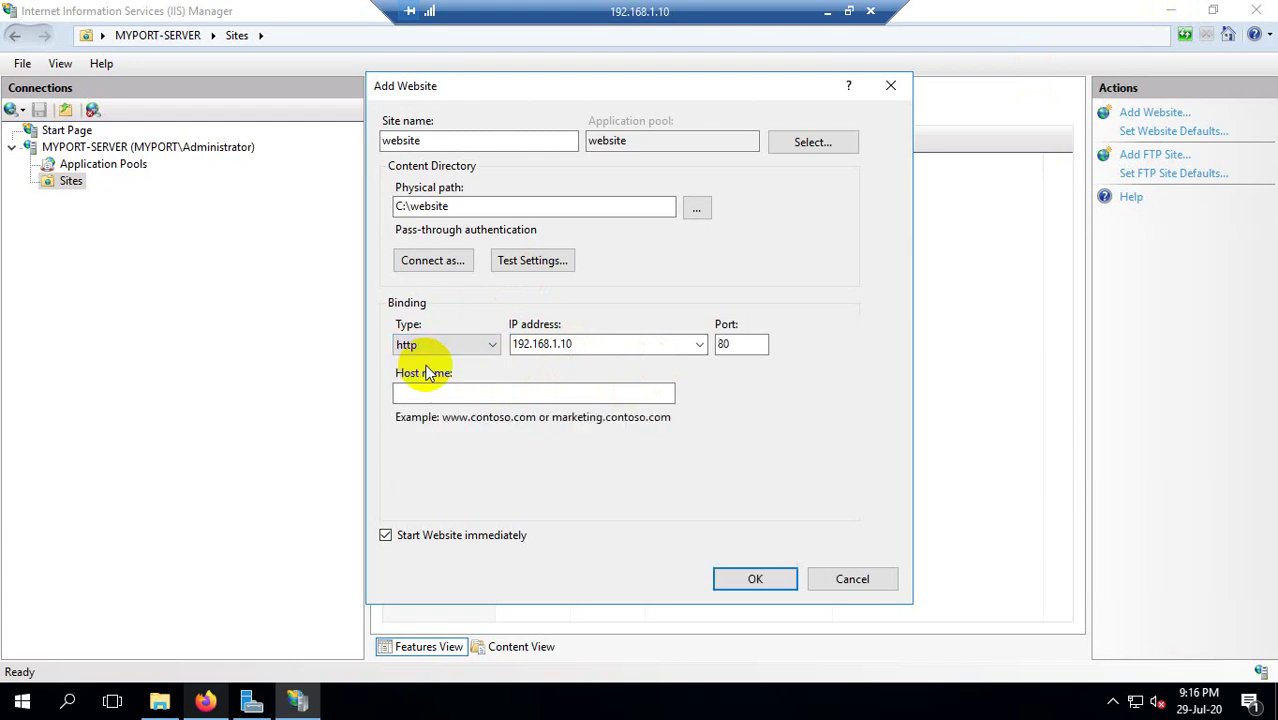
left_click(585, 346)
left_click(699, 346)
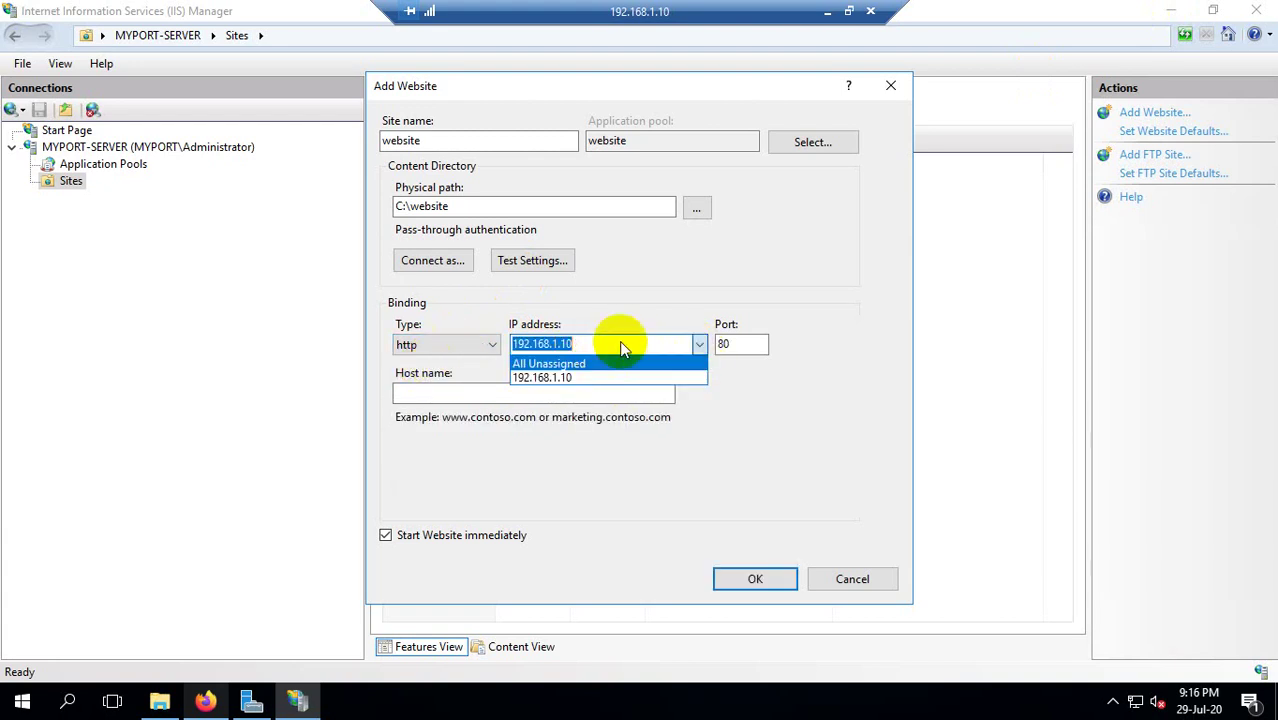
left_click(621, 342)
left_click(679, 346)
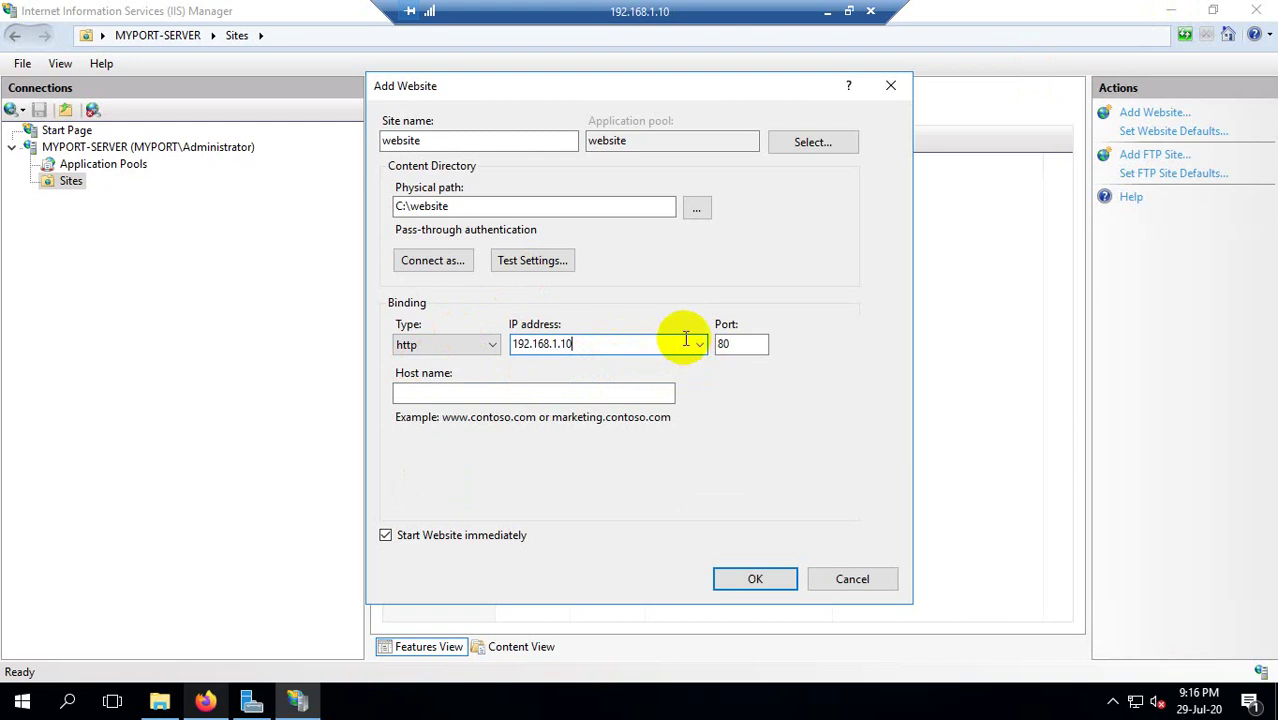
left_click(697, 344)
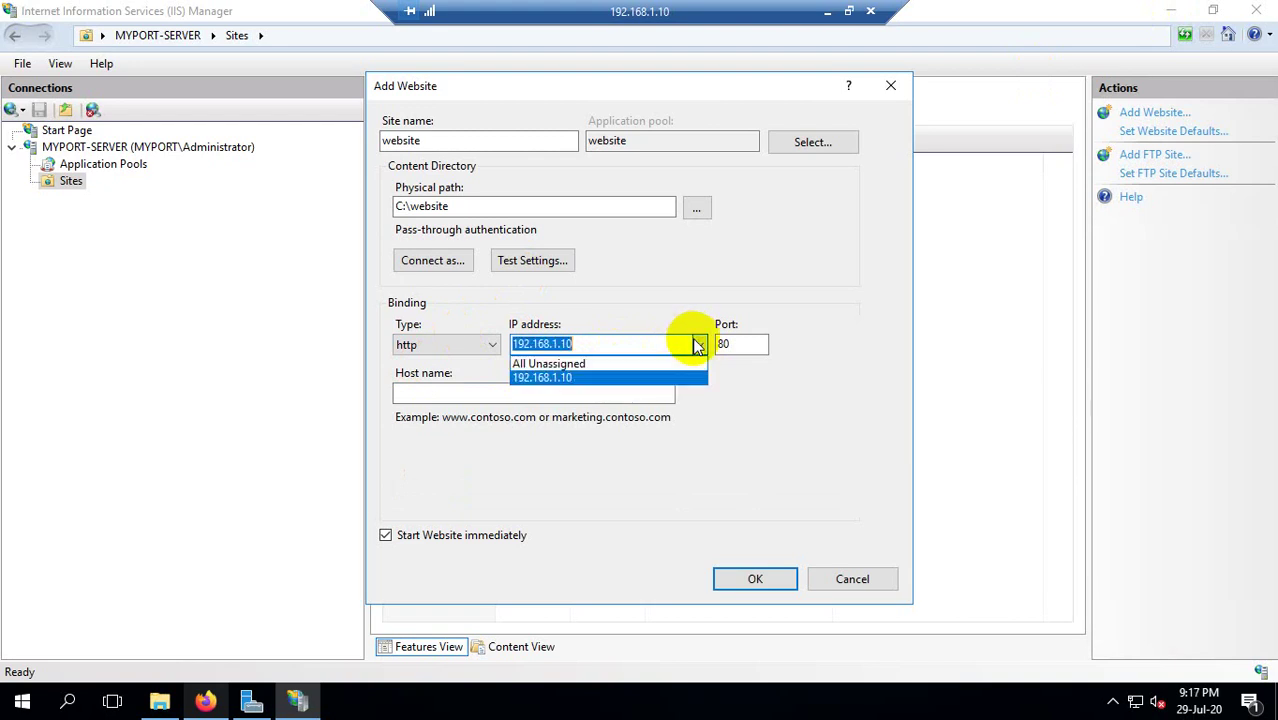
left_click(612, 338)
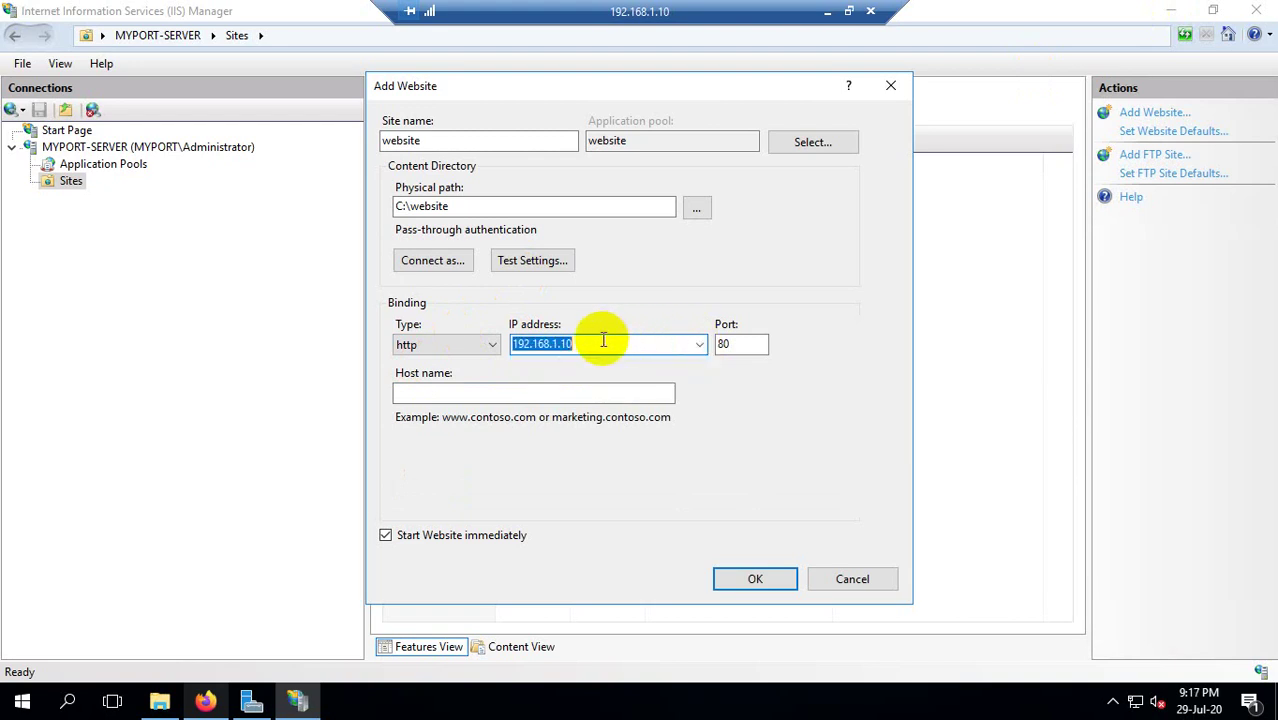
left_click(598, 339)
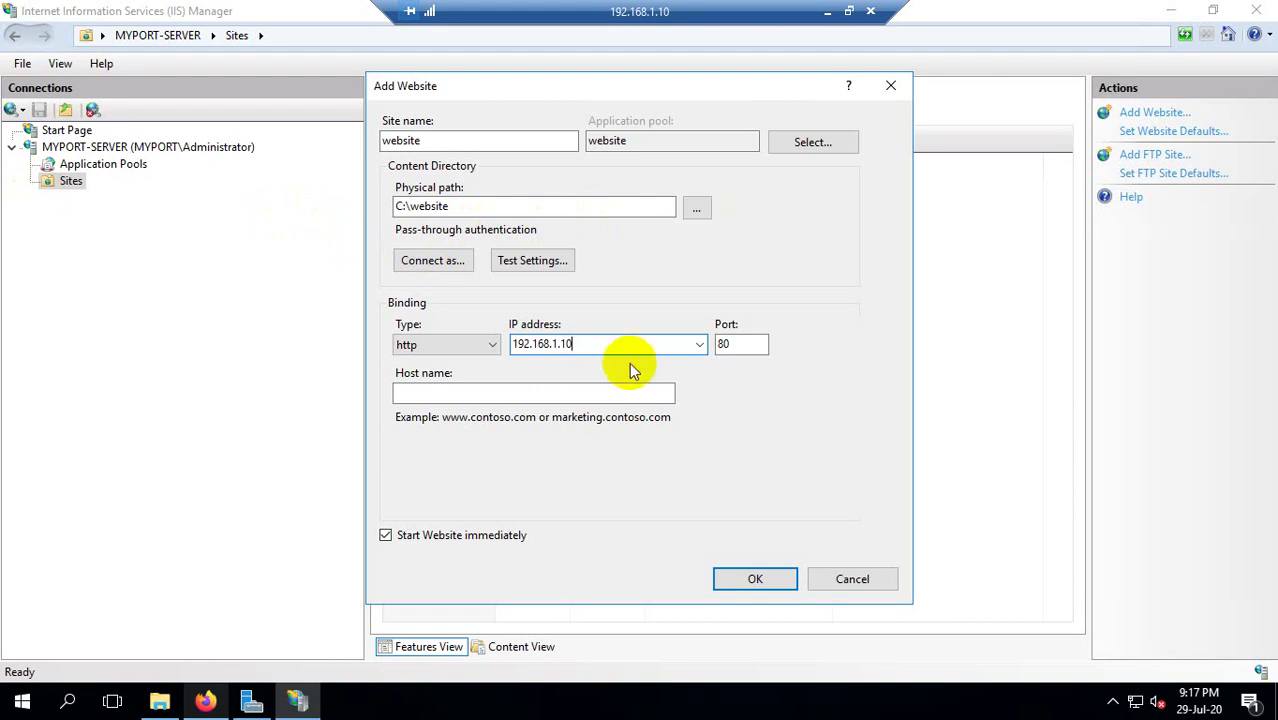
left_click_drag(593, 345, 433, 345)
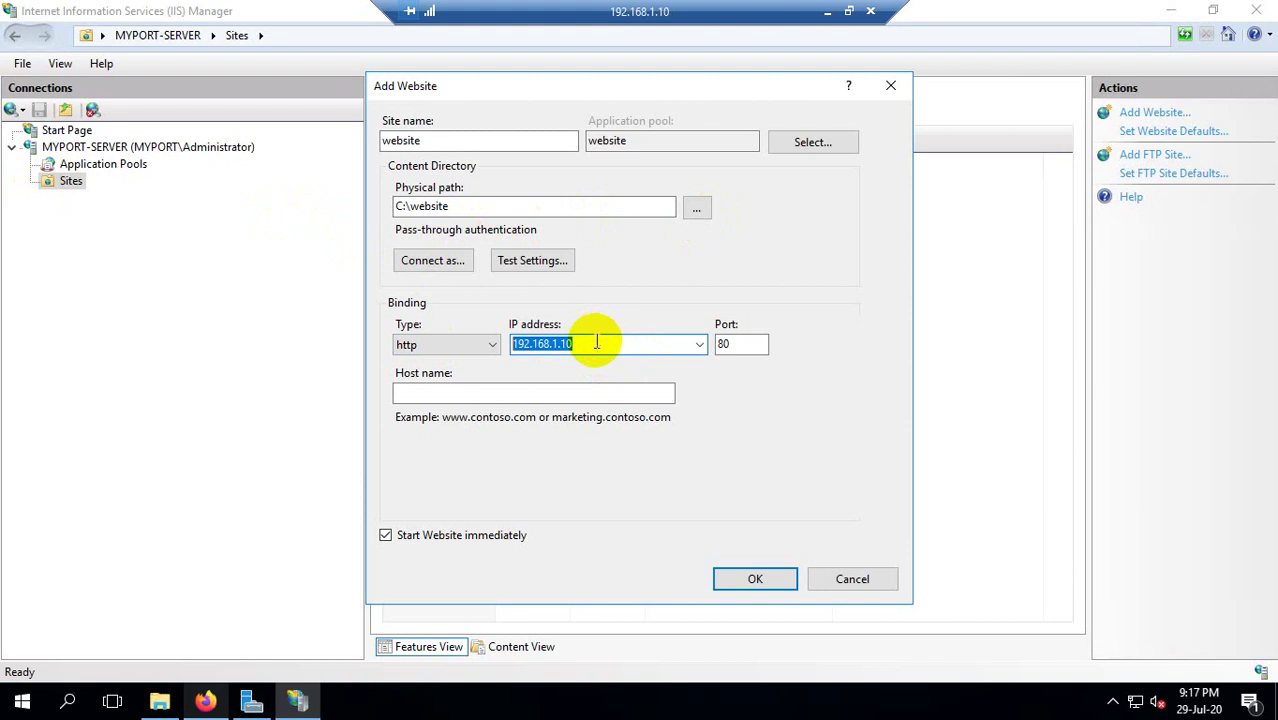
left_click_drag(585, 343, 479, 322)
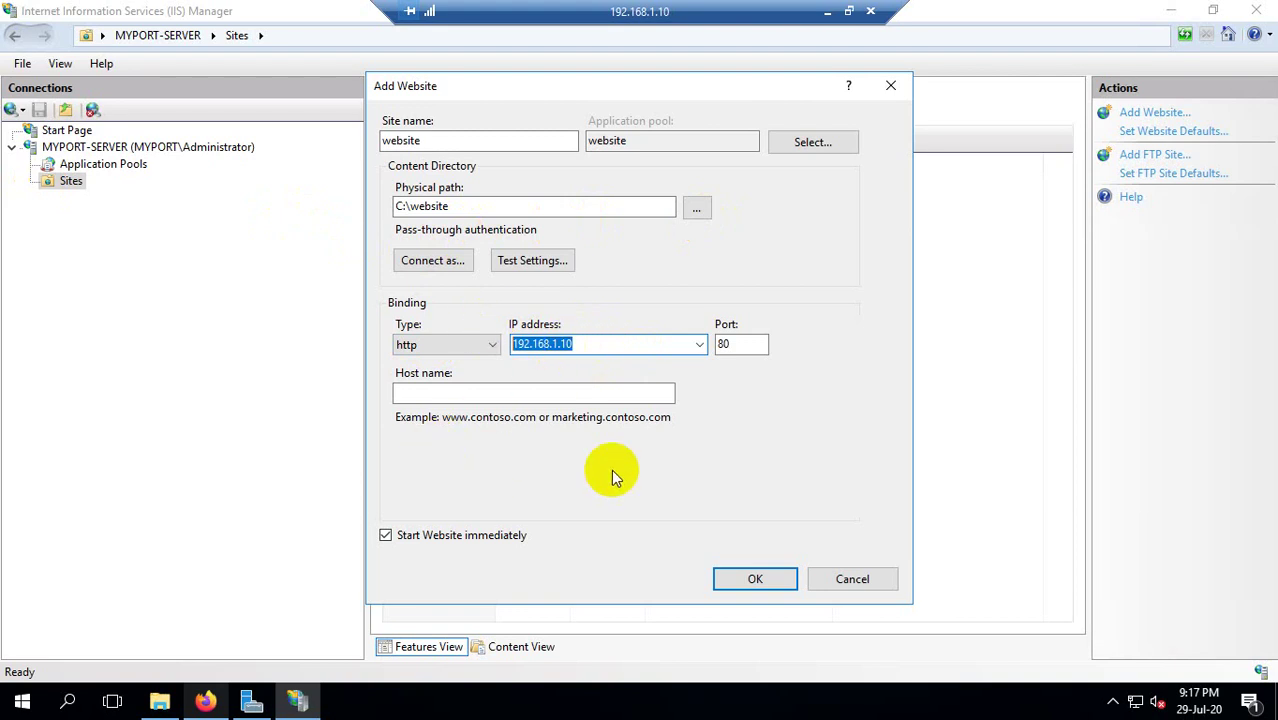
left_click(752, 582)
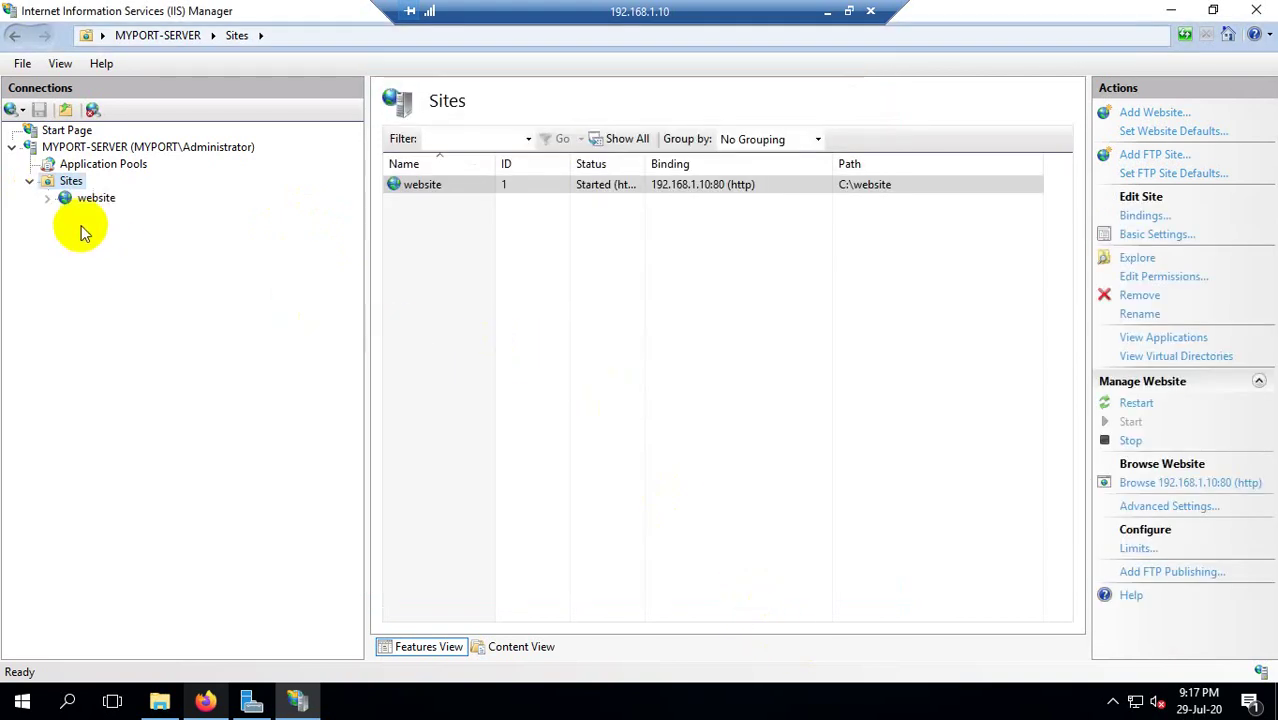
left_click(491, 188)
right_click(497, 193)
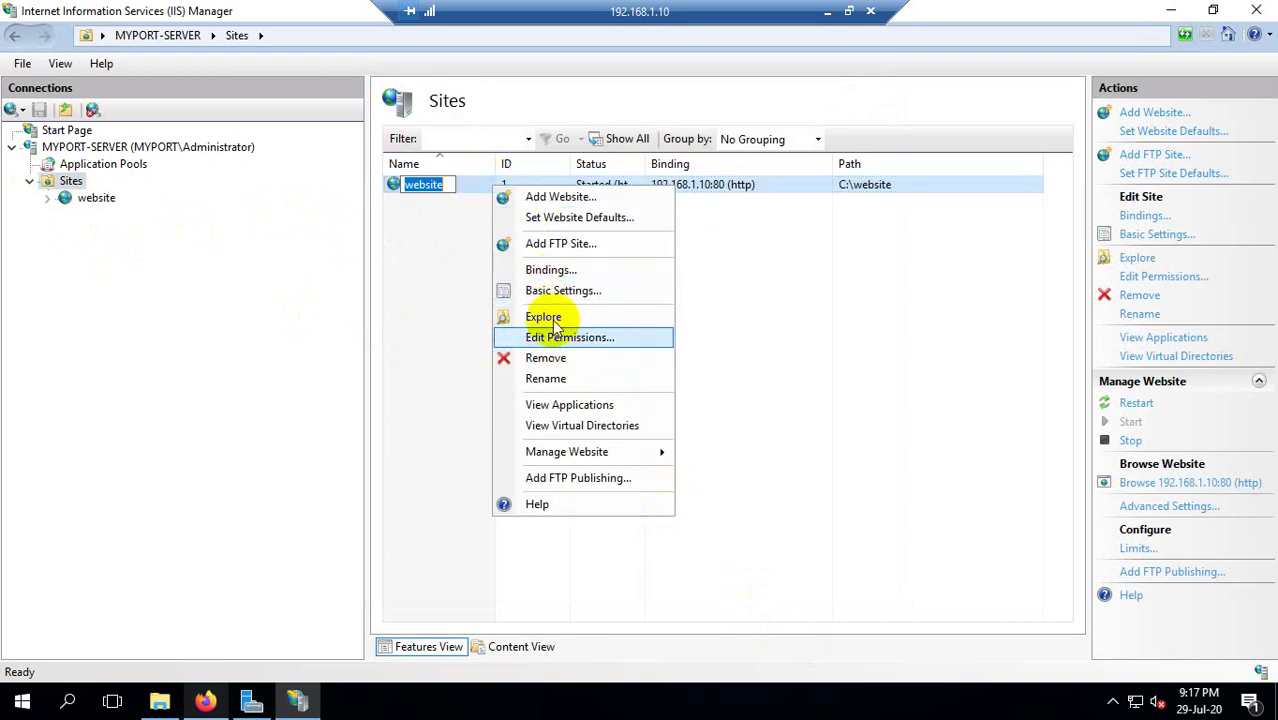
left_click(541, 270)
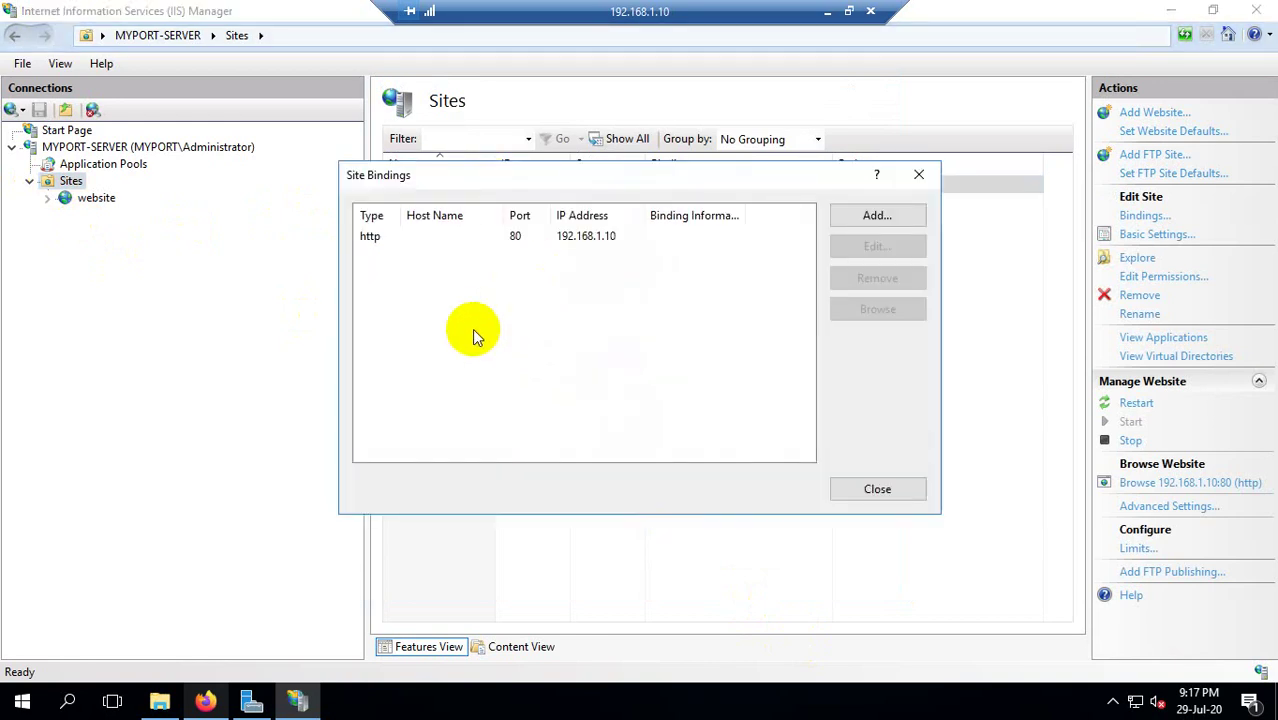
double_click(491, 234)
left_click(537, 303)
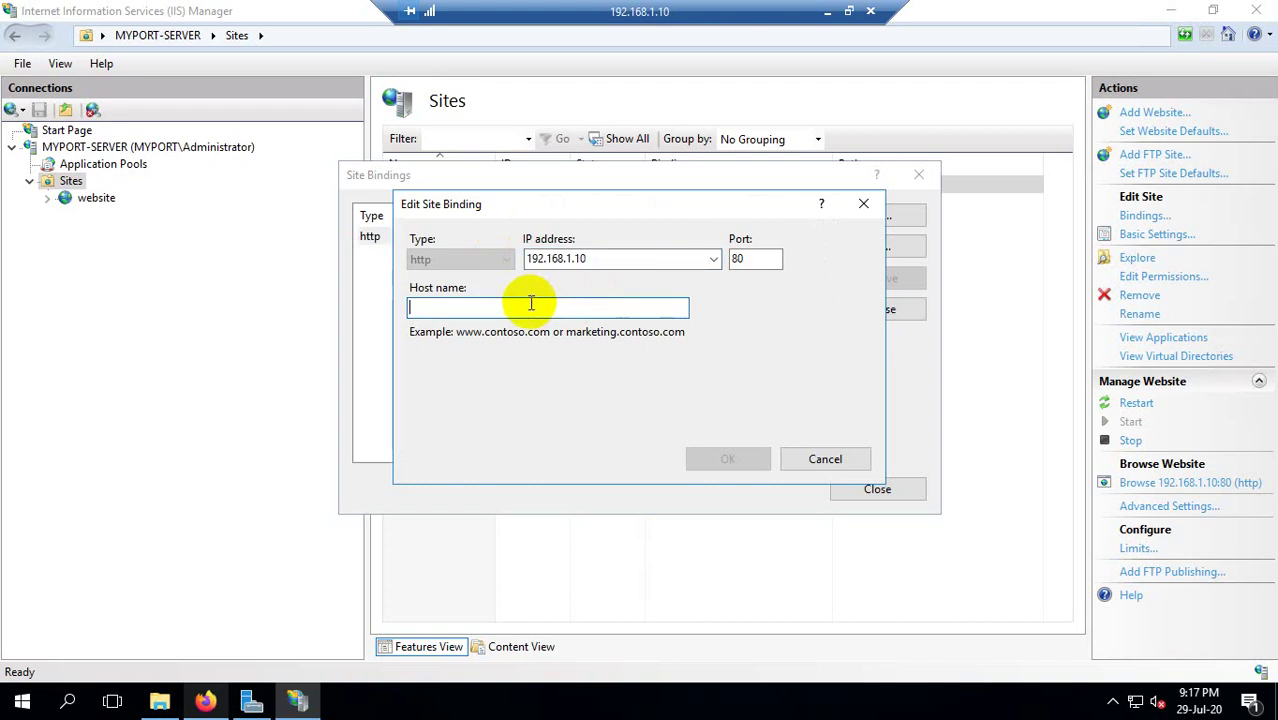
type("ww")
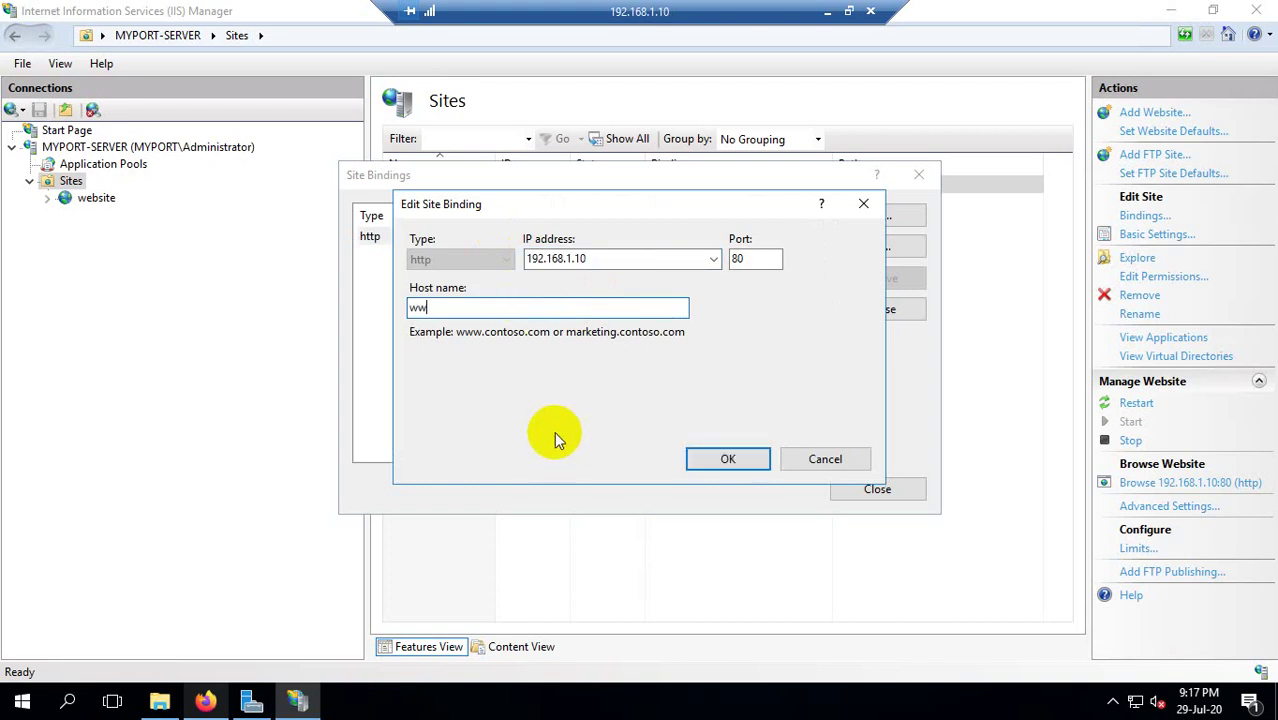
left_click(585, 258)
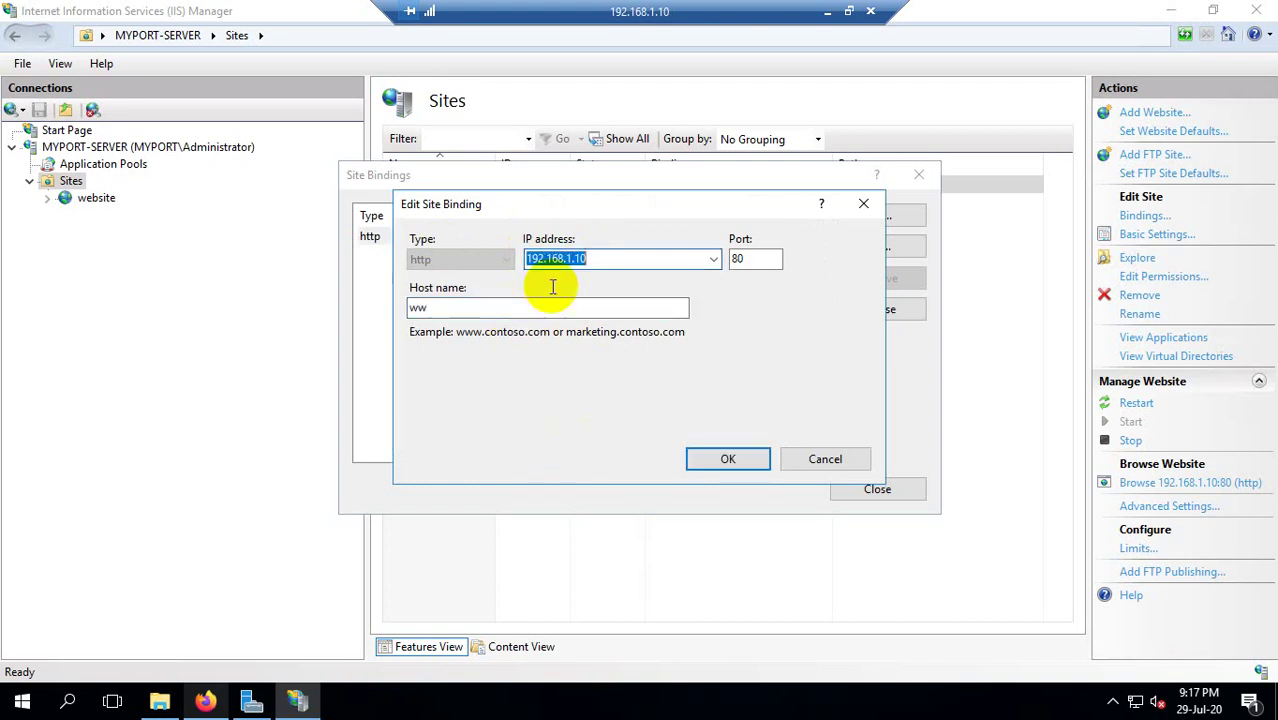
left_click(519, 308)
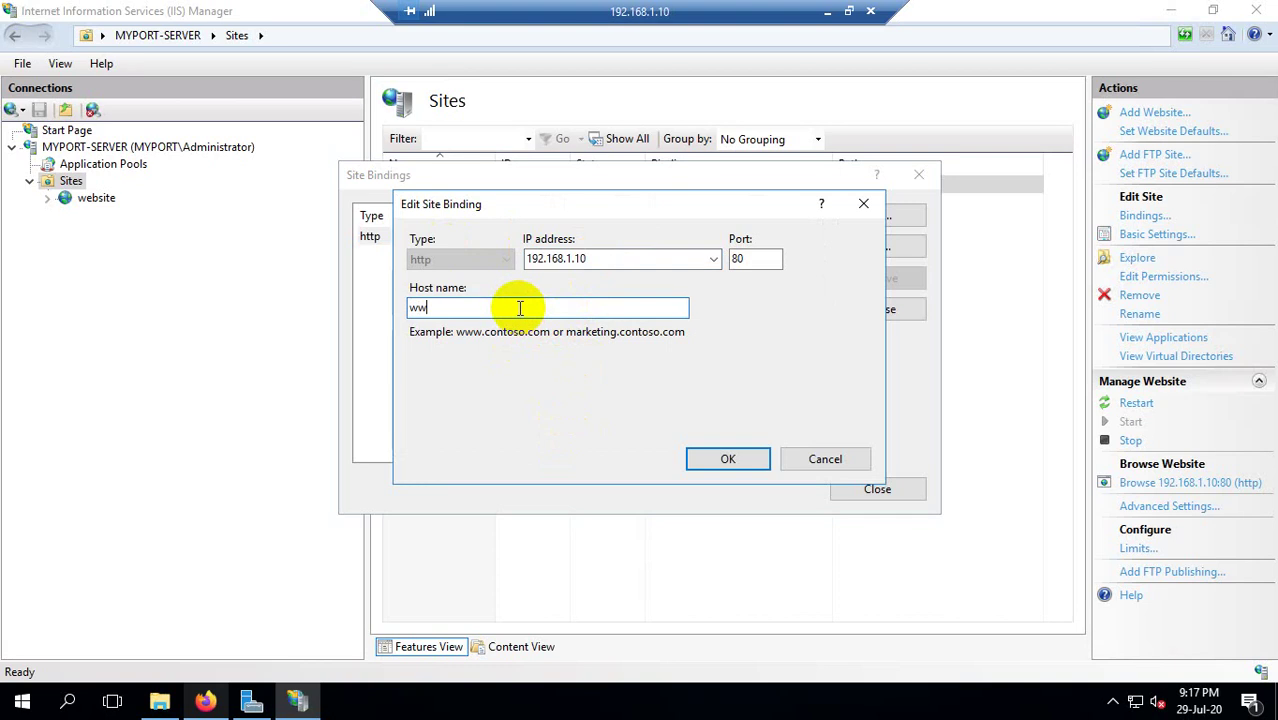
type("w")
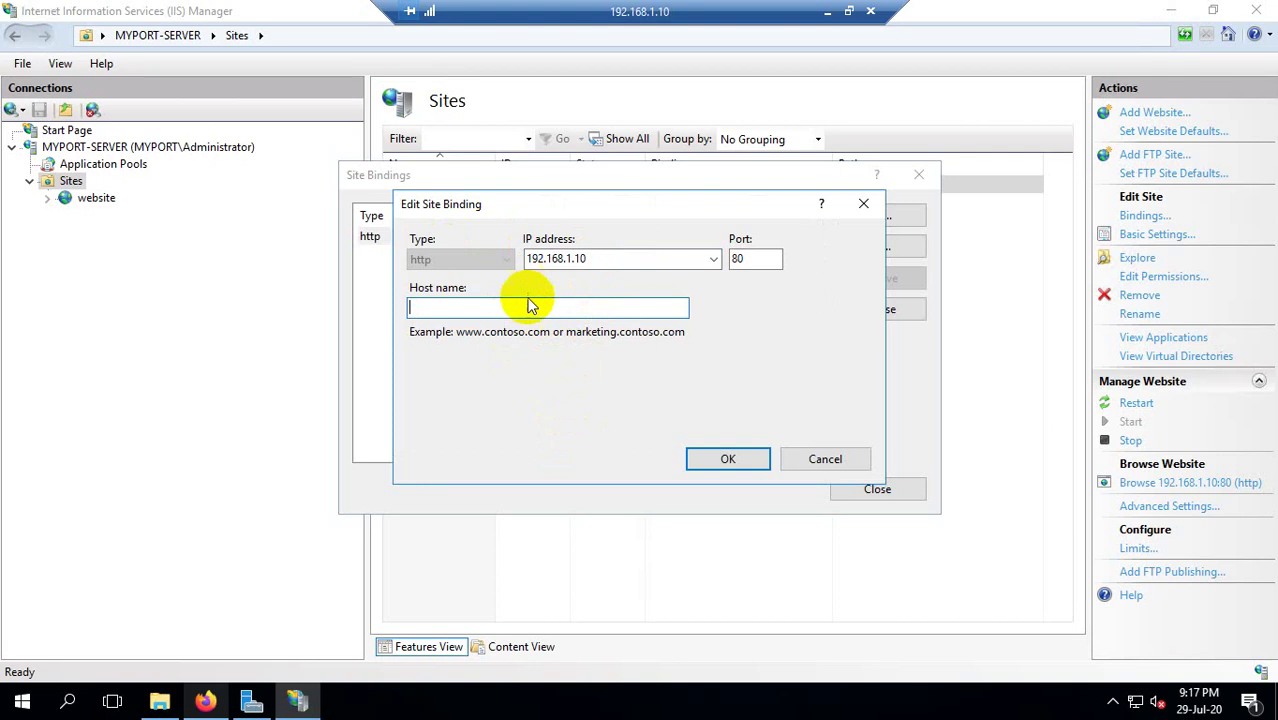
left_click(820, 462)
left_click(870, 491)
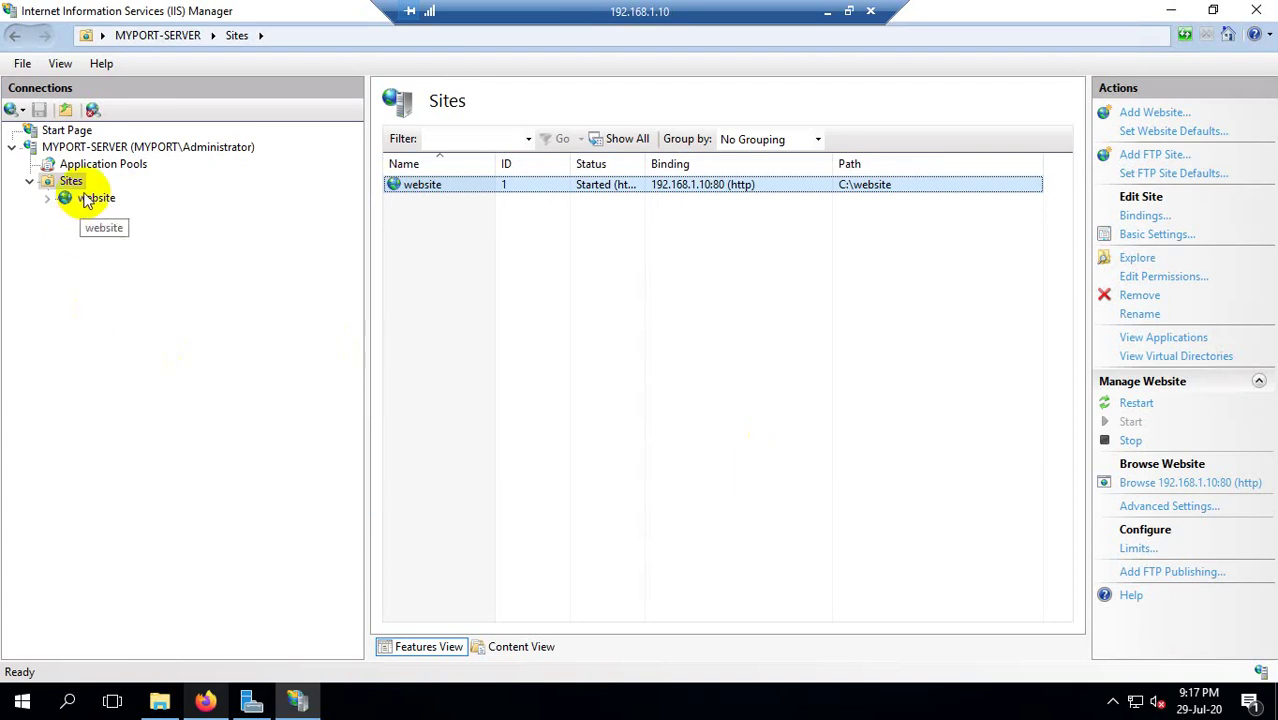
Open the website site's Home page, refresh it, and restart it via Manage Website.
left_click(47, 198)
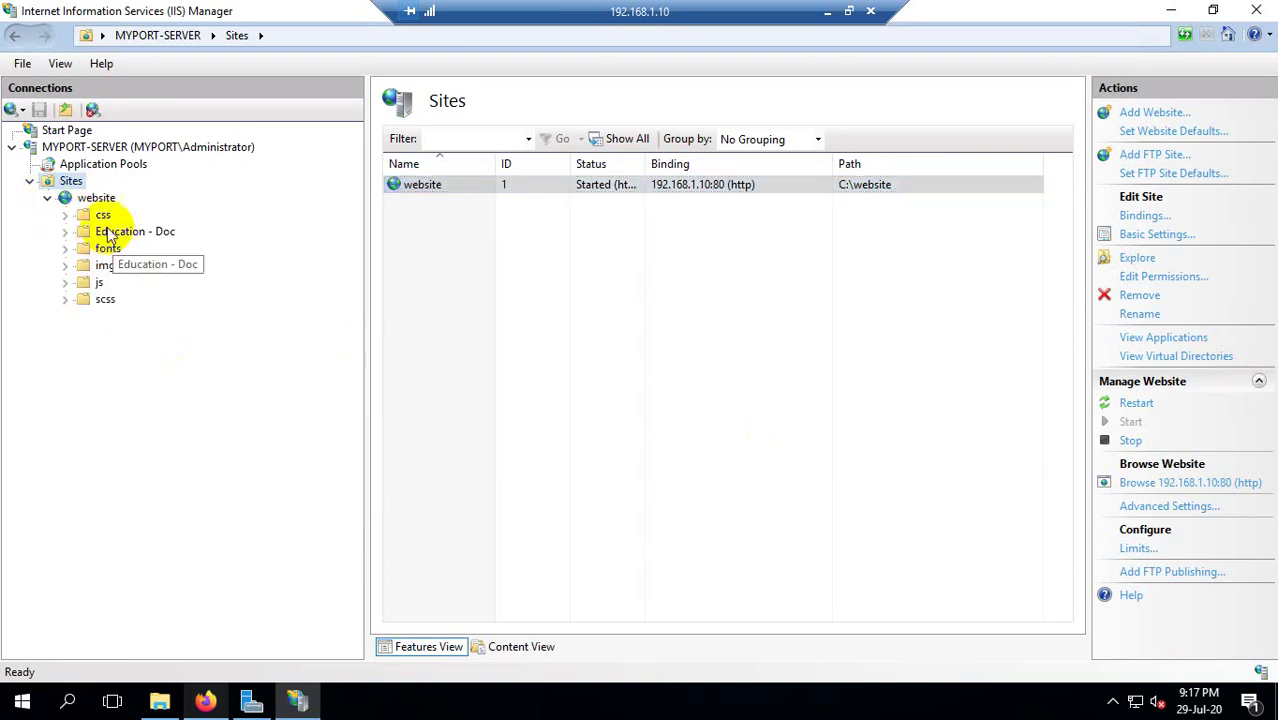
left_click(87, 200)
right_click(88, 200)
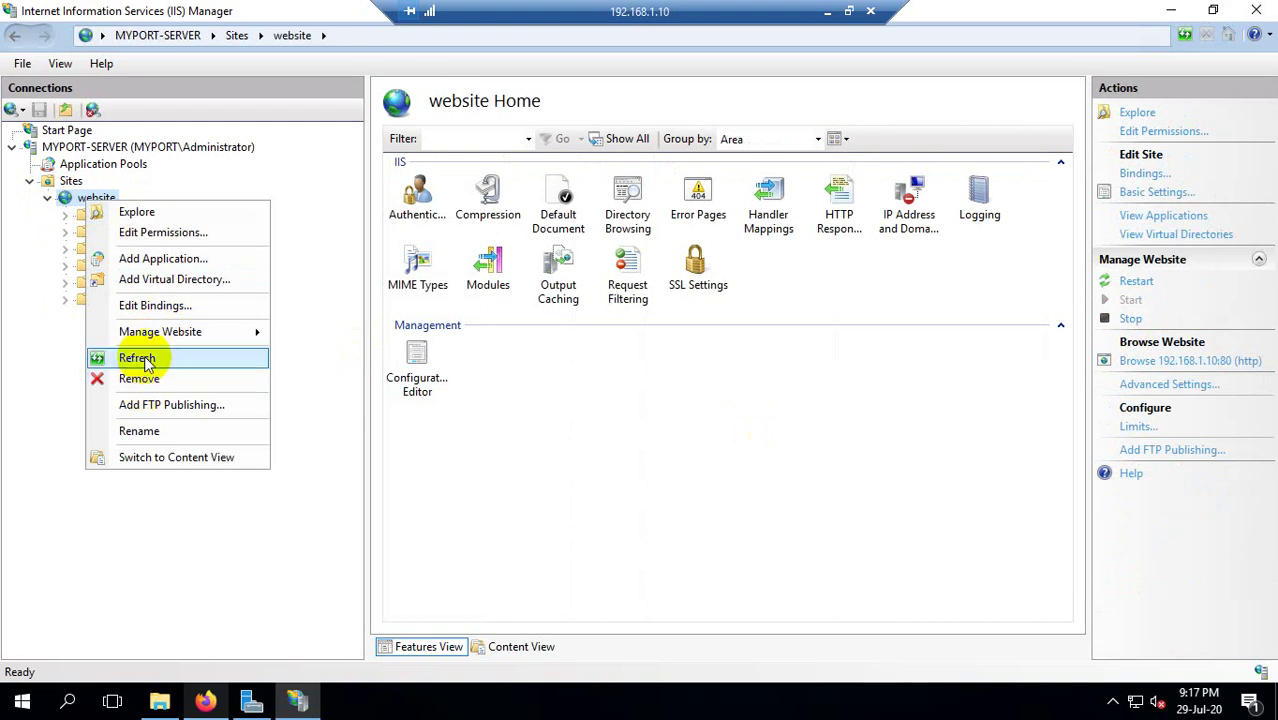
left_click(143, 358)
right_click(88, 201)
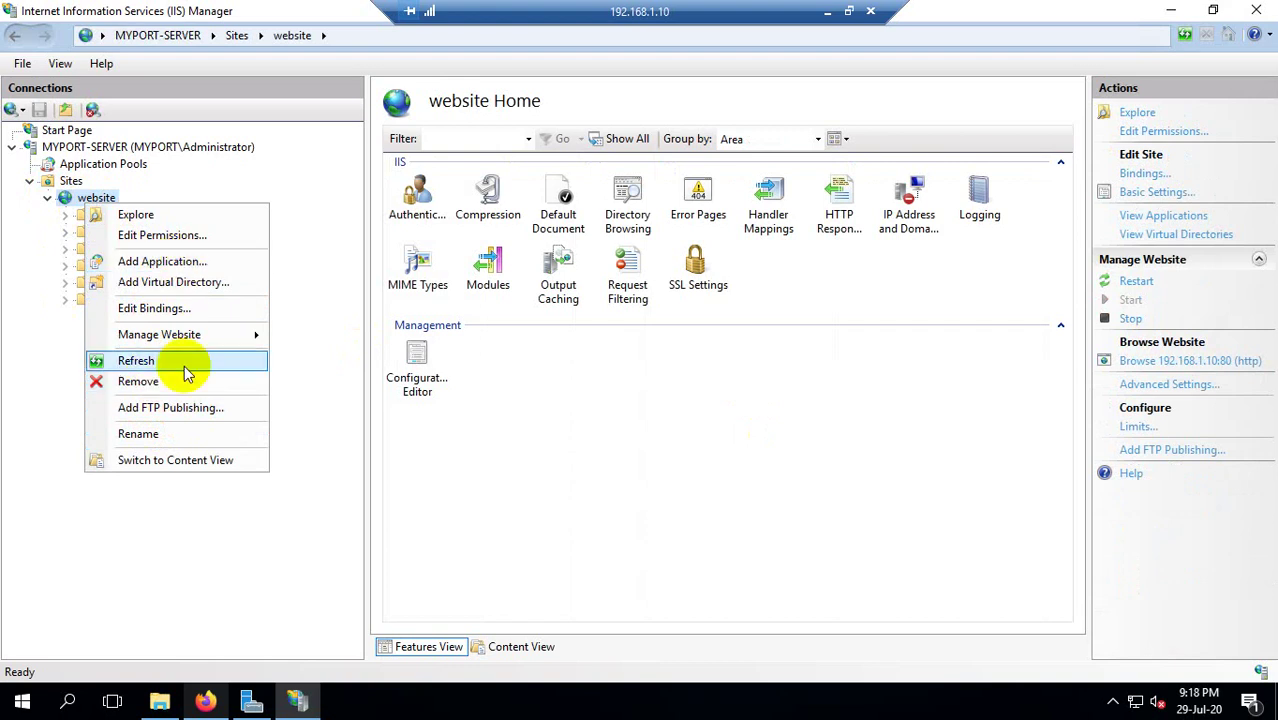
mouse_move(171, 342)
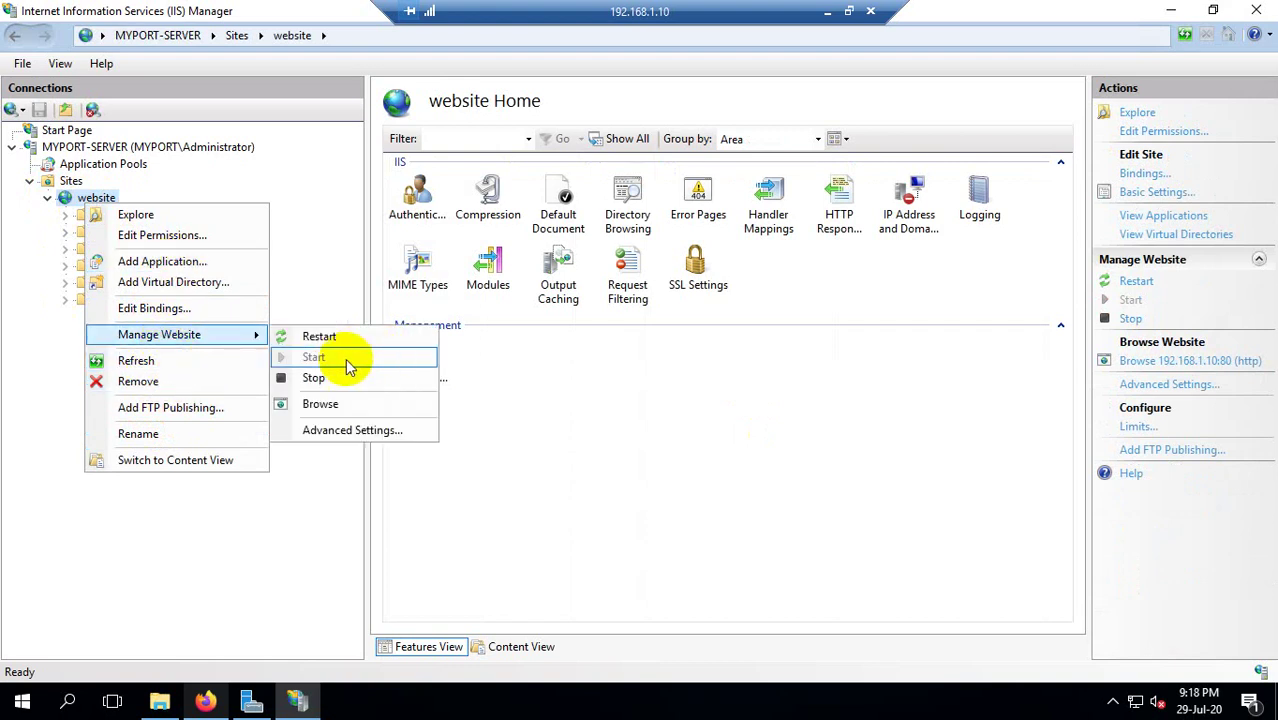
left_click(314, 337)
left_click(205, 700)
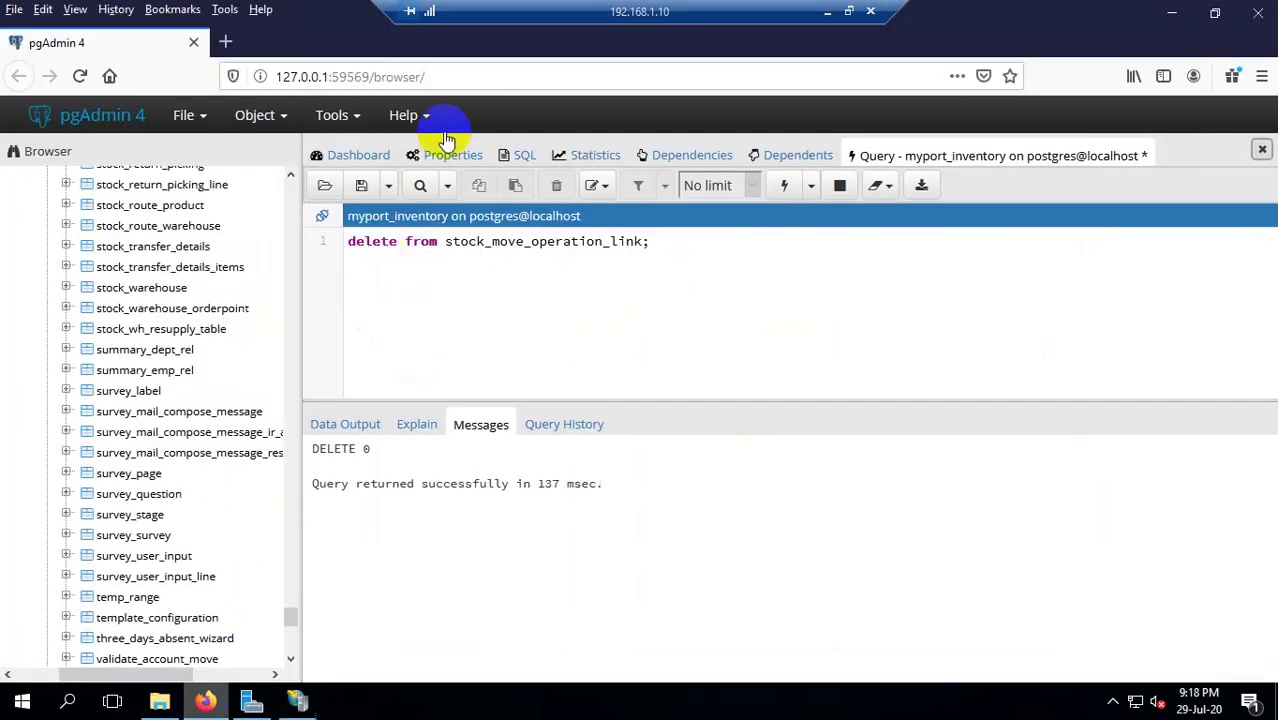
Load 192.168.1.10:80 in a new Firefox tab, then minimize Firefox back to IIS Manager.
left_click(227, 43)
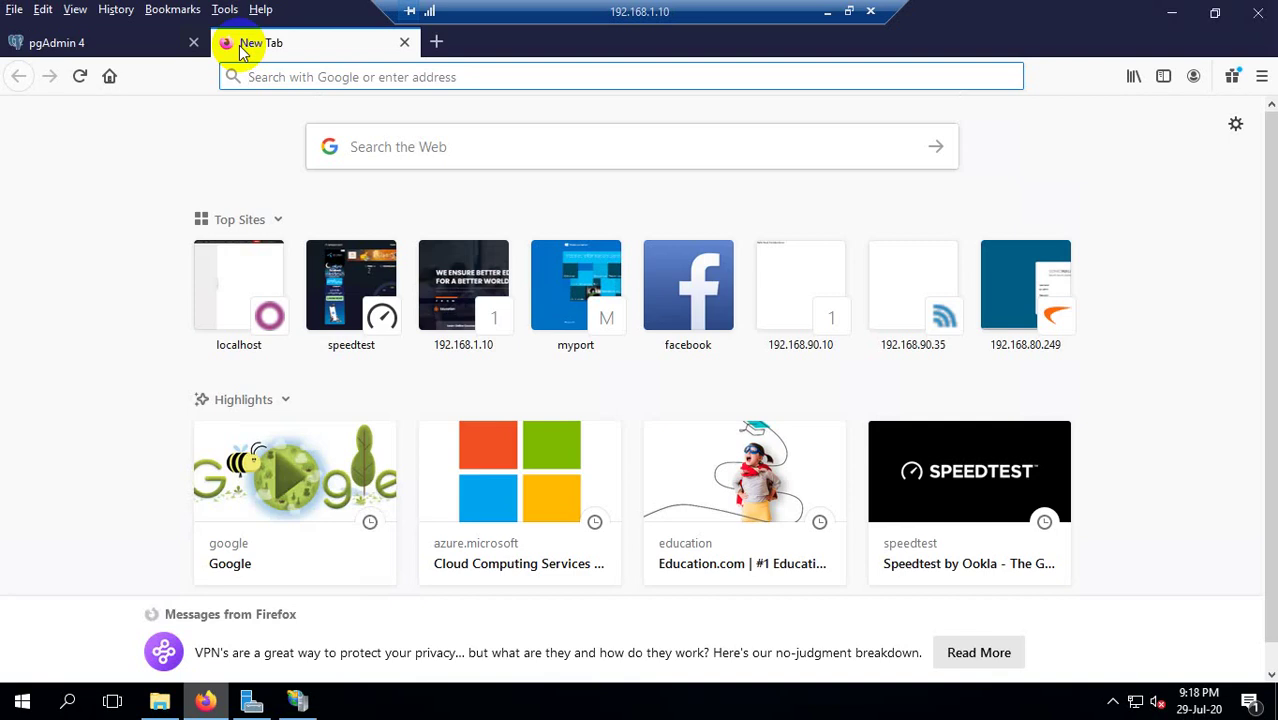
type("192.1")
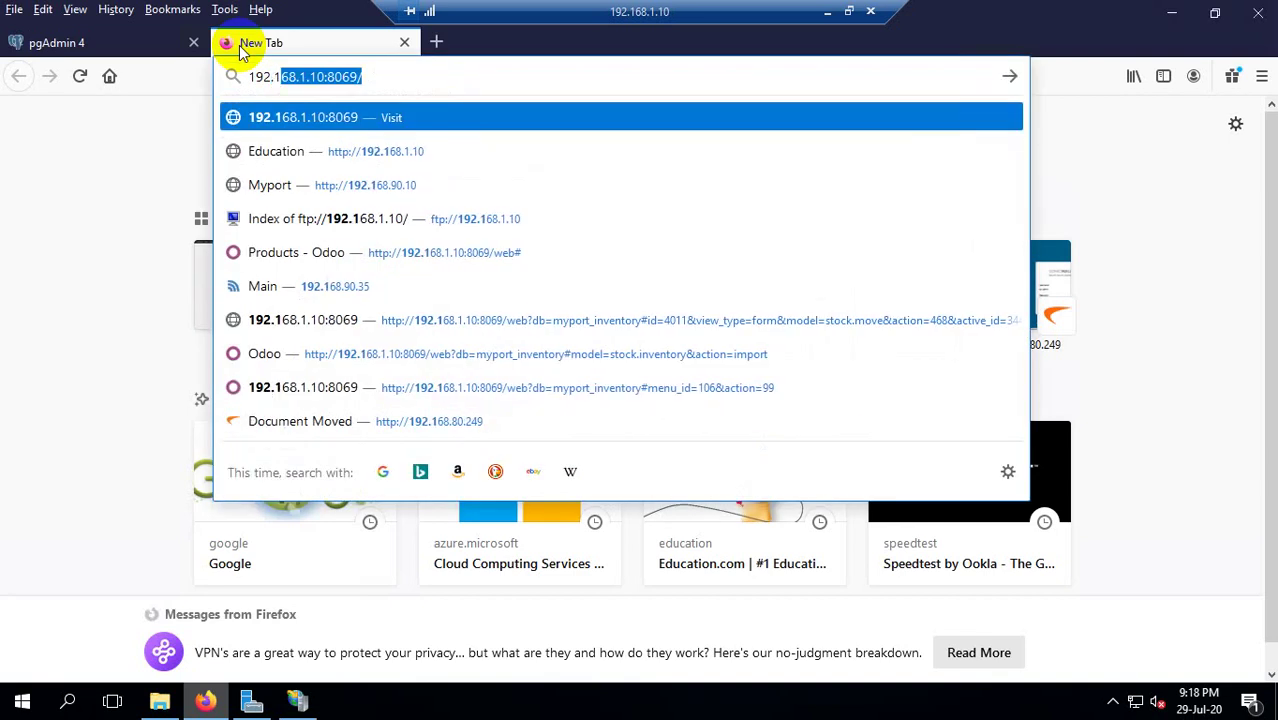
type("68.1.")
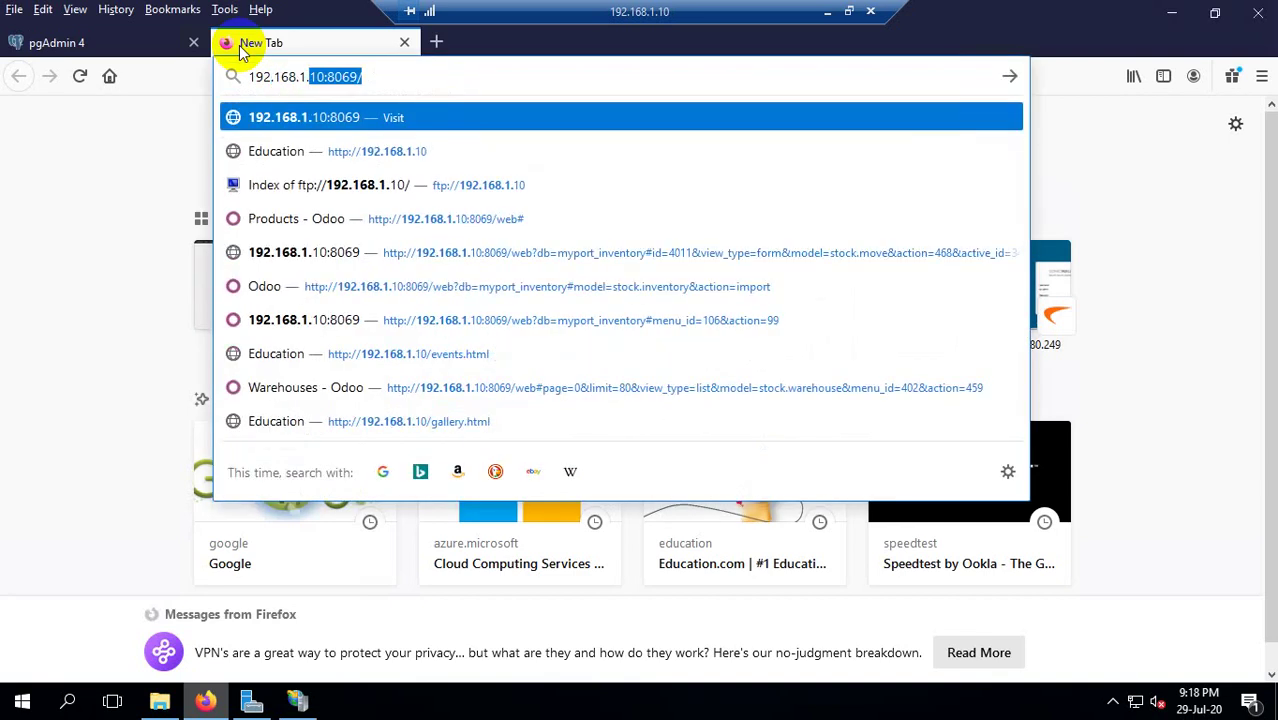
type("10")
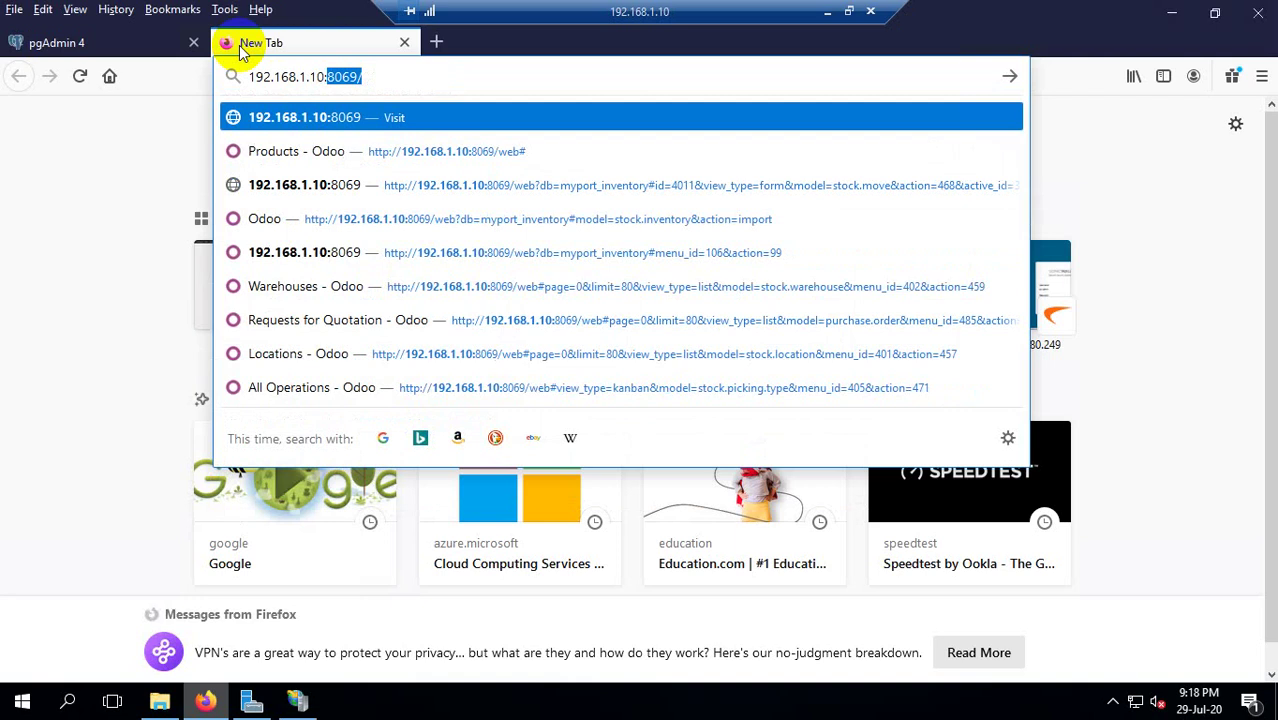
type(":80")
key("Delete")
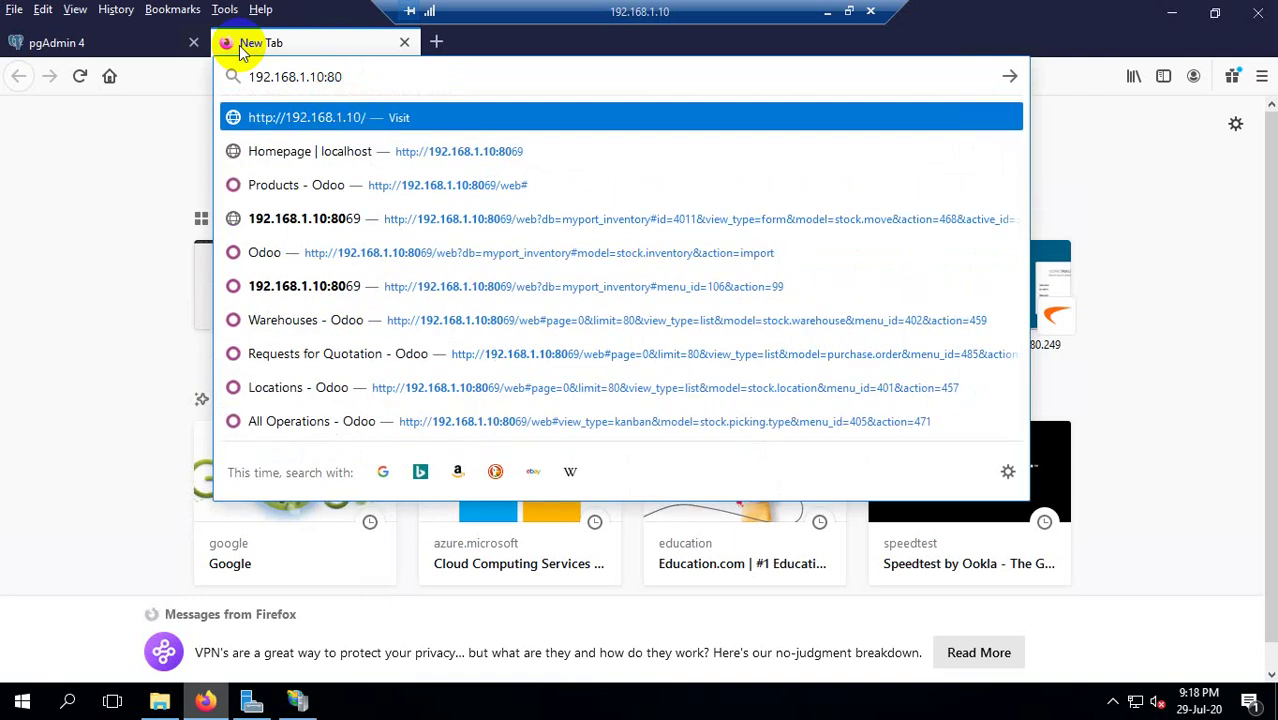
key("Return")
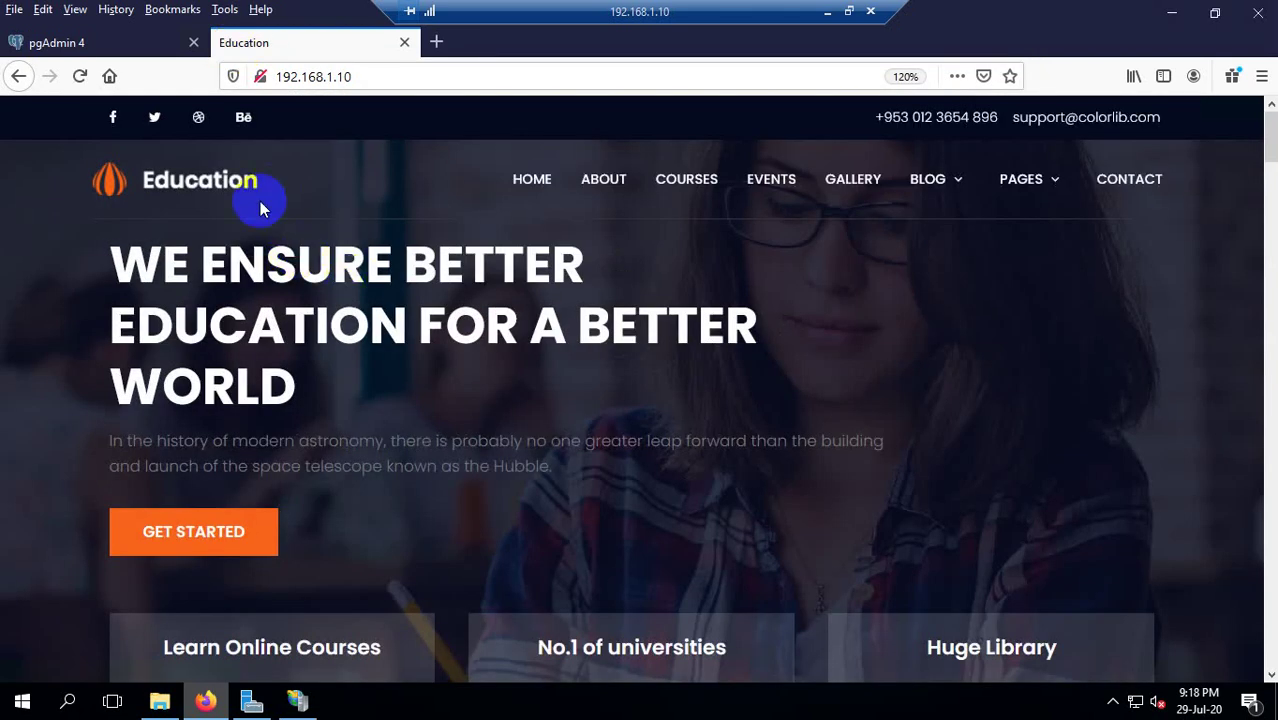
left_click(1180, 18)
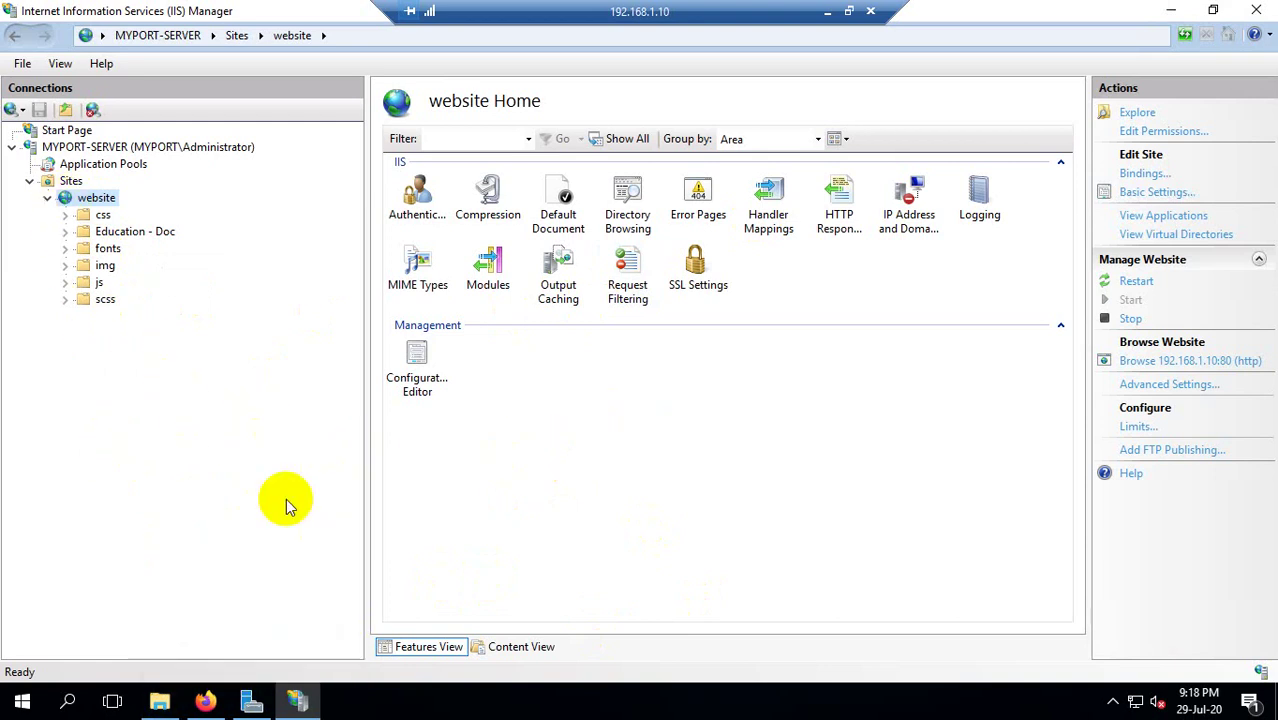
Remove index.html from the website's Default Document list and confirm the removal.
mouse_move(299, 705)
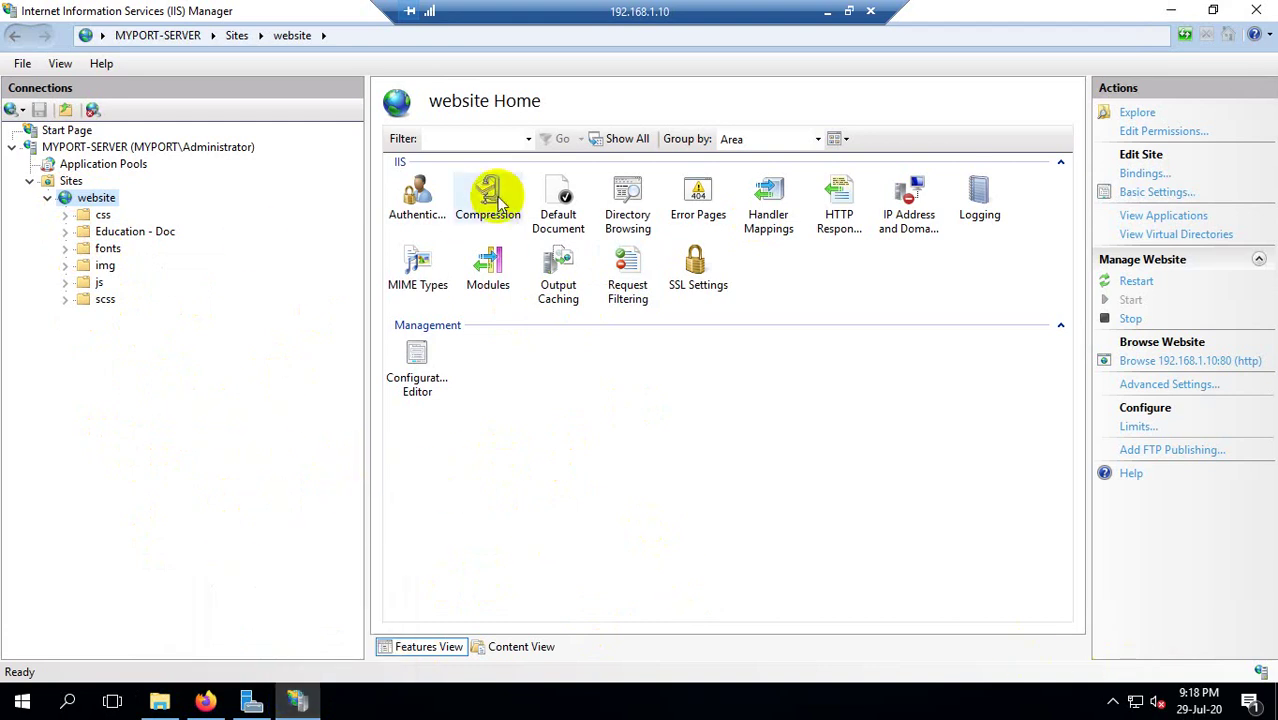
left_click(557, 202)
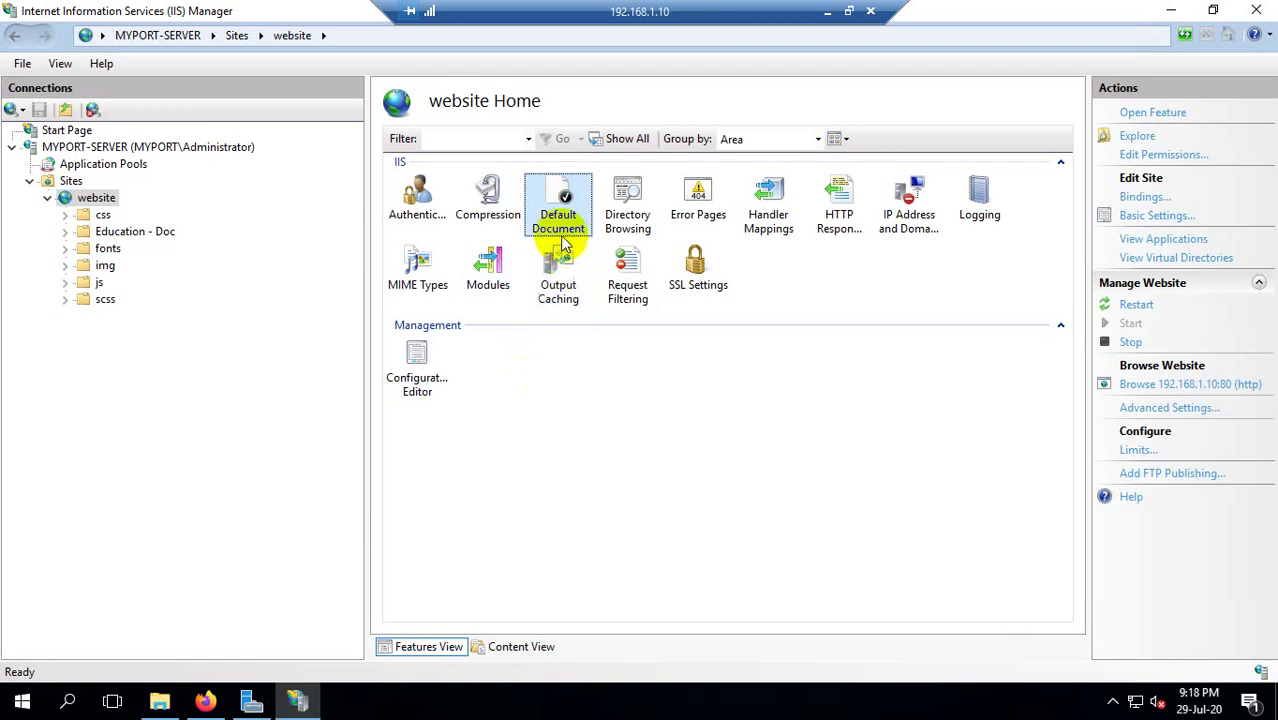
double_click(562, 220)
left_click(532, 201)
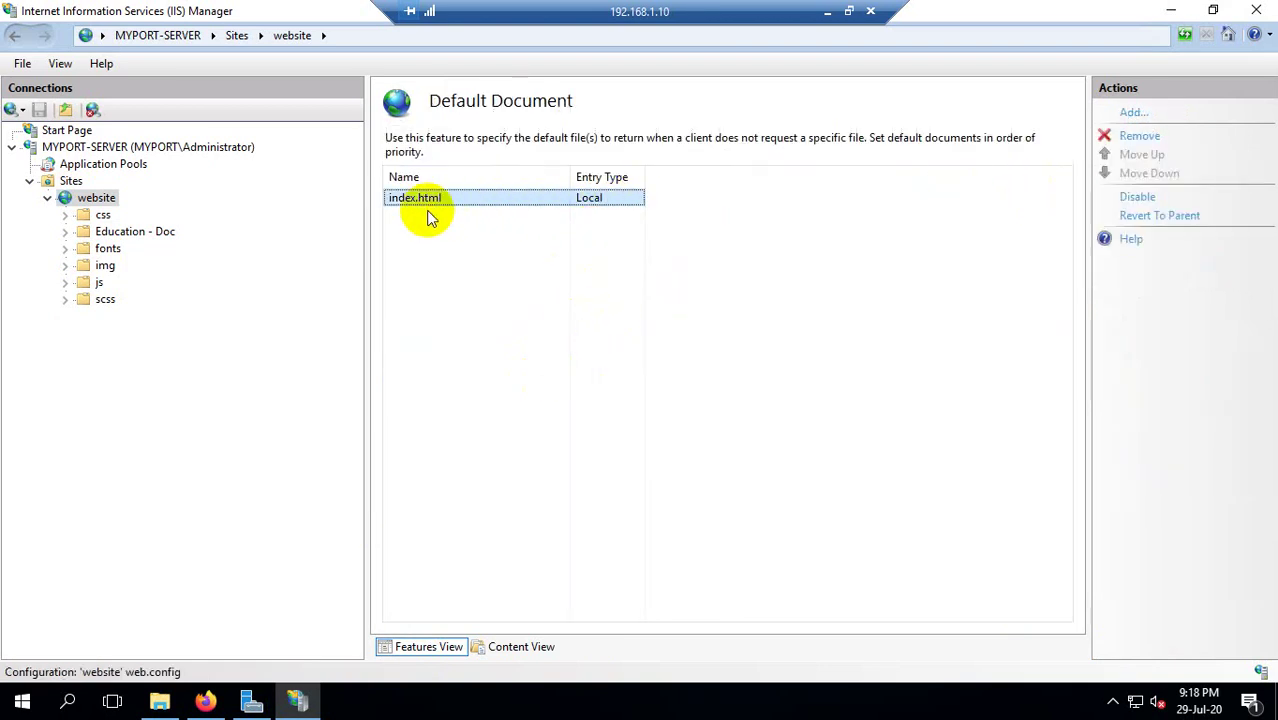
left_click(1118, 135)
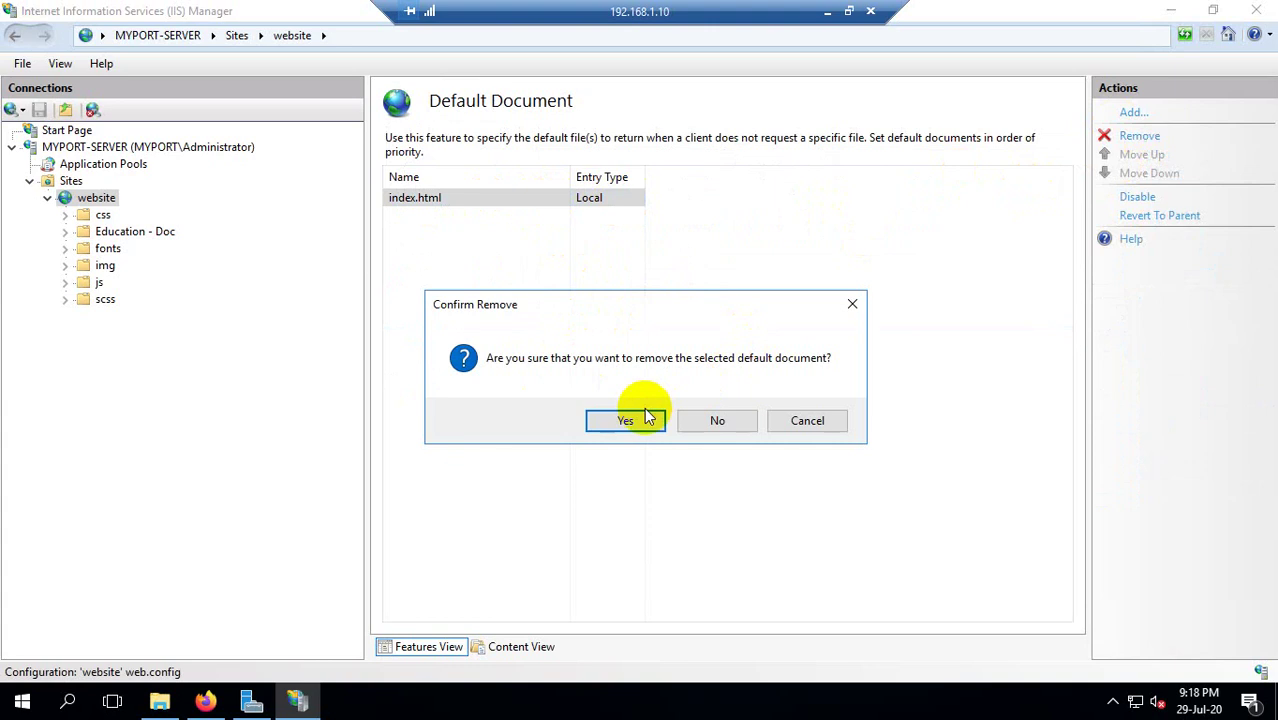
left_click(625, 420)
left_click(80, 197)
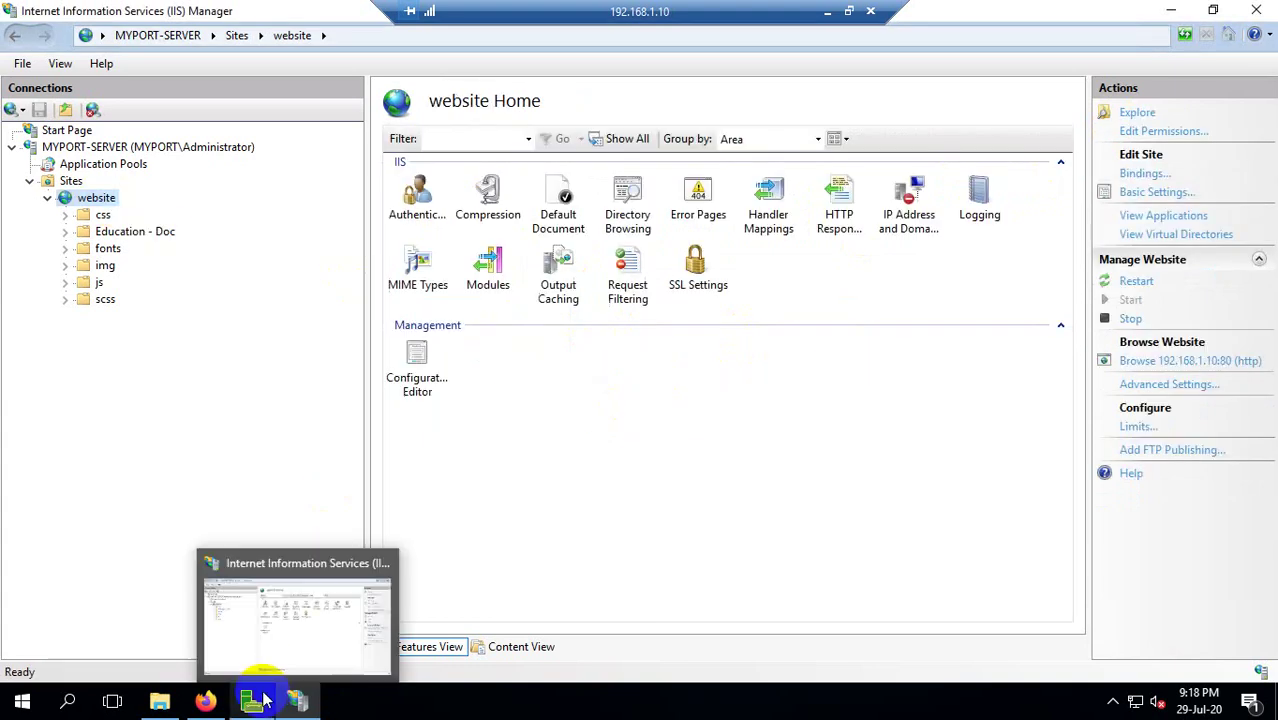
Reload 192.168.1.10 in Firefox to see the HTTP Error 403.14 Forbidden page.
left_click(205, 700)
left_click(80, 76)
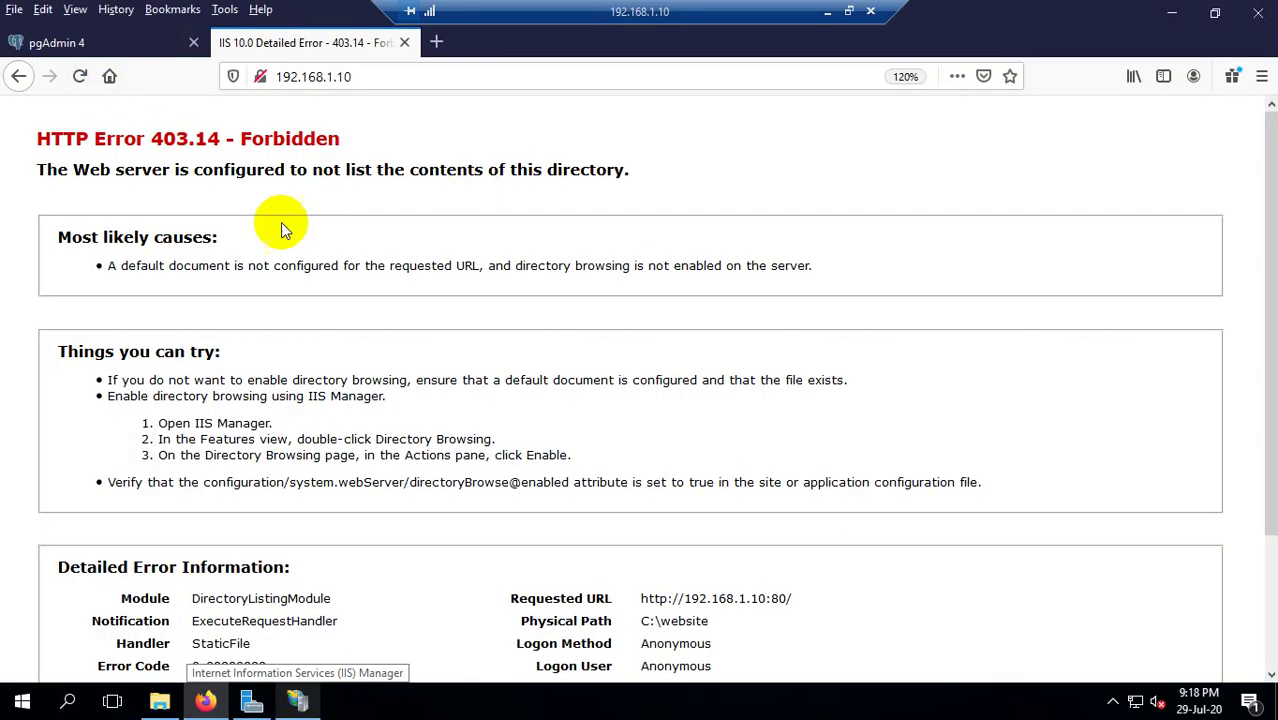
scroll(418, 477, "down", 3)
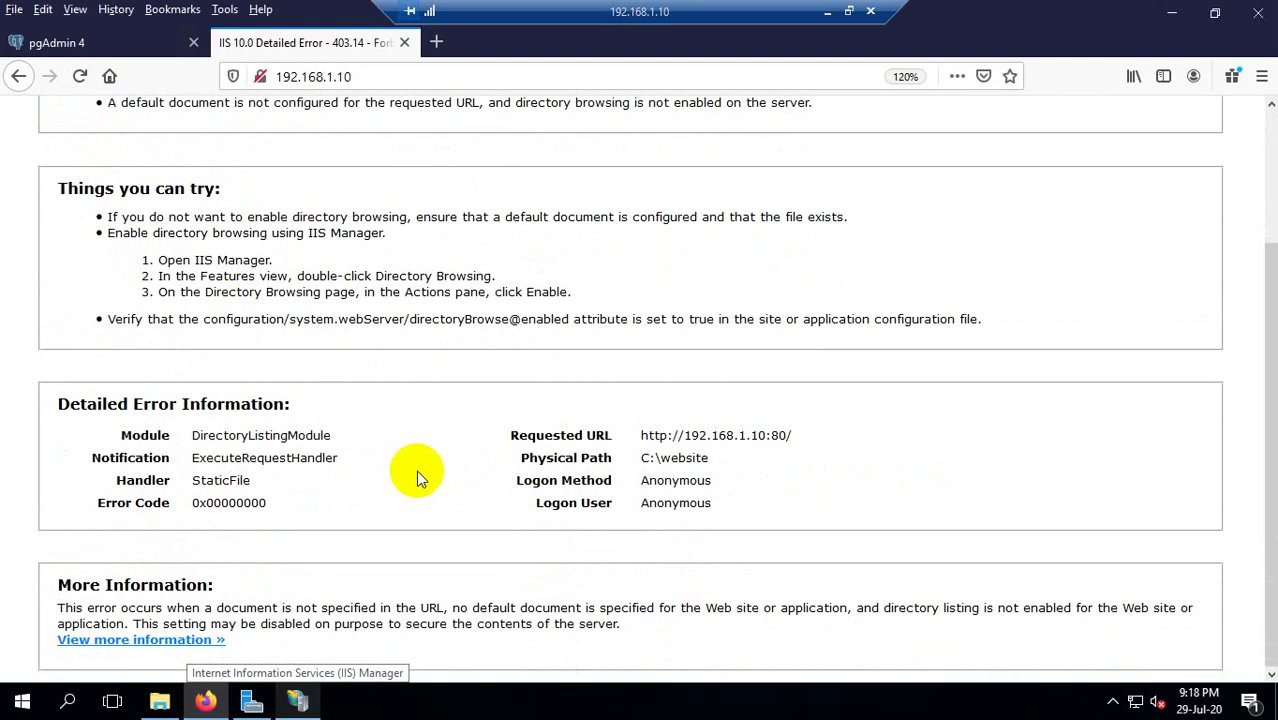
scroll(458, 470, "up", 3)
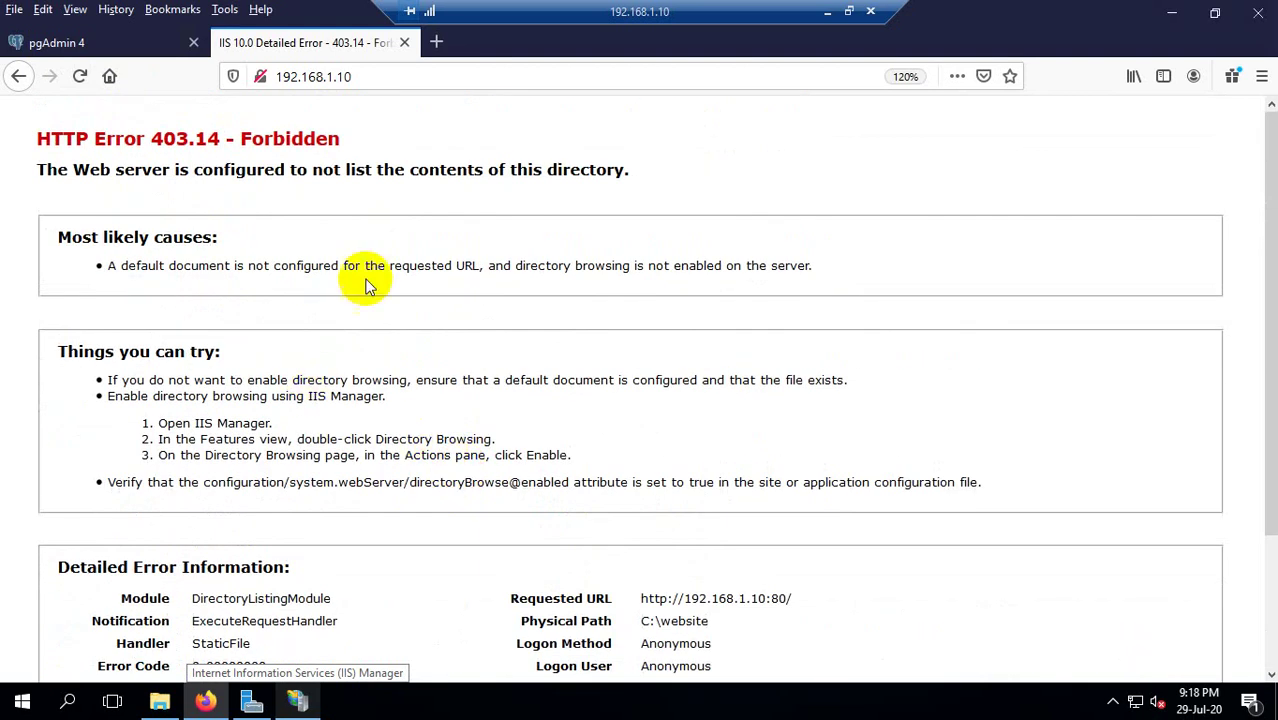
left_click(1173, 13)
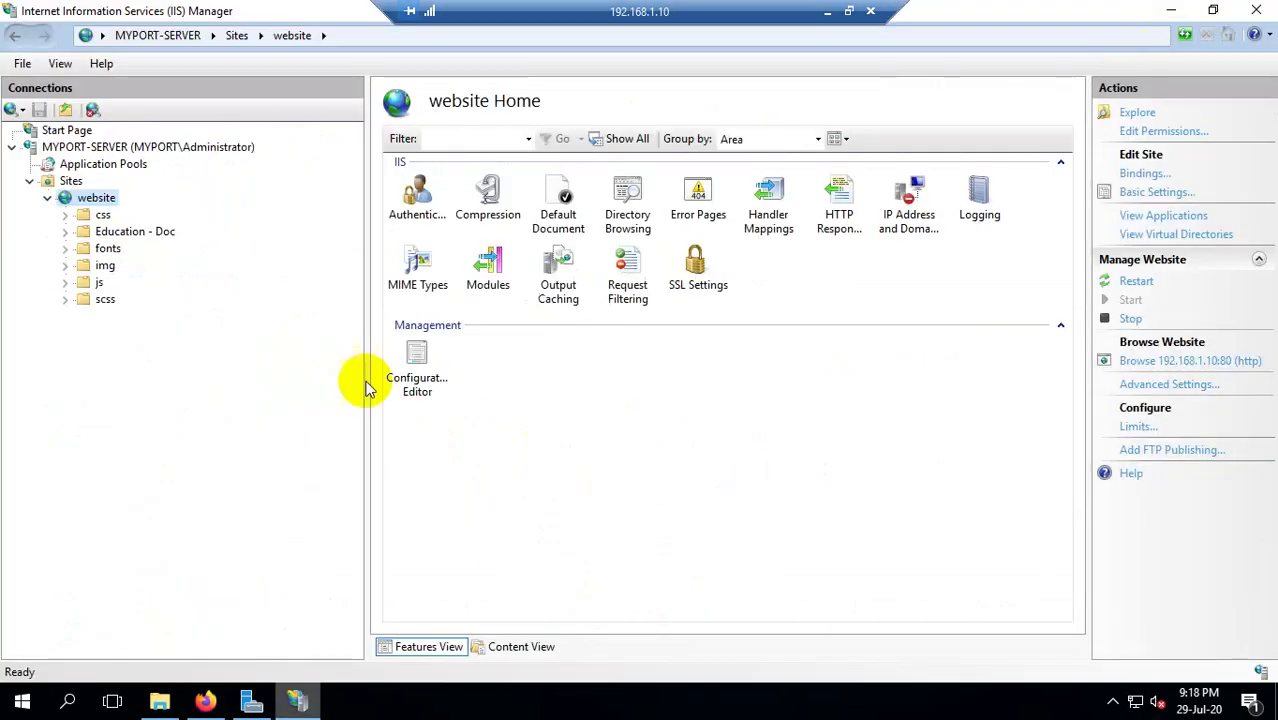
Return to the website node and open its Default Document page, now with no entries.
right_click(96, 198)
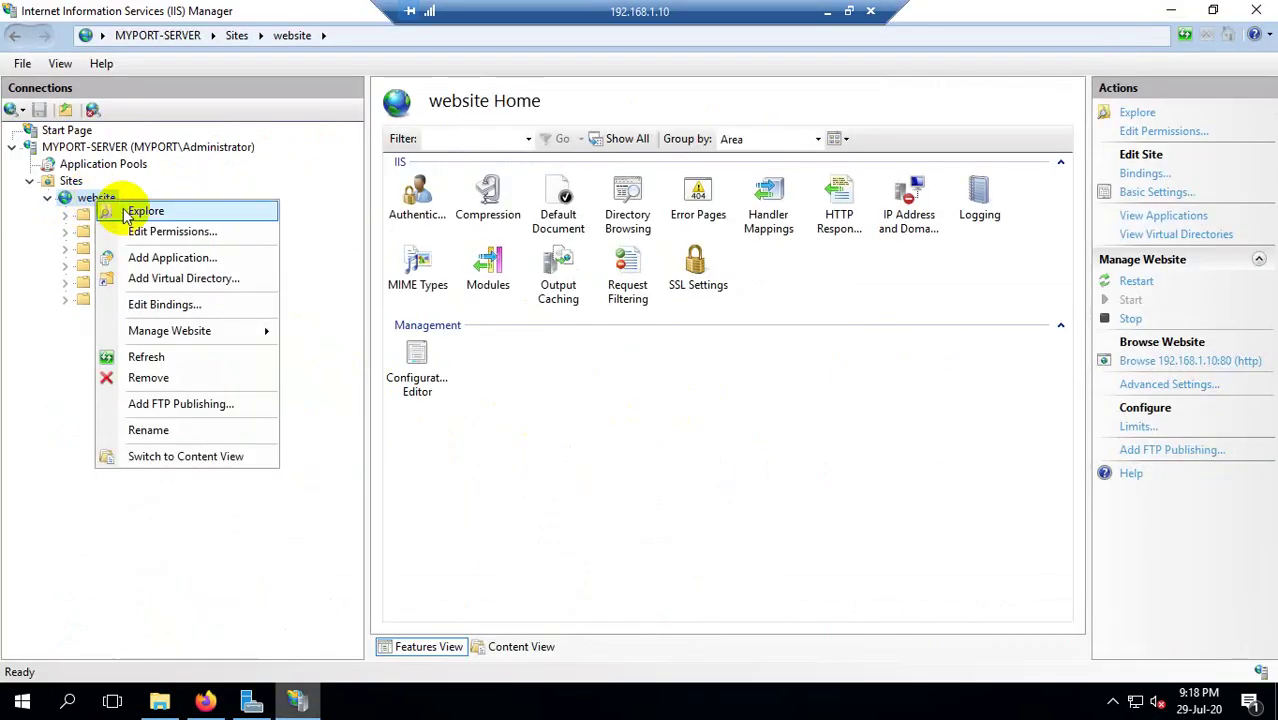
left_click(450, 444)
left_click(100, 214)
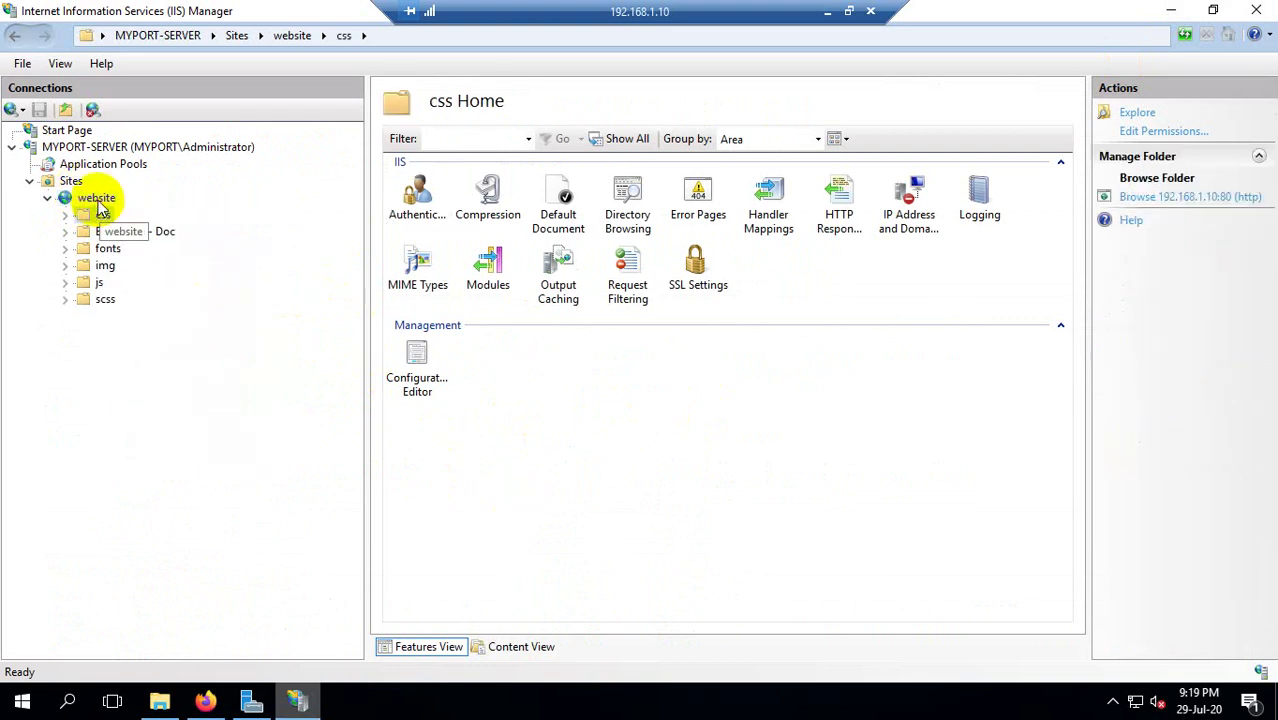
left_click(96, 200)
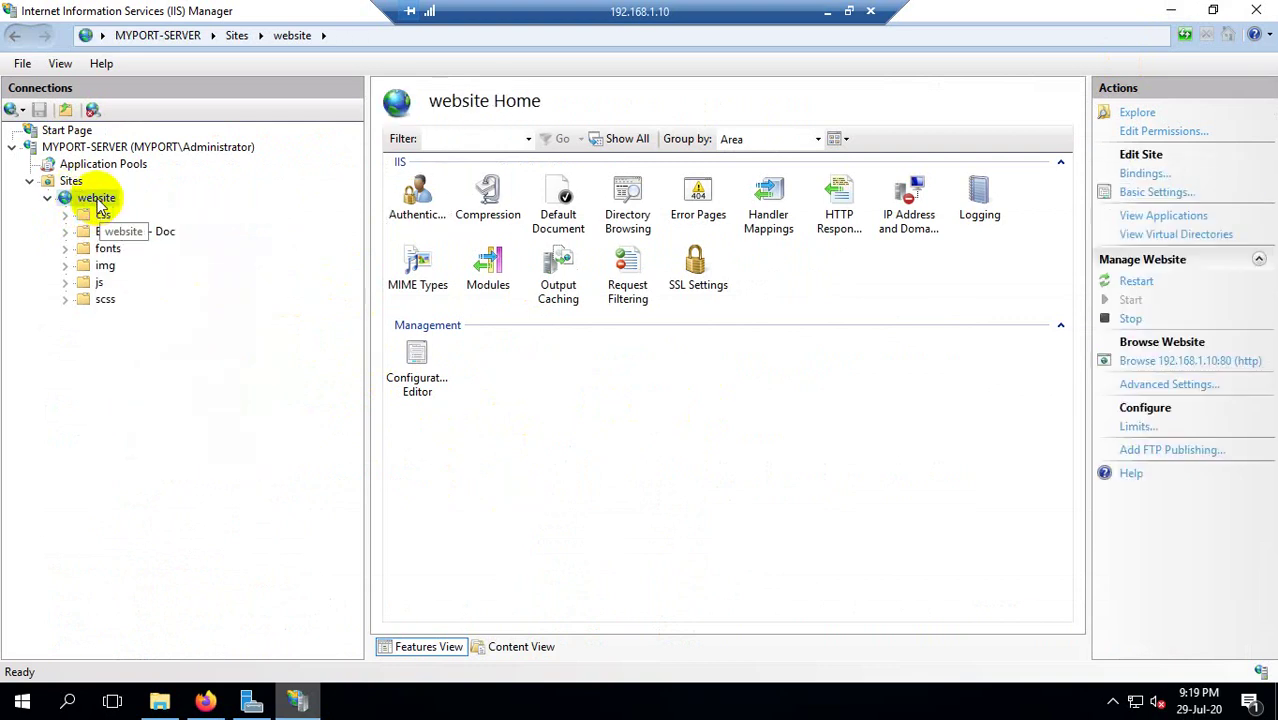
left_click(566, 216)
double_click(565, 225)
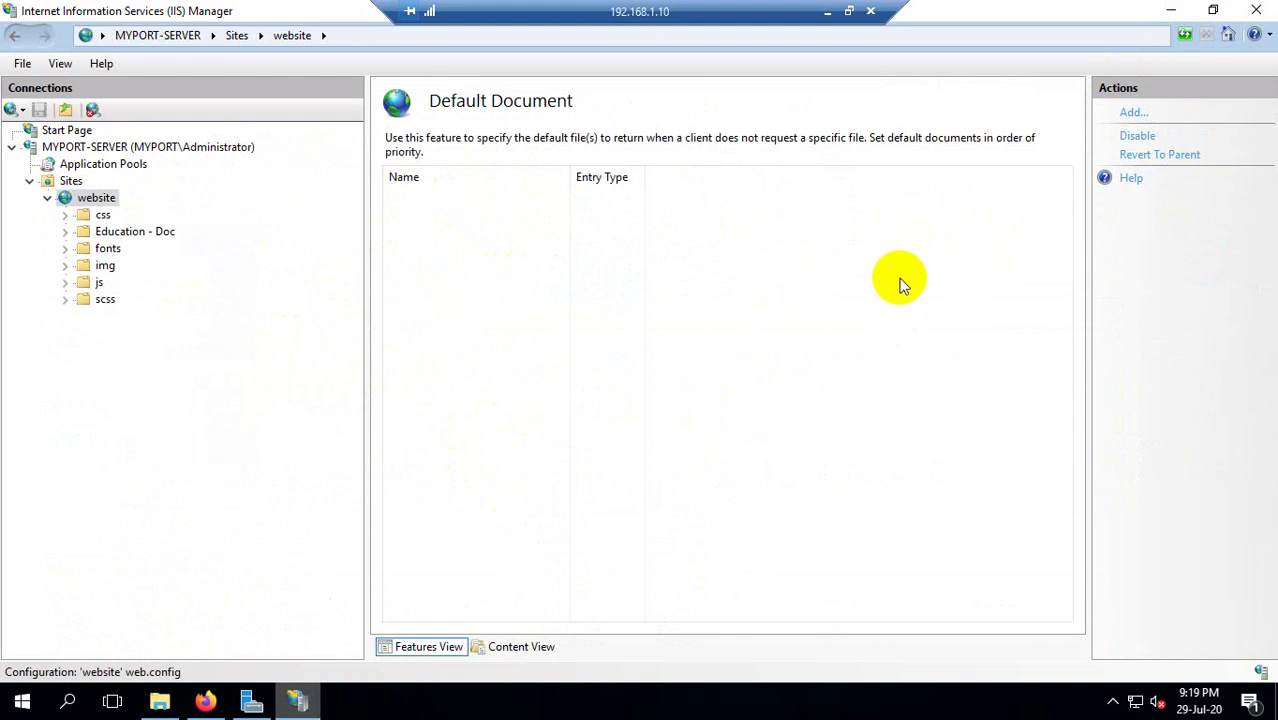
Confirm index.html exists in C:\website, then add index.html as a default document.
left_click(1131, 115)
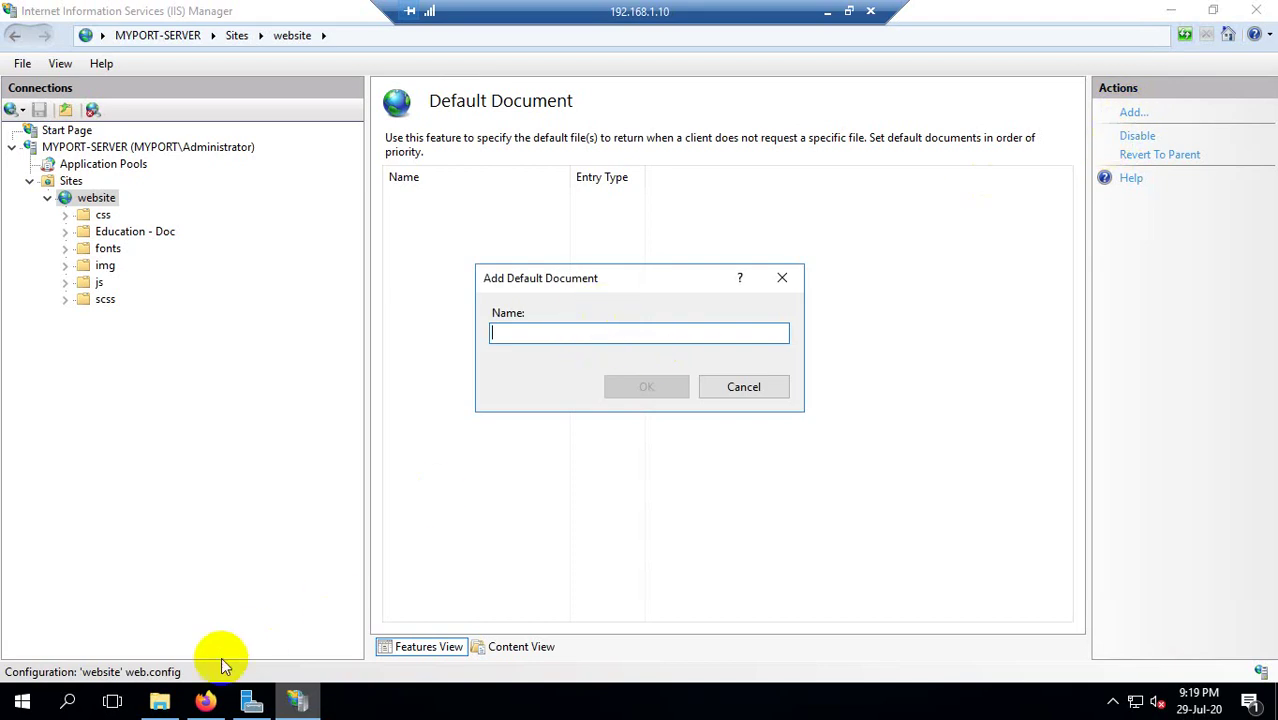
left_click(160, 700)
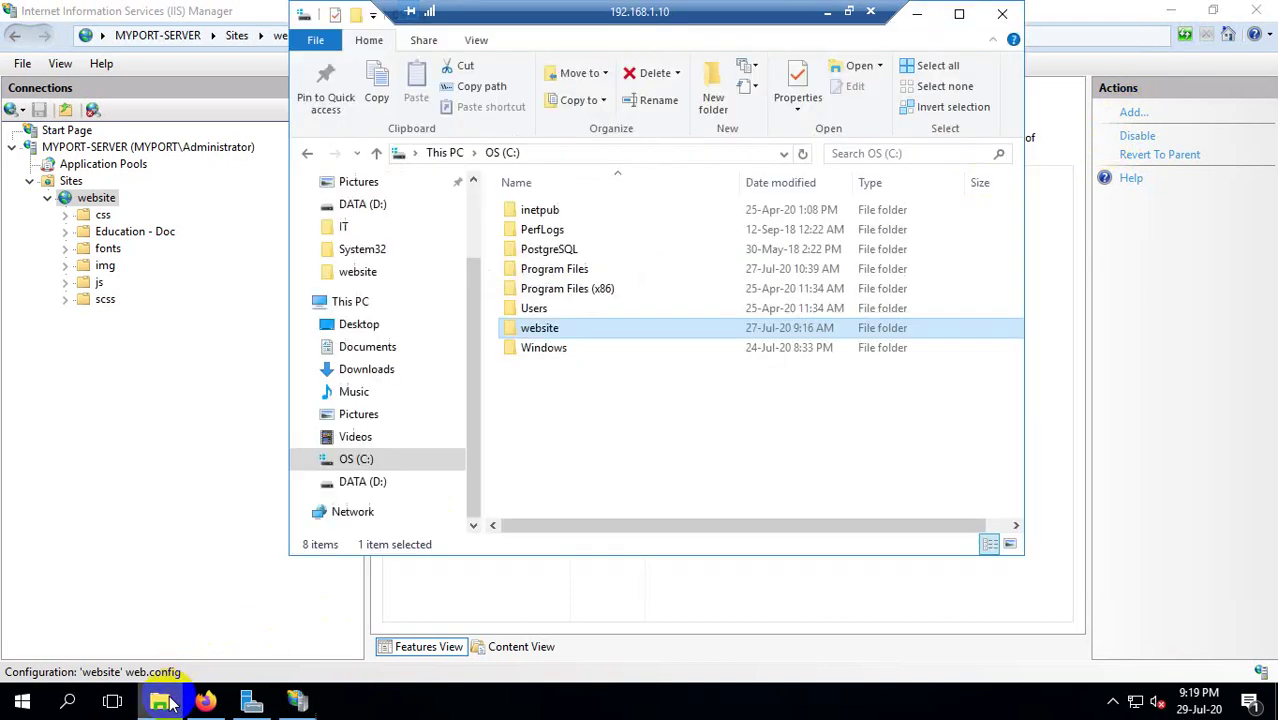
double_click(560, 329)
scroll(605, 500, "down", 3)
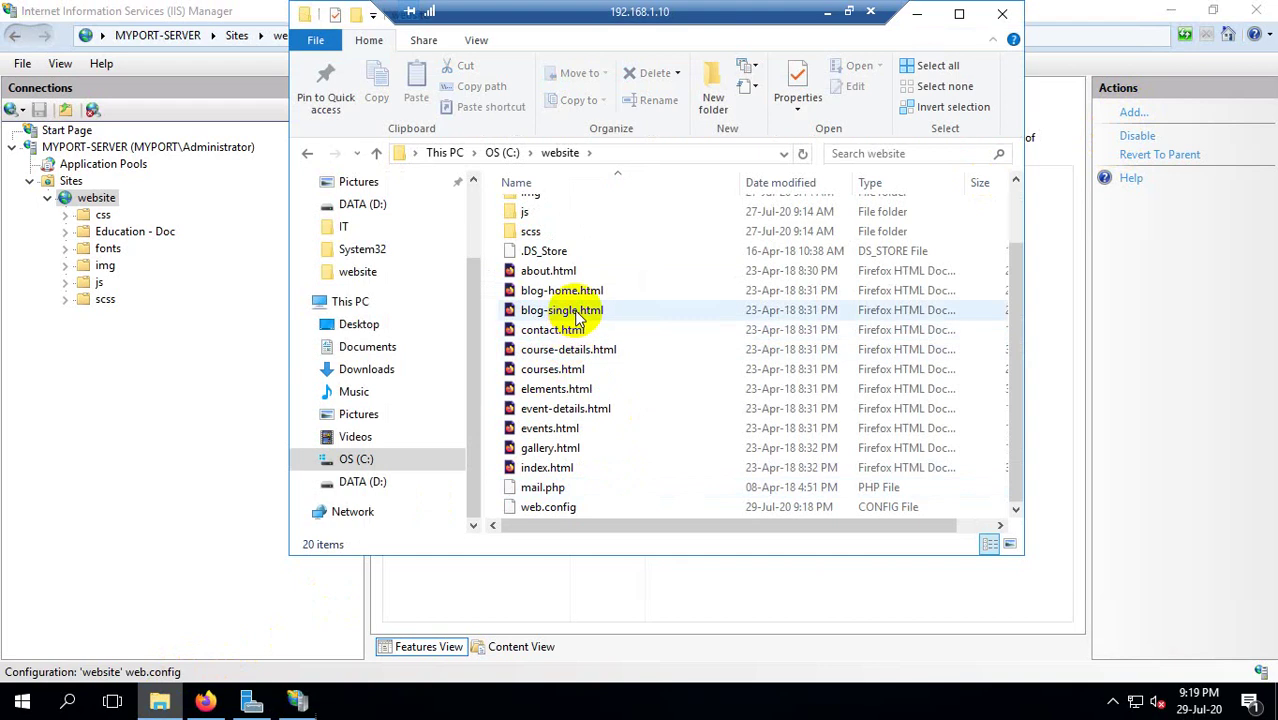
left_click(595, 430)
left_click(565, 472)
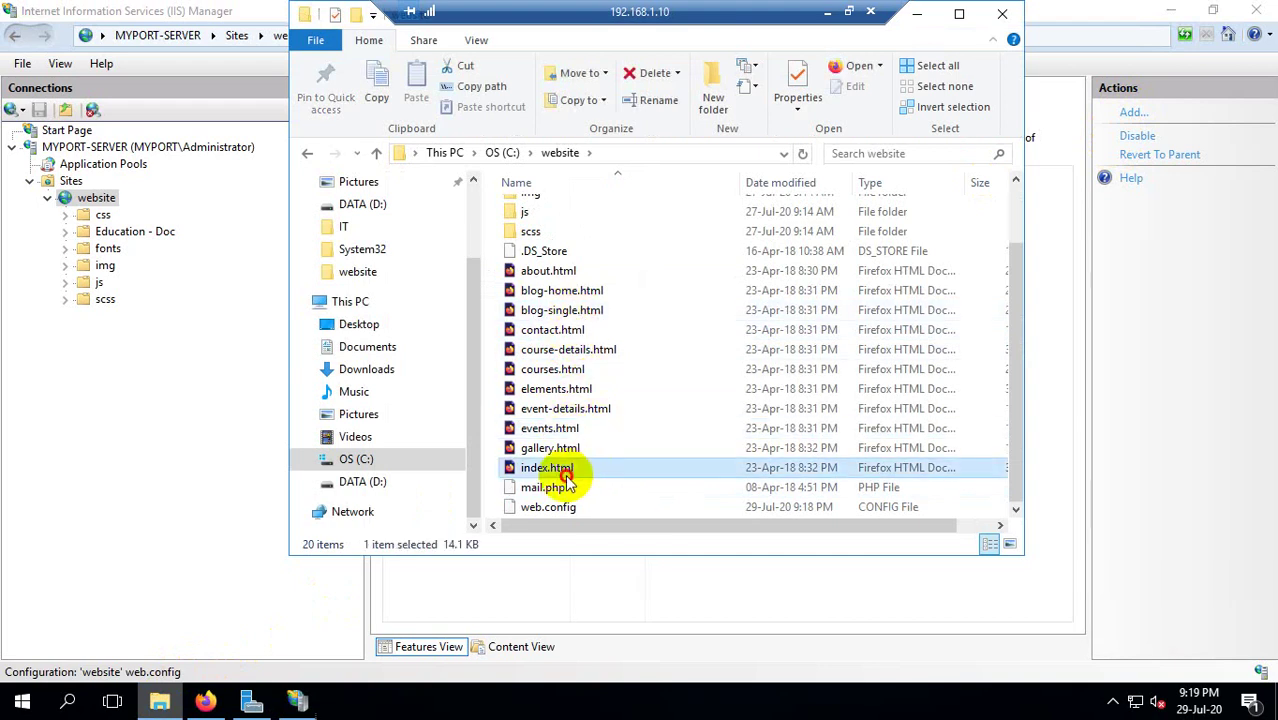
left_click(579, 580)
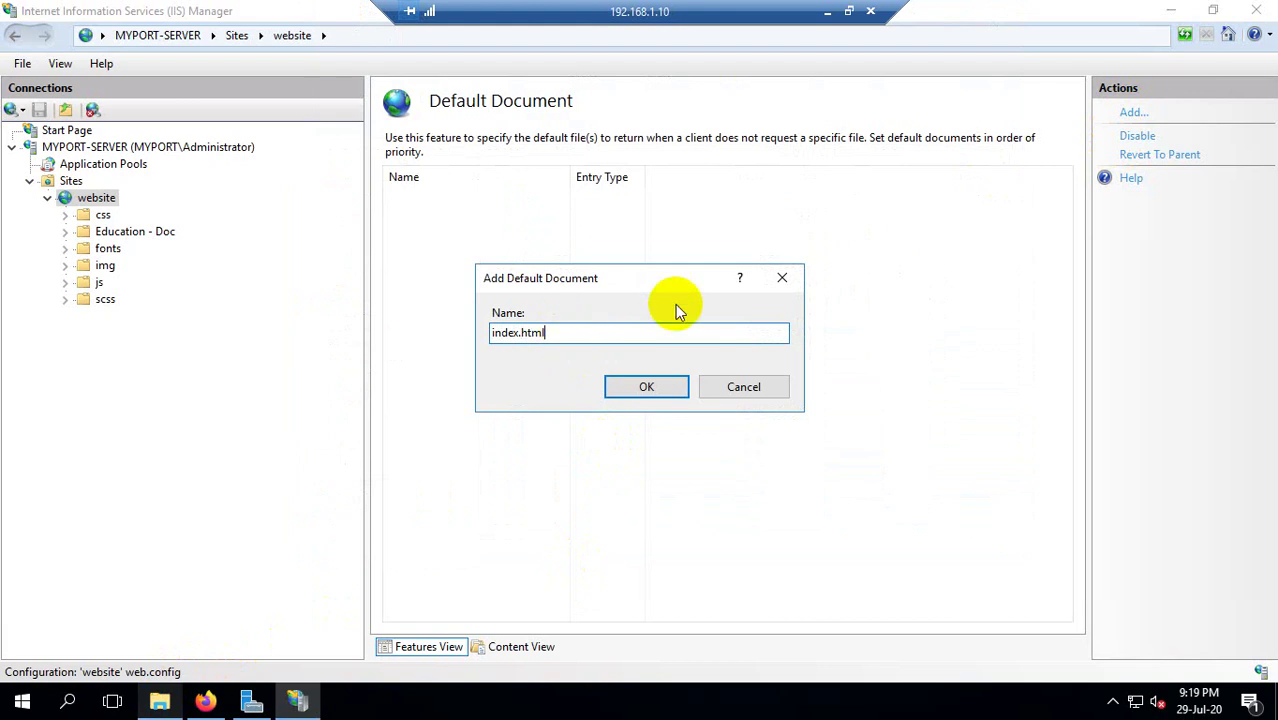
left_click(662, 393)
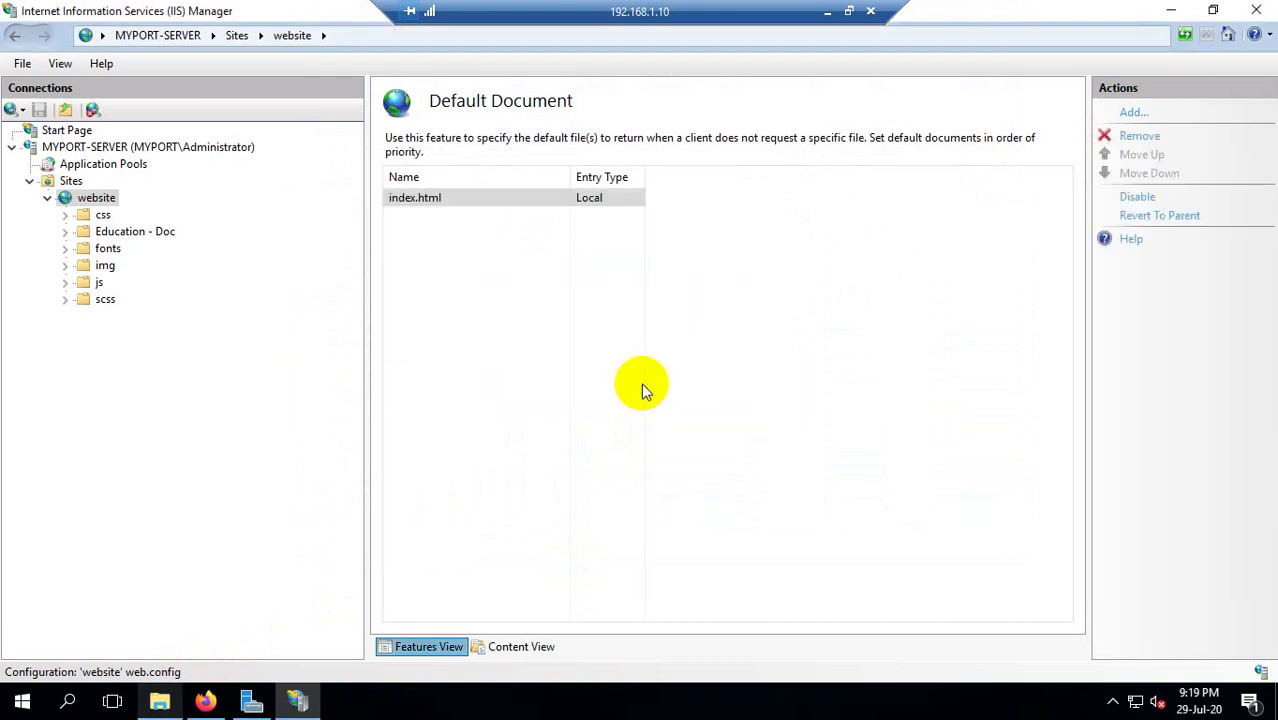
Reload 192.168.1.10 in Firefox to confirm the Education homepage loads again.
left_click(205, 701)
left_click(80, 76)
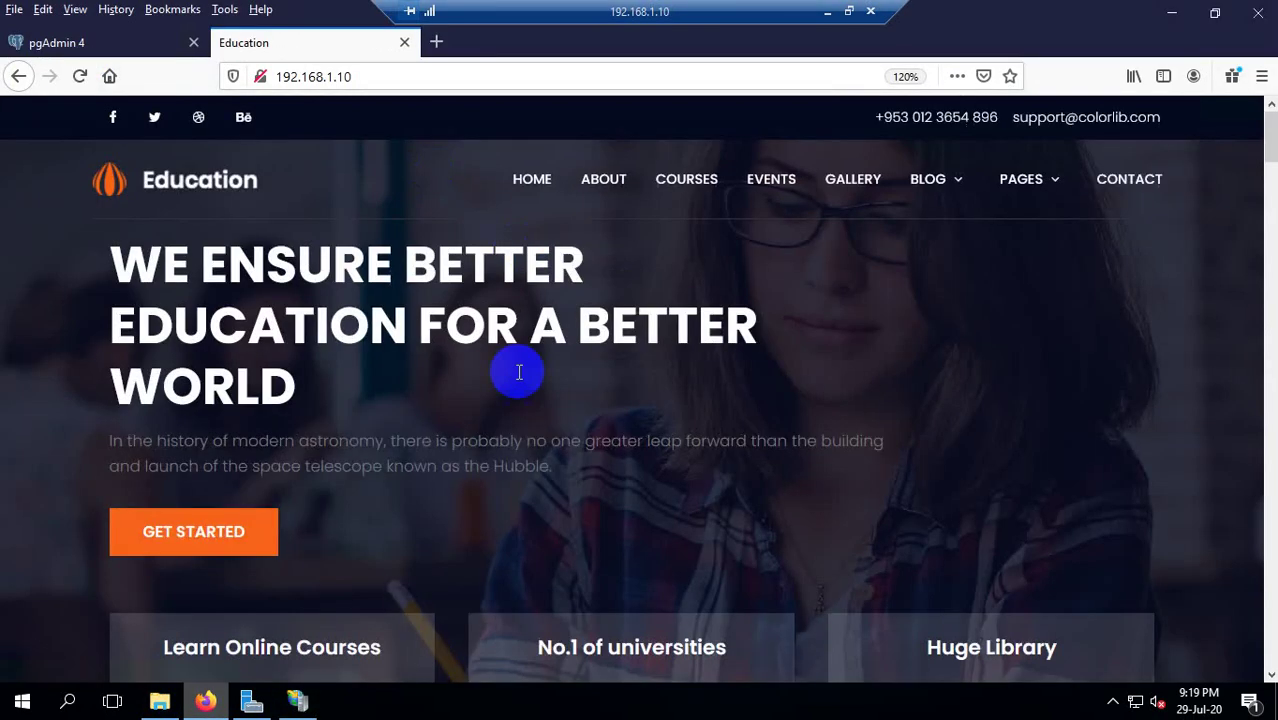
scroll(585, 273, "down", 10)
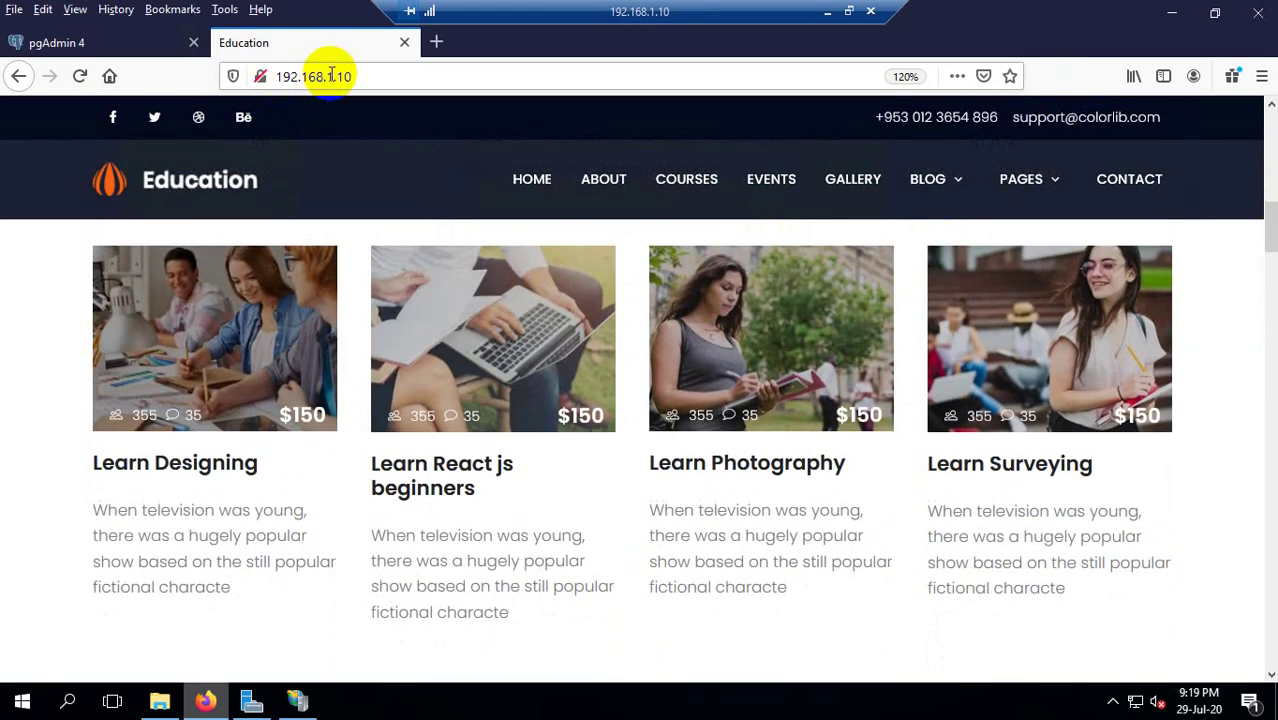
left_click_drag(348, 75, 236, 62)
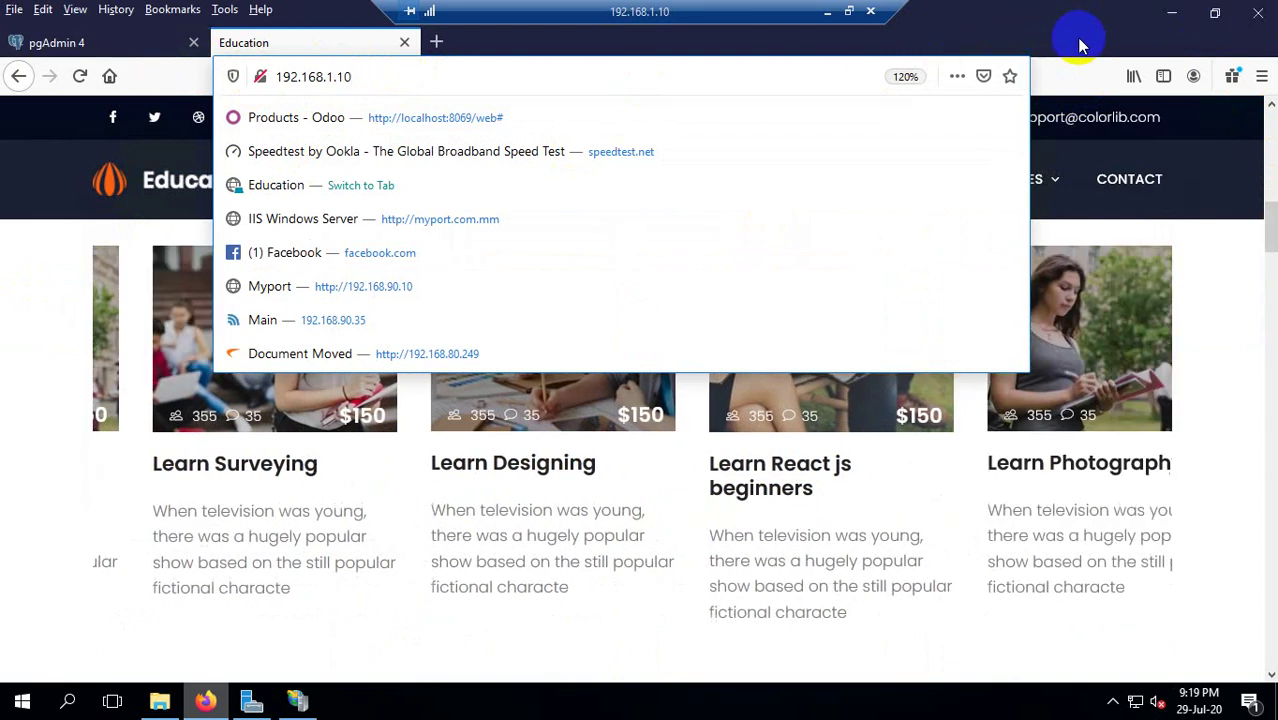
left_click(1171, 22)
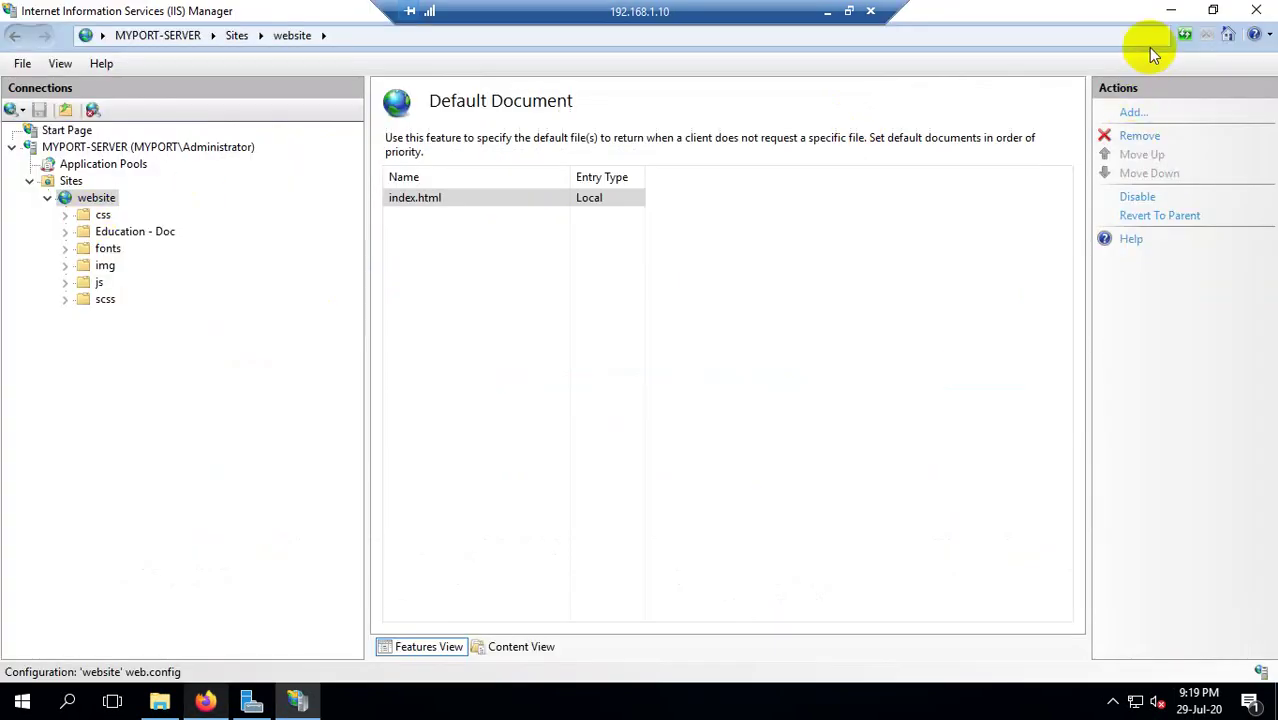
left_click(1175, 10)
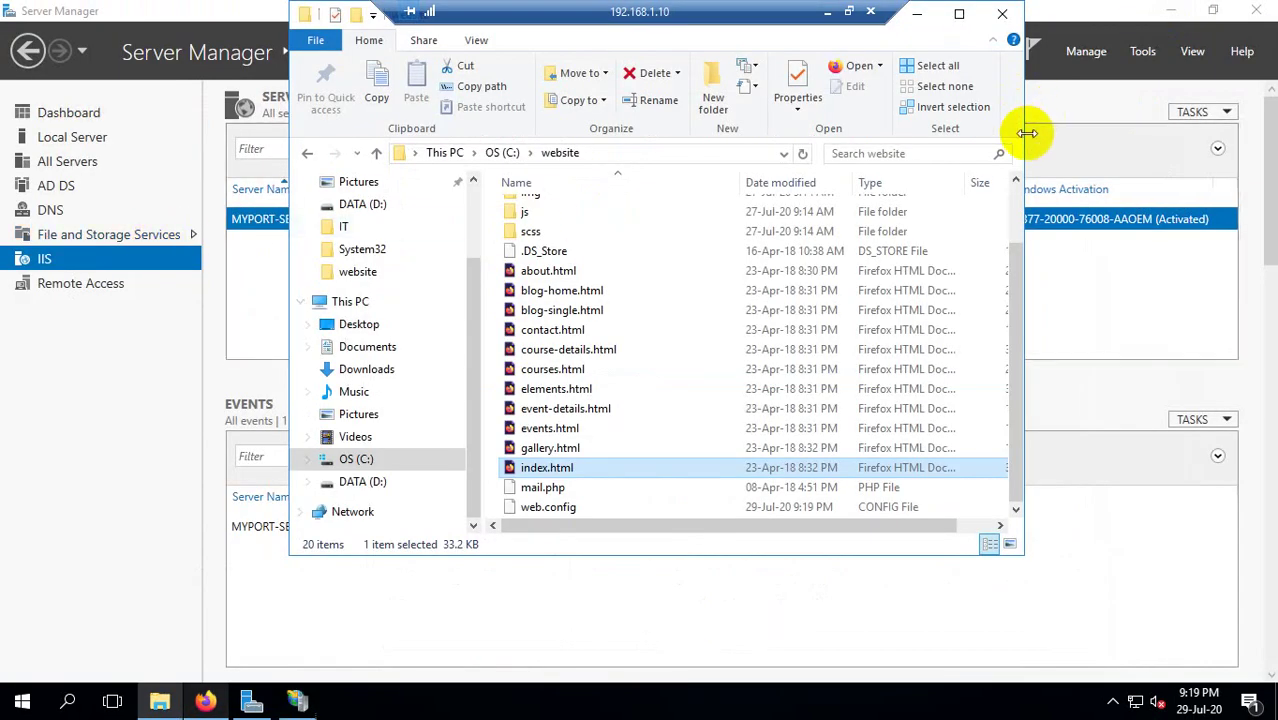
key("super+d")
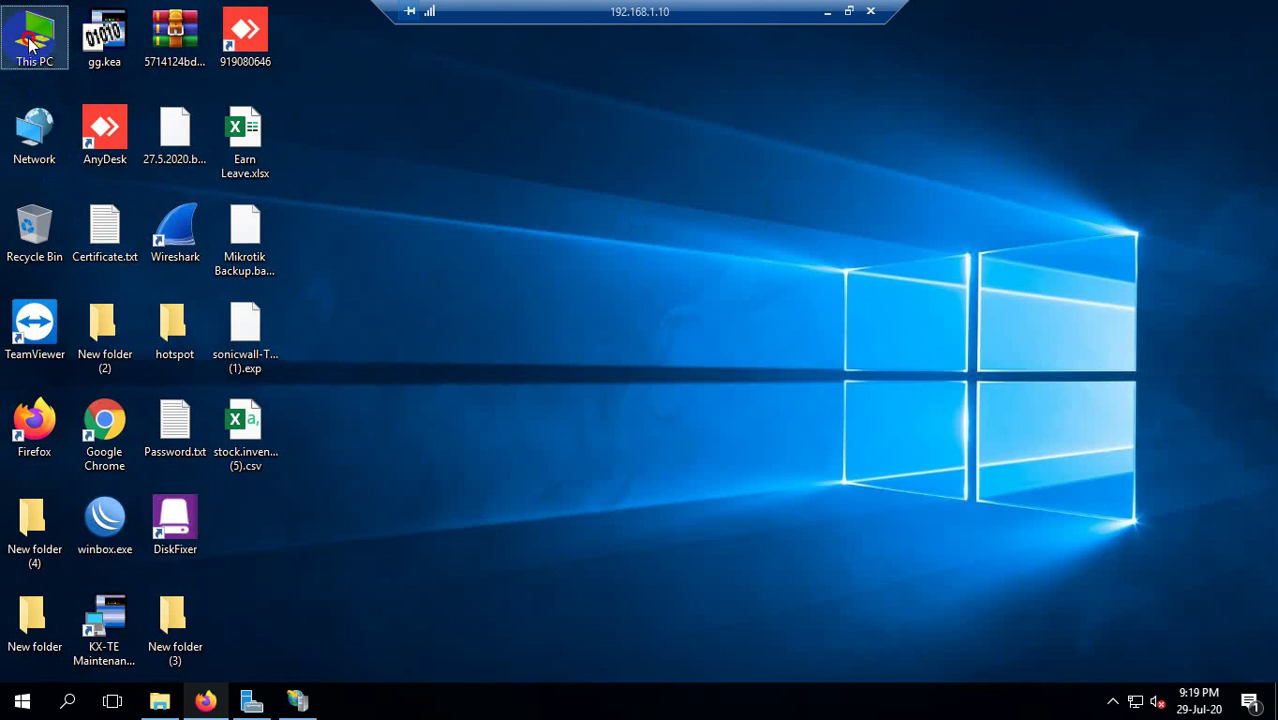
right_click(30, 42)
left_click(85, 256)
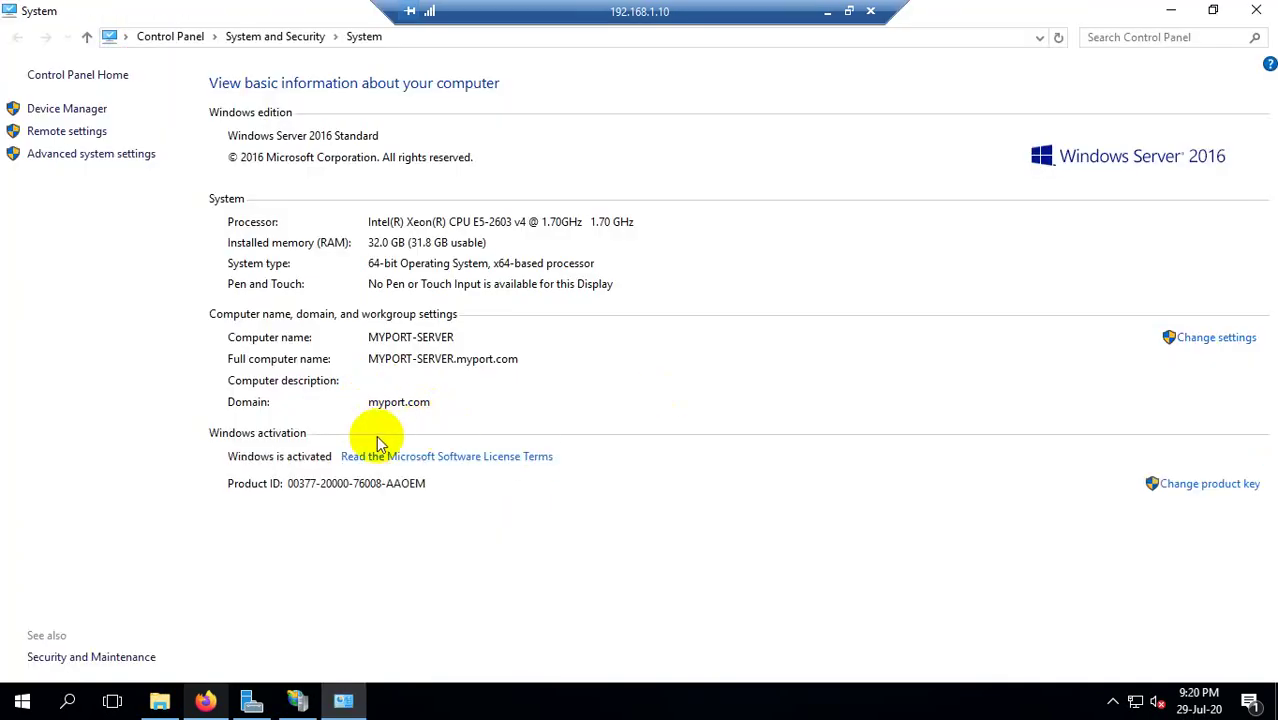
left_click(1258, 12)
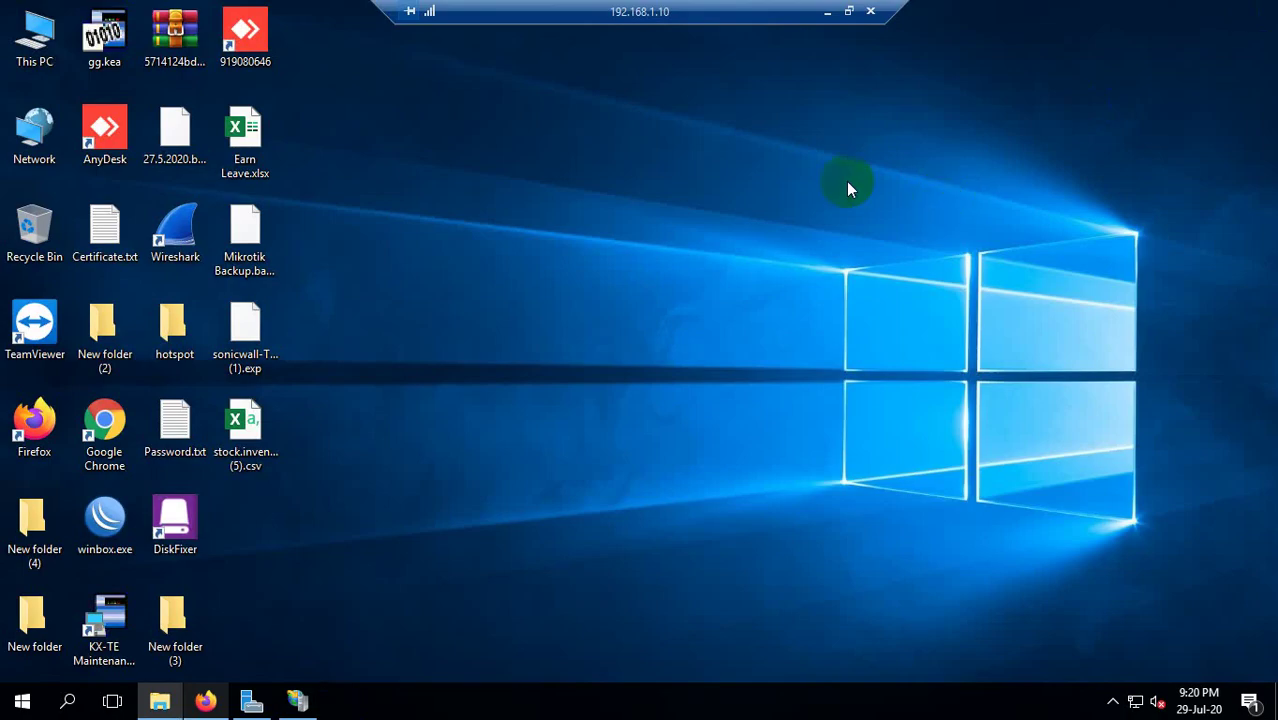
left_click(300, 698)
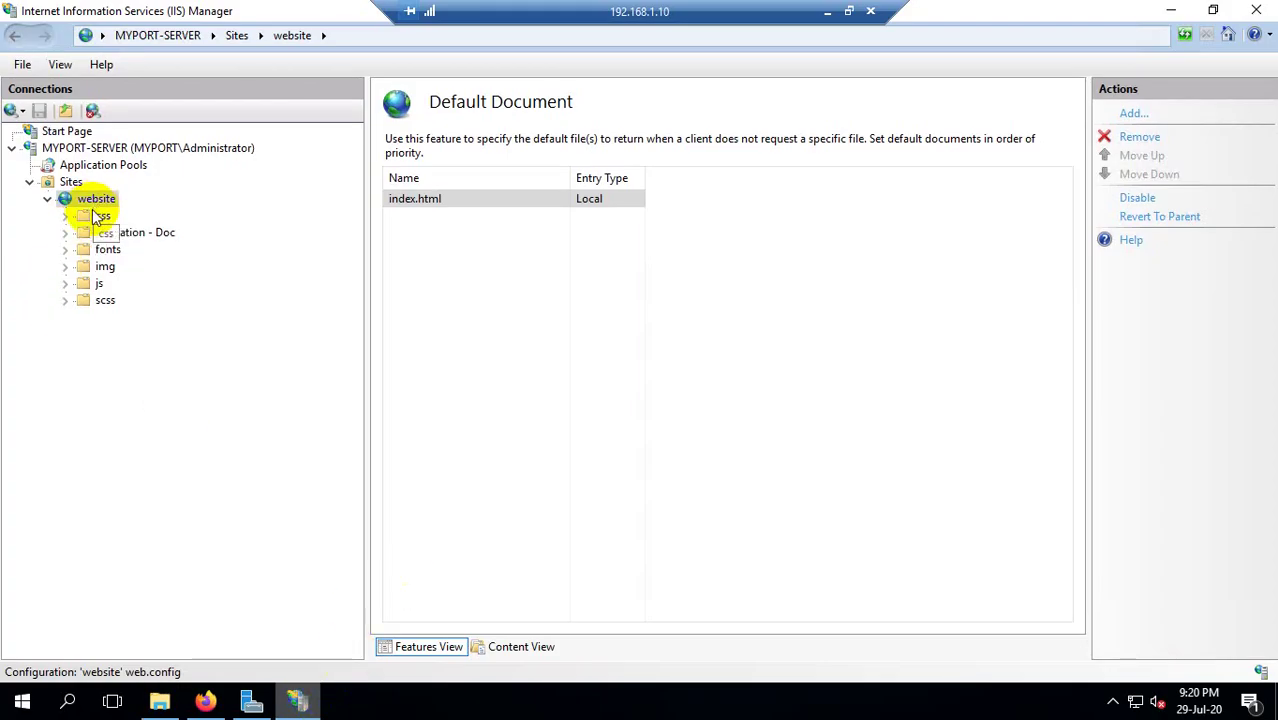
left_click(428, 200)
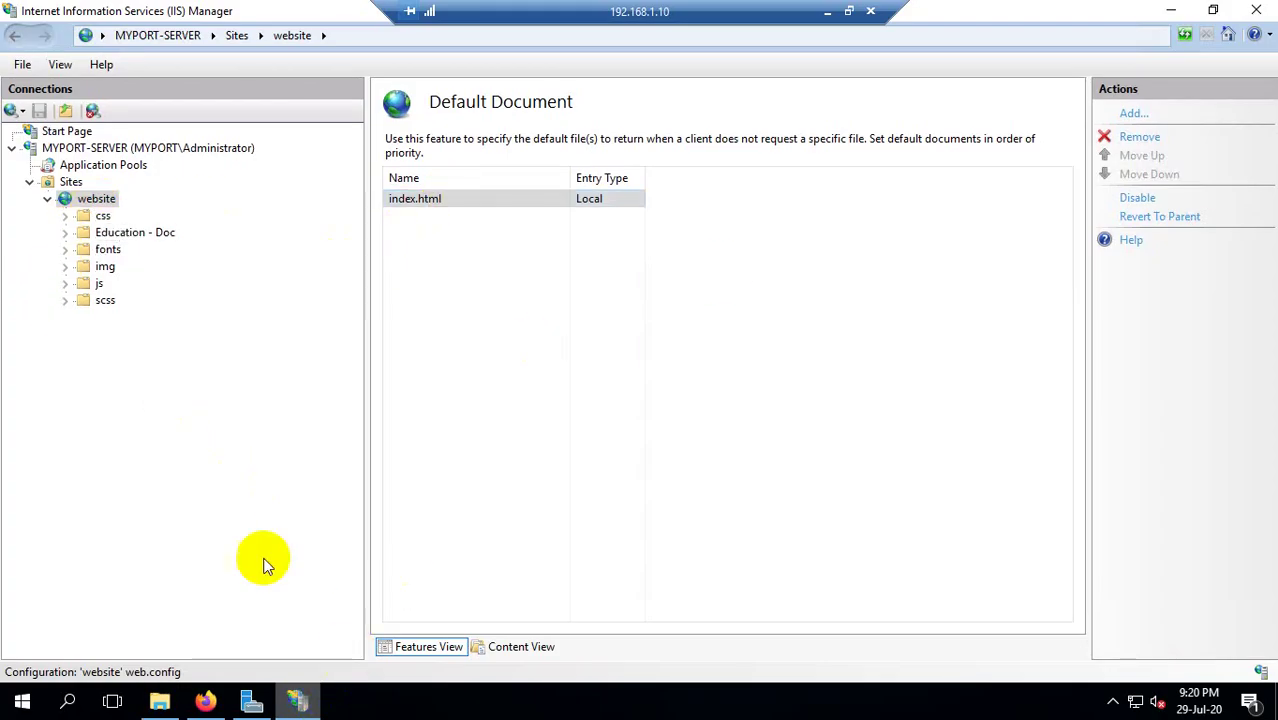
left_click(205, 700)
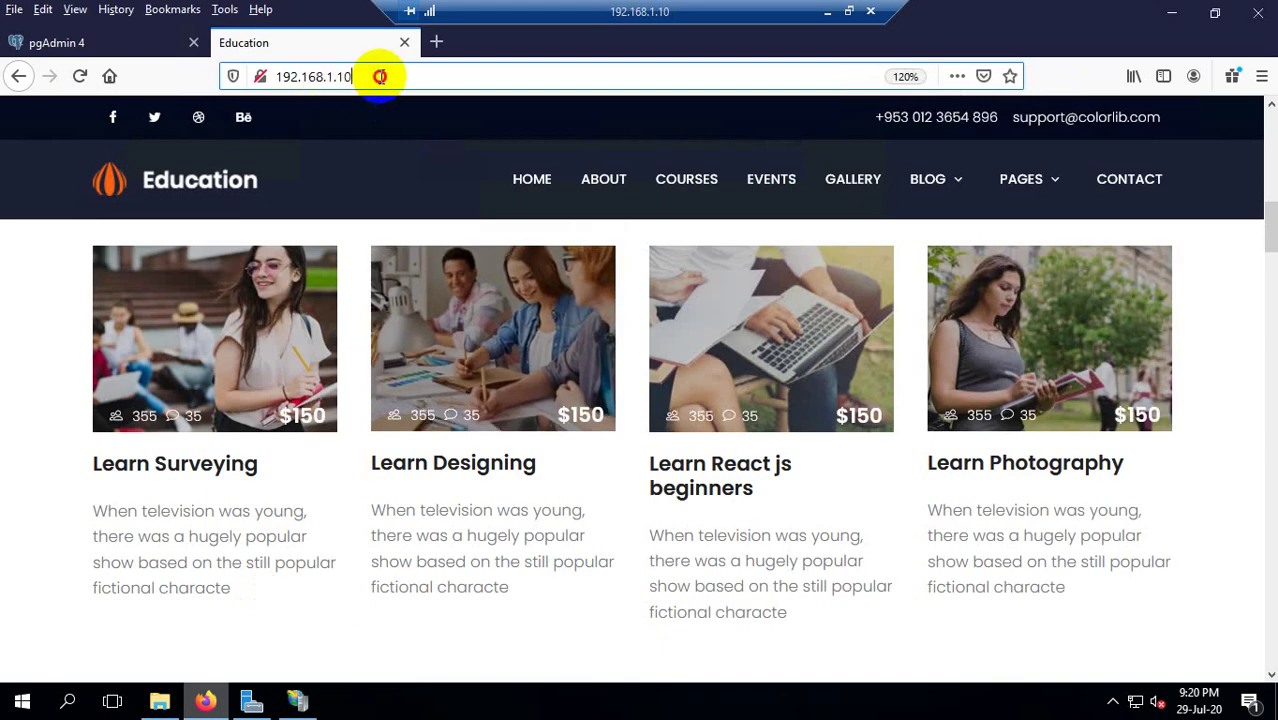
Open and close an empty tab, then scroll the Education page down and back up.
left_click(380, 76)
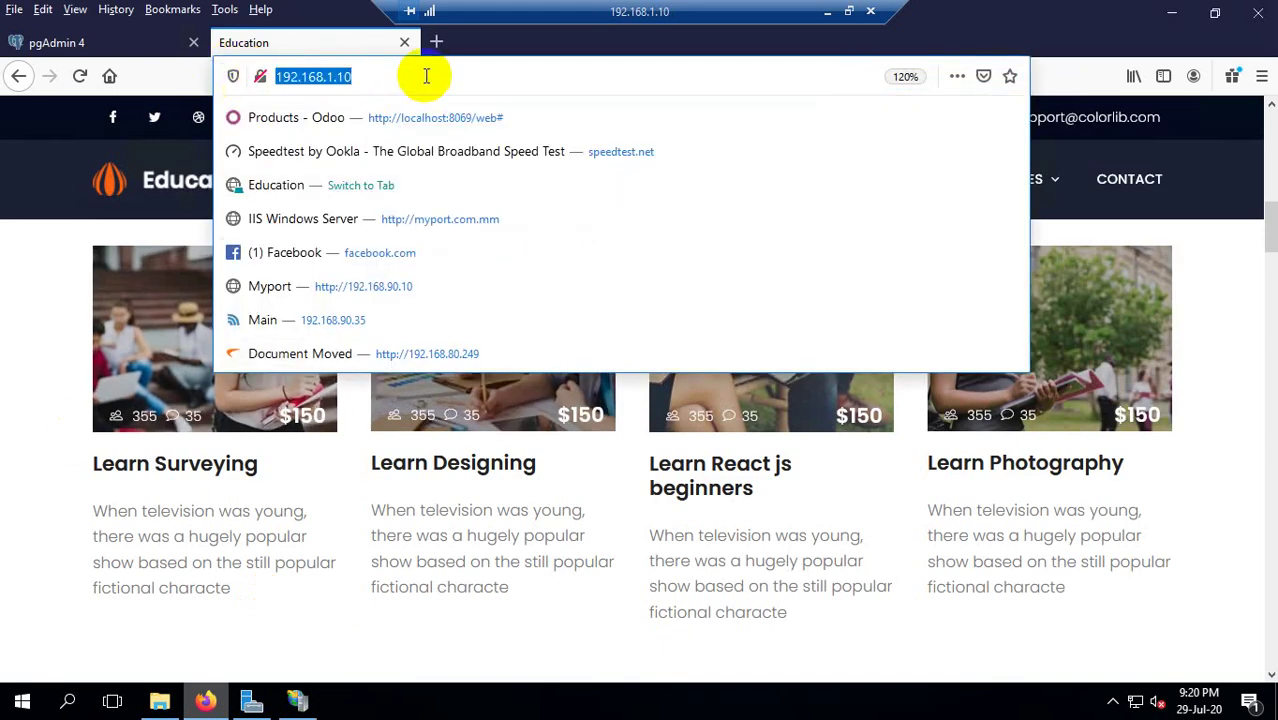
left_click(436, 42)
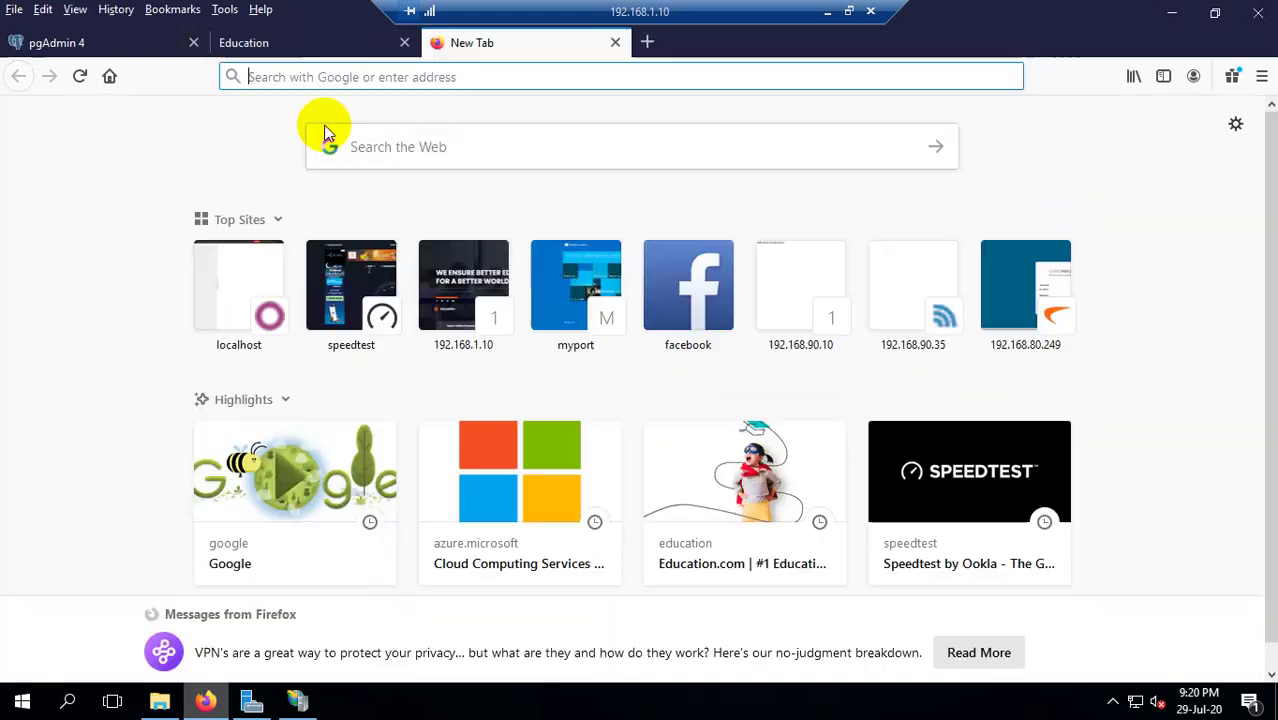
left_click(322, 45)
left_click(614, 42)
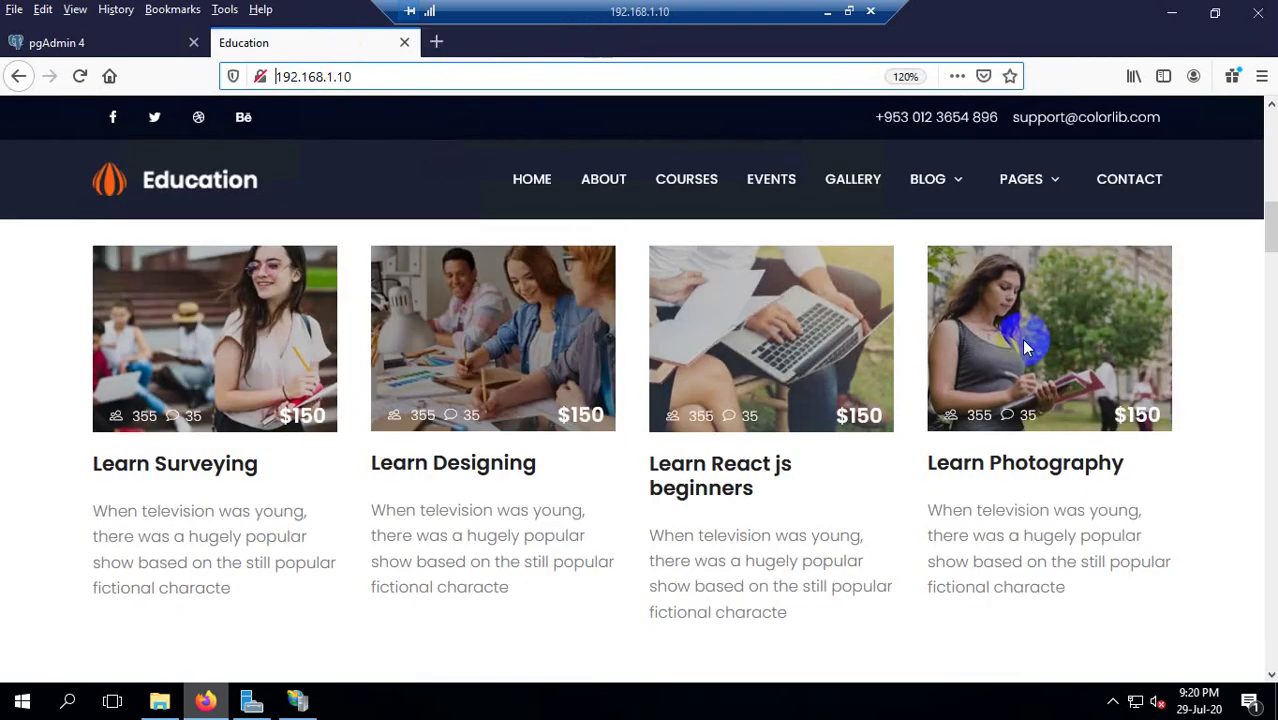
scroll(908, 425, "down", 5)
scroll(900, 410, "down", 15)
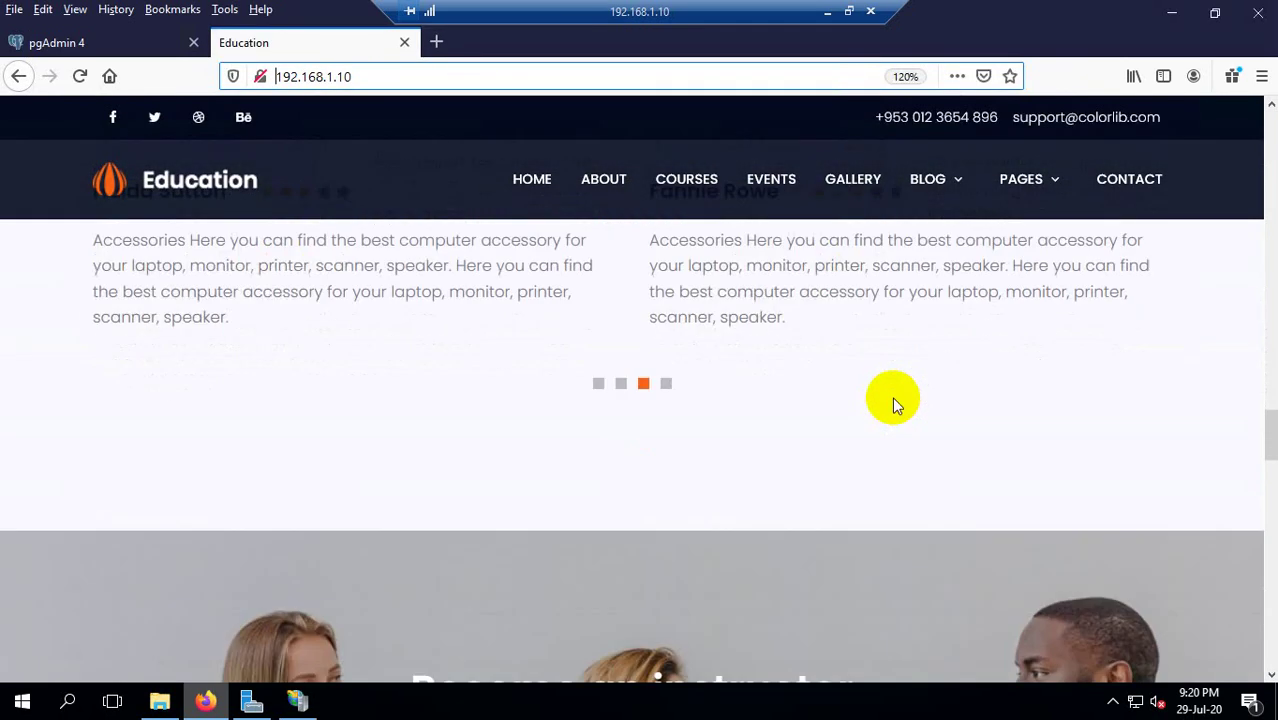
scroll(887, 380, "down", 10)
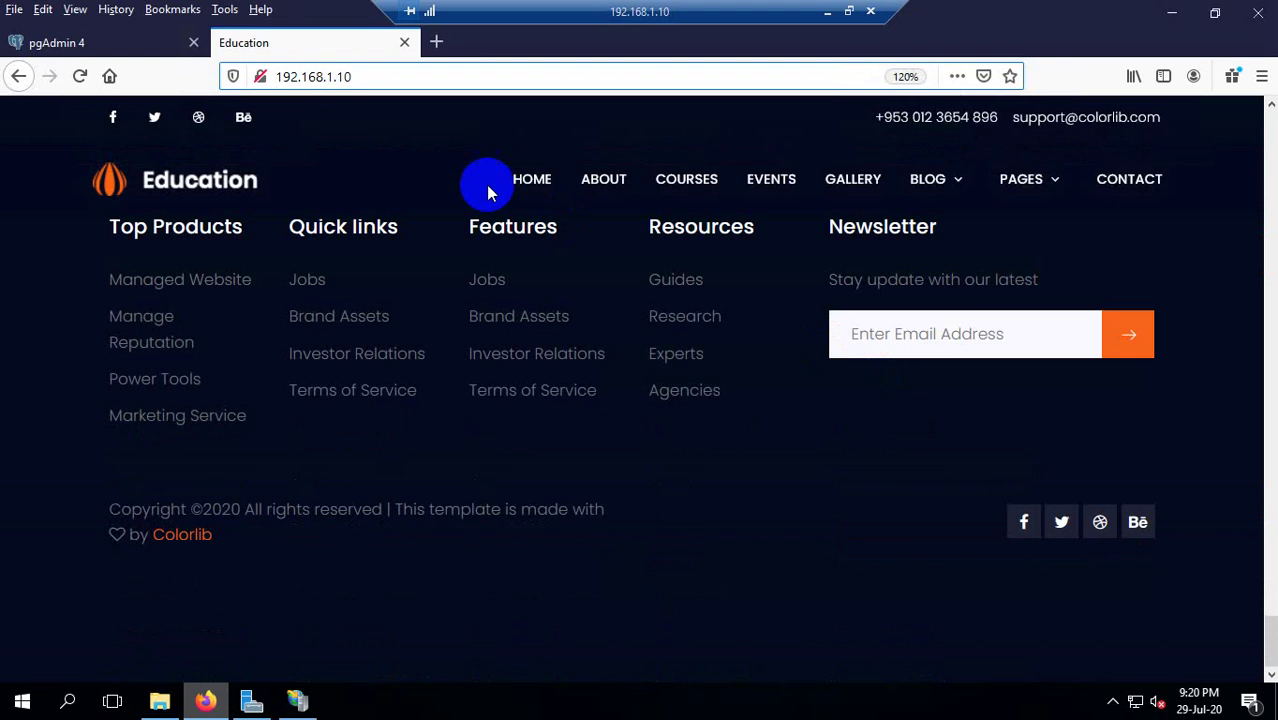
scroll(486, 185, "up", 10)
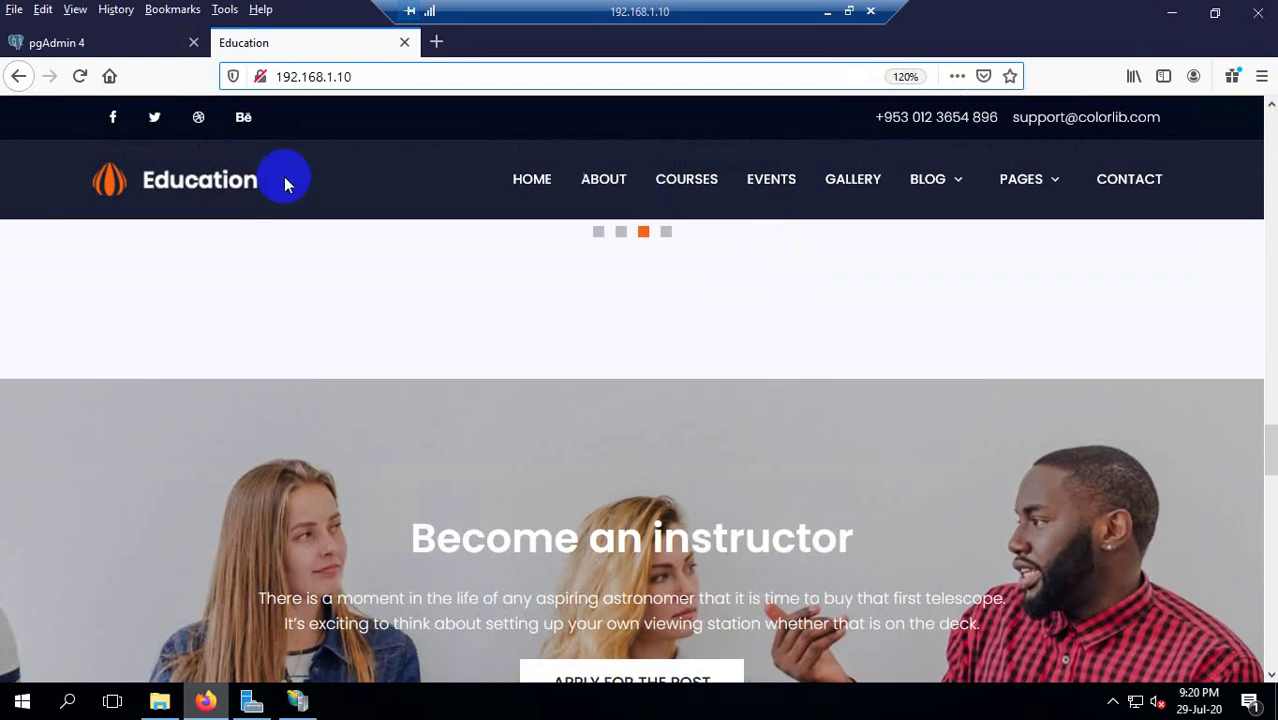
scroll(529, 370, "up", 15)
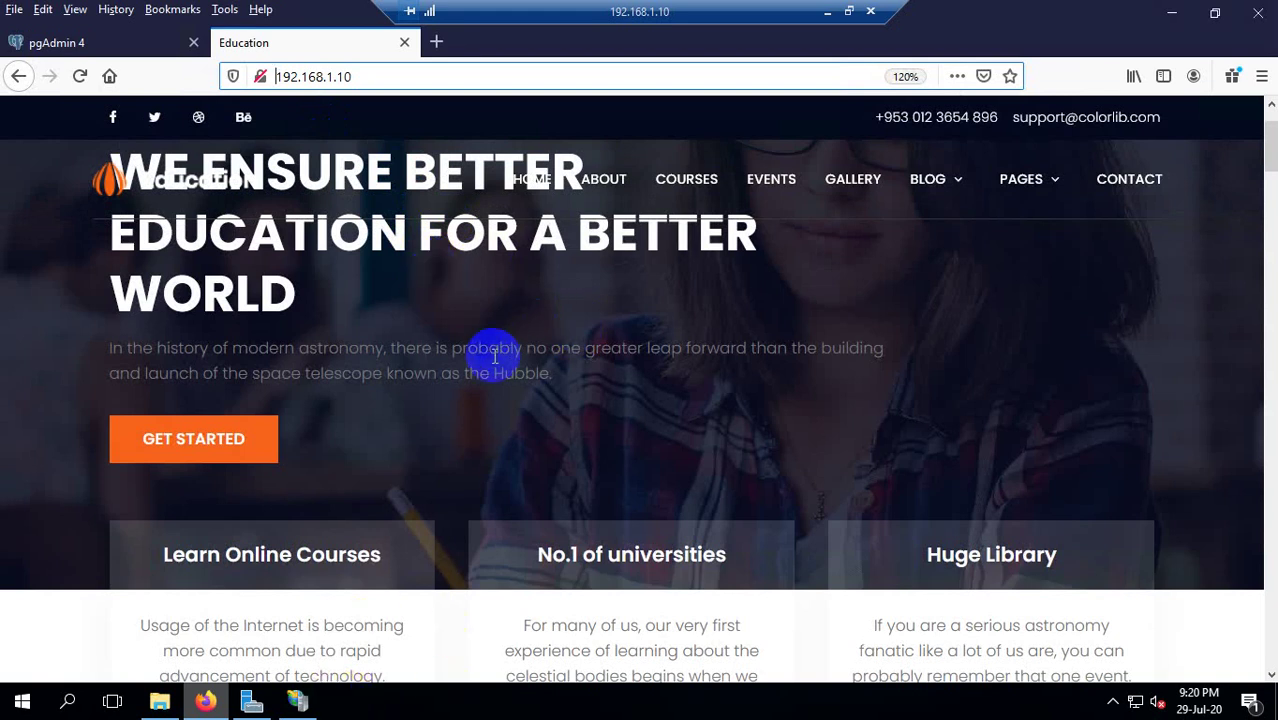
Open a new empty tab beside the Education tab, then cycle through IIS Manager, Server Manager and Firefox.
left_click(440, 42)
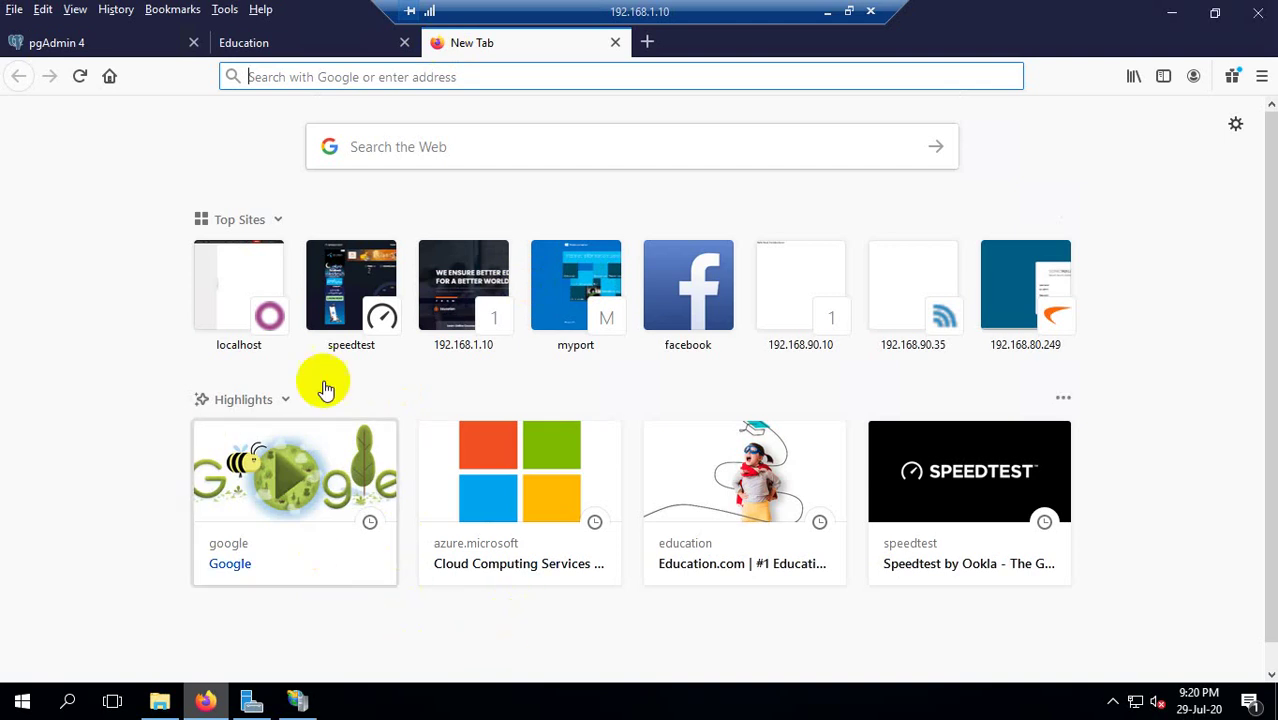
left_click(352, 46)
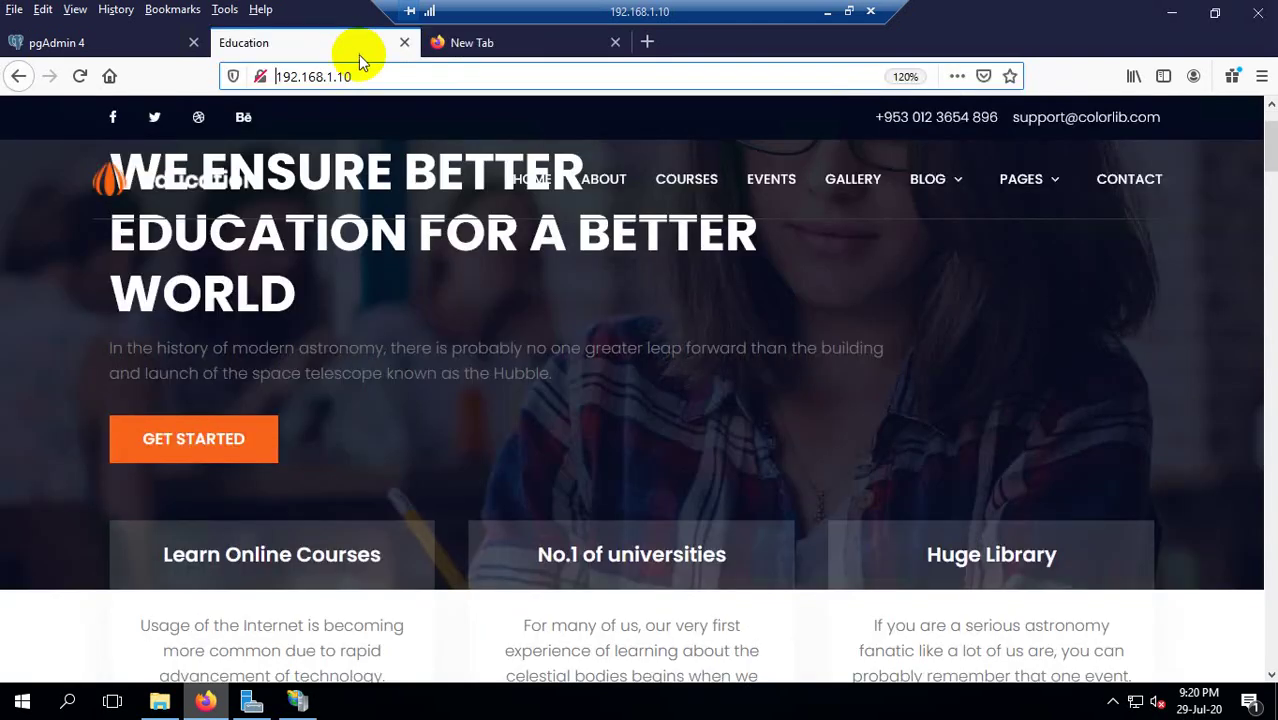
left_click(251, 700)
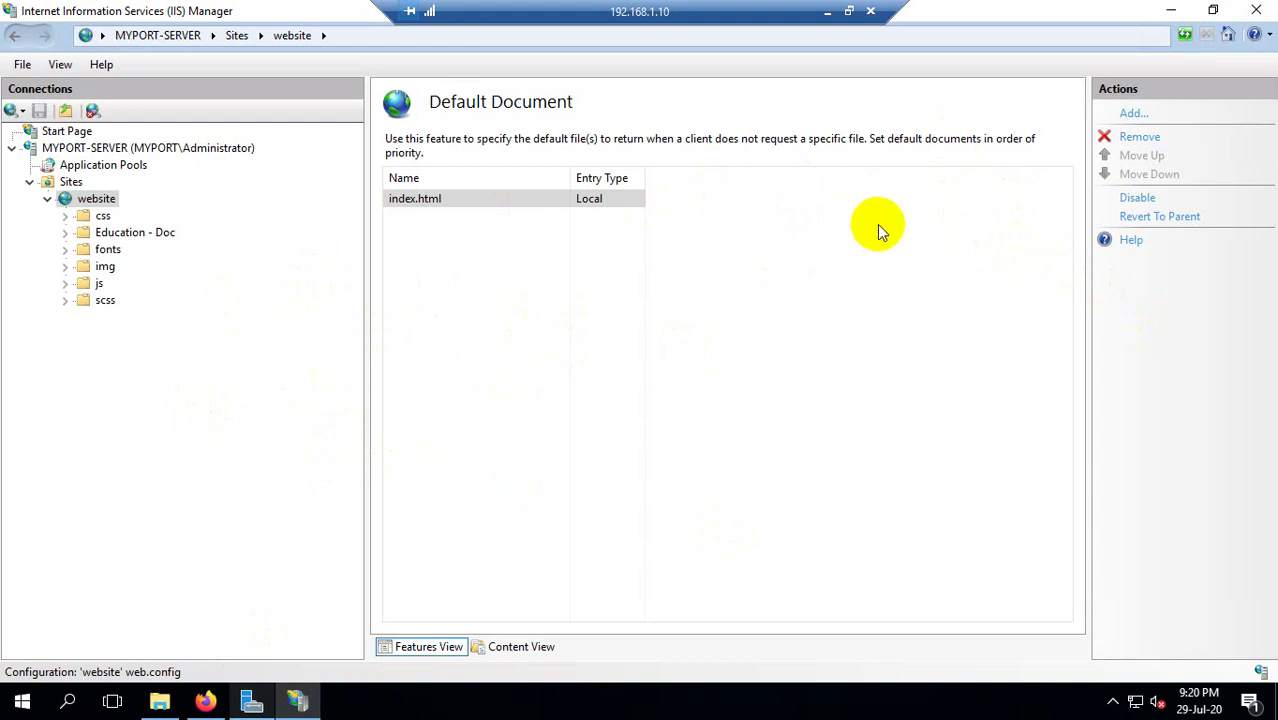
left_click(251, 700)
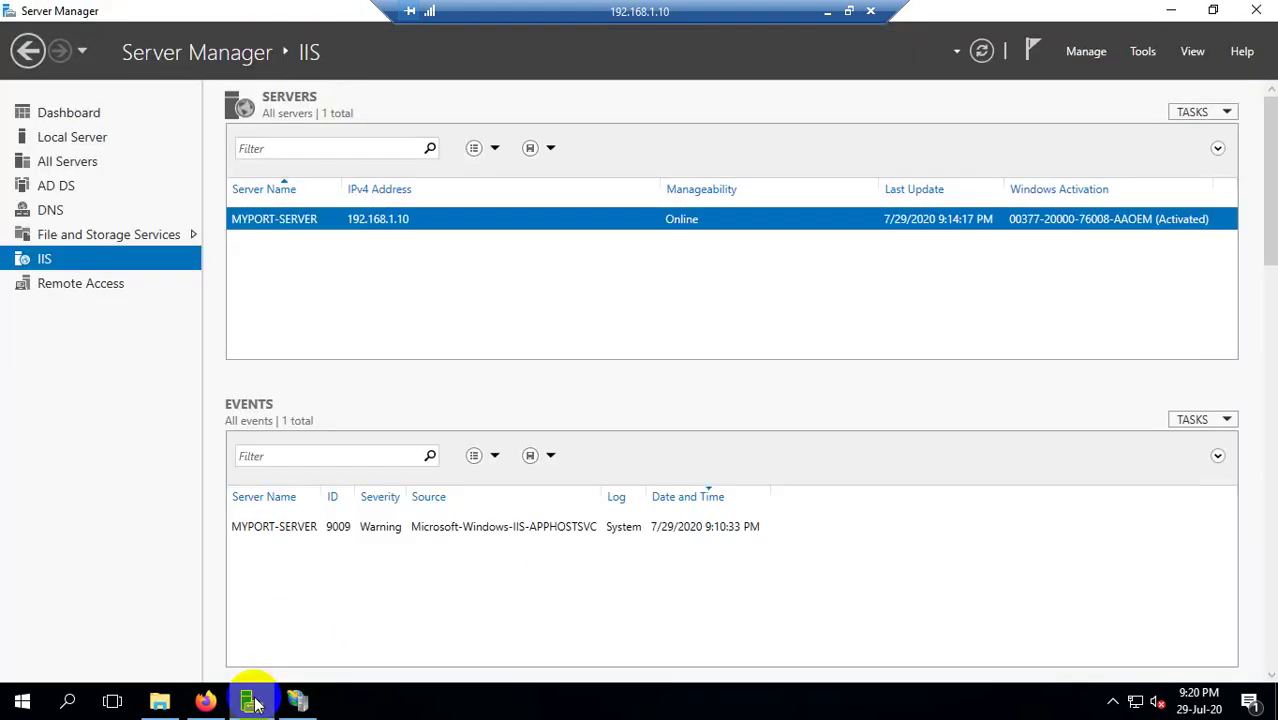
left_click(251, 700)
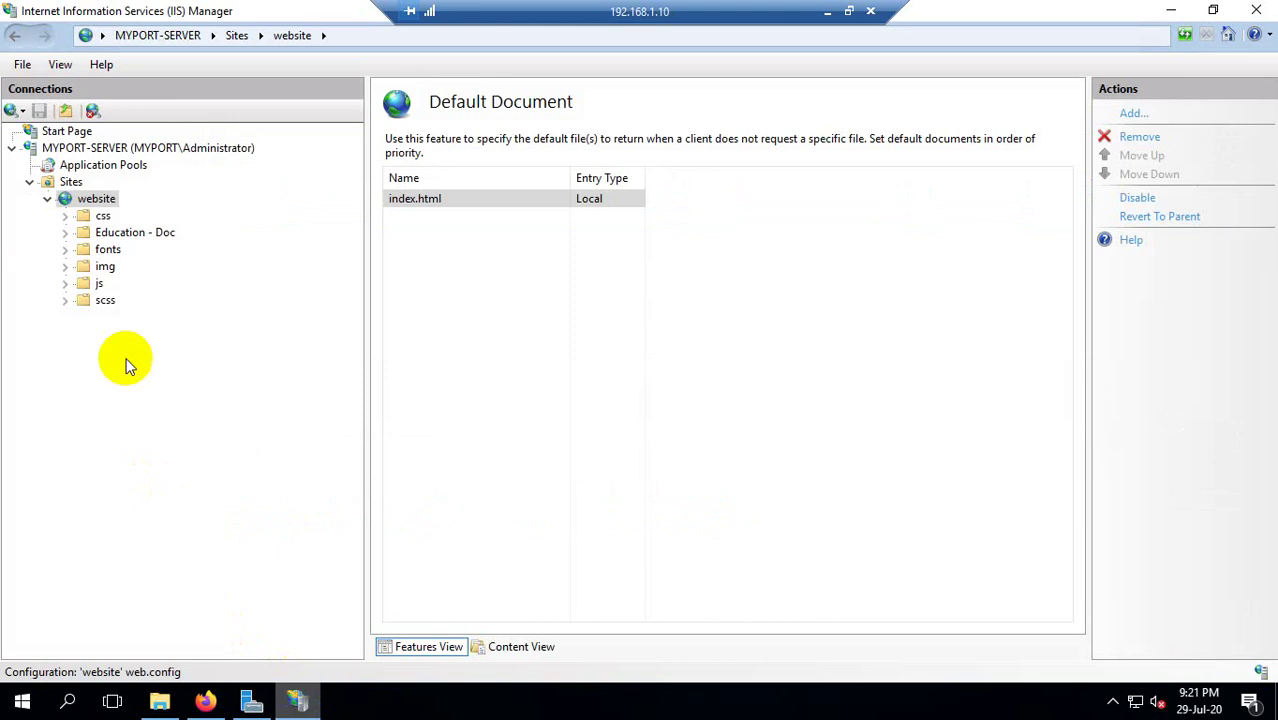
left_click(222, 702)
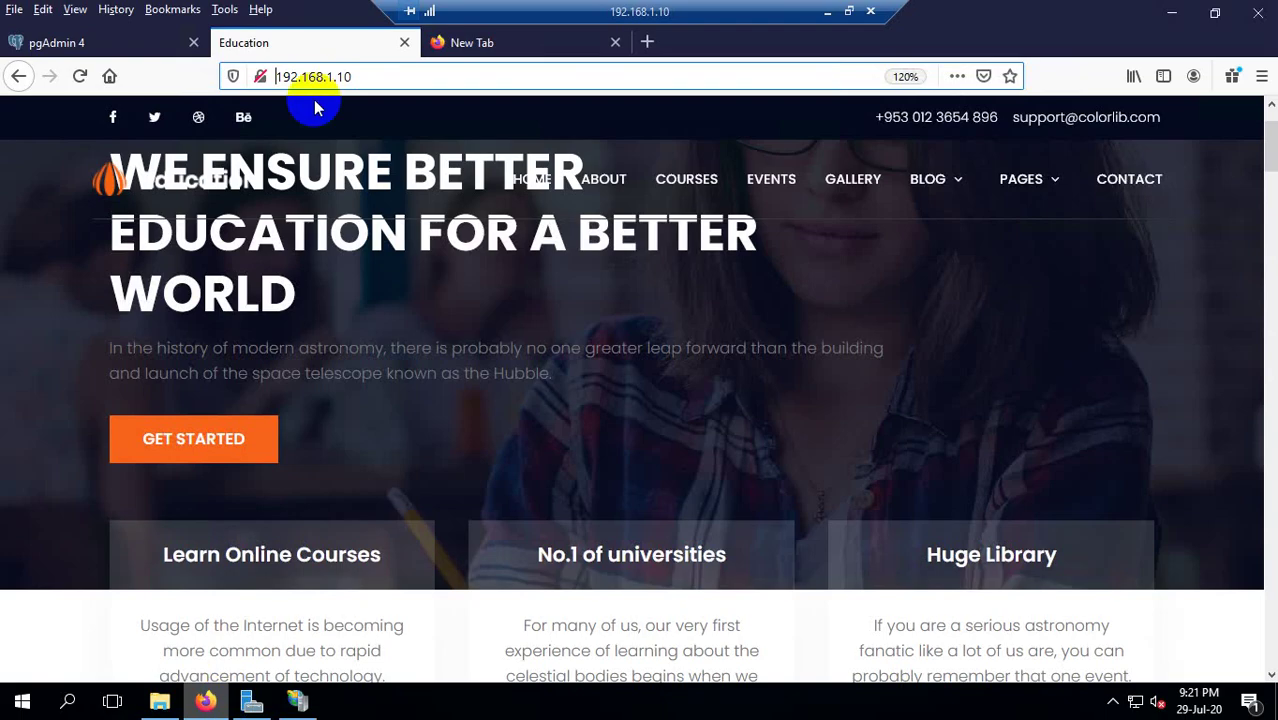
left_click(365, 77)
Close Firefox's empty tab, minimize all windows and launch Google Chrome from the desktop.
left_click(616, 43)
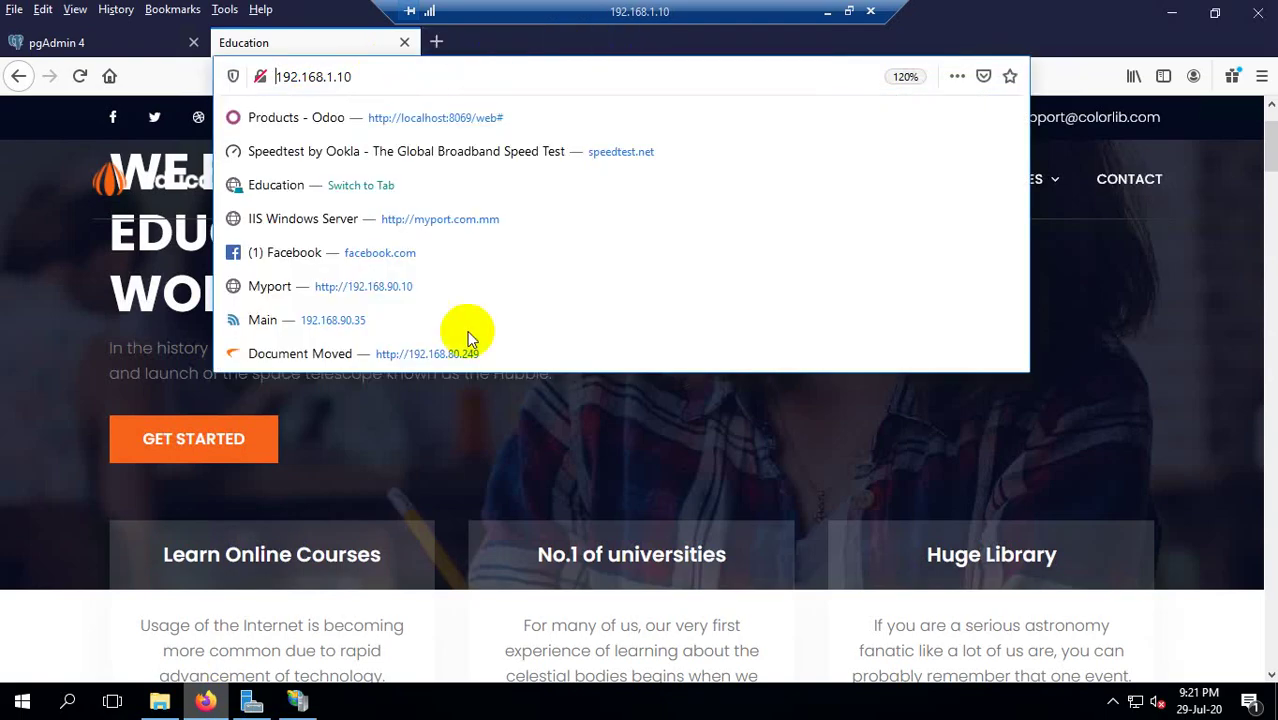
left_click(1178, 10)
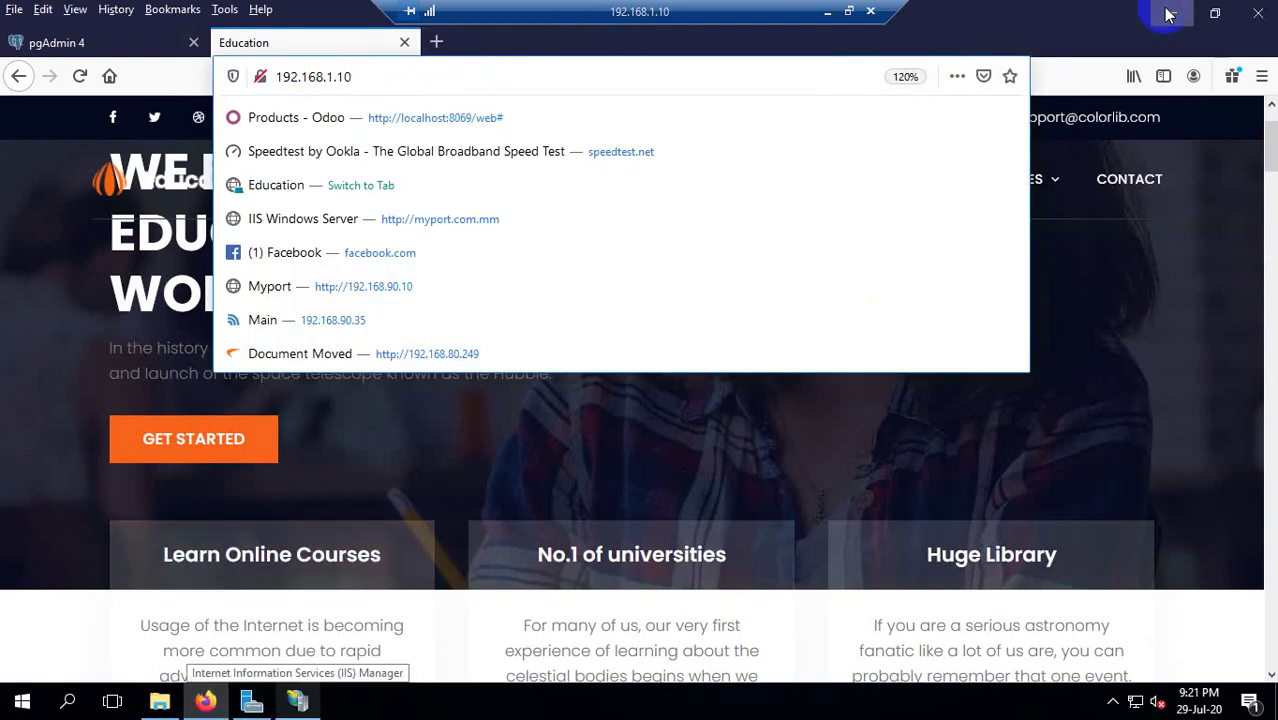
left_click(1172, 10)
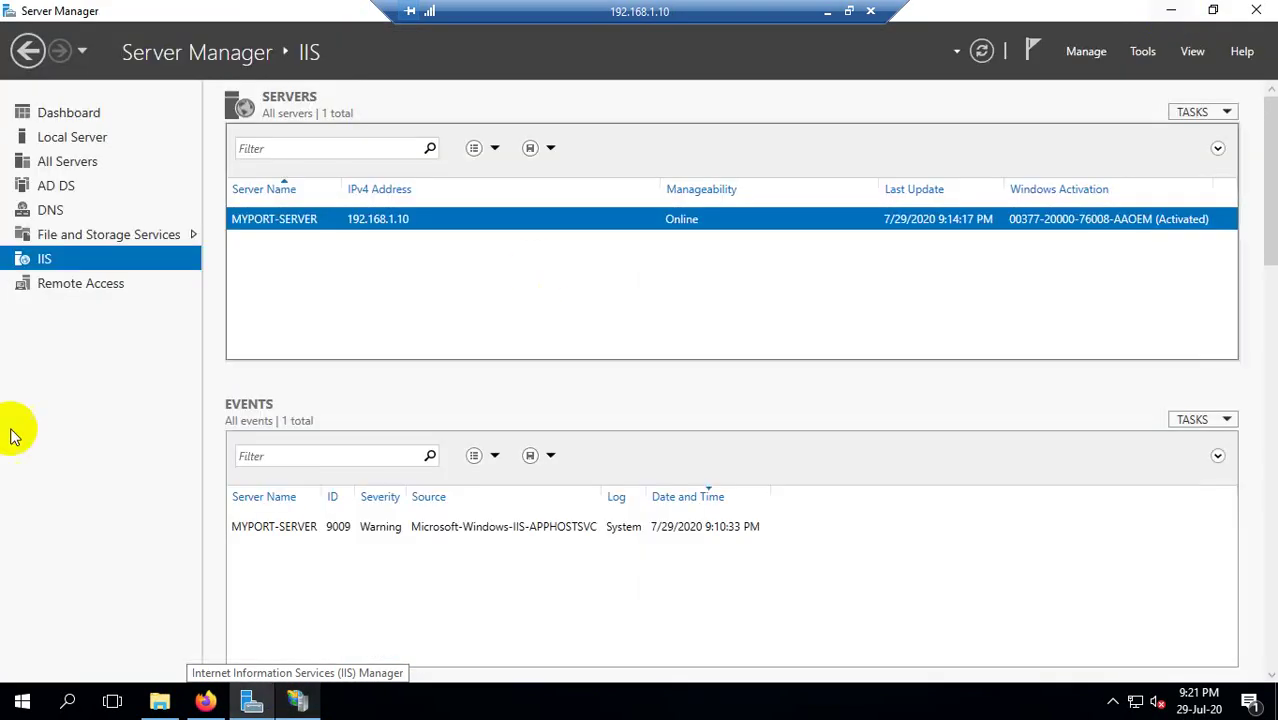
left_click(1170, 10)
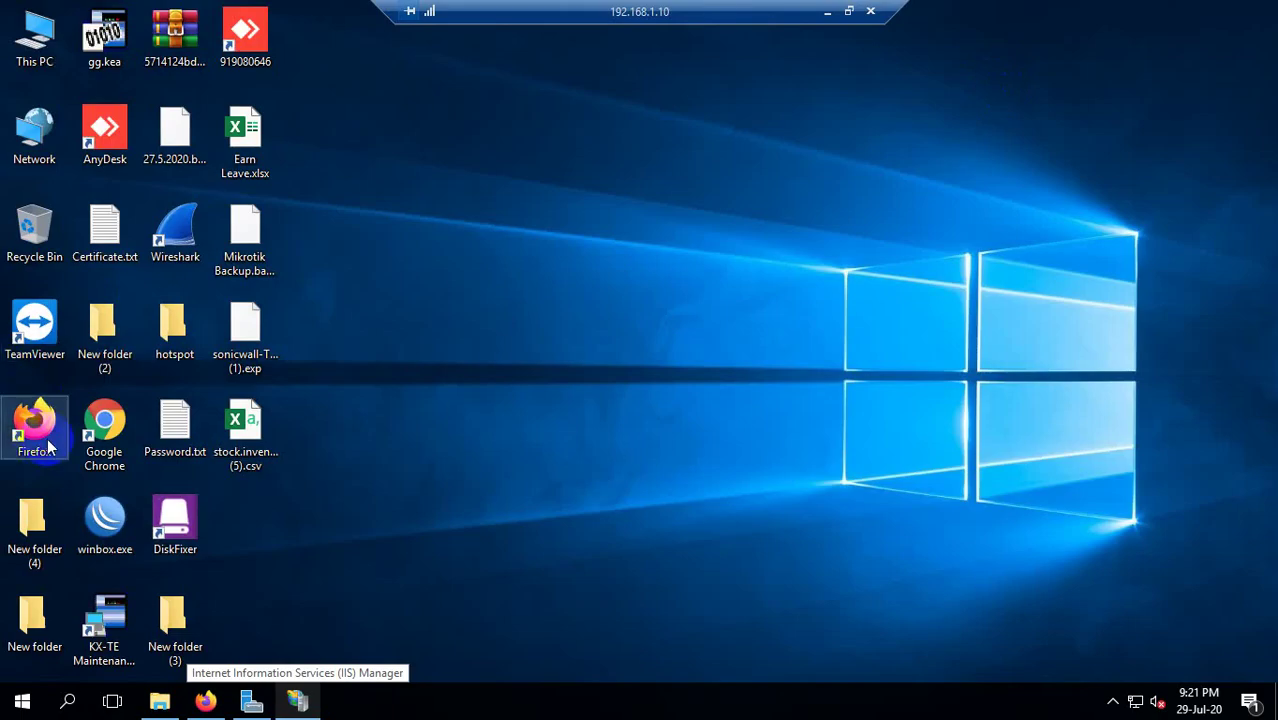
double_click(104, 430)
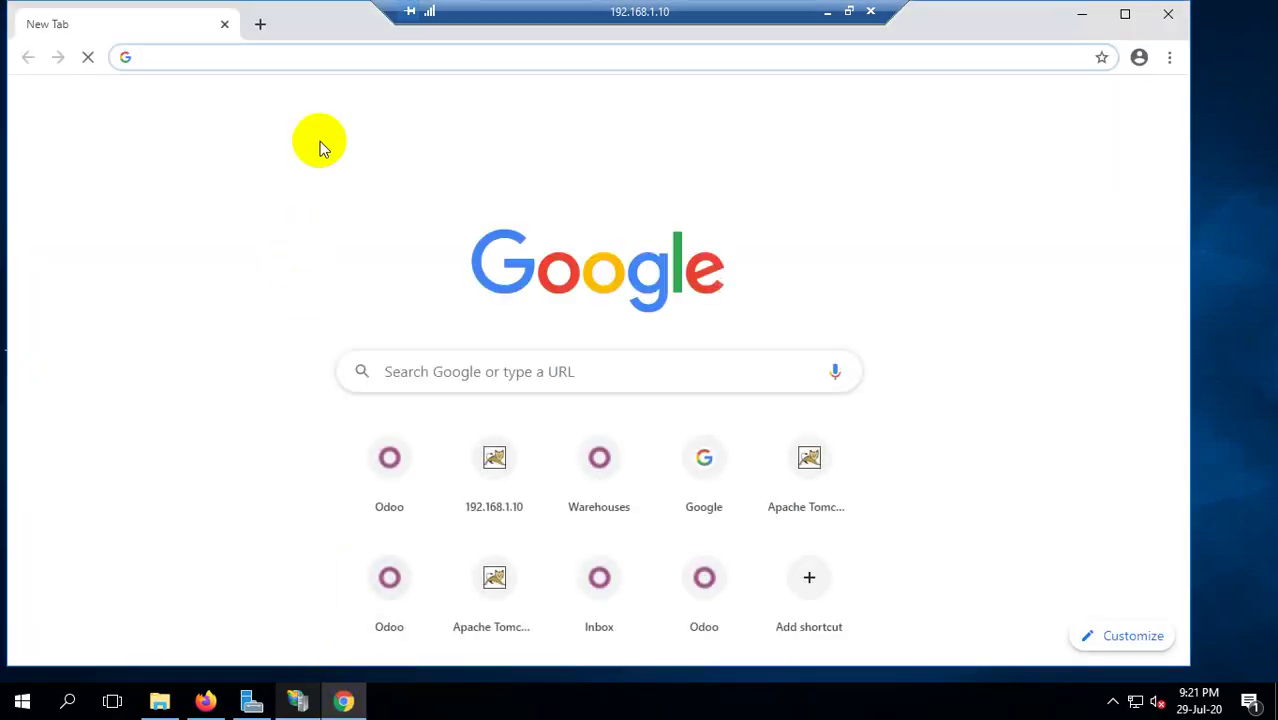
Load 192.168.90.10 on port 80 in Chrome and maximize the window.
type("192")
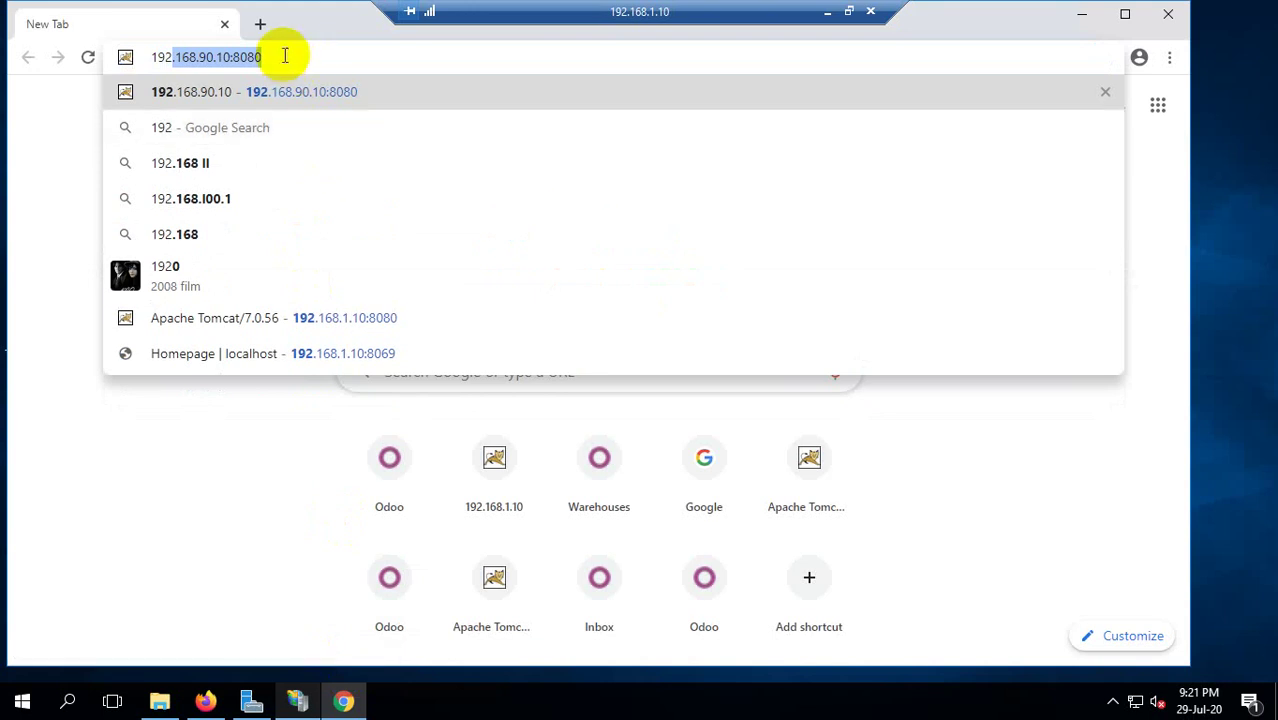
left_click(283, 55)
key("BackSpace")
key("BackSpace")
key("BackSpace")
key("BackSpace")
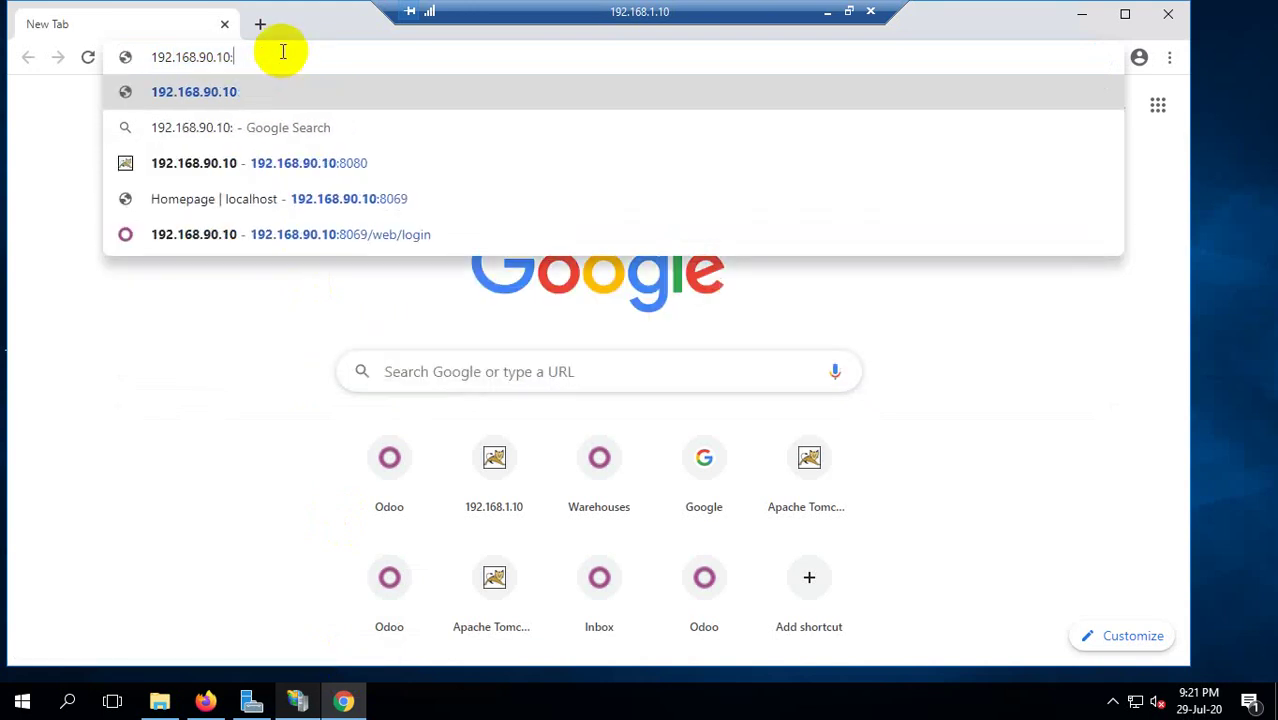
type("80")
key("Delete")
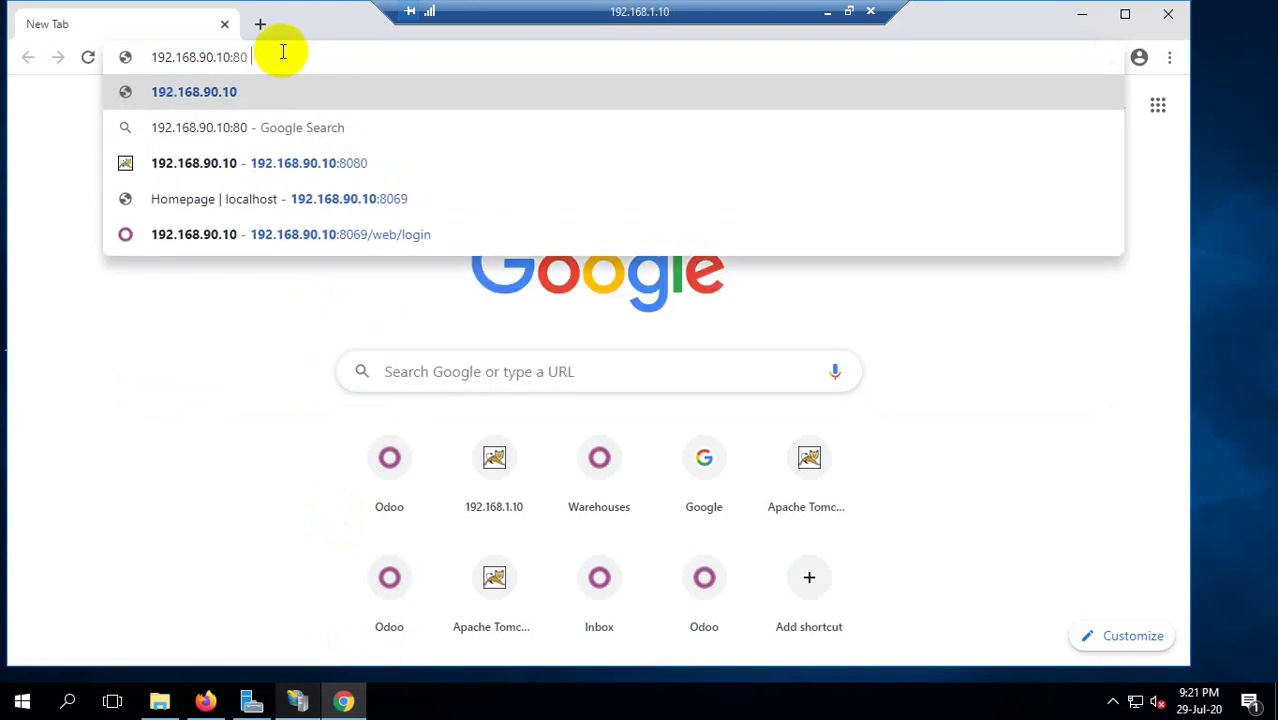
key("Return")
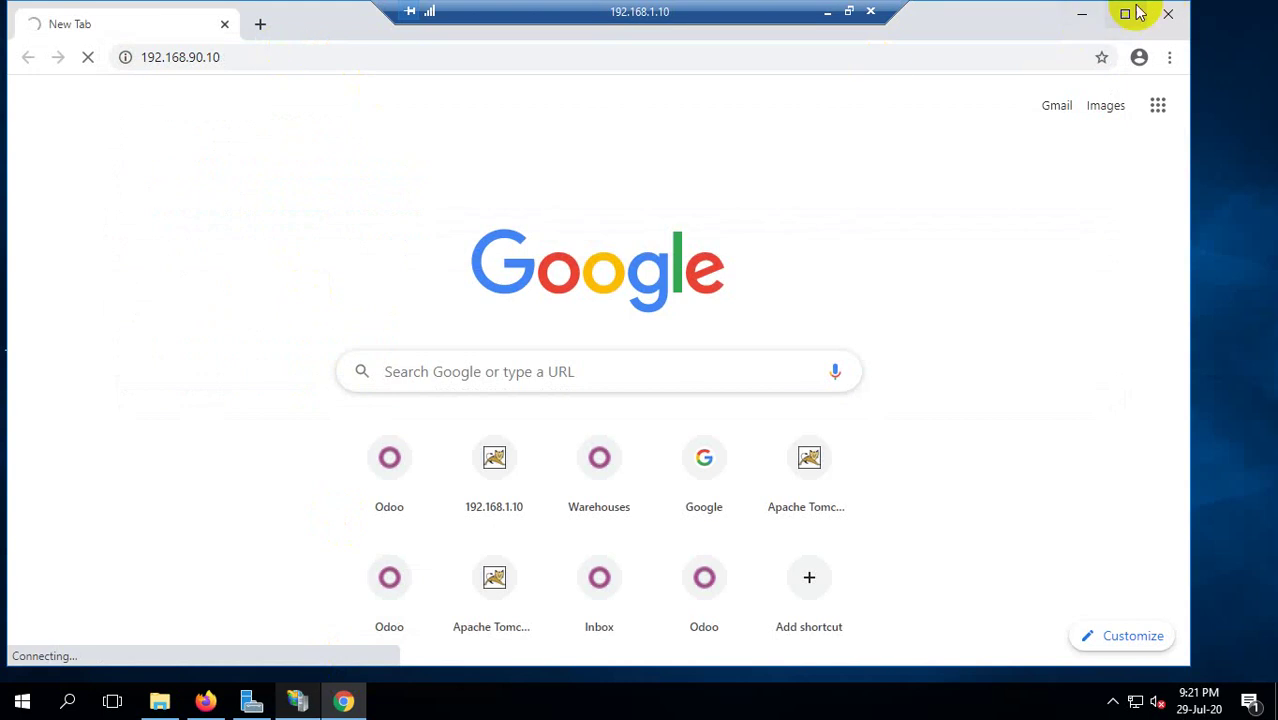
left_click(1125, 14)
Start correcting the Chrome address by deleting the 90 from its third part.
left_click(259, 48)
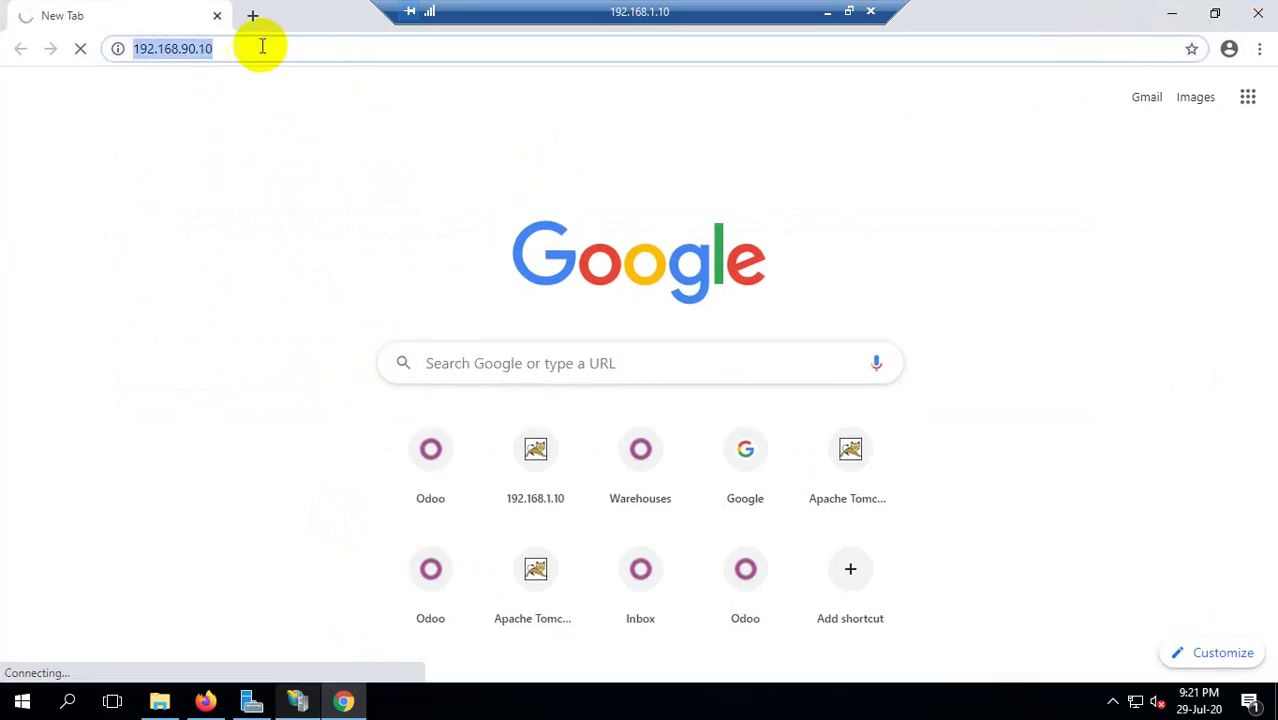
left_click(242, 49)
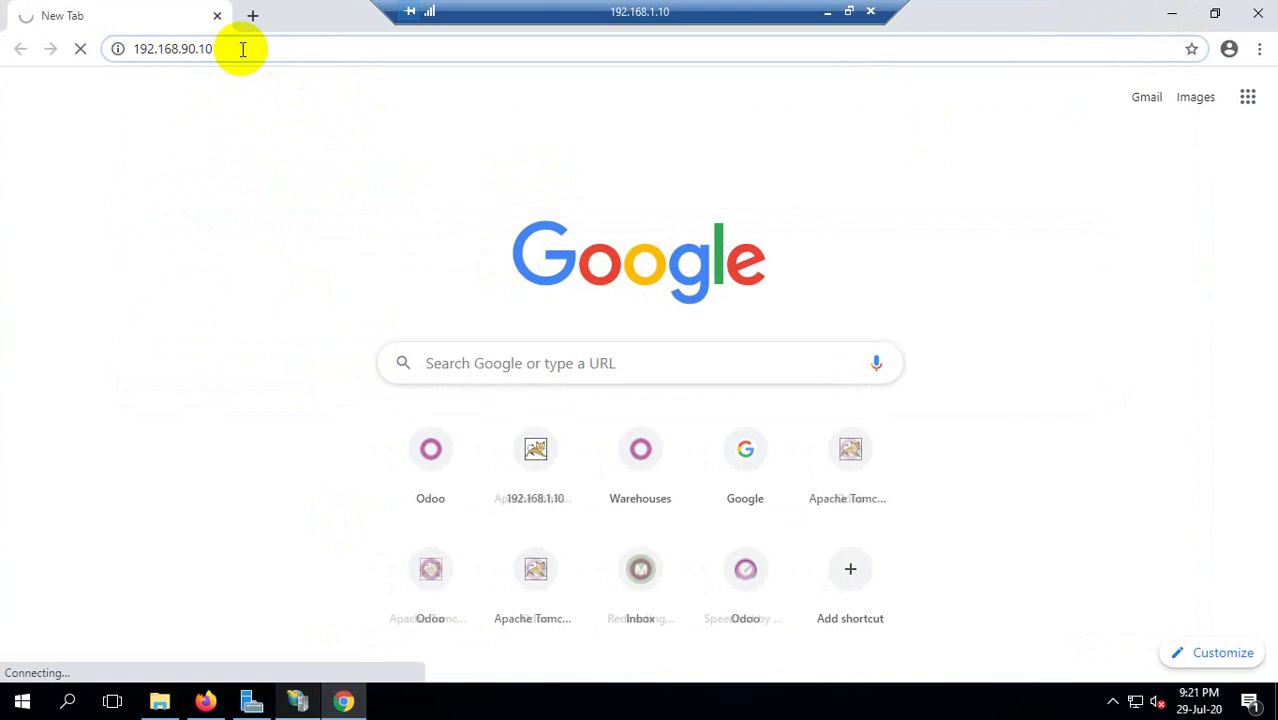
double_click(192, 50)
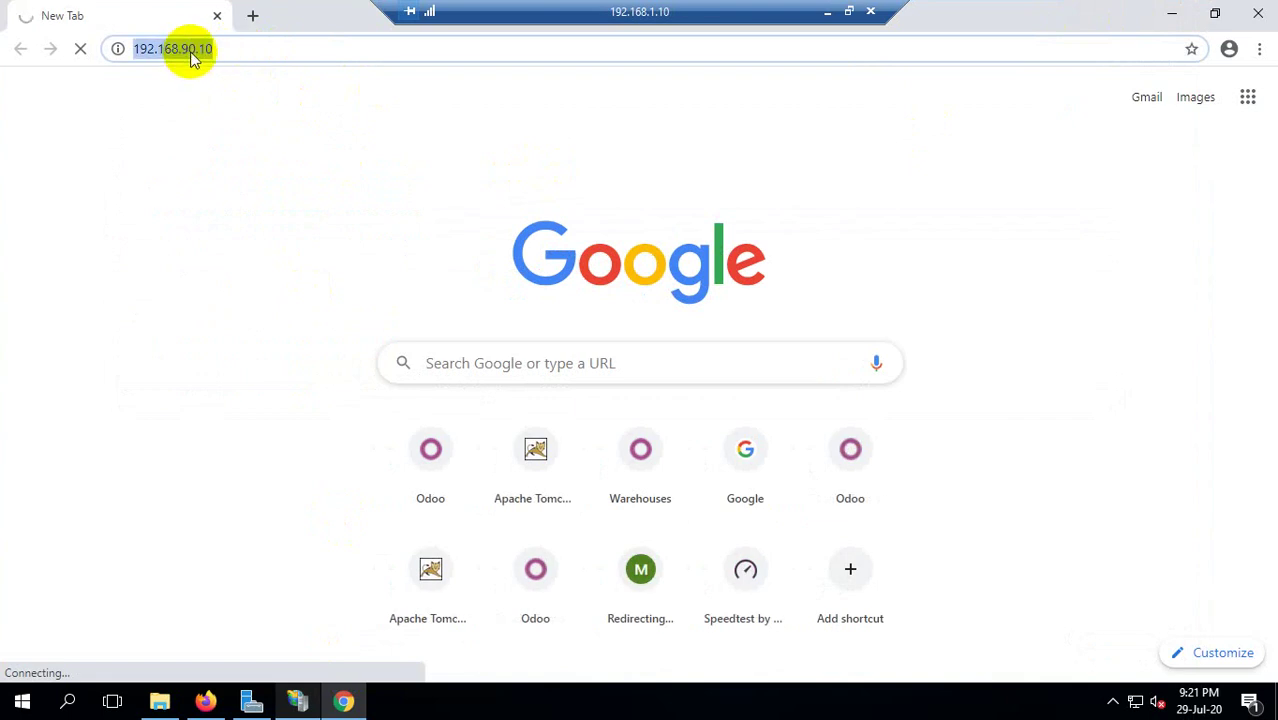
left_click(300, 702)
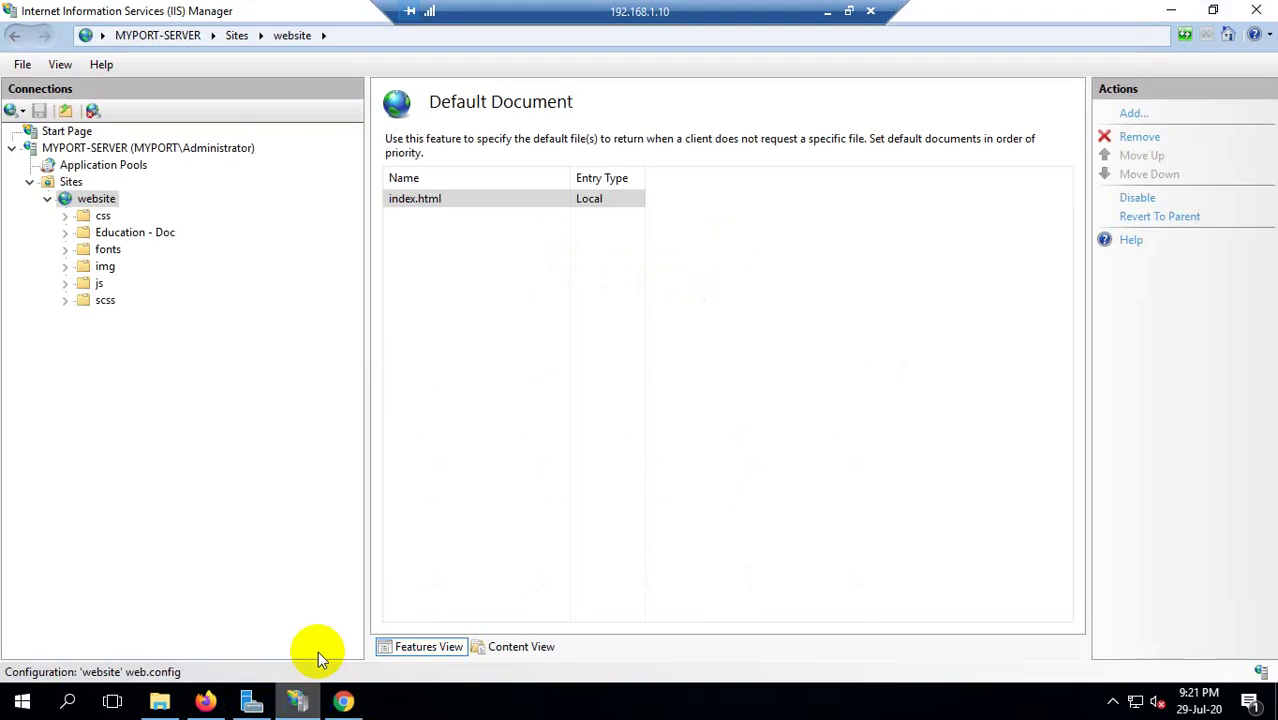
left_click(1165, 10)
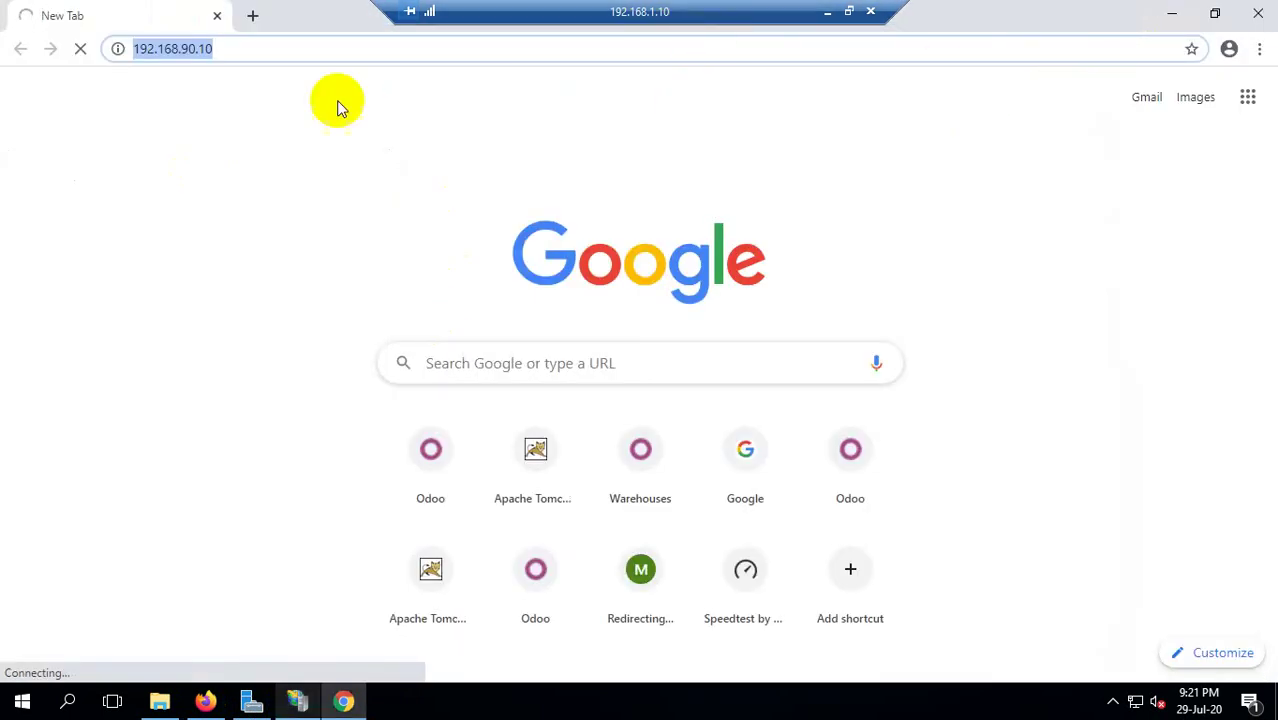
left_click(187, 48)
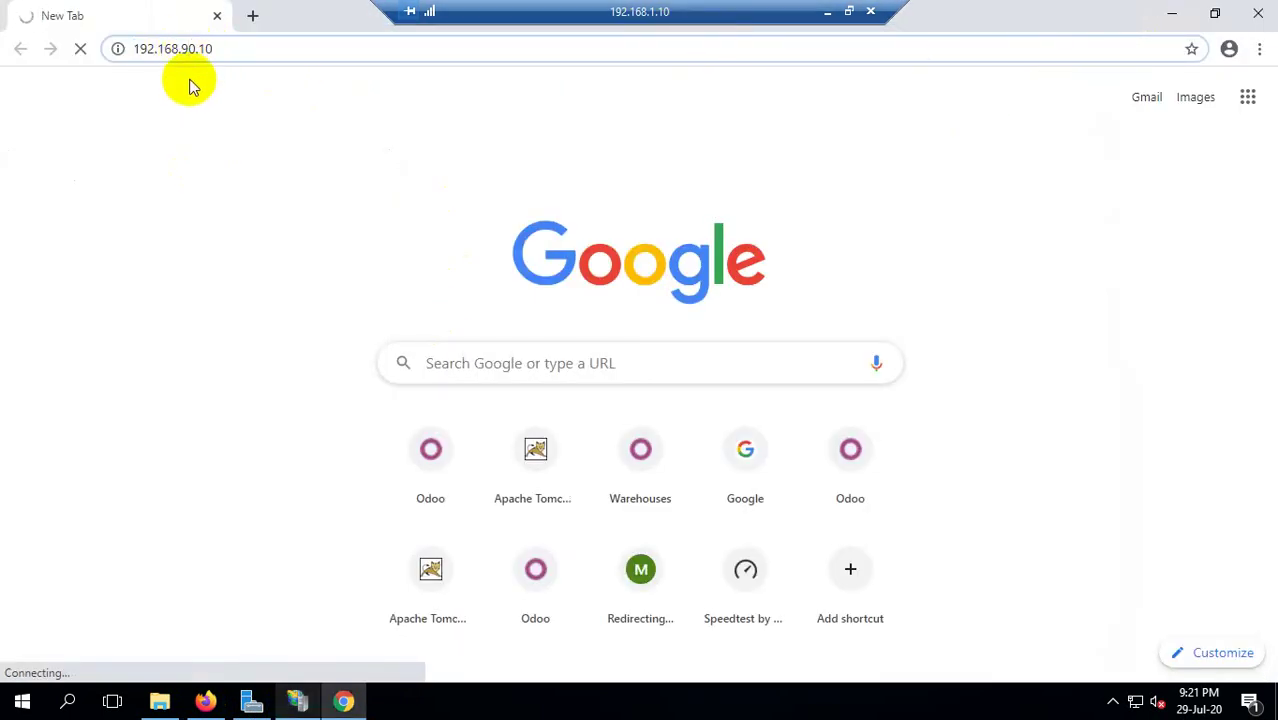
key("BackSpace")
key("Delete")
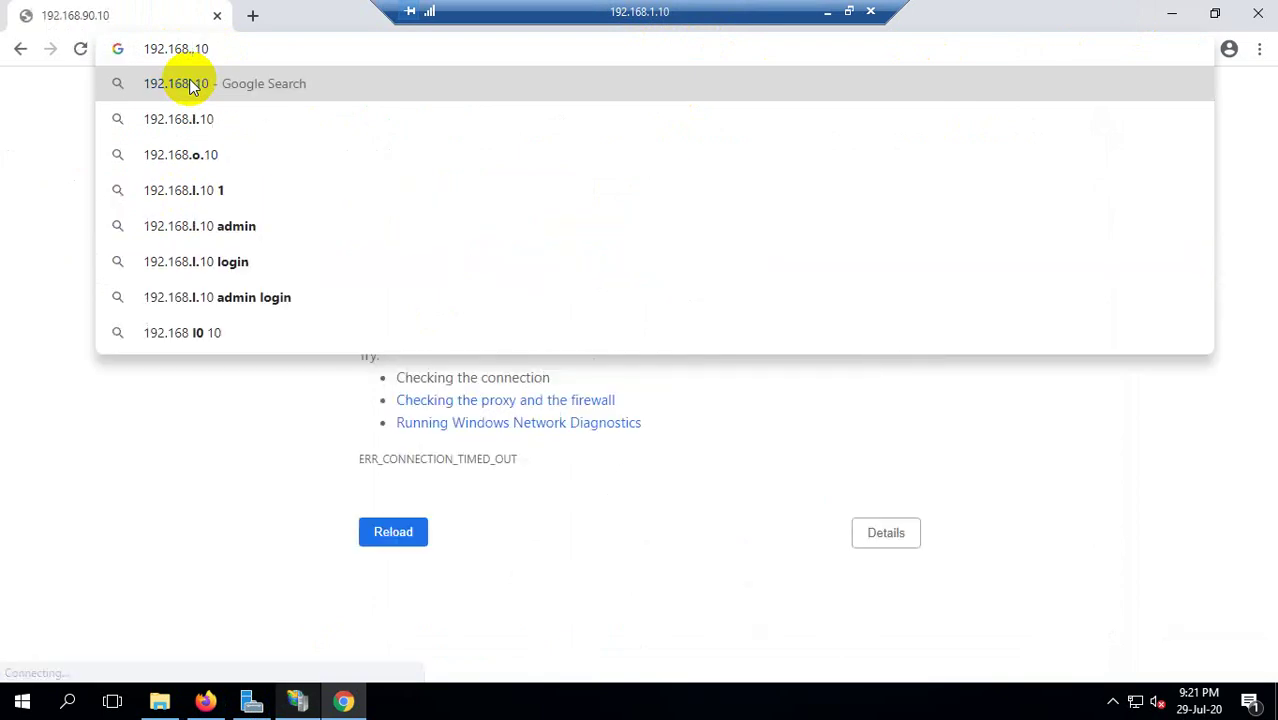
Load the Education site at 192.168.1.10 in Chrome and scroll through it.
type("1")
left_click(186, 84)
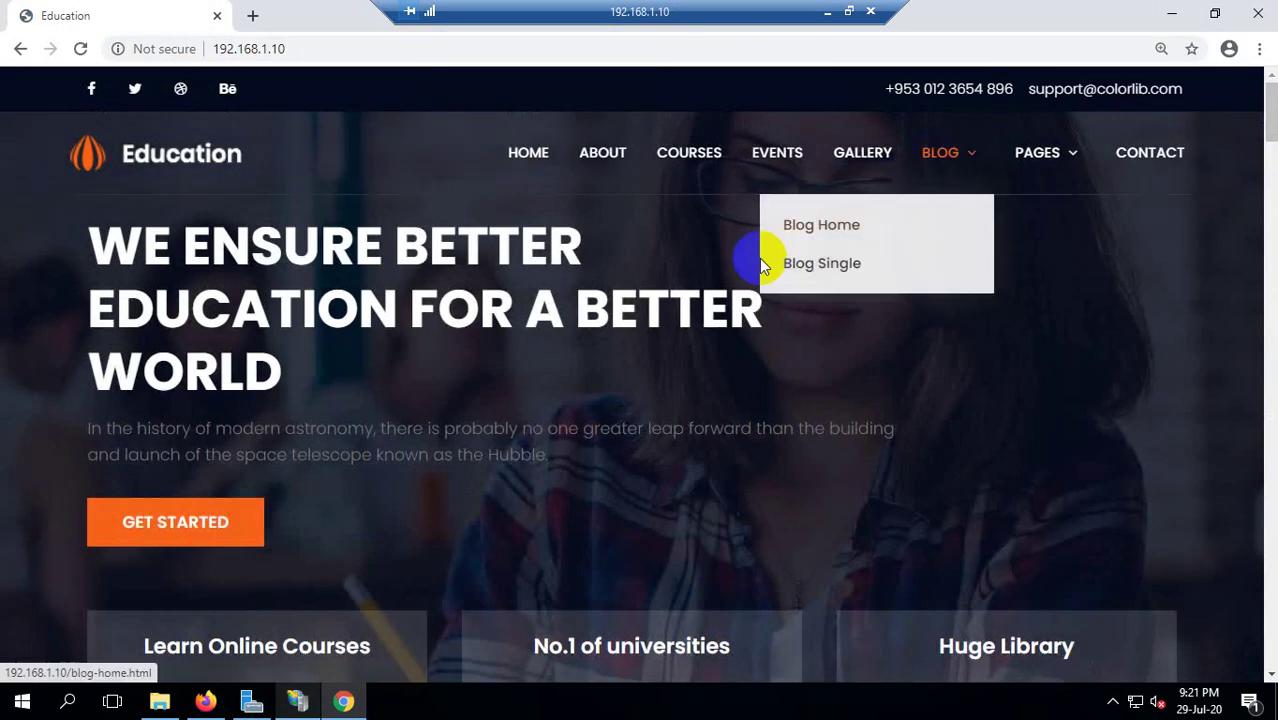
scroll(759, 262, "down", 7)
scroll(785, 360, "down", 15)
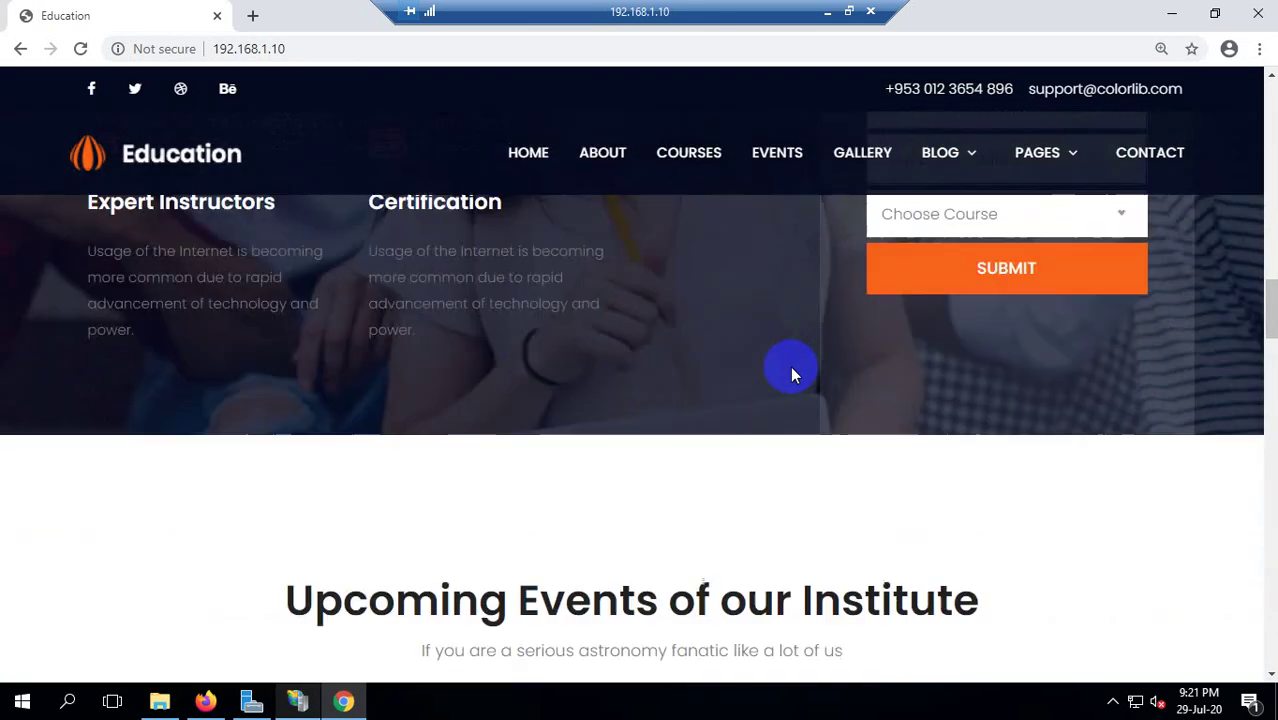
scroll(785, 360, "down", 15)
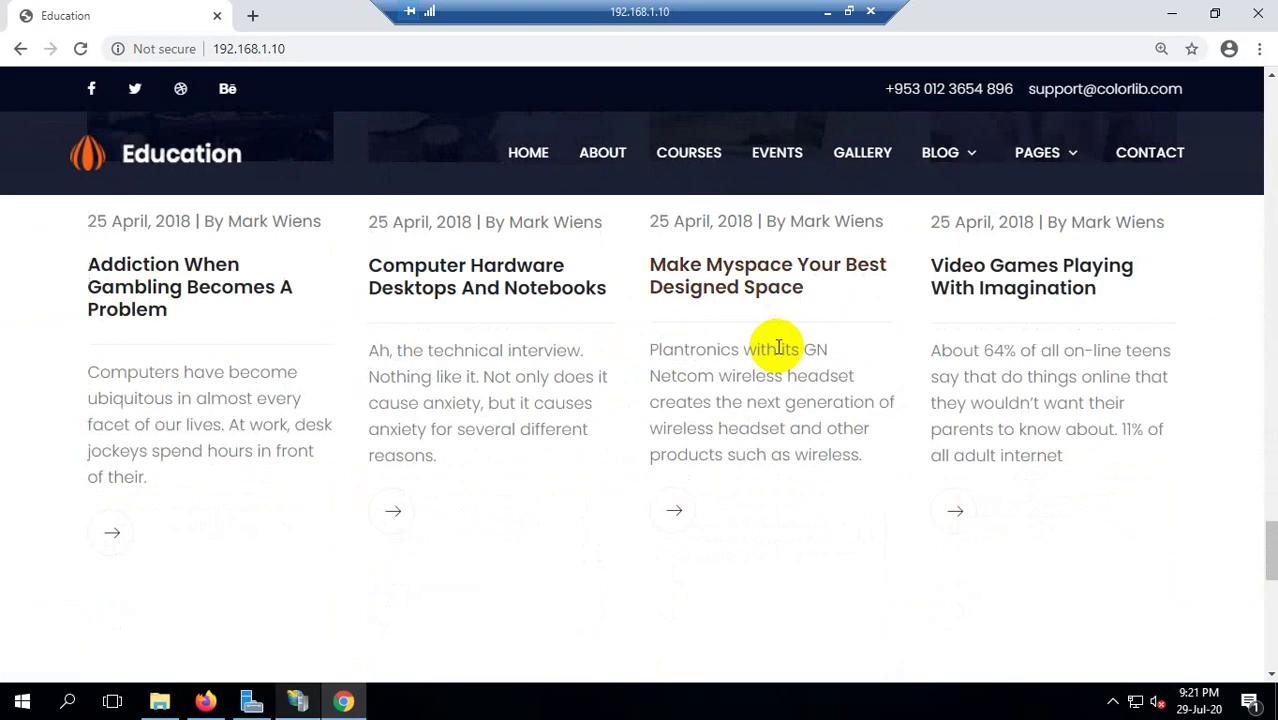
scroll(781, 372, "up", 20)
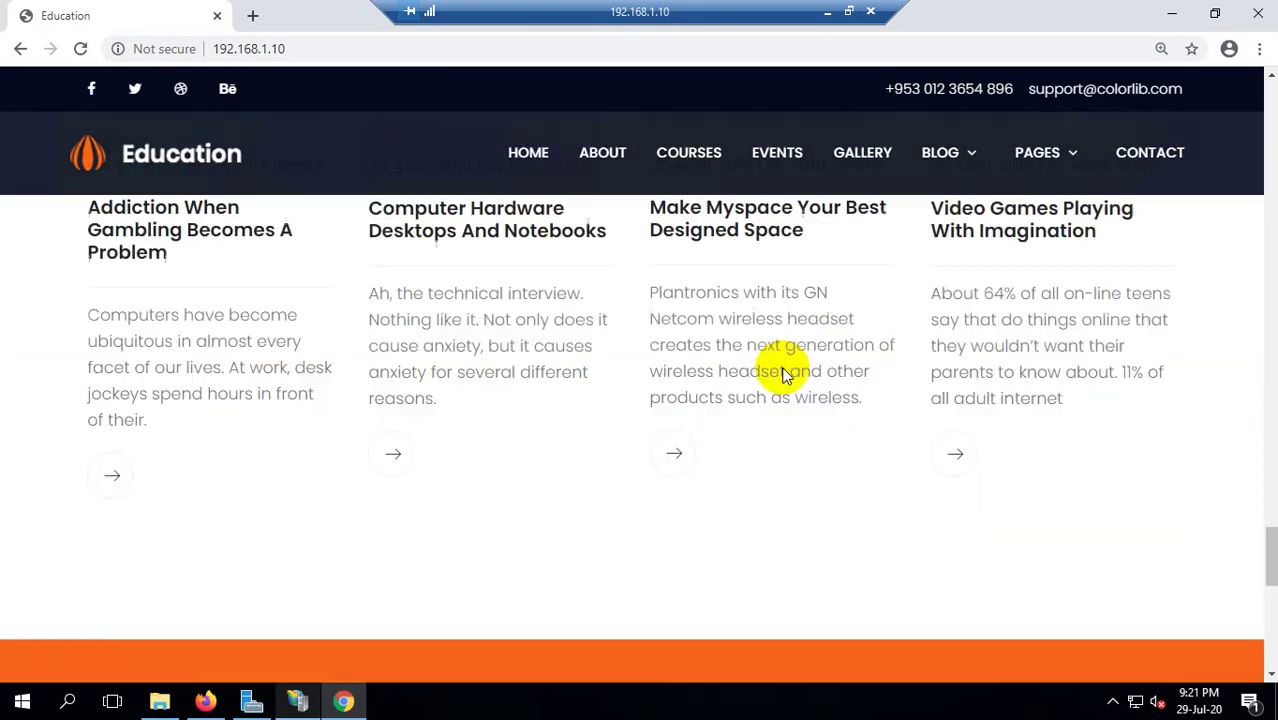
scroll(785, 375, "up", 5)
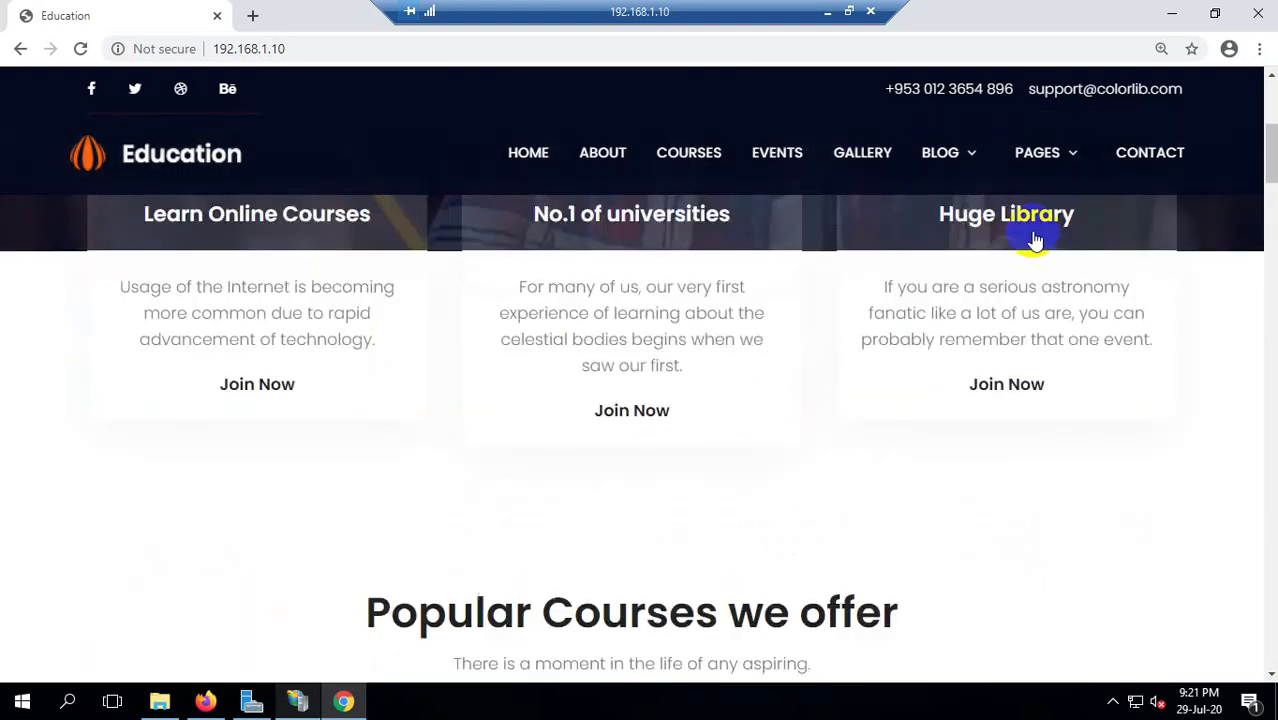
Minimize the Chrome window to leave the desktop showing.
left_click(1170, 14)
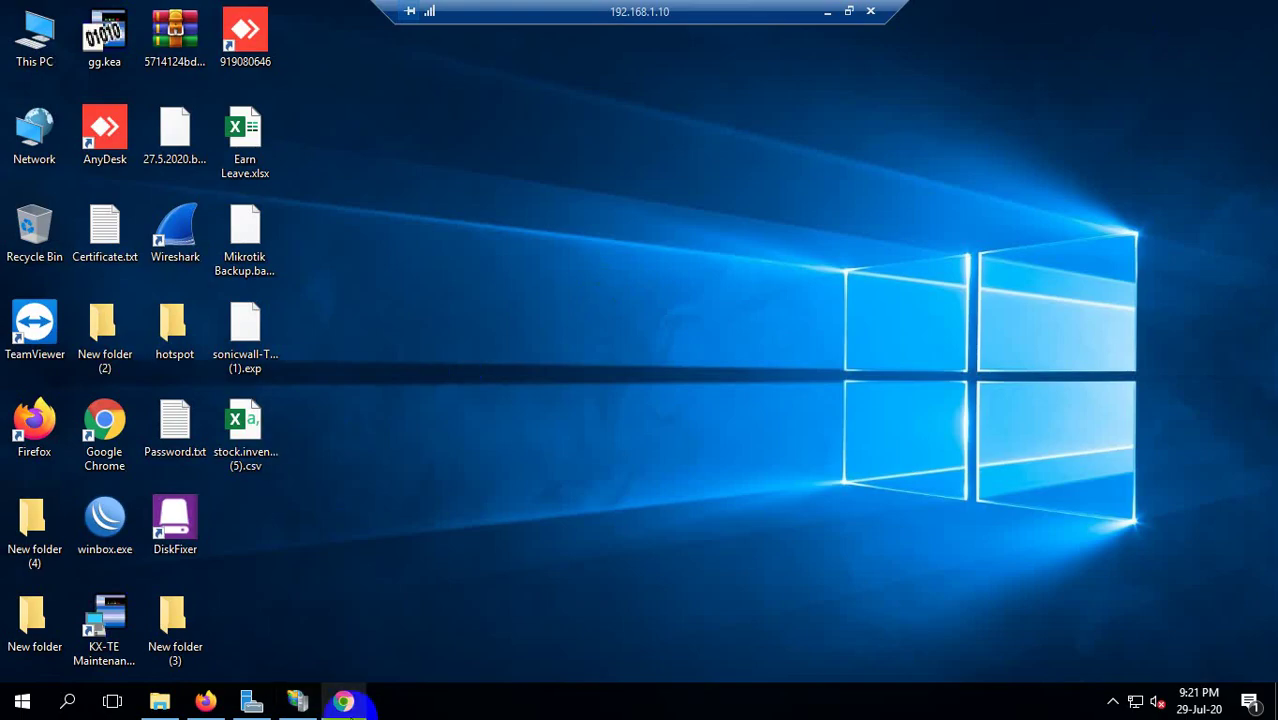
left_click(343, 701)
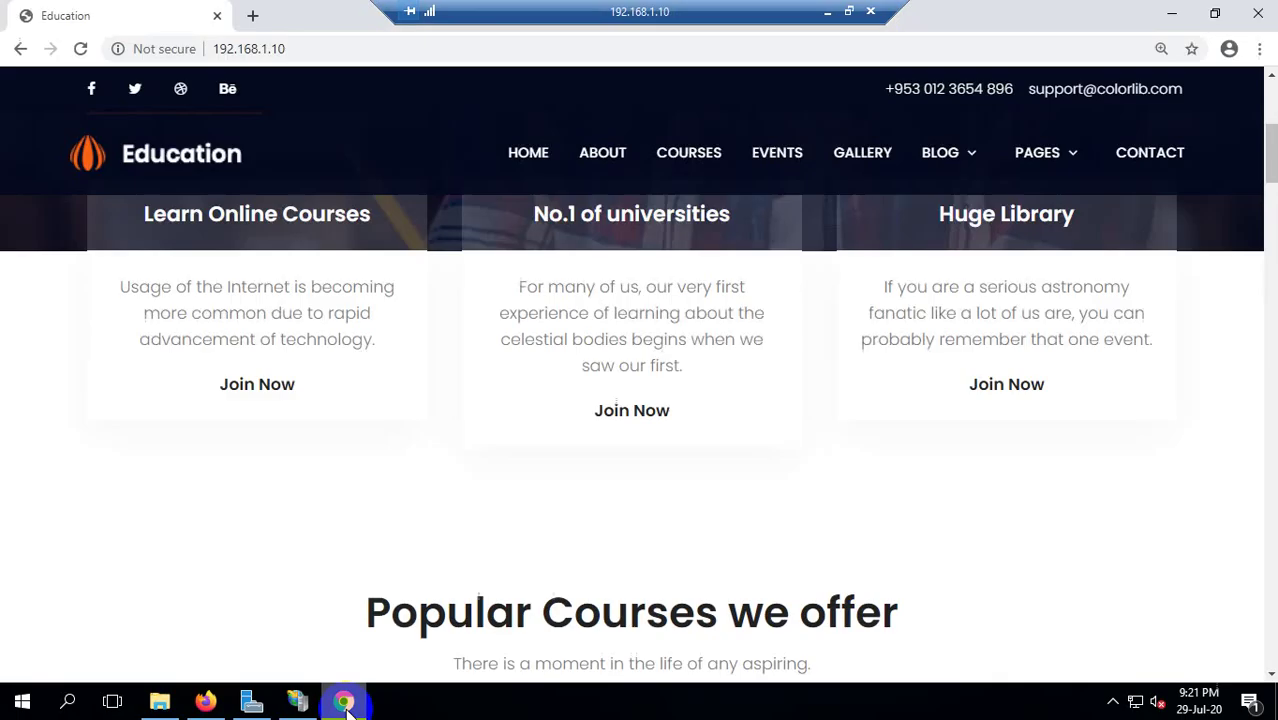
left_click(1170, 14)
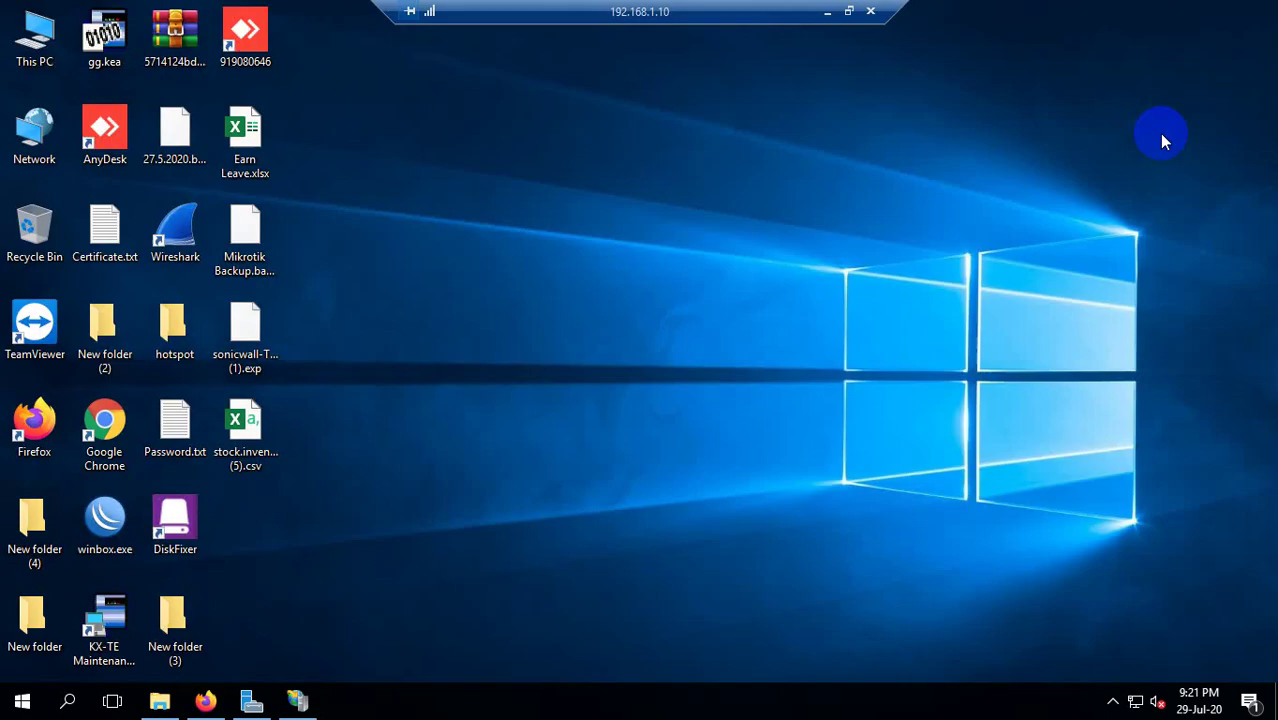
Restore Firefox and glance at the pgAdmin 4 tab before returning to the Education tab.
left_click(205, 701)
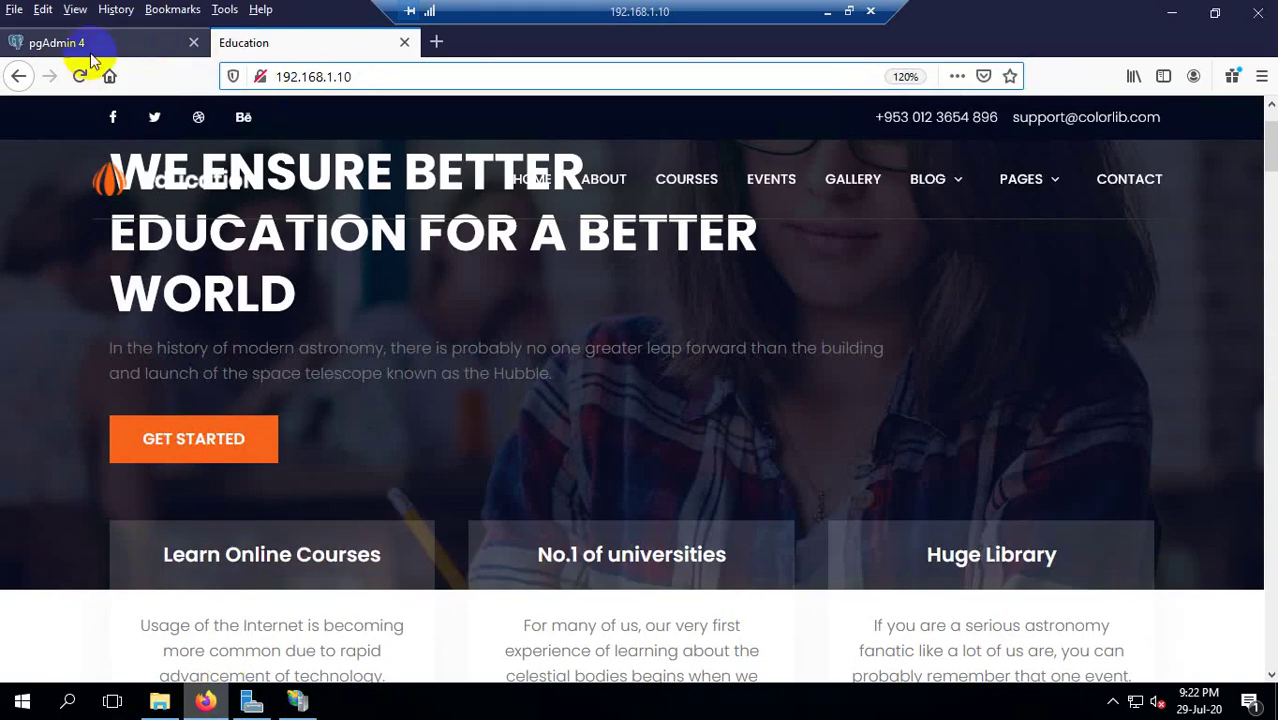
left_click(160, 48)
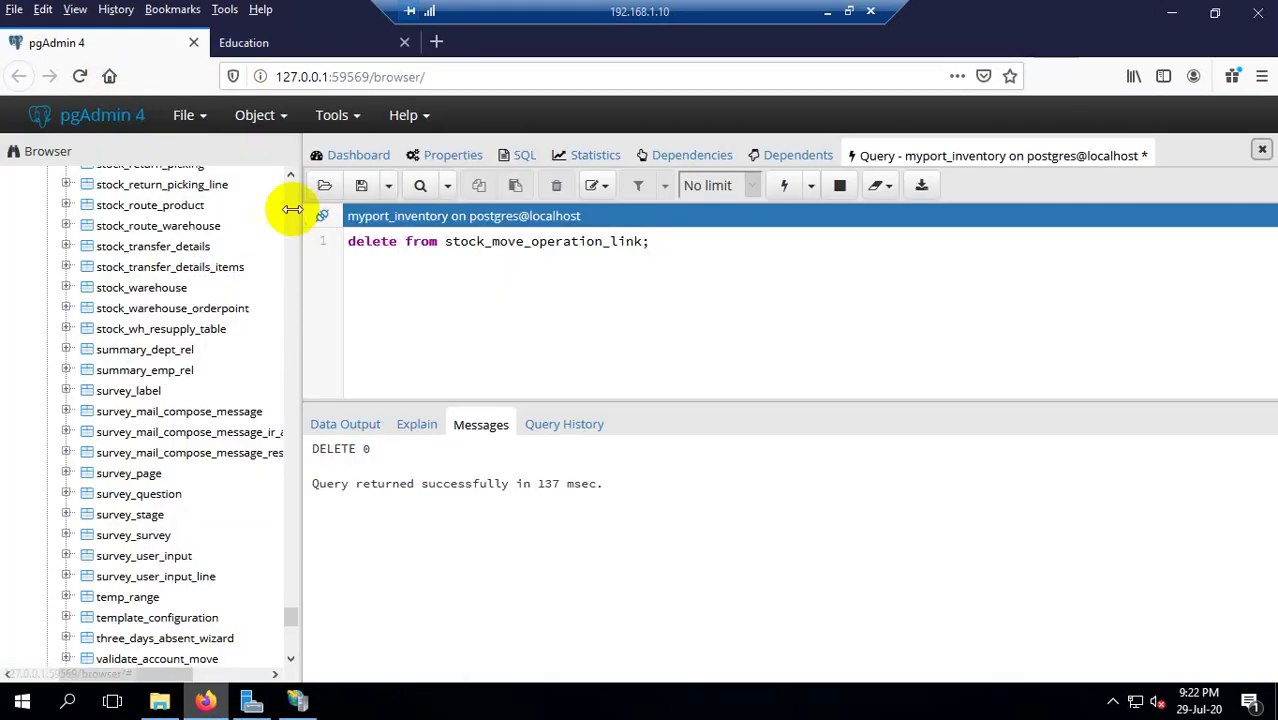
scroll(210, 330, "down", 7)
scroll(215, 342, "down", 3)
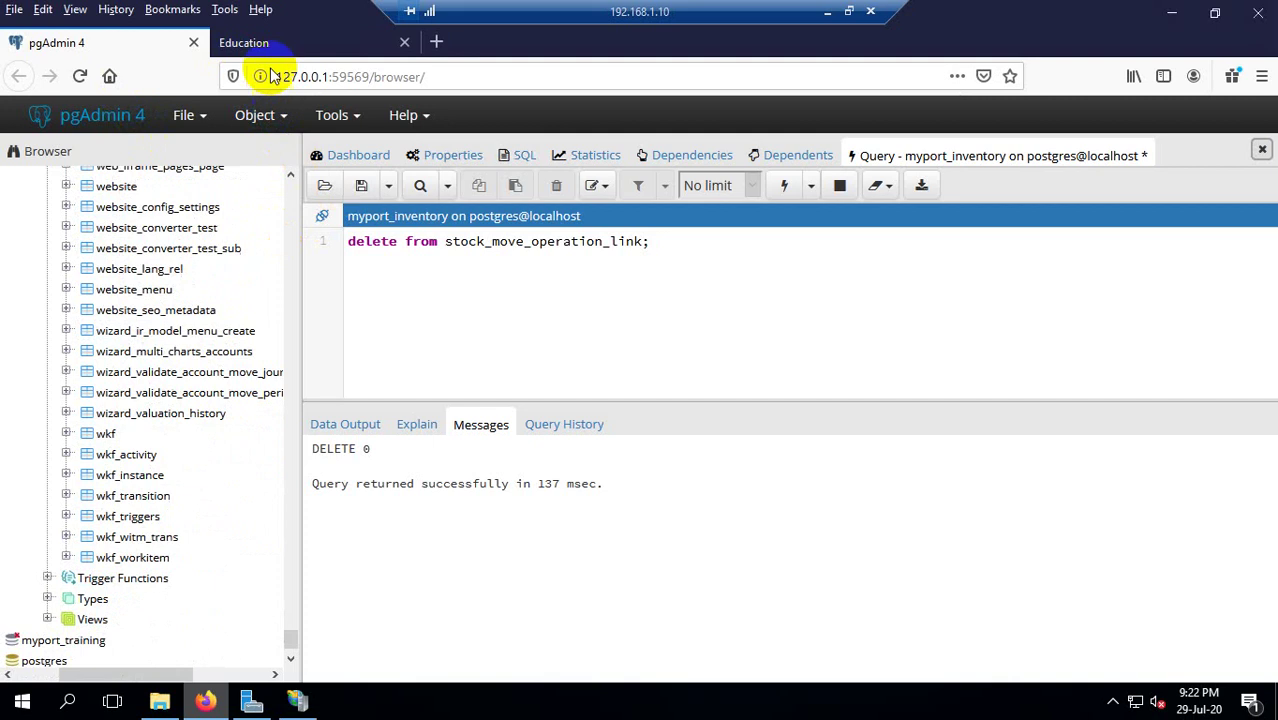
left_click(294, 42)
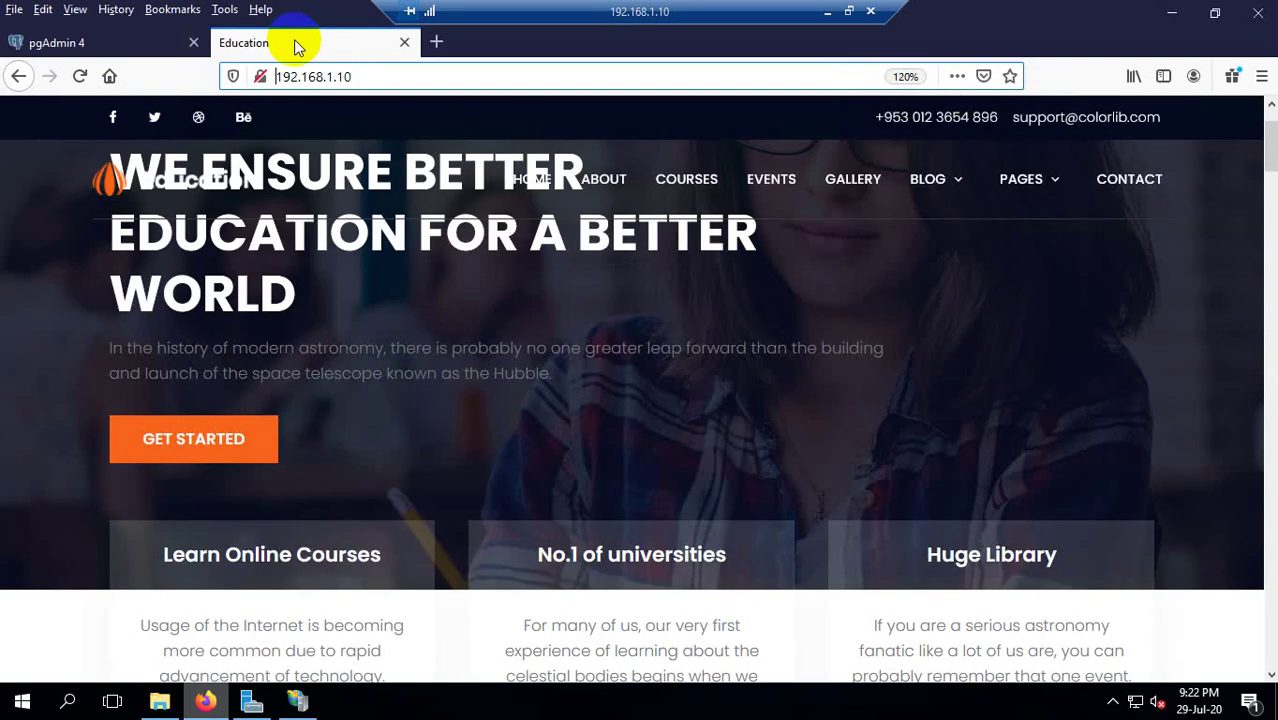
Open a new tab and load the Odoo site at 192.168.1.10:8069.
left_click(436, 42)
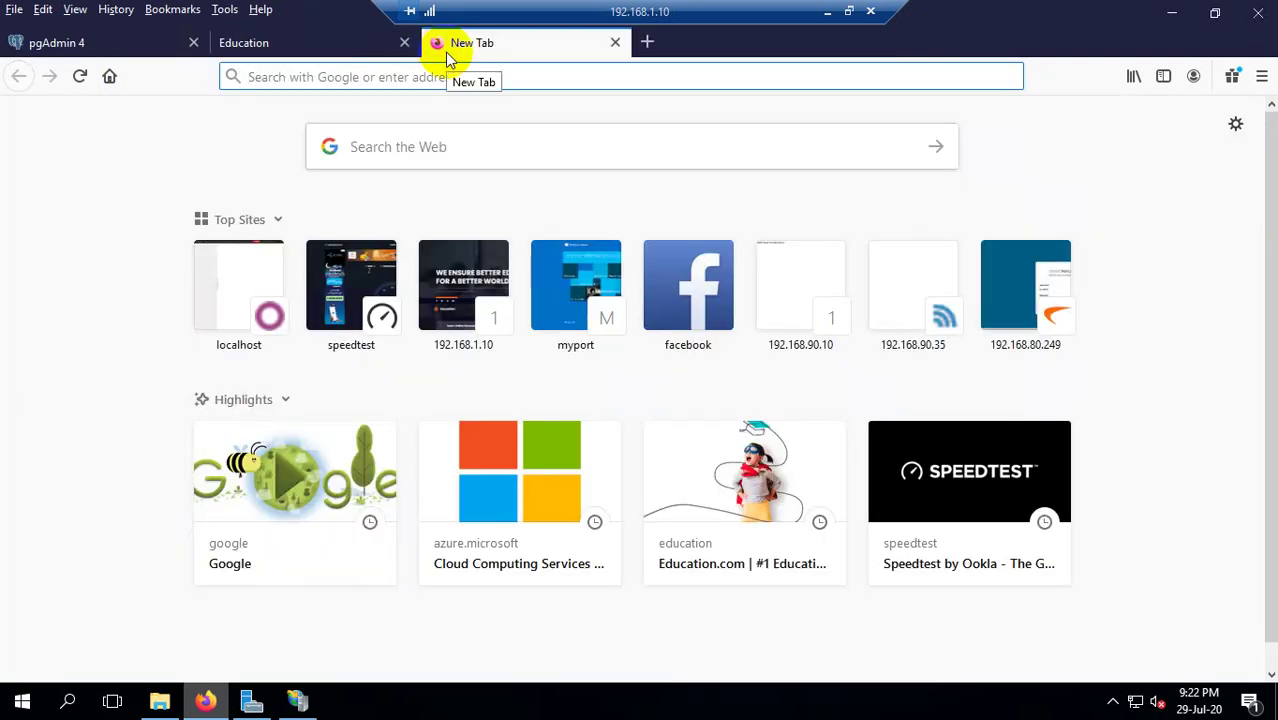
type("192.18.")
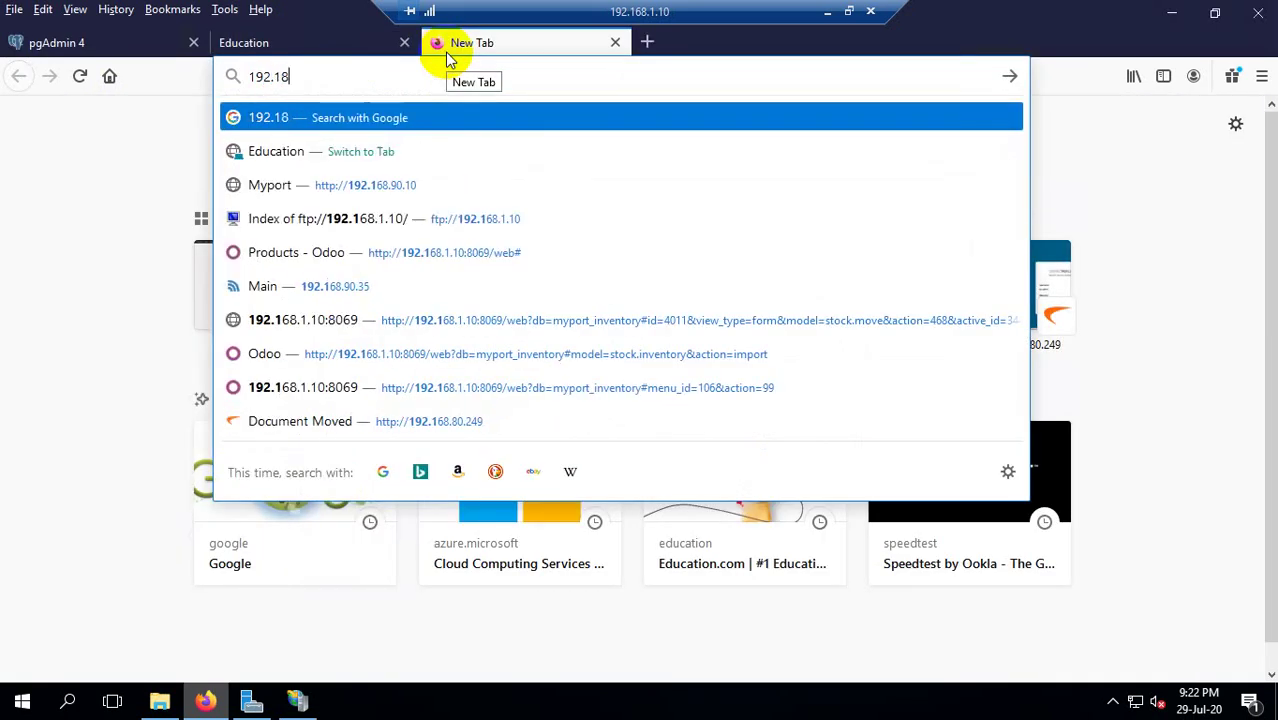
key("BackSpace")
key("BackSpace")
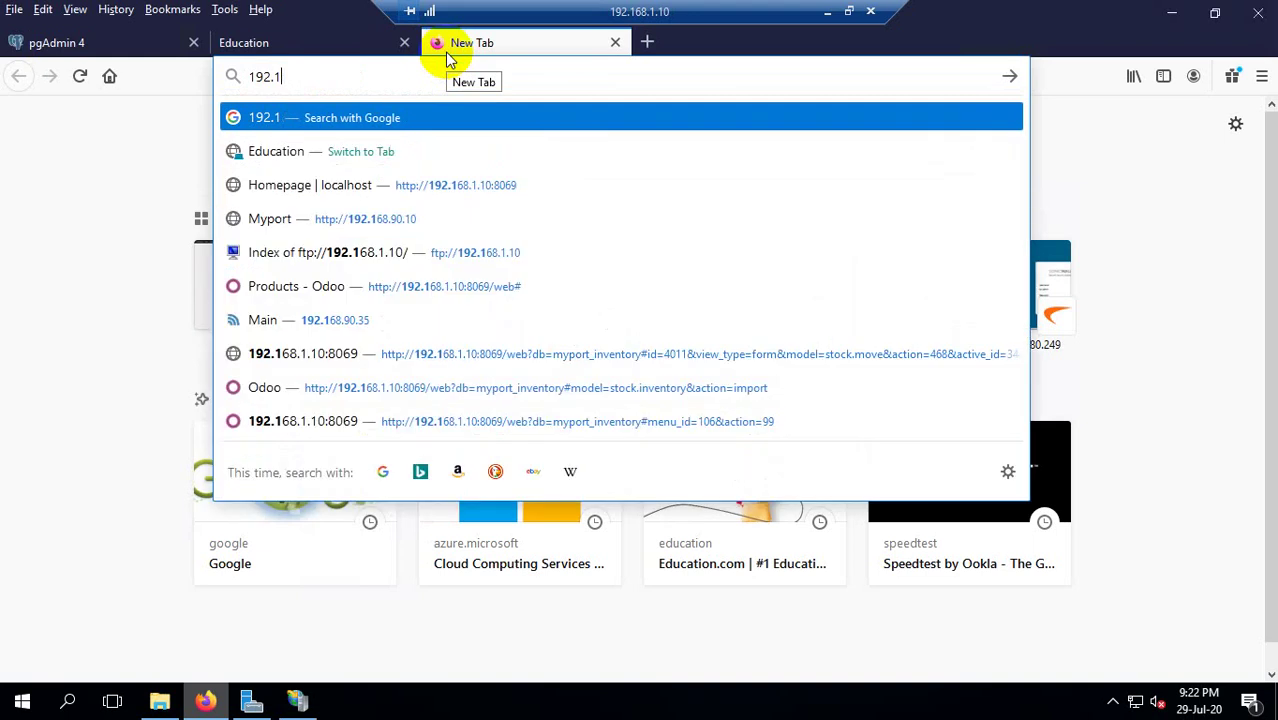
type("68.1.10:8069/")
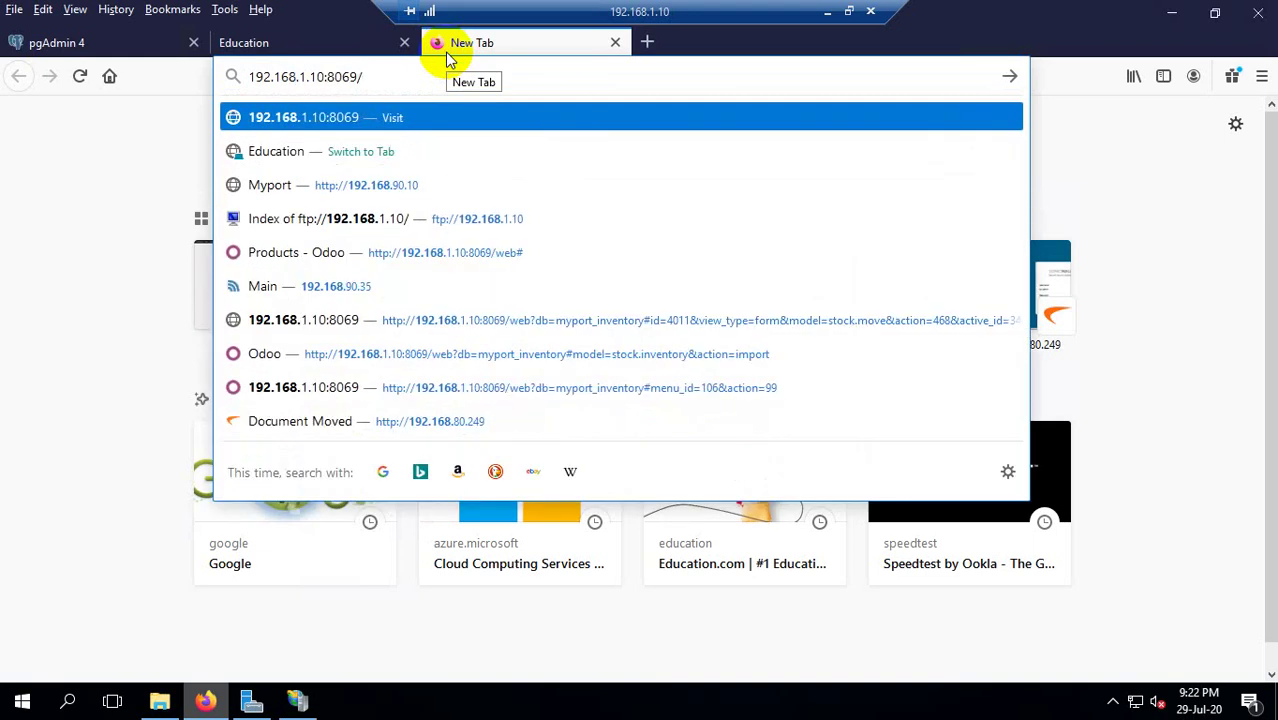
key("Return")
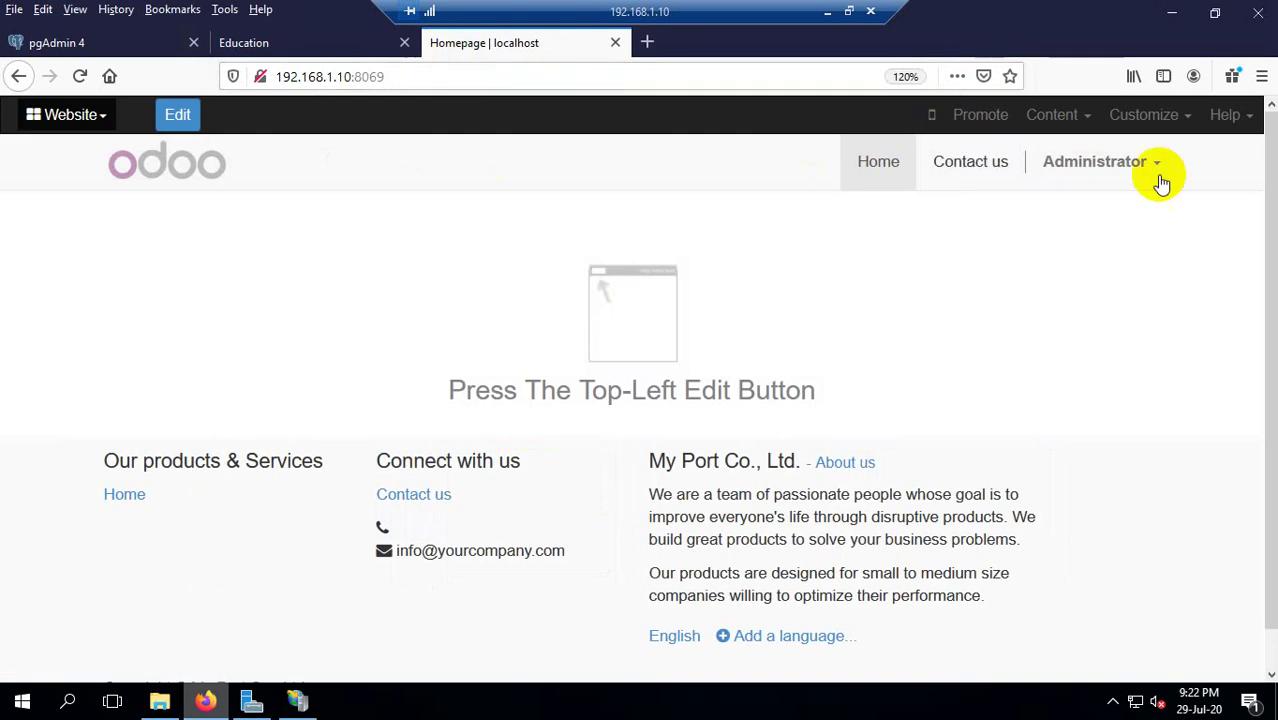
Go to the Odoo Messaging app through the apps menu.
left_click(1243, 127)
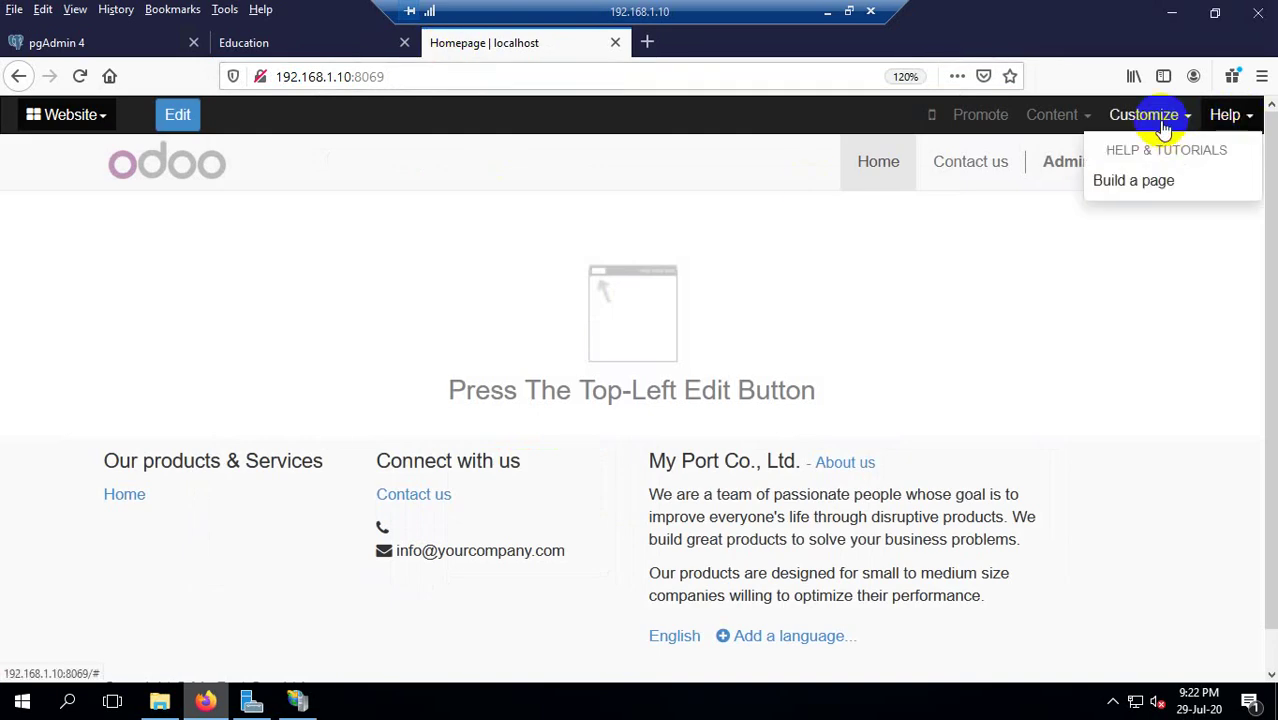
left_click(1160, 126)
left_click(66, 116)
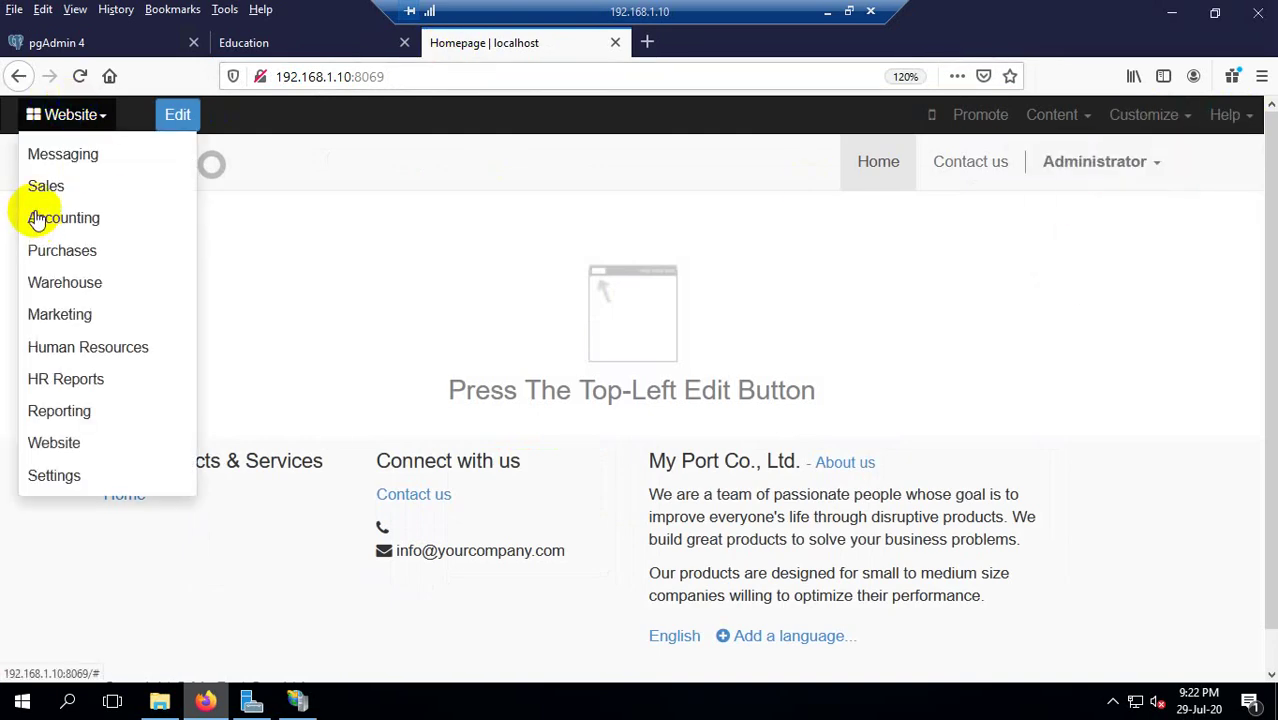
left_click(46, 157)
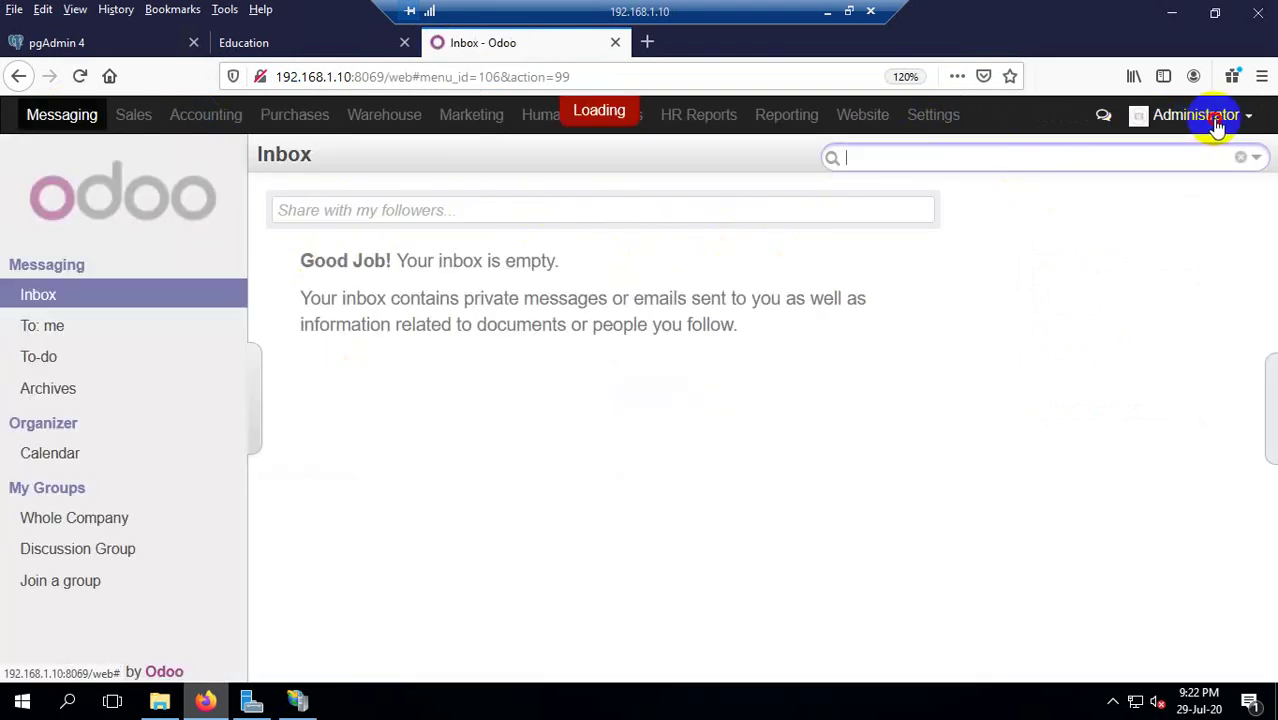
Log out as Administrator and sign back in to the myport_inventory database.
left_click(1200, 116)
left_click(1125, 316)
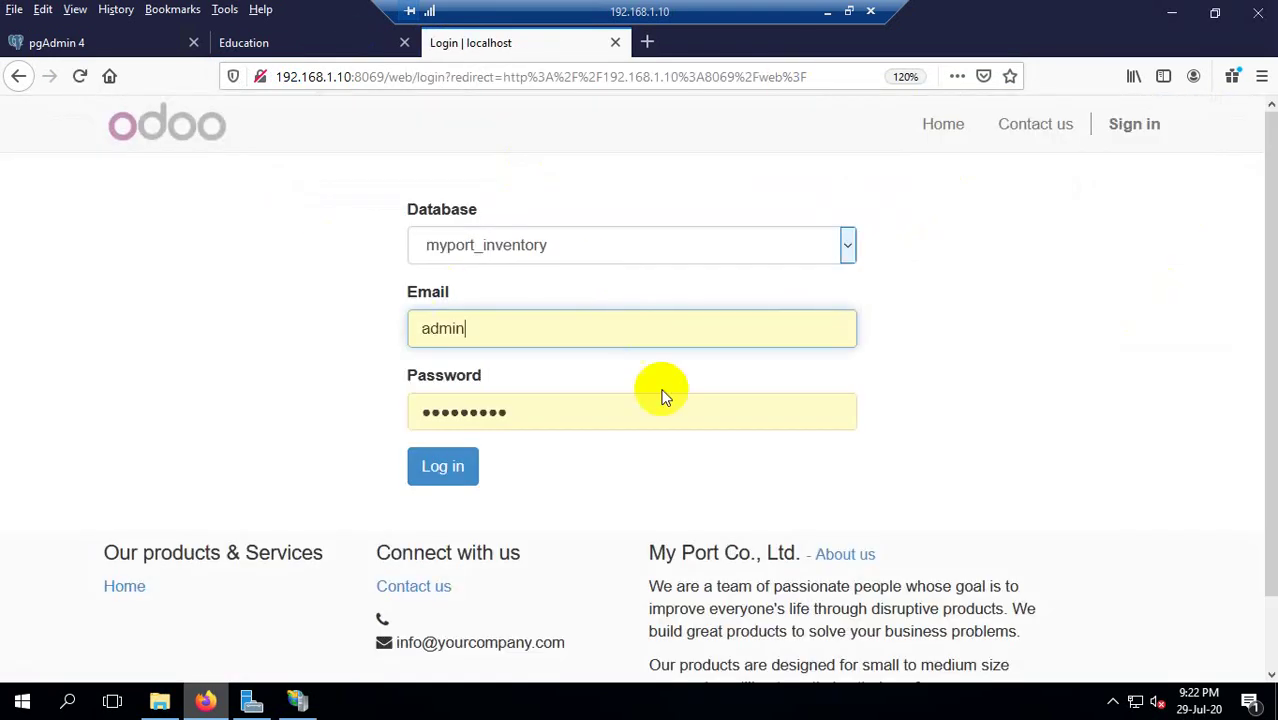
left_click(847, 245)
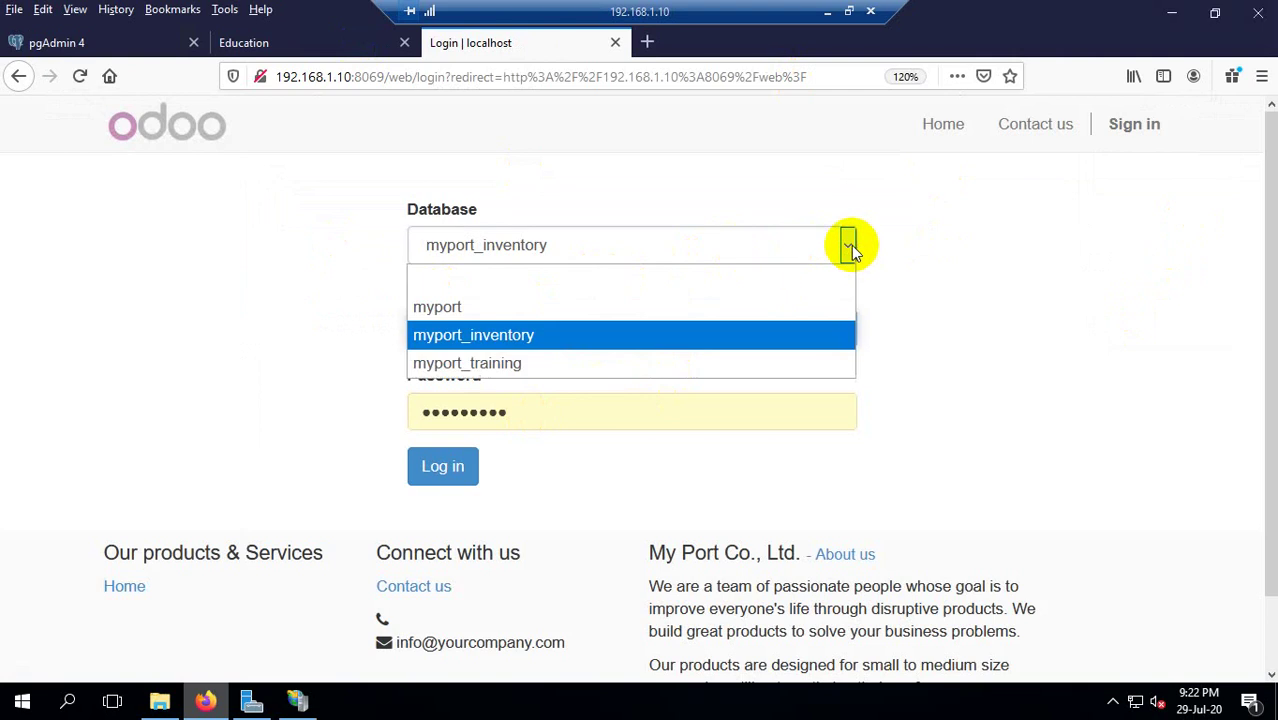
left_click(850, 247)
scroll(985, 324, "down", 2)
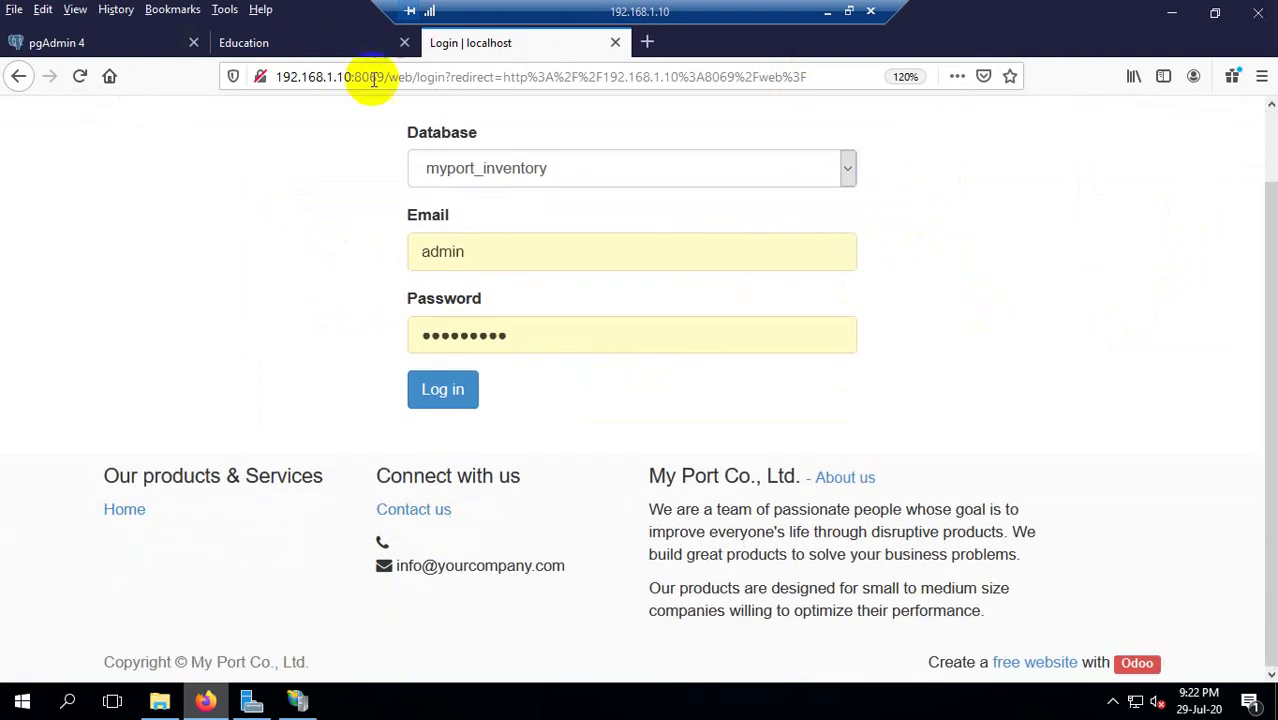
scroll(733, 291, "up", 1)
scroll(733, 291, "up", 1)
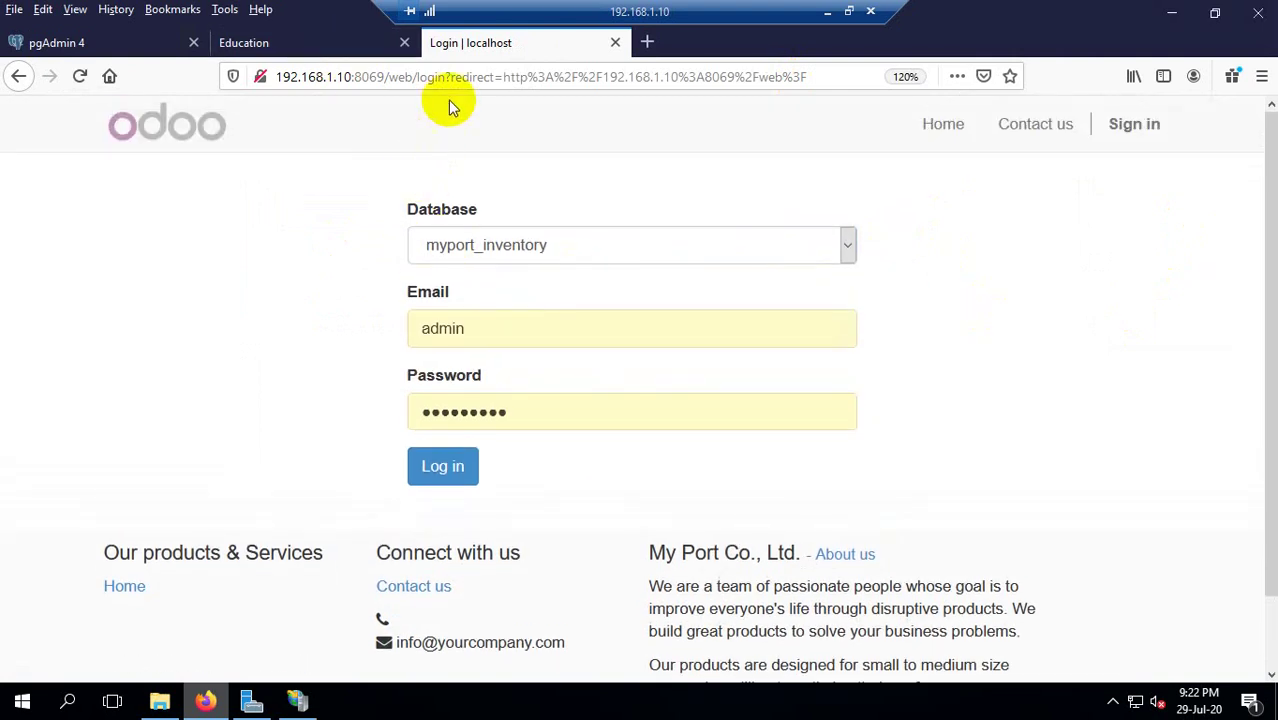
scroll(542, 300, "down", 1)
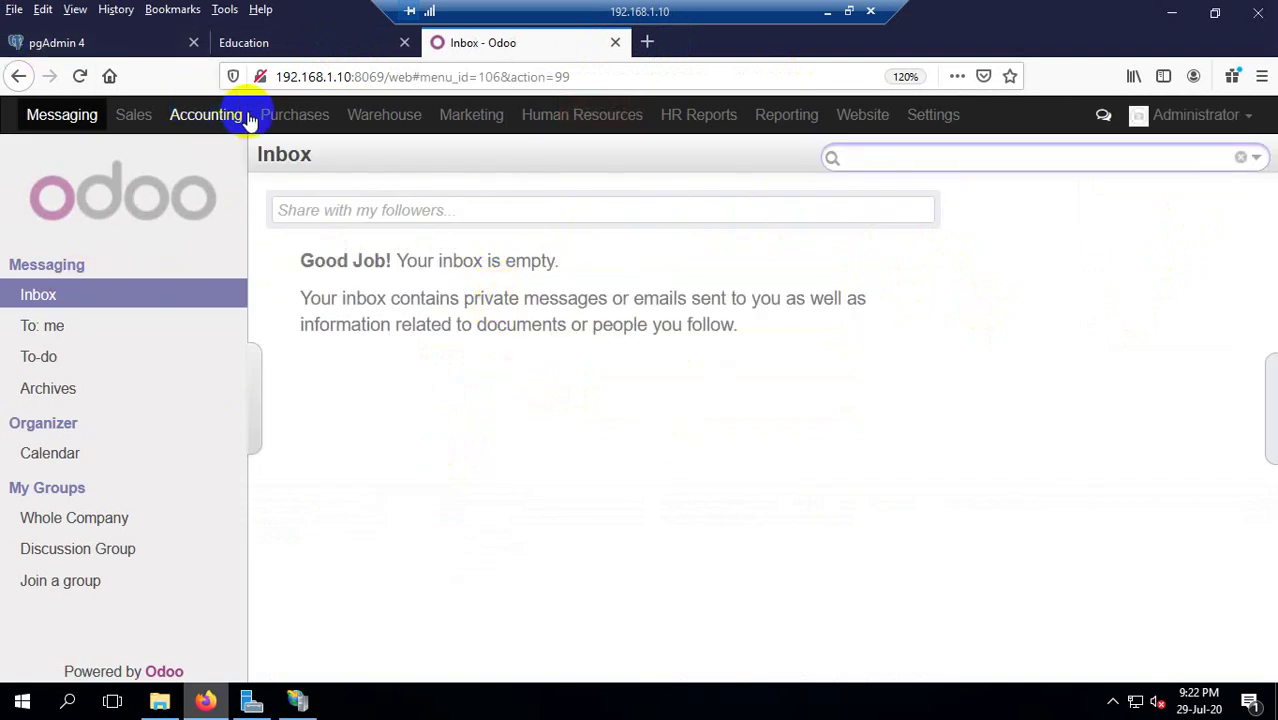
left_click(255, 43)
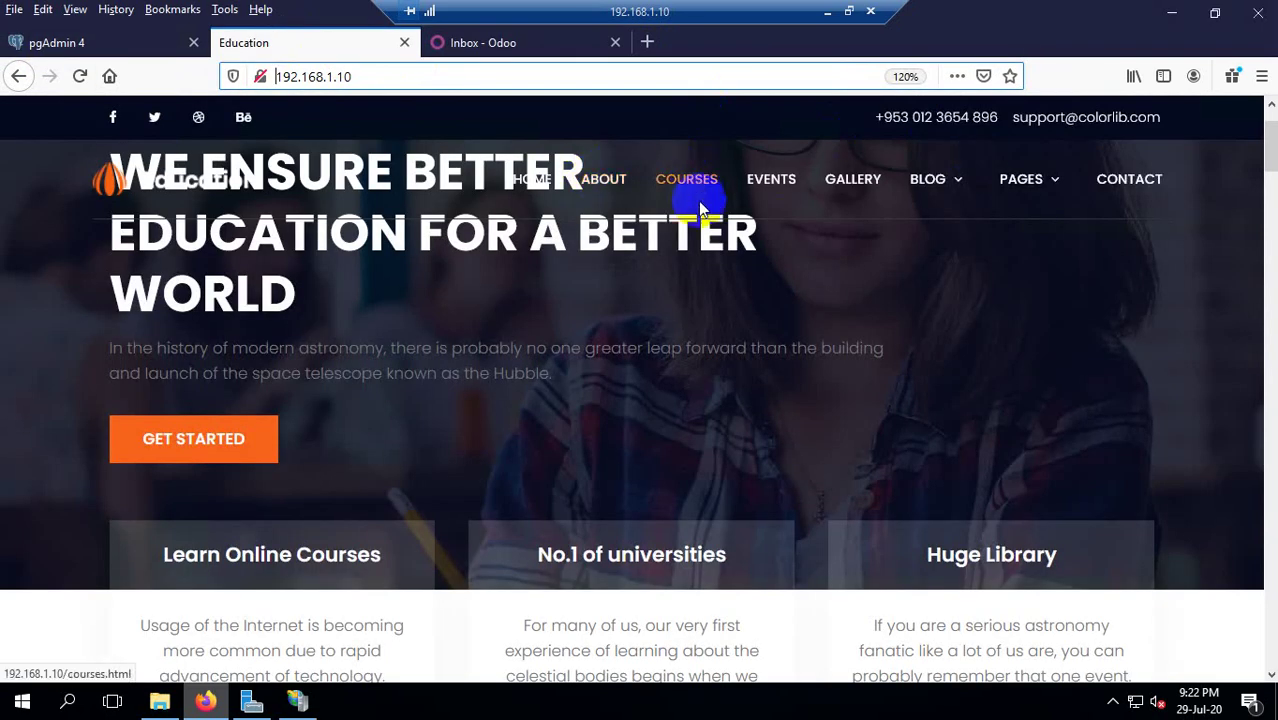
Switch between the Odoo inbox and Education tabs, scrolling the site, ending on the empty inbox.
scroll(705, 250, "down", 3)
scroll(650, 230, "up", 5)
left_click(485, 43)
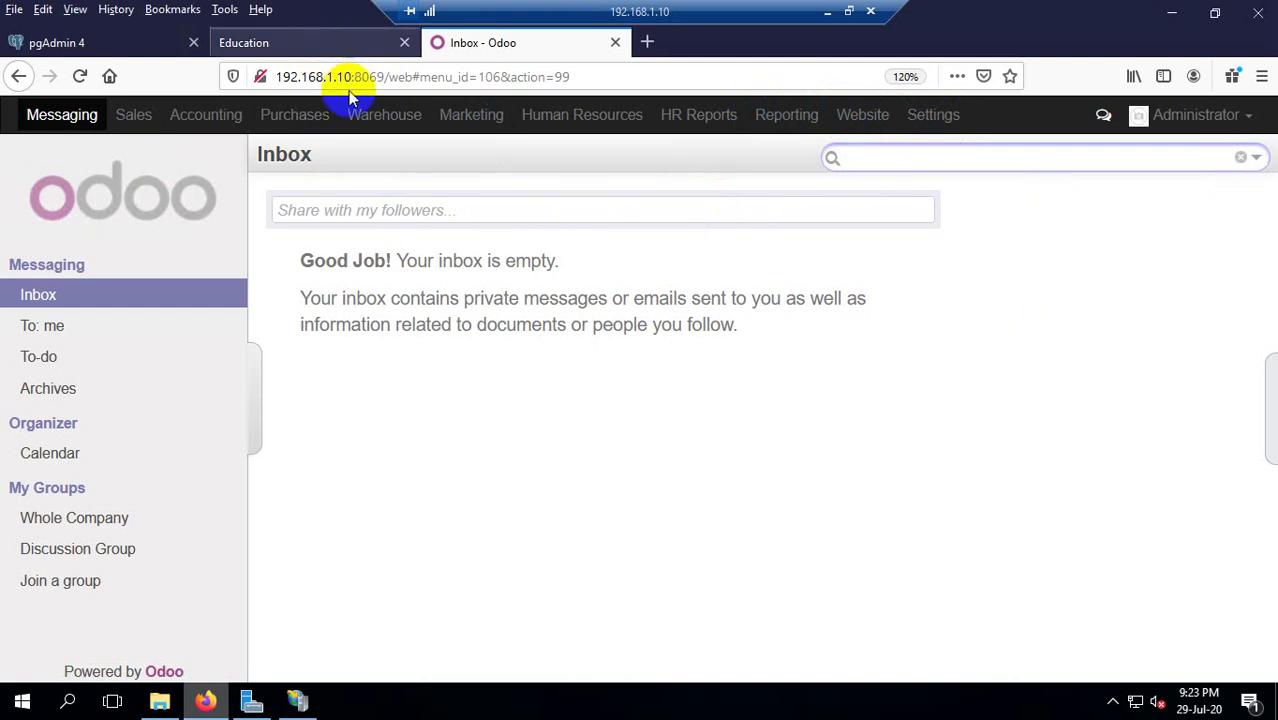
key("ctrl+shift+Tab")
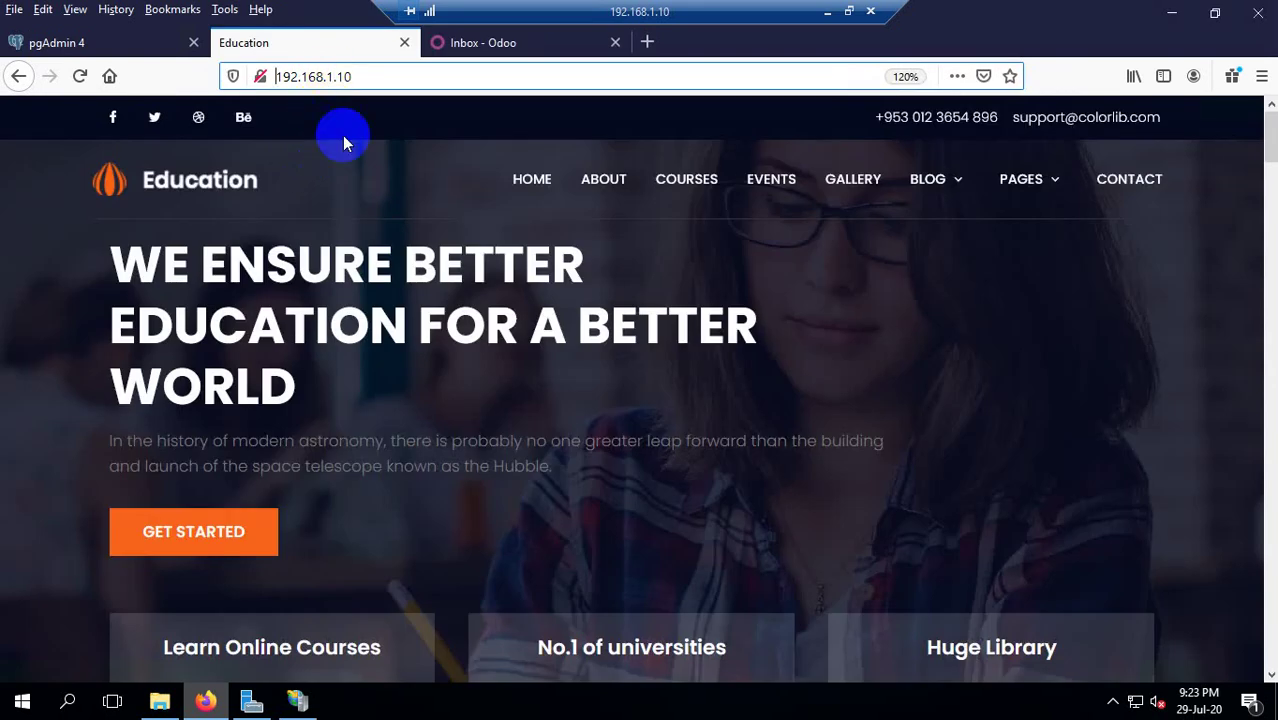
scroll(513, 354, "down", 3)
left_click(491, 44)
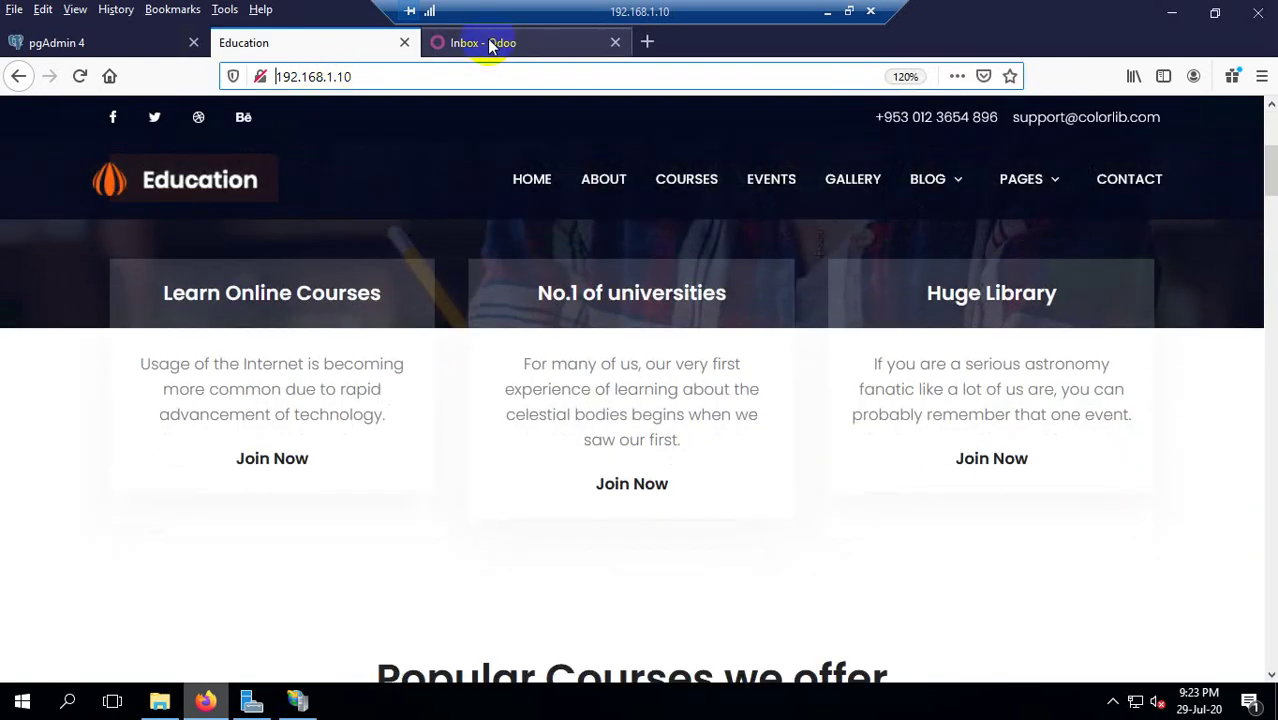
key("ctrl+Tab")
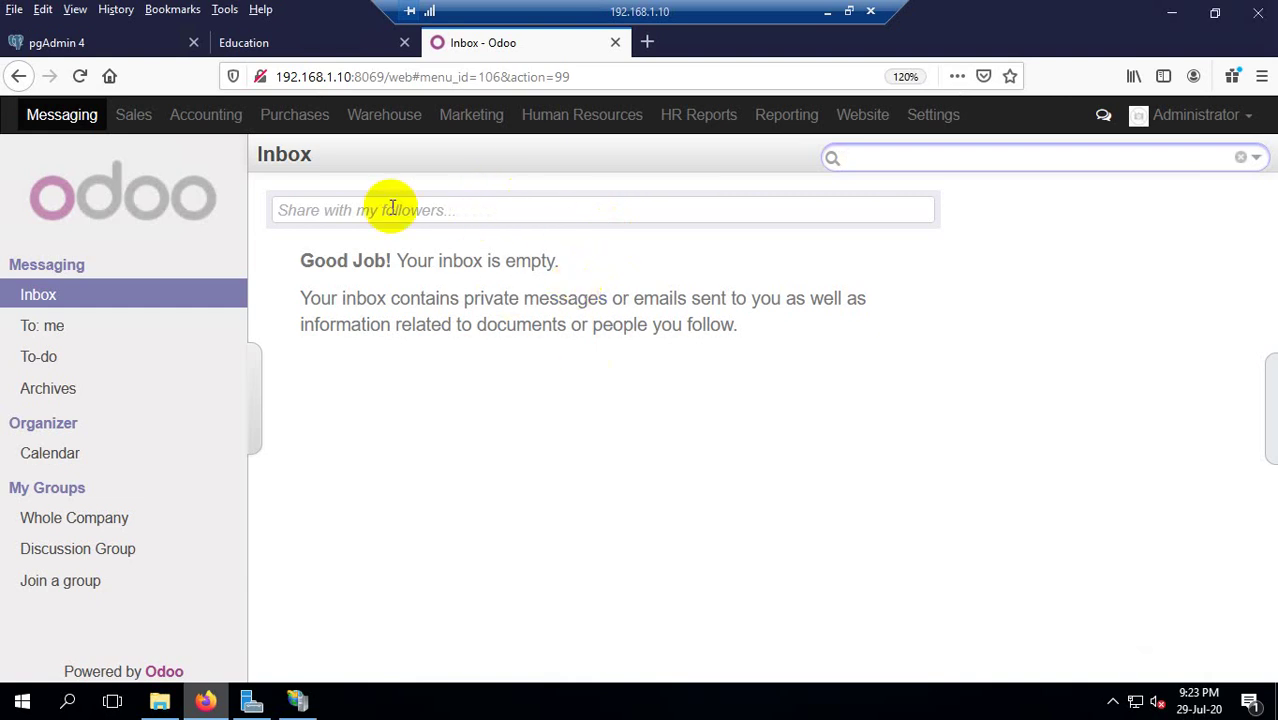
Switch to the Education site tab at 192.168.1.10 and return to the top of its home page.
left_click(316, 44)
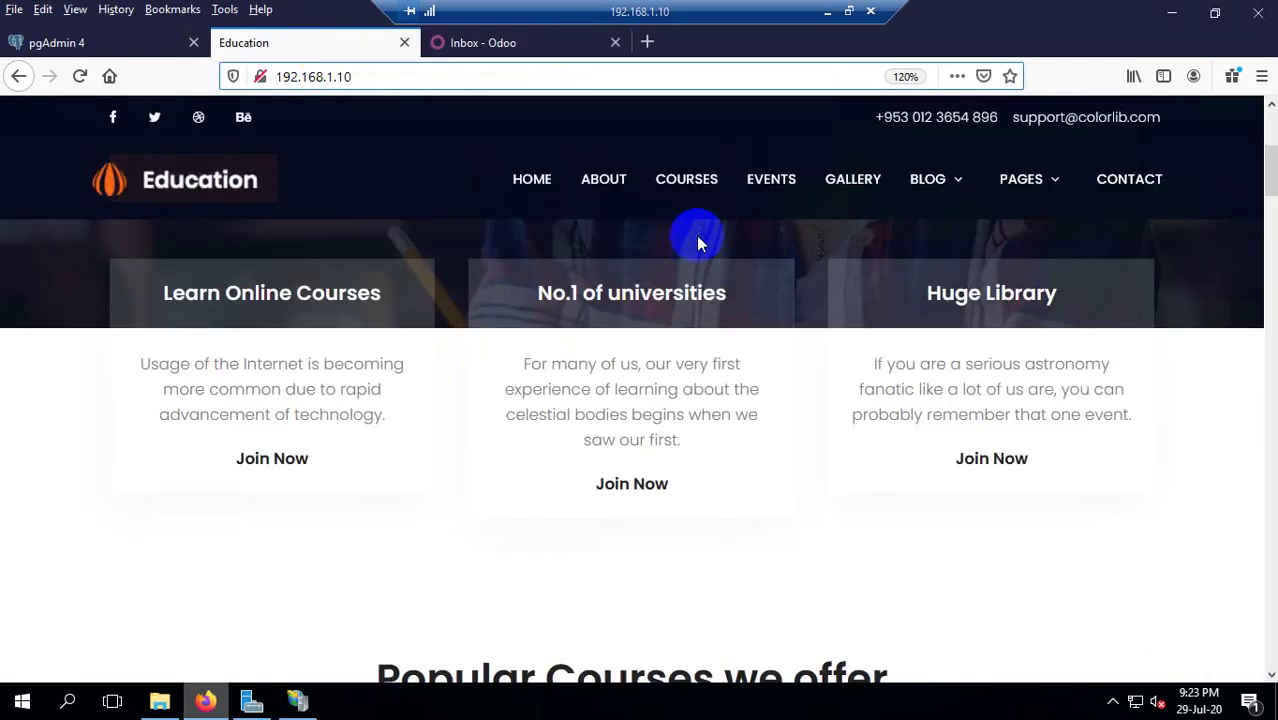
left_click(606, 182)
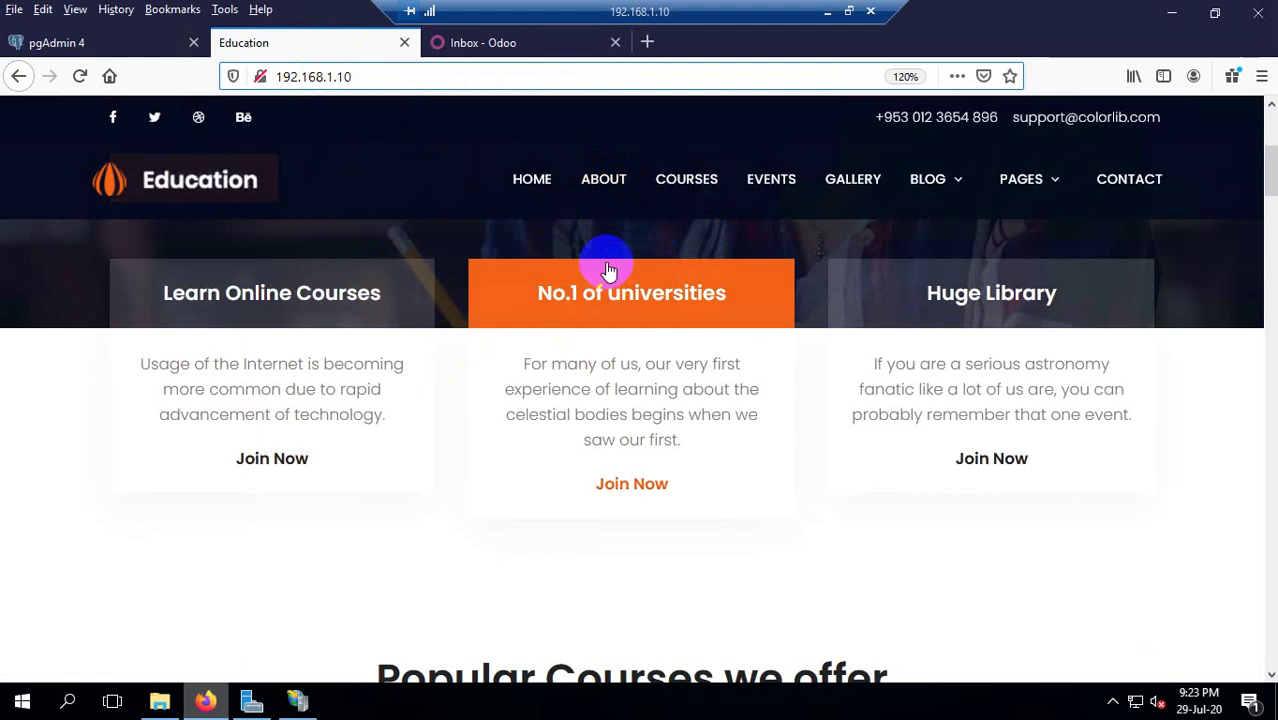
scroll(847, 371, "down", 5)
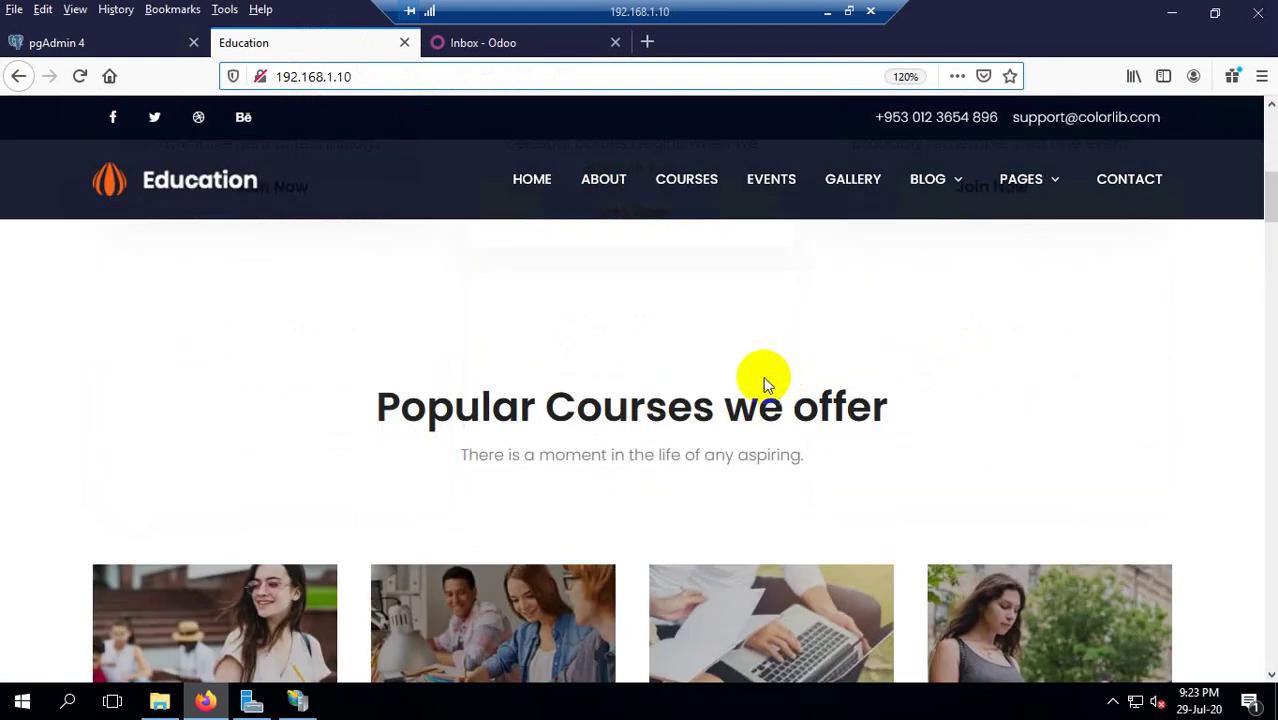
scroll(690, 386, "down", 3)
left_click(683, 380)
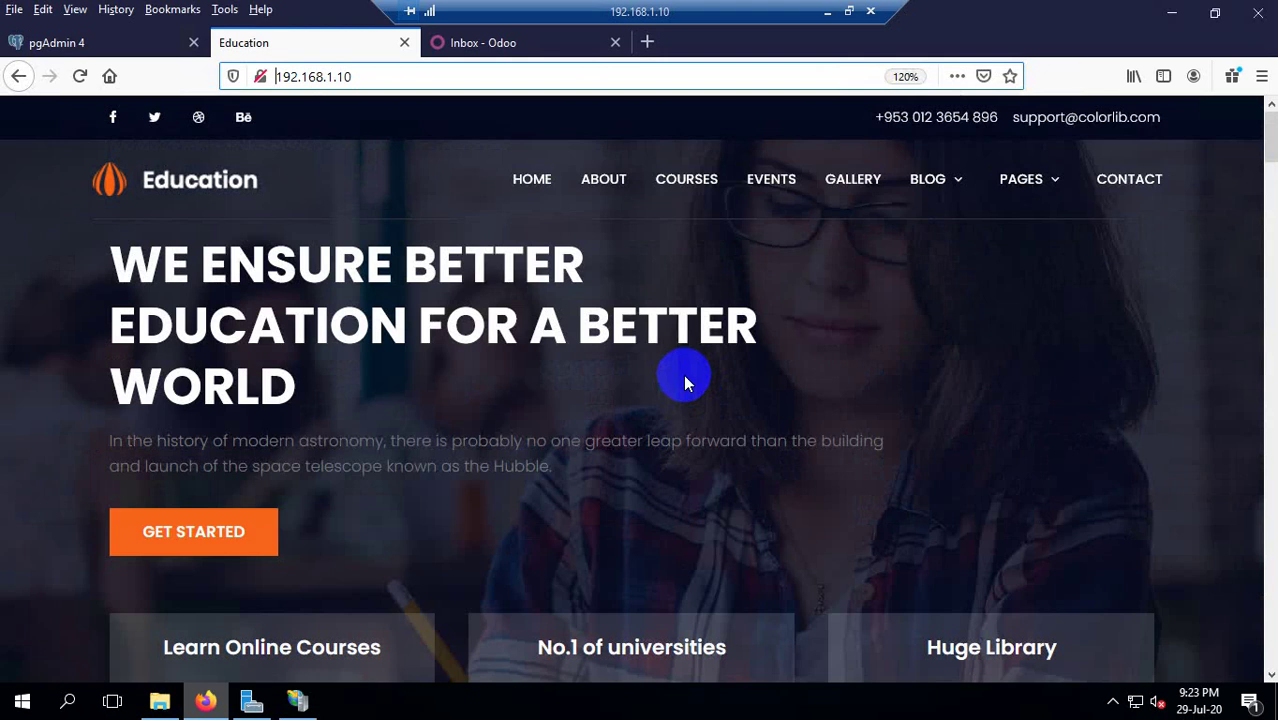
Scroll past the course cards and reviews to the 'Become an instructor' banner, then switch to the Odoo inbox.
scroll(660, 400, "down", 5)
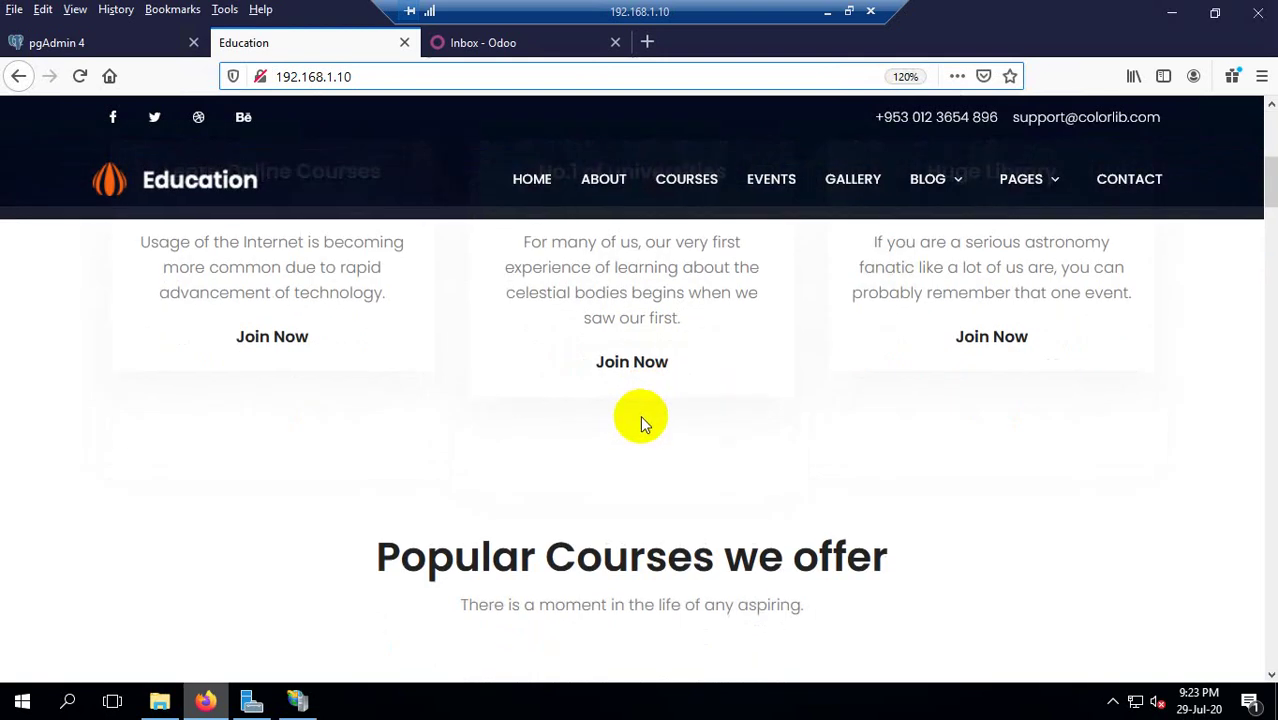
scroll(641, 410, "down", 10)
scroll(630, 440, "down", 5)
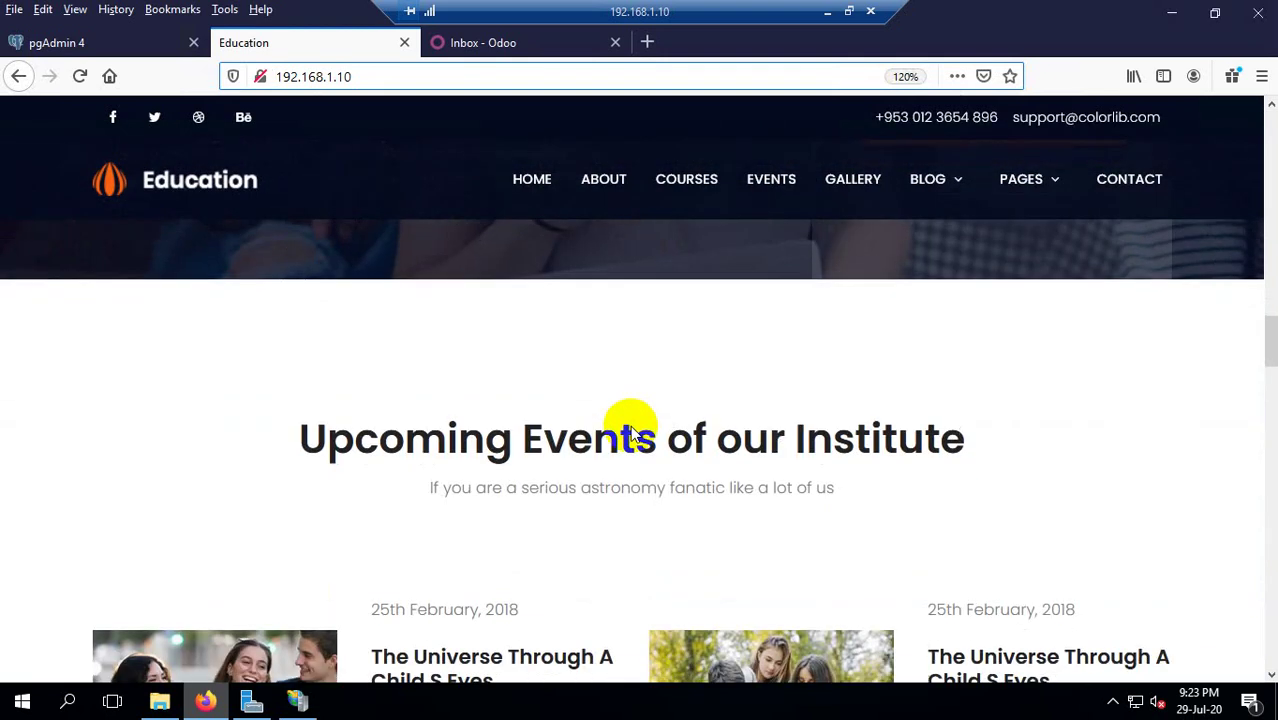
scroll(625, 528, "up", 10)
left_click(629, 480)
scroll(625, 490, "up", 5)
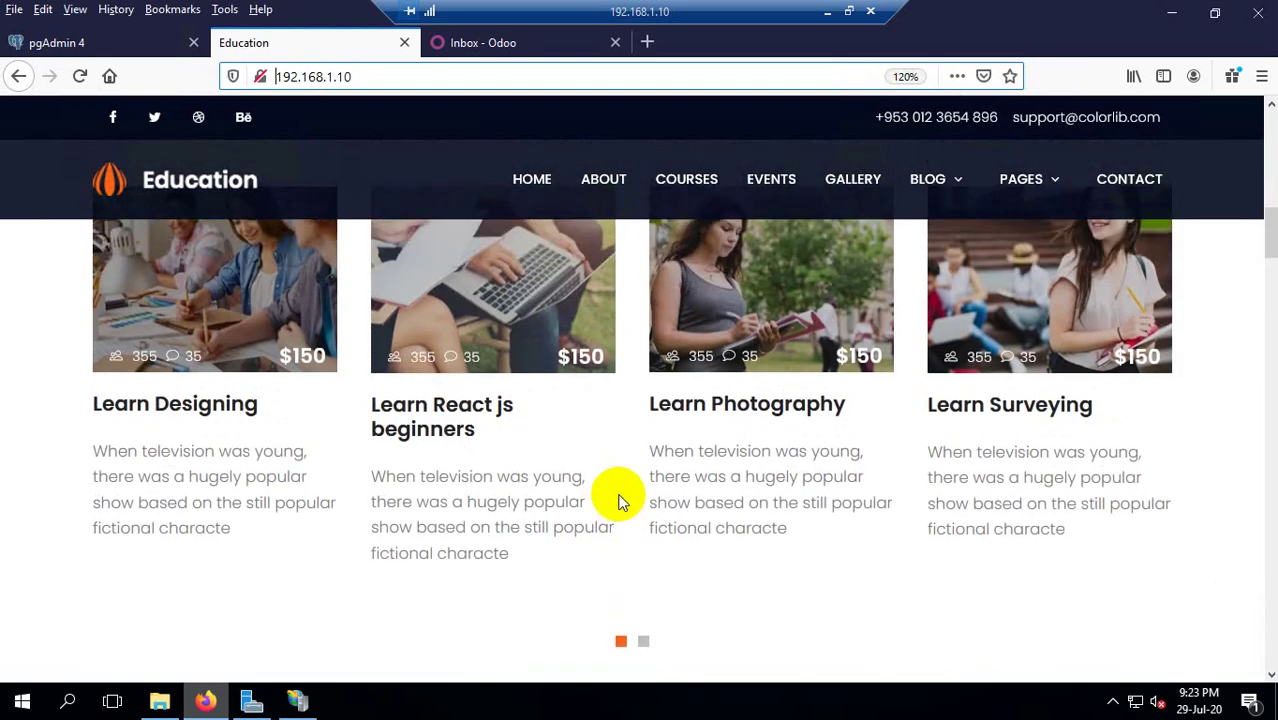
scroll(617, 497, "down", 5)
left_click(617, 497)
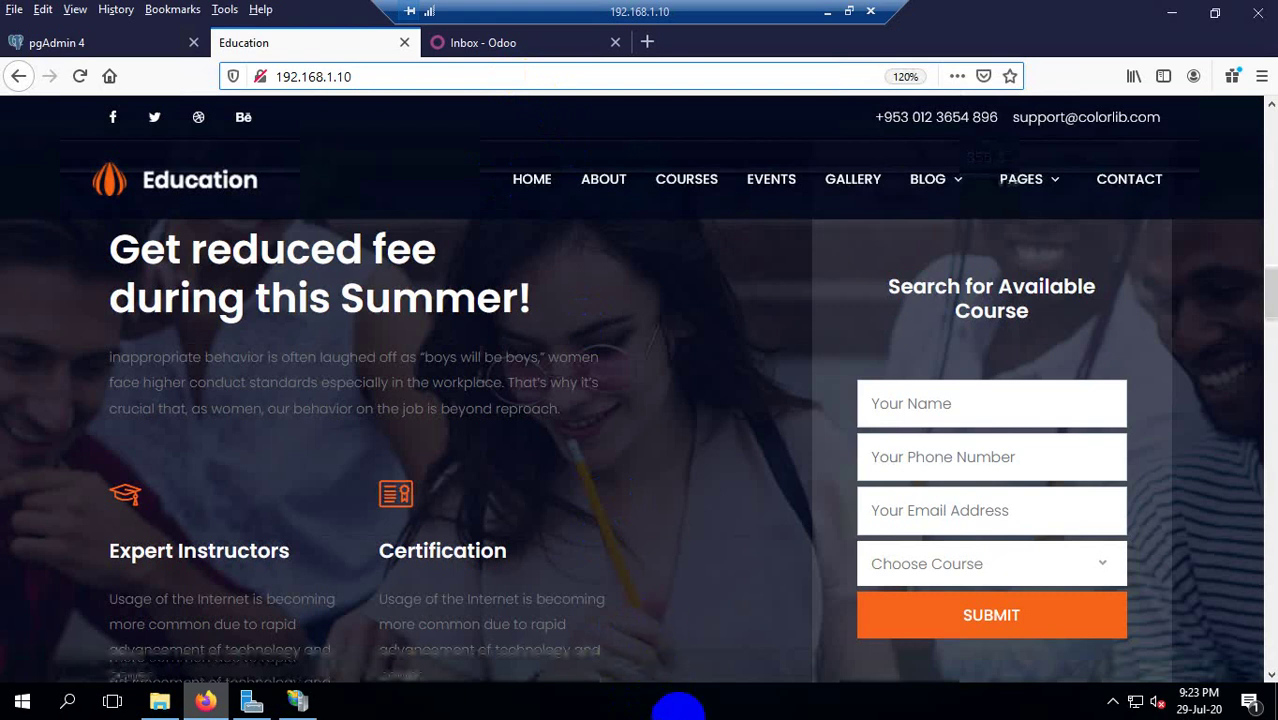
scroll(522, 374, "down", 10)
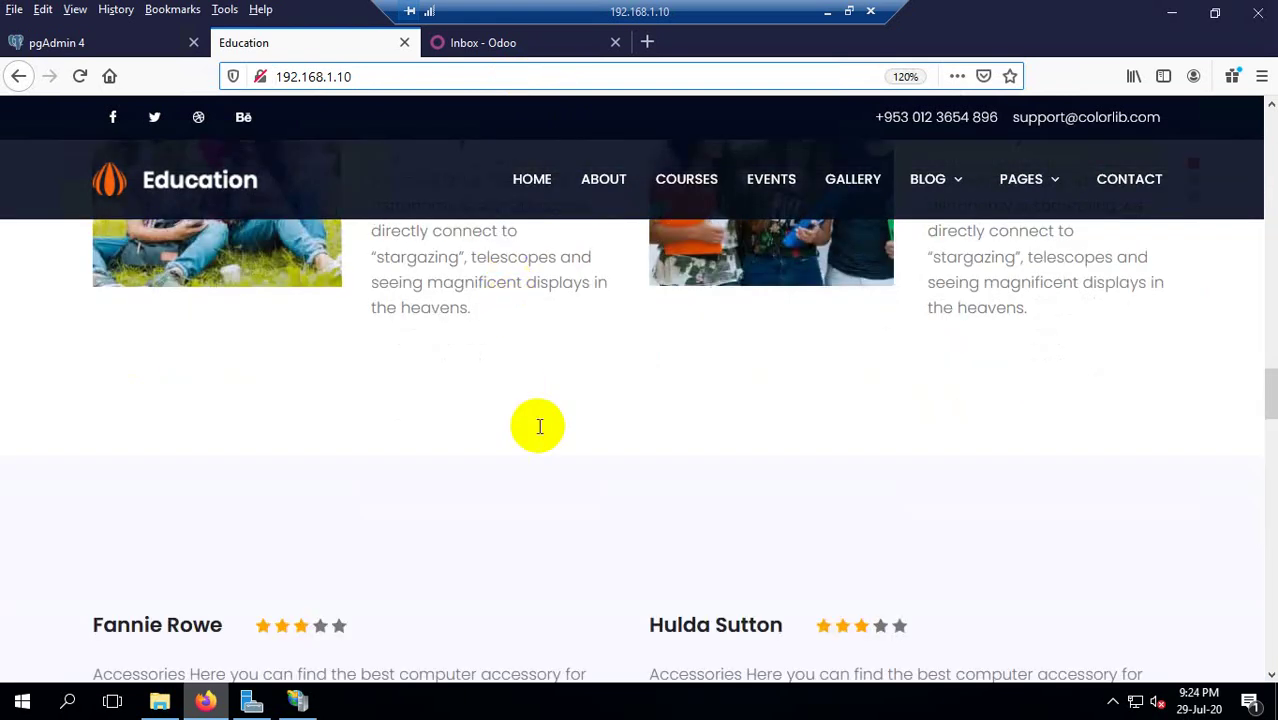
scroll(542, 400, "down", 8)
scroll(547, 373, "up", 3)
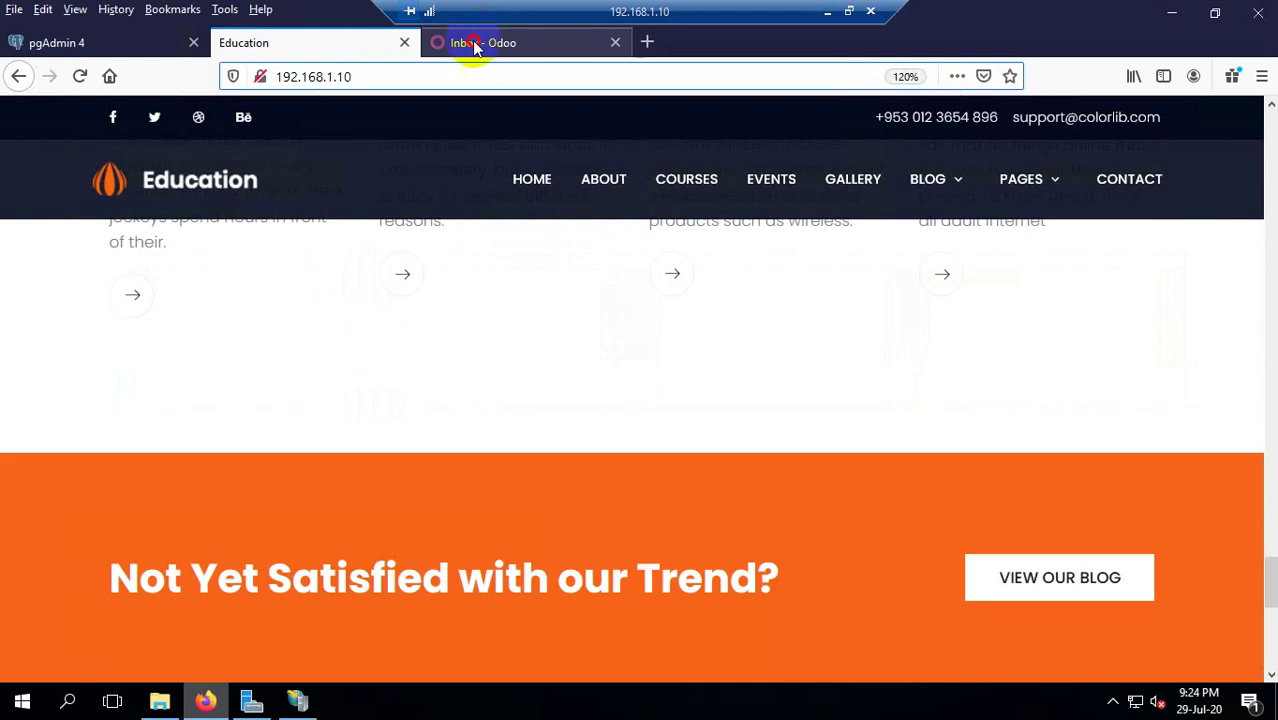
left_click(466, 43)
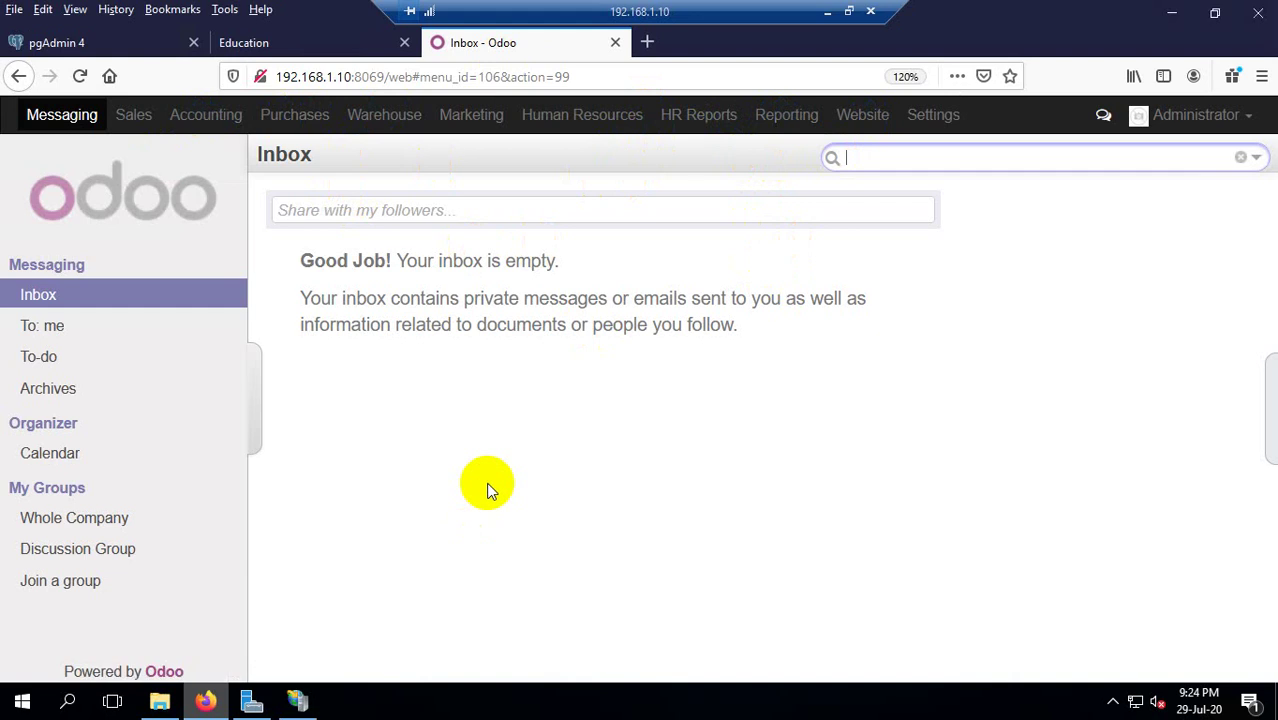
left_click(784, 124)
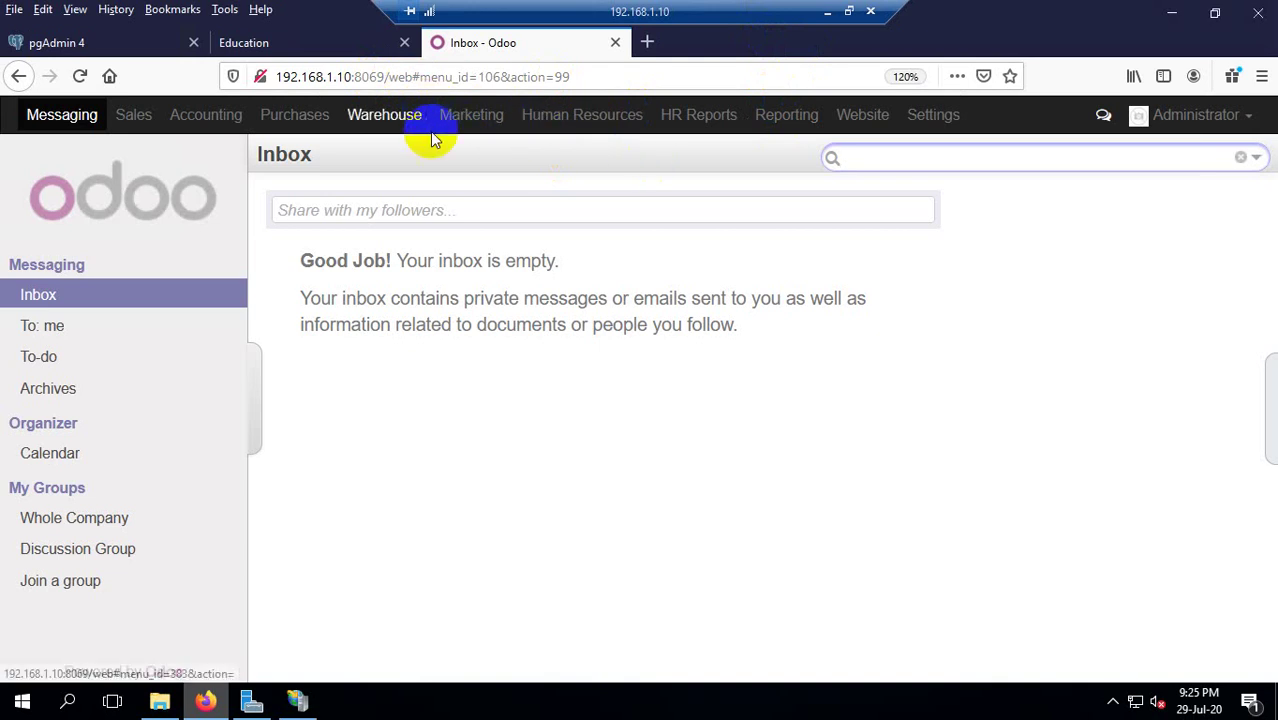
left_click(346, 45)
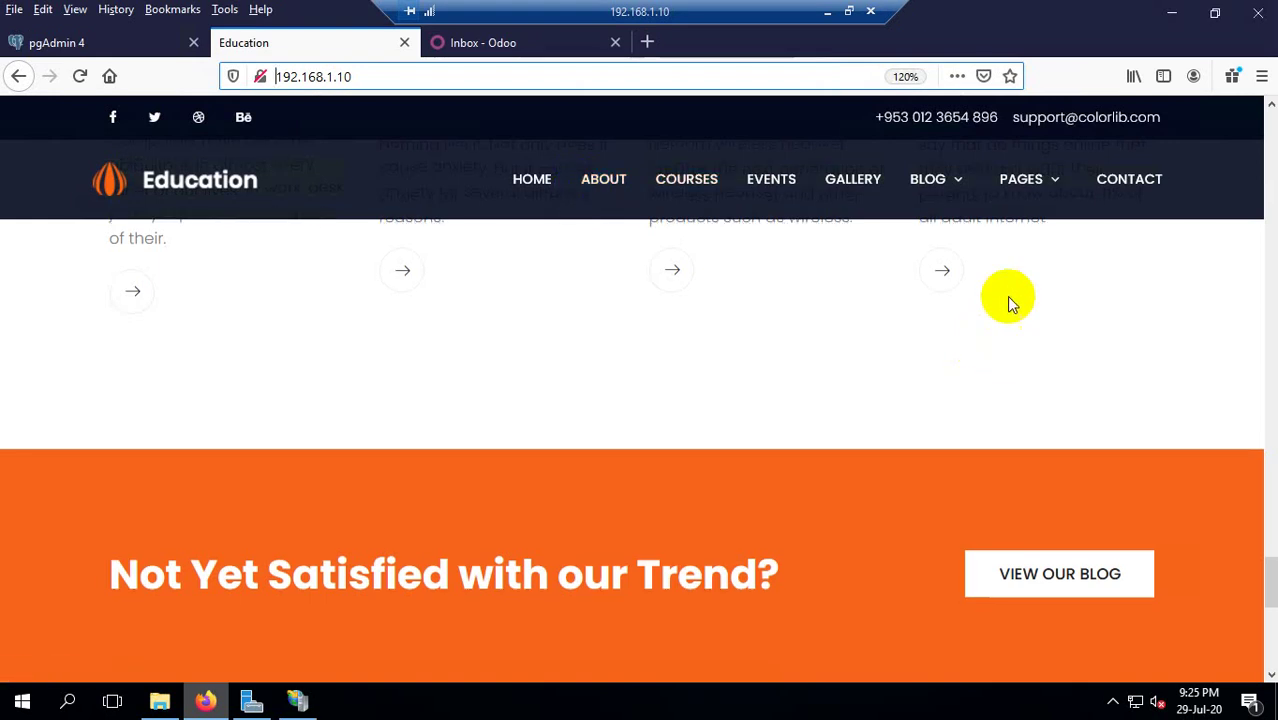
Scroll the Education page through the blog posts and footer, then return to the 'Inbox - Odoo' tab.
scroll(1006, 296, "down", 3)
scroll(1006, 296, "down", 2)
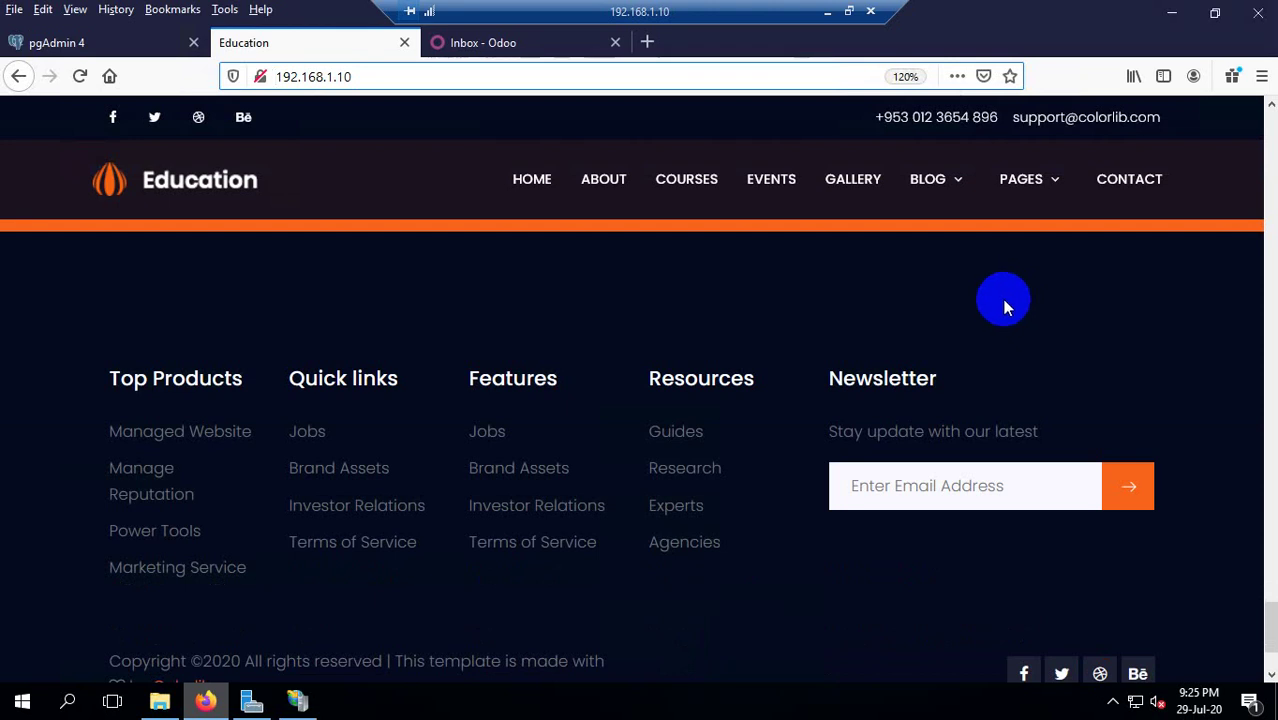
scroll(957, 325, "up", 1)
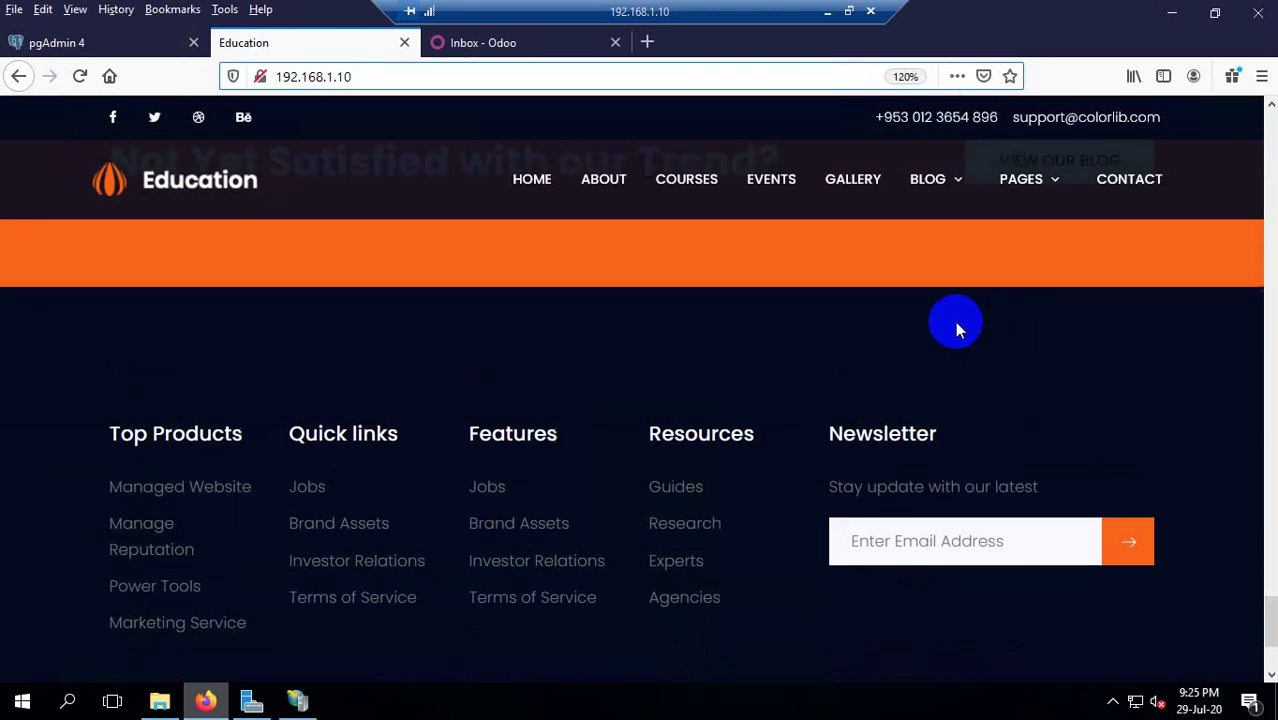
scroll(945, 350, "up", 5)
scroll(925, 425, "up", 4)
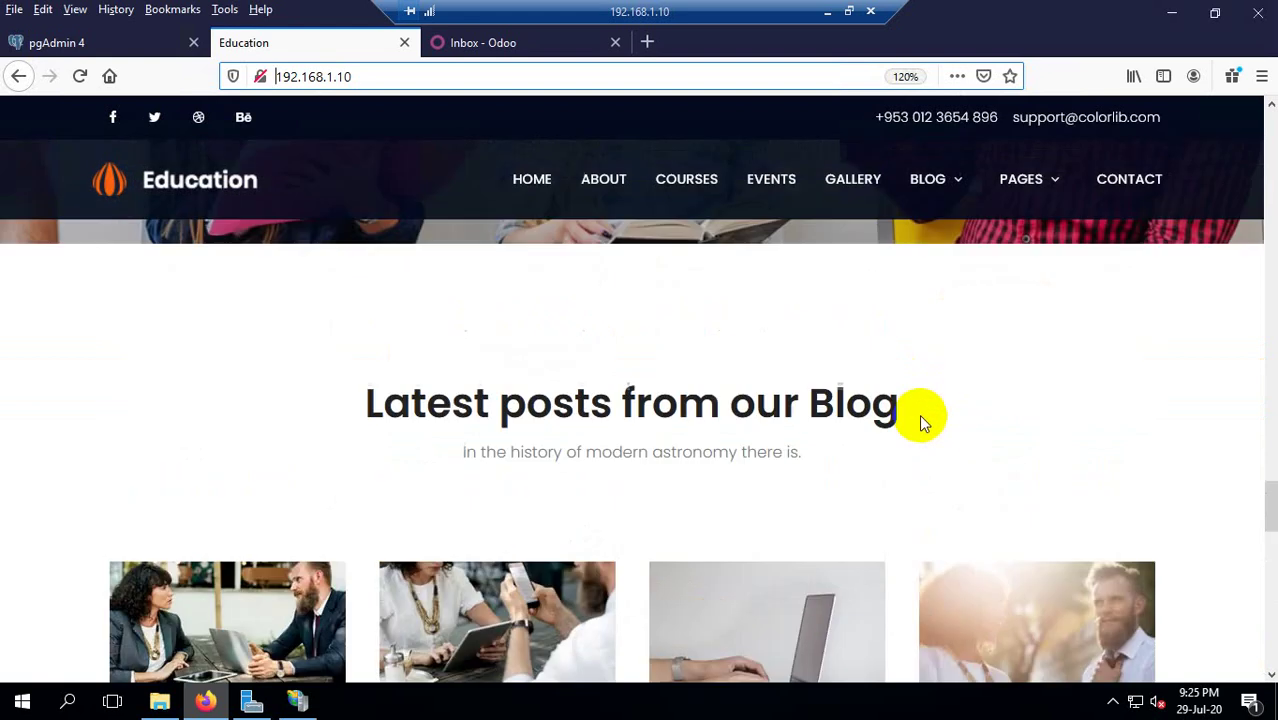
scroll(827, 510, "down", 10)
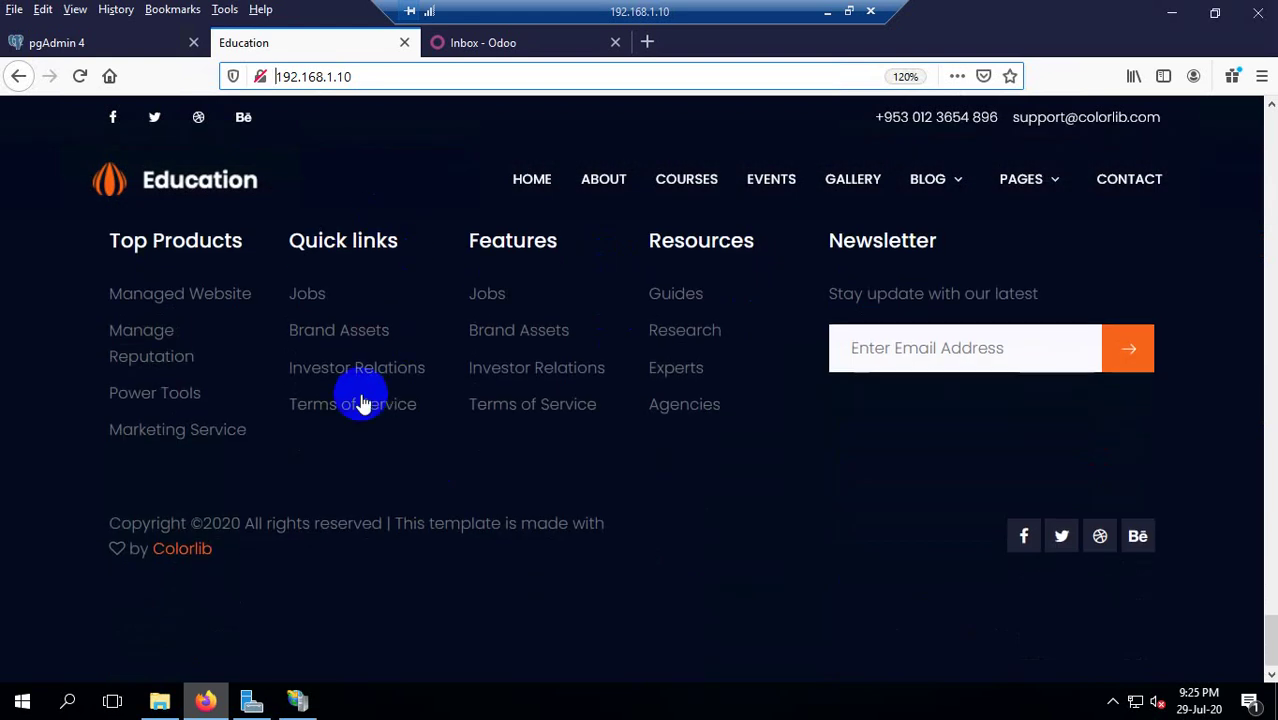
scroll(330, 392, "up", 10)
scroll(531, 420, "up", 4)
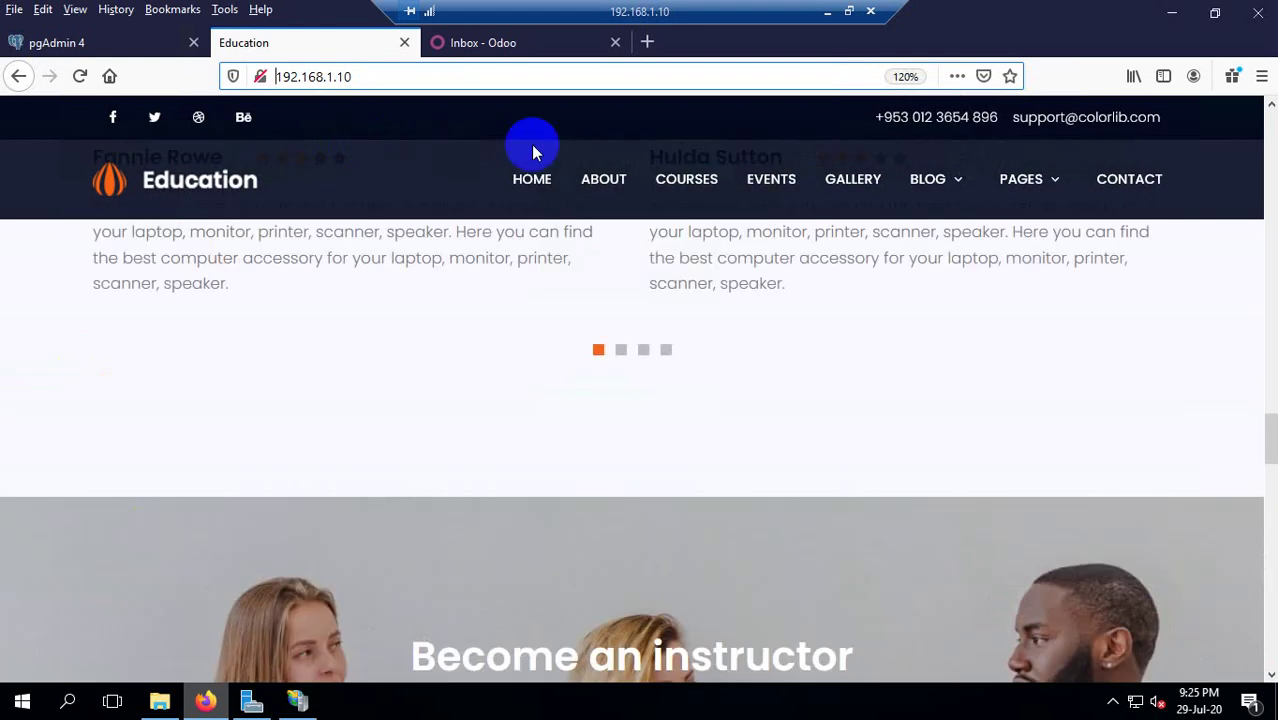
scroll(687, 228, "down", 6)
scroll(687, 337, "down", 5)
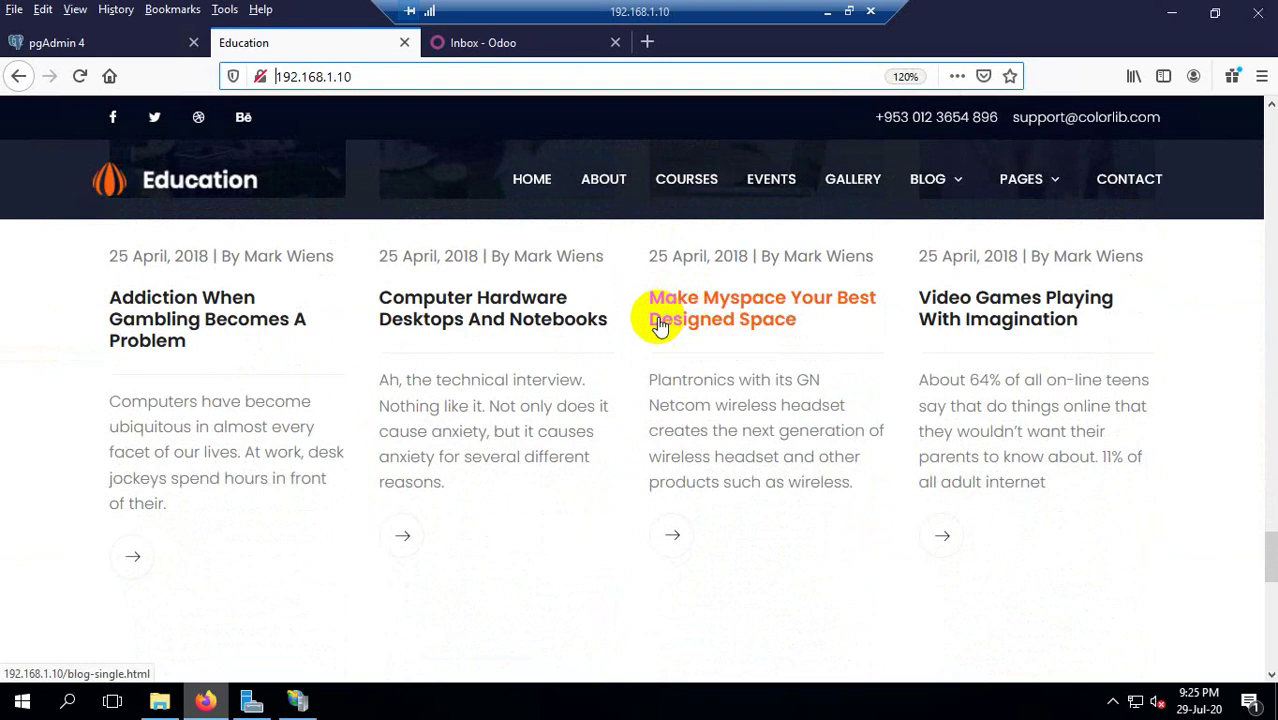
left_click(522, 45)
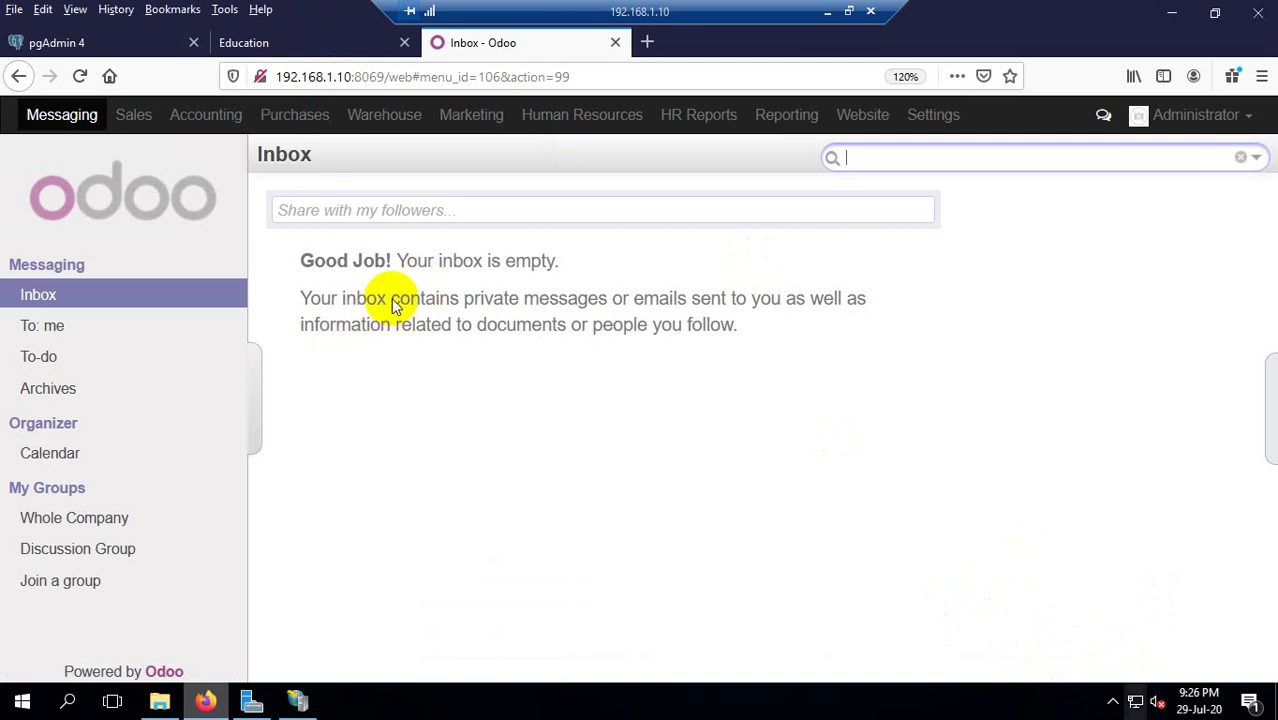
left_click(294, 50)
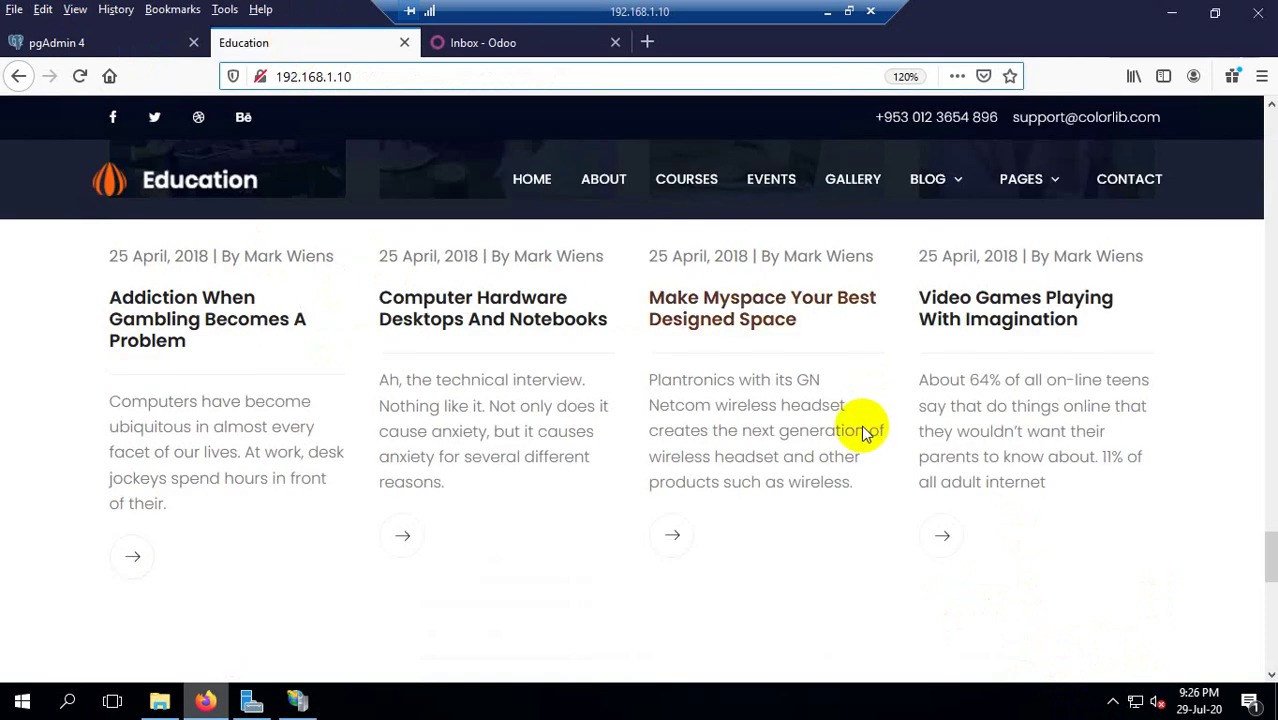
scroll(822, 408, "up", 10)
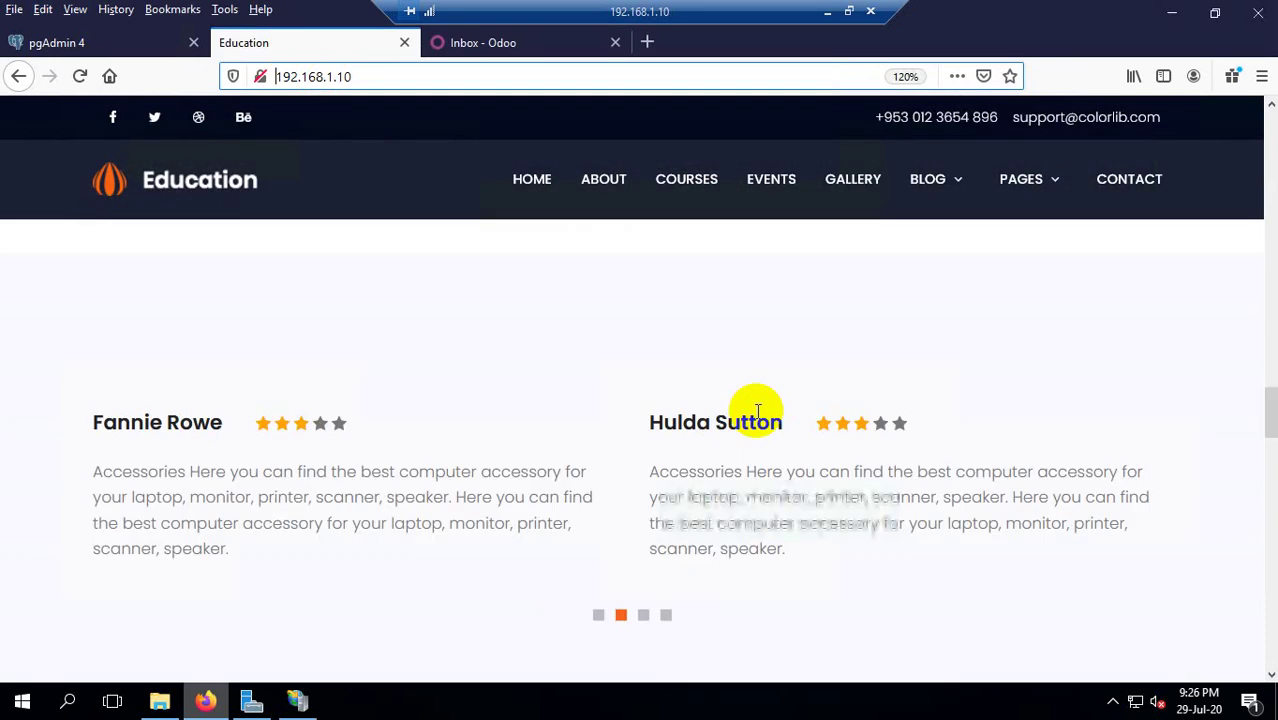
scroll(640, 287, "up", 10)
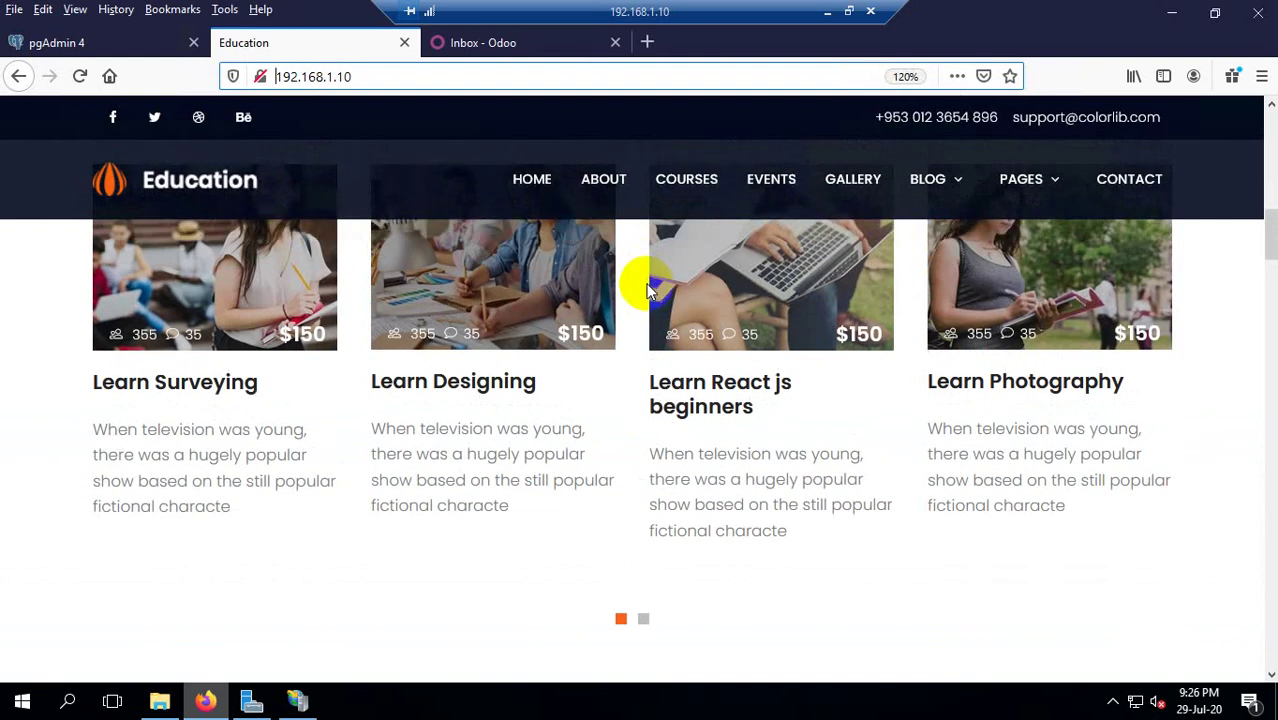
scroll(650, 300, "down", 5)
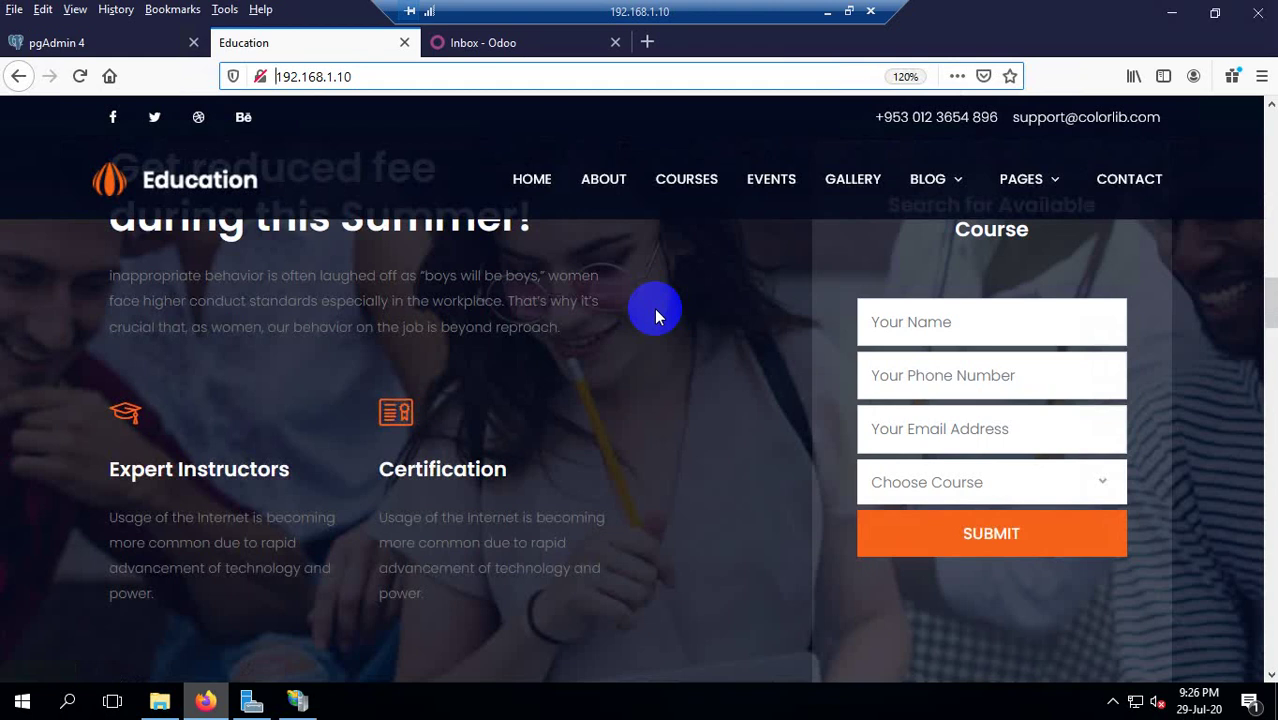
scroll(676, 322, "down", 4)
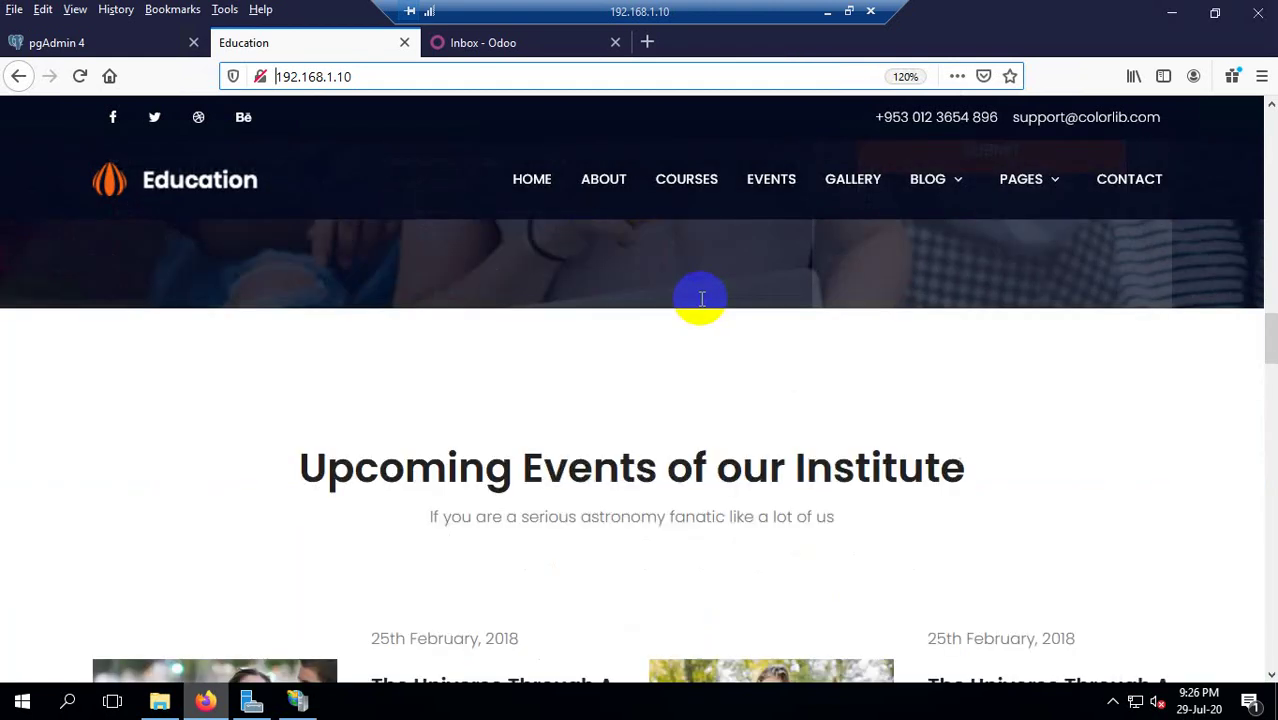
scroll(699, 298, "up", 4)
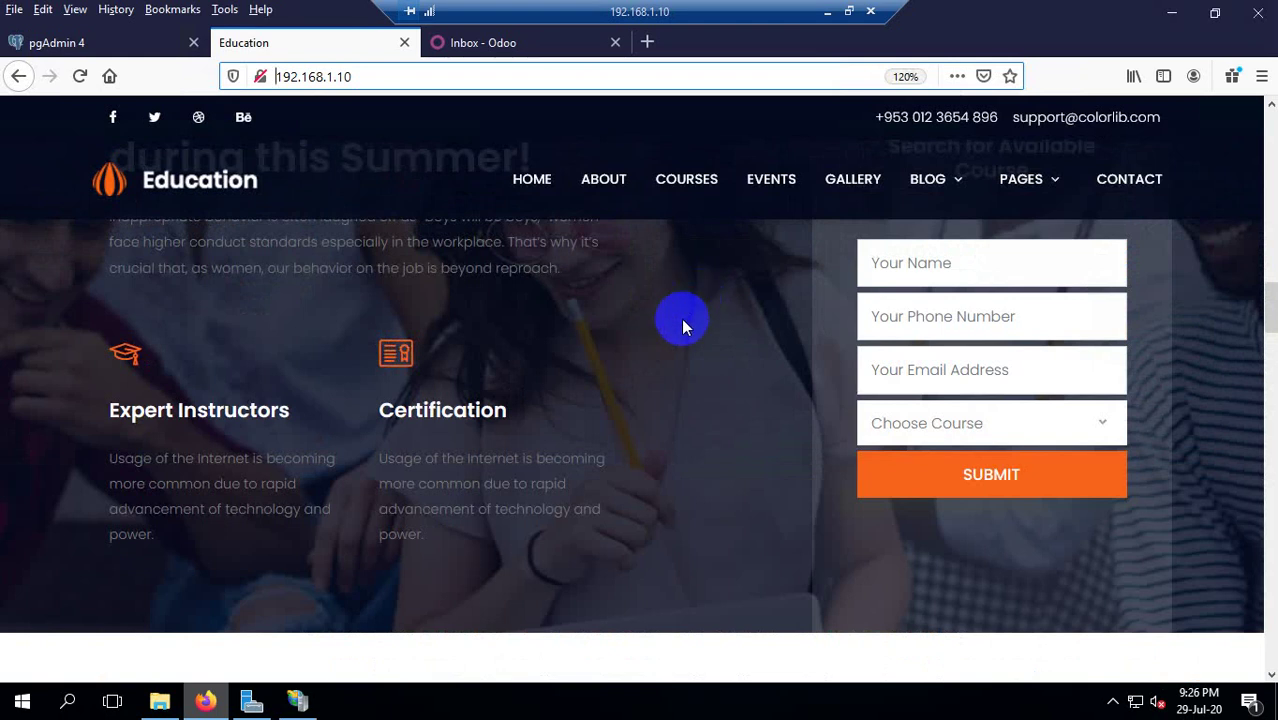
scroll(678, 322, "up", 1)
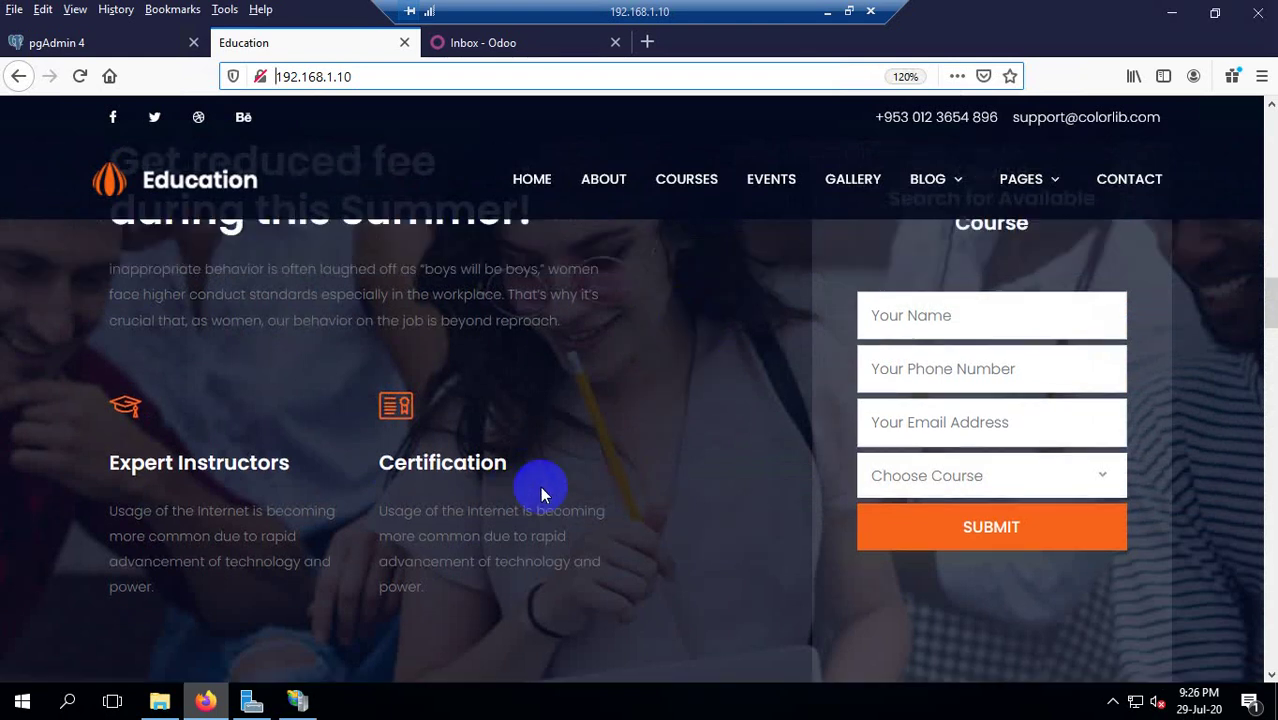
scroll(544, 483, "up", 1)
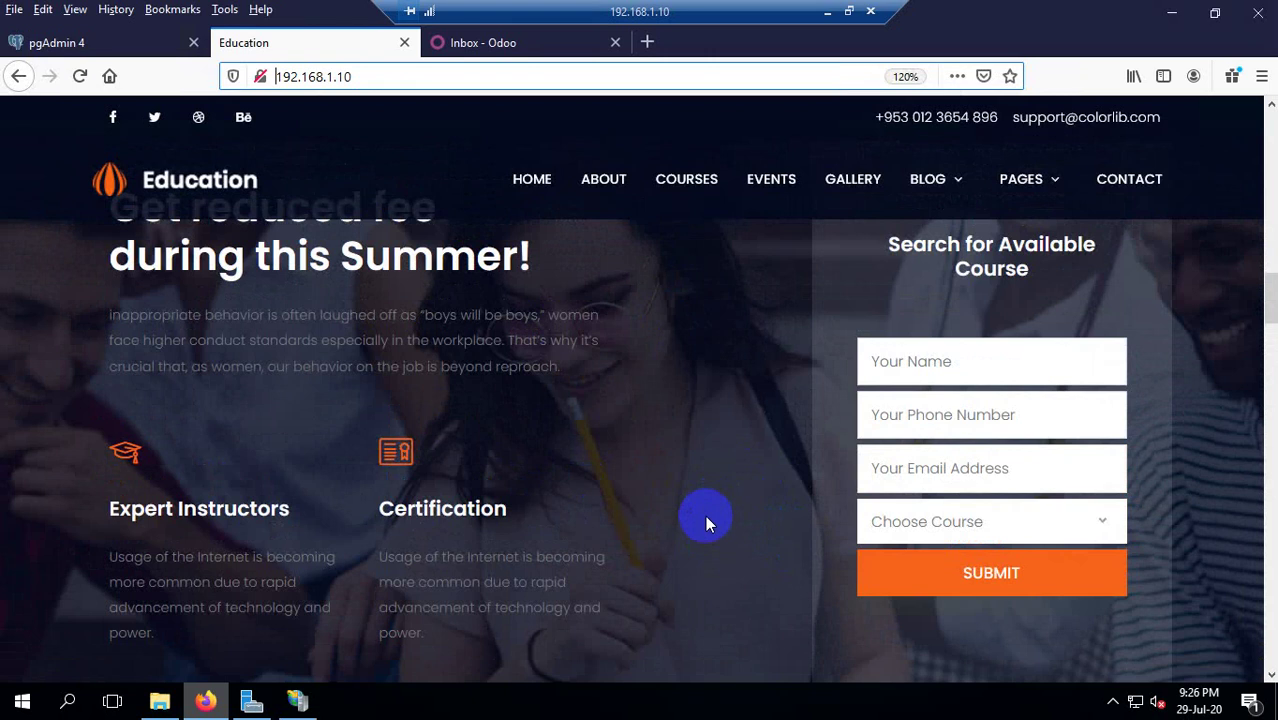
scroll(705, 515, "up", 1)
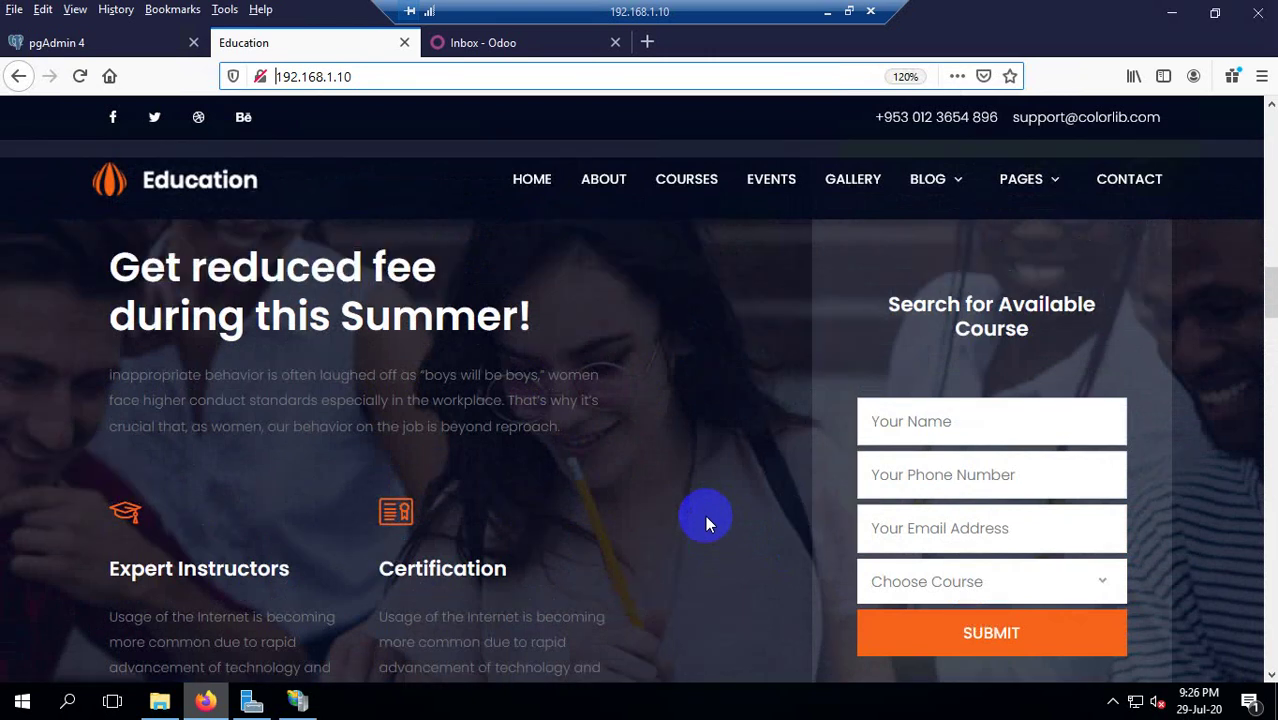
scroll(705, 515, "up", 5)
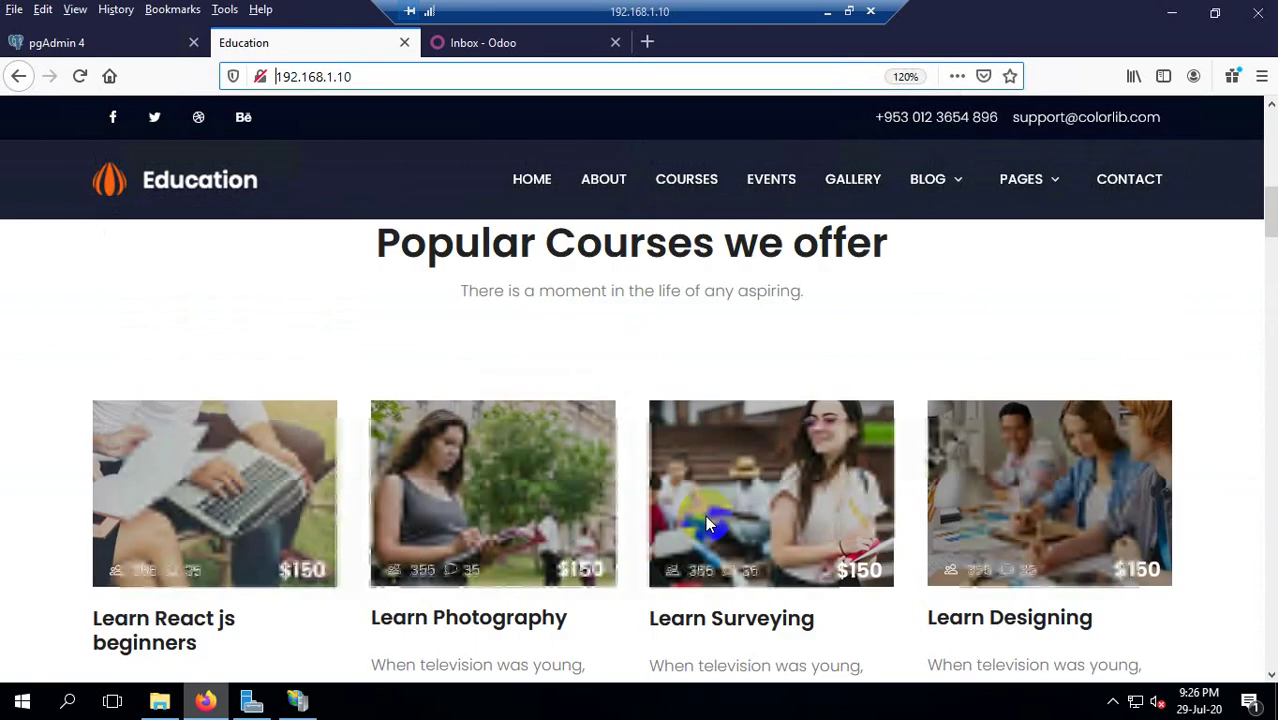
scroll(751, 525, "up", 4)
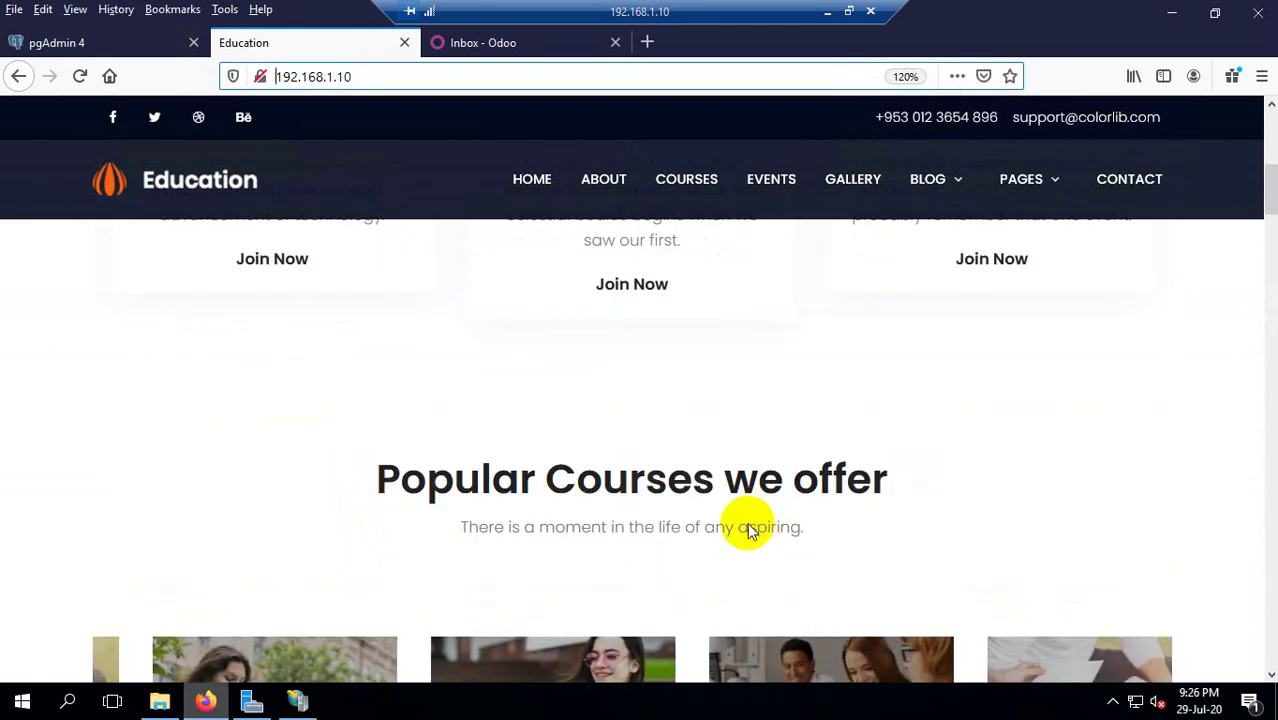
key("Return")
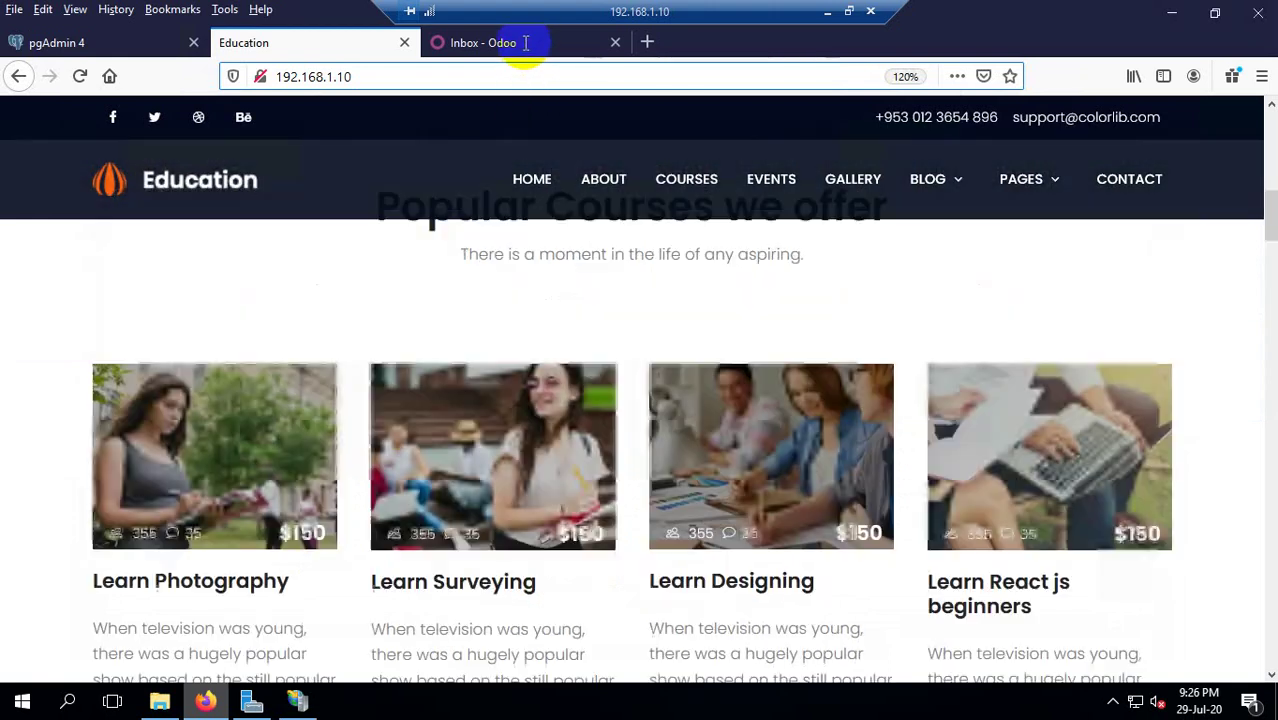
left_click(522, 42)
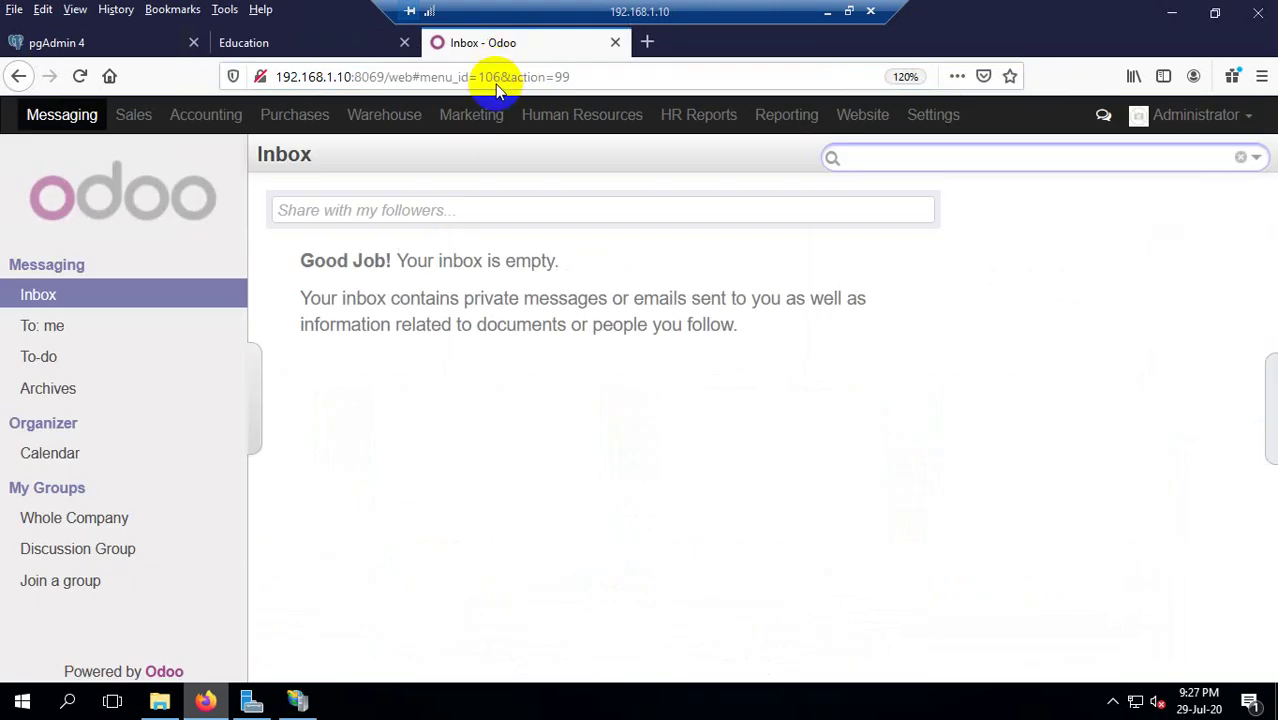
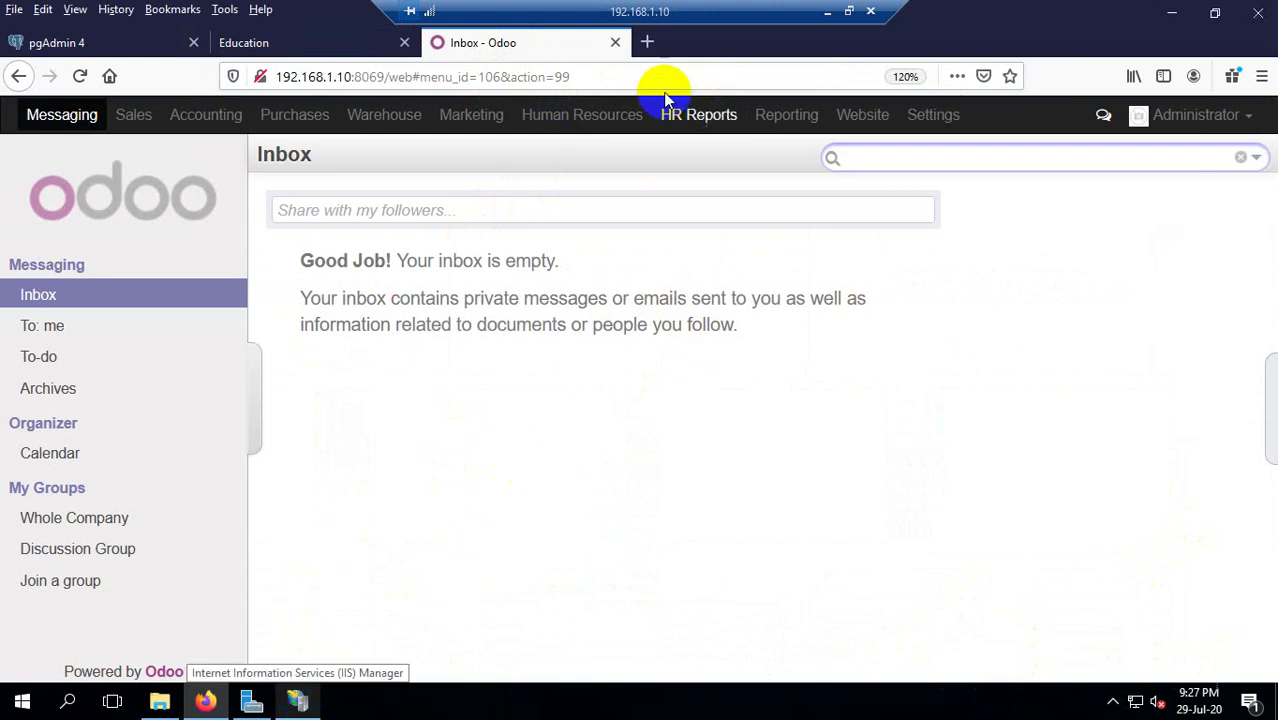
Load the Google homepage in a new browser tab of the remote session.
left_click(827, 11)
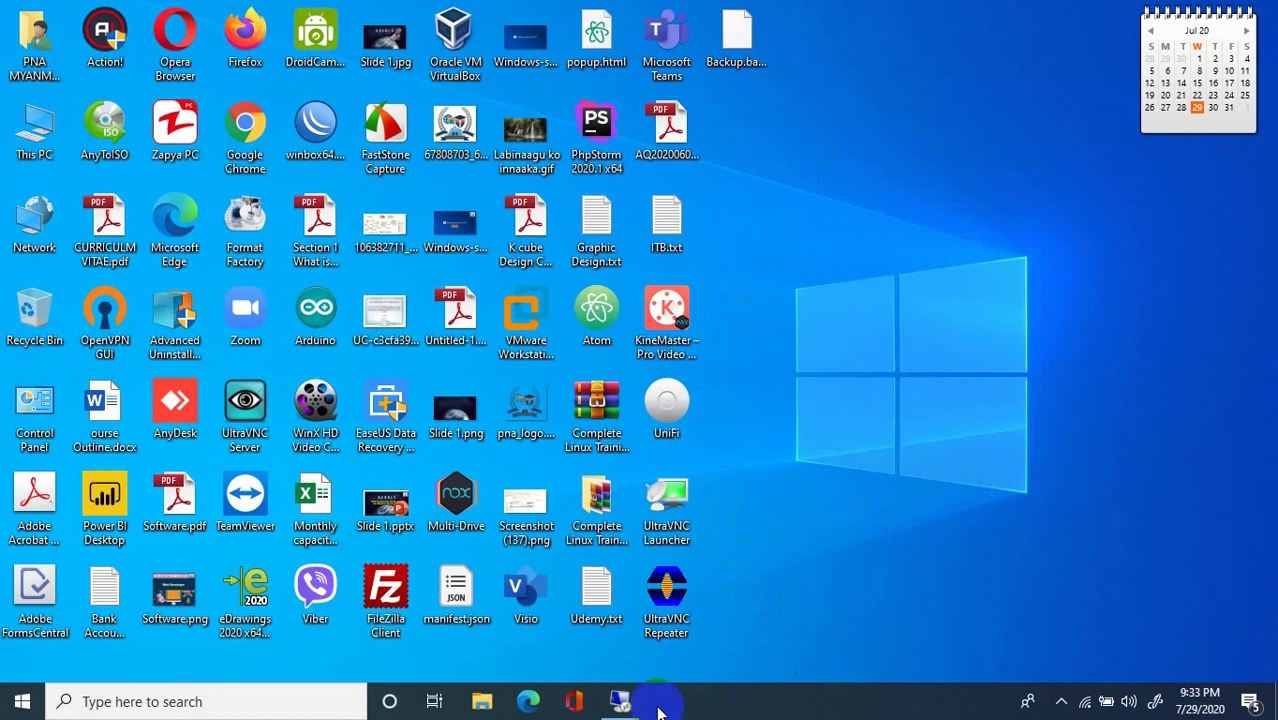
left_click(621, 700)
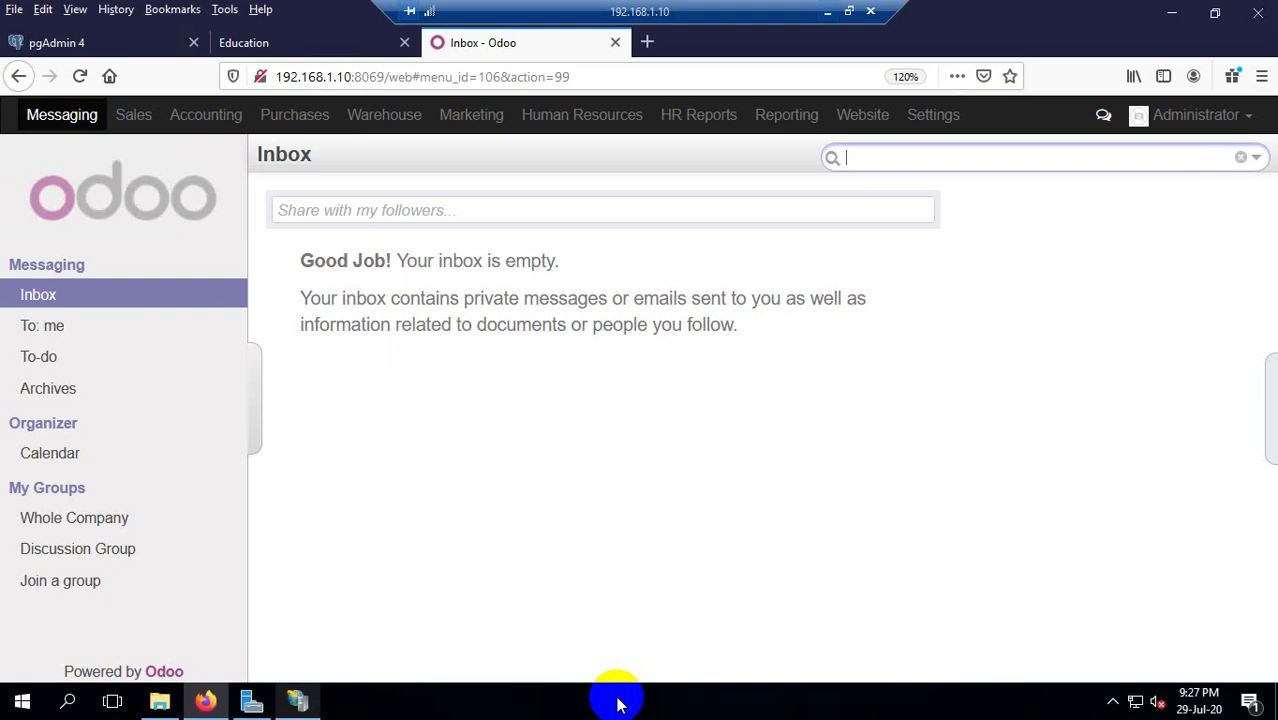
left_click(647, 42)
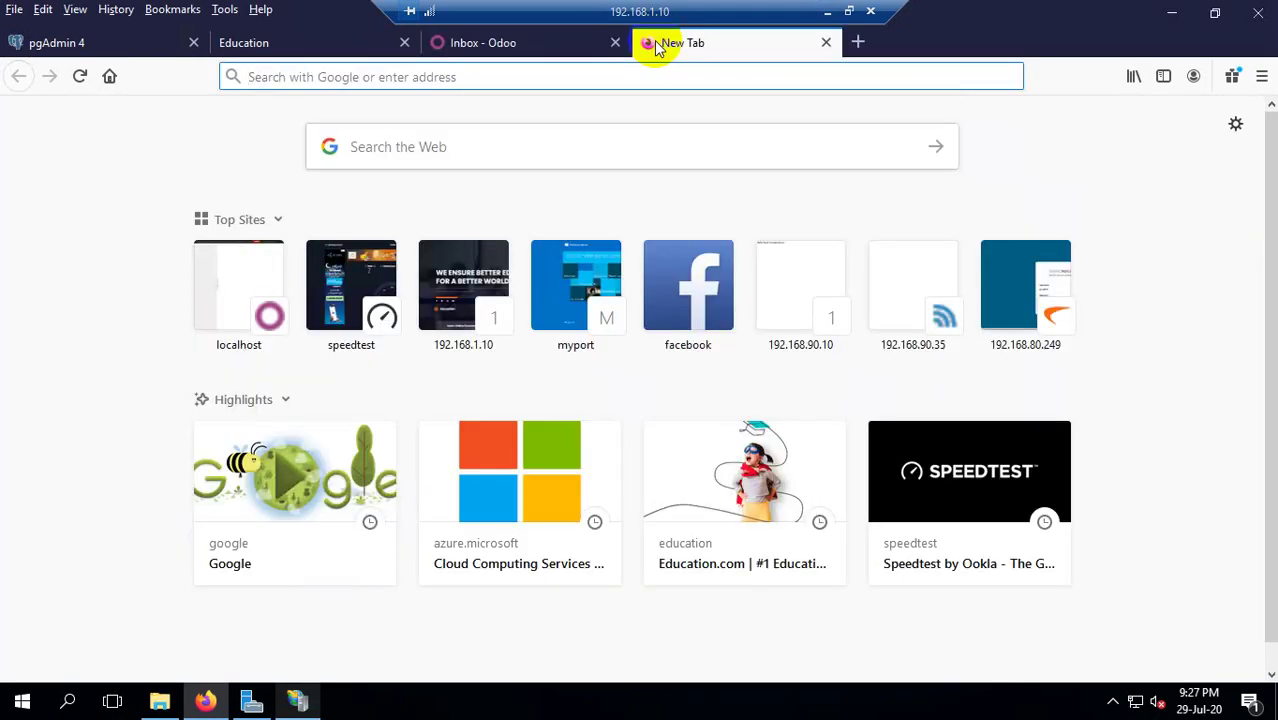
type("google.com")
key("Return")
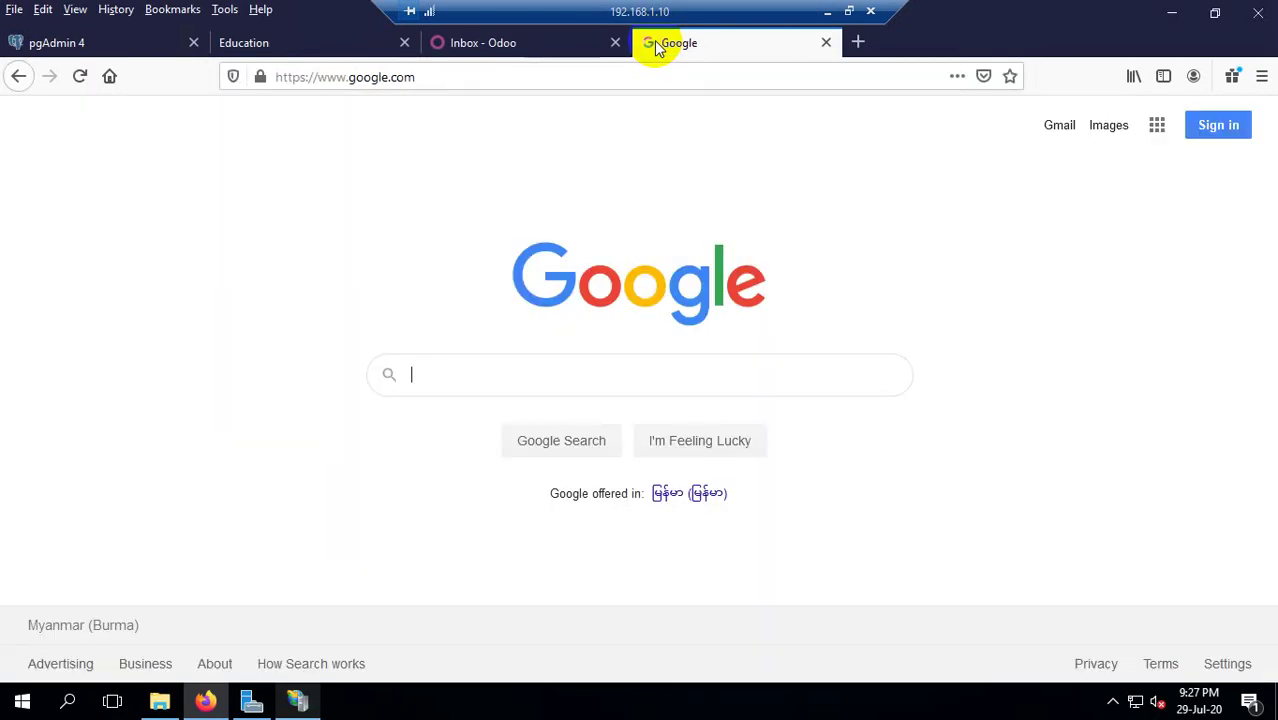
Search 'what is my ip?', copy the public IP 103.89.176.157, and open a blank tab.
type("what ")
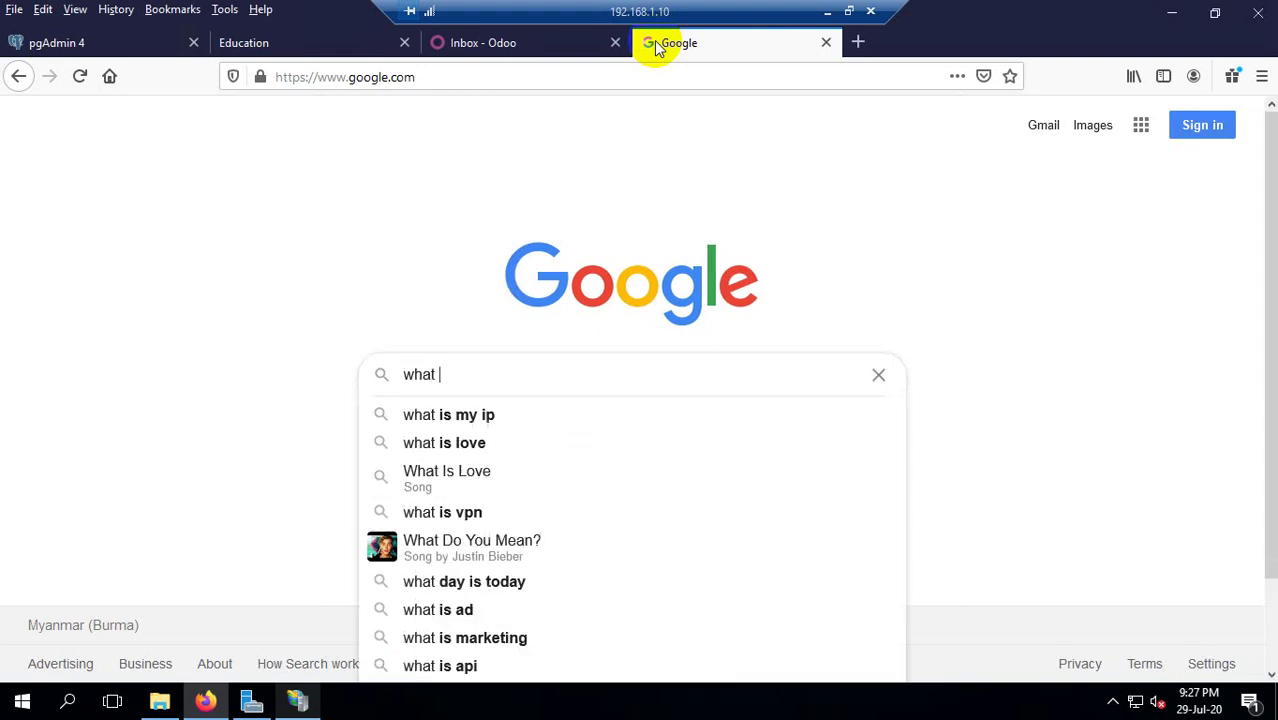
type("is my i")
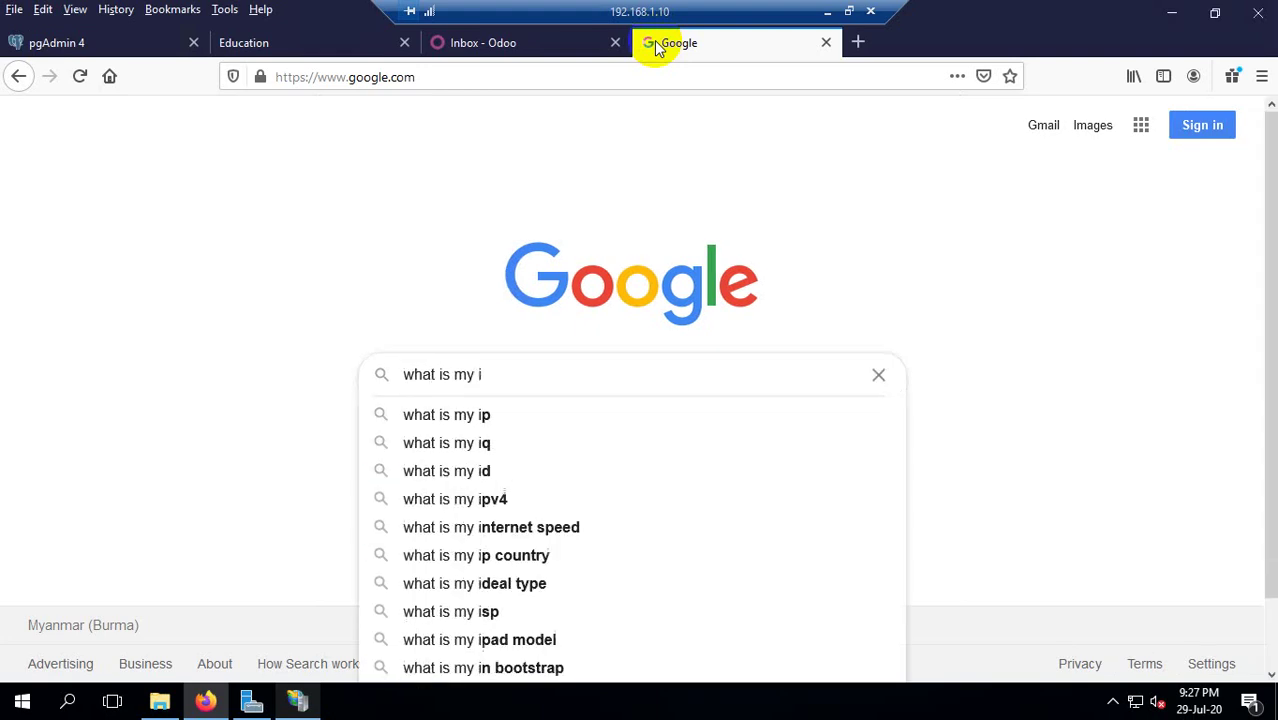
type("p?")
key("Return")
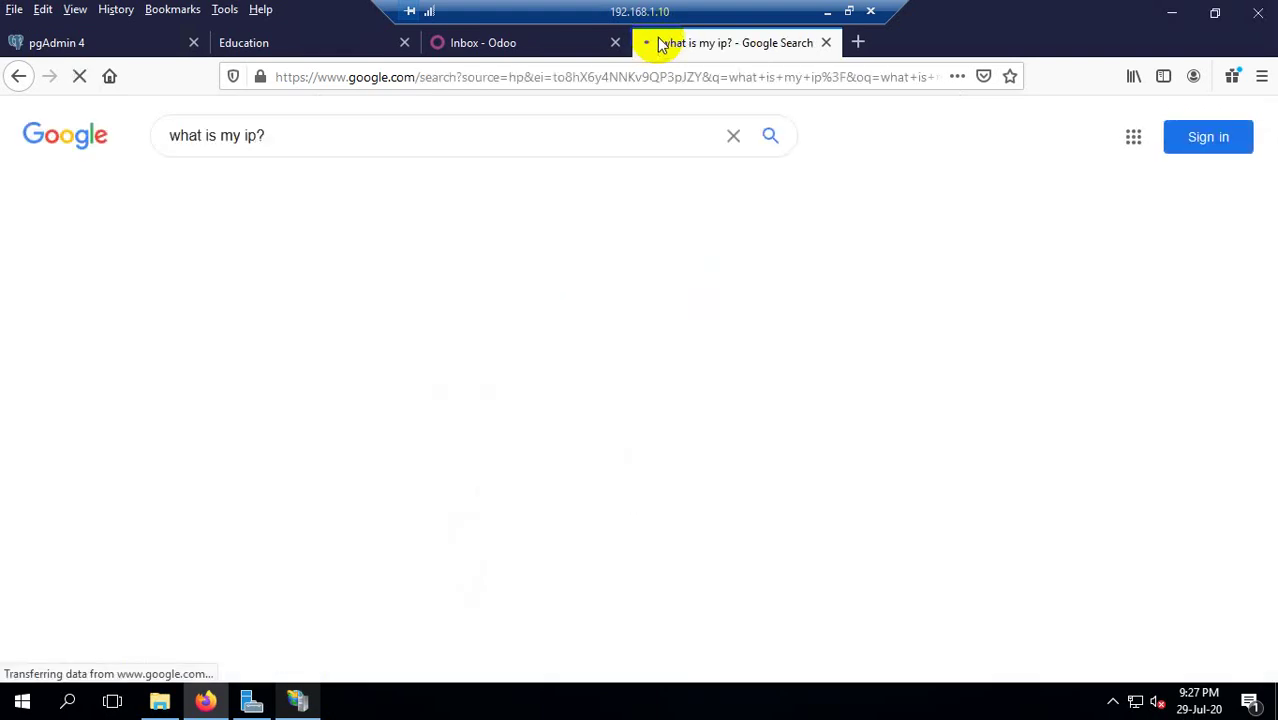
left_click_drag(316, 342, 183, 340)
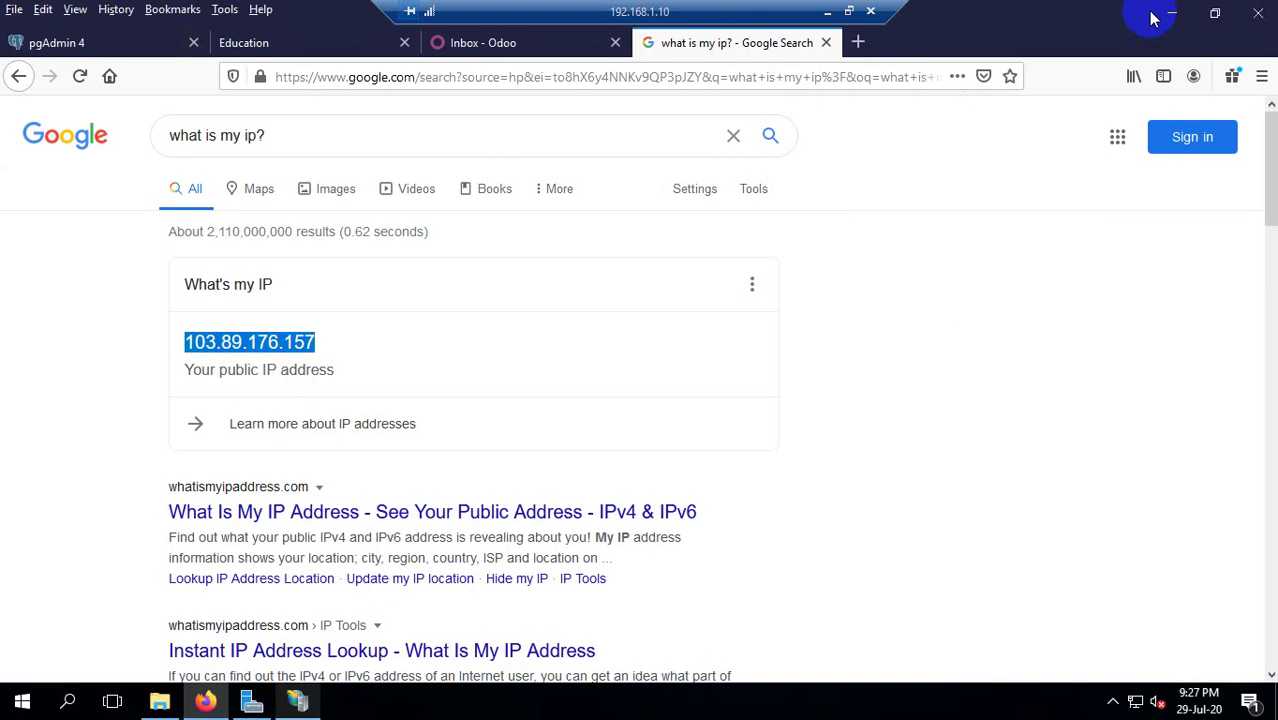
key("Page_Down")
key("ctrl+t")
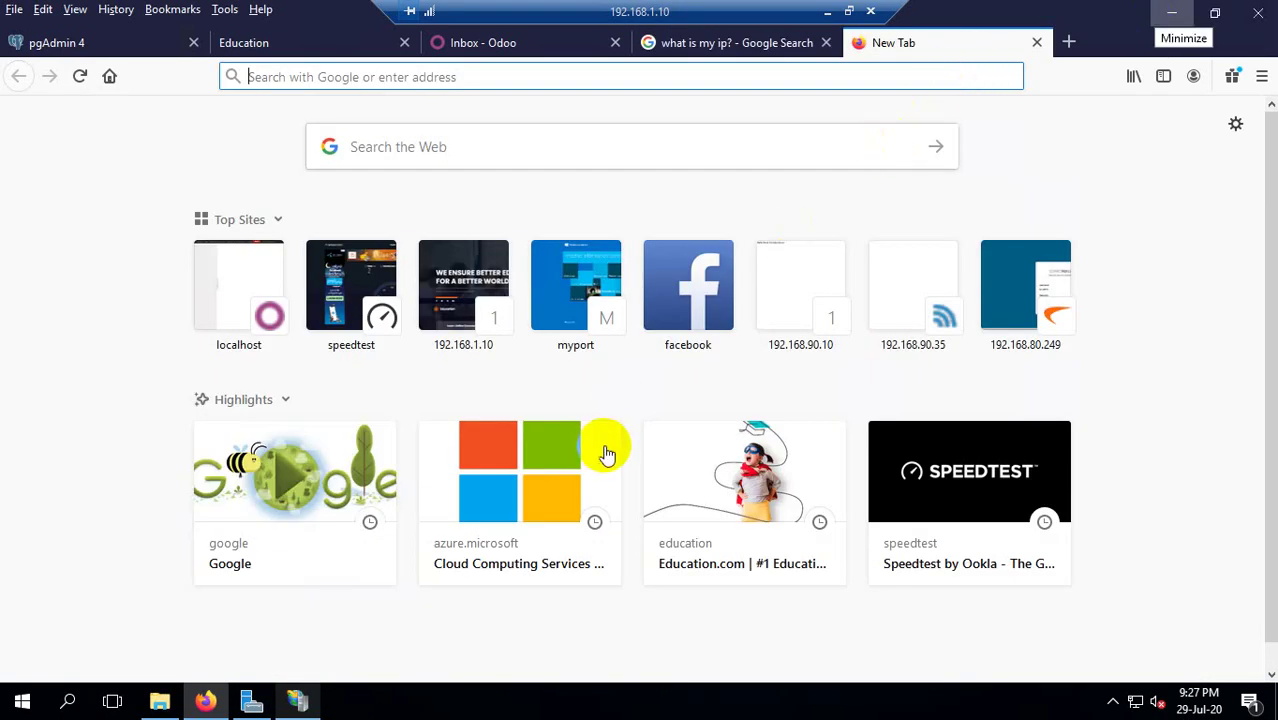
Launch an administrator Command Prompt using cmd from the Run box.
key("super+r")
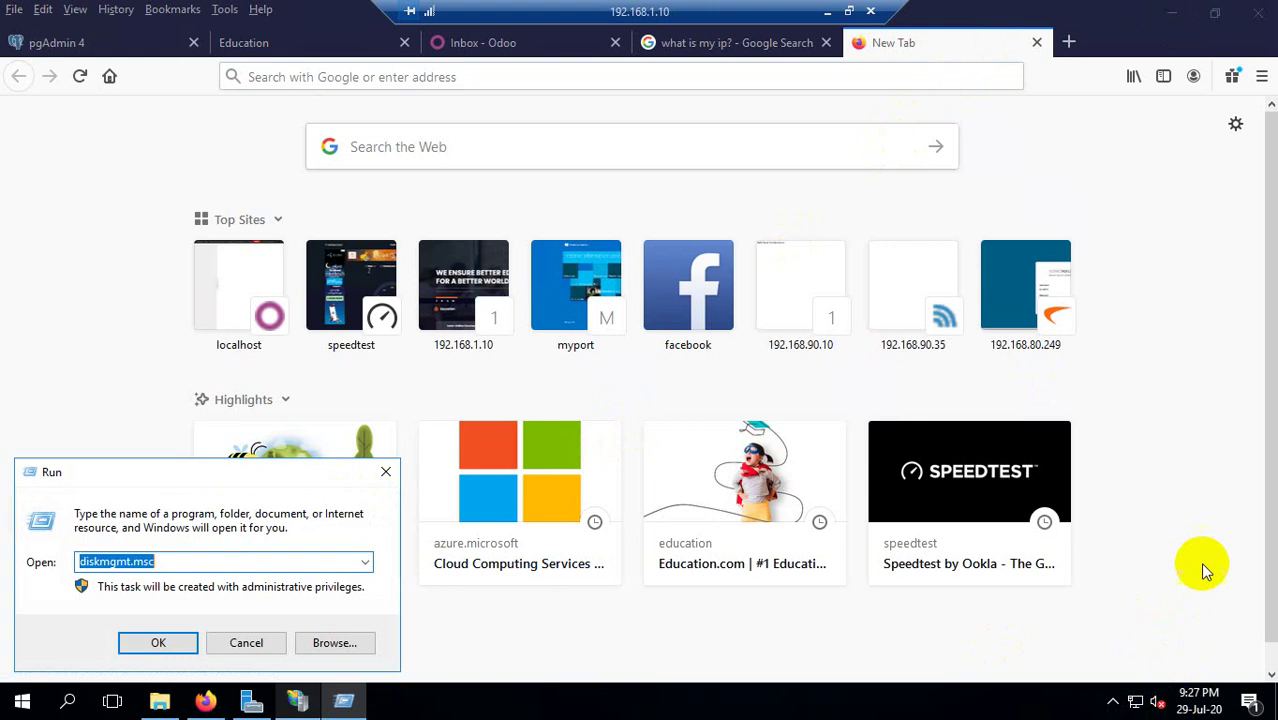
type("cmd")
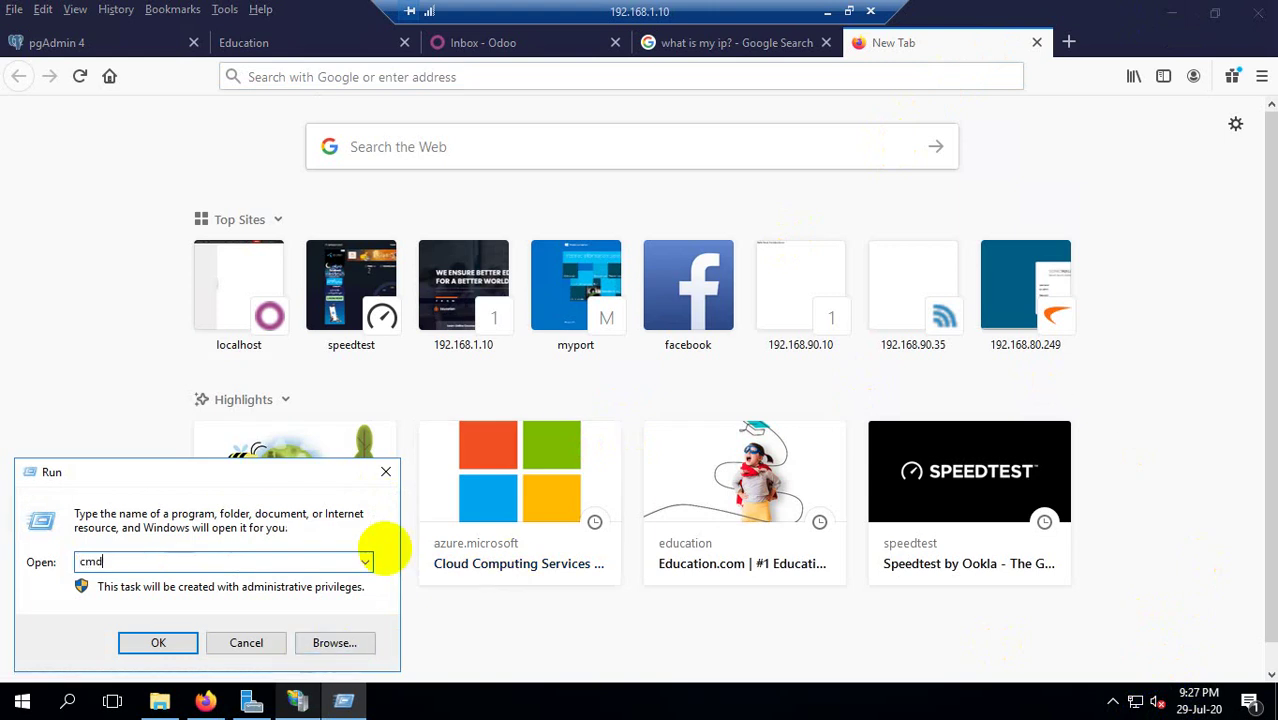
key("Return")
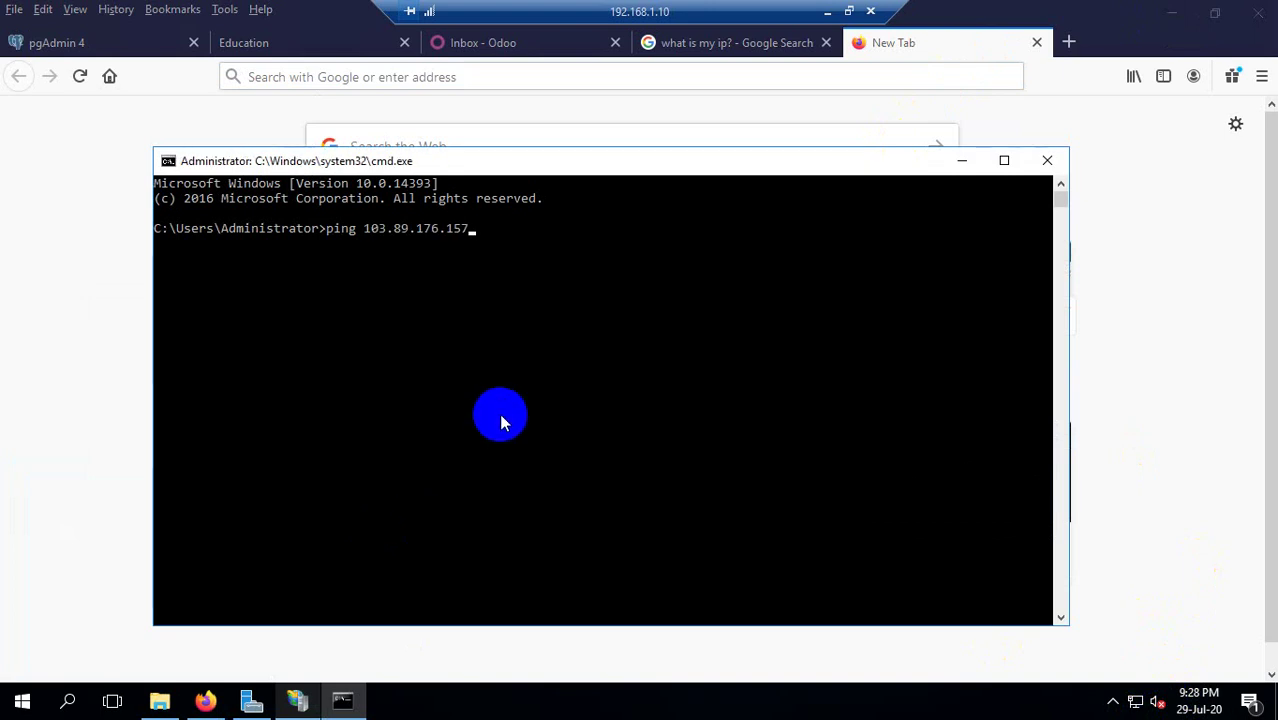
Review the 'what is my ip?' results in the browser, then return to the blank tab.
left_click(650, 110)
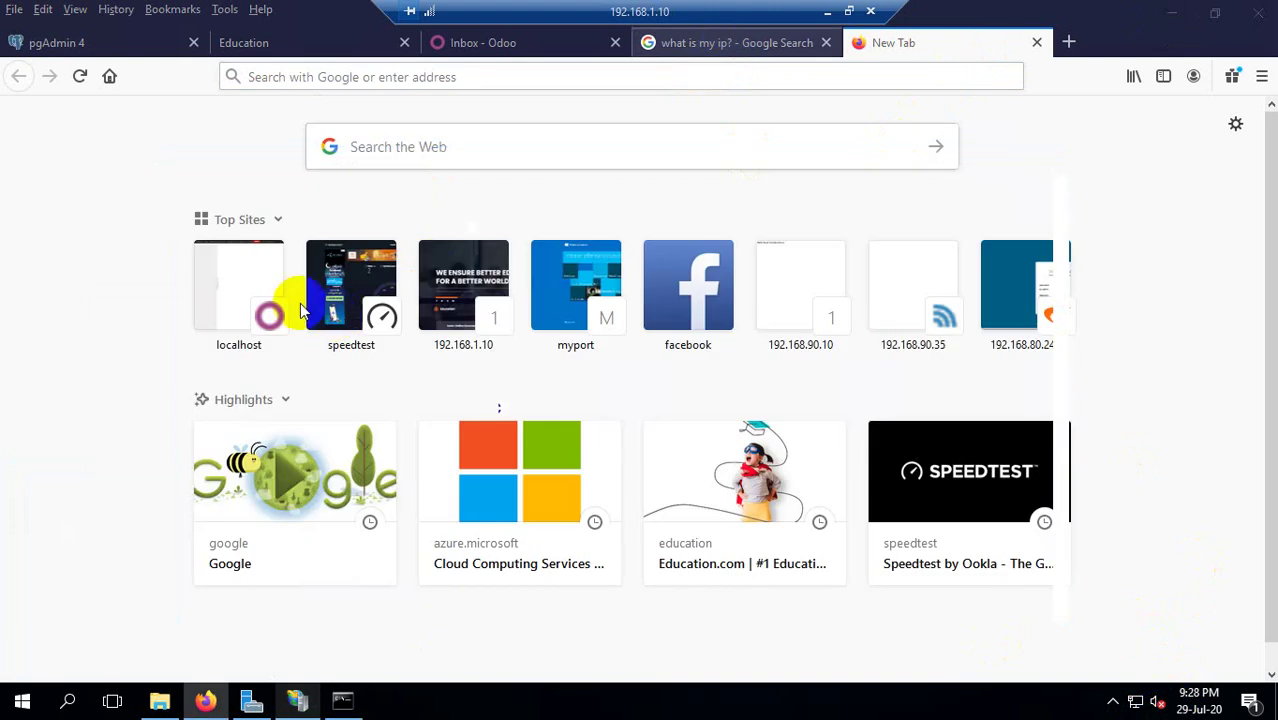
left_click(780, 43)
scroll(348, 314, "up", 3)
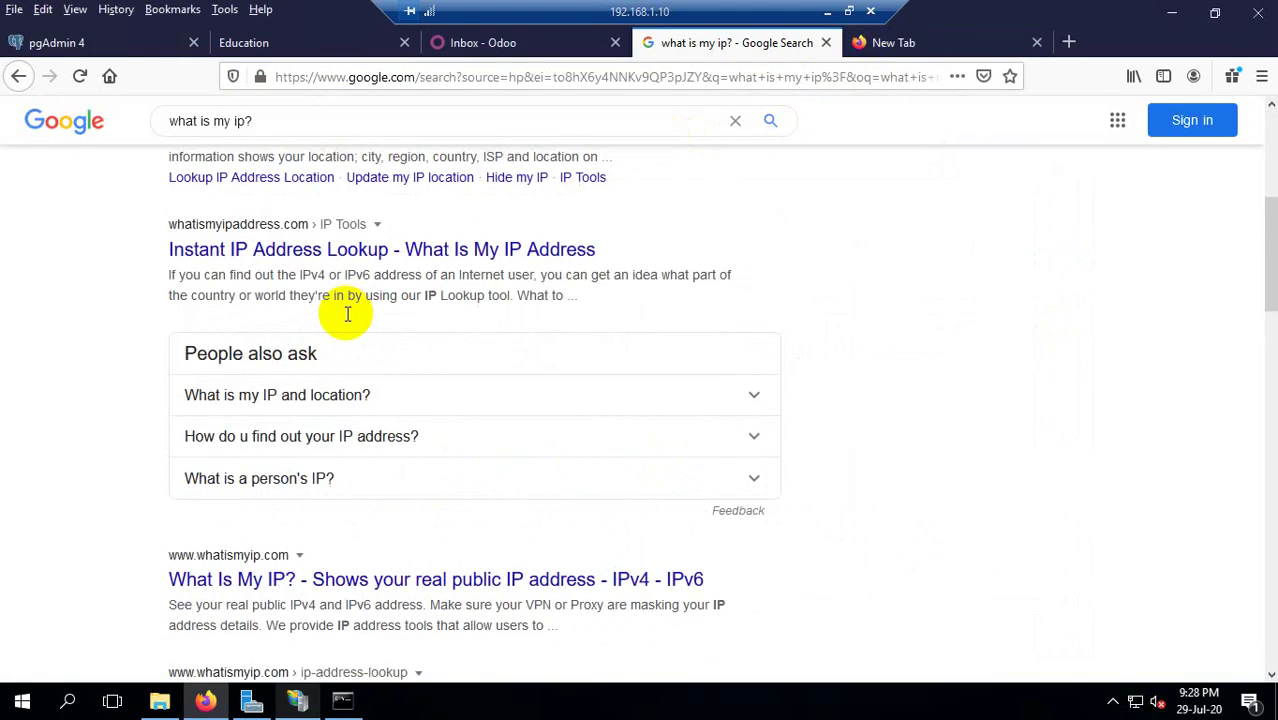
scroll(670, 340, "up", 5)
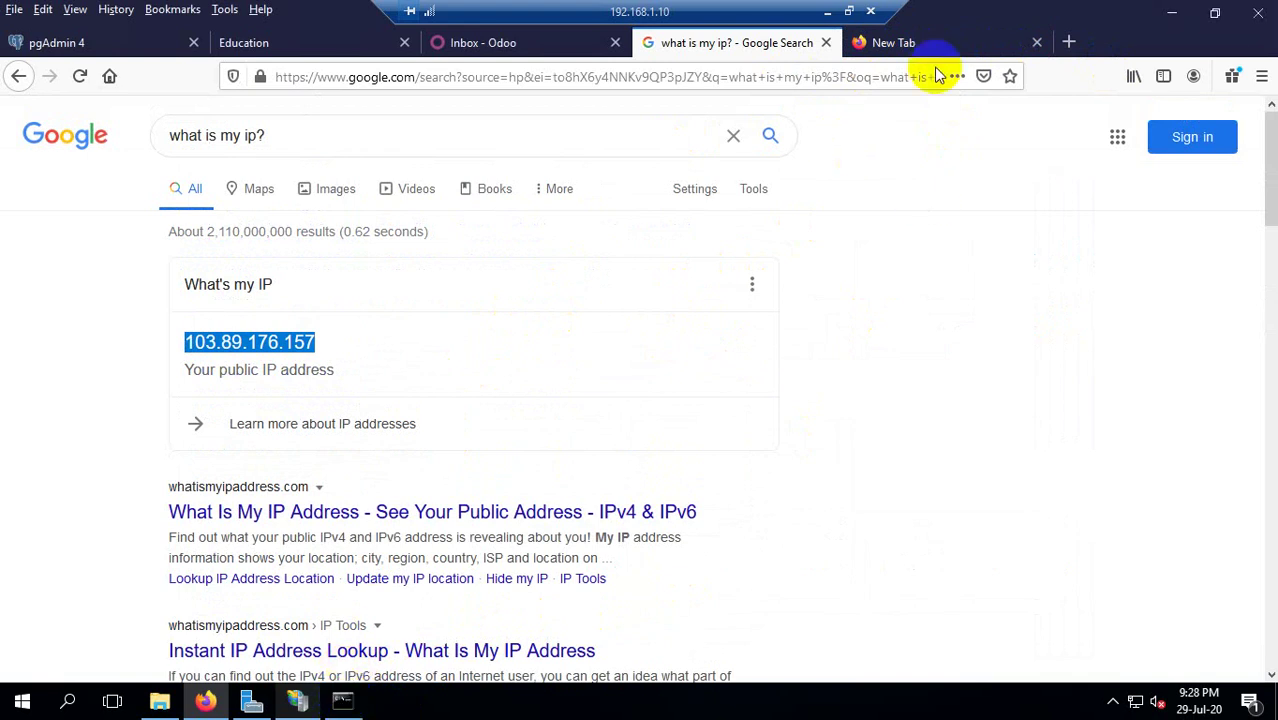
left_click(895, 42)
Bring the console holding ping 103.89.176.157 back in front.
left_click(348, 704)
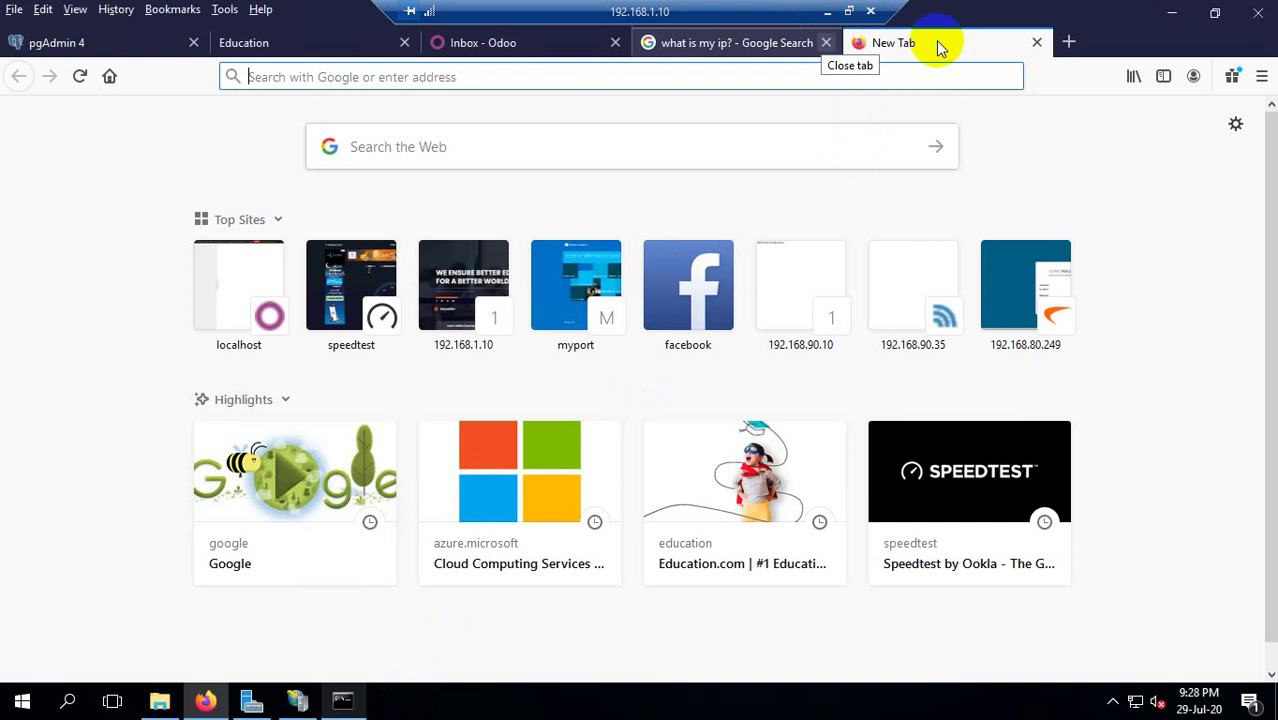
left_click(343, 702)
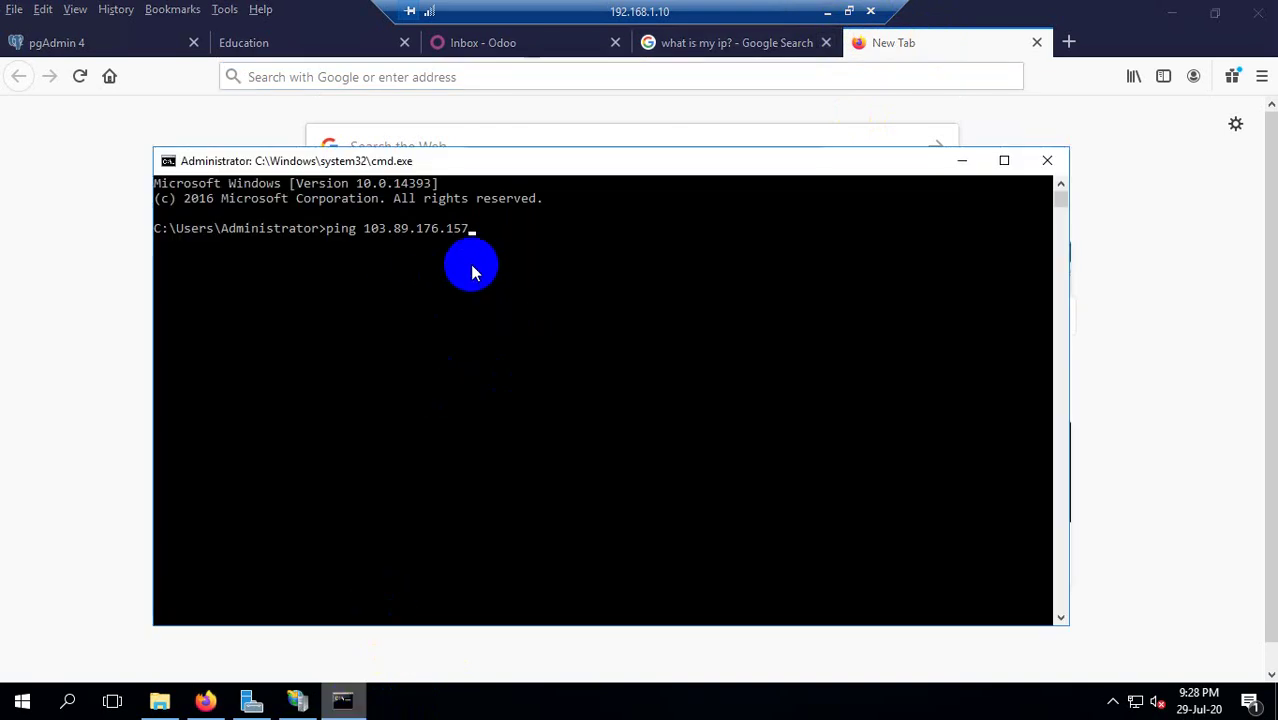
left_click(420, 288)
scroll(494, 234, "down", 1)
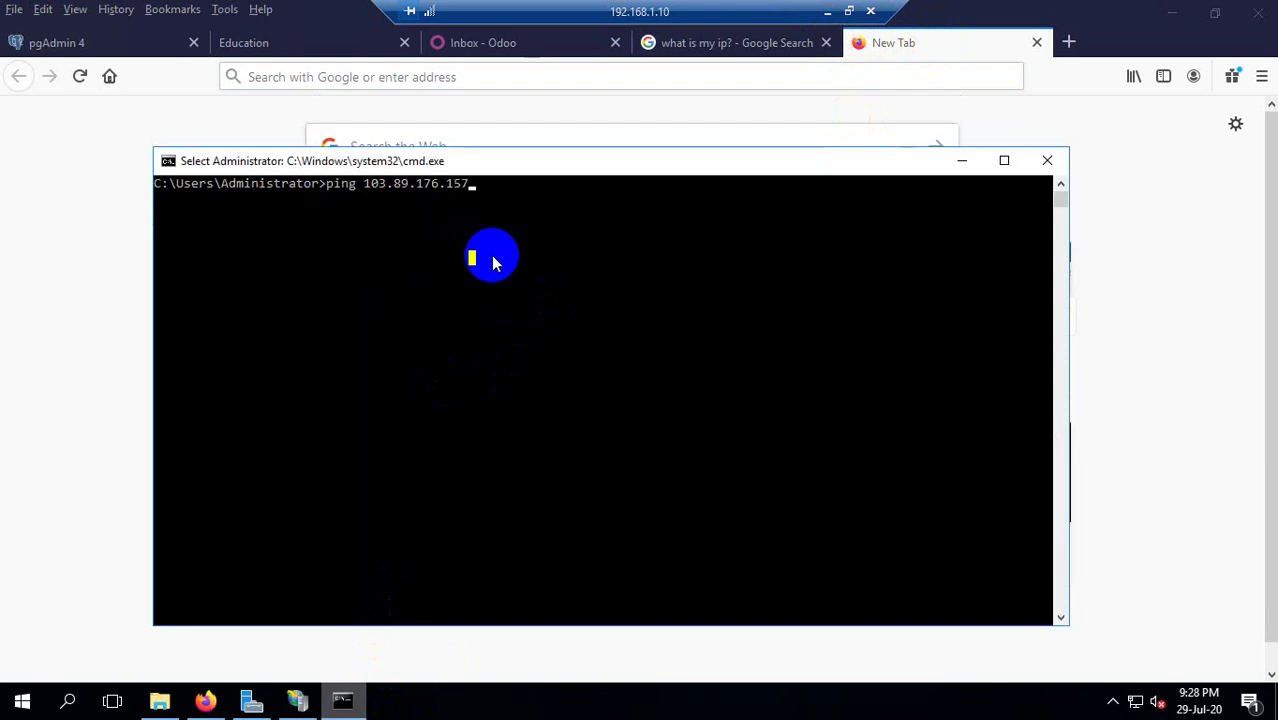
scroll(494, 262, "up", 1)
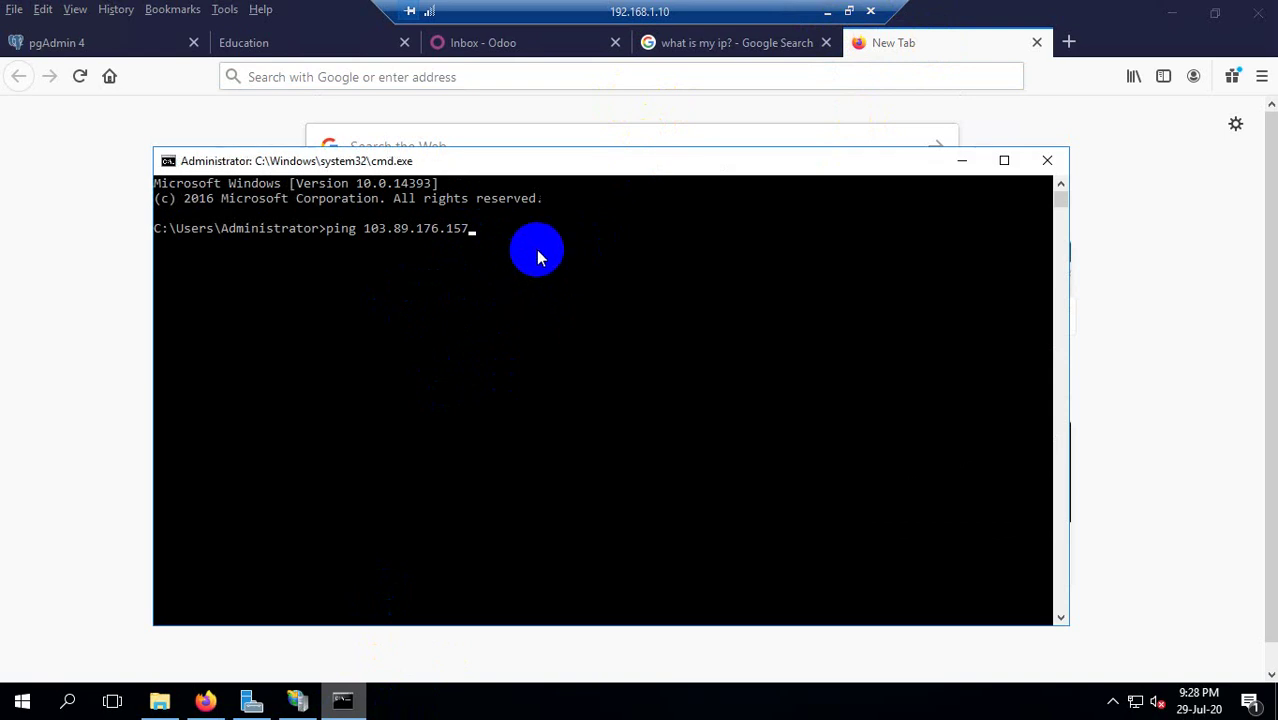
On the local PC, search Google for 'what is my ip?'.
left_click(826, 11)
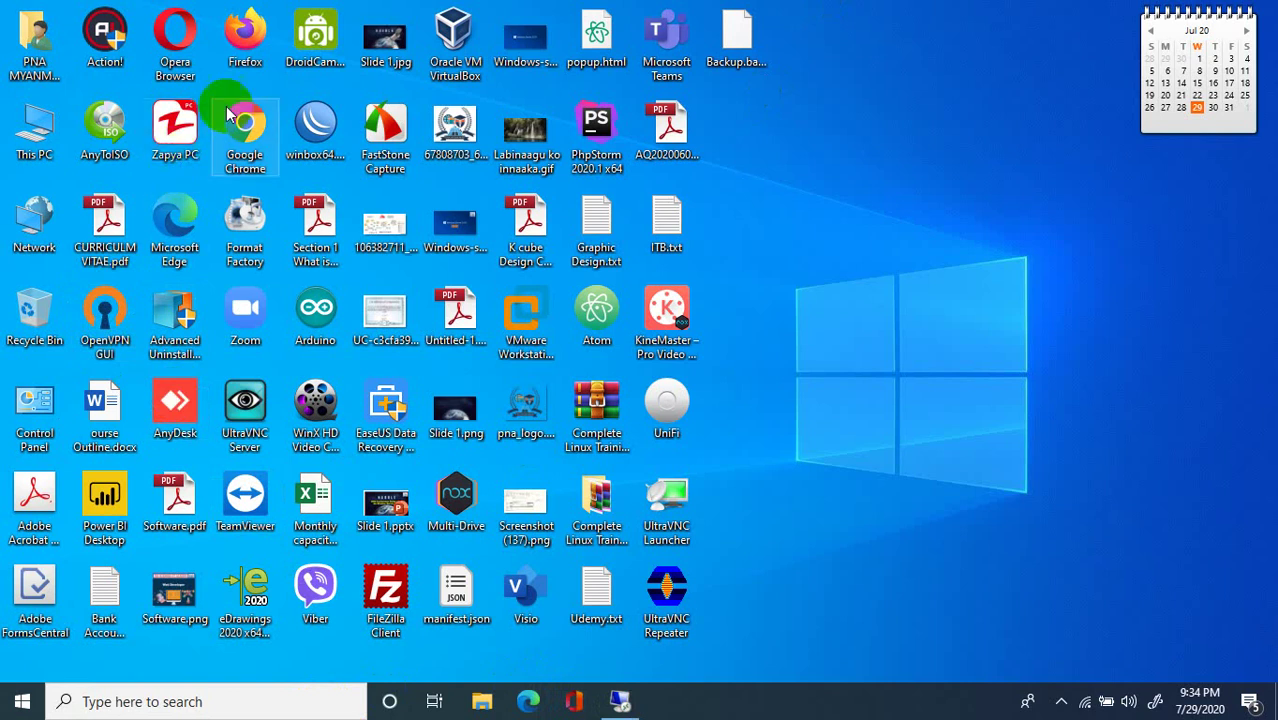
right_click(843, 87)
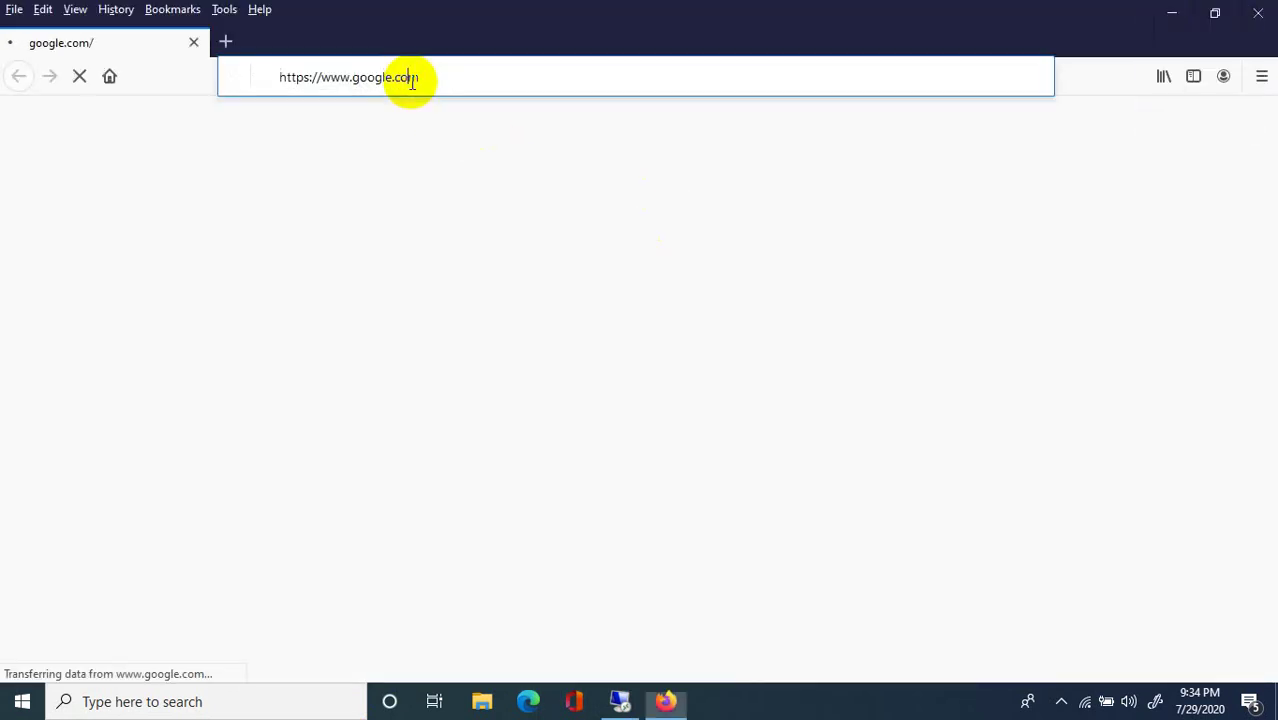
left_click(411, 80)
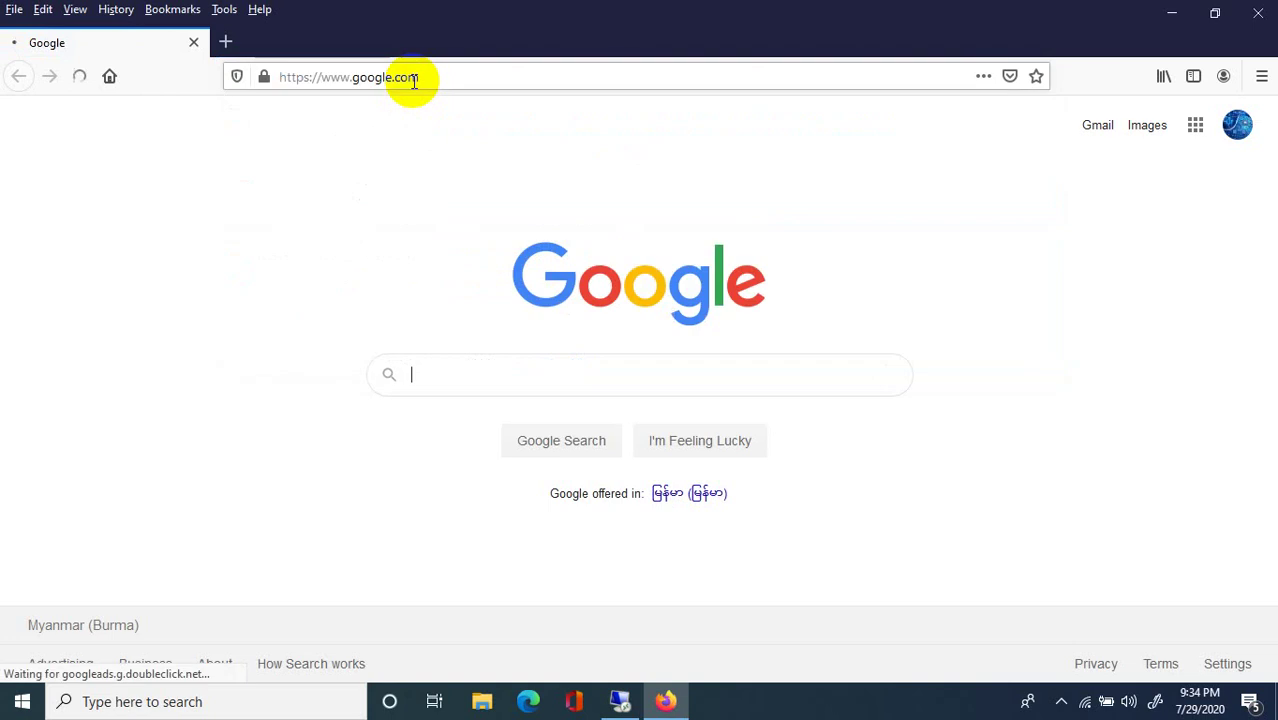
type("what is ")
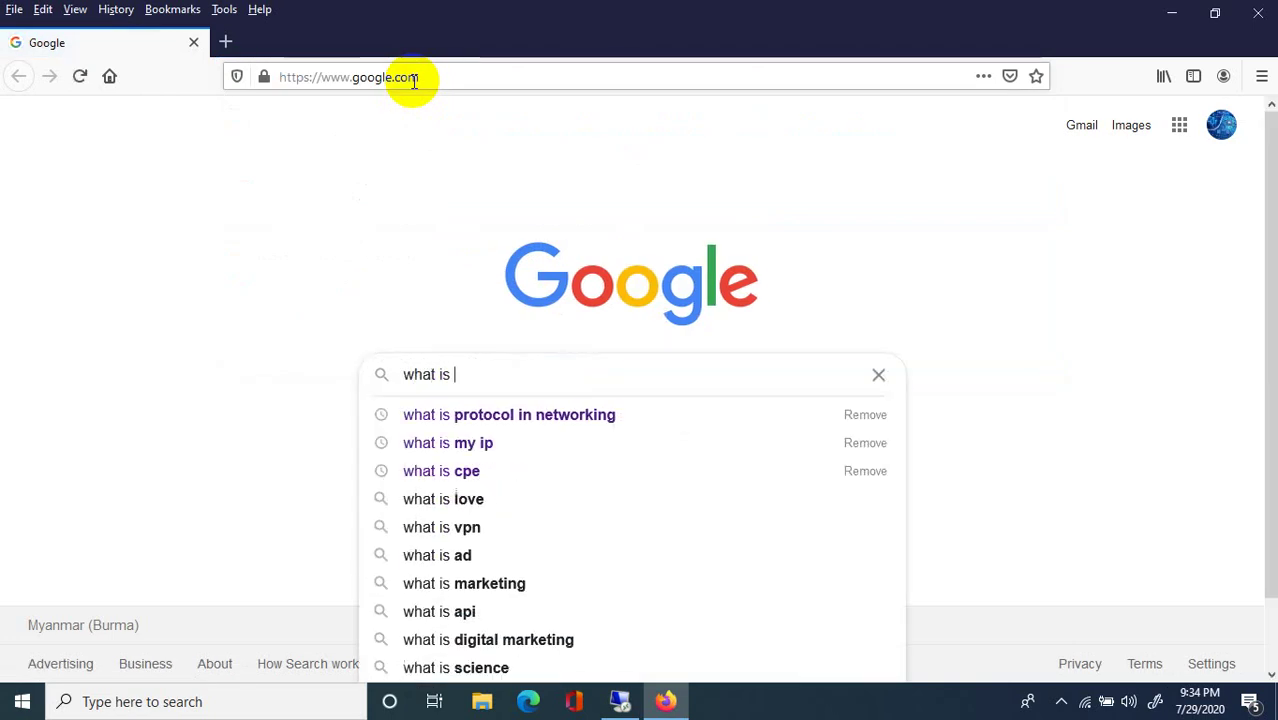
type("my o")
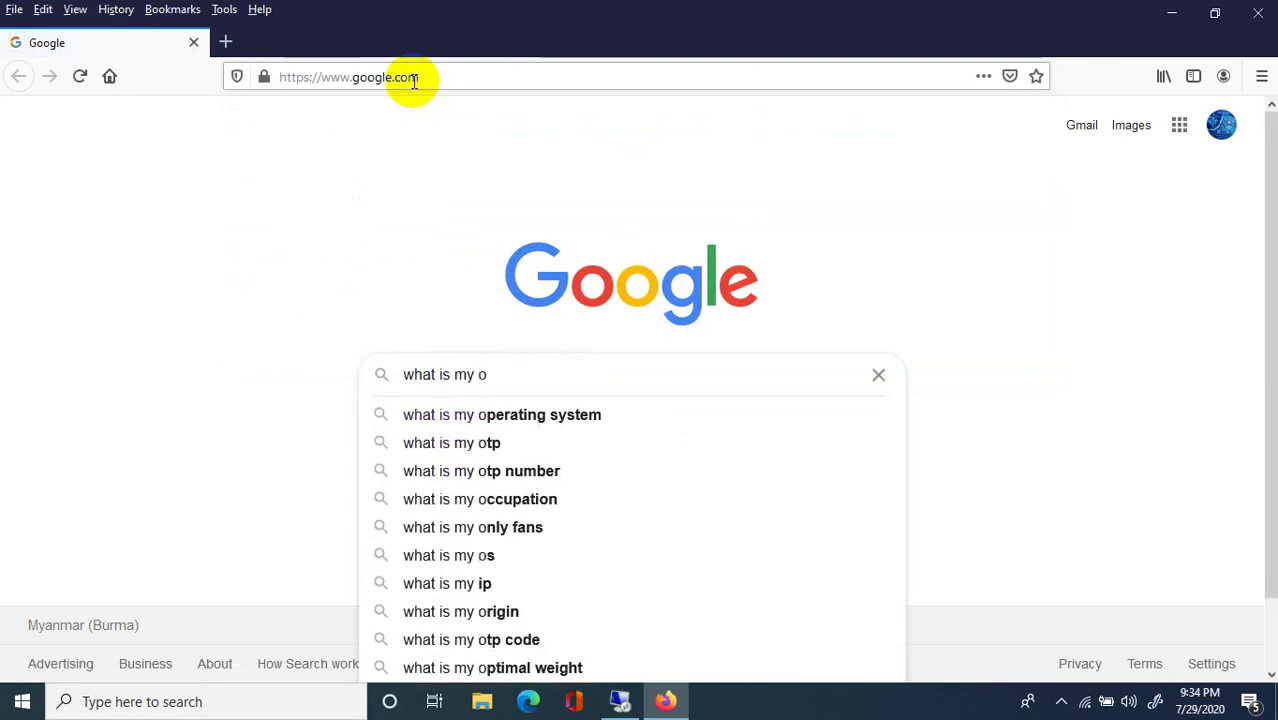
key("BackSpace")
type("ip?")
key("Return")
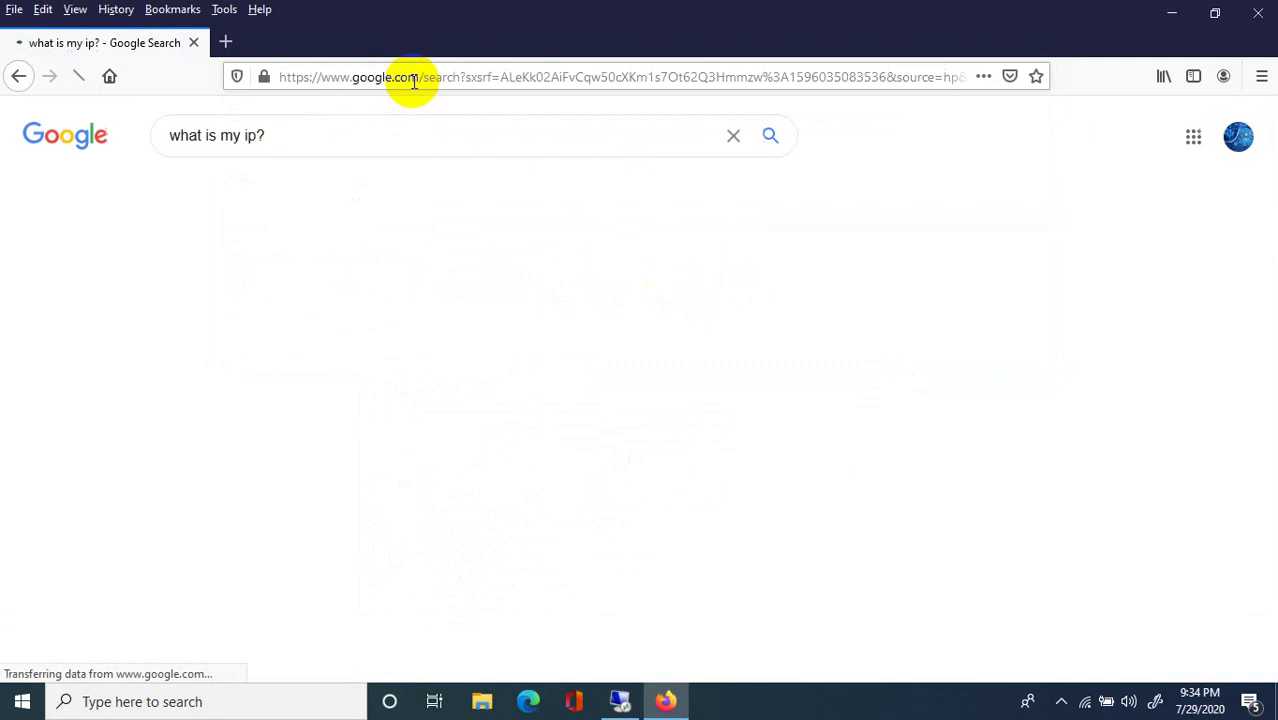
left_click(278, 124)
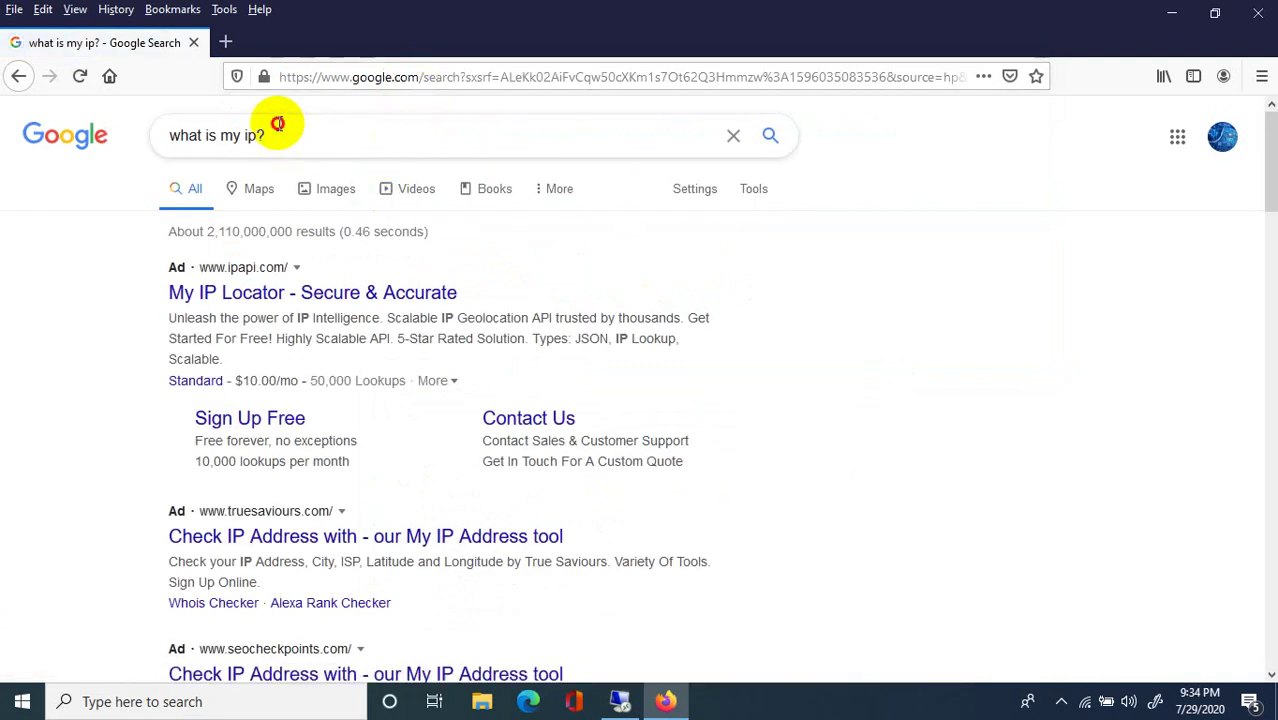
key("Return")
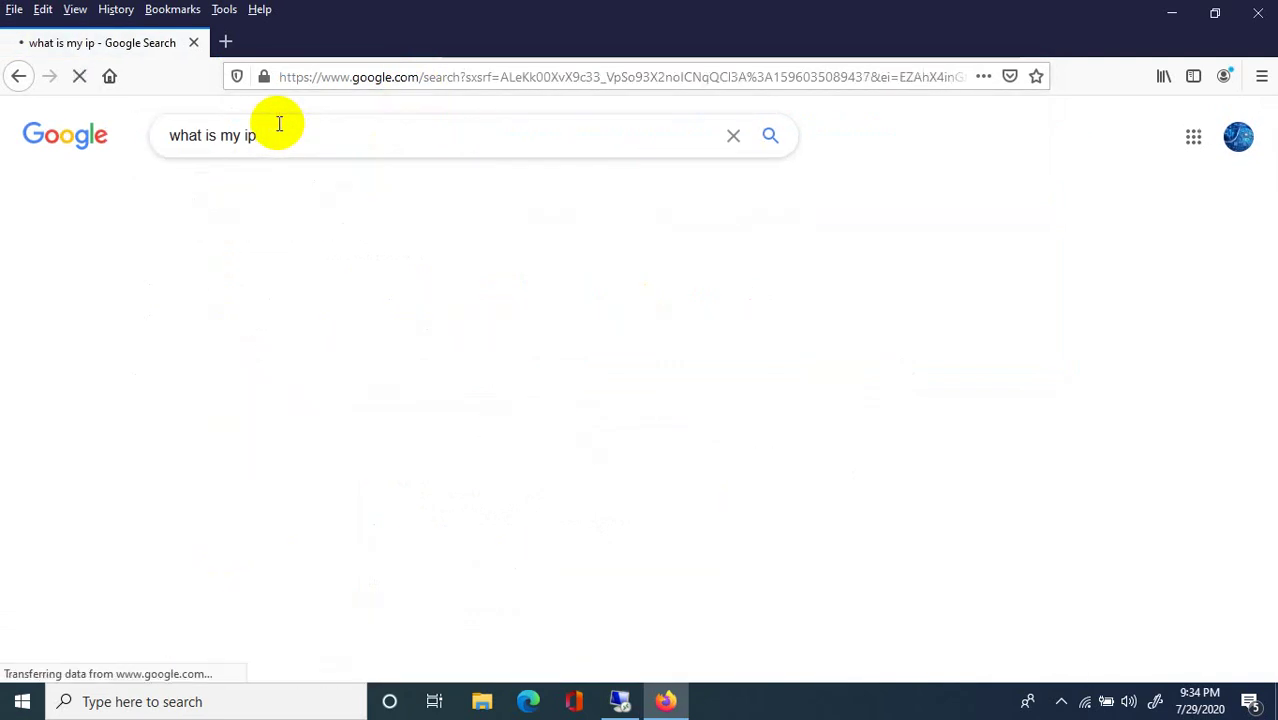
scroll(465, 365, "down", 4)
scroll(465, 358, "up", 4)
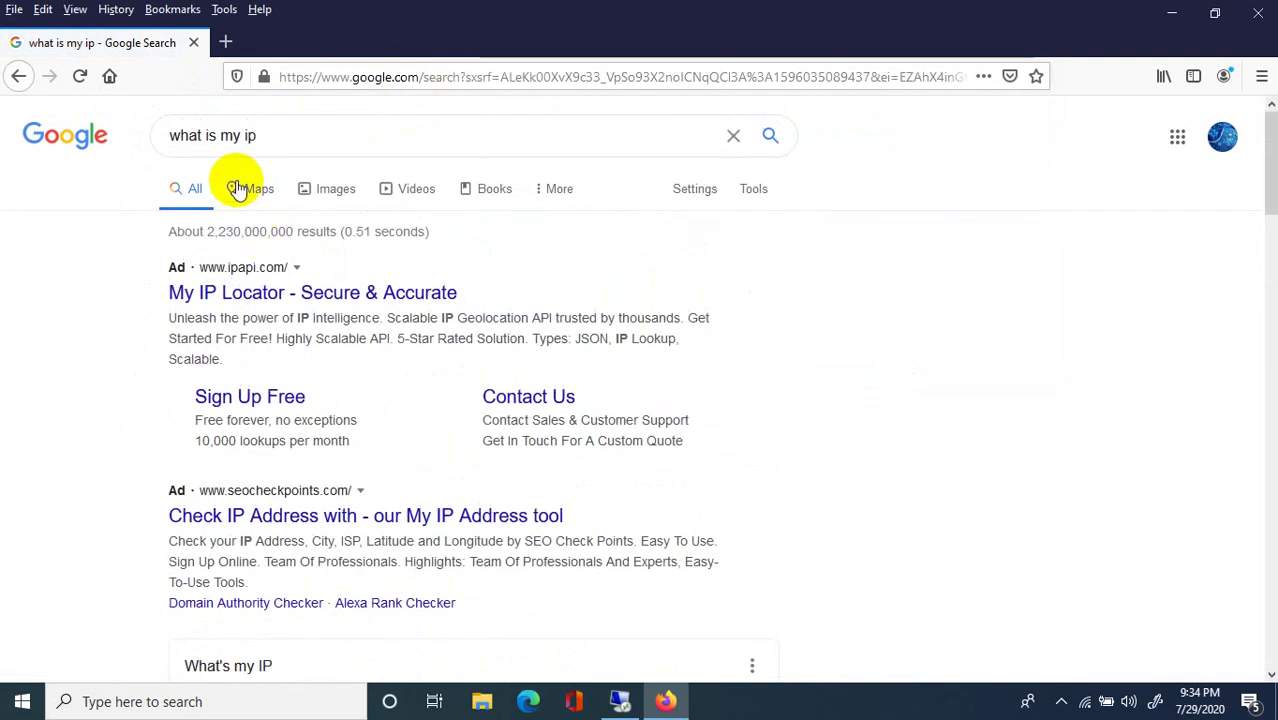
scroll(334, 271, "down", 4)
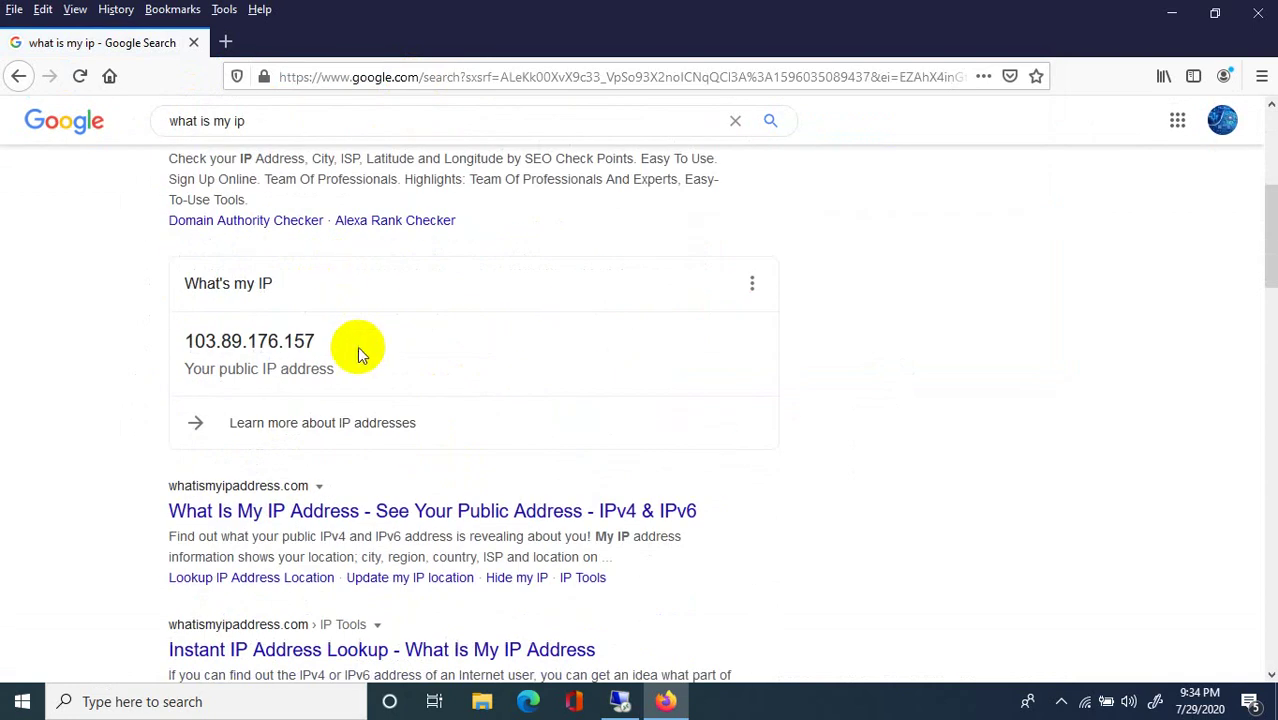
left_click_drag(357, 351, 188, 340)
right_click(255, 338)
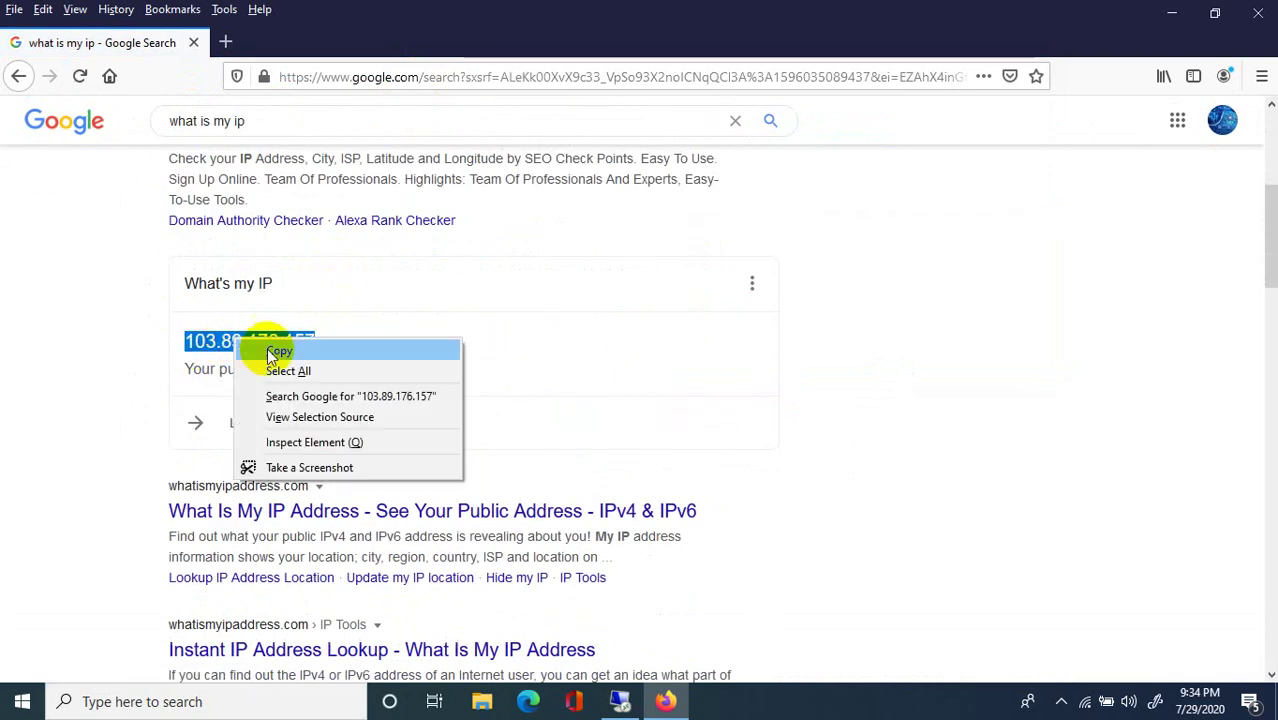
left_click(284, 353)
left_click(334, 700)
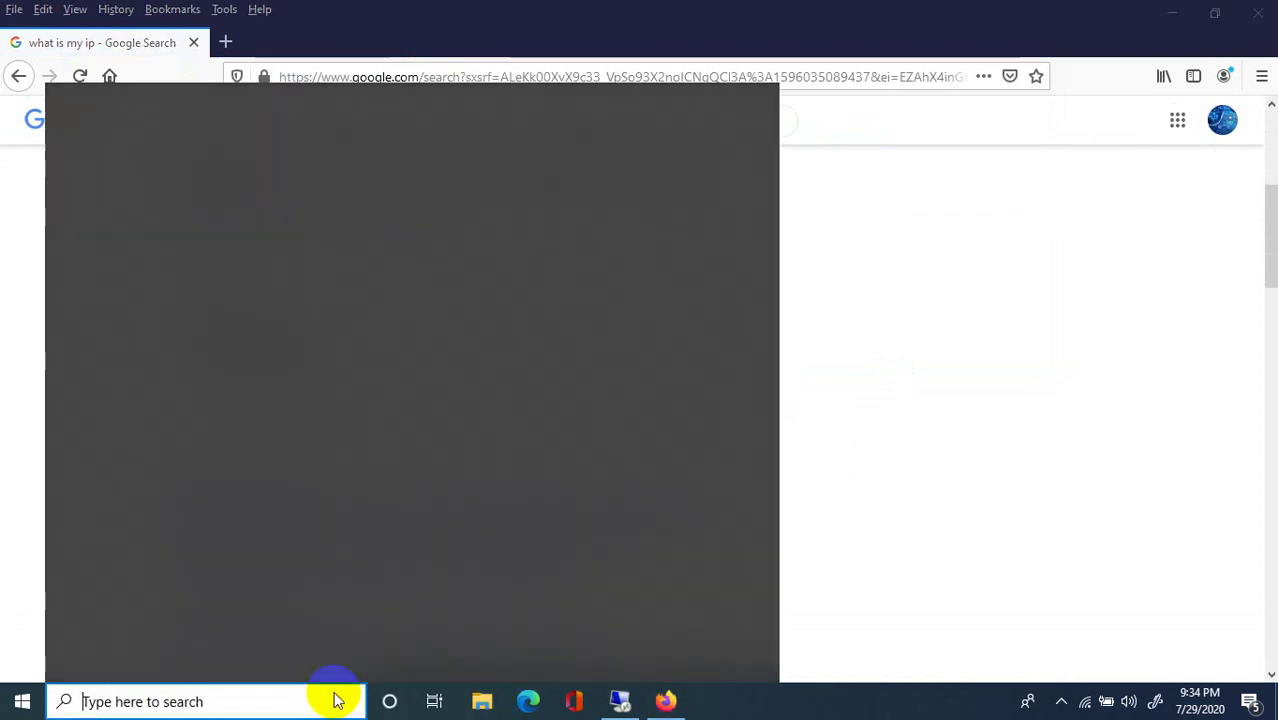
Launch Command Prompt with administrator rights.
type("cmd")
right_click(186, 195)
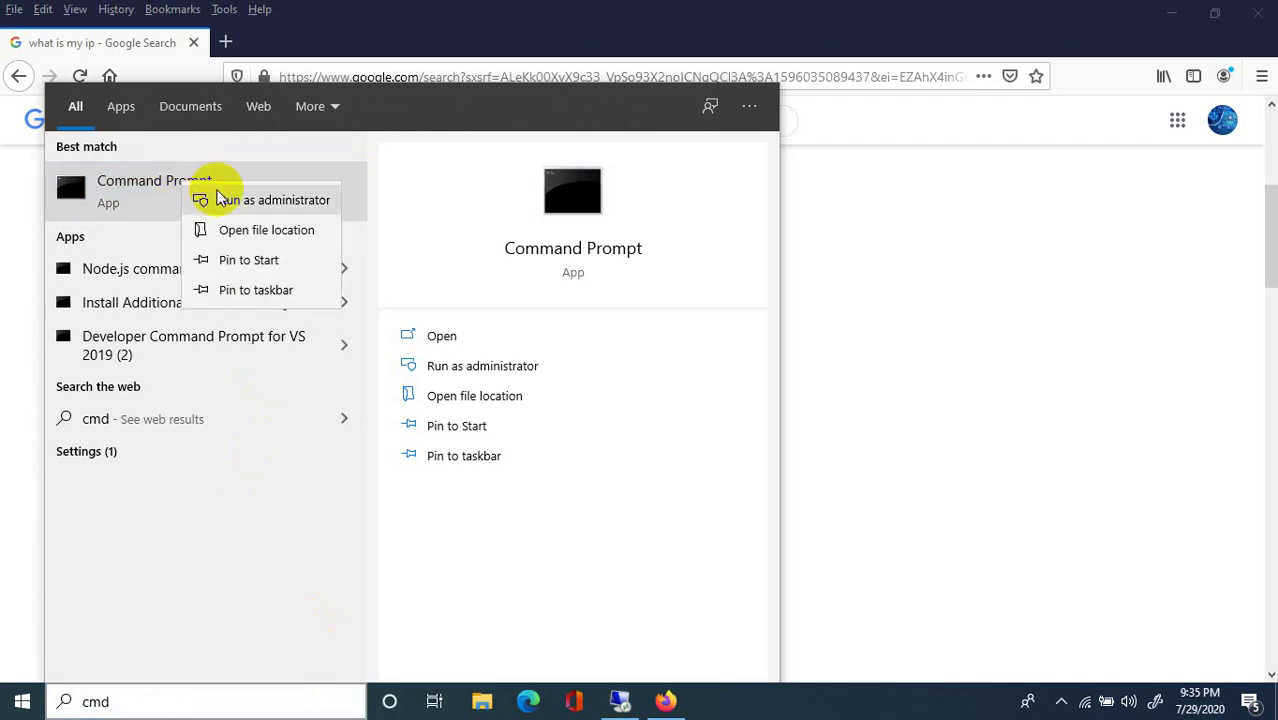
key("Escape")
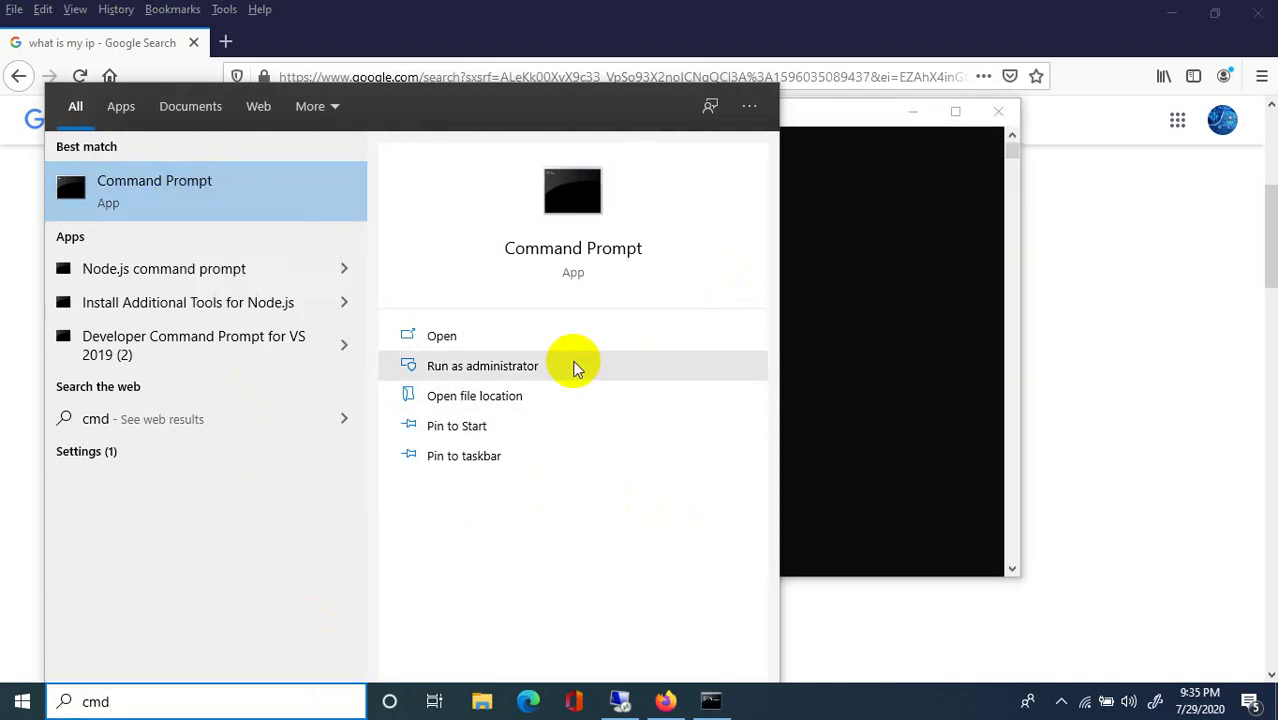
left_click(870, 437)
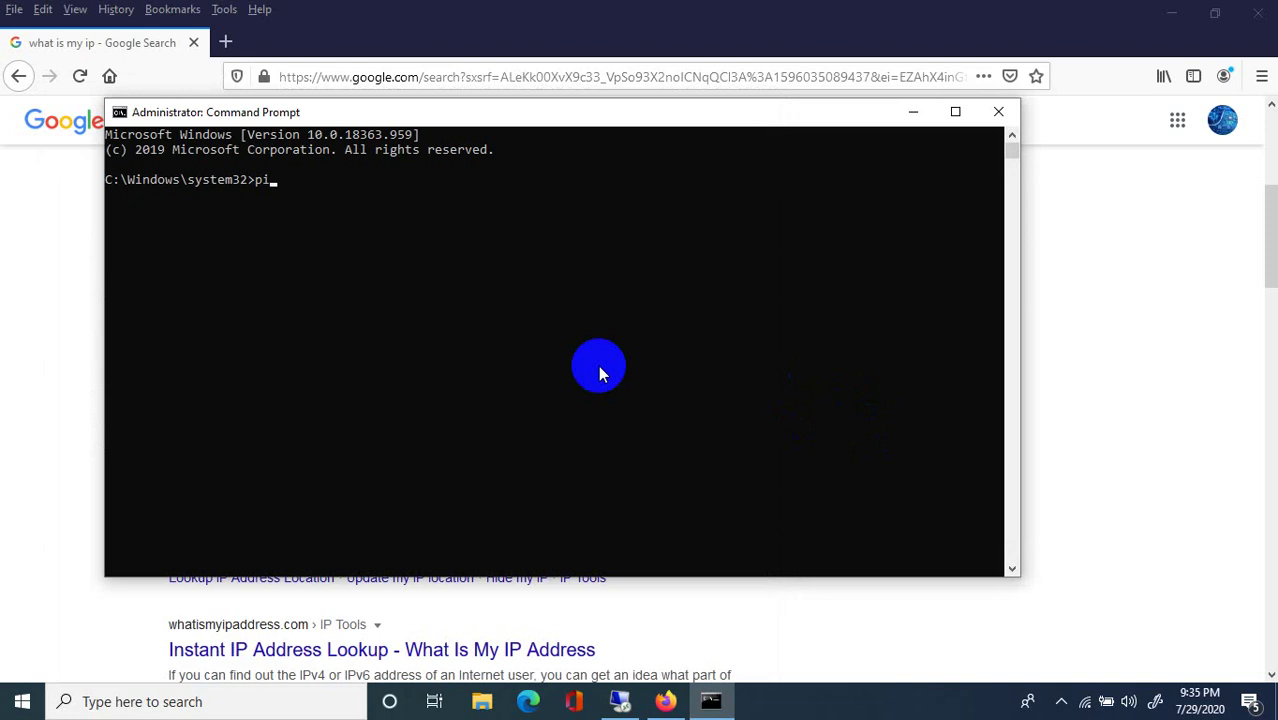
Ping 103.89.176.157 (times out, stopped), then ping 8.8.8.8 (4/4 replies, 56ms average).
key("ctrl+v")
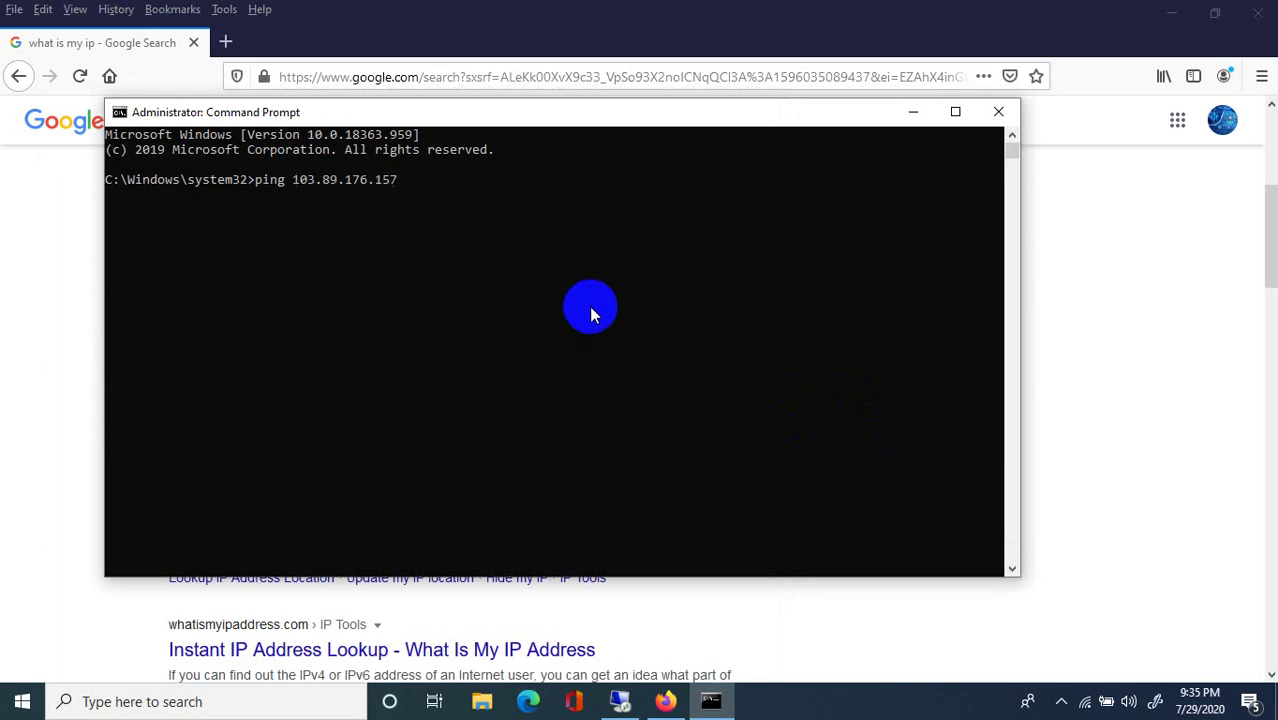
key("Return")
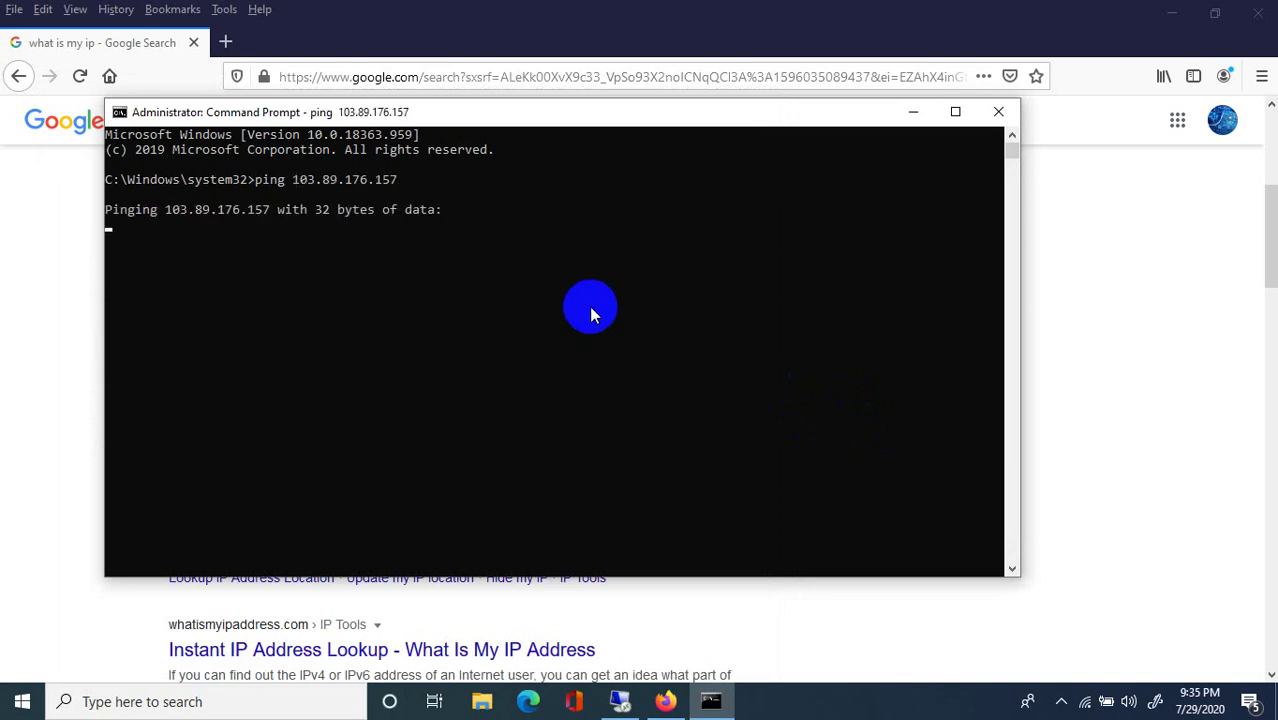
left_click(530, 416)
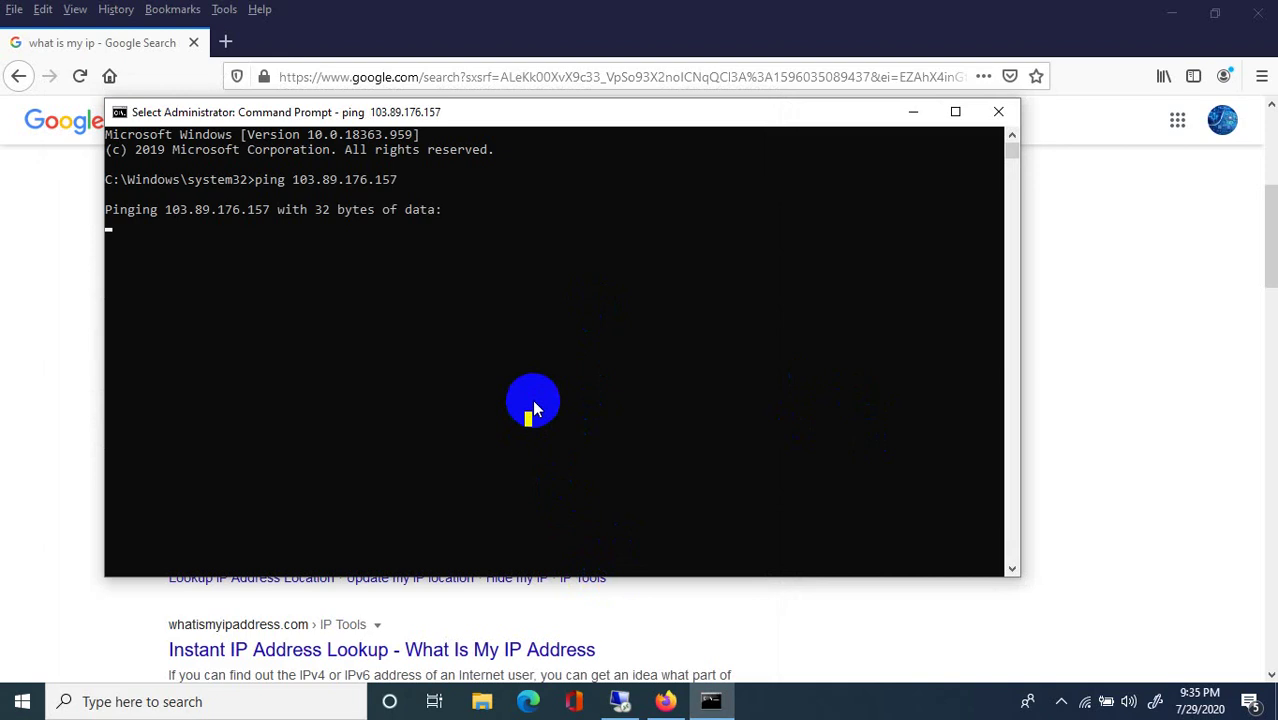
key("ctrl+c")
key("ctrl+c")
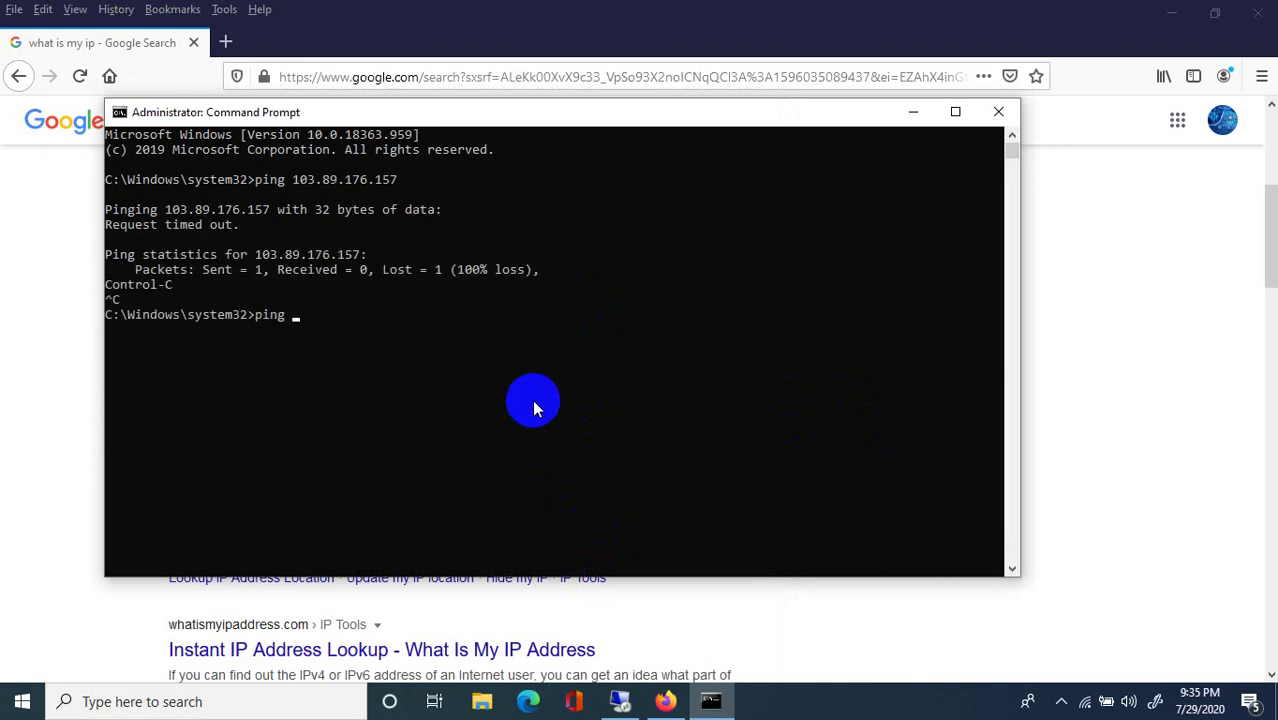
type("ping 8.8.8.8")
key("Return")
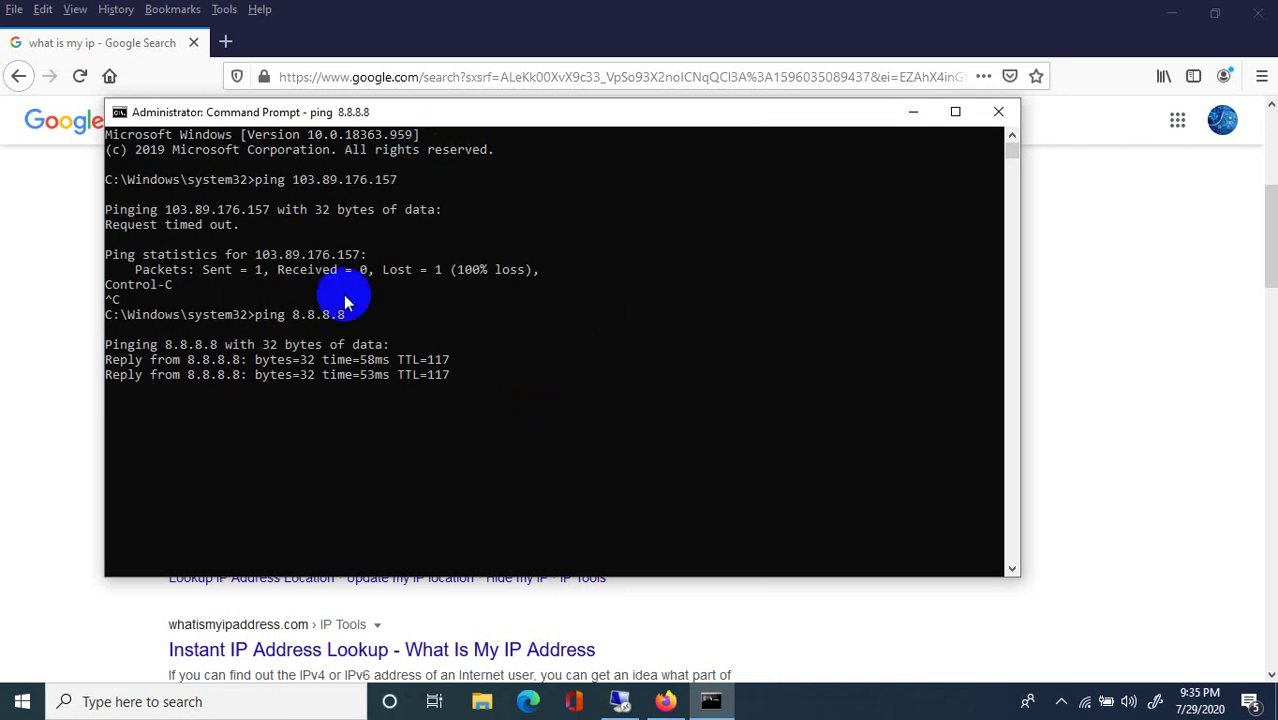
Reselect the public IP 103.89.176.157 in the Google results, then close the browser.
left_click(92, 366)
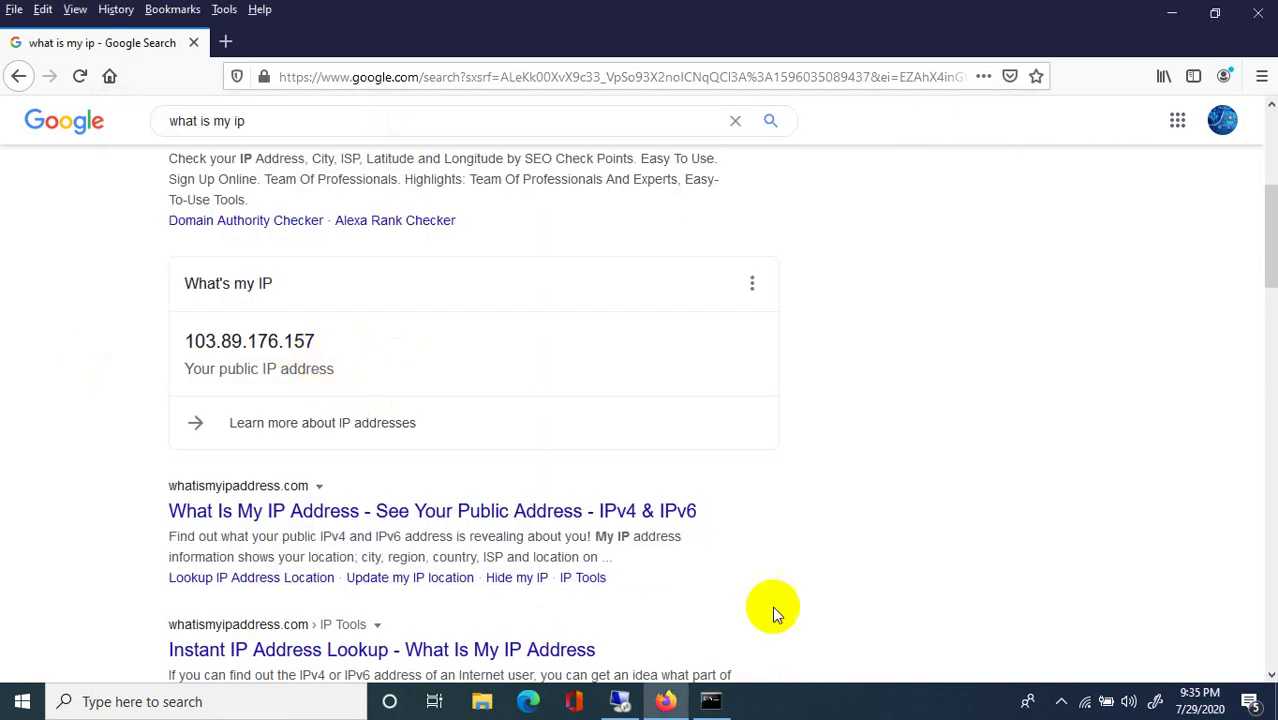
left_click(362, 14)
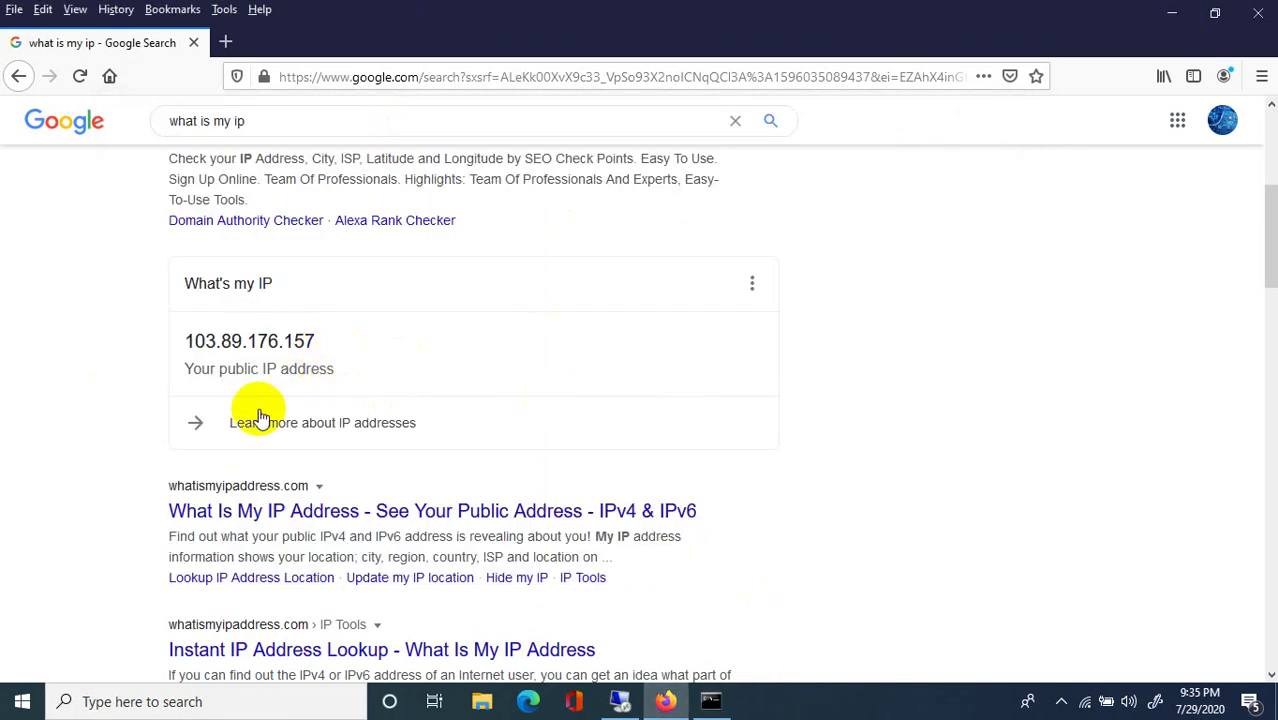
left_click_drag(320, 343, 120, 325)
left_click(431, 360)
left_click_drag(322, 347, 177, 340)
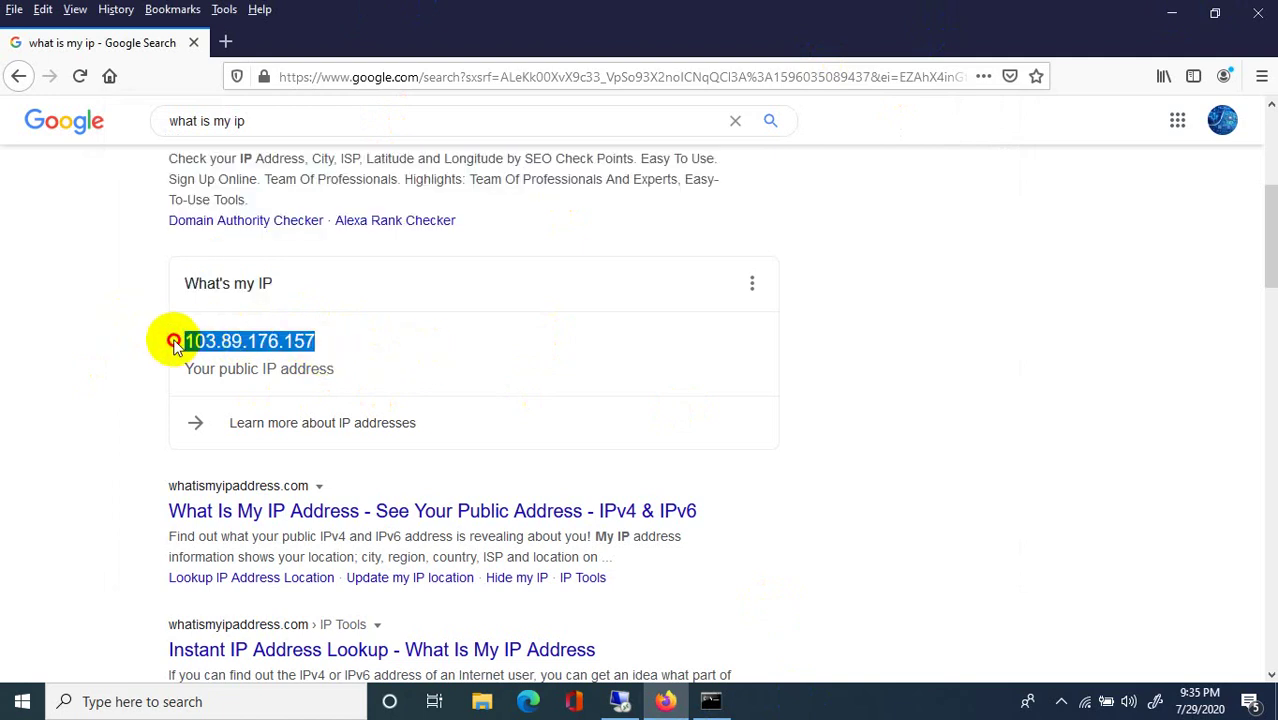
left_click(391, 346)
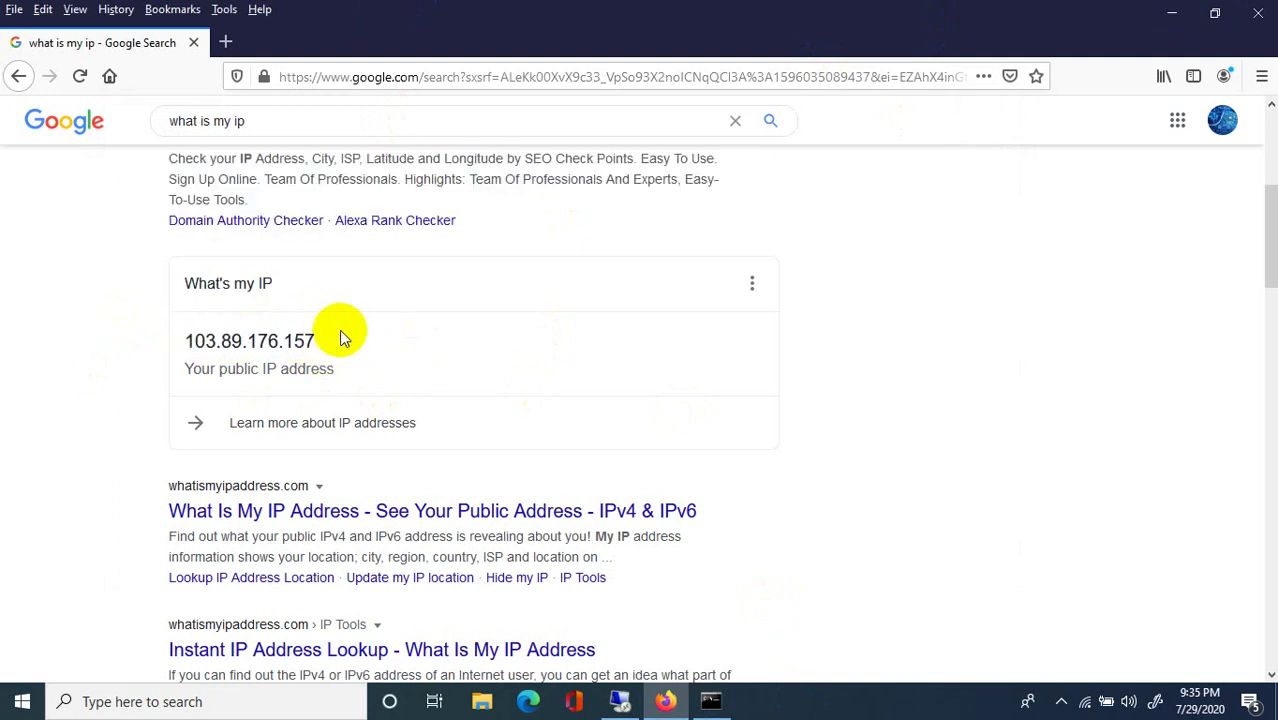
left_click_drag(340, 338, 195, 341)
left_click(346, 426)
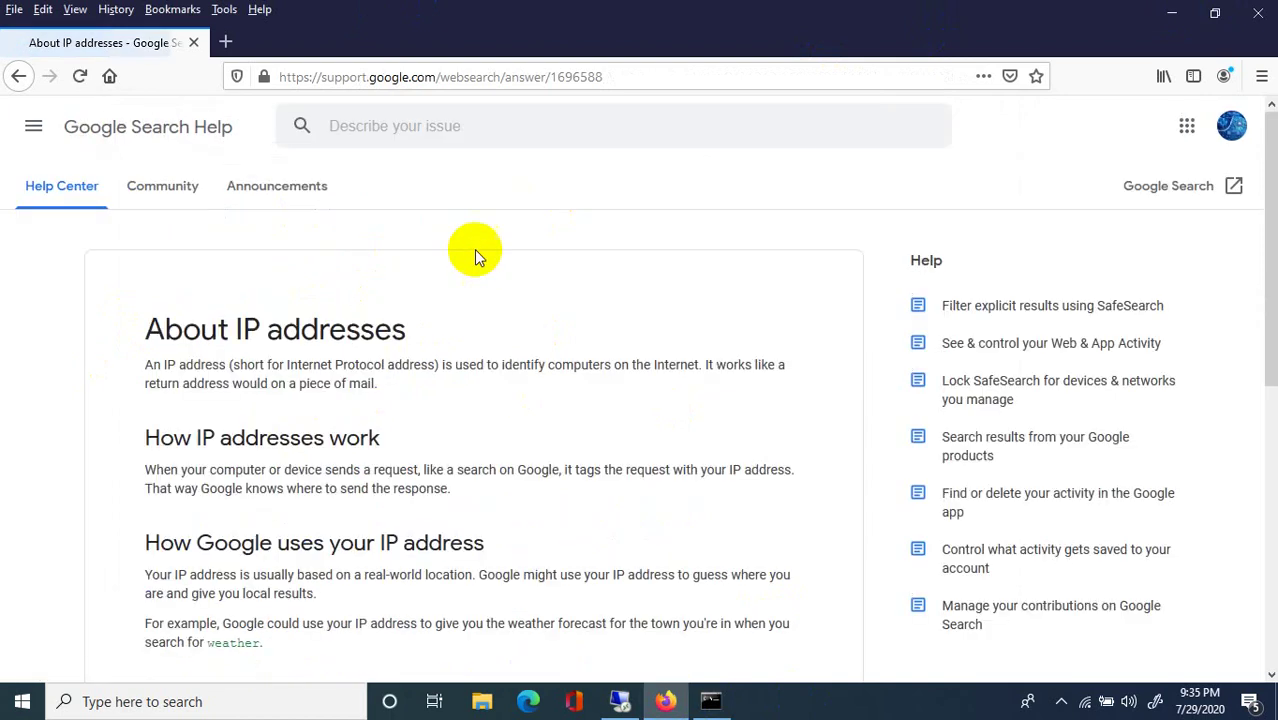
left_click(1262, 11)
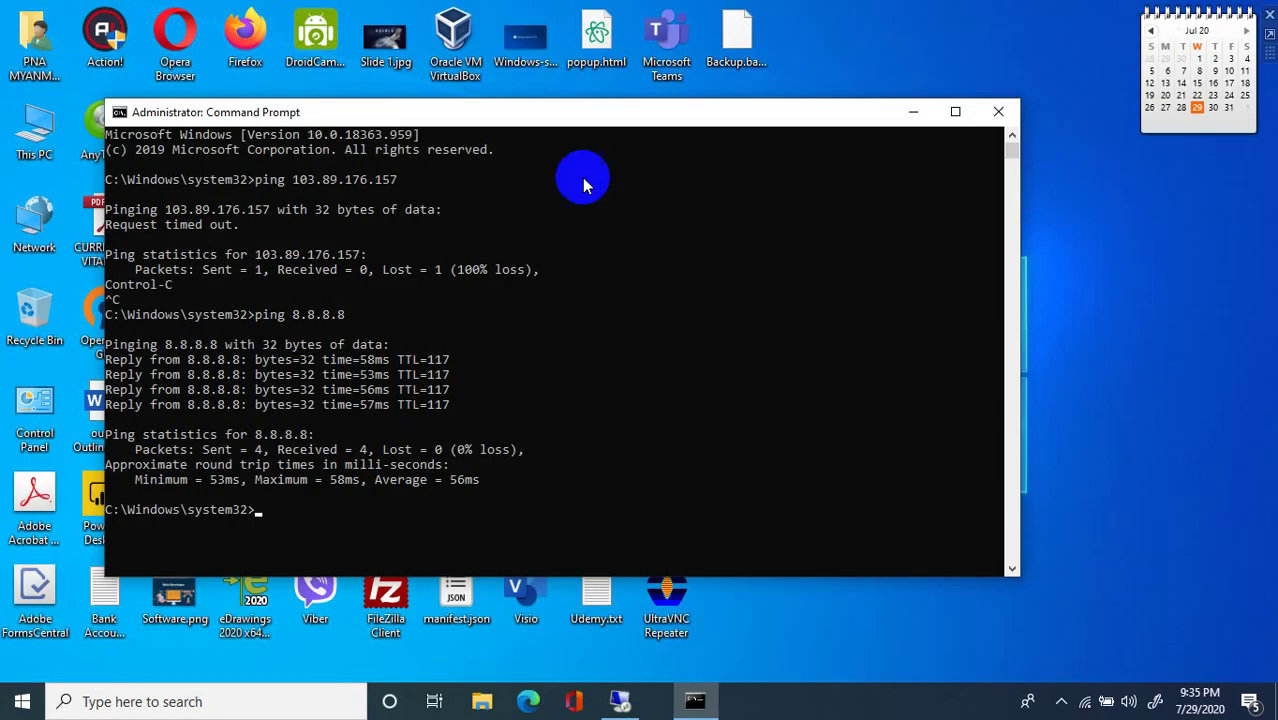
In the 192.168.1.10 session, close the server's cmd window and empty tab, snapping Firefox right.
left_click(620, 701)
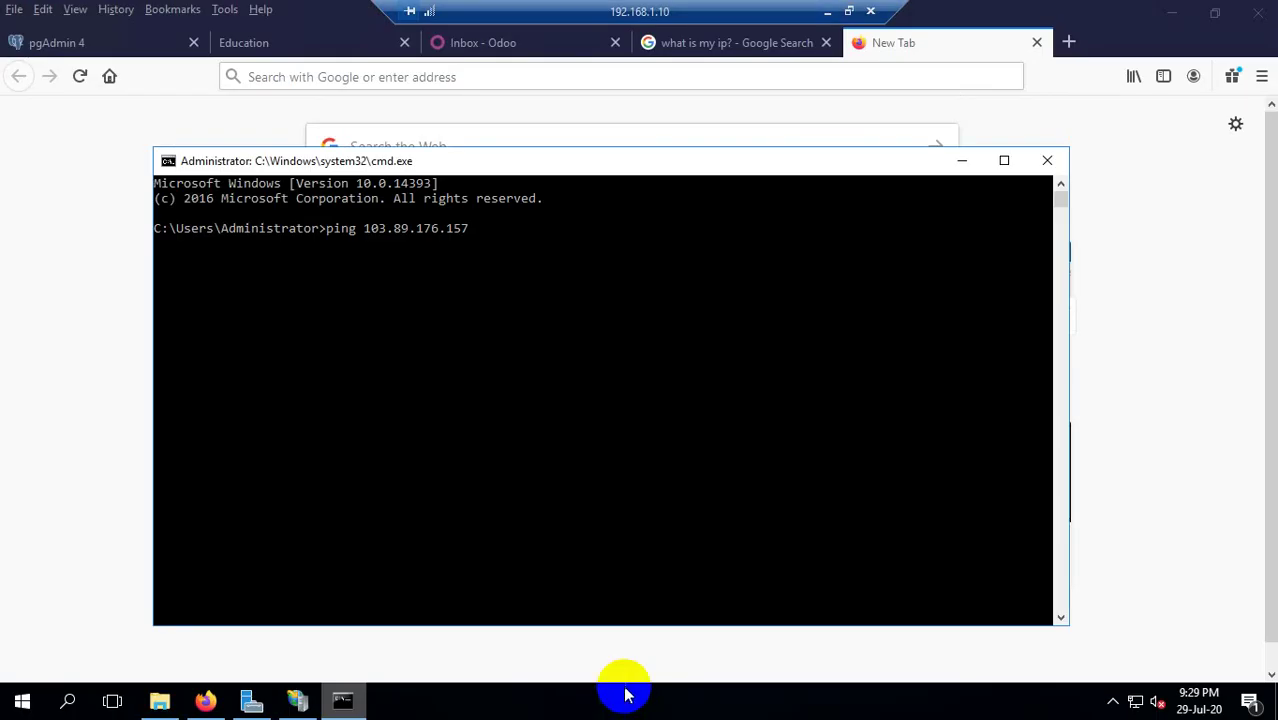
left_click(1045, 160)
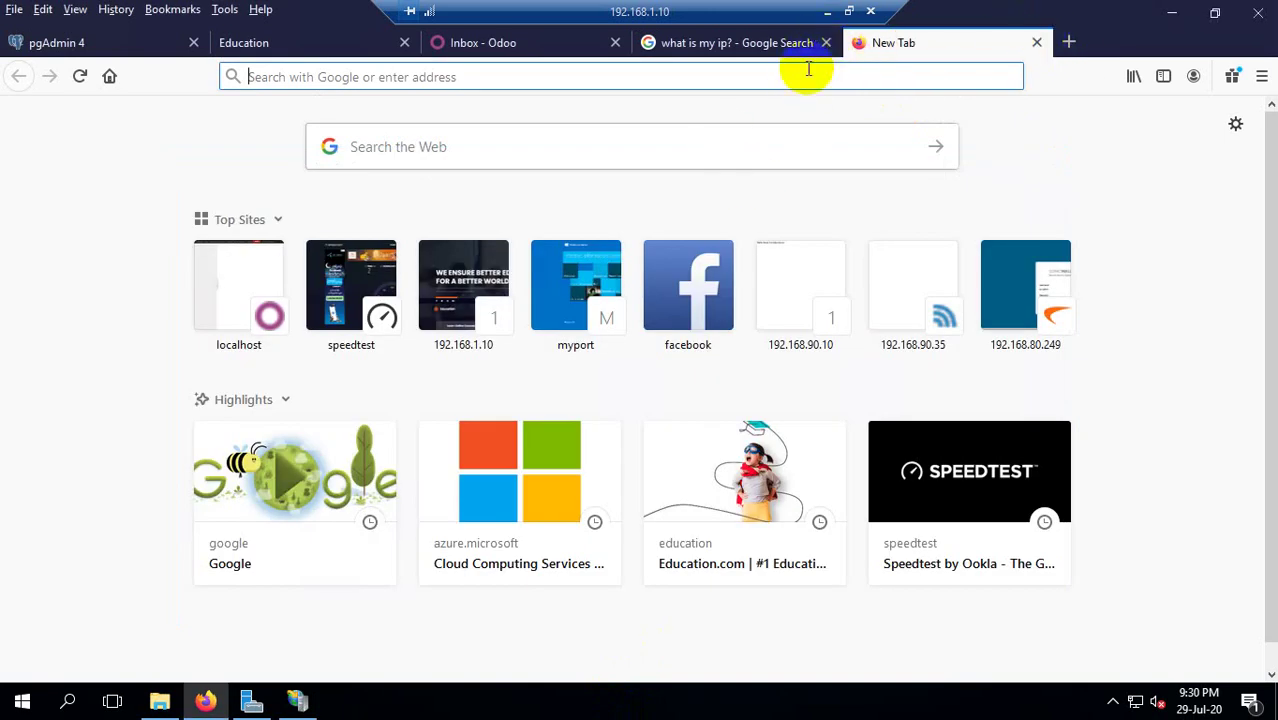
key("ctrl+w")
key("super+Right")
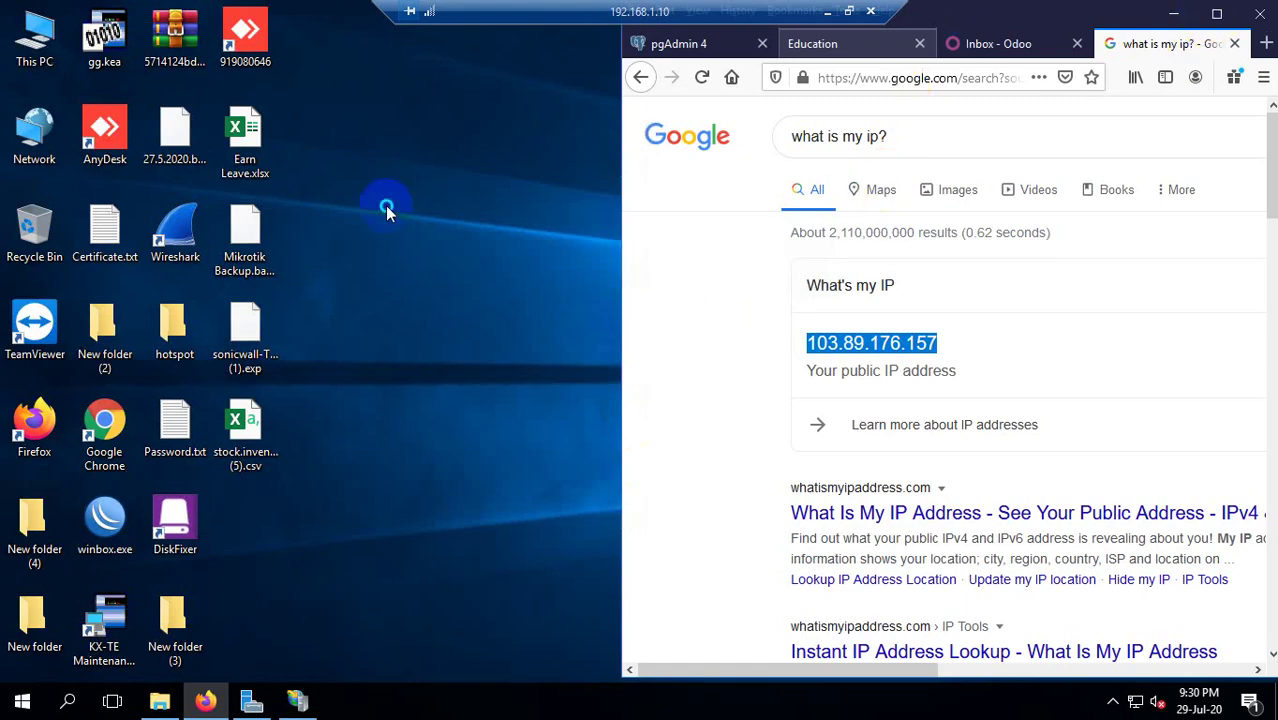
Switch Firefox to the Education tab and minimise the command window.
key("ctrl+2")
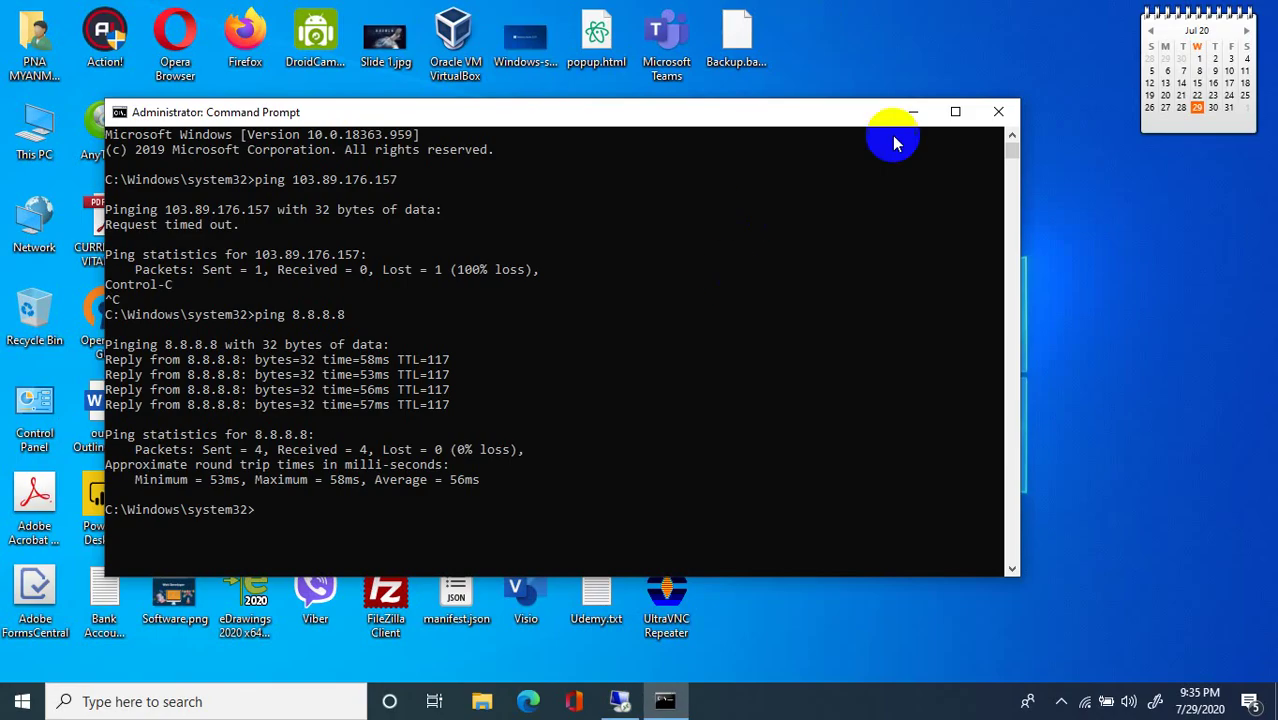
right_click(943, 112)
left_click(893, 118)
left_click(912, 112)
Refresh the local desktop several times, then return to the 192.168.1.10 session.
right_click(944, 24)
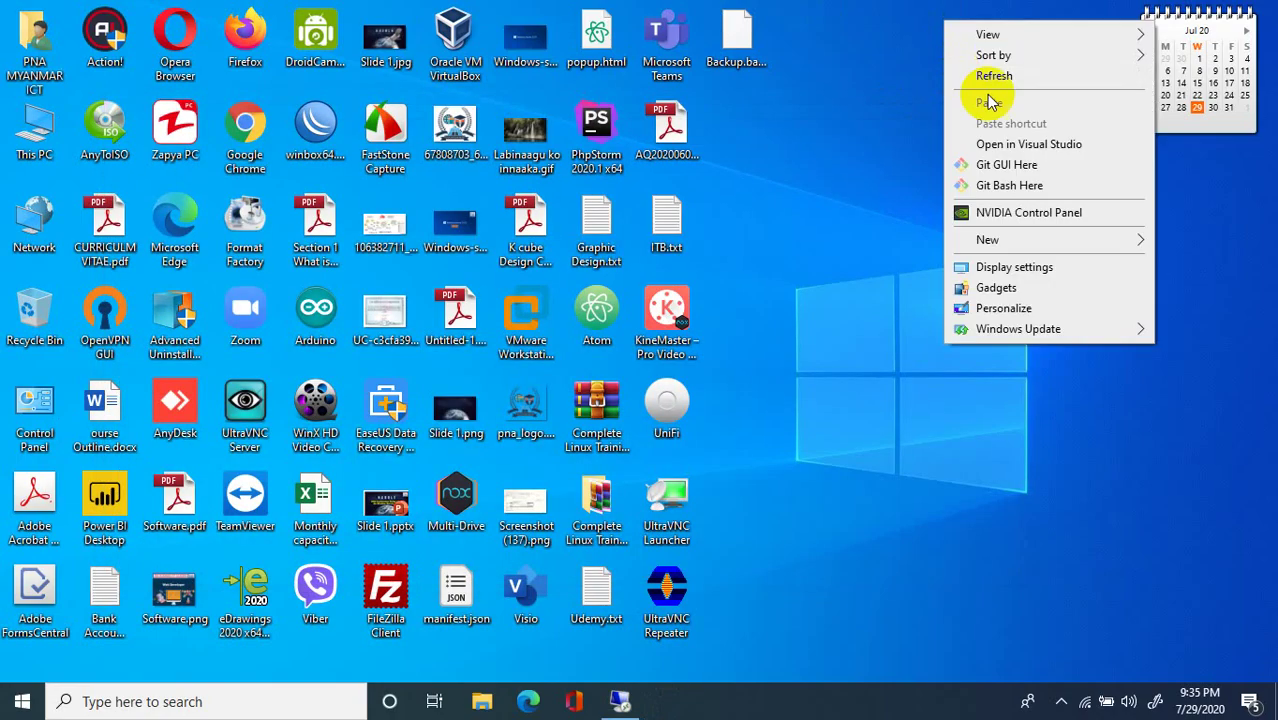
left_click(992, 75)
right_click(957, 42)
left_click(960, 96)
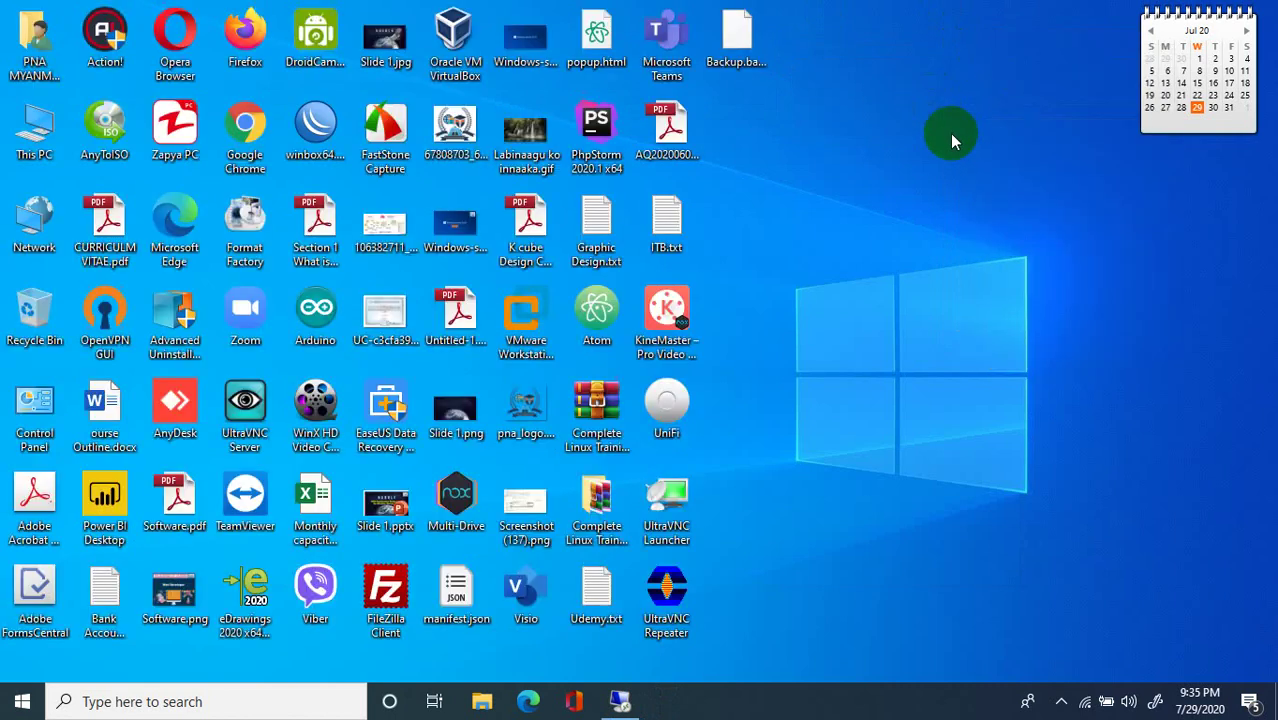
right_click(935, 100)
left_click(962, 152)
right_click(885, 236)
left_click(938, 286)
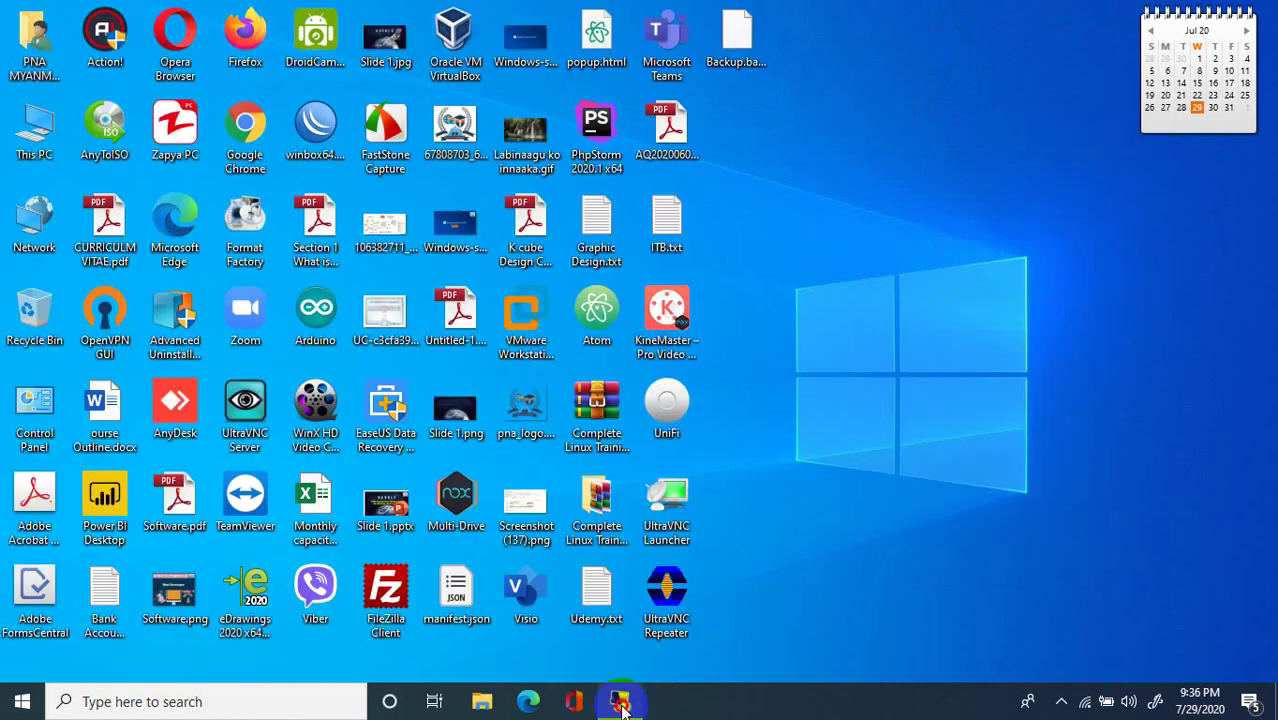
left_click(620, 701)
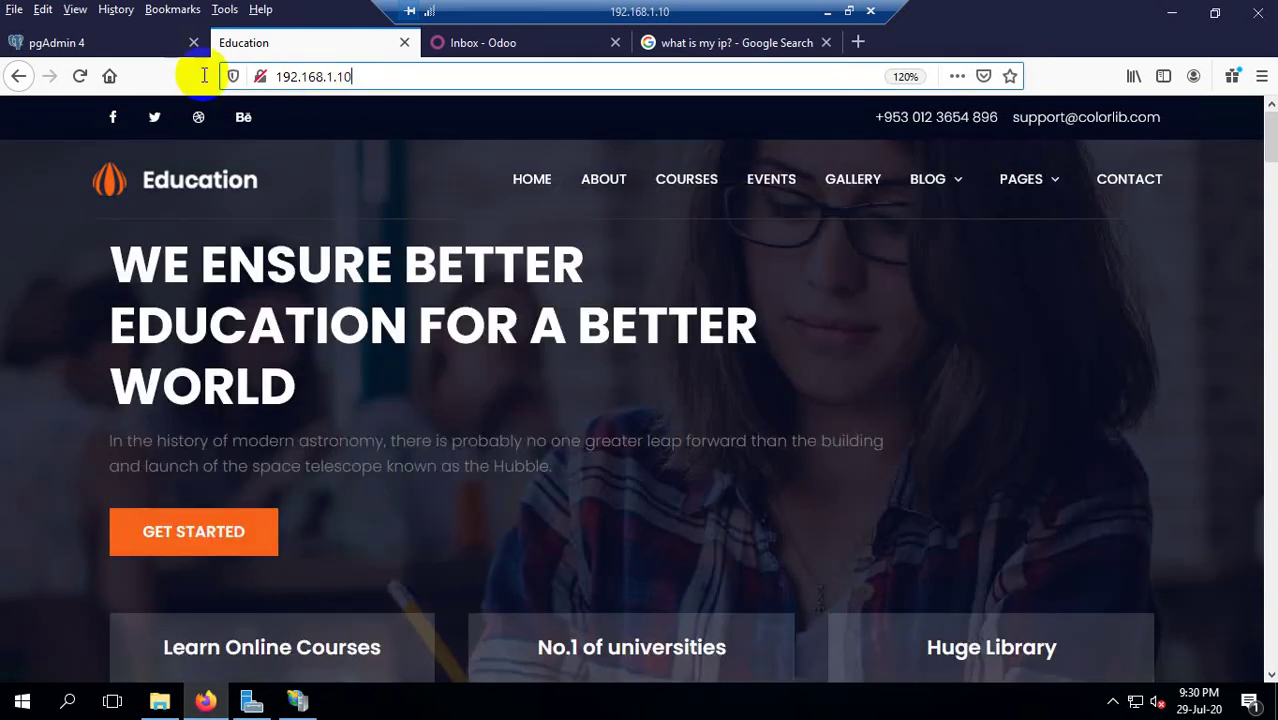
Trim the Inbox URL down to 192.168.1.10:8069 and load the Odoo site.
left_click(350, 76)
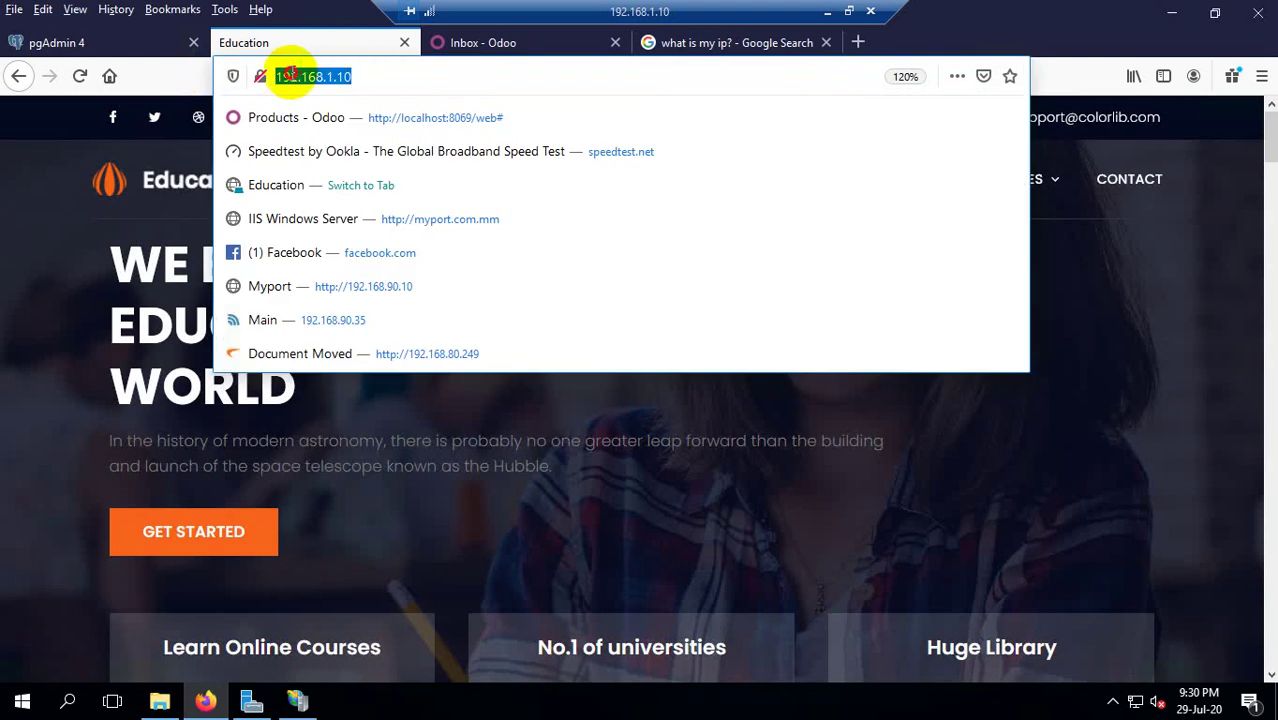
left_click(463, 44)
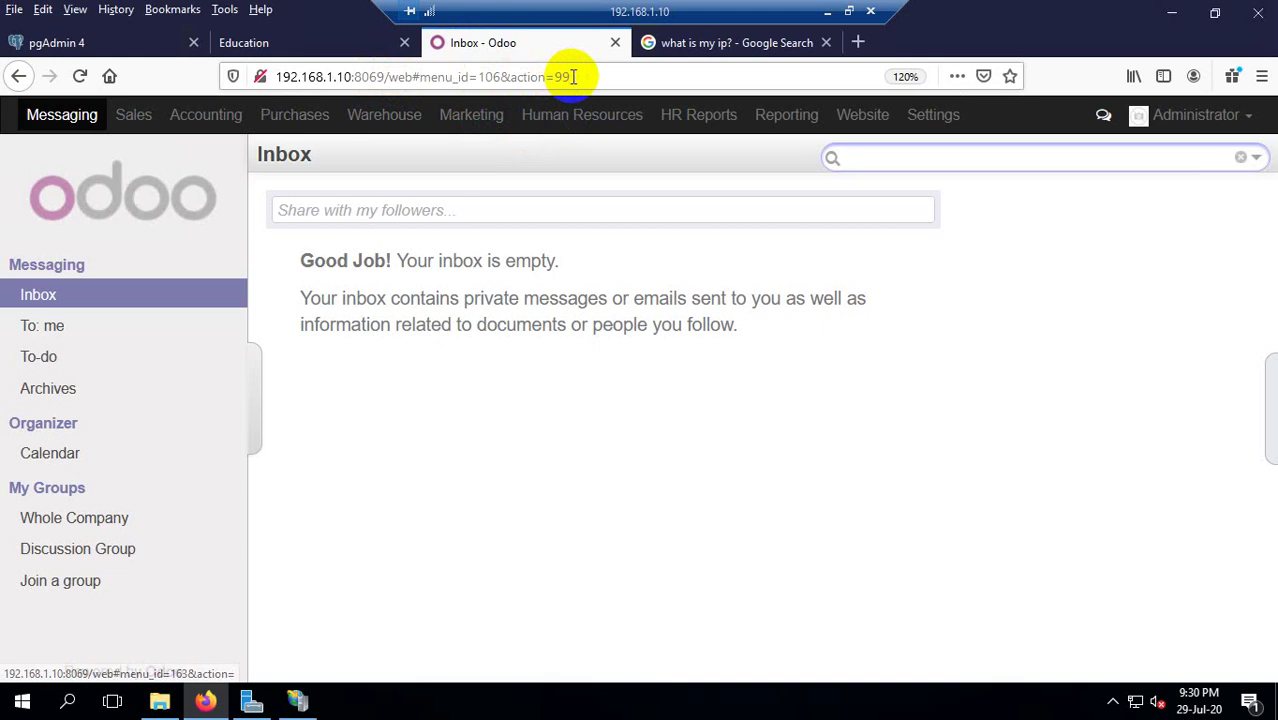
left_click_drag(386, 77, 570, 77)
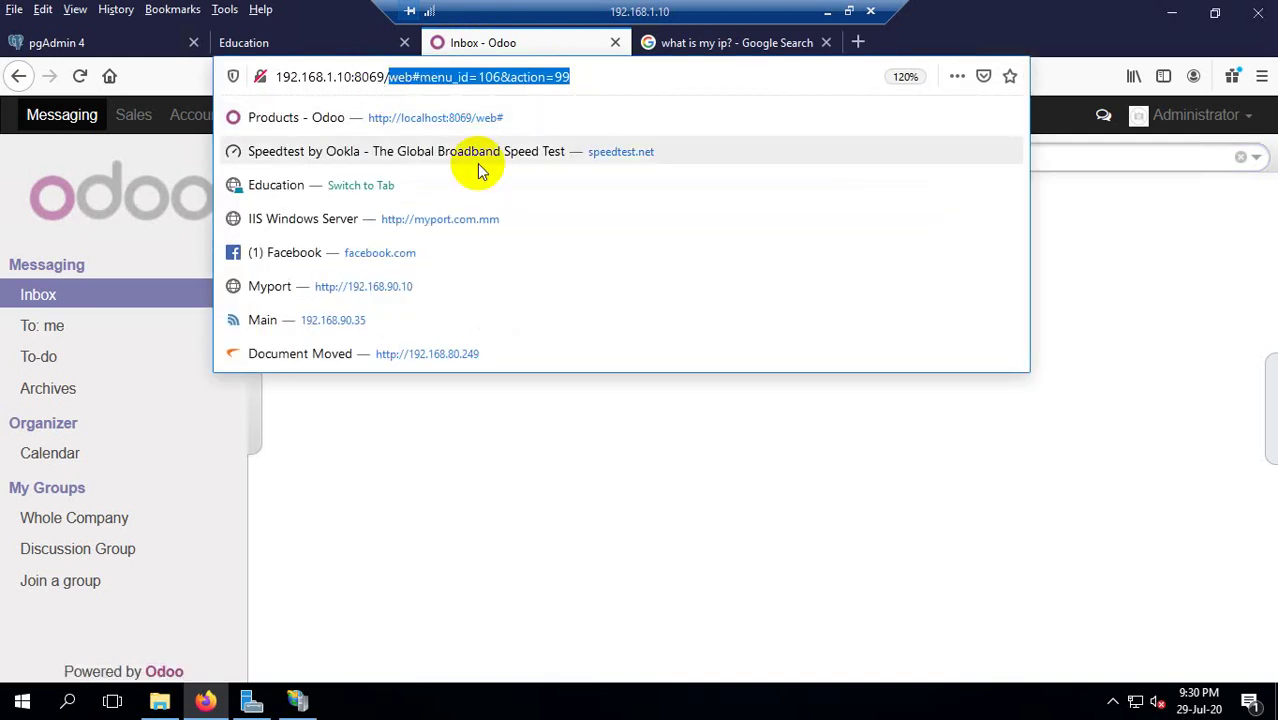
key("BackSpace")
key("Return")
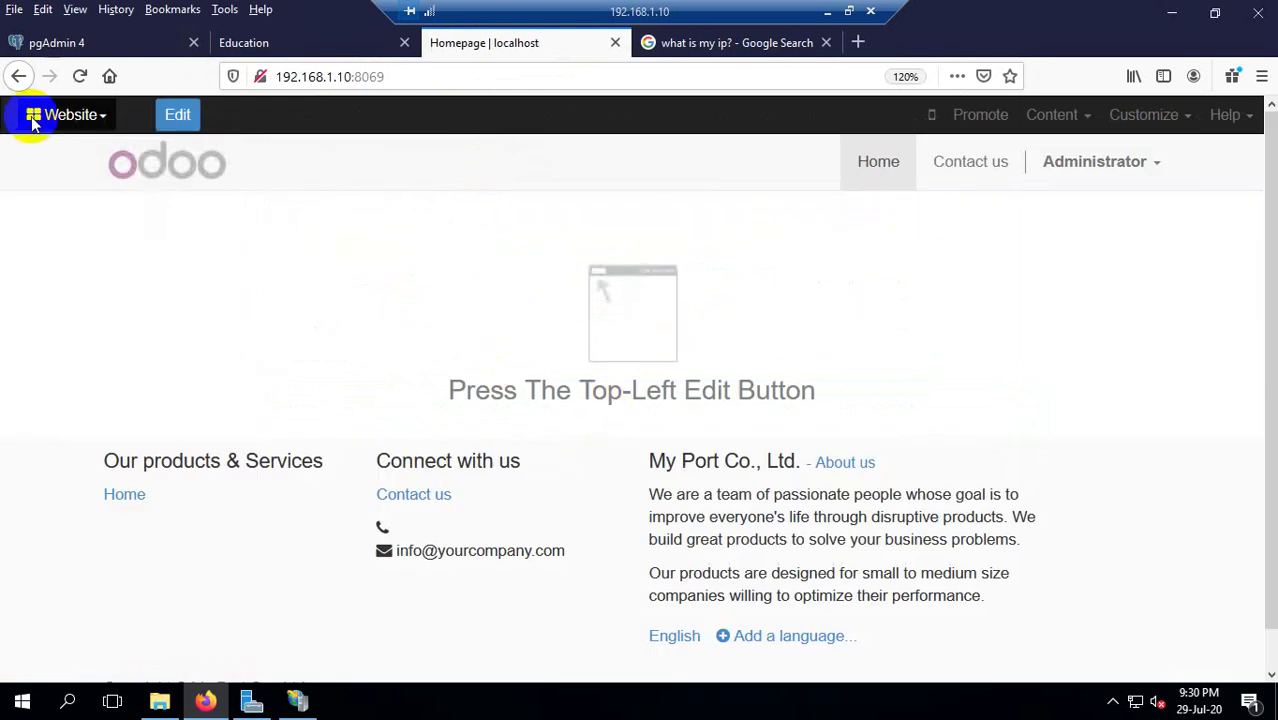
Open the Messaging app's Inbox and close the Google IP search tab.
left_click(45, 114)
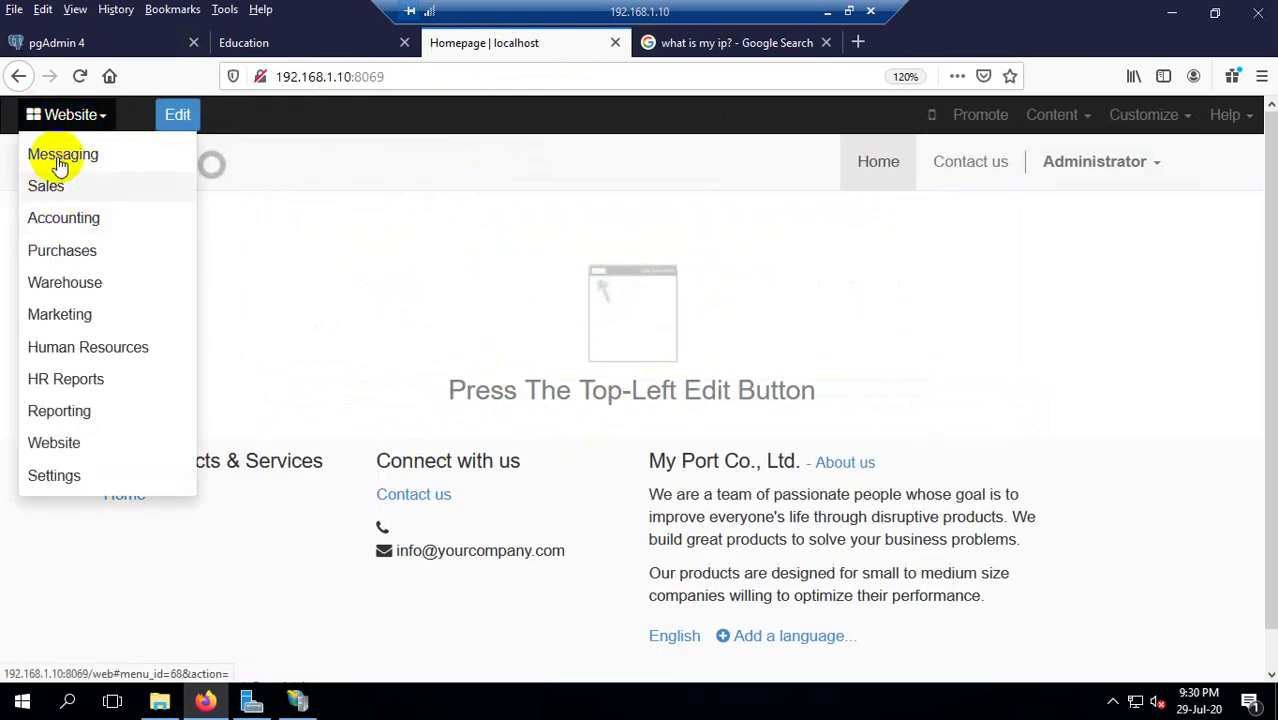
left_click(60, 160)
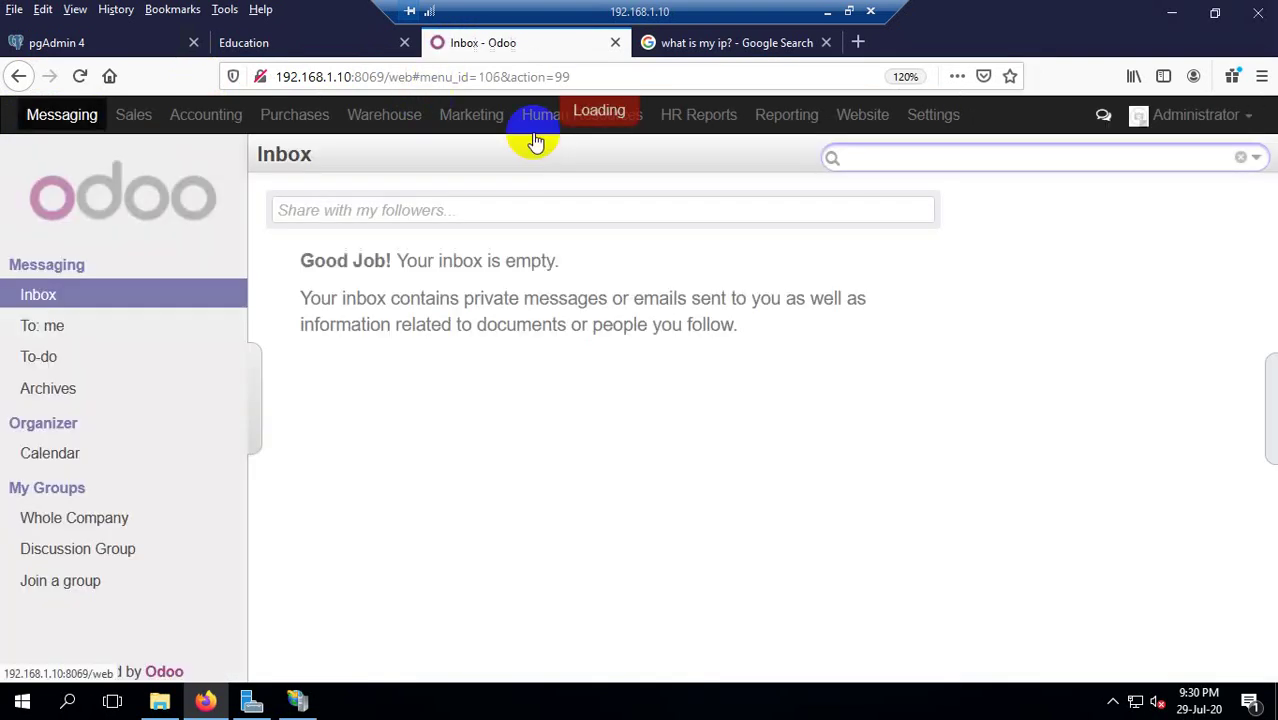
left_click(311, 41)
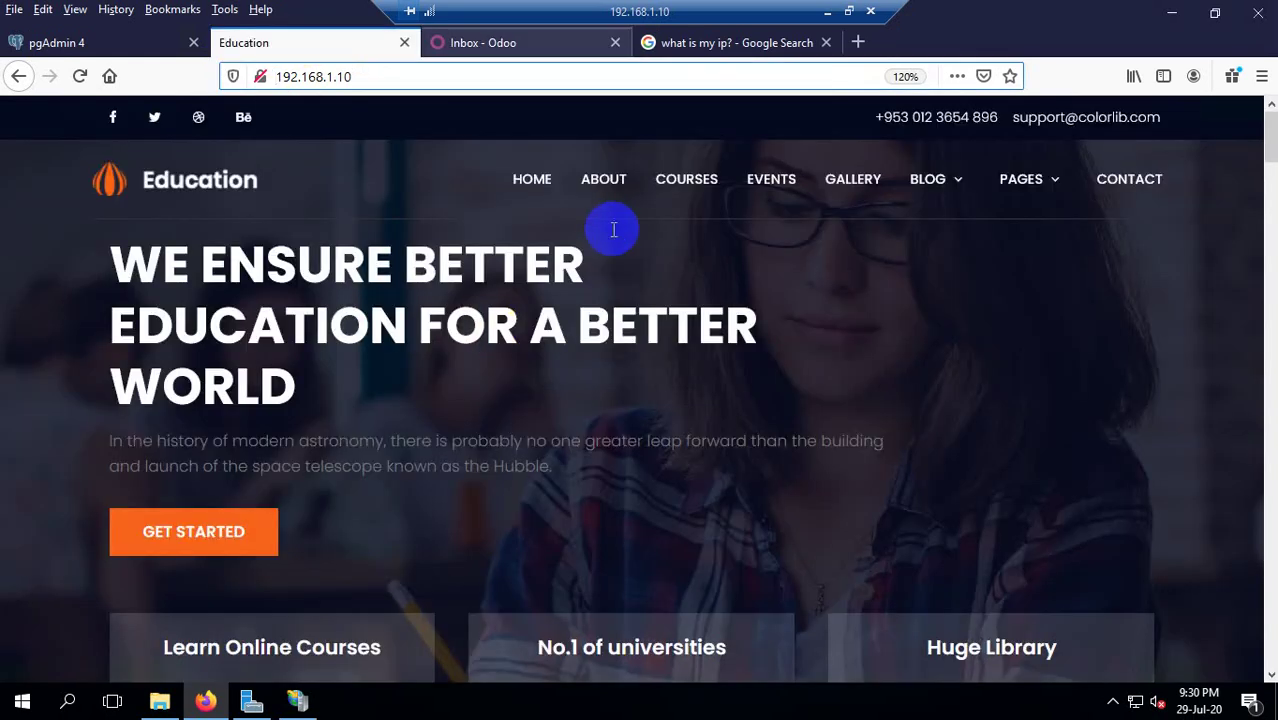
left_click(508, 45)
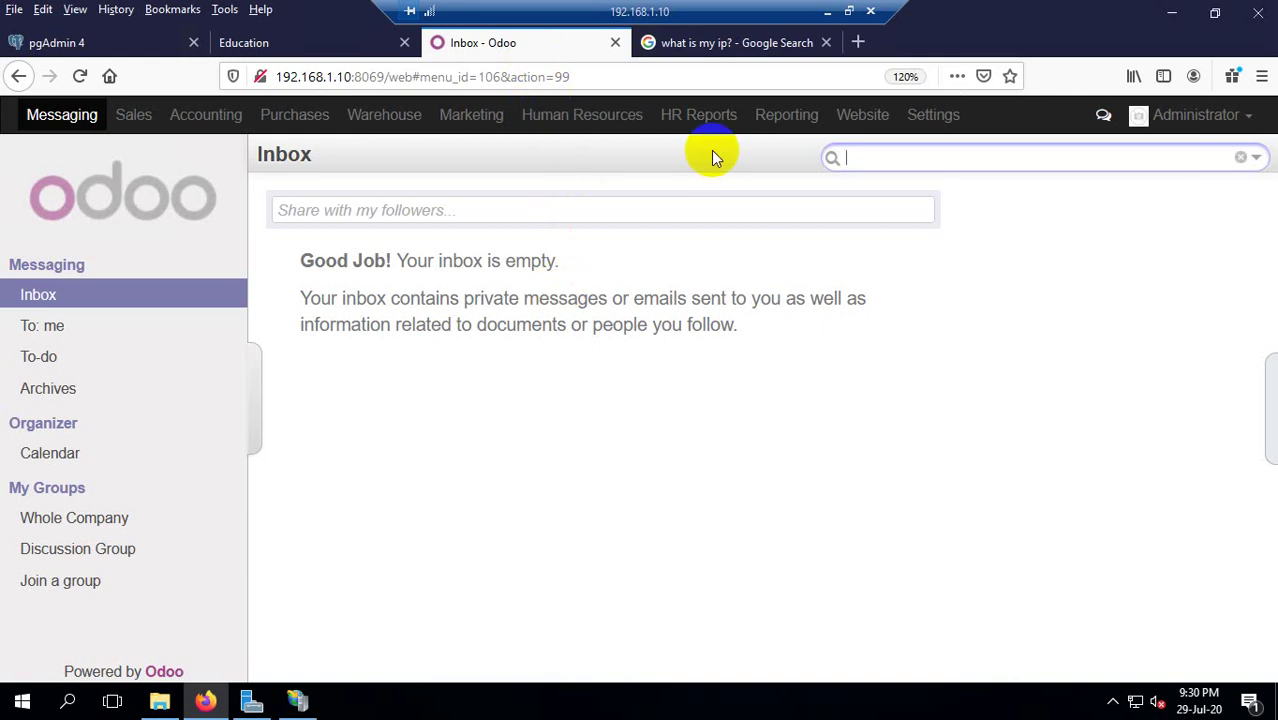
left_click(826, 43)
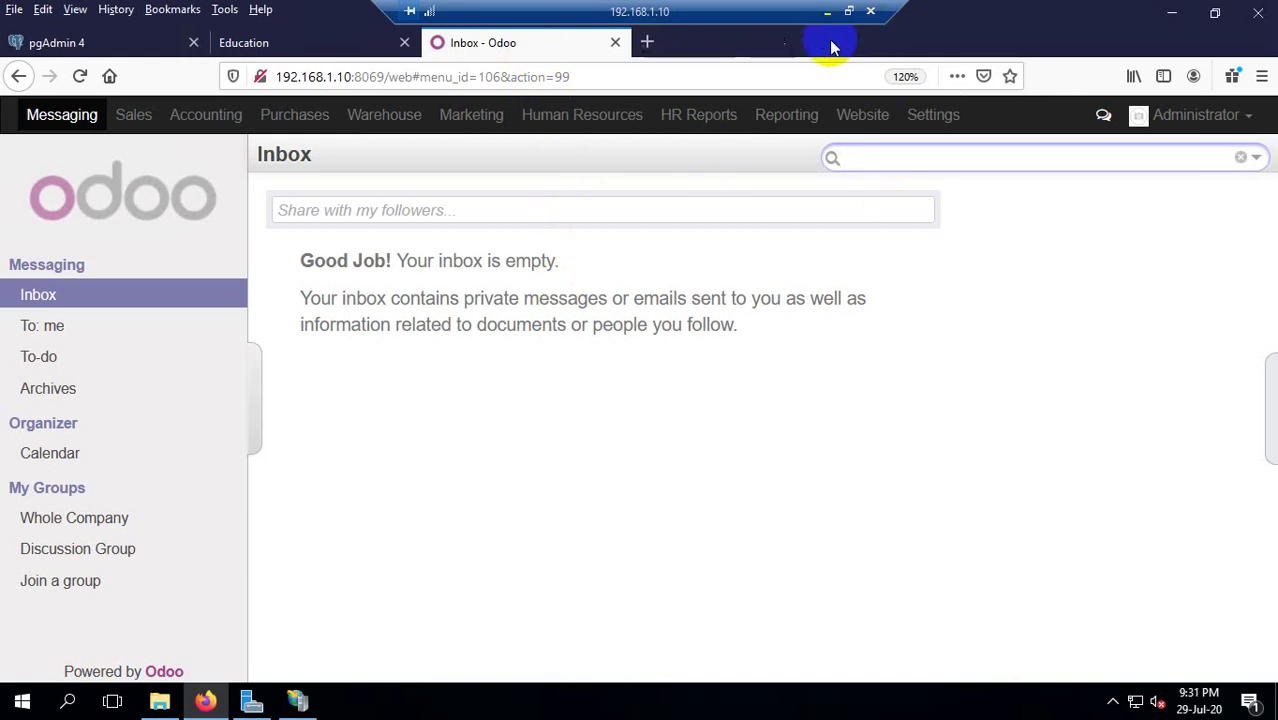
left_click(1171, 12)
right_click(399, 128)
left_click(444, 184)
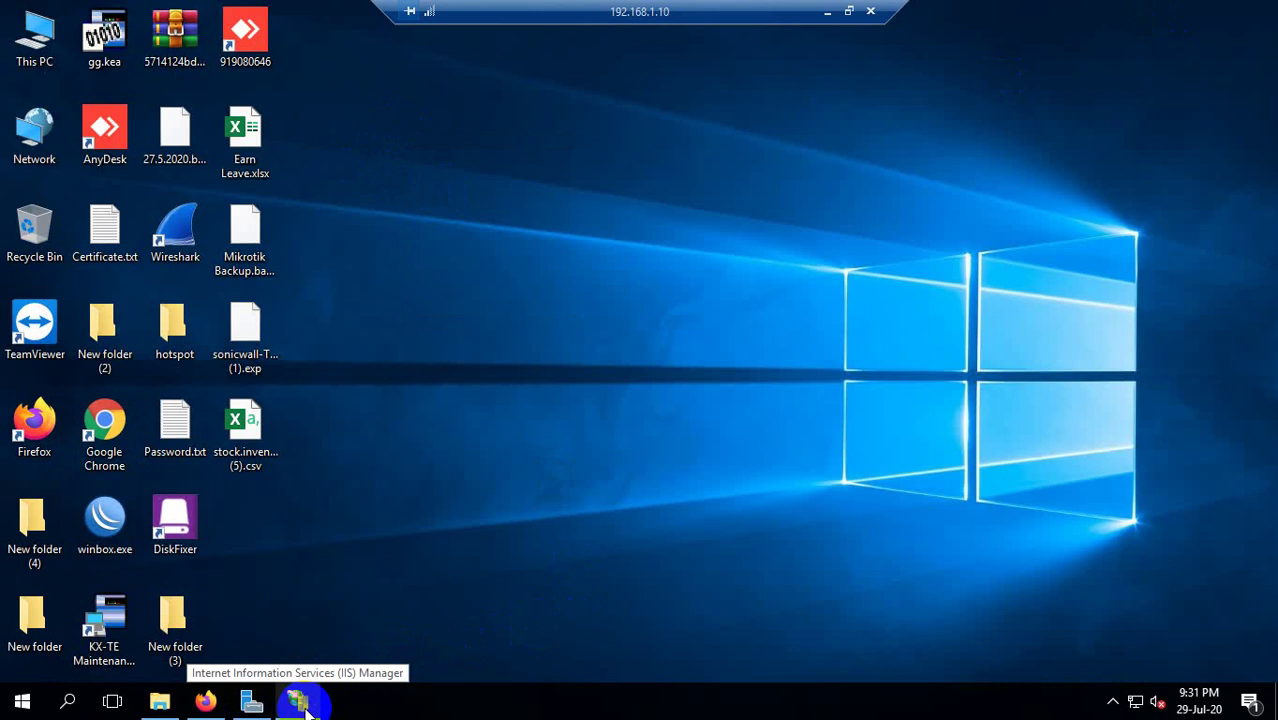
right_click(455, 247)
left_click(482, 301)
left_click(305, 688)
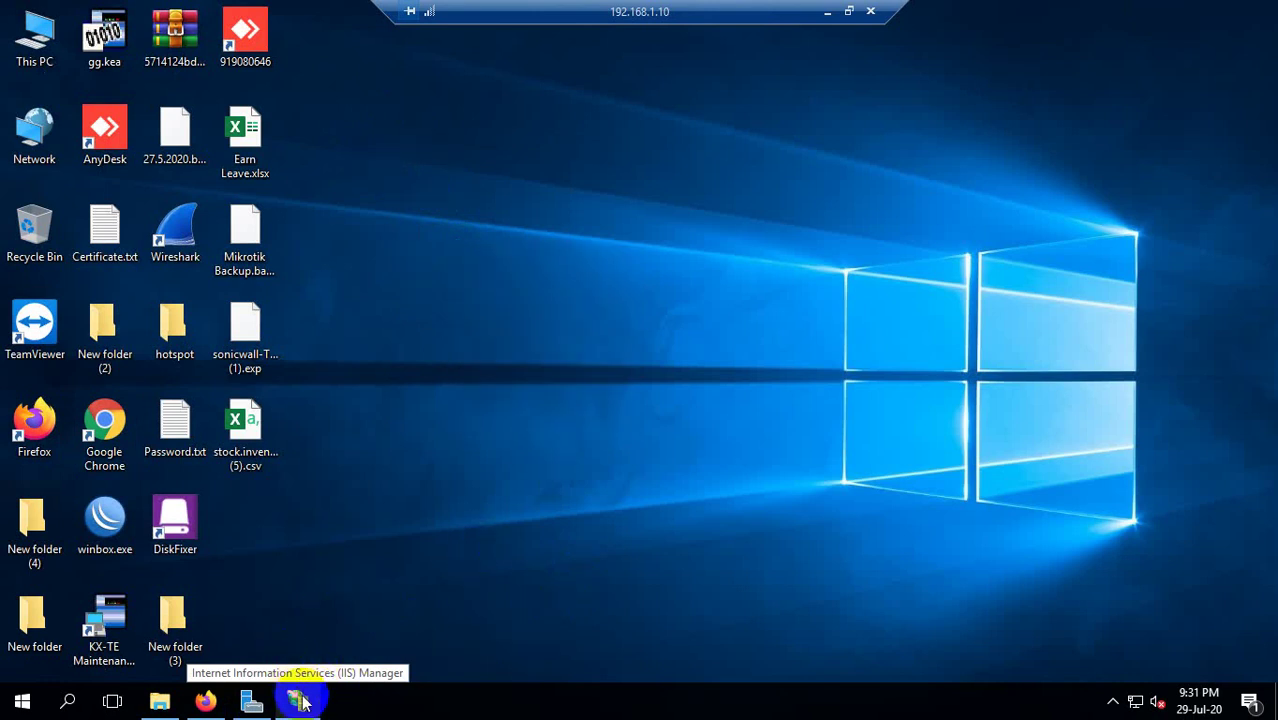
left_click(300, 702)
left_click(1262, 9)
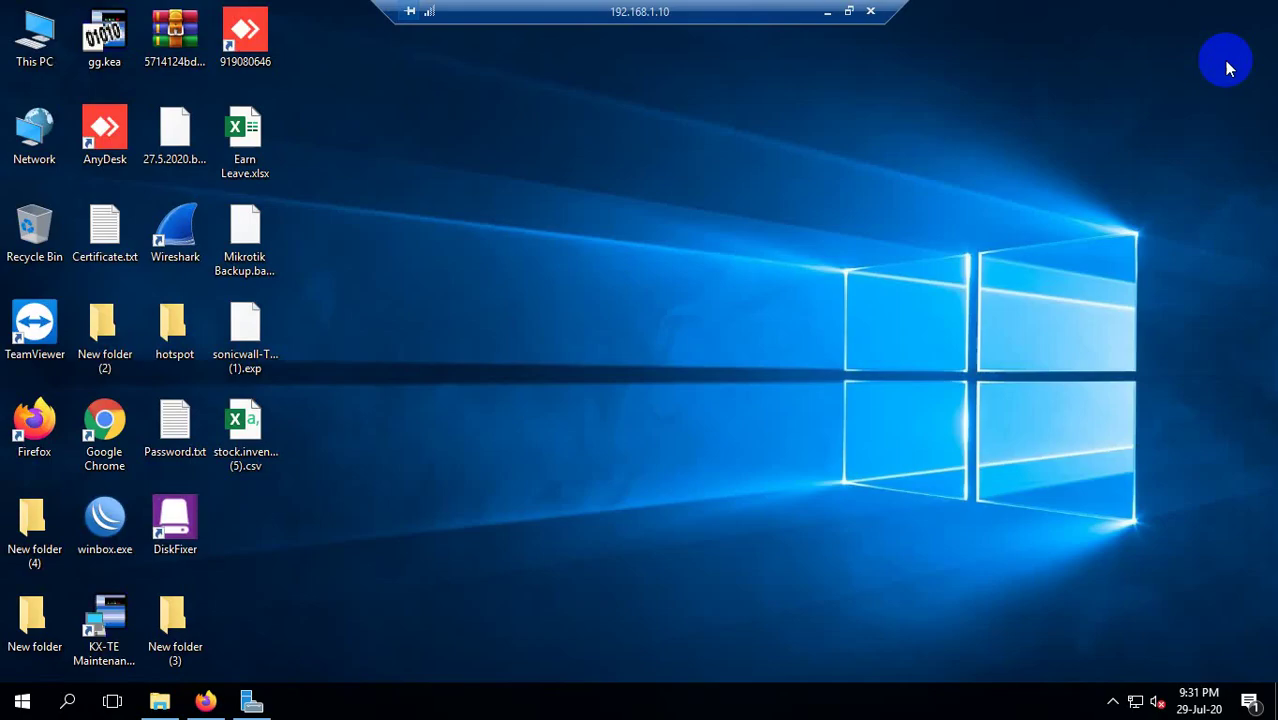
left_click(205, 702)
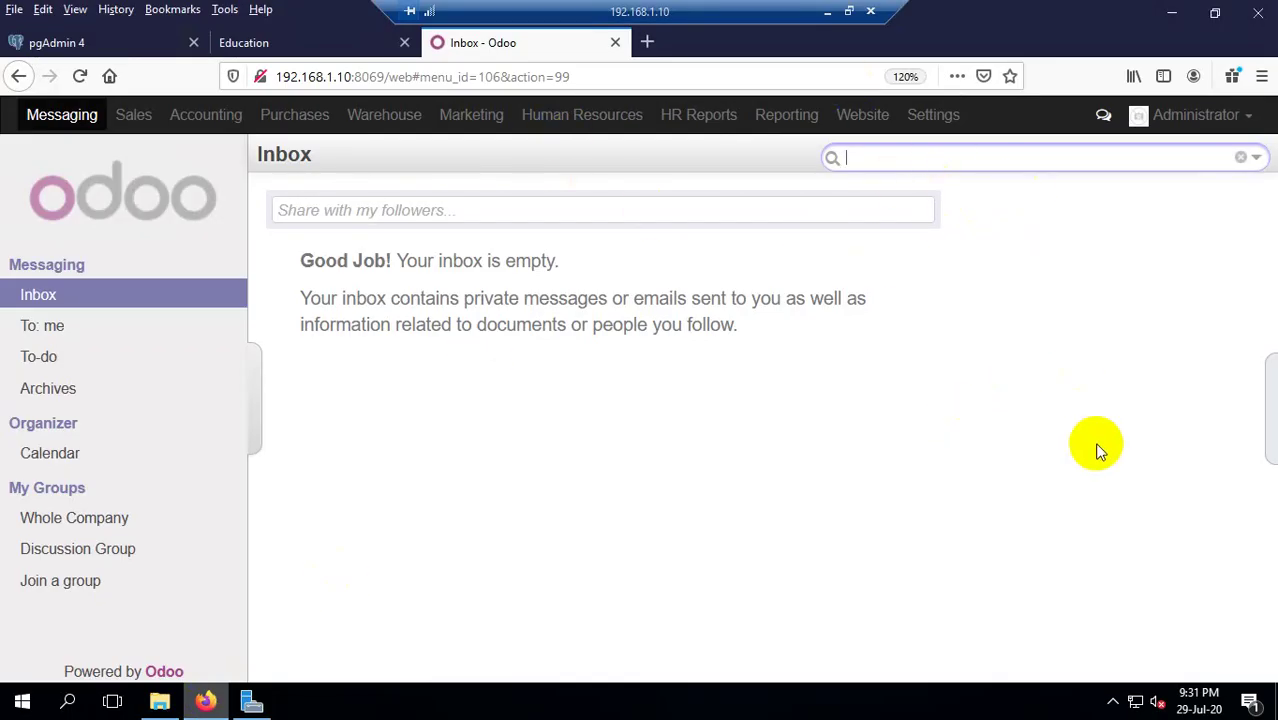
left_click(1170, 12)
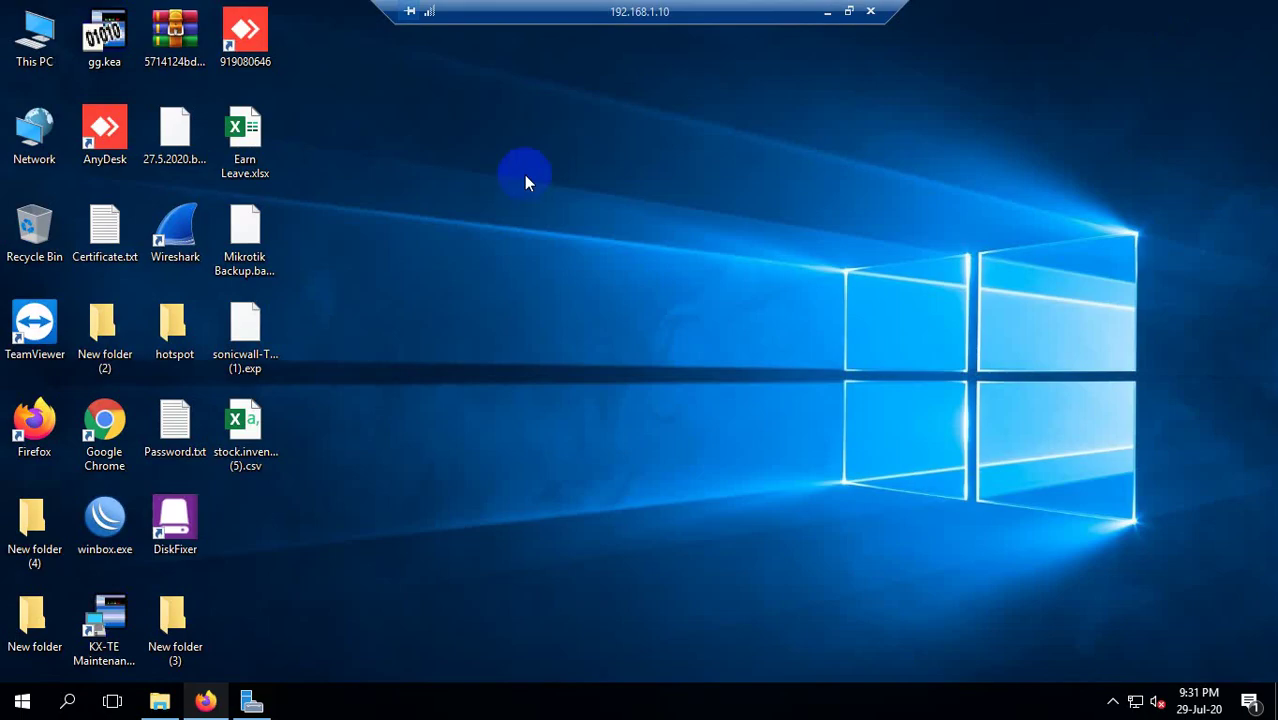
right_click(526, 182)
left_click(578, 207)
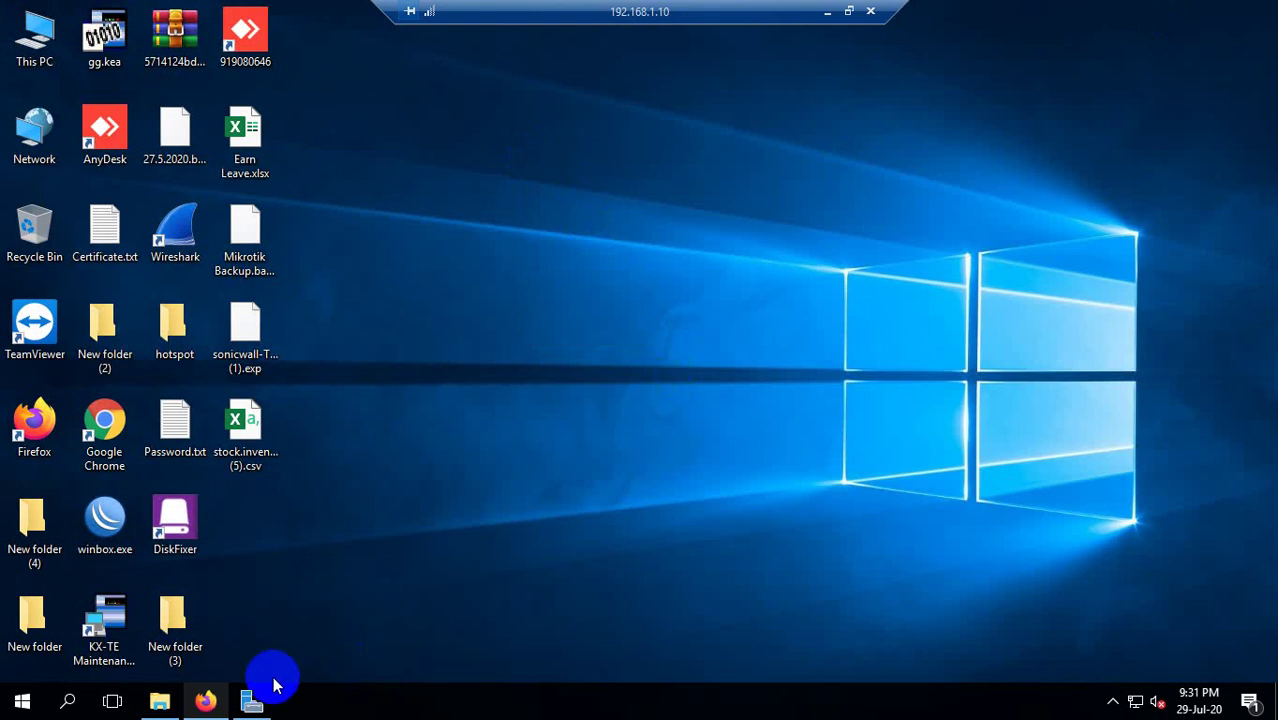
left_click(205, 700)
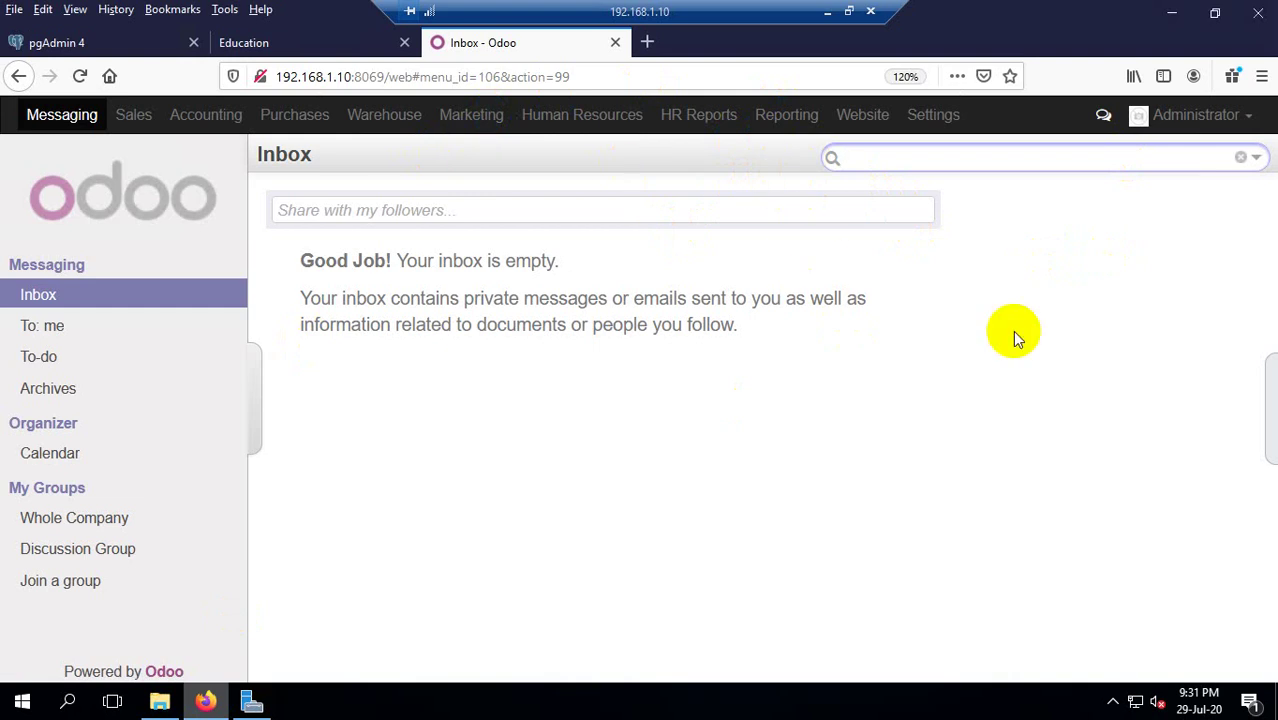
left_click(1172, 12)
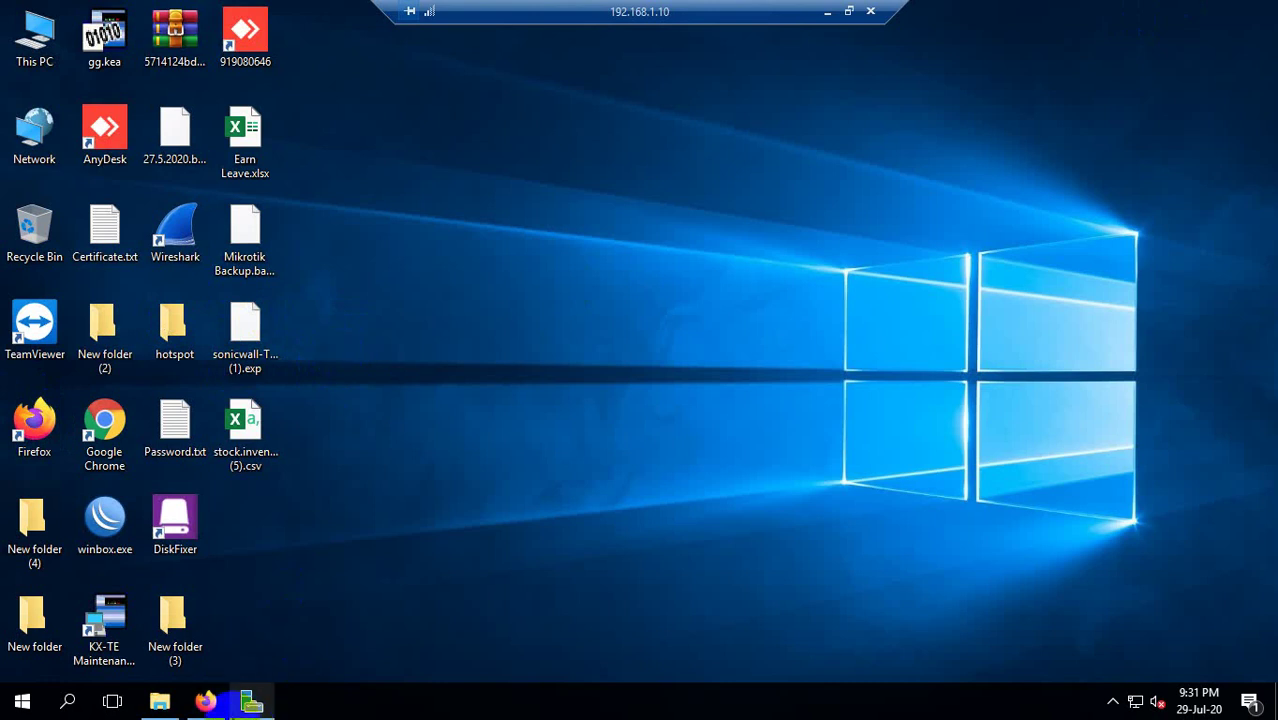
left_click(205, 700)
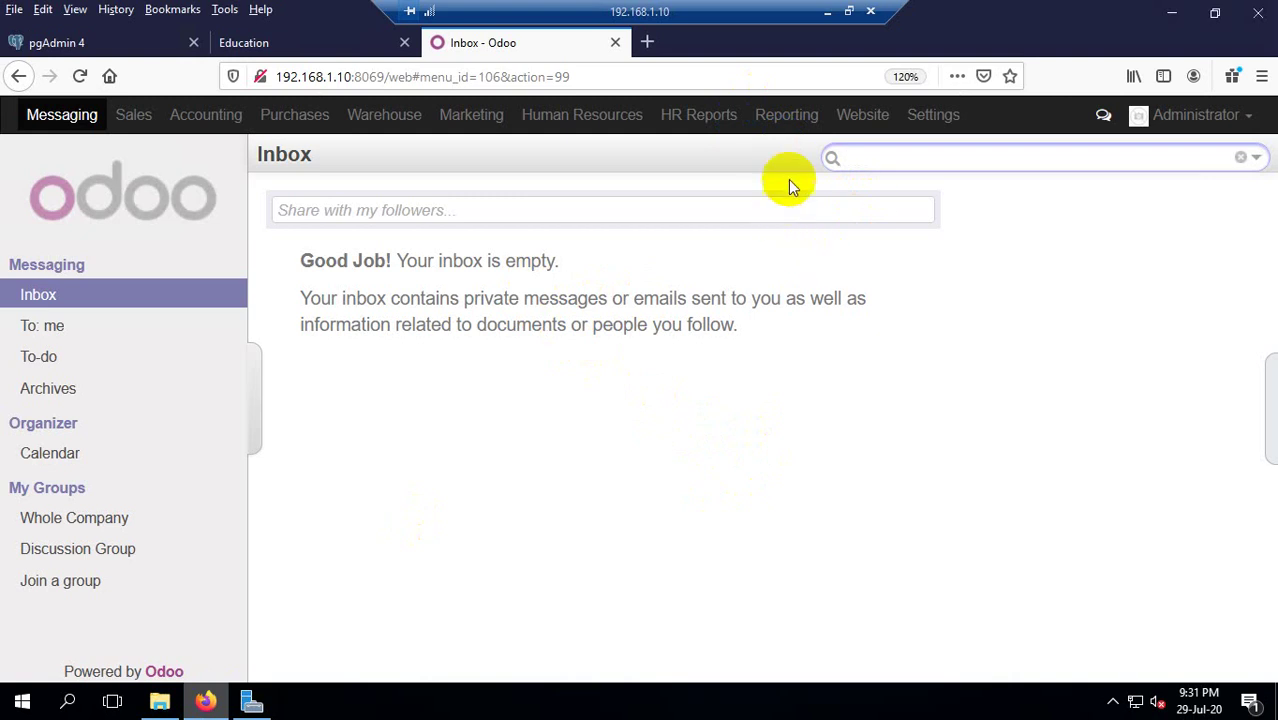
left_click(300, 37)
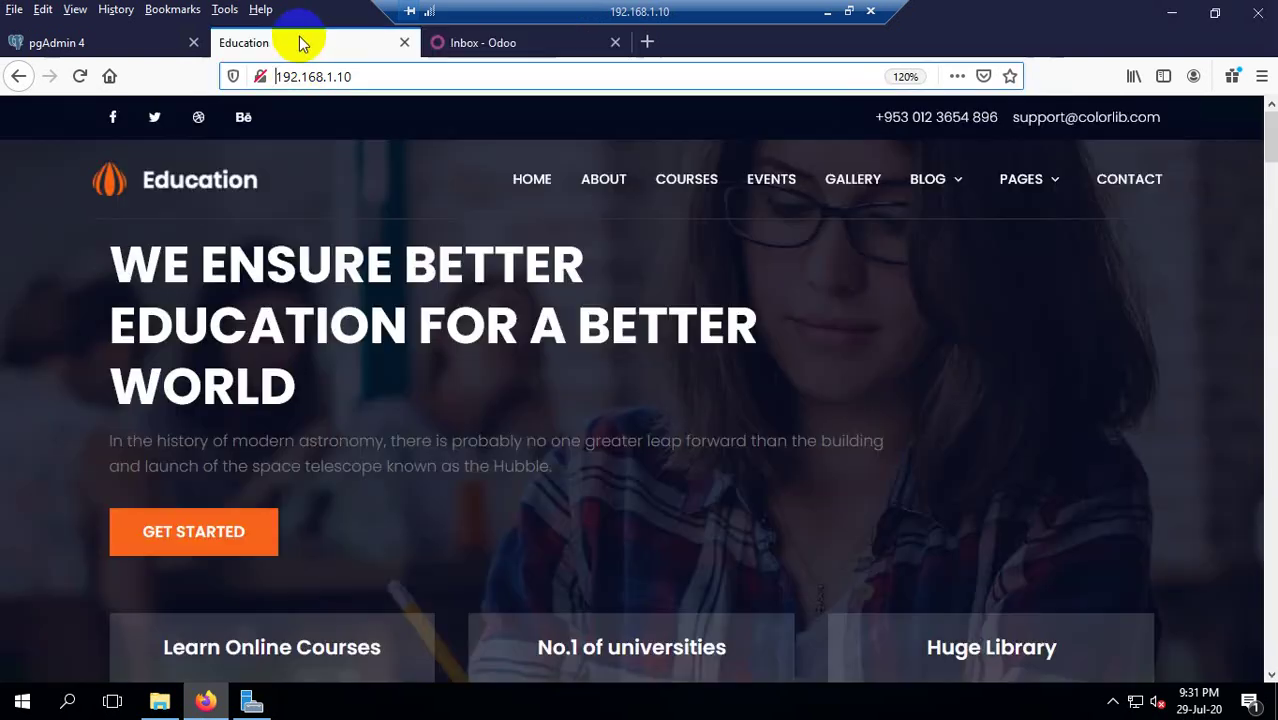
left_click(491, 44)
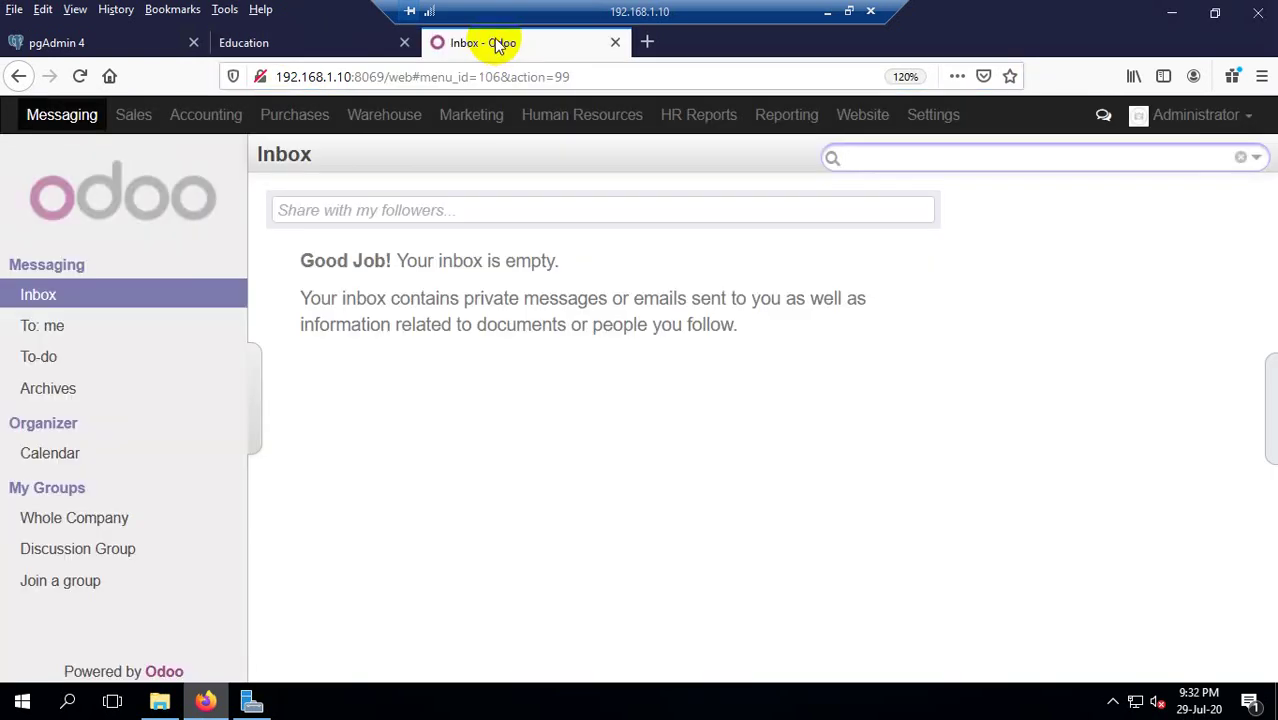
left_click(302, 42)
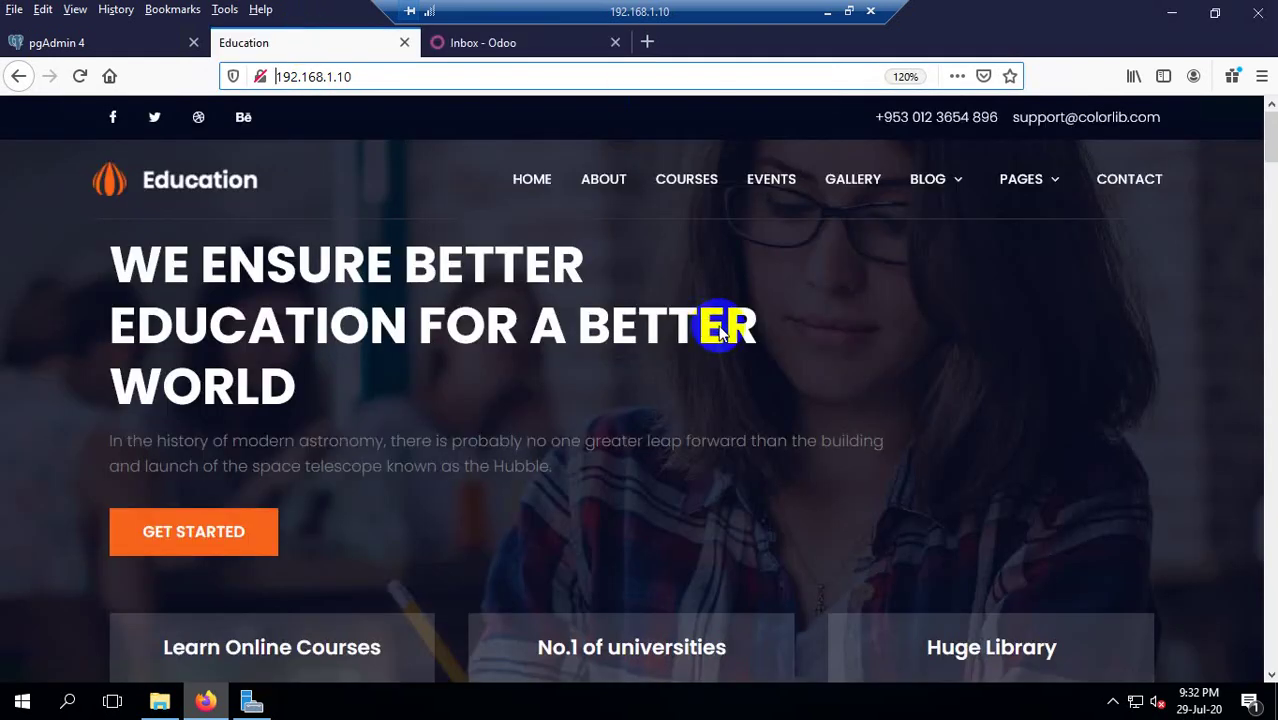
scroll(665, 245, "down", 2)
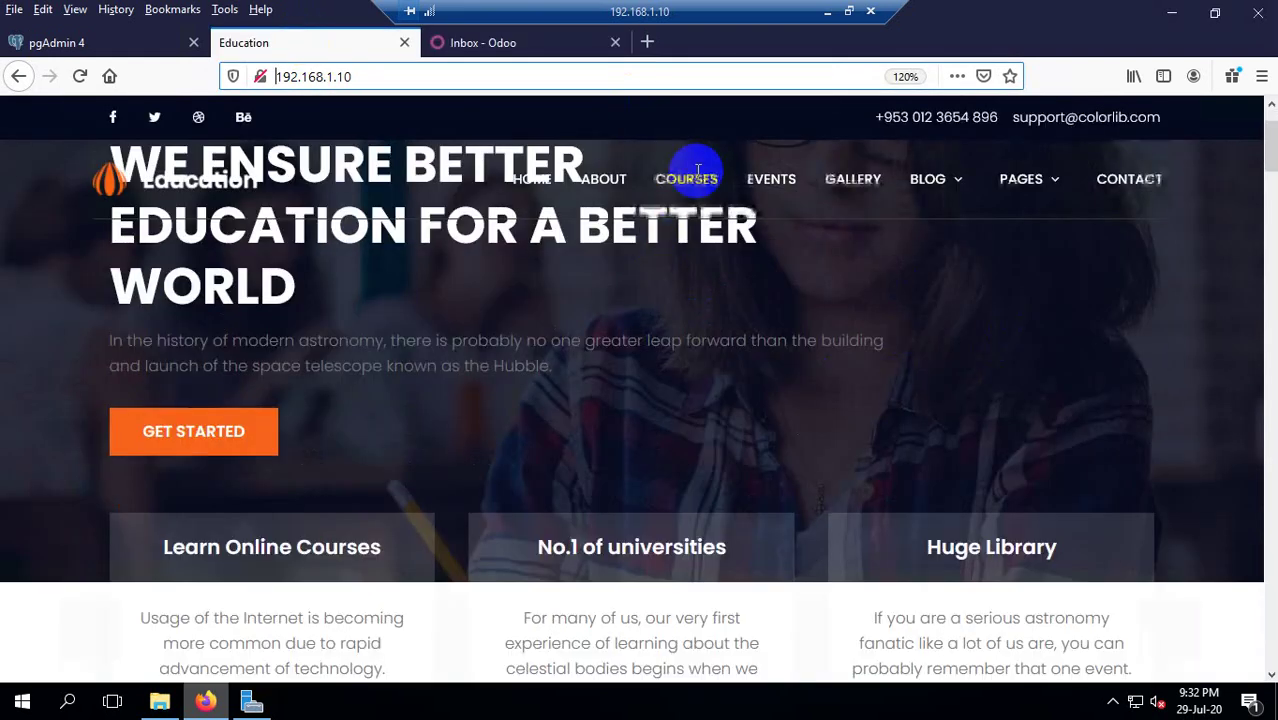
scroll(735, 220, "down", 10)
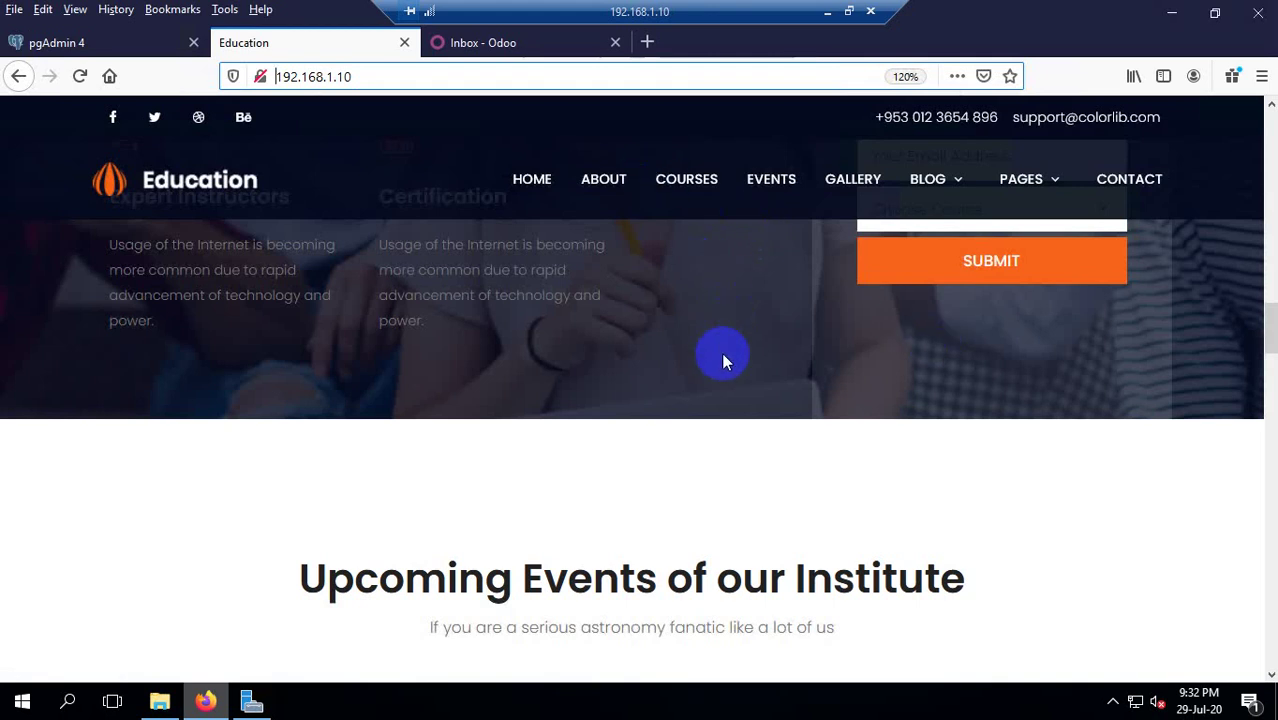
scroll(740, 340, "down", 1)
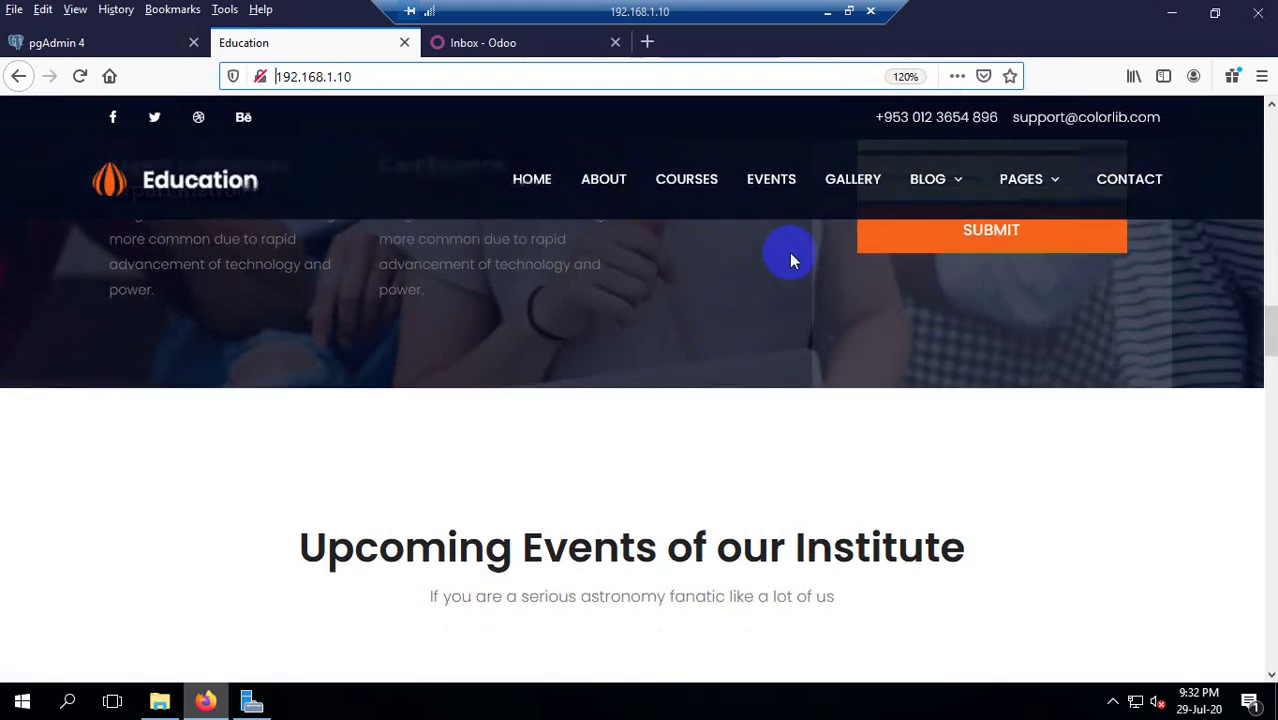
scroll(789, 252, "down", 10)
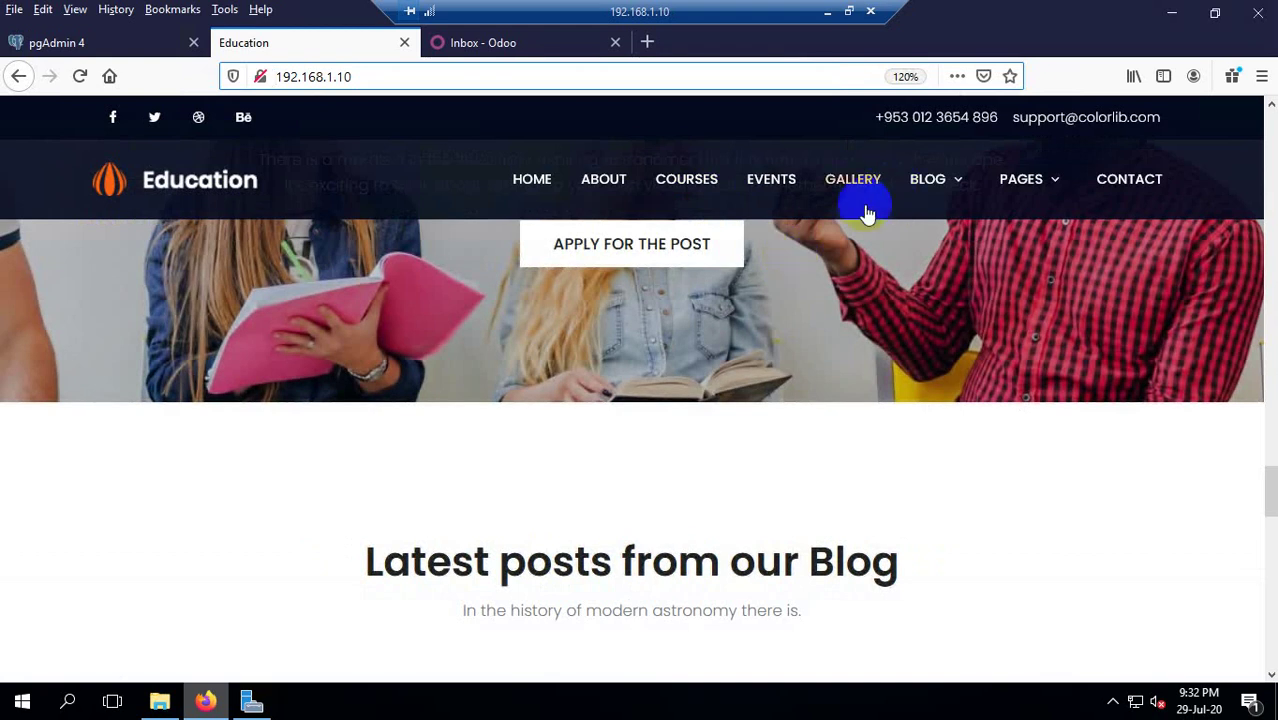
left_click(579, 180)
left_click(500, 43)
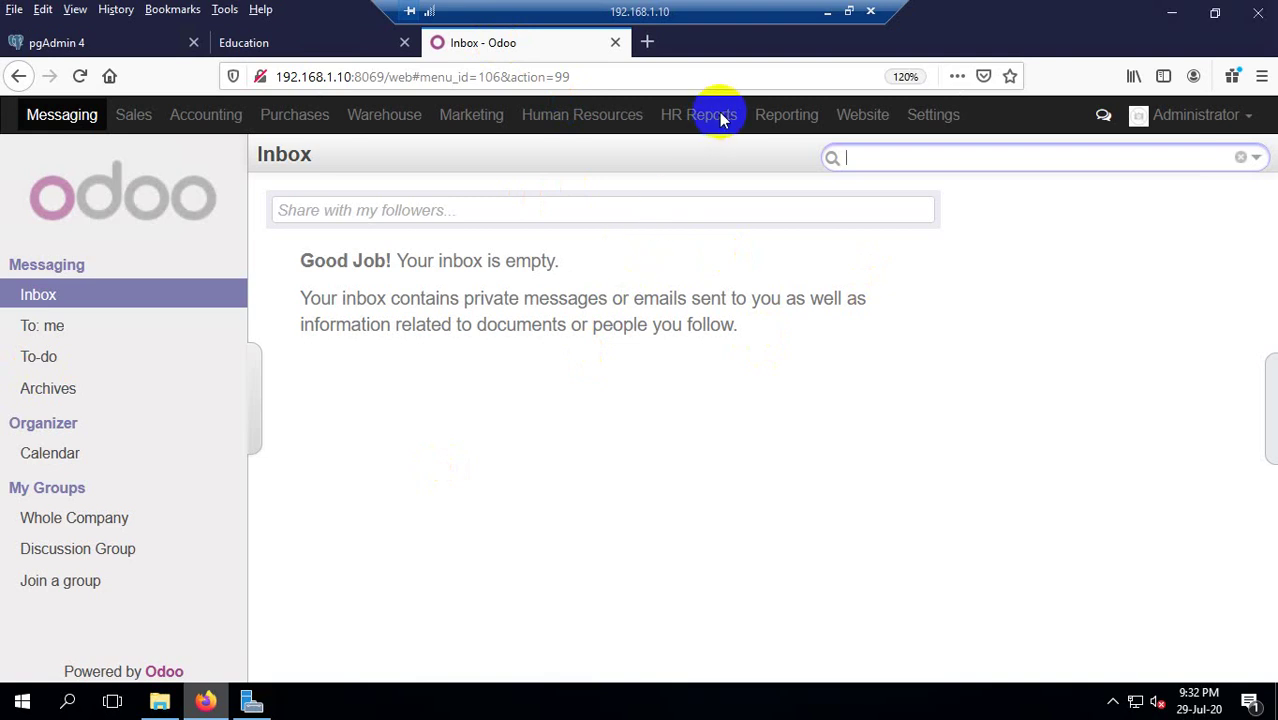
left_click(1172, 12)
Refresh the server desktop twice.
right_click(540, 220)
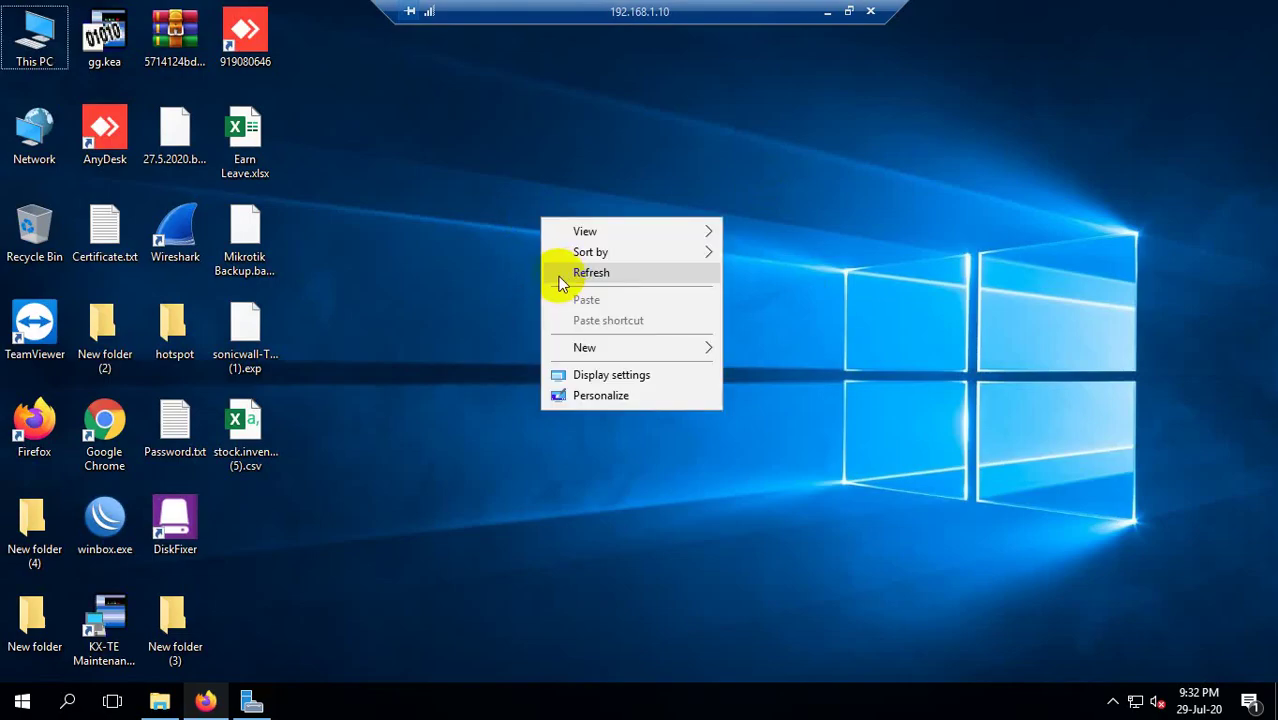
left_click(569, 273)
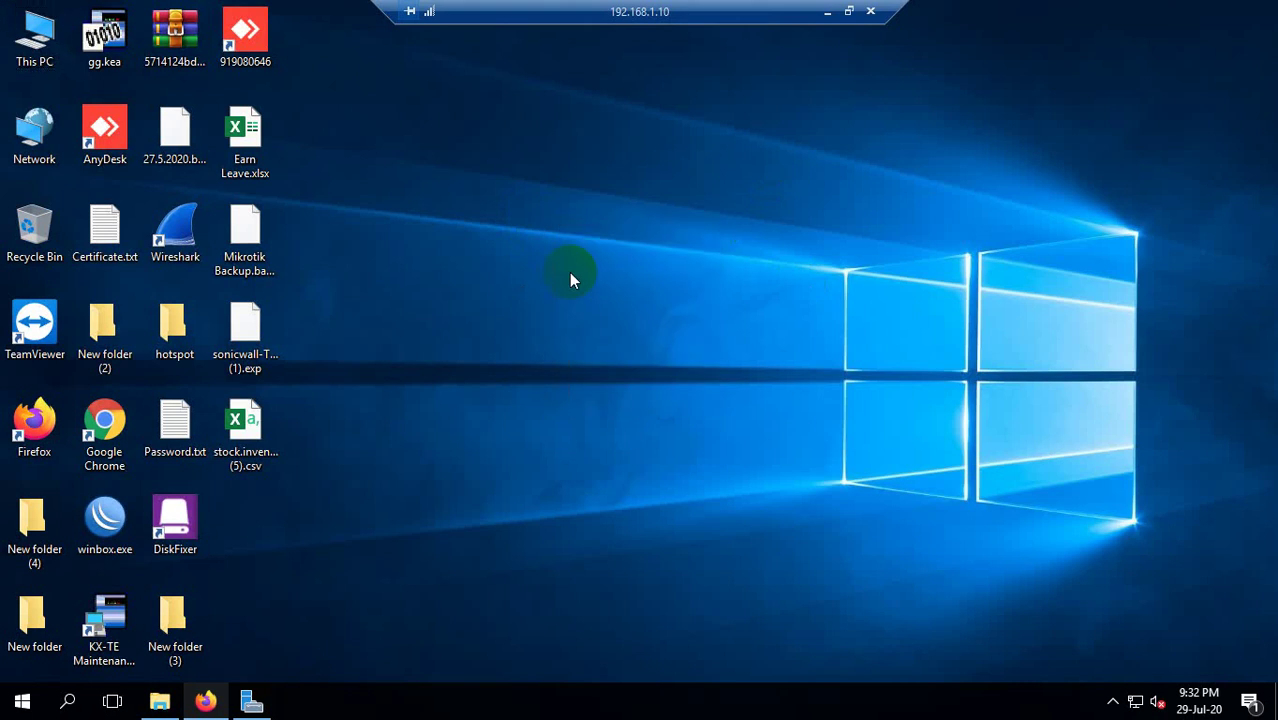
right_click(505, 274)
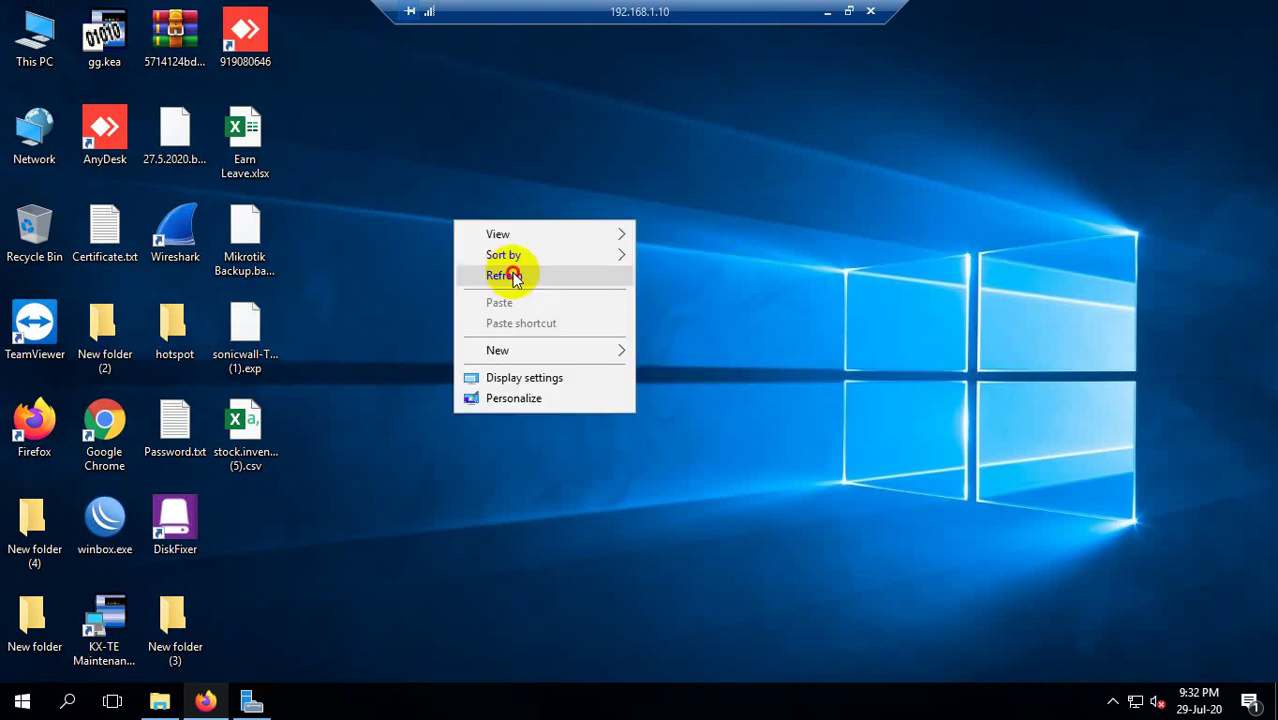
left_click(513, 273)
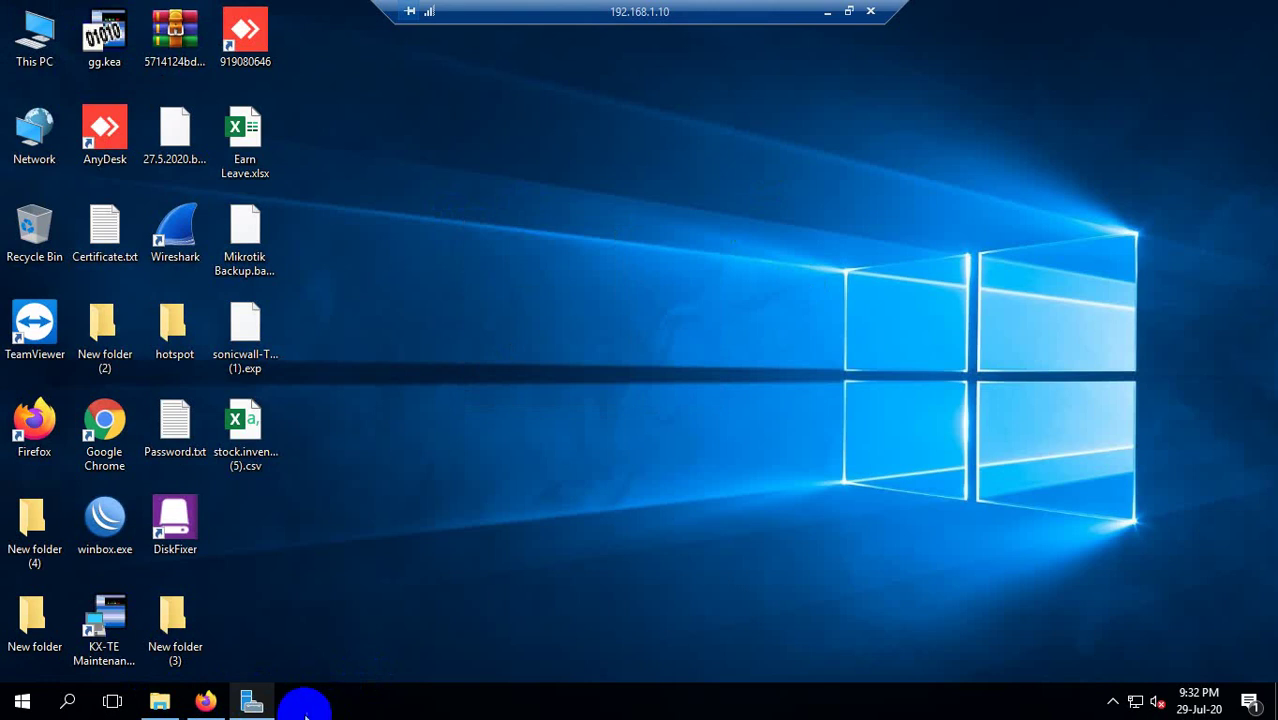
Launch IIS Manager for MYPORT-SERVER from Server Manager's IIS page.
left_click(252, 703)
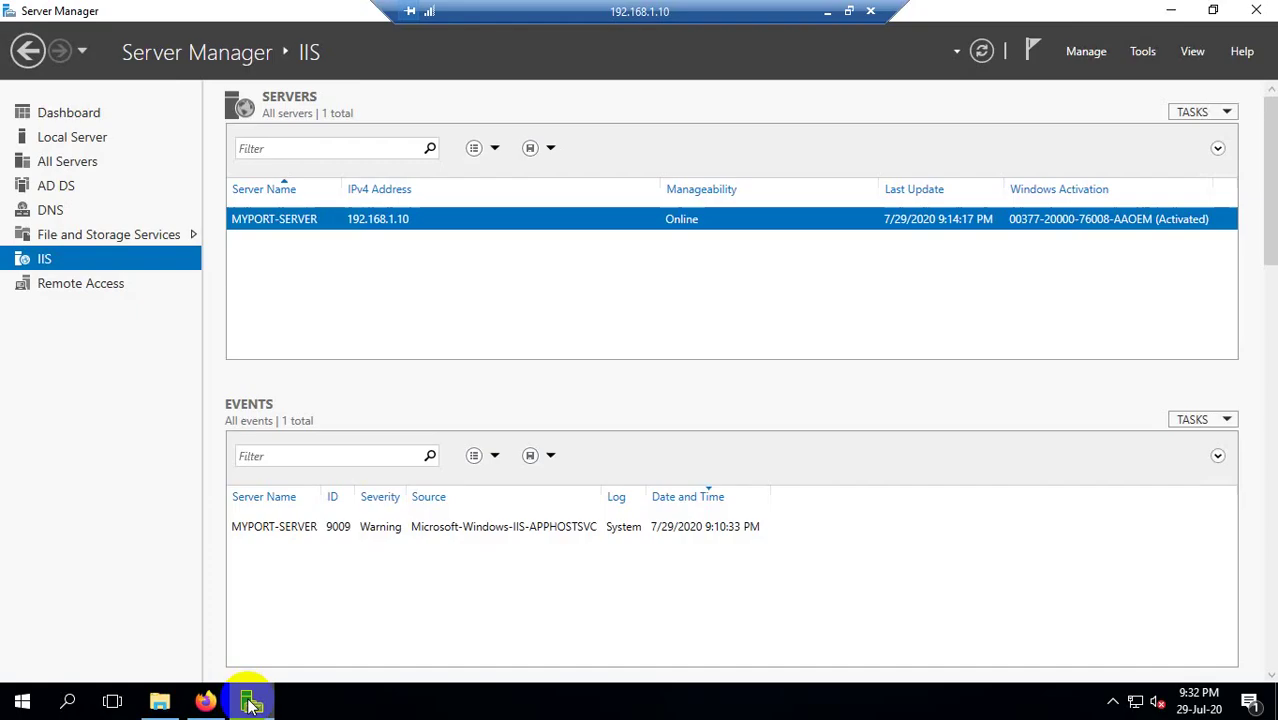
right_click(403, 217)
left_click(445, 360)
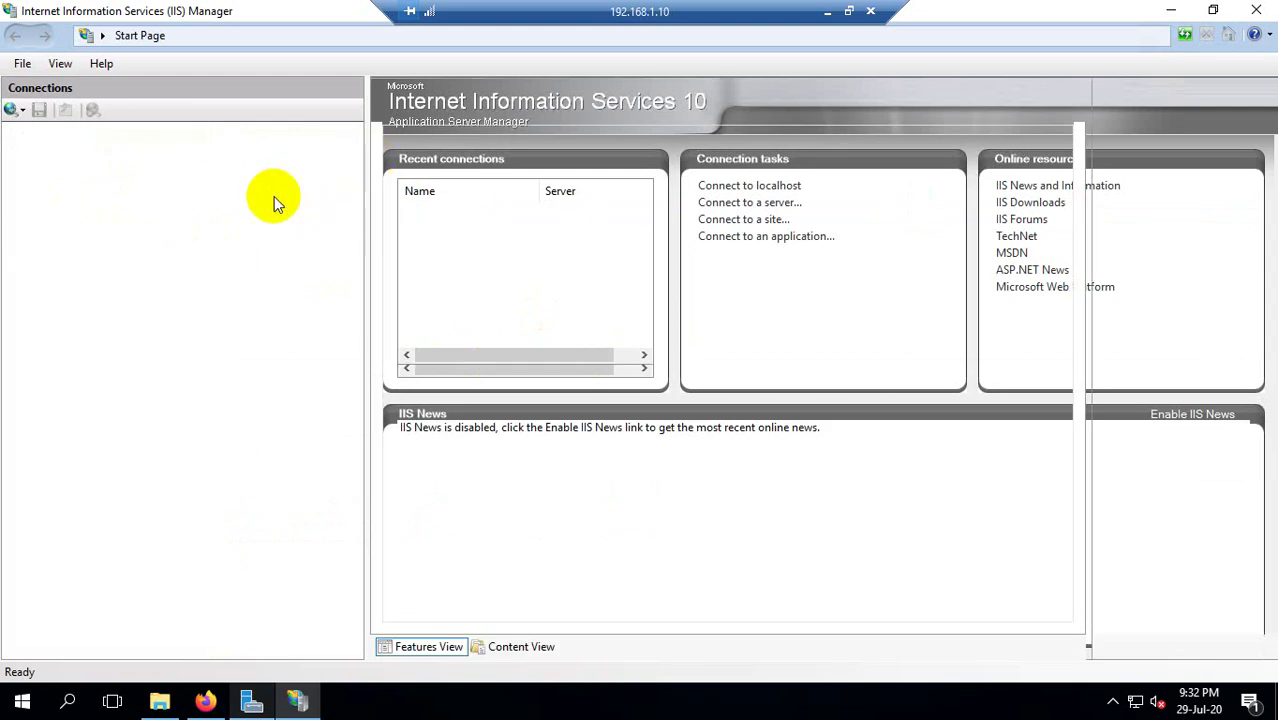
Start a new FTP site named data_sharing with physical path D:\FILE SHARING DATA.
left_click(29, 181)
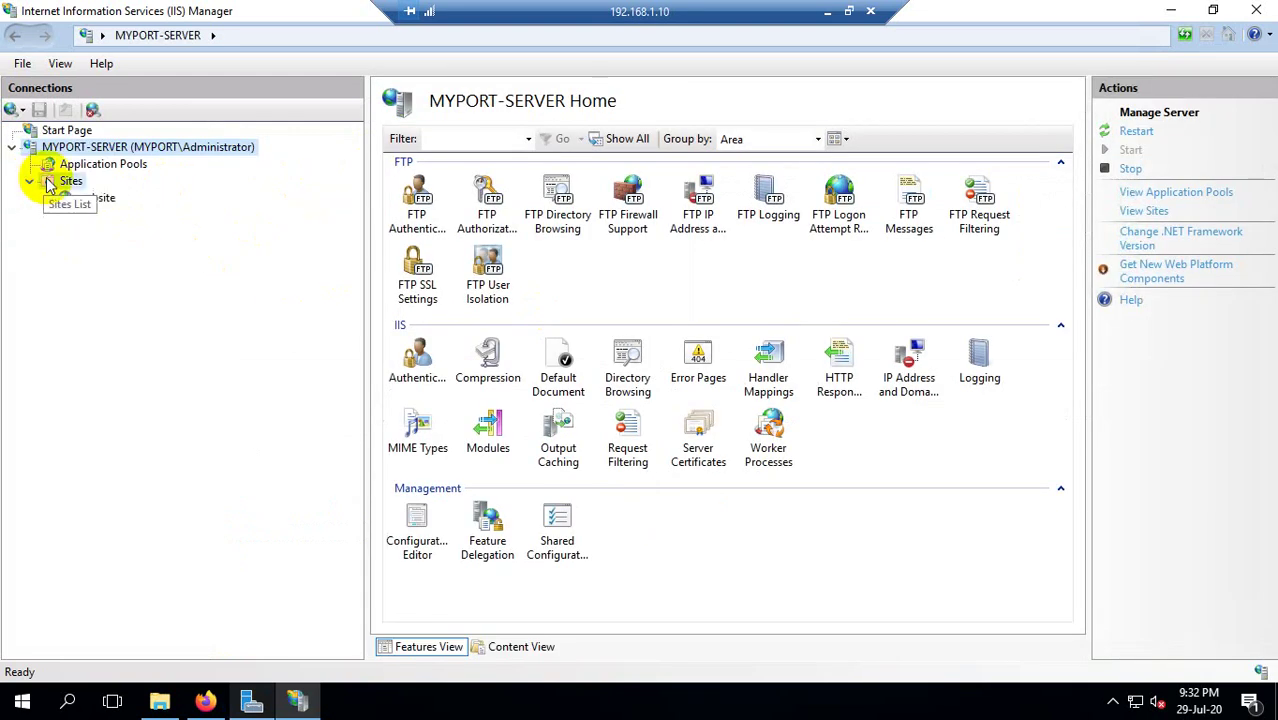
right_click(47, 183)
left_click(138, 246)
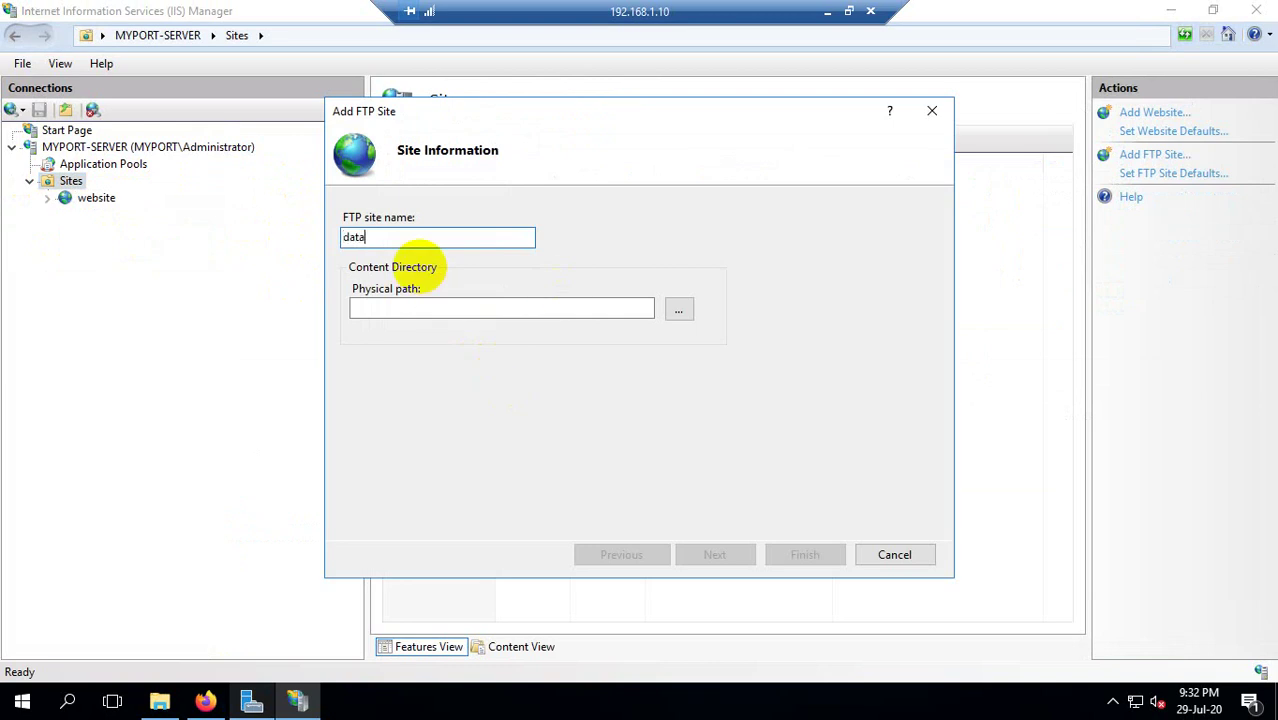
type("data_sharing")
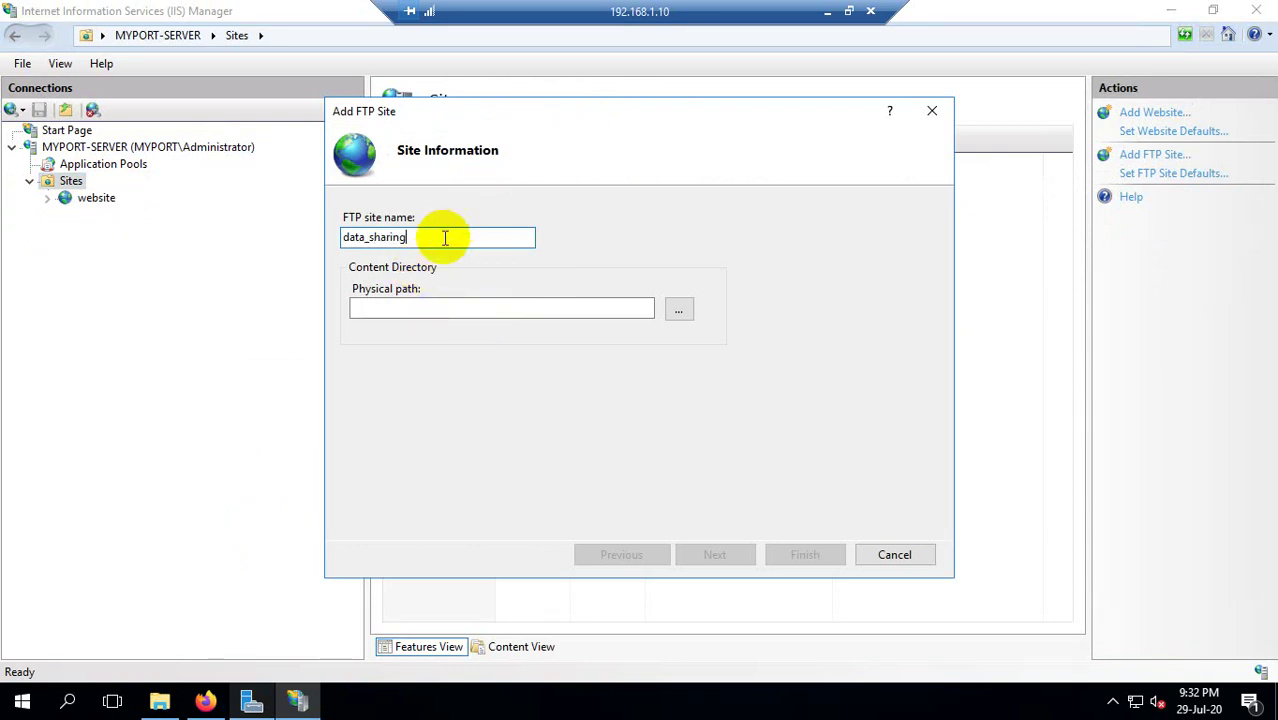
left_click(681, 309)
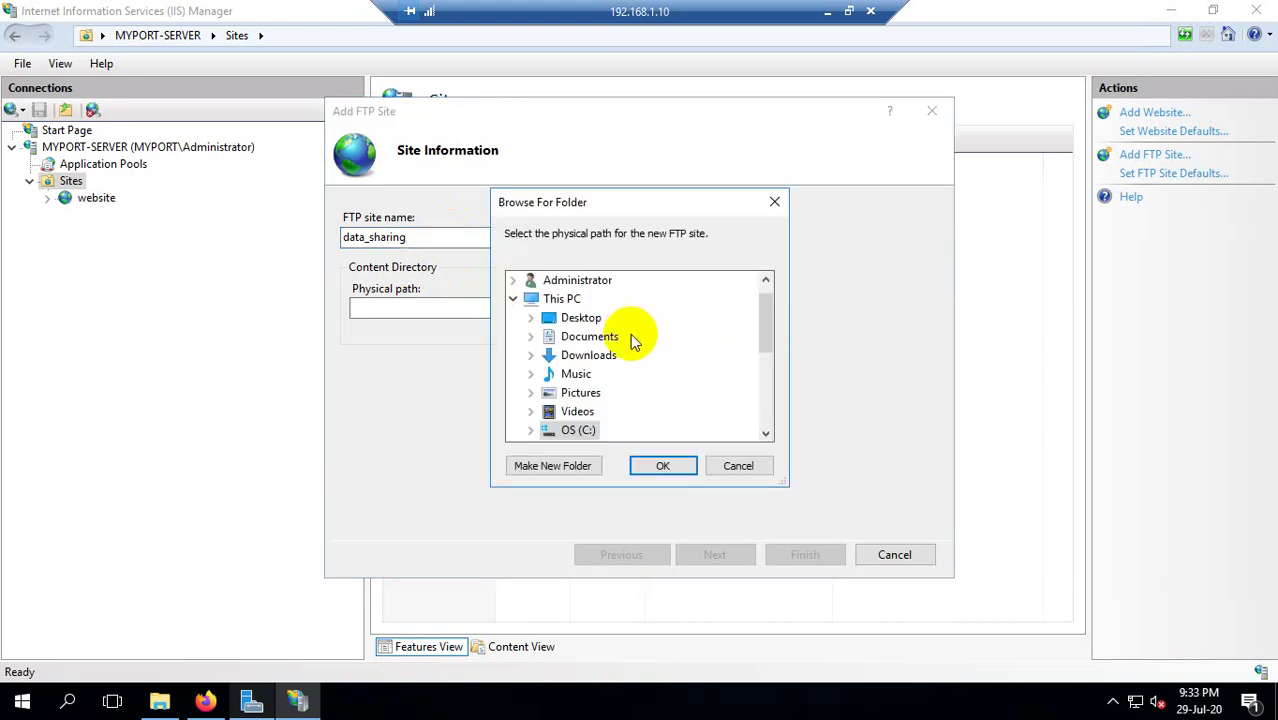
scroll(633, 355, "down", 2)
scroll(560, 395, "down", 1)
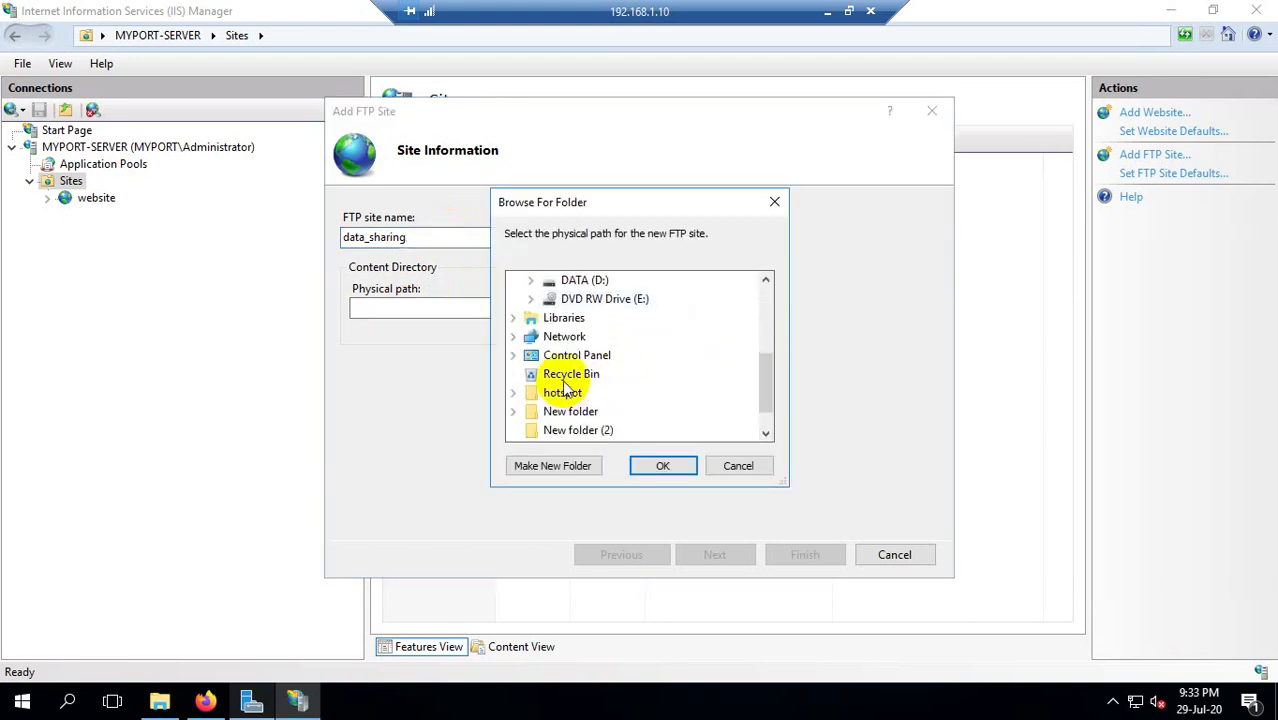
left_click(563, 392)
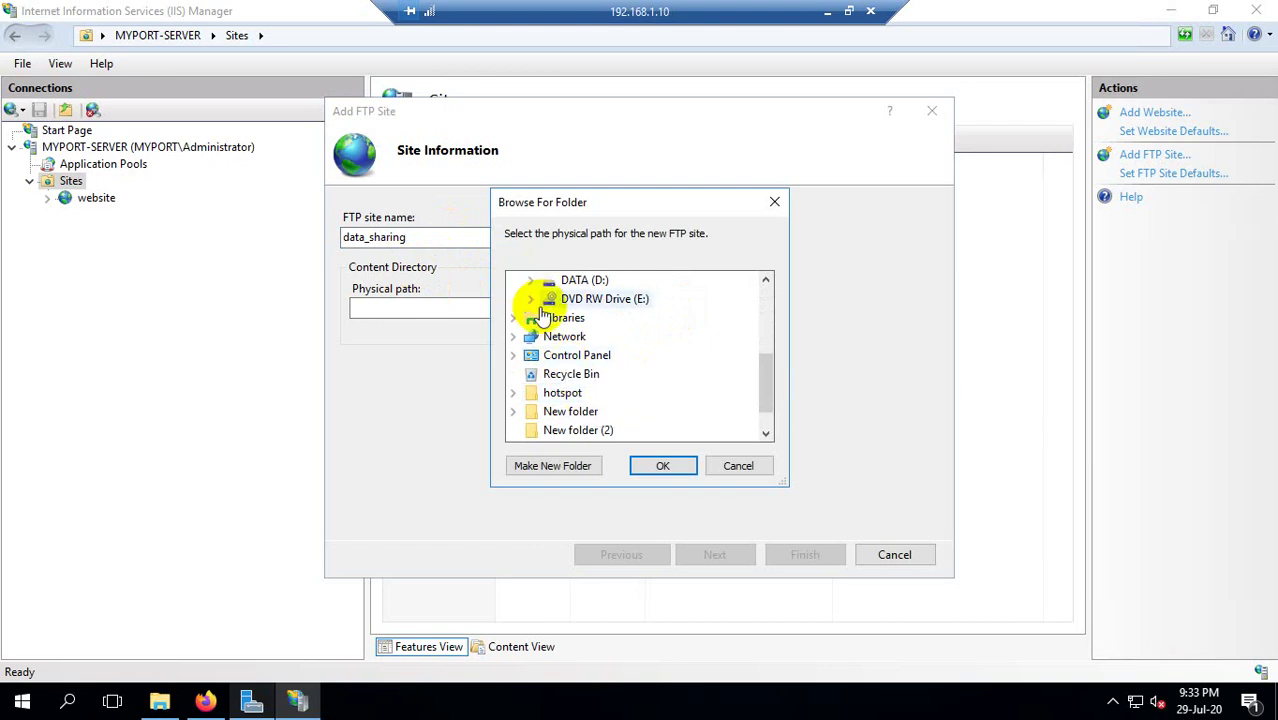
left_click(530, 281)
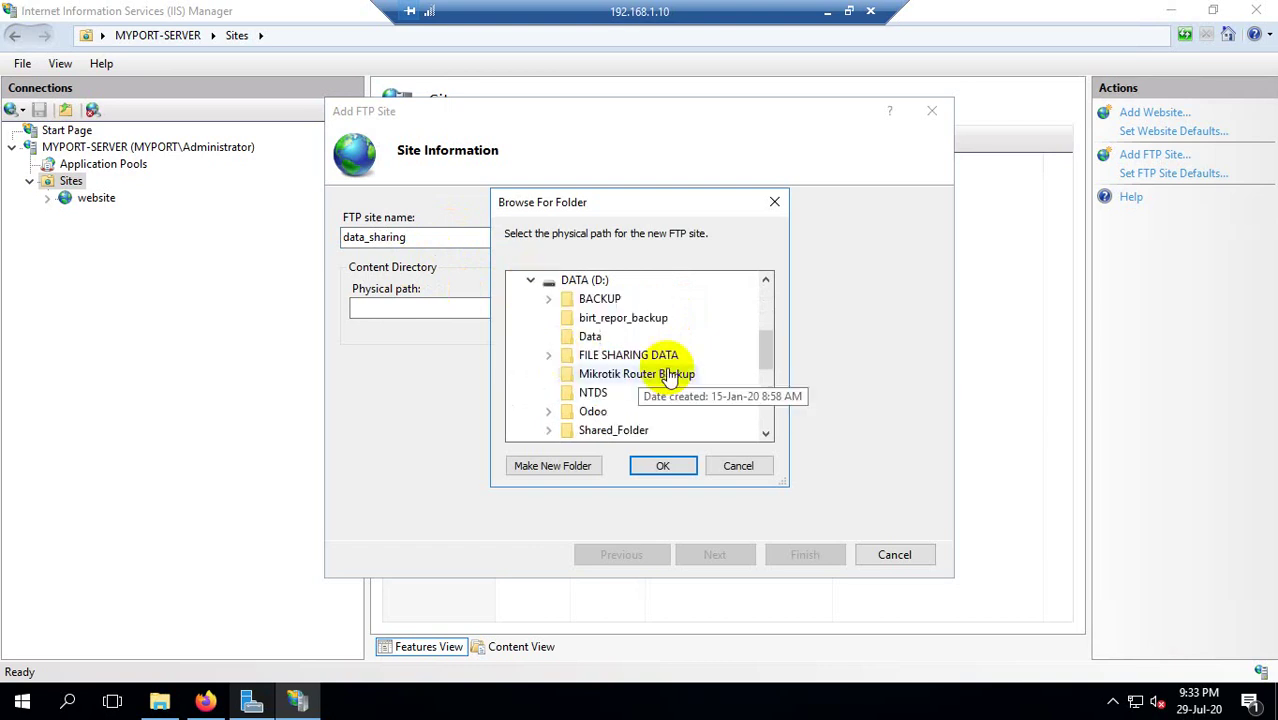
scroll(670, 375, "down", 1)
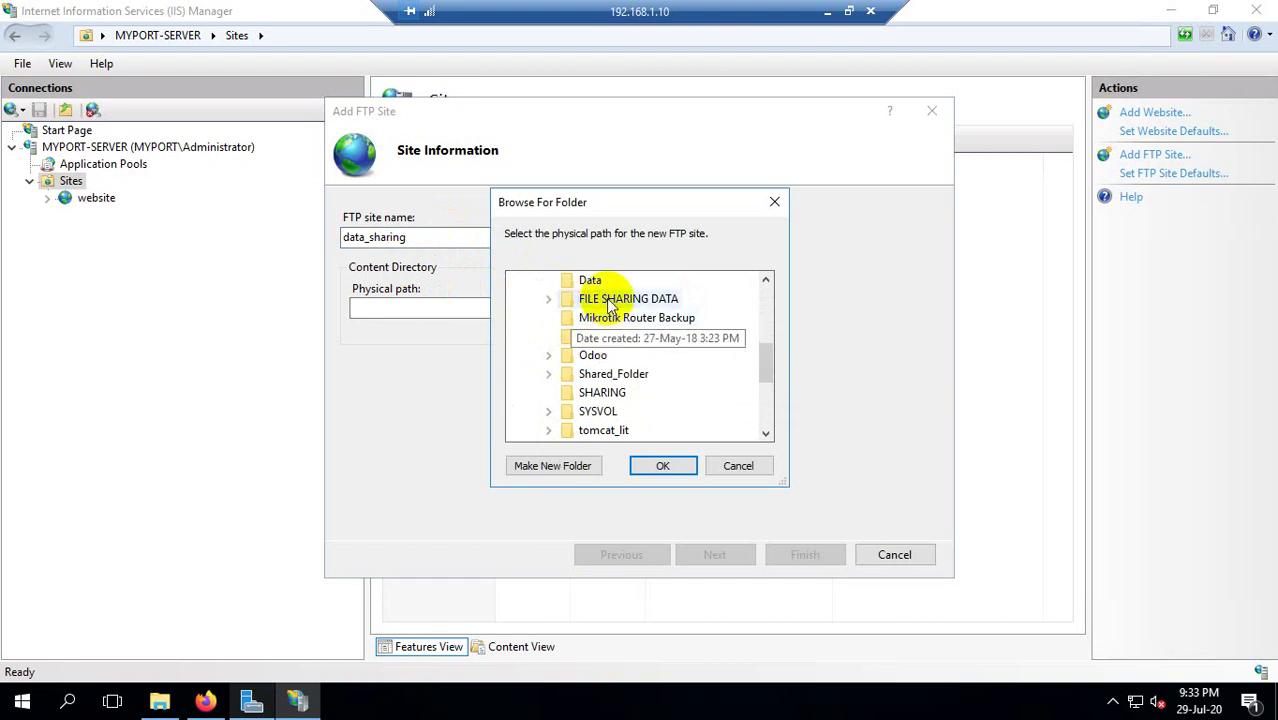
left_click(611, 300)
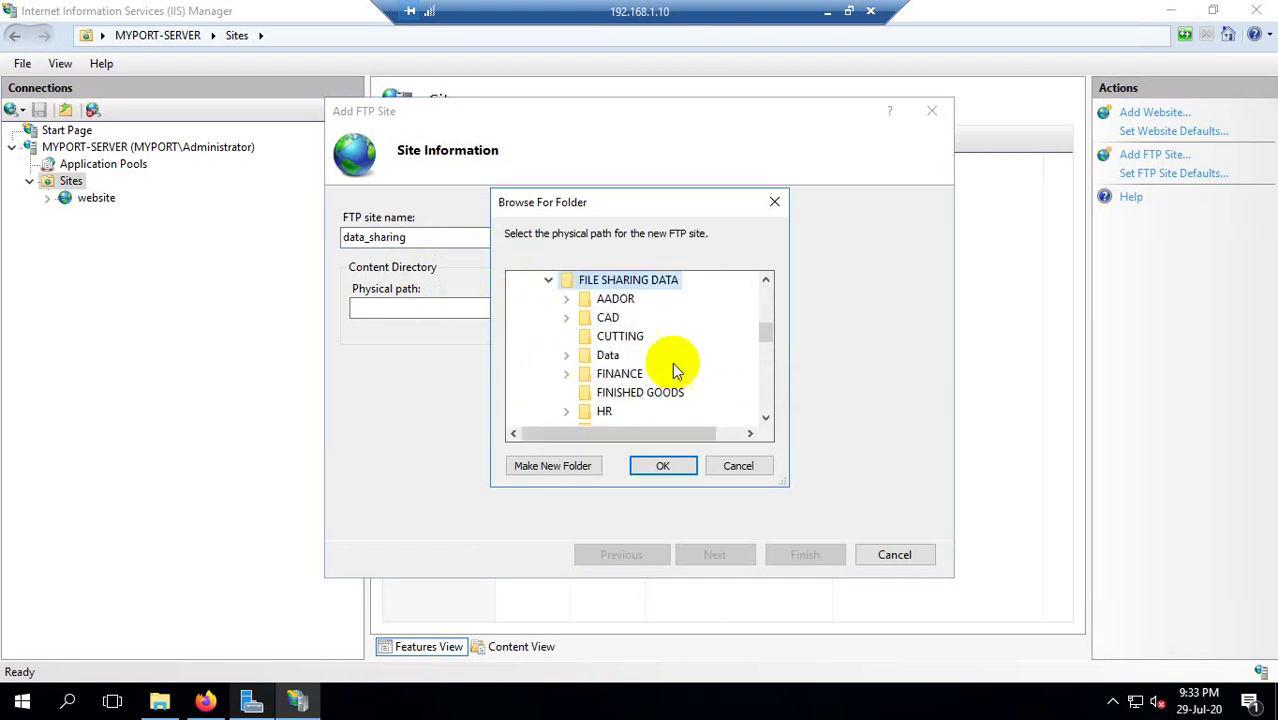
left_click(666, 466)
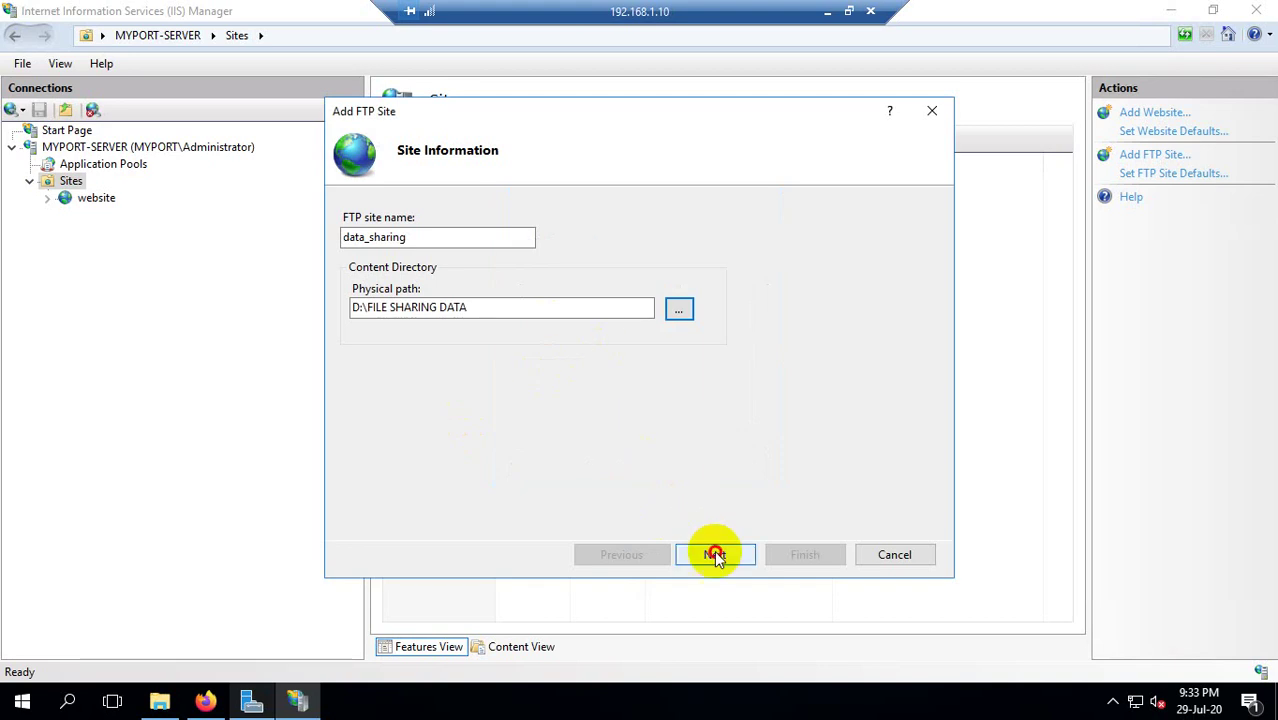
left_click(714, 555)
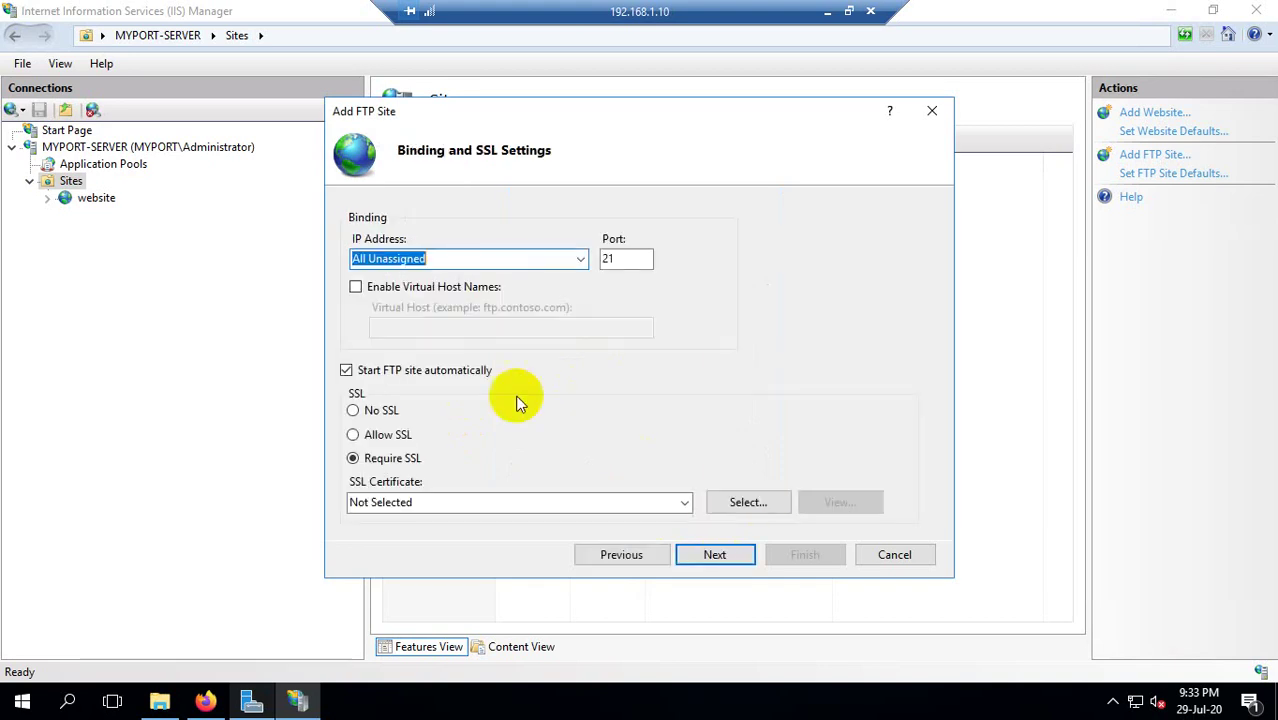
Bind the site to 192.168.1.10 port 21 with No SSL.
left_click(580, 262)
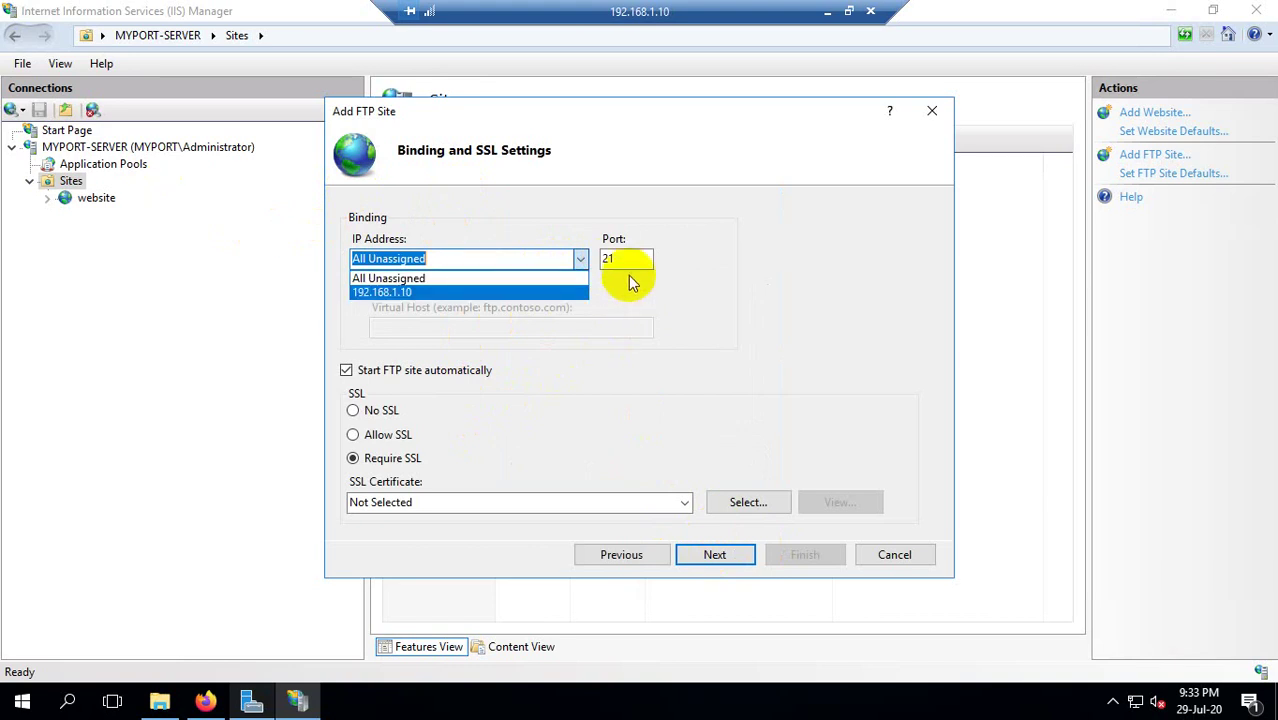
left_click(630, 259)
left_click(580, 260)
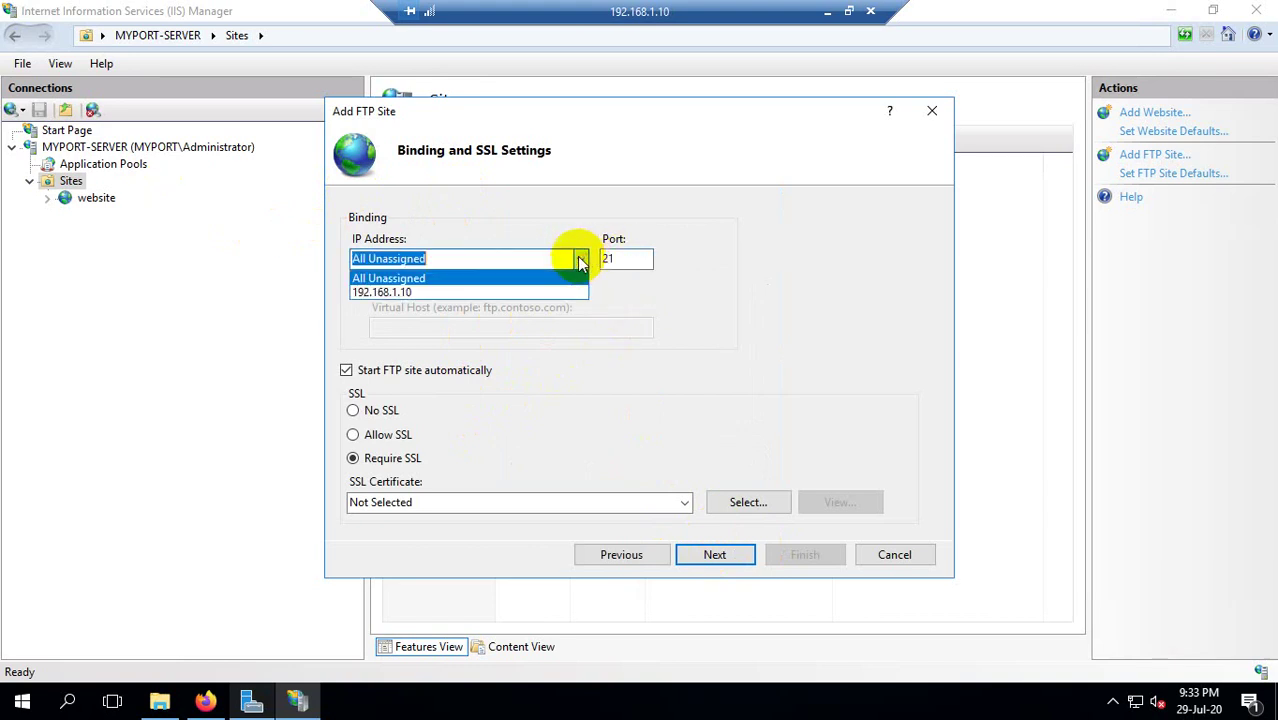
left_click(430, 295)
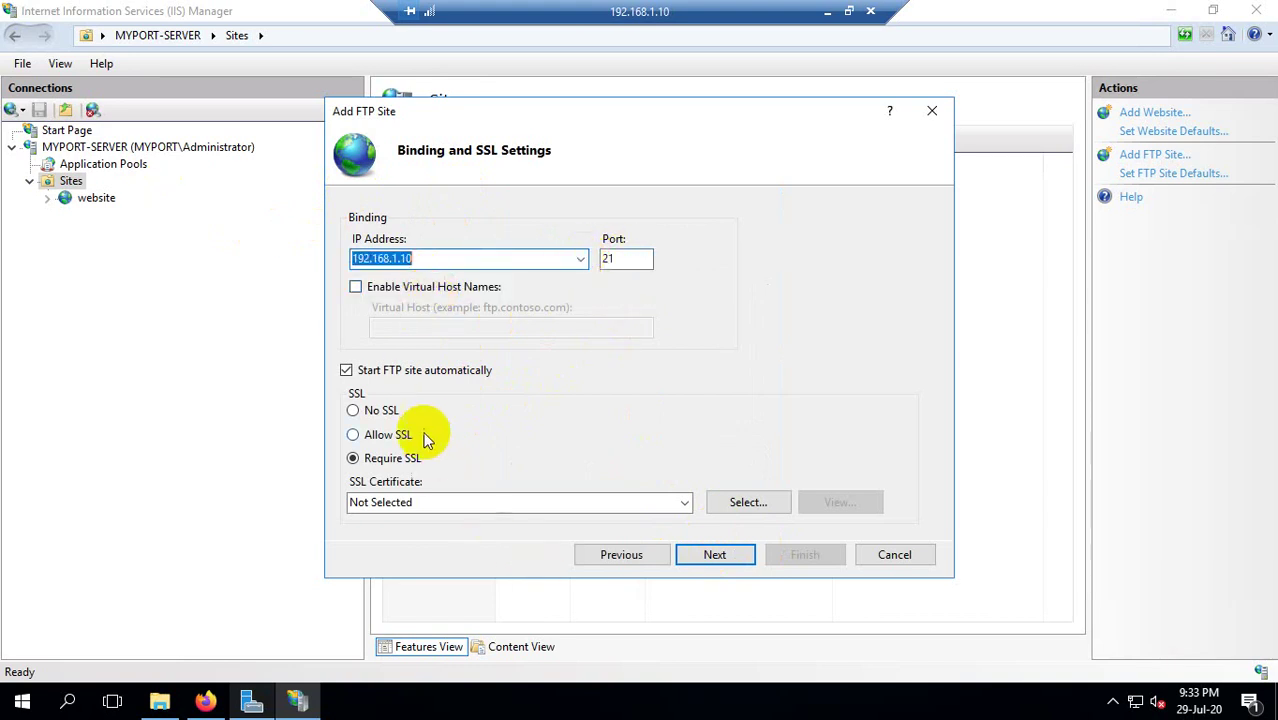
left_click(375, 418)
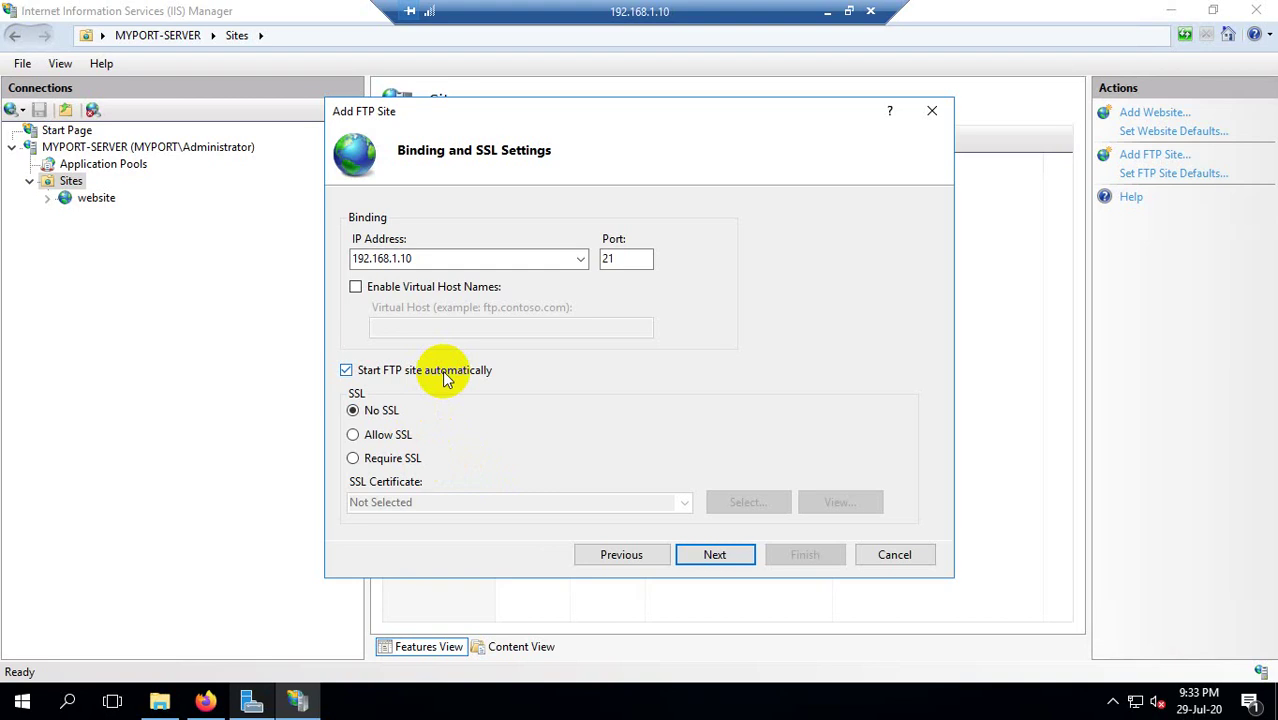
left_click(745, 554)
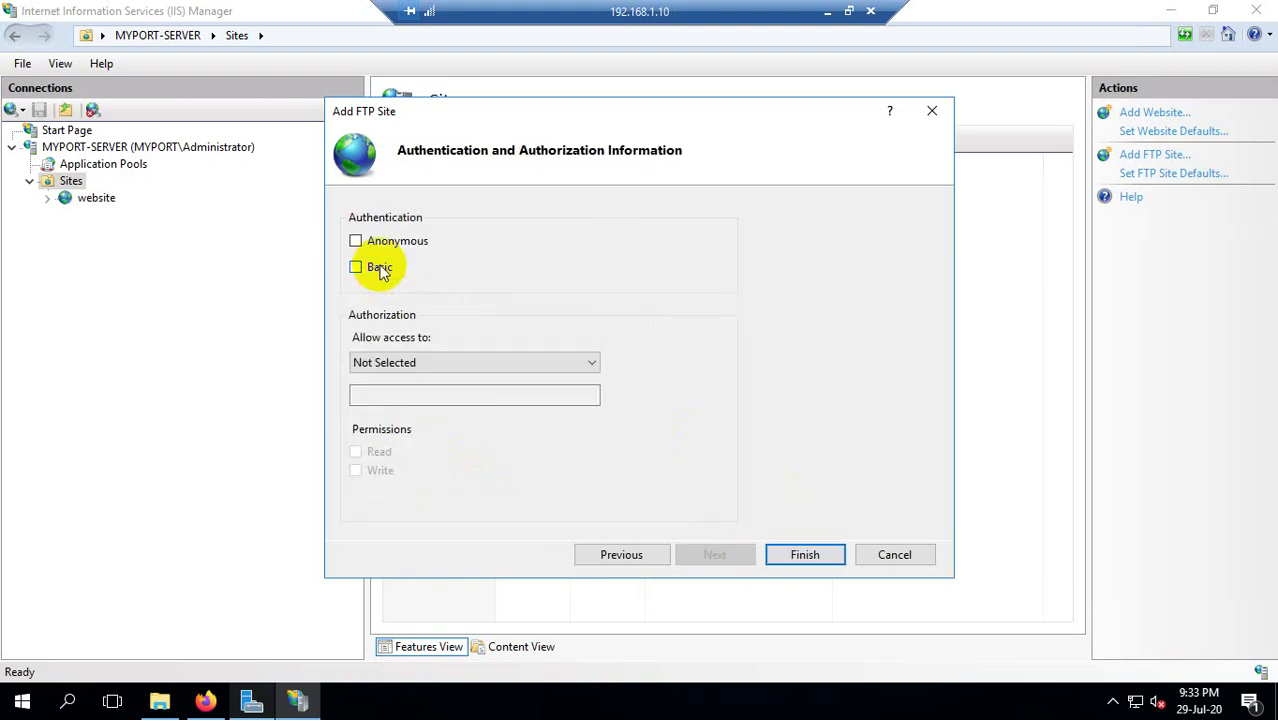
Enable Basic authentication, give All users Read and Write access, and finish the site.
left_click(462, 362)
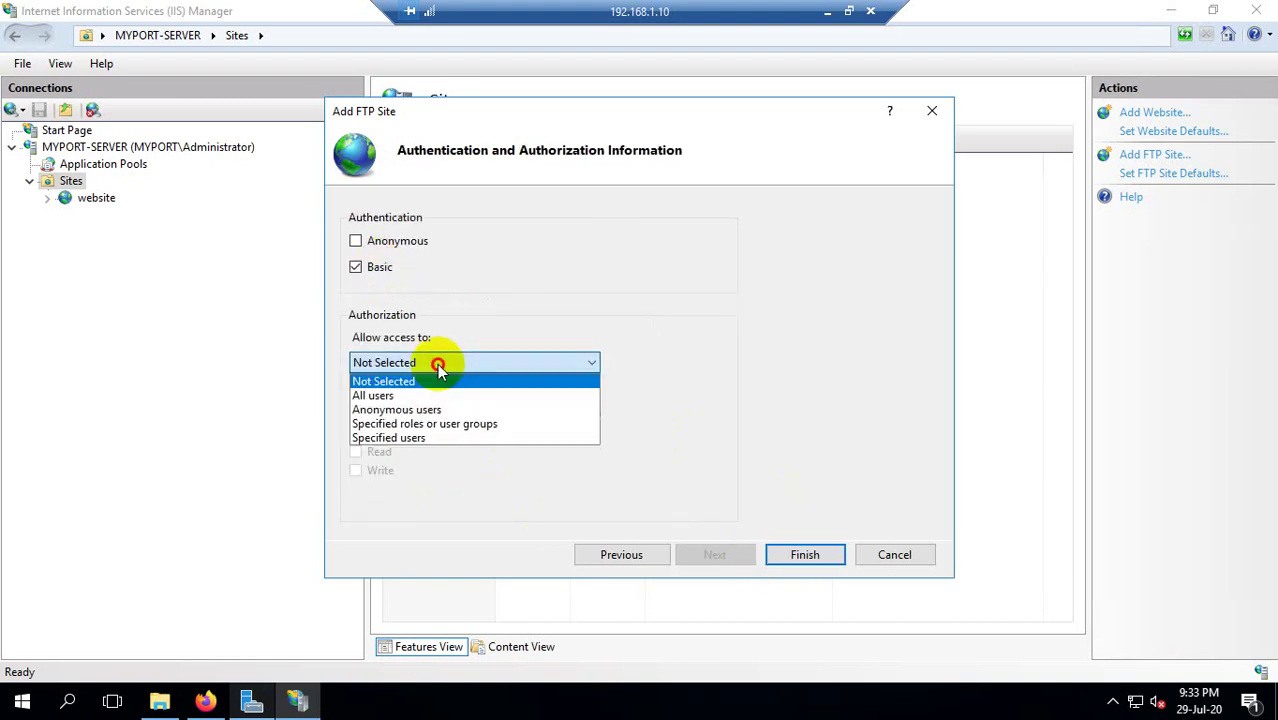
left_click(378, 262)
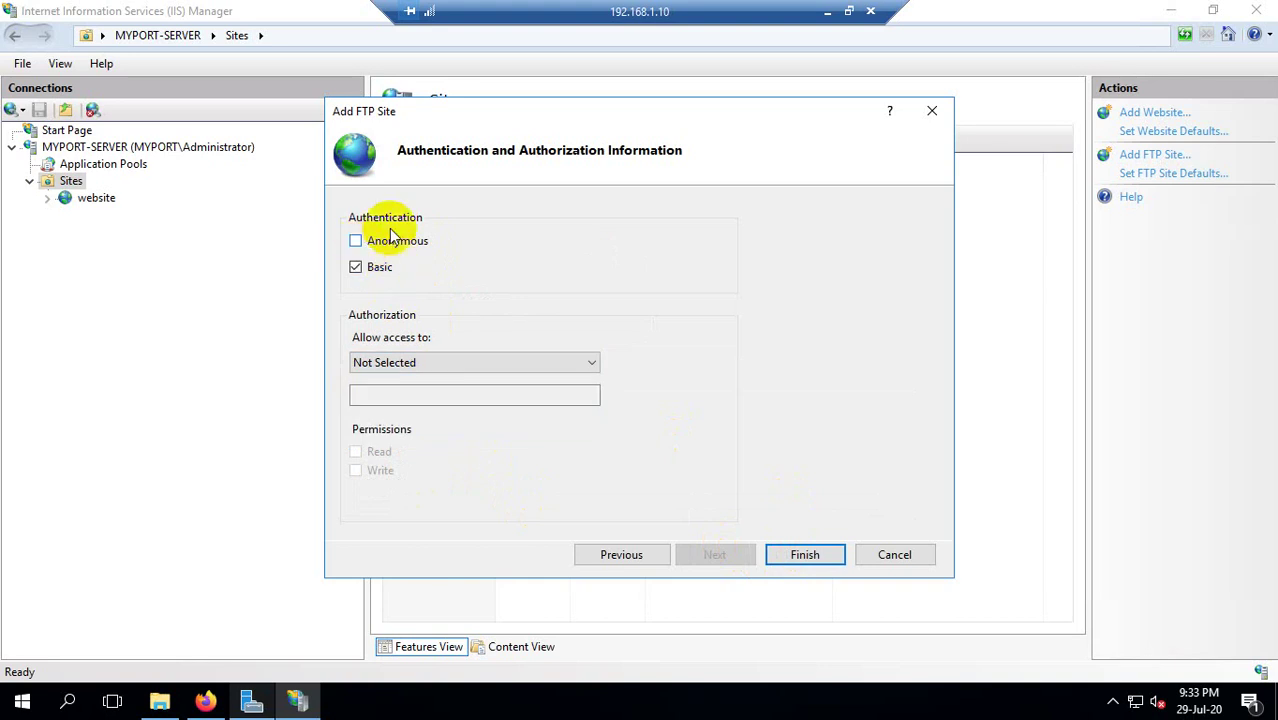
left_click(408, 362)
left_click(400, 393)
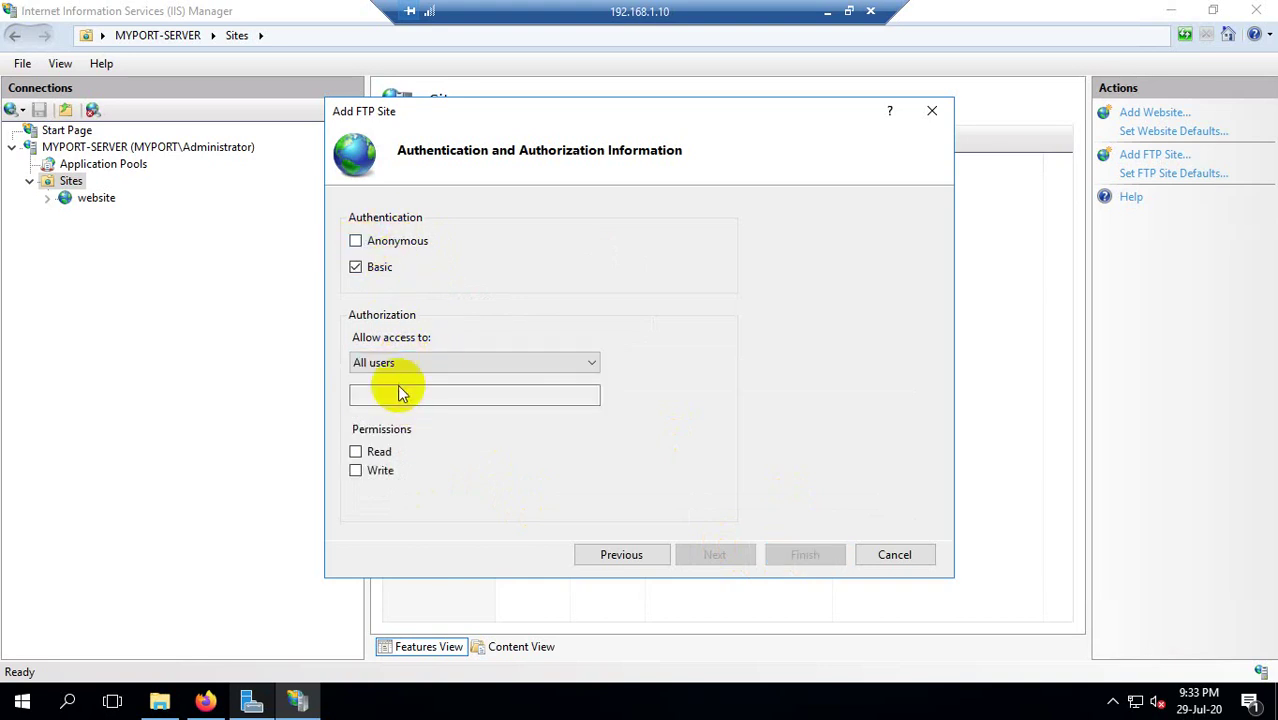
left_click(356, 452)
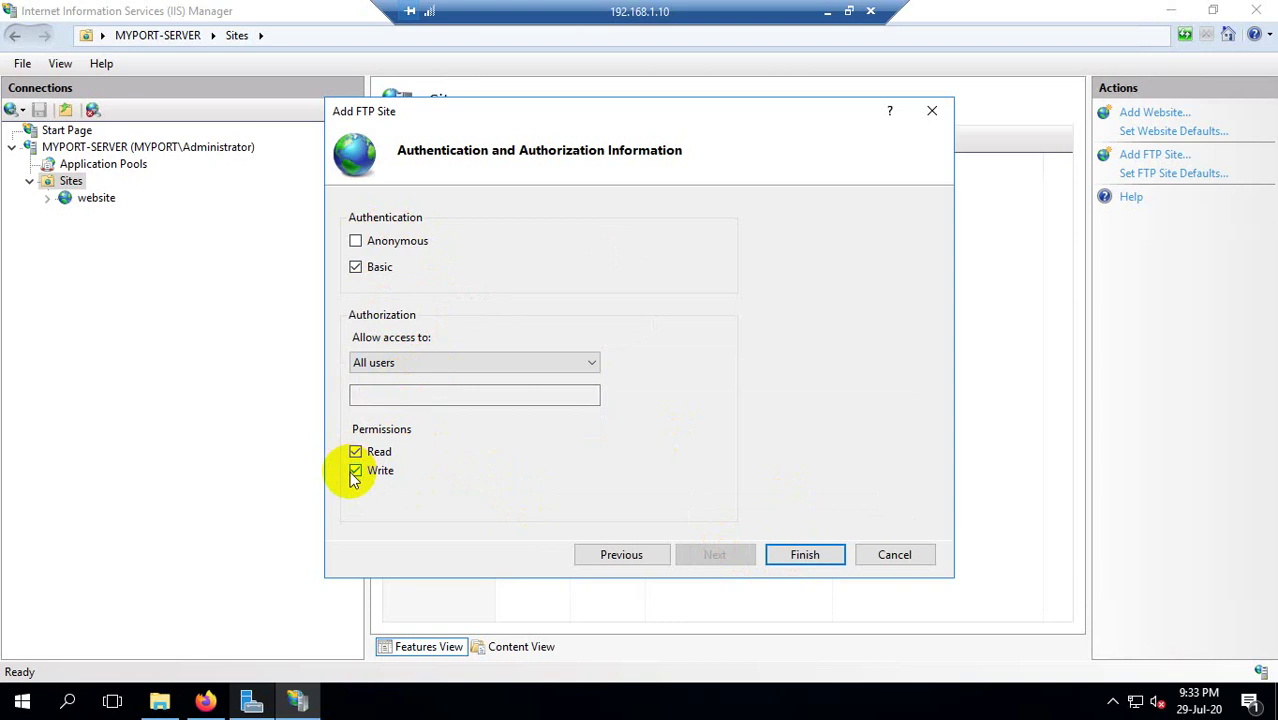
left_click(792, 557)
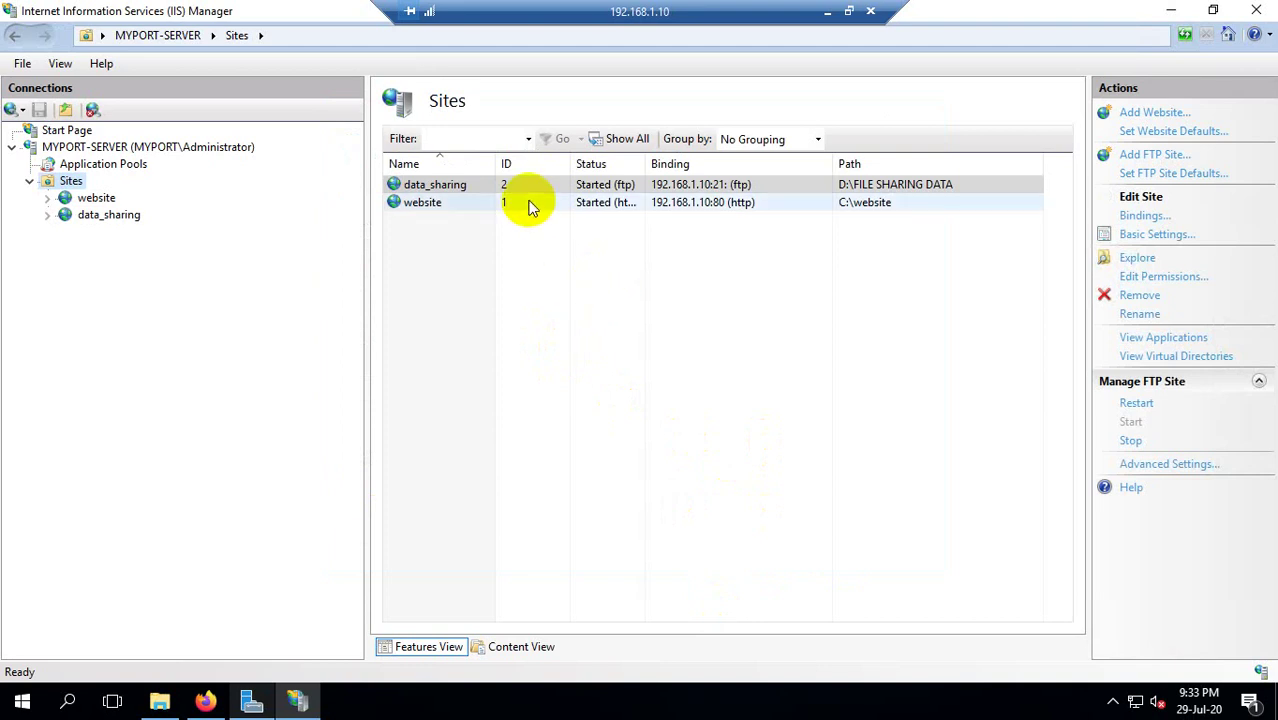
In a new Firefox tab, try loading 192.168.1.10:21.
left_click(205, 700)
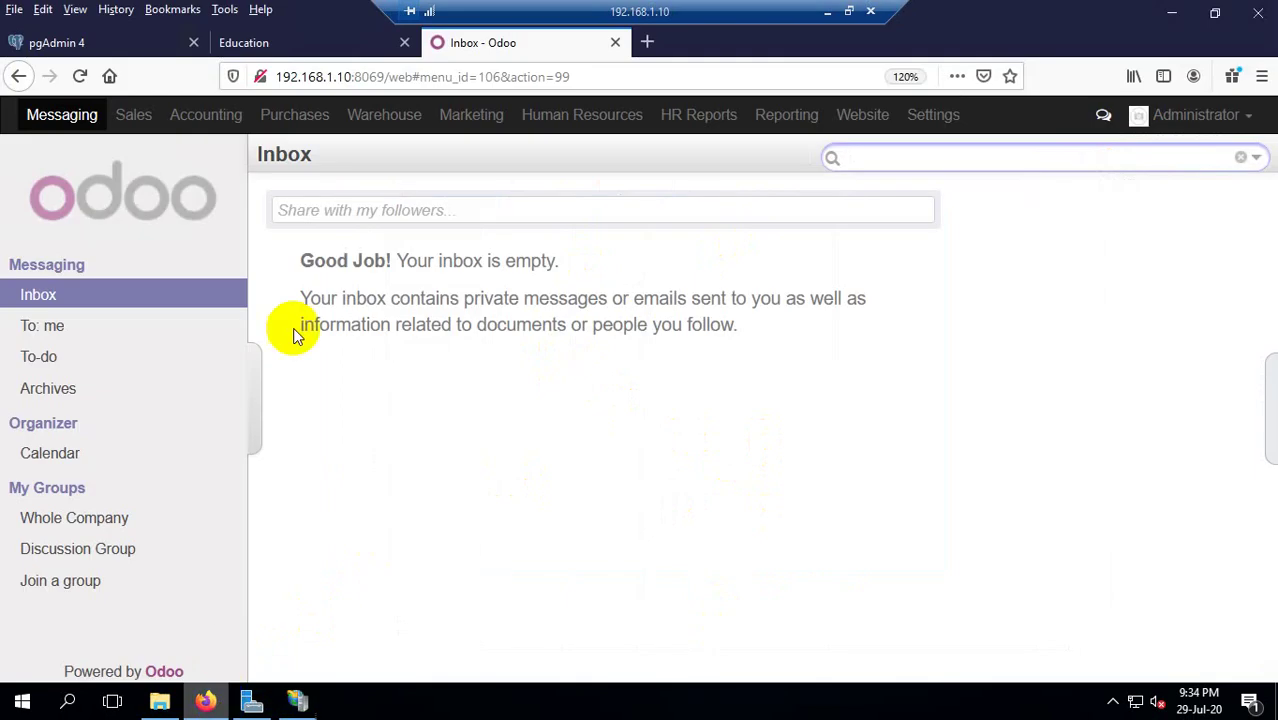
left_click(275, 45)
left_click(437, 45)
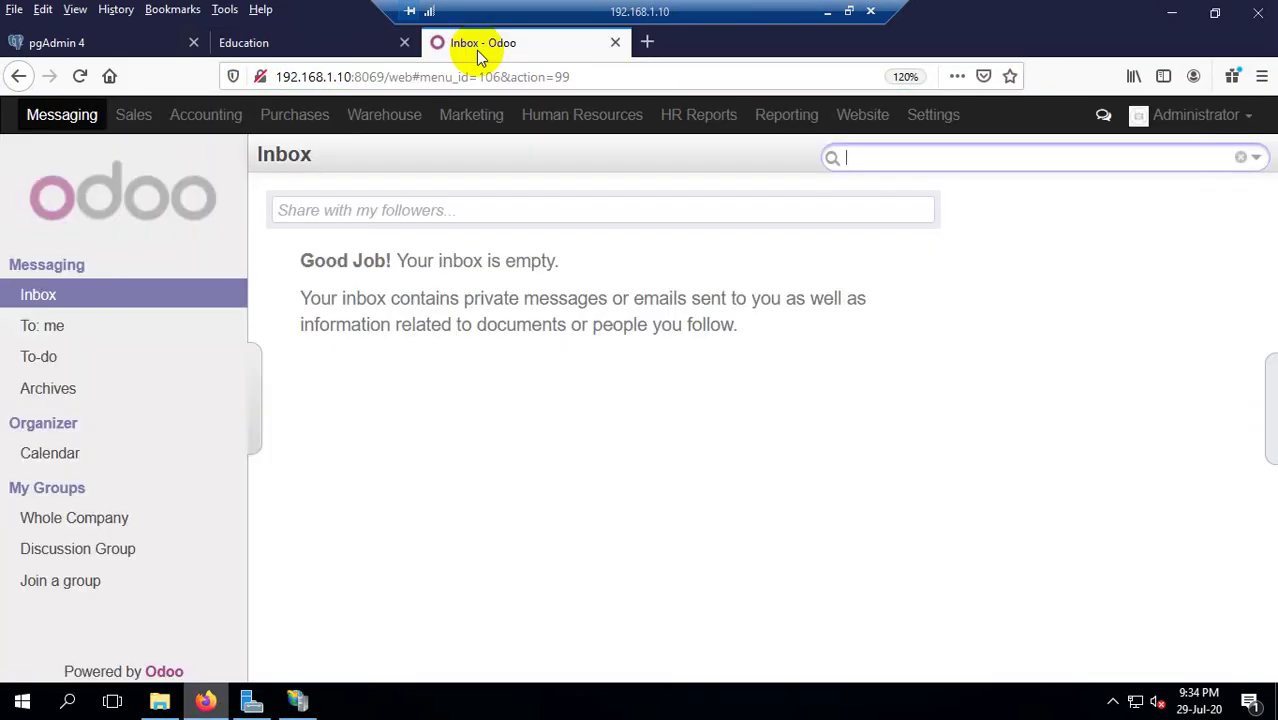
left_click(650, 43)
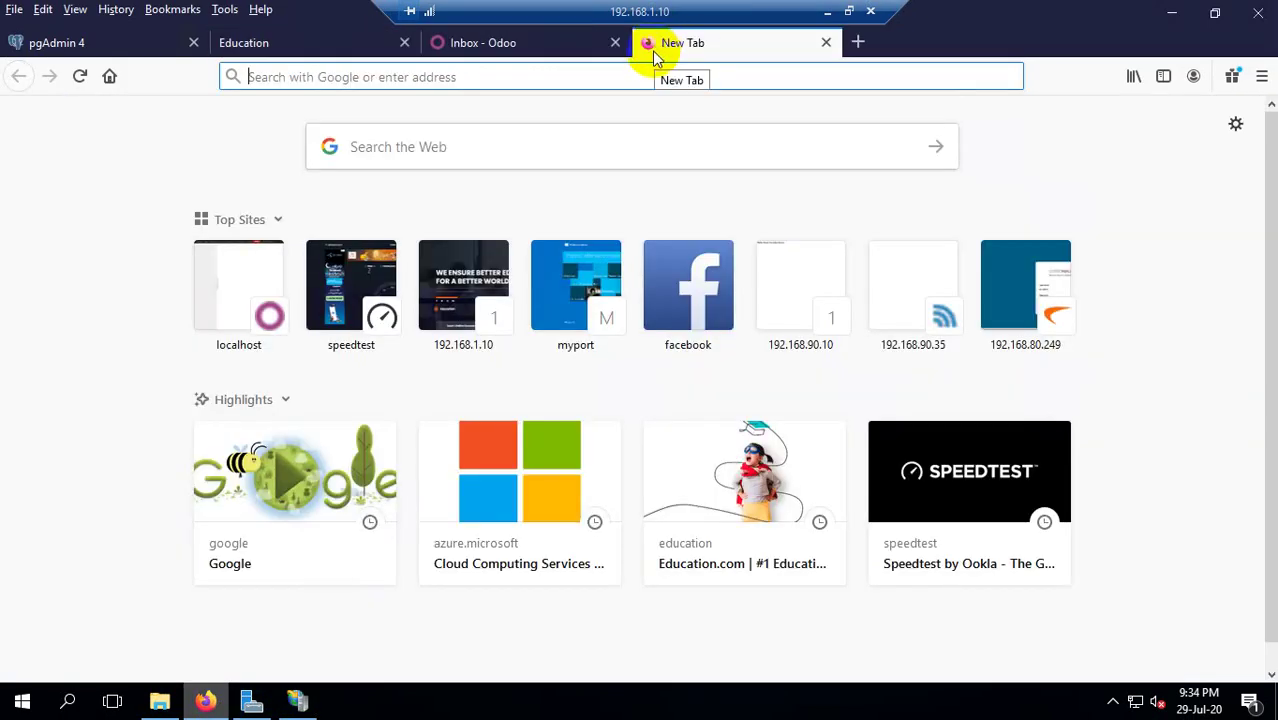
type("192.168.1")
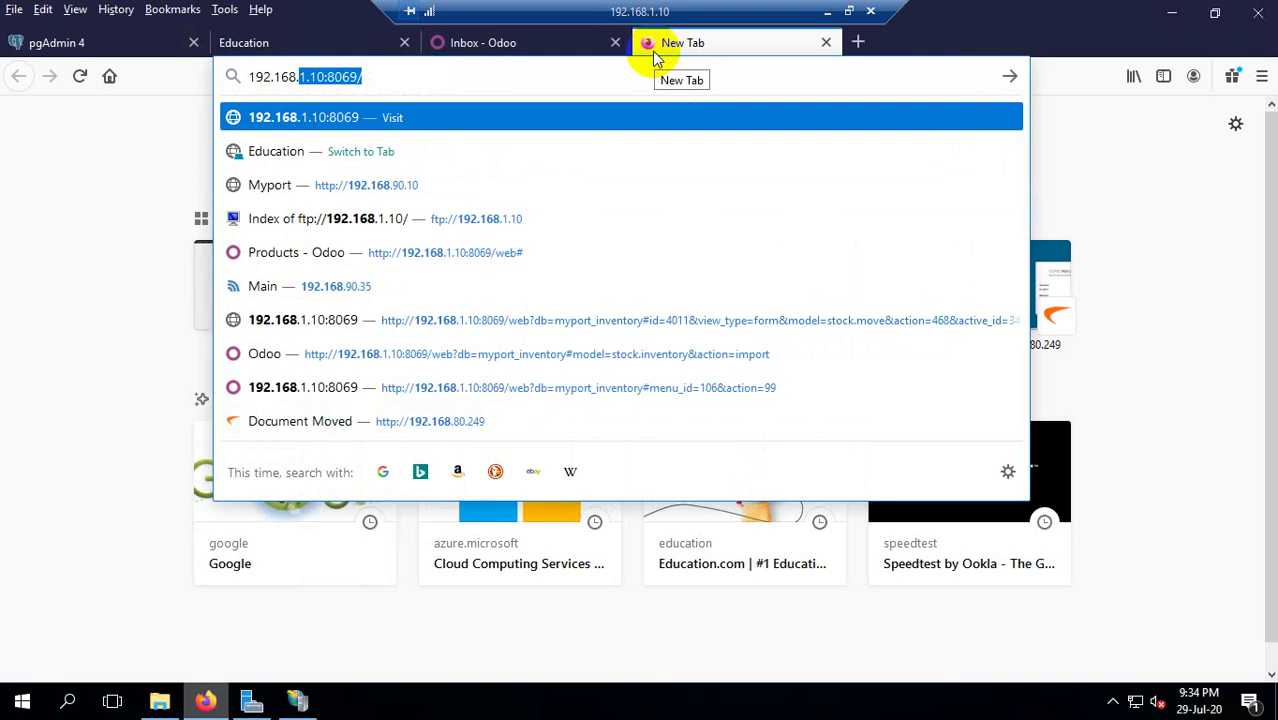
type(".10")
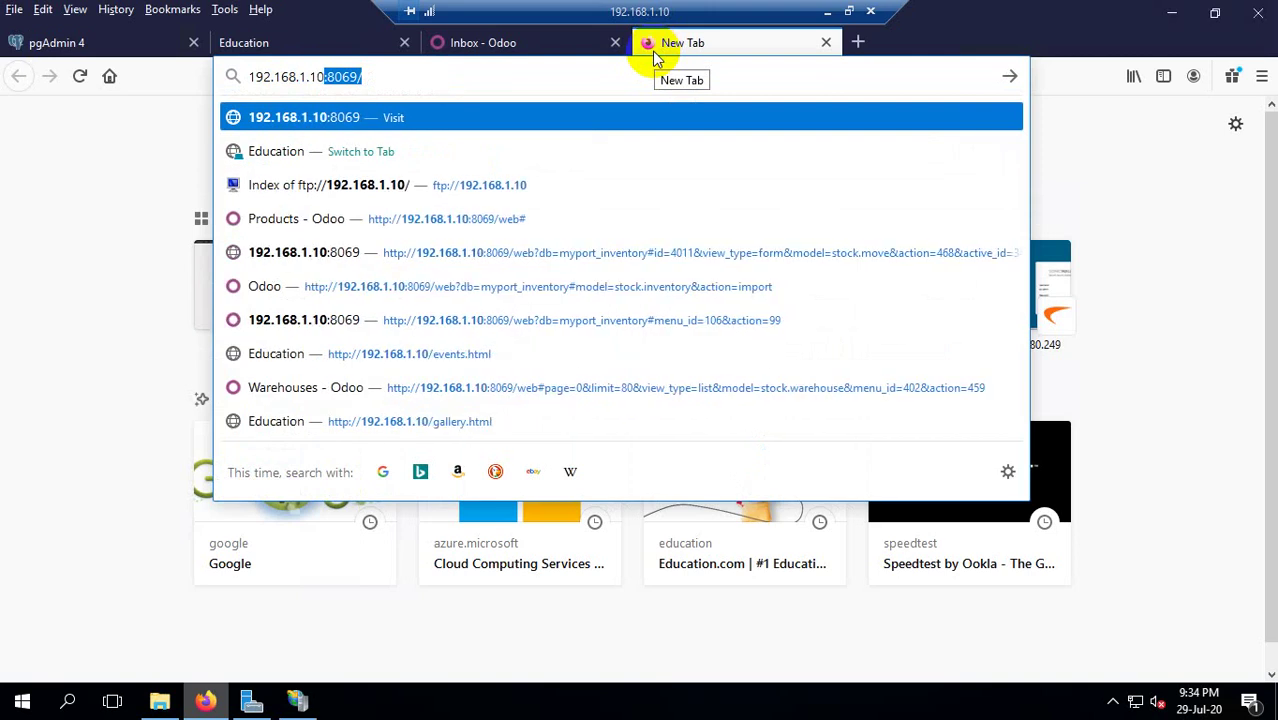
type(":")
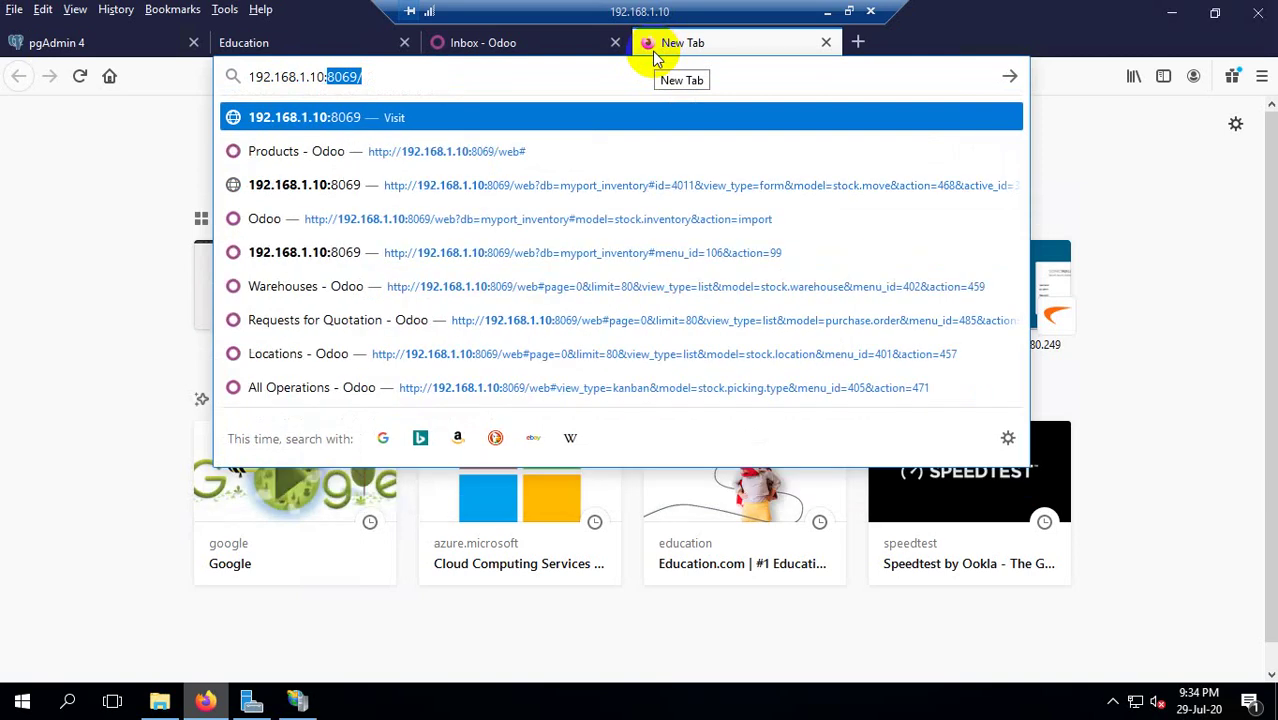
type("21")
key("Return")
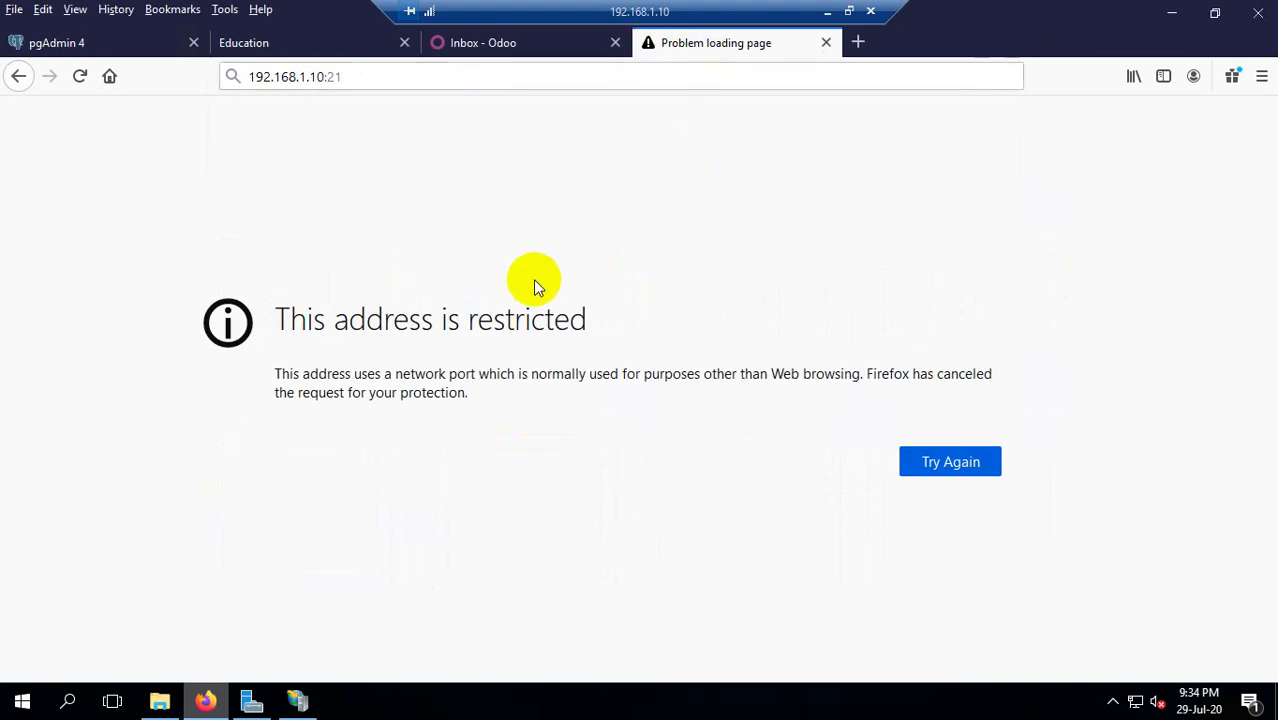
Replace the address with ftp://192.168.1.10 and load the FTP share.
left_click(355, 76)
left_click(355, 74)
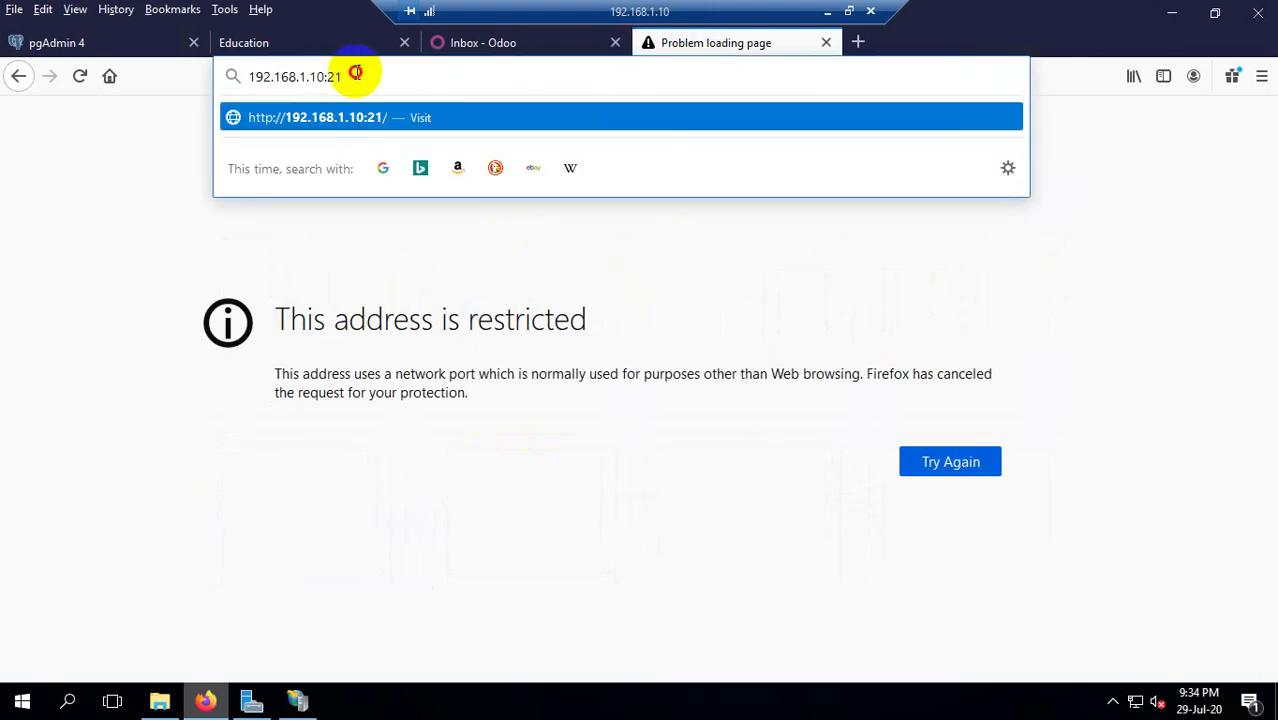
left_click_drag(355, 74, 228, 72)
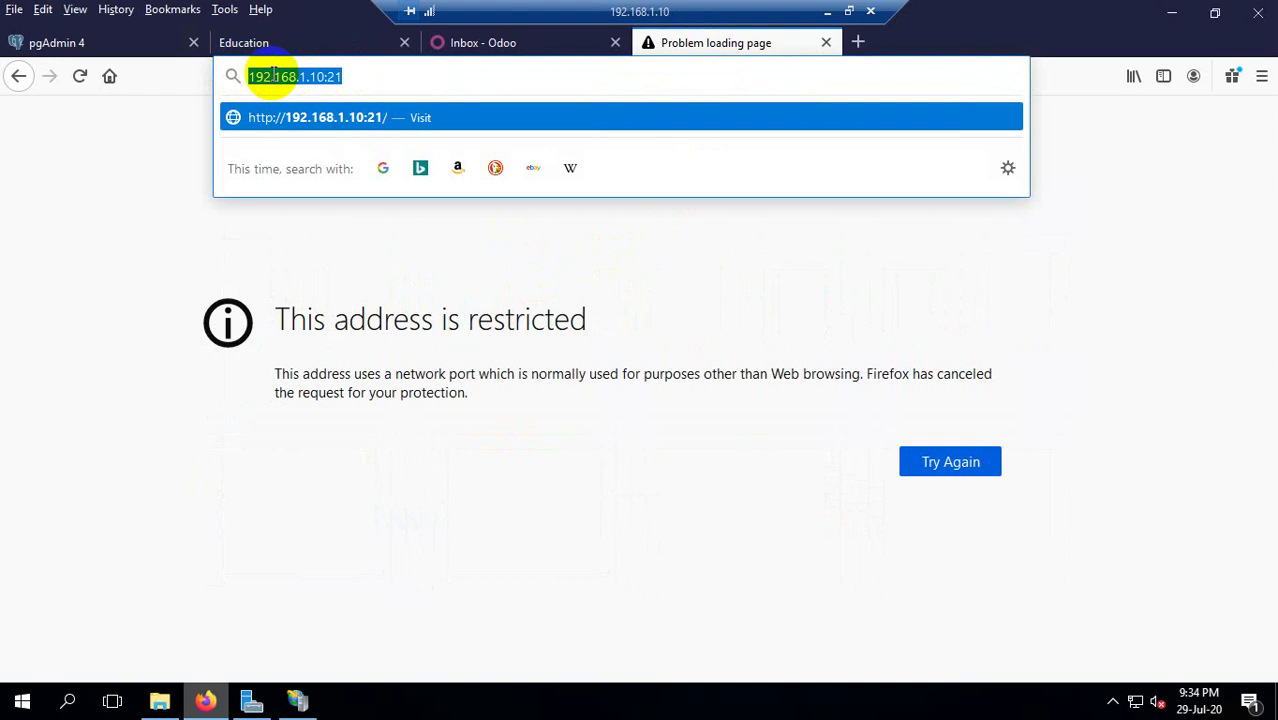
type("ftp")
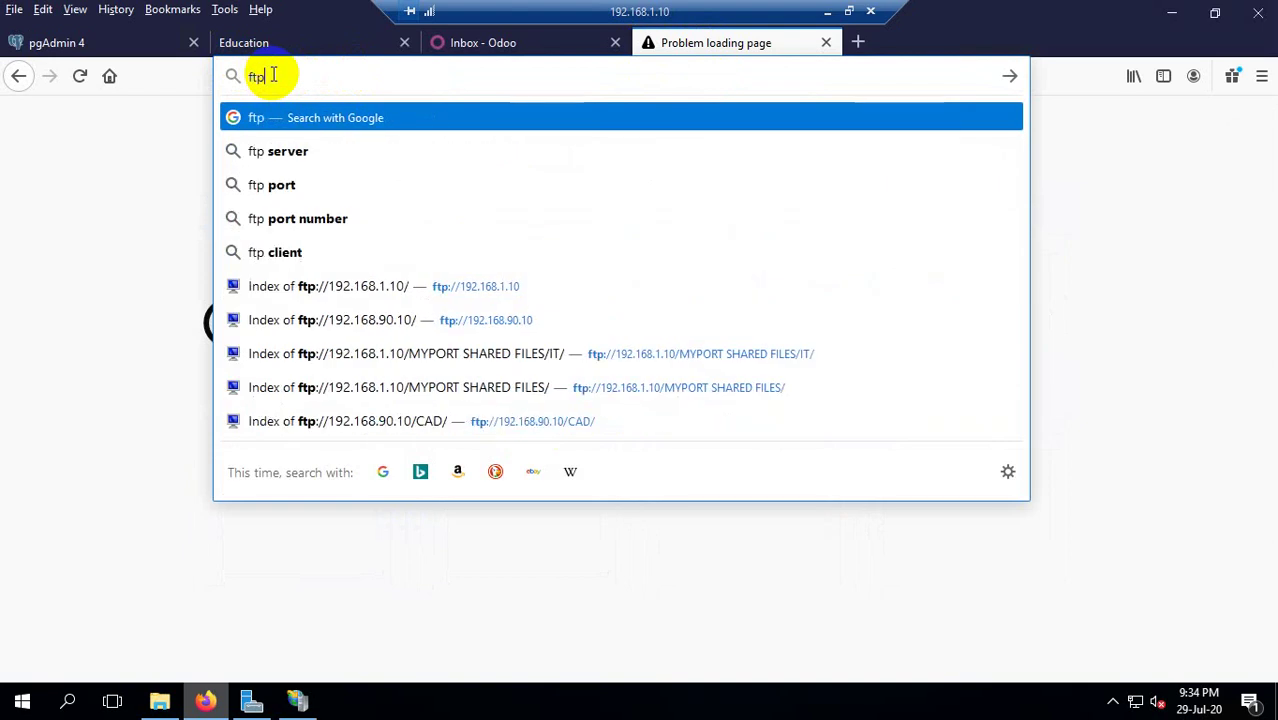
type("://")
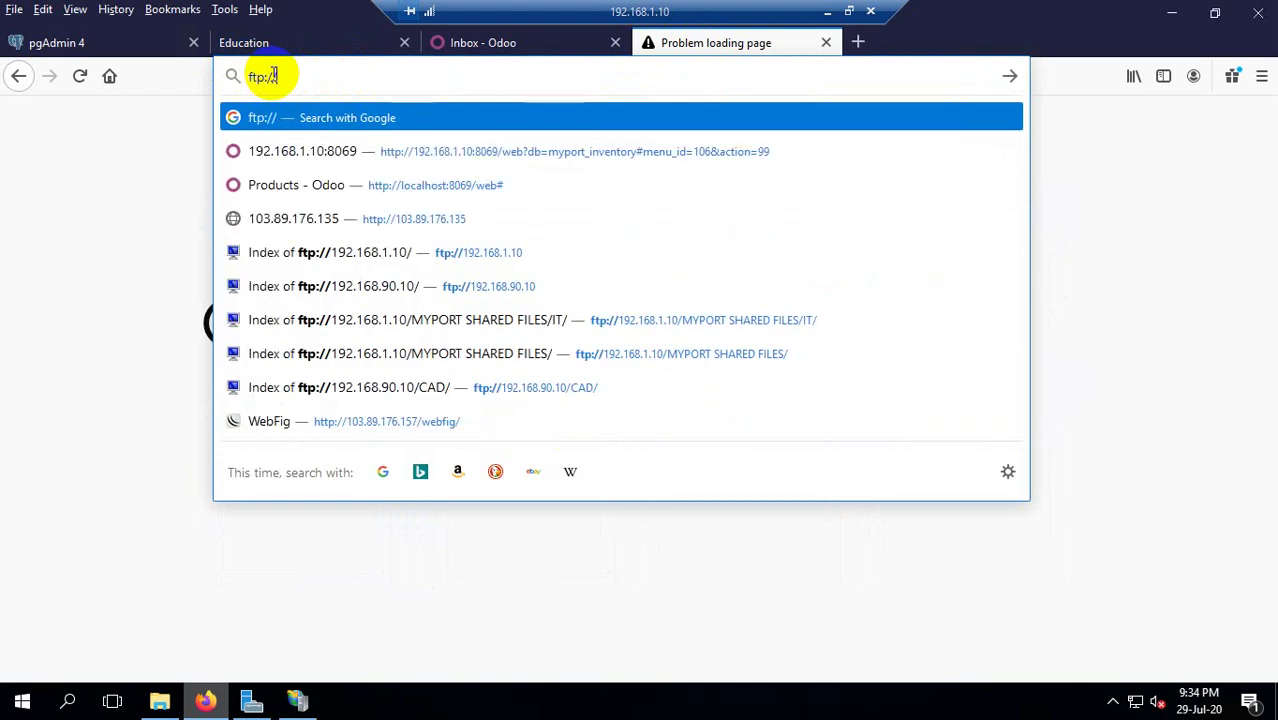
type("192.168")
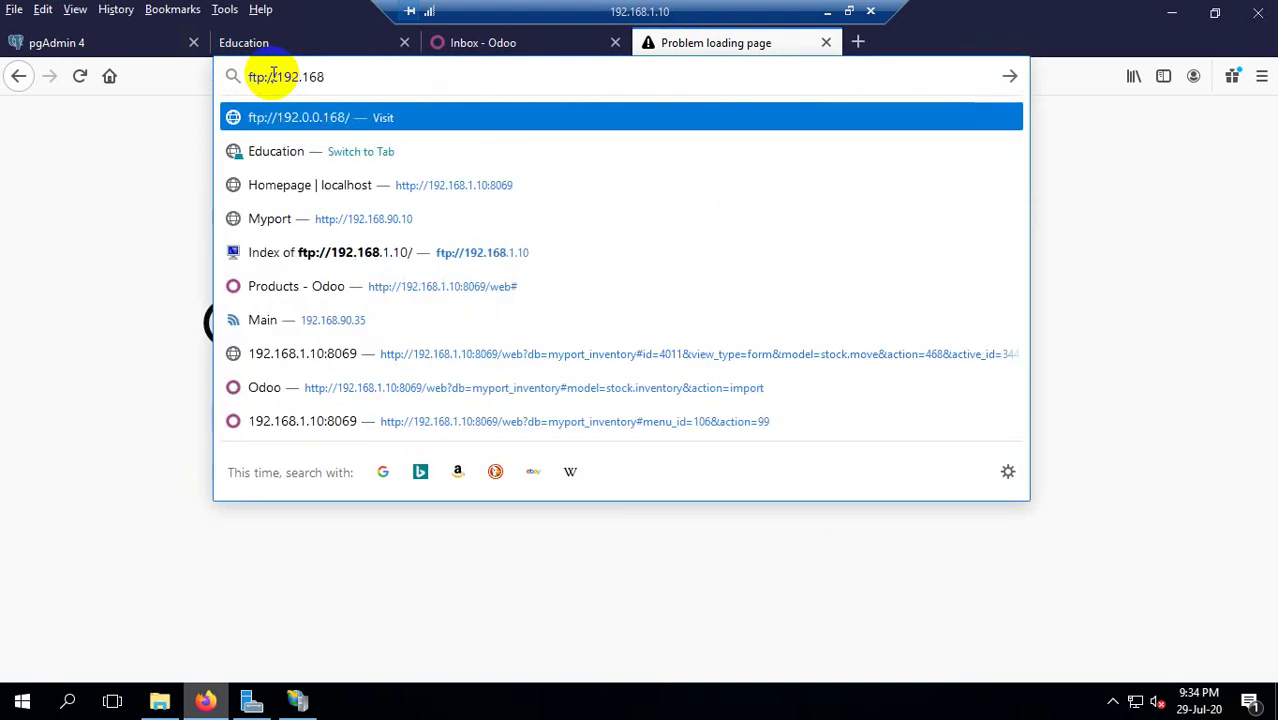
type(".1.10")
key("Return")
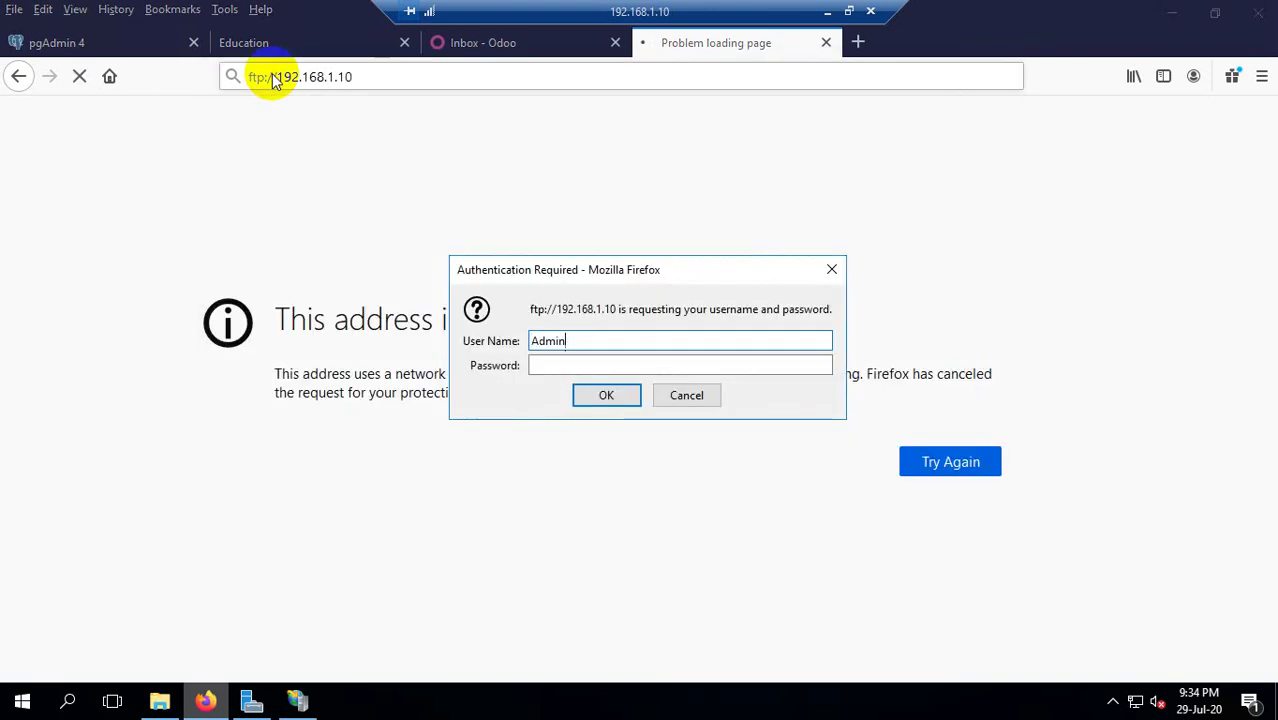
Sign in with the administrator username and password, declining to save the login.
type("Administrator")
key("Tab")
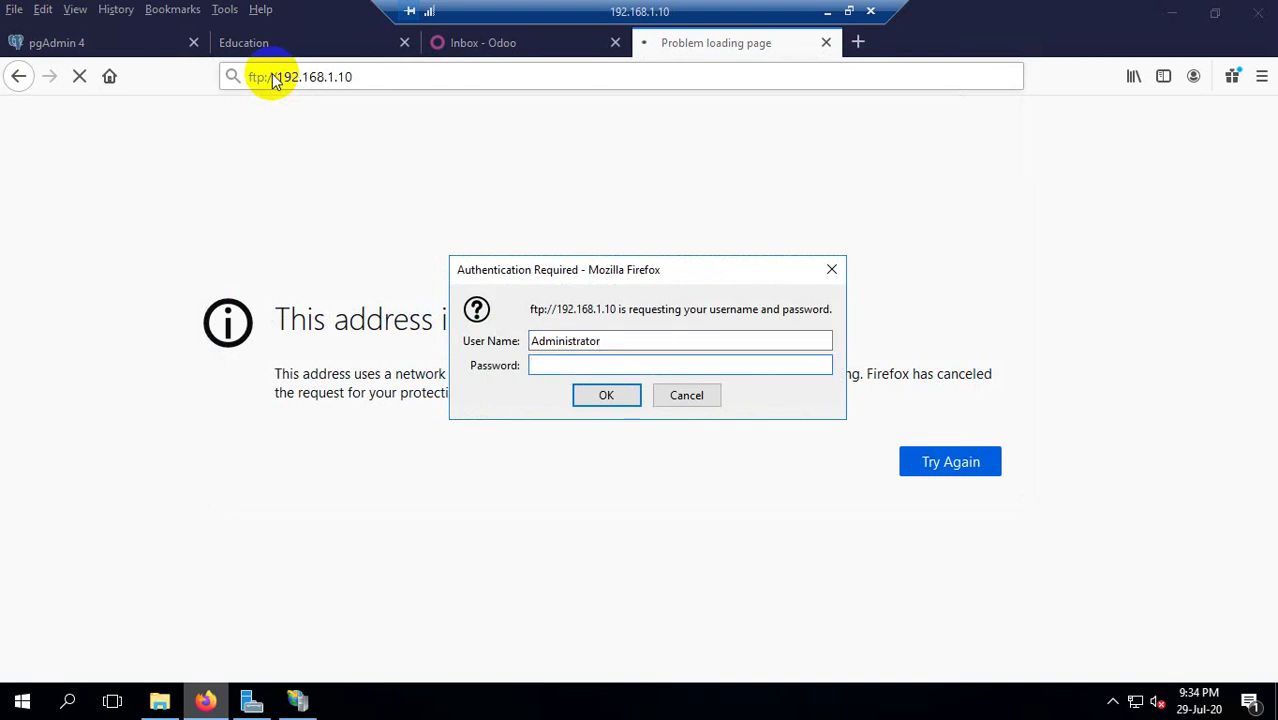
type("••••••••••")
key("Return")
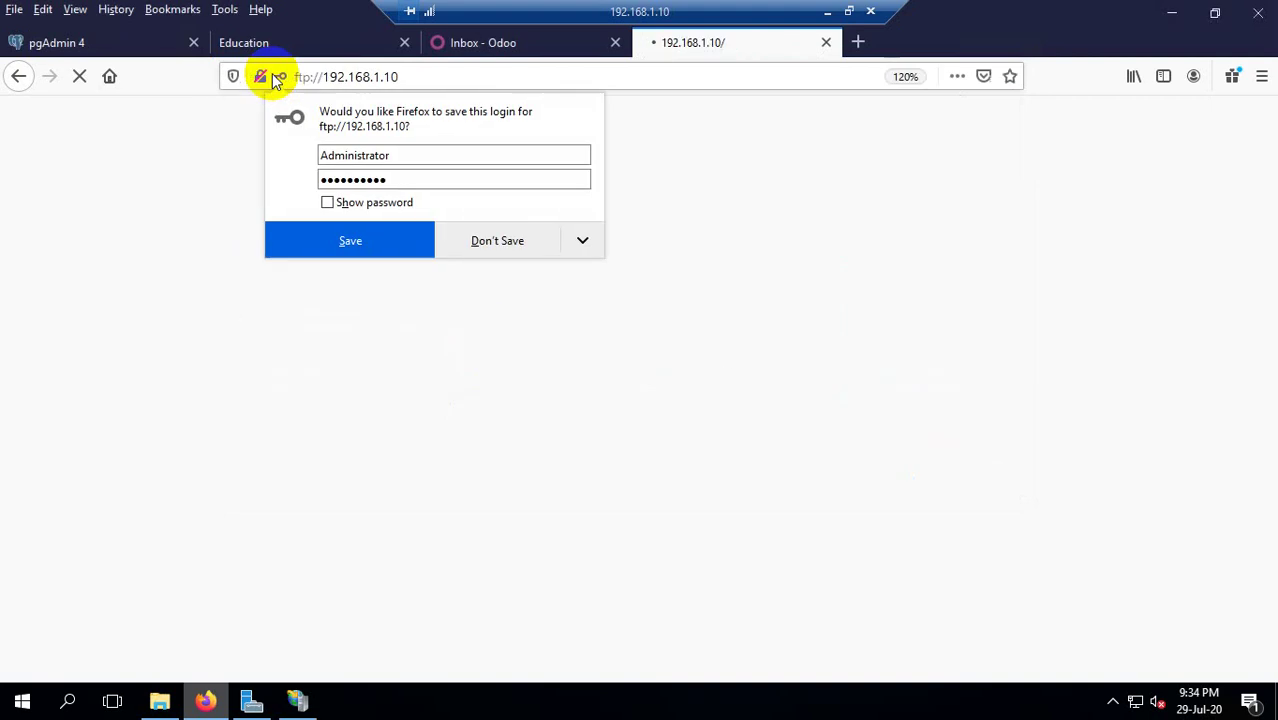
left_click(494, 241)
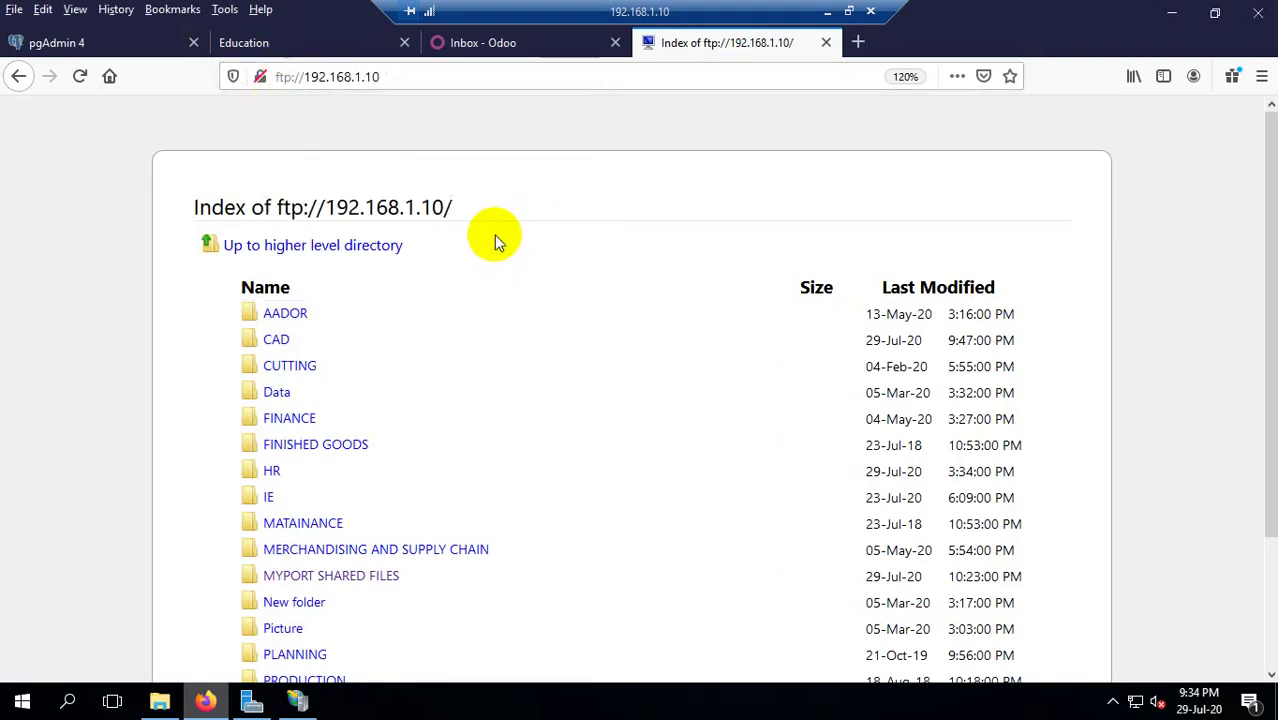
scroll(494, 238, "down", 3)
Close the Education site tab.
scroll(489, 248, "up", 2)
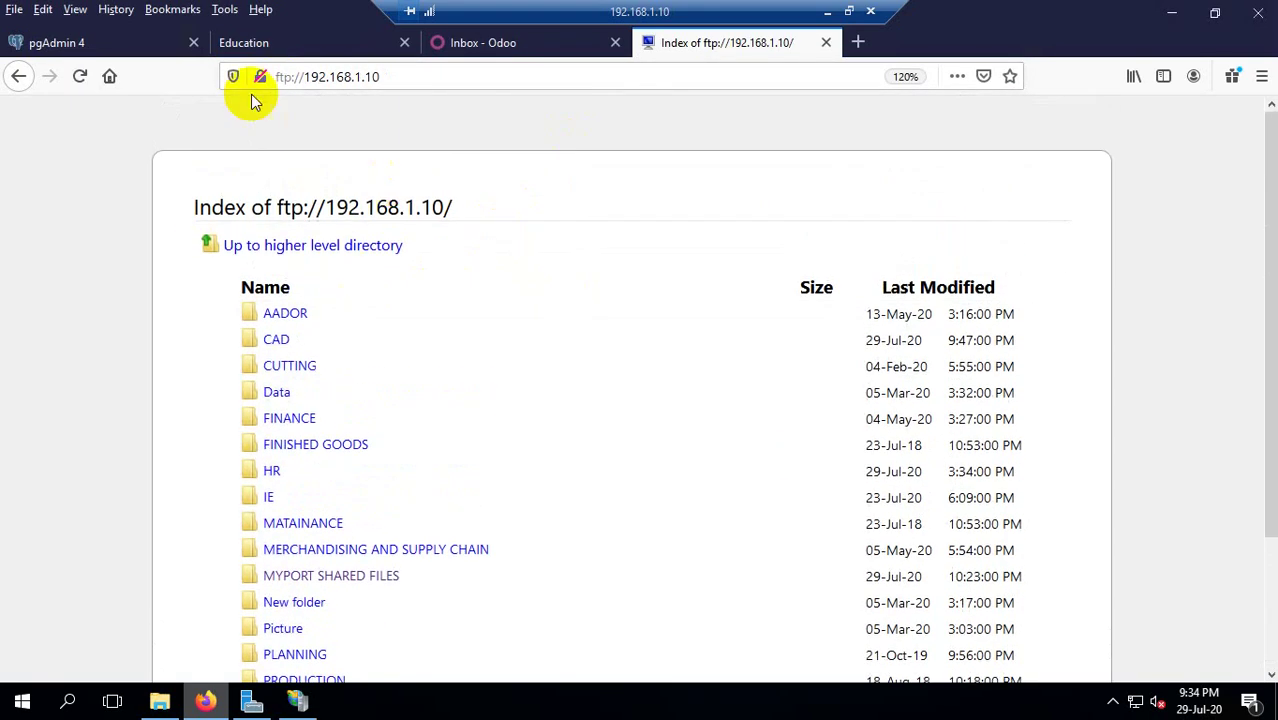
left_click(308, 40)
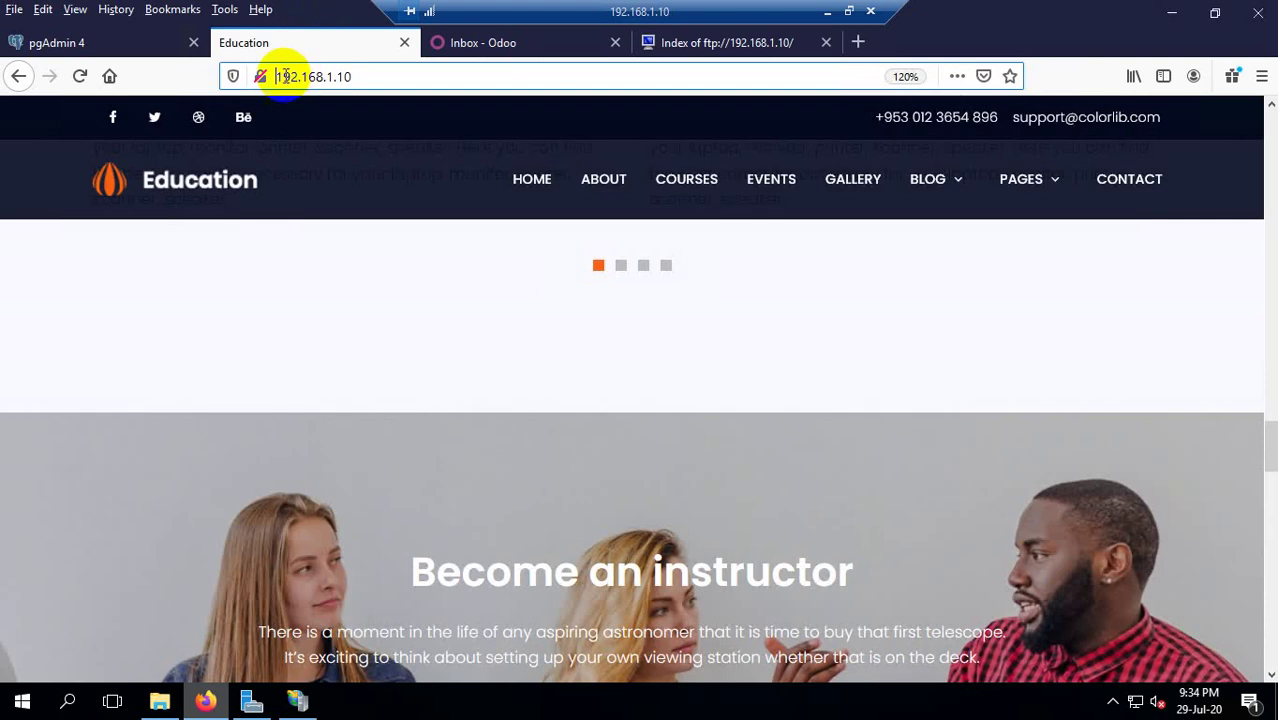
left_click(272, 77)
left_click_drag(379, 80, 205, 65)
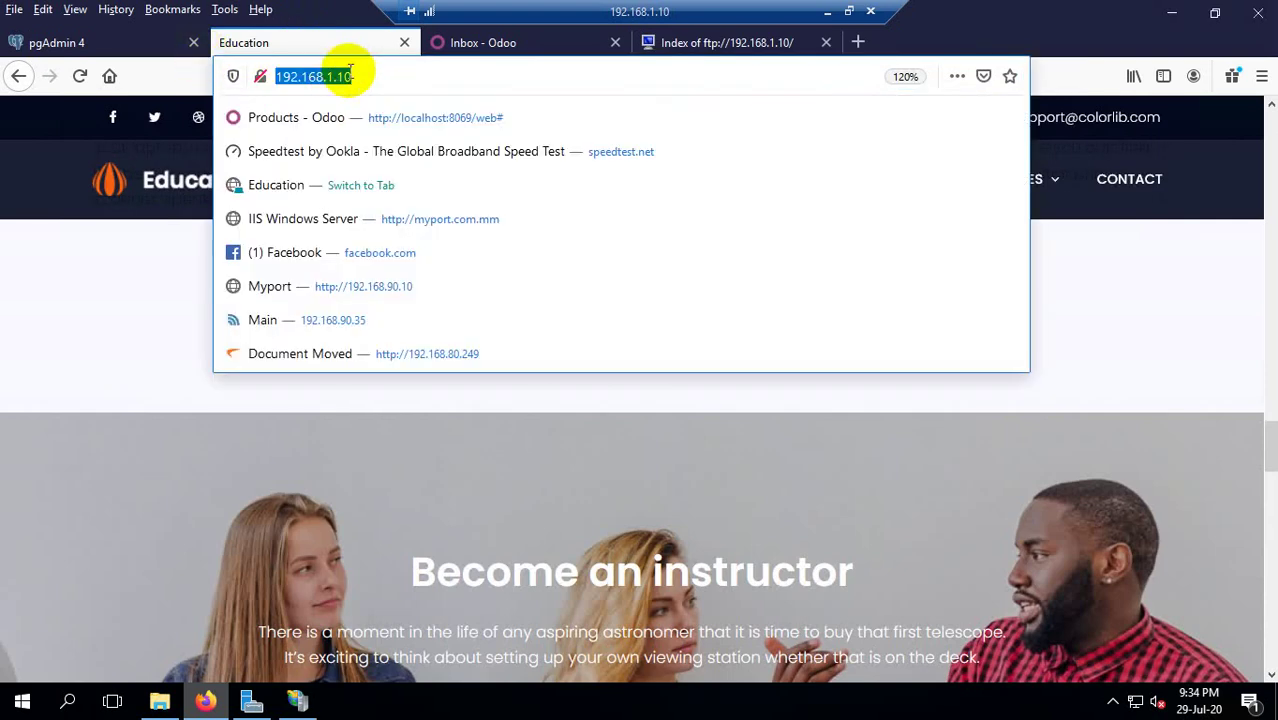
left_click(404, 42)
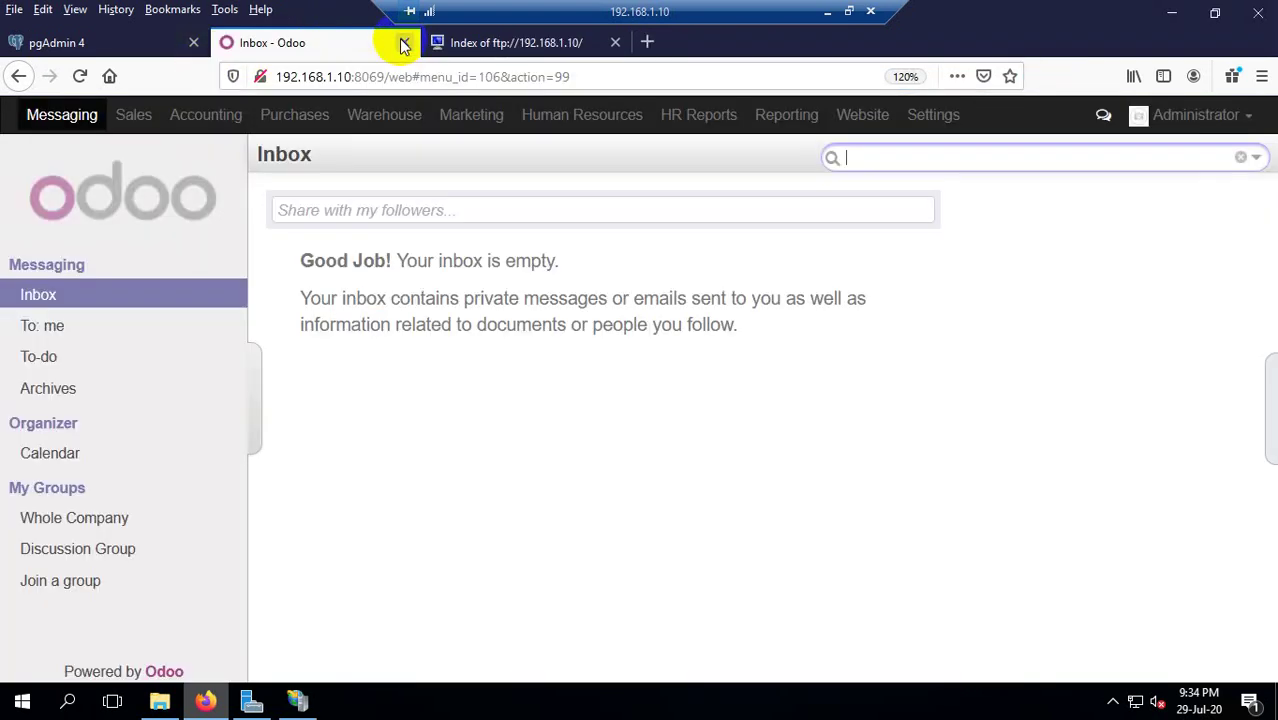
Run a Google search for 'http:' in a new tab.
left_click(647, 42)
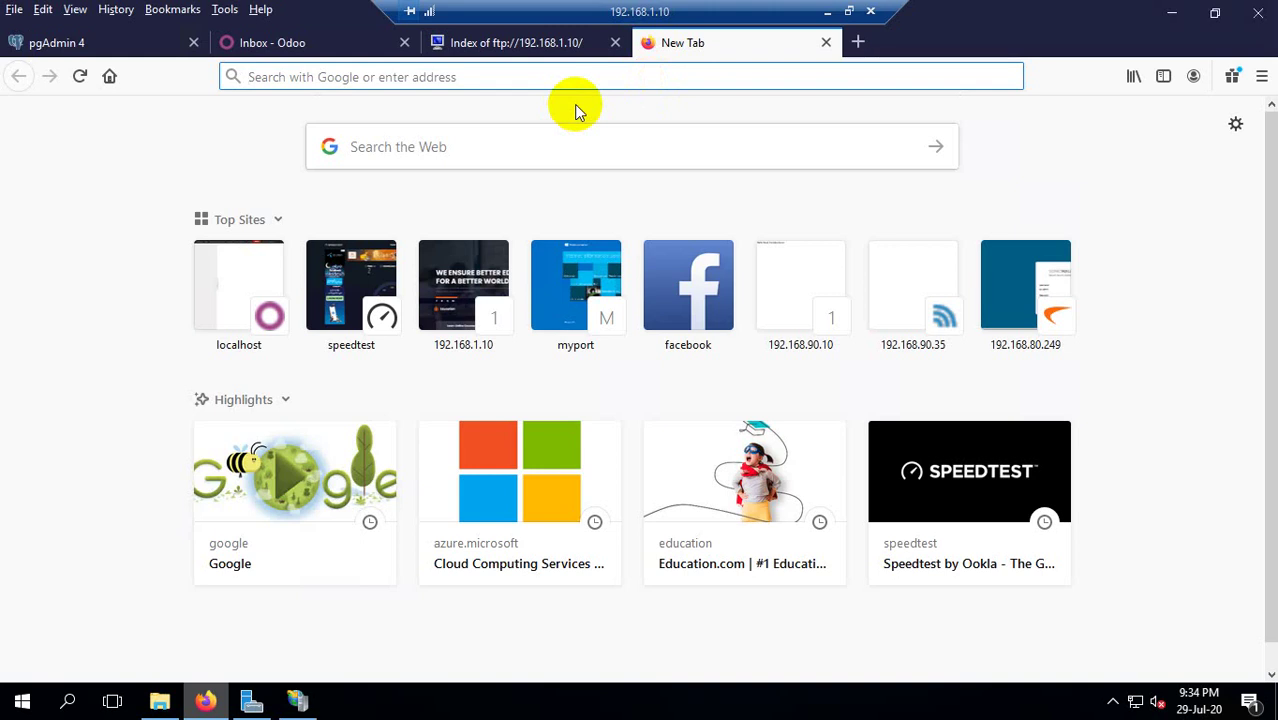
type("http:")
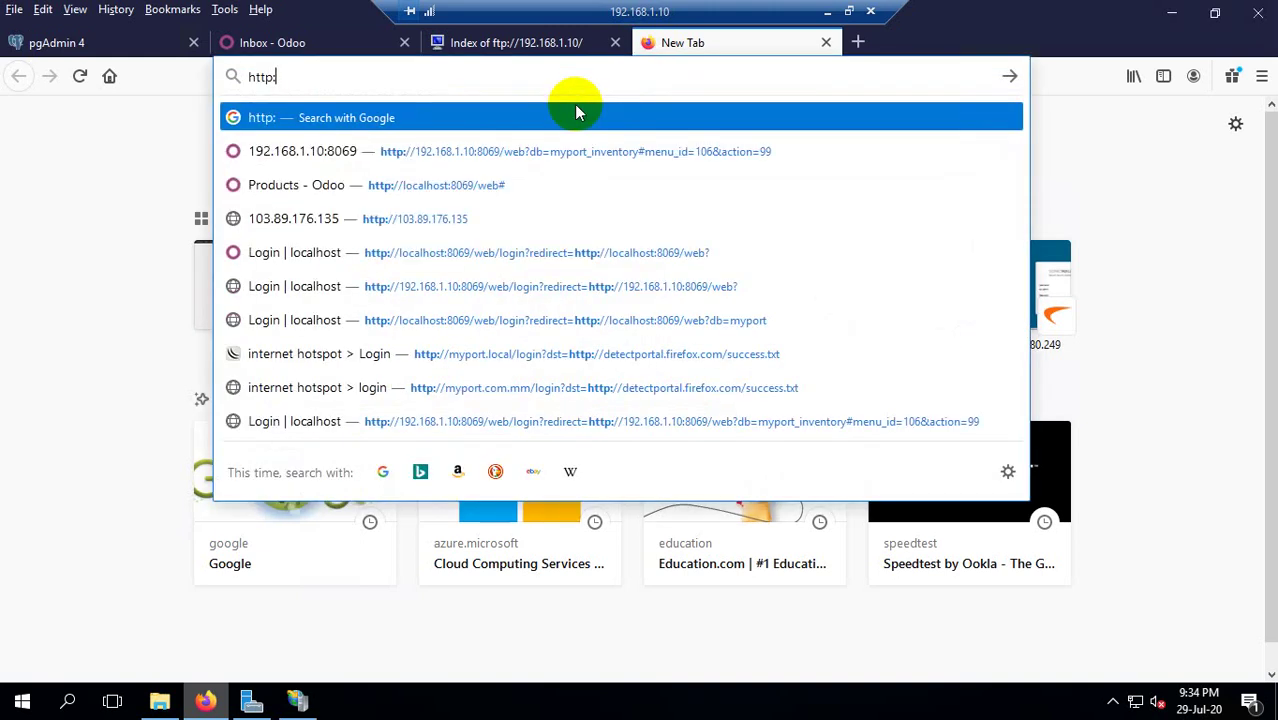
type("//")
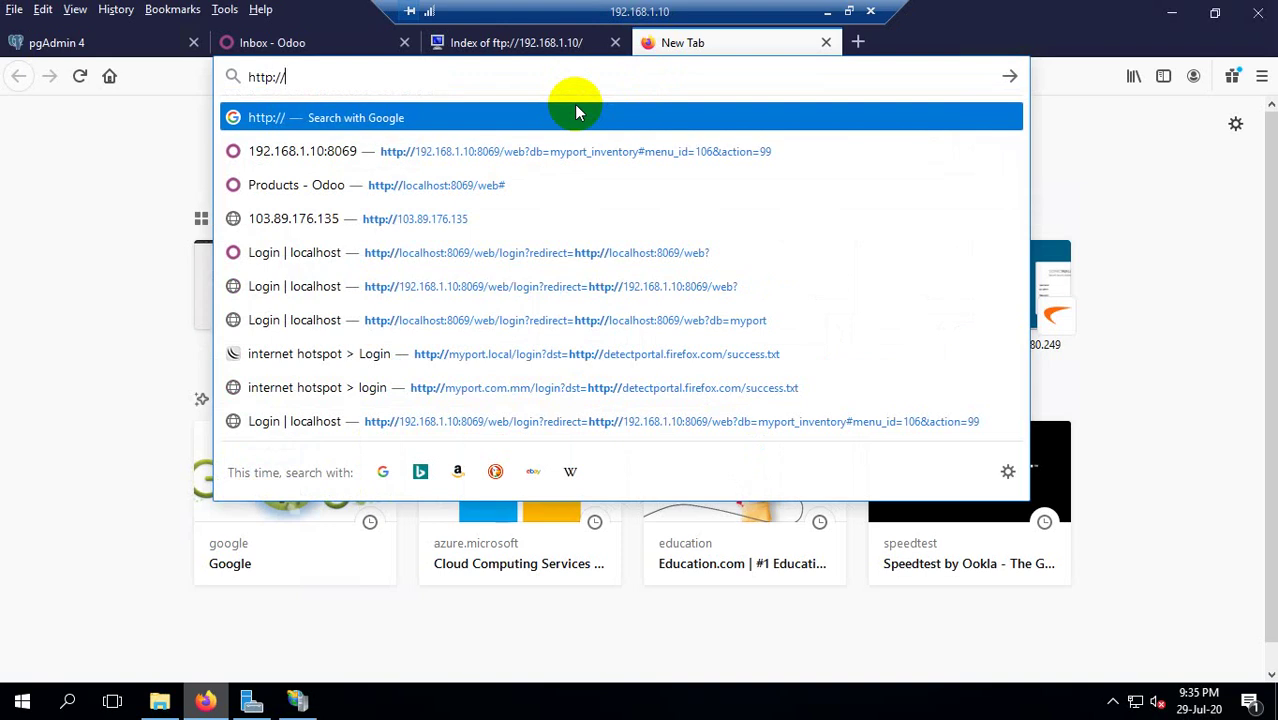
key("BackSpace")
key("BackSpace")
key("Return")
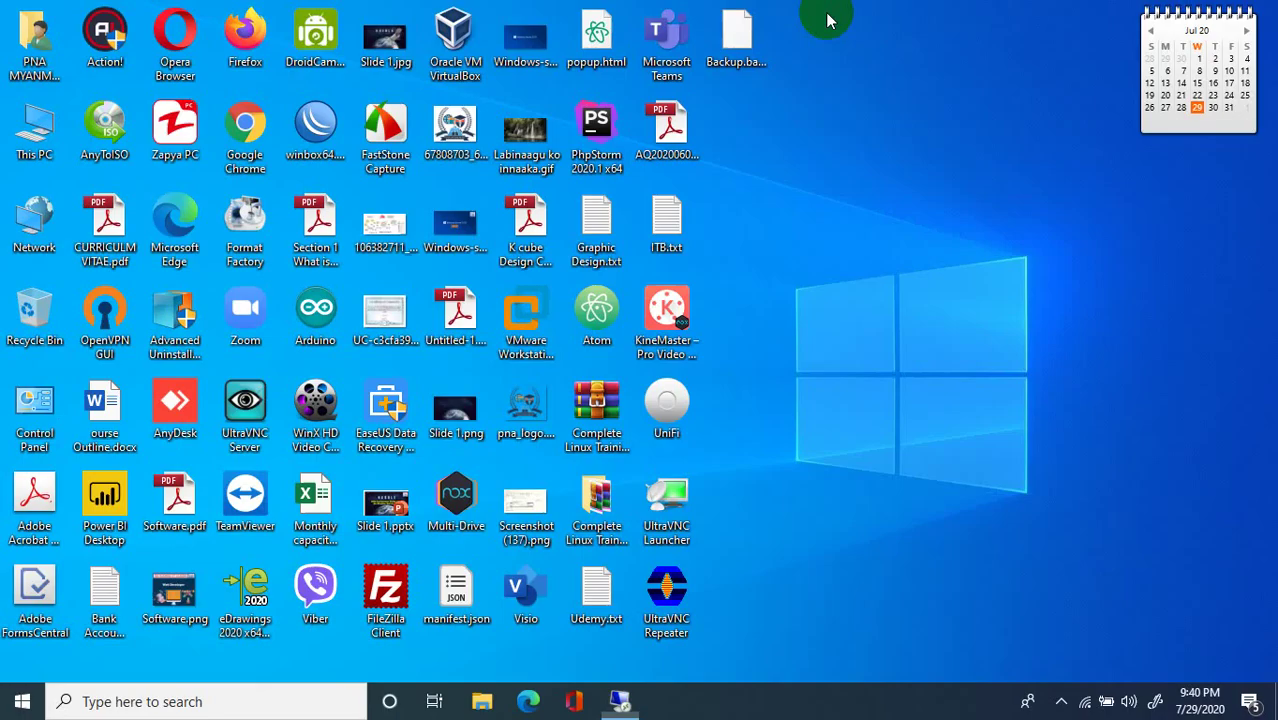
Refresh the local desktop and go back to the remote session window.
right_click(827, 108)
left_click(879, 169)
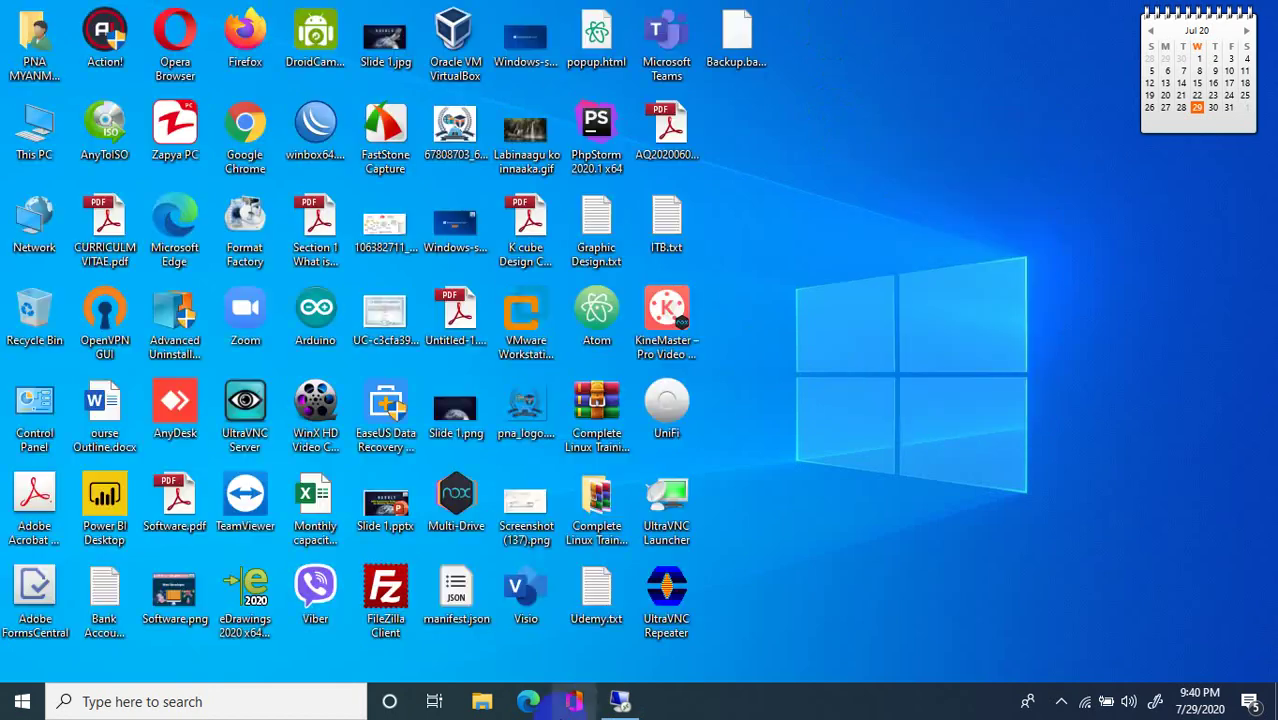
left_click(573, 701)
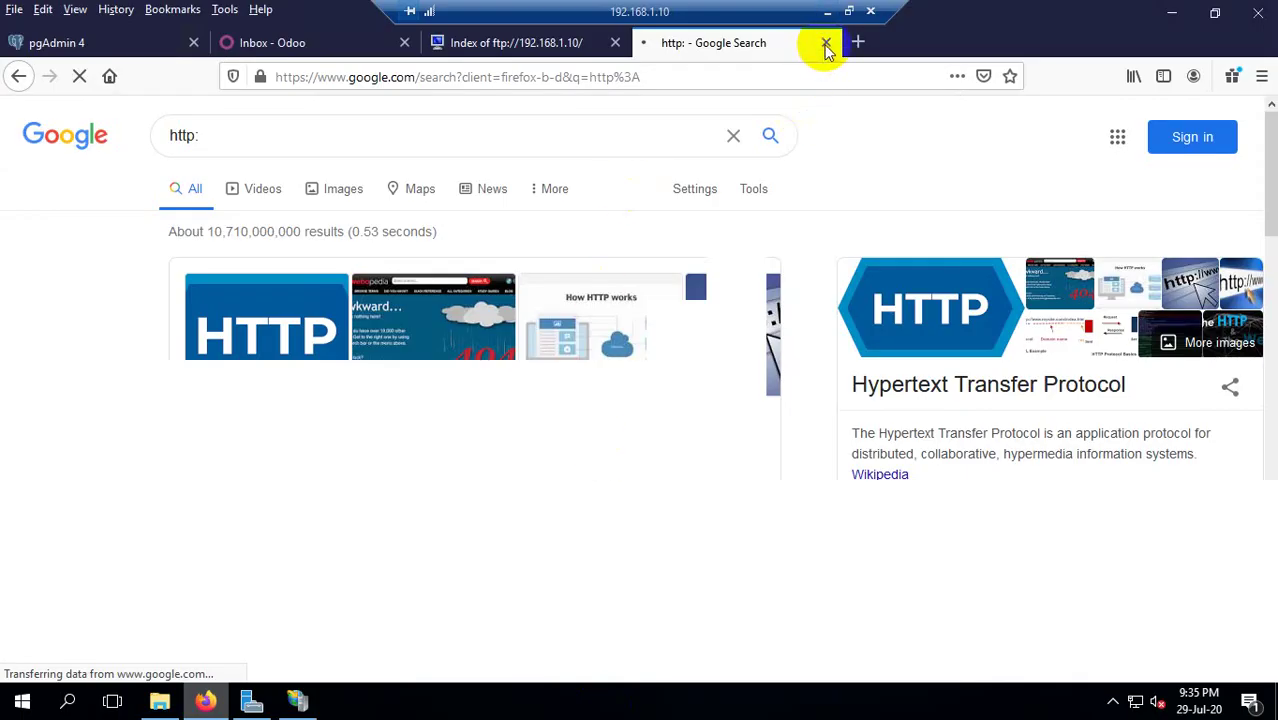
left_click(557, 76)
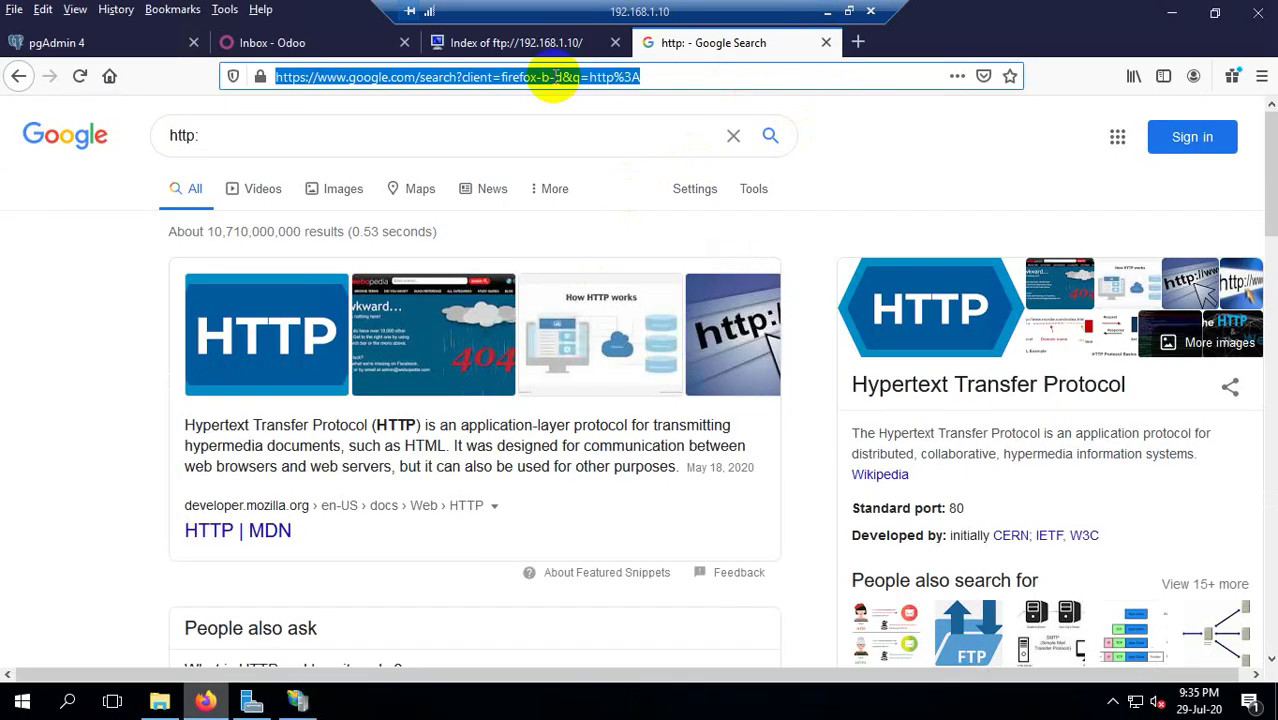
left_click(557, 76)
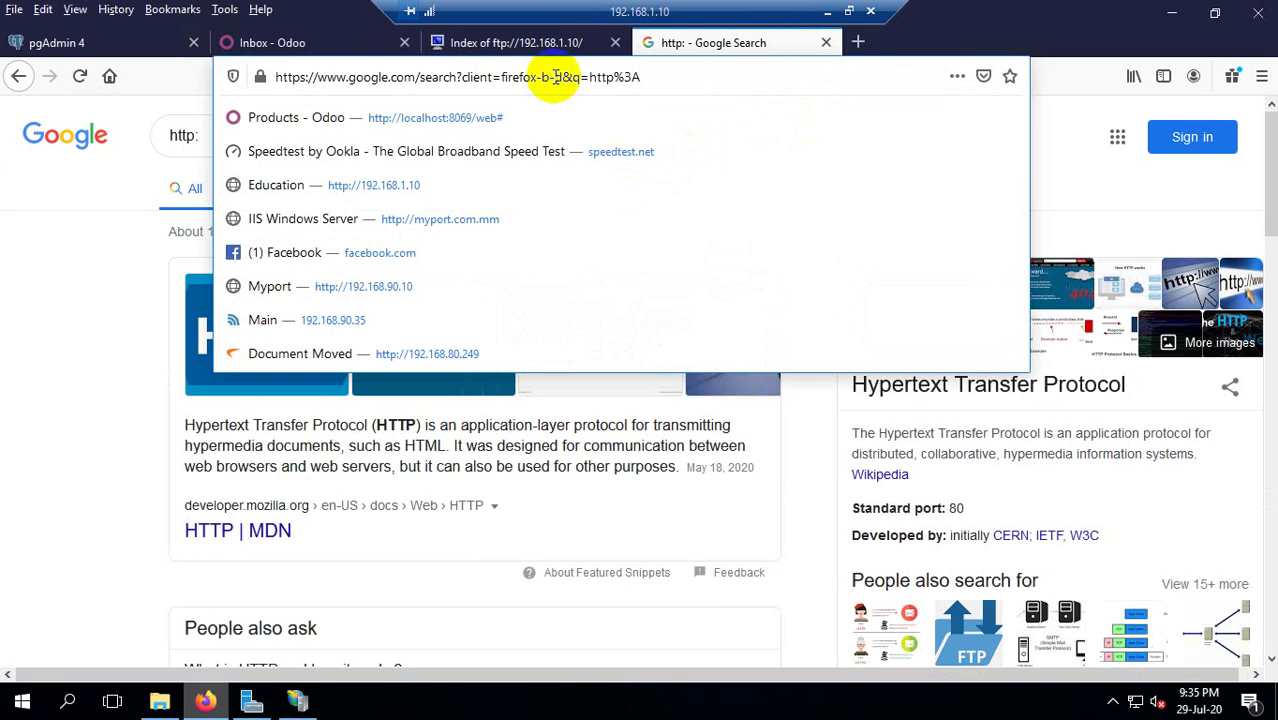
type("http")
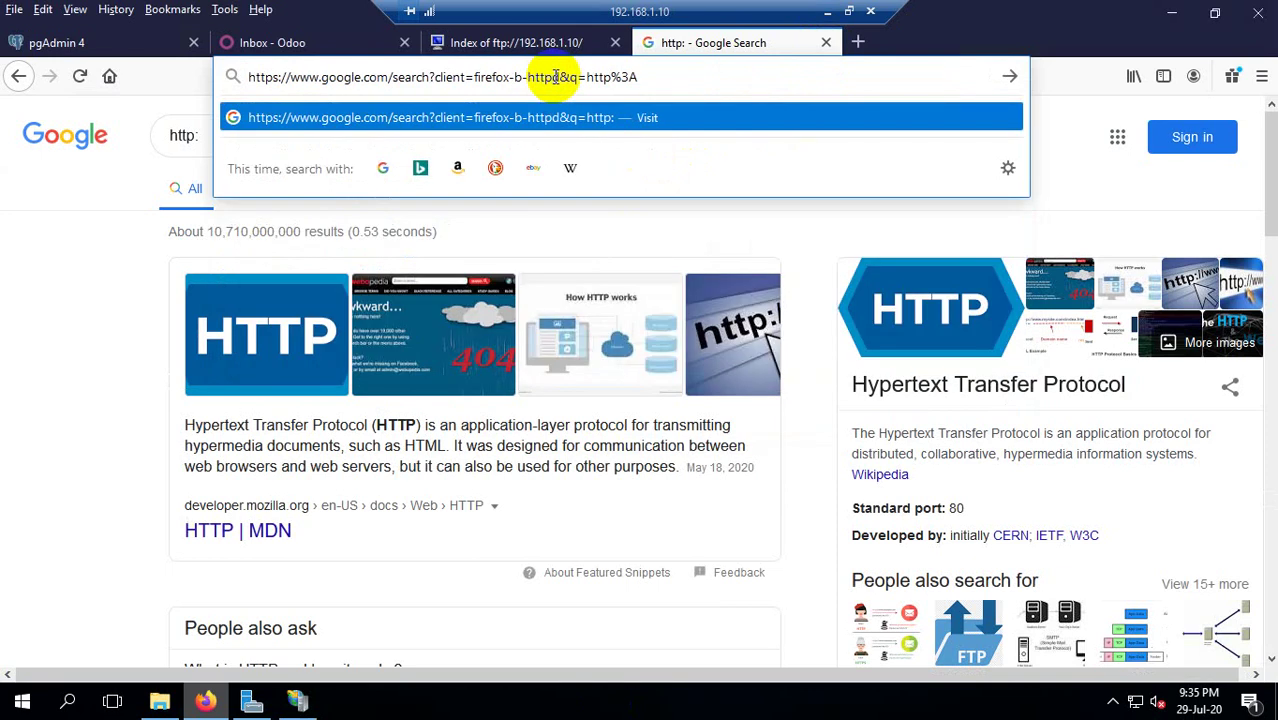
type(":")
key("ctrl+a")
type("http")
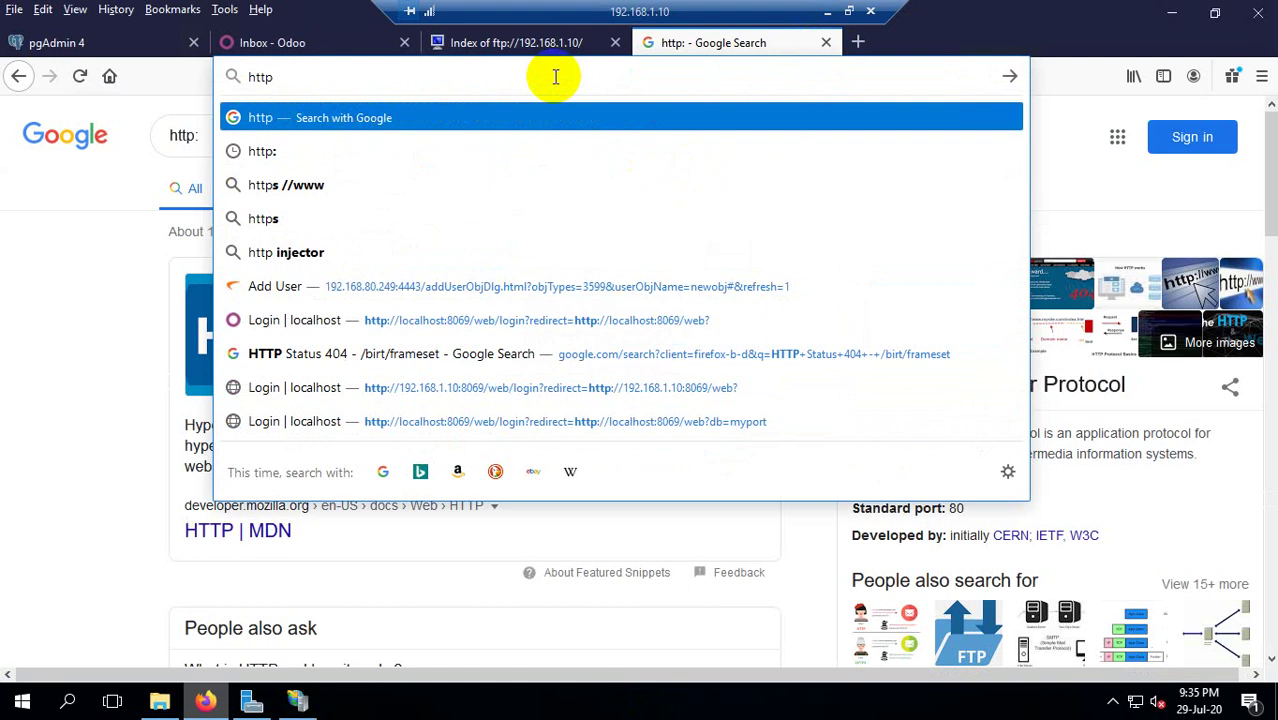
type(":/")
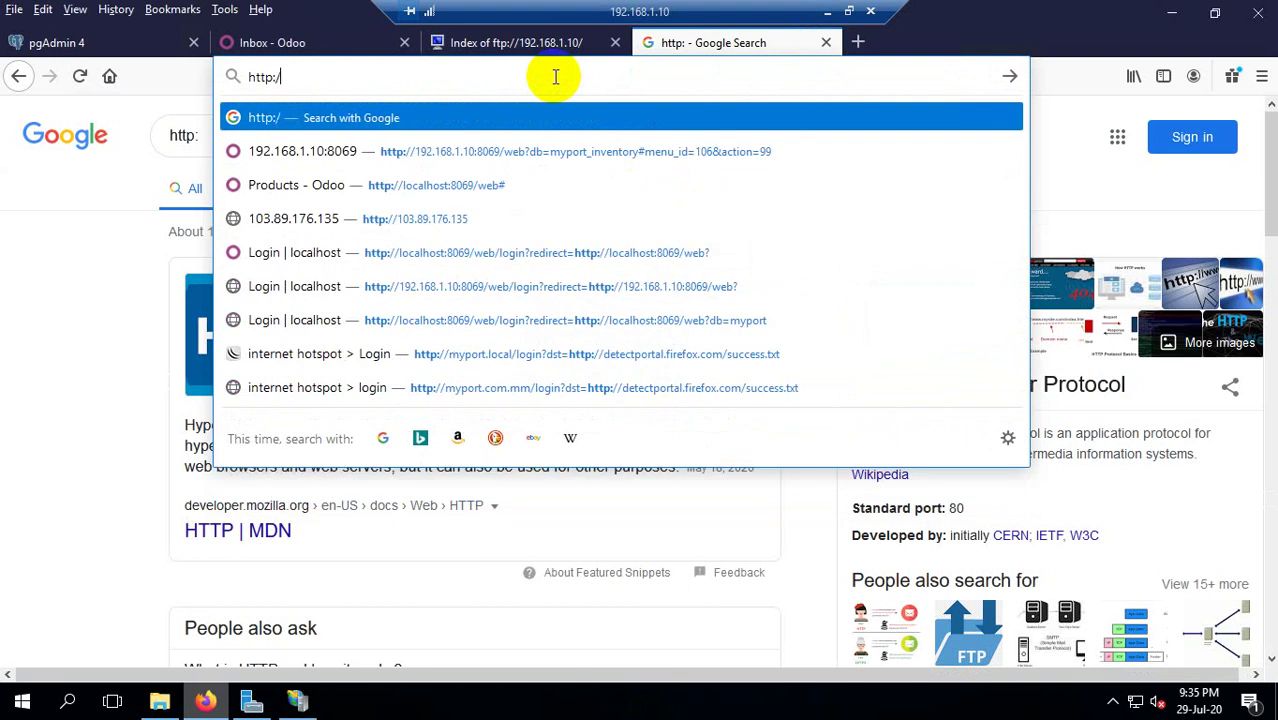
type("/192.")
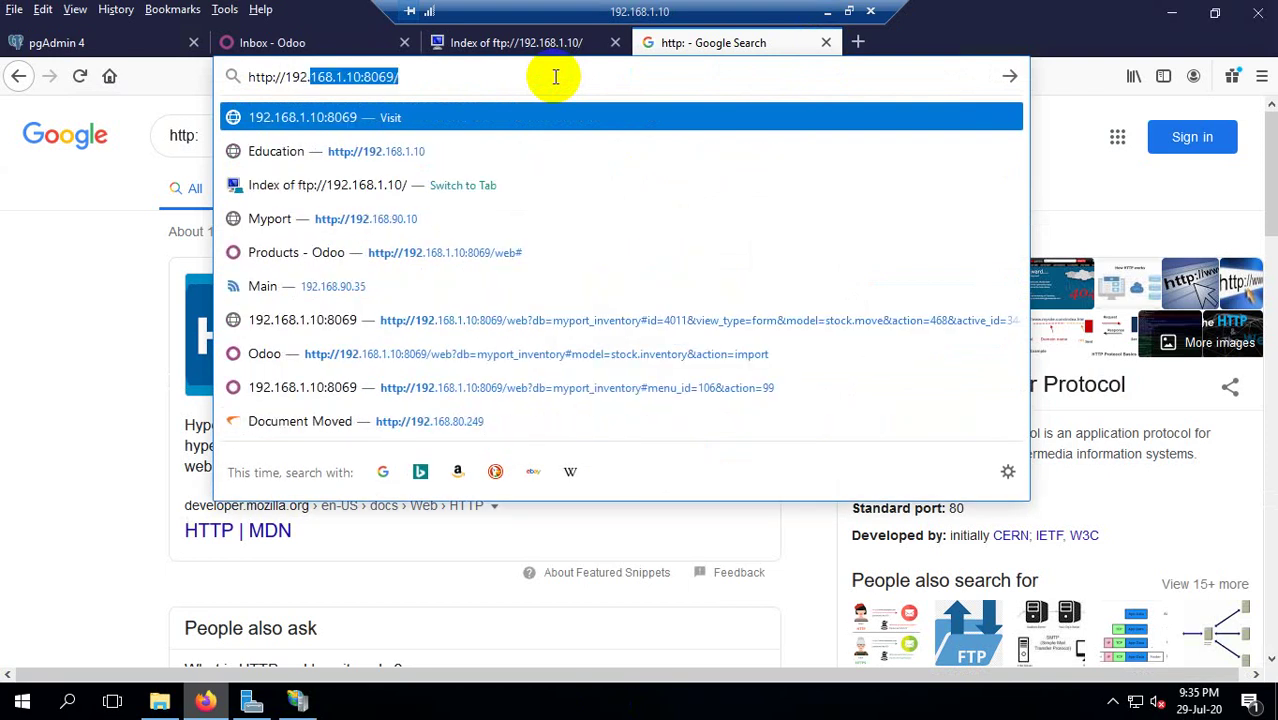
type("168.1.10")
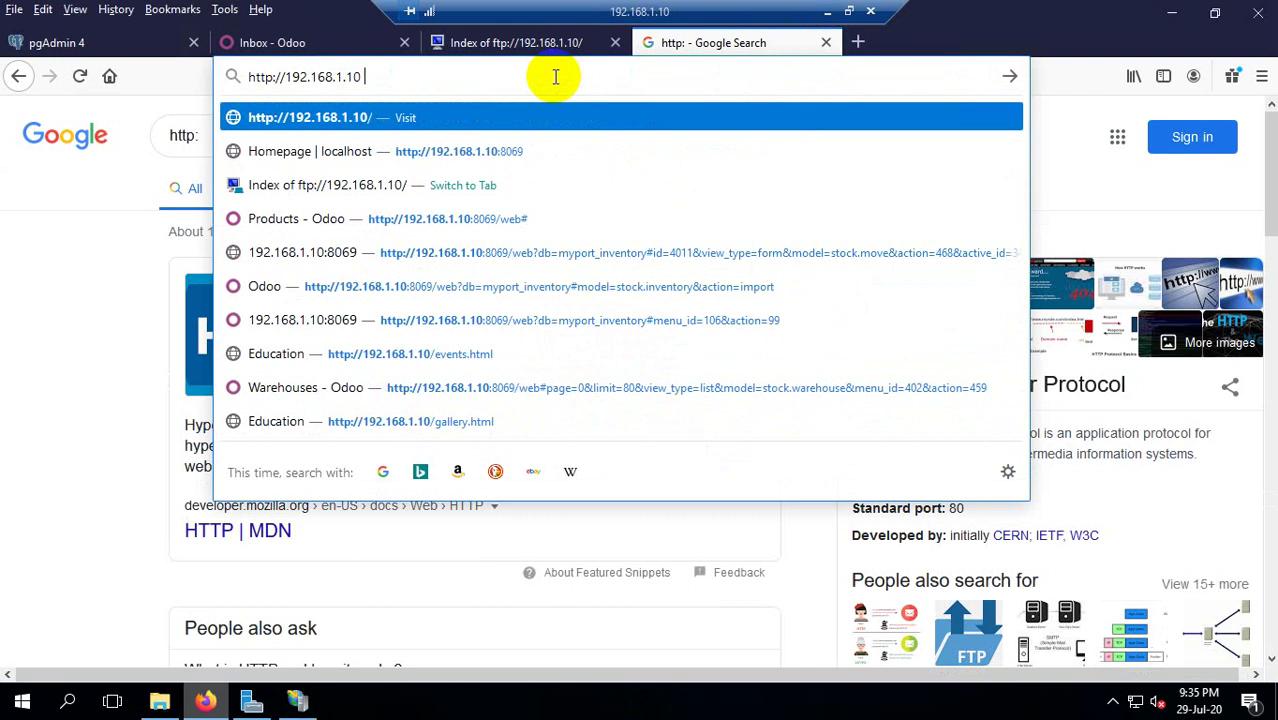
key("Return")
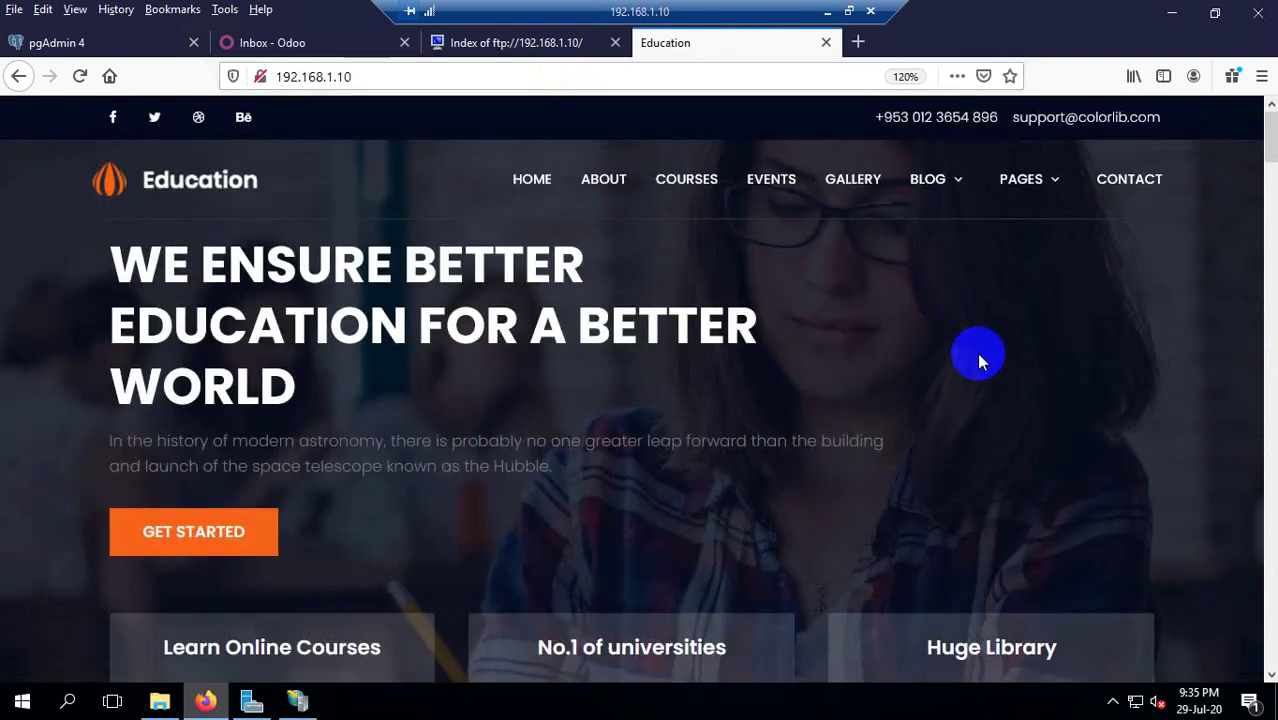
Scroll through the Education website, glancing at the FTP index tab in between.
scroll(907, 282, "down", 5)
scroll(908, 284, "up", 5)
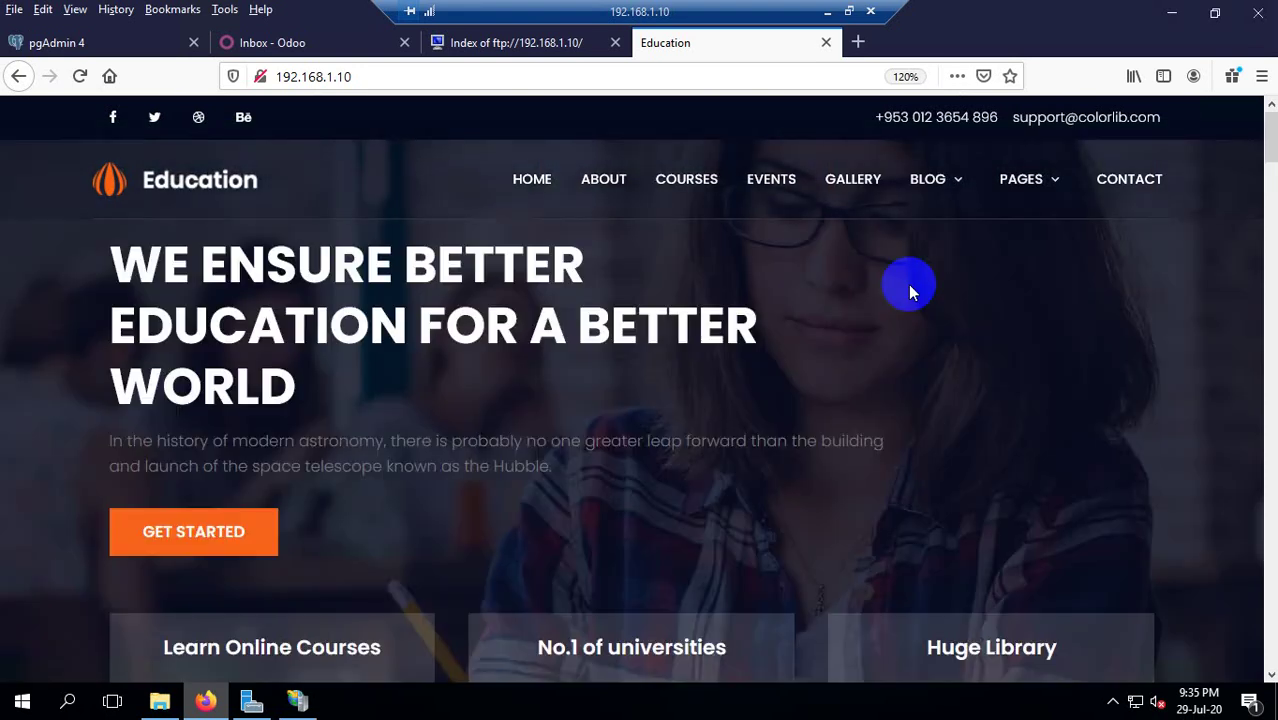
scroll(907, 280, "down", 10)
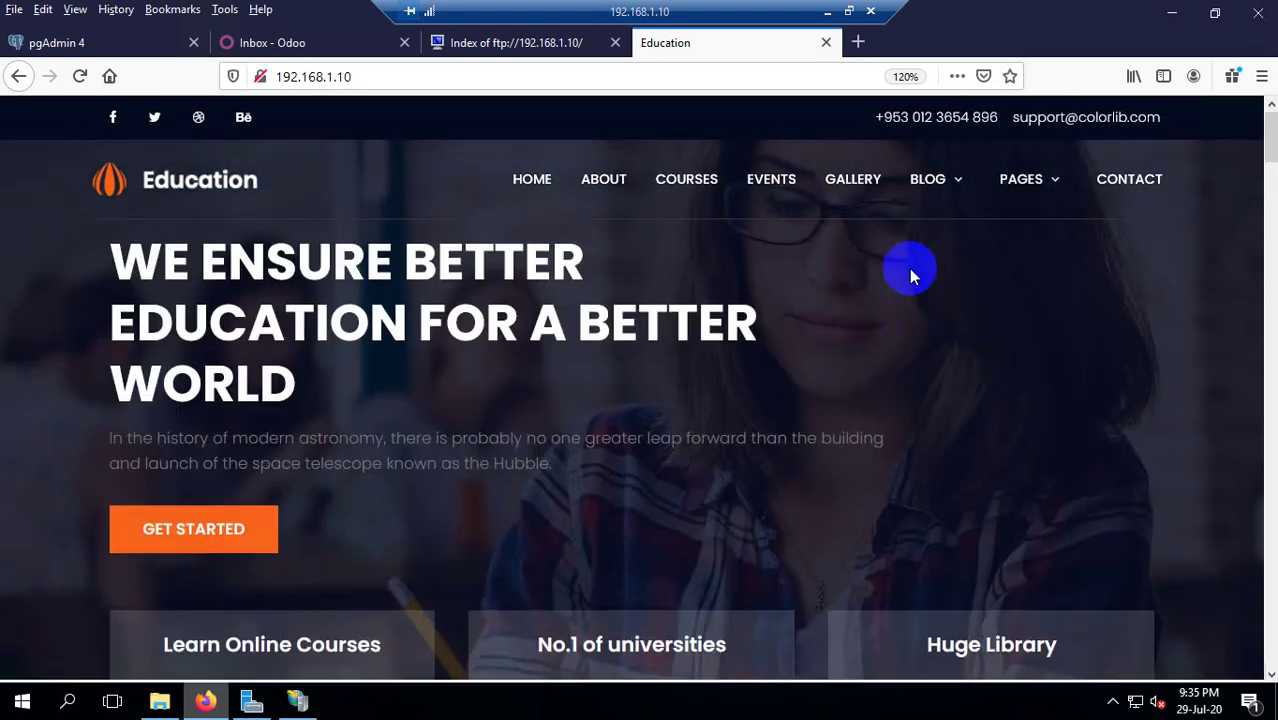
scroll(884, 220, "down", 6)
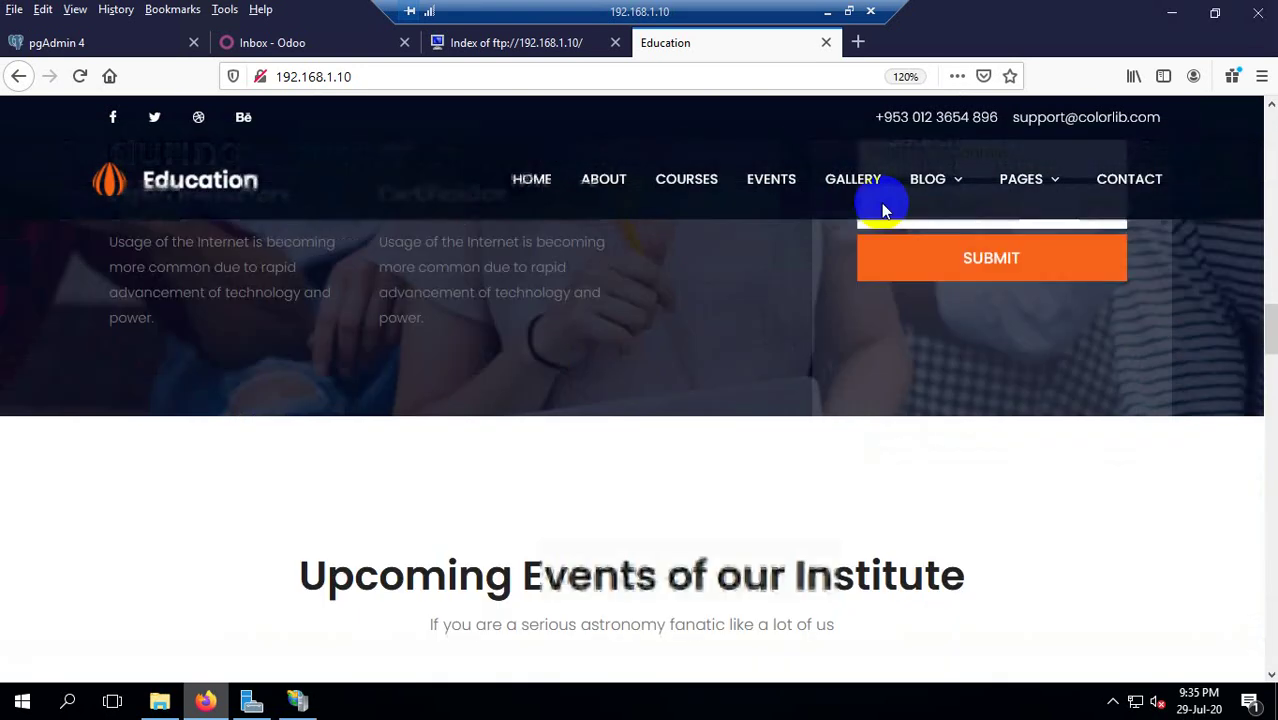
scroll(836, 268, "down", 5)
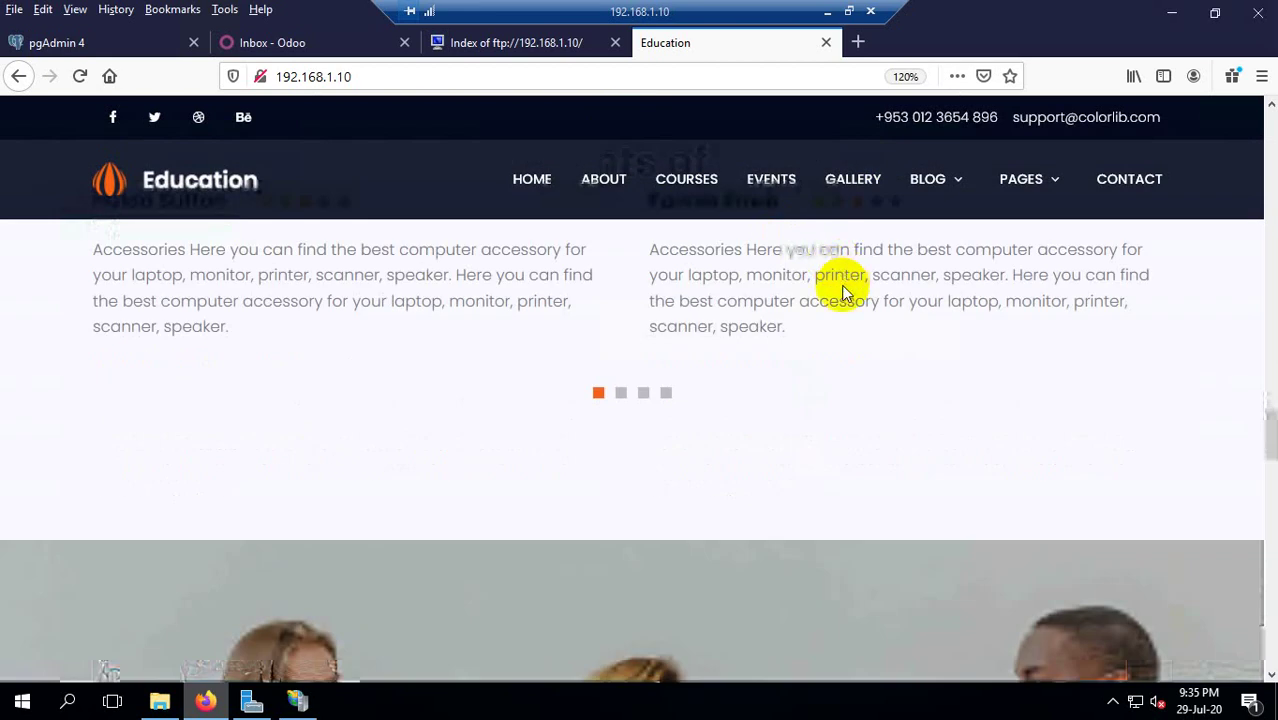
scroll(833, 334, "down", 8)
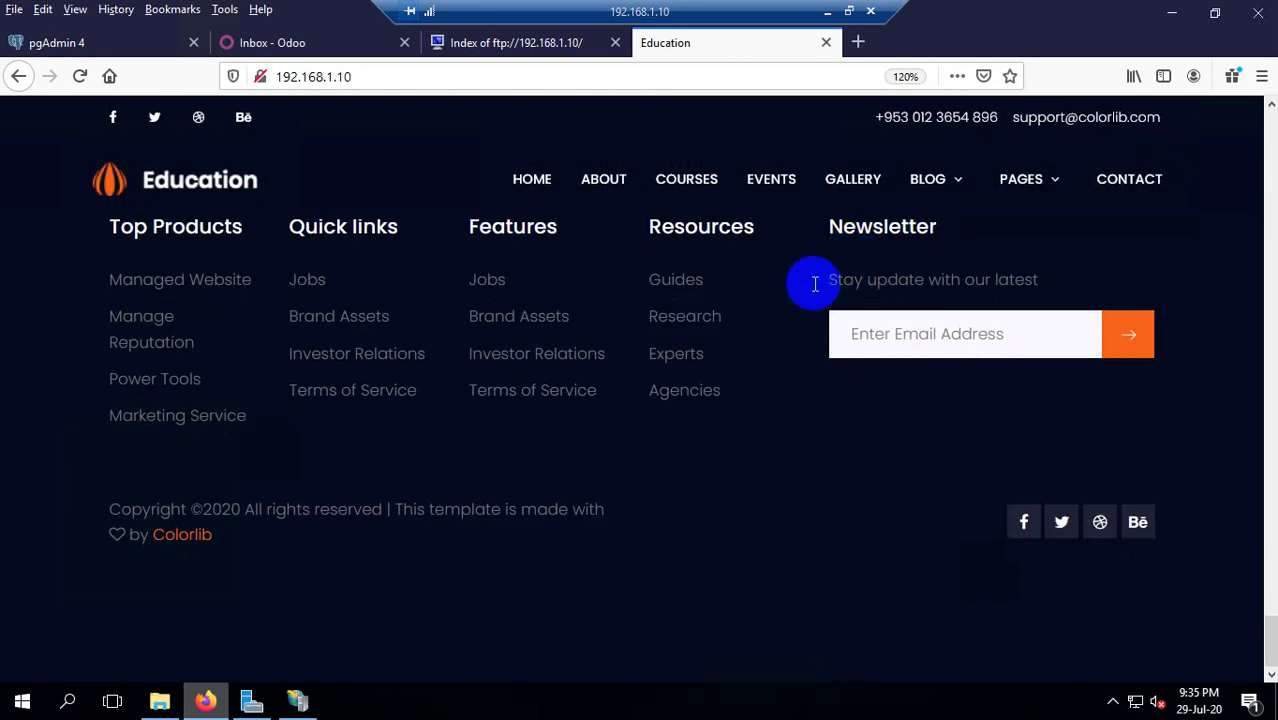
scroll(585, 214, "up", 6)
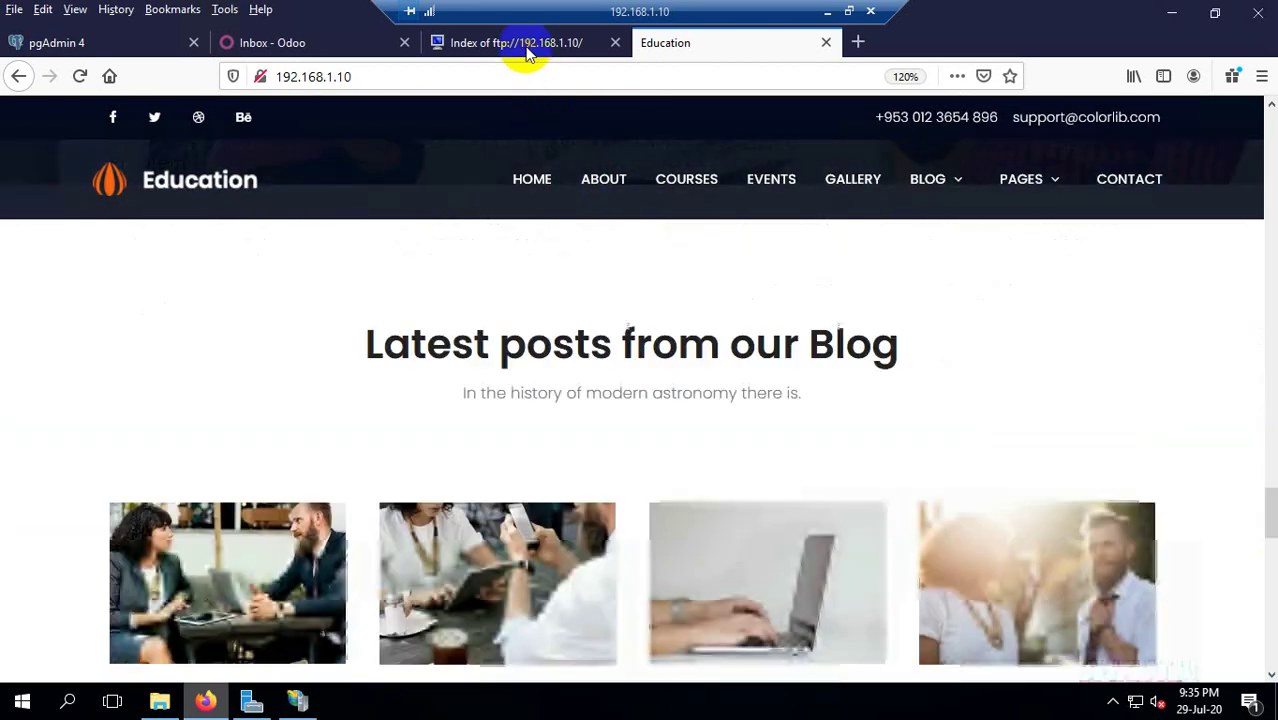
left_click(520, 43)
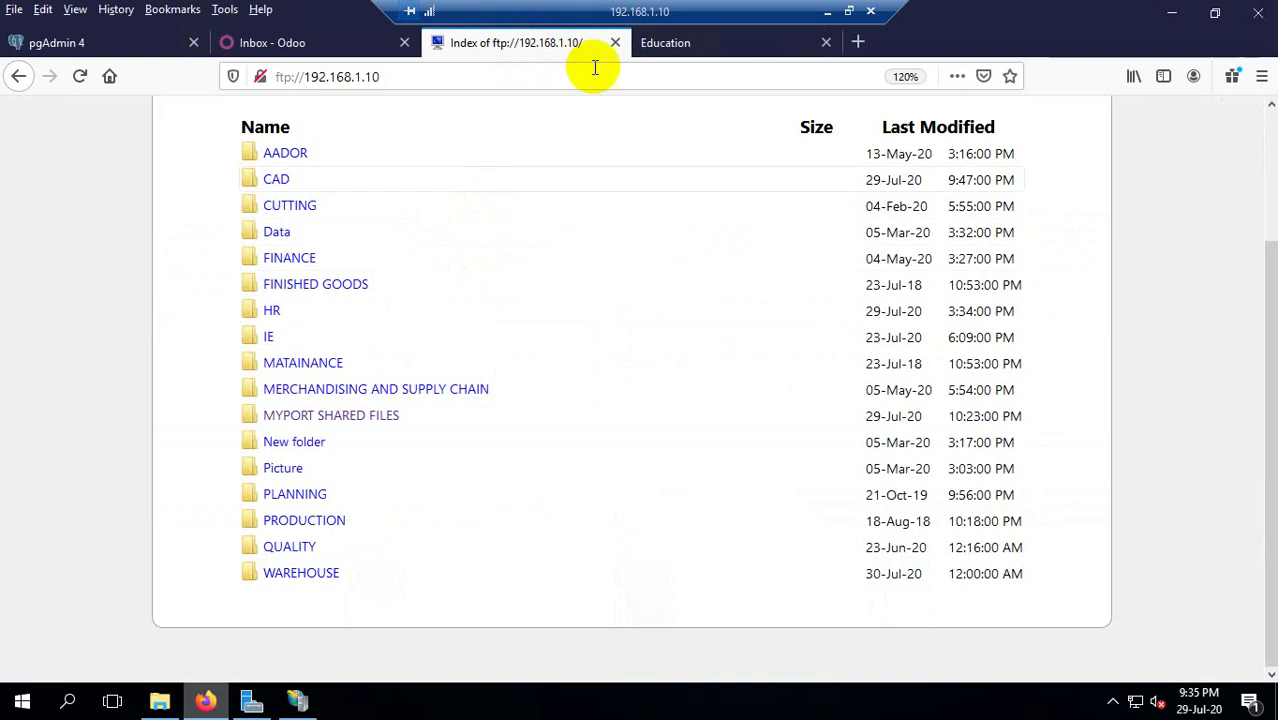
left_click(683, 45)
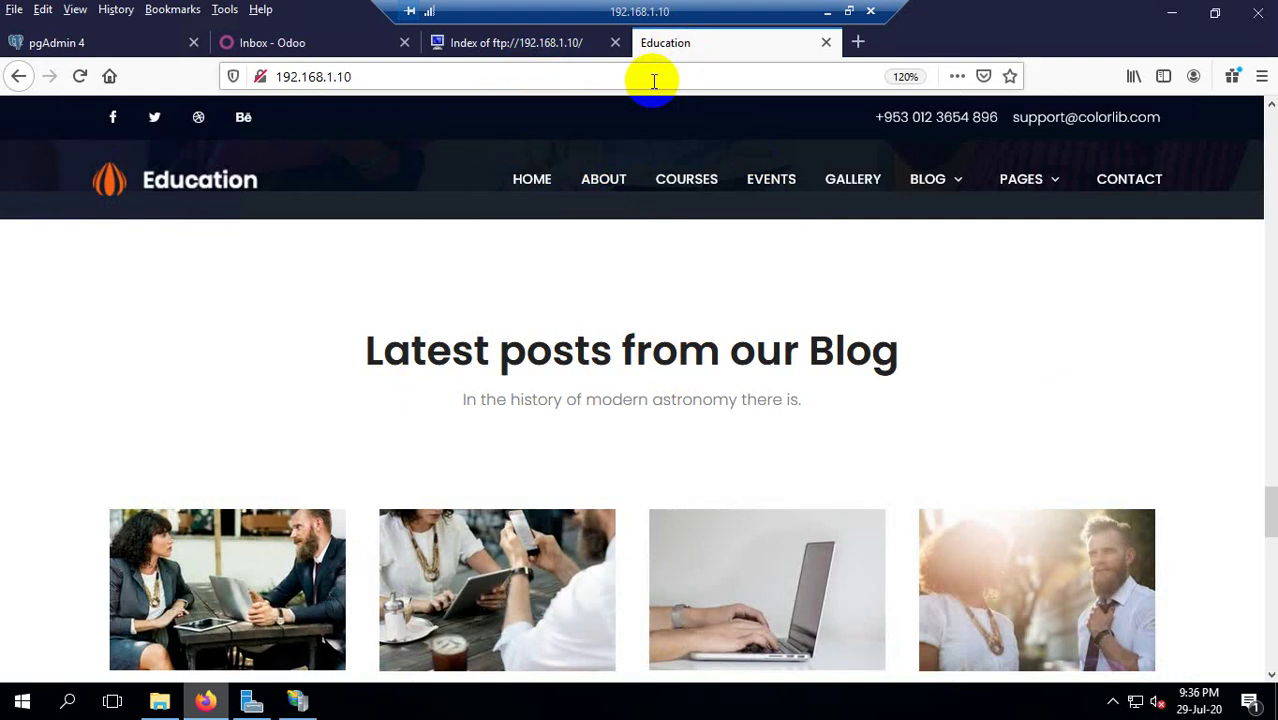
Browse the Education site further and try opening its courses page.
scroll(1141, 234, "down", 10)
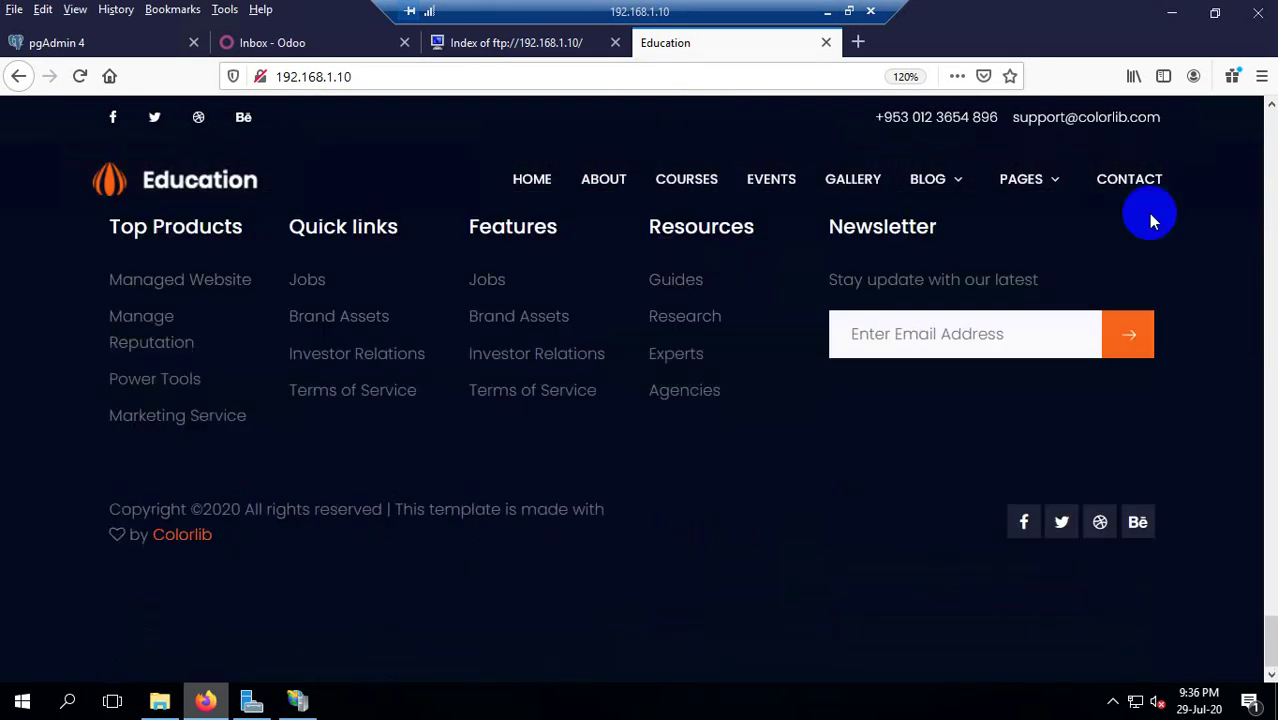
scroll(1150, 222, "up", 6)
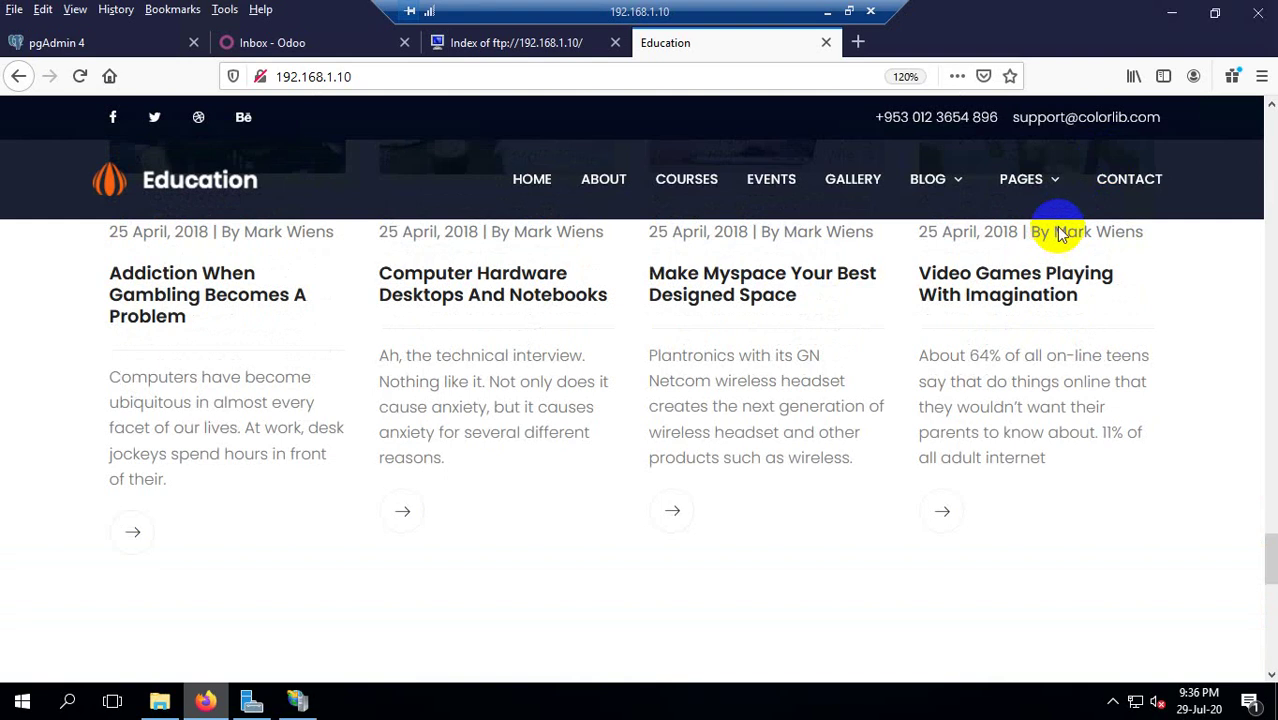
scroll(1058, 235, "up", 6)
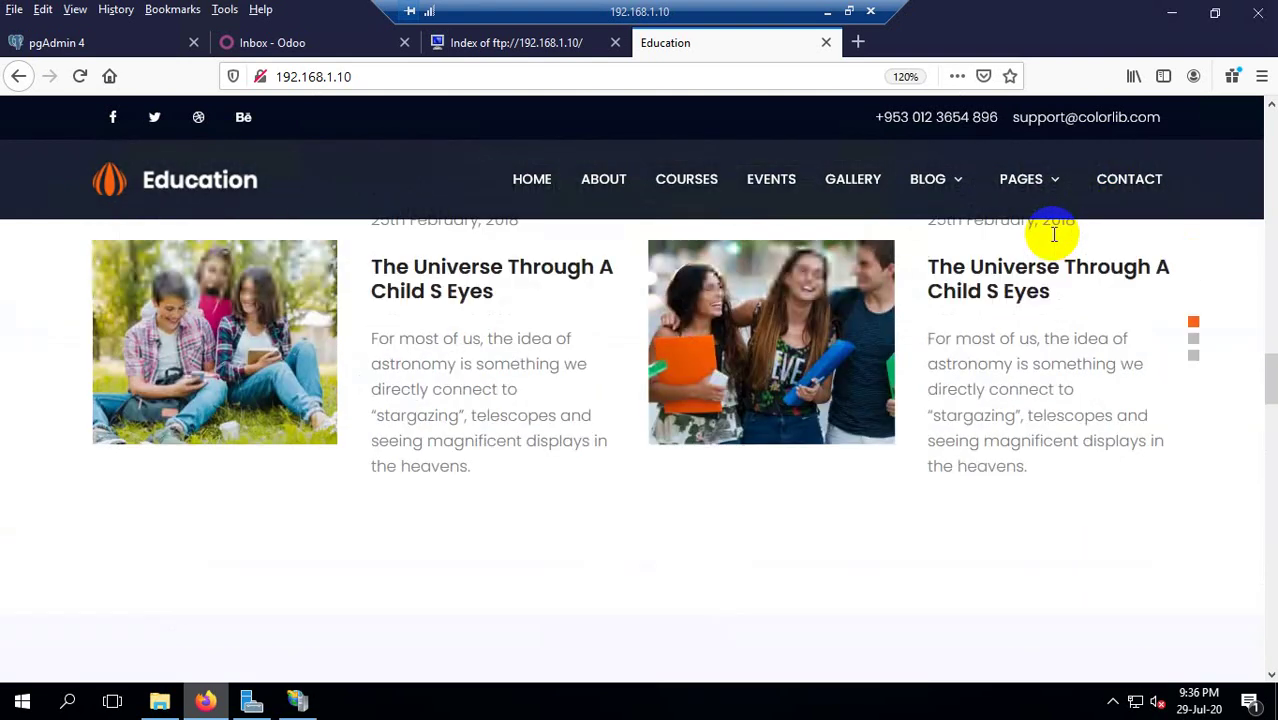
scroll(1050, 234, "up", 5)
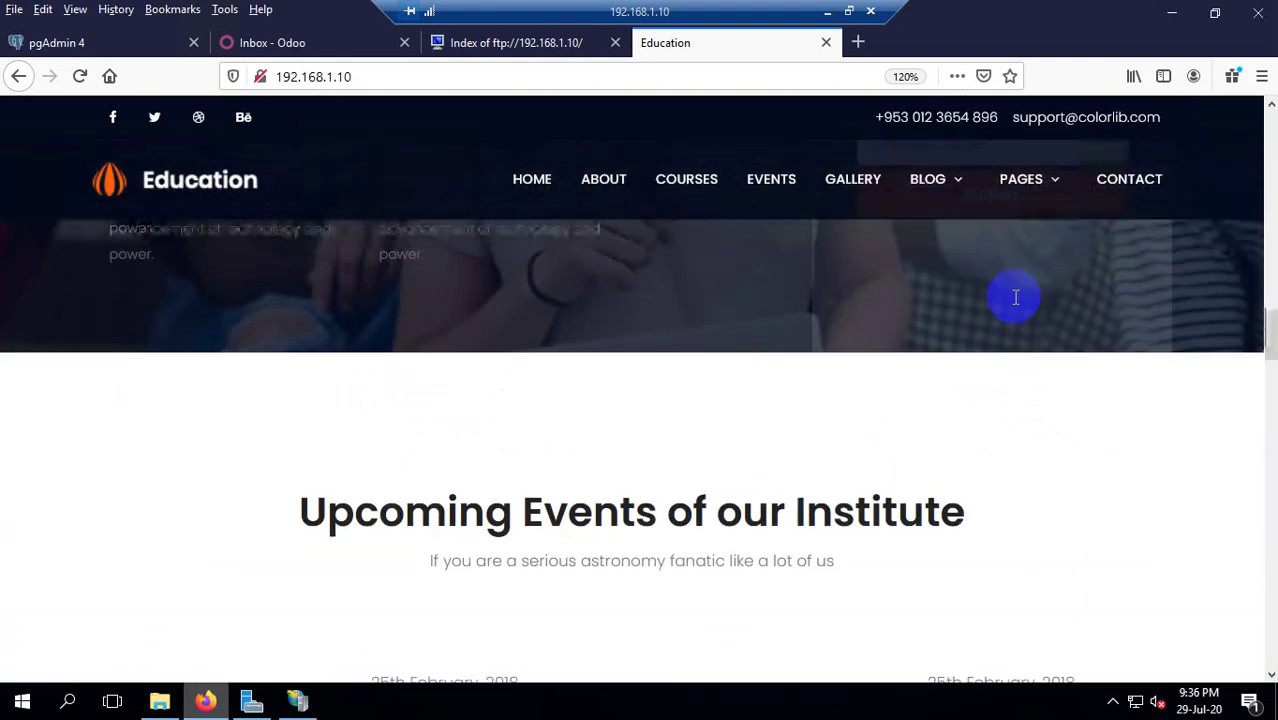
scroll(1015, 297, "up", 4)
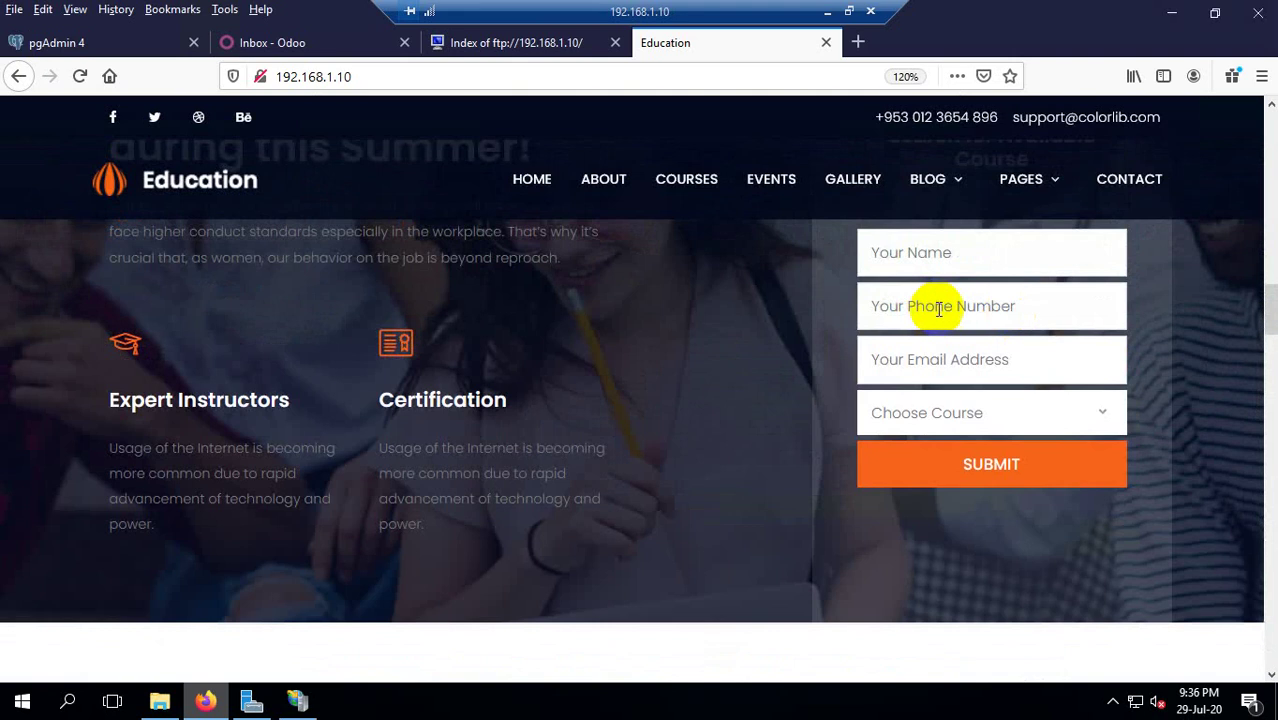
left_click(379, 77)
key("Return")
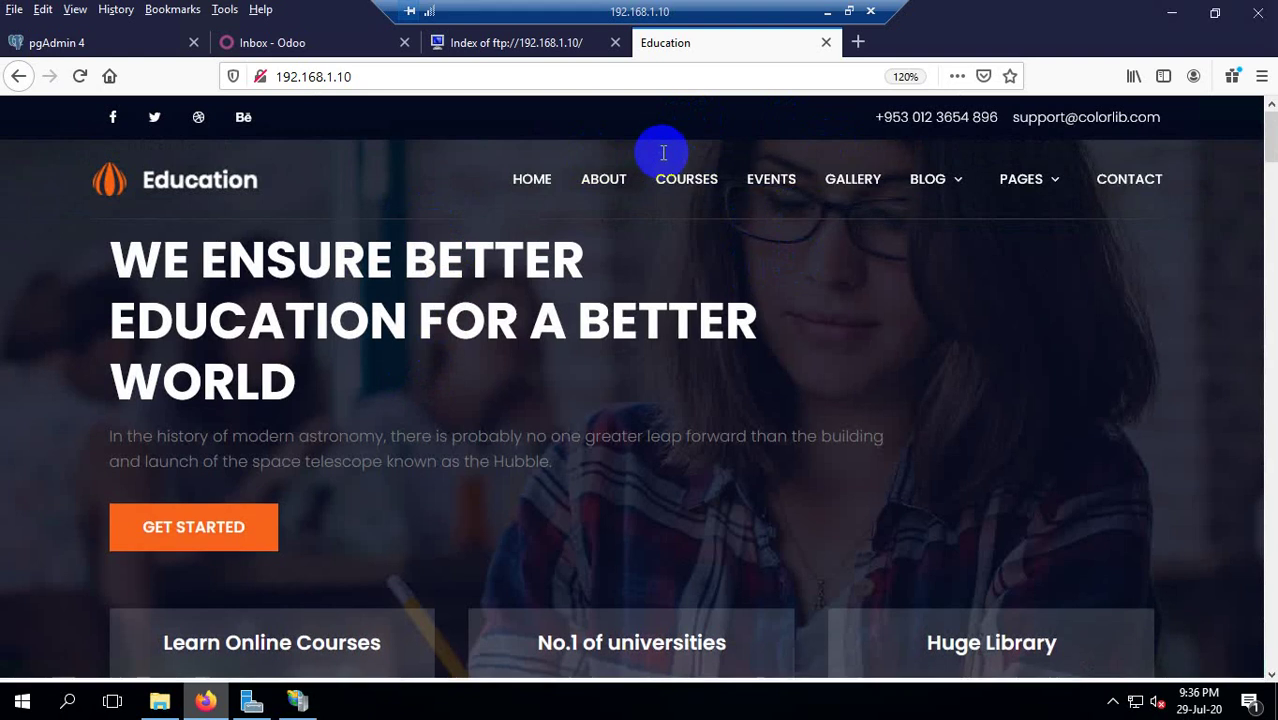
scroll(657, 148, "down", 5)
scroll(628, 130, "down", 3)
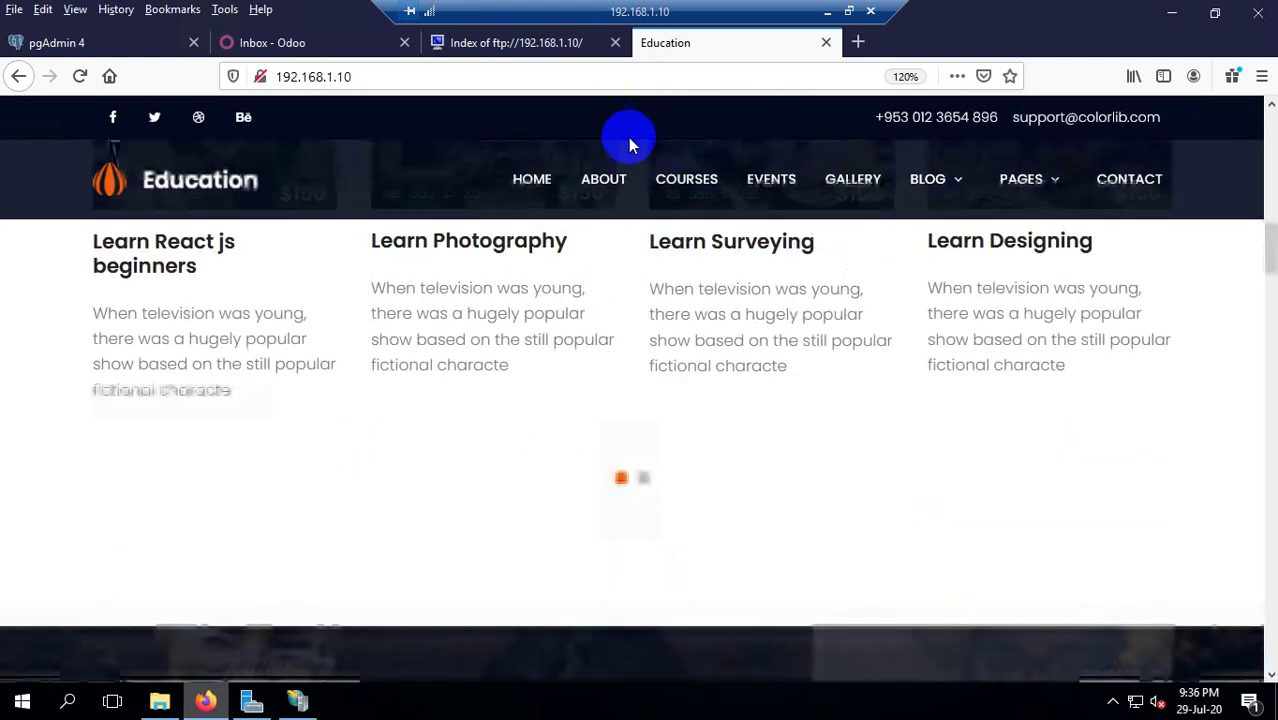
scroll(650, 262, "up", 3)
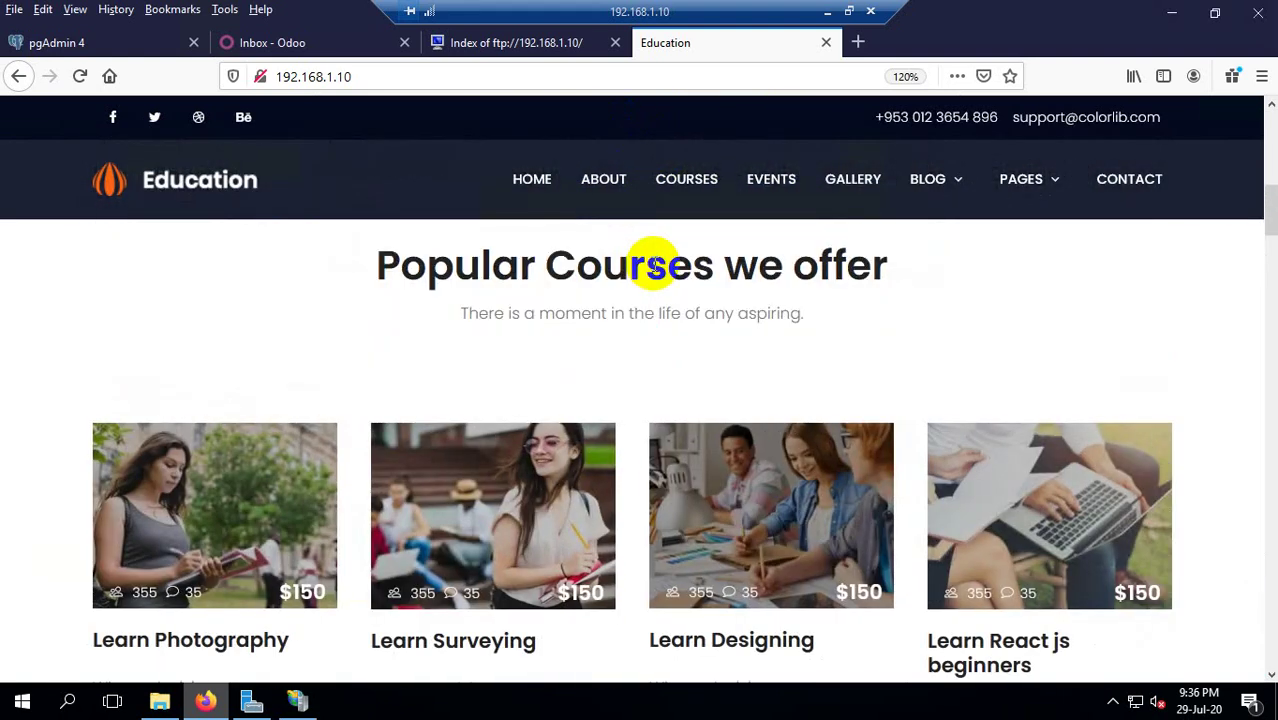
left_click(686, 178)
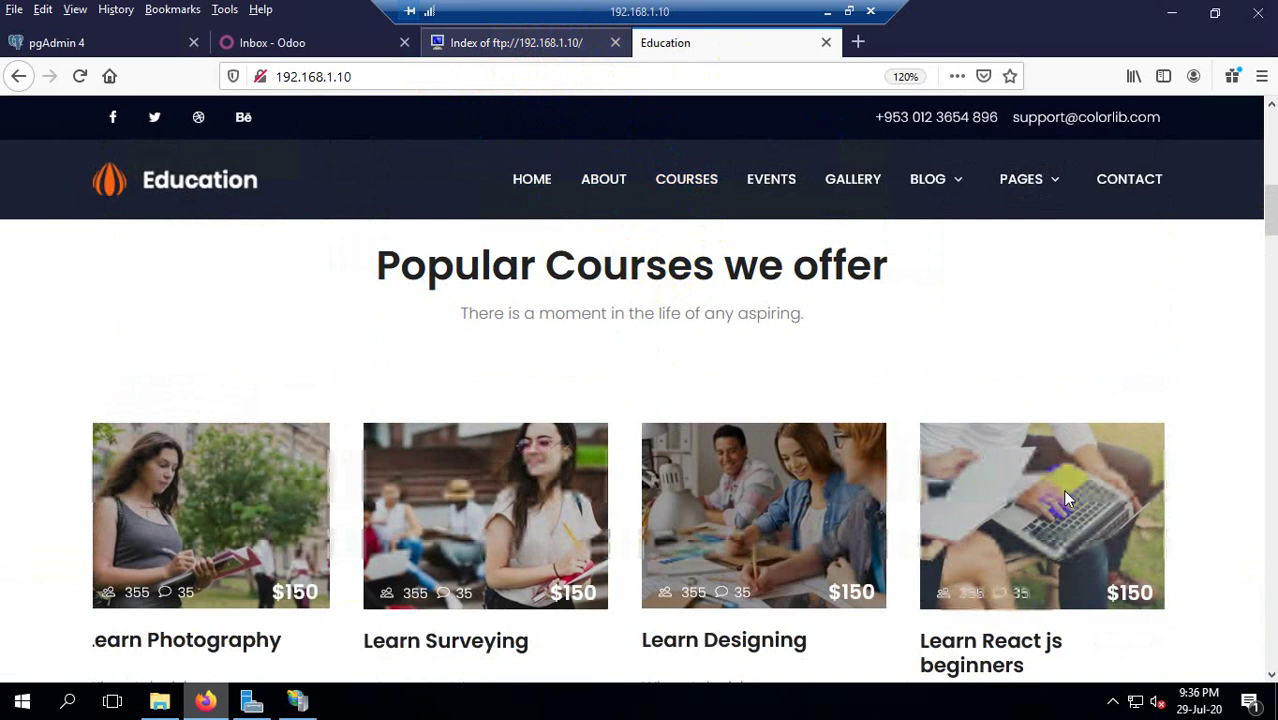
Switch to the FTP folder index tab and close it.
key("ctrl+shift+Tab")
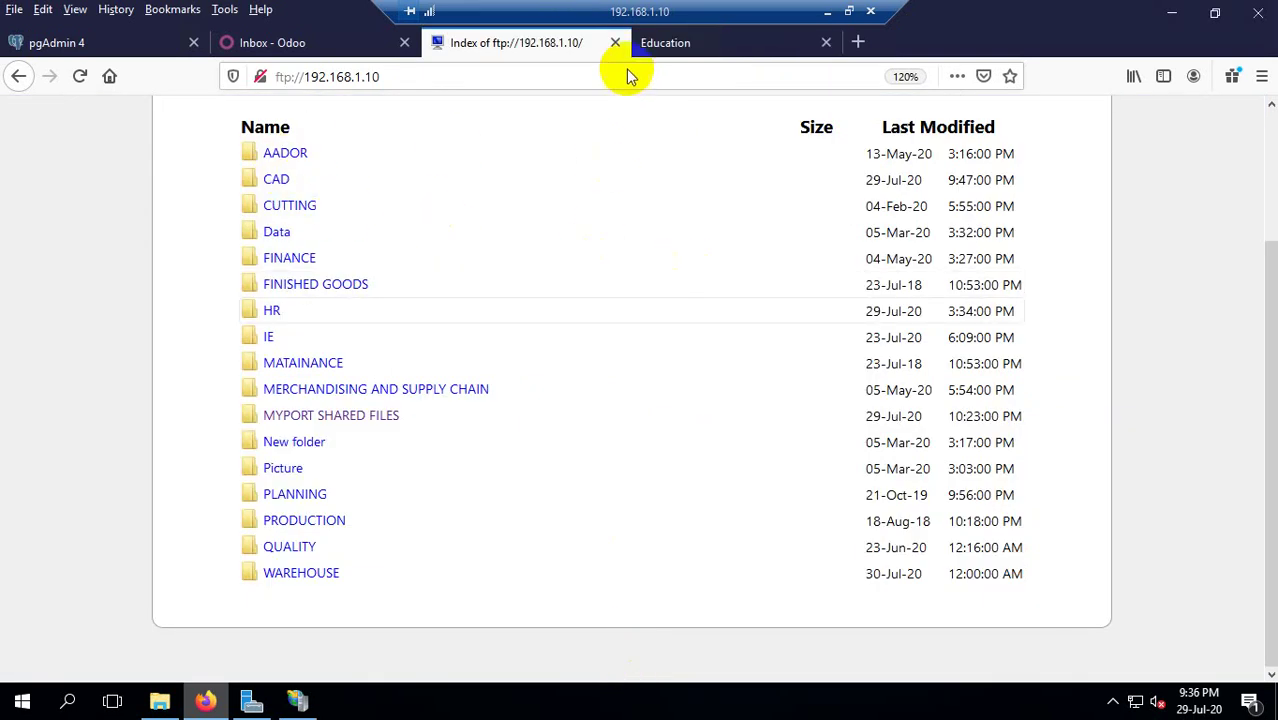
scroll(620, 60, "up", 1)
scroll(617, 50, "up", 2)
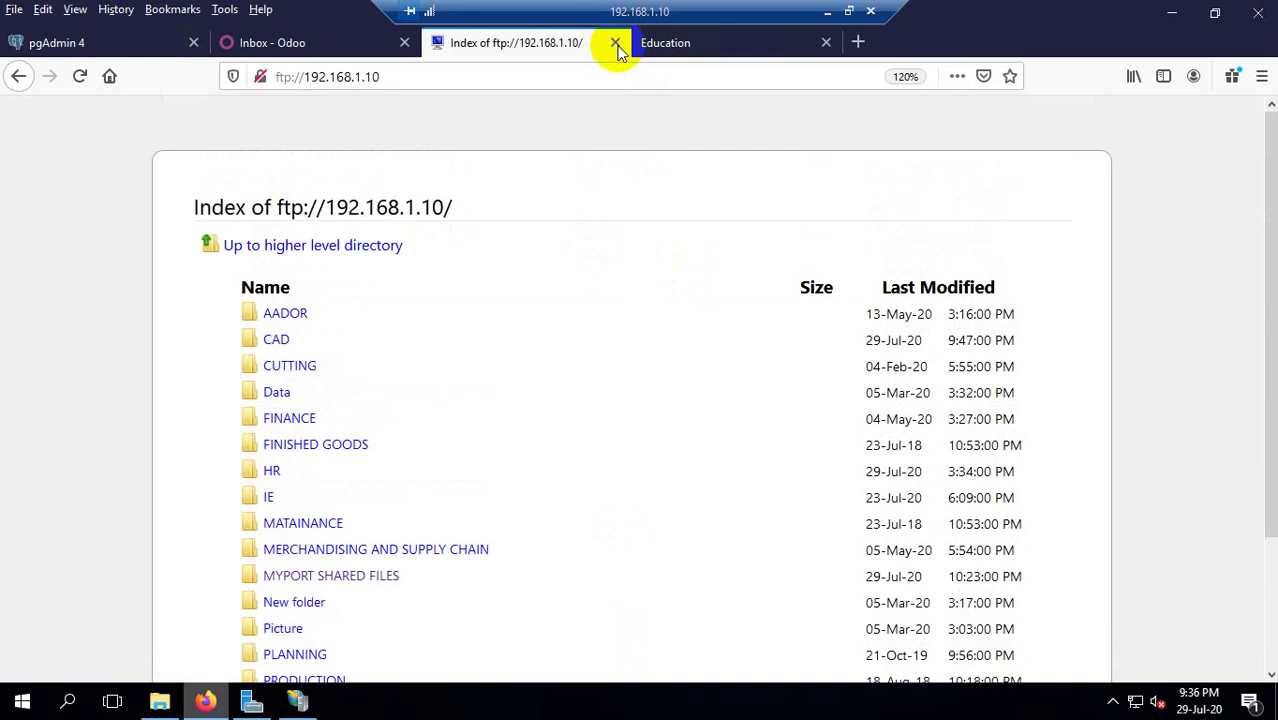
left_click(618, 45)
Close the Education website tab, then close IIS Manager and Server Manager.
left_click(616, 44)
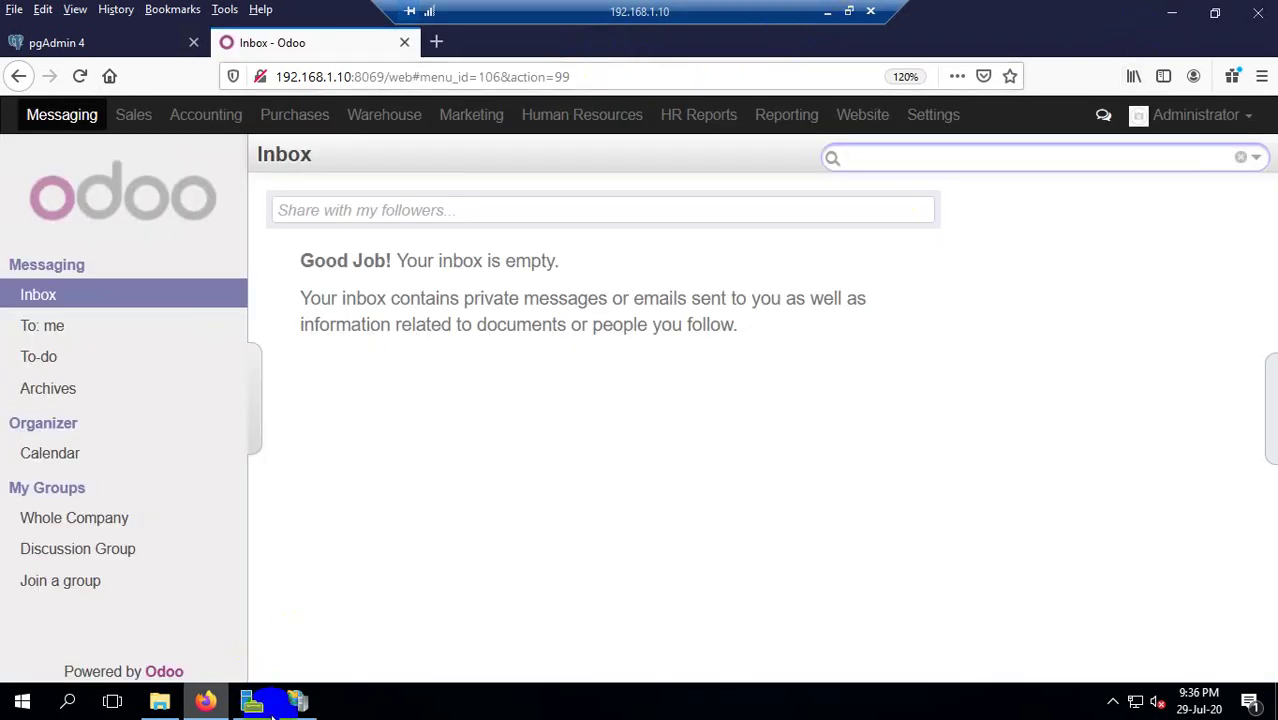
left_click(298, 703)
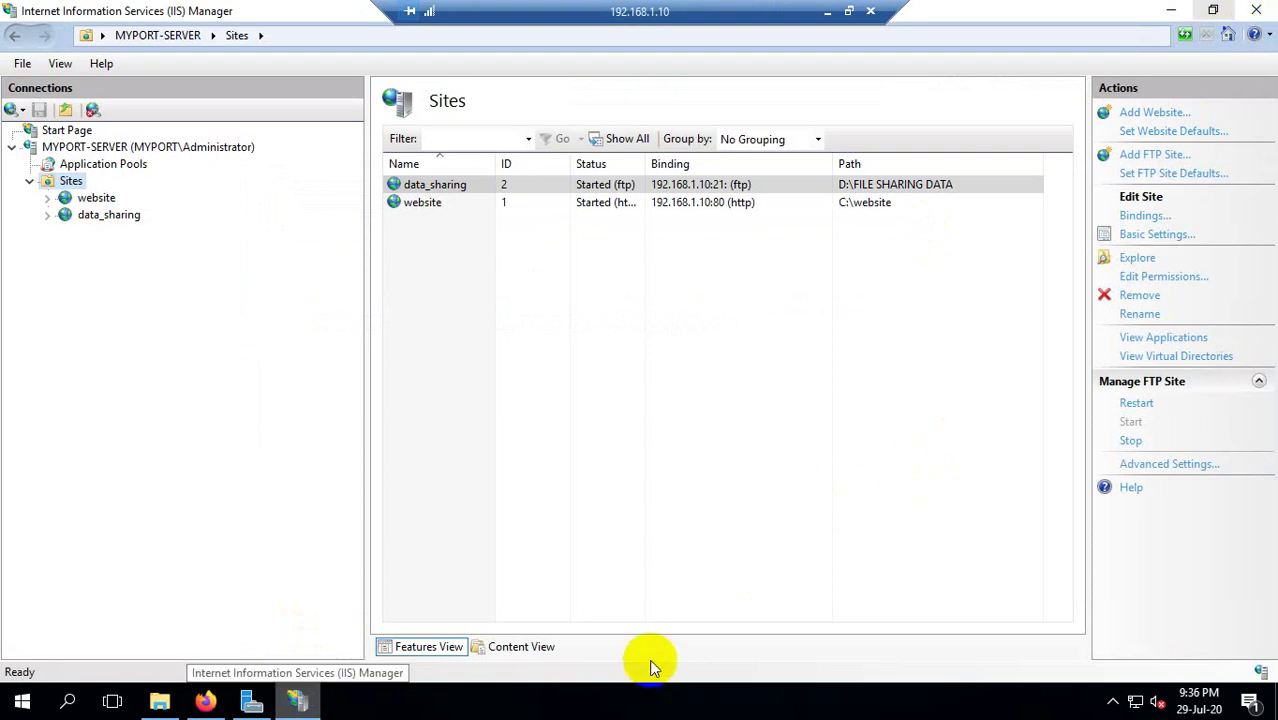
left_click(1256, 12)
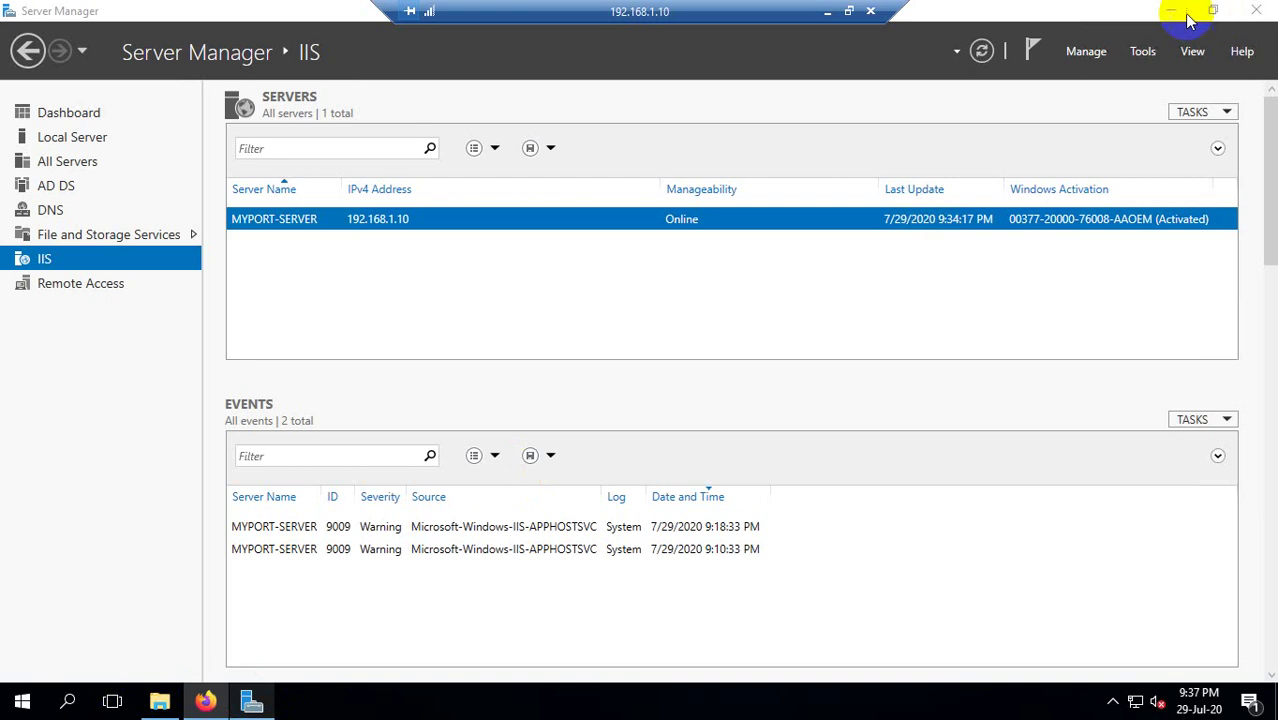
left_click(1258, 11)
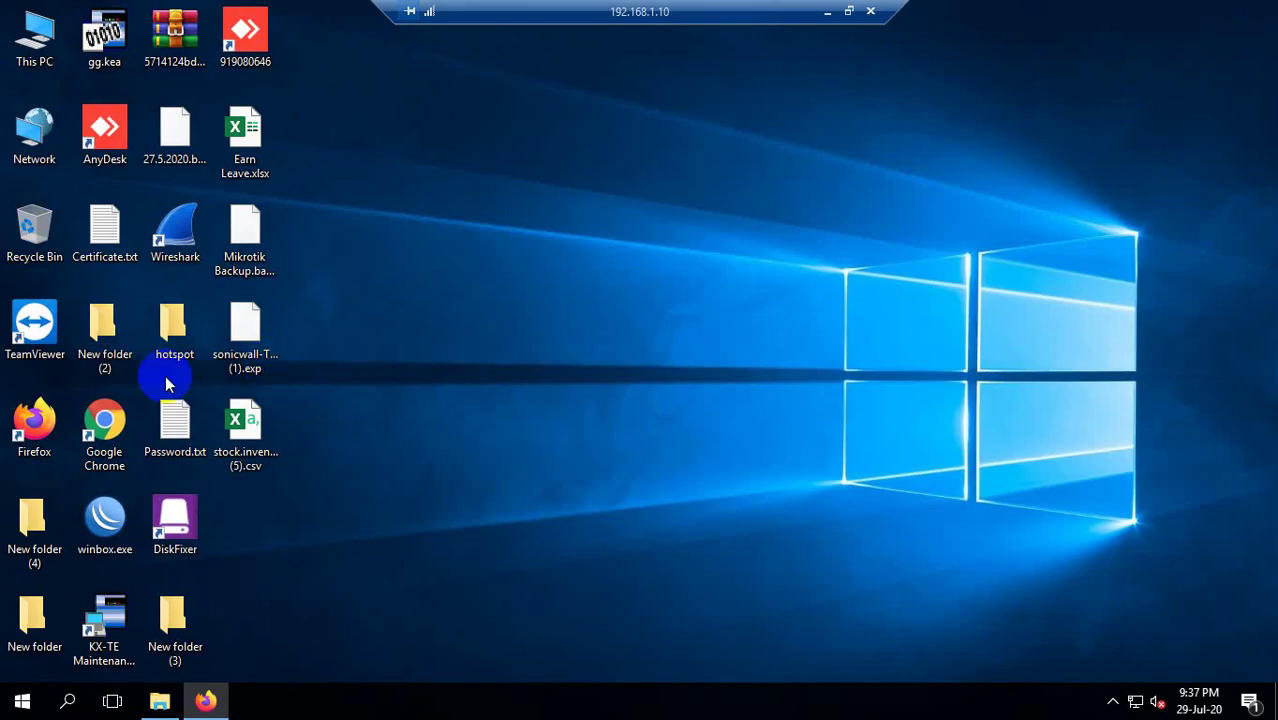
Open This PC and navigate to ftp://192.168.1.10/.
double_click(35, 50)
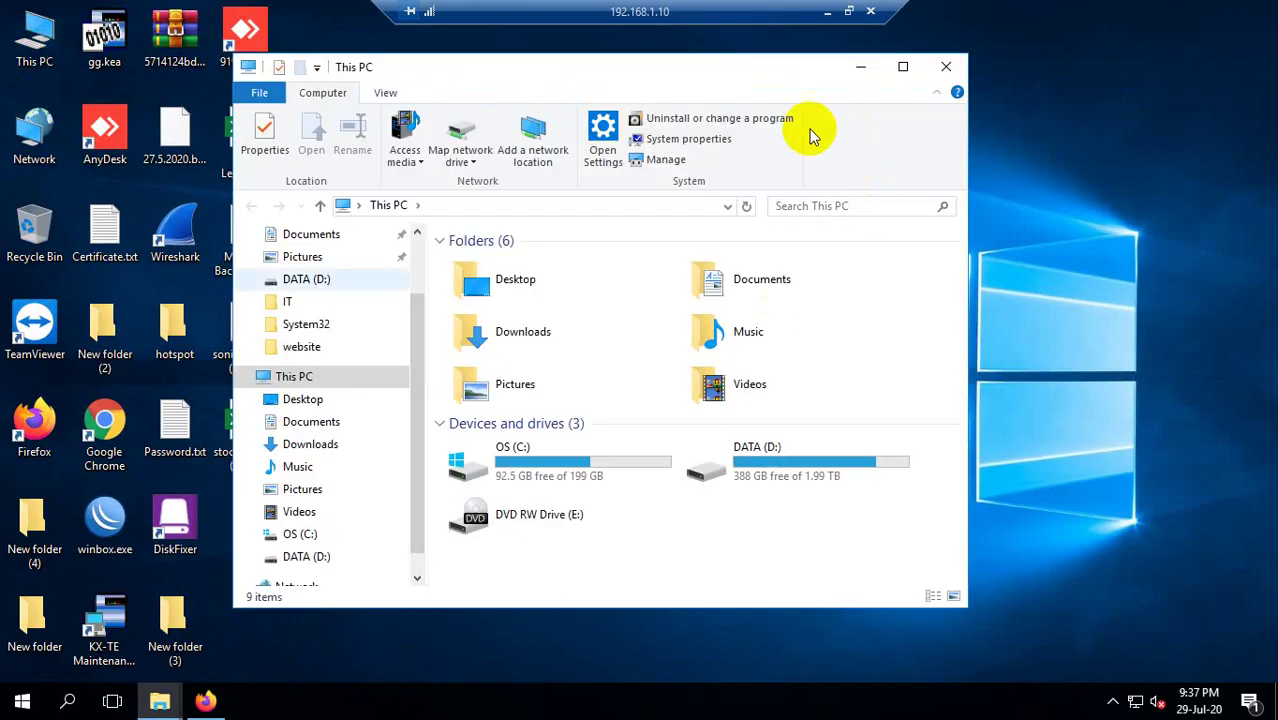
left_click(426, 208)
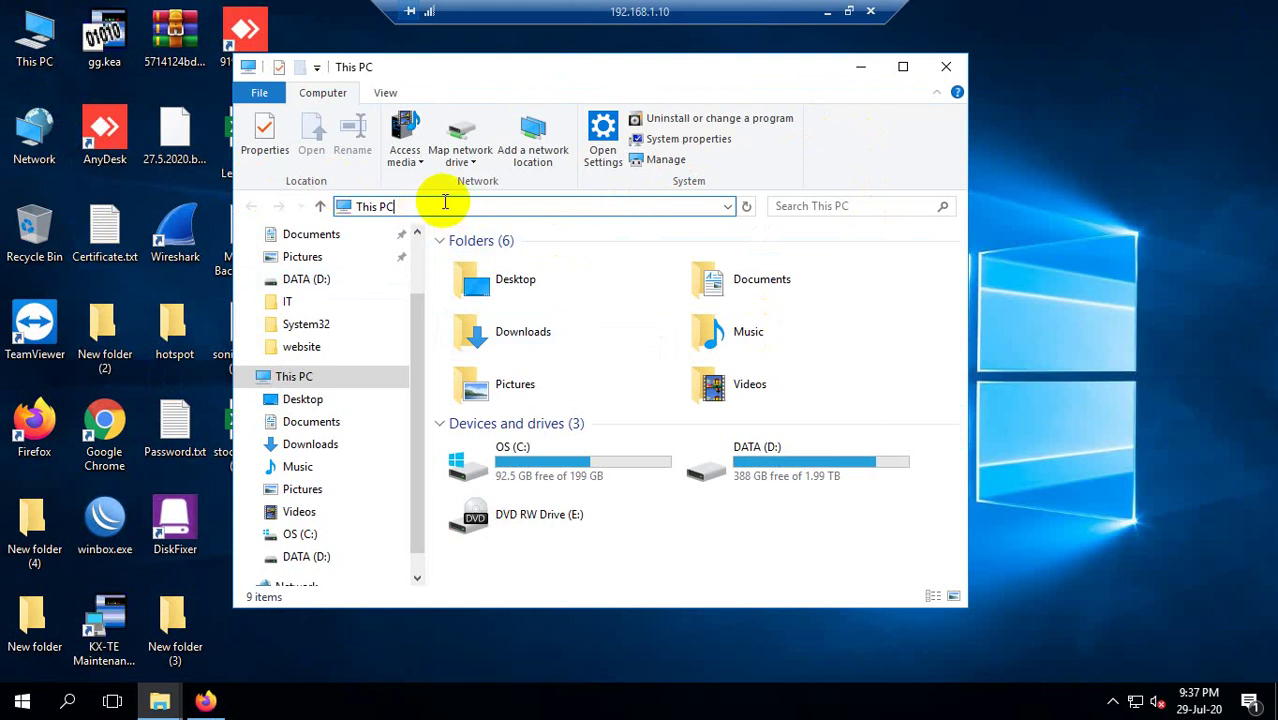
key("ctrl+a")
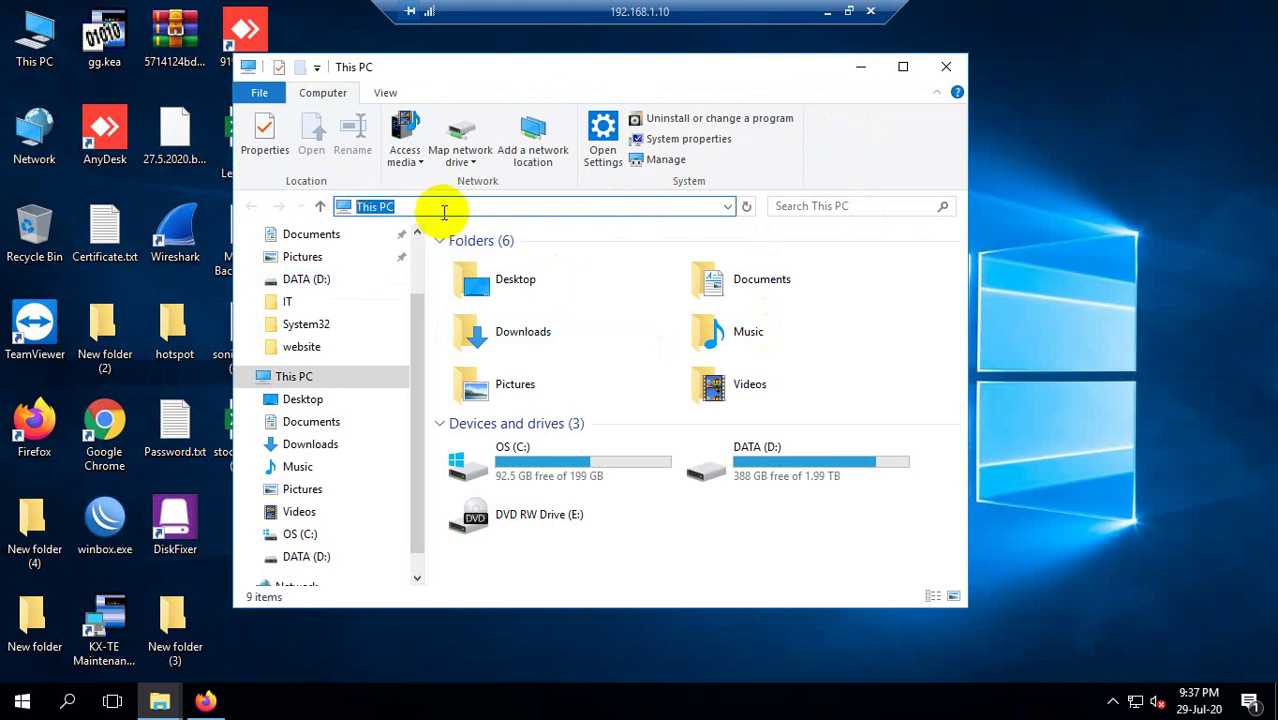
type("ftp")
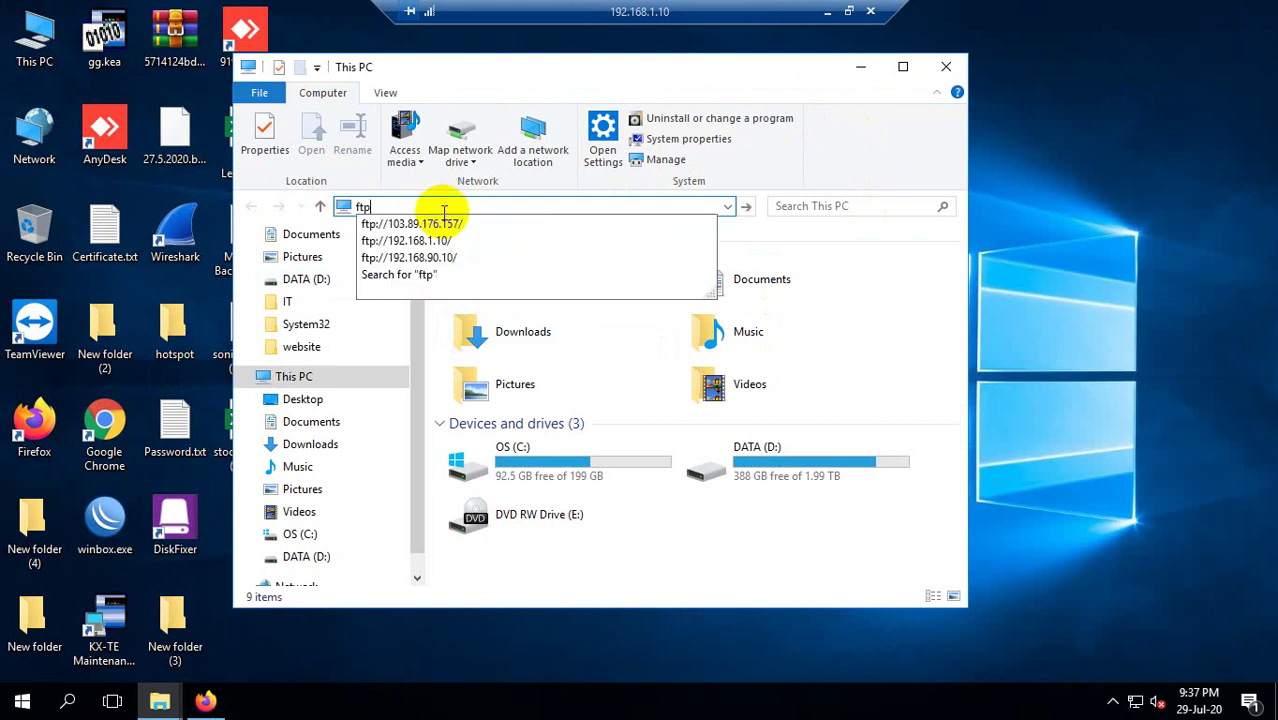
type(":")
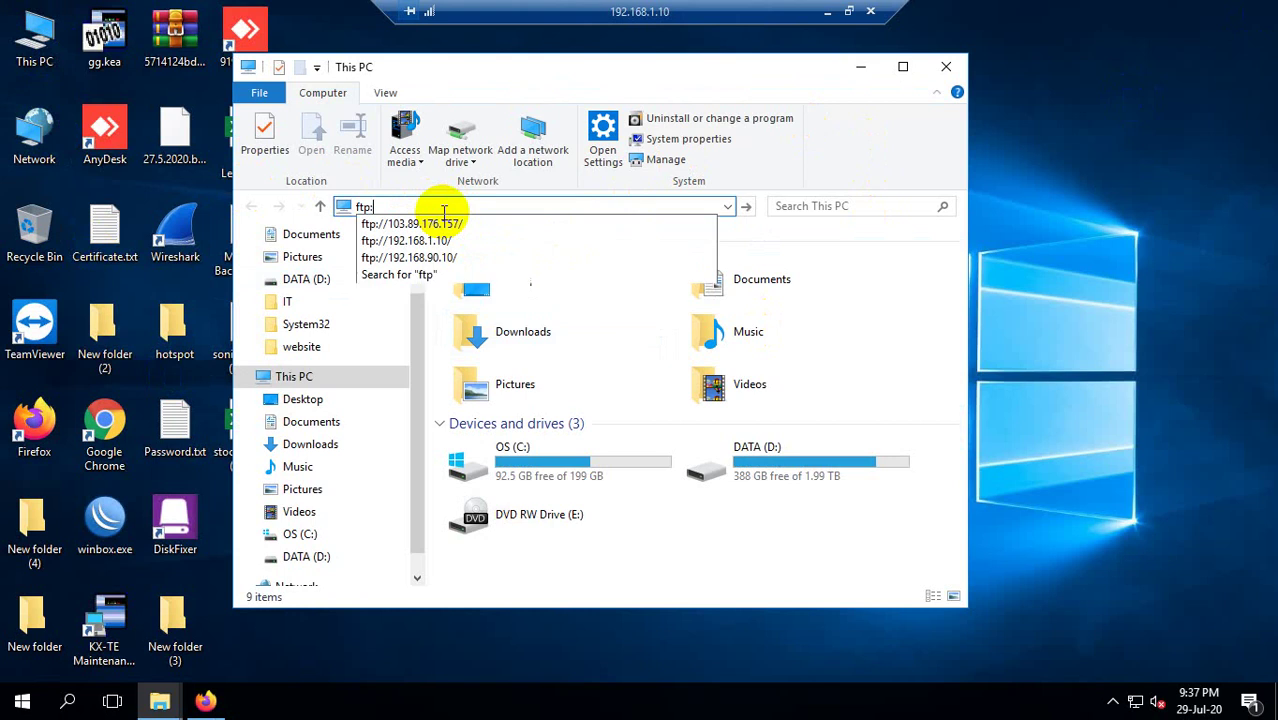
type("//")
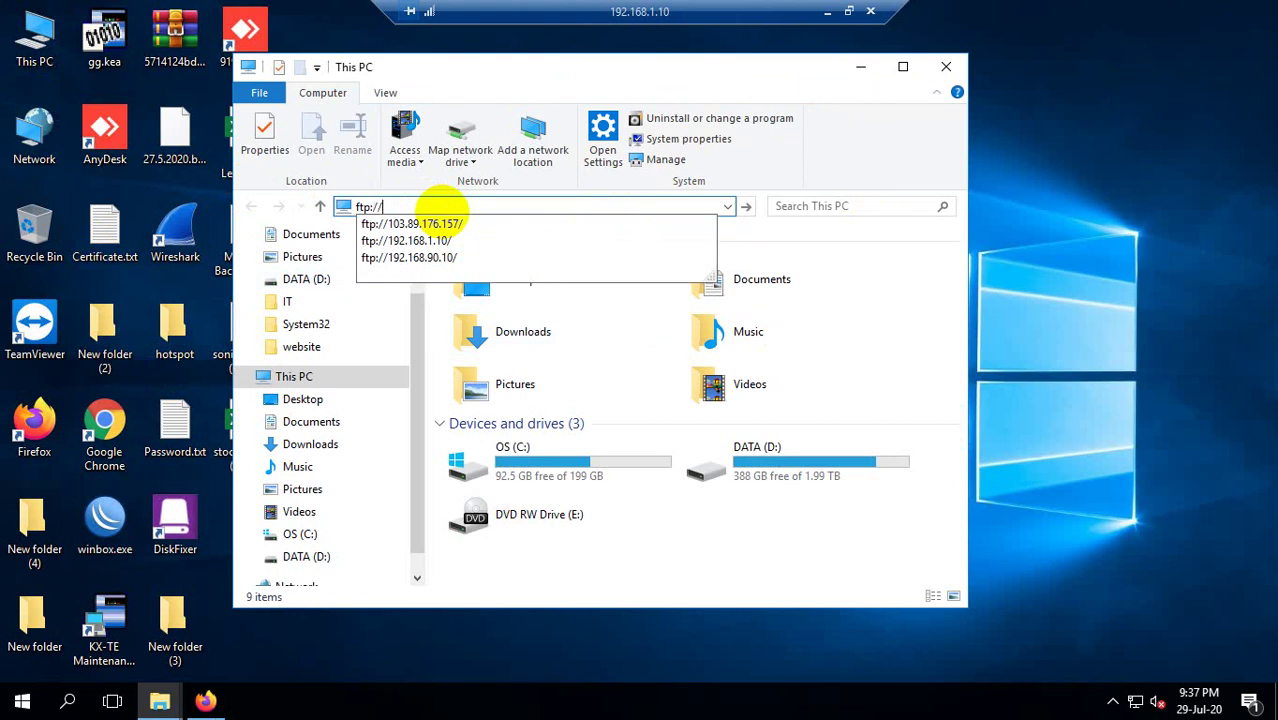
type("192.168")
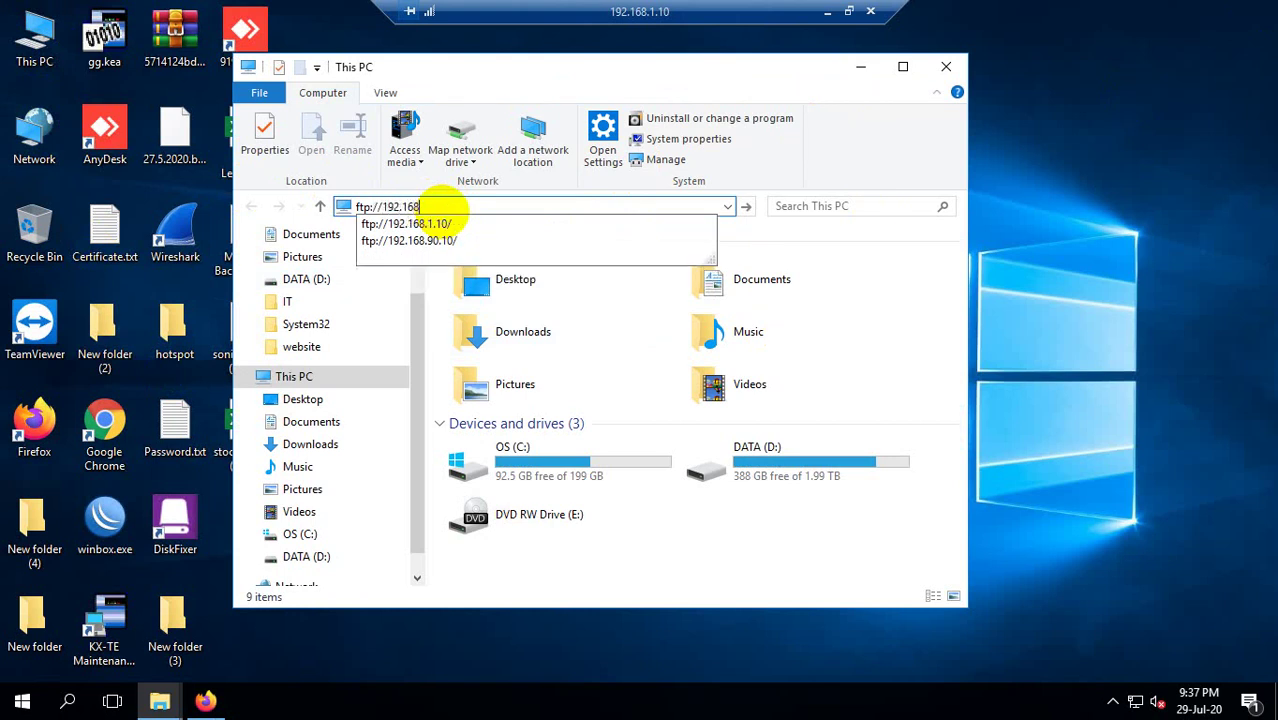
left_click(418, 225)
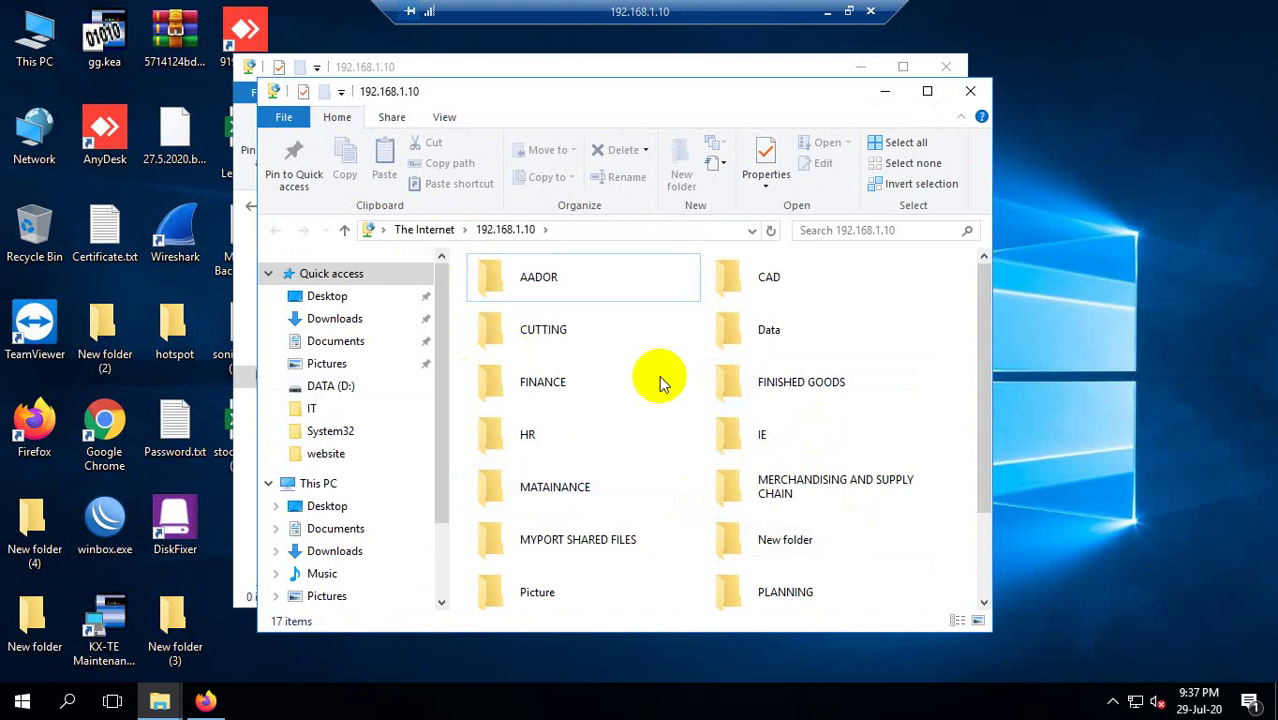
Scroll through the share's department folders, then close the window.
scroll(690, 380, "down", 2)
scroll(614, 392, "up", 2)
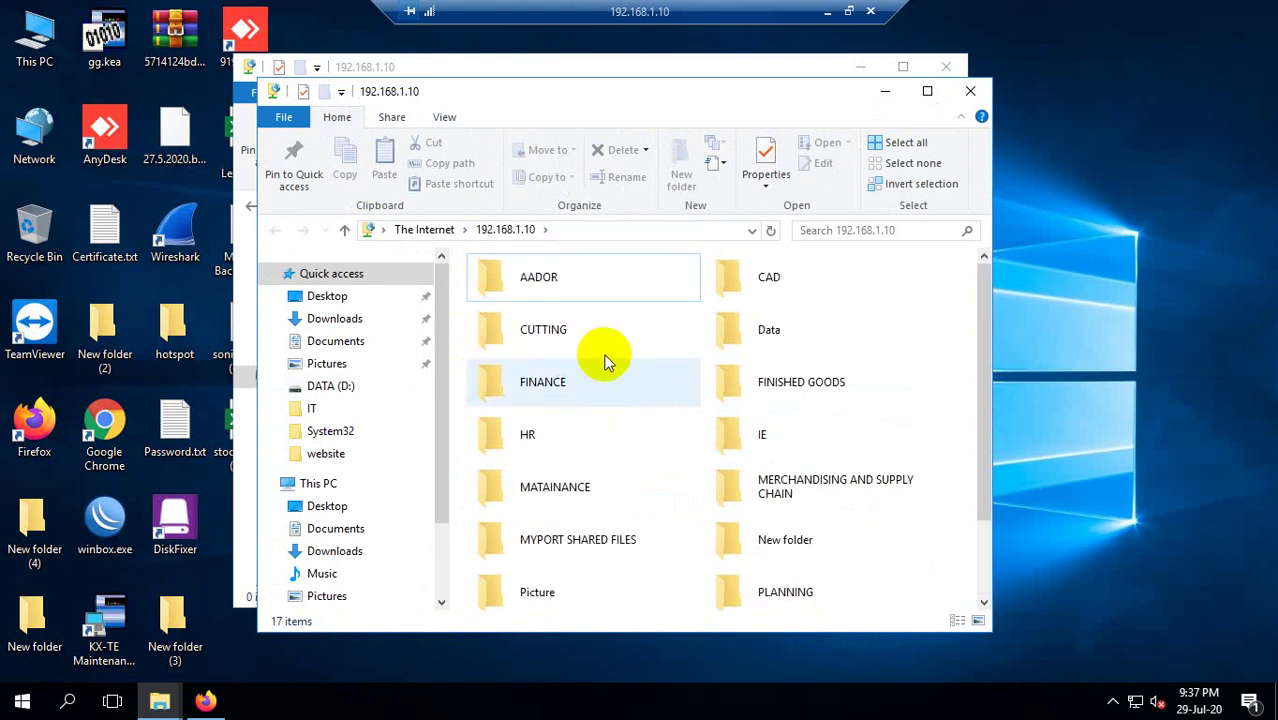
scroll(606, 362, "down", 2)
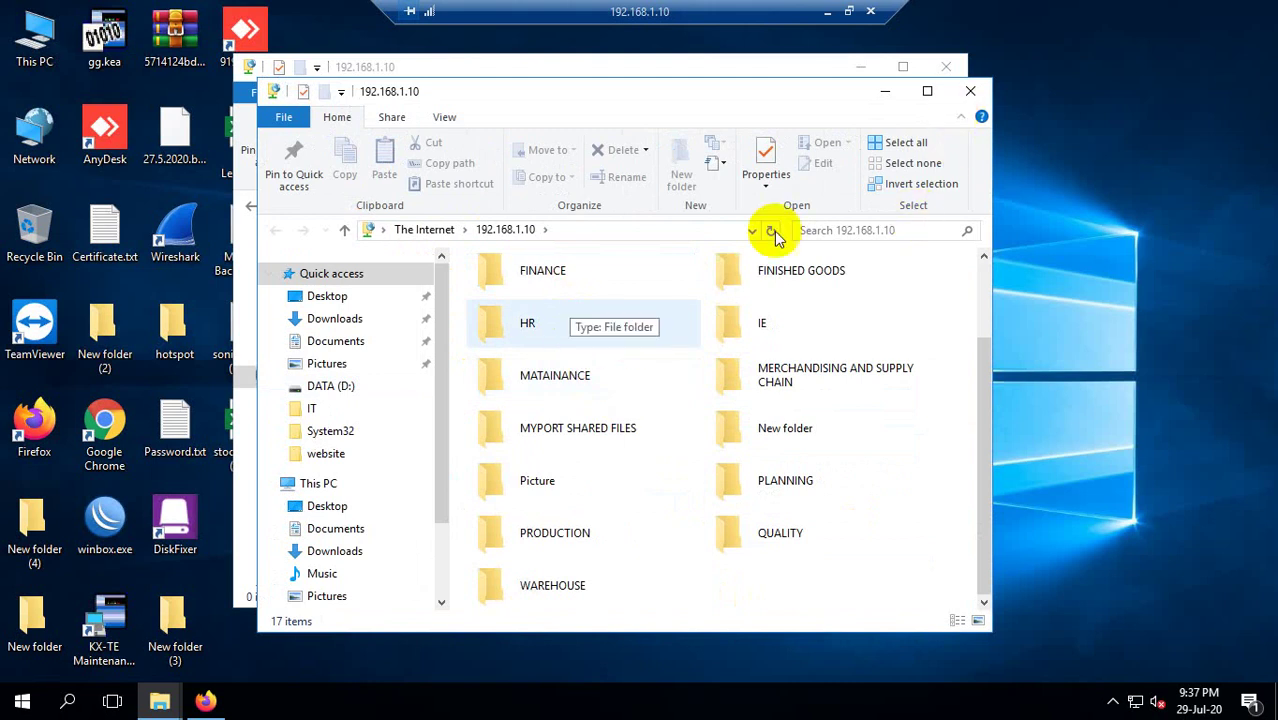
scroll(643, 373, "up", 2)
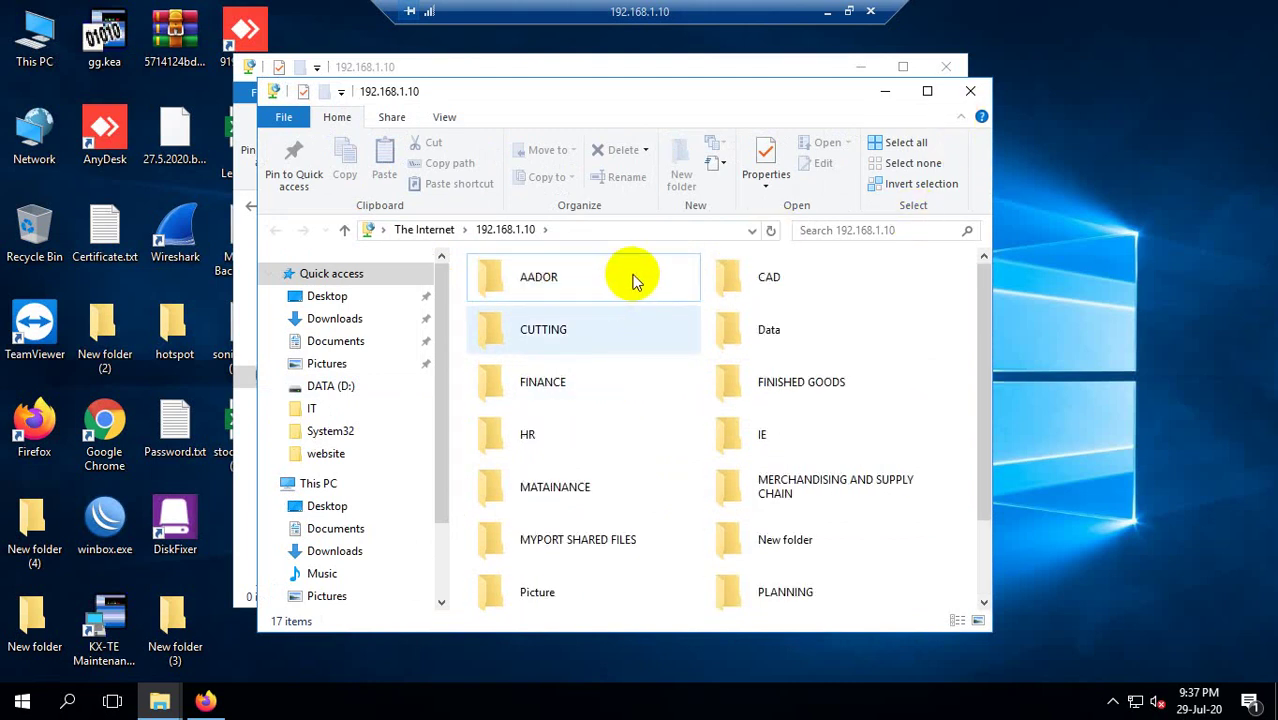
scroll(636, 330, "down", 2)
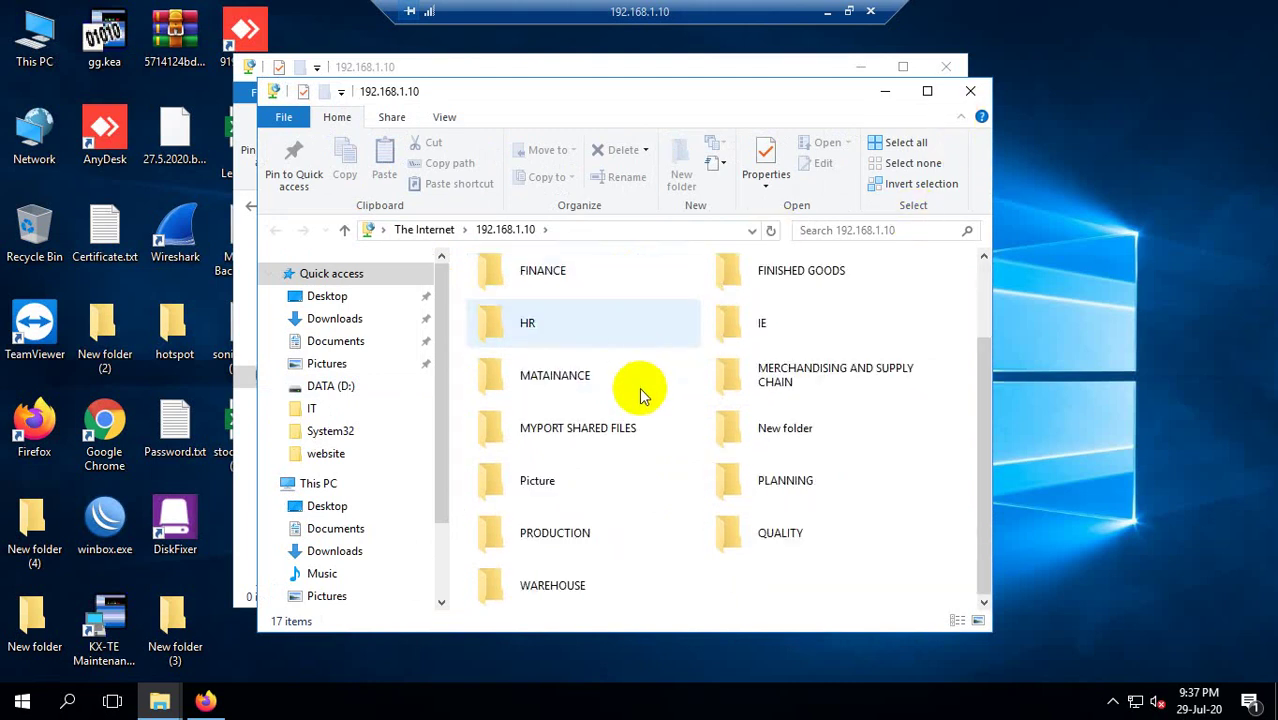
left_click(966, 94)
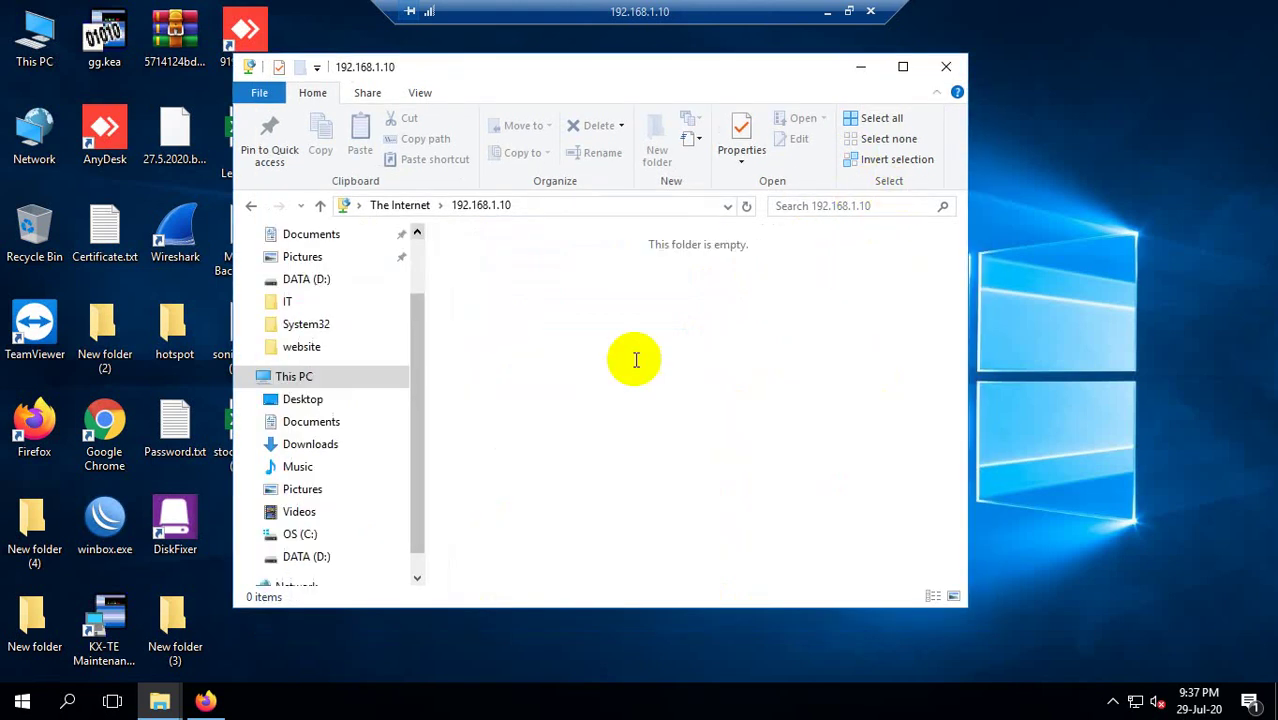
Refresh the desktop and switch to the Firefox window.
right_click(1075, 428)
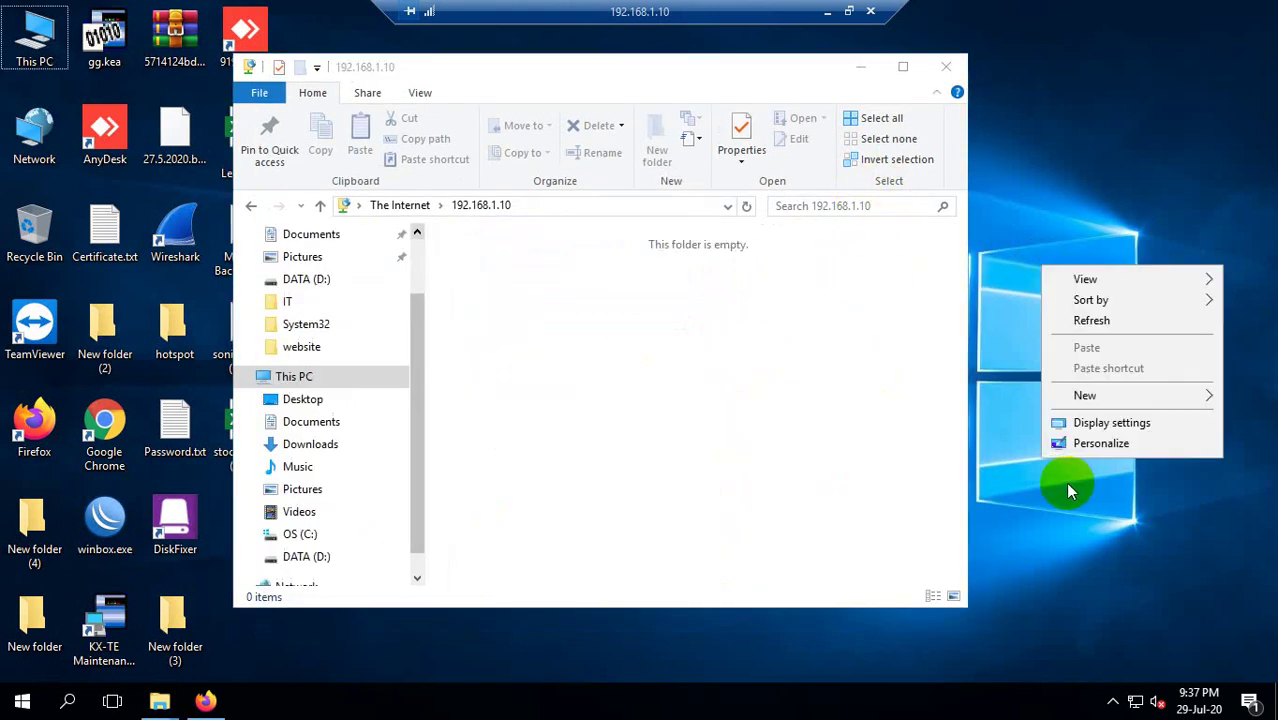
left_click(1107, 320)
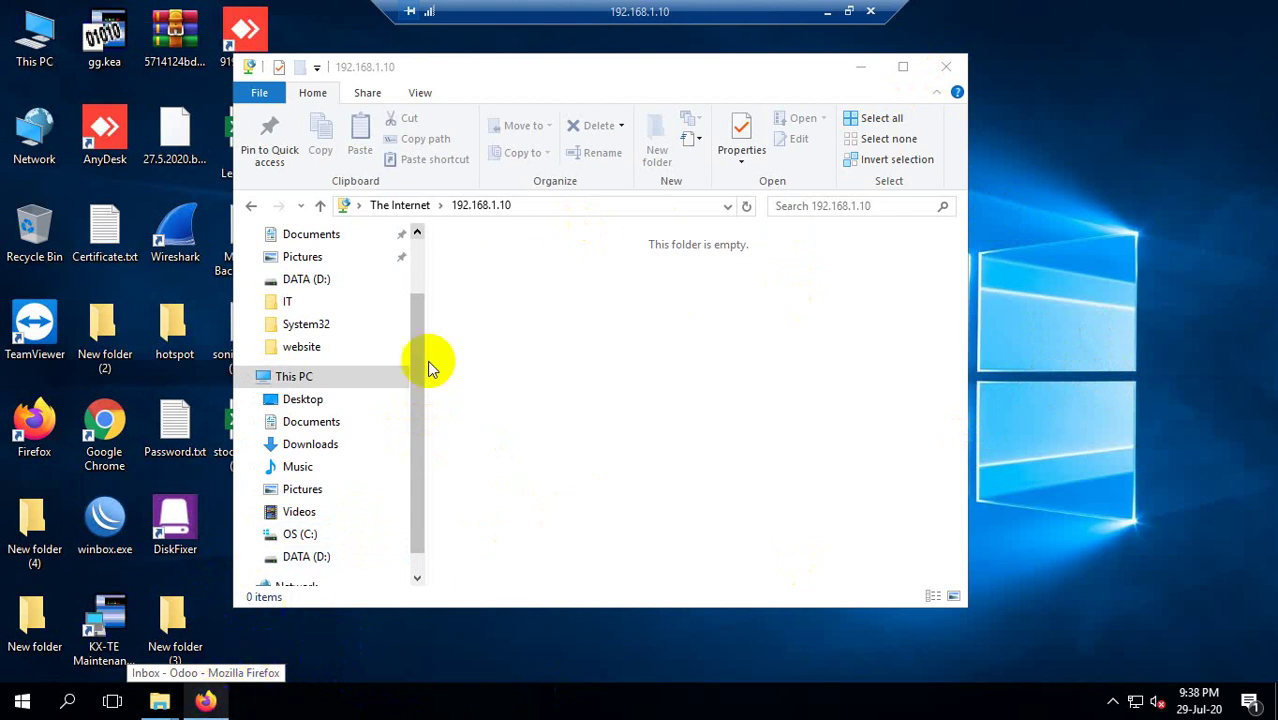
left_click(212, 703)
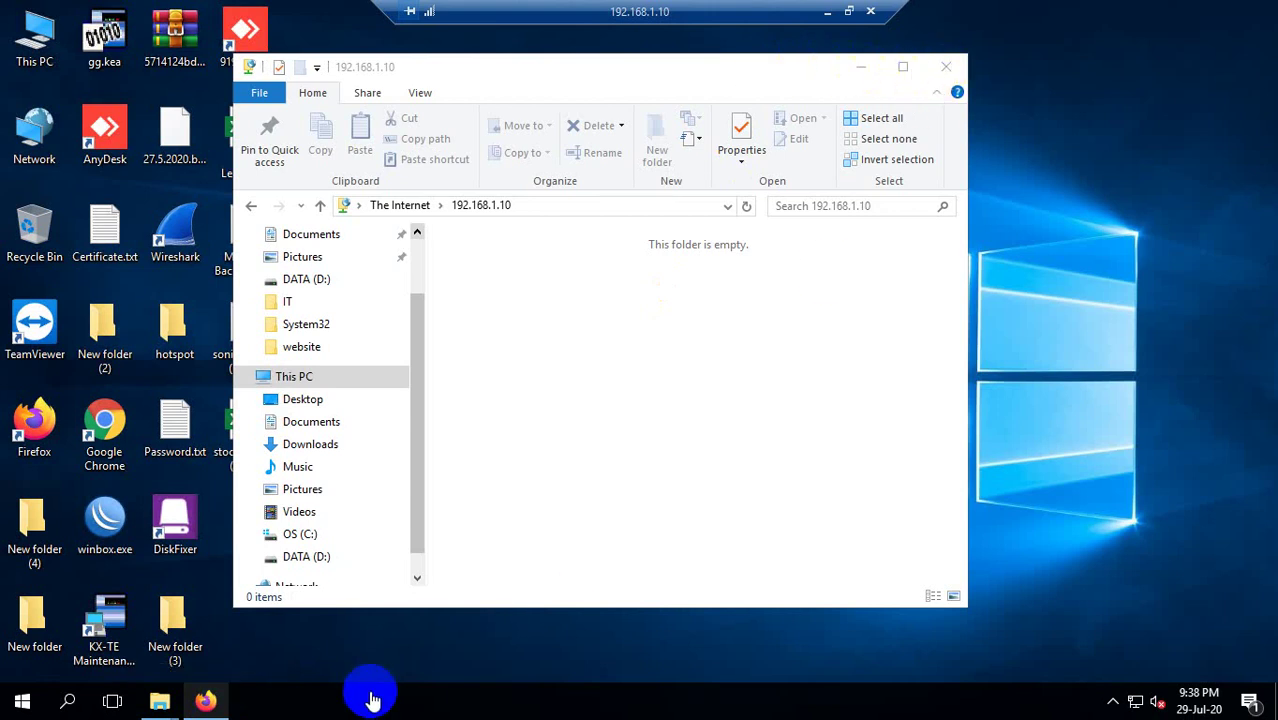
left_click(829, 11)
Refresh the desktop several times, then restore the remote session showing Firefox's Odoo Inbox.
right_click(843, 115)
left_click(873, 171)
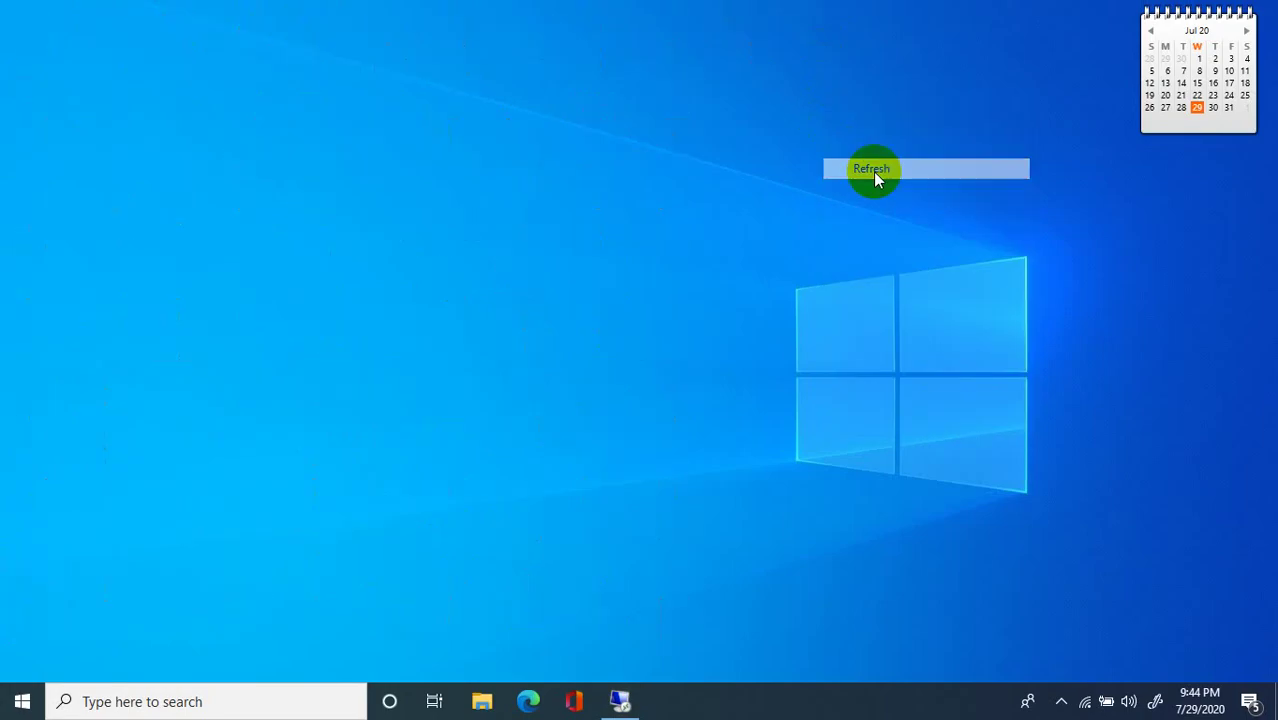
right_click(877, 135)
left_click(910, 188)
right_click(893, 154)
left_click(907, 206)
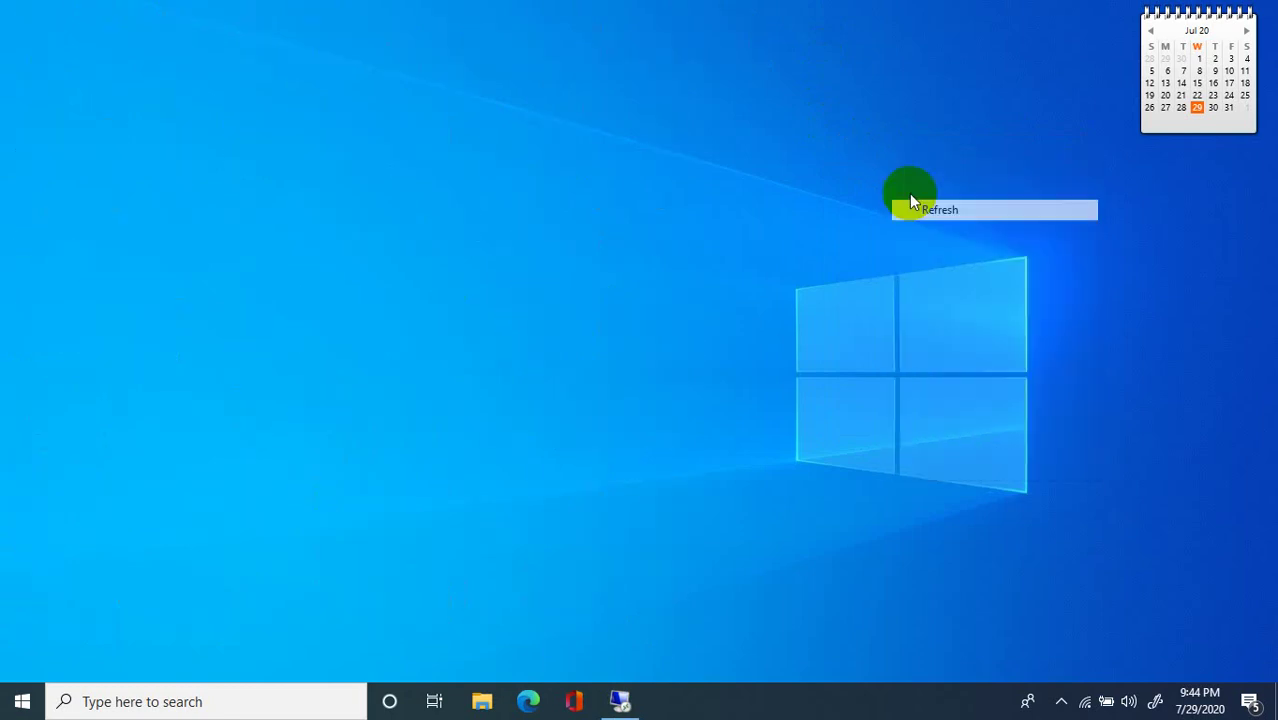
right_click(866, 147)
left_click(910, 198)
left_click(620, 701)
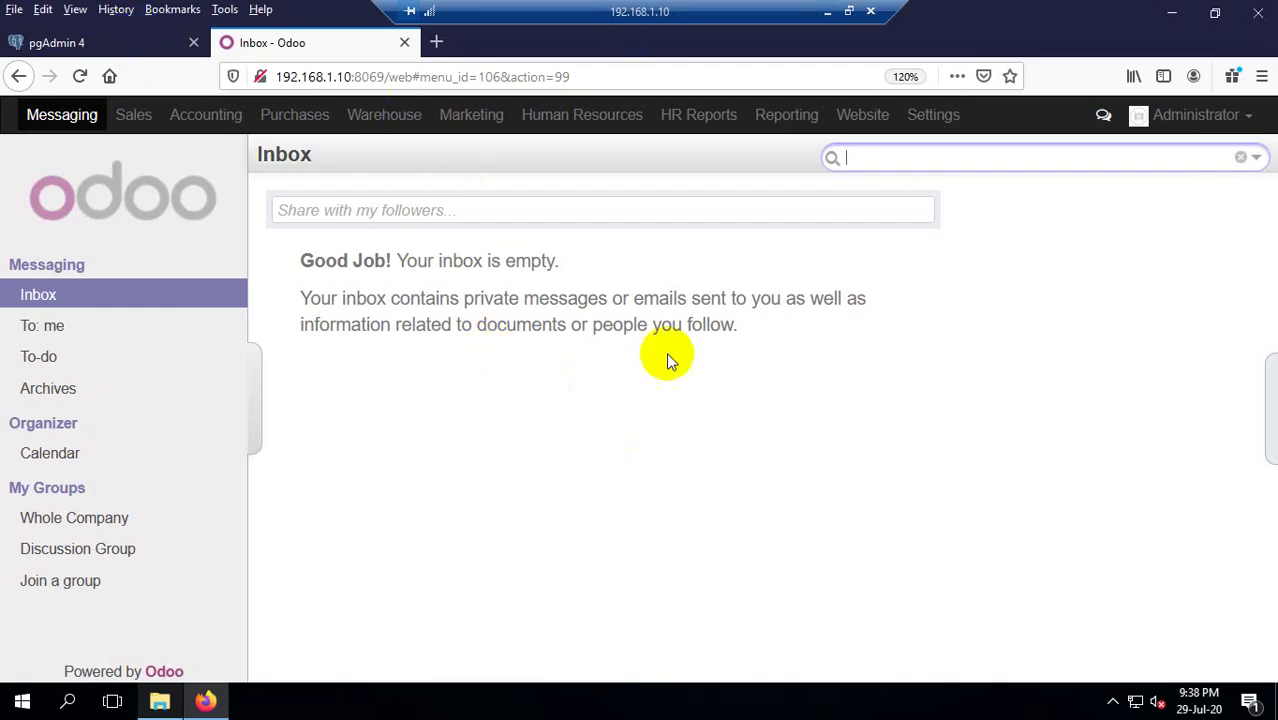
key("super+d")
left_click(122, 65)
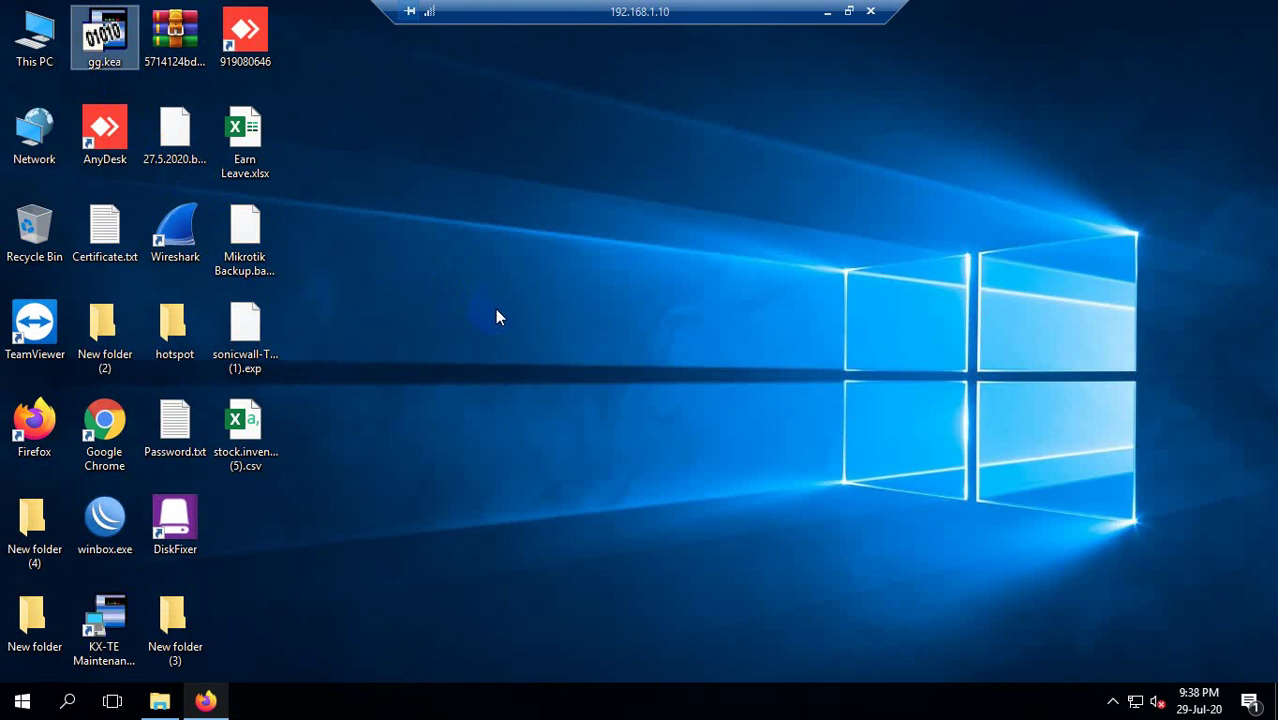
right_click(451, 266)
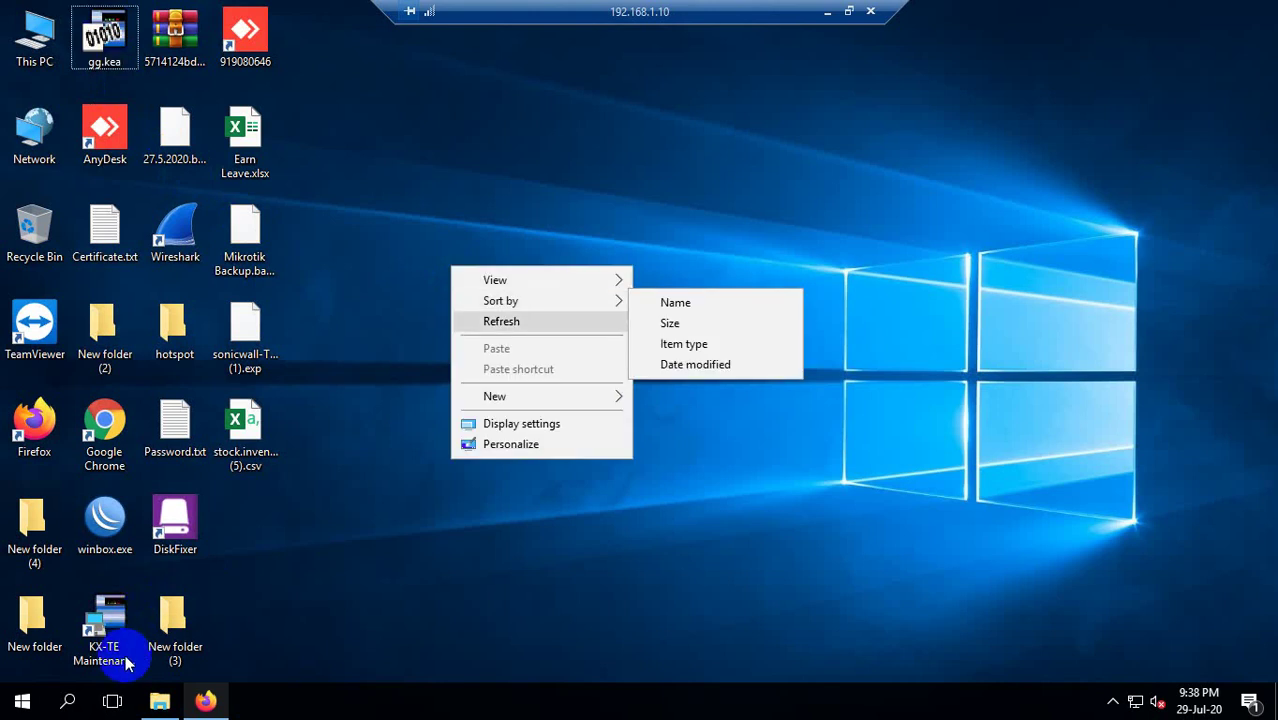
left_click(527, 321)
right_click(490, 228)
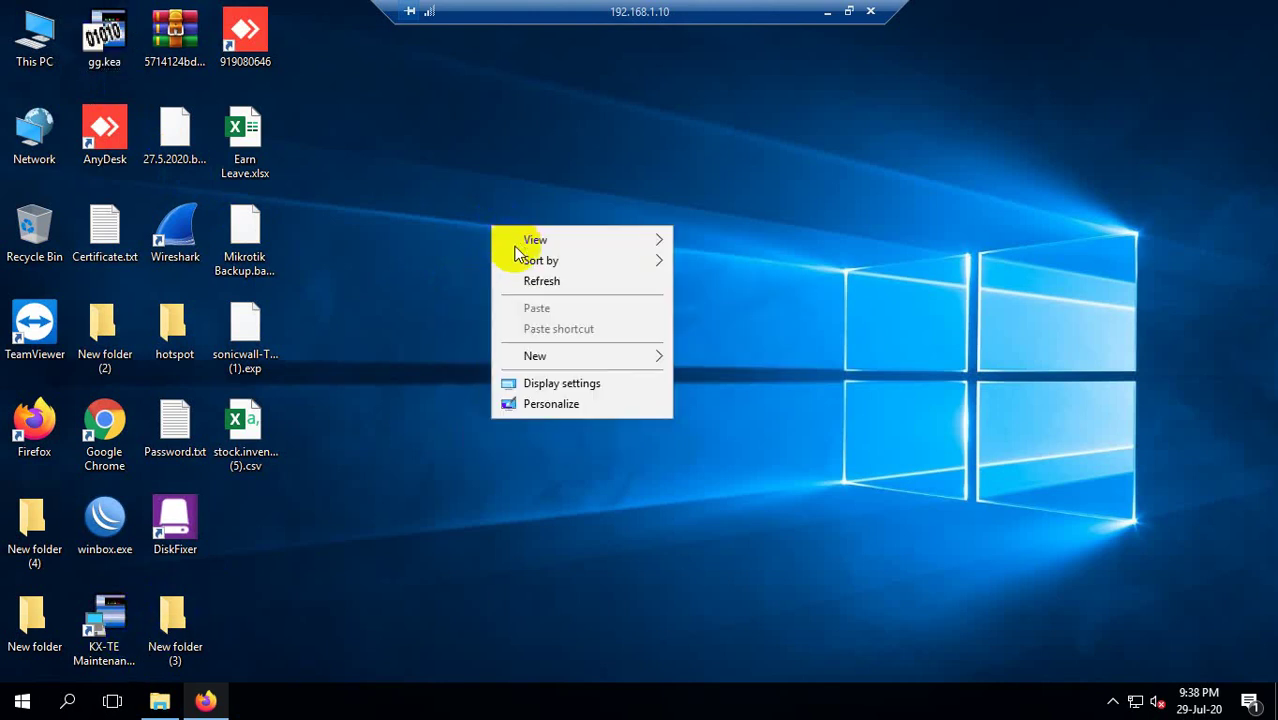
left_click(540, 279)
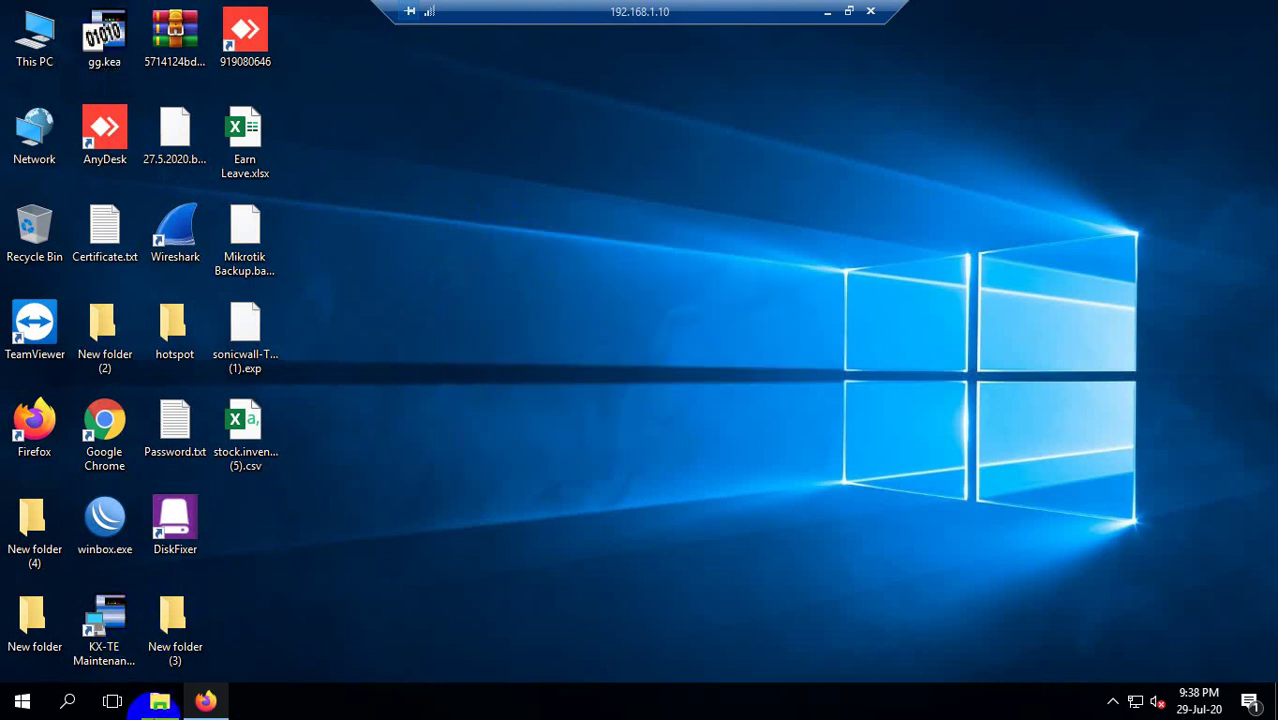
left_click(68, 701)
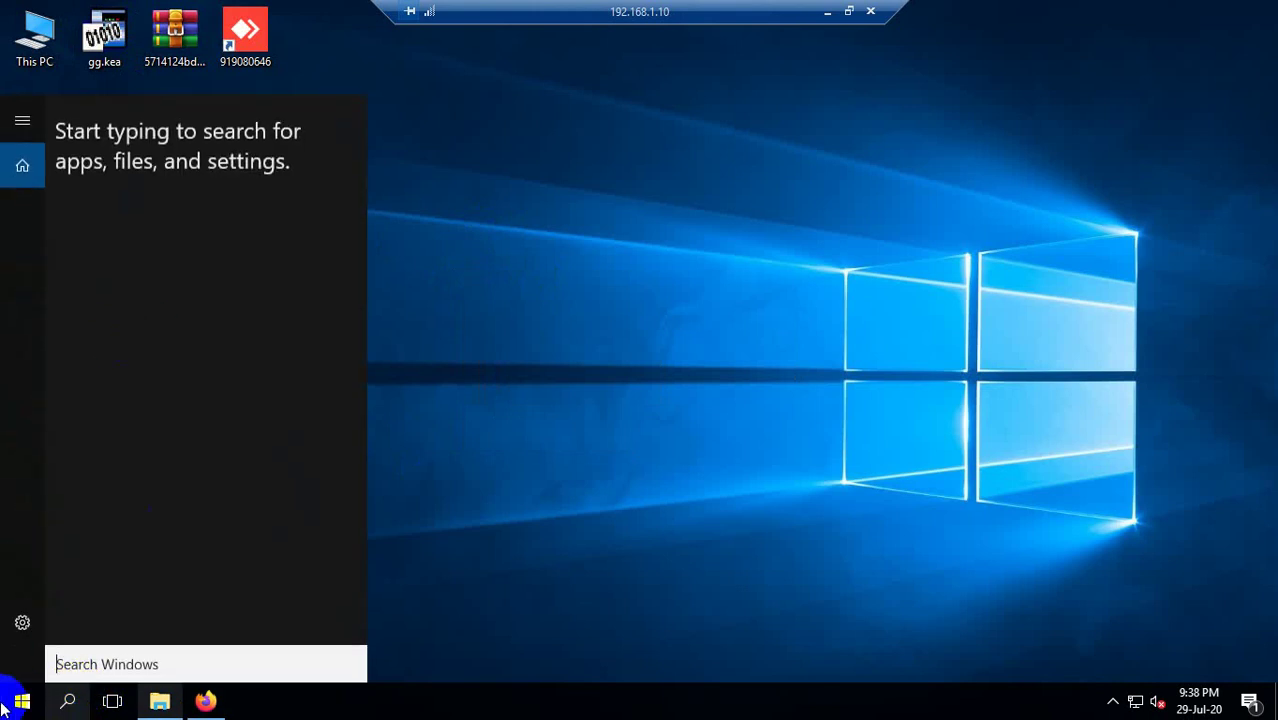
left_click(192, 700)
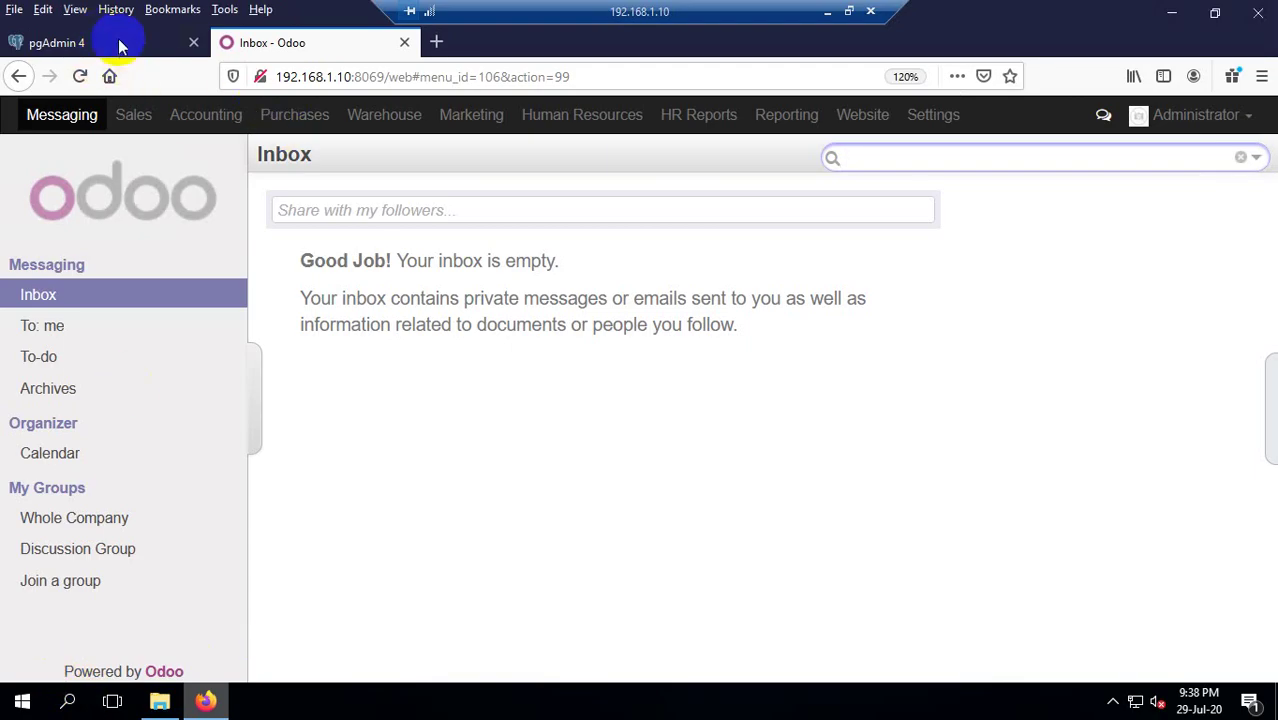
left_click(118, 42)
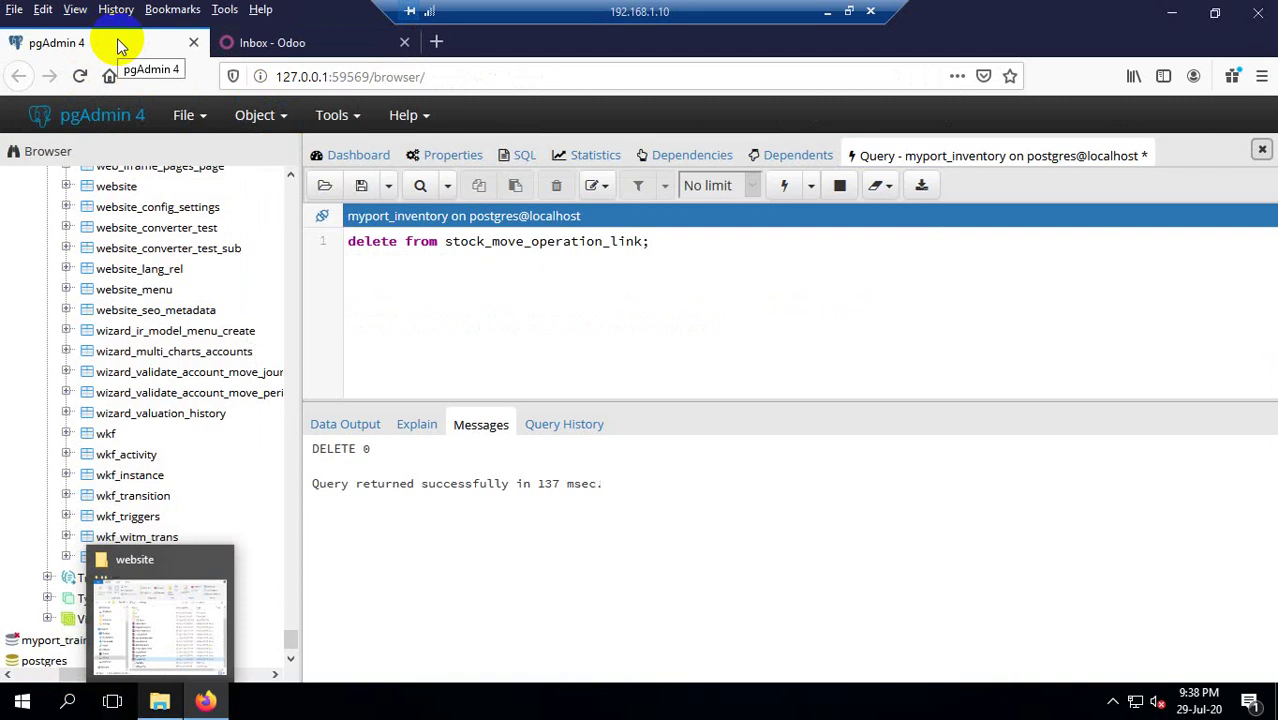
Open and close a new browser tab and check the network connections flyout.
double_click(298, 72)
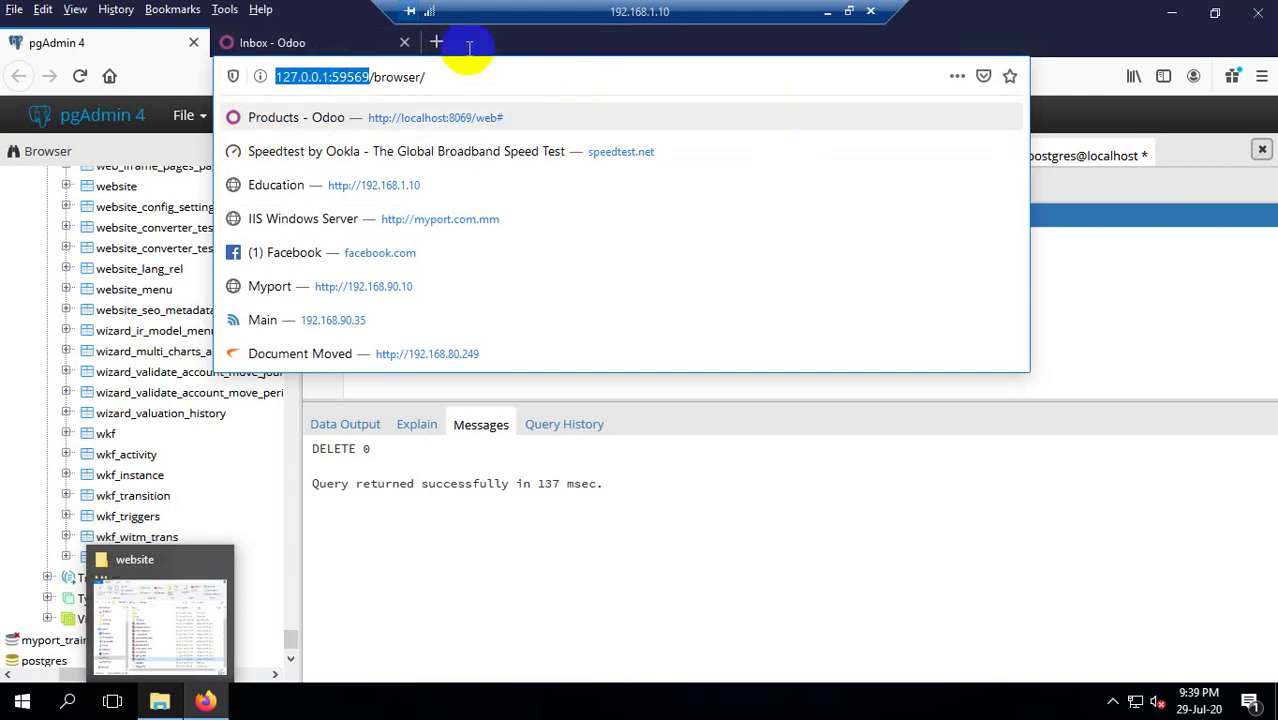
left_click(436, 45)
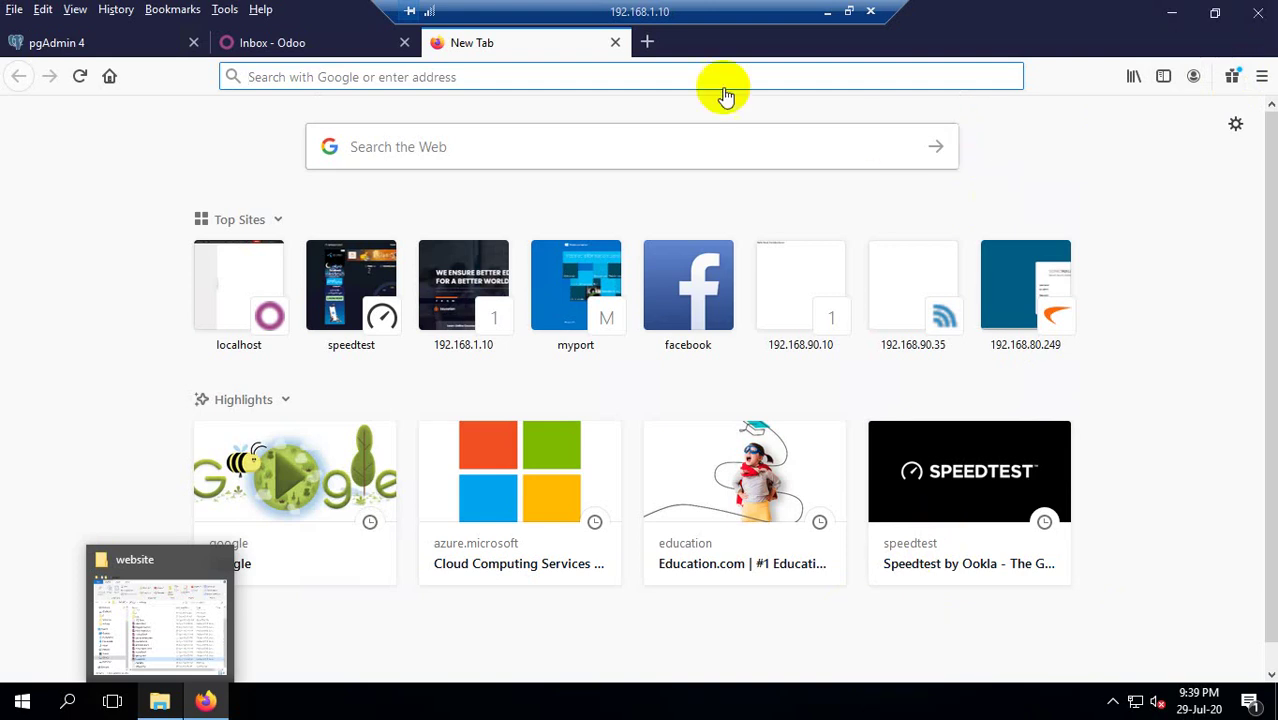
left_click(614, 45)
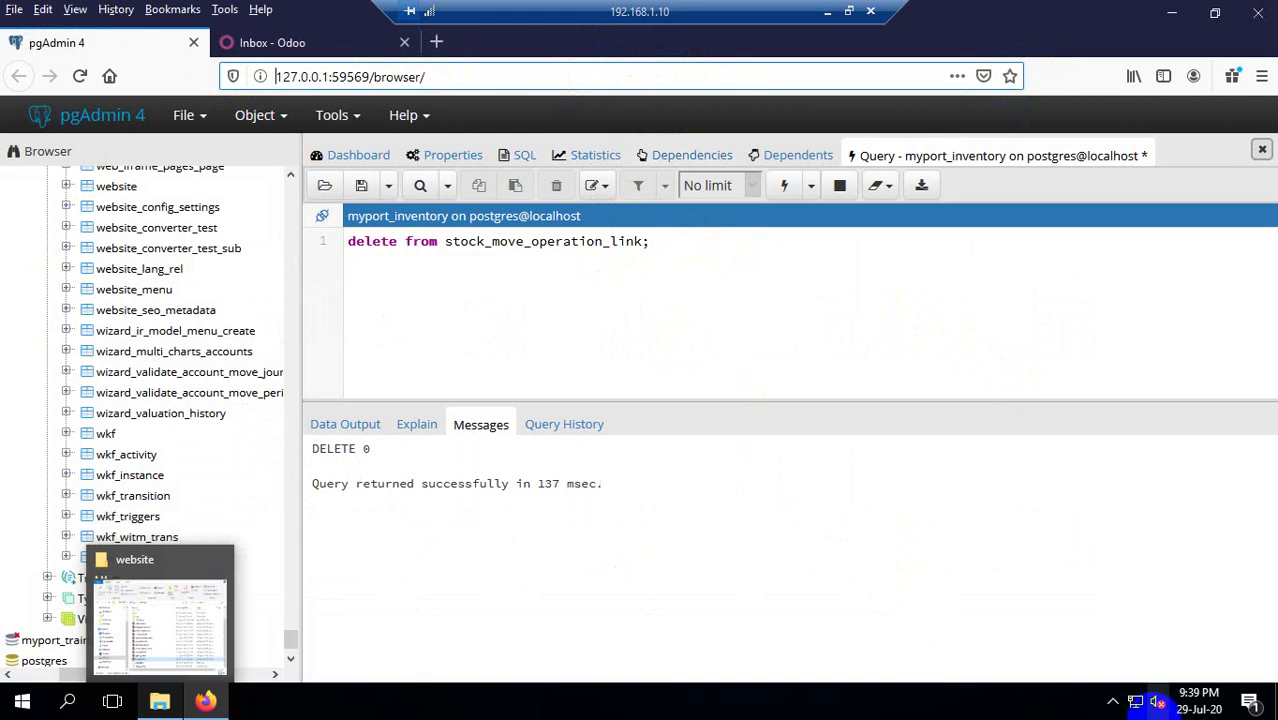
left_click(1137, 702)
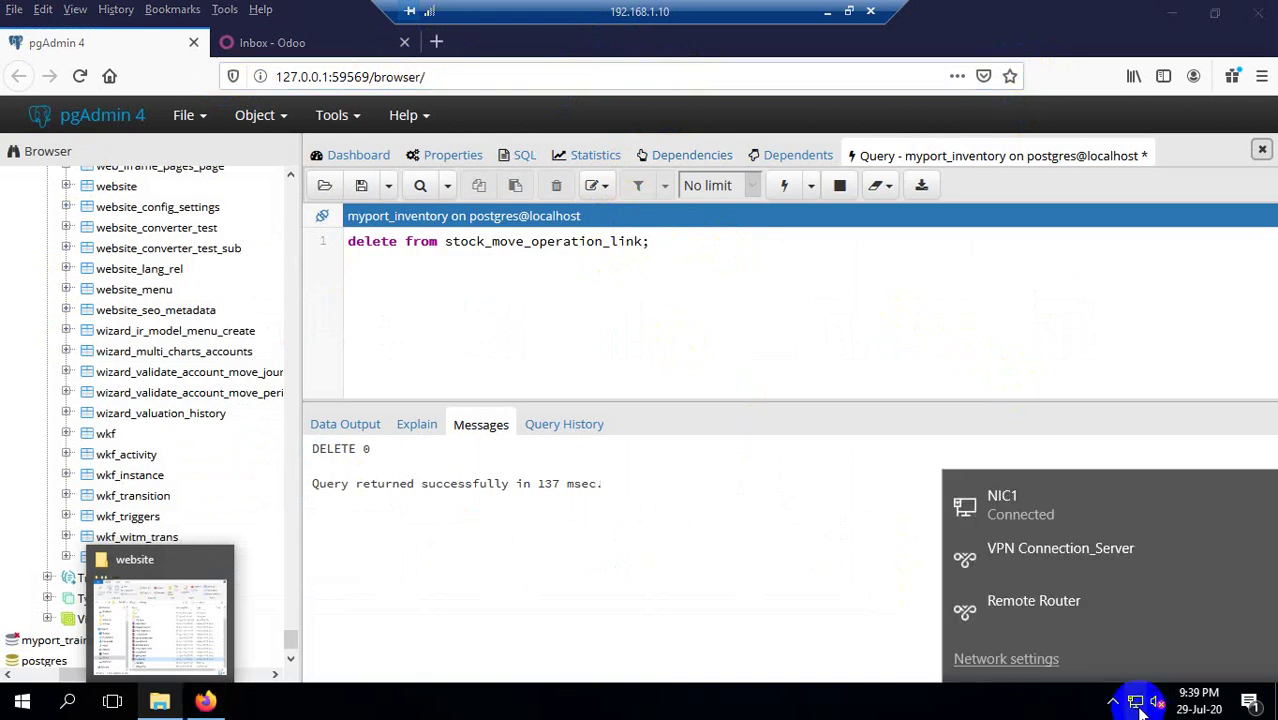
left_click(987, 712)
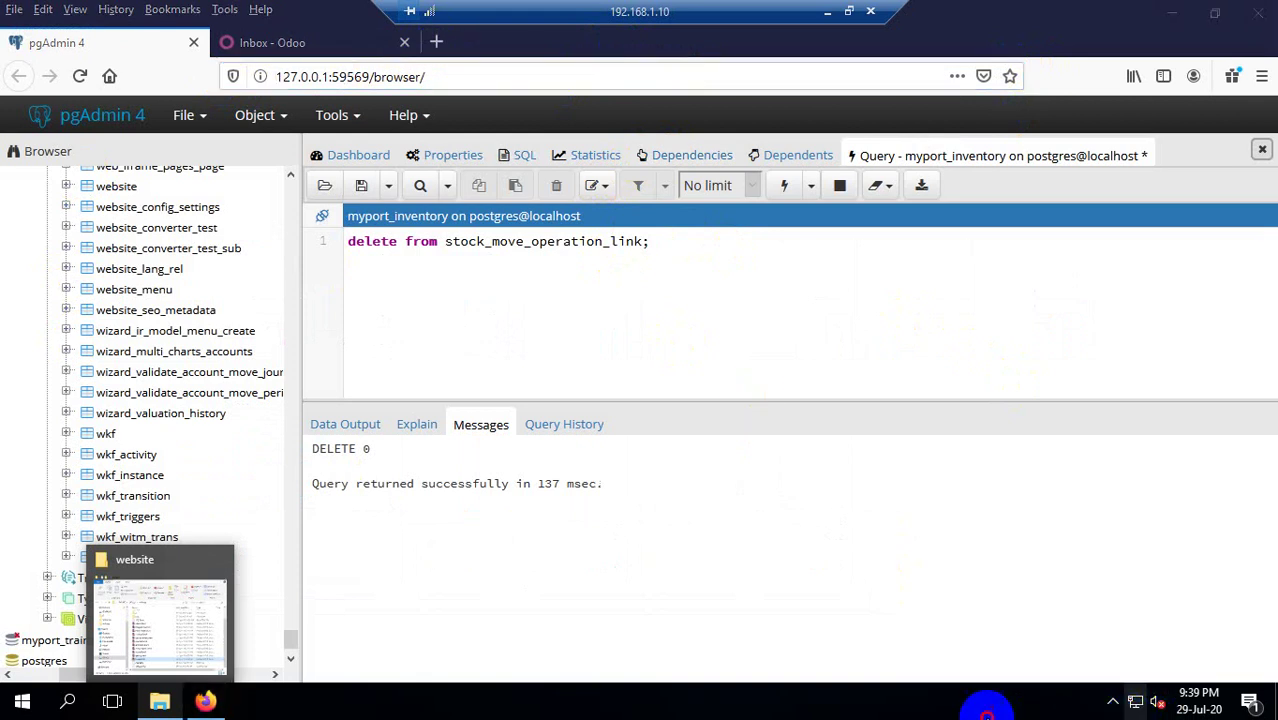
Minimize the browser to reveal the remote desktop and refresh it.
left_click(1180, 10)
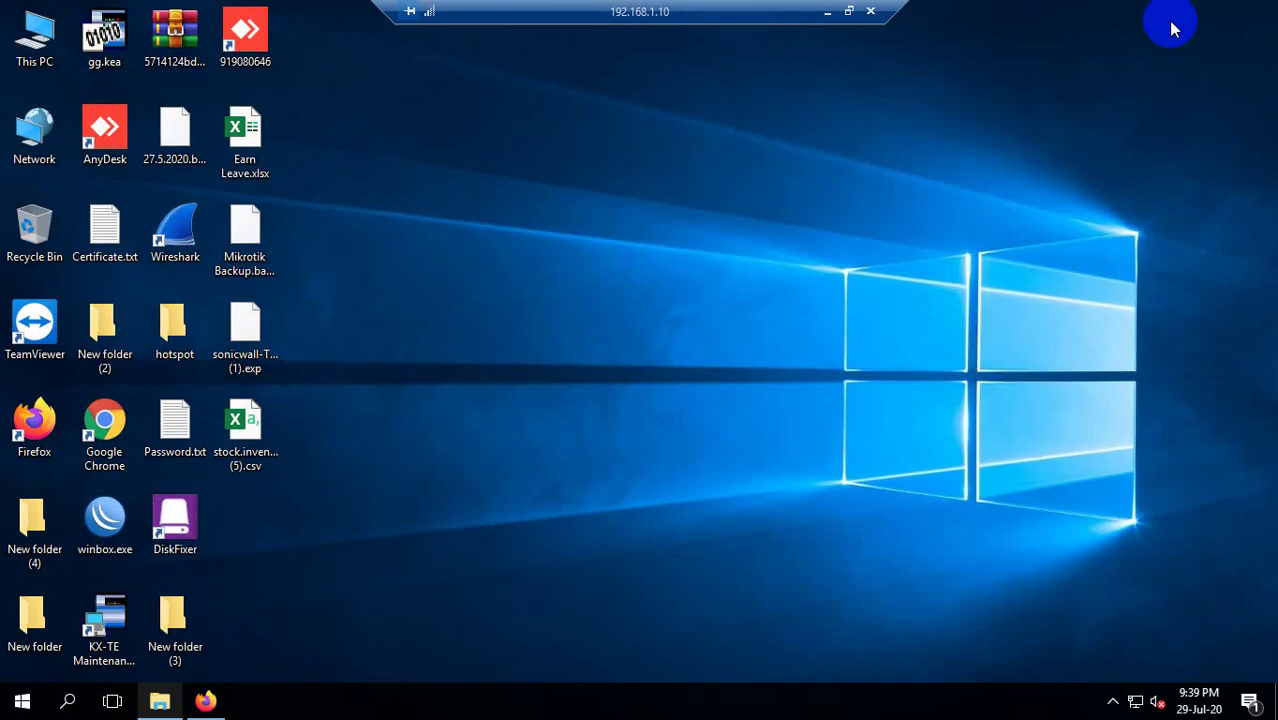
right_click(455, 130)
left_click(497, 187)
left_click(105, 515)
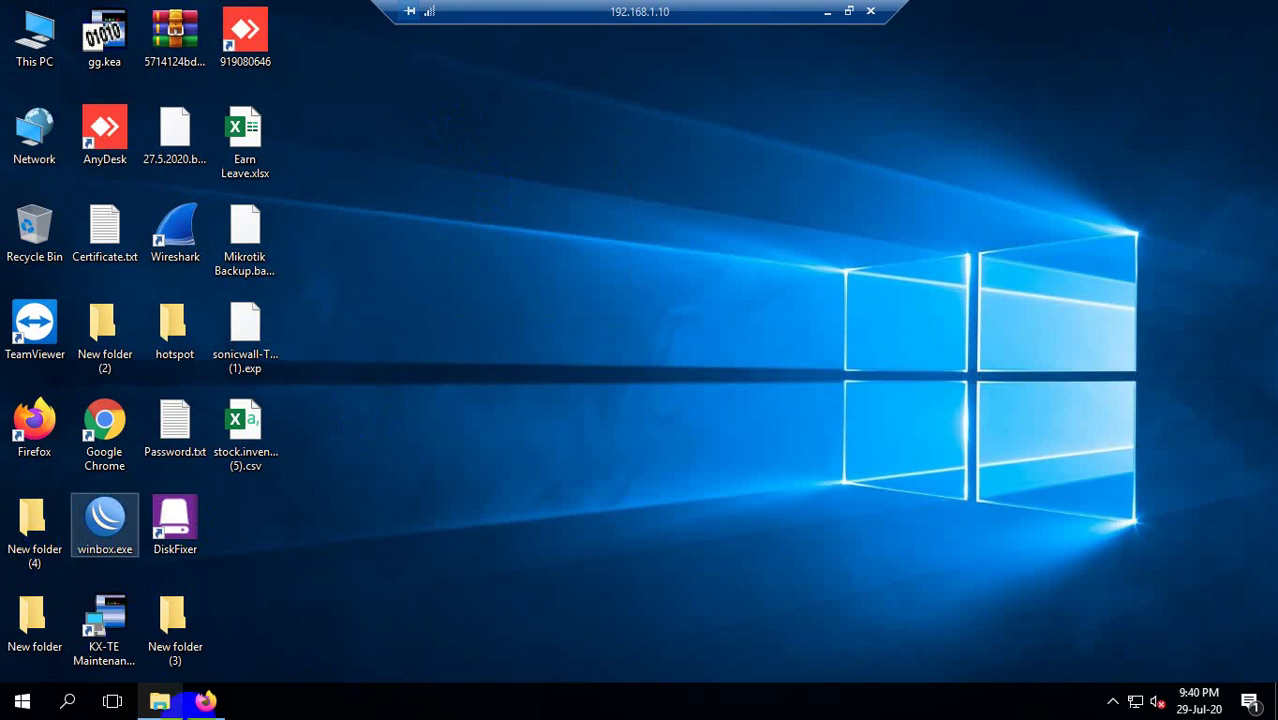
Bring the pgAdmin browser back and open then close a new tab.
left_click(205, 701)
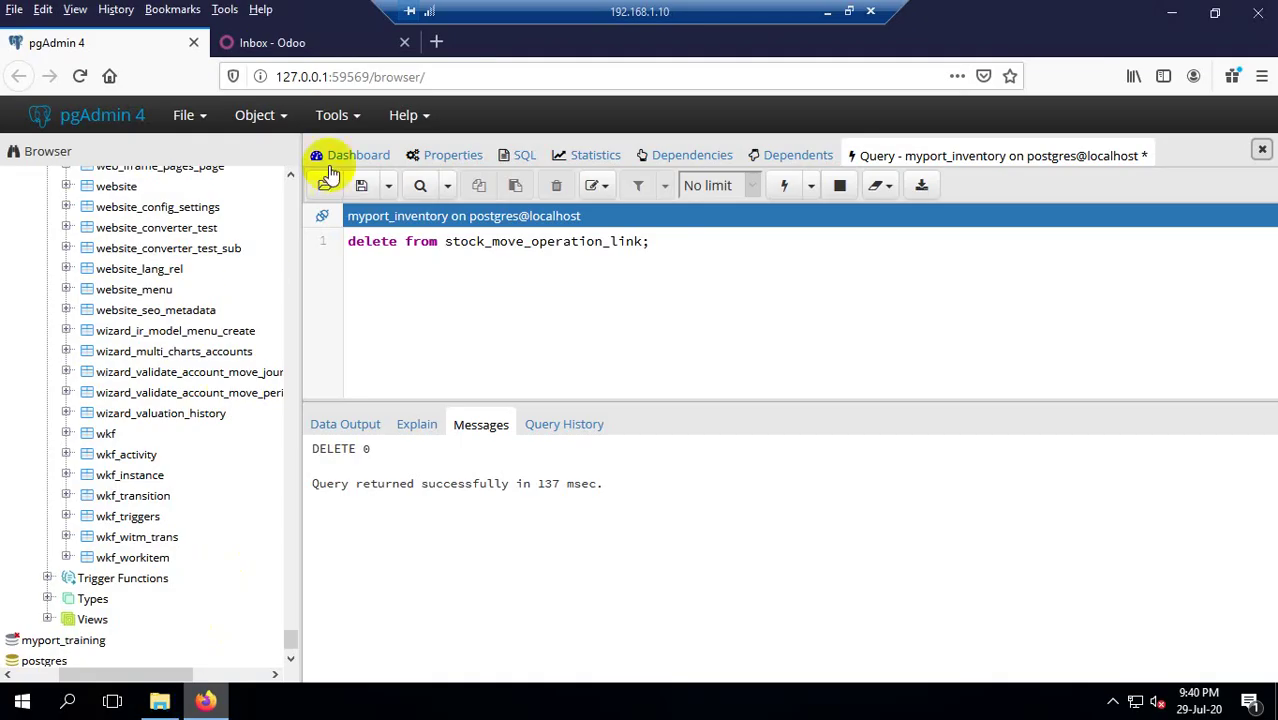
left_click(436, 42)
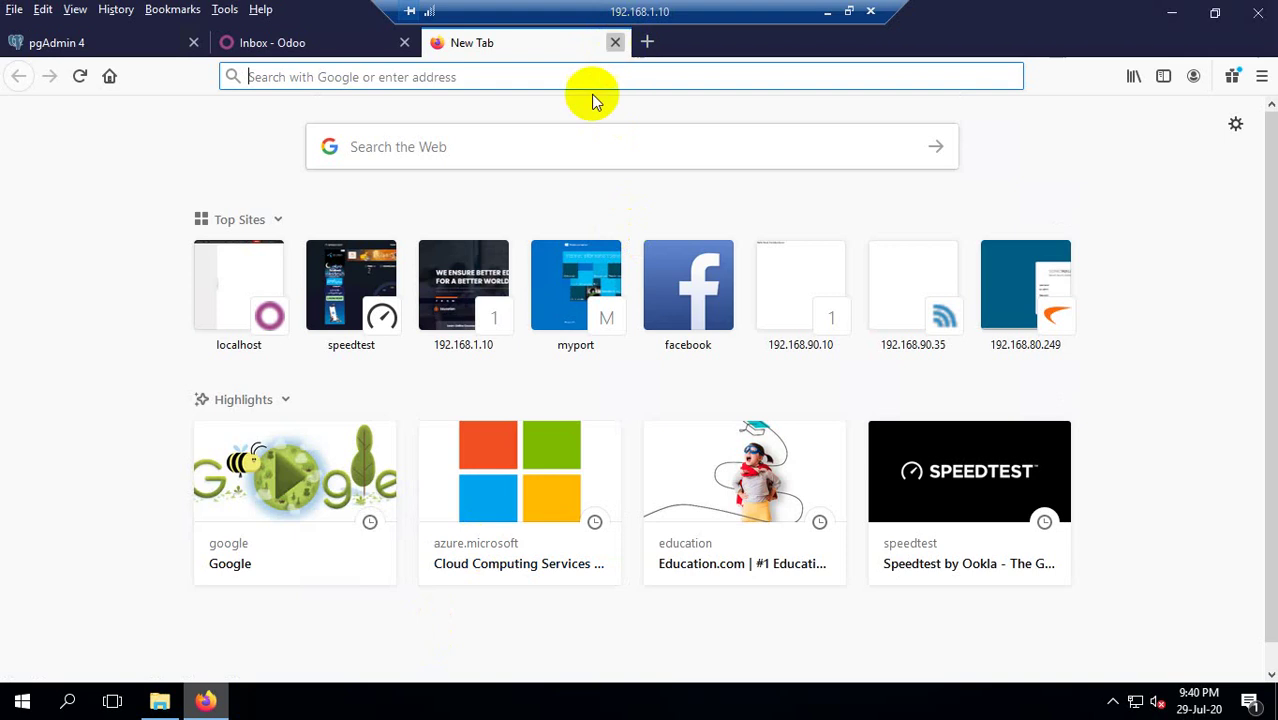
key("ctrl+w")
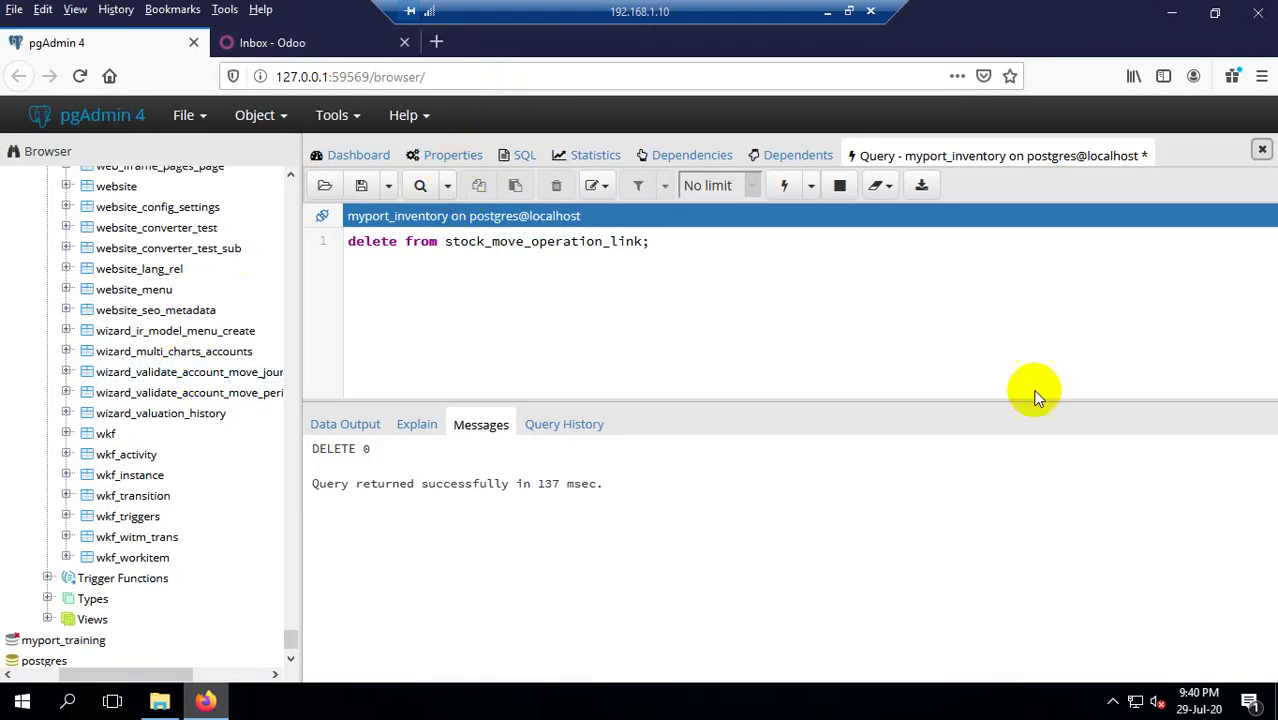
Minimize the browser again and refresh the desktop three times.
left_click(1172, 12)
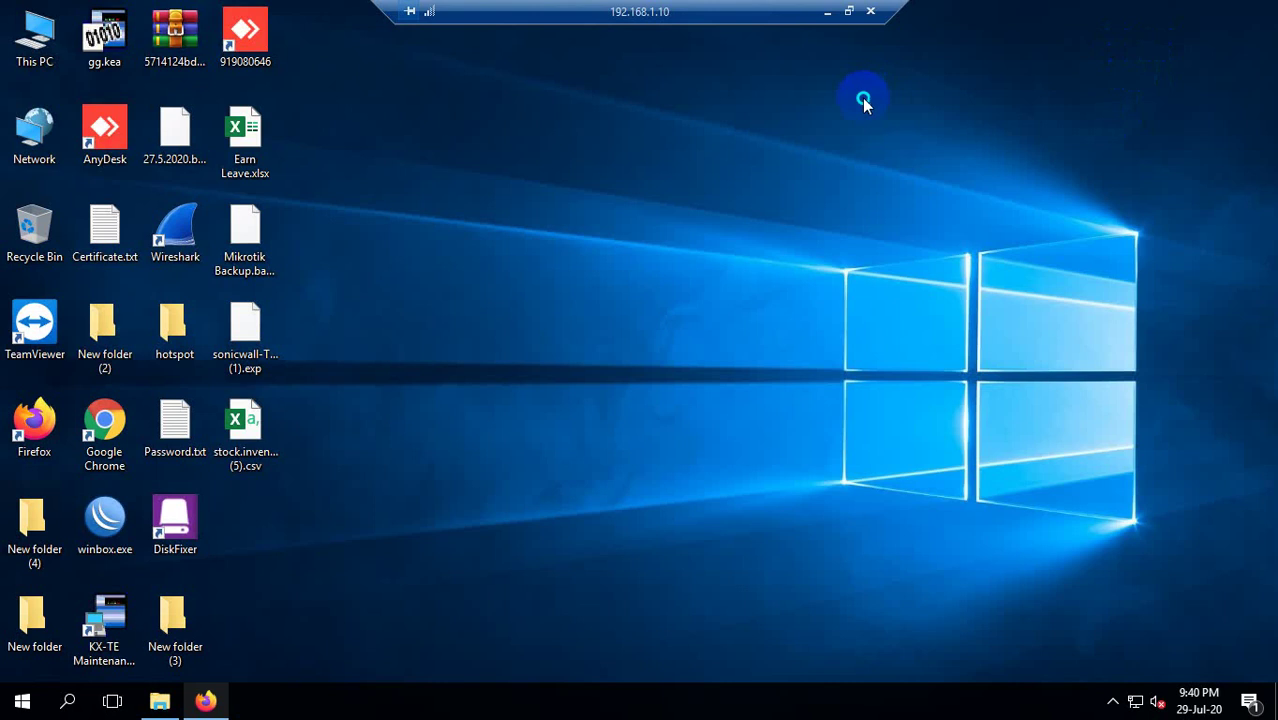
right_click(923, 155)
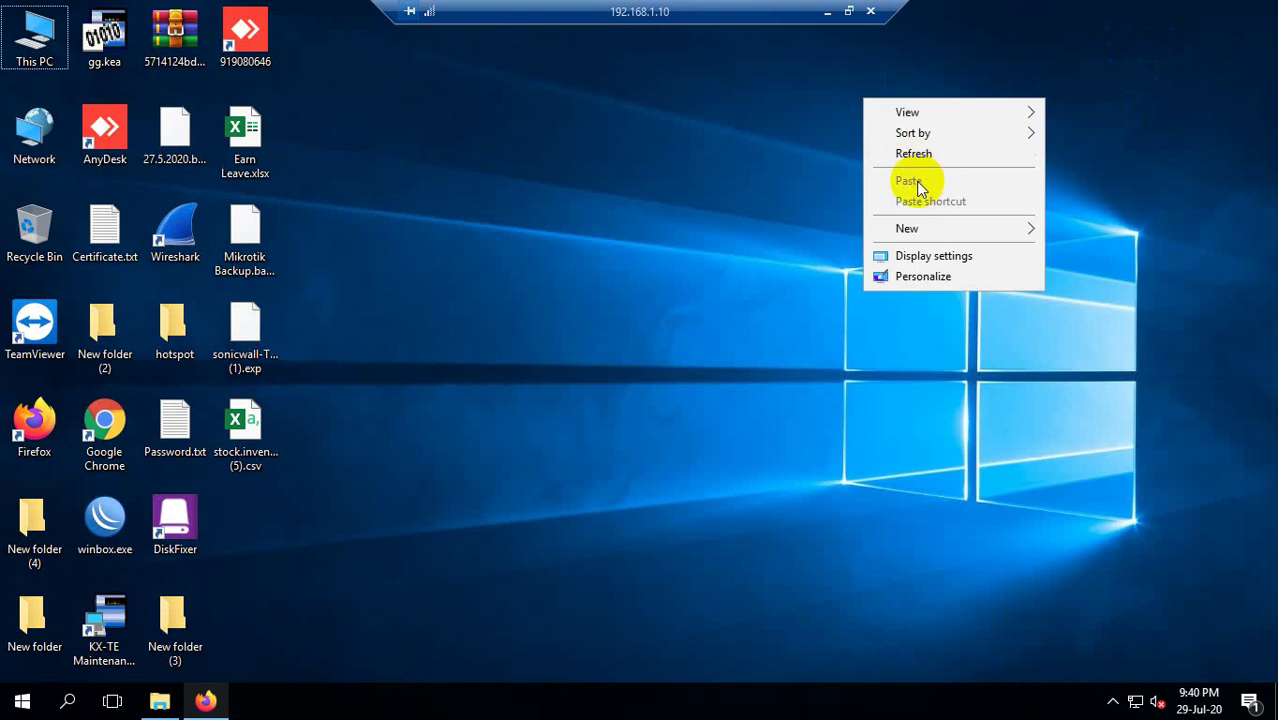
left_click(914, 155)
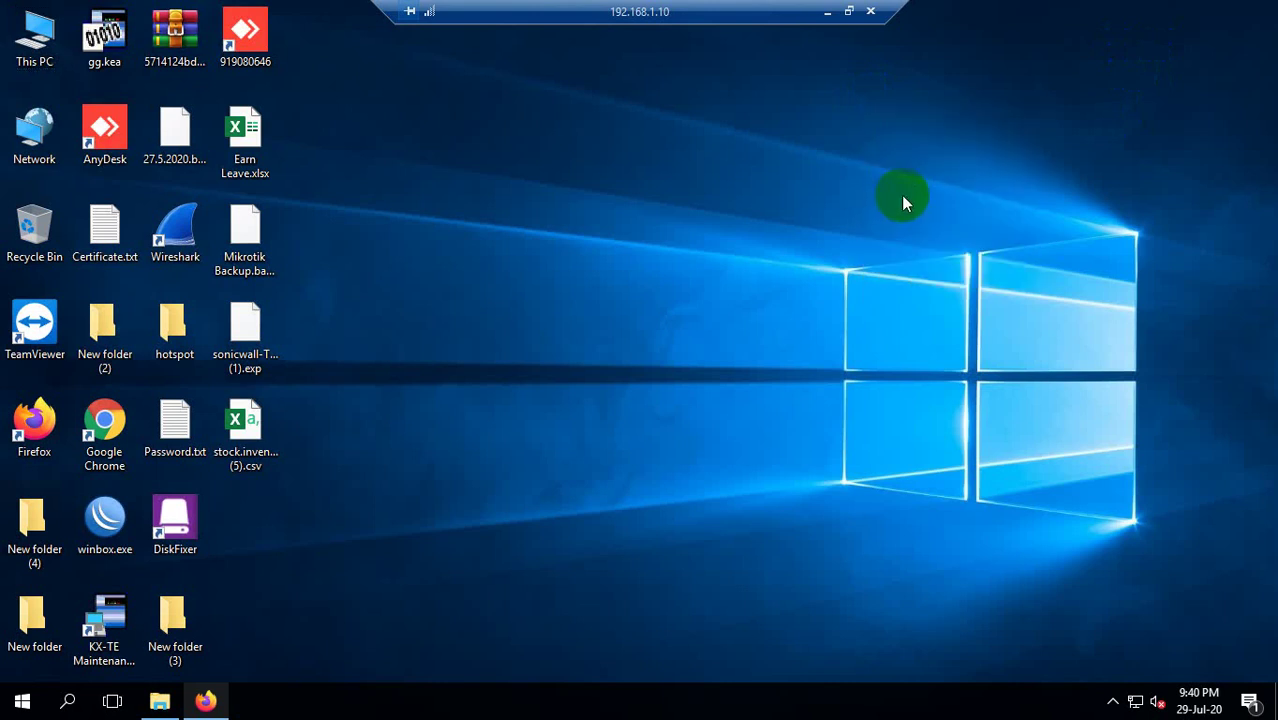
right_click(670, 218)
left_click(650, 183)
right_click(511, 62)
left_click(597, 116)
Open and dismiss the notifications panel, then refresh the desktop once more.
left_click(1249, 701)
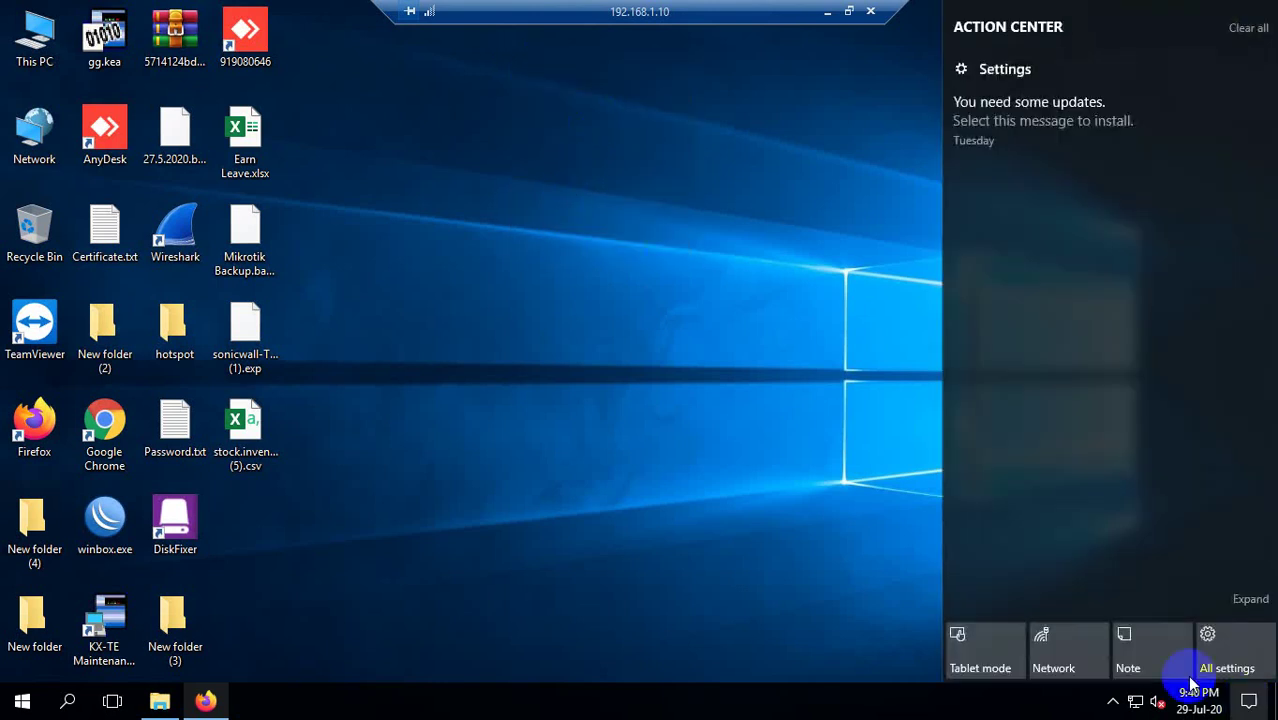
right_click(650, 362)
left_click(699, 385)
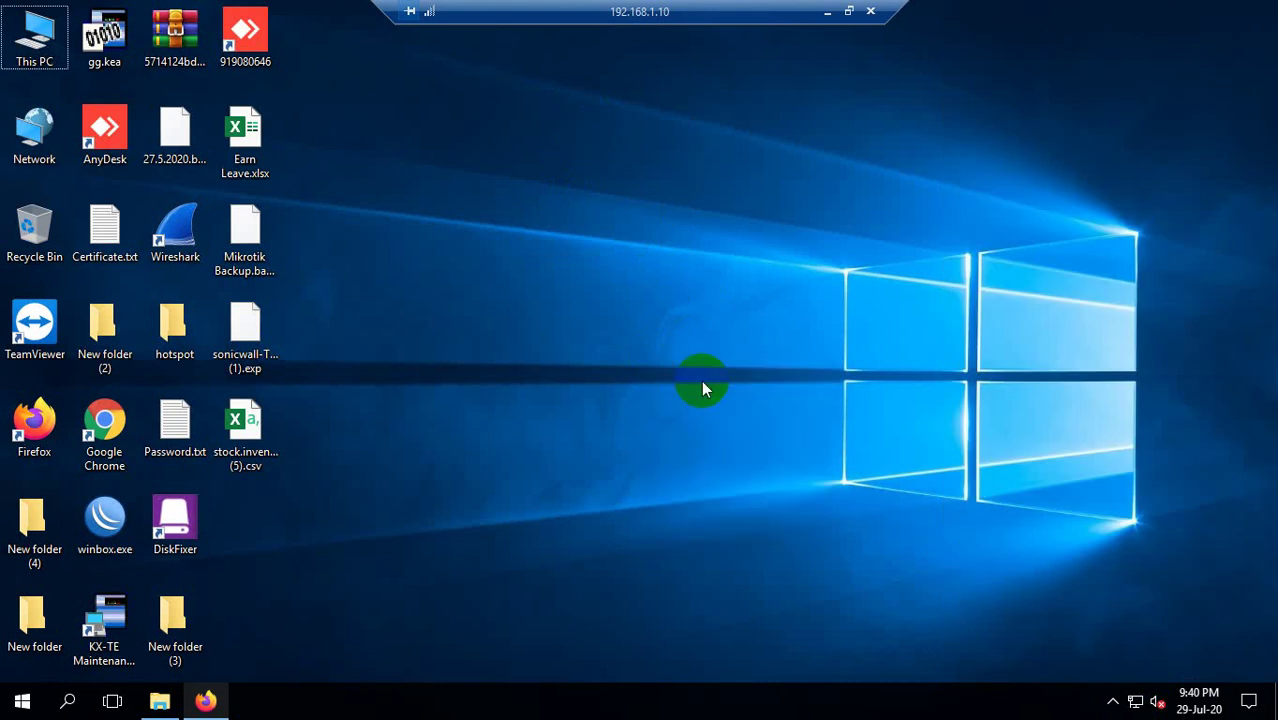
Launch local Firefox, load ftp://192.168.1.10 and accept the saved login.
left_click(826, 11)
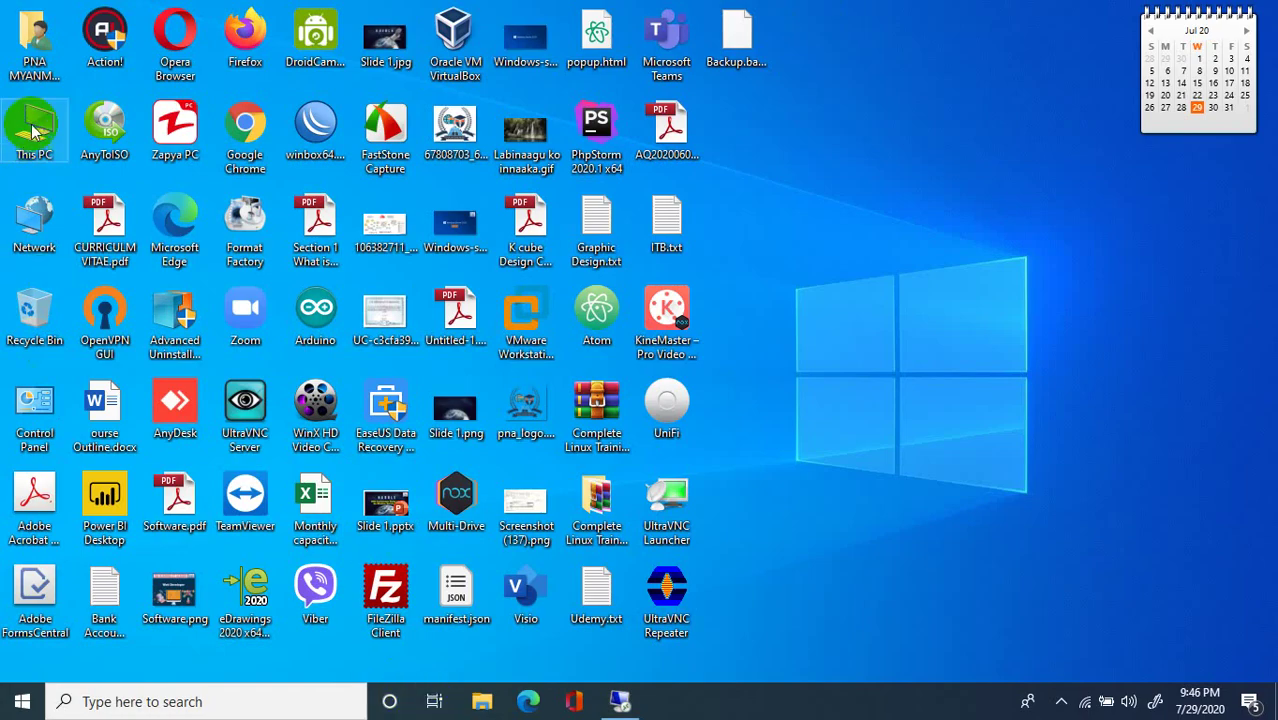
double_click(256, 29)
left_click(320, 77)
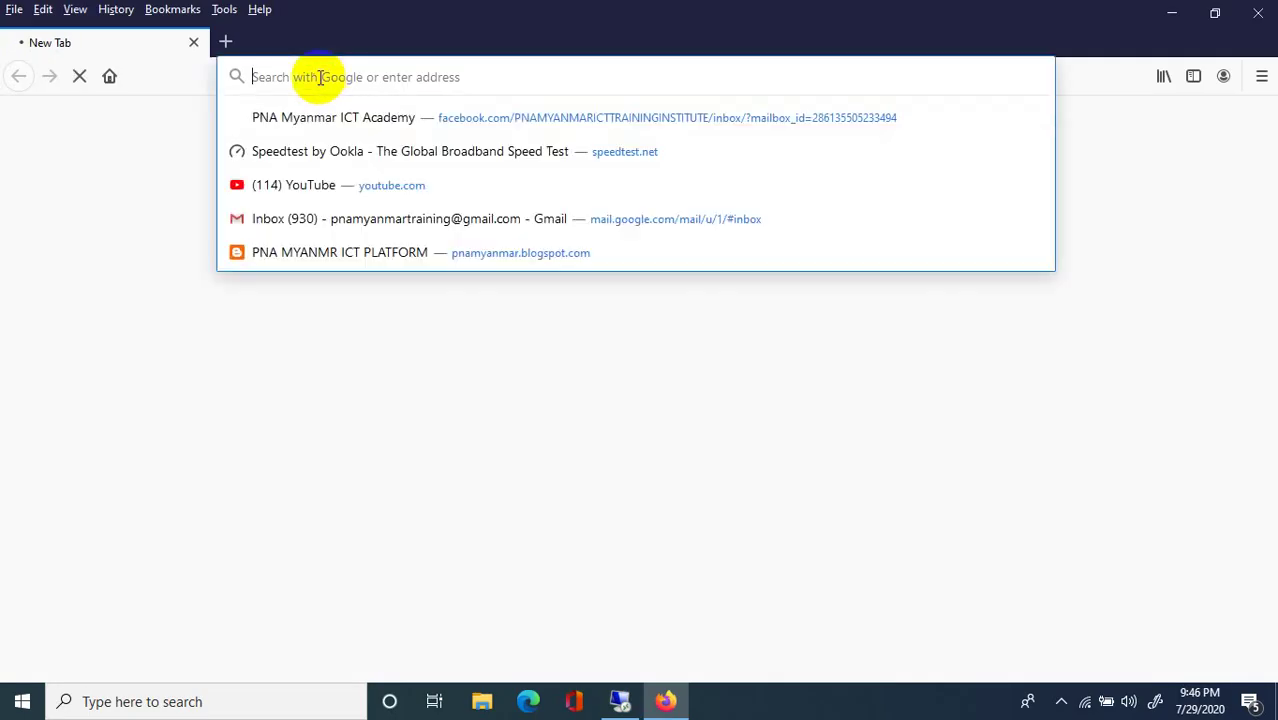
type("ftp")
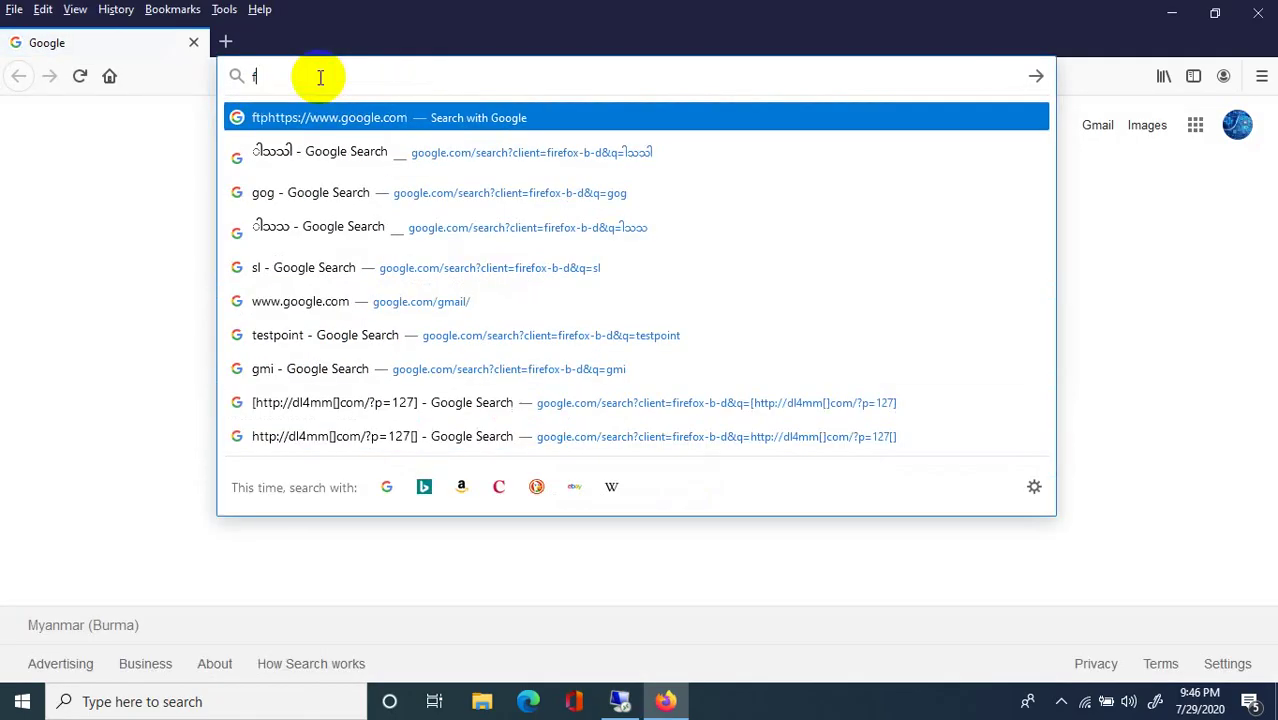
type("tp://")
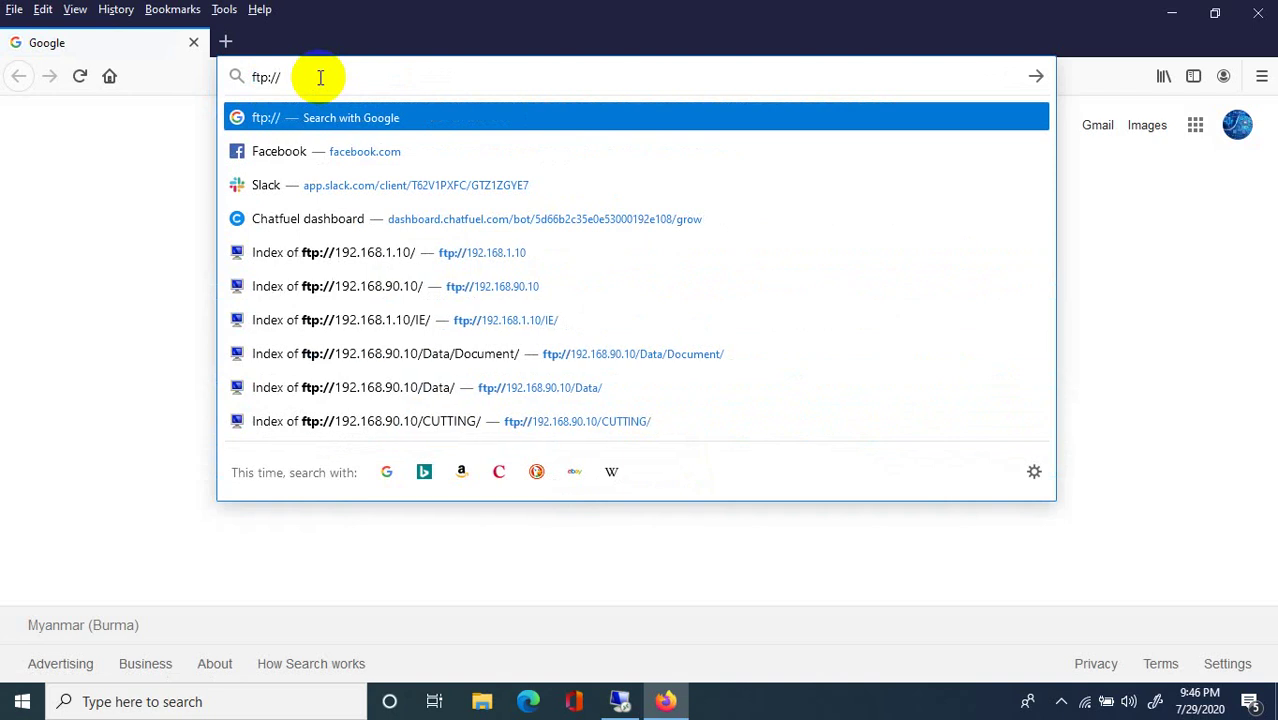
type("192.168.1.10")
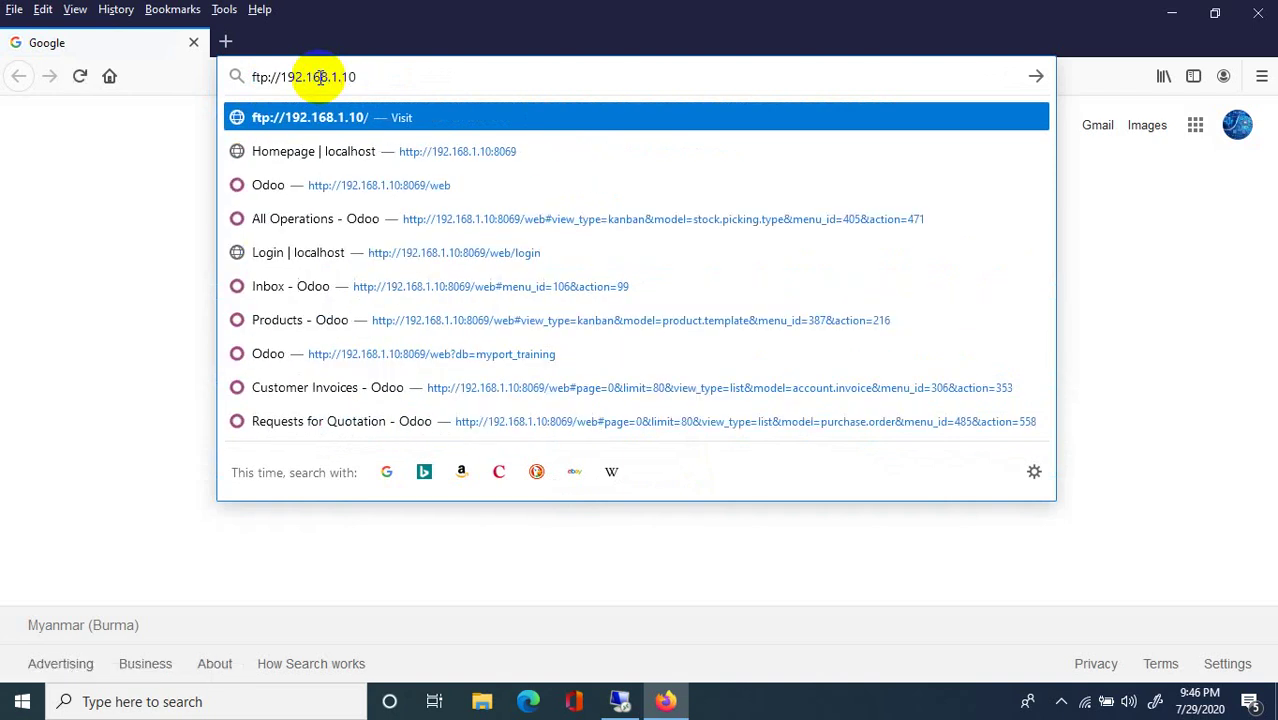
key("Return")
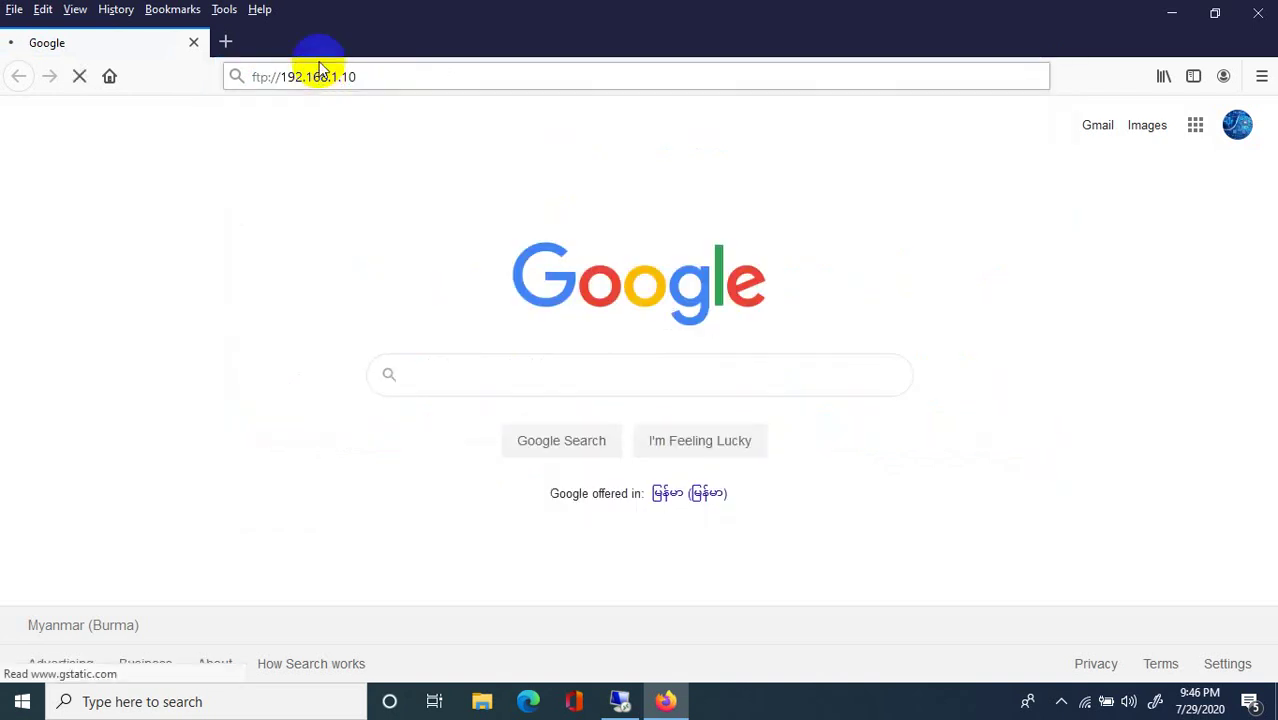
left_click(600, 395)
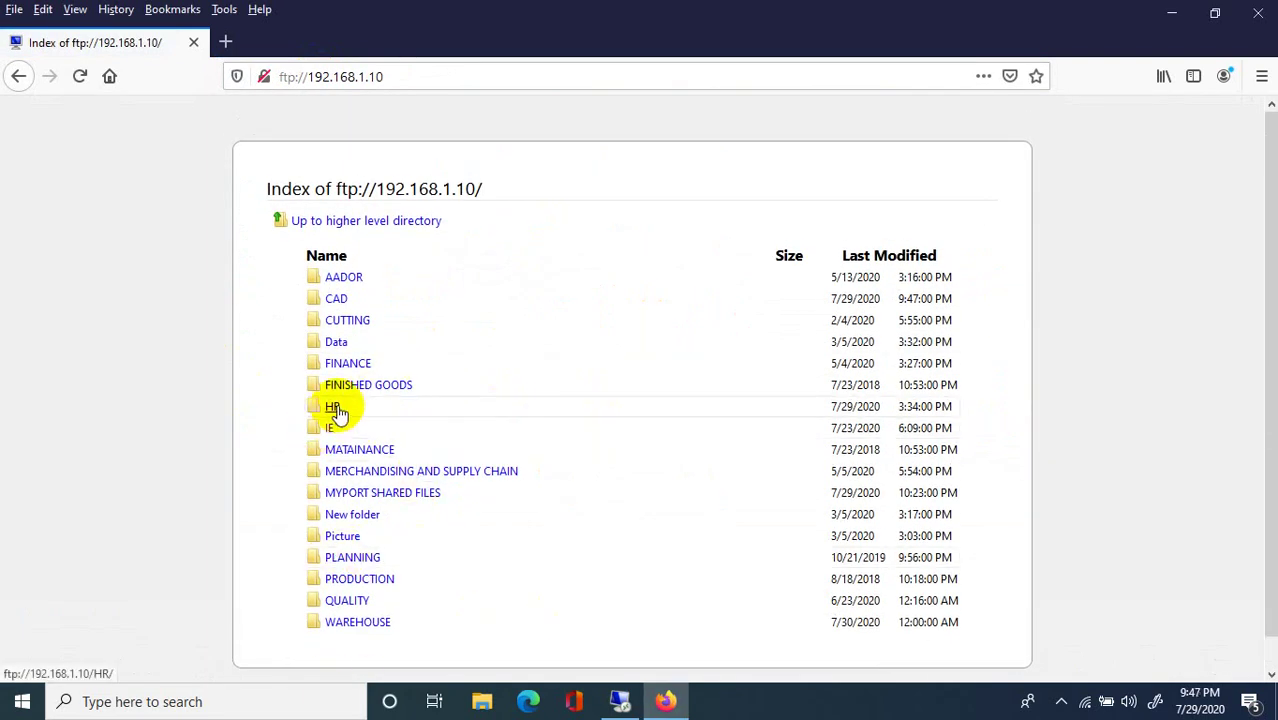
Browse into MYPORT SHARED FILES, pattern123 and then the IT folder.
left_click(382, 492)
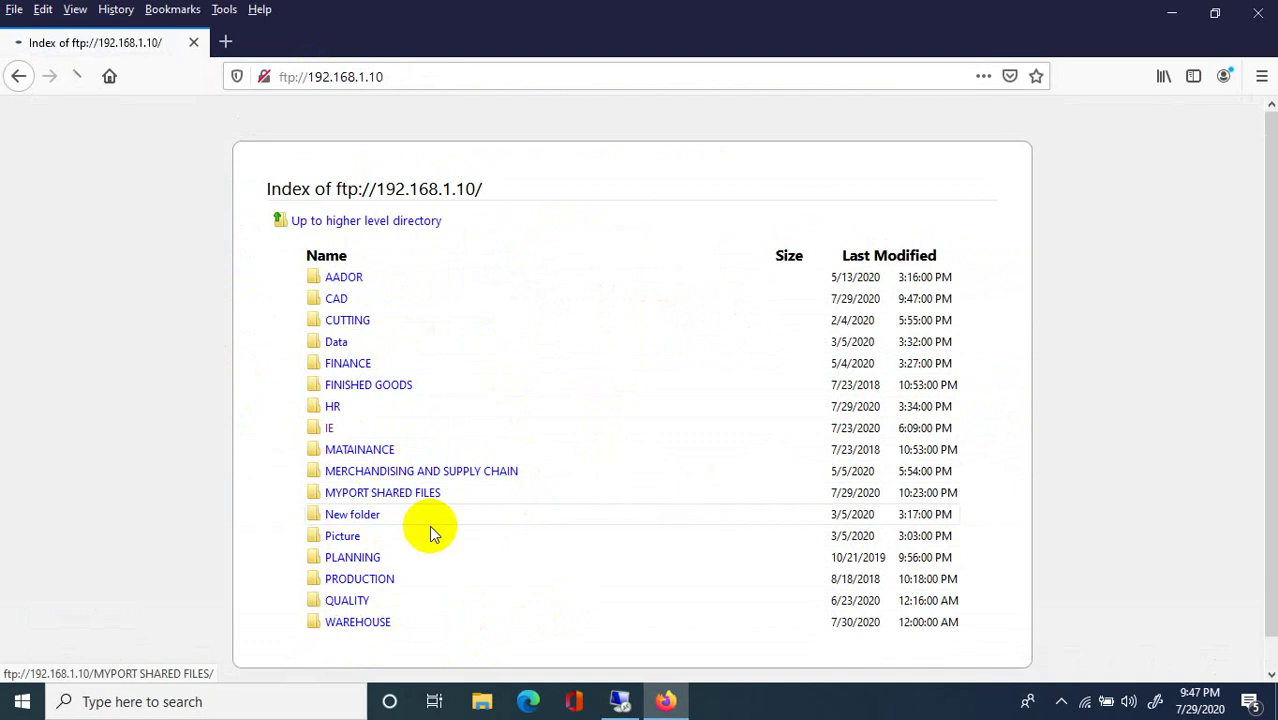
left_click(607, 395)
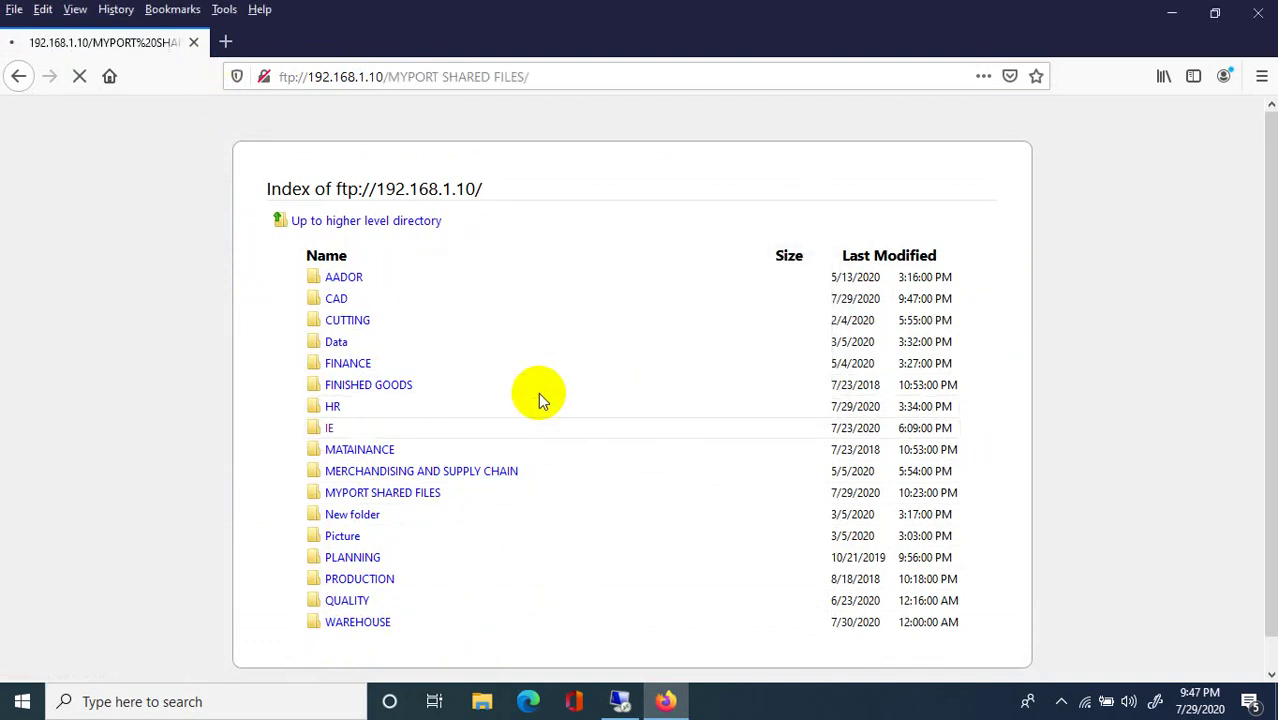
scroll(400, 542, "down", 2)
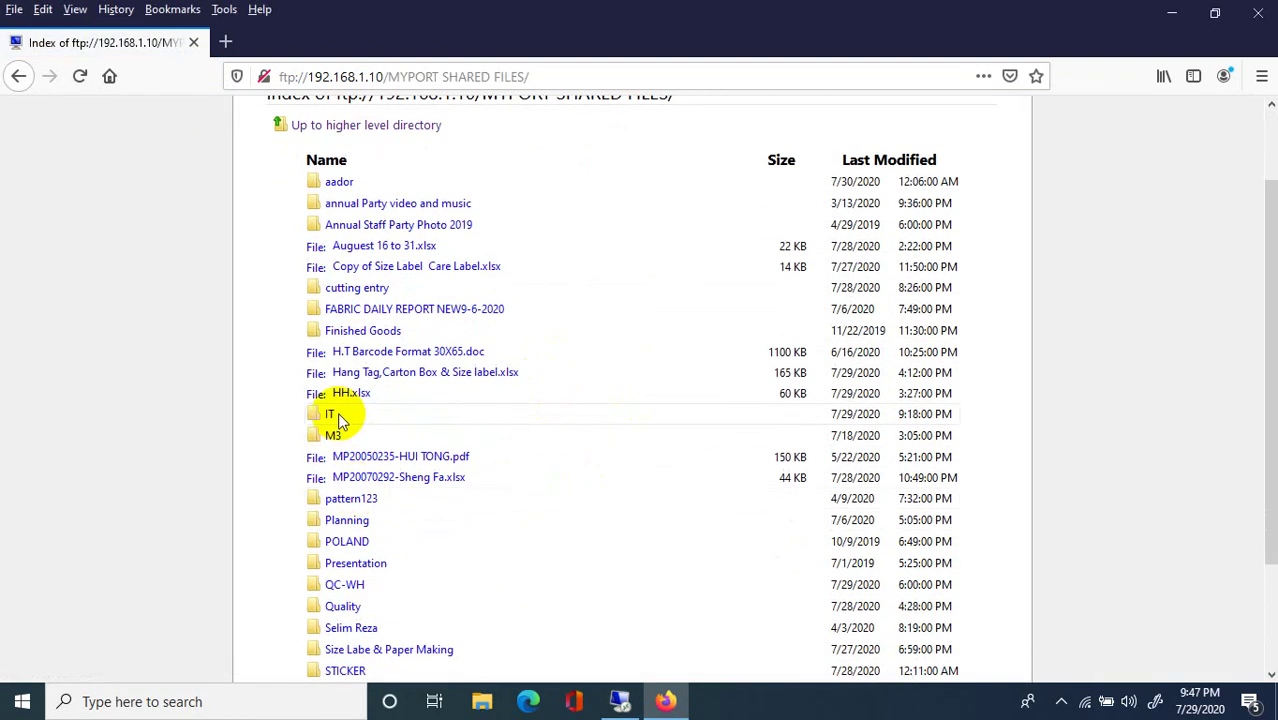
left_click(350, 498)
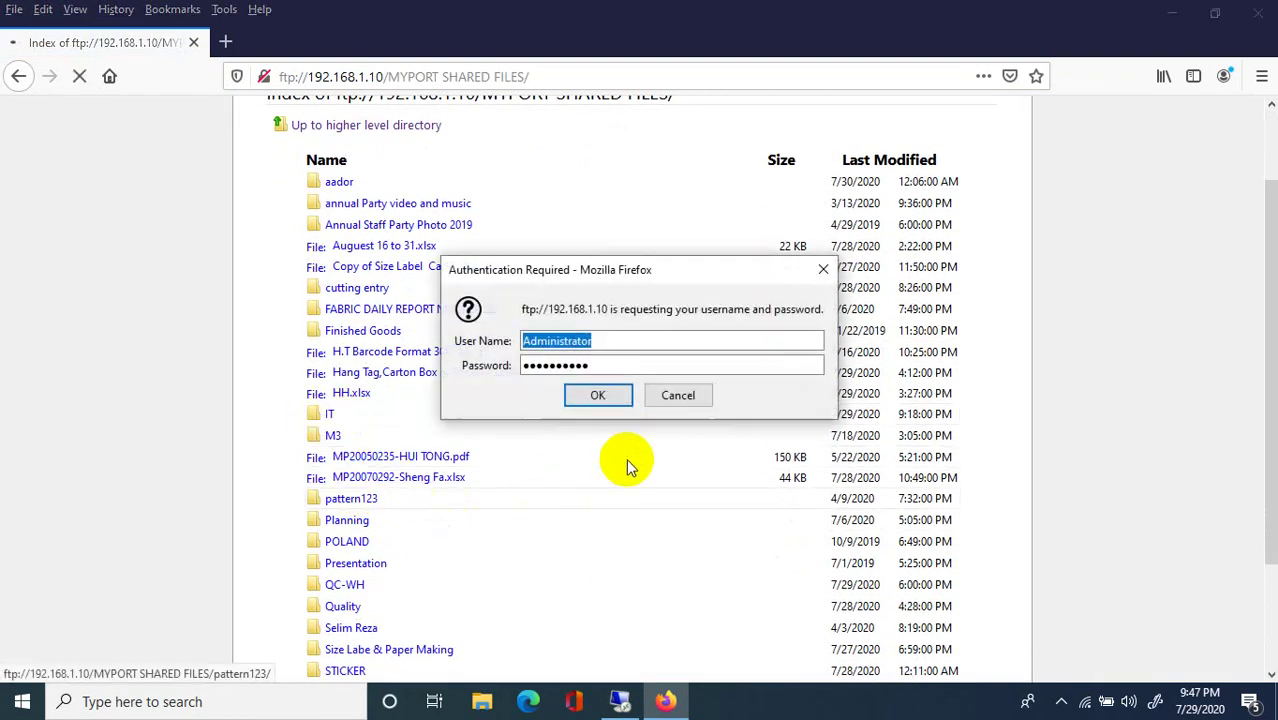
left_click(597, 396)
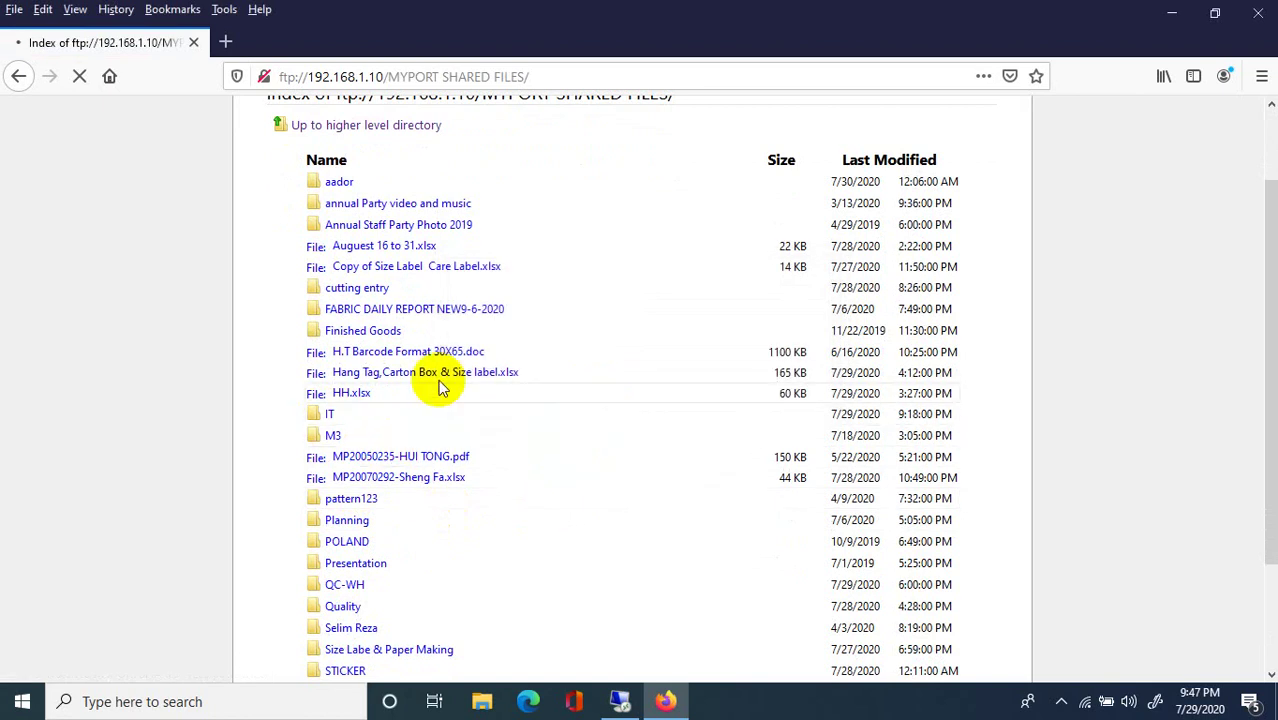
scroll(436, 436, "down", 3)
scroll(436, 436, "up", 5)
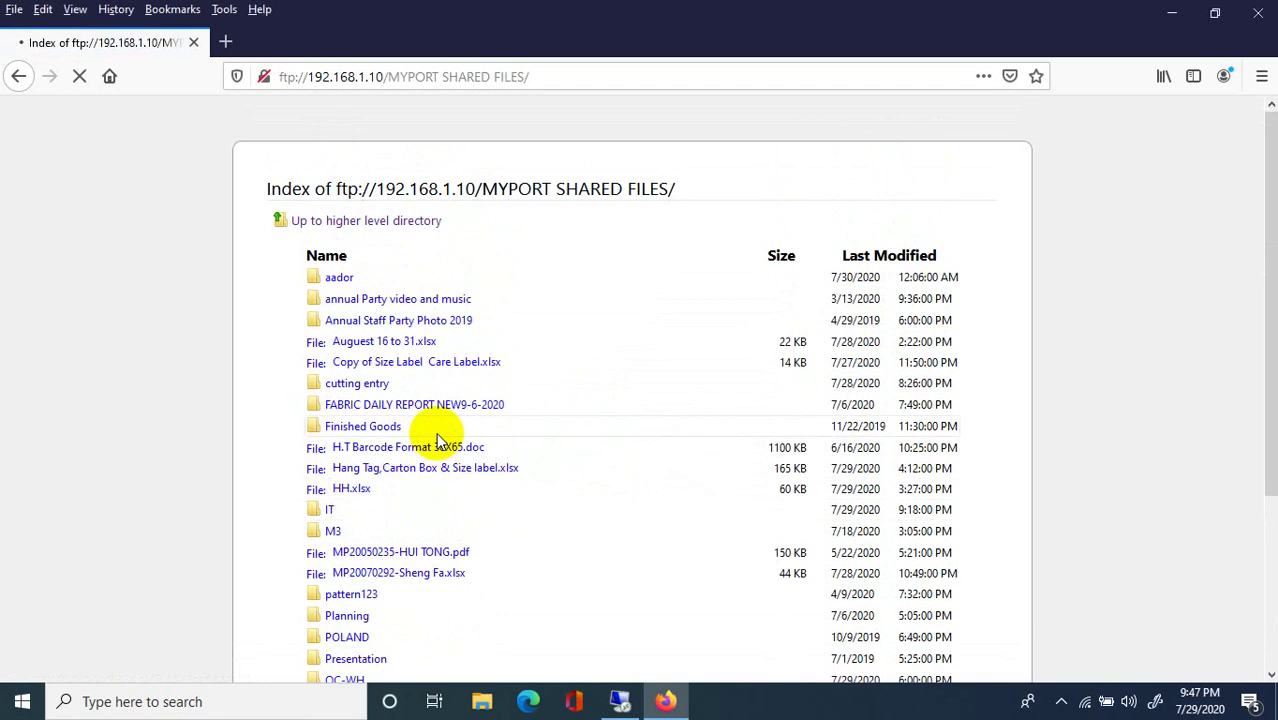
left_click(327, 509)
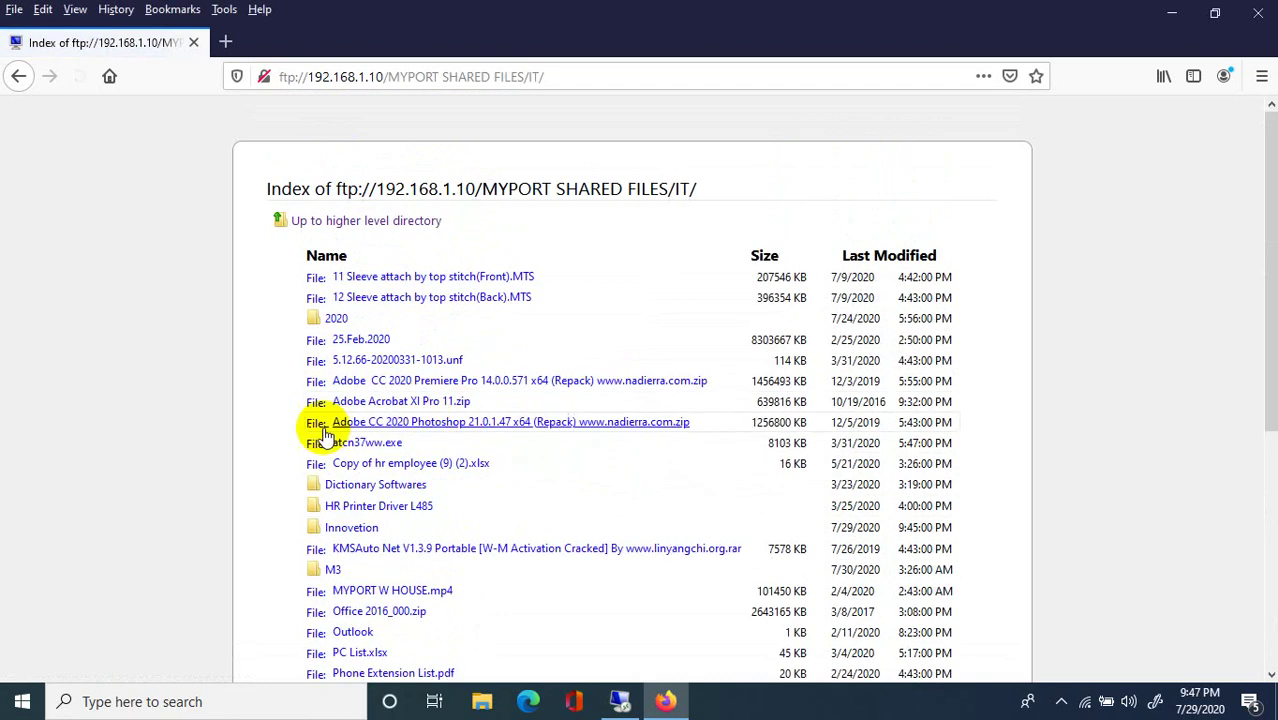
scroll(488, 530, "down", 8)
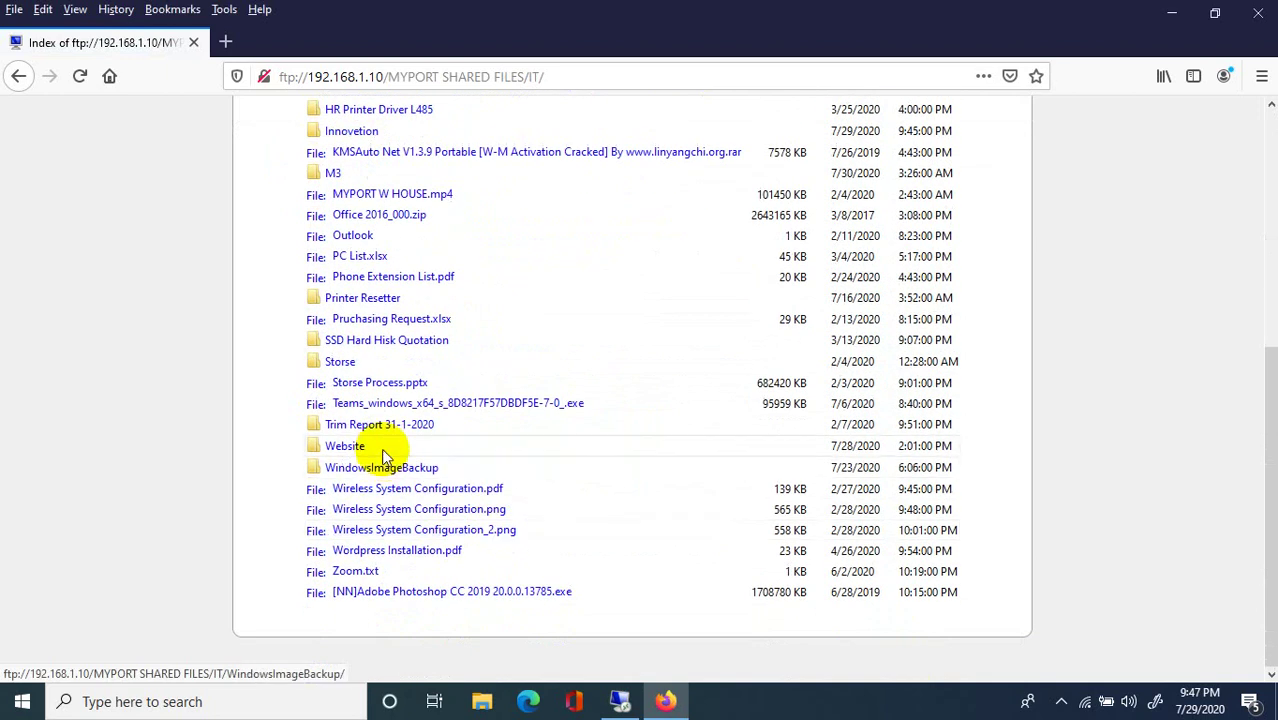
scroll(355, 442, "up", 5)
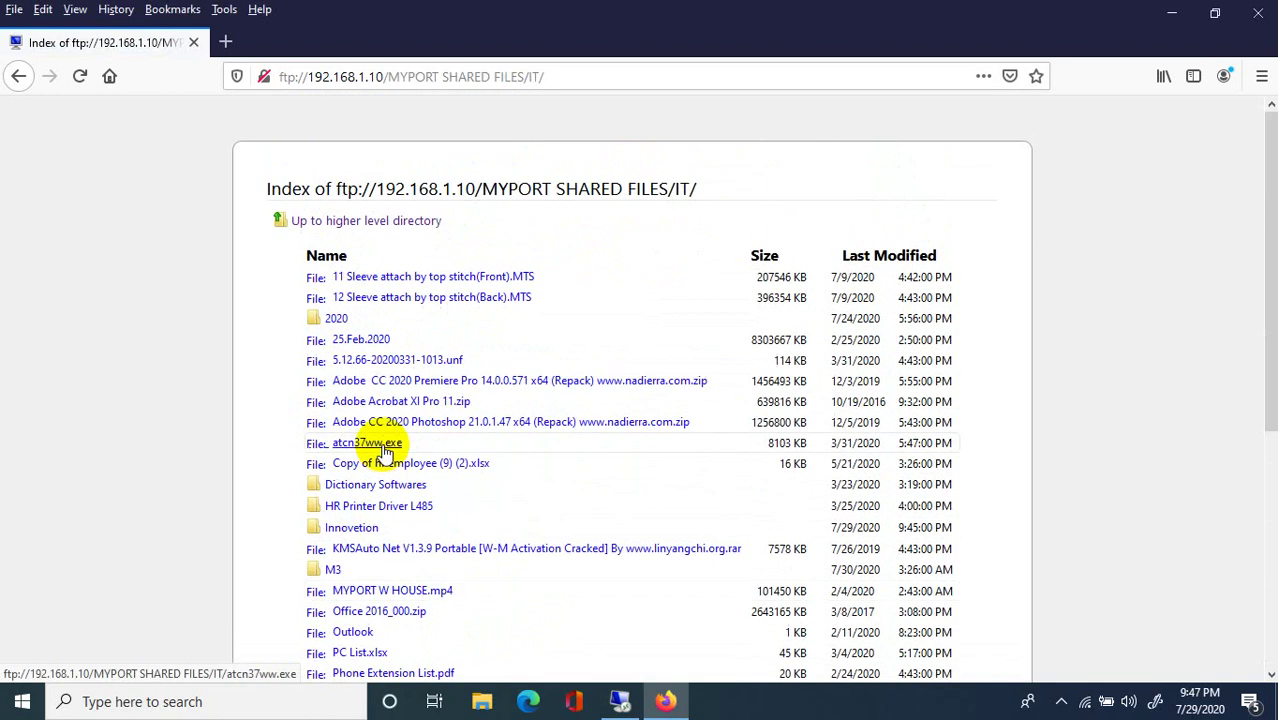
Minimize Firefox to the desktop, briefly restore the IT listing, then minimize again.
left_click(1170, 14)
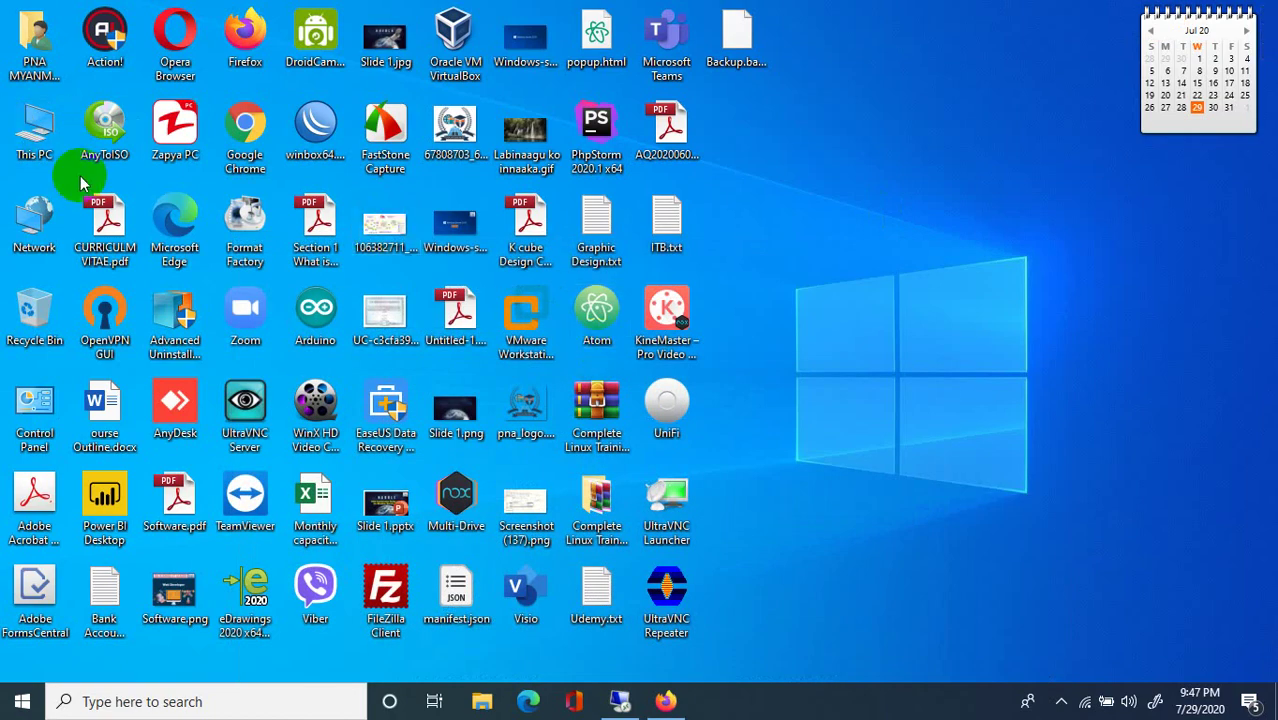
left_click(665, 701)
scroll(499, 357, "down", 10)
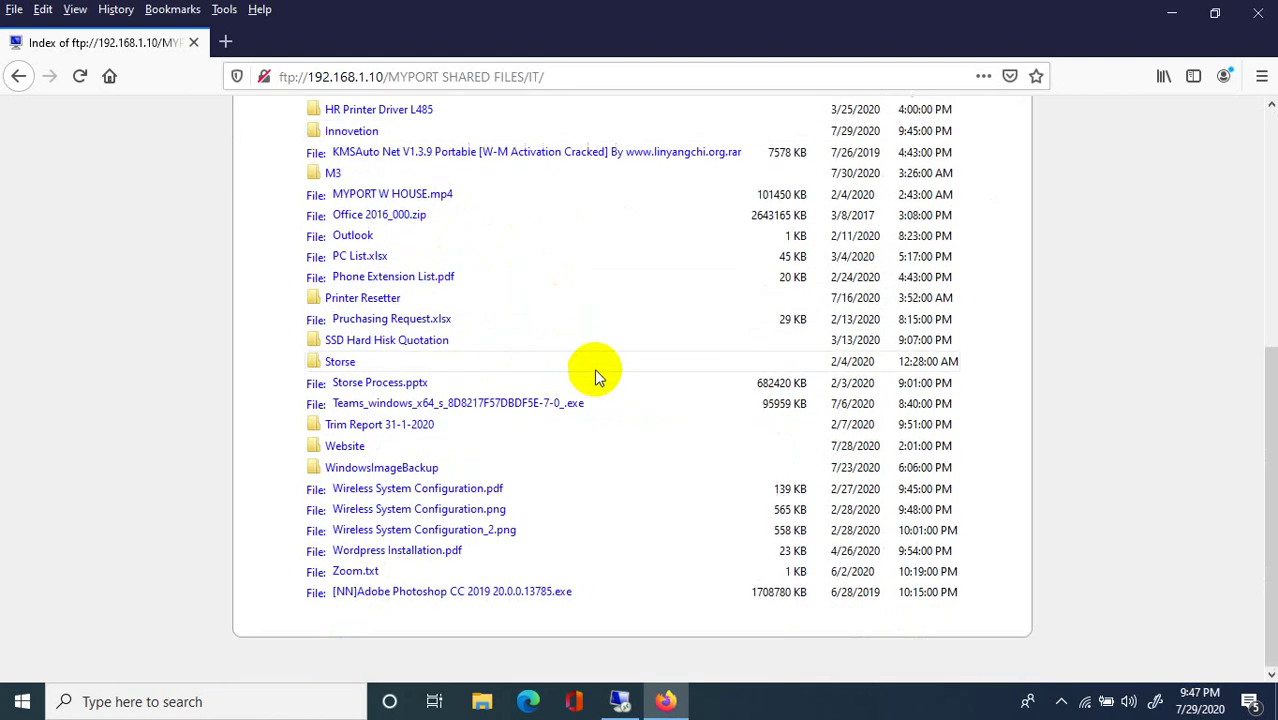
left_click(1174, 16)
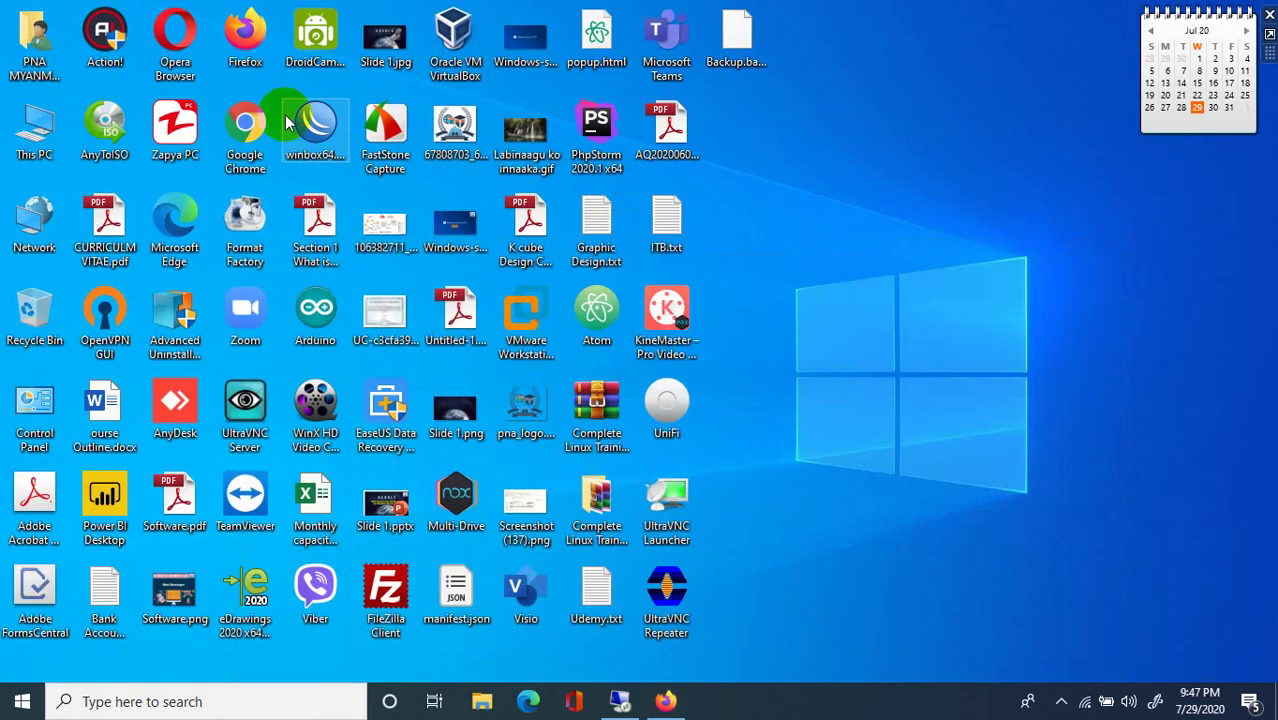
Open This PC and go to the FTP server at ftp://192.168.1.10.
double_click(33, 135)
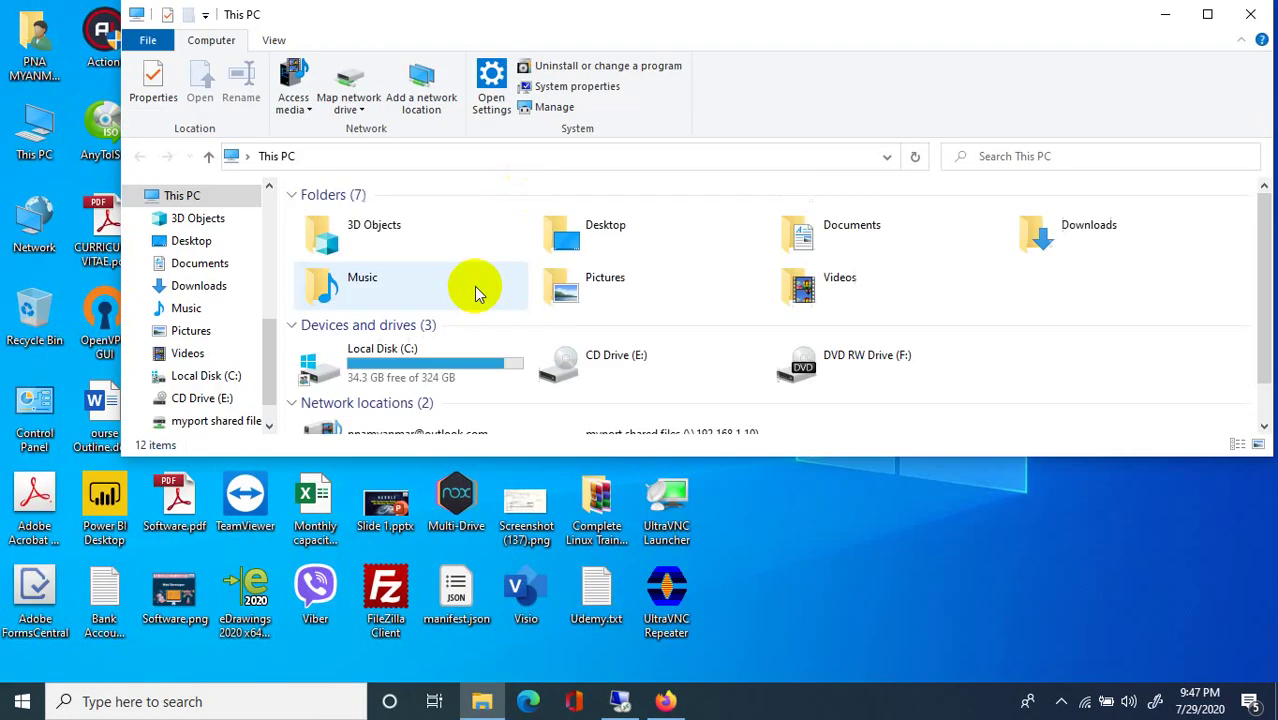
left_click(316, 154)
type("ft")
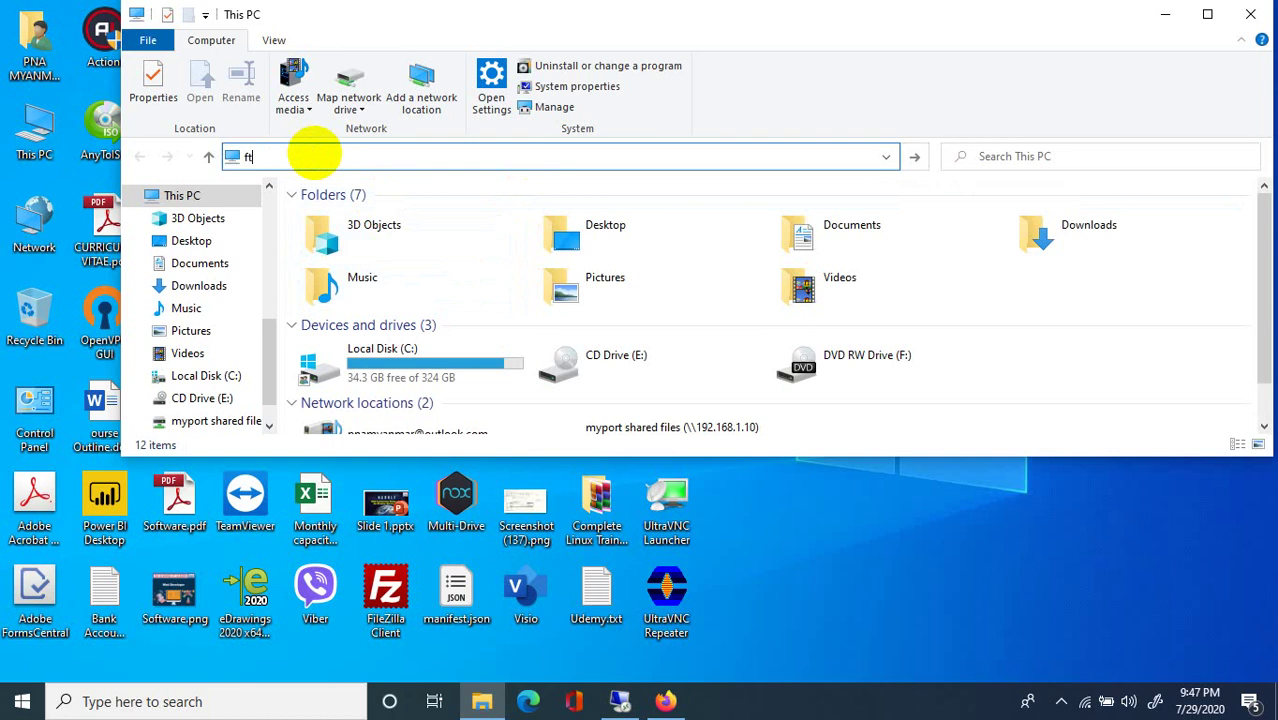
type("p://192.168.1.10/")
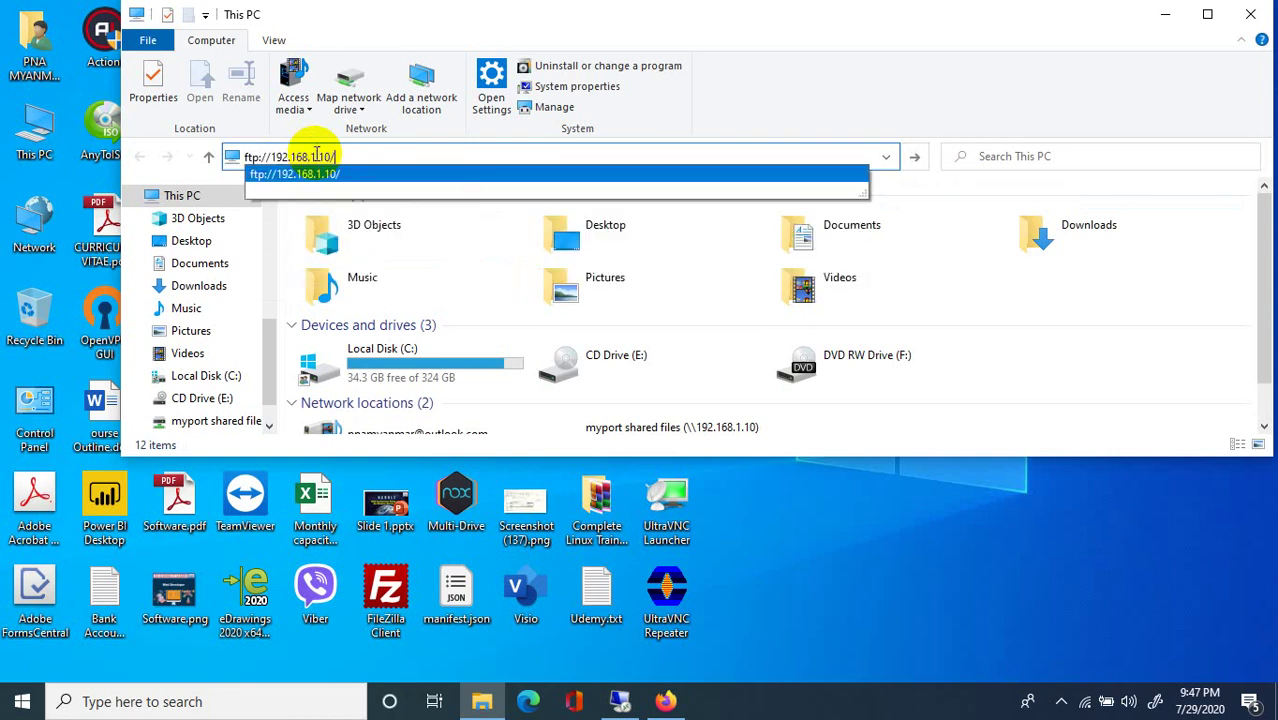
left_click(292, 174)
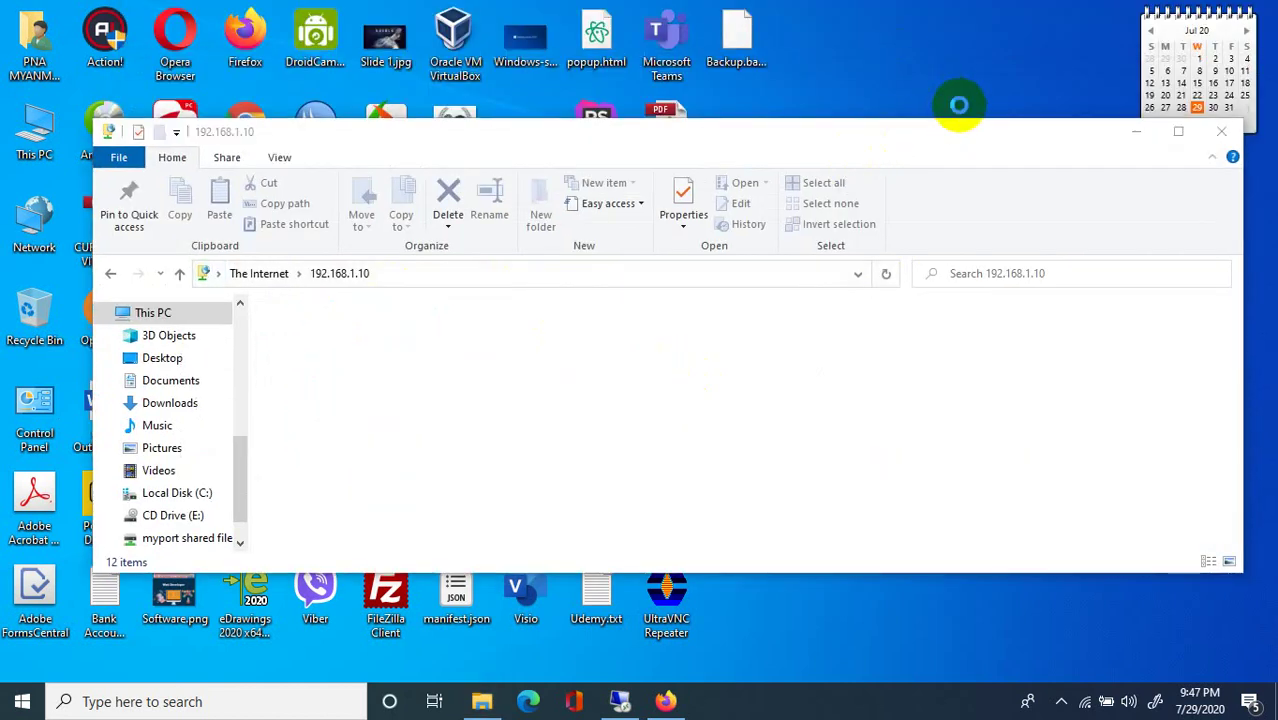
Close the duplicate 192.168.1.10 window and minimize the server folder window.
right_click(958, 107)
left_click(963, 122)
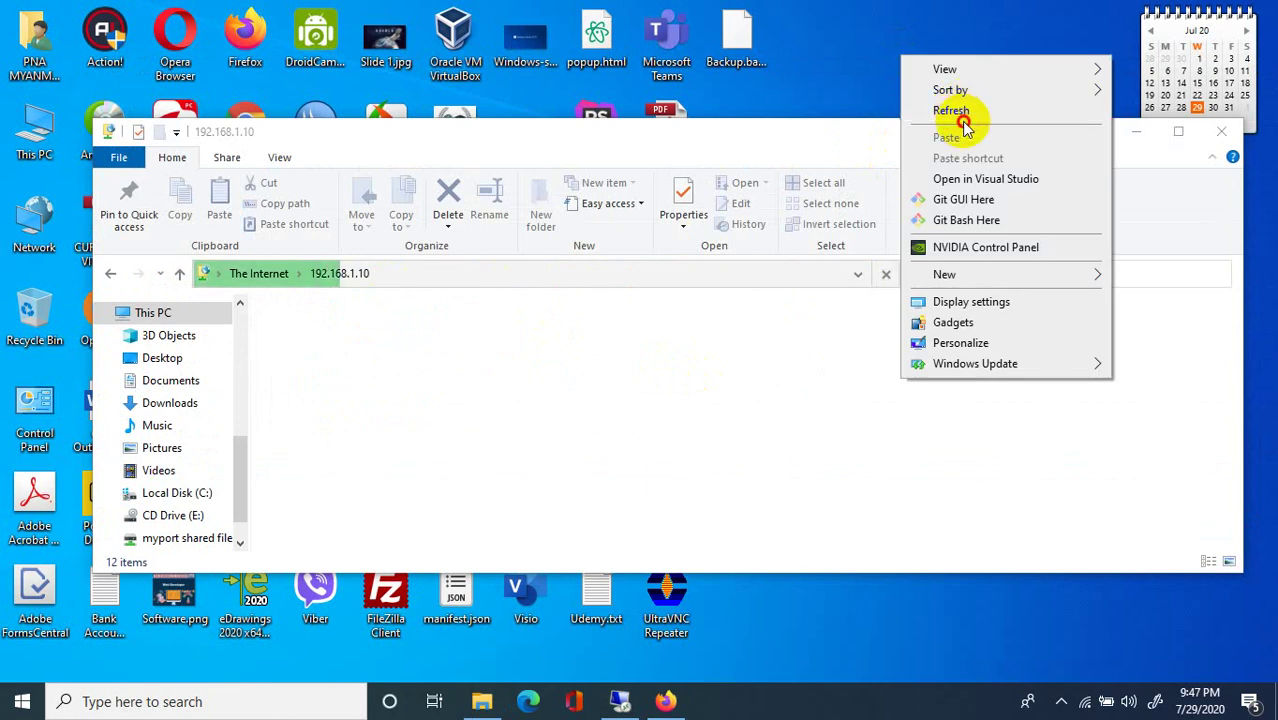
left_click(950, 57)
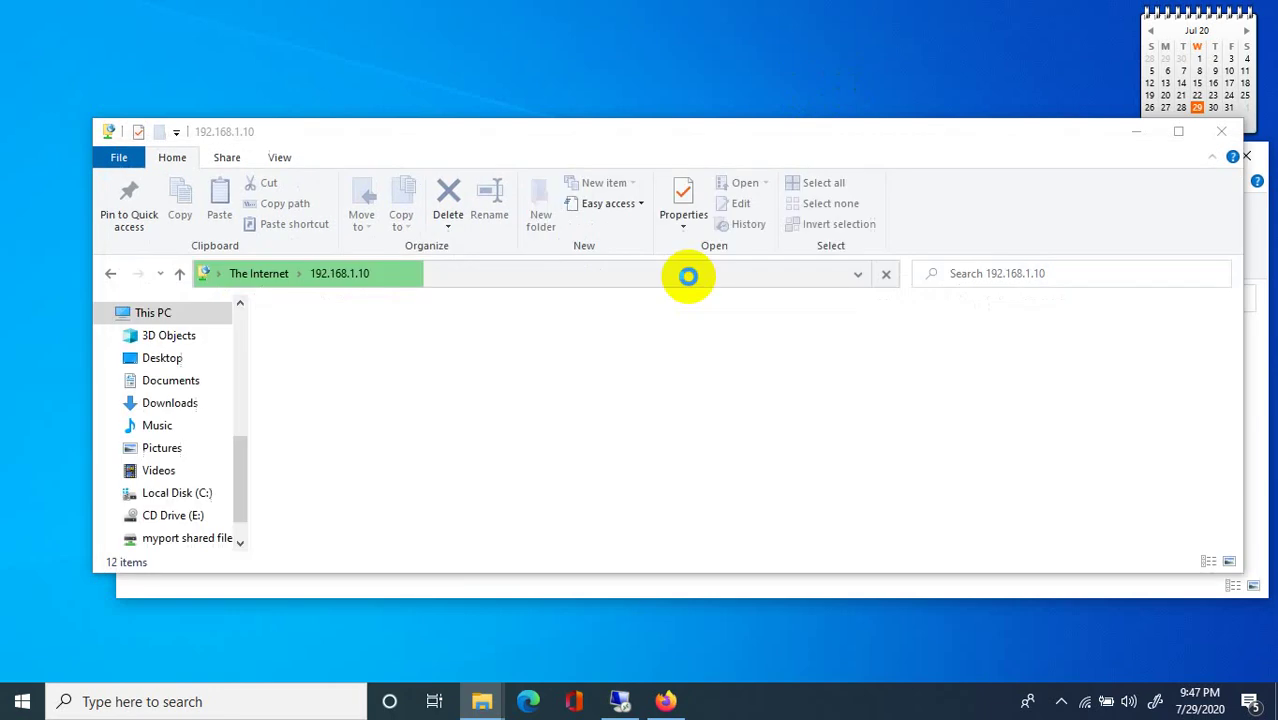
left_click(1221, 131)
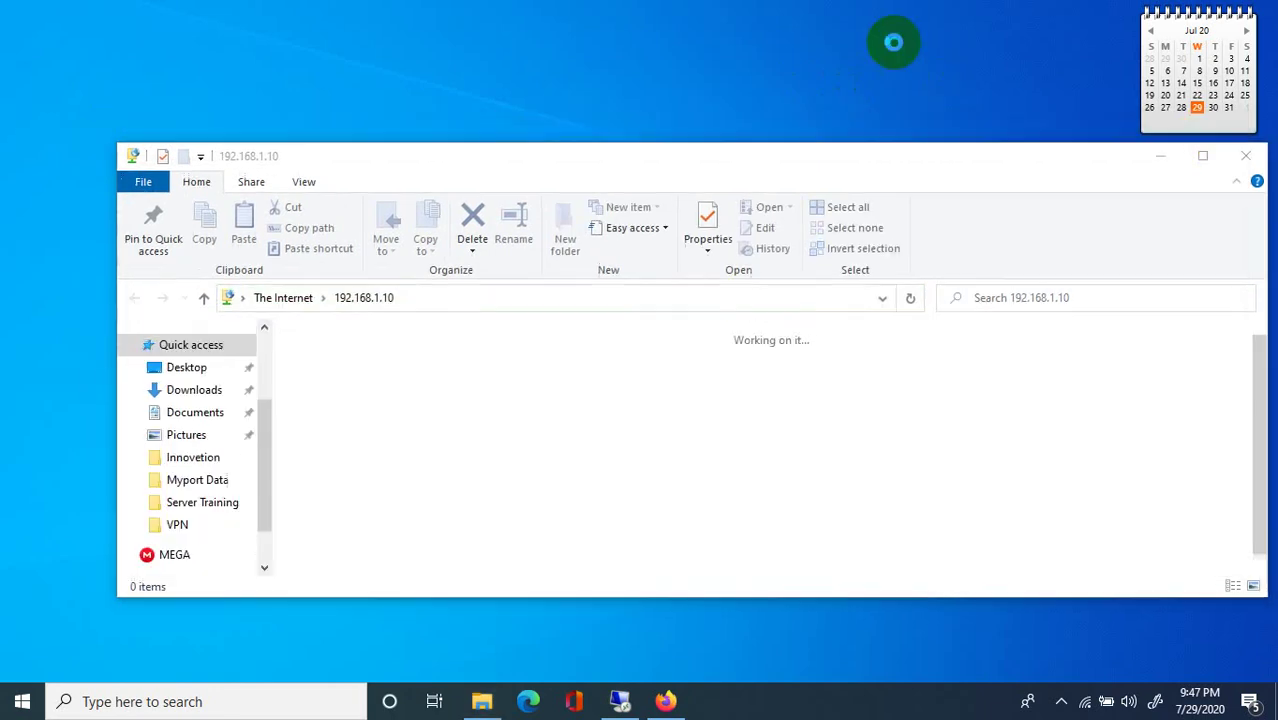
right_click(941, 106)
left_click(968, 118)
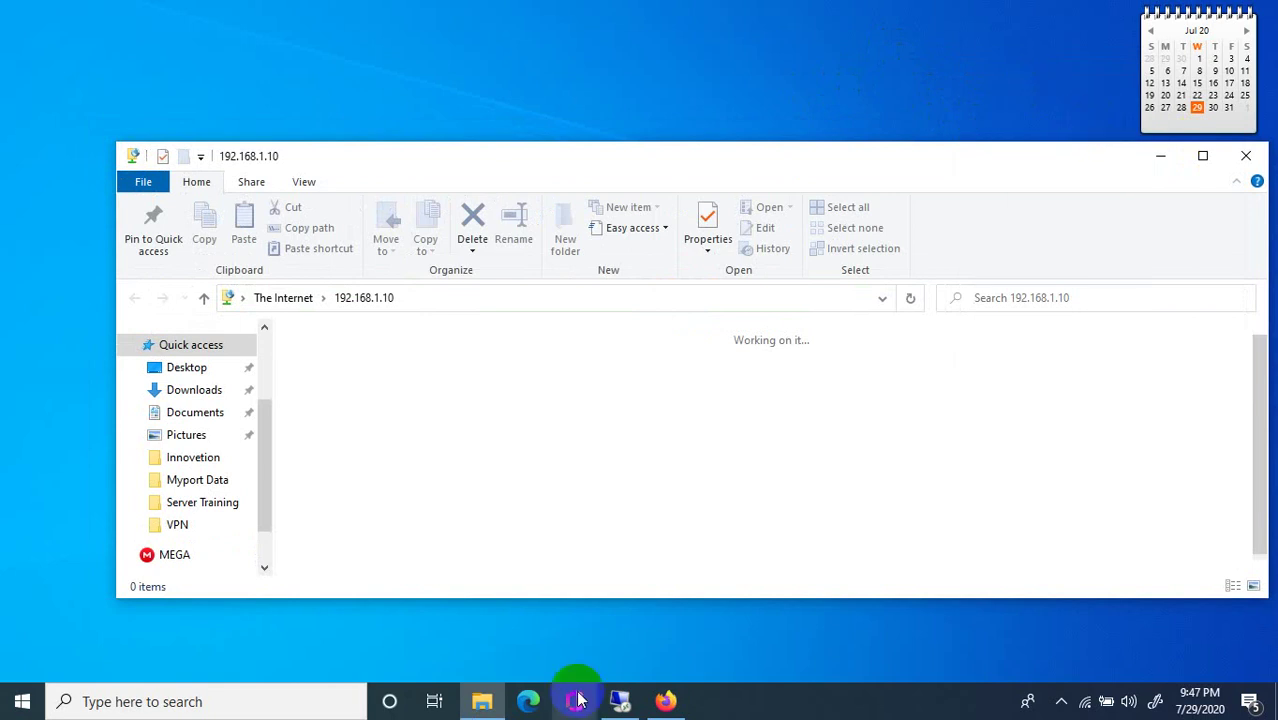
left_click(620, 701)
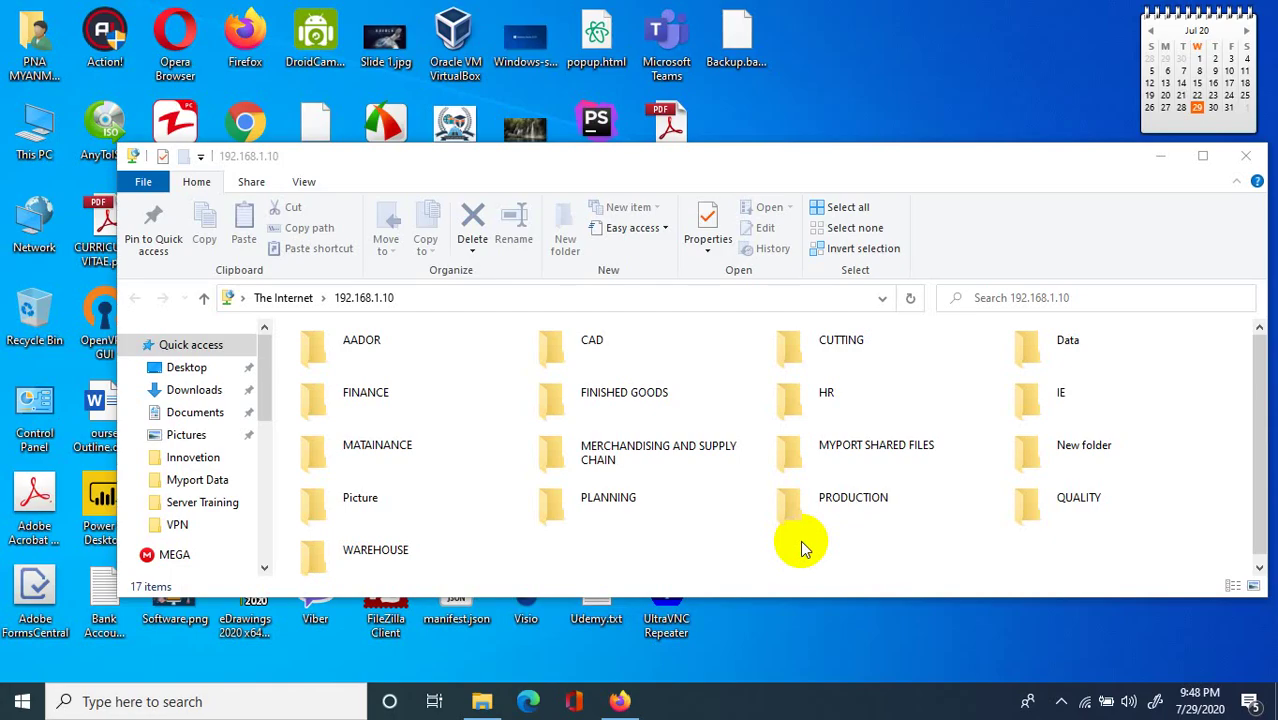
right_click(896, 46)
left_click(1018, 98)
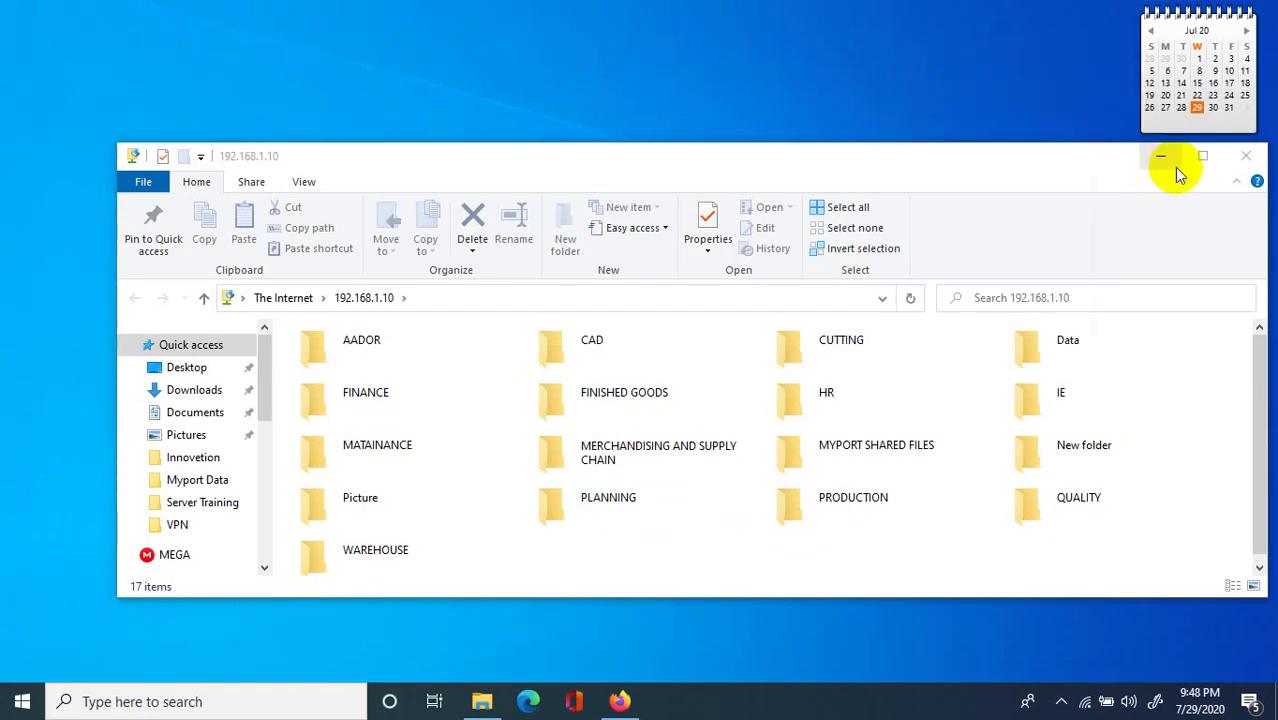
left_click(1168, 166)
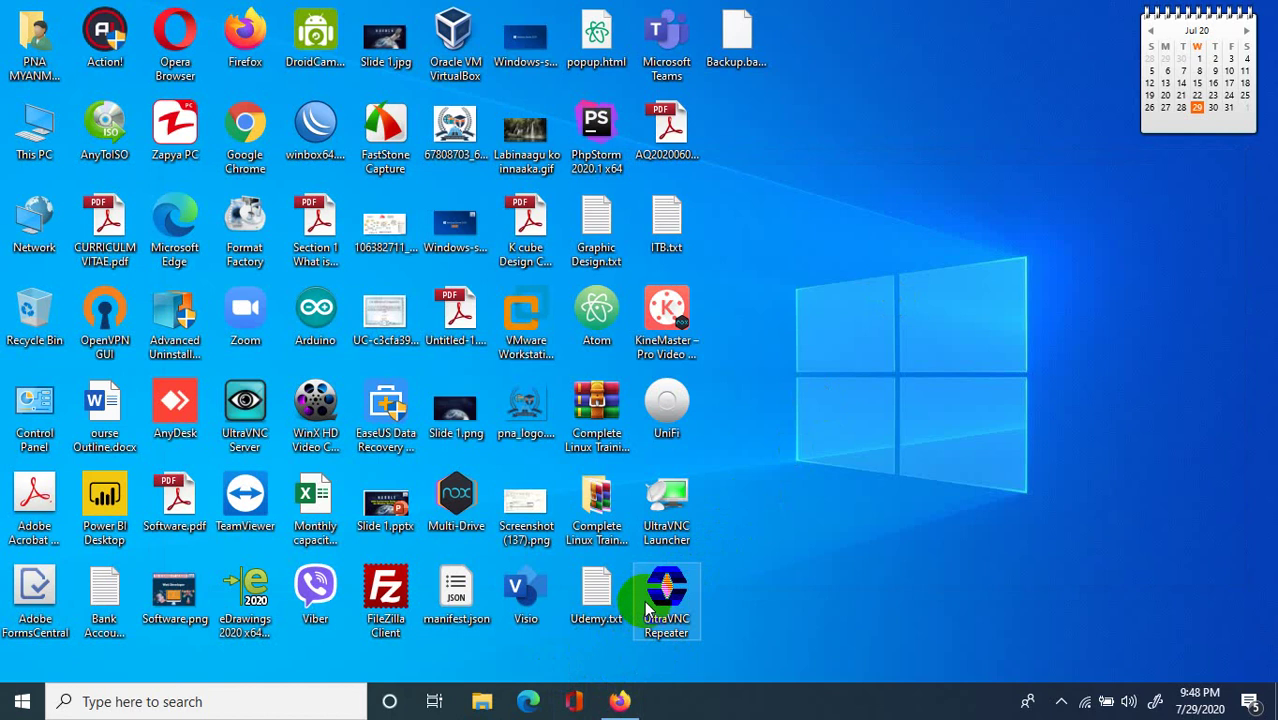
Reopen ftp://192.168.1.10 in a new This PC window, close the empty one, and maximize it.
double_click(24, 133)
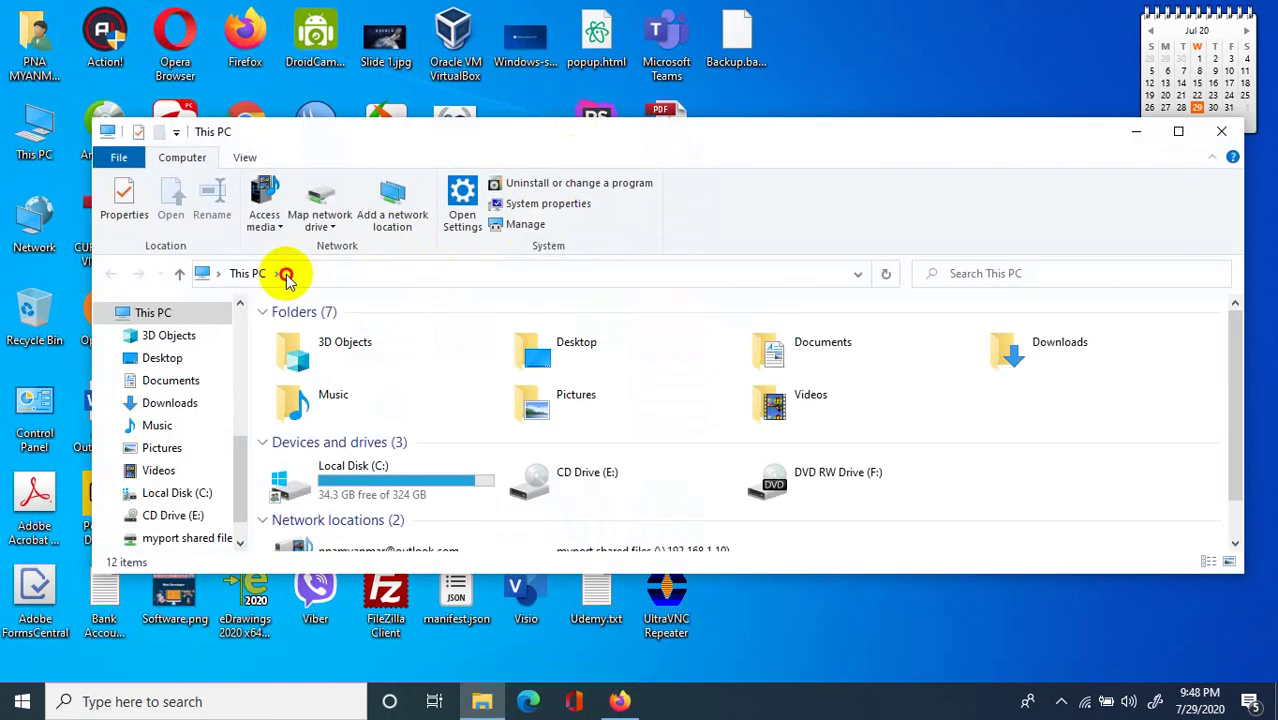
left_click(286, 276)
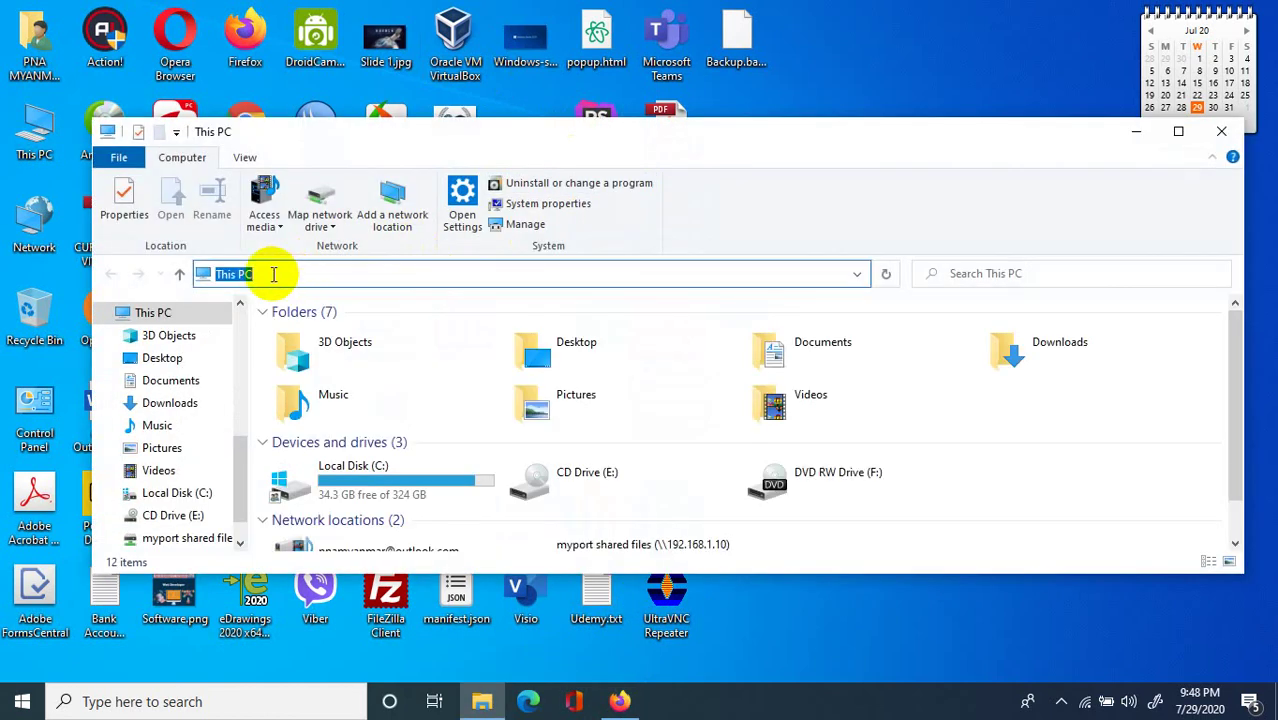
type("ftp")
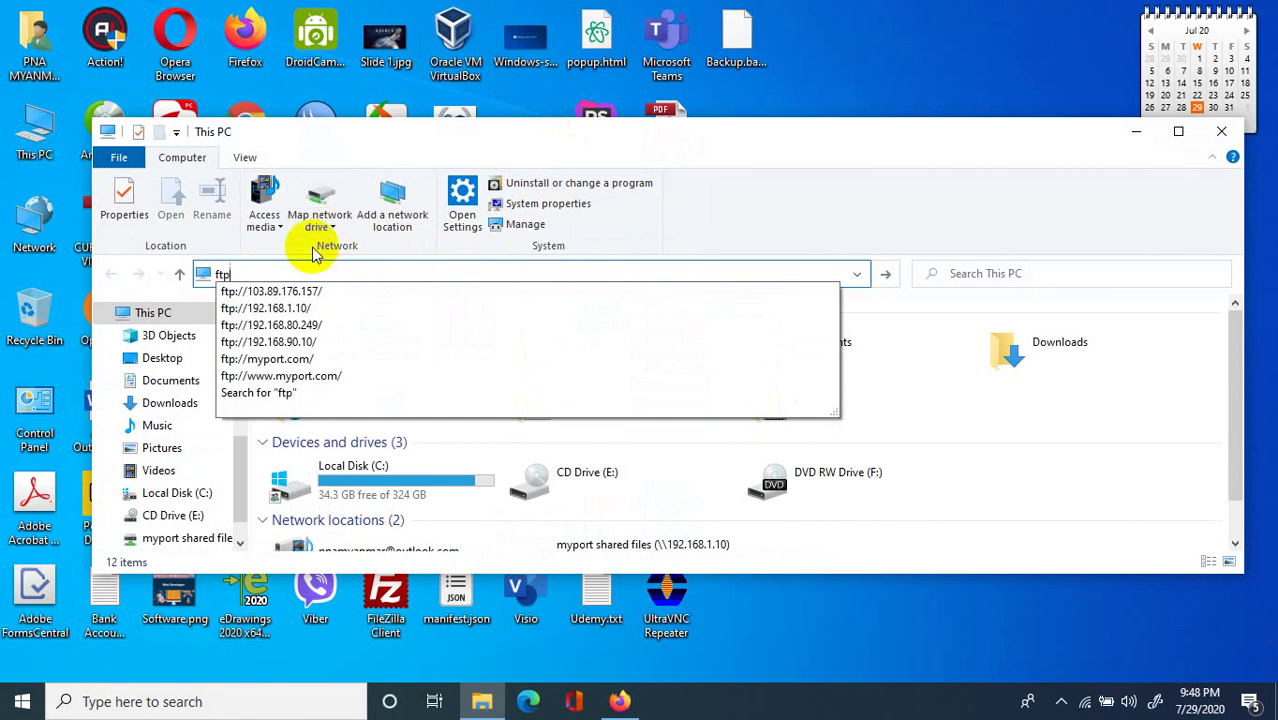
left_click(274, 310)
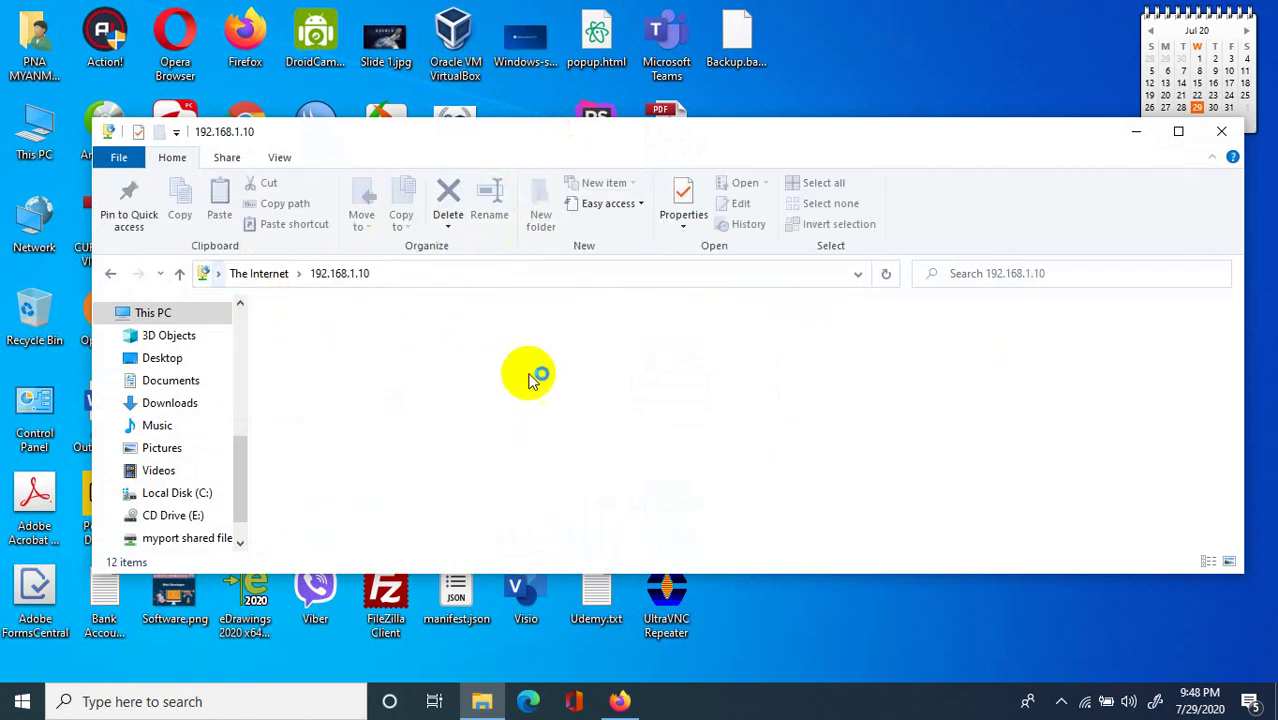
right_click(927, 78)
left_click(952, 130)
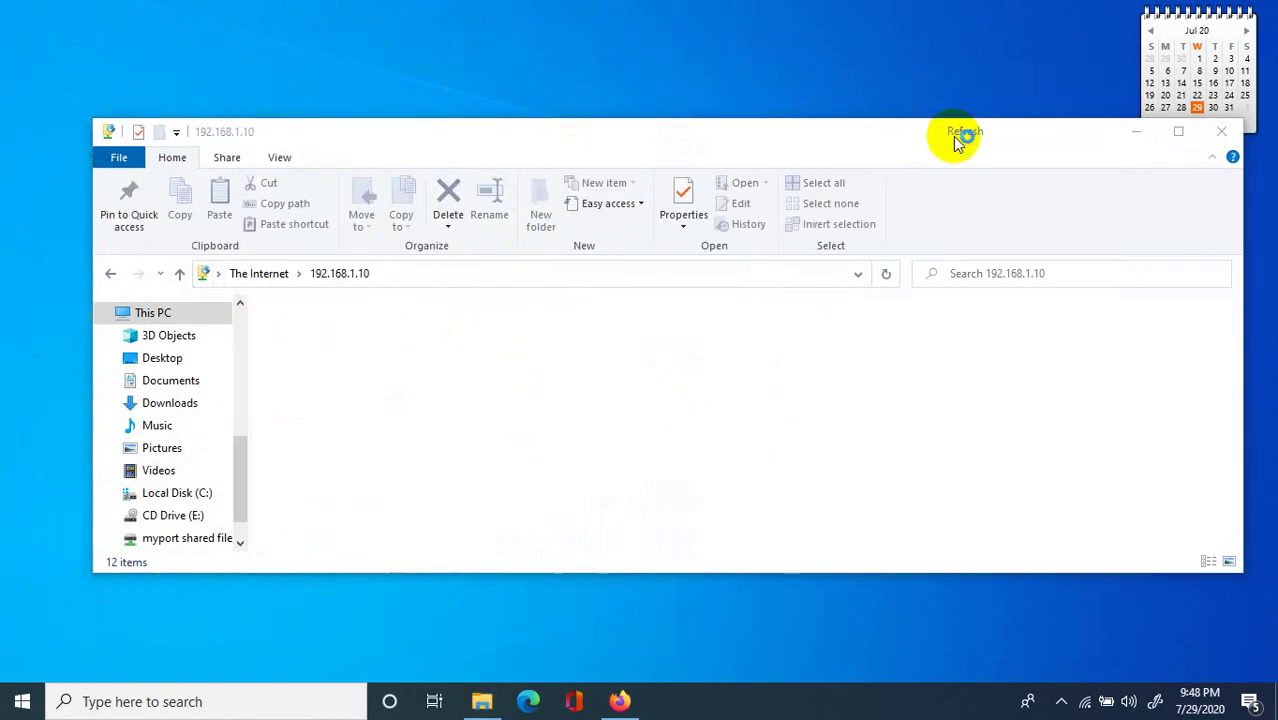
left_click(1221, 131)
left_click_drag(1093, 171, 939, 103)
left_click(1141, 106)
Open MYPORT SHARED FILES, then its IT folder, and restore the window size.
left_click(750, 310)
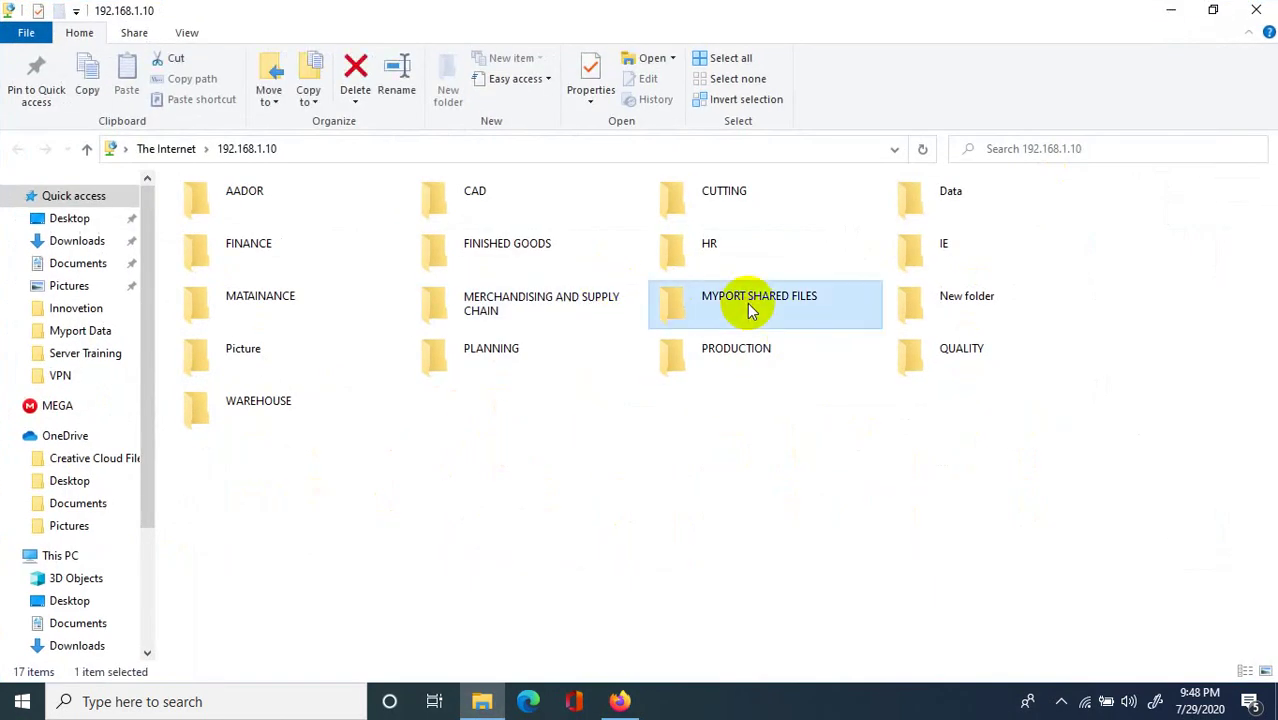
double_click(762, 312)
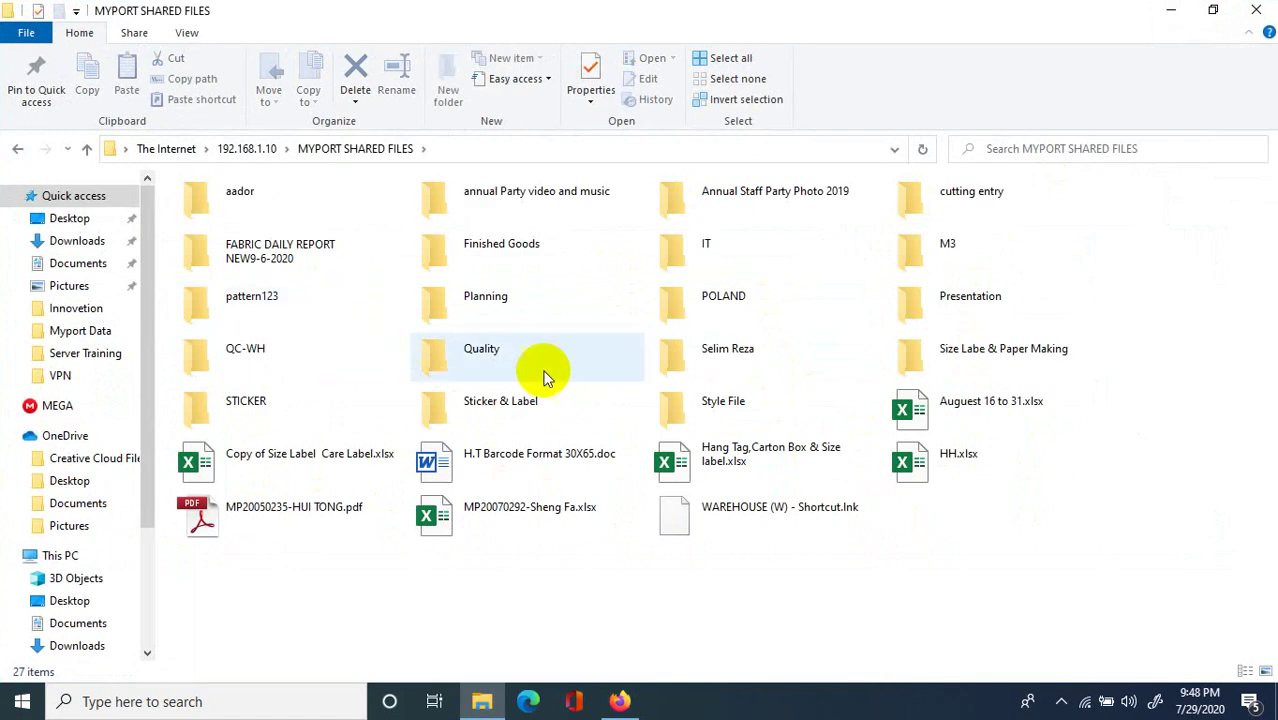
double_click(706, 252)
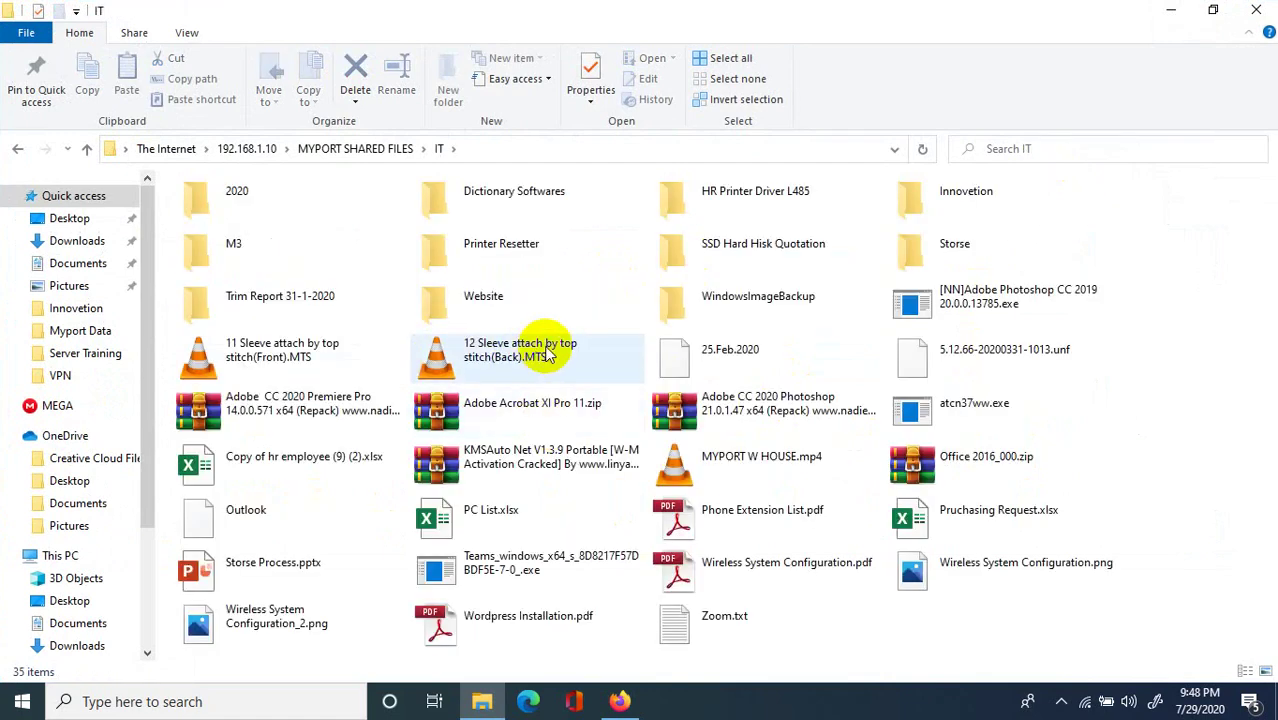
left_click(540, 366)
left_click(1213, 9)
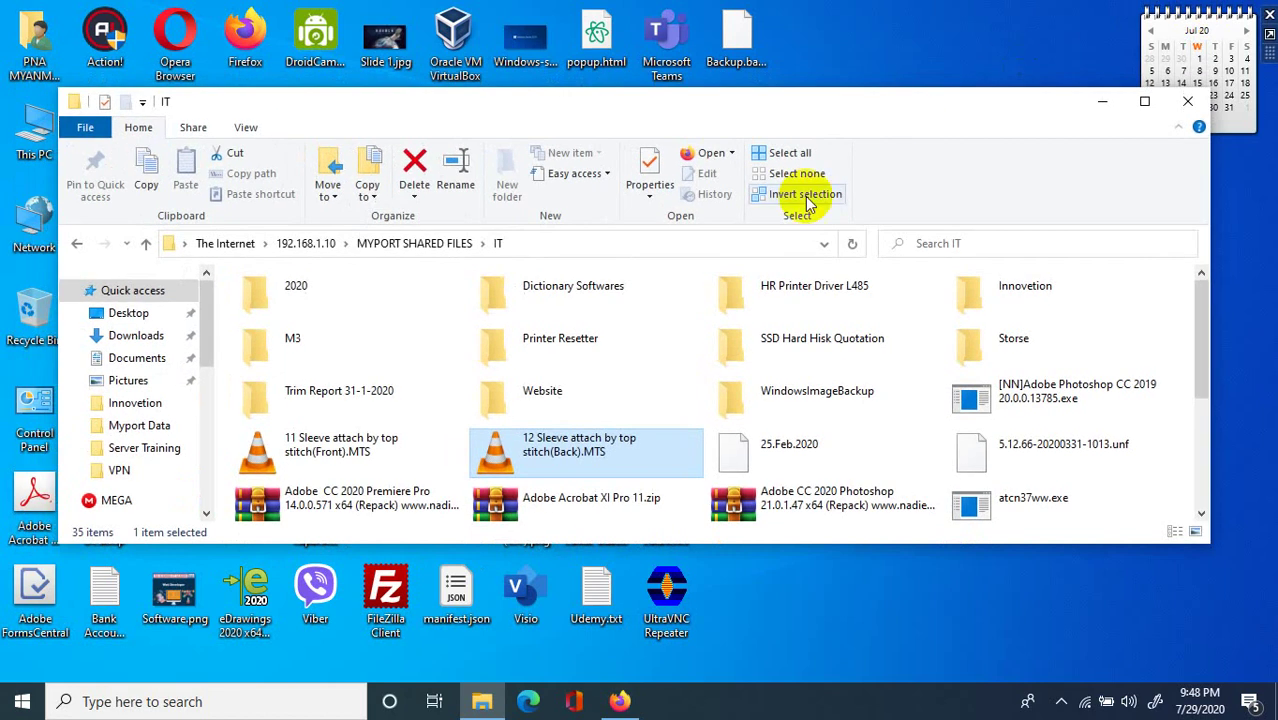
Narrow the IT folder window and scroll through its files.
scroll(770, 460, "down", 3)
scroll(883, 278, "up", 2)
scroll(883, 275, "up", 2)
right_click(921, 86)
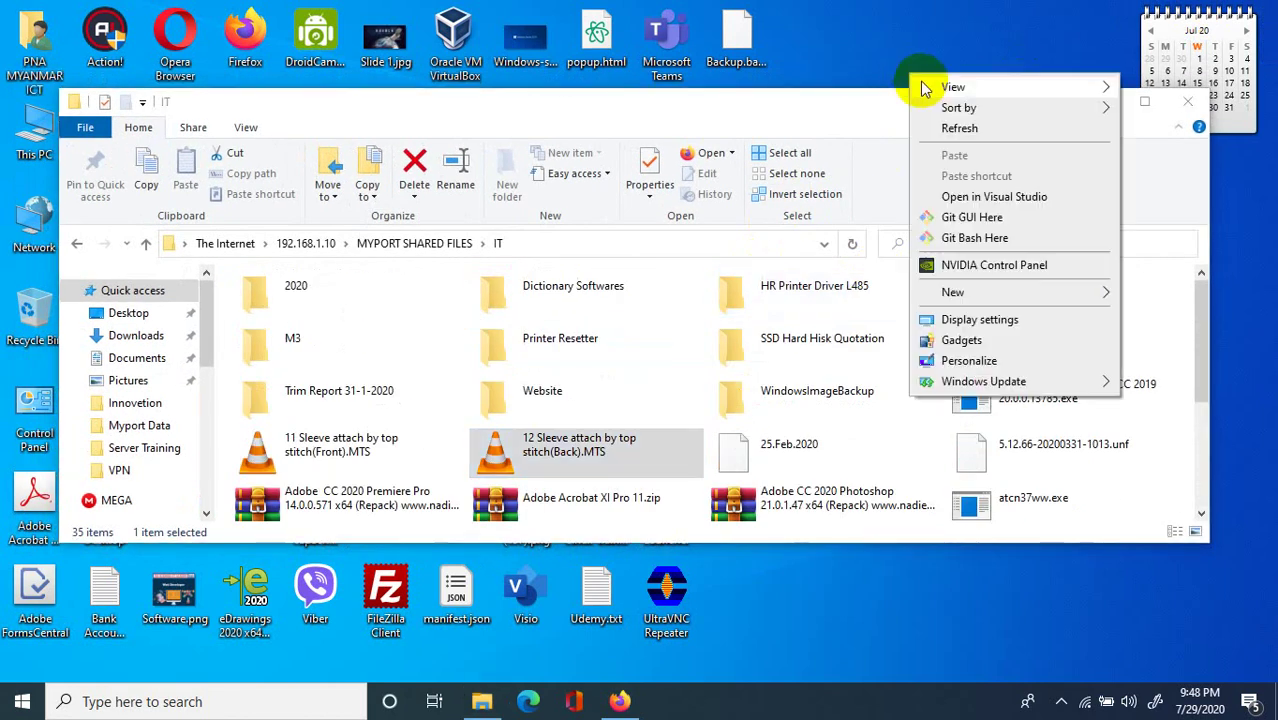
left_click(950, 124)
left_click_drag(1210, 263, 1016, 300)
scroll(884, 434, "down", 5)
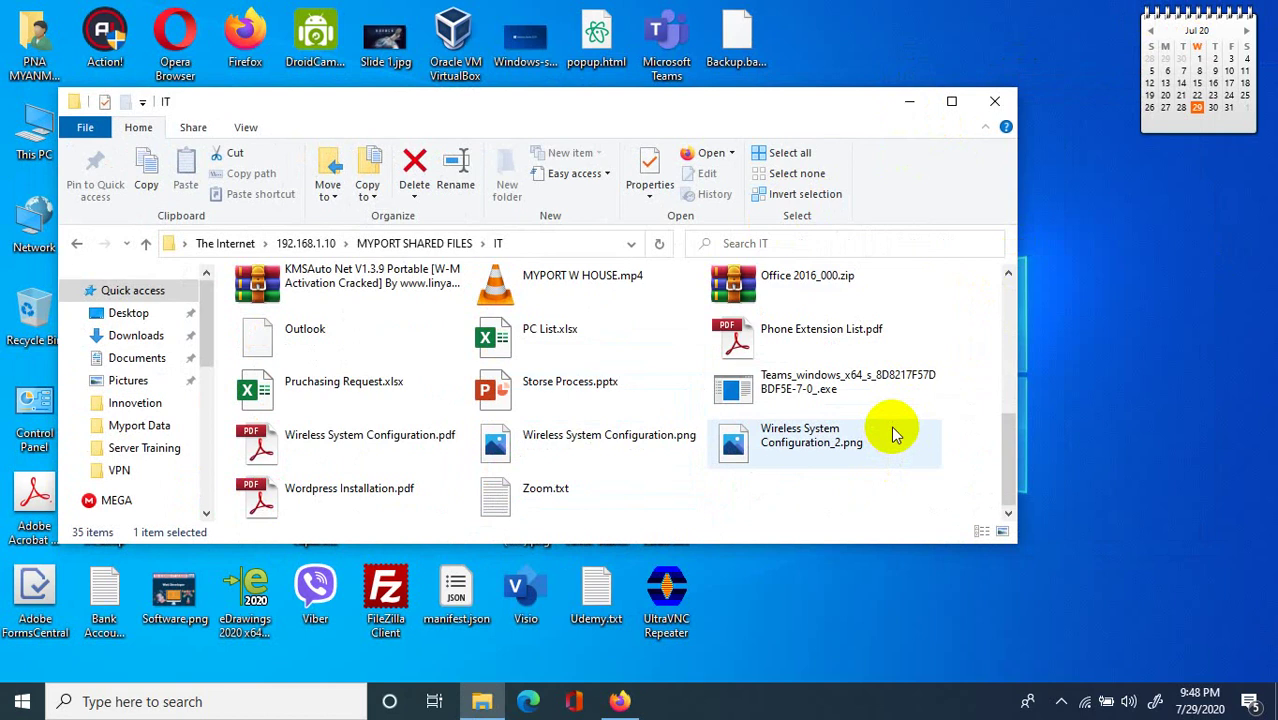
right_click(1207, 294)
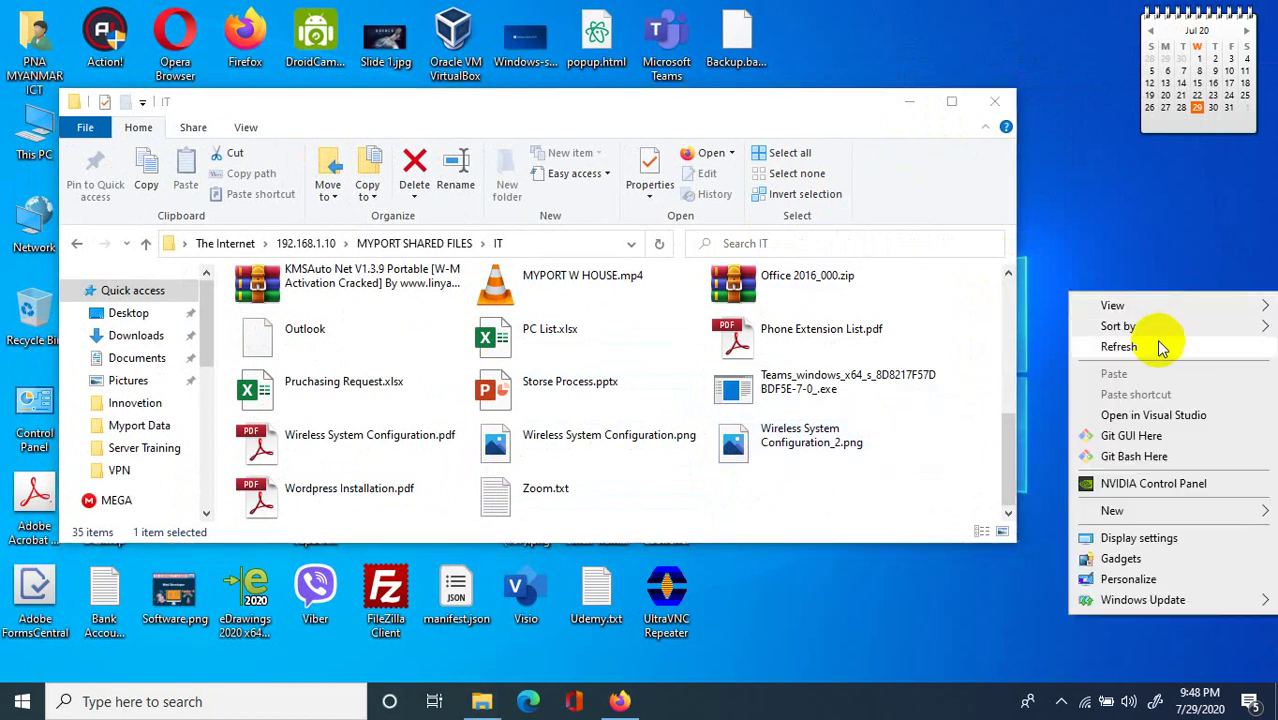
left_click(1163, 343)
Browse the IT folder's archives and open the KMSAuto Net V1.3.9 Portable archive.
scroll(884, 340, "up", 5)
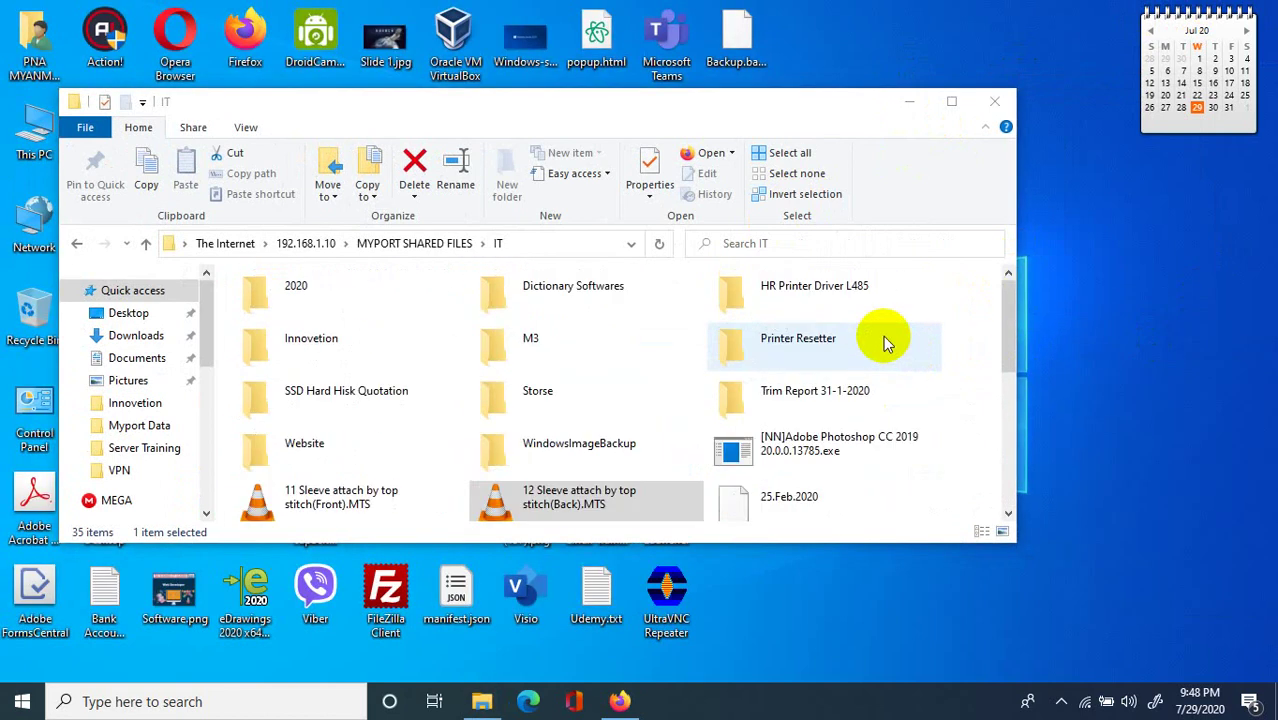
right_click(1110, 322)
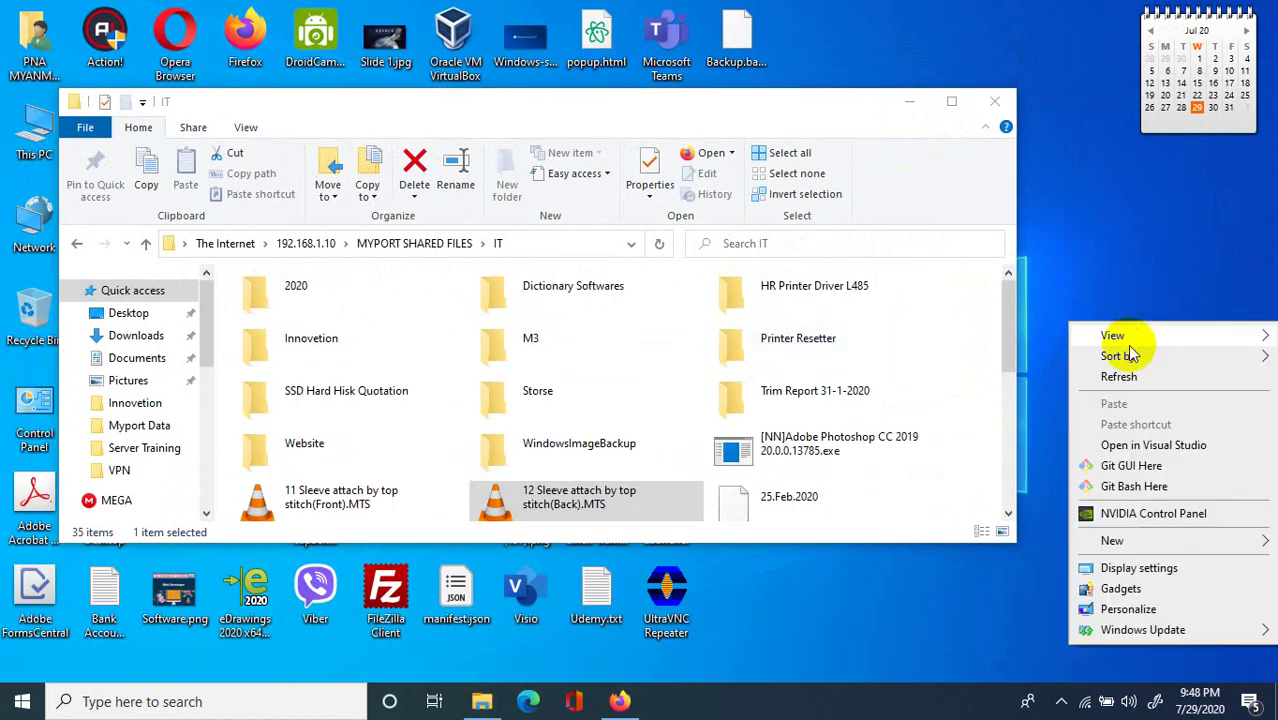
left_click(1132, 370)
scroll(758, 300, "down", 2)
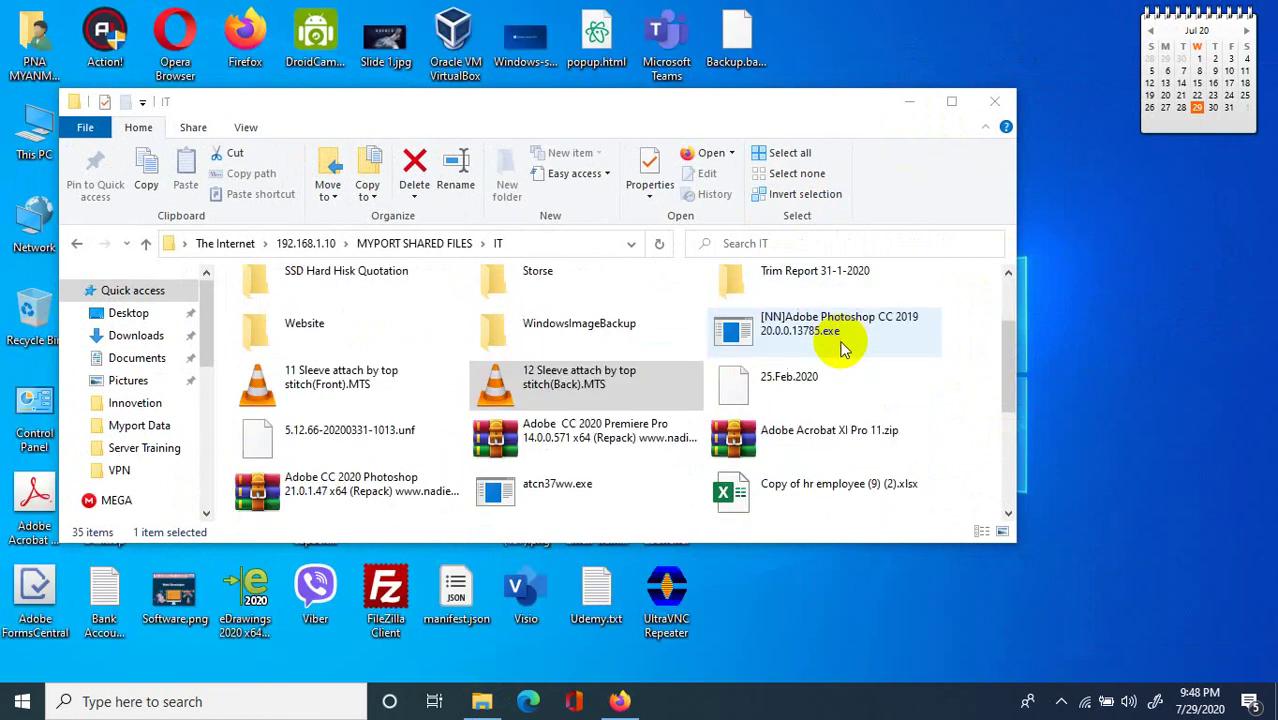
left_click(622, 429)
left_click(735, 447)
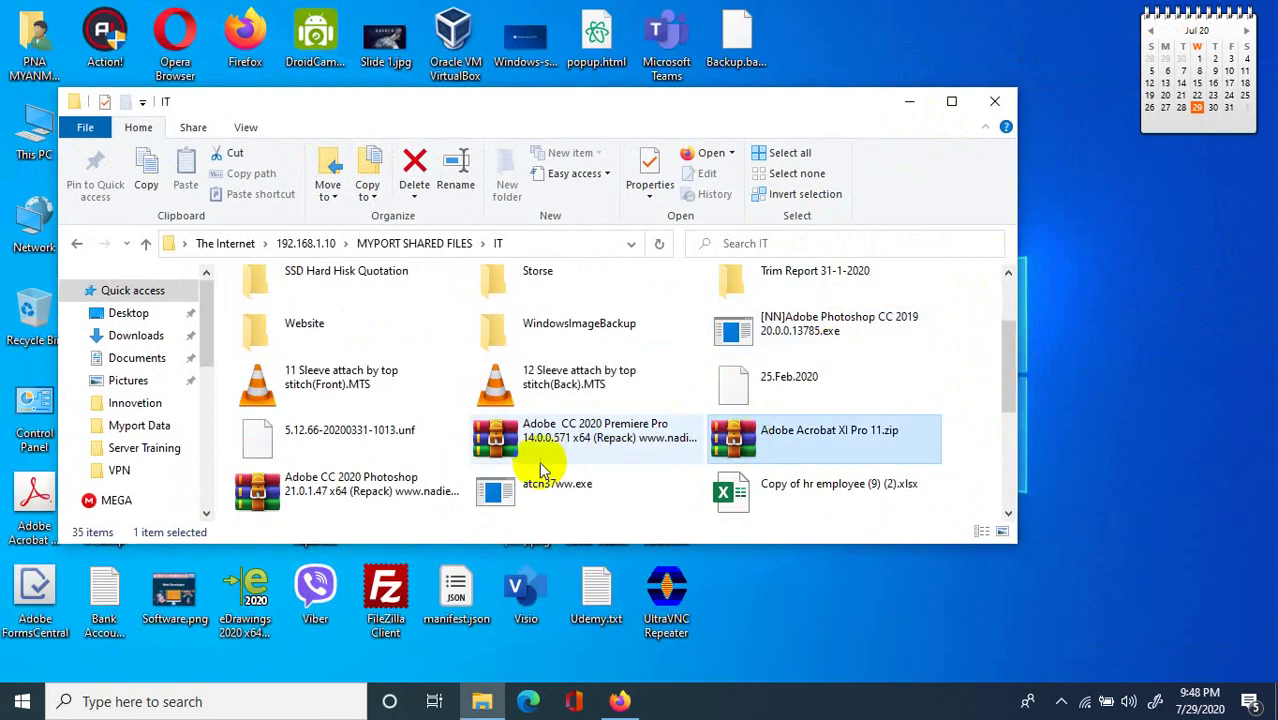
scroll(614, 422, "up", 2)
scroll(650, 422, "down", 5)
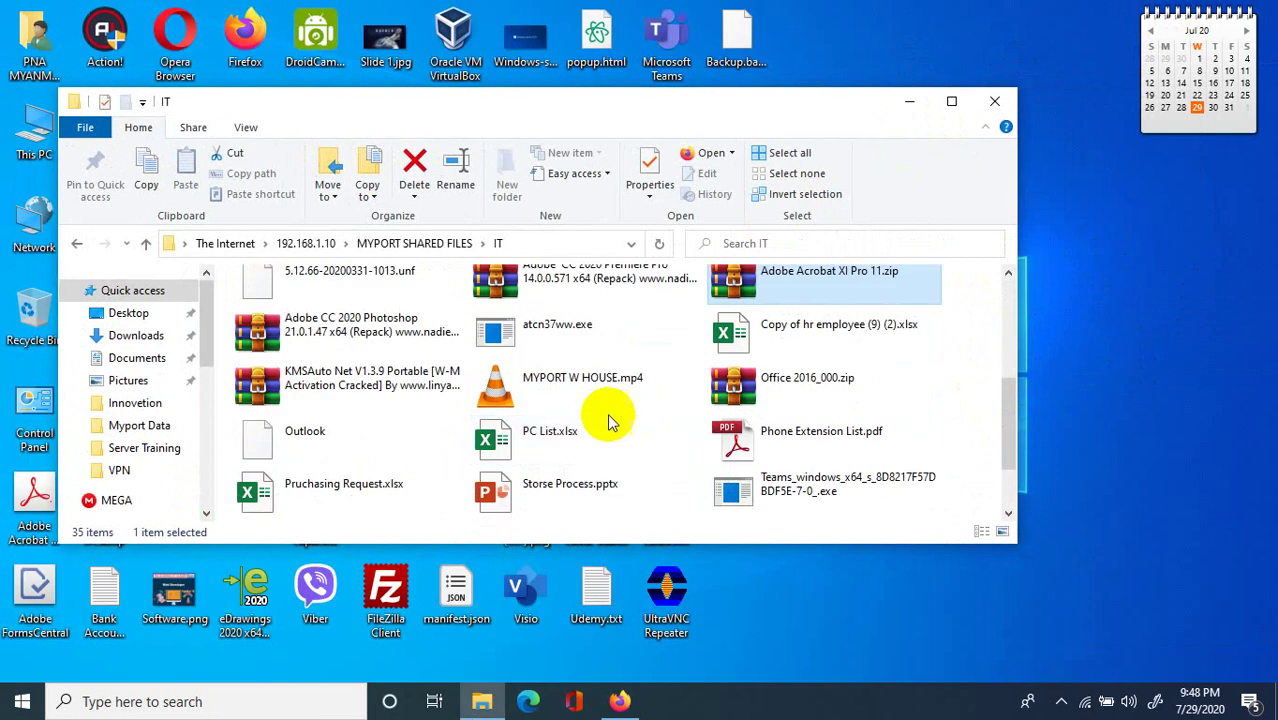
left_click(472, 378)
double_click(470, 378)
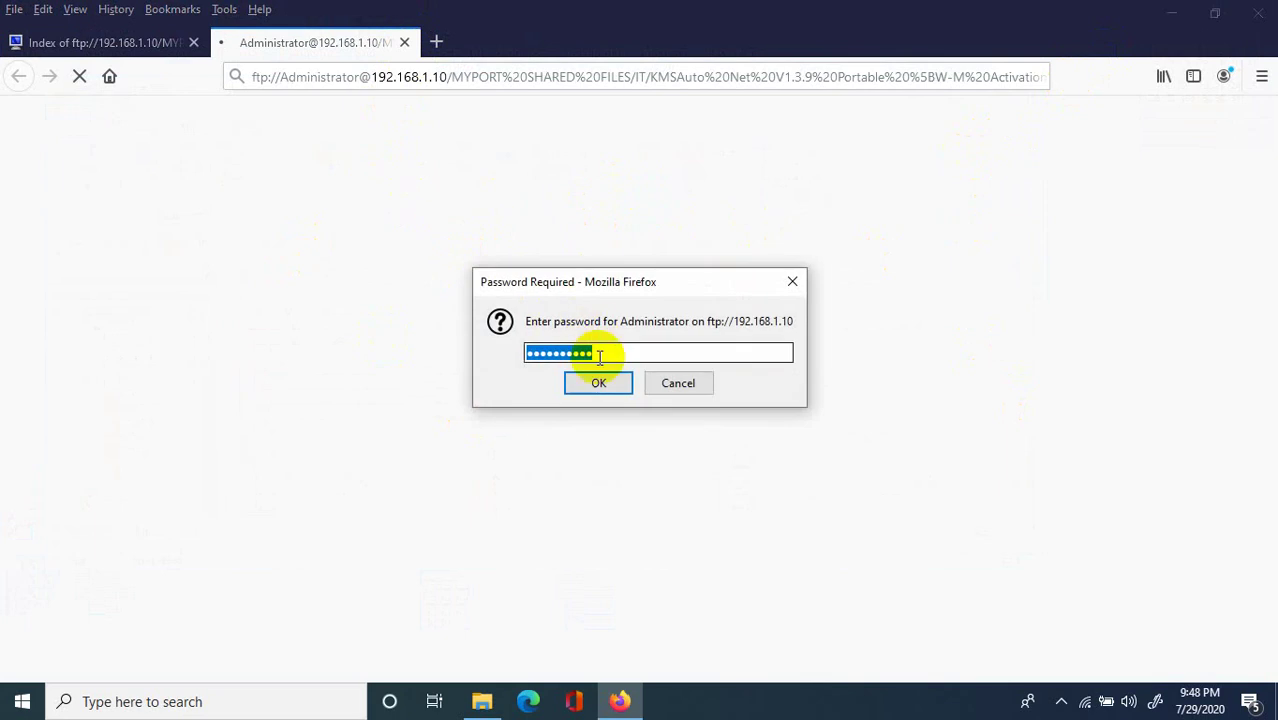
Confirm the FTP login and open the downloaded KMSAuto Net V1.3.9 Portable archive in WinRAR.
left_click(606, 380)
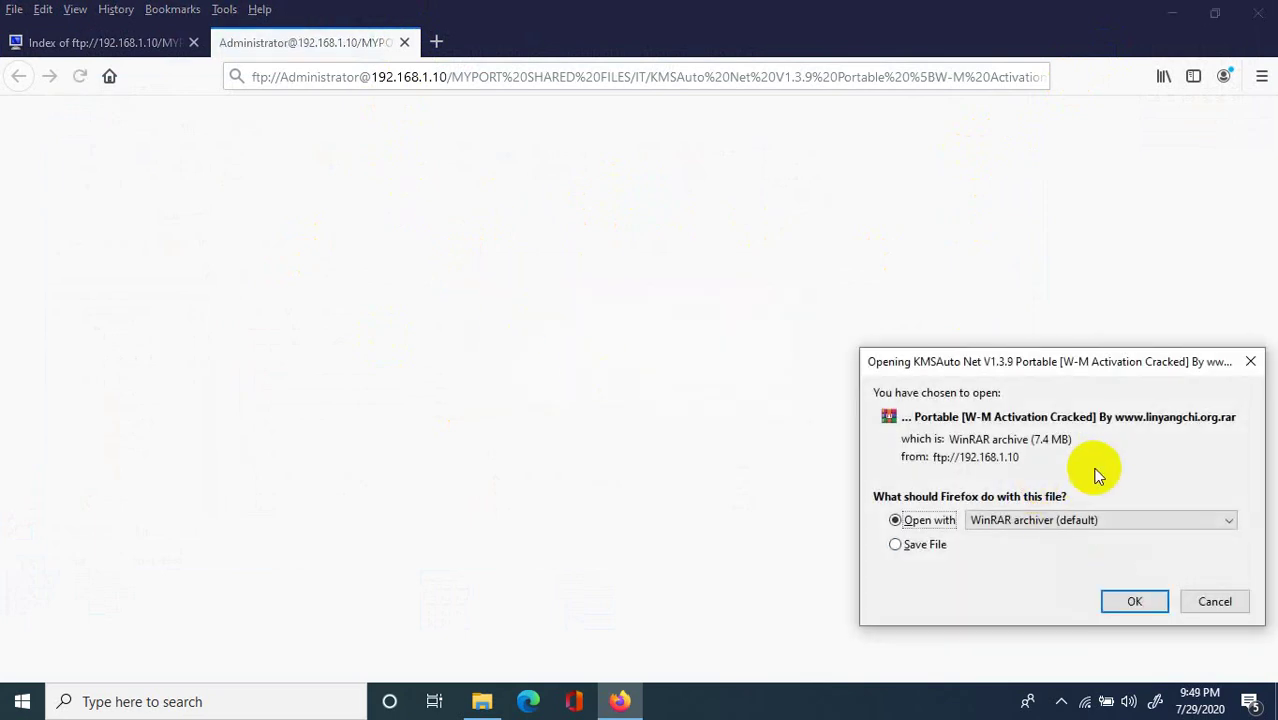
left_click(1138, 602)
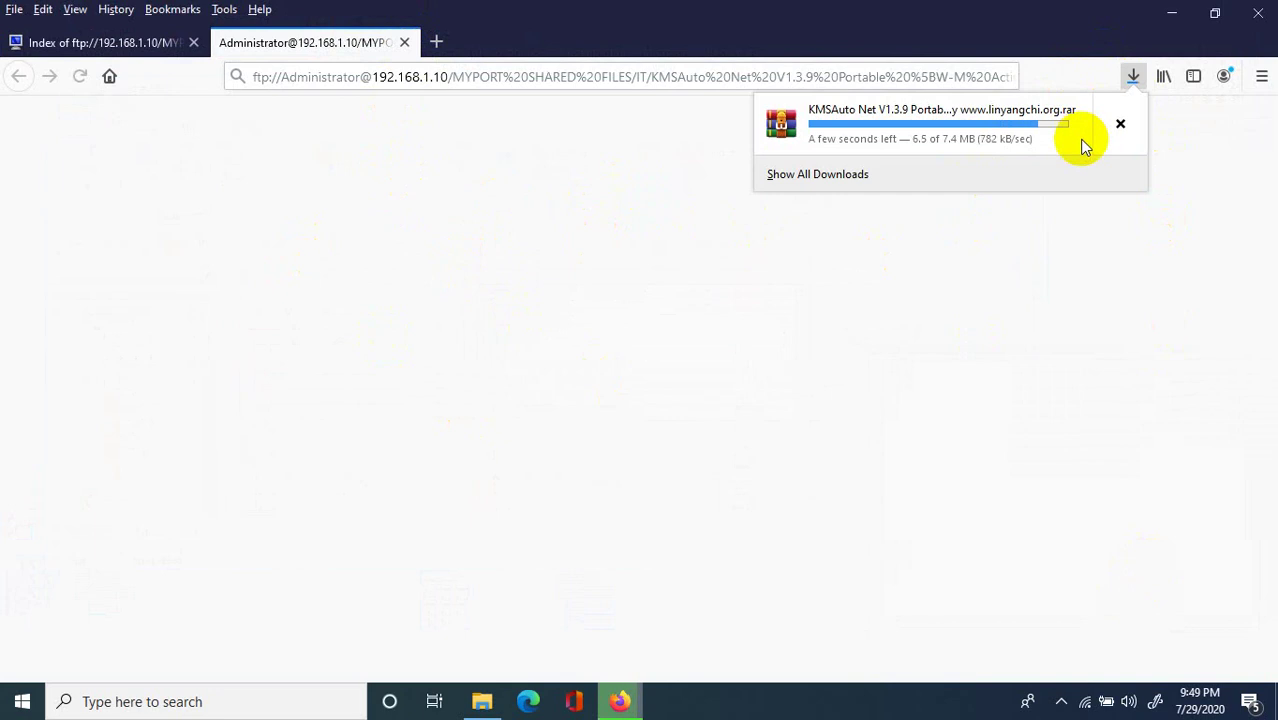
left_click(1122, 132)
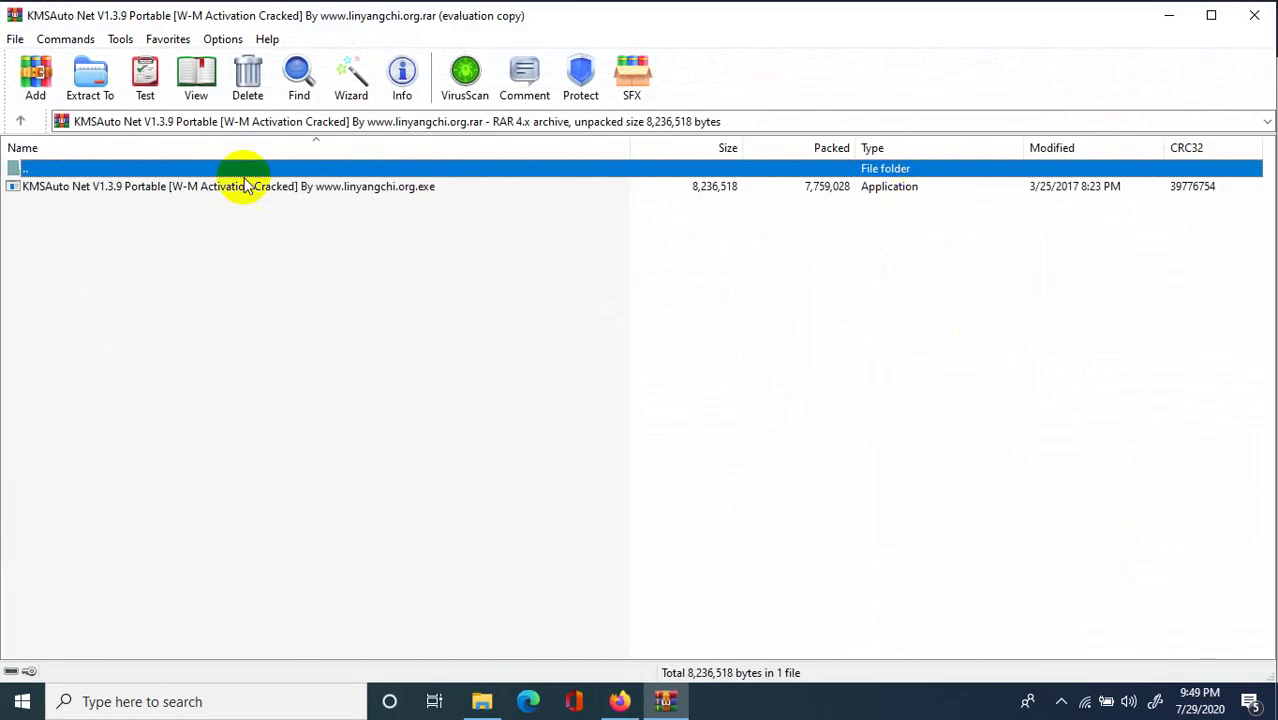
Dismiss the WinRAR reminder, run the KMSAuto .exe, and disconnect from TP-LINK_AP_8E56 Wi-Fi.
left_click(737, 357)
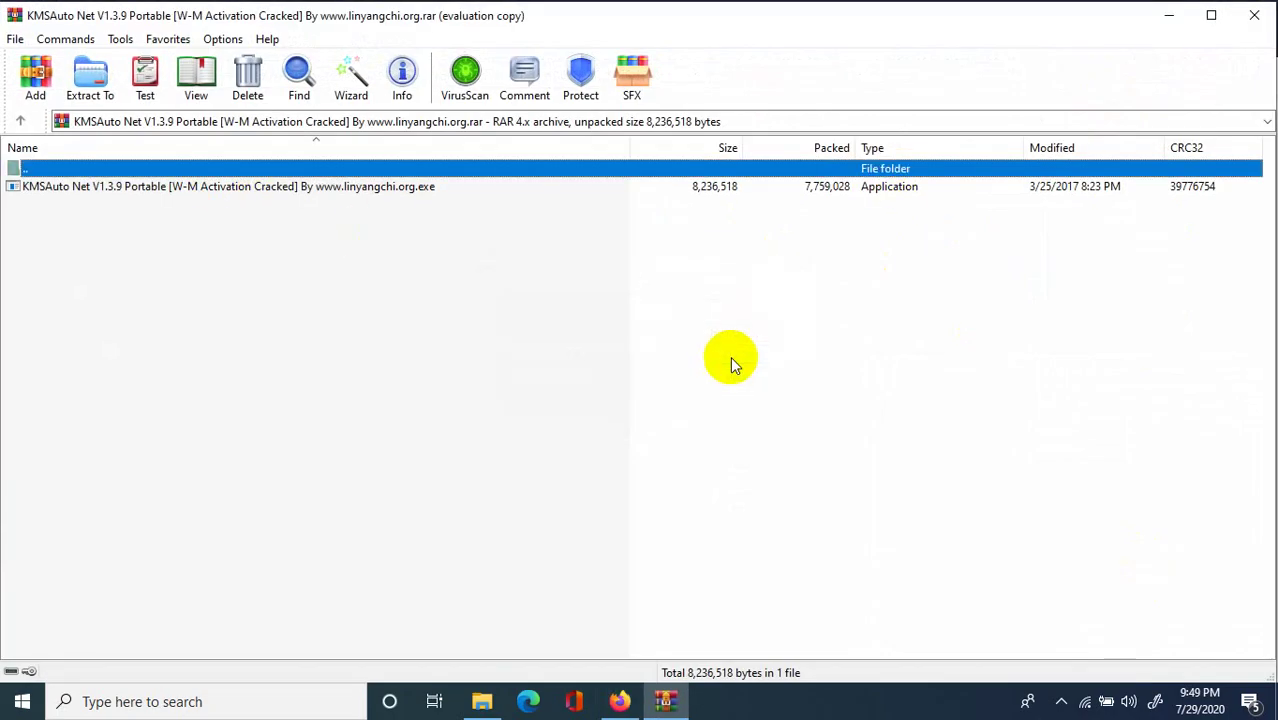
double_click(95, 186)
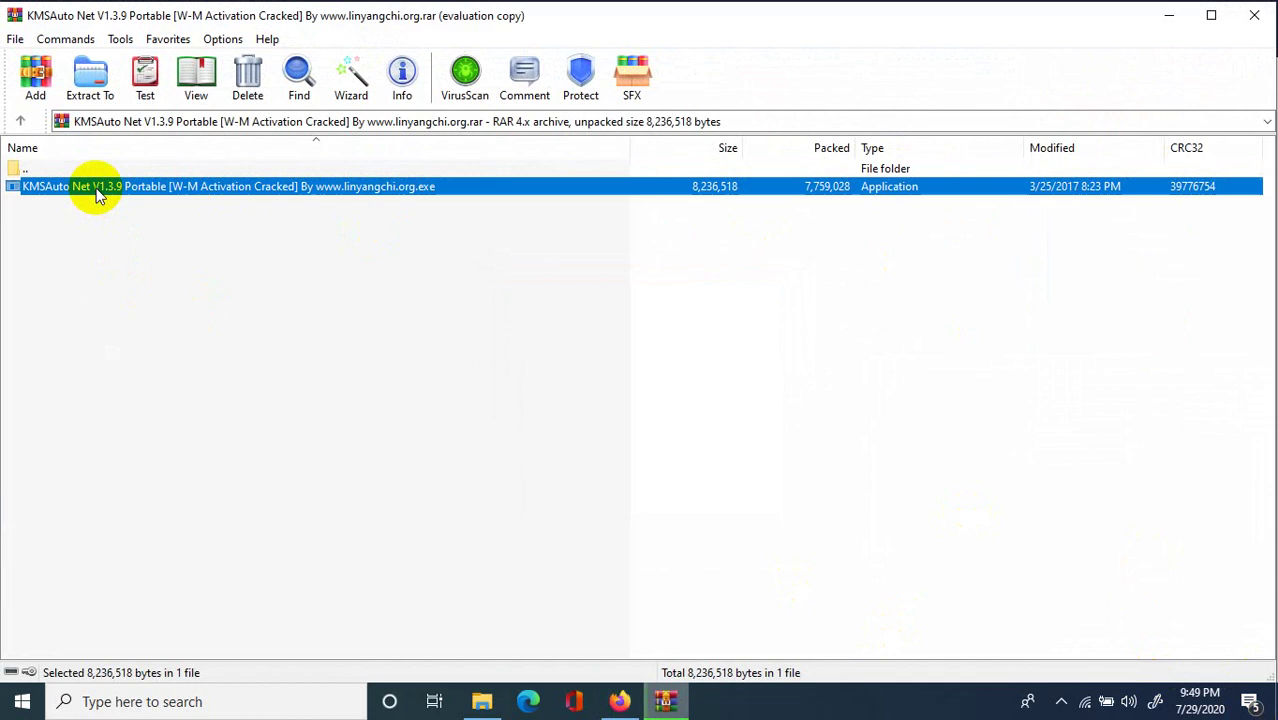
left_click(1090, 704)
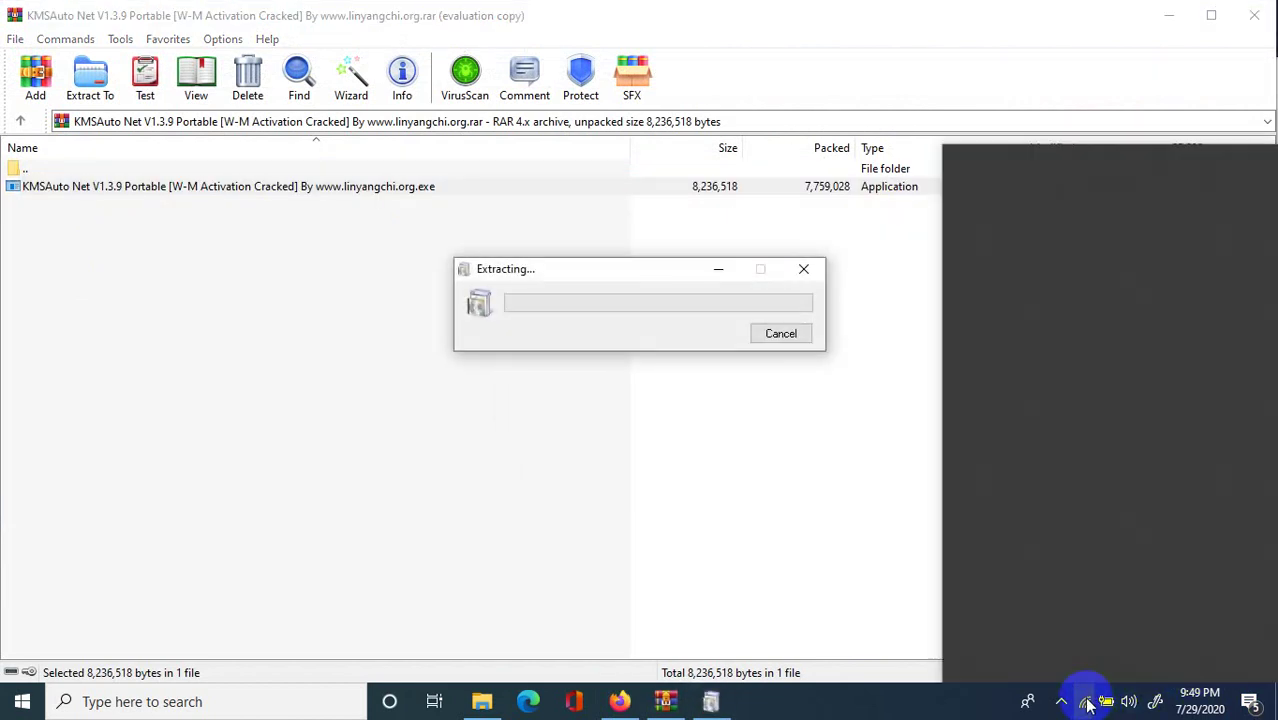
left_click(1175, 406)
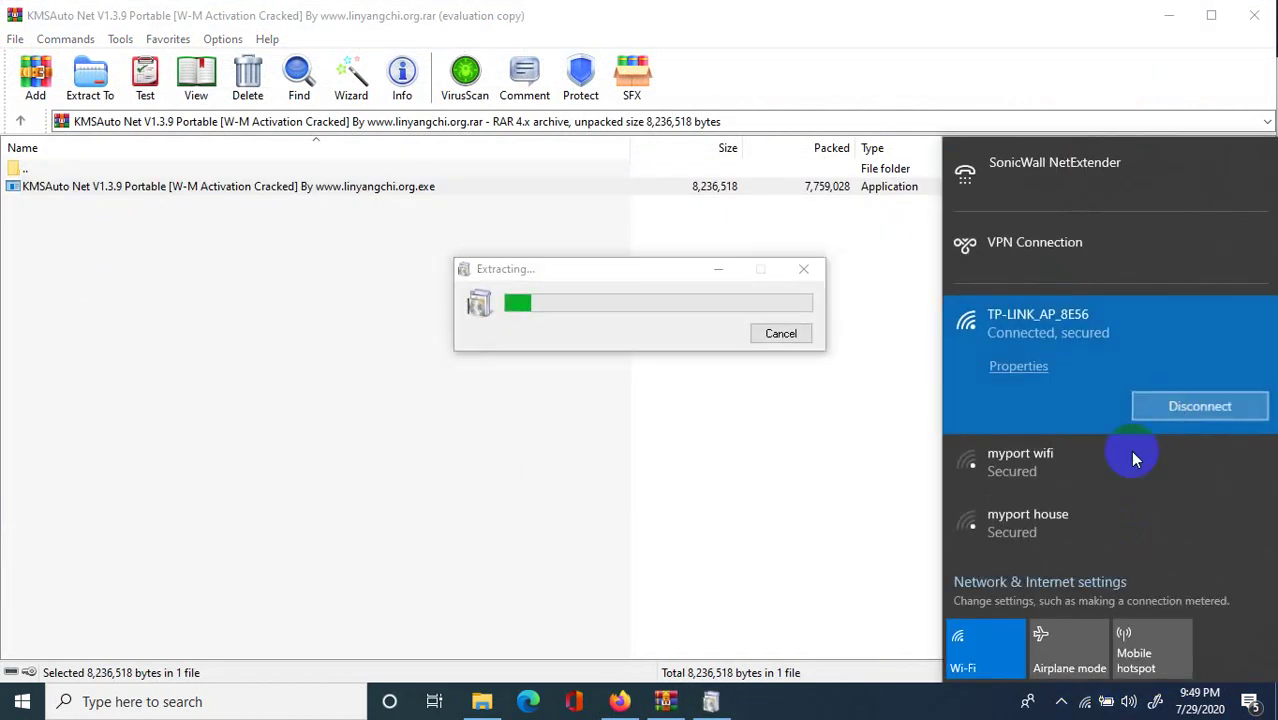
Clear all notifications in the Action Center and expand the quick actions.
left_click(1262, 704)
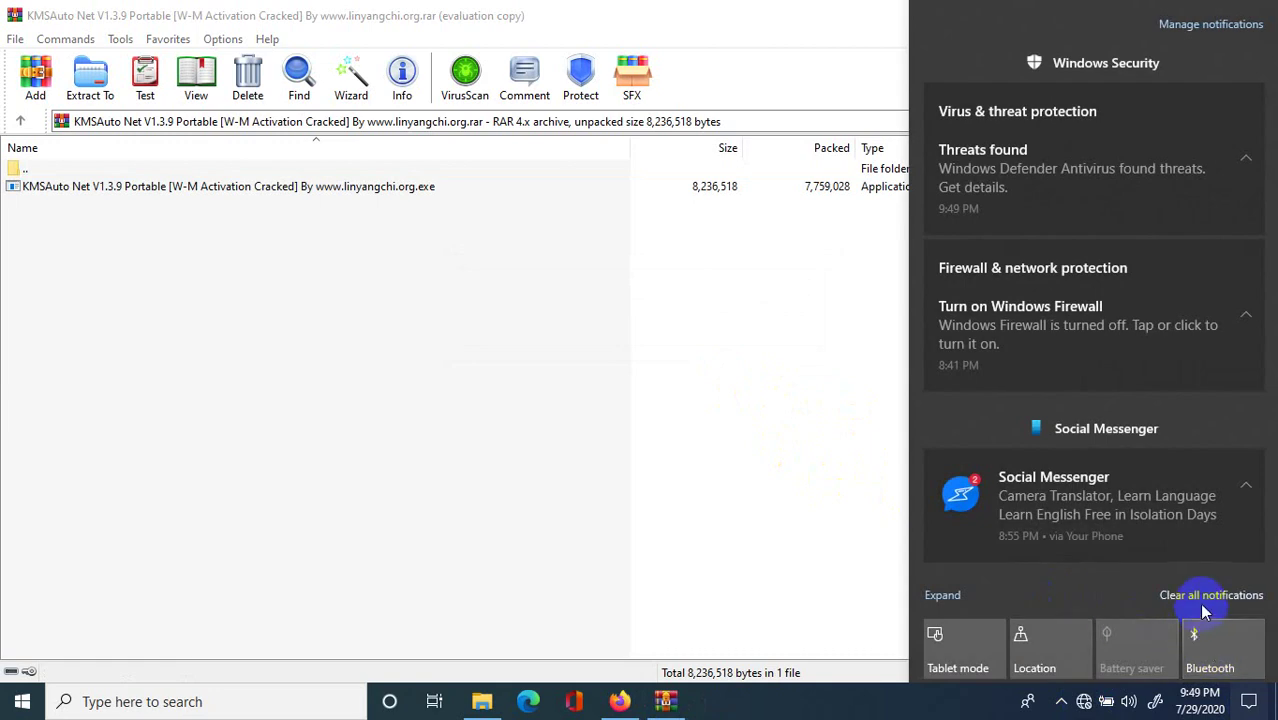
left_click(1199, 598)
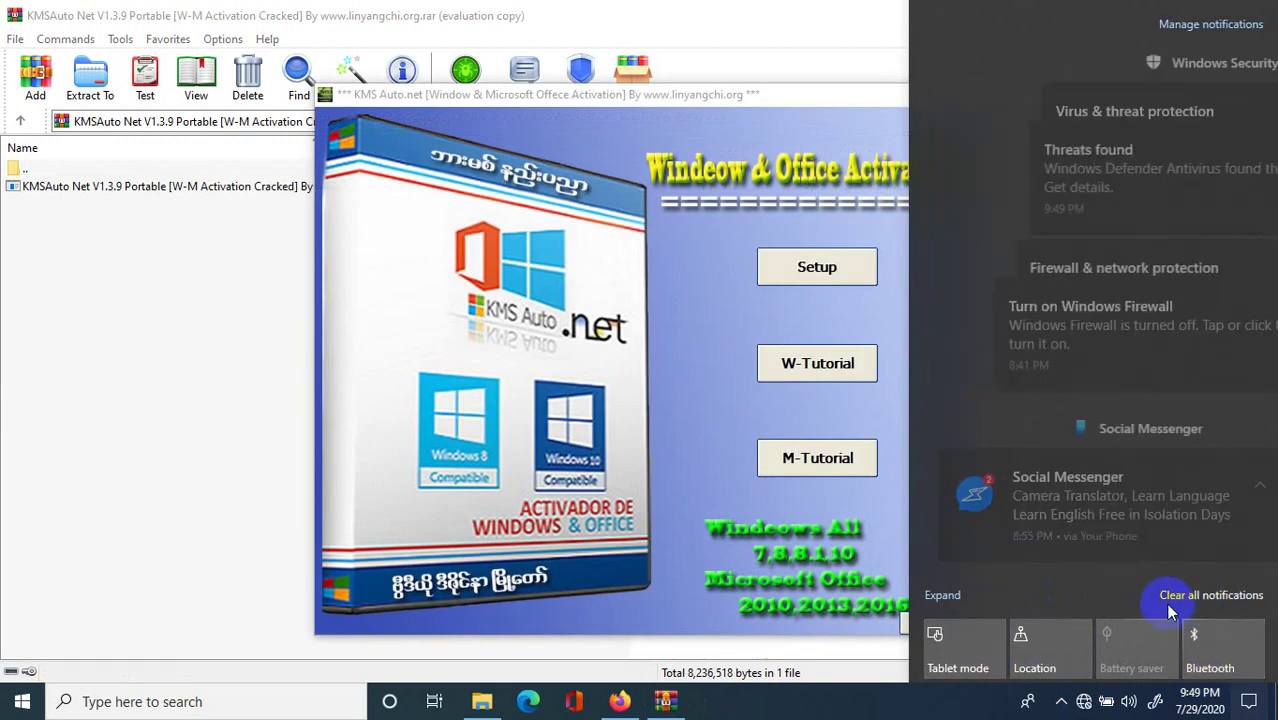
left_click(956, 597)
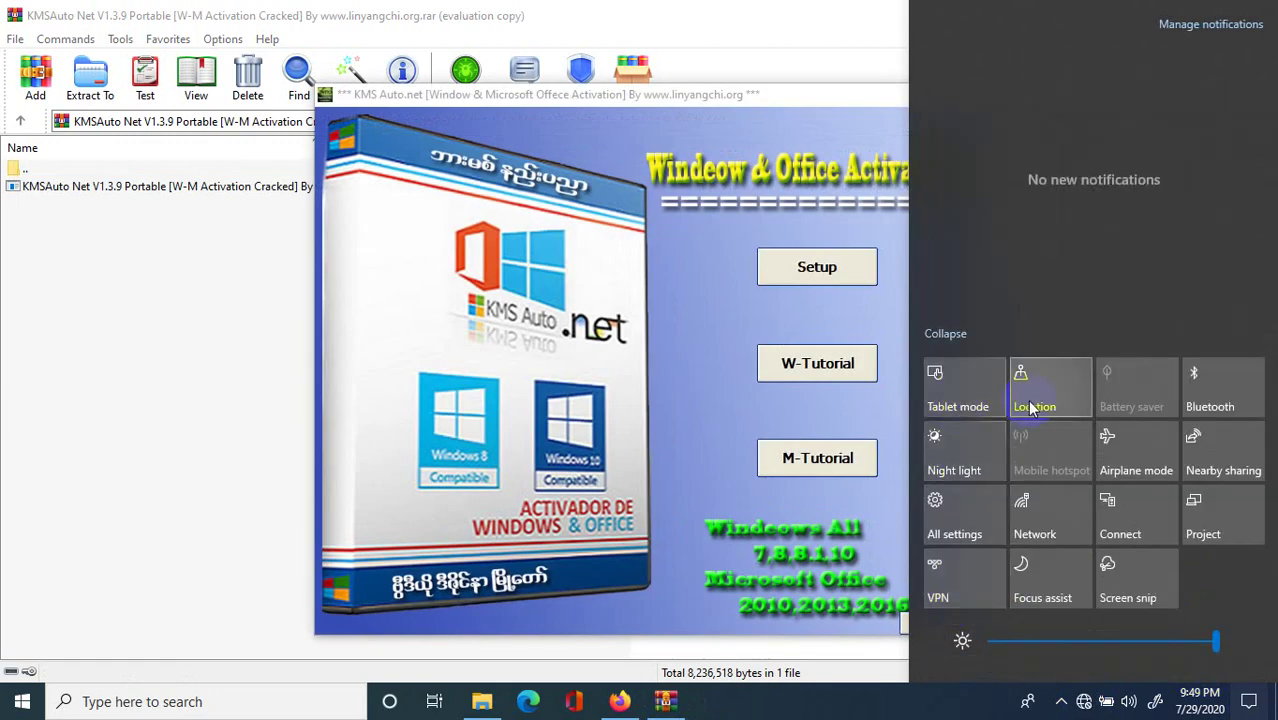
Turn off Real-time protection via Update & Security > Windows Security > Virus & threat protection.
left_click(952, 520)
scroll(479, 422, "down", 3)
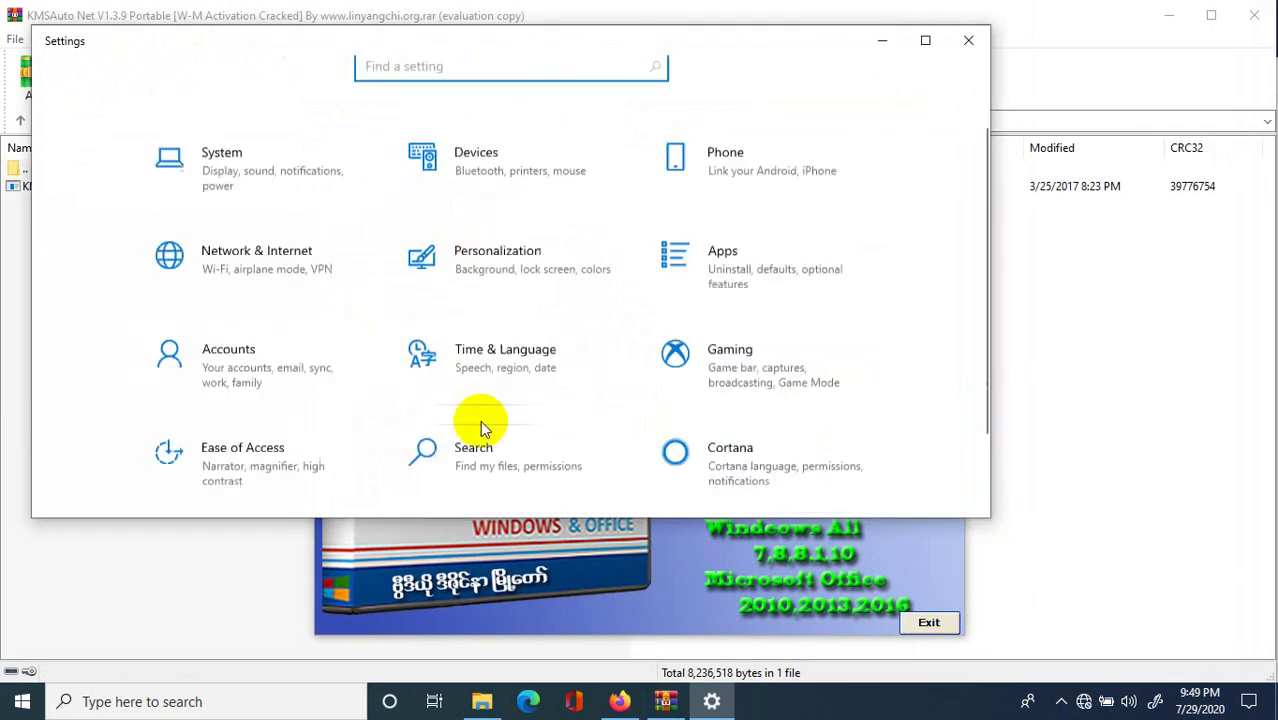
left_click(505, 455)
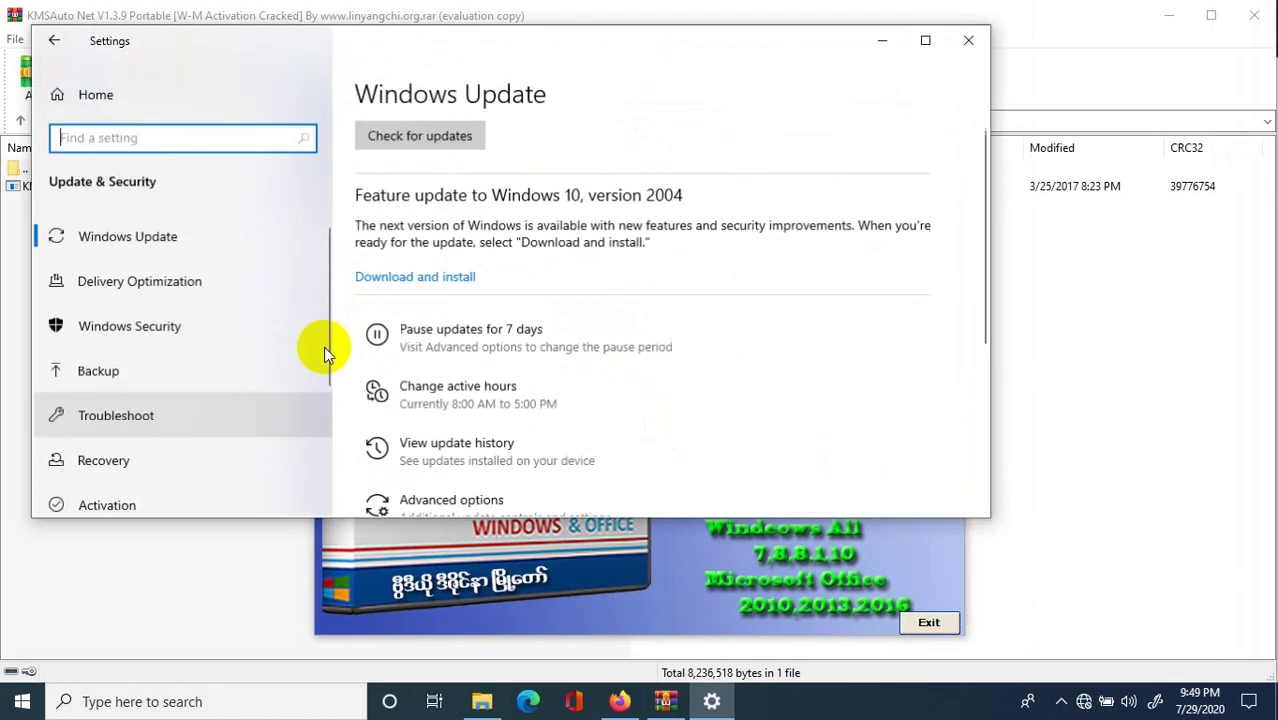
left_click(167, 320)
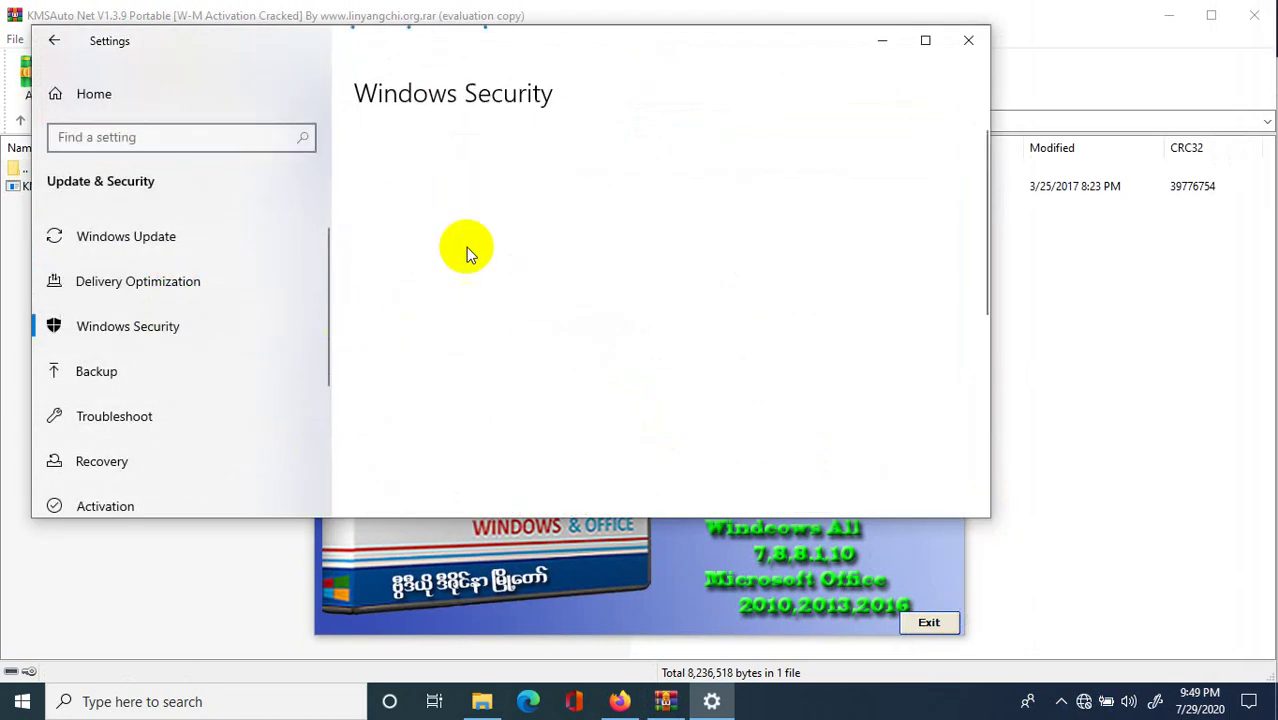
left_click(452, 284)
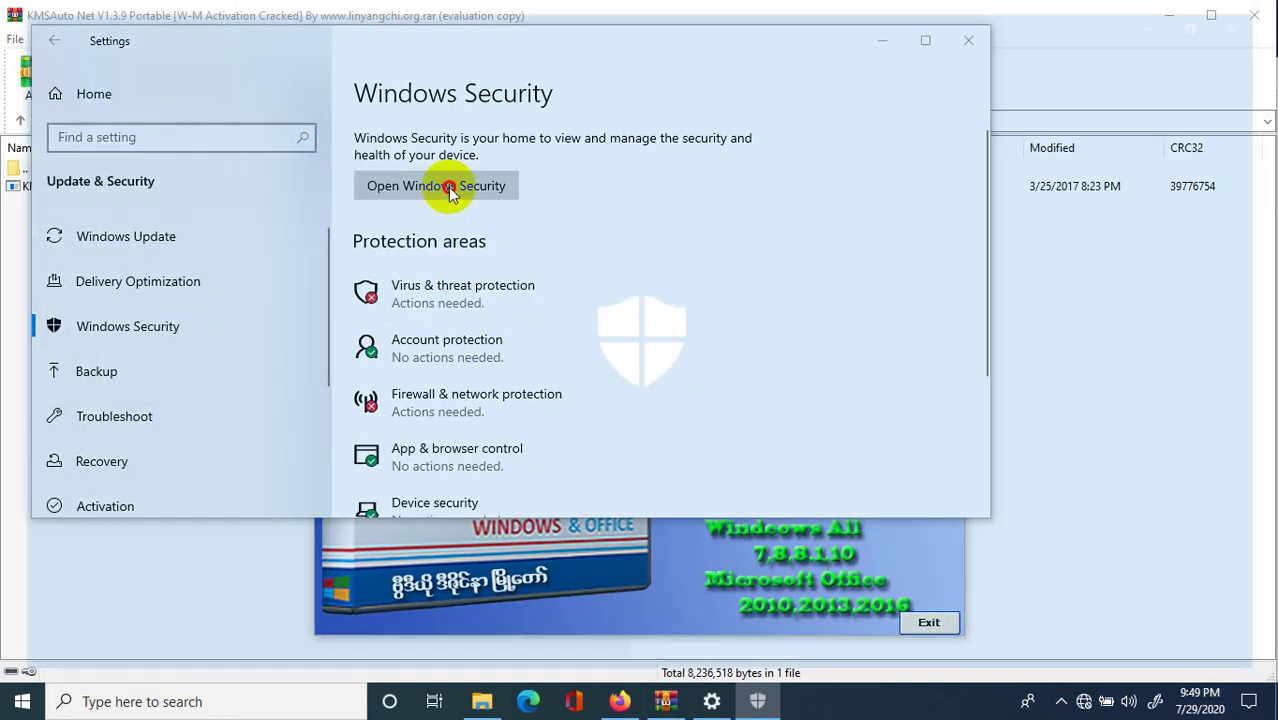
scroll(357, 545, "down", 3)
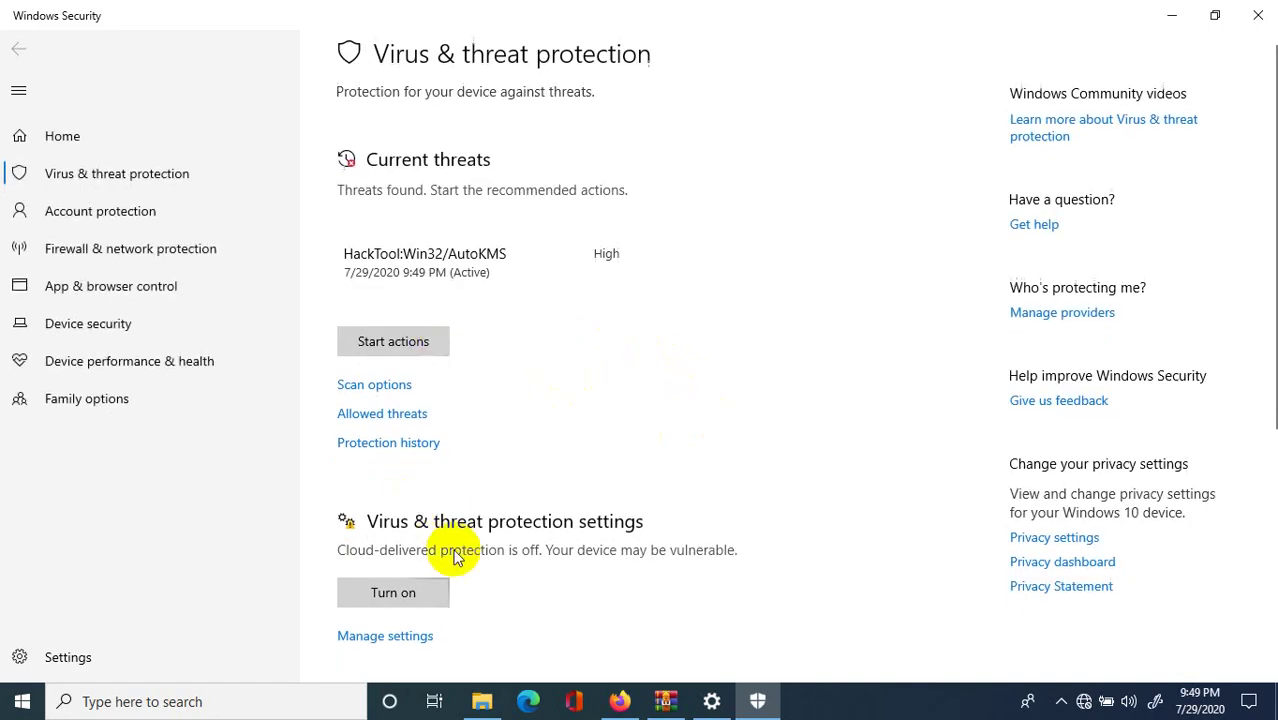
left_click(422, 456)
left_click(357, 300)
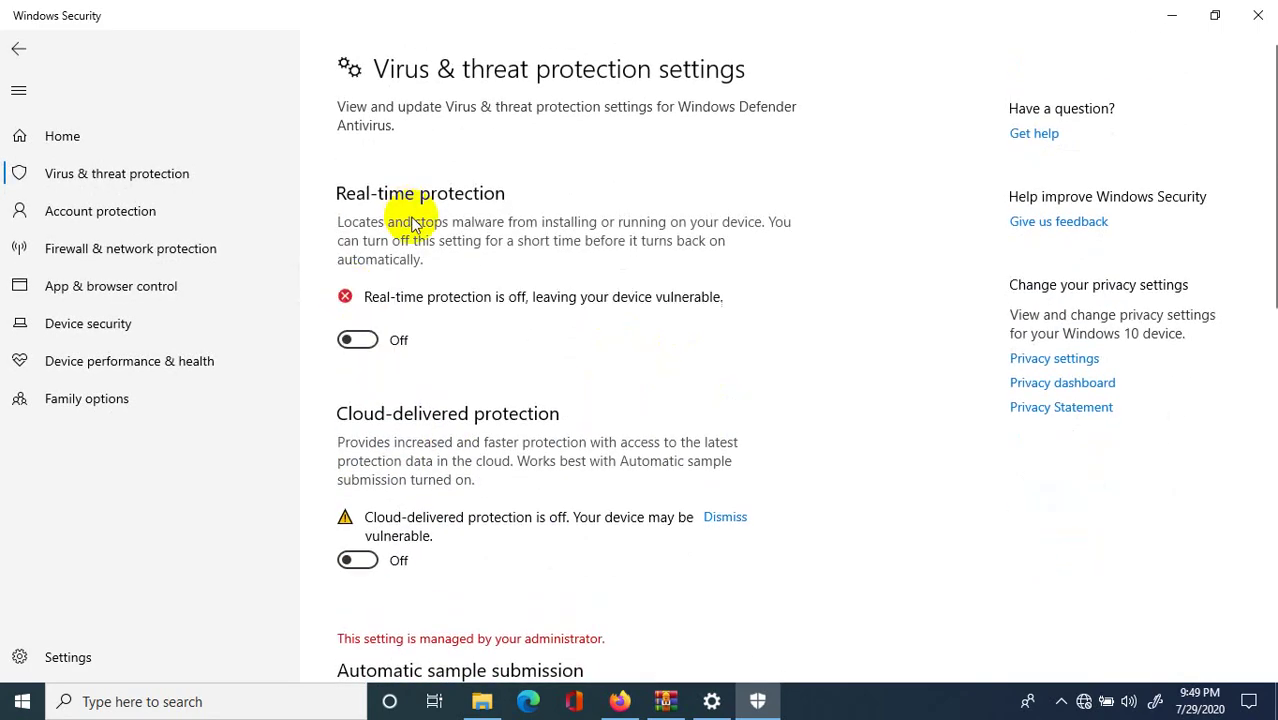
Minimize Windows Security and Settings, then start KMSAuto Net Setup.
left_click(1172, 14)
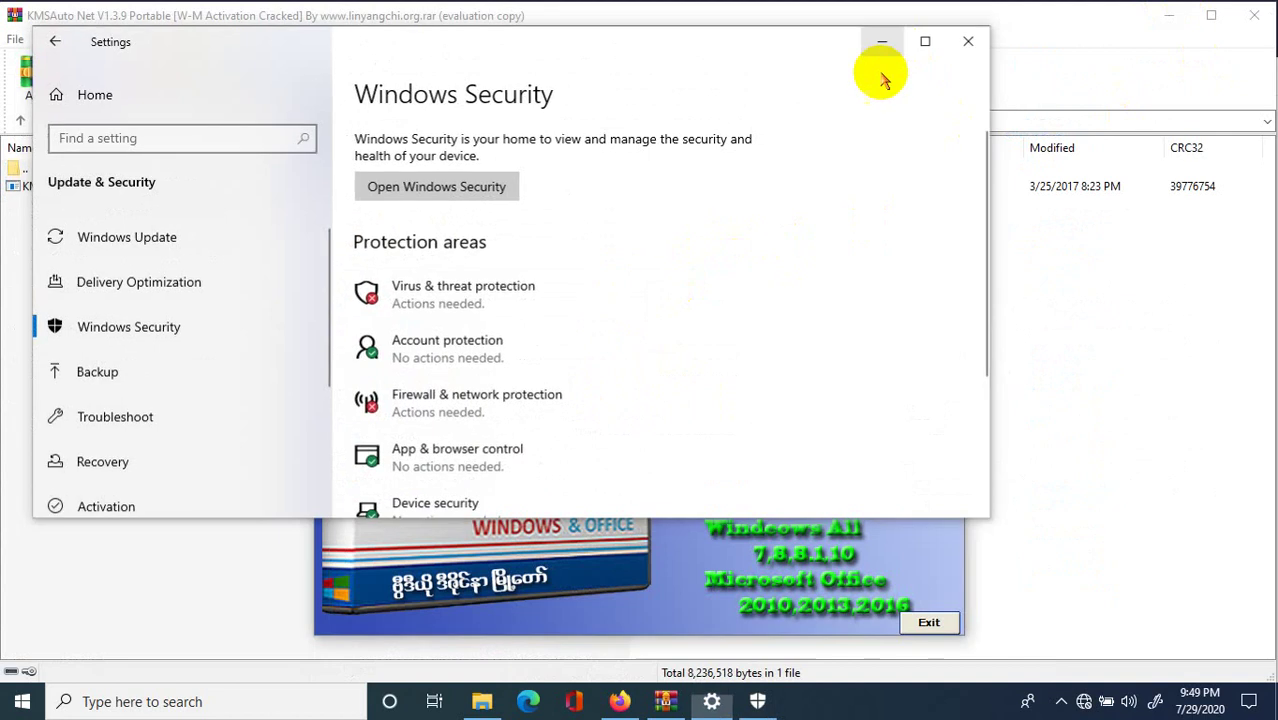
left_click(882, 40)
left_click(818, 268)
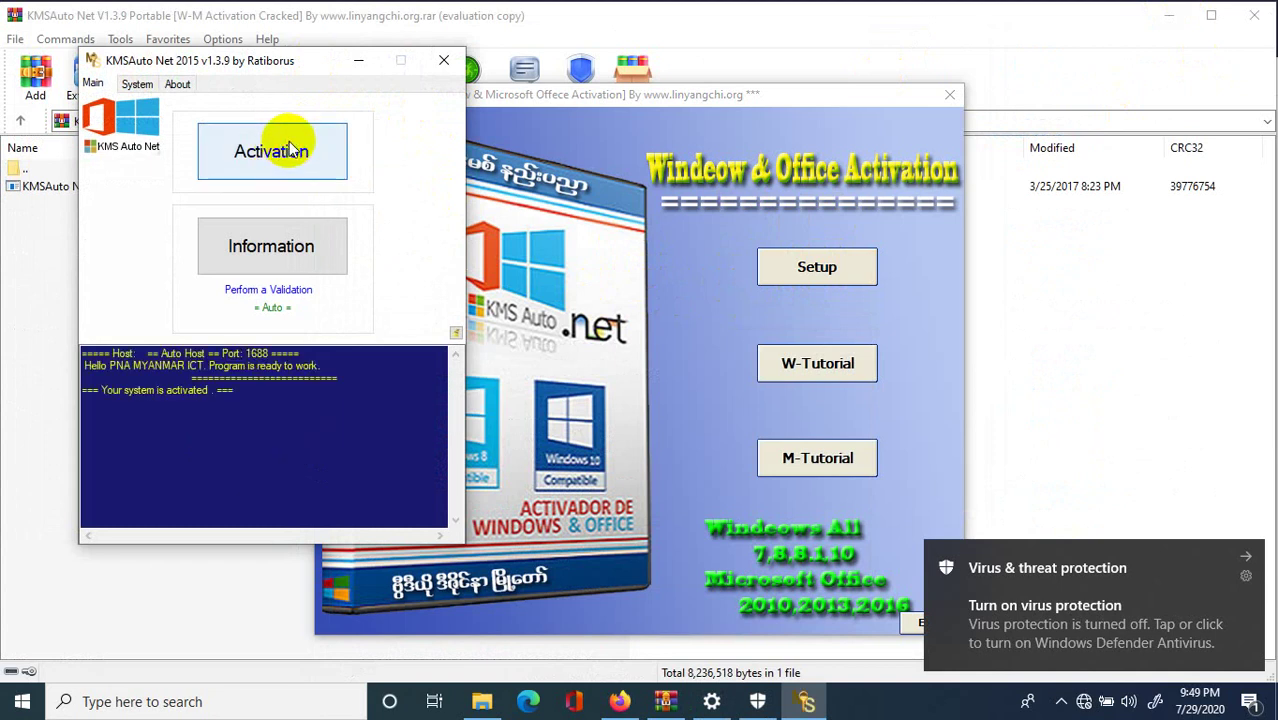
Show KMSAuto's Windows and Office activation options, then minimize everything to the desktop.
left_click(283, 153)
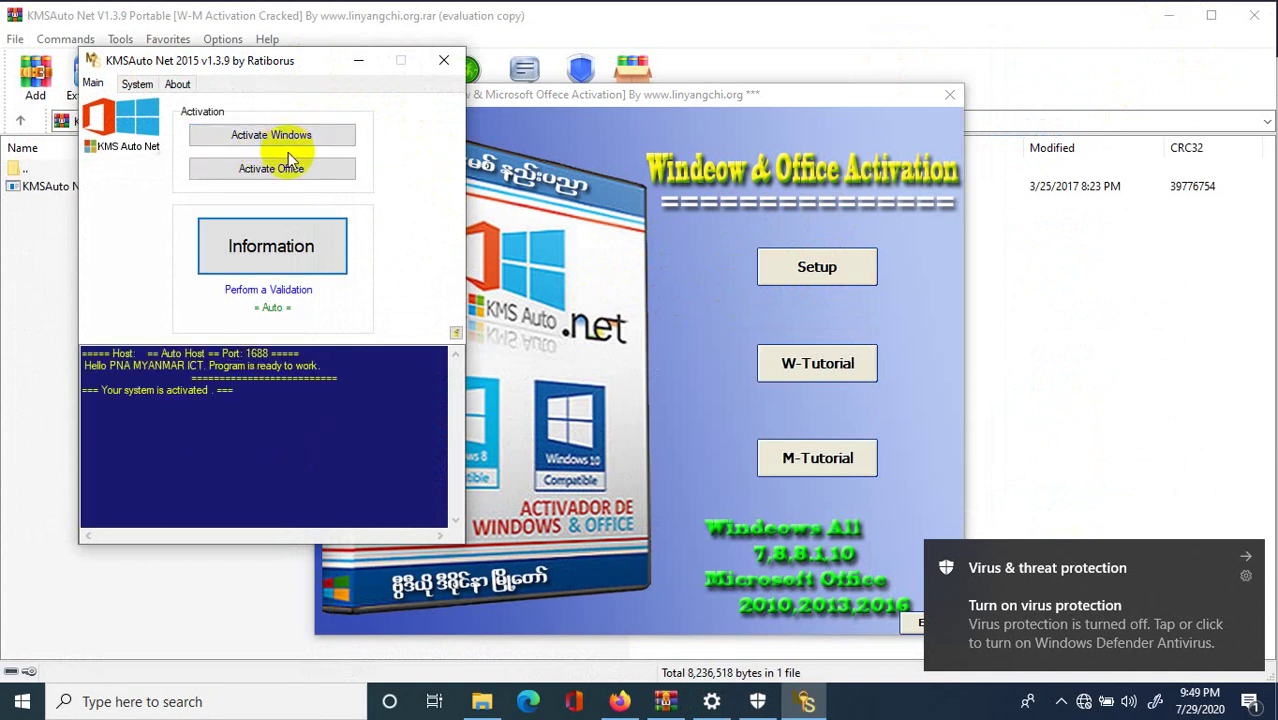
left_click(1232, 624)
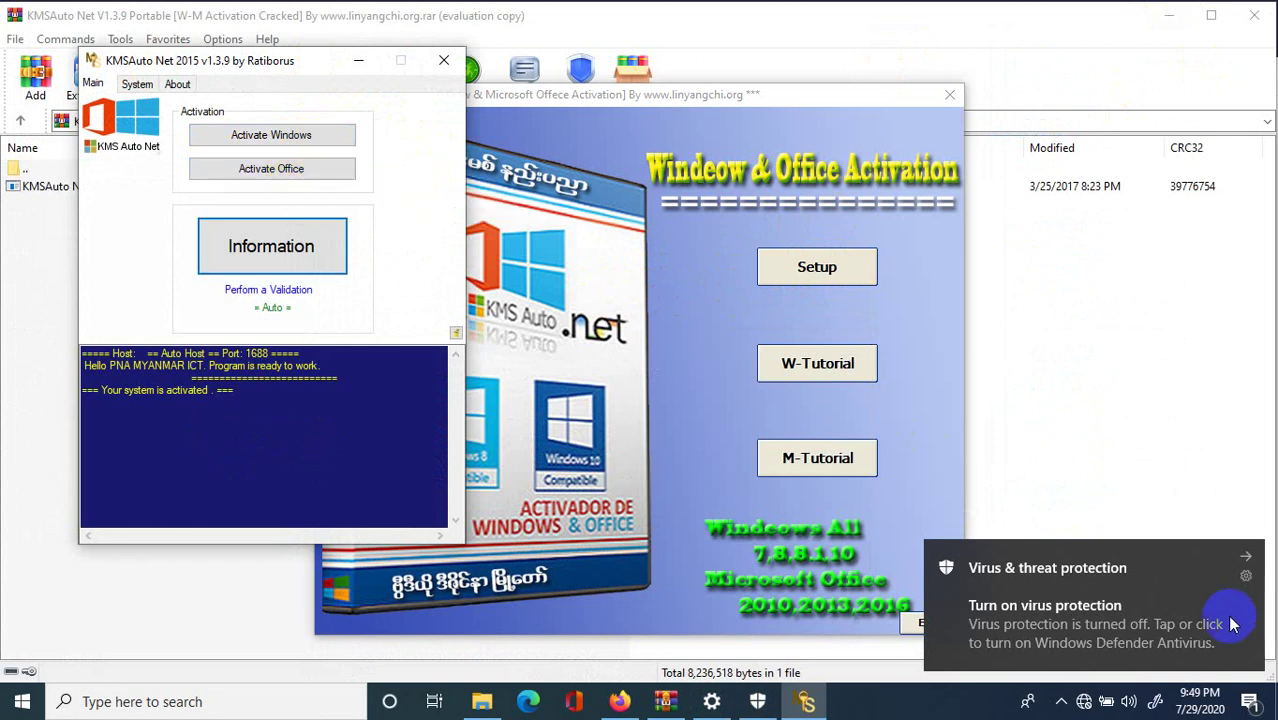
key("super+d")
right_click(1036, 316)
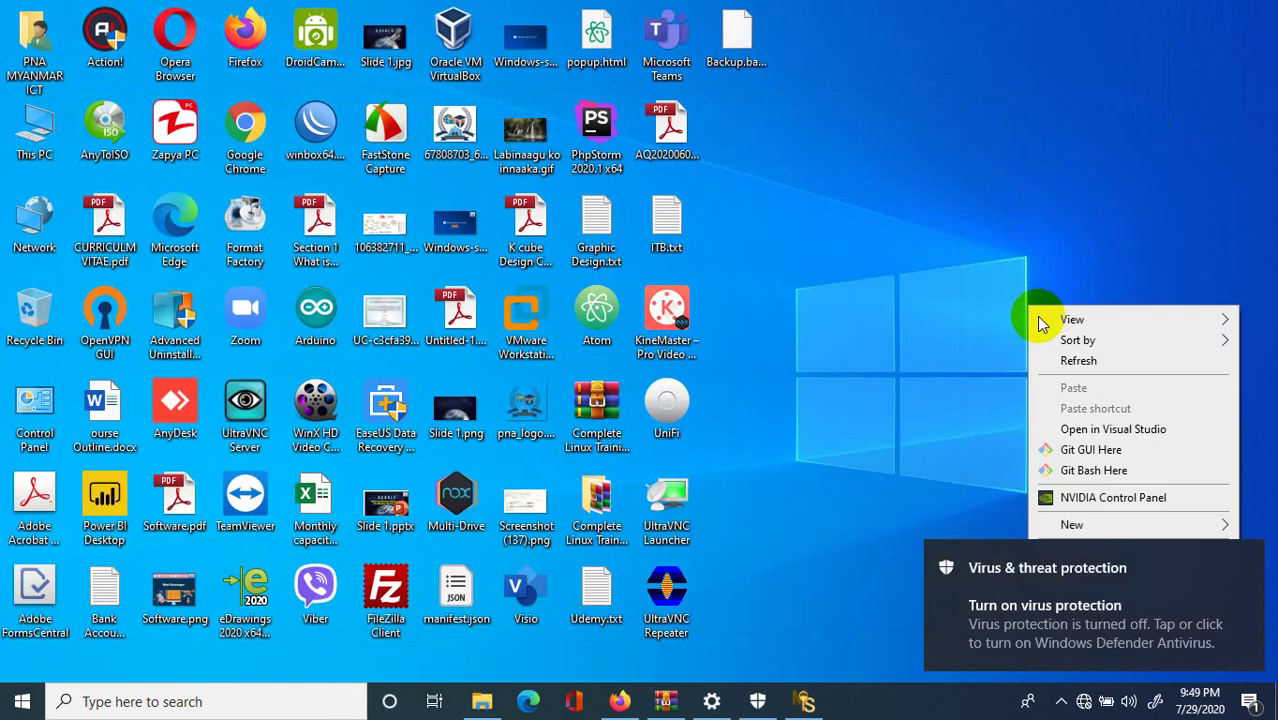
left_click(1072, 357)
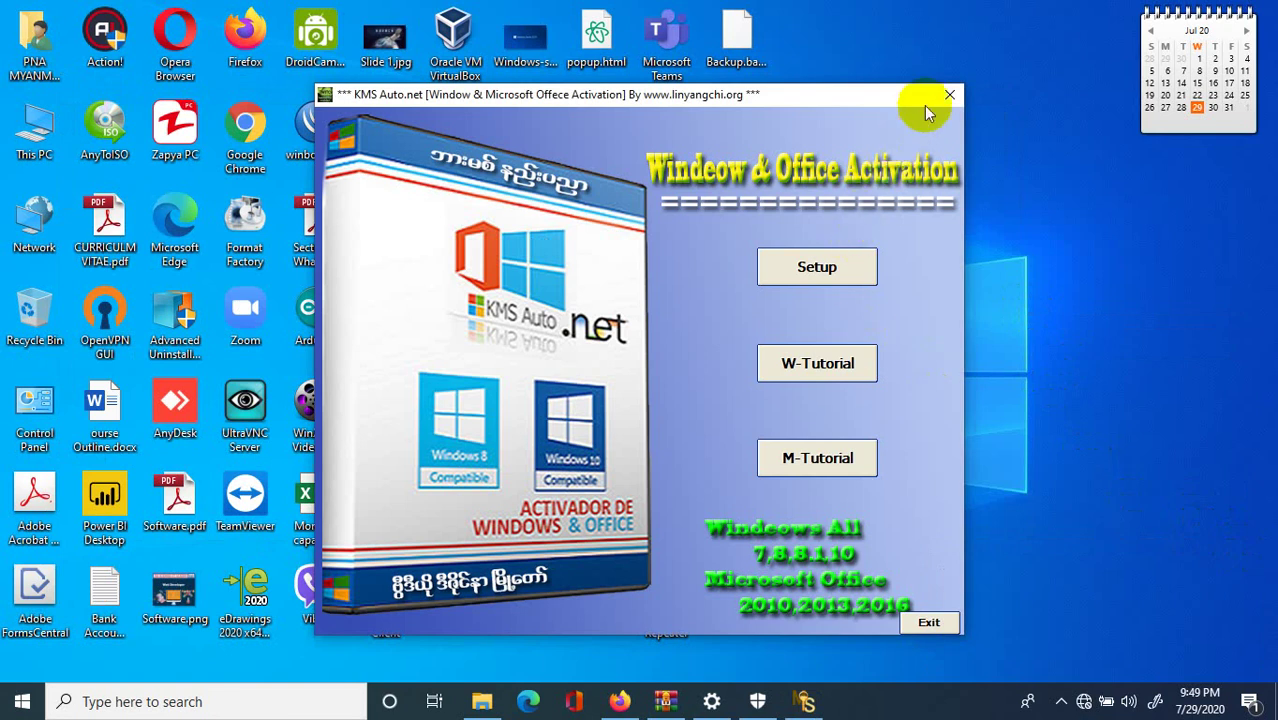
Close the KMS Auto launcher and KMSAuto Net windows and dismiss the Defender notification.
left_click(947, 97)
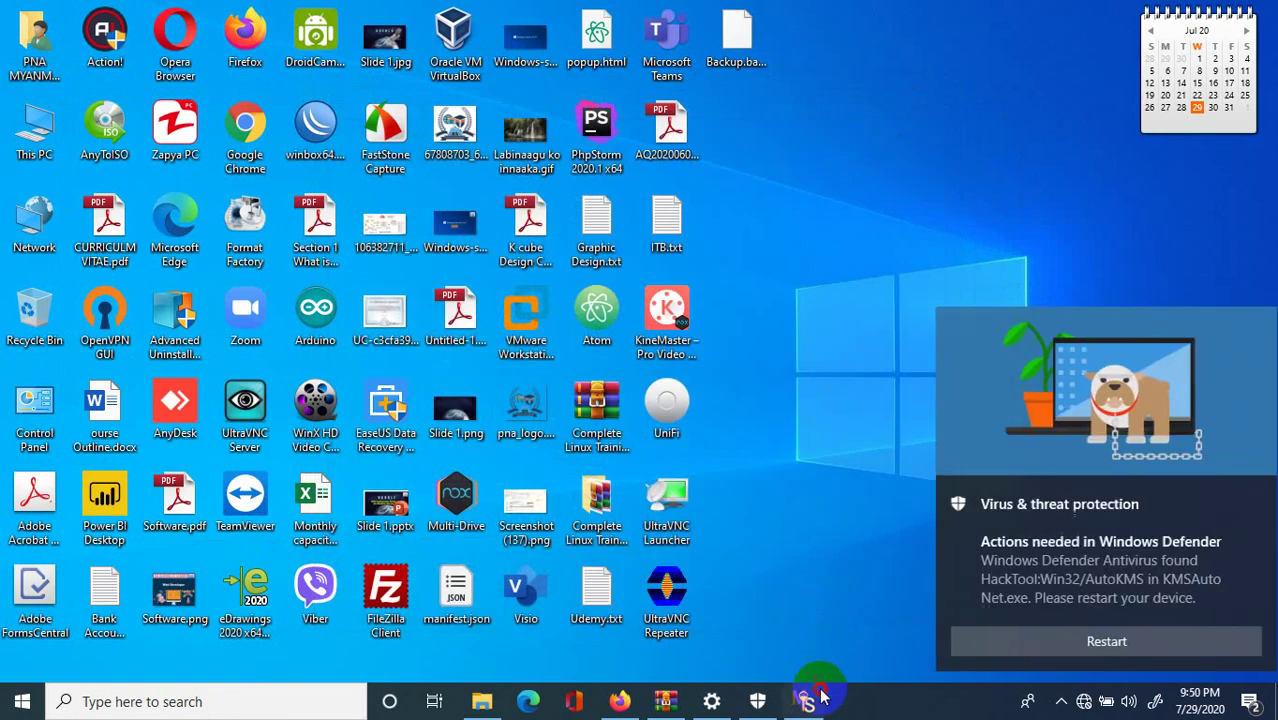
left_click(820, 697)
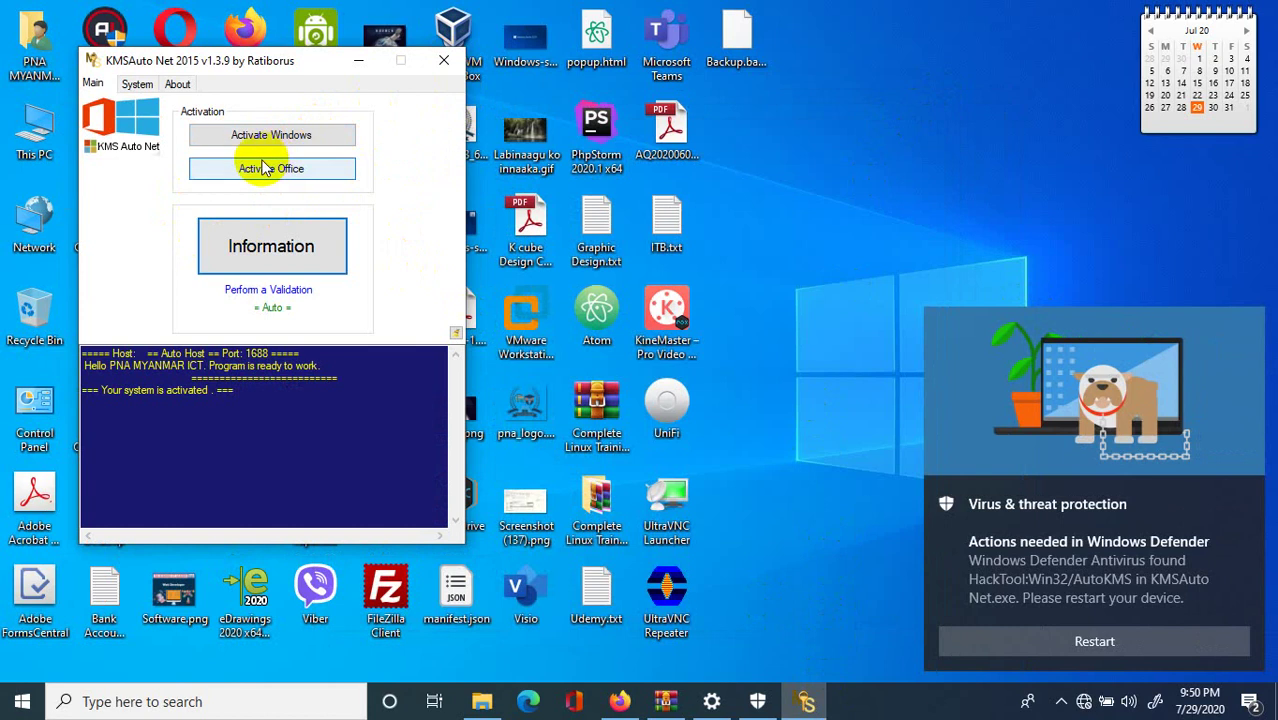
left_click(443, 62)
right_click(871, 176)
left_click(900, 236)
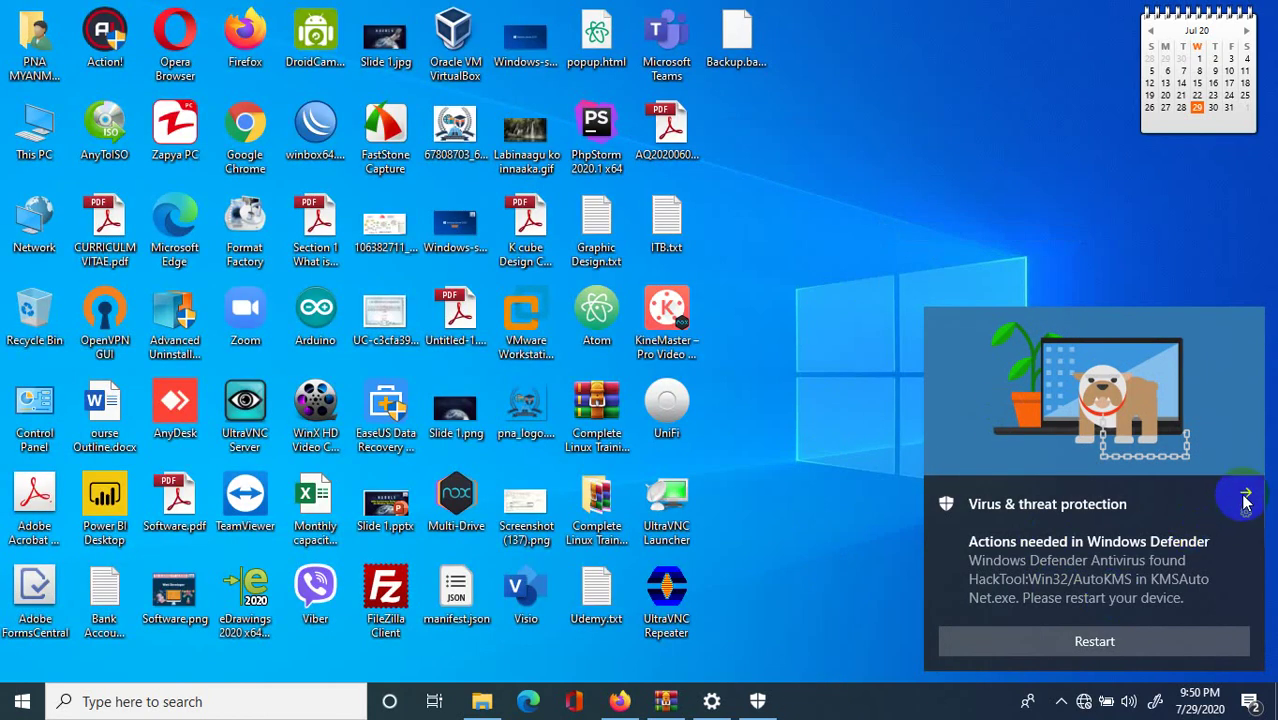
left_click(1245, 500)
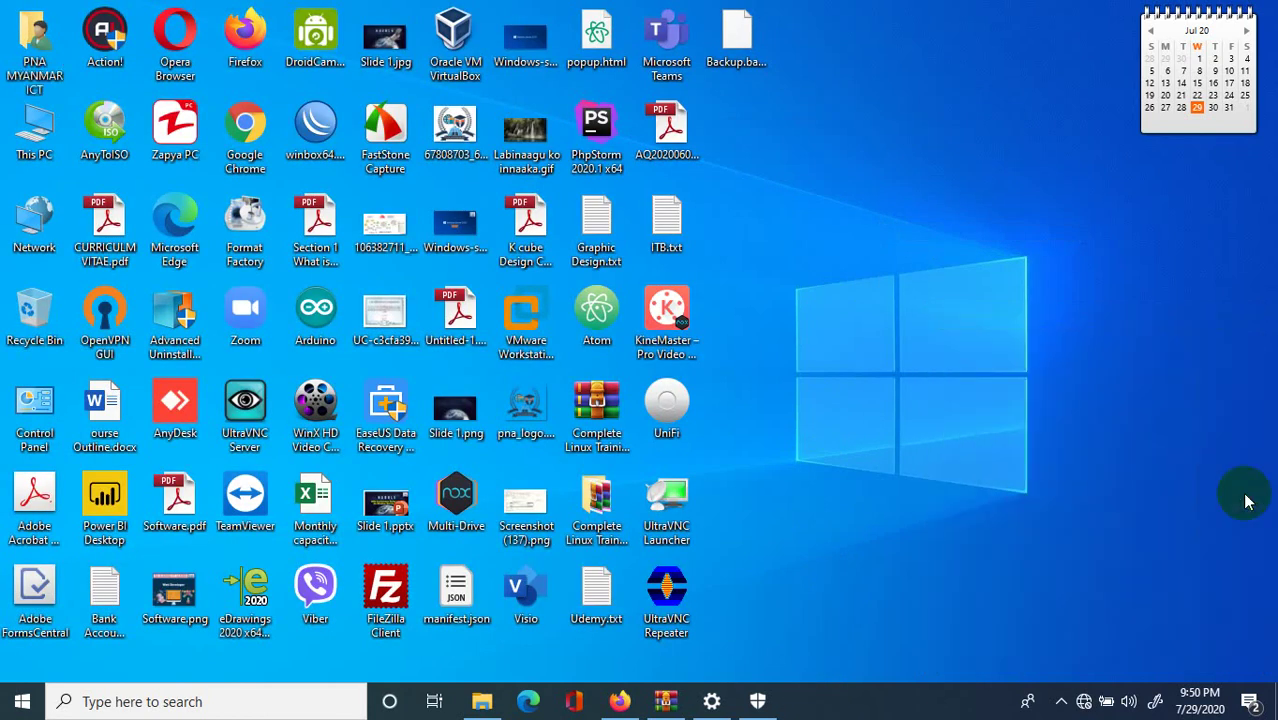
Reconnect to the TP-LINK_AP_8E56 Wi-Fi network and refresh the desktop.
left_click(1084, 701)
left_click(1110, 350)
left_click(1172, 425)
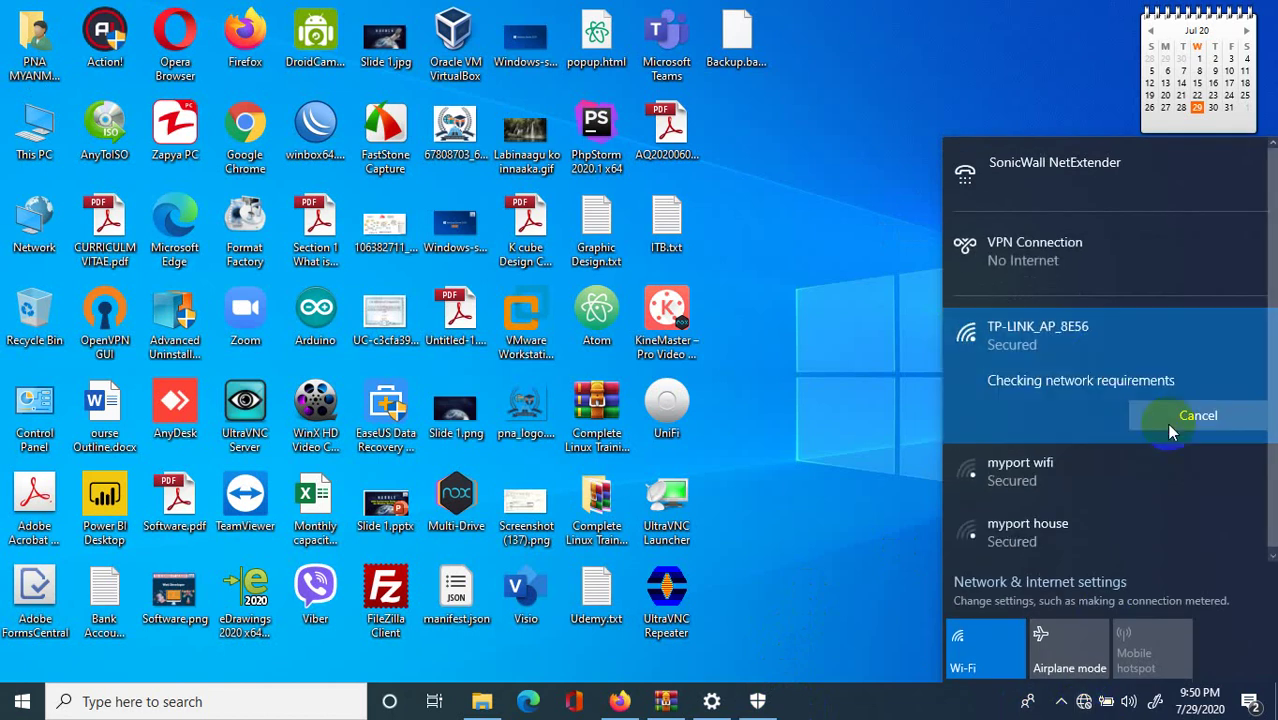
right_click(765, 222)
left_click(813, 278)
right_click(822, 244)
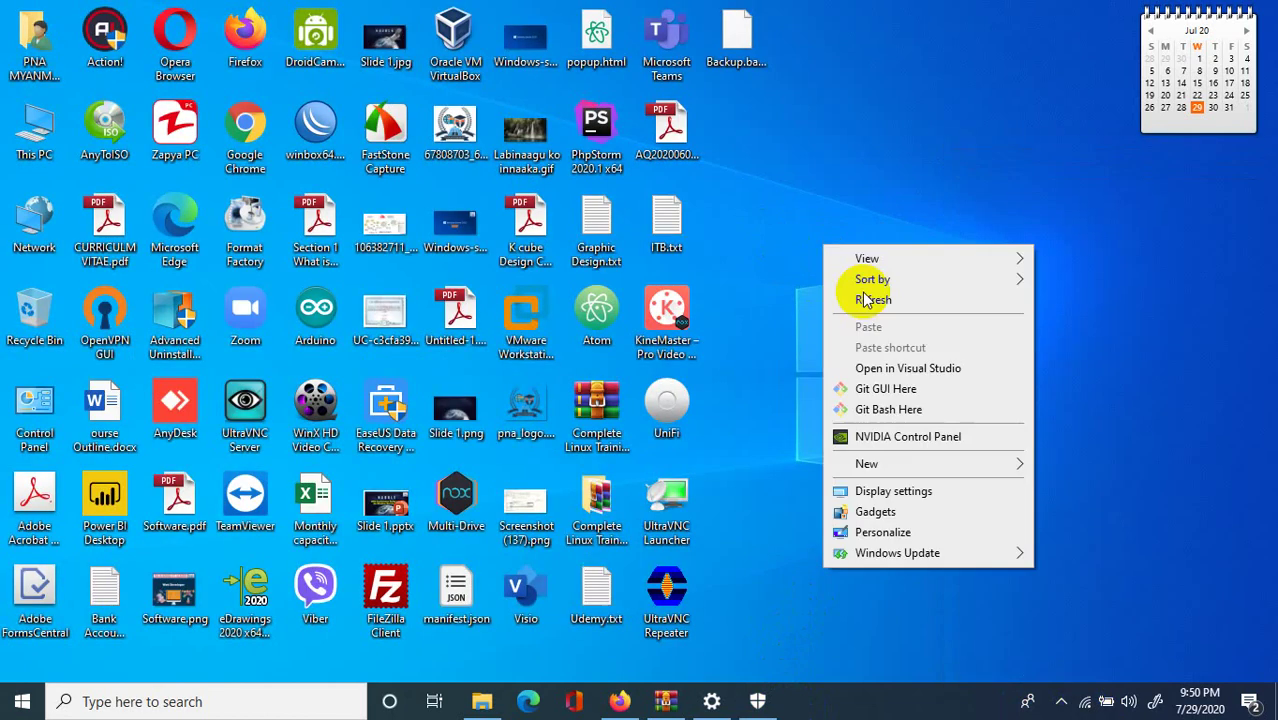
left_click(866, 300)
Close the Windows Security and Settings windows and refresh the desktop.
left_click(760, 700)
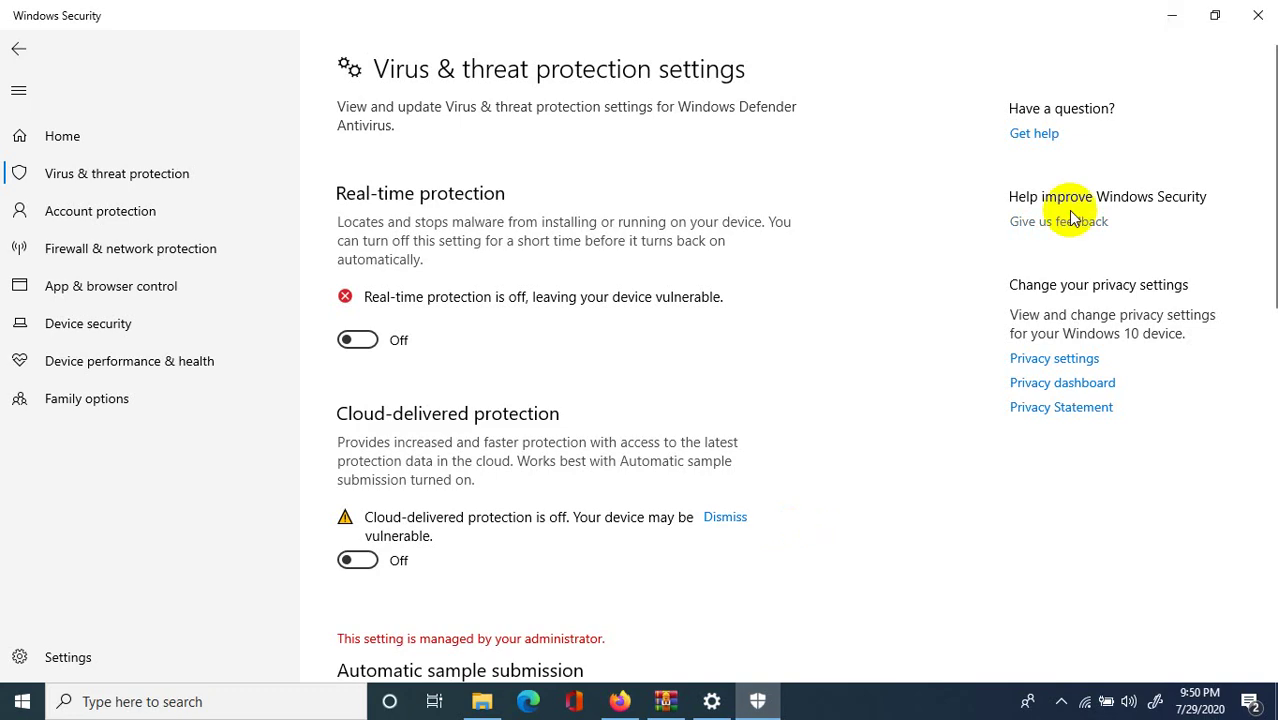
left_click(1258, 15)
left_click(711, 701)
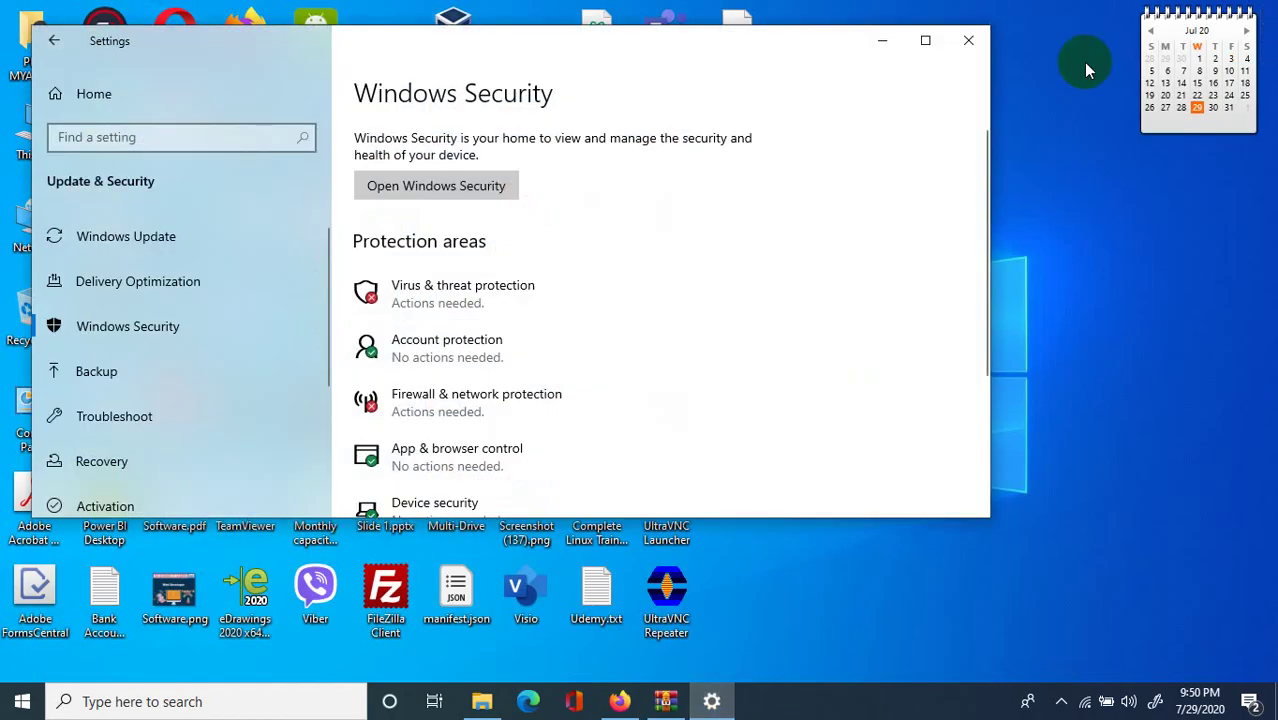
left_click(968, 40)
right_click(981, 36)
left_click(1021, 88)
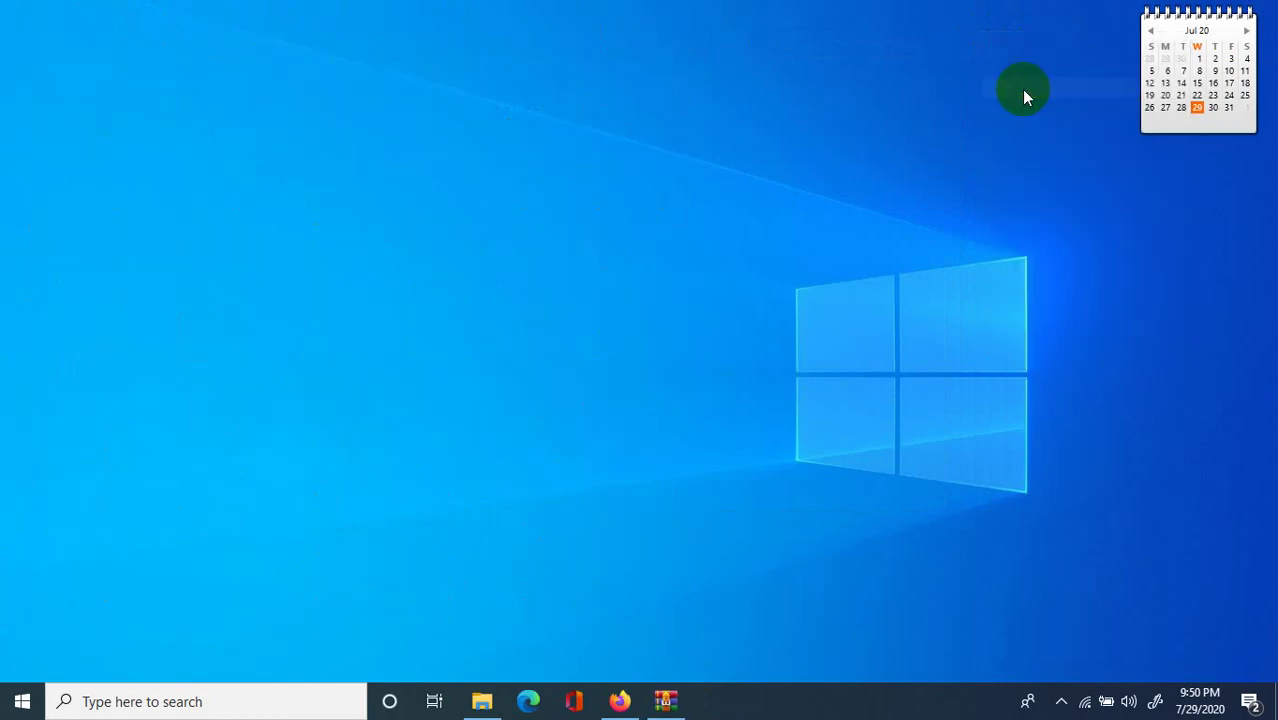